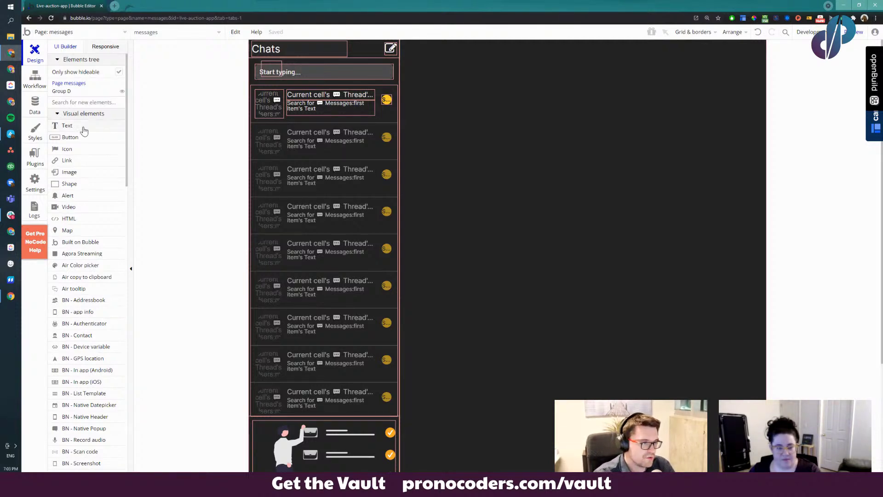
# Create a new blank page named messages-newresponsive
pyautogui.click(69, 33)
pyautogui.click(77, 219)
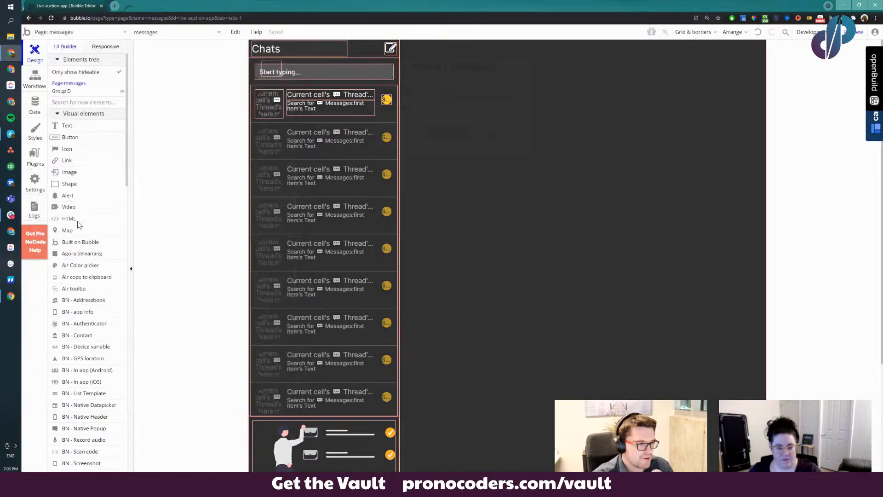
pyautogui.write('messages-newresp')
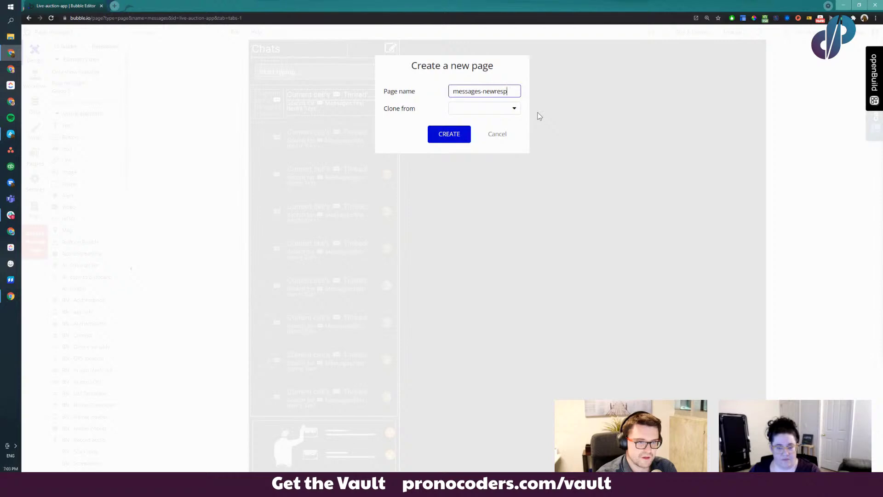
pyautogui.write('onsive')
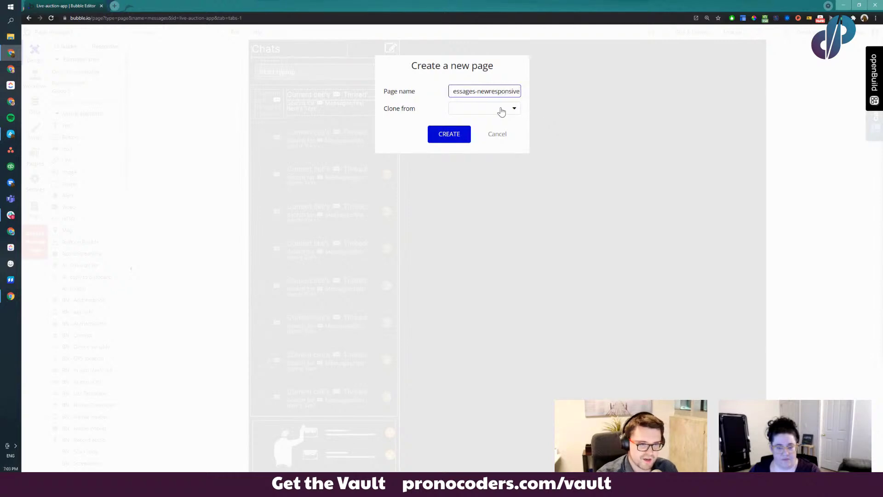
pyautogui.click(455, 134)
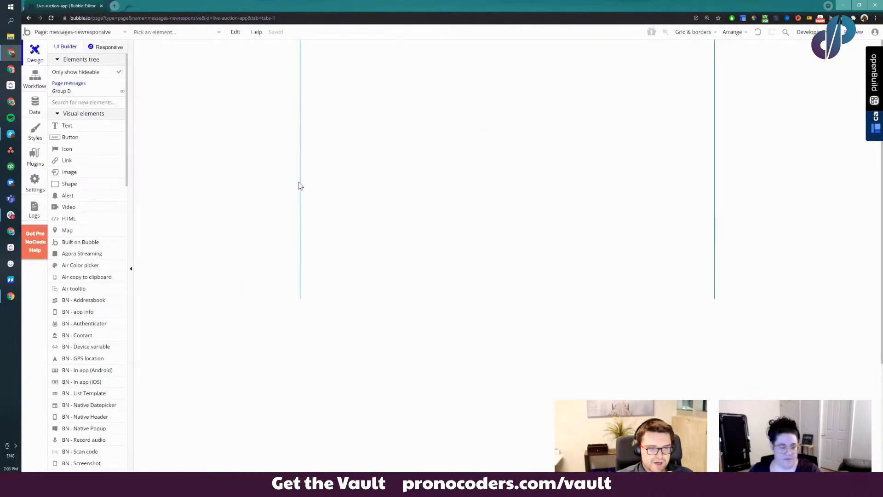
# Switch to the Facebook Messenger browser window and examine how its chat list and conversation area scroll separately
pyautogui.hotkey('alt', 'Tab')
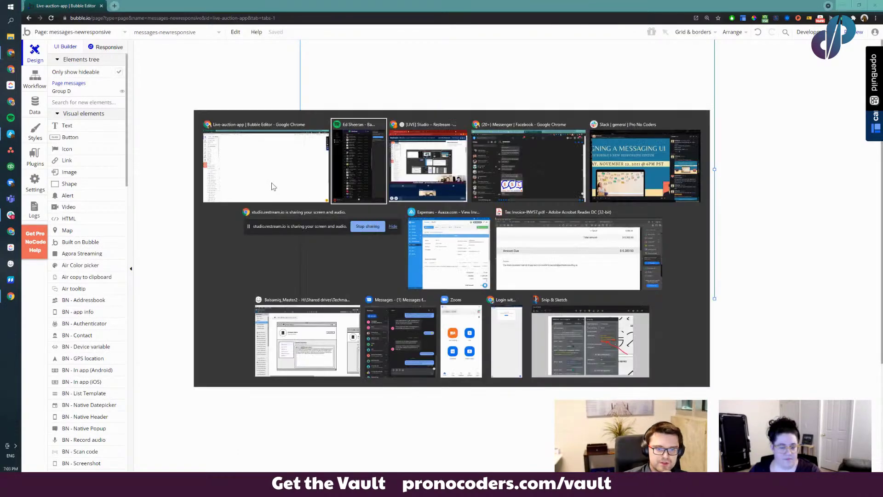
pyautogui.press('Tab')
pyautogui.press('Tab')
pyautogui.press('Escape')
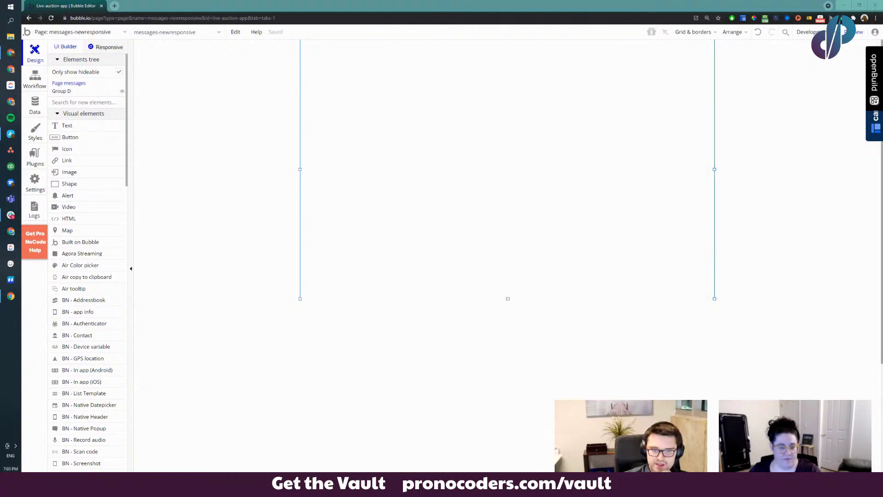
pyautogui.hotkey('alt', 'Tab')
pyautogui.moveTo(553, 152); pyautogui.dragTo(593, 44)
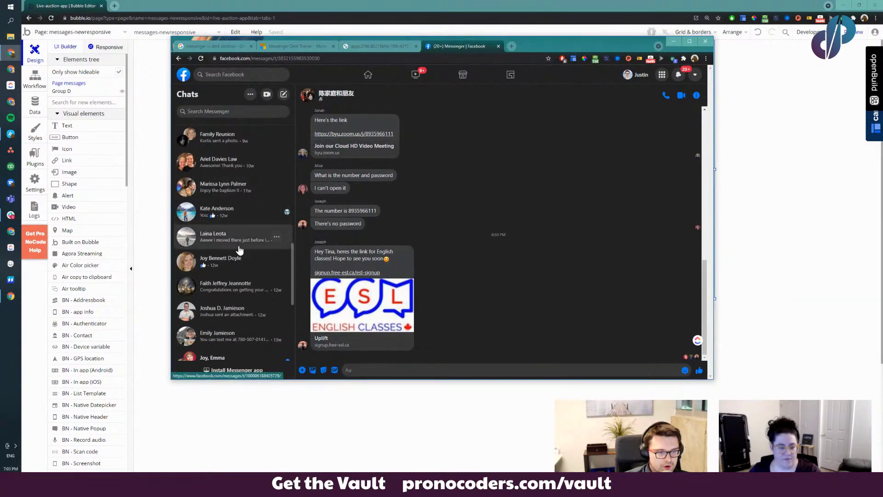
pyautogui.scroll(4, 414, 184)
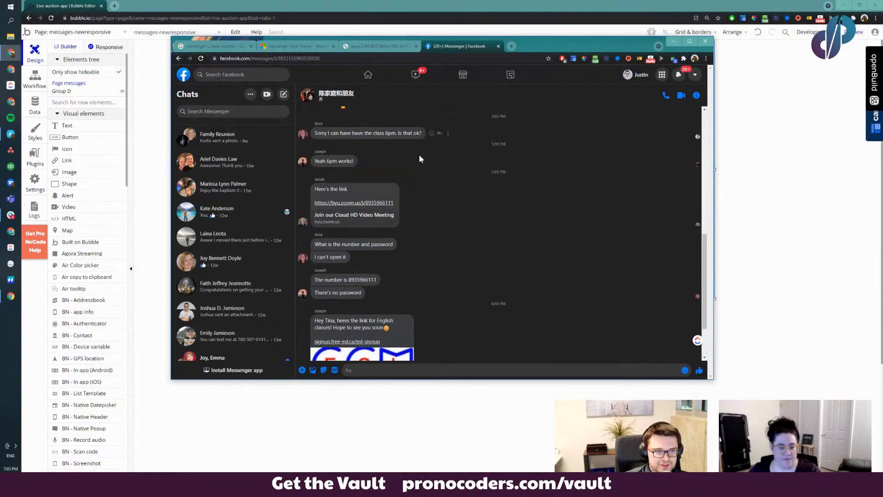
pyautogui.scroll(-4, 433, 206)
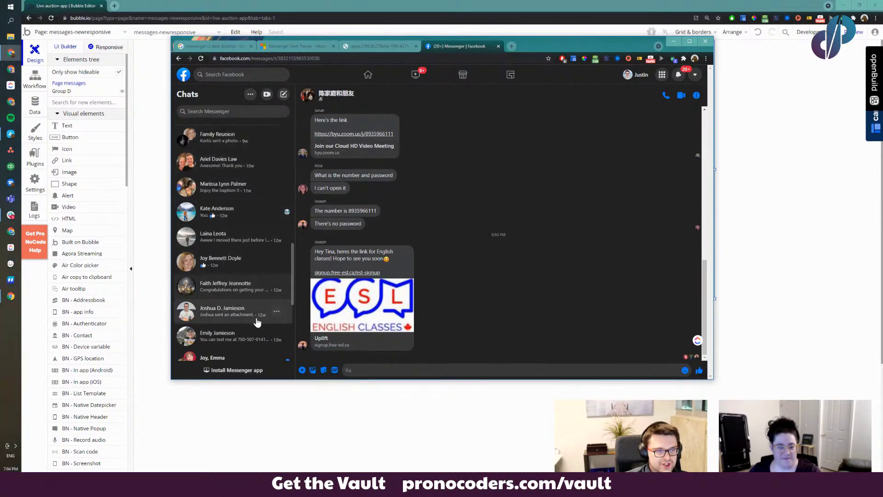
pyautogui.scroll(4, 250, 249)
pyautogui.scroll(-8, 247, 252)
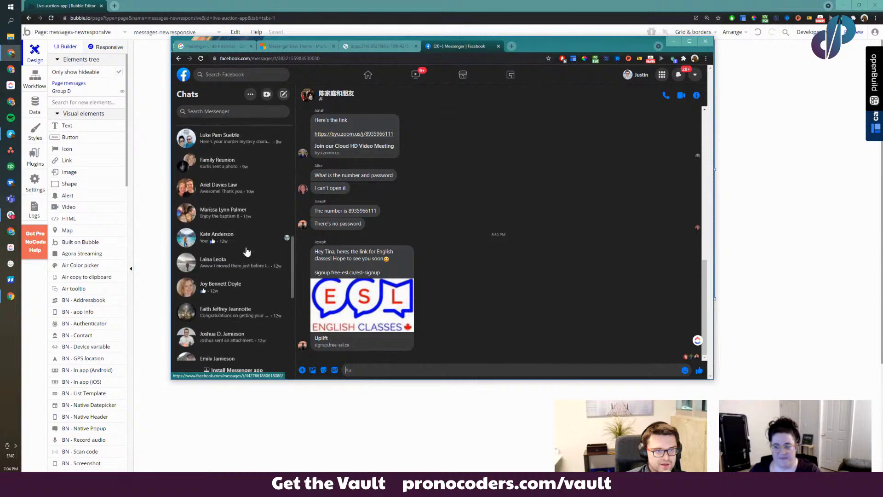
pyautogui.scroll(10, 410, 192)
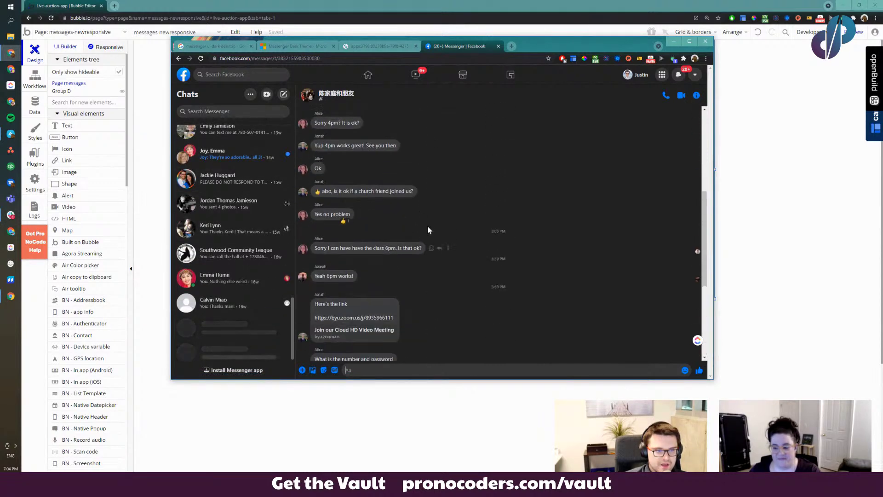
pyautogui.scroll(-10, 411, 220)
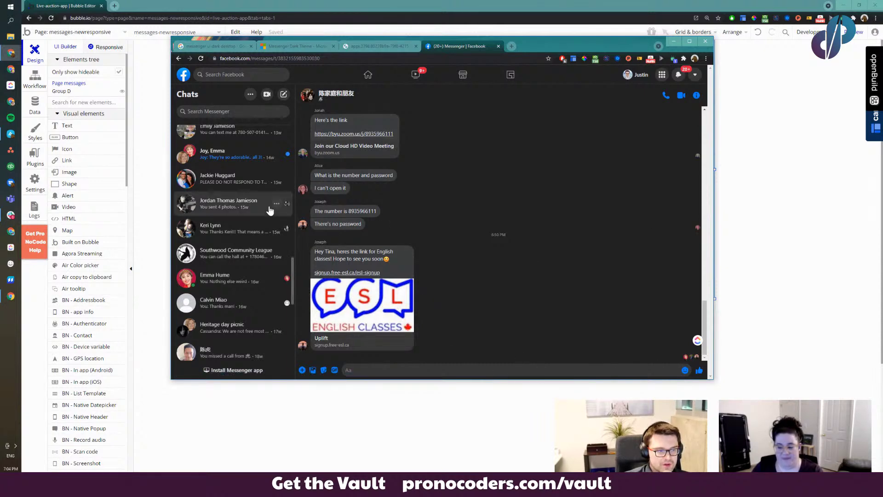
# Show and hide the conversation information several times to examine how the Messenger message area adapts
pyautogui.click(698, 96)
pyautogui.click(567, 97)
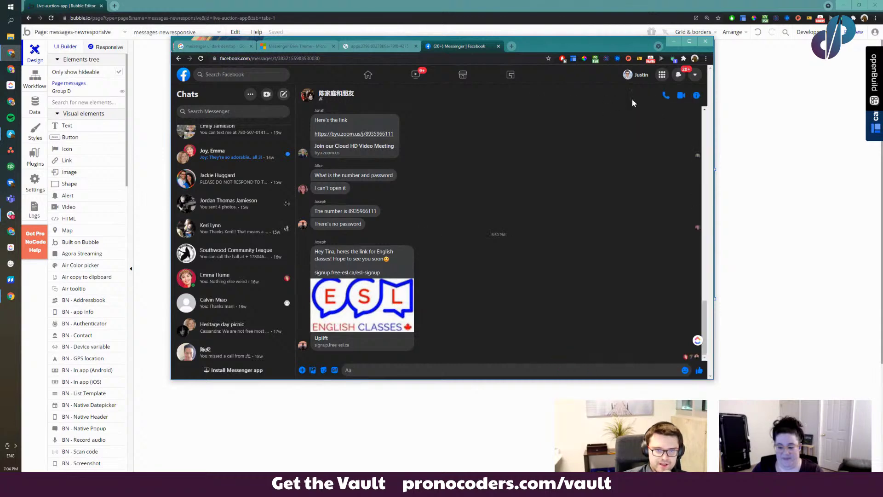
pyautogui.click(698, 97)
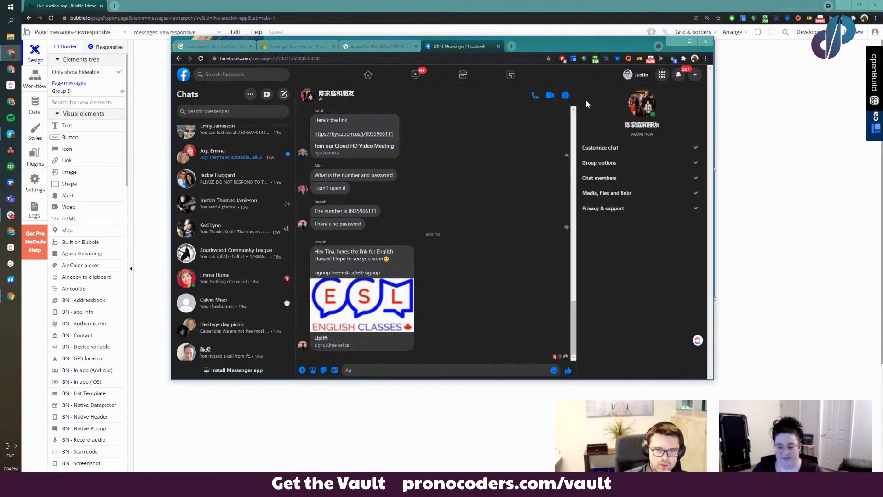
pyautogui.click(564, 97)
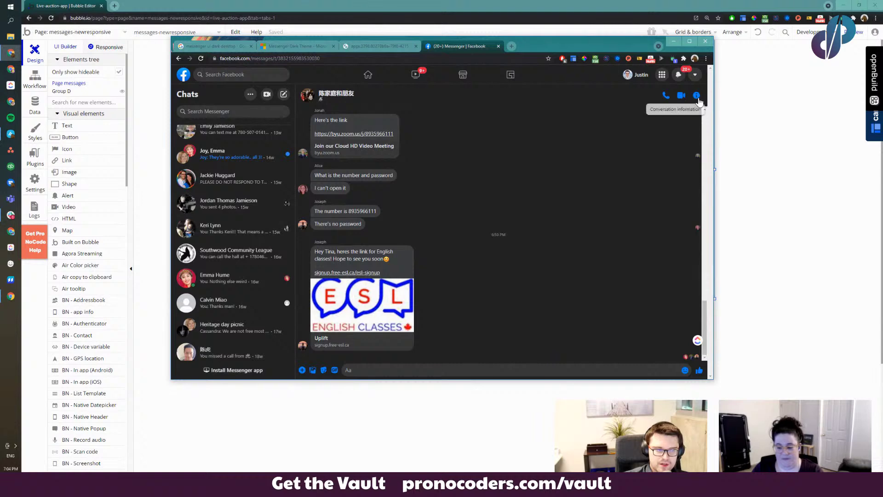
pyautogui.click(698, 96)
pyautogui.click(566, 95)
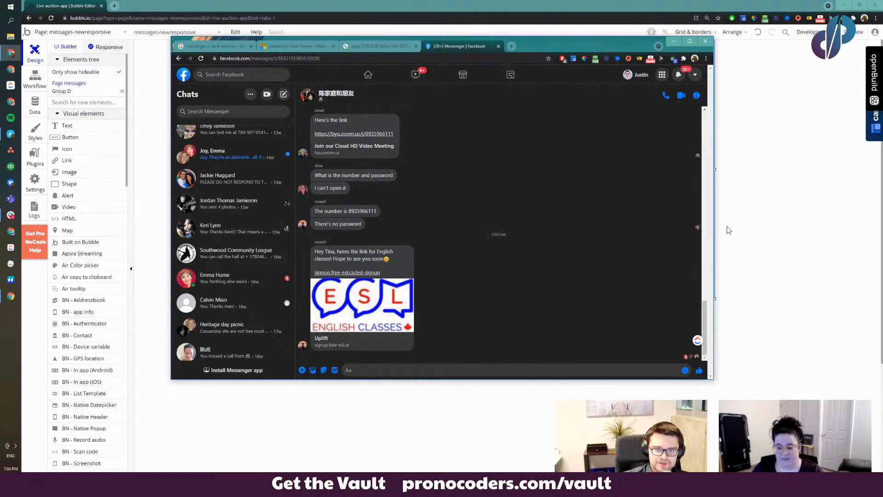
# Narrow the Messenger window to phone width, examine its collapsed chat list, and move the window off the Bubble editor
pyautogui.moveTo(715, 227); pyautogui.dragTo(356, 273)
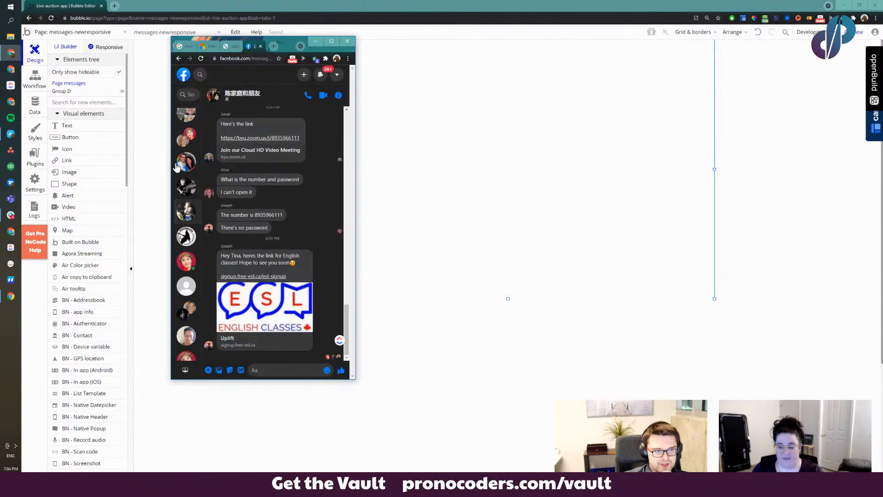
pyautogui.scroll(3, 187, 183)
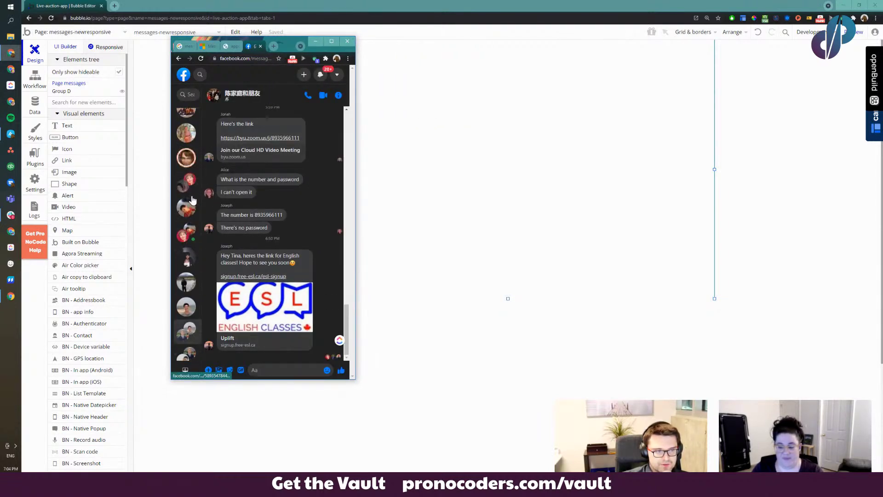
pyautogui.scroll(3, 278, 221)
pyautogui.scroll(-3, 279, 217)
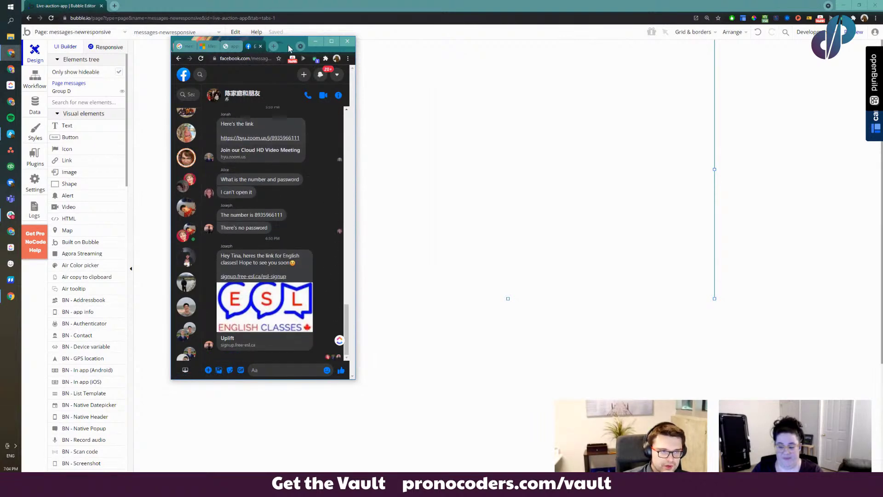
pyautogui.moveTo(289, 46); pyautogui.dragTo(882, 111)
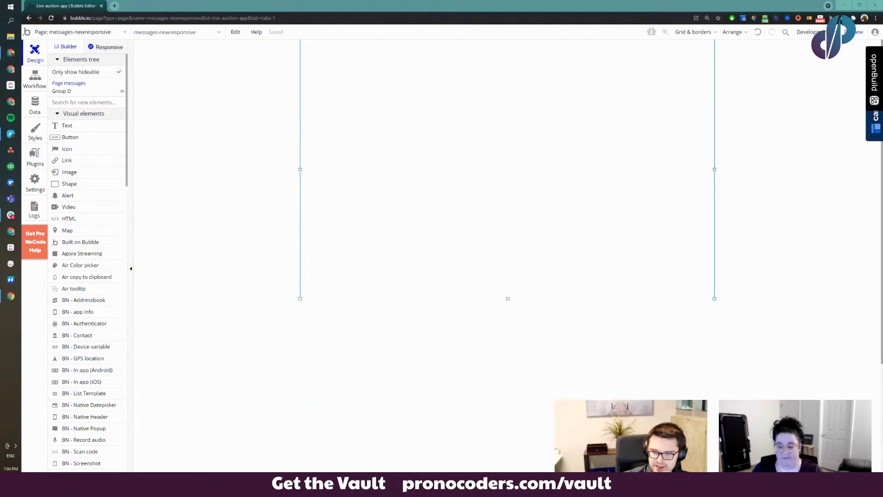
pyautogui.click(167, 143)
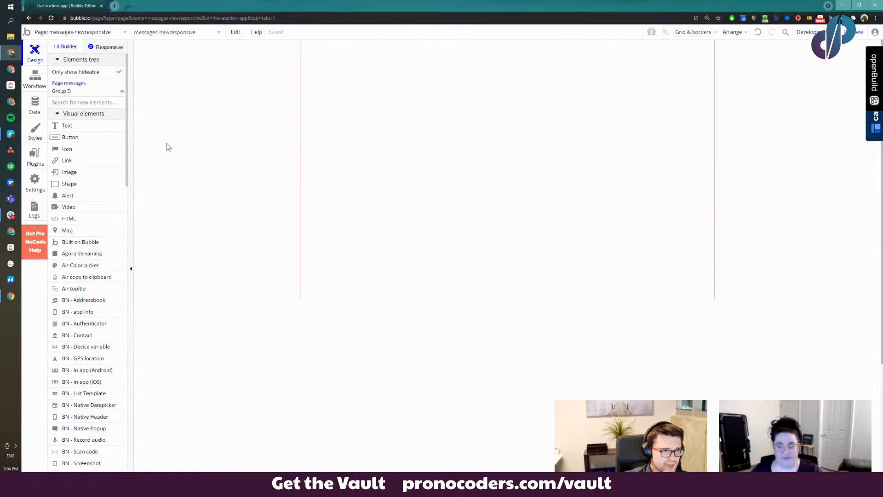
# Upgrade the messages-newresponsive page to the beta responsive engine from its page properties
pyautogui.doubleClick(417, 192)
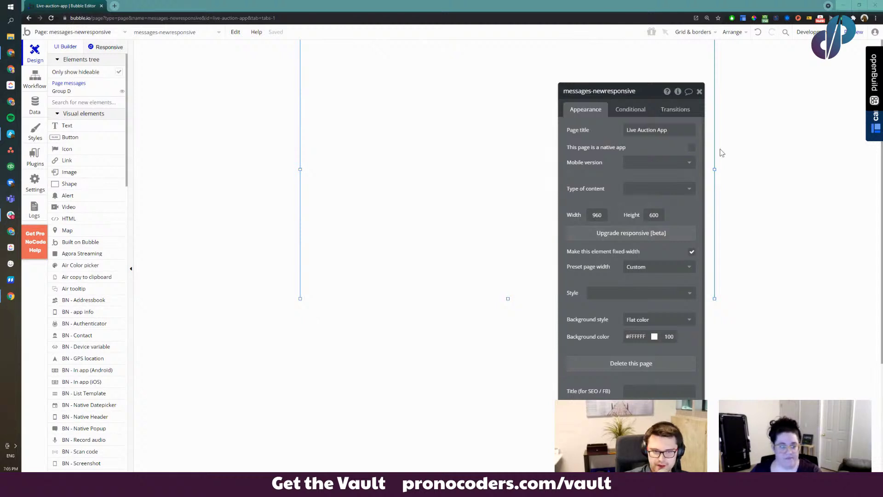
pyautogui.moveTo(609, 193); pyautogui.dragTo(236, 174)
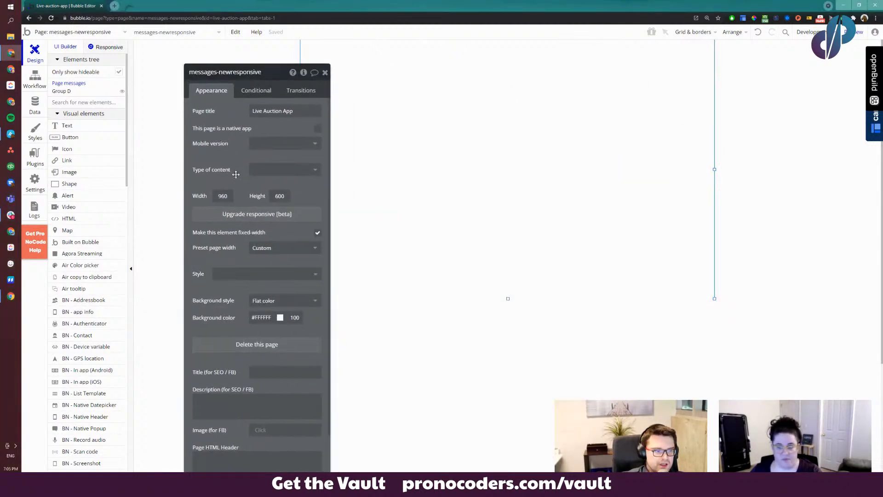
pyautogui.doubleClick(223, 196)
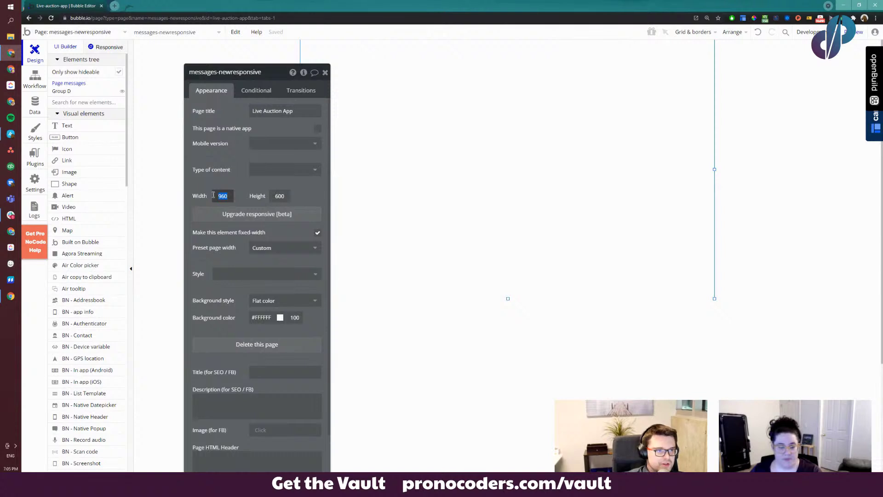
pyautogui.click(230, 147)
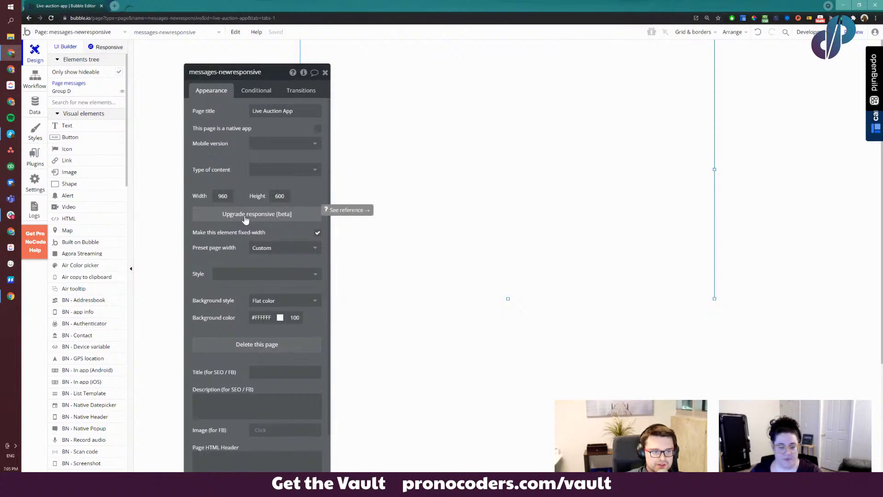
pyautogui.click(245, 219)
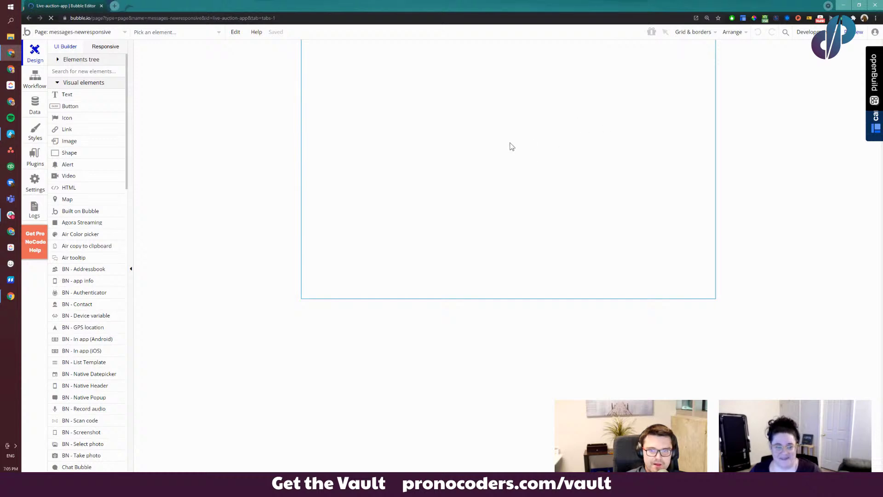
# Reopen the page's properties and set its layout width to 1200
pyautogui.click(519, 121)
pyautogui.click(241, 144)
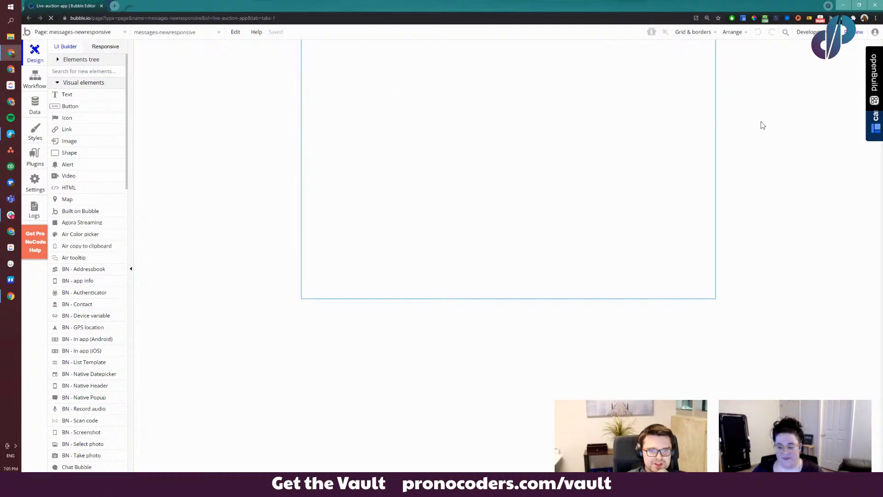
pyautogui.click(721, 130)
pyautogui.doubleClick(602, 147)
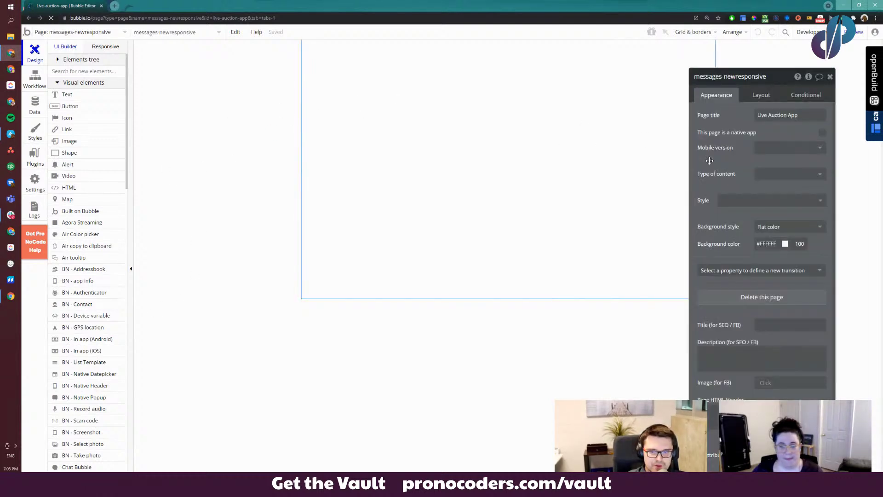
pyautogui.moveTo(710, 160); pyautogui.dragTo(172, 146)
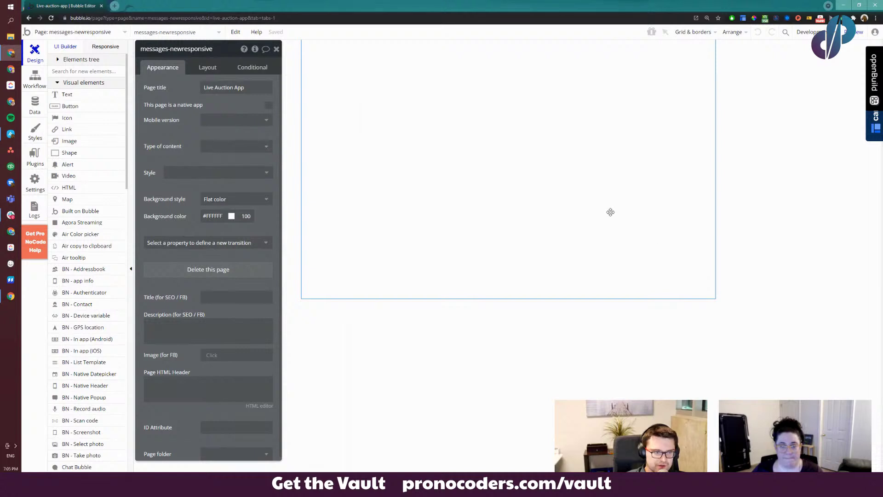
pyautogui.click(215, 70)
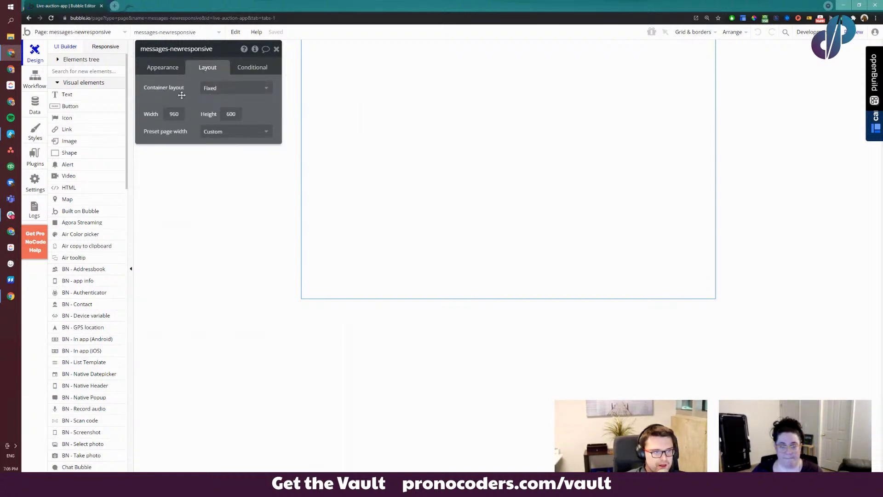
pyautogui.moveTo(181, 95); pyautogui.dragTo(242, 320)
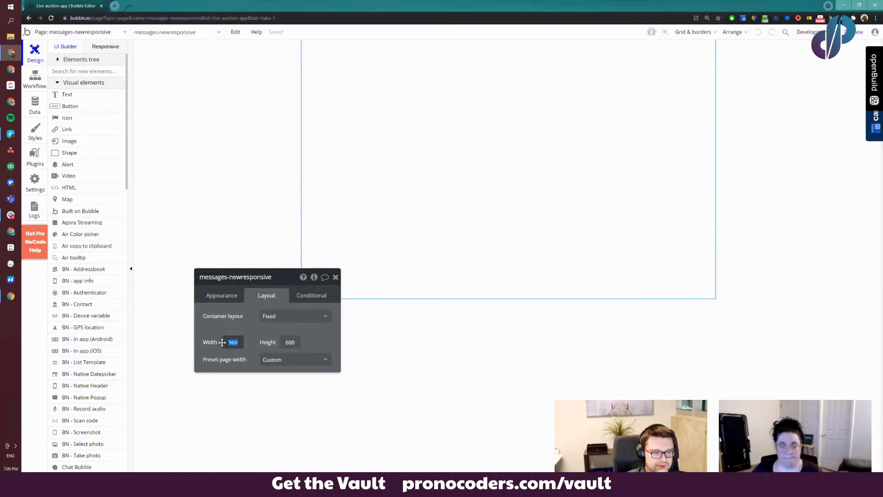
pyautogui.write('1200')
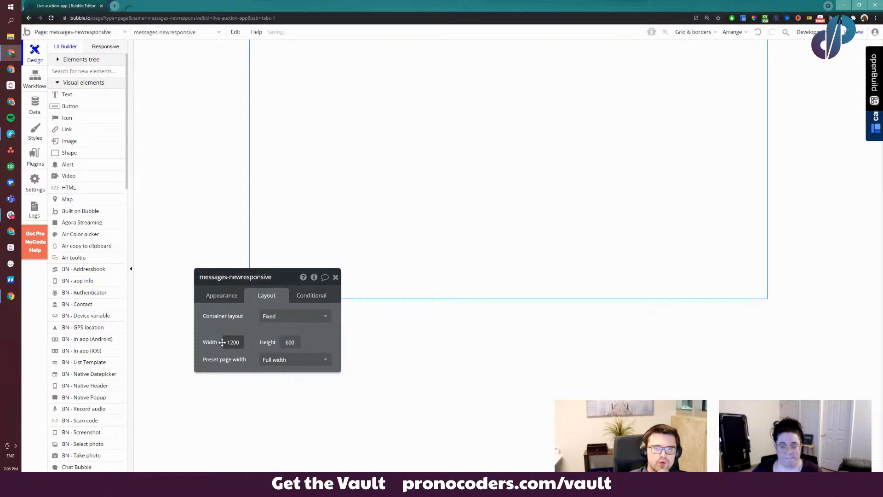
# Review the full-size Messenger layout for reference and set the page's container layout to Column
pyautogui.moveTo(225, 318); pyautogui.dragTo(217, 372)
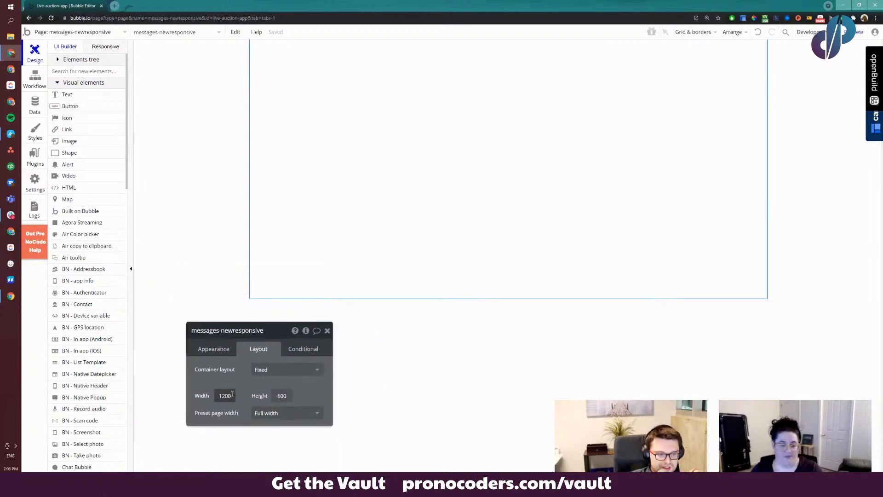
pyautogui.click(255, 372)
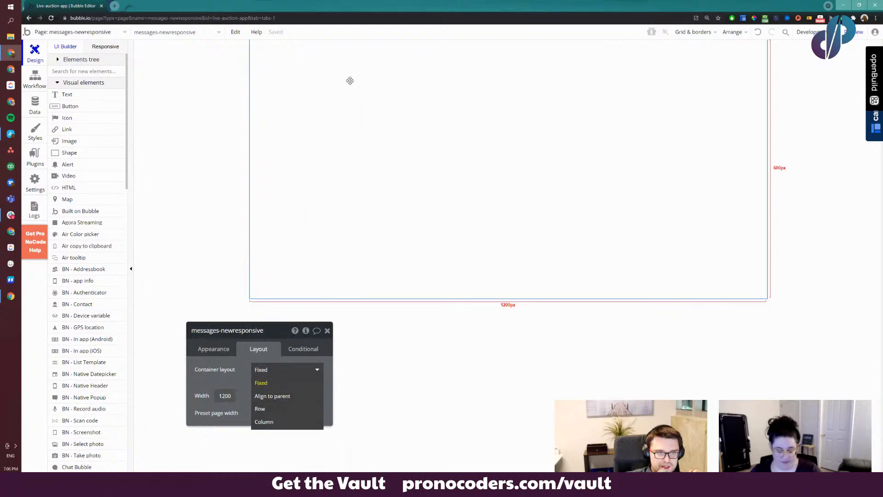
pyautogui.moveTo(331, 5); pyautogui.dragTo(465, 3)
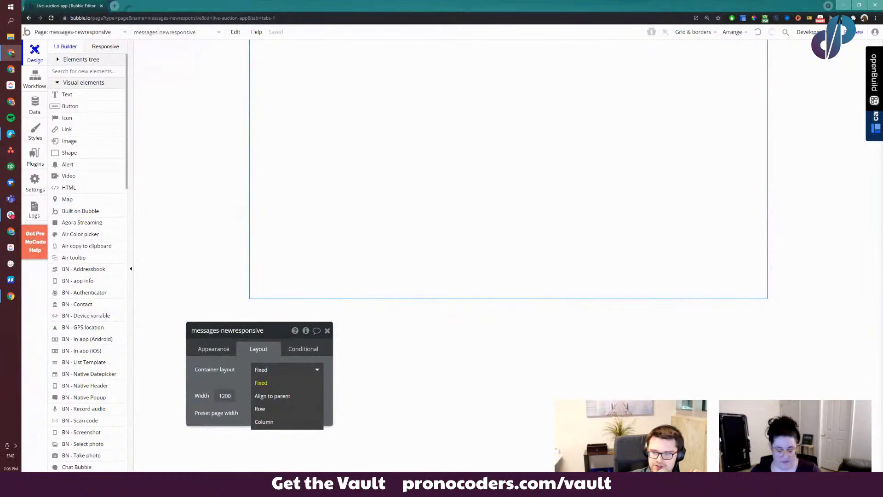
pyautogui.press('super+Up')
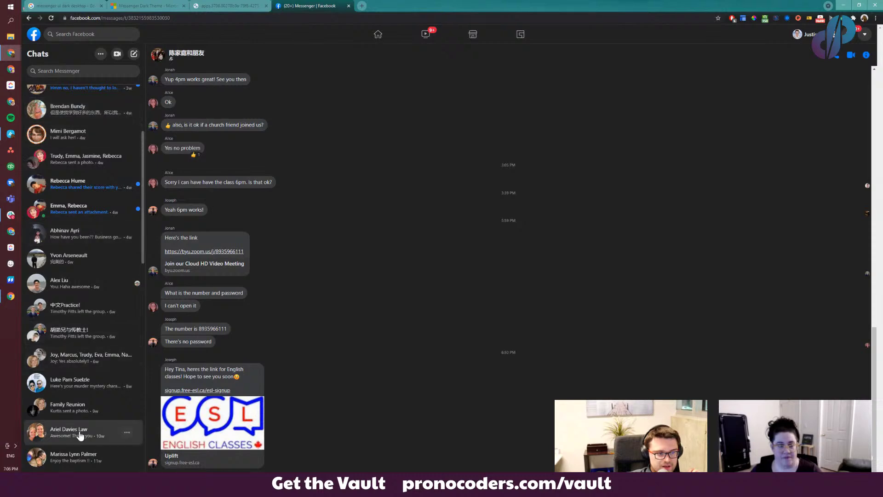
pyautogui.click(844, 5)
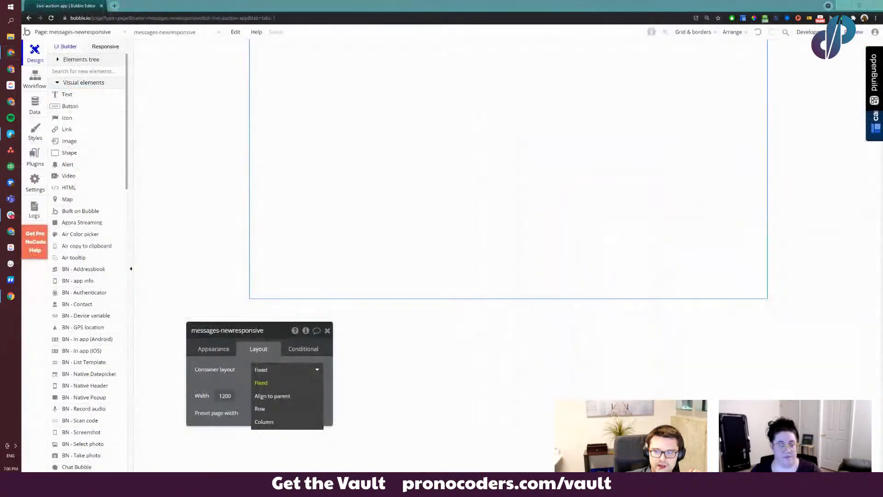
pyautogui.click(271, 421)
pyautogui.moveTo(239, 392); pyautogui.dragTo(197, 327)
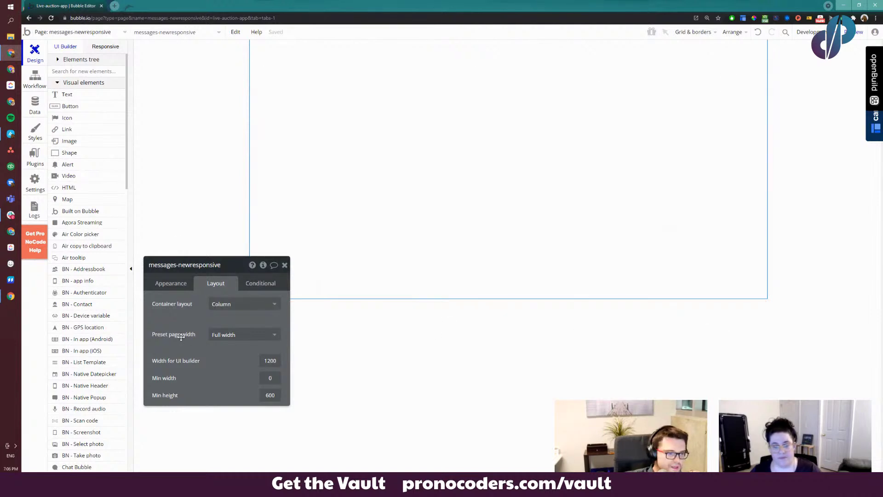
pyautogui.moveTo(181, 337); pyautogui.dragTo(181, 301)
pyautogui.scroll(-10, 69, 152)
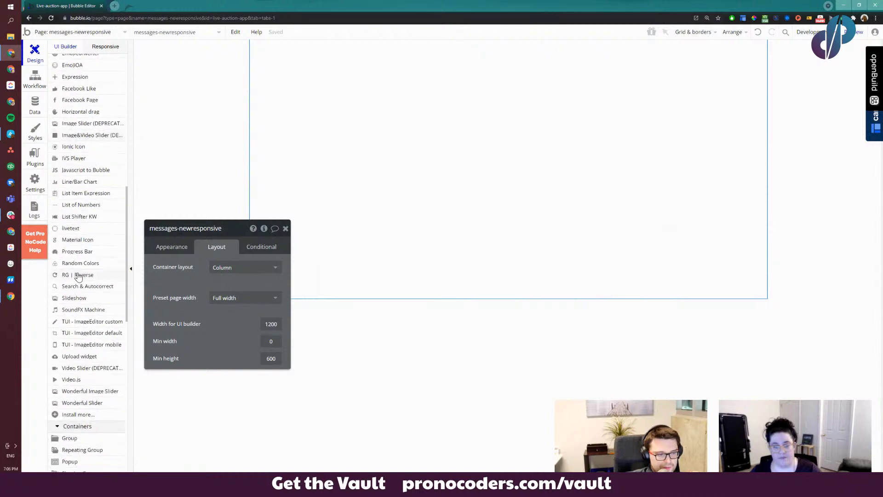
pyautogui.scroll(-3, 78, 276)
pyautogui.click(76, 302)
pyautogui.moveTo(254, 44)
pyautogui.mouseDown()
pyautogui.moveTo(536, 87)
pyautogui.moveTo(762, 67)
pyautogui.mouseUp()
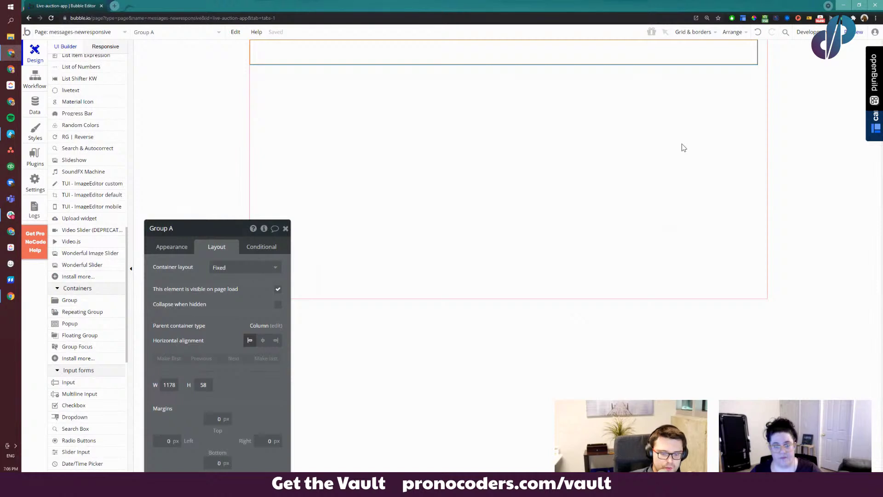
pyautogui.press('Delete')
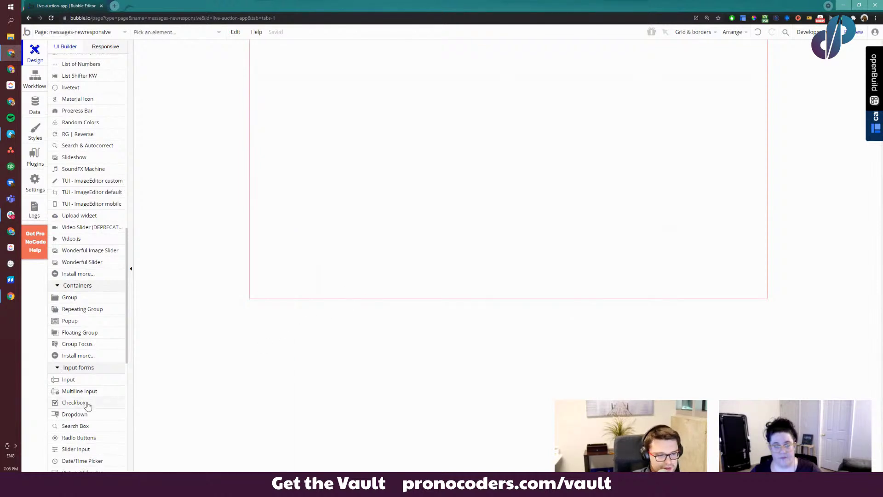
# Place the Header reusable element across the top of the page
pyautogui.scroll(-10, 91, 404)
pyautogui.scroll(-2, 94, 402)
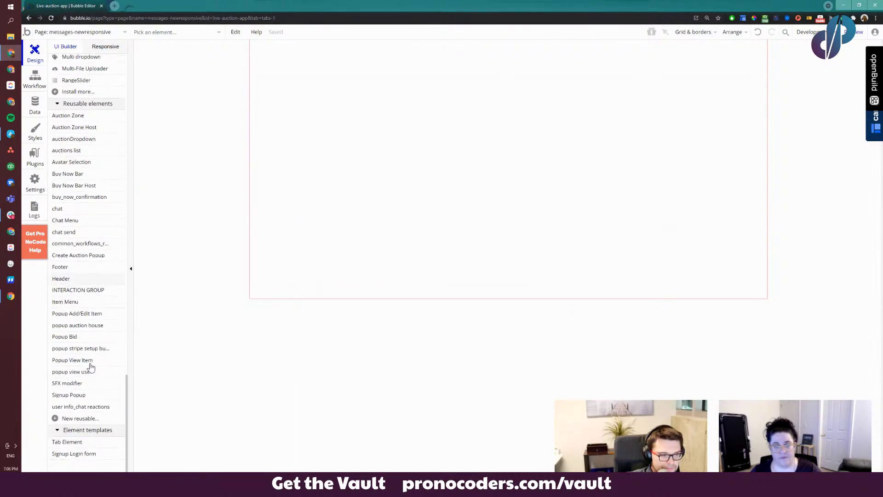
pyautogui.click(69, 277)
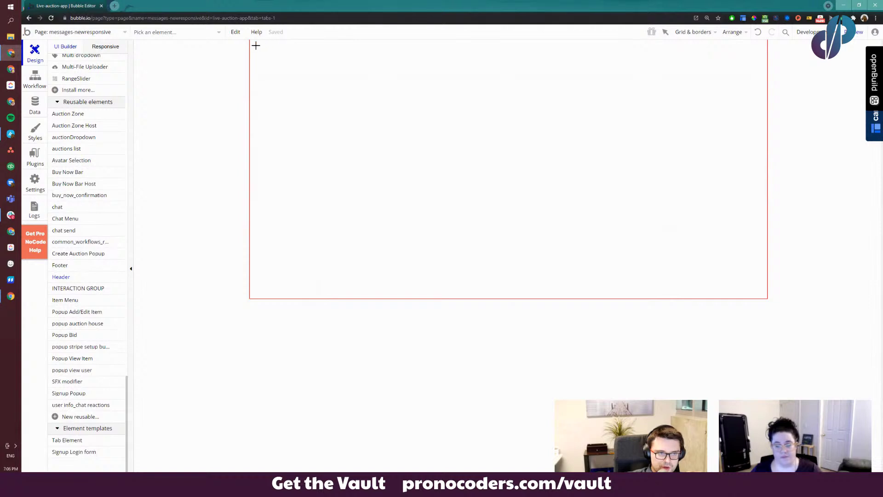
pyautogui.click(360, 153)
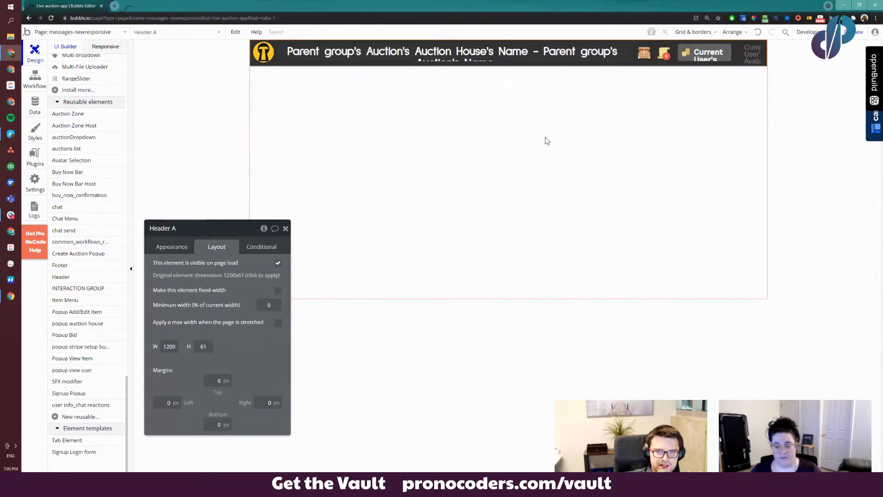
# Preview the page in the browser and examine how the header spans its width and whether its avatar responds
pyautogui.click(854, 32)
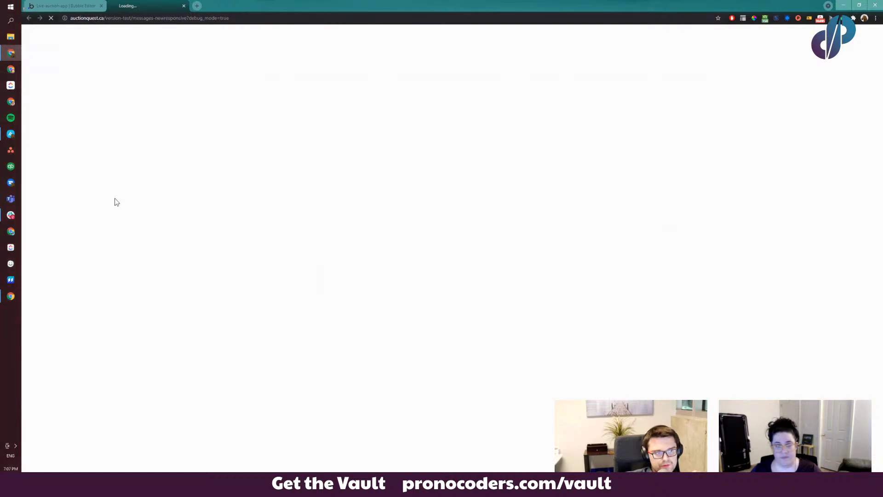
pyautogui.click(80, 5)
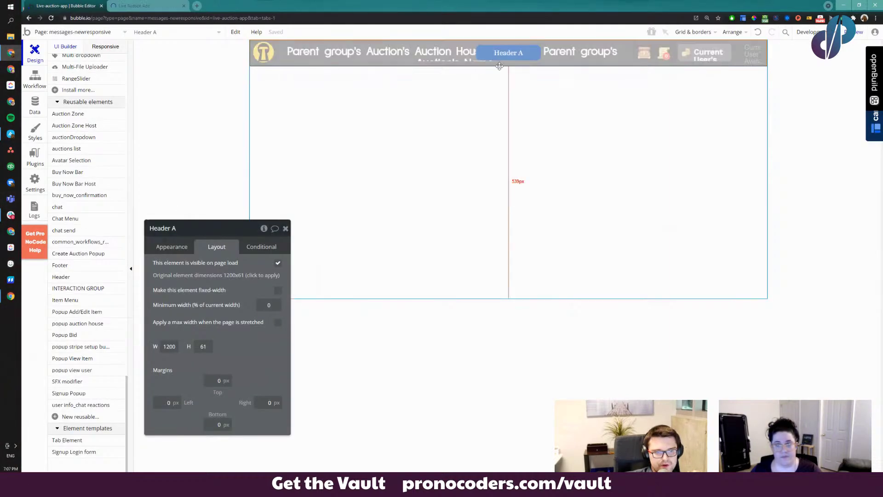
pyautogui.moveTo(458, 59); pyautogui.dragTo(393, 54)
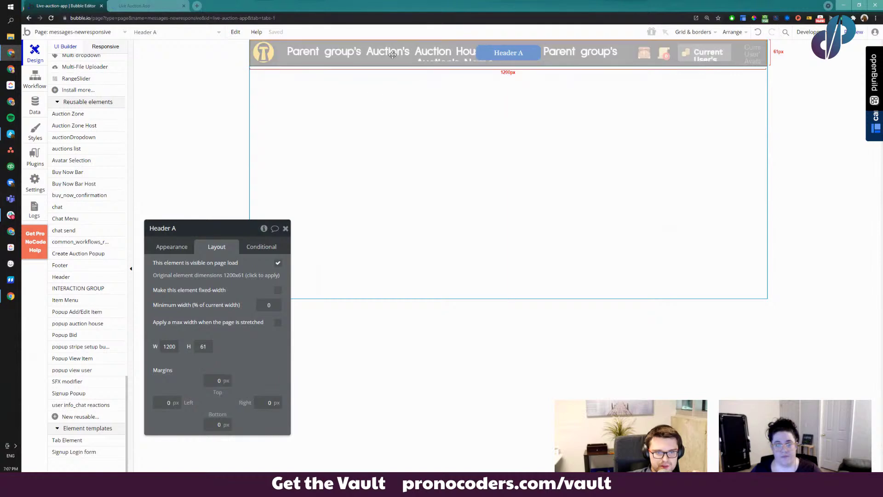
pyautogui.click(139, 4)
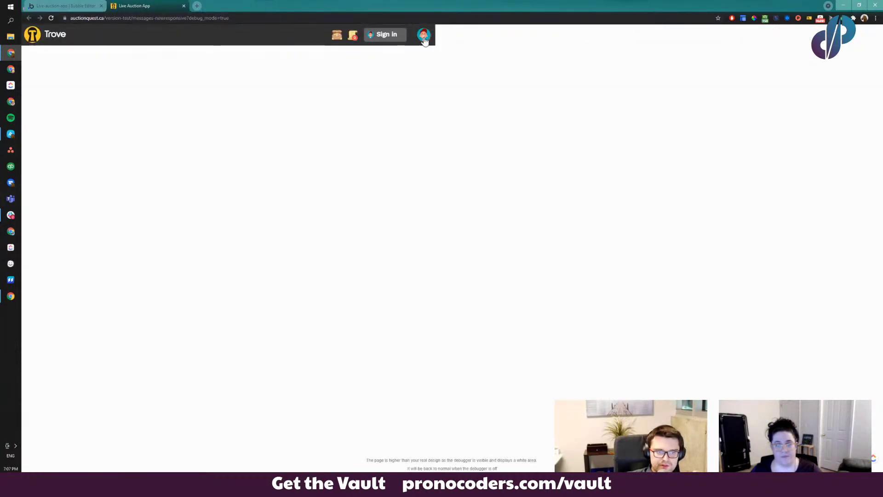
pyautogui.click(423, 34)
pyautogui.click(559, 57)
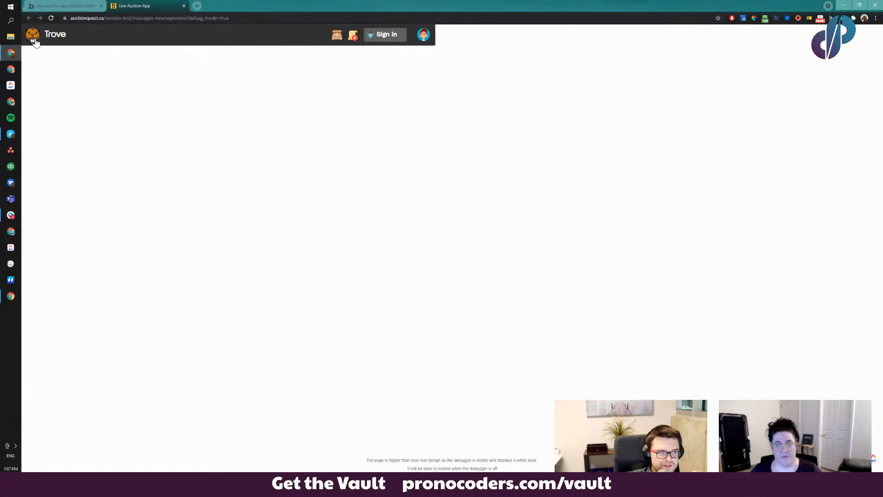
# Delete the header from the page and draw a group about 1194 by 38 px across the top instead
pyautogui.click(74, 7)
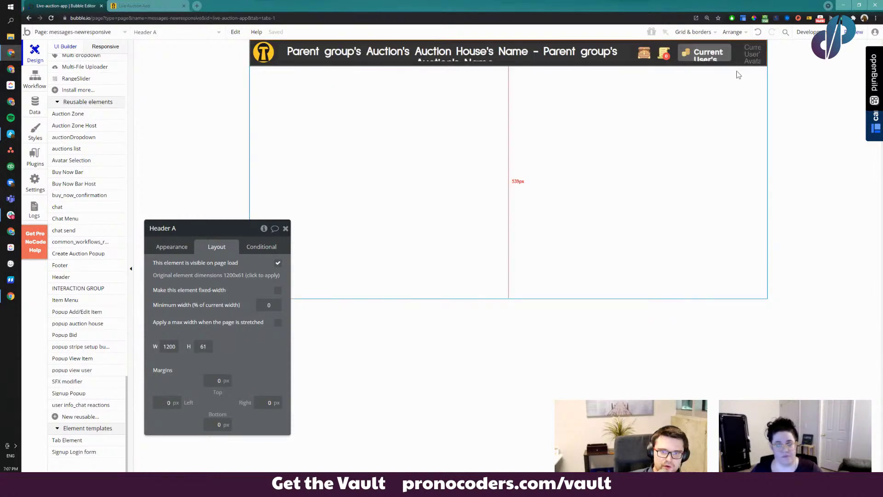
pyautogui.press('Delete')
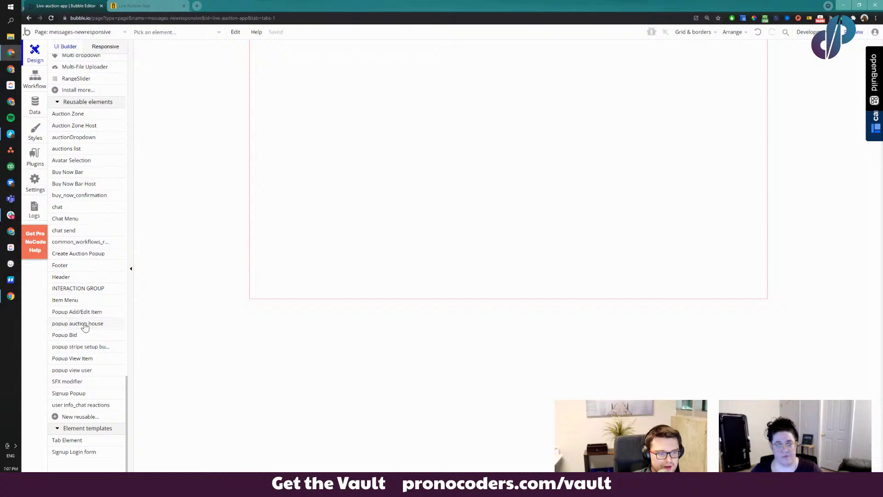
pyautogui.scroll(3, 92, 306)
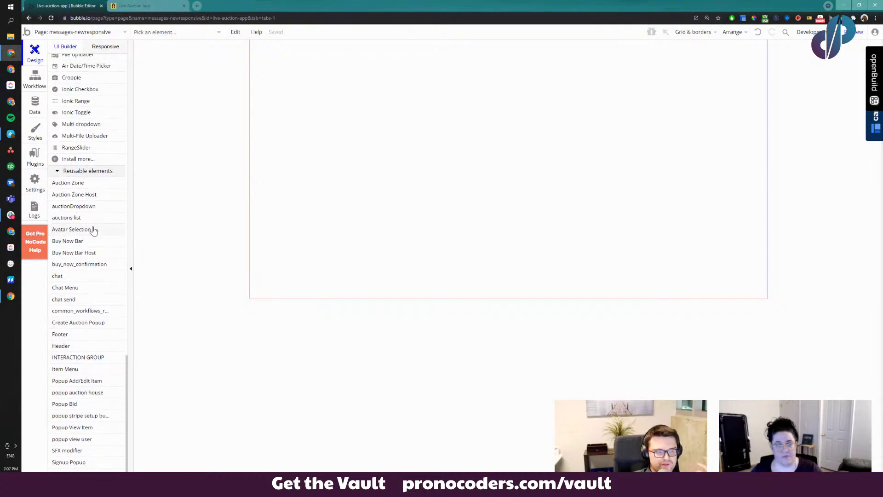
pyautogui.scroll(9, 88, 258)
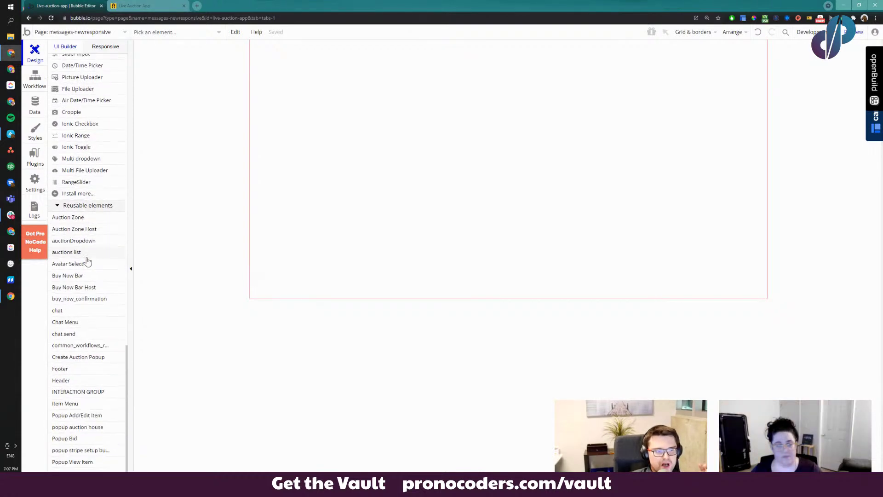
pyautogui.scroll(3, 87, 150)
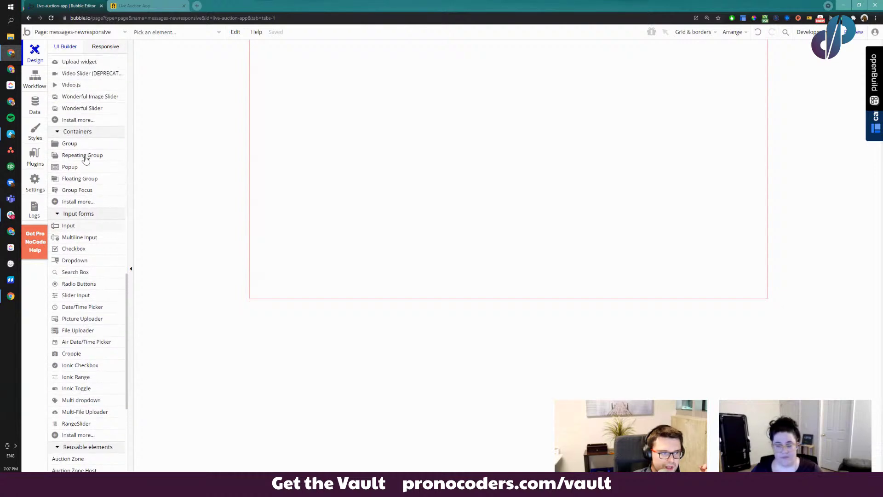
pyautogui.click(79, 145)
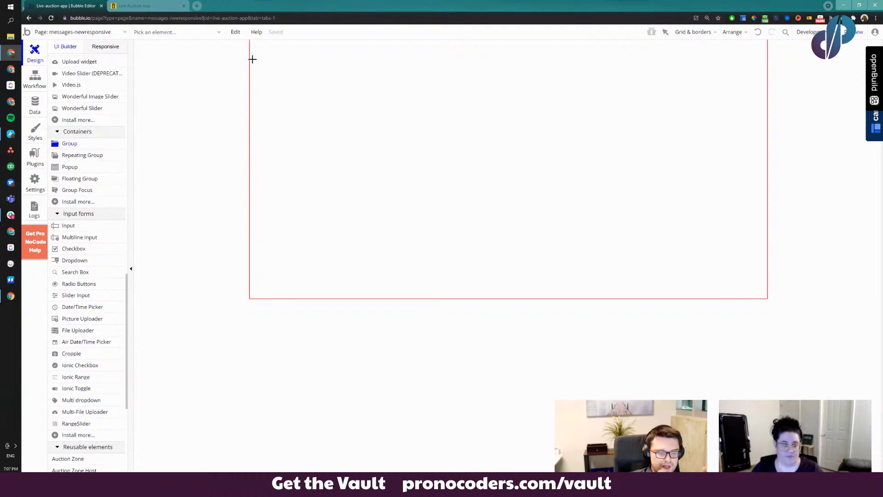
pyautogui.moveTo(250, 60)
pyautogui.mouseDown()
pyautogui.moveTo(761, 46)
pyautogui.moveTo(761, 55)
pyautogui.mouseUp()
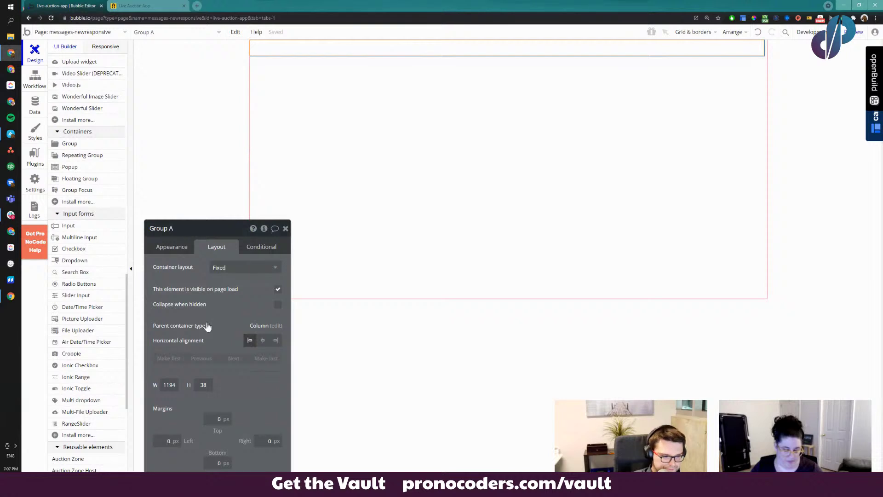
# Review the container layout options for the new group and try Column
pyautogui.moveTo(201, 359); pyautogui.dragTo(197, 228)
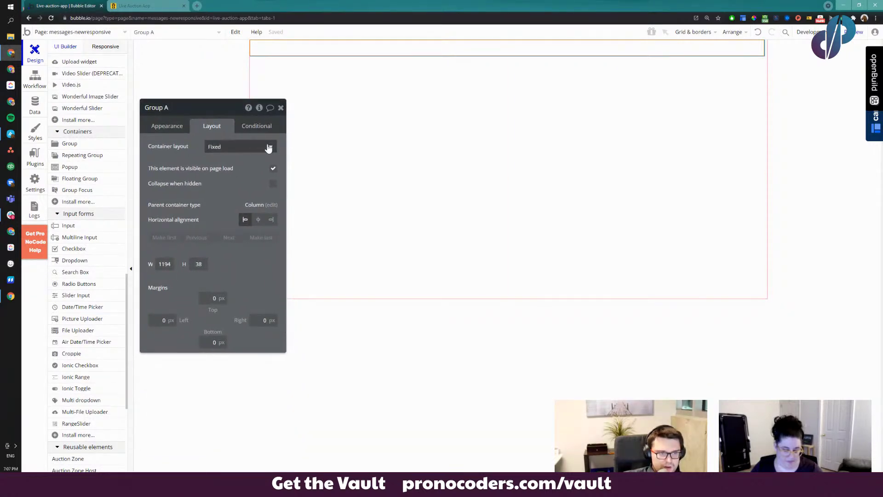
pyautogui.click(253, 149)
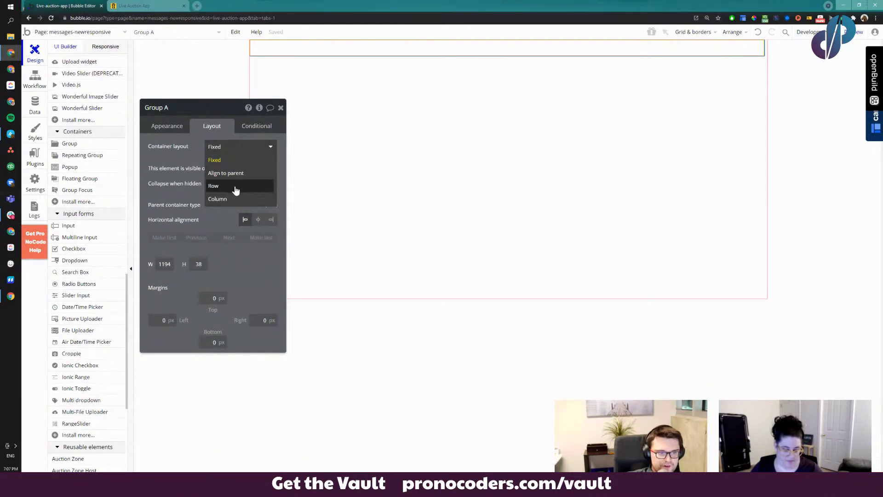
pyautogui.moveTo(186, 147); pyautogui.dragTo(180, 139)
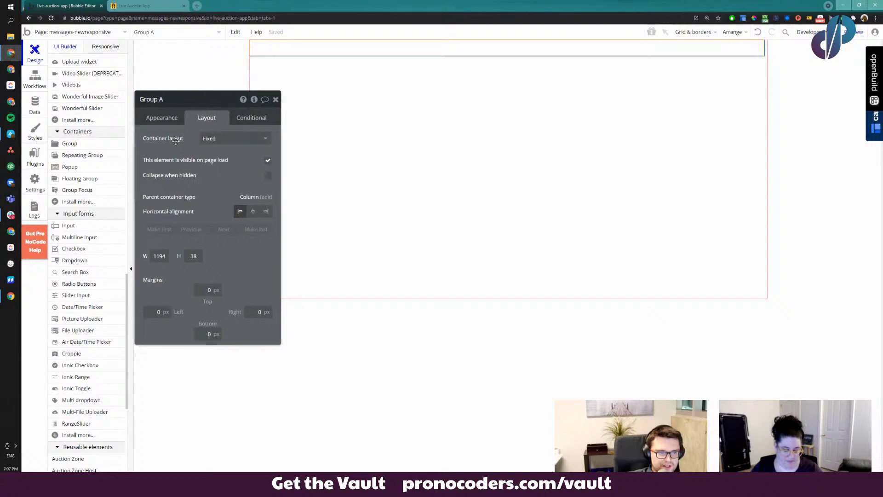
pyautogui.click(222, 143)
pyautogui.click(182, 144)
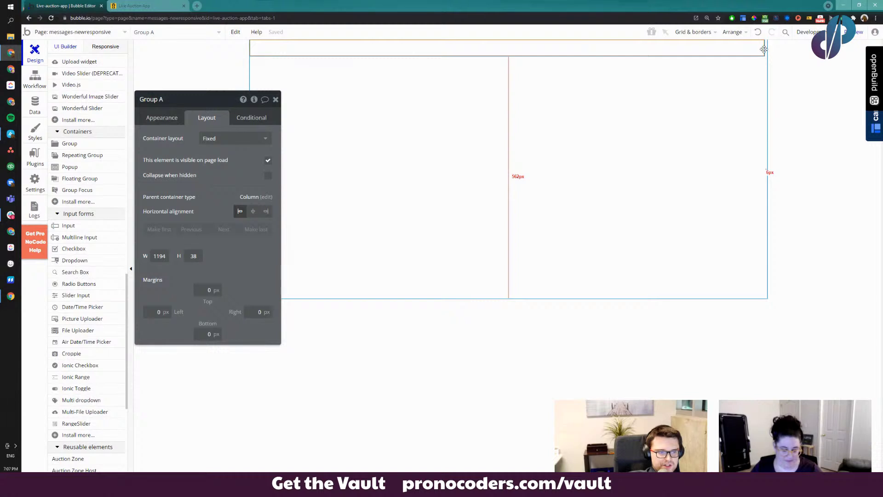
pyautogui.scroll(-3, 182, 142)
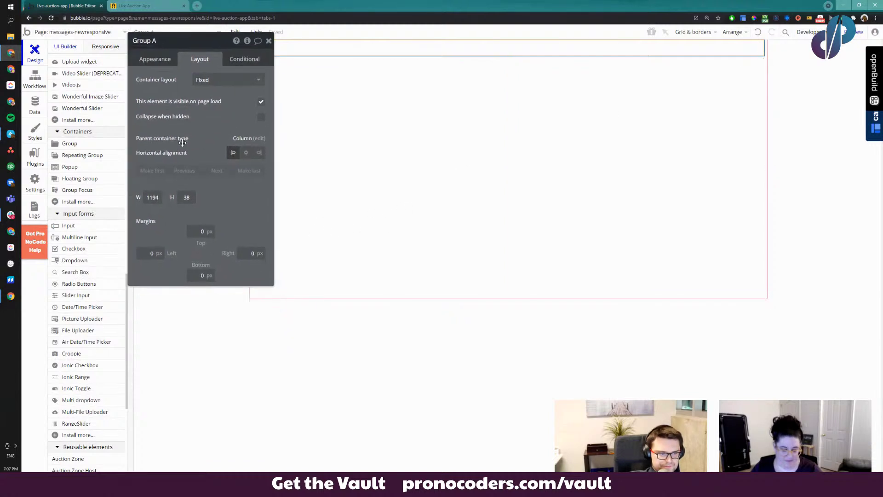
pyautogui.moveTo(230, 105); pyautogui.dragTo(217, 137)
pyautogui.click(208, 113)
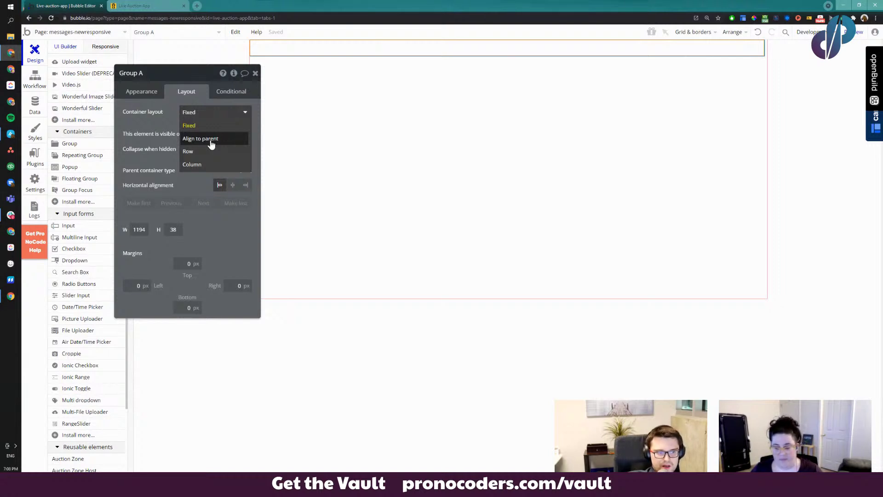
pyautogui.click(205, 165)
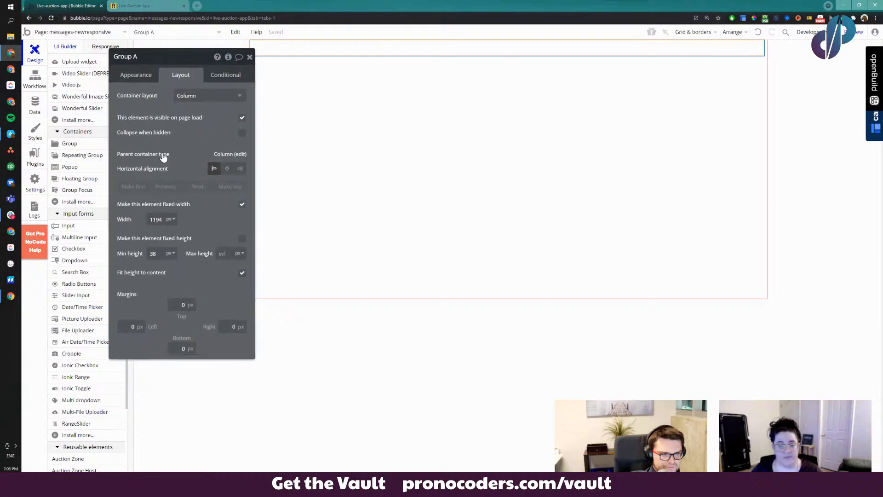
# Set the group's container layout to Align to parent and turn off its fixed width
pyautogui.moveTo(158, 173); pyautogui.dragTo(152, 179)
pyautogui.click(202, 101)
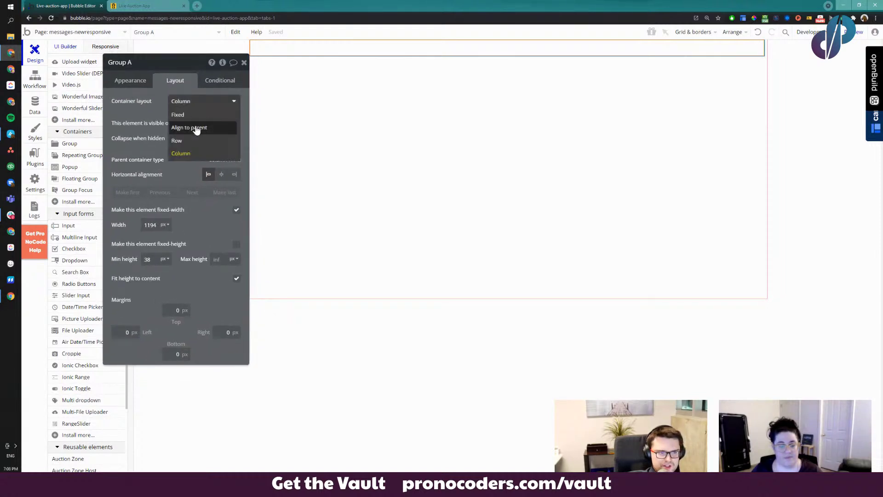
pyautogui.click(193, 133)
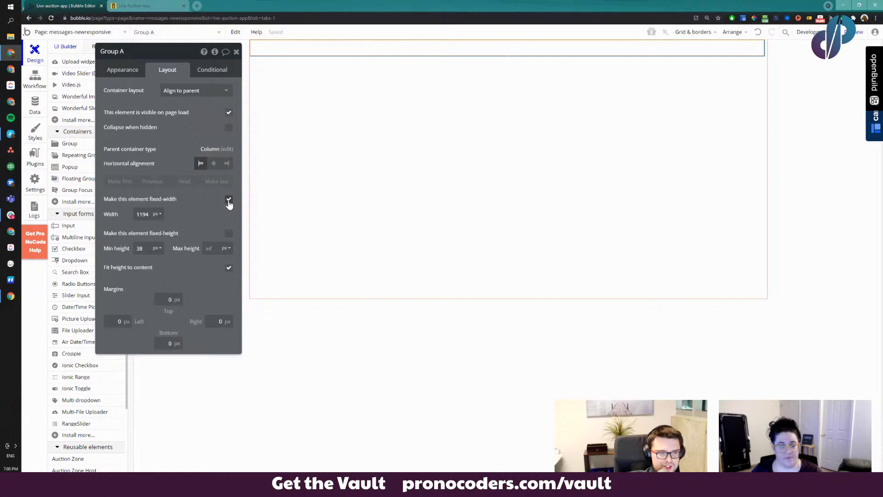
pyautogui.click(228, 199)
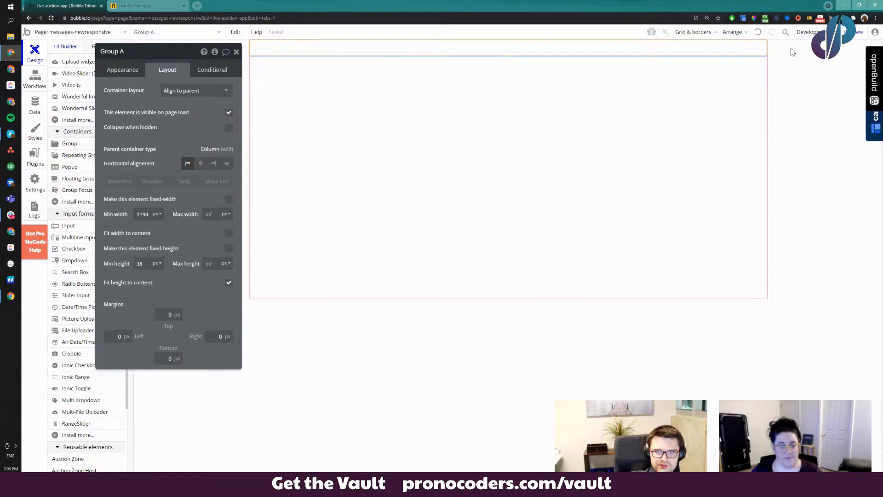
pyautogui.moveTo(188, 254); pyautogui.dragTo(197, 241)
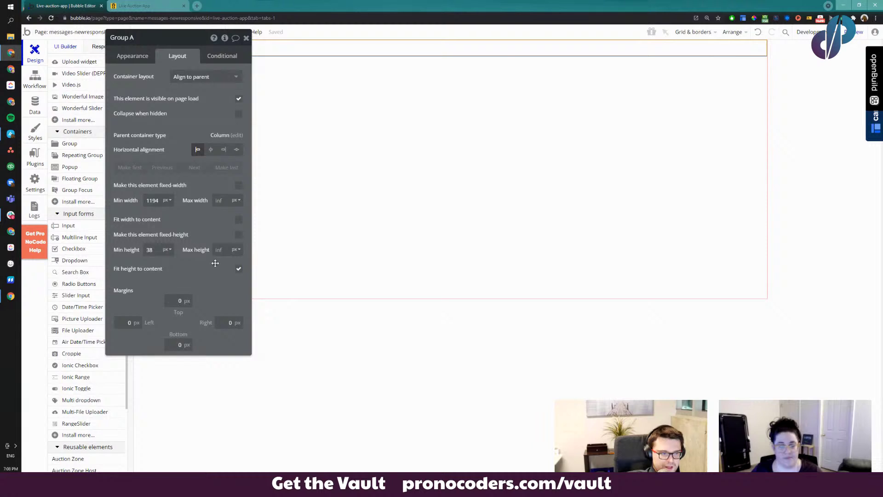
# Set the top group's minimum height to 50 px
pyautogui.click(149, 250)
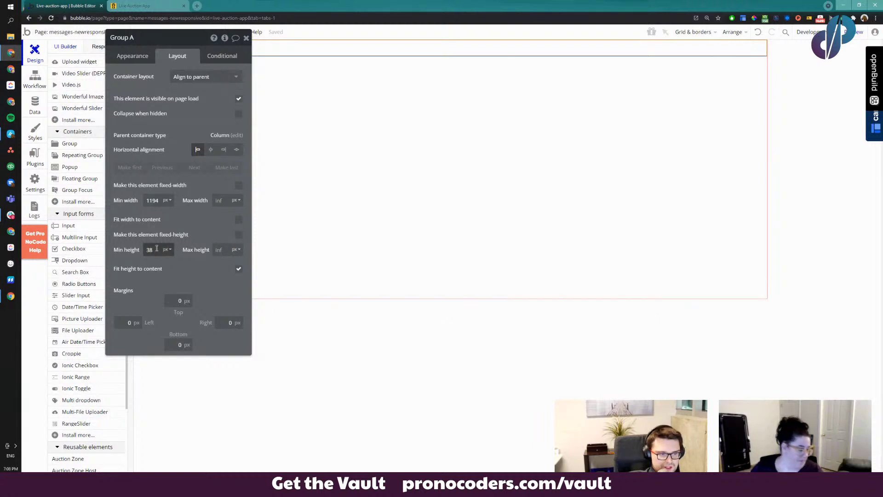
pyautogui.press('Up')
pyautogui.press('Up')
pyautogui.press('Up')
pyautogui.press('Up')
pyautogui.press('Up')
pyautogui.press('Up')
pyautogui.press('Up')
pyautogui.press('Up')
pyautogui.press('Up')
pyautogui.press('Up')
pyautogui.press('Up')
pyautogui.press('Up')
pyautogui.press('Up')
pyautogui.press('Up')
pyautogui.press('Up')
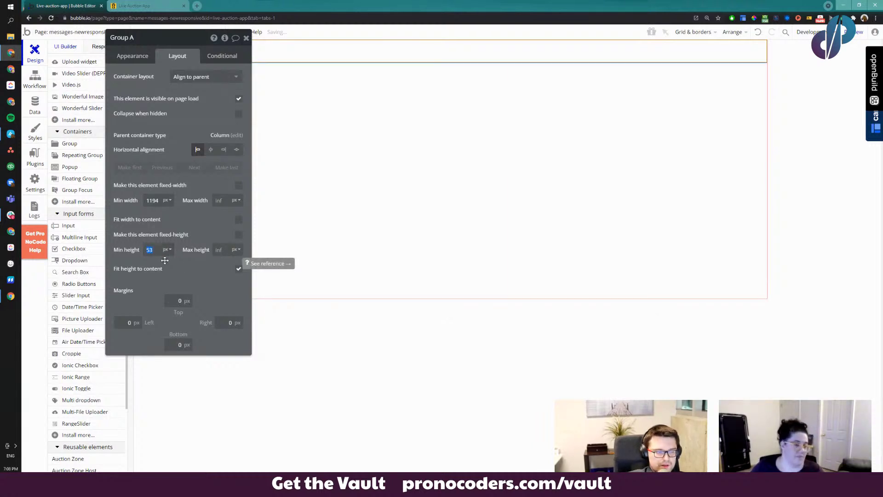
pyautogui.press('Down')
pyautogui.press('Down')
pyautogui.press('Down')
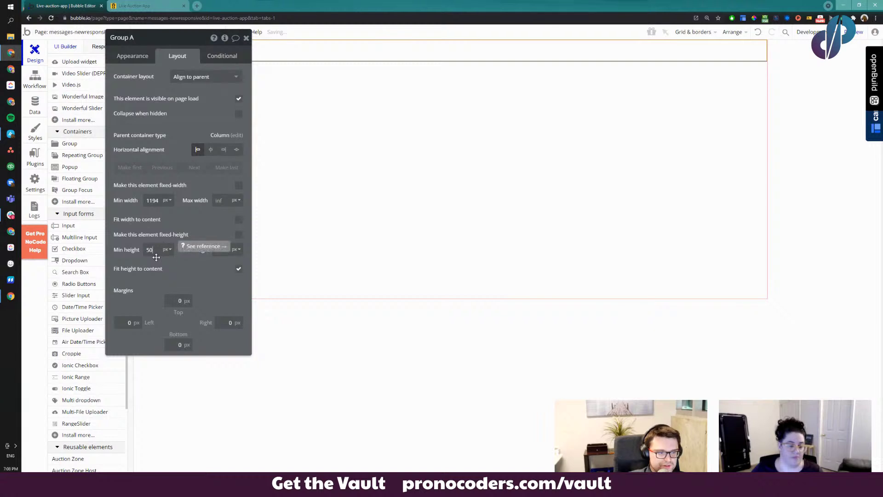
# Turn off fitting the top group's height to its content and make the group fixed-height
pyautogui.moveTo(131, 239); pyautogui.dragTo(255, 353)
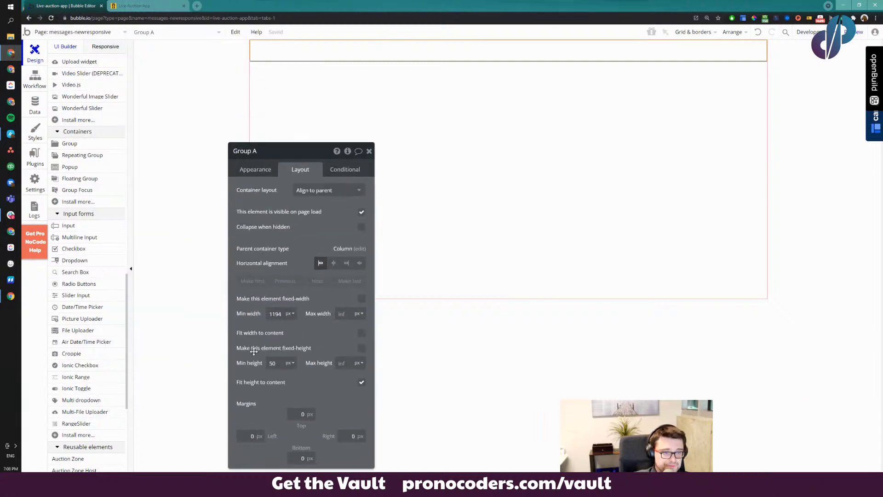
pyautogui.click(362, 383)
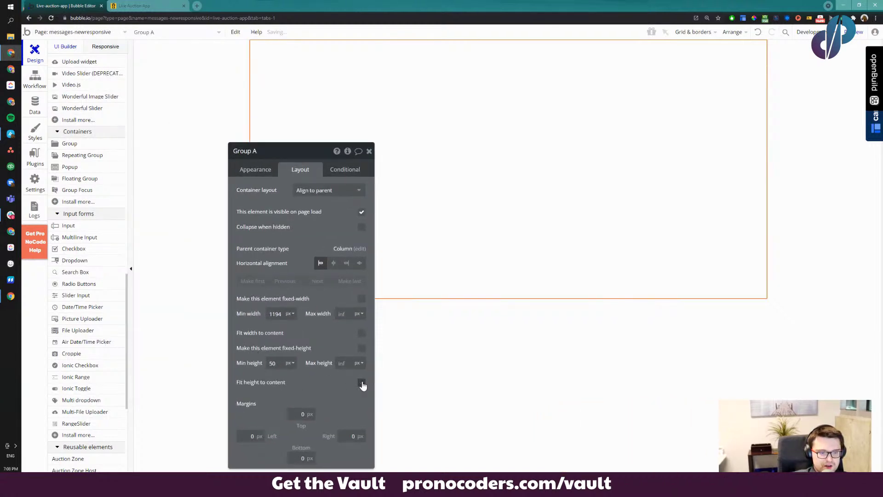
pyautogui.click(362, 350)
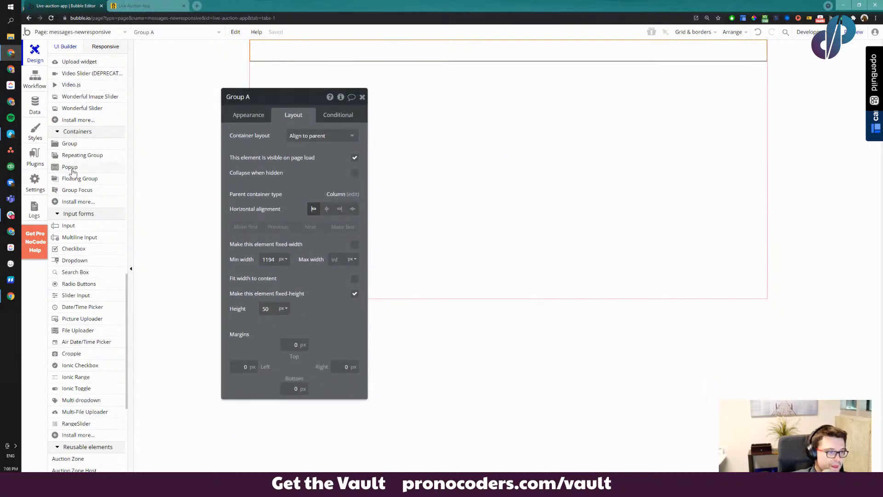
pyautogui.scroll(7, 81, 167)
pyautogui.scroll(8, 80, 167)
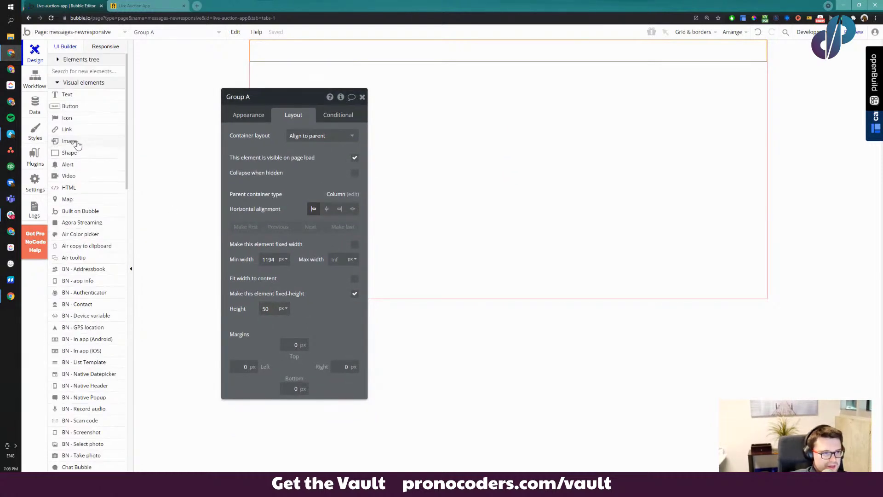
pyautogui.click(68, 118)
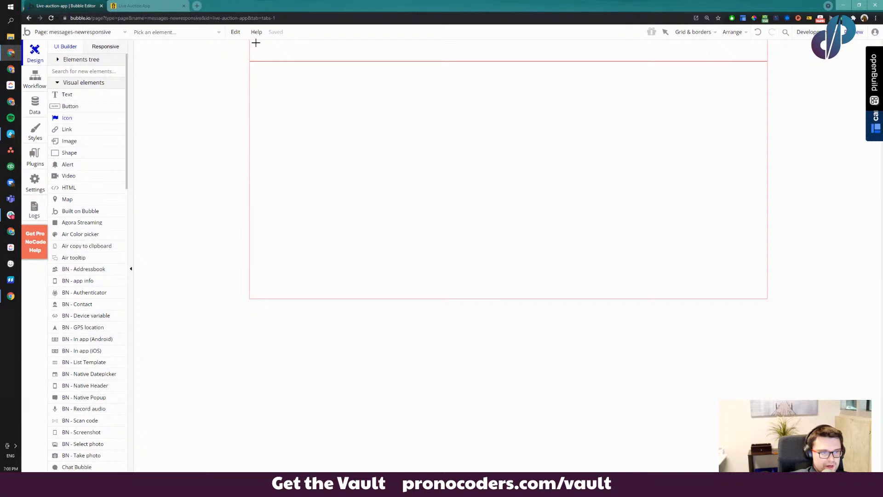
pyautogui.moveTo(256, 42)
pyautogui.mouseDown()
pyautogui.moveTo(277, 59)
pyautogui.moveTo(265, 56)
pyautogui.mouseUp()
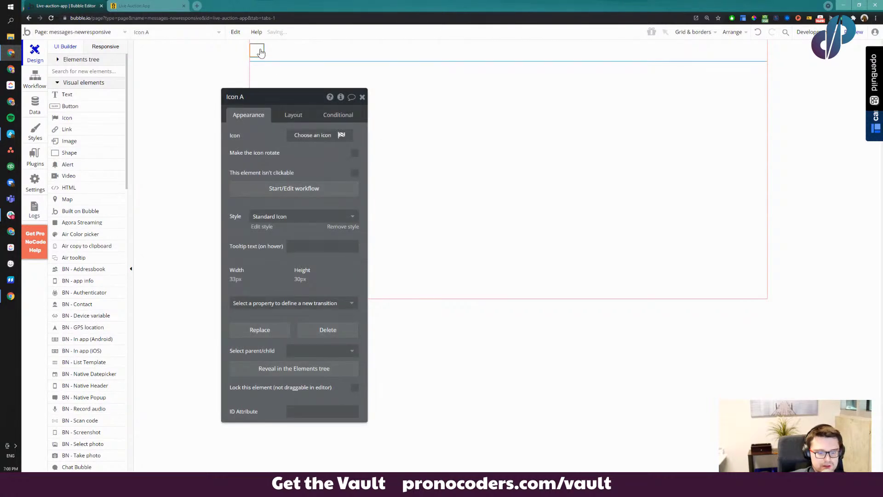
pyautogui.hotkey('ctrl', 'z')
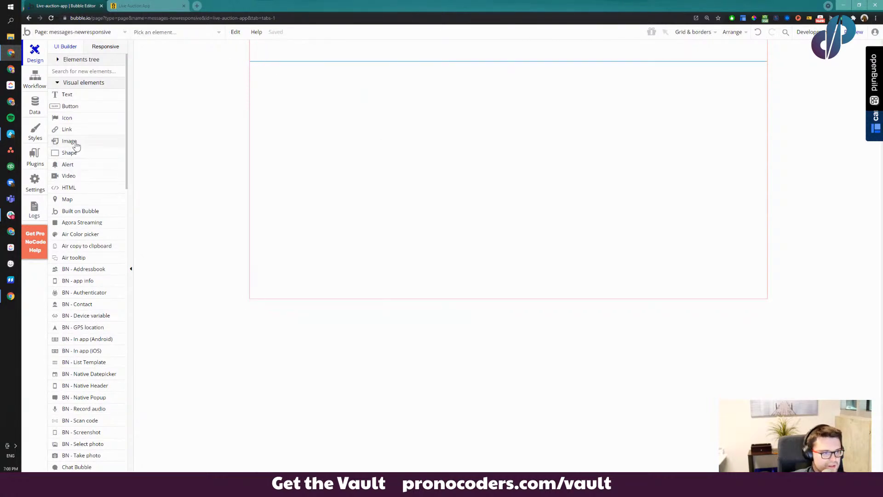
# Draw an image element about 38 by 29 px at the left end of the top group and select it
pyautogui.click(70, 141)
pyautogui.moveTo(254, 43); pyautogui.dragTo(273, 55)
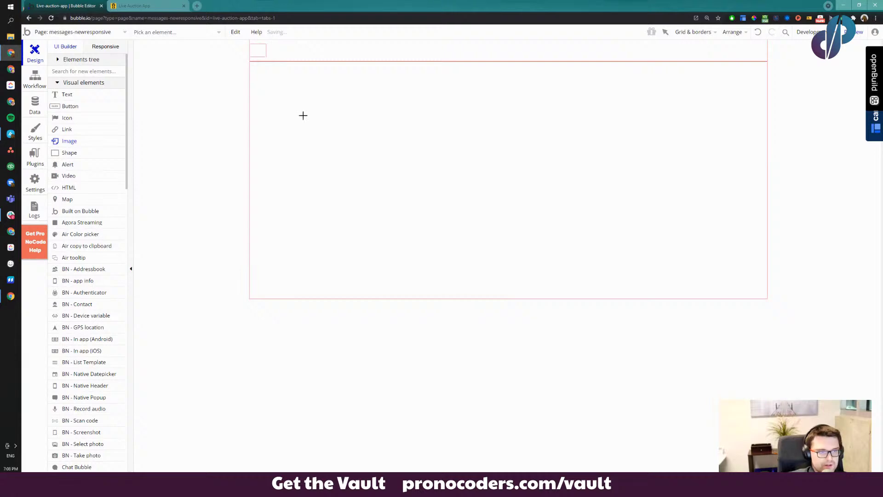
pyautogui.click(378, 158)
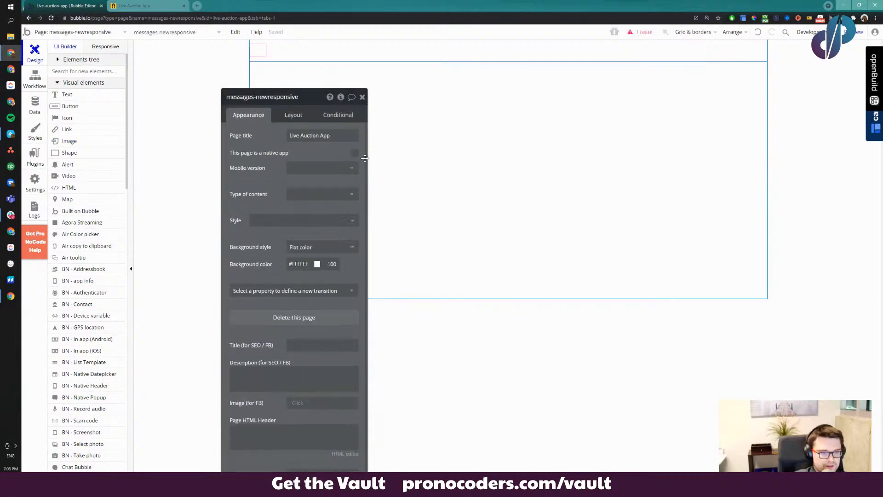
pyautogui.click(258, 51)
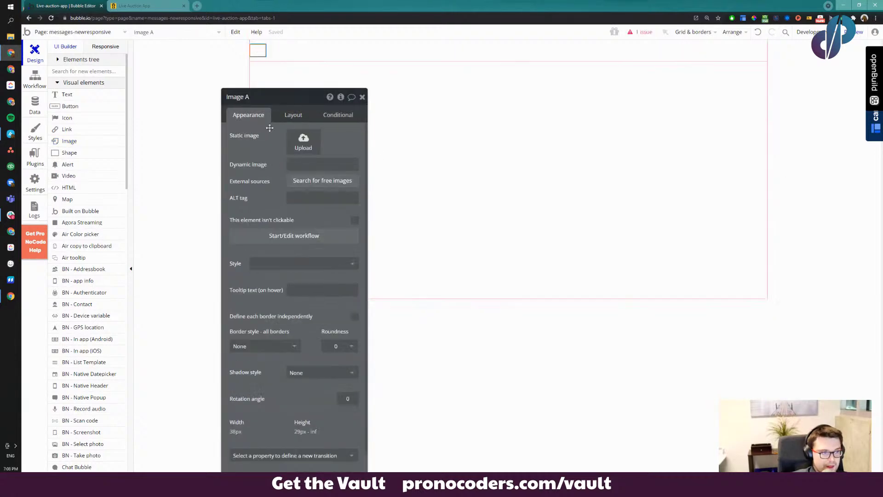
# Add a popup about 474 by 551 px to the page
pyautogui.click(108, 61)
pyautogui.scroll(-12, 101, 237)
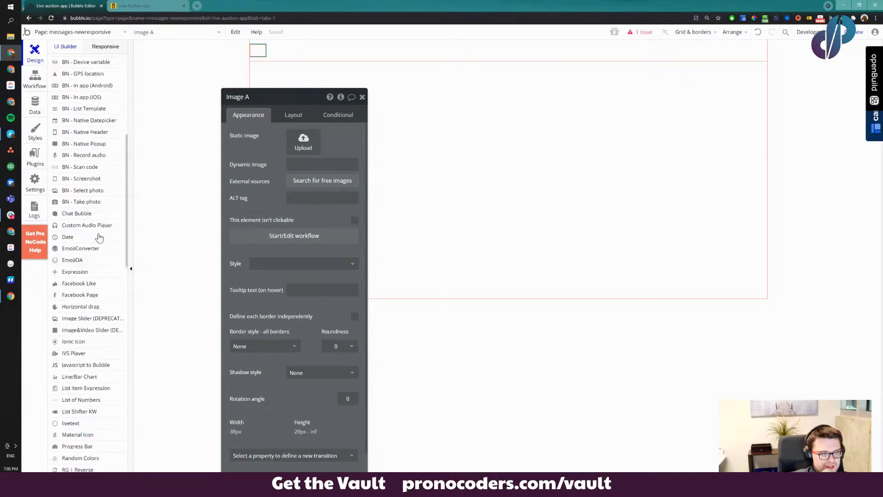
pyautogui.scroll(-4, 90, 286)
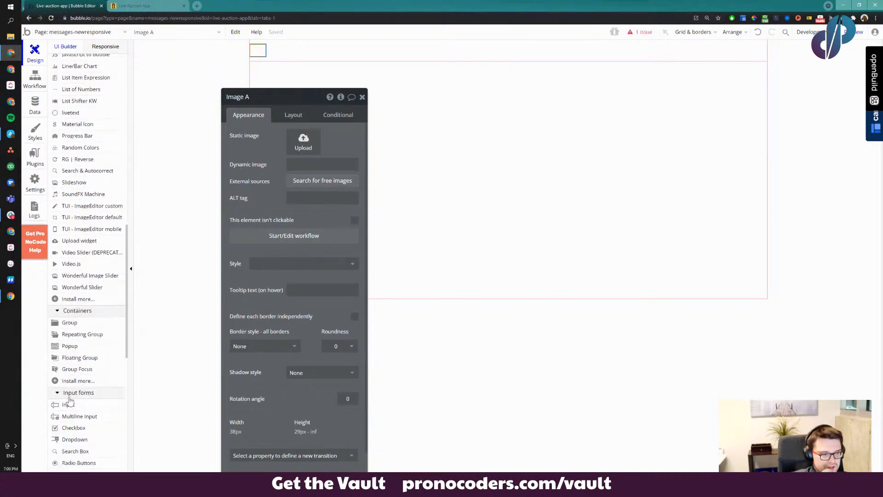
pyautogui.scroll(-3, 81, 393)
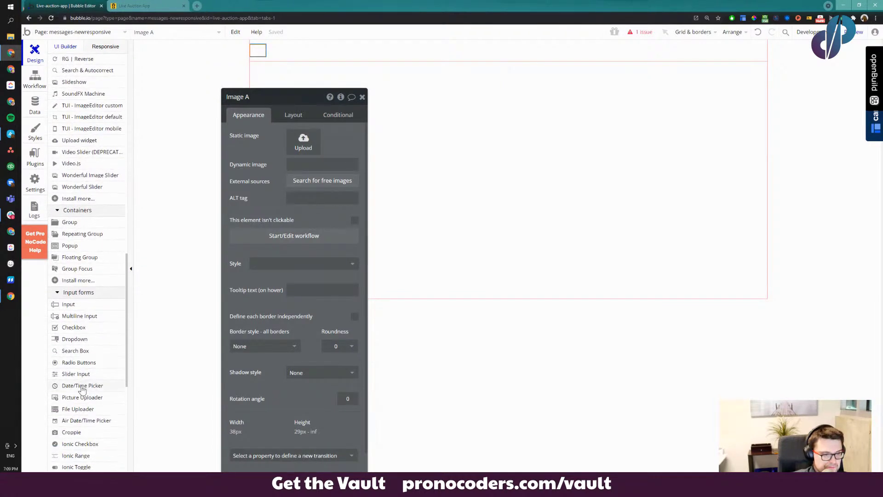
pyautogui.click(69, 242)
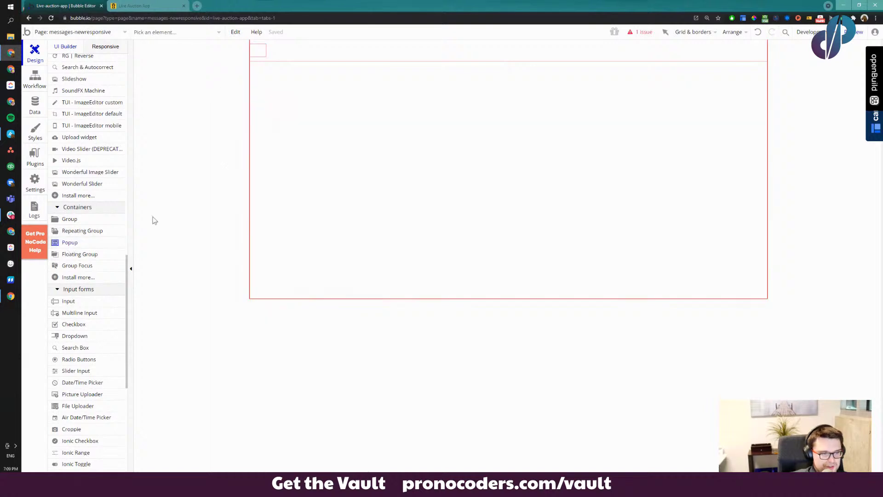
pyautogui.moveTo(177, 101); pyautogui.dragTo(382, 339)
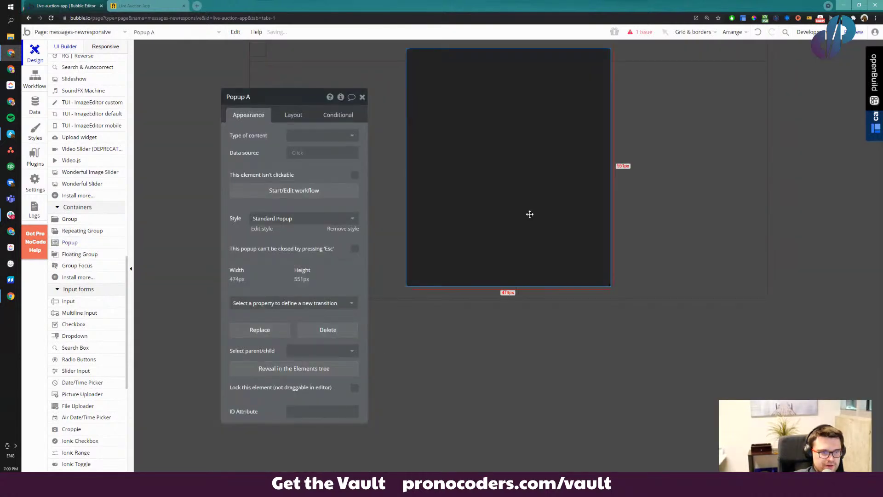
# Rename the new popup as Popup Hidden Variables
pyautogui.moveTo(261, 160); pyautogui.dragTo(217, 179)
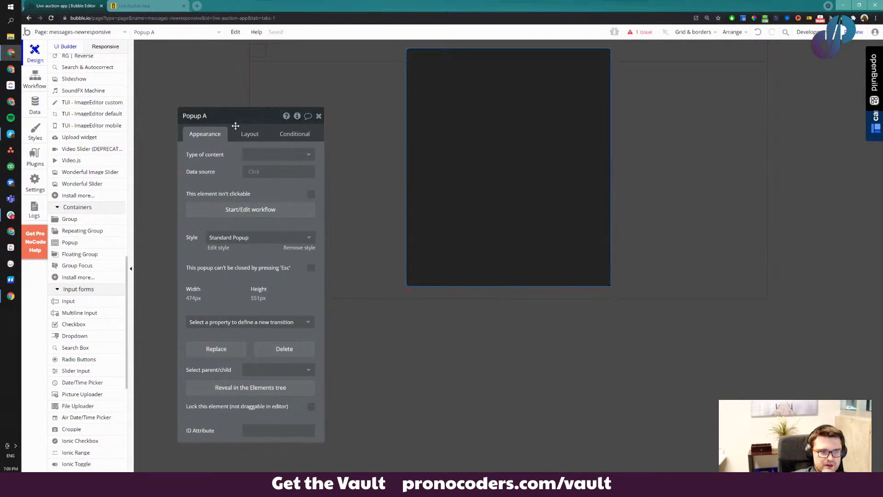
pyautogui.click(225, 115)
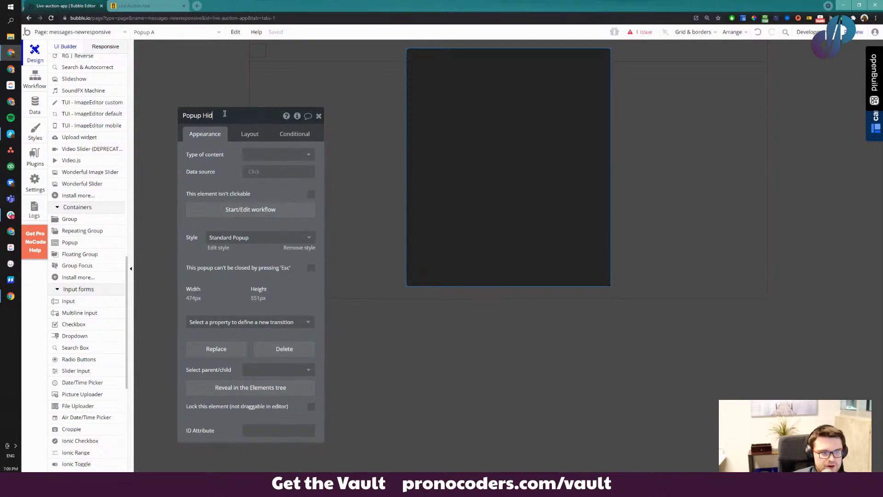
pyautogui.write('Hidden Variables')
pyautogui.press('Return')
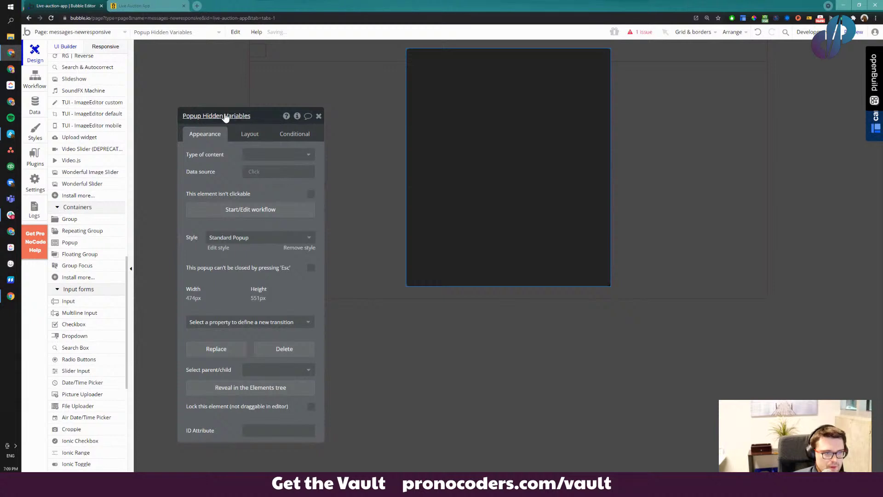
# Draw a group about 342 by 34 px near the popup's upper edge and rename it var - website
pyautogui.click(76, 224)
pyautogui.moveTo(424, 54); pyautogui.dragTo(569, 71)
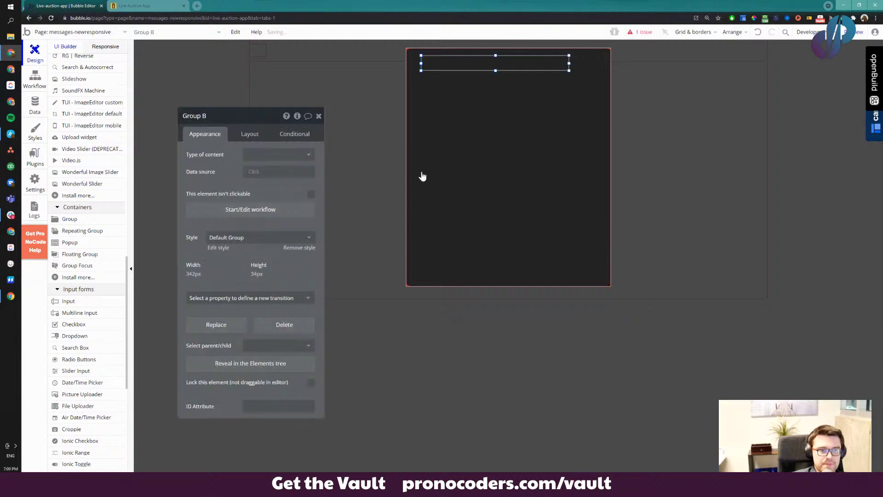
pyautogui.click(227, 112)
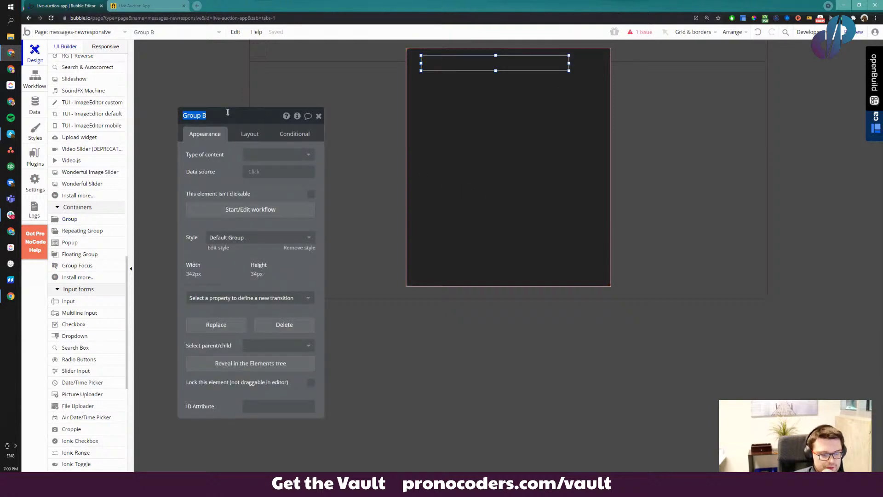
pyautogui.write('var')
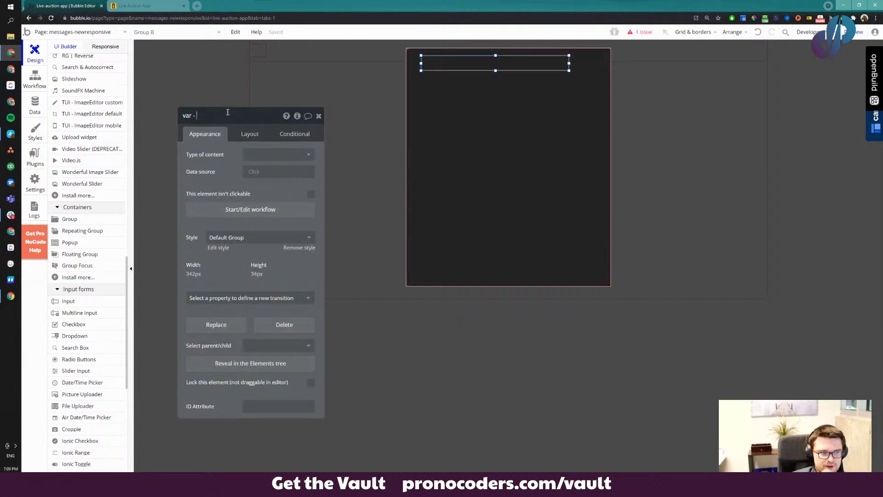
pyautogui.write(' - websit')
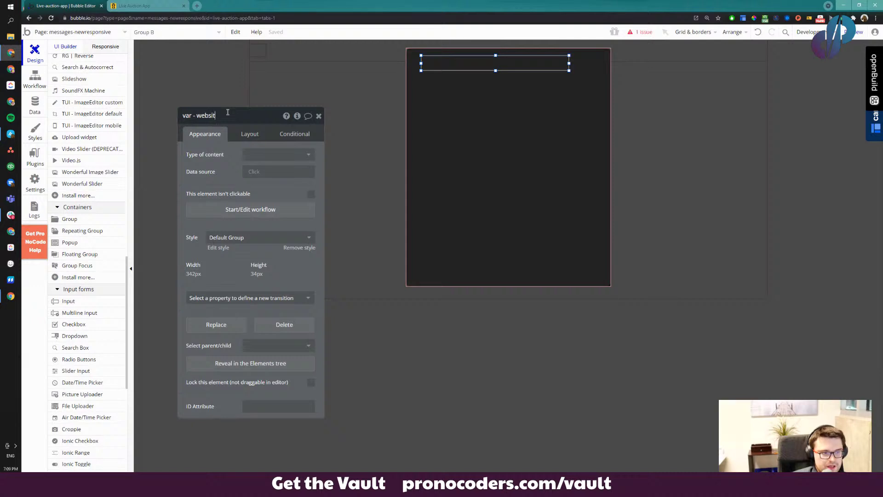
pyautogui.write('e')
pyautogui.press('Return')
# Set the var - website group's type of content to Website
pyautogui.click(273, 156)
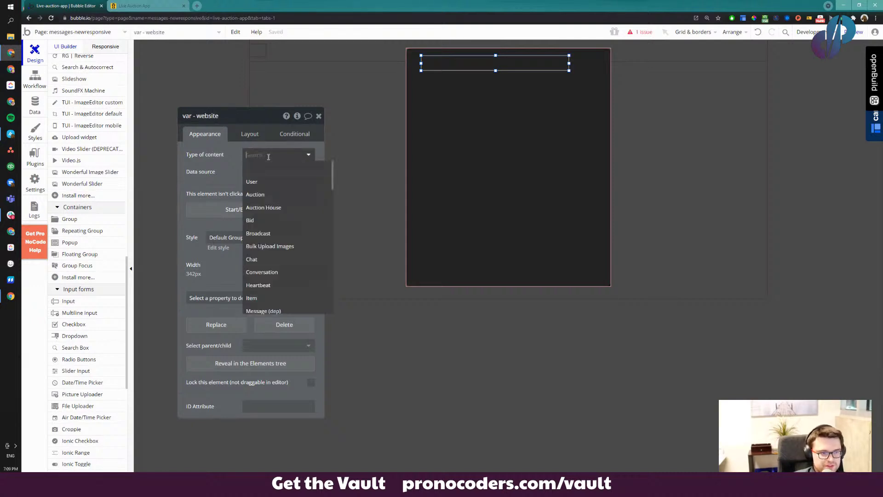
pyautogui.scroll(-3, 276, 292)
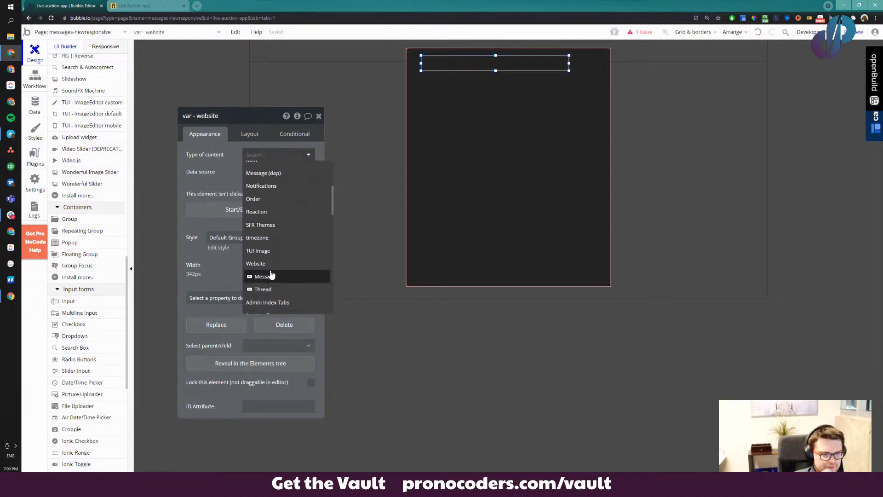
pyautogui.click(270, 274)
# Set the var - website group's data source to the first item of a search for Websites
pyautogui.click(256, 173)
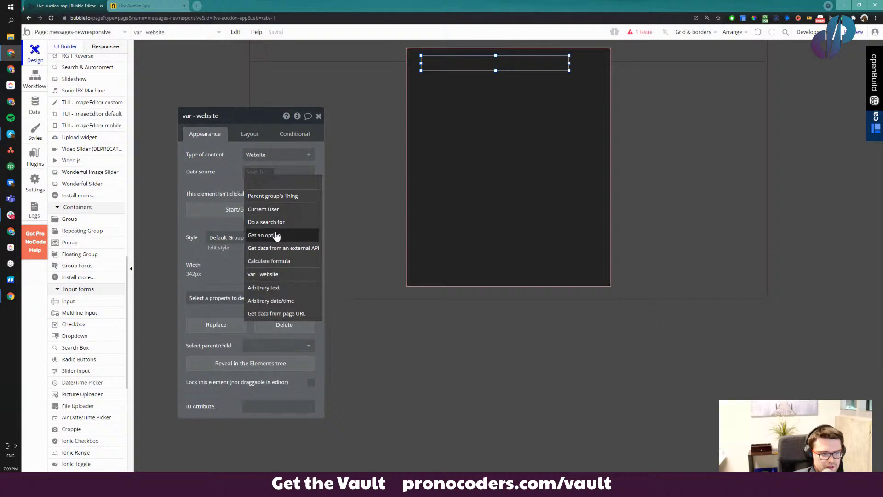
pyautogui.click(285, 221)
pyautogui.click(437, 136)
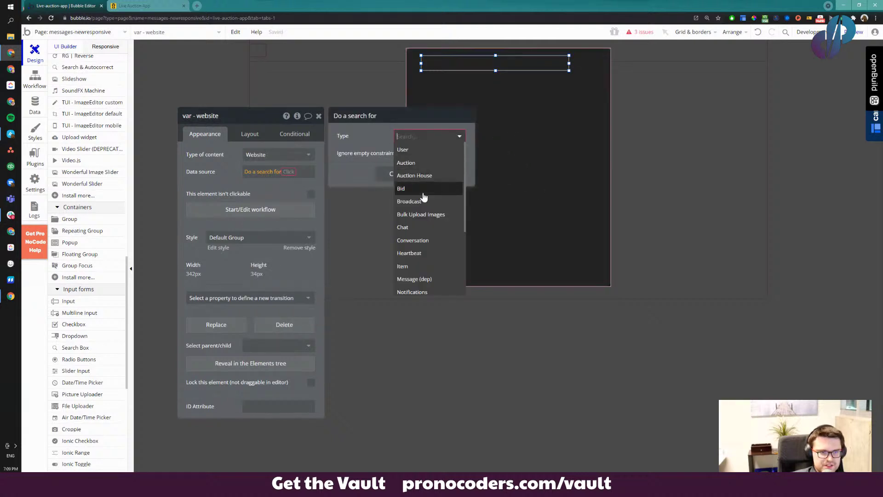
pyautogui.scroll(-4, 427, 221)
pyautogui.click(411, 266)
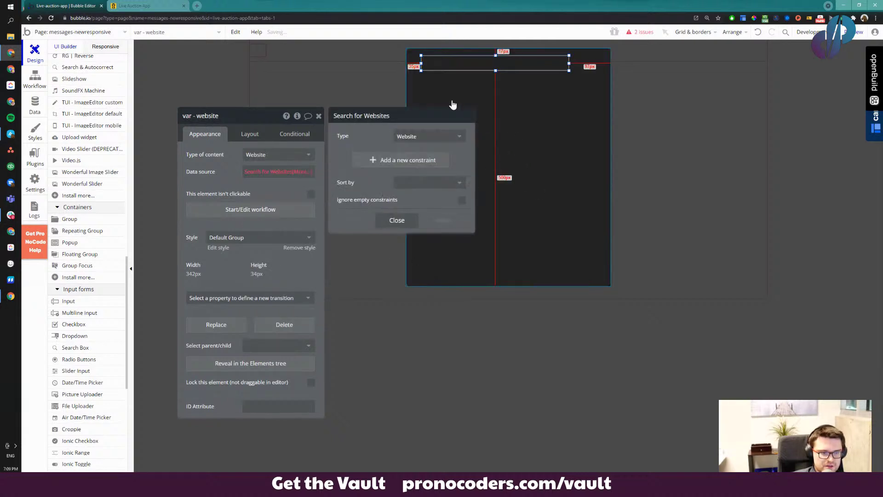
pyautogui.moveTo(362, 147); pyautogui.dragTo(403, 168)
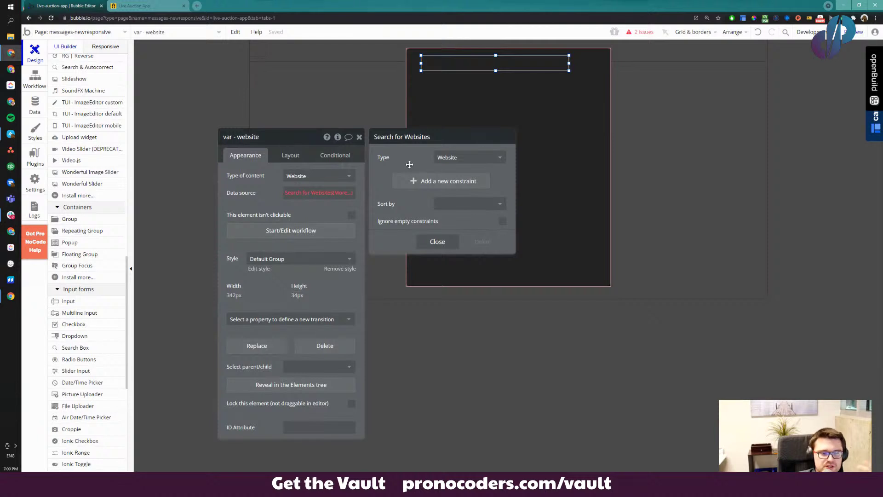
pyautogui.click(348, 193)
pyautogui.click(315, 249)
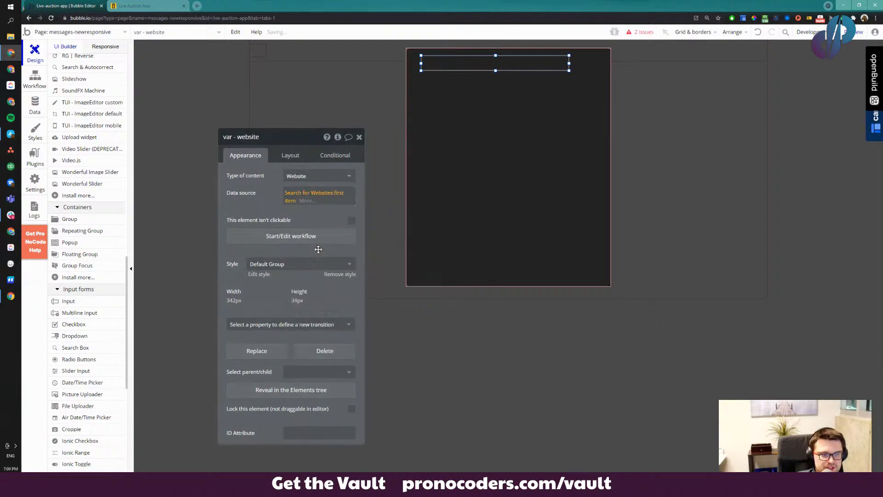
# Open the All Websites view in the app data and bring up its entry to examine the fields
pyautogui.click(41, 113)
pyautogui.click(188, 68)
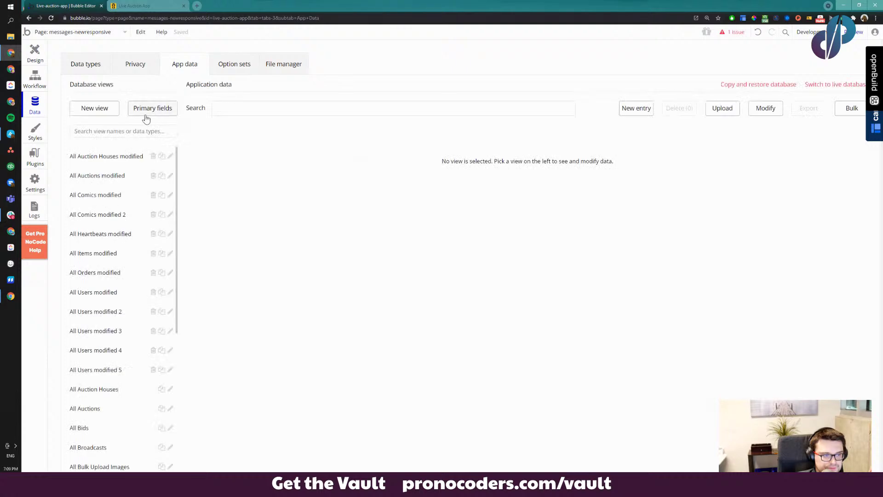
pyautogui.scroll(-6, 105, 367)
pyautogui.click(92, 438)
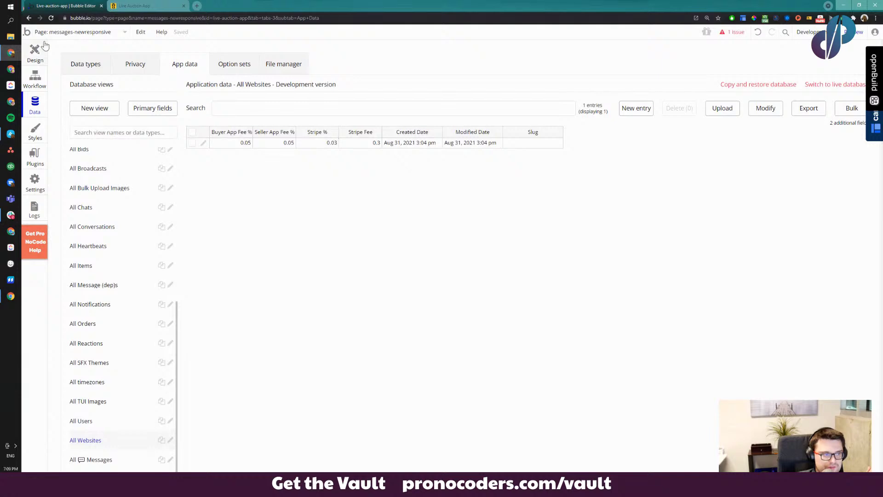
pyautogui.click(203, 143)
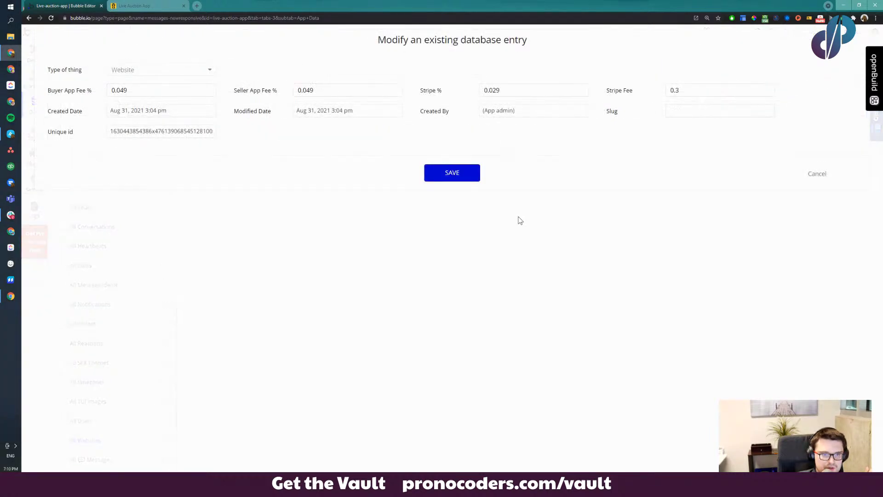
# Close the database entry and add a text field named Logo to the Website data type
pyautogui.click(817, 176)
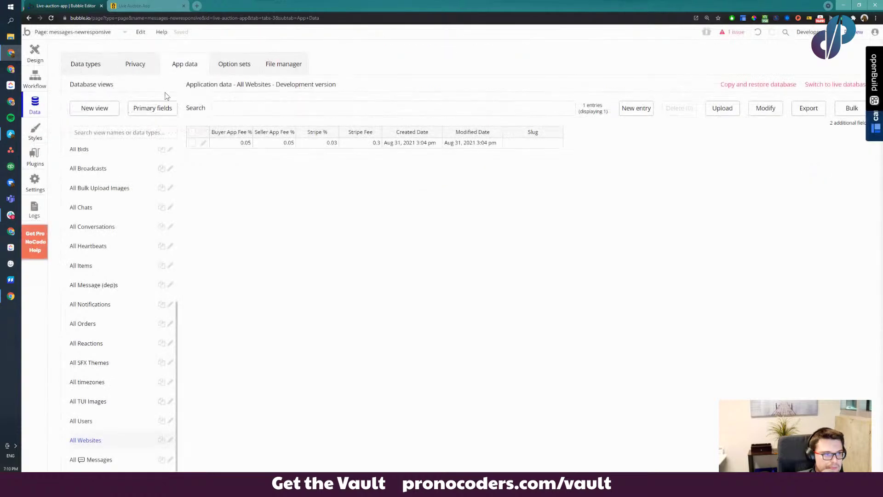
pyautogui.click(87, 66)
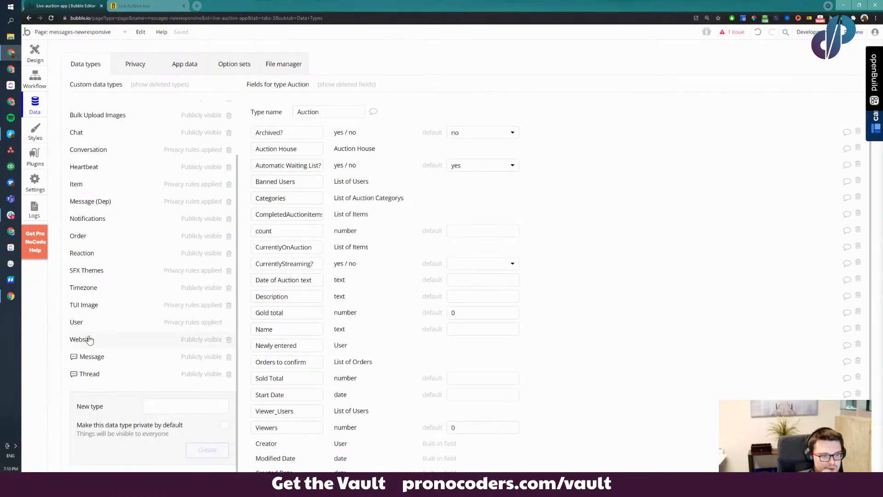
pyautogui.click(89, 340)
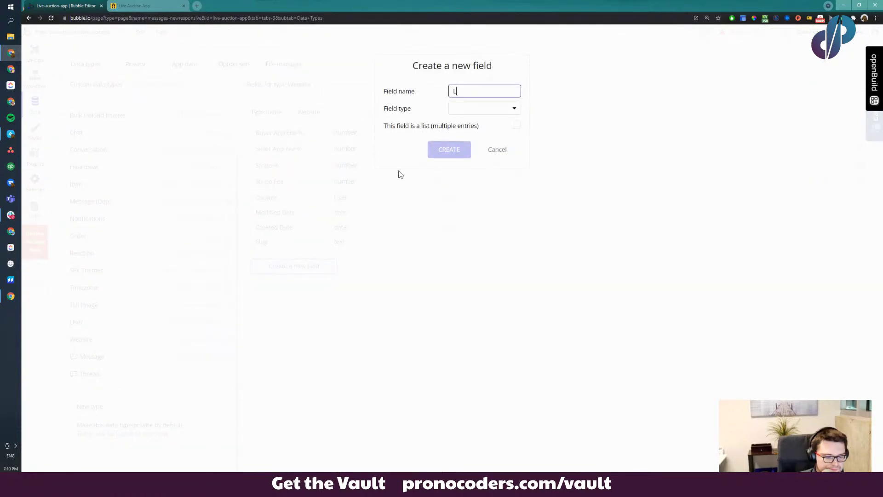
pyautogui.click(494, 109)
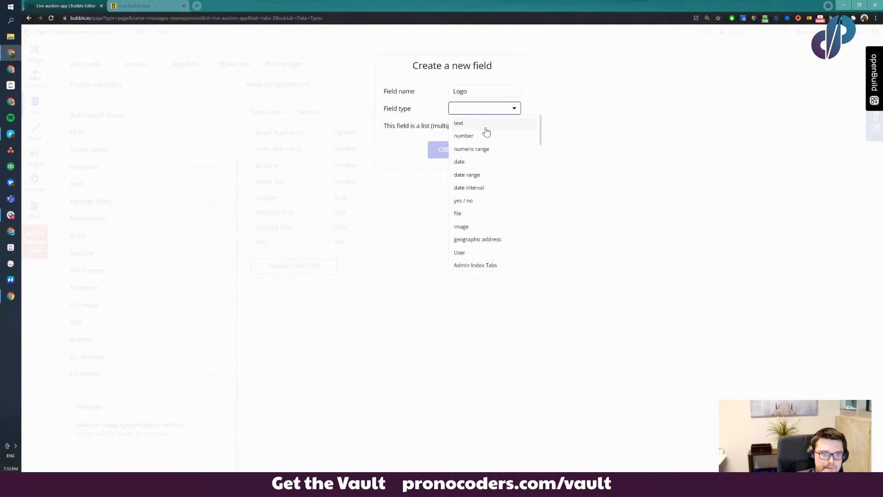
pyautogui.moveTo(486, 132); pyautogui.dragTo(429, 164)
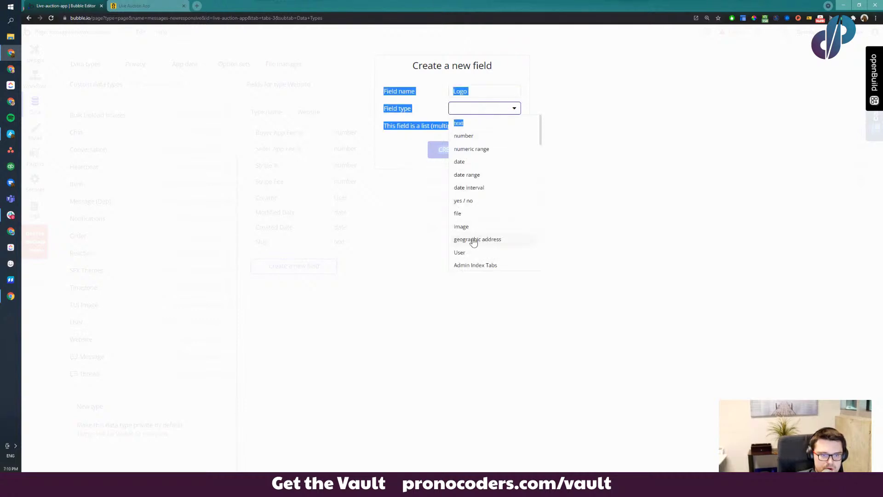
pyautogui.click(460, 123)
pyautogui.click(453, 154)
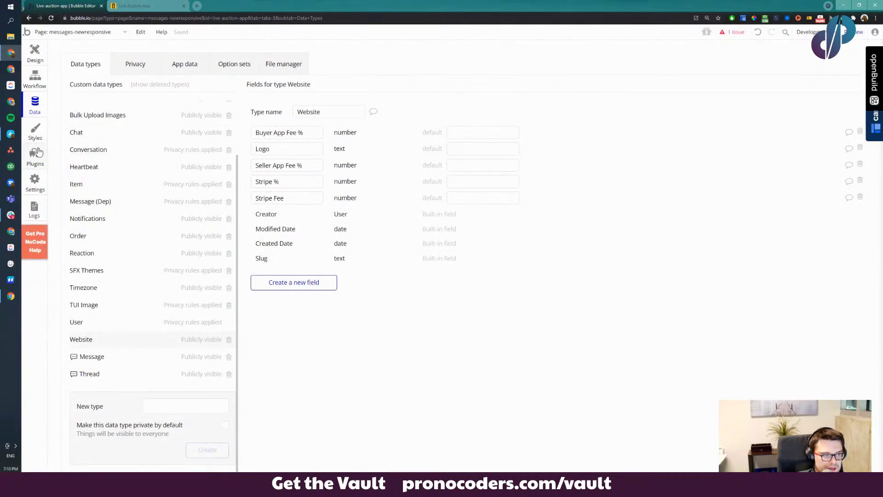
# Open the newest Key Logo 2.svg from the uploaded files, copy its URL, and close the image
pyautogui.click(282, 66)
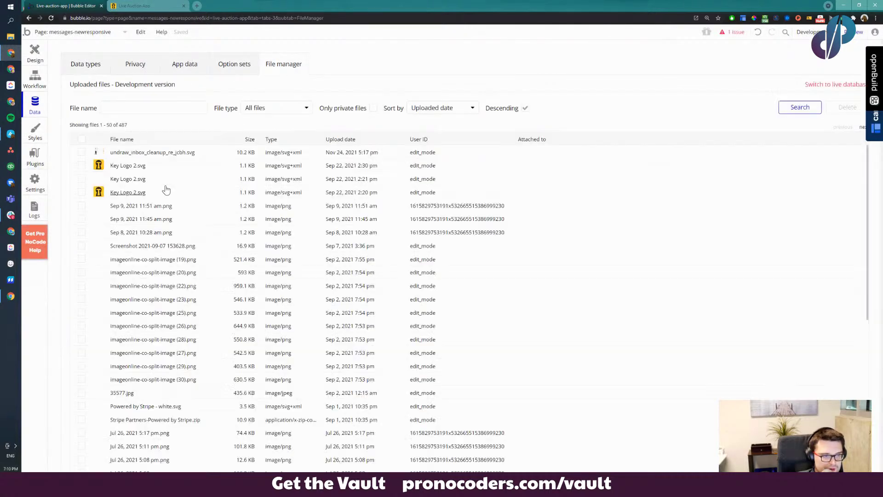
pyautogui.click(119, 167)
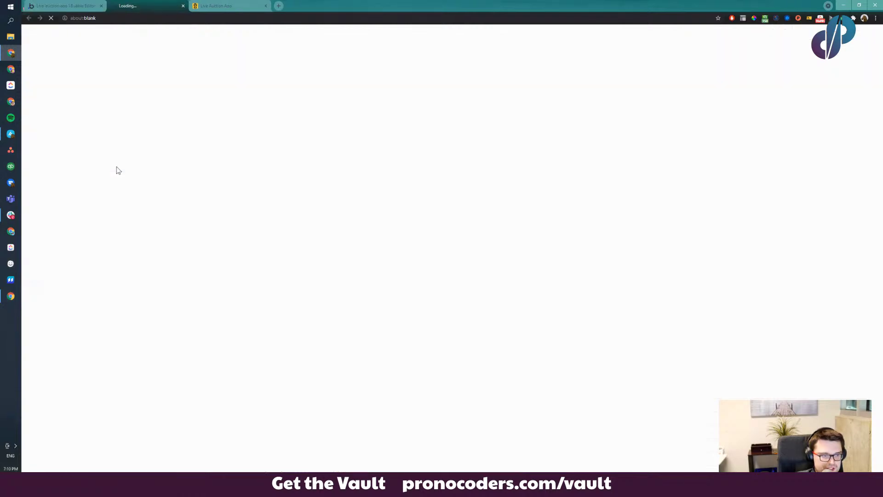
pyautogui.click(183, 5)
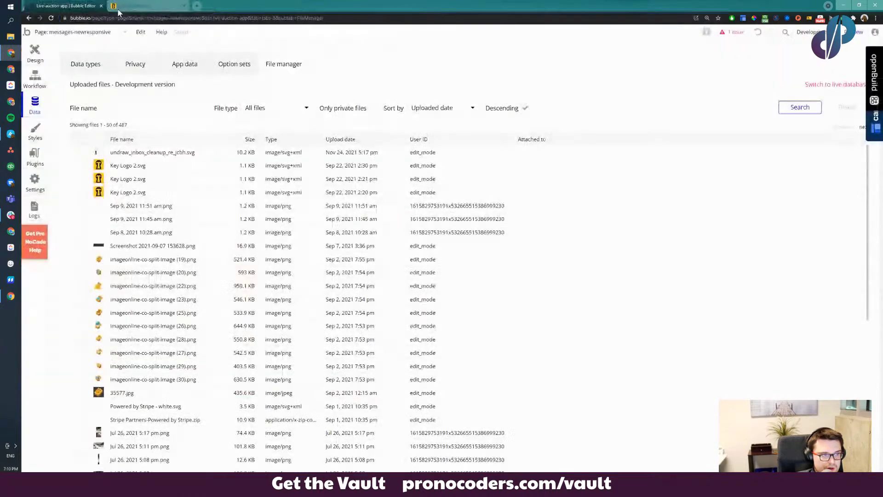
# Paste the copied Key Logo 2.svg URL into the Logo field of the existing Website entry and save it
pyautogui.click(203, 69)
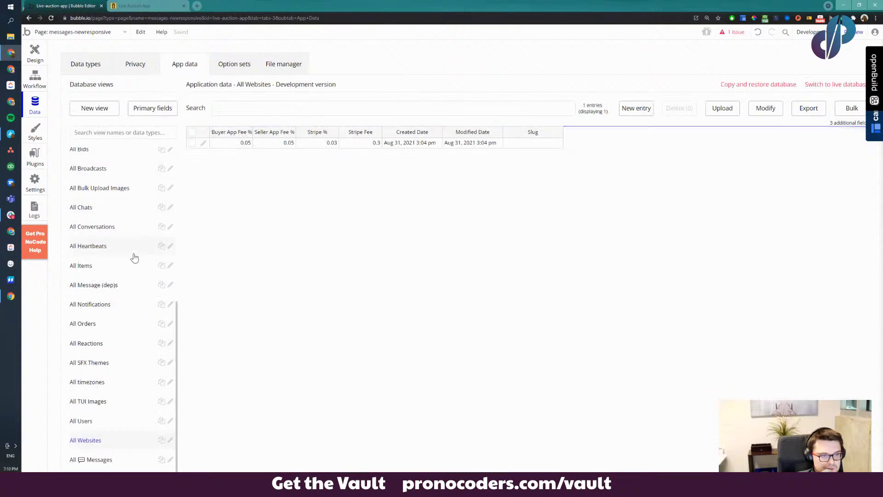
pyautogui.click(204, 144)
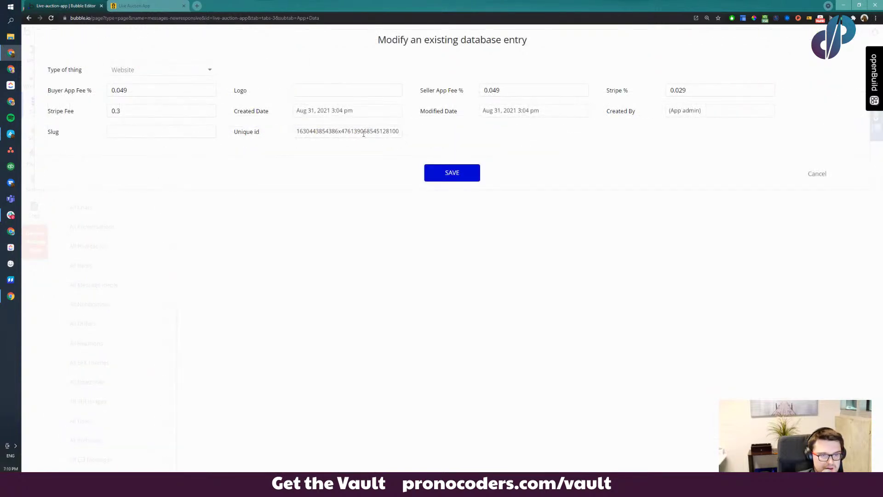
pyautogui.click(347, 88)
pyautogui.hotkey('ctrl', 'v')
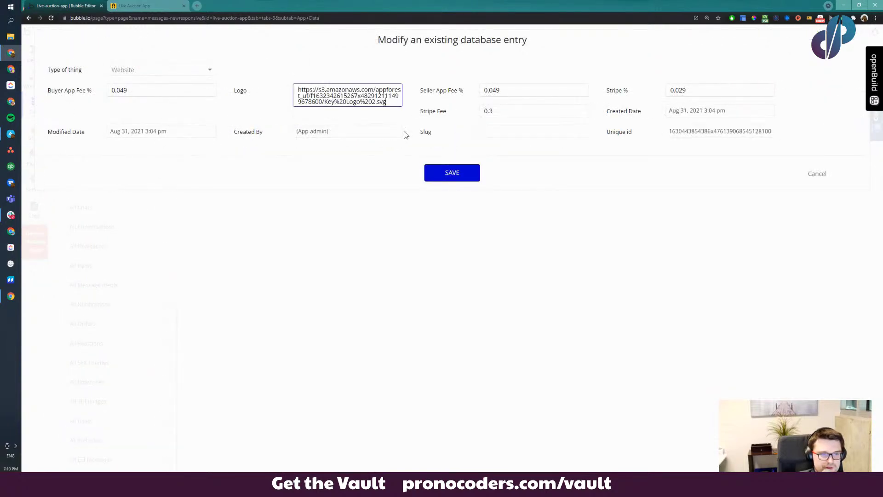
pyautogui.click(452, 173)
pyautogui.click(441, 137)
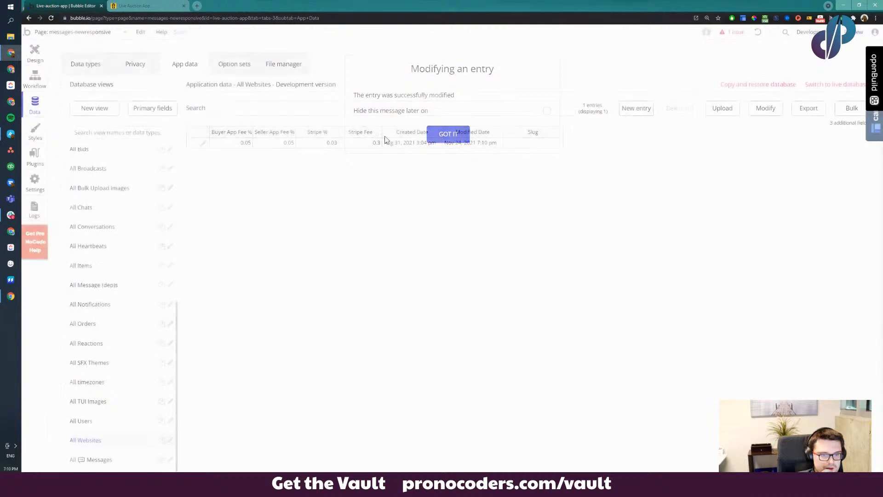
# Return to the page design and set the top group's image to the dynamic source var - website's Website's Logo
pyautogui.click(35, 53)
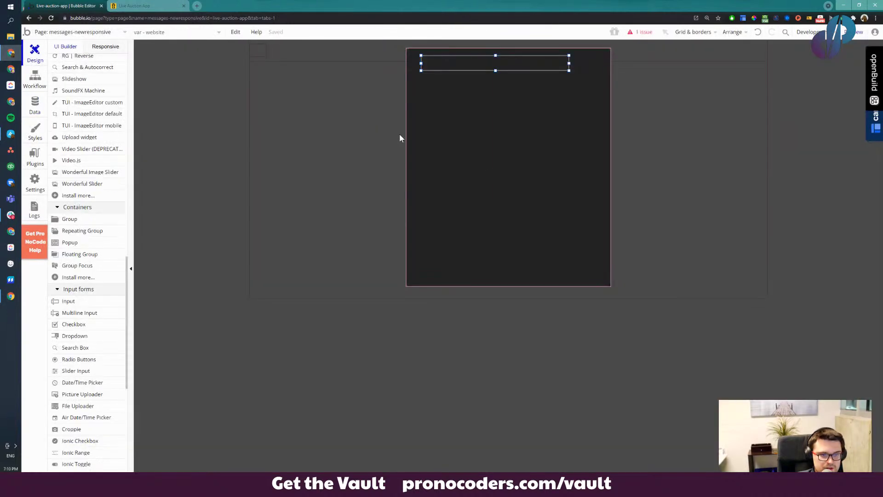
pyautogui.doubleClick(492, 61)
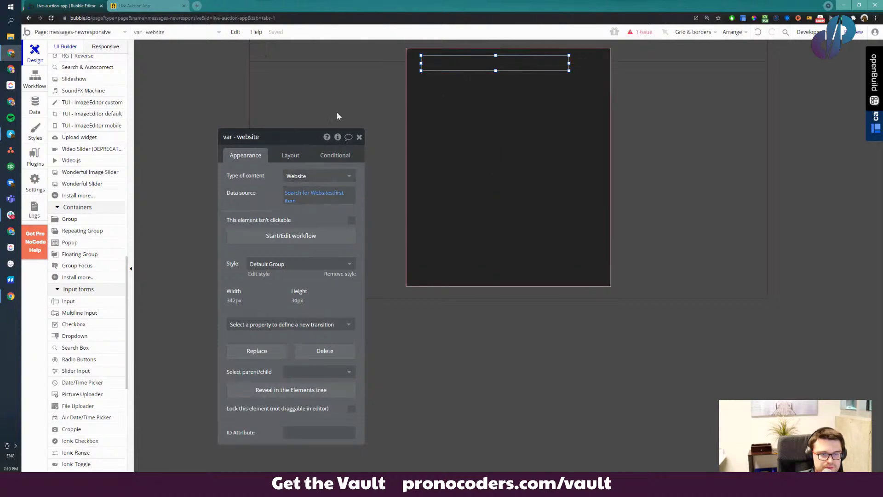
pyautogui.click(363, 76)
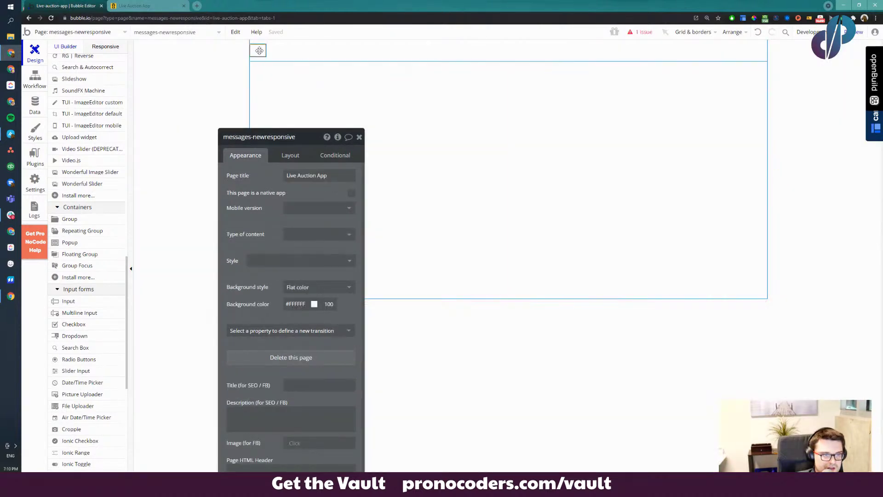
pyautogui.click(258, 50)
pyautogui.click(300, 205)
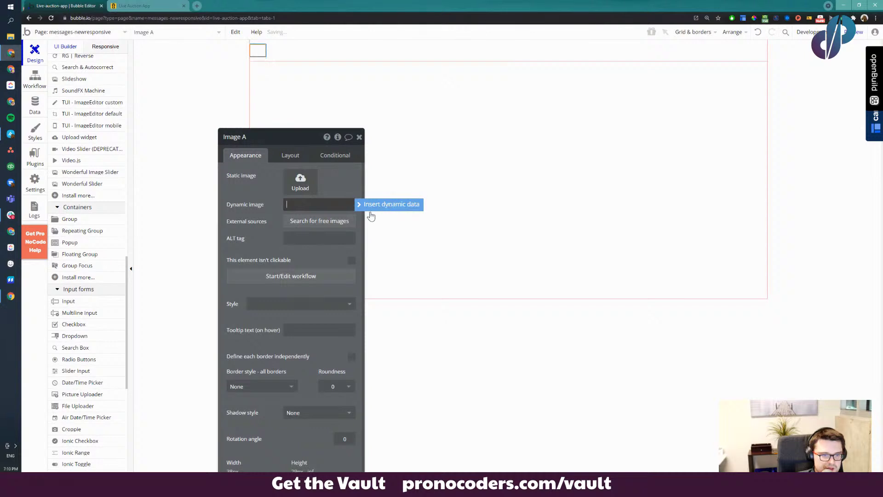
pyautogui.click(411, 205)
pyautogui.write('var')
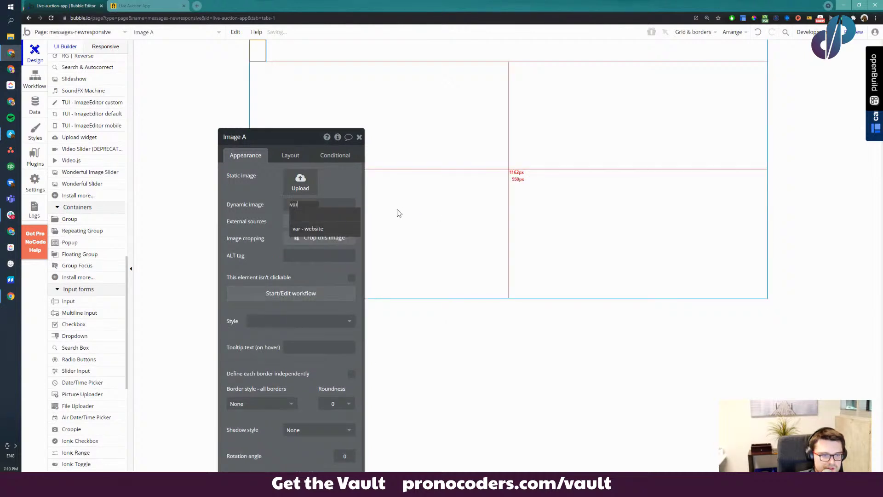
pyautogui.click(333, 232)
pyautogui.click(339, 220)
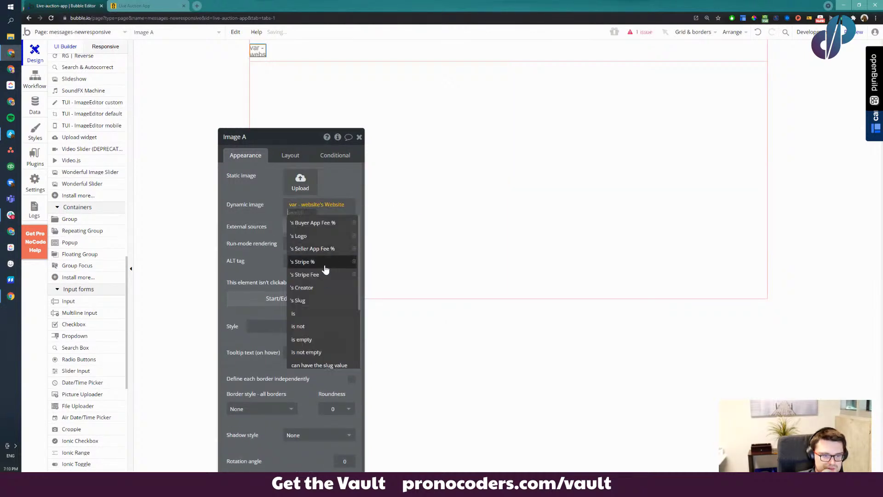
pyautogui.click(304, 236)
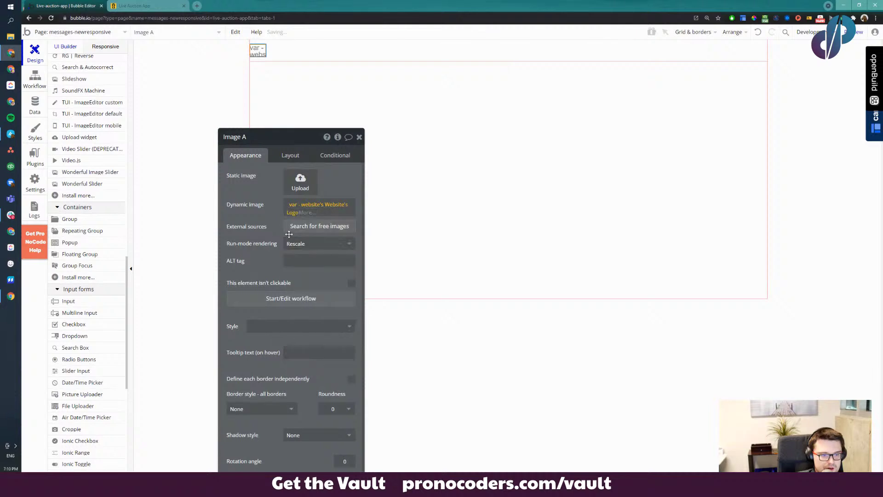
# Set the logo image's run-mode rendering to Stretch
pyautogui.moveTo(242, 170); pyautogui.dragTo(171, 178)
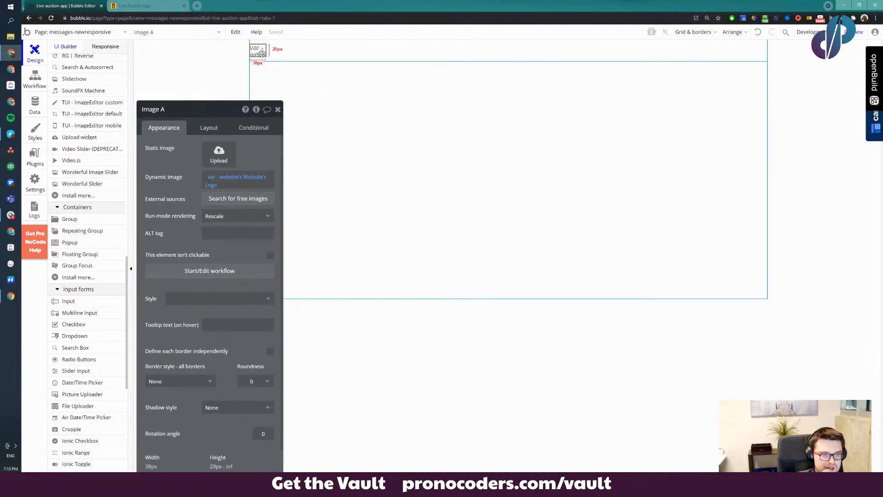
pyautogui.click(241, 216)
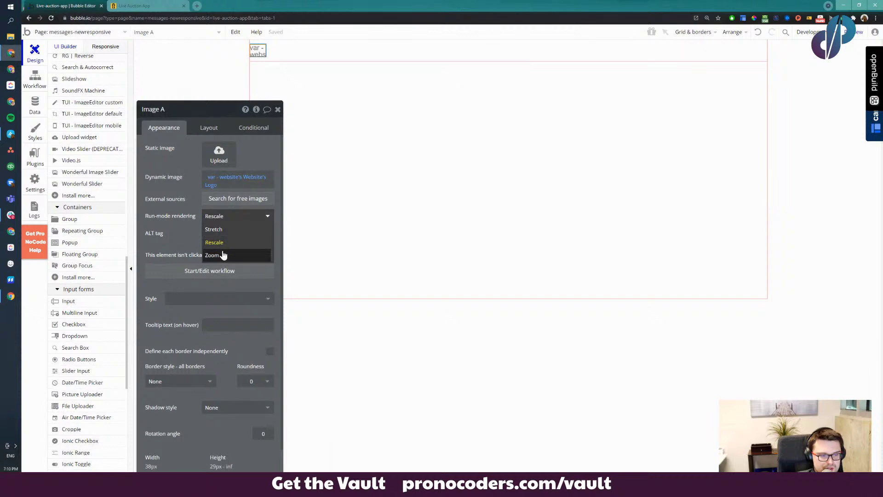
pyautogui.click(221, 229)
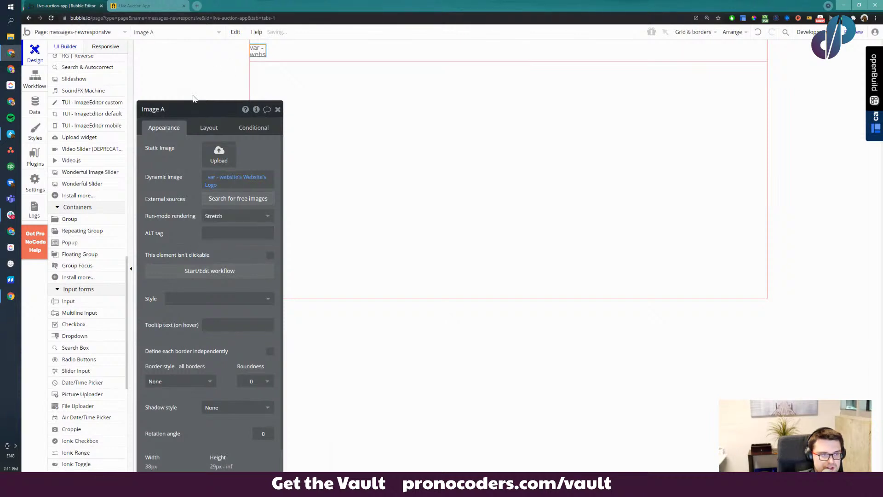
# Open the copied logo URL in a new browser tab and inspect its SVG markup with device emulation off
pyautogui.click(166, 4)
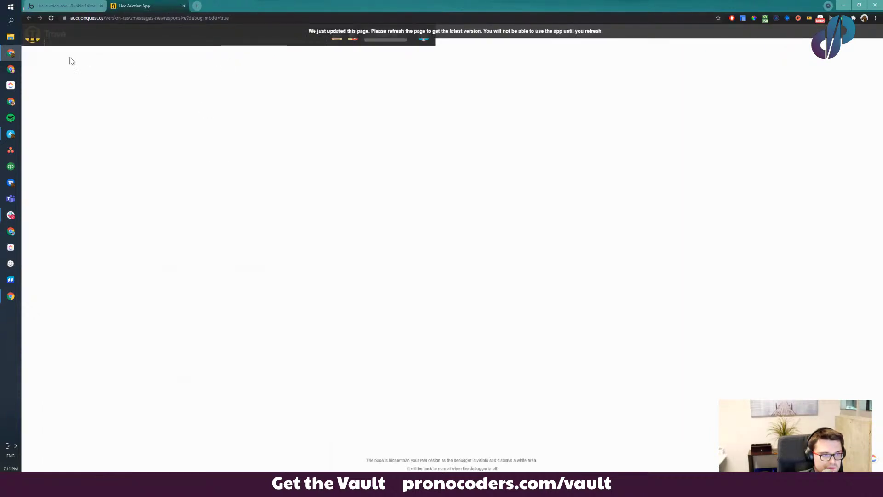
pyautogui.click(63, 5)
pyautogui.hotkey('ctrl', 't')
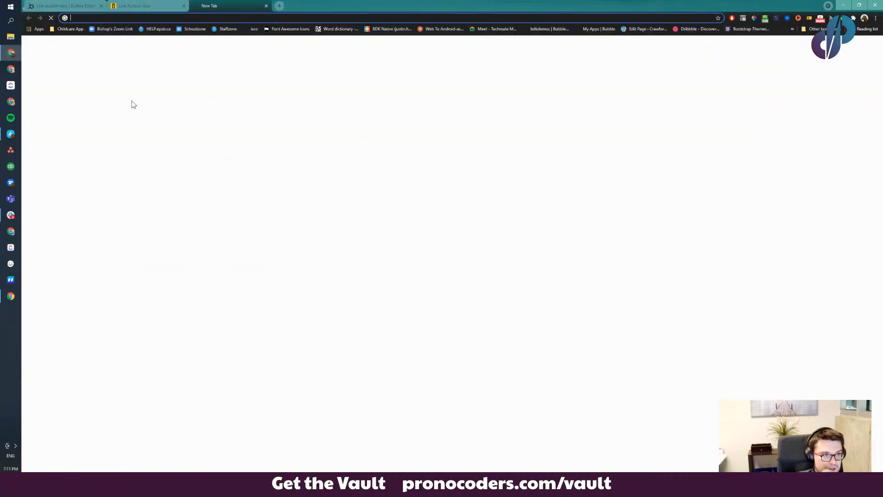
pyautogui.hotkey('ctrl', 'v')
pyautogui.press('Return')
pyautogui.rightClick(195, 177)
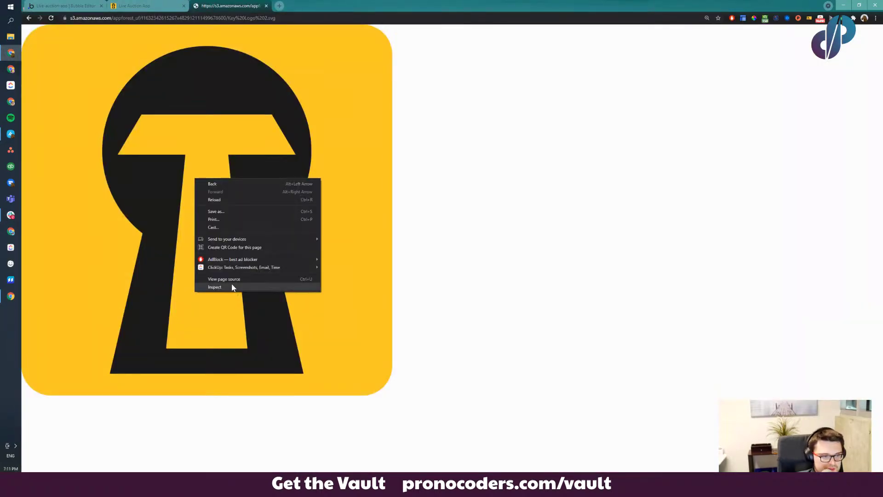
pyautogui.click(235, 285)
pyautogui.rightClick(234, 285)
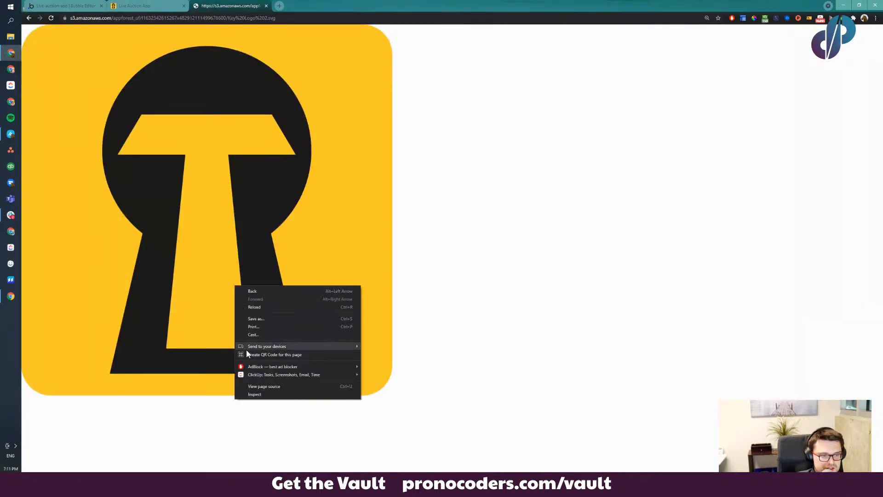
pyautogui.click(256, 394)
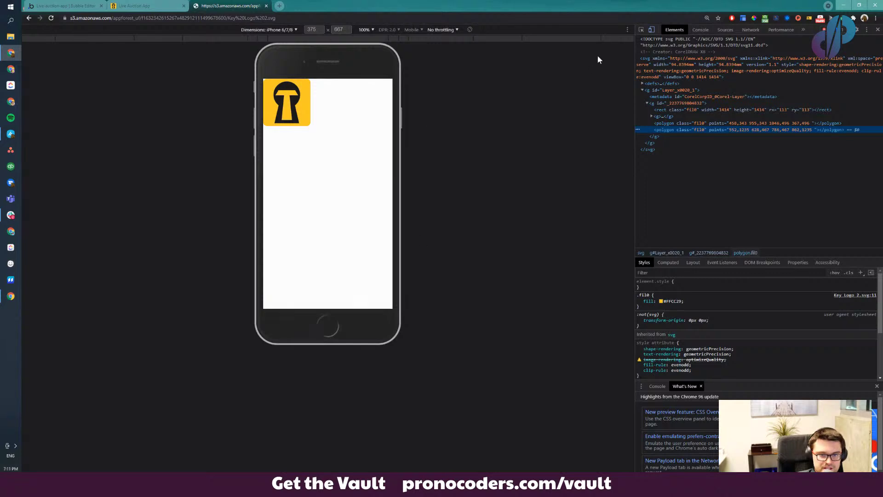
pyautogui.click(650, 30)
pyautogui.click(641, 29)
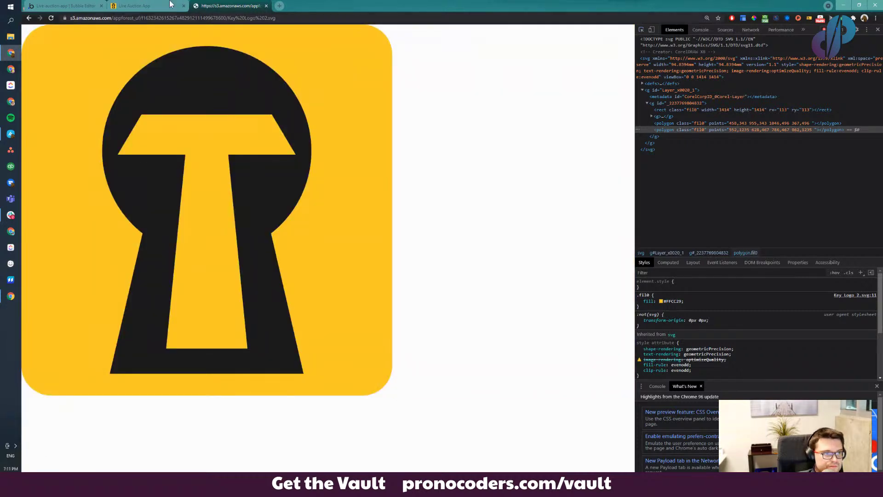
# Return to the Bubble editor and set the logo image's fixed width to 40 px and minimum height to 40 px
pyautogui.click(170, 4)
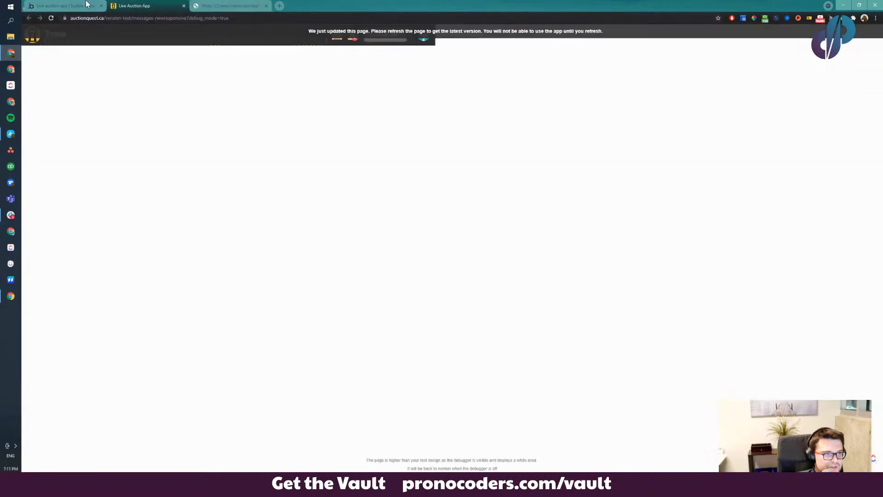
pyautogui.click(64, 5)
pyautogui.scroll(-4, 234, 334)
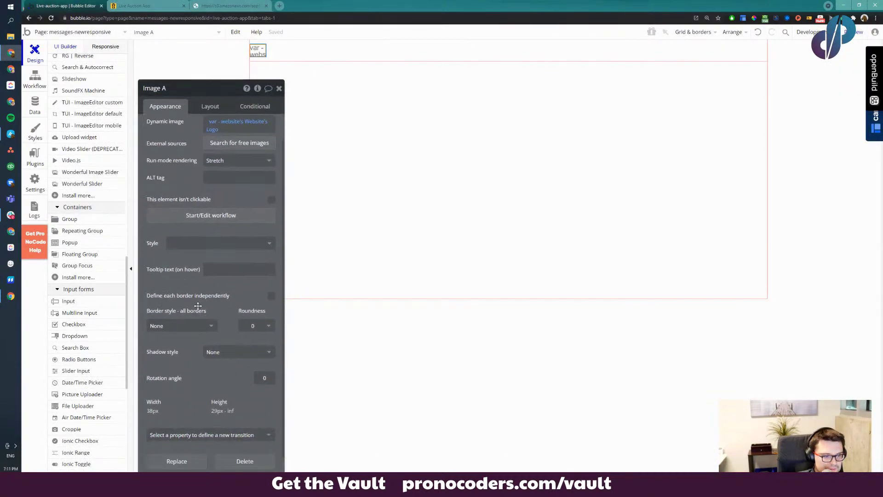
pyautogui.click(220, 57)
pyautogui.moveTo(221, 57); pyautogui.dragTo(333, 56)
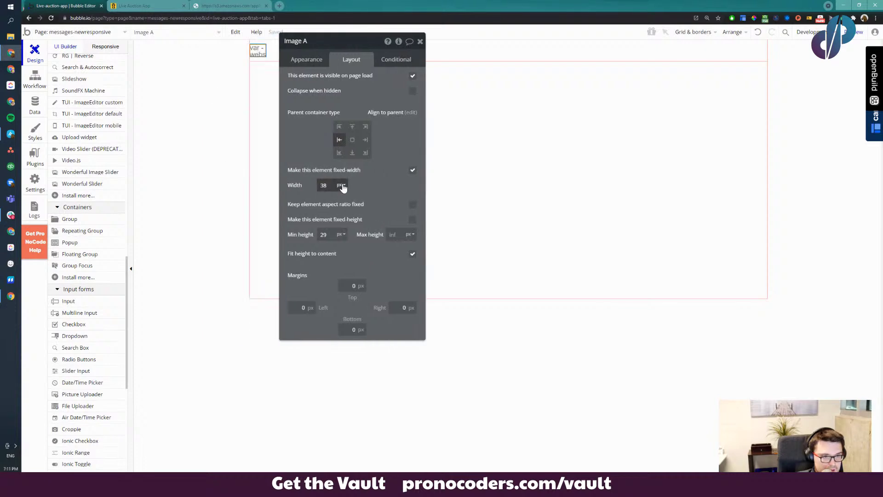
pyautogui.click(330, 184)
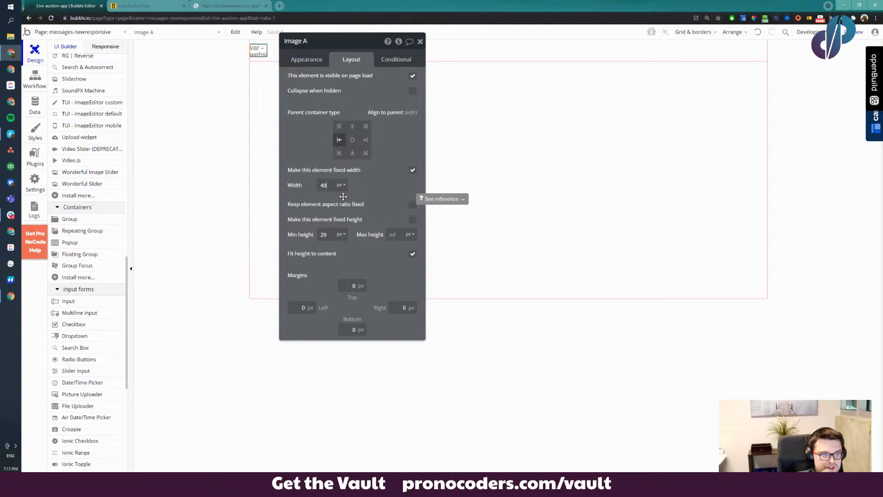
pyautogui.click(323, 235)
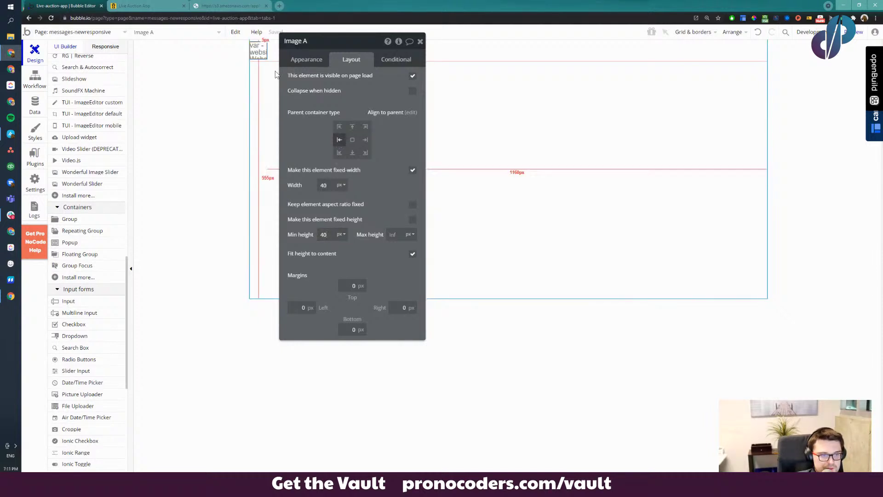
# Set the logo image's left margin to 10 px
pyautogui.click(297, 309)
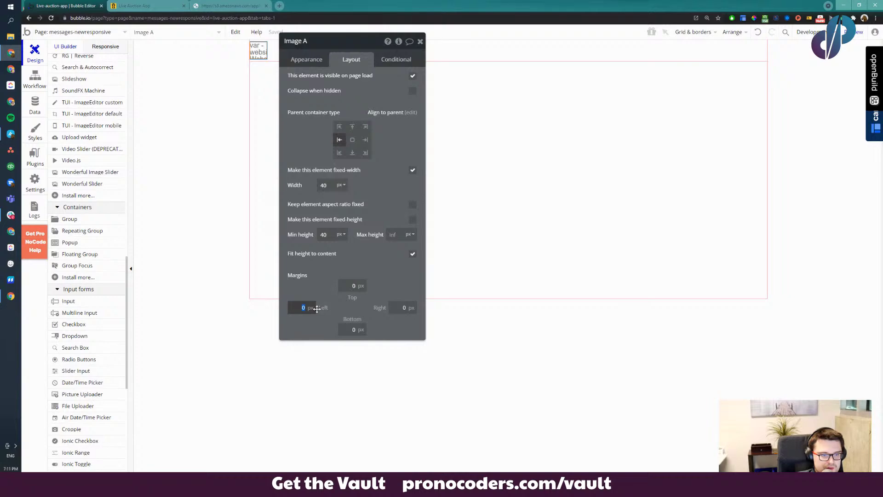
pyautogui.write('10')
pyautogui.press('Return')
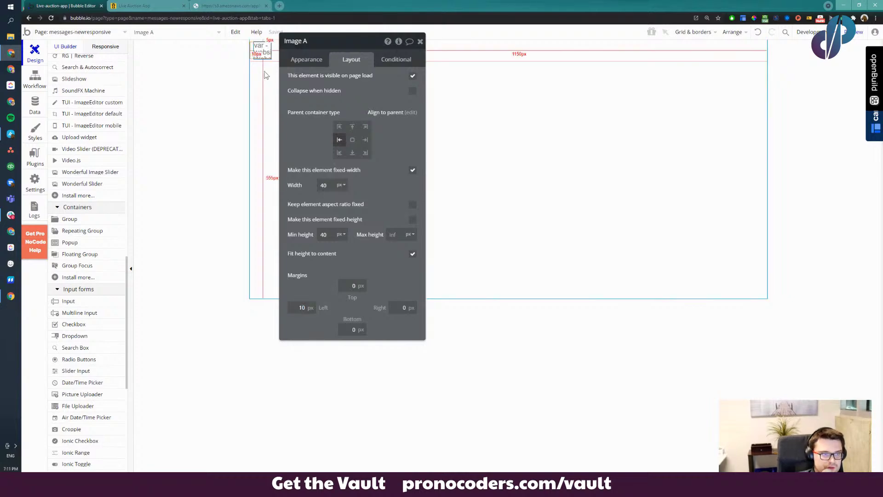
pyautogui.click(282, 50)
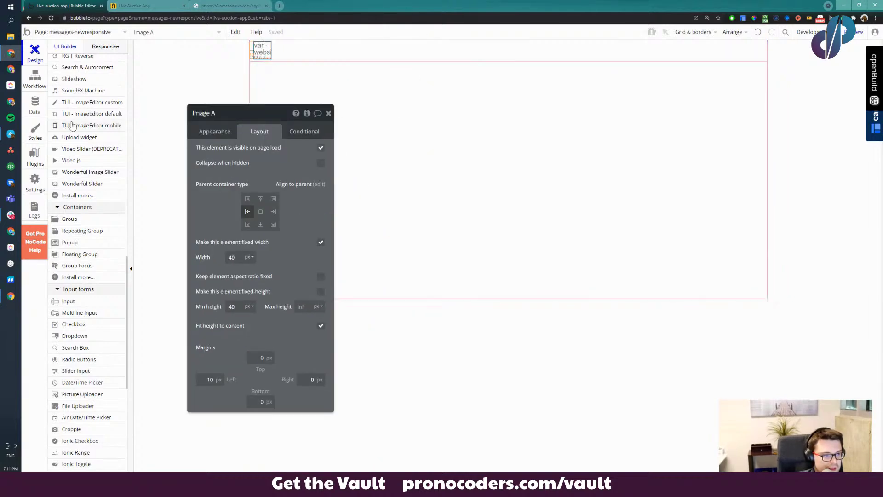
# Add a button about 148 px wide and 29 px high to the top group and label it Log in
pyautogui.scroll(10, 81, 206)
pyautogui.scroll(5, 81, 206)
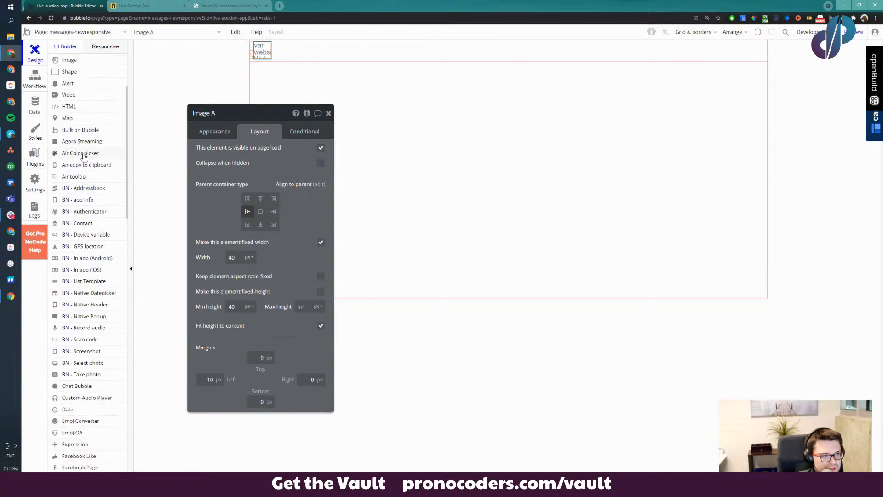
pyautogui.click(75, 133)
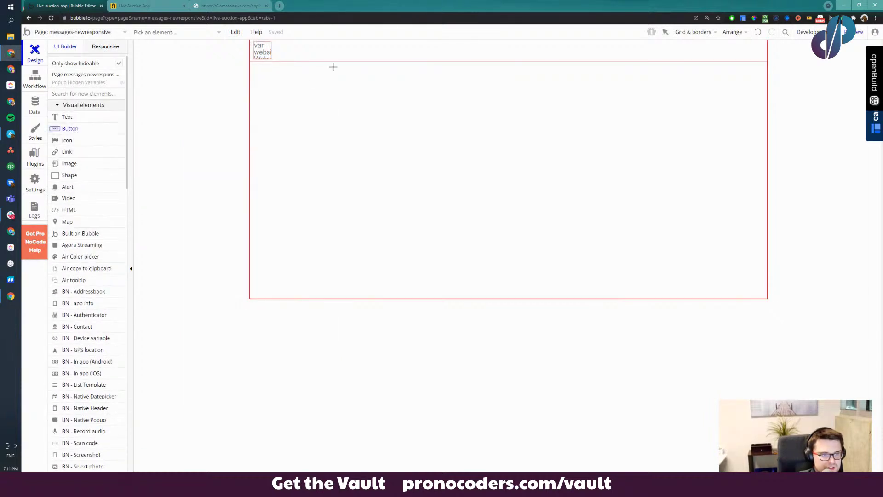
pyautogui.moveTo(294, 40); pyautogui.dragTo(364, 57)
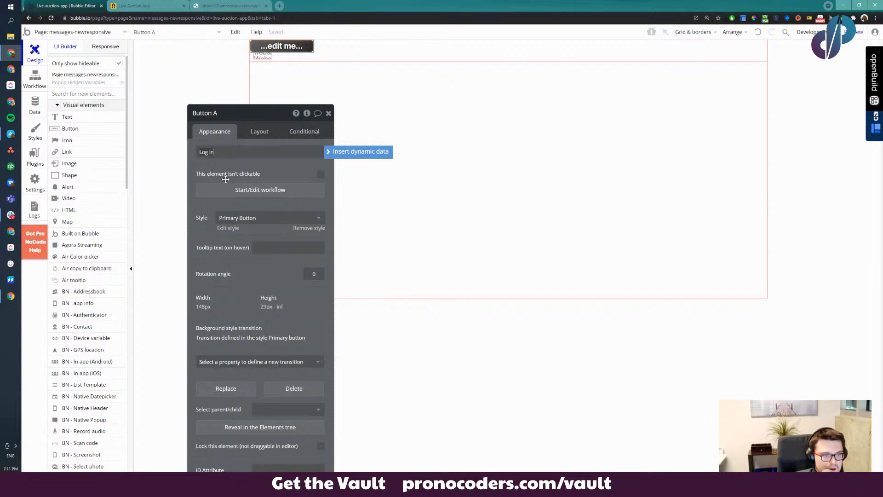
pyautogui.moveTo(226, 179); pyautogui.dragTo(177, 160)
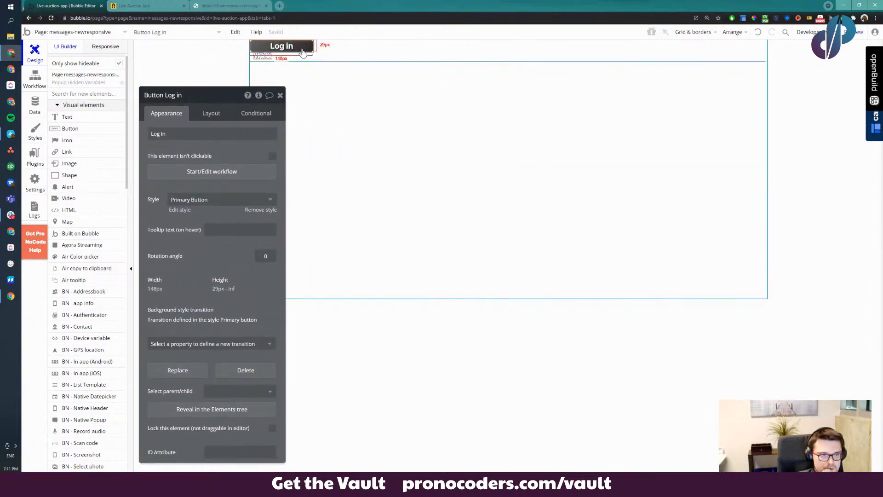
pyautogui.moveTo(183, 289); pyautogui.dragTo(199, 310)
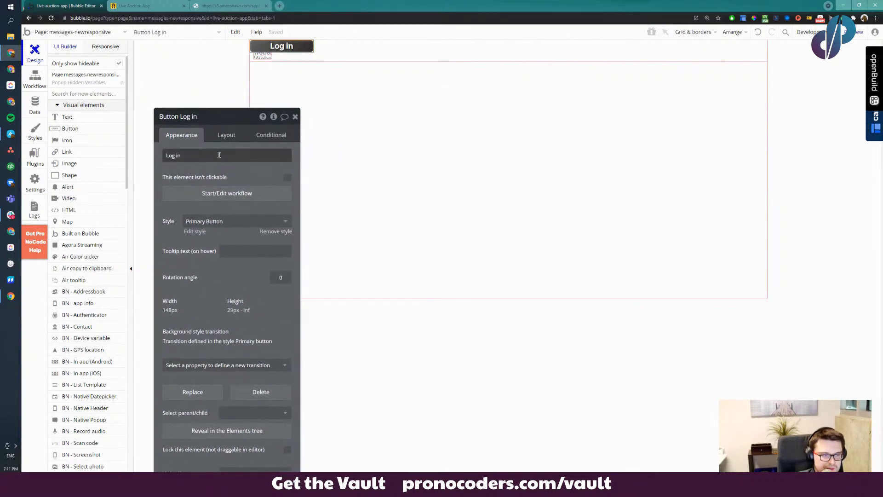
# Align the Log in button to the middle right of the top group and set its right margin to 10 px
pyautogui.click(227, 135)
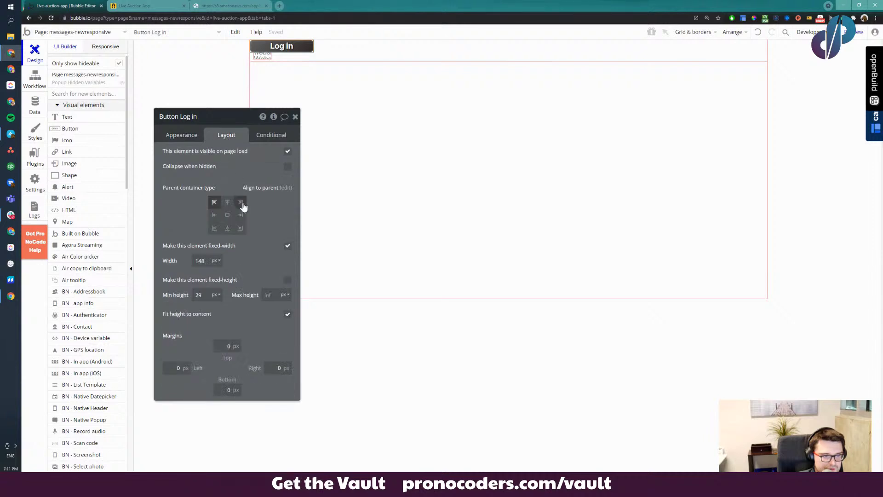
pyautogui.click(240, 216)
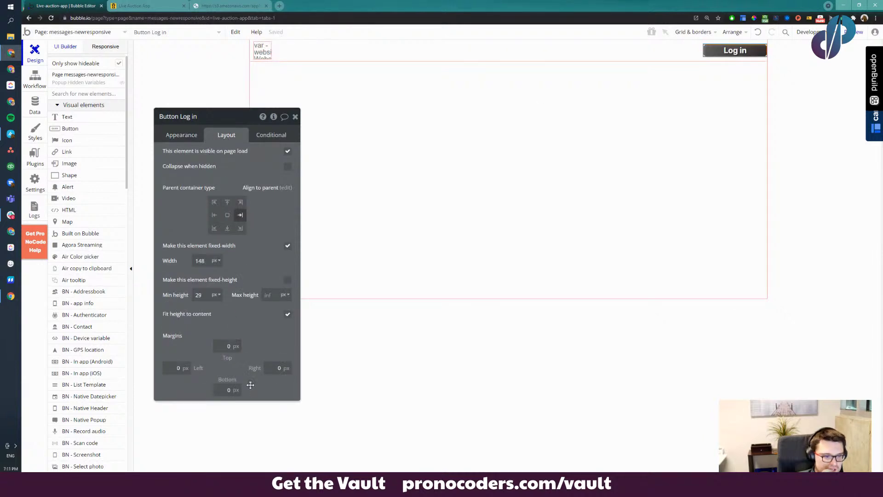
pyautogui.click(267, 368)
pyautogui.write('10')
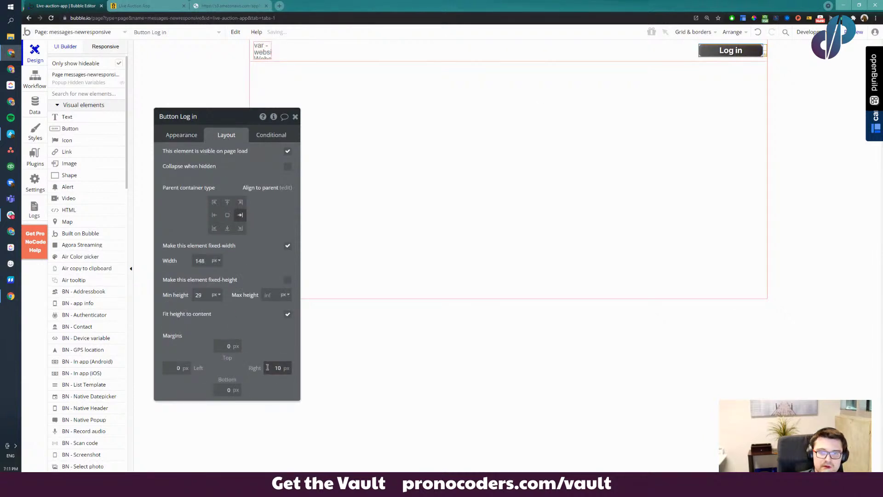
pyautogui.click(261, 52)
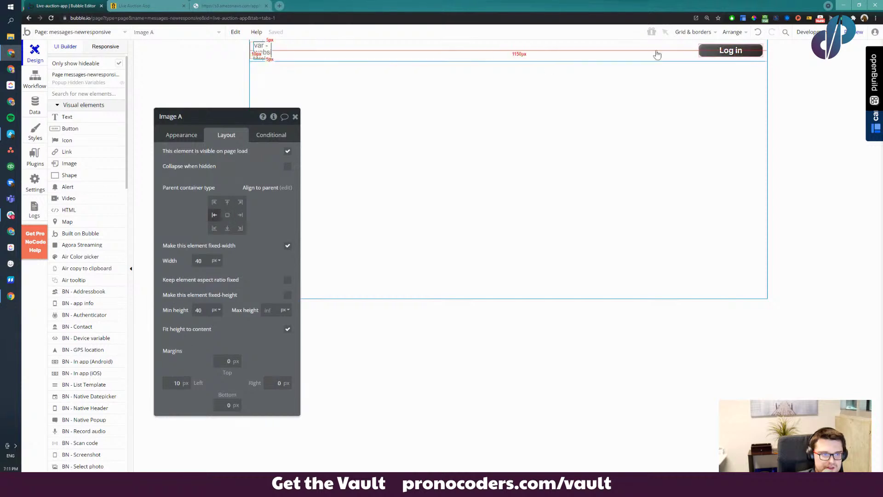
pyautogui.click(731, 50)
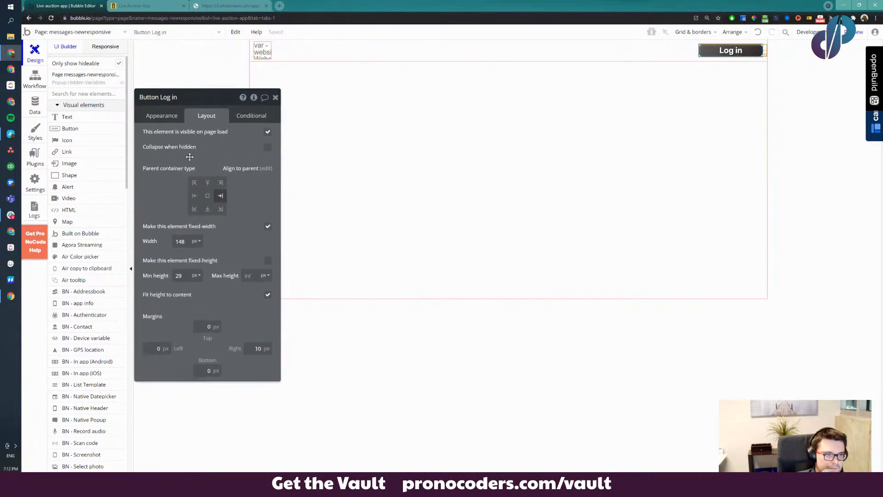
# Draw a new group about 283 px wide and 482 px high on the page below the top group
pyautogui.moveTo(208, 139); pyautogui.dragTo(367, 189)
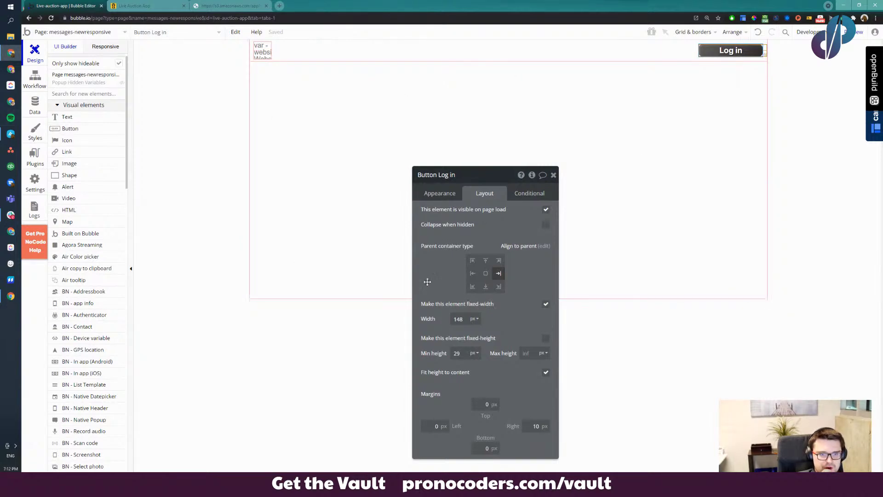
pyautogui.scroll(-10, 74, 221)
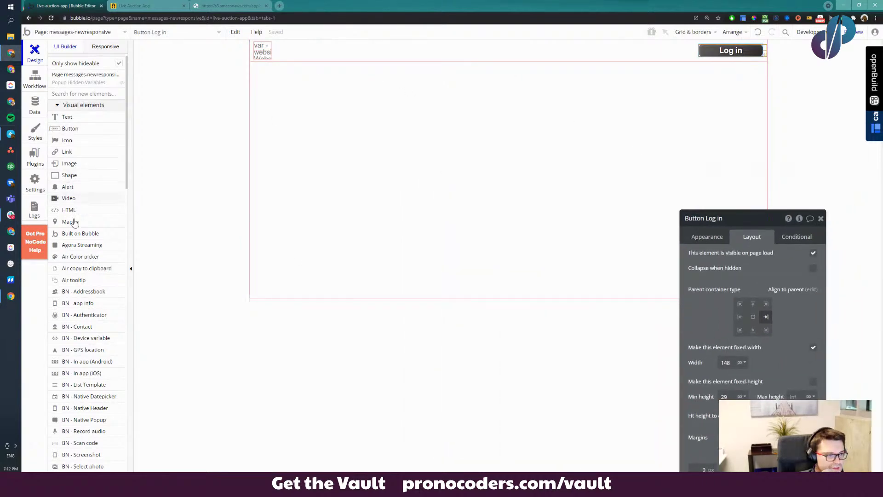
pyautogui.scroll(-6, 111, 285)
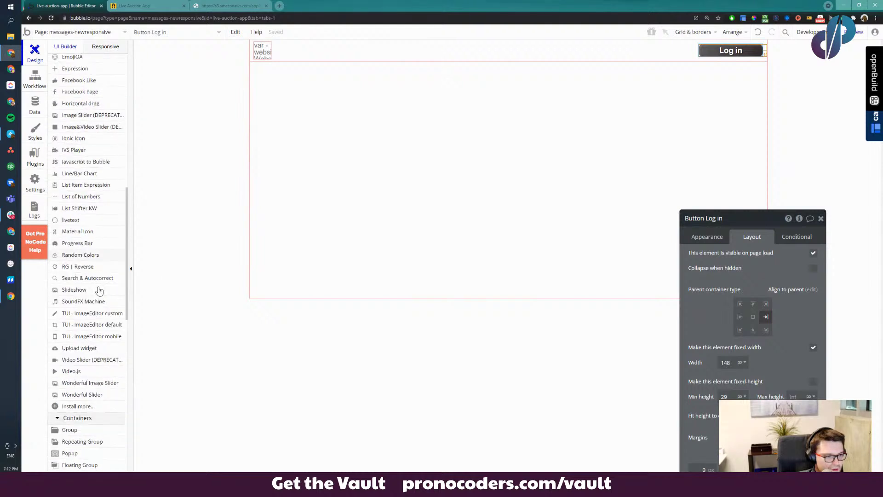
pyautogui.click(69, 219)
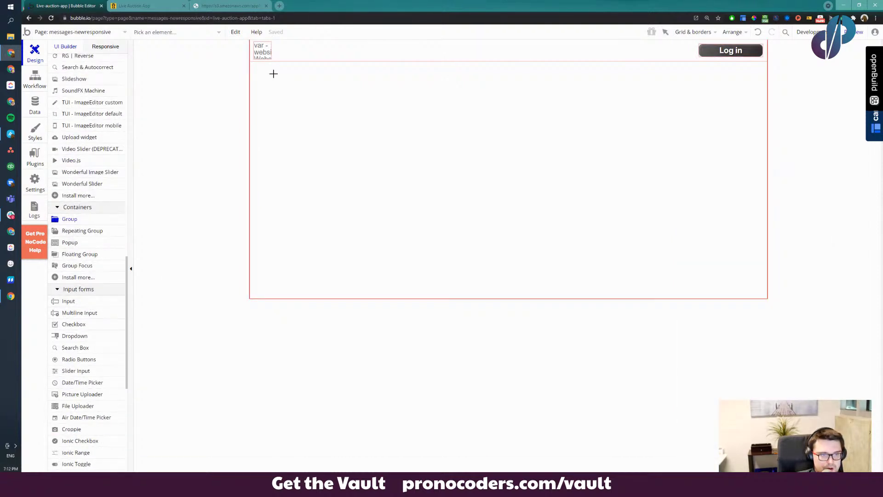
pyautogui.moveTo(273, 74)
pyautogui.mouseDown()
pyautogui.moveTo(361, 207)
pyautogui.moveTo(398, 285)
pyautogui.mouseUp()
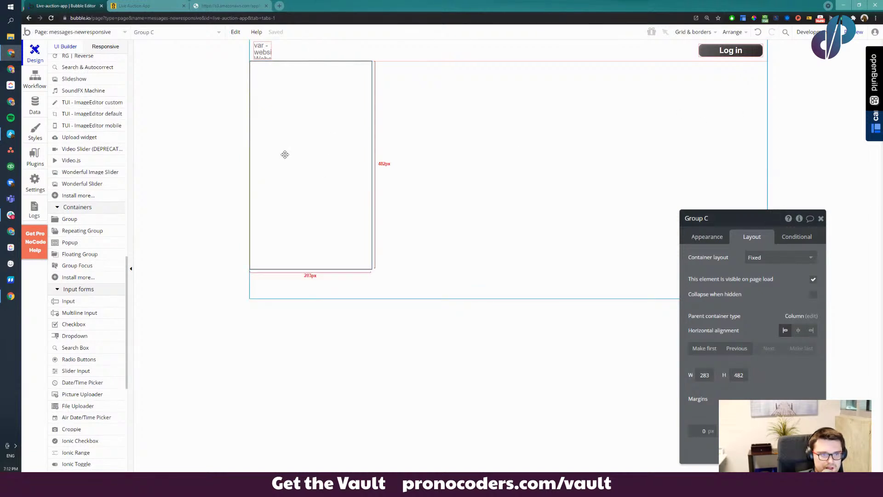
# Set the new group's container layout to Row and turn off its fixed width
pyautogui.moveTo(759, 327); pyautogui.dragTo(613, 246)
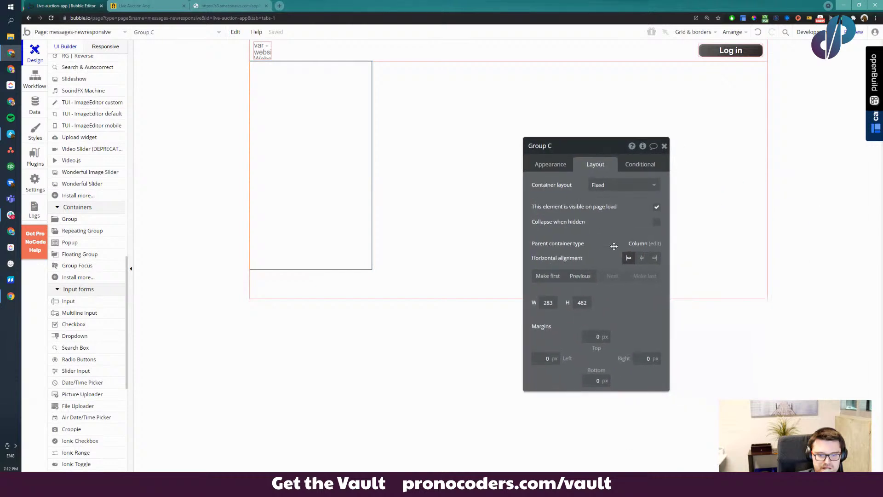
pyautogui.click(616, 186)
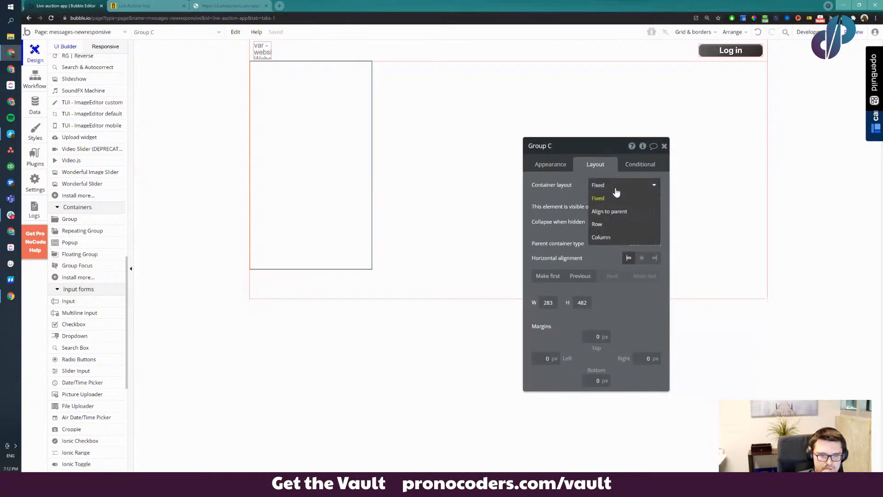
pyautogui.click(607, 230)
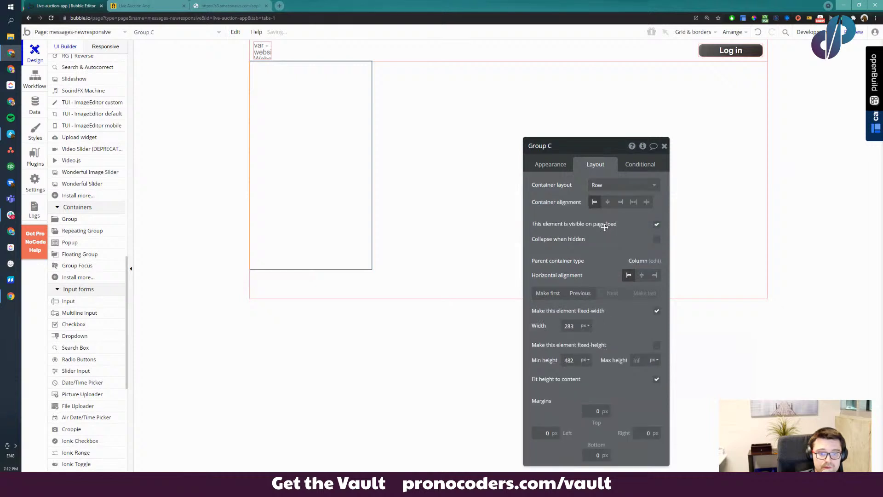
pyautogui.moveTo(570, 256); pyautogui.dragTo(430, 212)
pyautogui.click(481, 164)
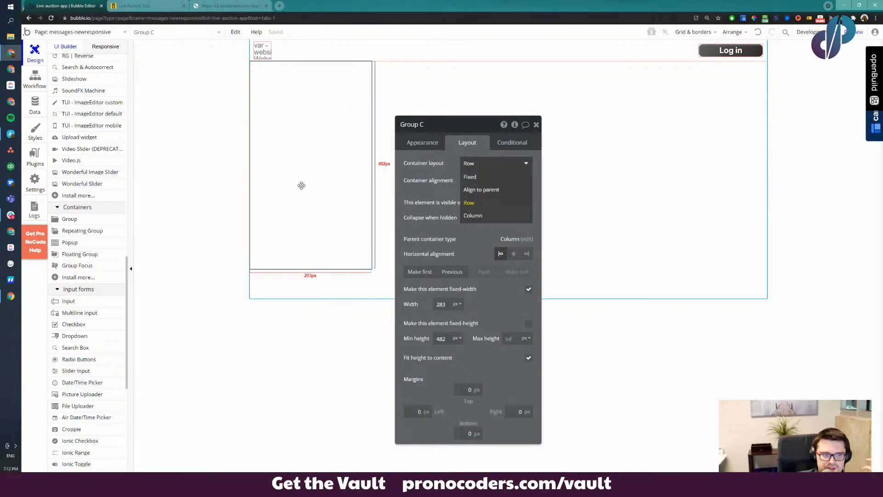
pyautogui.click(494, 216)
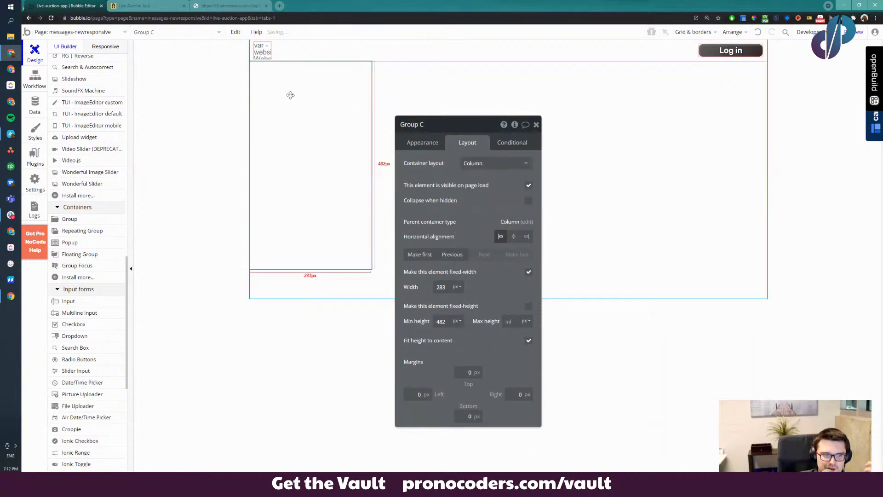
pyautogui.click(522, 166)
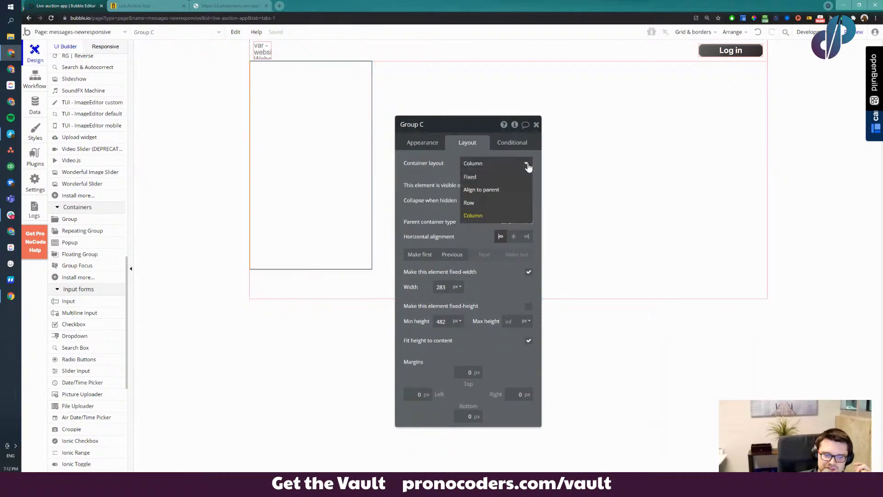
pyautogui.click(506, 202)
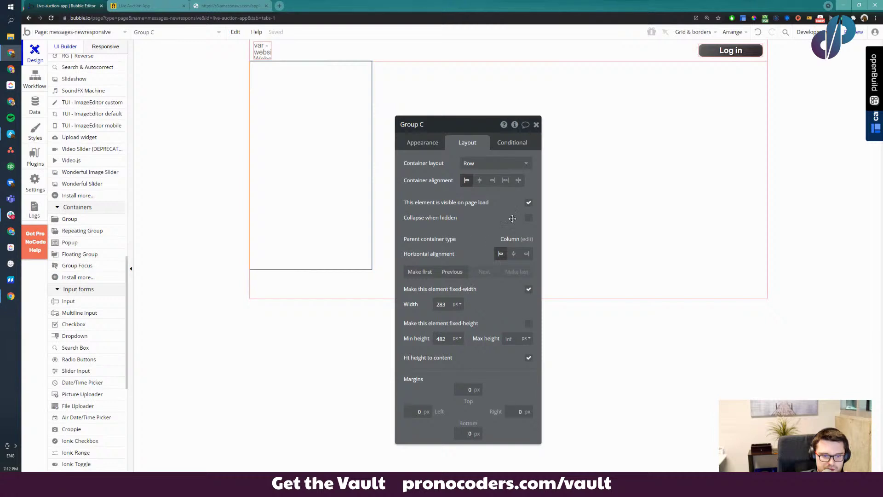
pyautogui.click(528, 290)
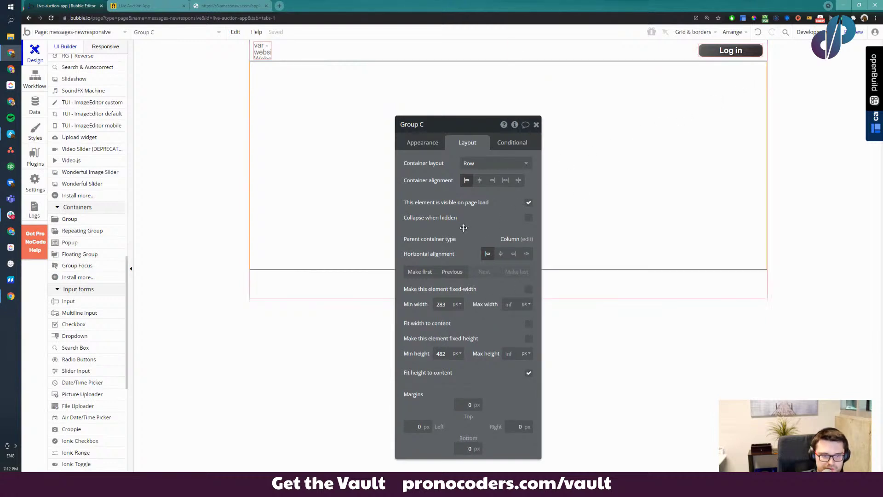
# Draw two side-by-side groups inside the row group, about 146 × 394 px and about 336 × 325 px
pyautogui.moveTo(465, 227); pyautogui.dragTo(778, 246)
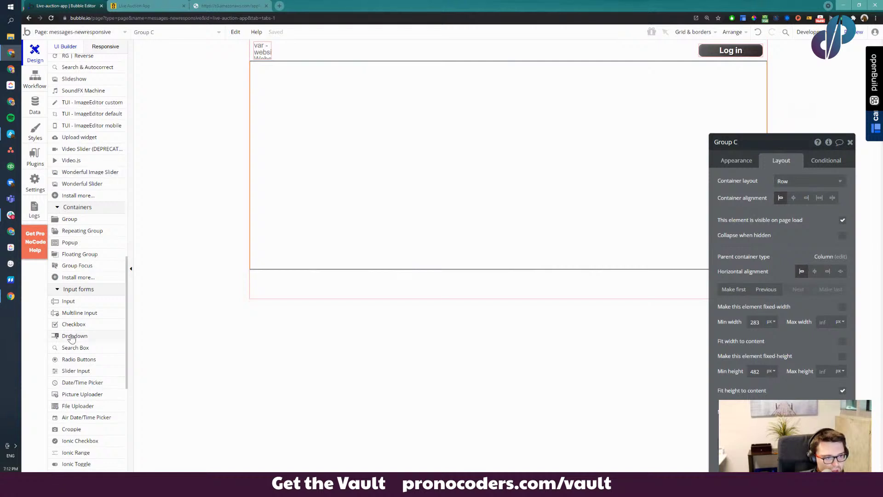
pyautogui.click(76, 221)
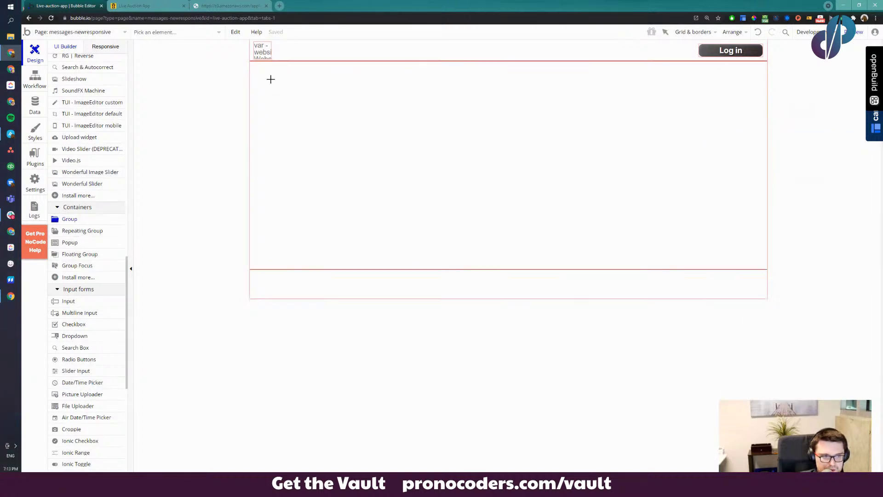
pyautogui.moveTo(270, 79); pyautogui.dragTo(331, 246)
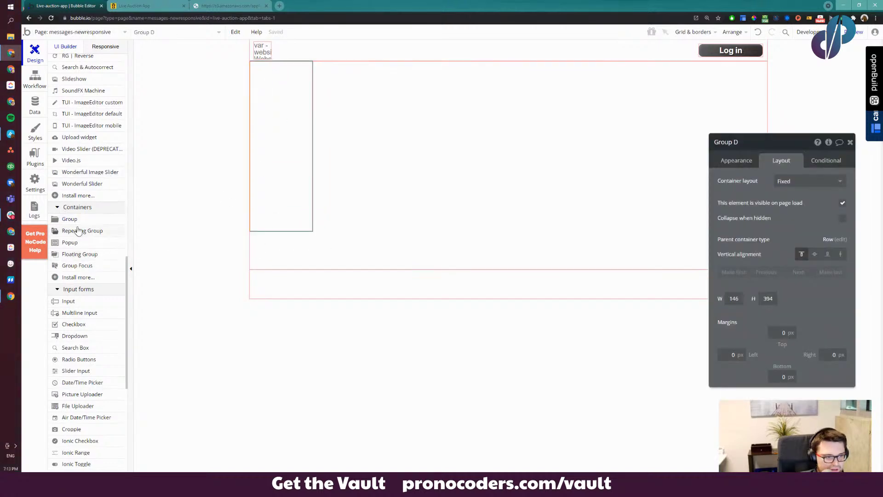
pyautogui.click(69, 219)
pyautogui.moveTo(533, 210); pyautogui.dragTo(544, 235)
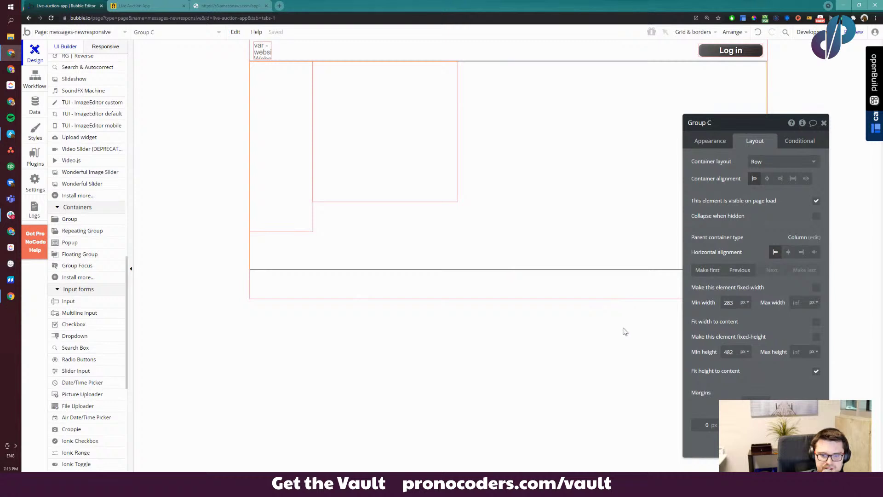
# Turn off fitting height to content for the outer row group
pyautogui.moveTo(733, 317); pyautogui.dragTo(728, 265)
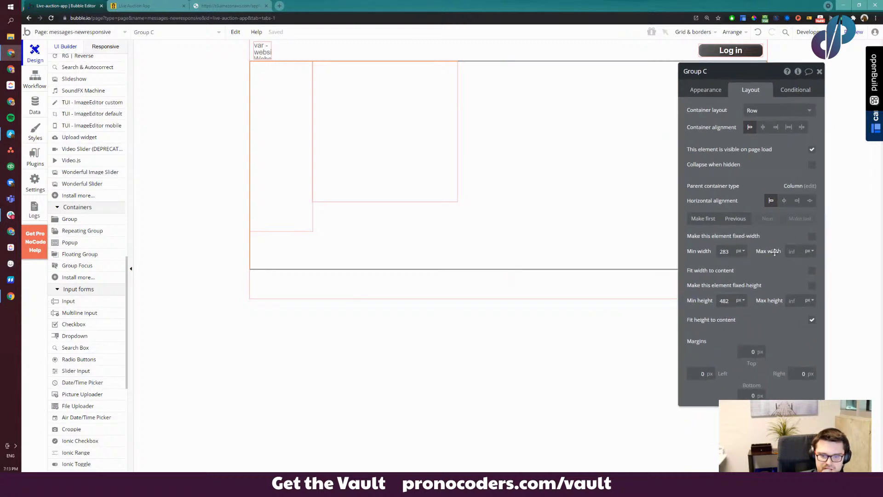
pyautogui.click(813, 320)
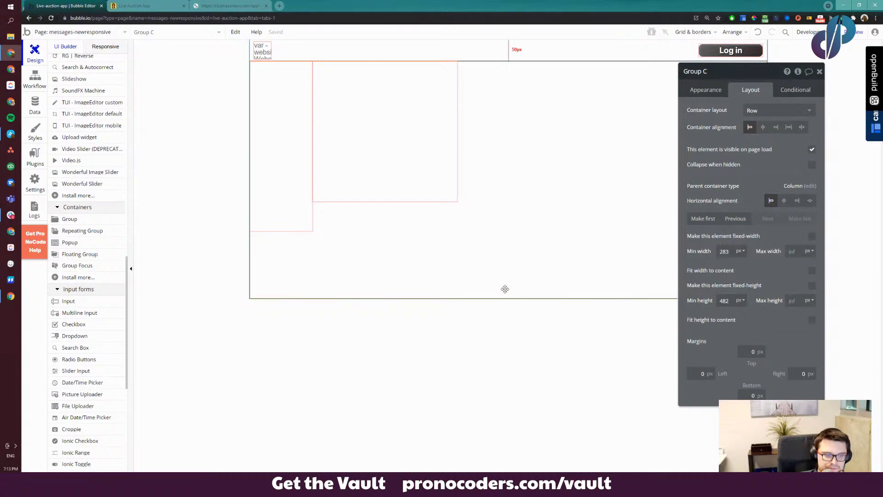
# Set the container layout of both side-by-side inner groups to Align to parent
pyautogui.click(295, 164)
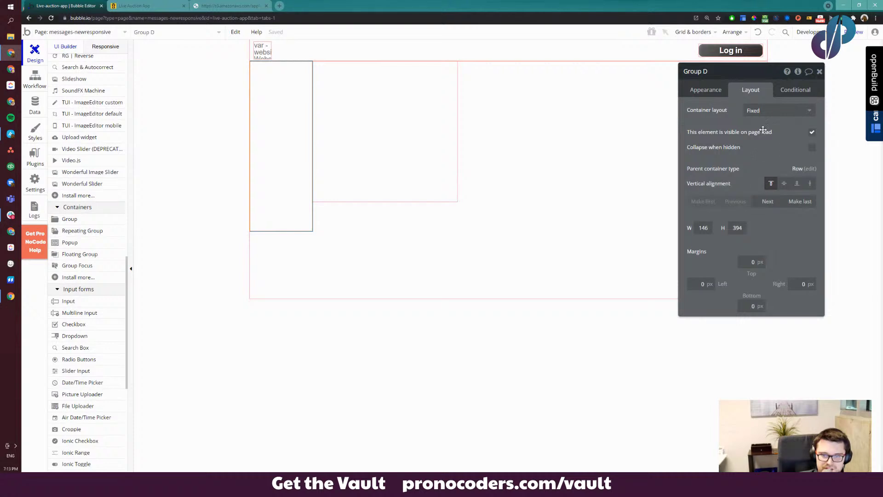
pyautogui.click(778, 110)
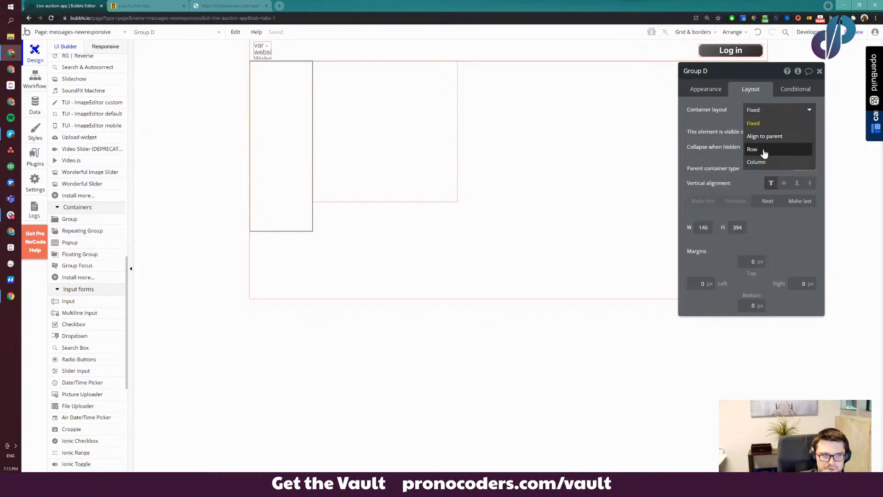
pyautogui.click(378, 168)
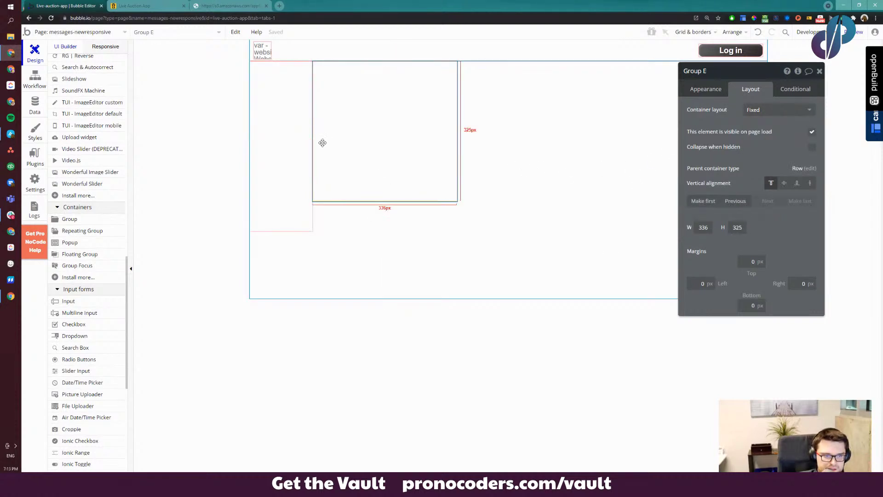
pyautogui.click(290, 152)
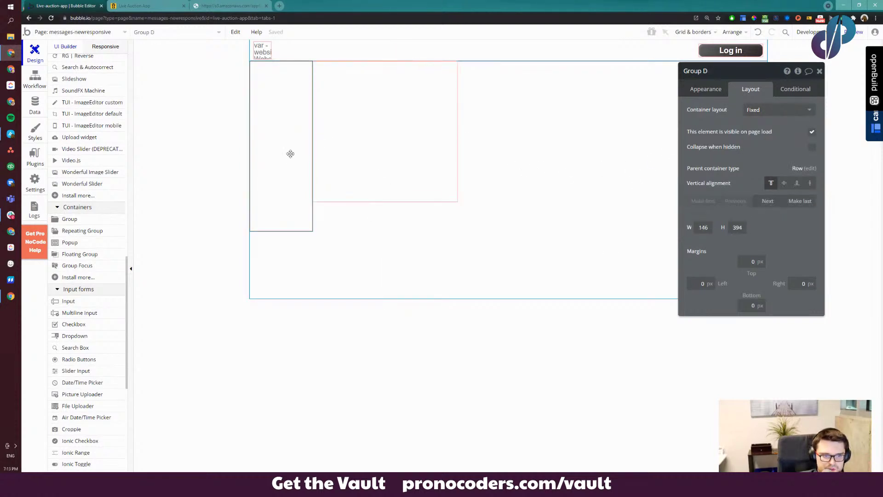
pyautogui.click(747, 109)
pyautogui.click(764, 136)
pyautogui.click(395, 127)
pyautogui.click(777, 110)
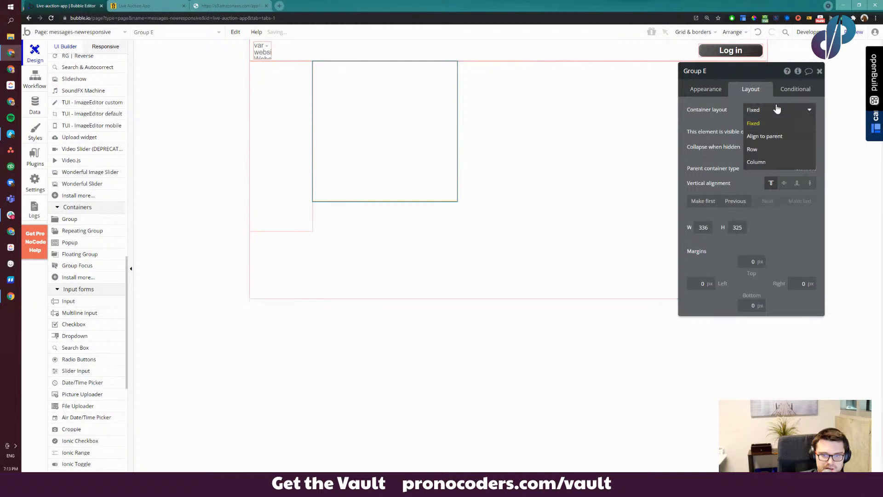
pyautogui.click(765, 134)
# Change the narrow 146 px group's container layout to Row and stretch its vertical alignment
pyautogui.click(276, 143)
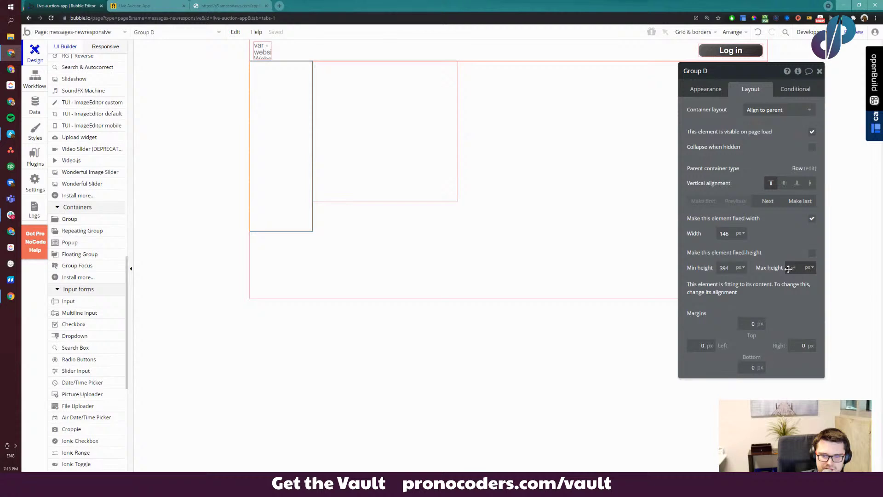
pyautogui.click(778, 110)
pyautogui.click(759, 151)
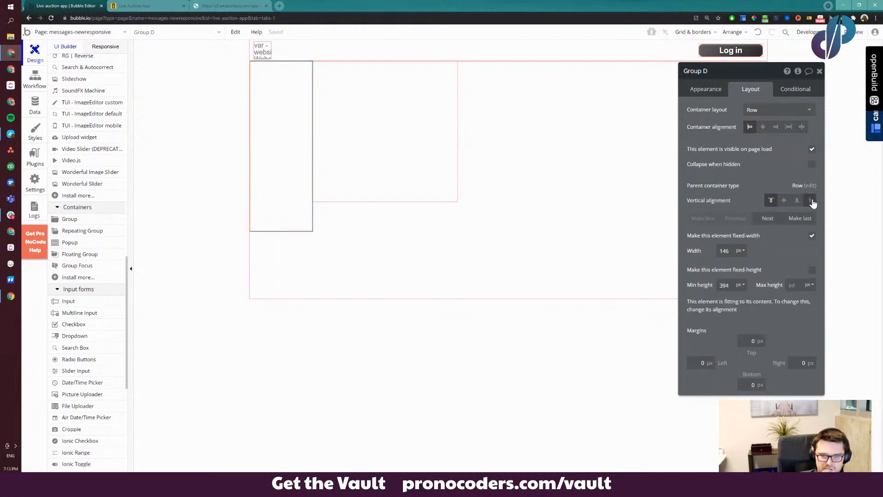
# Stretch the wider inner group's vertical alignment and turn off its fixed width
pyautogui.click(412, 183)
pyautogui.click(810, 183)
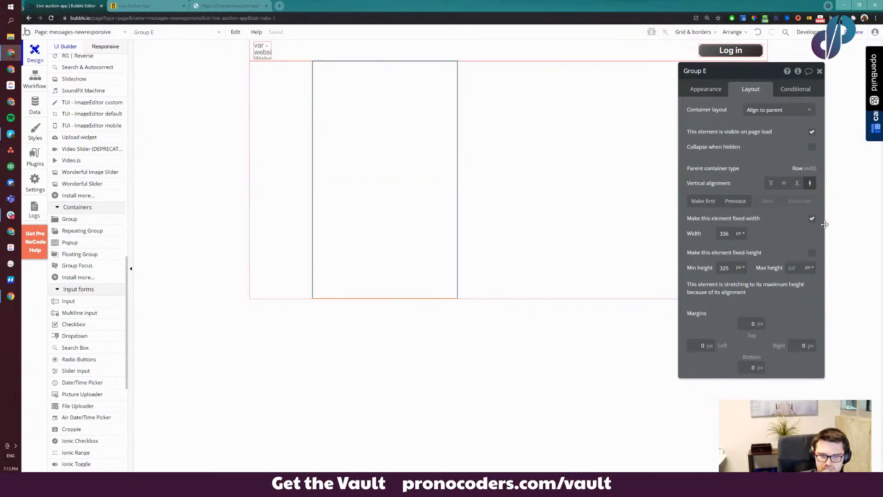
pyautogui.click(813, 220)
pyautogui.moveTo(709, 71); pyautogui.dragTo(461, 97)
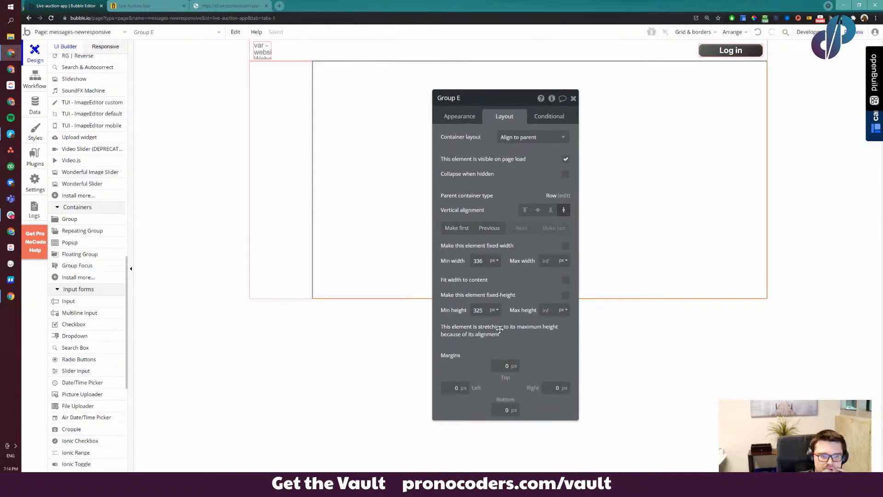
# Select the outer row group, try its other container alignment options, and restore left alignment
pyautogui.rightClick(371, 224)
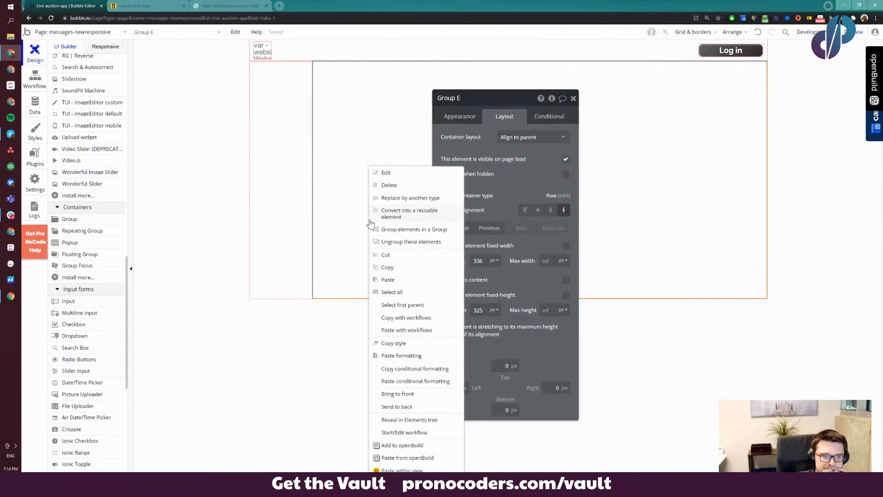
pyautogui.click(412, 317)
pyautogui.click(254, 232)
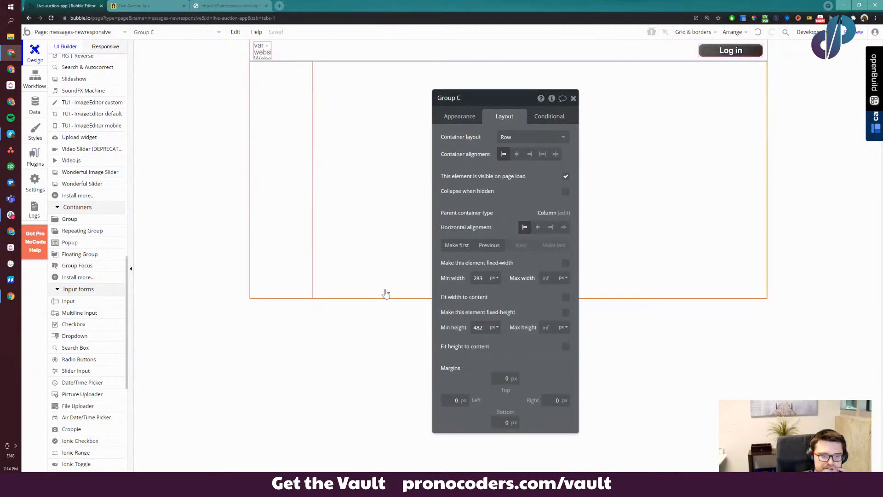
pyautogui.moveTo(474, 197); pyautogui.dragTo(423, 158)
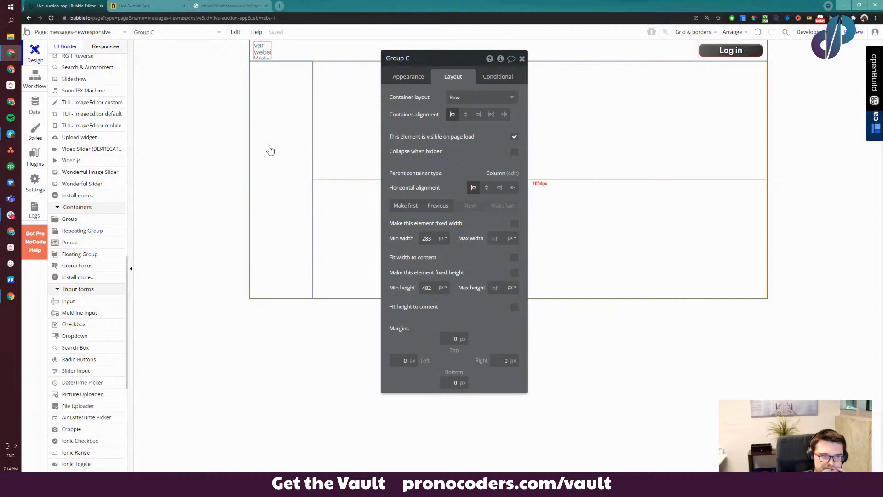
pyautogui.click(504, 114)
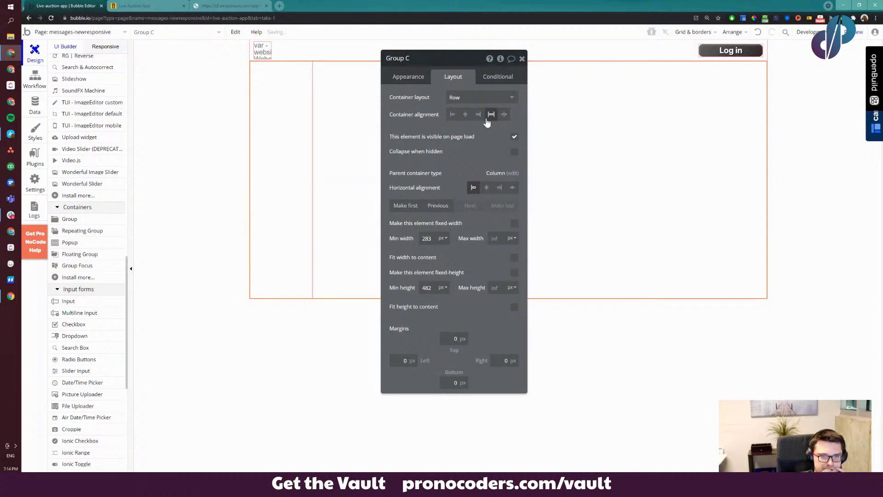
pyautogui.click(452, 114)
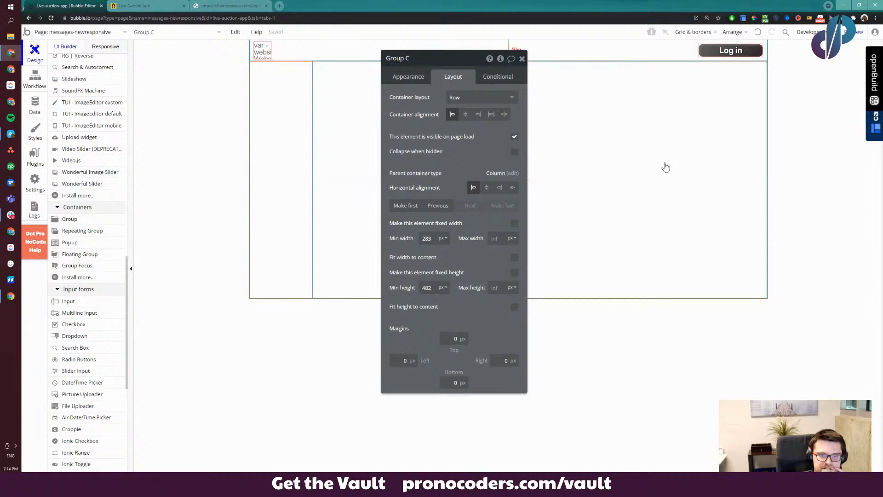
pyautogui.moveTo(487, 256); pyautogui.dragTo(588, 288)
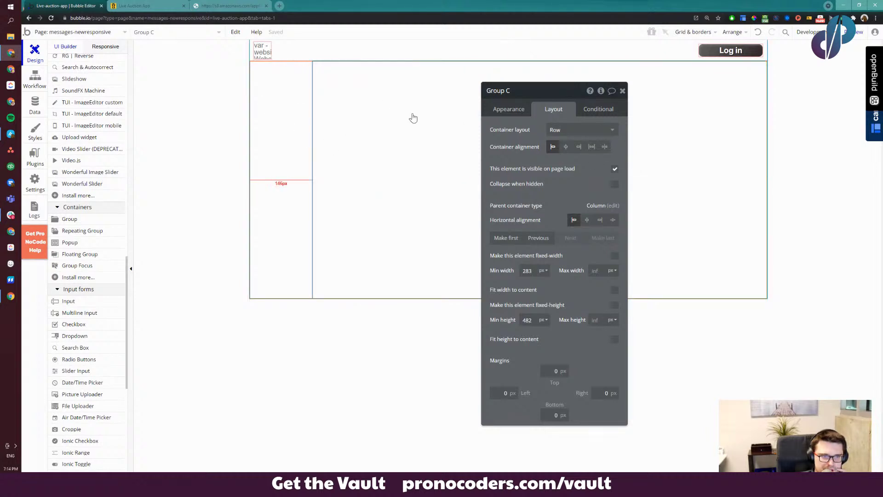
# Switch to the Facebook Messenger page and inspect the chat list elements to find the sidebar's width
pyautogui.click(295, 137)
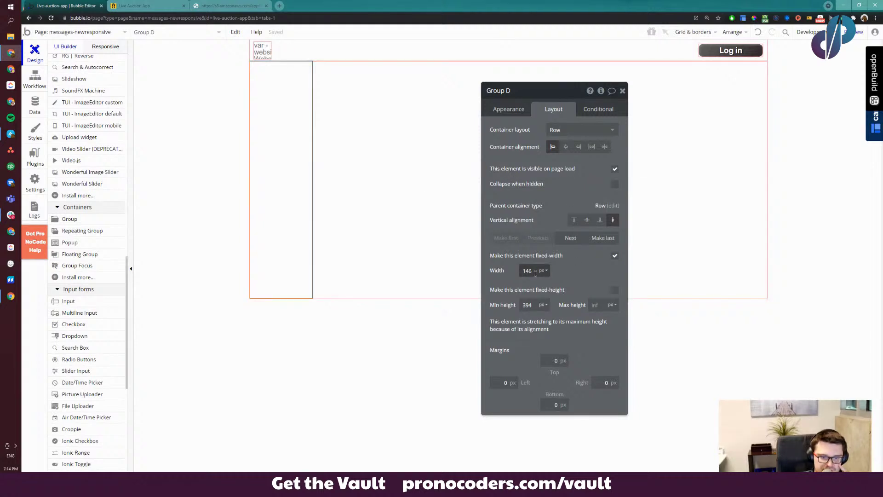
pyautogui.moveTo(535, 273); pyautogui.dragTo(505, 273)
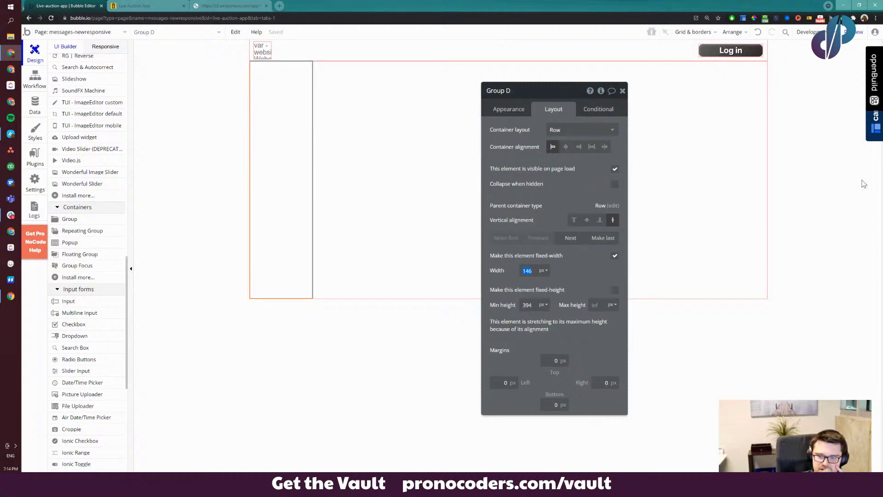
pyautogui.moveTo(882, 318); pyautogui.dragTo(380, 65)
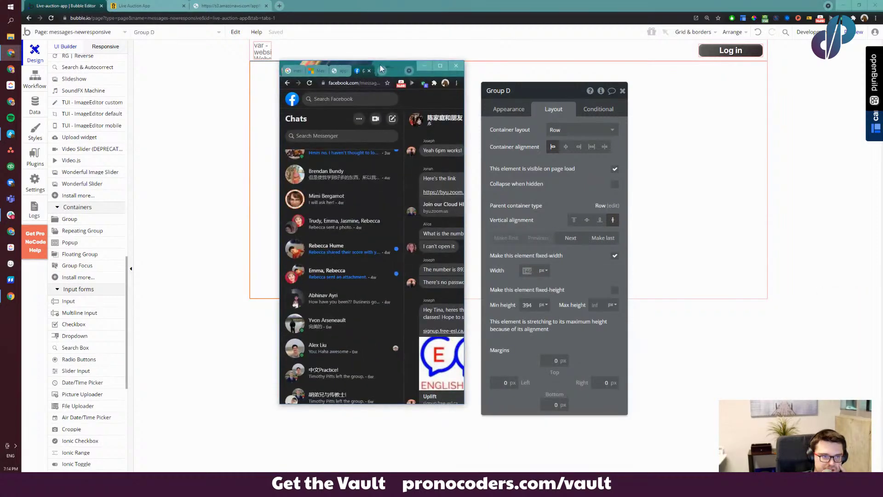
pyautogui.doubleClick(393, 67)
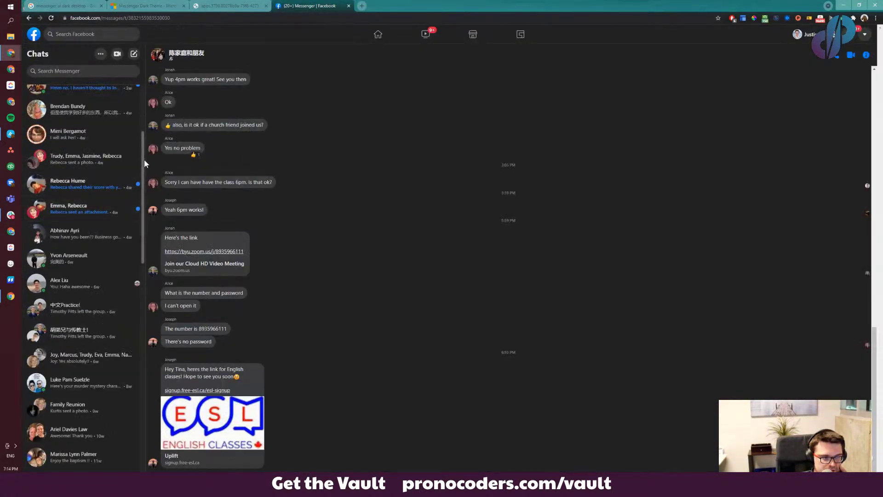
pyautogui.rightClick(145, 159)
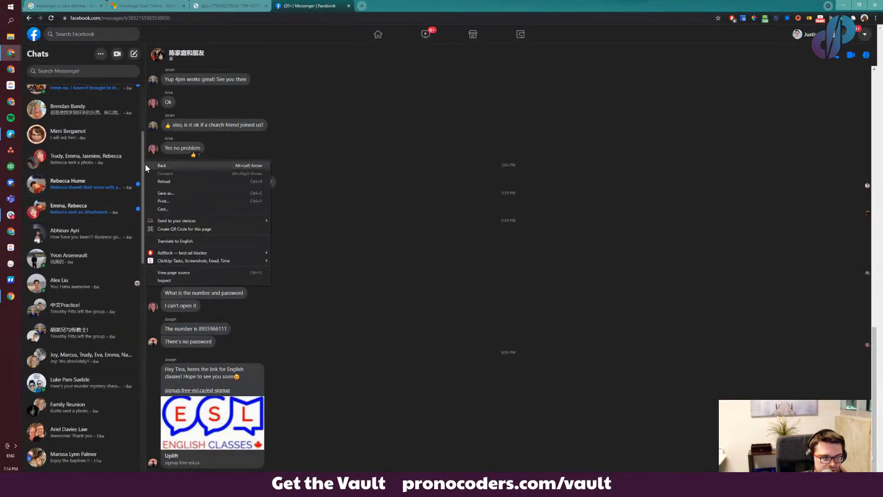
pyautogui.click(177, 280)
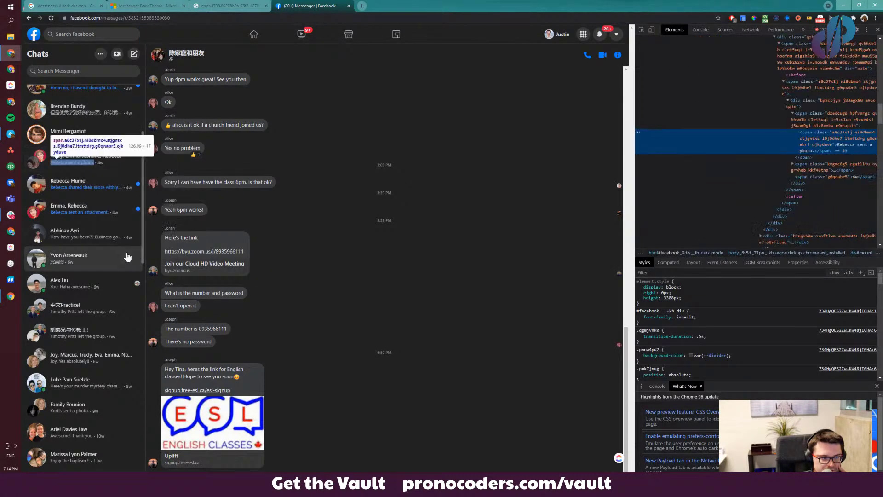
pyautogui.rightClick(129, 165)
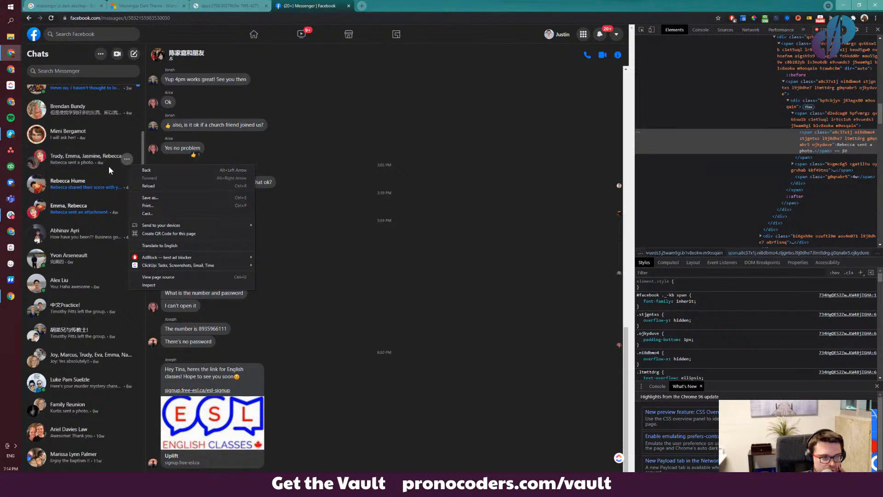
pyautogui.click(148, 284)
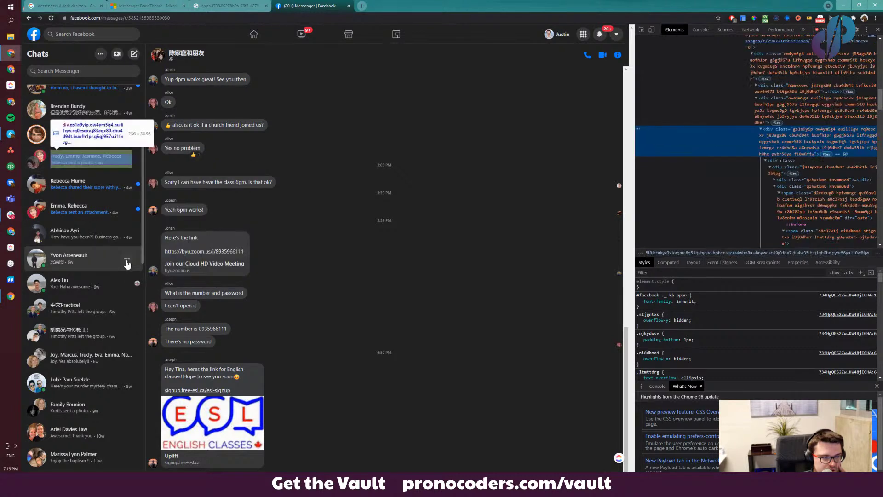
pyautogui.scroll(1, 767, 128)
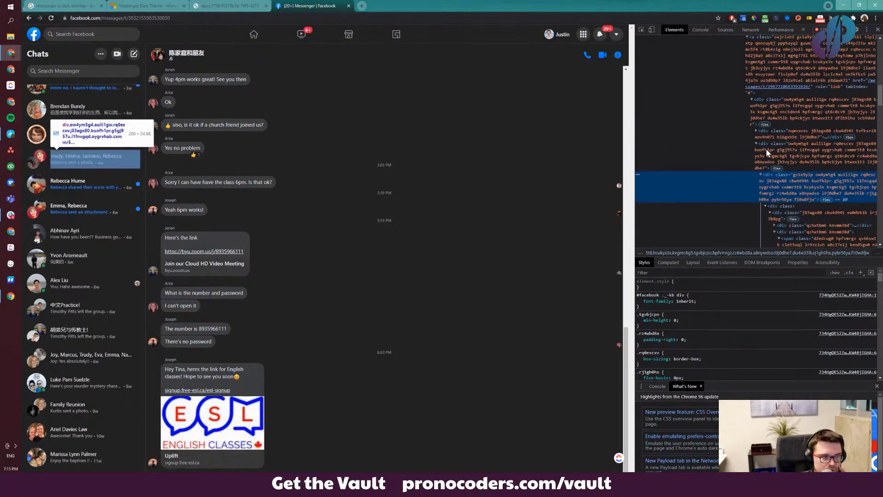
pyautogui.scroll(1, 766, 148)
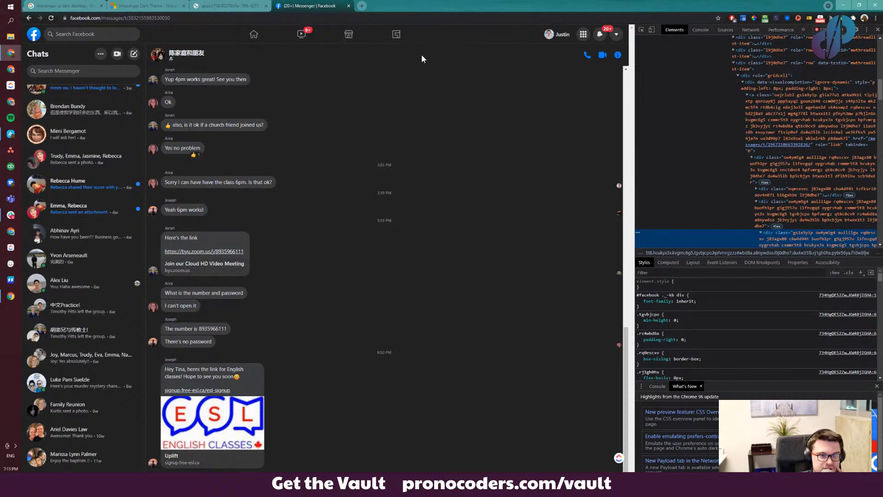
# Look through the open Messenger dark theme reference pages and return to the Bubble editor
pyautogui.click(249, 6)
pyautogui.click(184, 4)
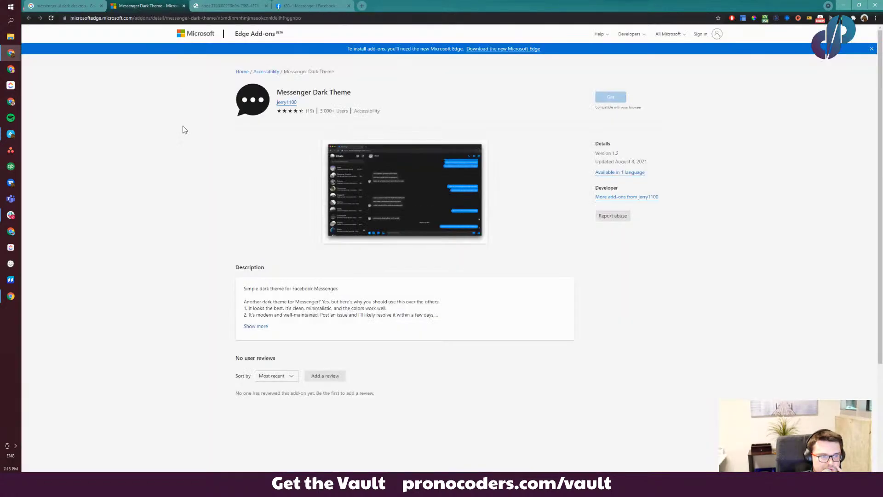
pyautogui.hotkey('ctrl', 'shift', 'Tab')
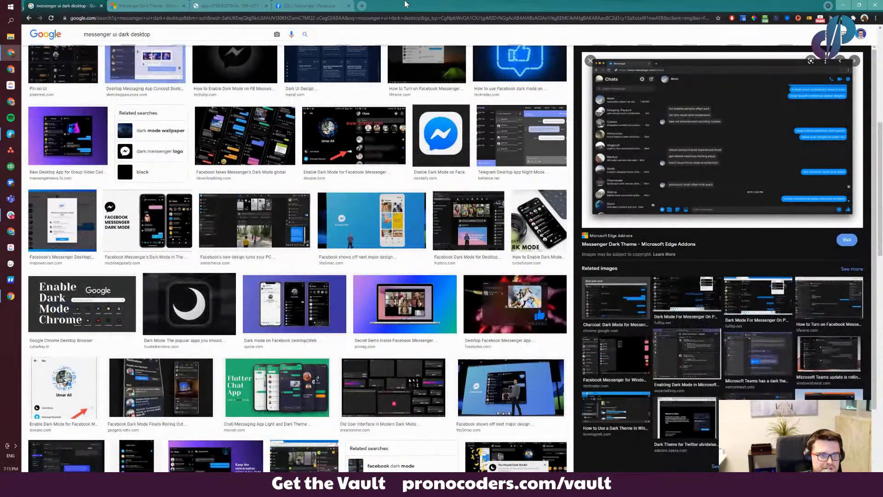
pyautogui.moveTo(405, 3); pyautogui.dragTo(882, 258)
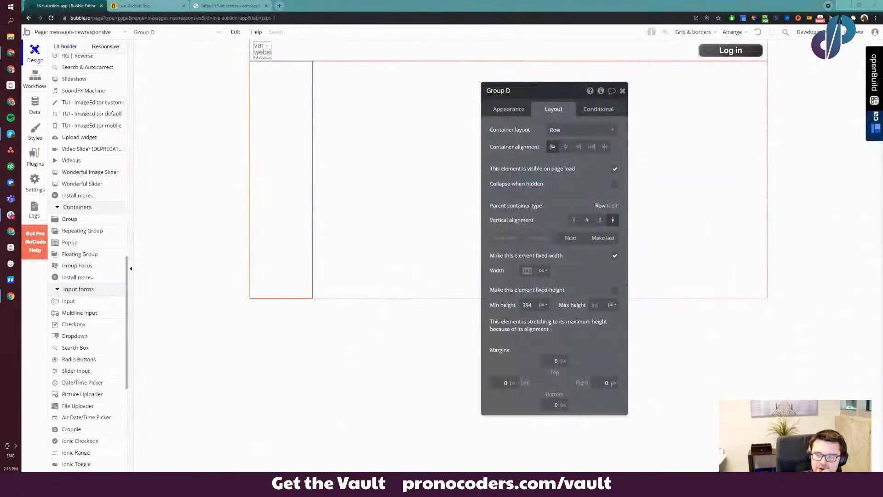
pyautogui.click(290, 163)
pyautogui.click(521, 259)
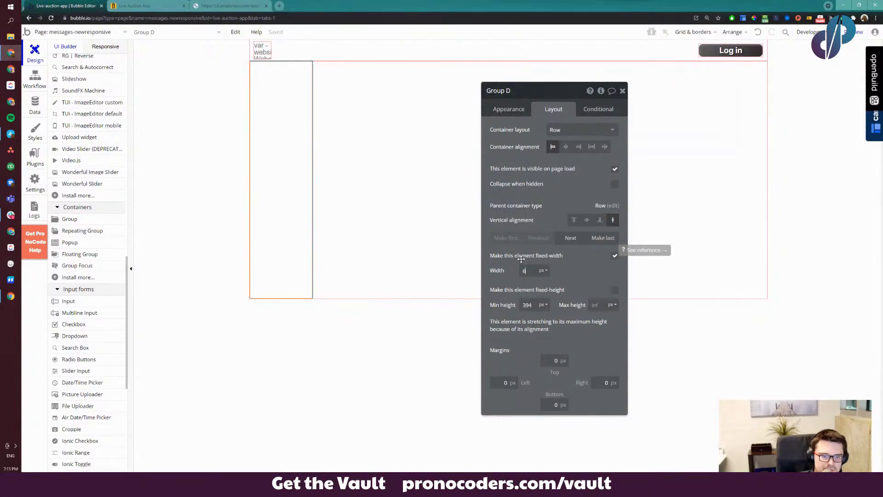
pyautogui.press('Delete')
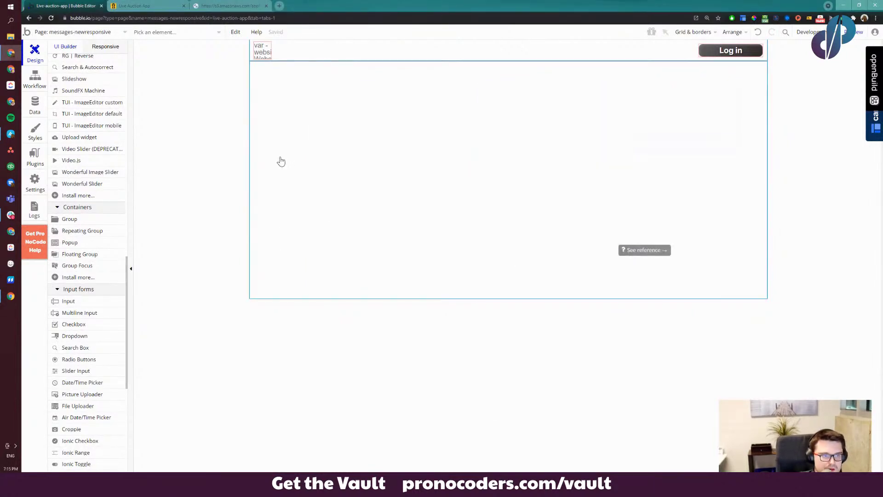
pyautogui.doubleClick(281, 161)
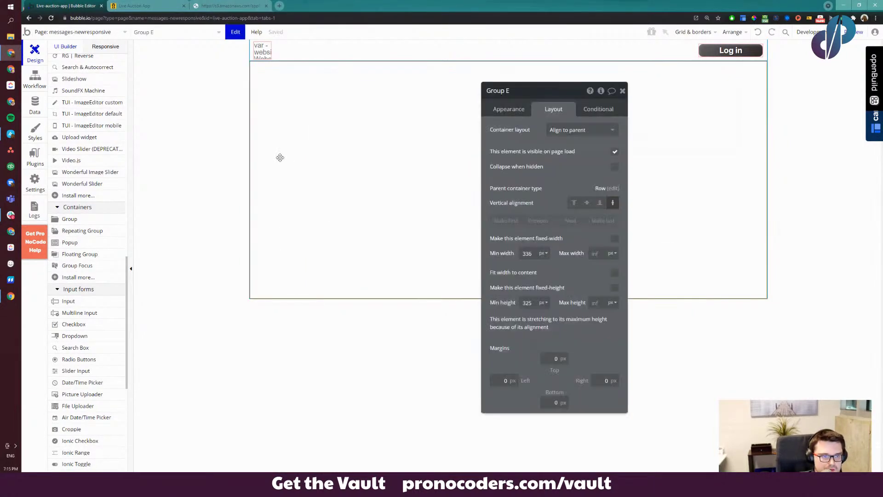
pyautogui.click(218, 94)
# Set the narrow inner group's fixed width to 360 px and its minimum height to 200 px
pyautogui.click(266, 113)
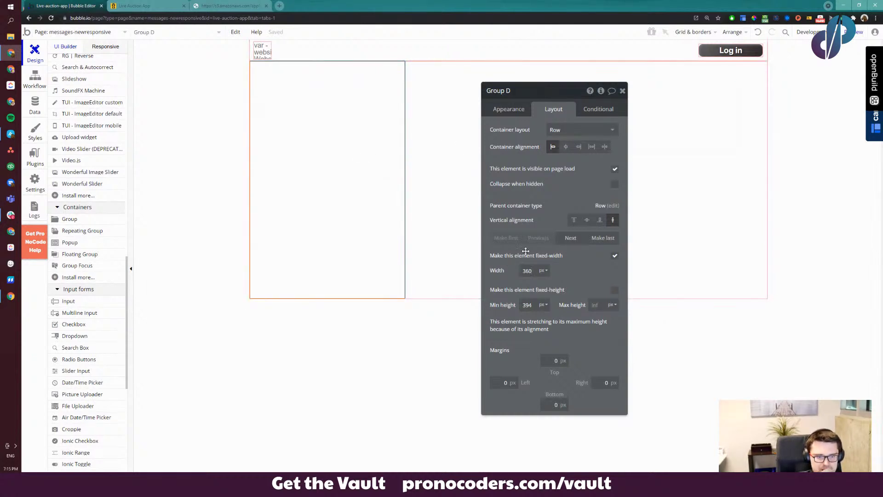
pyautogui.moveTo(553, 295); pyautogui.dragTo(534, 254)
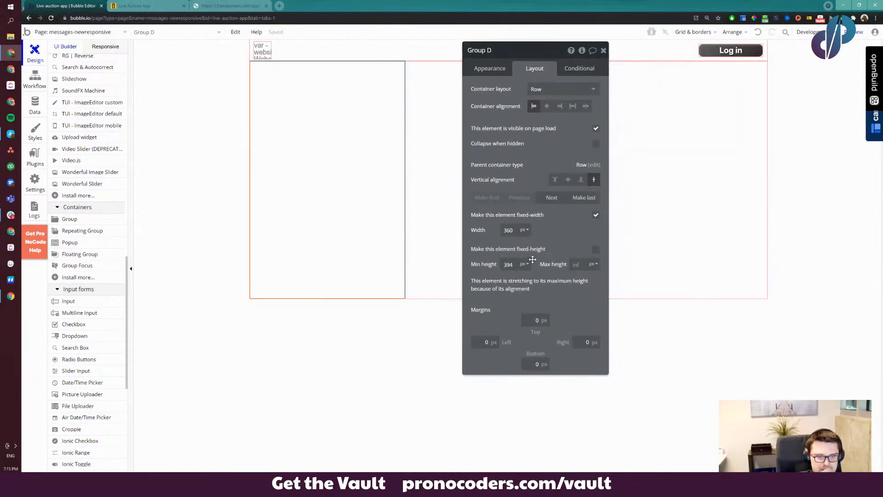
pyautogui.doubleClick(515, 264)
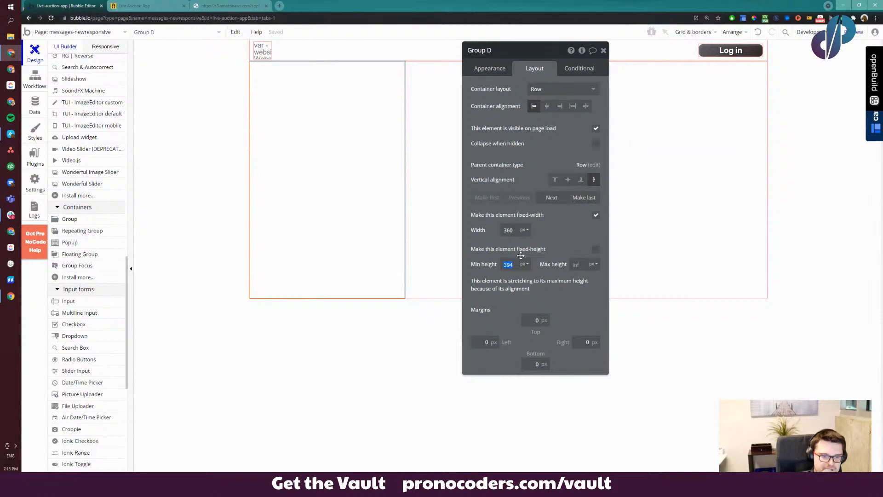
pyautogui.write('200')
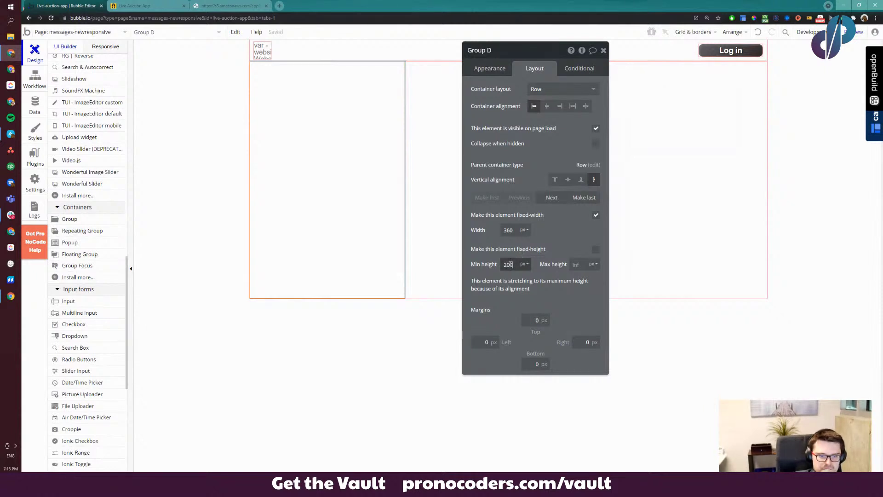
pyautogui.doubleClick(508, 265)
pyautogui.click(494, 266)
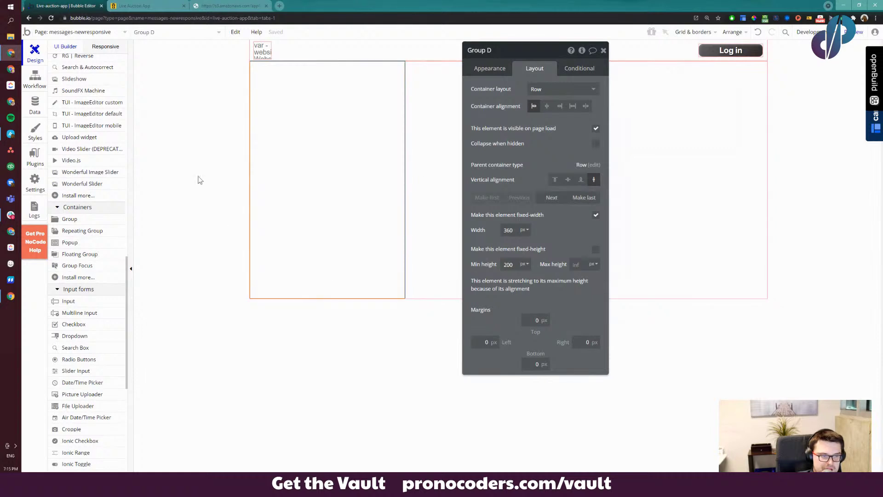
pyautogui.scroll(10, 94, 235)
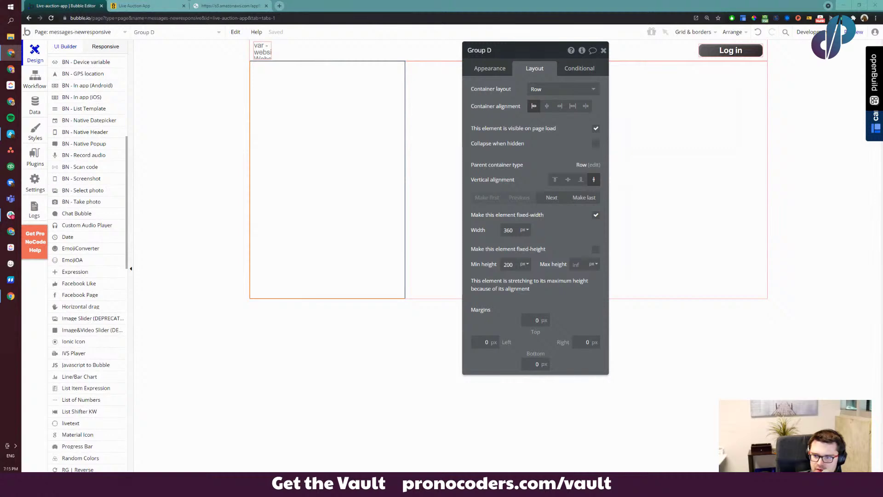
# Switch to the Facebook Messenger page, examine how its chat sidebar list scrolls, and return to the Bubble editor
pyautogui.moveTo(881, 294); pyautogui.dragTo(221, 1)
pyautogui.scroll(5, 86, 164)
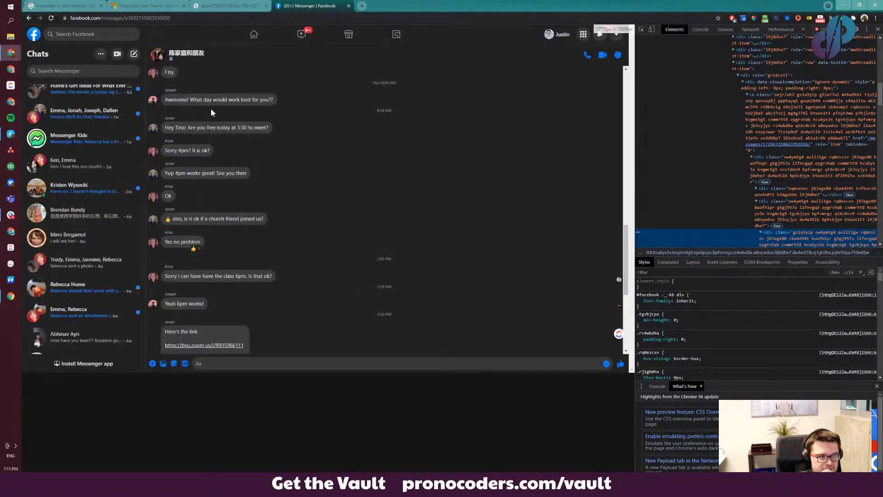
pyautogui.click(27, 55)
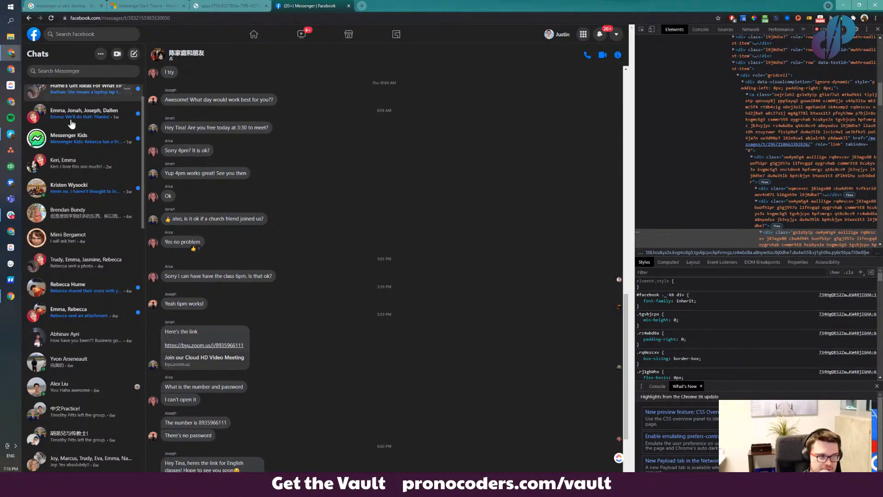
pyautogui.scroll(-15, 85, 230)
pyautogui.scroll(-2, 87, 232)
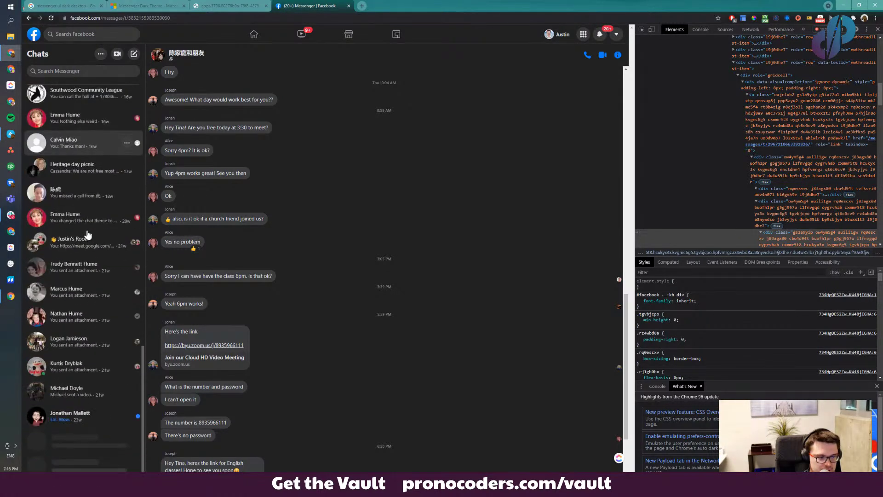
pyautogui.scroll(-2, 101, 406)
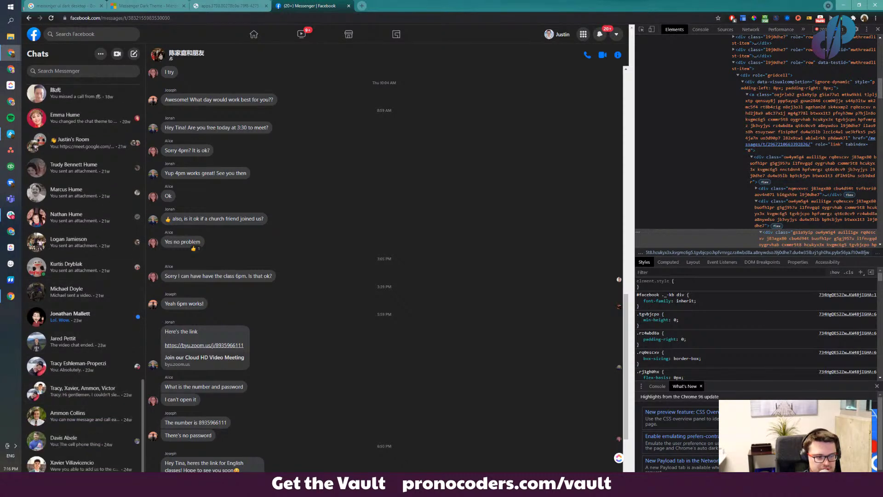
pyautogui.scroll(-4, 92, 368)
pyautogui.scroll(-4, 92, 370)
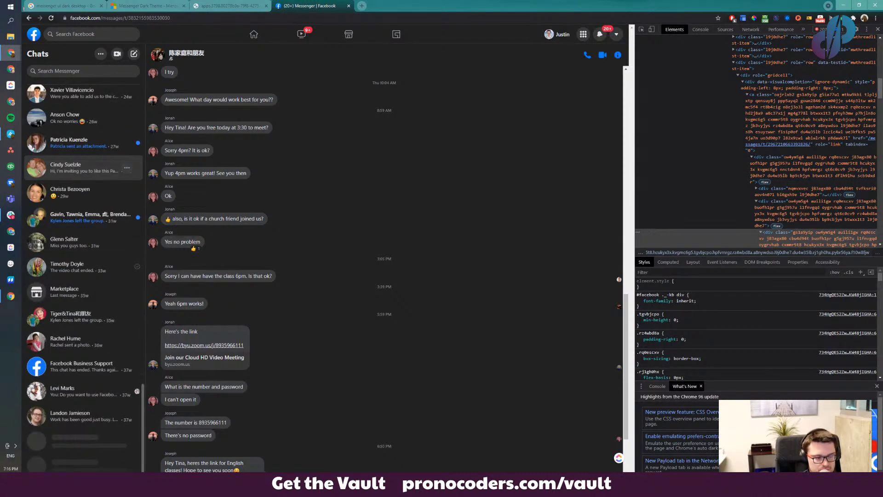
pyautogui.scroll(15, 92, 370)
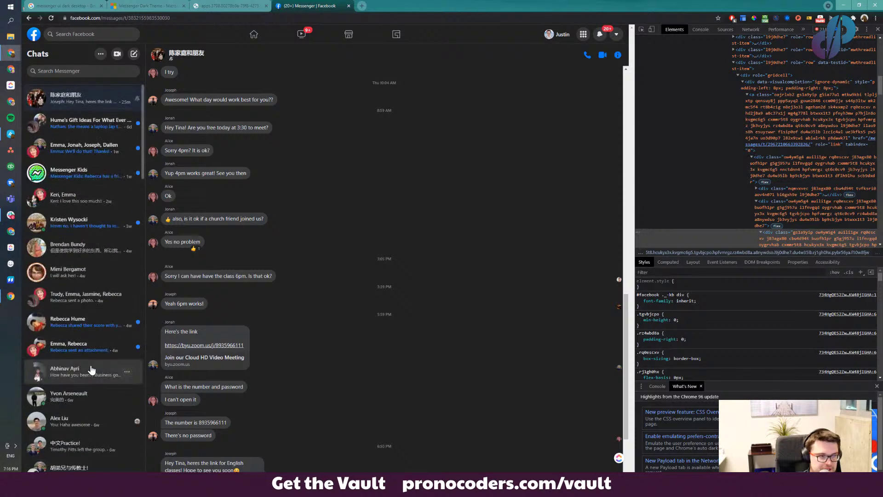
pyautogui.hotkey('ctrl', 'shift', 'Tab')
pyautogui.hotkey('ctrl', 'shift', 'Tab')
pyautogui.hotkey('ctrl', 'shift', 'Tab')
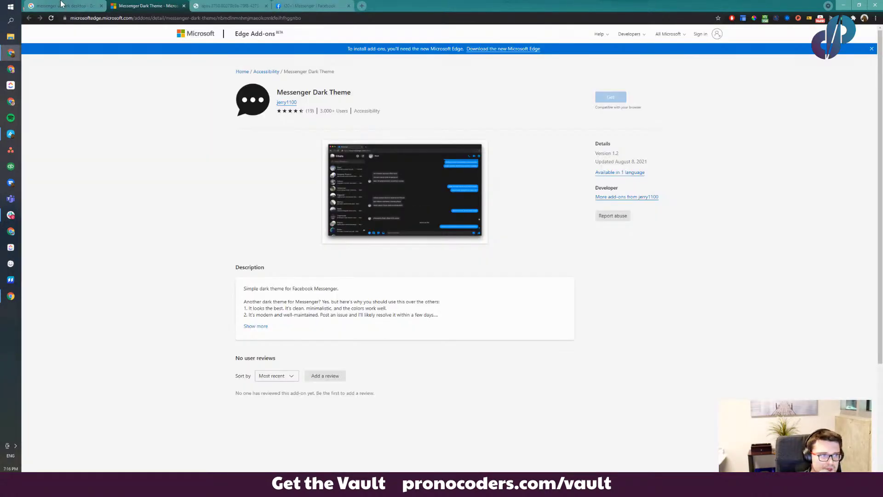
pyautogui.hotkey('alt', 'Tab')
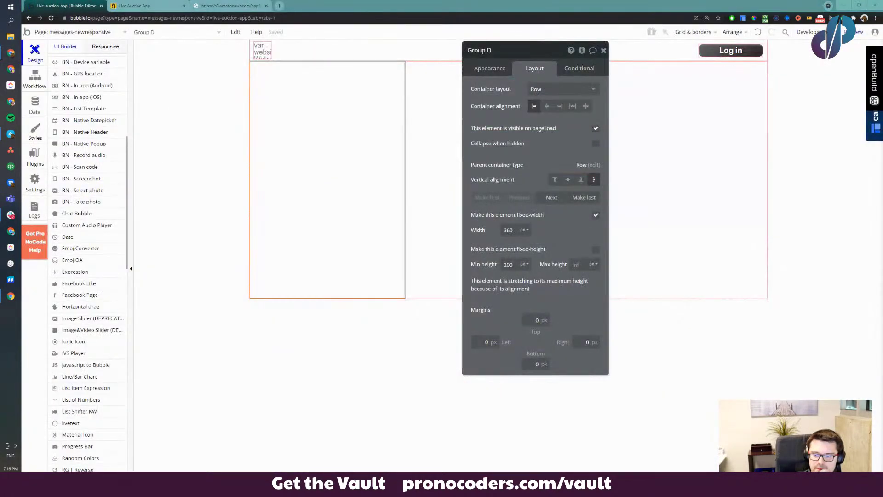
# Set the messages-newresponsive page's flat background color to the palette's second-darkest grey swatch
pyautogui.click(198, 186)
pyautogui.doubleClick(188, 172)
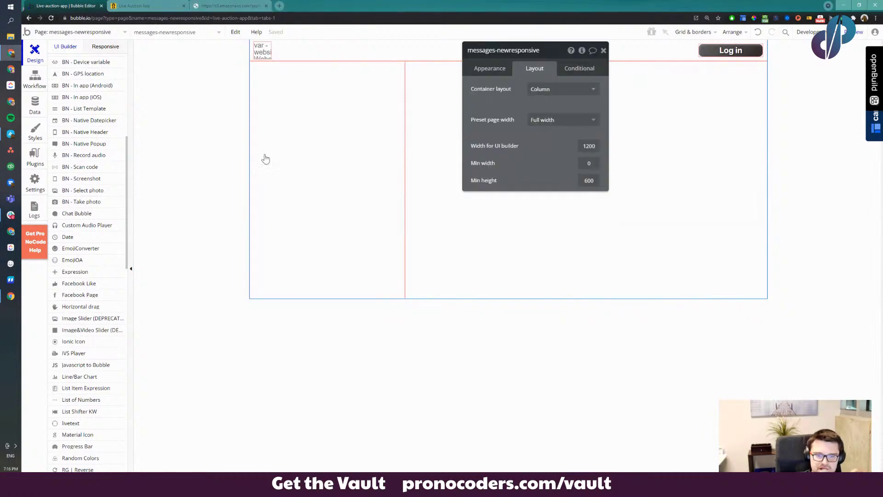
pyautogui.click(489, 69)
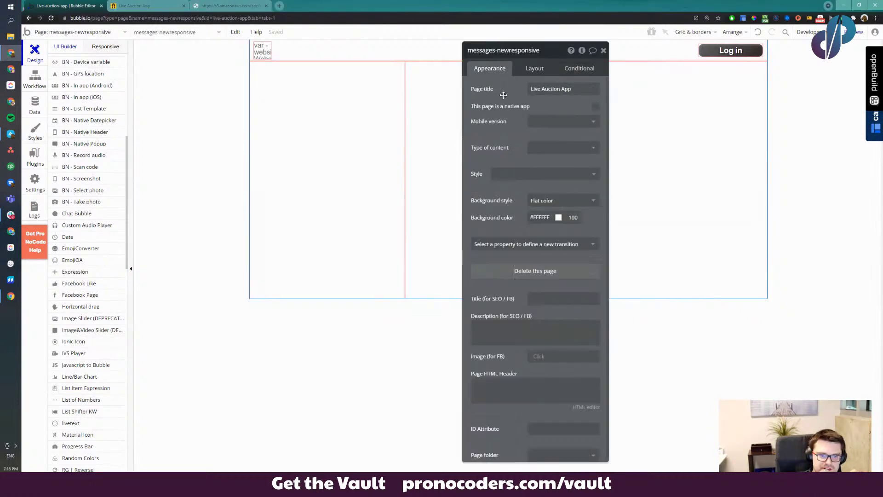
pyautogui.click(547, 217)
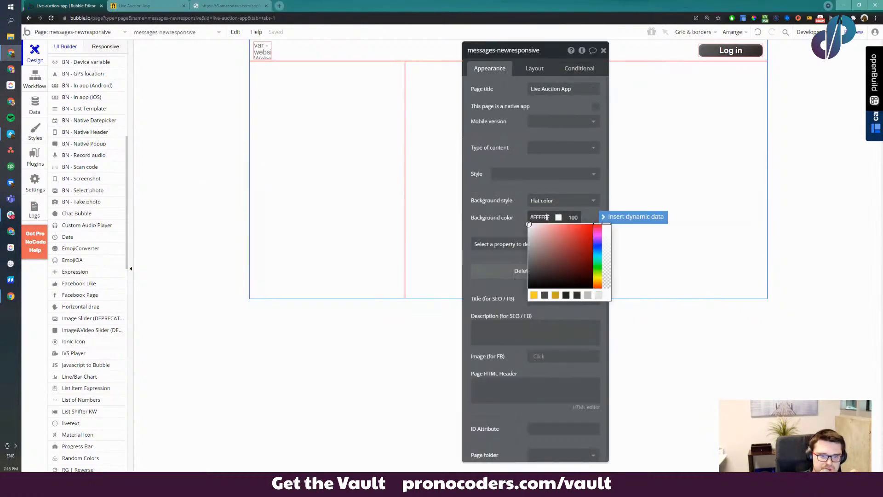
pyautogui.click(576, 295)
# Remove the preset style from the top bar group and give it a flat background color of #262626
pyautogui.click(385, 50)
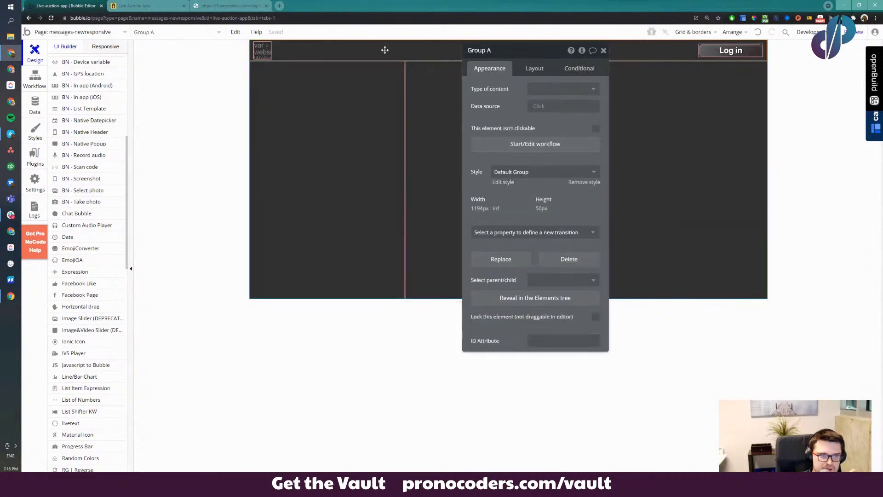
pyautogui.click(584, 183)
pyautogui.click(591, 199)
pyautogui.click(541, 225)
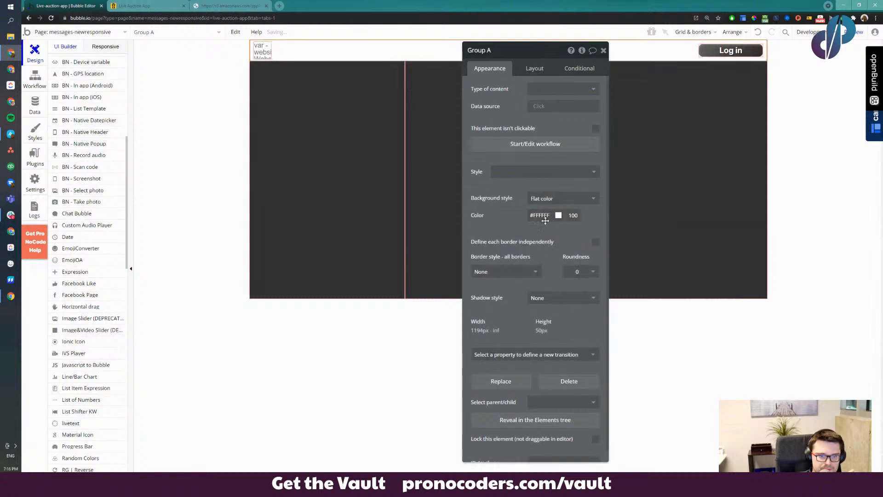
pyautogui.click(541, 215)
pyautogui.click(567, 294)
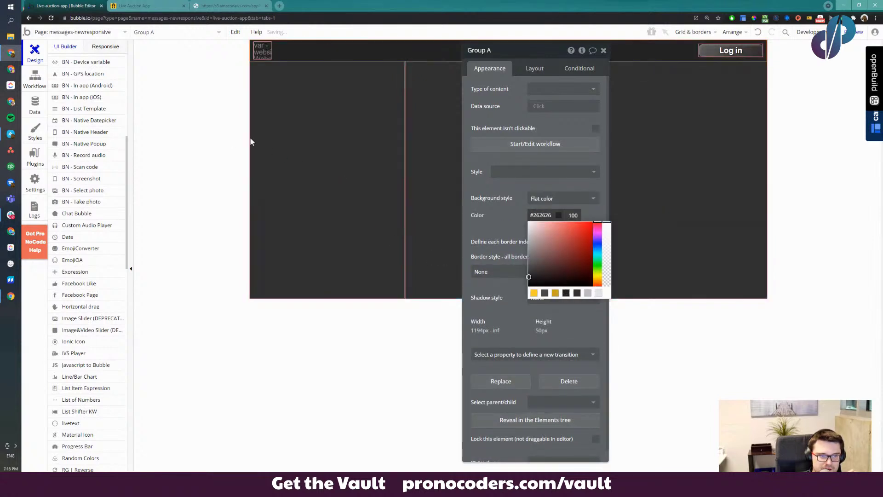
# Remove the preset style from the 360 px sidebar group and give it a flat background color of #262626
pyautogui.click(325, 138)
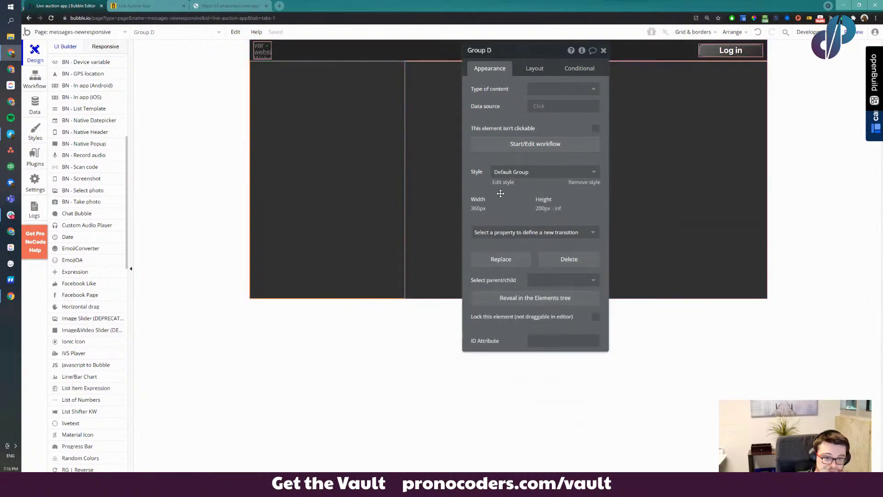
pyautogui.click(581, 183)
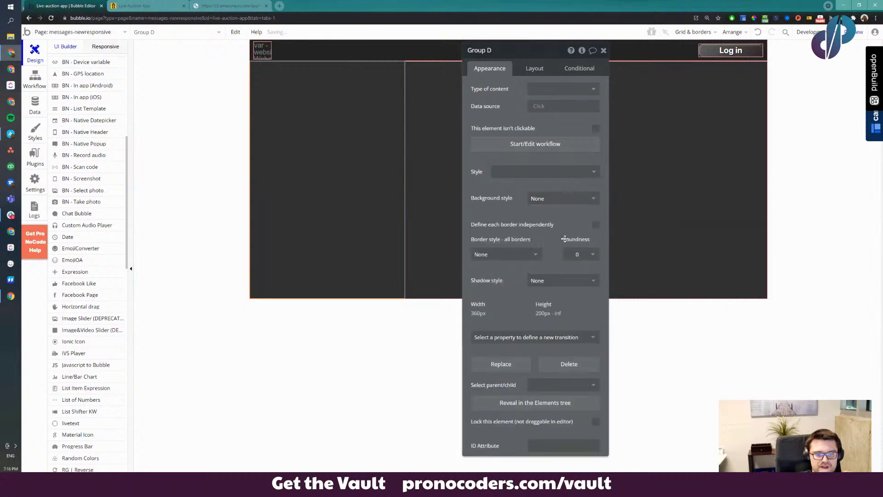
pyautogui.click(559, 199)
pyautogui.click(555, 223)
pyautogui.click(536, 215)
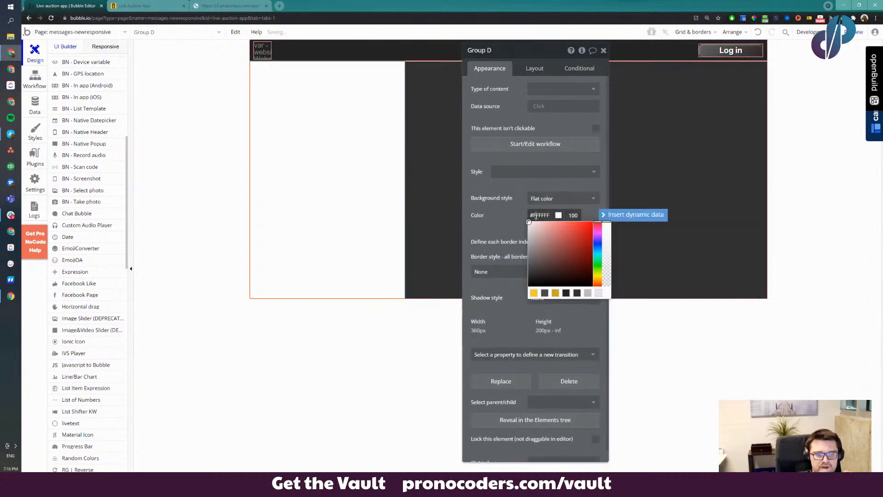
pyautogui.click(566, 293)
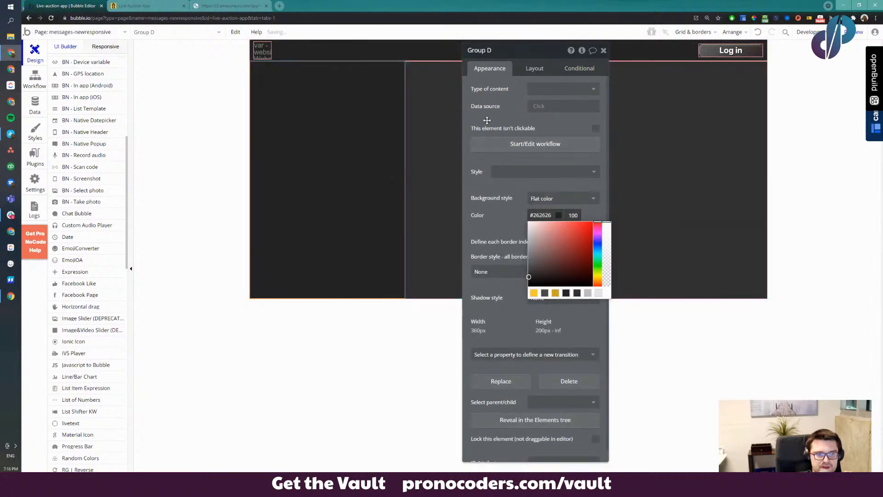
pyautogui.moveTo(486, 120); pyautogui.dragTo(394, 221)
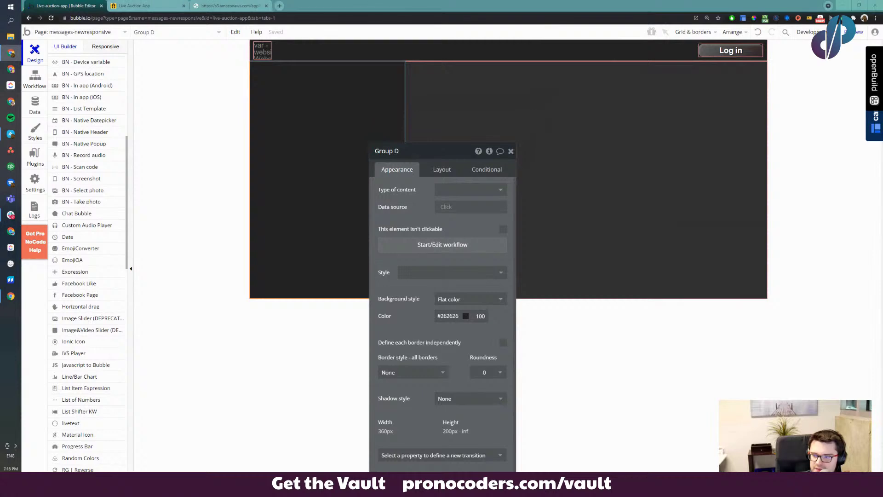
# Switch to the Facebook Messenger page, examine its layout at a narrow width, and return to the Bubble editor
pyautogui.moveTo(361, 44); pyautogui.dragTo(347, 2)
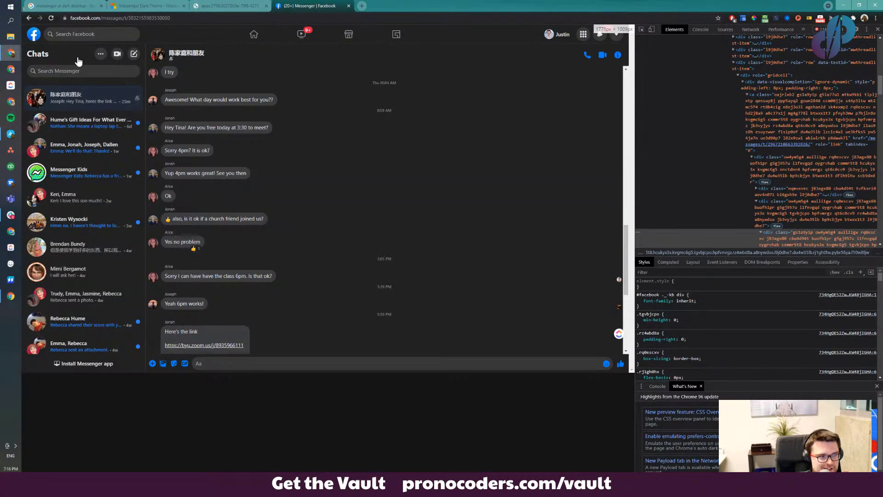
pyautogui.press('super+Down')
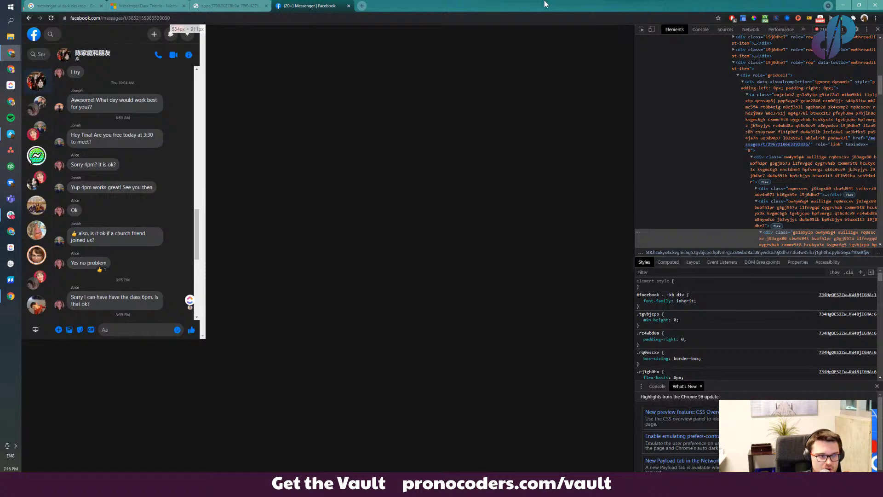
pyautogui.moveTo(543, 3); pyautogui.dragTo(882, 170)
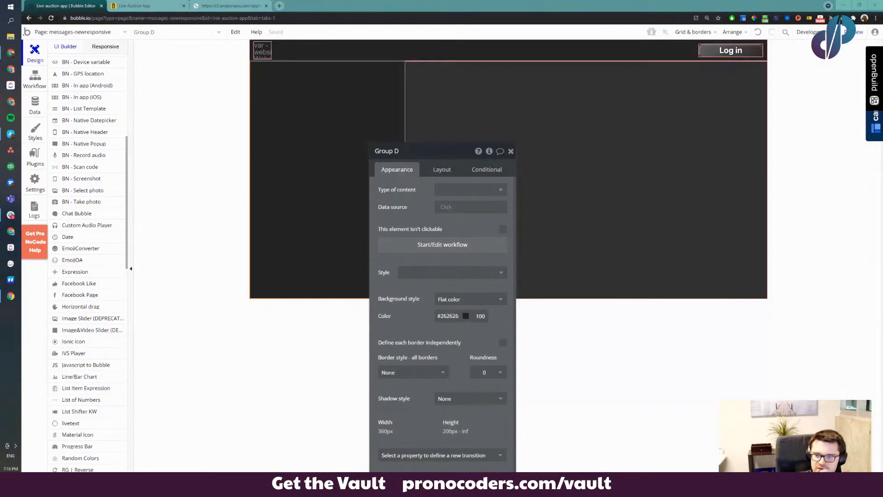
pyautogui.moveTo(412, 200); pyautogui.dragTo(130, 123)
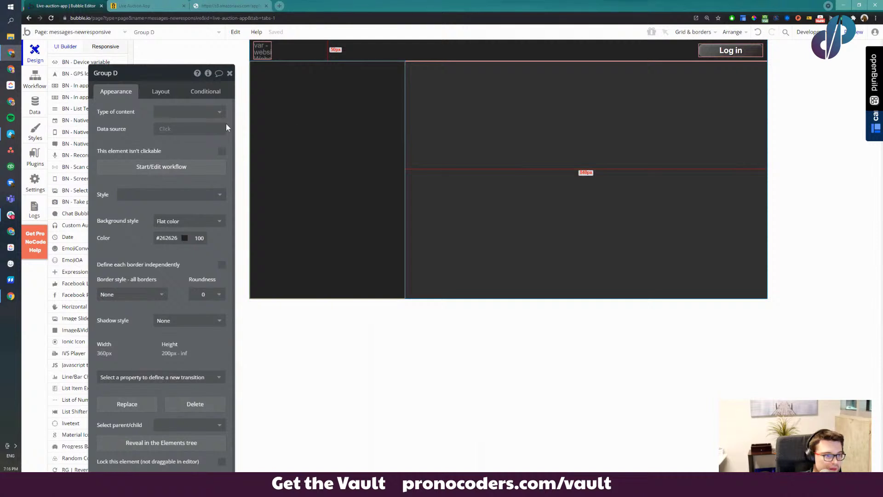
pyautogui.moveTo(113, 128); pyautogui.dragTo(220, 139)
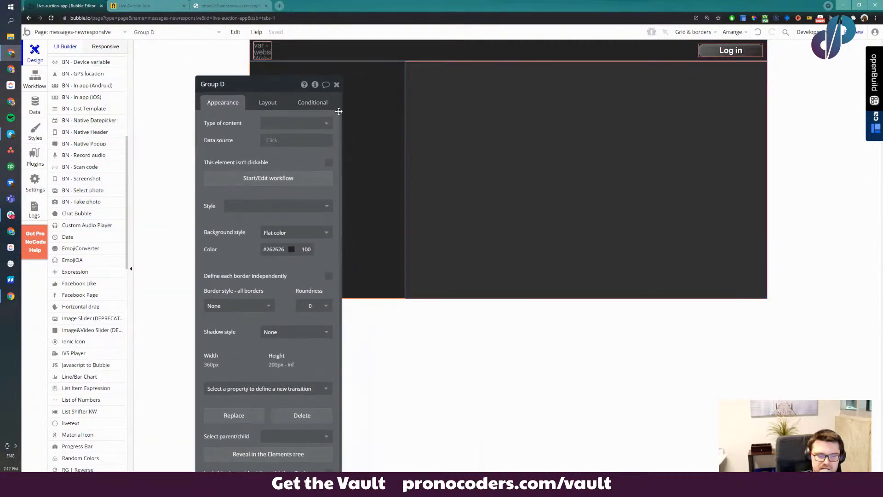
pyautogui.moveTo(243, 104); pyautogui.dragTo(457, 126)
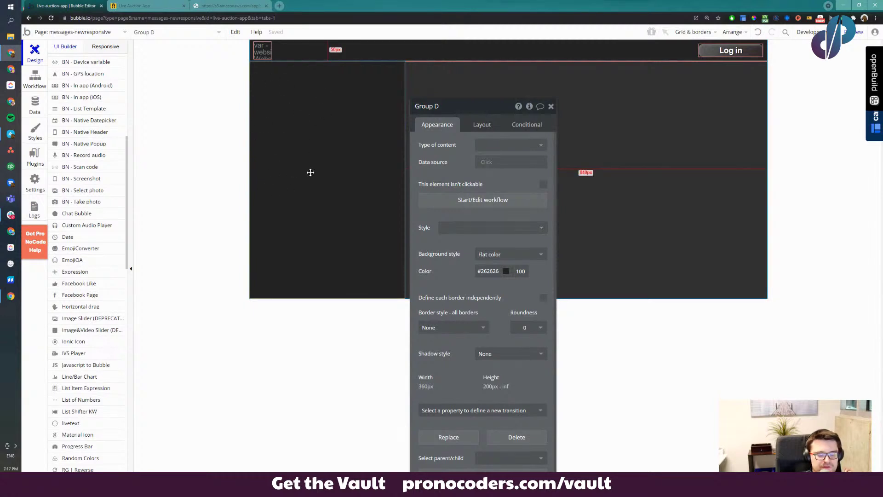
pyautogui.moveTo(458, 170); pyautogui.dragTo(522, 127)
pyautogui.click(552, 101)
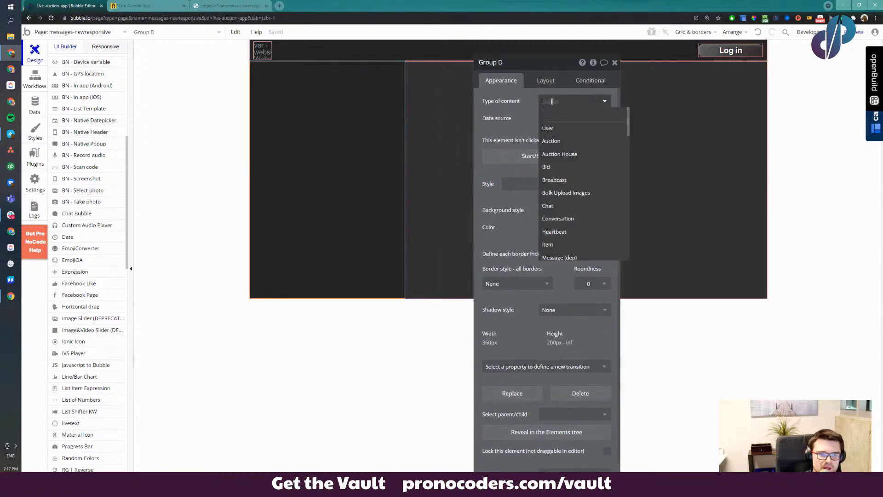
pyautogui.click(339, 145)
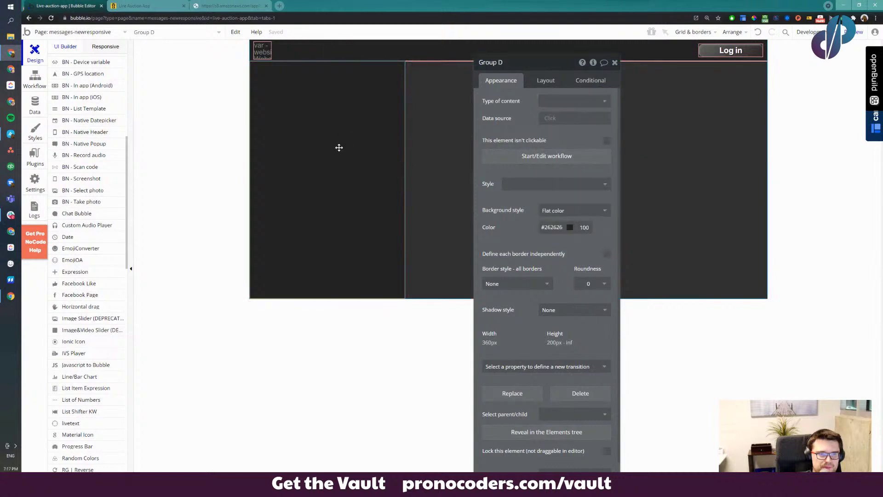
# Change the sidebar group's container layout to Column
pyautogui.click(563, 80)
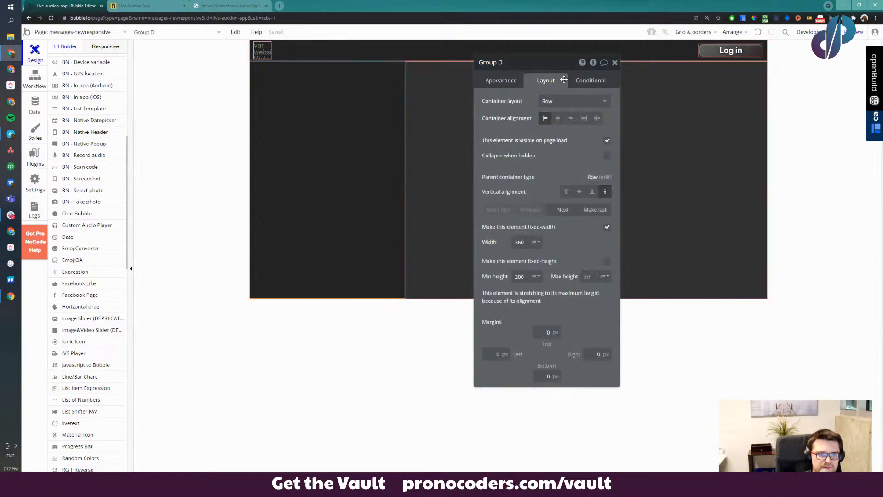
pyautogui.click(555, 104)
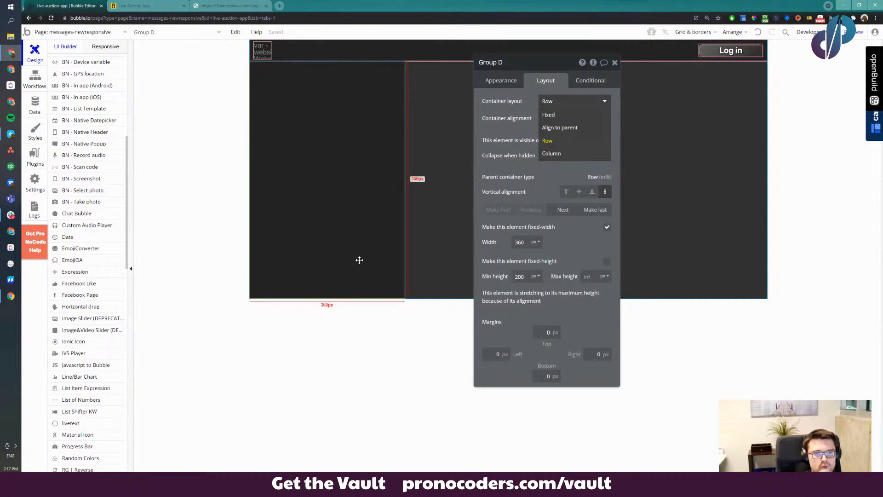
pyautogui.click(559, 153)
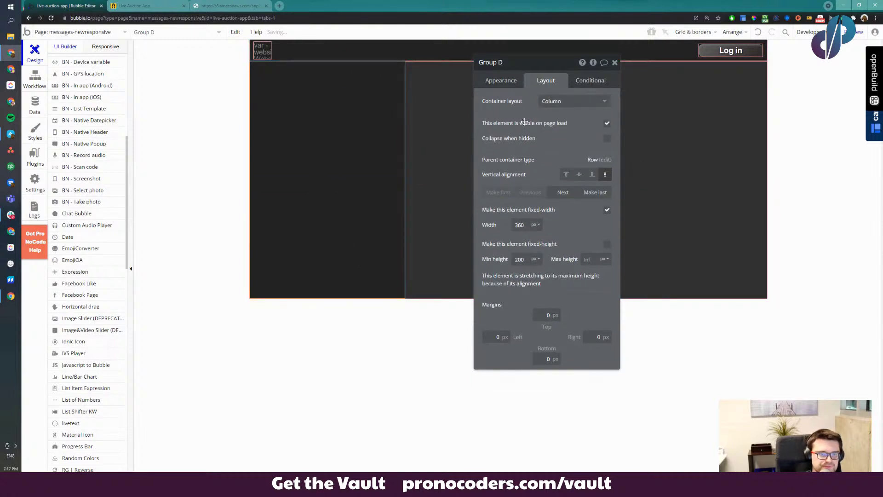
pyautogui.moveTo(524, 122); pyautogui.dragTo(490, 137)
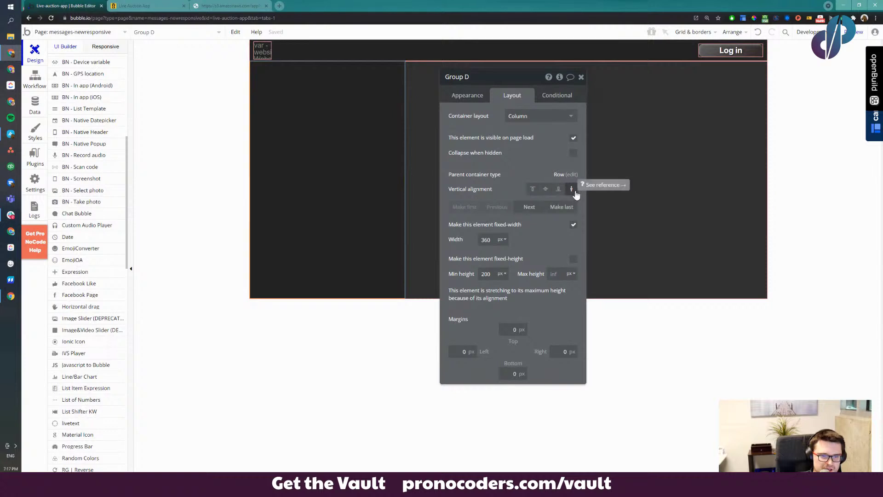
pyautogui.moveTo(521, 238); pyautogui.dragTo(553, 195)
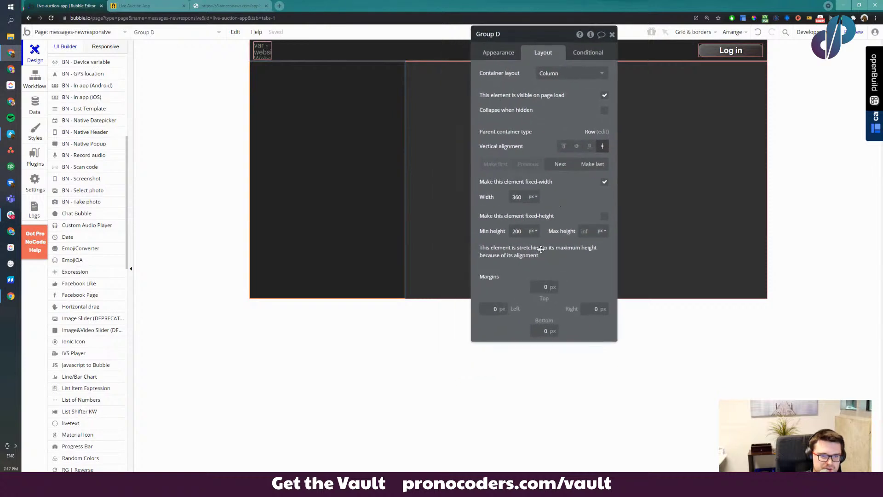
pyautogui.scroll(1, 68, 169)
pyautogui.scroll(6, 68, 169)
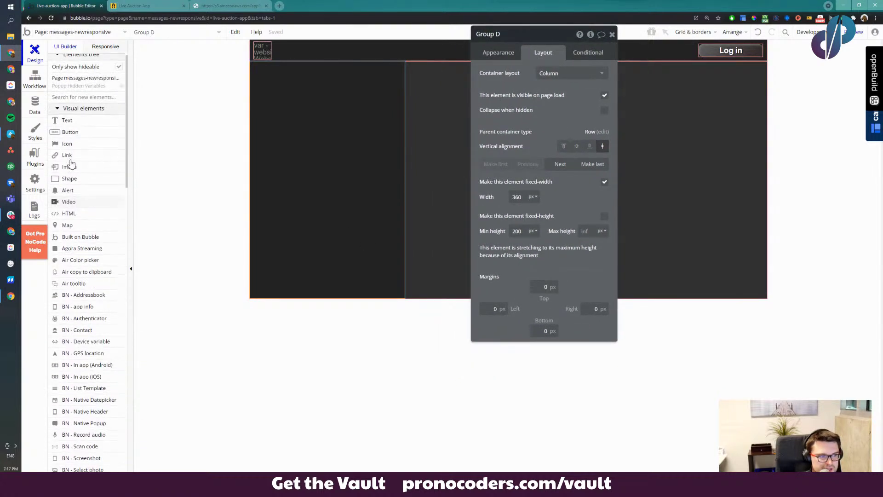
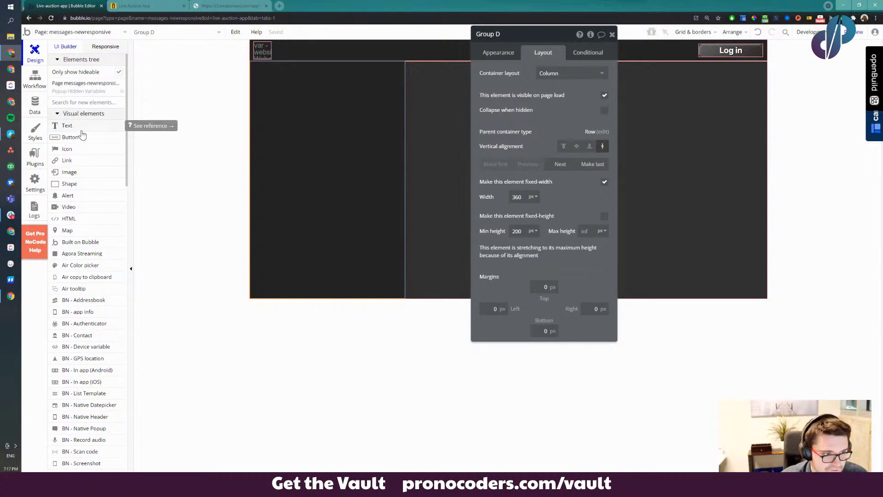
pyautogui.click(82, 137)
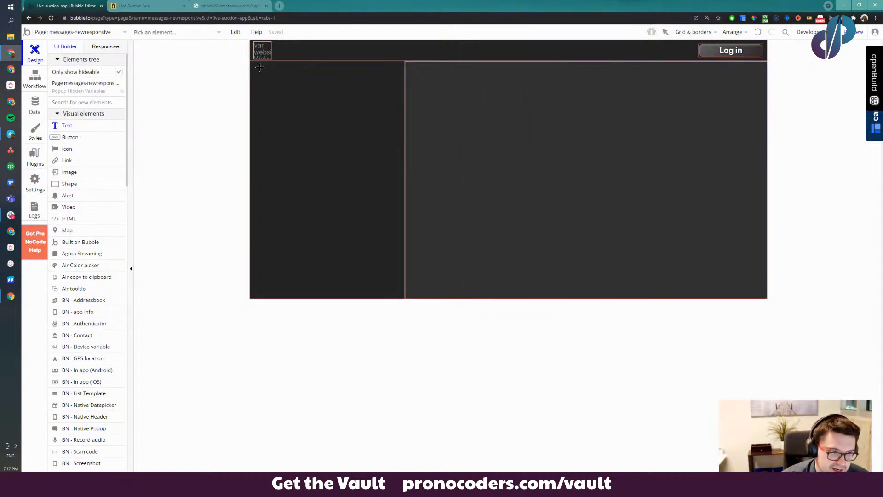
pyautogui.moveTo(260, 67); pyautogui.dragTo(363, 83)
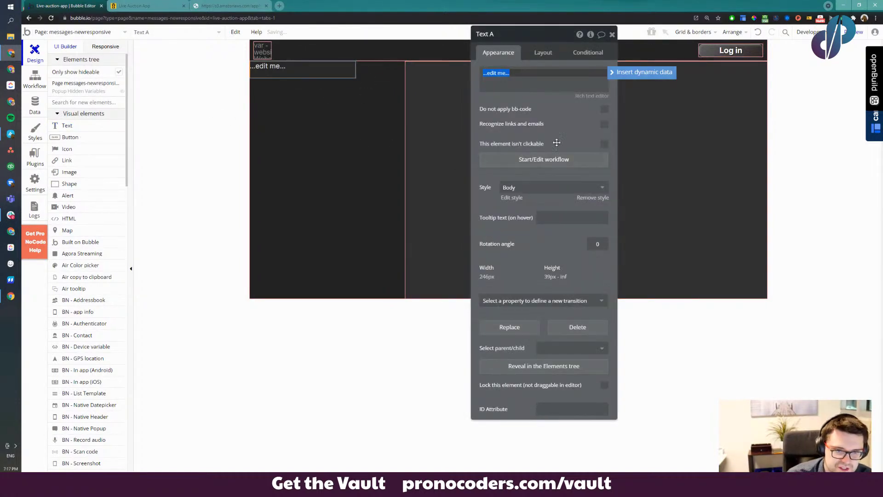
pyautogui.moveTo(556, 143); pyautogui.dragTo(533, 157)
pyautogui.click(520, 66)
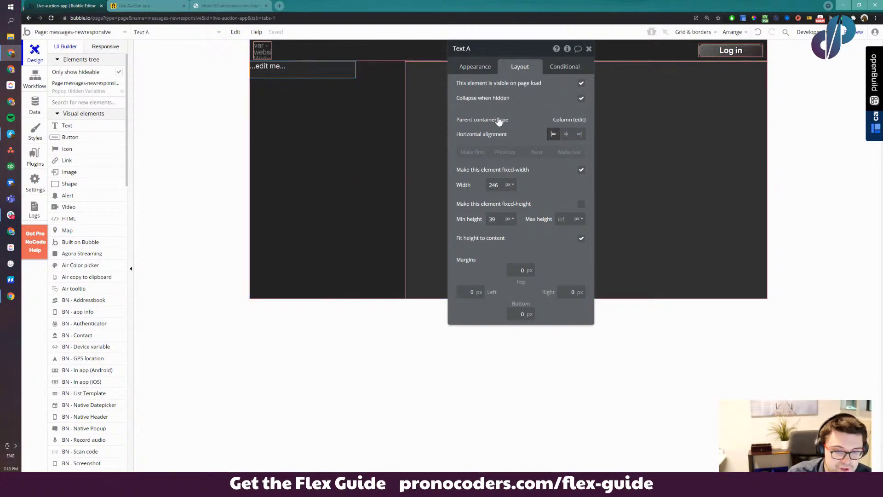
pyautogui.moveTo(551, 103); pyautogui.dragTo(525, 110)
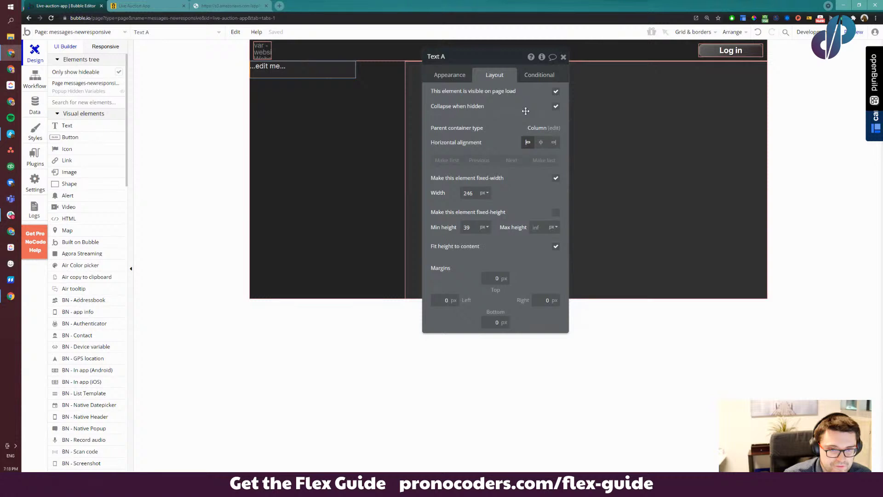
pyautogui.moveTo(526, 110); pyautogui.dragTo(506, 124)
pyautogui.click(536, 119)
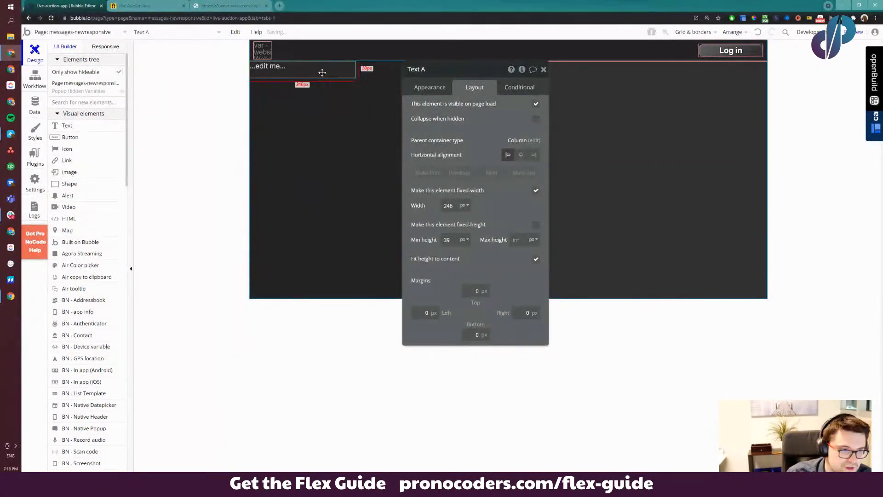
pyautogui.click(429, 87)
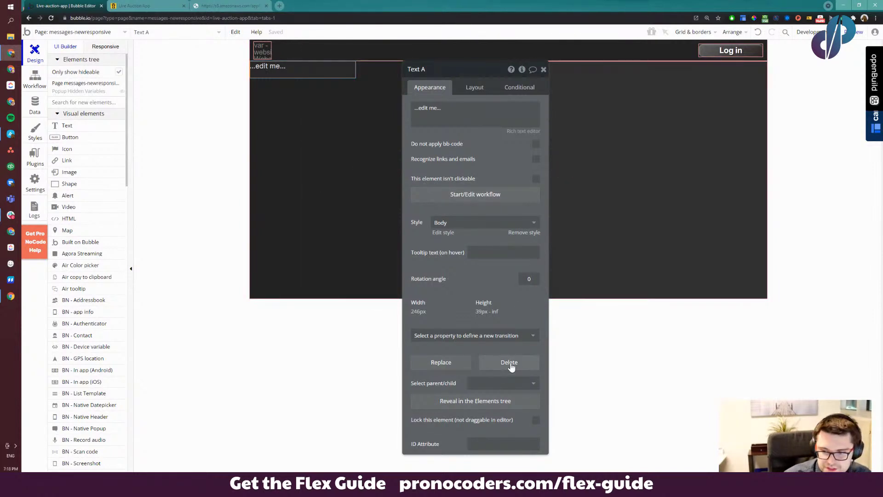
pyautogui.click(509, 363)
pyautogui.click(487, 56)
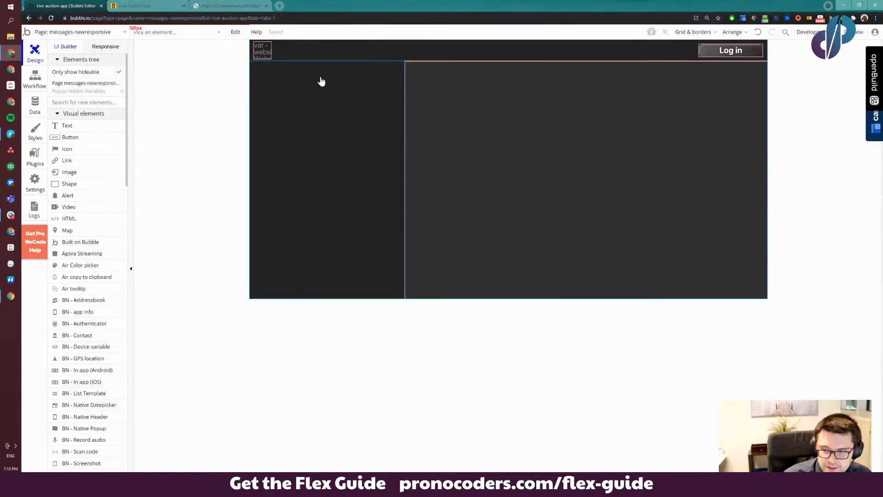
# Arrange the Bubble editor and the Messenger page side by side and close the Messenger page's developer tools
pyautogui.moveTo(882, 162); pyautogui.dragTo(508, 112)
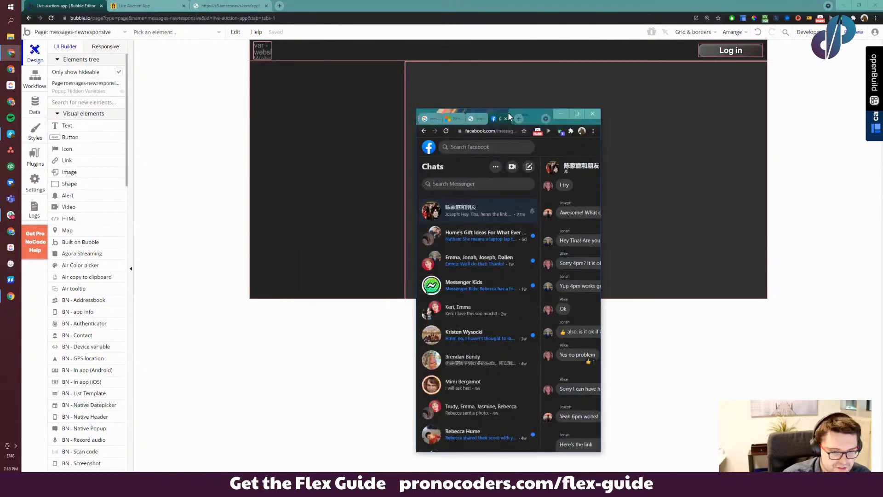
pyautogui.press('super+Right')
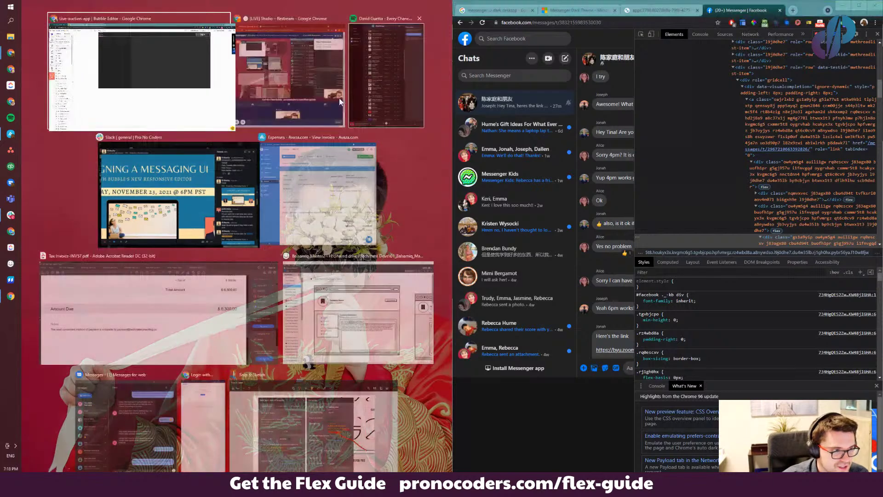
pyautogui.press('Return')
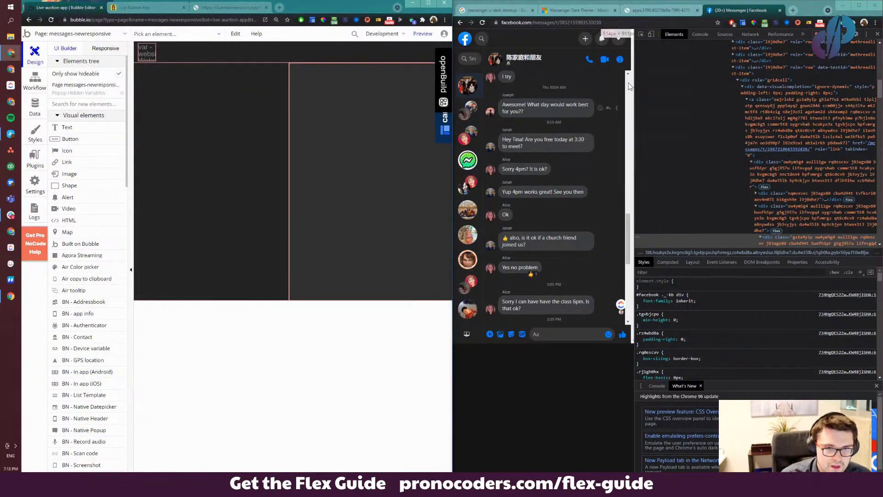
pyautogui.press('F12')
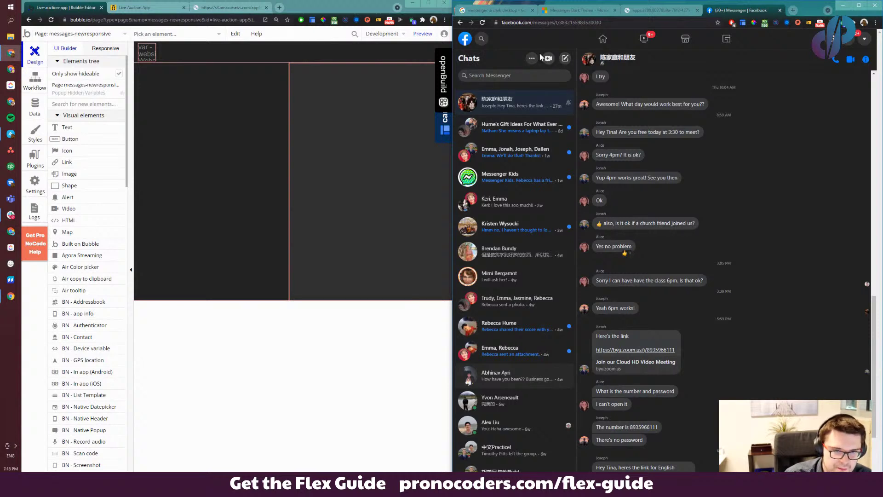
# Draw a group about 303 px wide and 44 px high at the top of the sidebar group
pyautogui.doubleClick(198, 184)
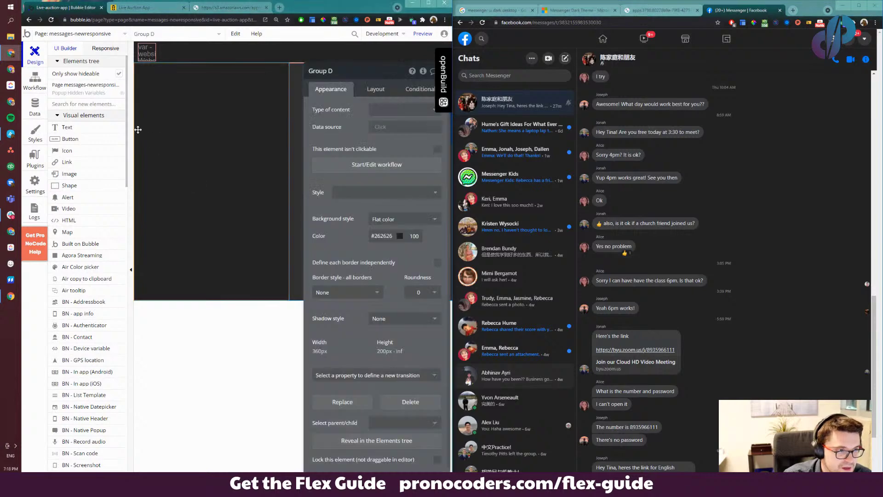
pyautogui.click(76, 129)
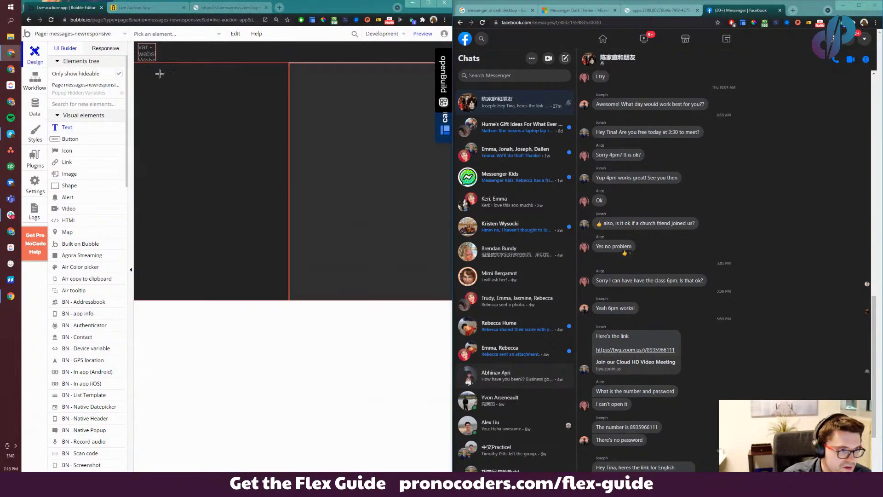
pyautogui.scroll(-15, 86, 167)
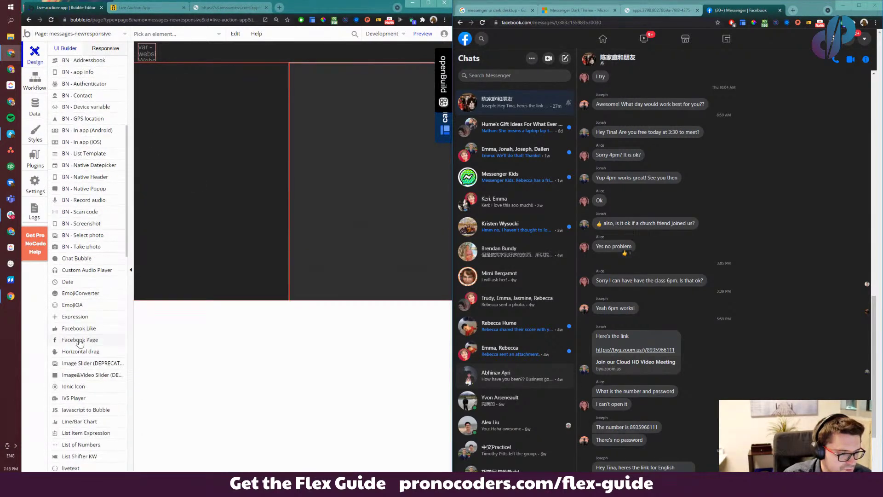
pyautogui.scroll(-2, 82, 359)
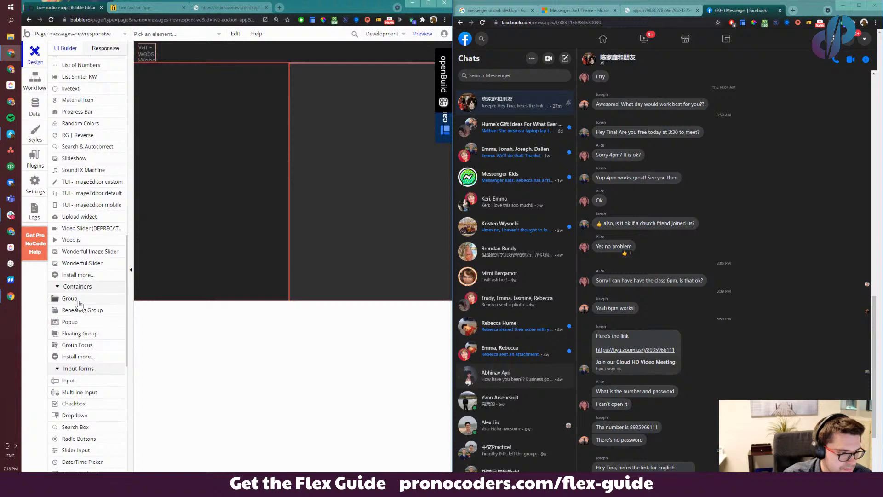
pyautogui.moveTo(139, 69); pyautogui.dragTo(265, 81)
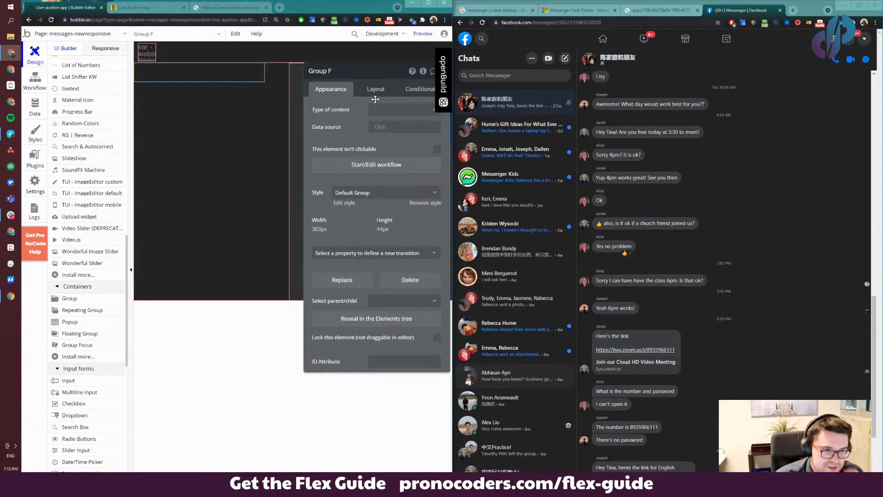
# Set the new group's container layout to Row with left container alignment, and turn off its fixed width
pyautogui.click(375, 89)
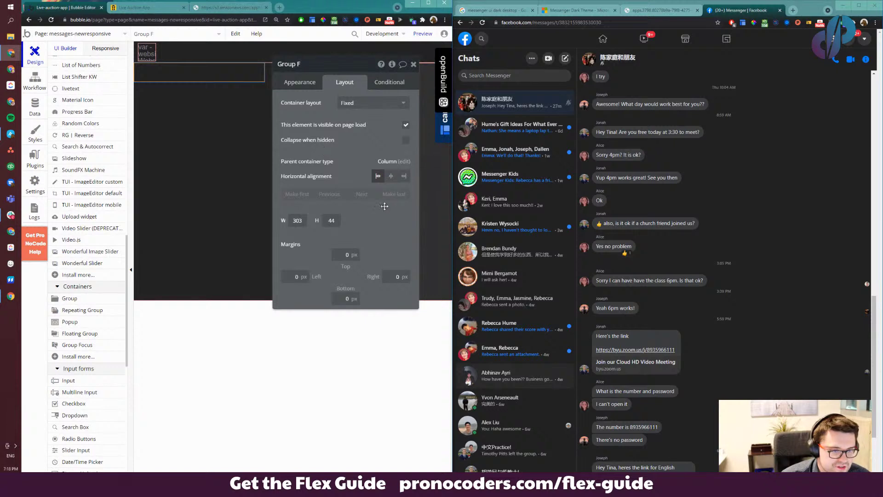
pyautogui.click(372, 103)
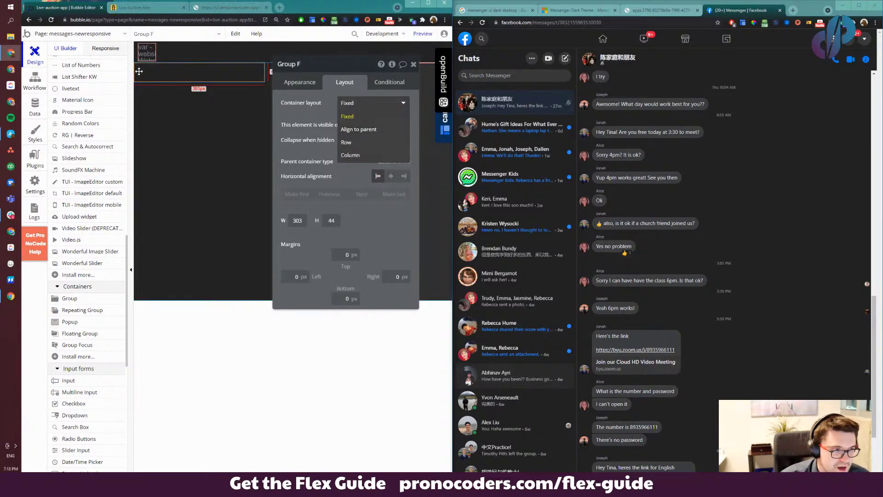
pyautogui.click(340, 145)
pyautogui.click(395, 120)
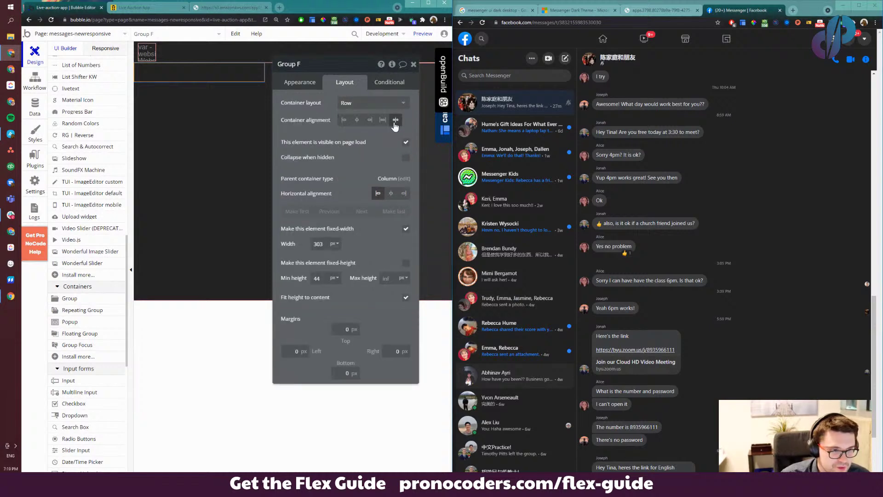
pyautogui.click(360, 119)
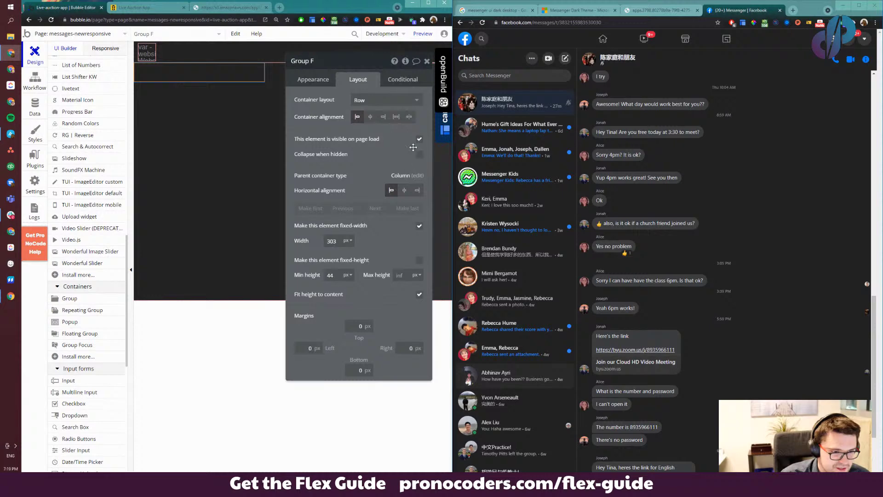
pyautogui.click(419, 226)
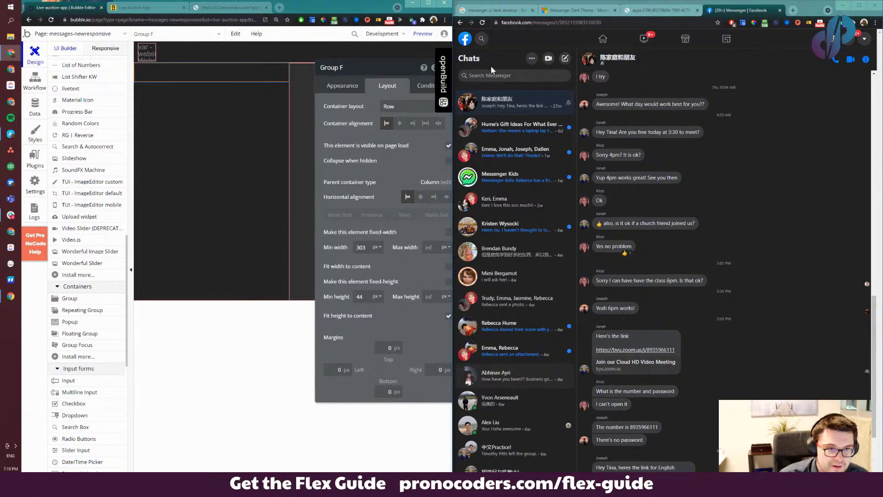
# Widen the Bubble editor window and fit the Messenger window into the remaining space beside it
pyautogui.moveTo(453, 108); pyautogui.dragTo(553, 110)
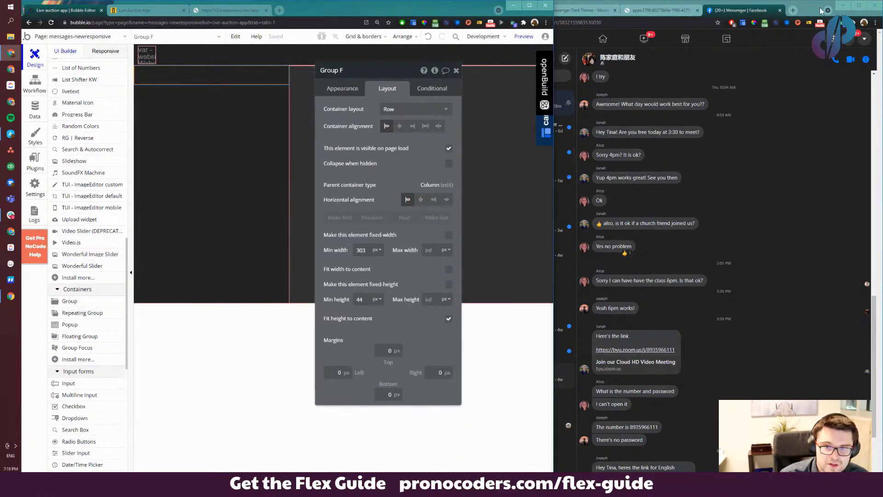
pyautogui.moveTo(821, 10); pyautogui.dragTo(669, 18)
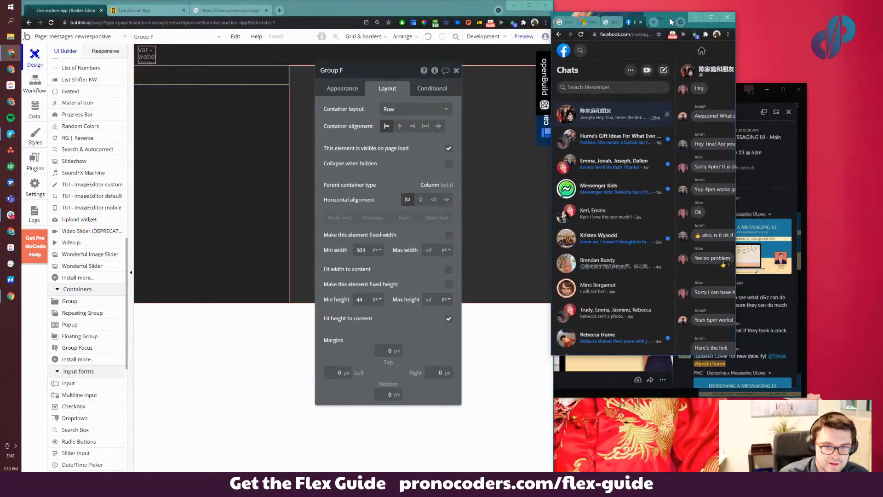
pyautogui.moveTo(741, 360); pyautogui.dragTo(879, 471)
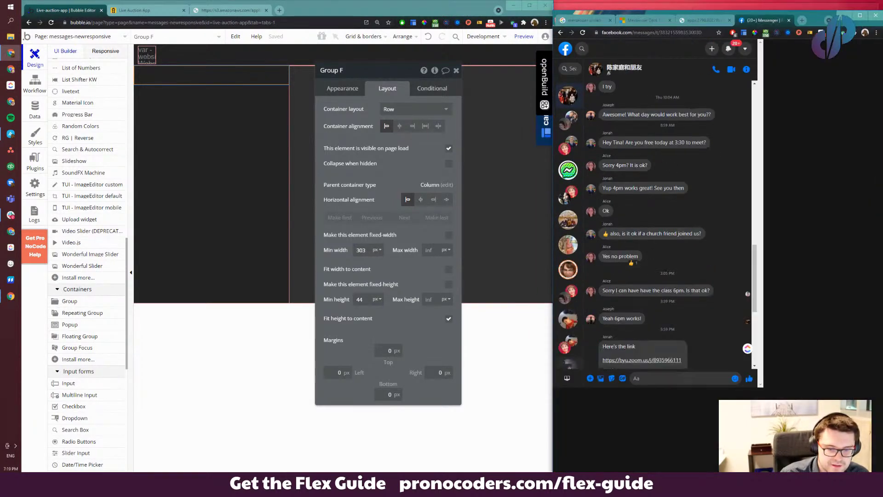
pyautogui.moveTo(351, 167); pyautogui.dragTo(370, 219)
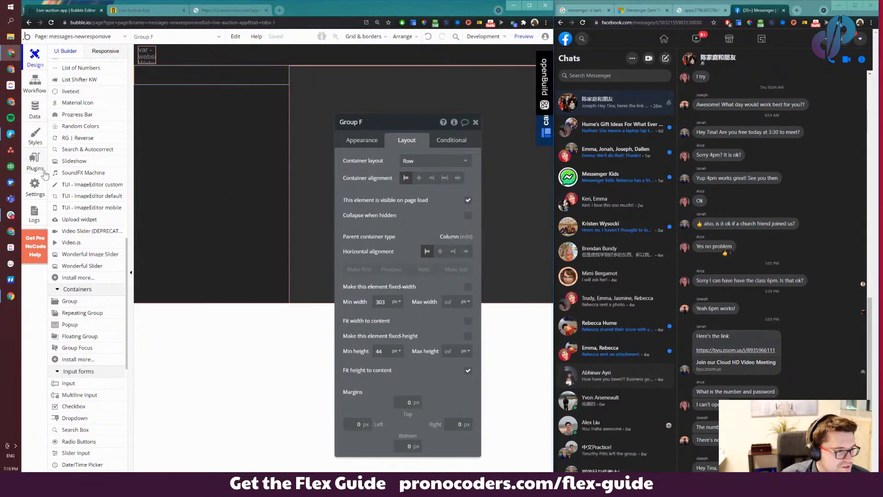
# Draw a text element about 156 px wide and 32 px high in the sidebar's row group and have it read "Chats"
pyautogui.scroll(12, 84, 385)
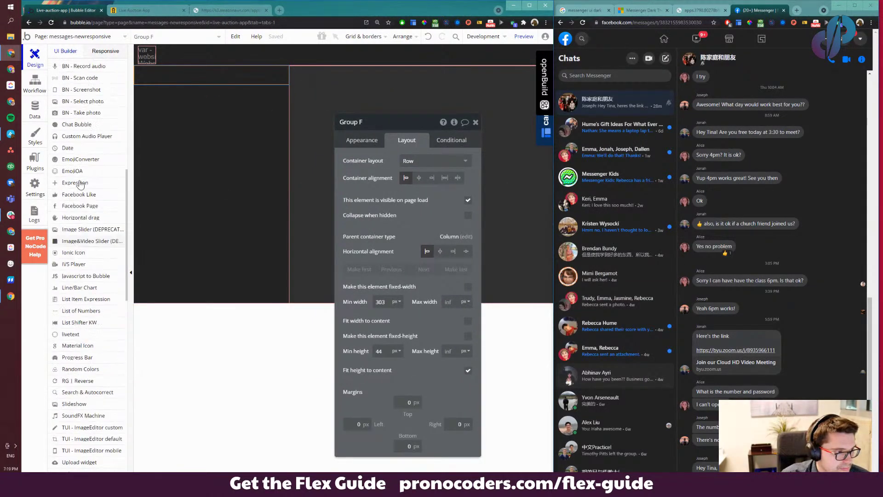
pyautogui.scroll(4, 85, 155)
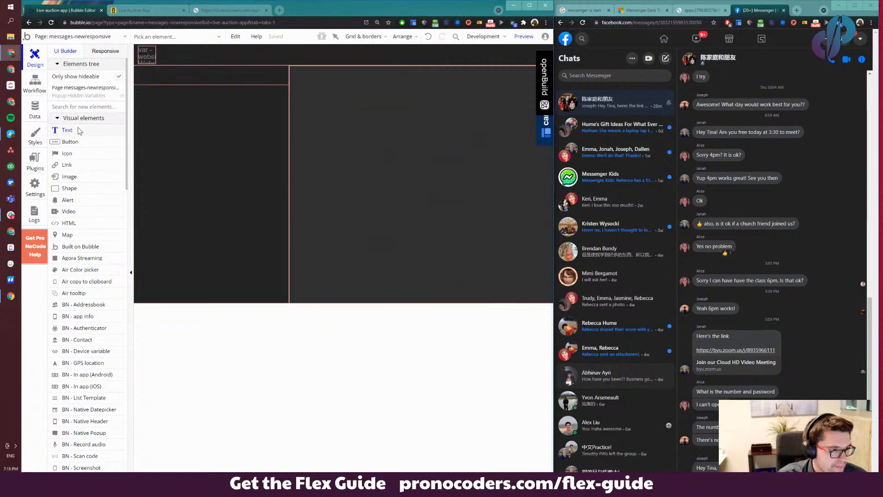
pyautogui.press('Escape')
pyautogui.moveTo(137, 66); pyautogui.dragTo(201, 79)
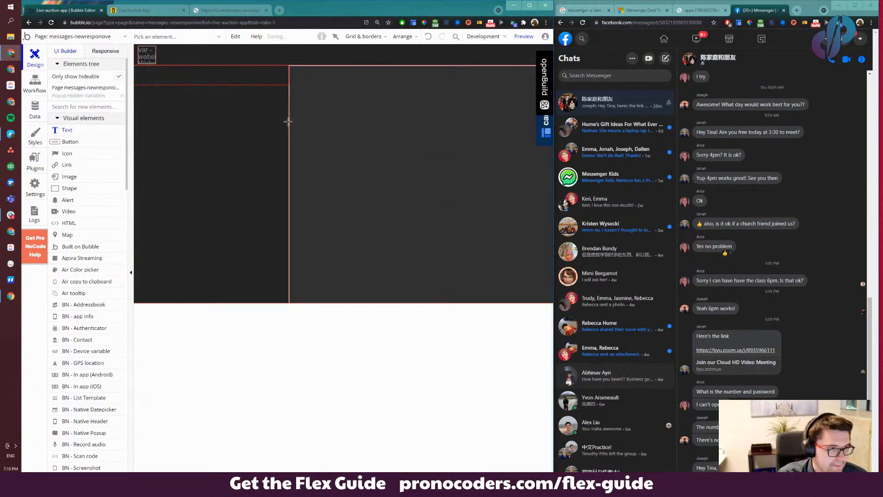
pyautogui.write('c')
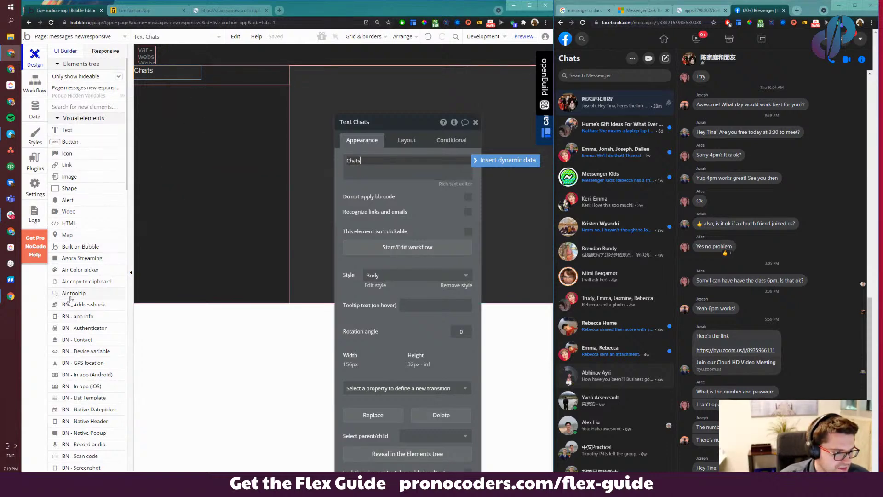
# Add an icon about 35 by 26 px beside the Chats text in the row group and choose the edit symbol for it
pyautogui.scroll(-2, 66, 314)
pyautogui.scroll(-2, 66, 314)
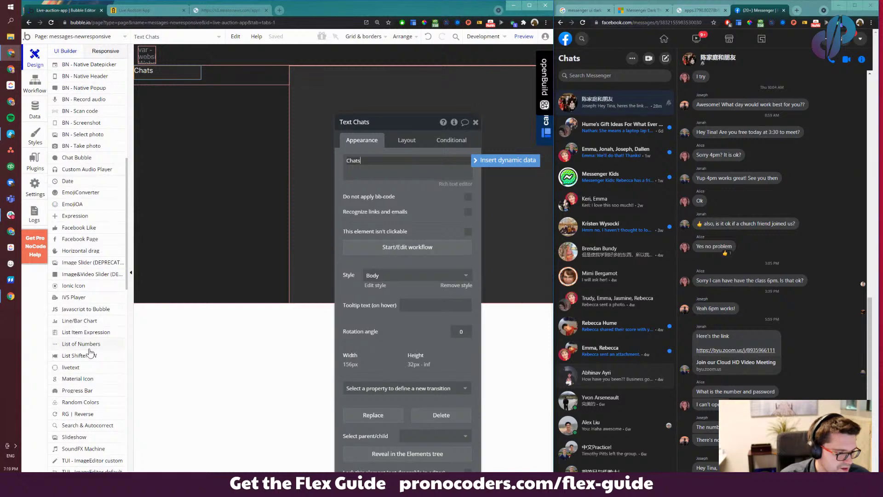
pyautogui.scroll(4, 90, 353)
pyautogui.click(74, 154)
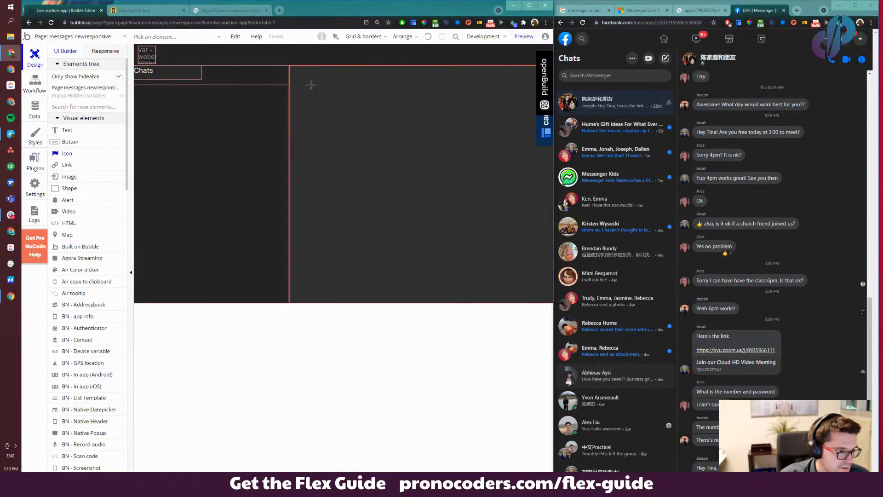
pyautogui.click(279, 72)
pyautogui.click(433, 161)
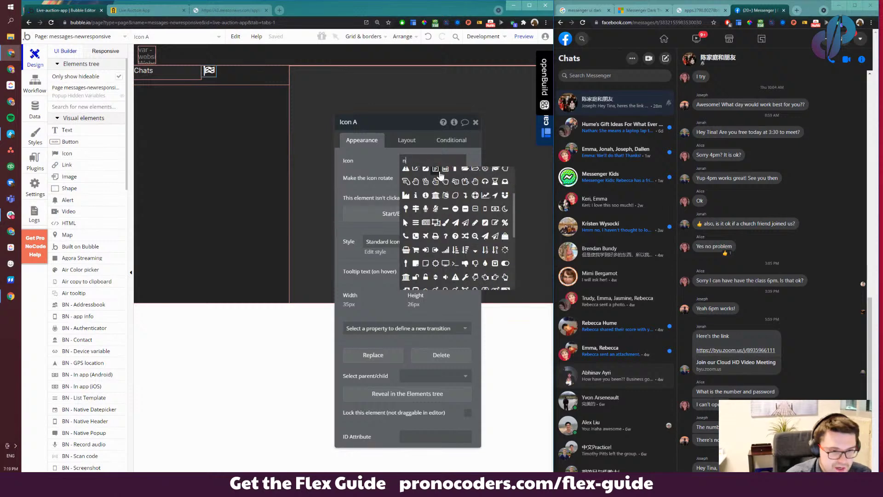
pyautogui.write('edit')
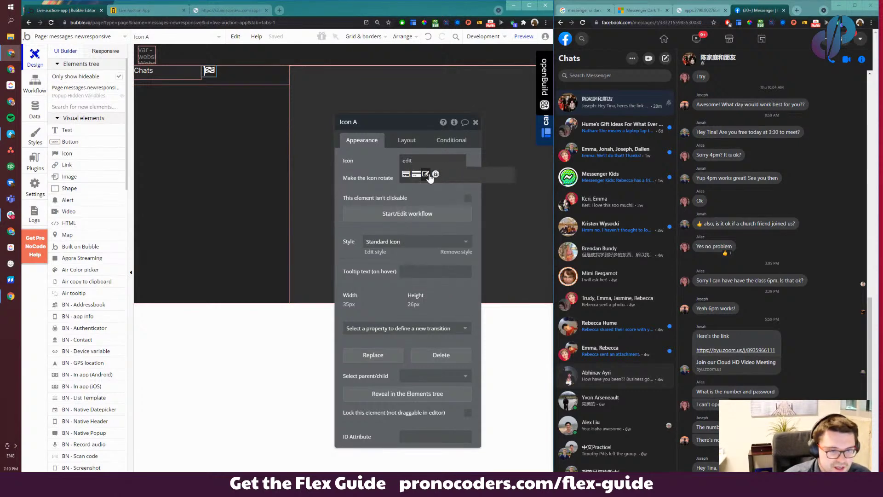
pyautogui.click(427, 175)
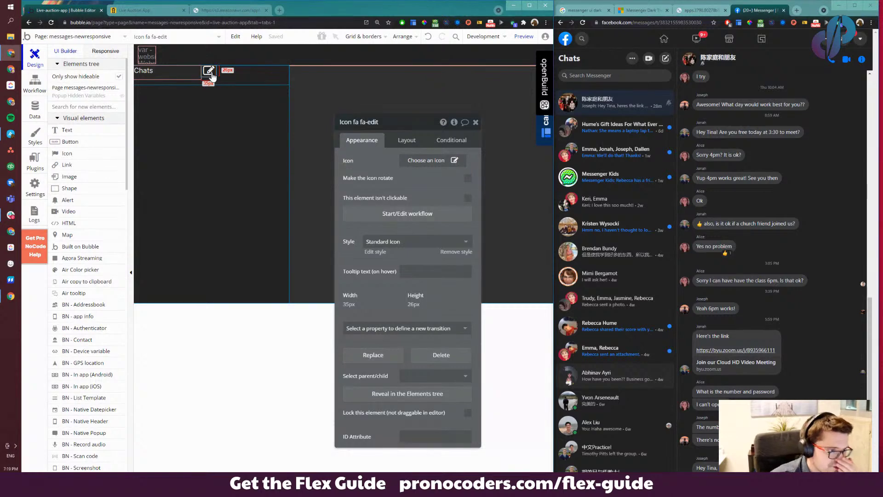
# Set the Chats text element's vertical alignment to centered within its row group
pyautogui.click(159, 72)
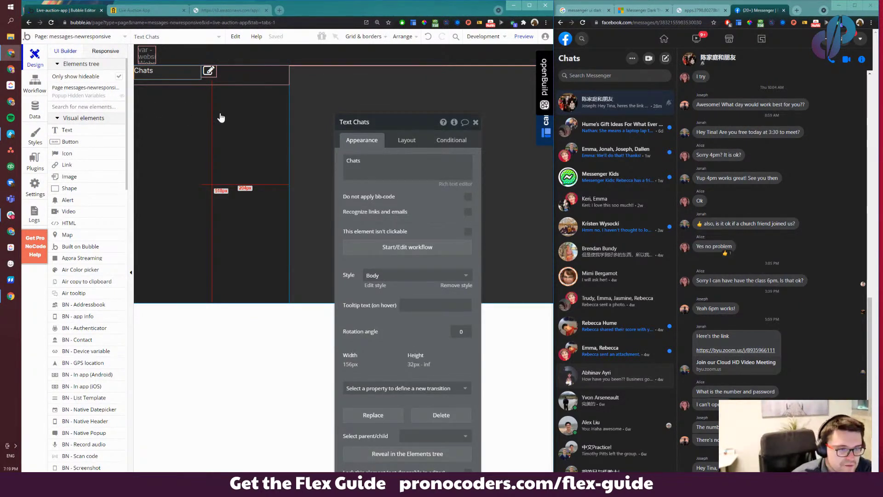
pyautogui.click(413, 146)
pyautogui.moveTo(378, 204); pyautogui.dragTo(374, 199)
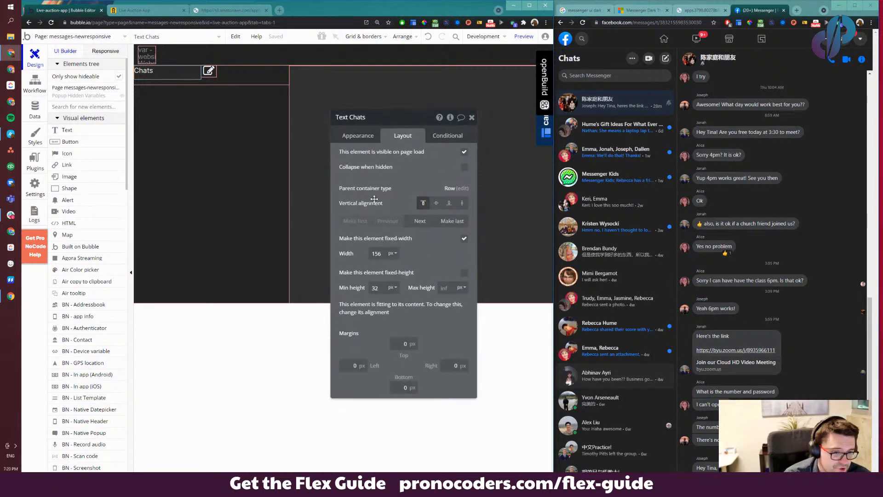
pyautogui.click(436, 203)
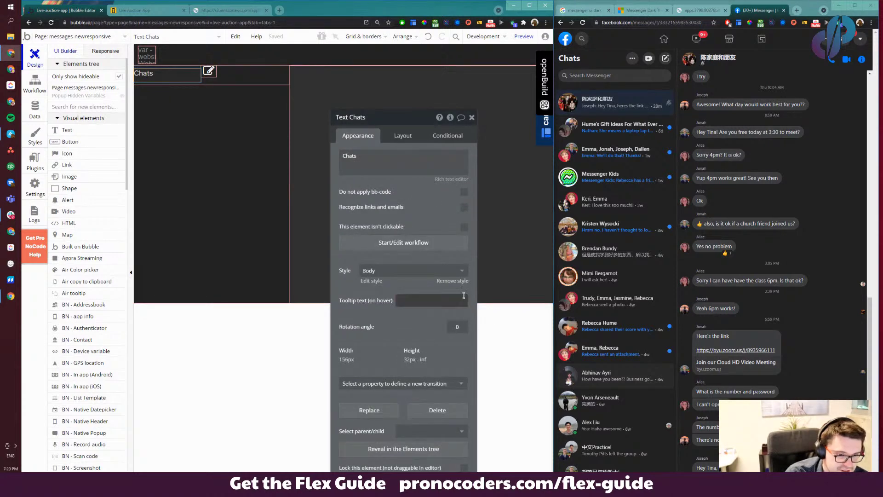
# Make the Chats text element fixed-height and set its height to 33 px
pyautogui.click(395, 137)
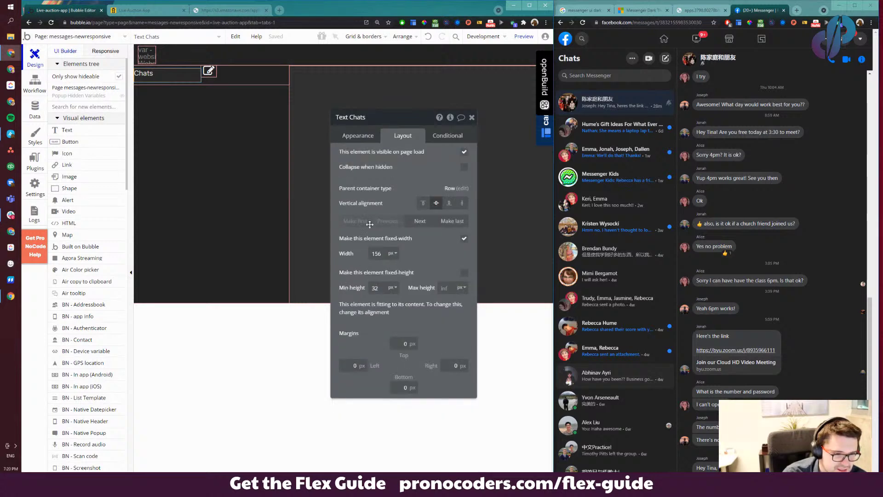
pyautogui.click(368, 137)
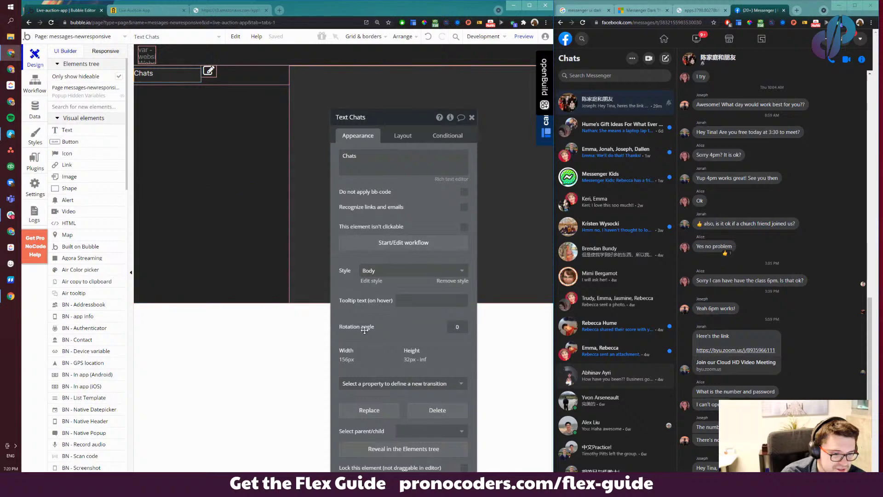
pyautogui.click(390, 101)
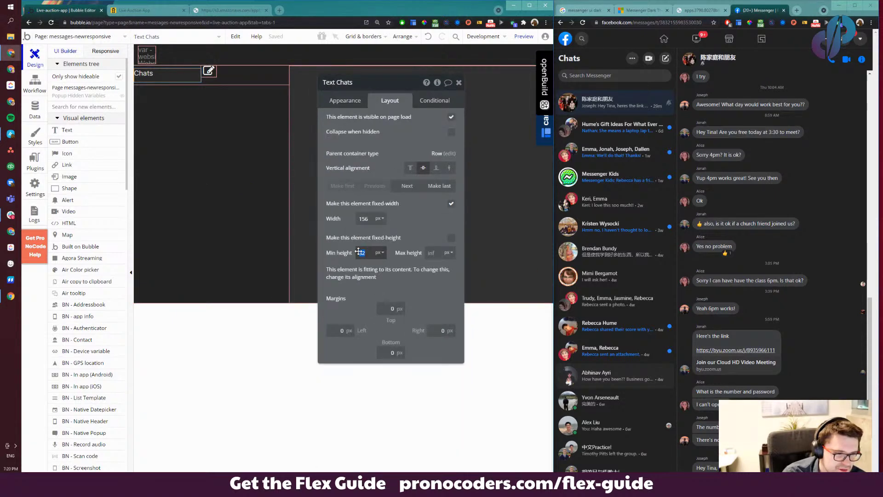
pyautogui.click(450, 238)
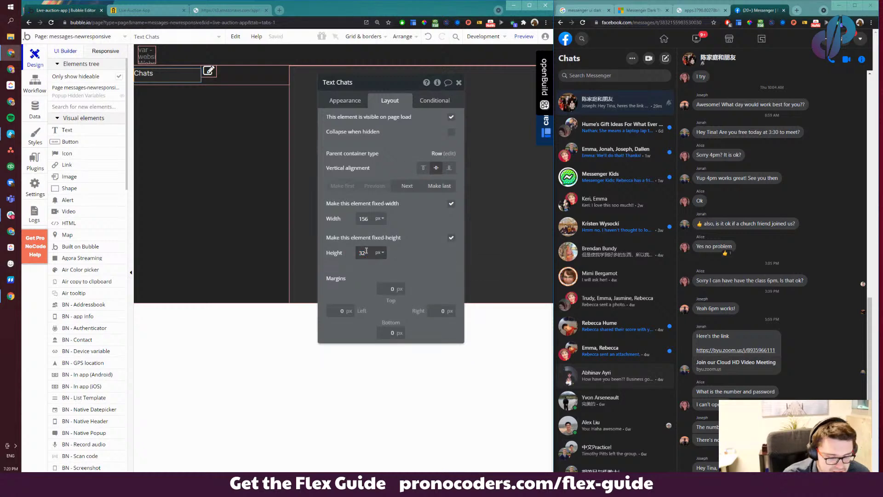
pyautogui.press('Down')
pyautogui.press('Down')
pyautogui.press('Down')
pyautogui.press('Down')
pyautogui.press('Down')
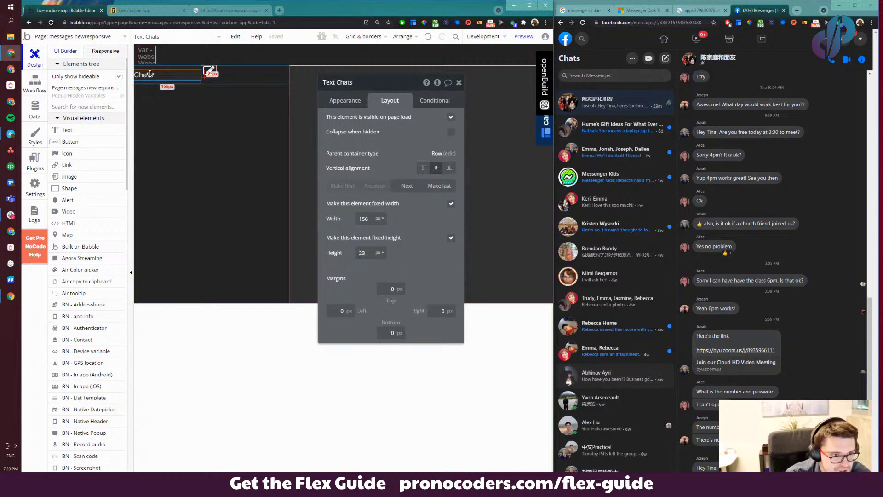
pyautogui.moveTo(150, 73); pyautogui.dragTo(184, 138)
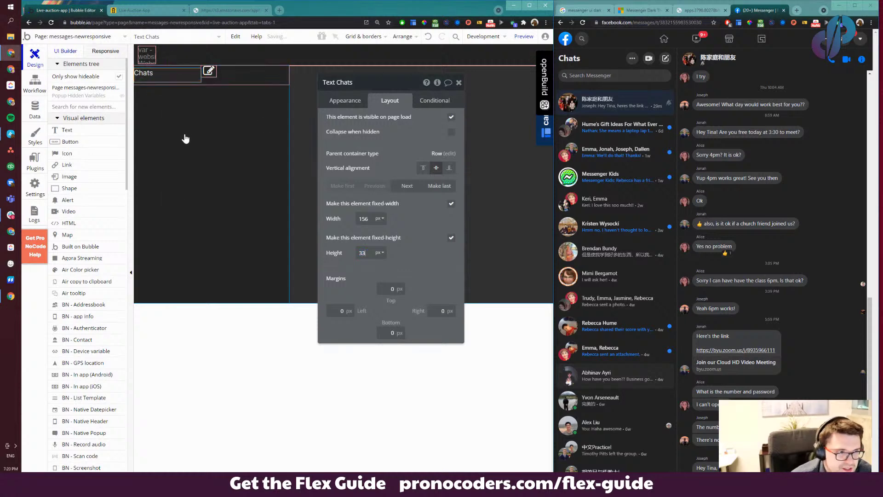
pyautogui.click(439, 107)
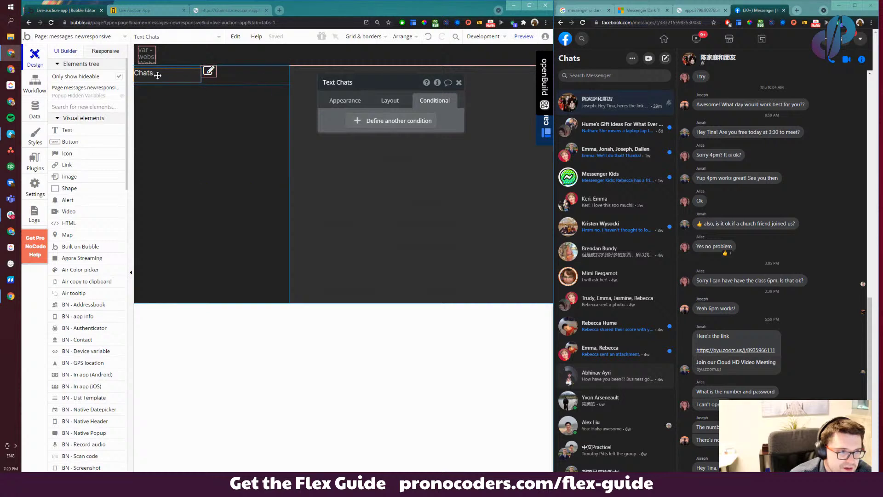
pyautogui.click(348, 102)
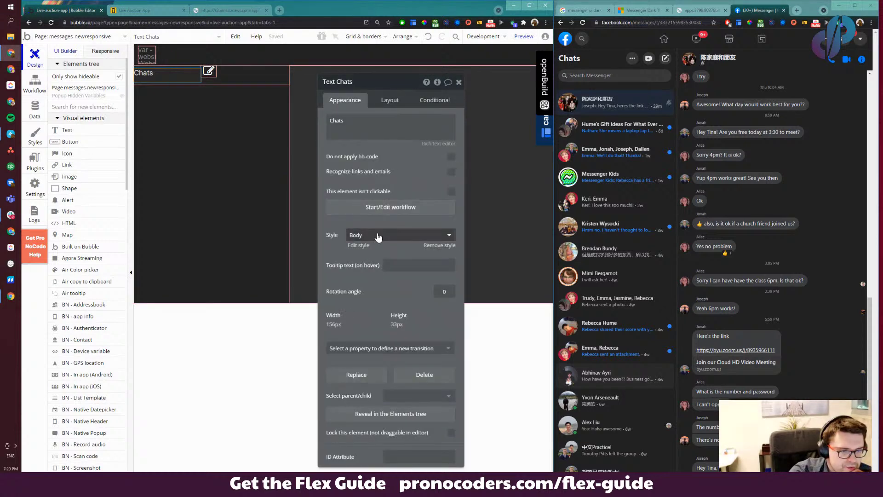
pyautogui.click(376, 234)
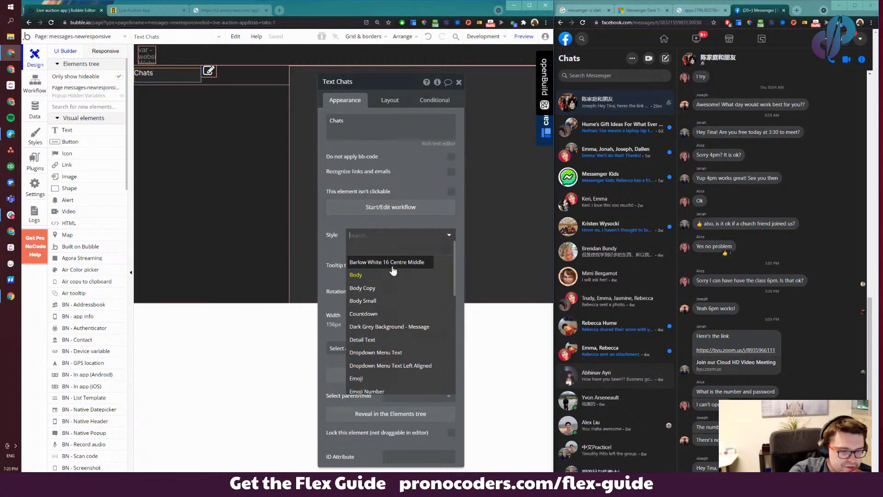
pyautogui.click(372, 223)
# Define a condition on the Chats text element that applies when "This url is not empty"
pyautogui.click(431, 100)
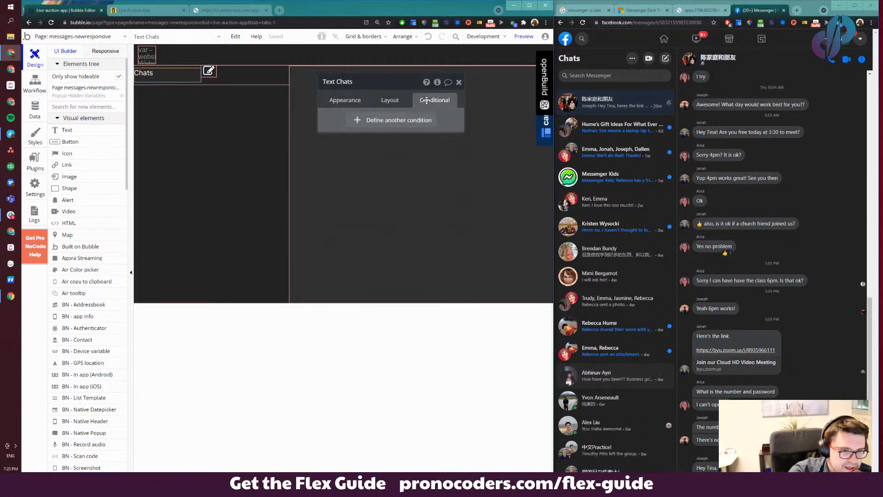
pyautogui.click(393, 121)
pyautogui.click(357, 124)
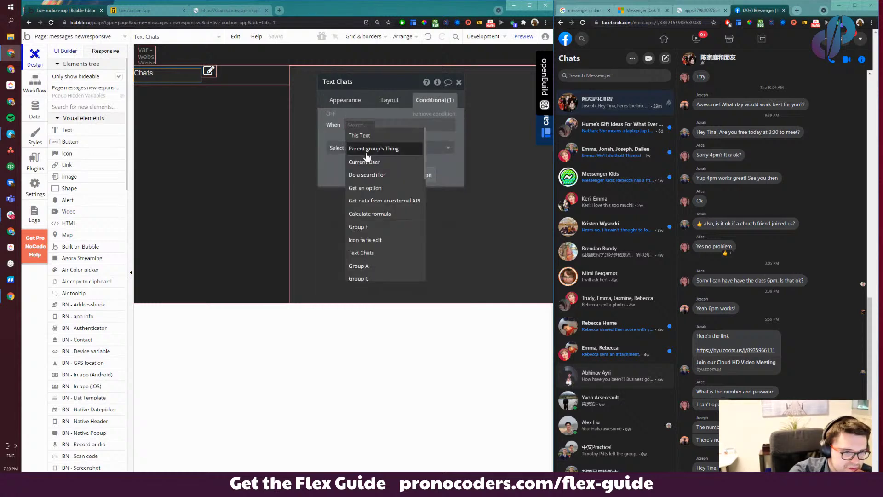
pyautogui.write('this')
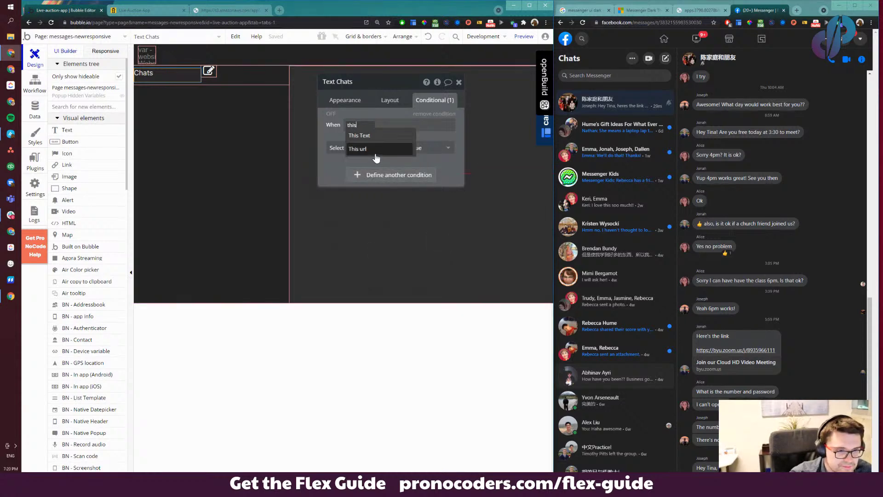
pyautogui.click(375, 153)
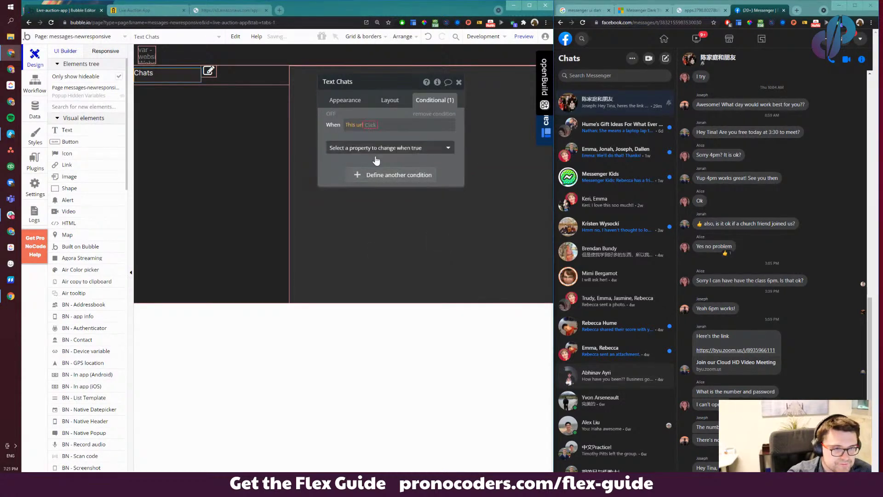
pyautogui.click(385, 203)
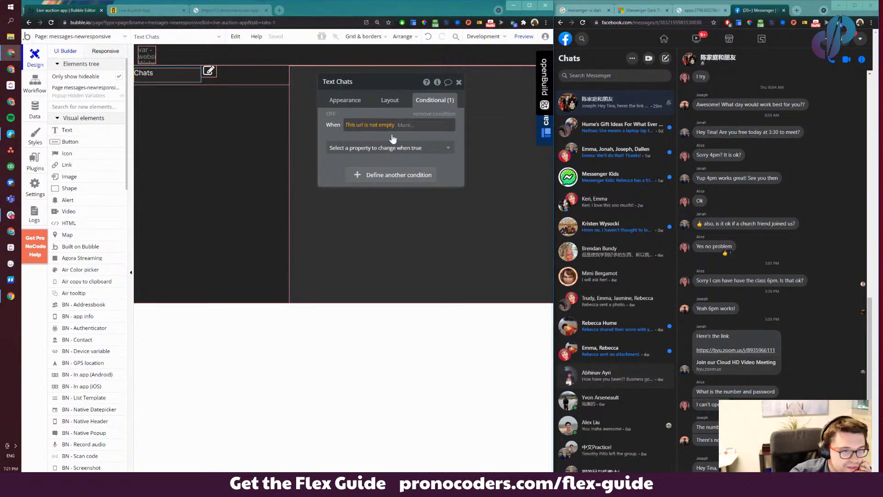
# Have the Chats text's condition turn on the property "Center the text vertically"
pyautogui.click(382, 157)
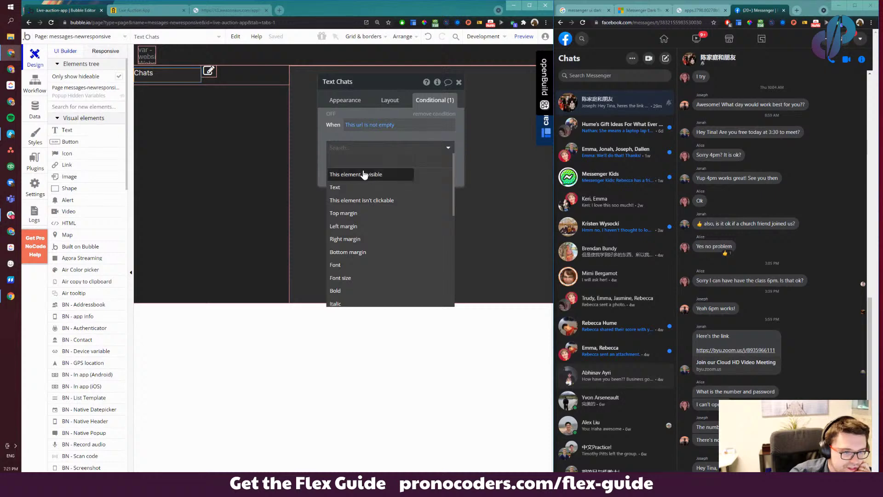
pyautogui.scroll(-2, 353, 247)
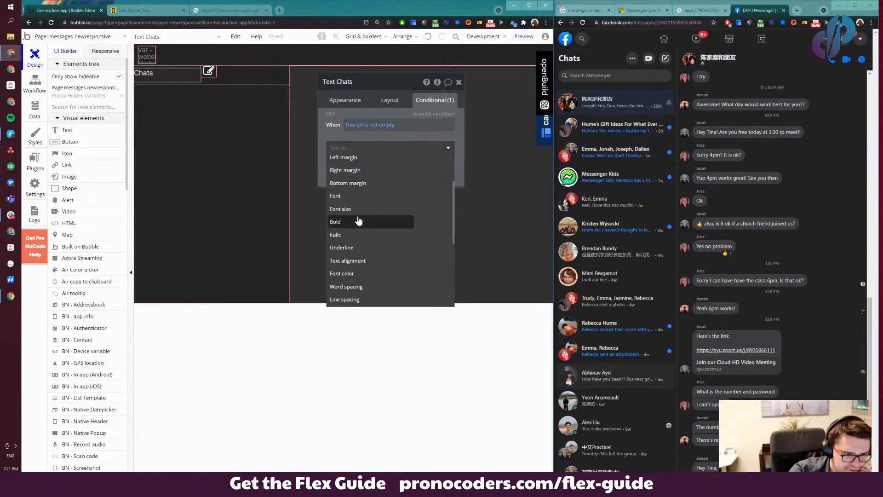
pyautogui.scroll(-3, 360, 232)
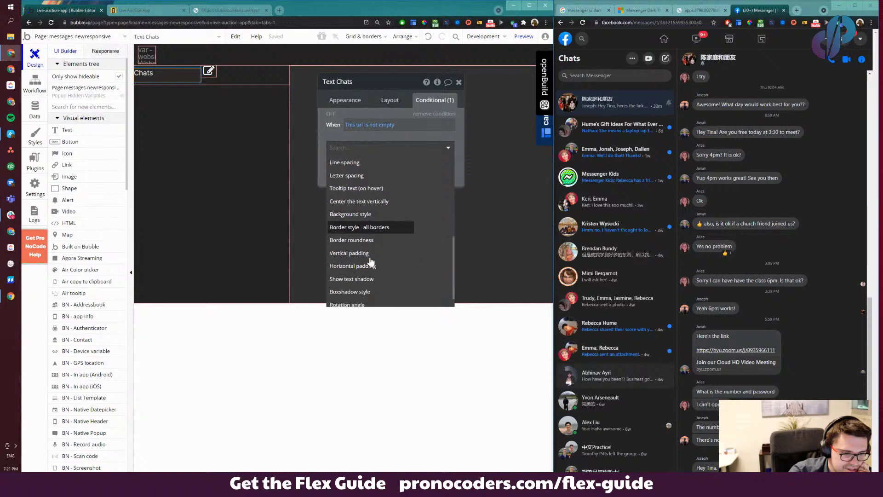
pyautogui.click(381, 201)
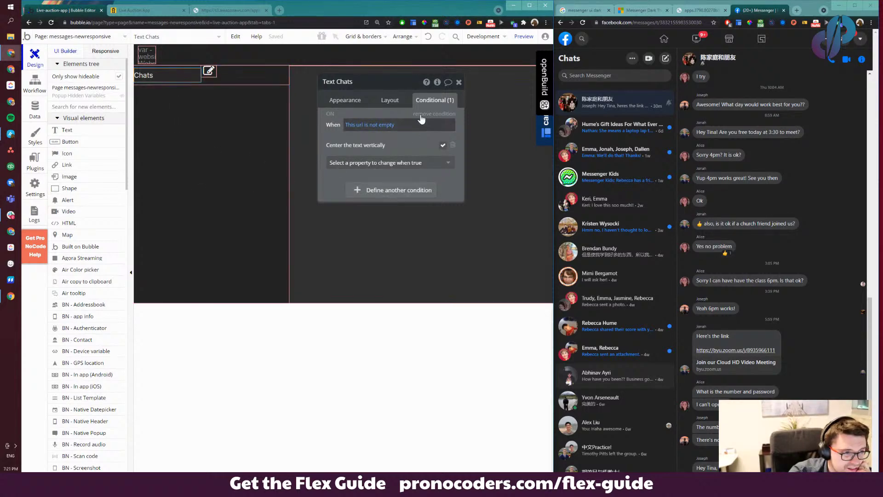
# Set the header row group's container alignment to space between, pushing the Chats text and edit icon to opposite edges
pyautogui.click(350, 100)
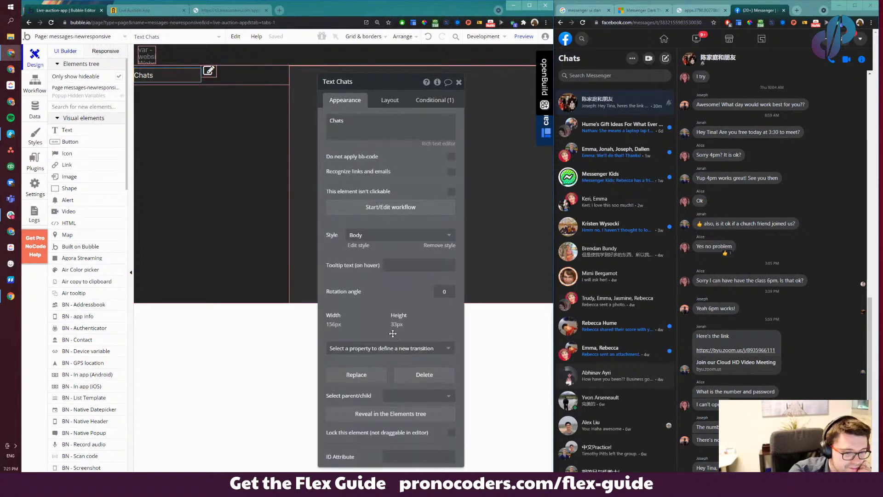
pyautogui.click(387, 100)
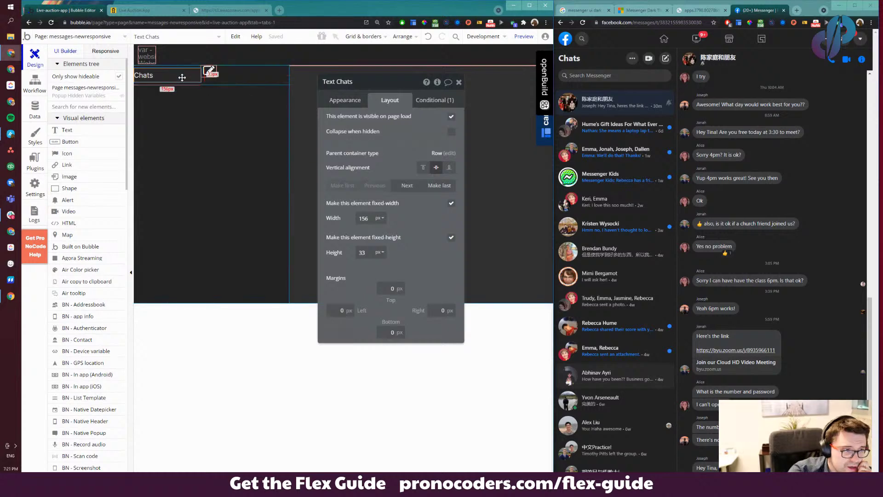
pyautogui.click(208, 71)
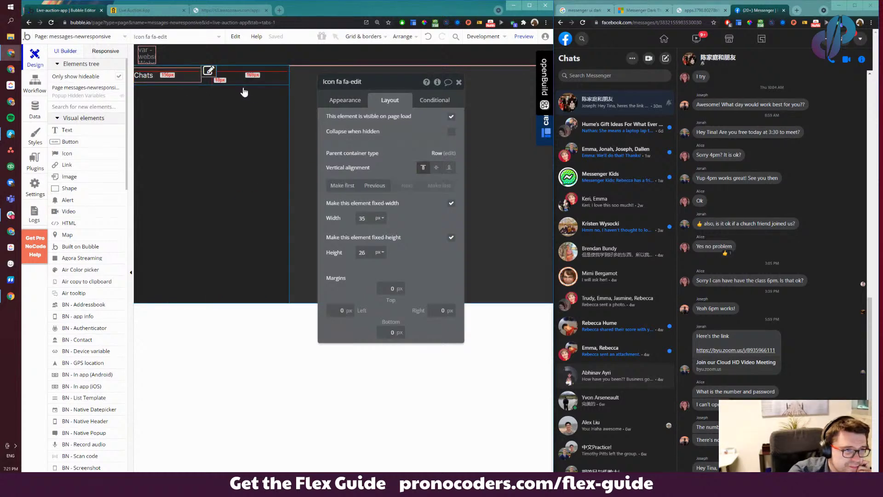
pyautogui.click(345, 101)
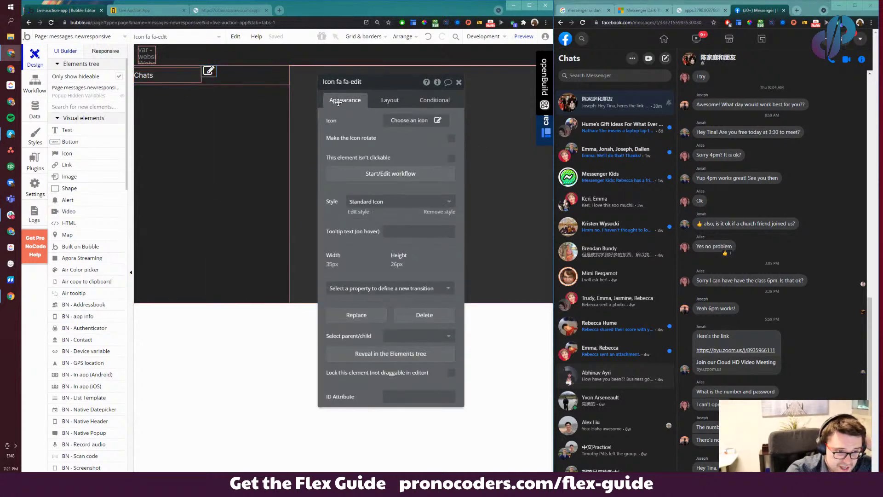
pyautogui.click(266, 73)
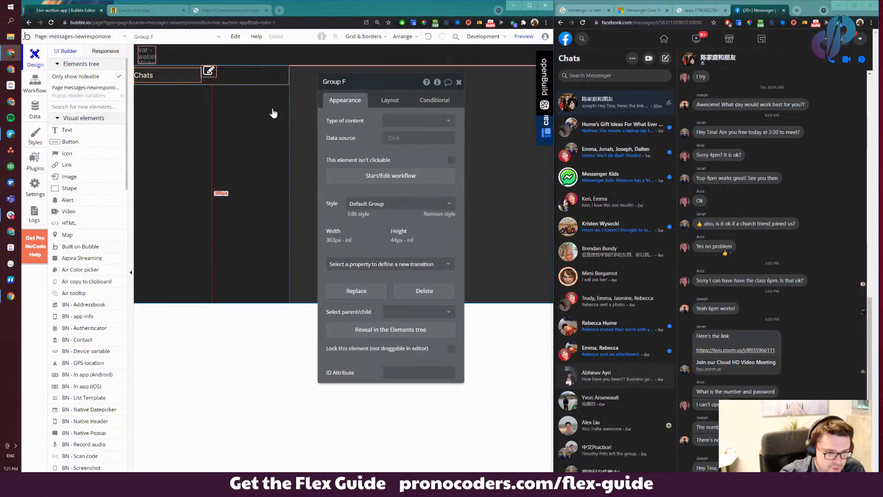
pyautogui.click(391, 100)
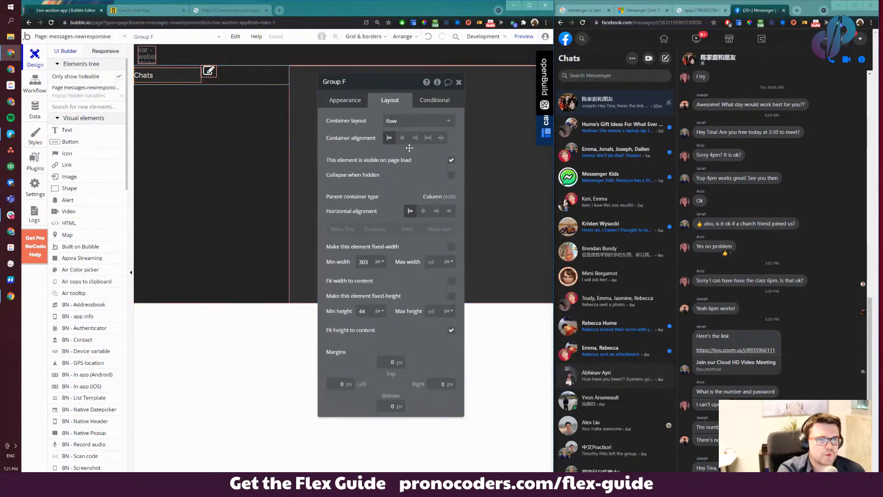
pyautogui.click(441, 139)
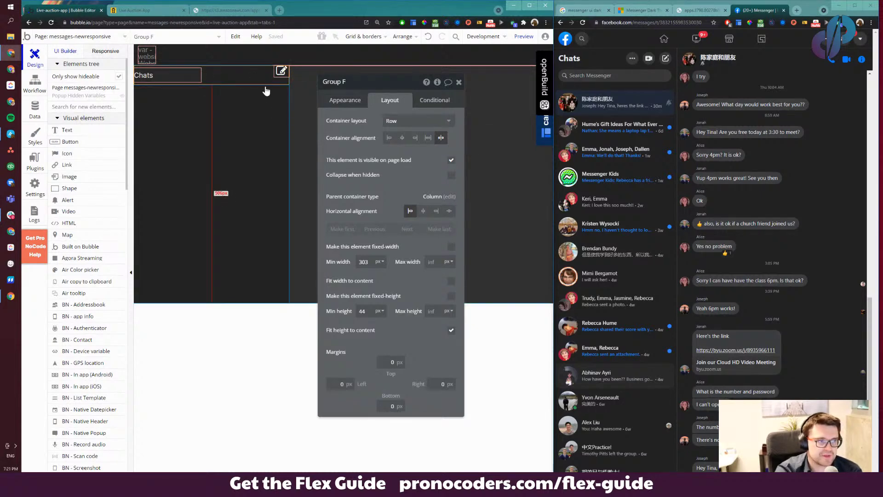
# Center the edit icon vertically in its row and give it a right margin of 10 px
pyautogui.click(281, 70)
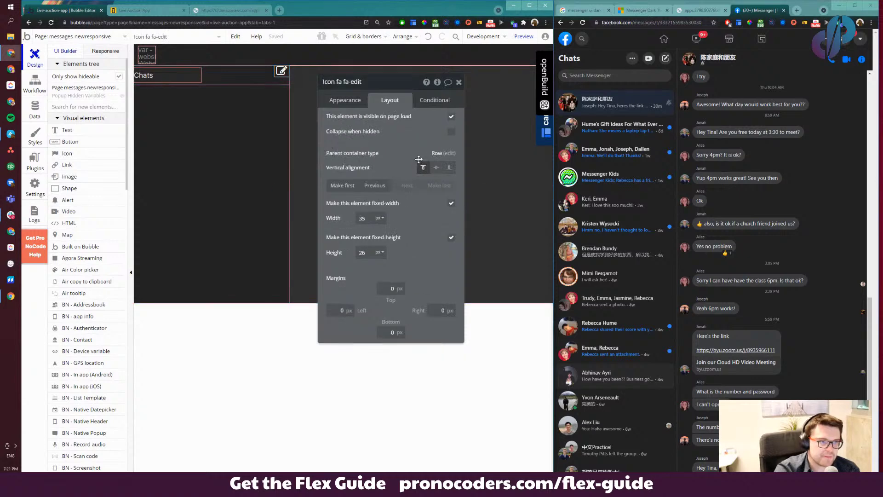
pyautogui.click(436, 168)
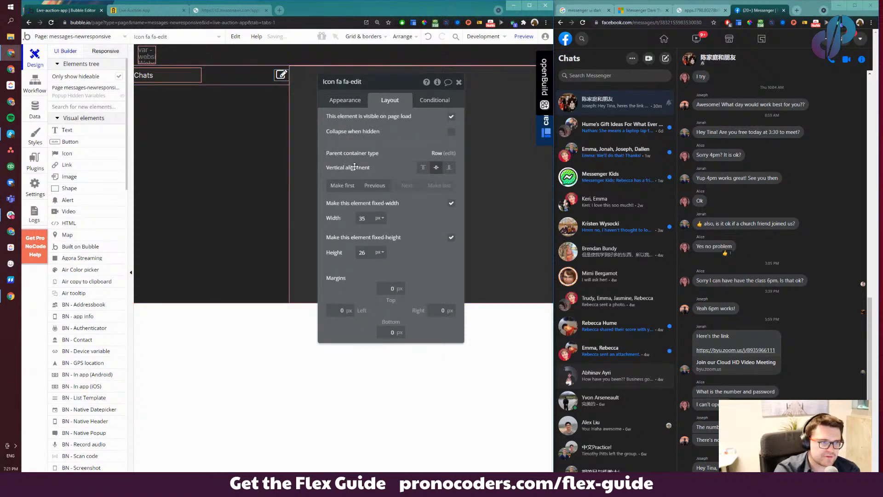
pyautogui.click(446, 312)
pyautogui.write('10')
pyautogui.press('Return')
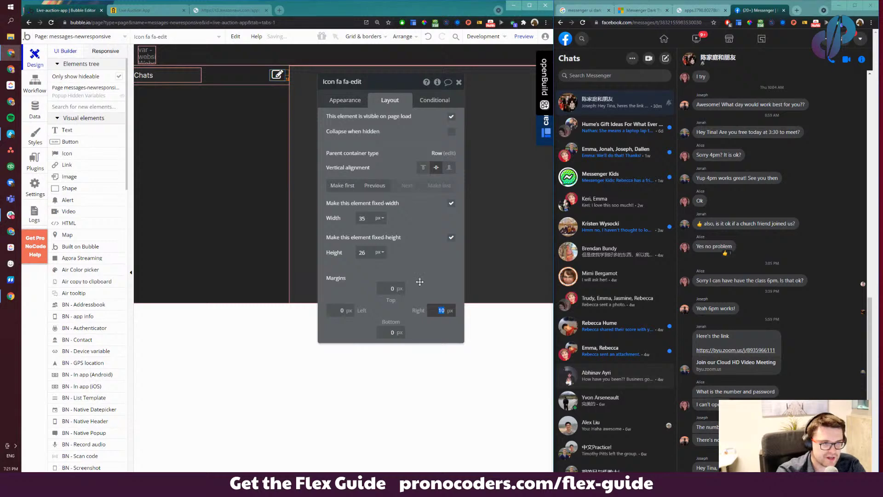
# Give the Chats text element a left margin of 10 px
pyautogui.click(179, 75)
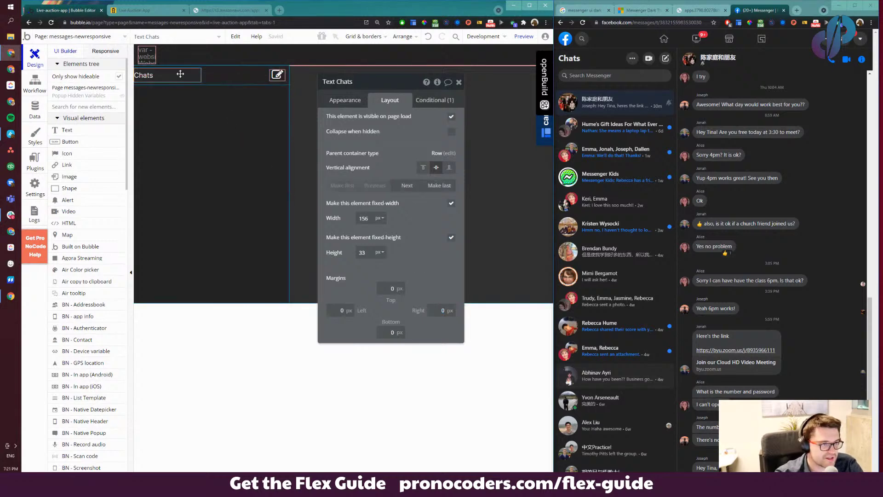
pyautogui.click(341, 312)
pyautogui.write('10')
pyautogui.press('Return')
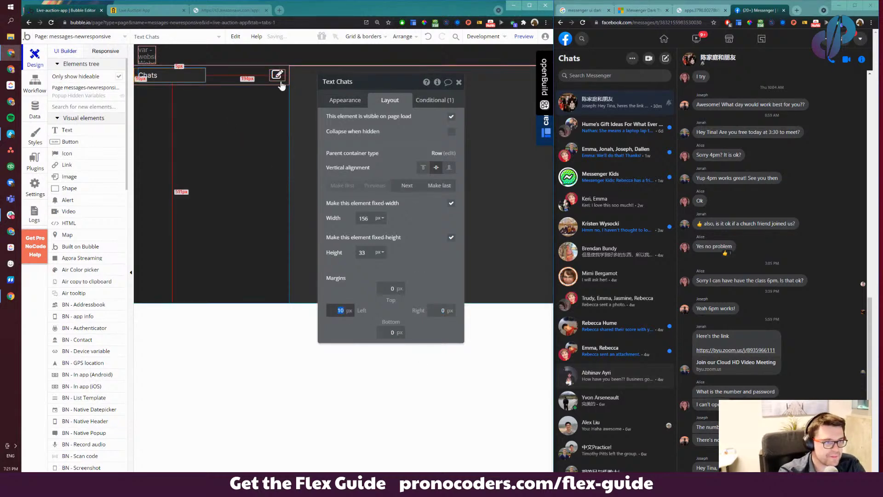
pyautogui.click(224, 94)
pyautogui.click(224, 75)
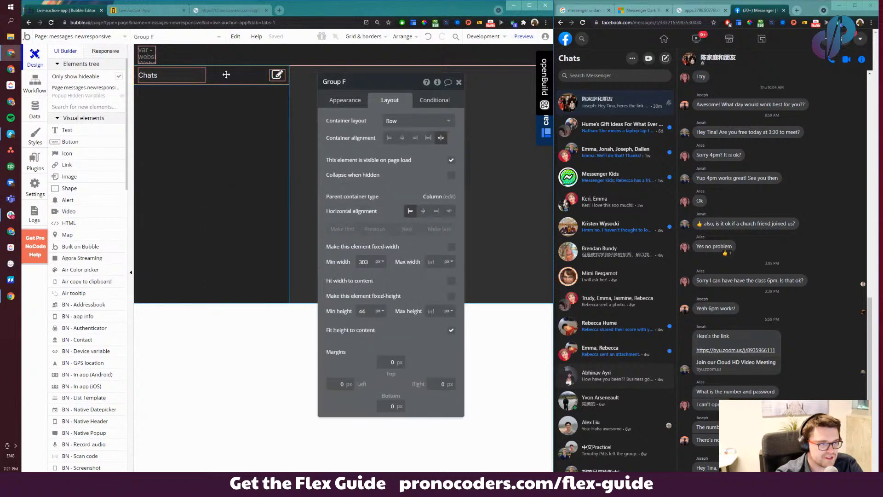
pyautogui.click(197, 74)
pyautogui.click(246, 75)
pyautogui.click(277, 75)
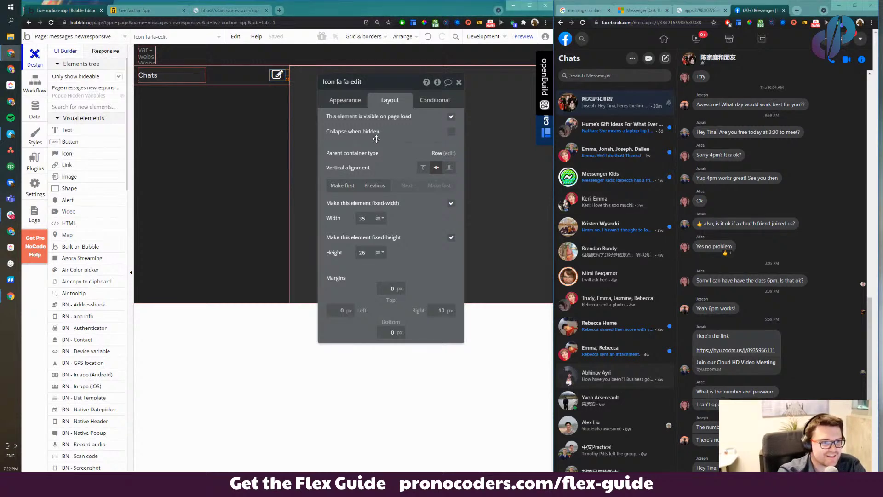
pyautogui.moveTo(375, 138); pyautogui.dragTo(403, 147)
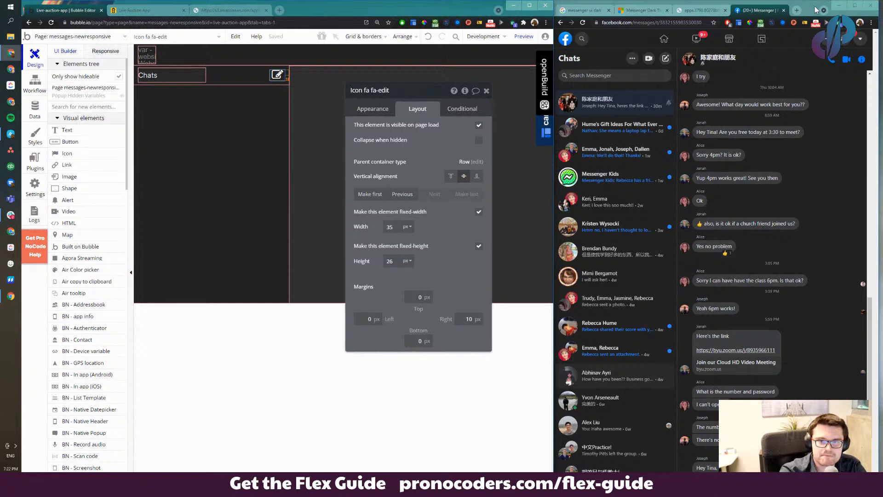
pyautogui.moveTo(814, 11); pyautogui.dragTo(882, 69)
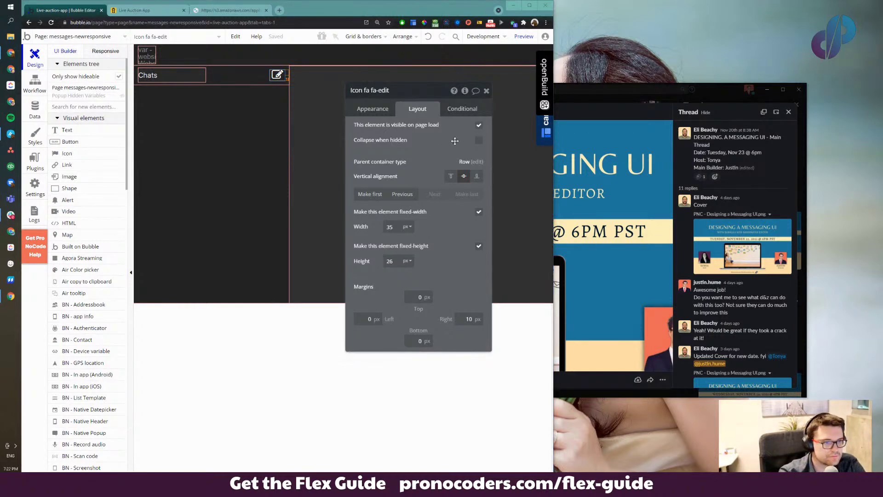
pyautogui.moveTo(422, 143); pyautogui.dragTo(438, 128)
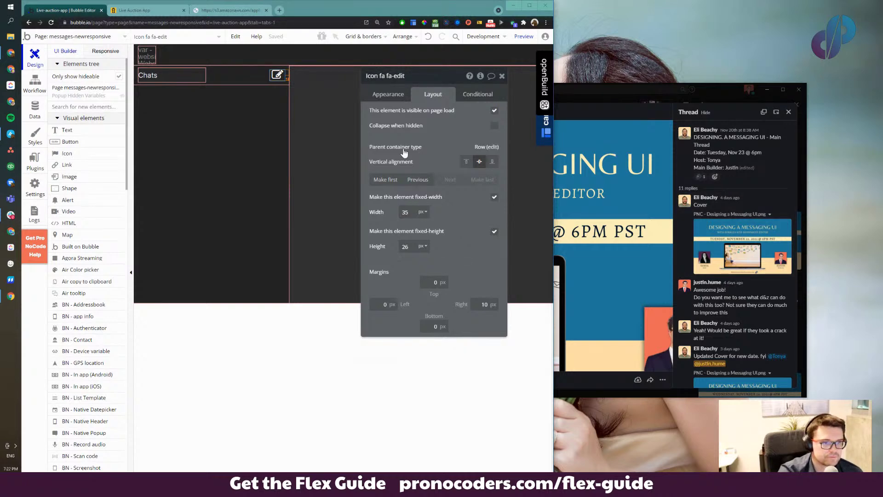
pyautogui.moveTo(415, 219); pyautogui.dragTo(388, 283)
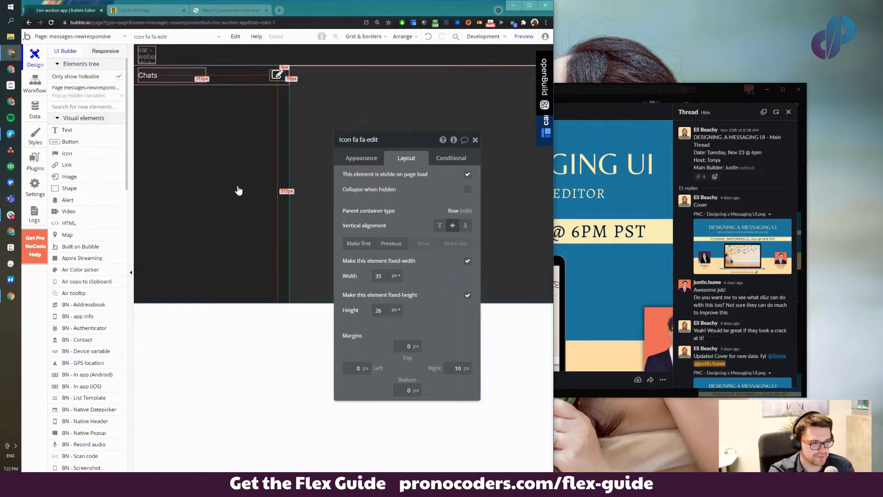
pyautogui.click(147, 75)
pyautogui.click(277, 75)
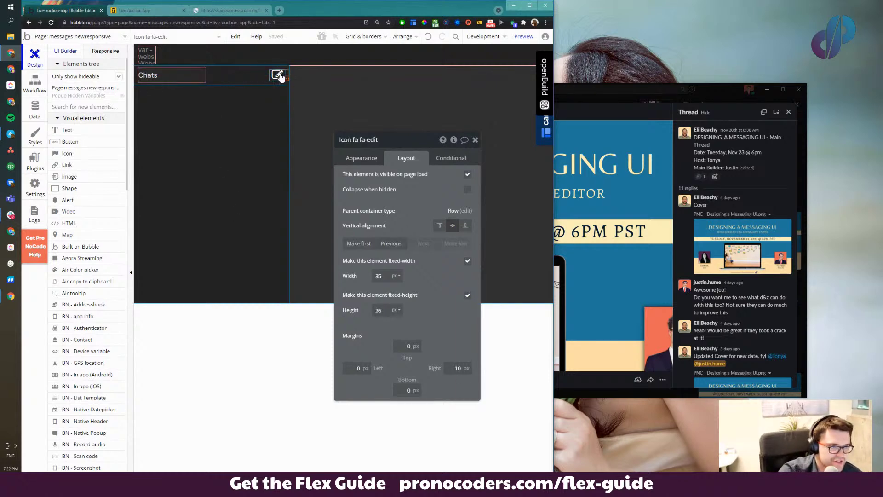
pyautogui.click(152, 79)
pyautogui.click(214, 139)
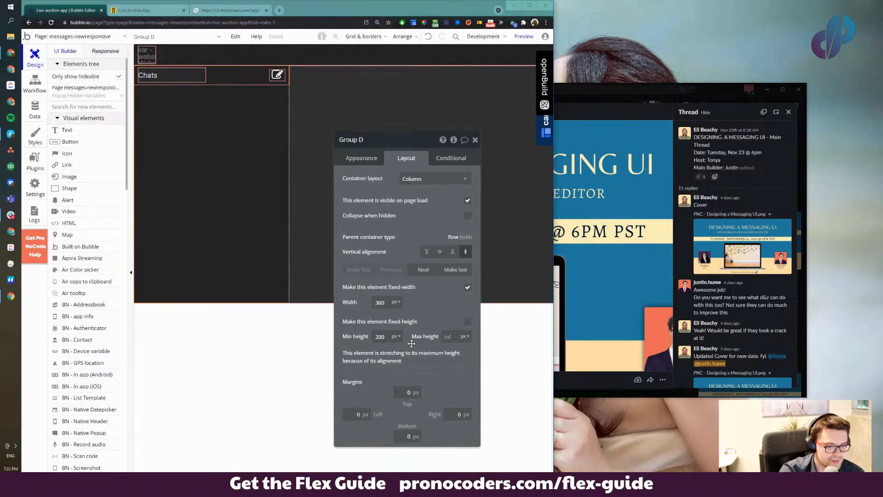
# Examine the appearance, conditional and transition settings of the edit icon's Standard Icon style, and return to the page design
pyautogui.click(277, 75)
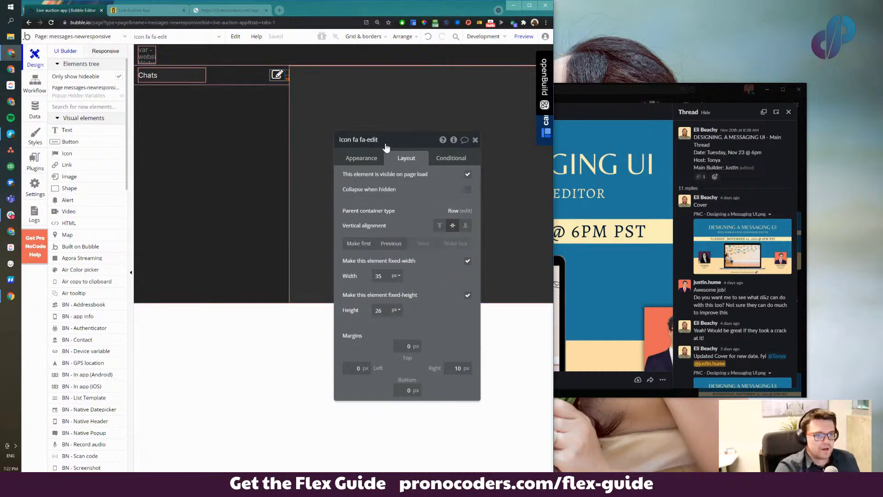
pyautogui.click(360, 159)
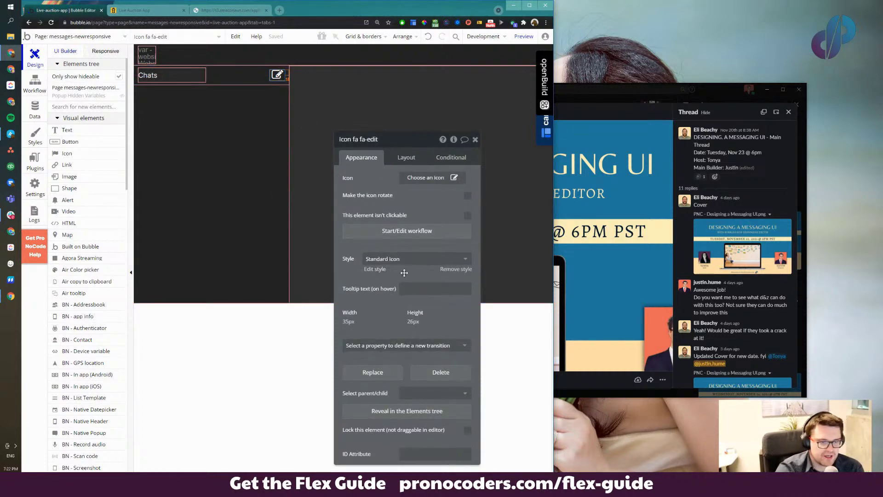
pyautogui.click(373, 268)
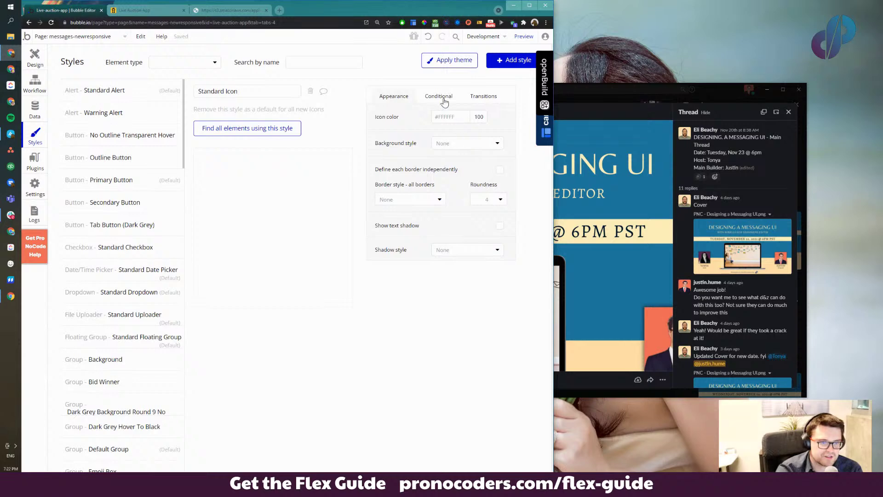
pyautogui.click(440, 97)
pyautogui.click(482, 98)
pyautogui.click(387, 96)
pyautogui.click(435, 97)
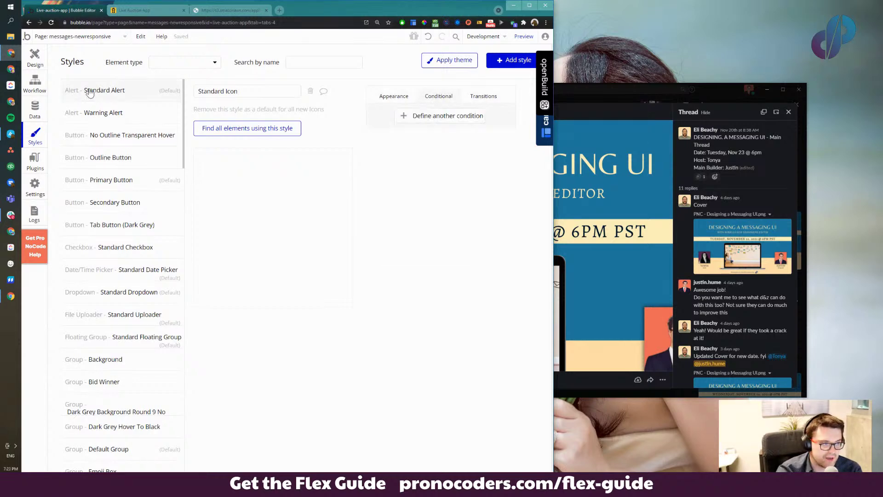
pyautogui.click(42, 58)
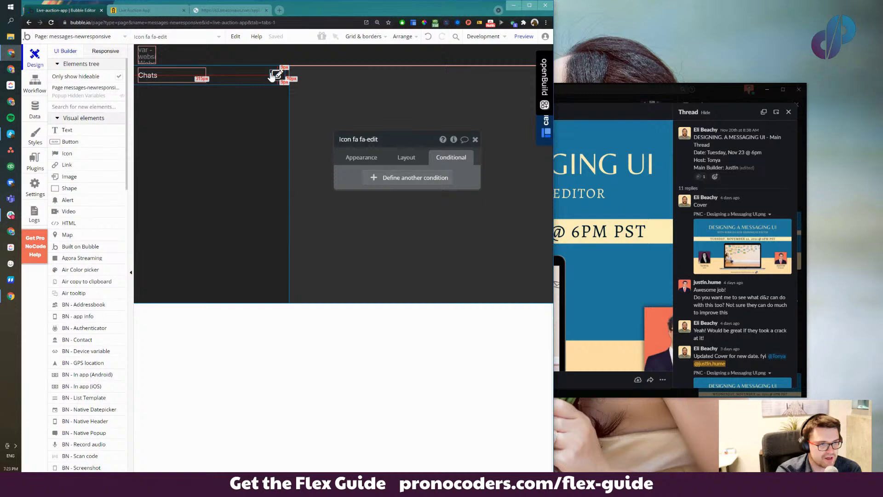
# Add a condition to the edit icon that sets its right margin to 20 when This Icon isn't clickable
pyautogui.click(415, 178)
pyautogui.click(385, 183)
pyautogui.click(385, 191)
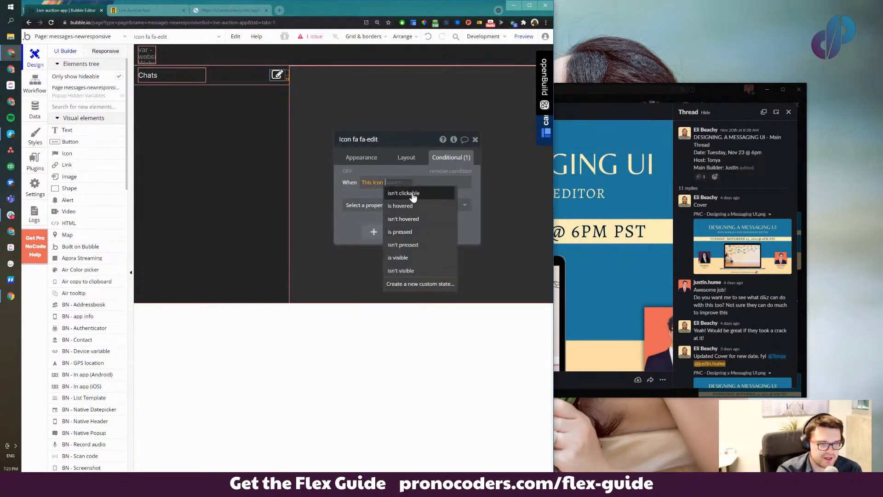
pyautogui.click(411, 198)
pyautogui.click(403, 208)
pyautogui.scroll(-1, 385, 276)
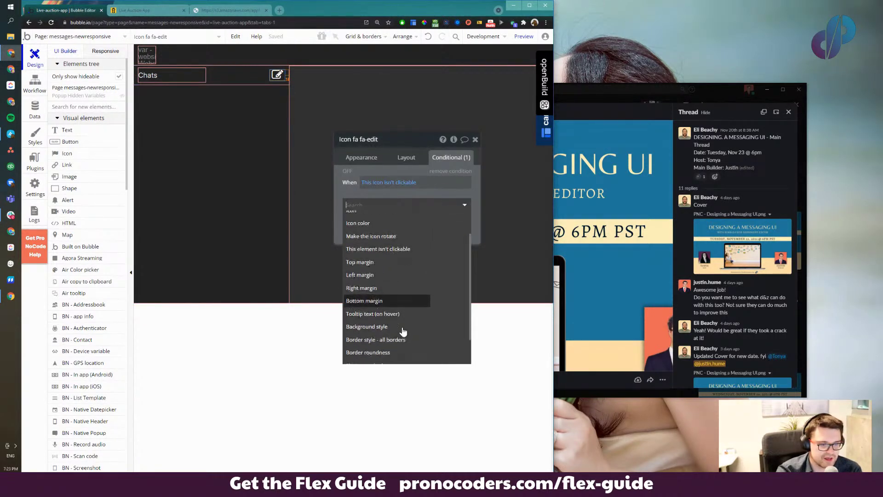
pyautogui.click(370, 293)
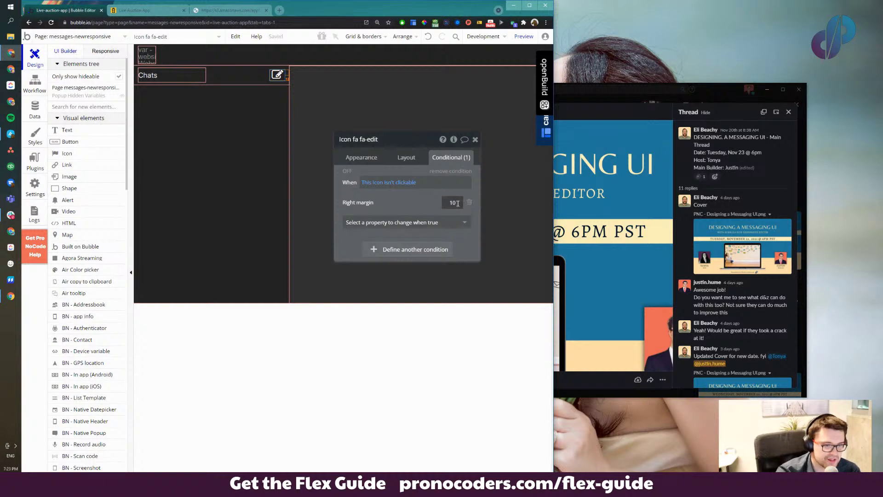
pyautogui.write('20')
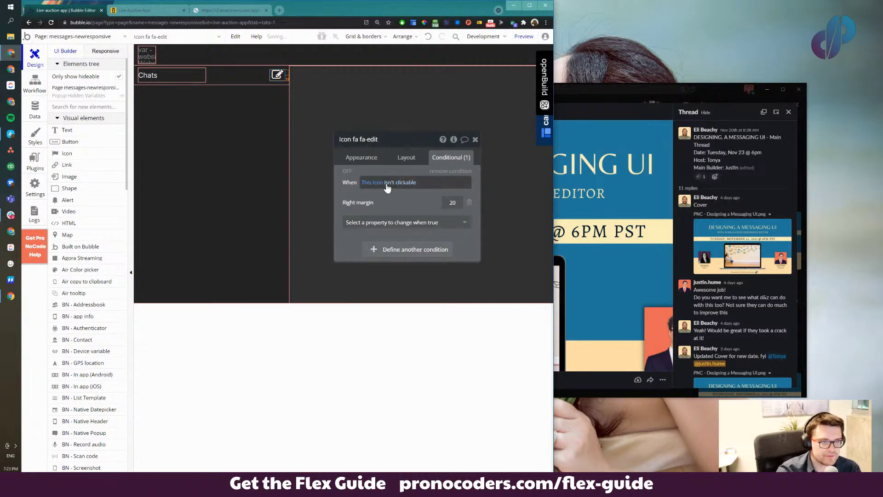
pyautogui.click(347, 172)
pyautogui.click(347, 172)
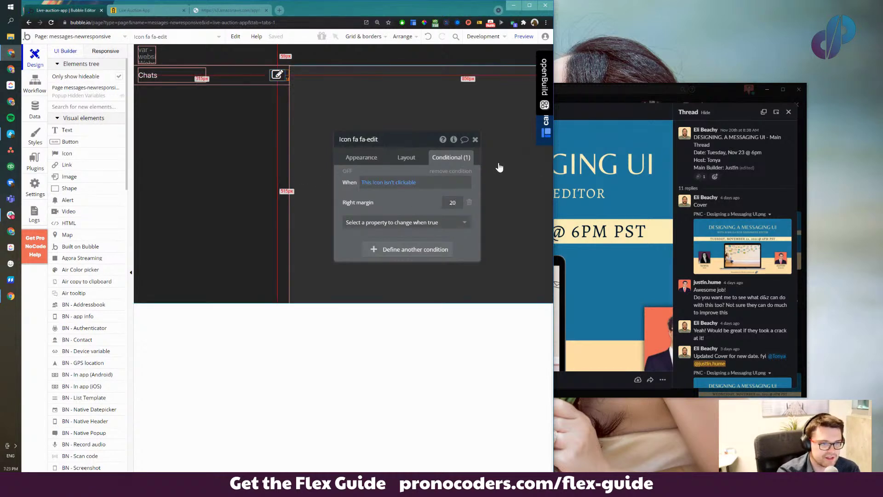
# Detach the Standard Icon style from the edit icon
pyautogui.click(409, 165)
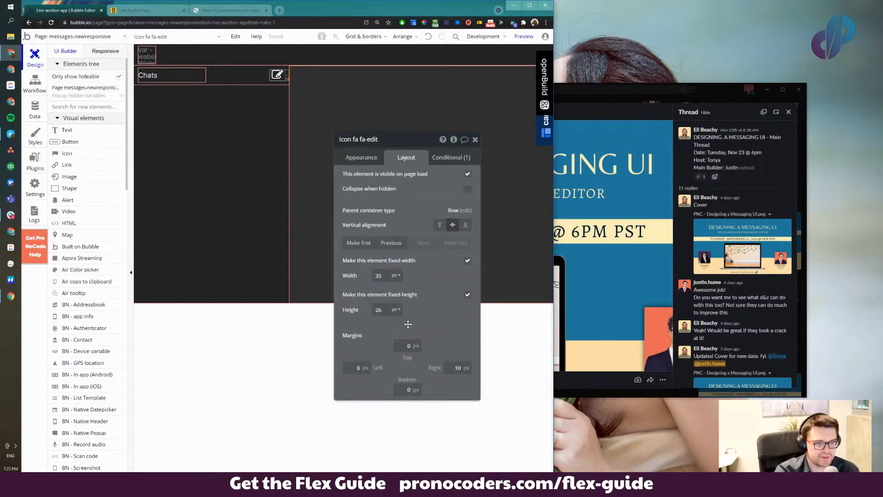
pyautogui.click(365, 158)
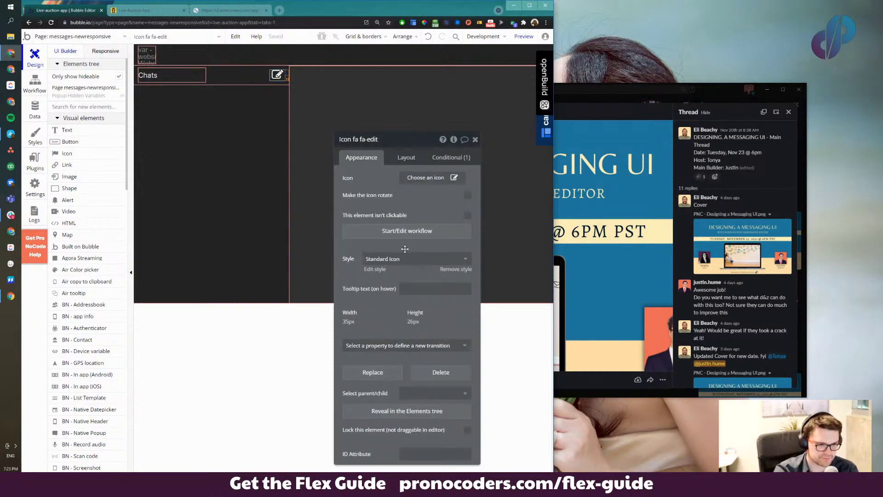
pyautogui.click(456, 272)
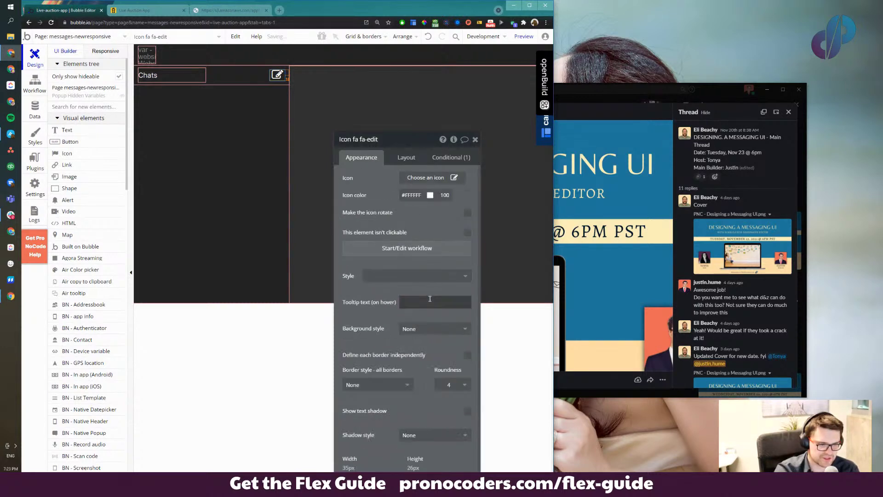
pyautogui.moveTo(392, 206); pyautogui.dragTo(371, 185)
pyautogui.moveTo(358, 140); pyautogui.dragTo(357, 138)
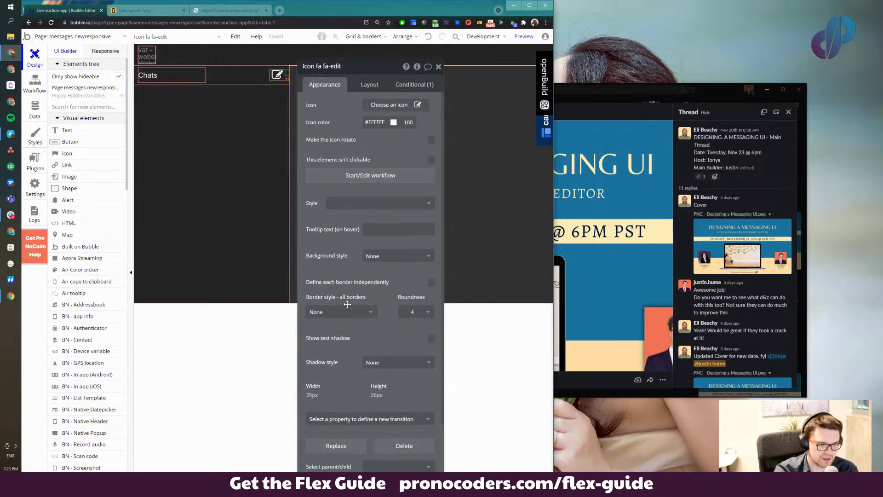
pyautogui.scroll(-2, 356, 362)
pyautogui.scroll(2, 354, 368)
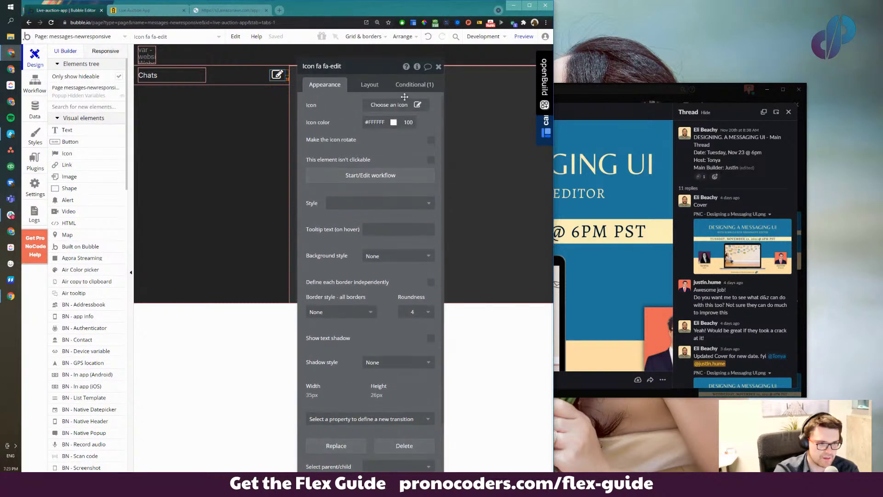
# Look through the properties available for a new transition on the edit icon and compare them with its conditional right margin
pyautogui.click(396, 91)
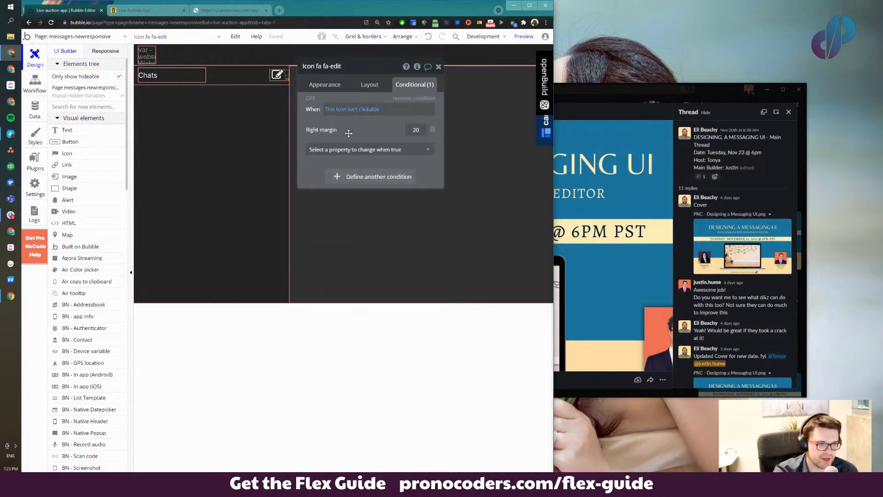
pyautogui.click(328, 86)
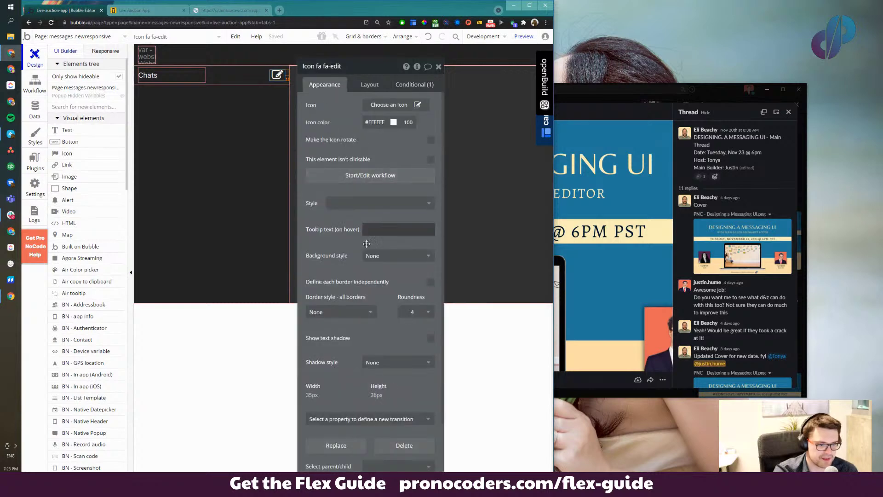
pyautogui.scroll(-1, 349, 322)
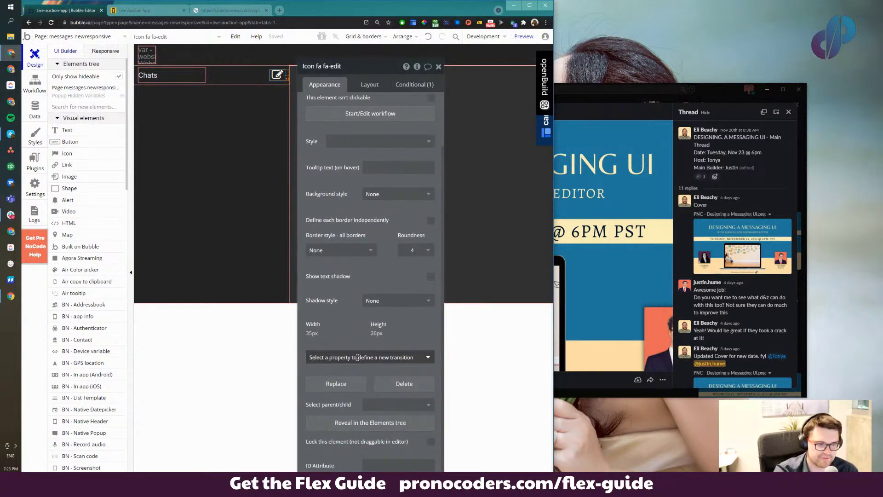
pyautogui.click(358, 357)
pyautogui.click(346, 338)
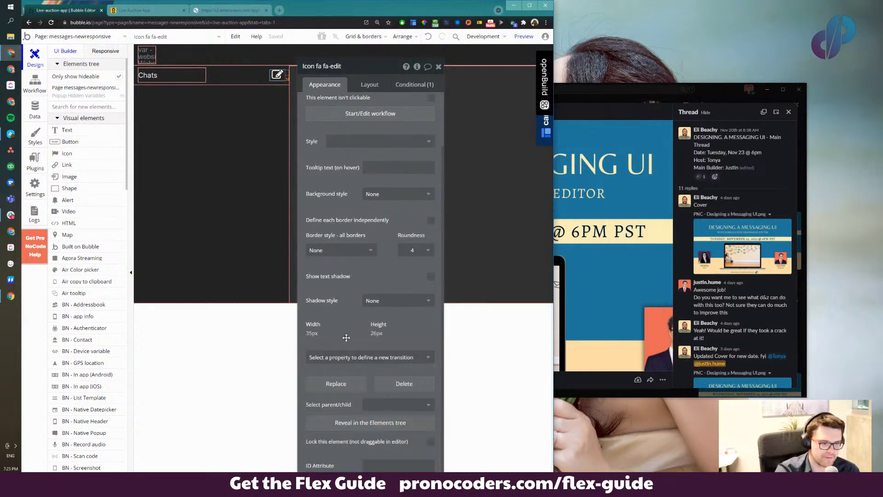
pyautogui.click(368, 359)
pyautogui.scroll(-5, 361, 414)
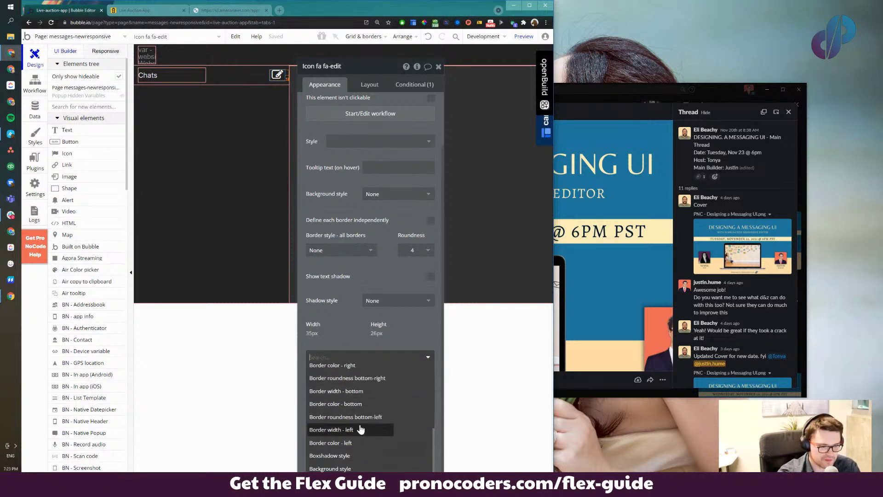
pyautogui.scroll(3, 355, 435)
pyautogui.scroll(-3, 355, 435)
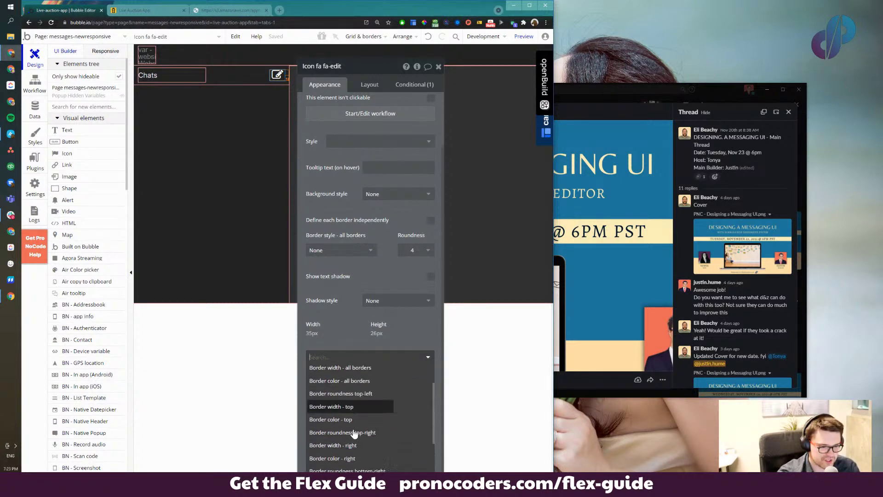
pyautogui.scroll(1, 355, 430)
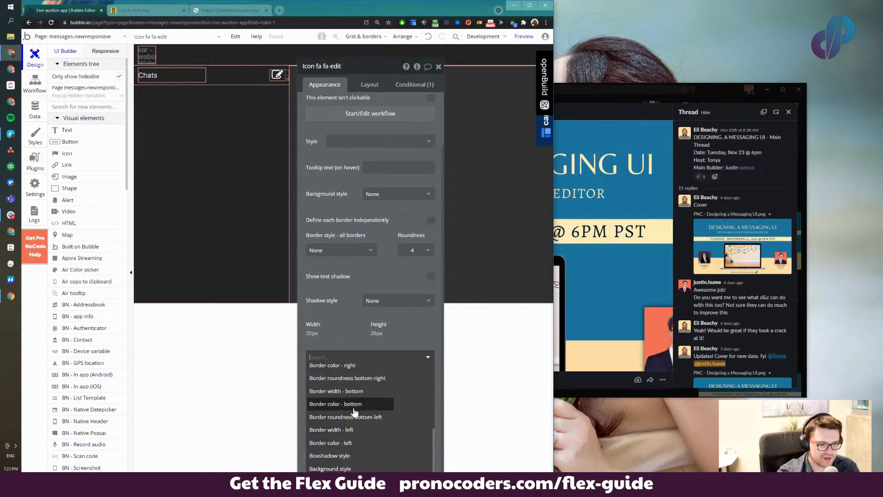
pyautogui.scroll(4, 354, 412)
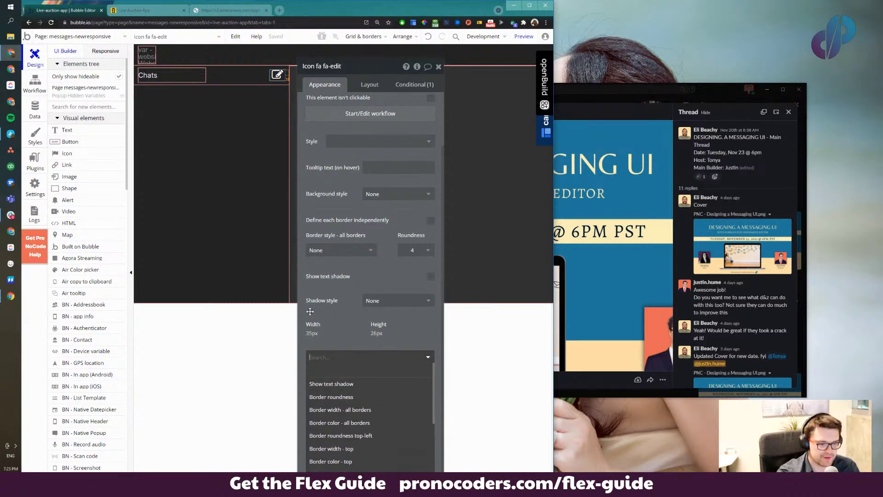
pyautogui.click(369, 84)
pyautogui.click(395, 84)
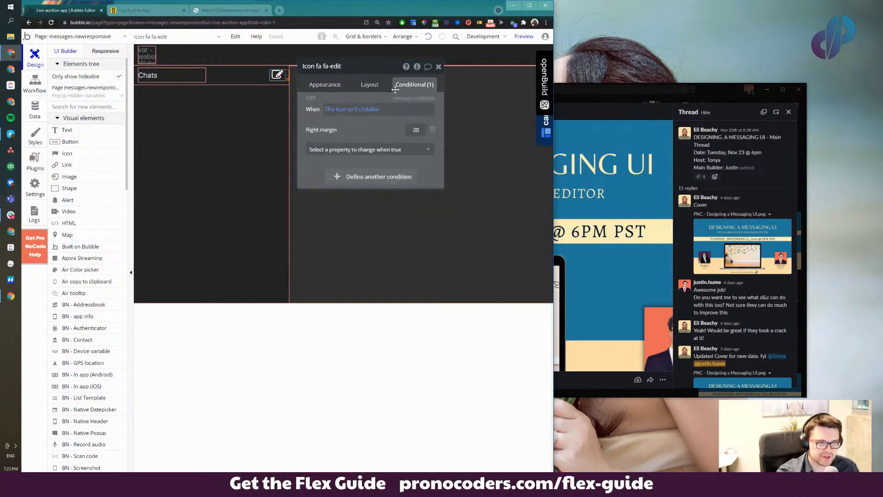
pyautogui.click(331, 87)
pyautogui.click(416, 86)
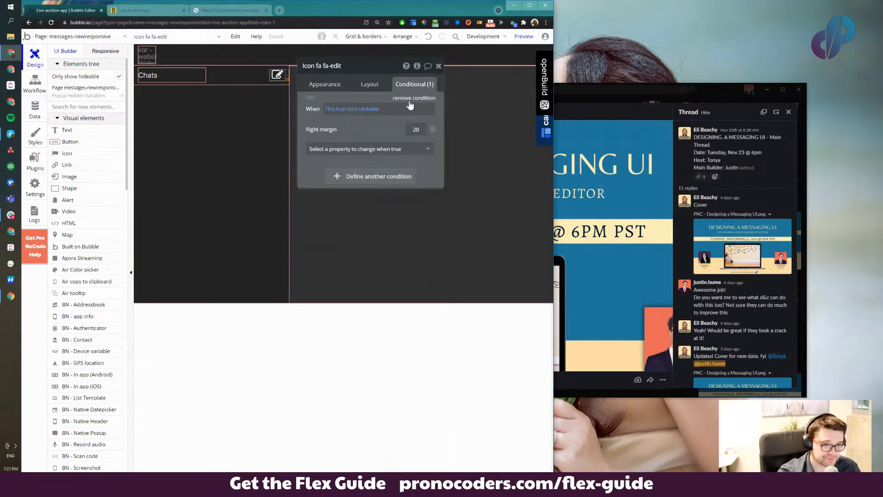
pyautogui.moveTo(344, 125); pyautogui.dragTo(357, 369)
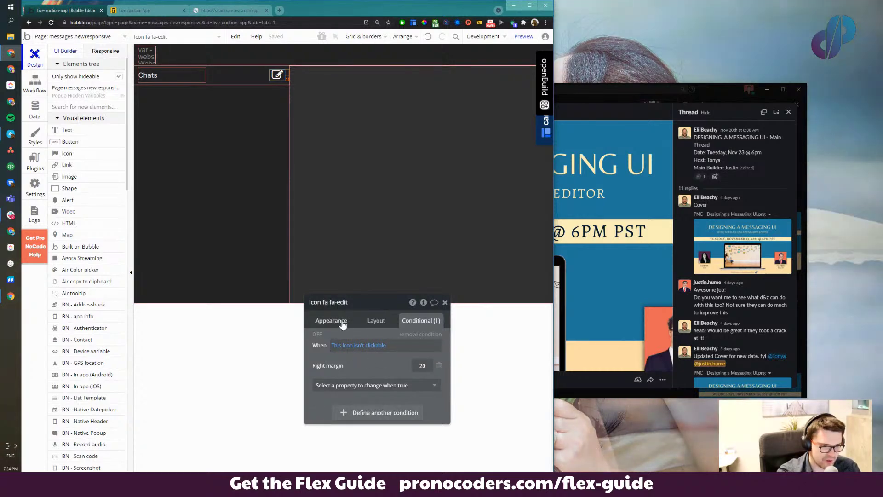
# Maximise the browser window and search the web for "bubble.io ideaboard" in a new tab
pyautogui.click(530, 5)
pyautogui.click(352, 14)
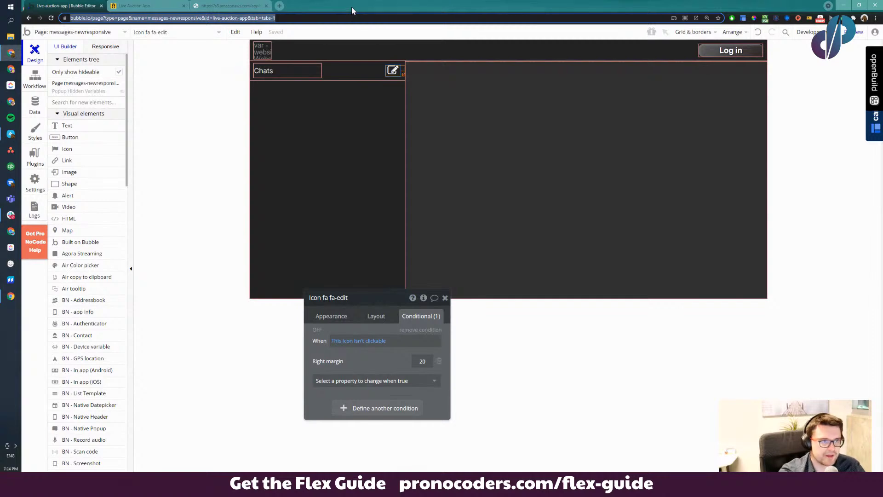
pyautogui.hotkey('ctrl', 't')
pyautogui.write('bubble')
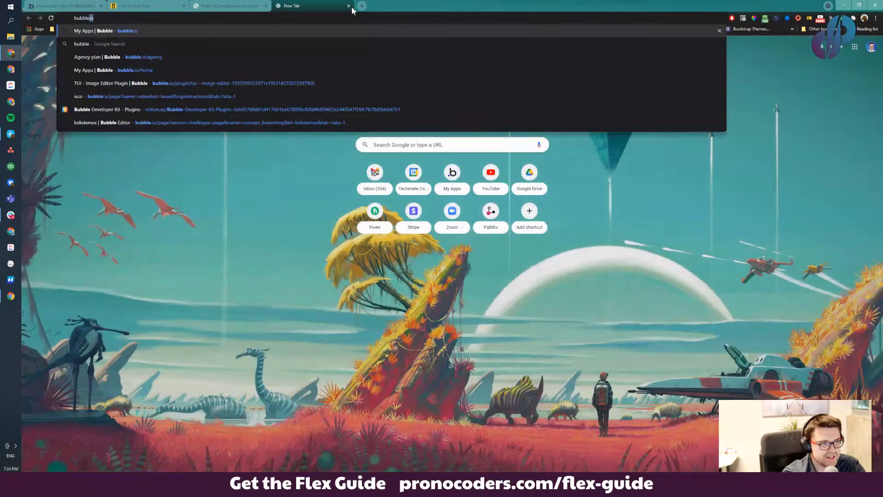
pyautogui.write('.io idea')
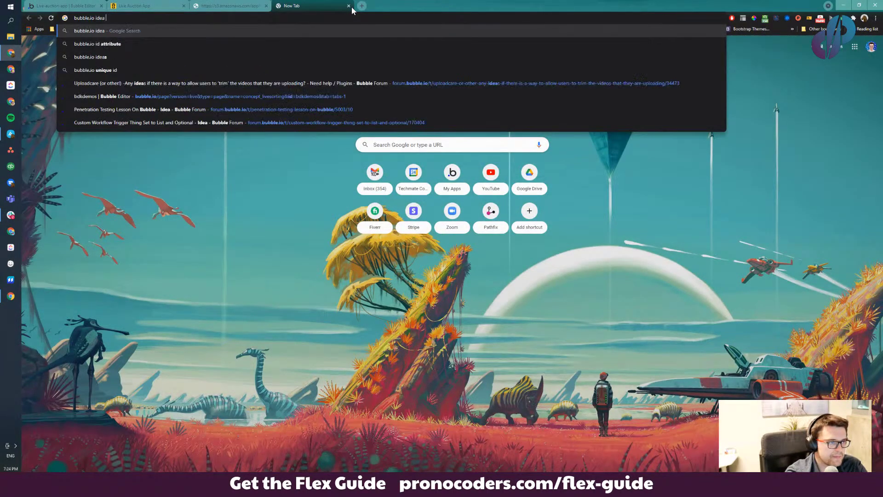
pyautogui.write('board')
pyautogui.press('Return')
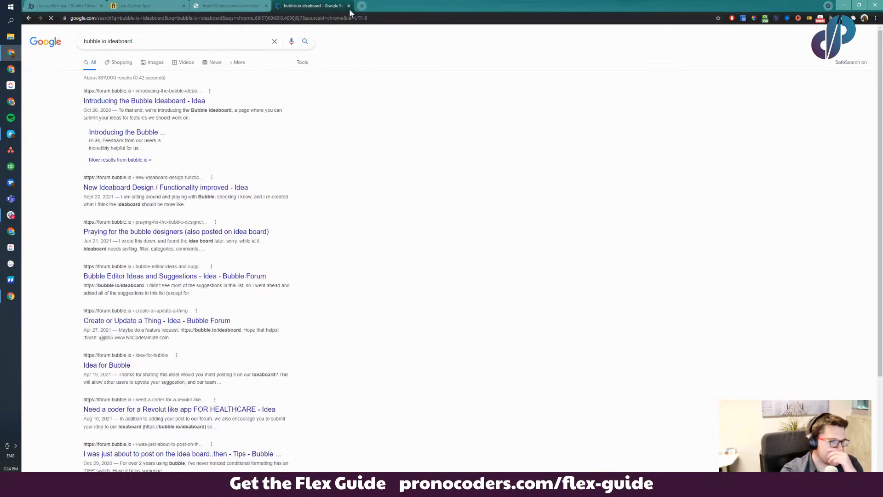
# Open the Bubble Ideaboard from its forum announcement, close the announcement, and browse the list of all ideas
pyautogui.click(133, 102)
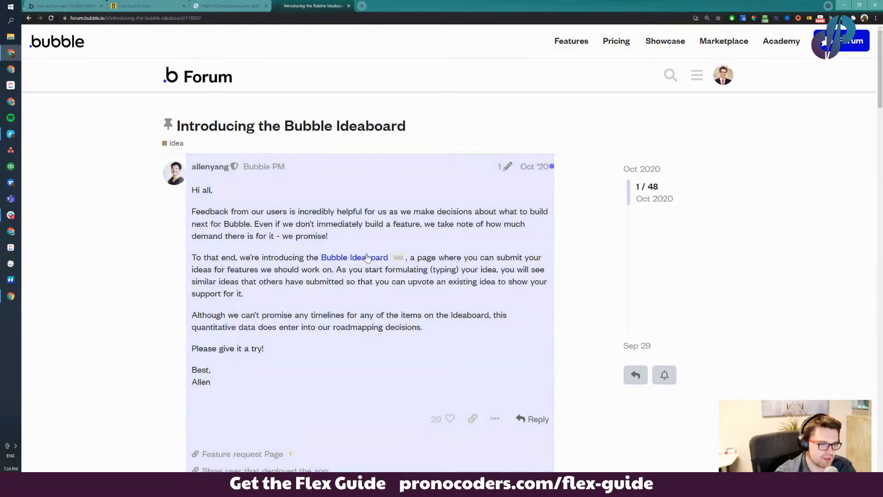
pyautogui.click(367, 258)
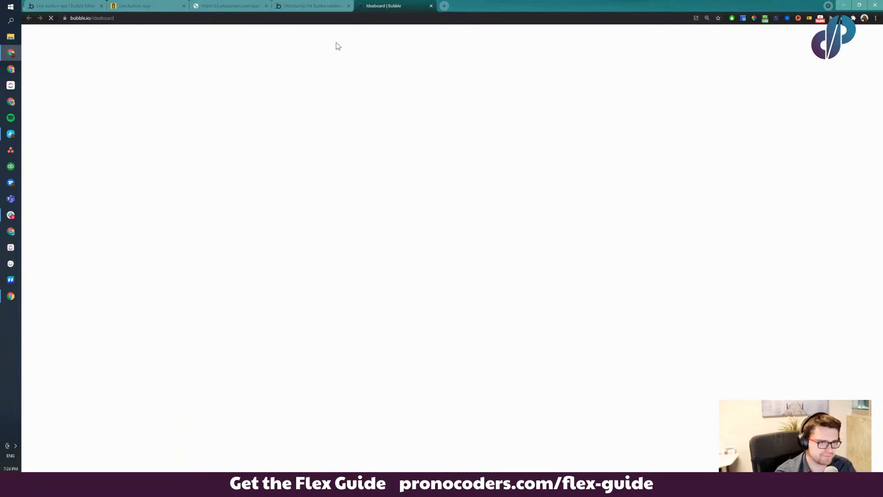
pyautogui.middleClick(315, 4)
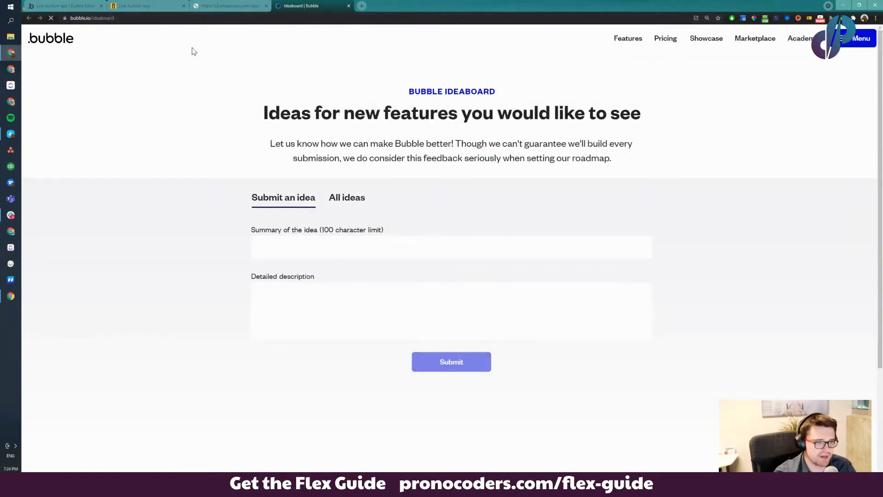
pyautogui.click(340, 203)
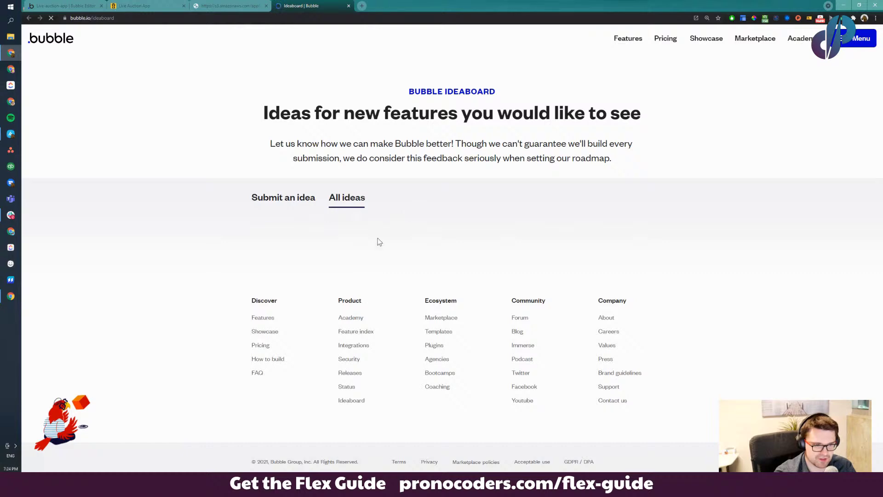
pyautogui.scroll(-1, 357, 246)
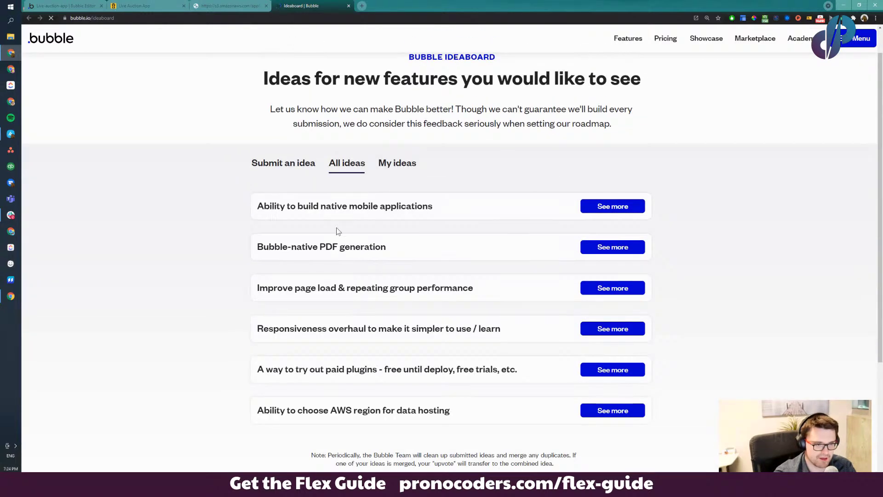
pyautogui.scroll(-5, 338, 231)
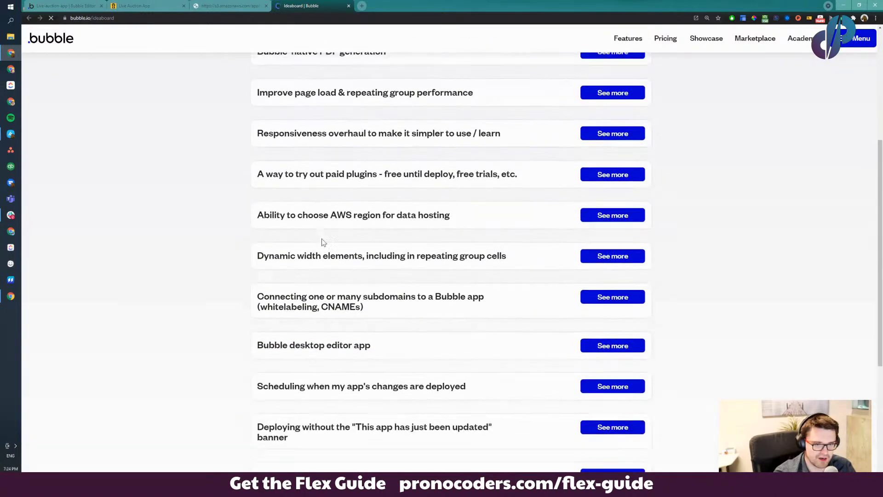
pyautogui.scroll(2, 324, 242)
# Withdraw and restore the upvote on the "Ability to build native mobile applications" idea, and collapse its details
pyautogui.click(608, 68)
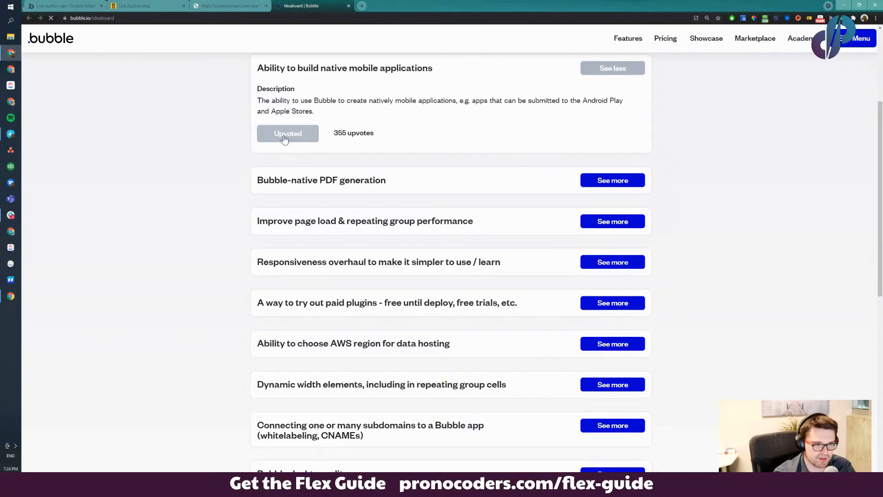
pyautogui.click(284, 139)
pyautogui.click(288, 141)
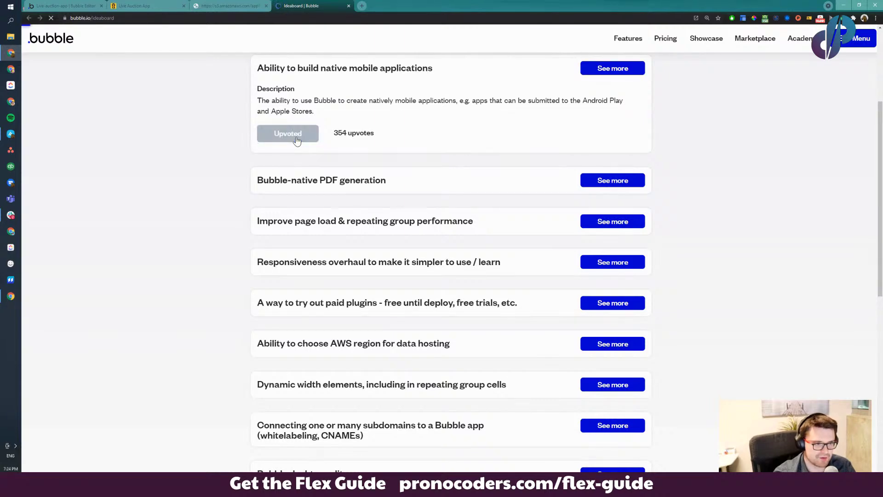
pyautogui.scroll(3, 500, 137)
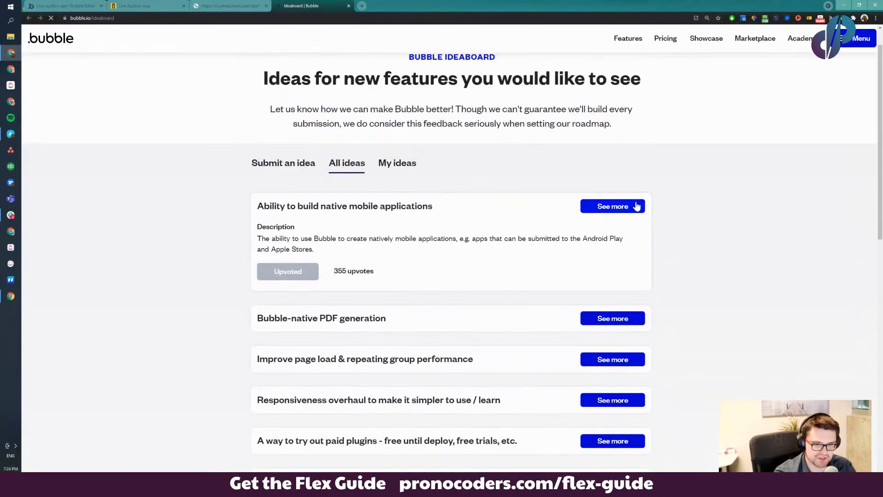
pyautogui.click(636, 205)
pyautogui.click(621, 208)
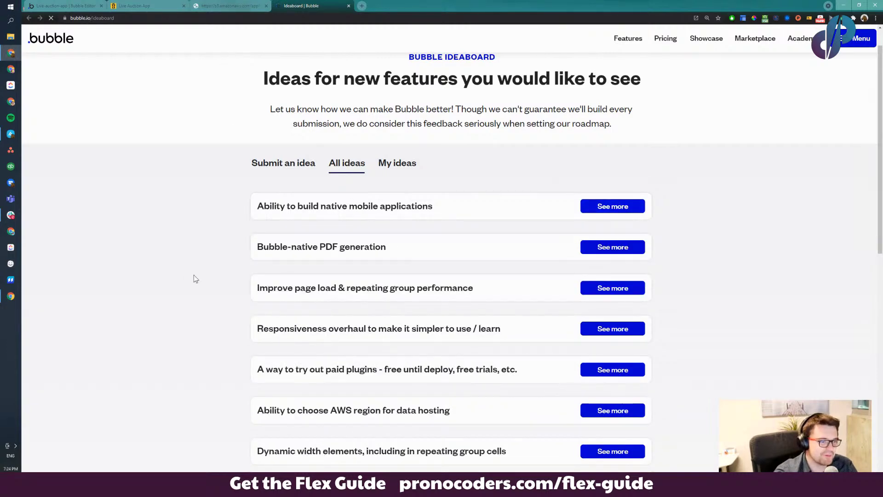
pyautogui.scroll(-2, 194, 278)
pyautogui.middleClick(288, 3)
pyautogui.click(65, 5)
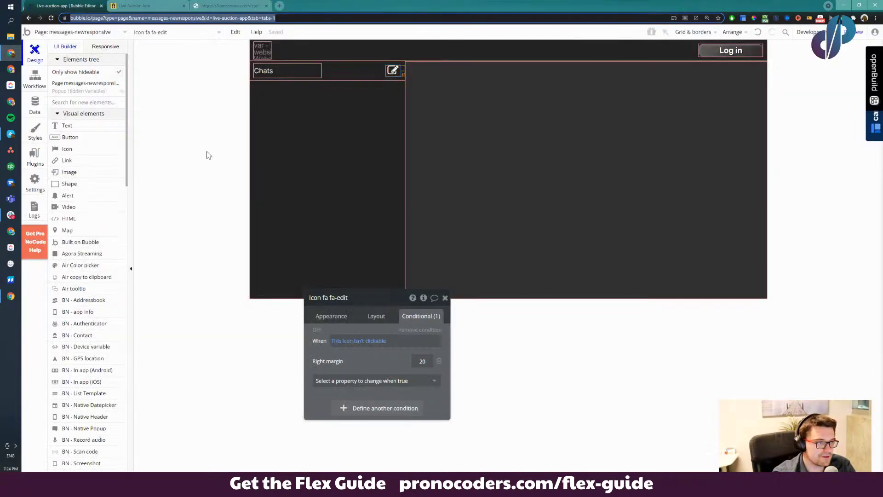
pyautogui.click(222, 4)
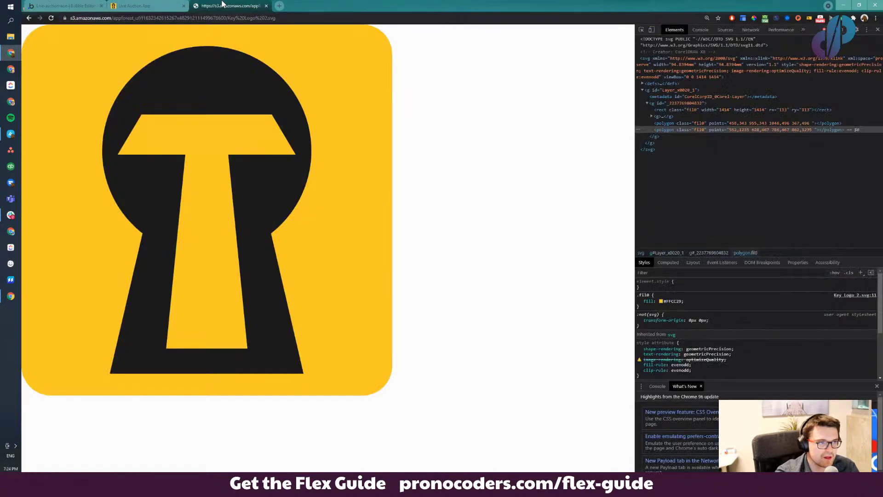
pyautogui.hotkey('ctrl', 'shift', 't')
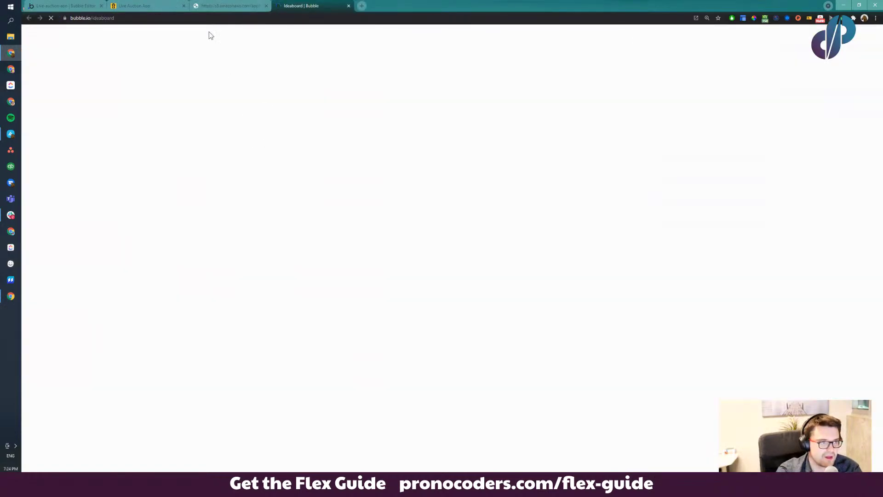
# Look through all submitted ideas on the Ideaboard and read the description of "Bubble desktop editor app"
pyautogui.click(356, 201)
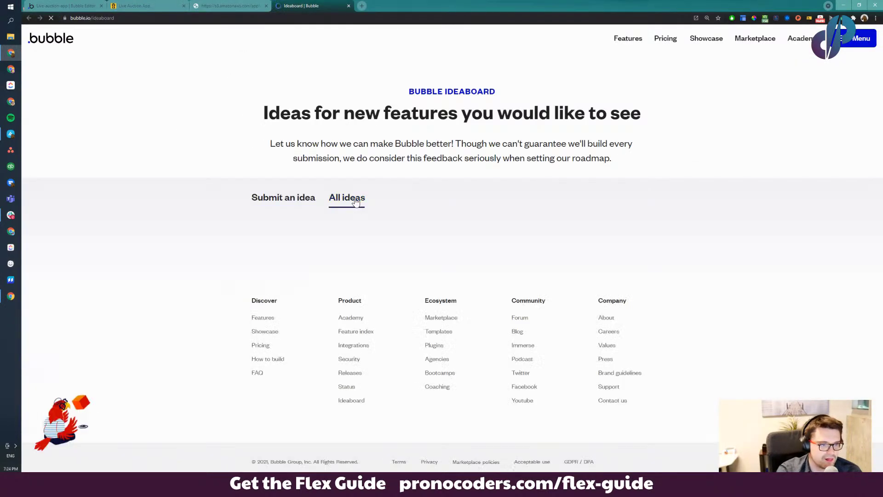
pyautogui.scroll(-2, 382, 272)
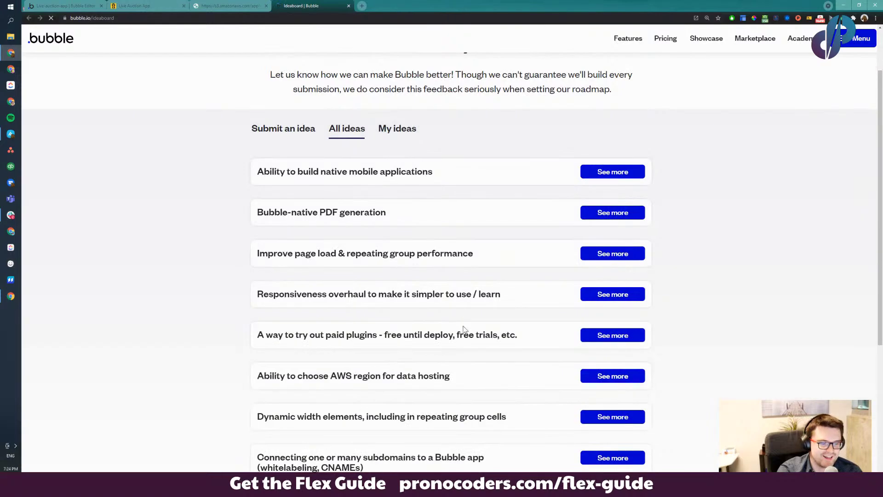
pyautogui.scroll(-3, 460, 332)
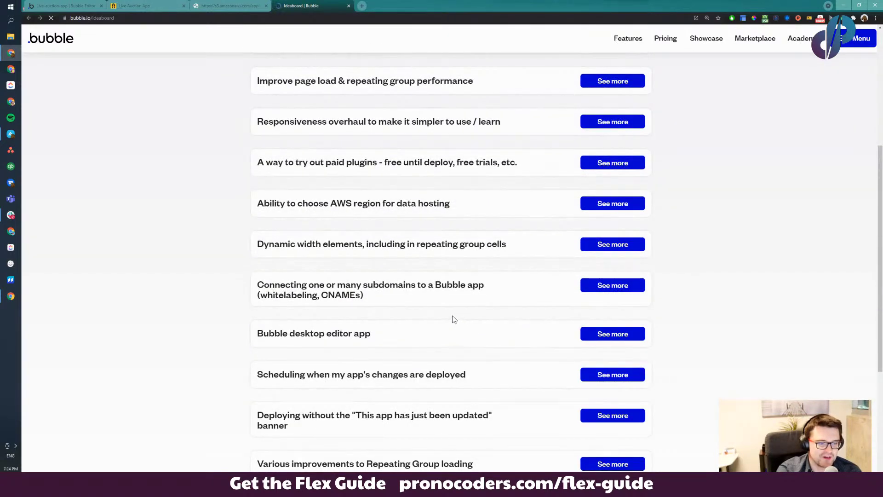
pyautogui.scroll(4, 448, 315)
pyautogui.scroll(-1, 386, 267)
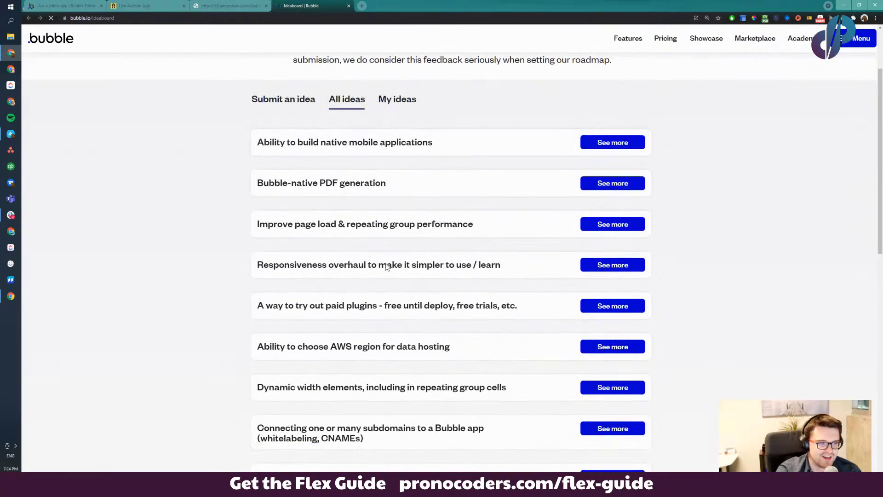
pyautogui.scroll(-4, 387, 267)
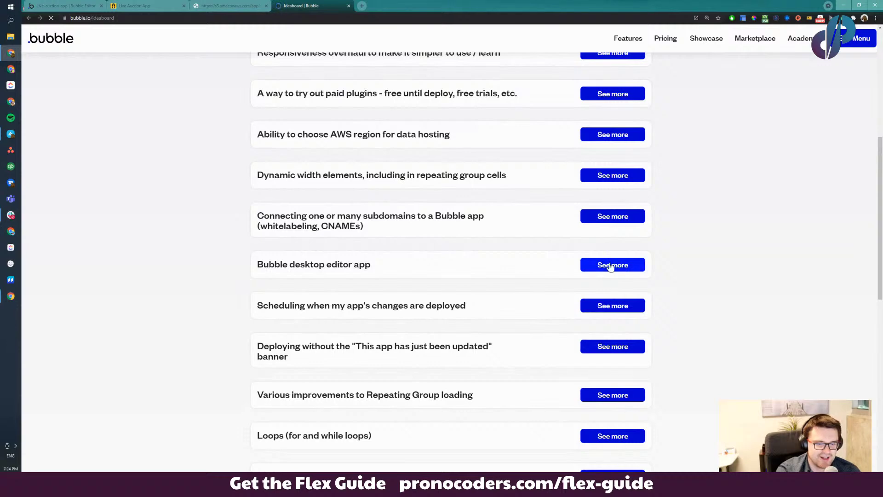
pyautogui.click(611, 267)
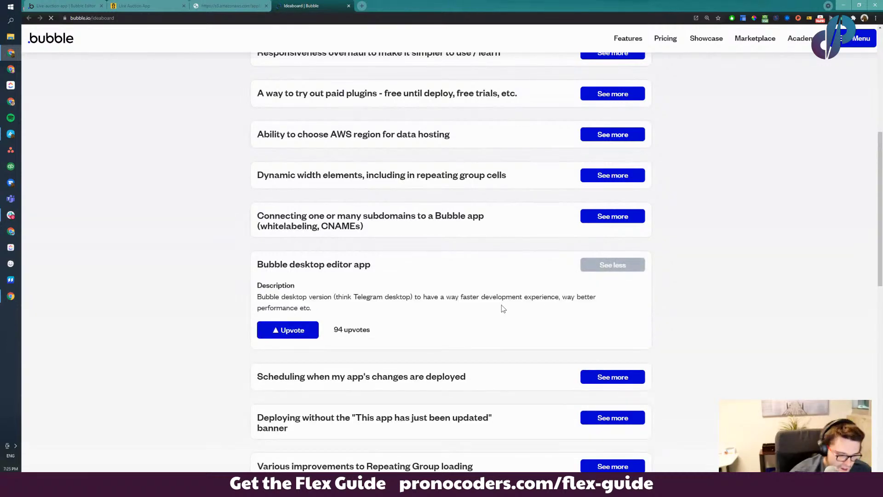
# Return to the Bubble page design and preview the edit icon's conditional right margin on and off
pyautogui.click(65, 6)
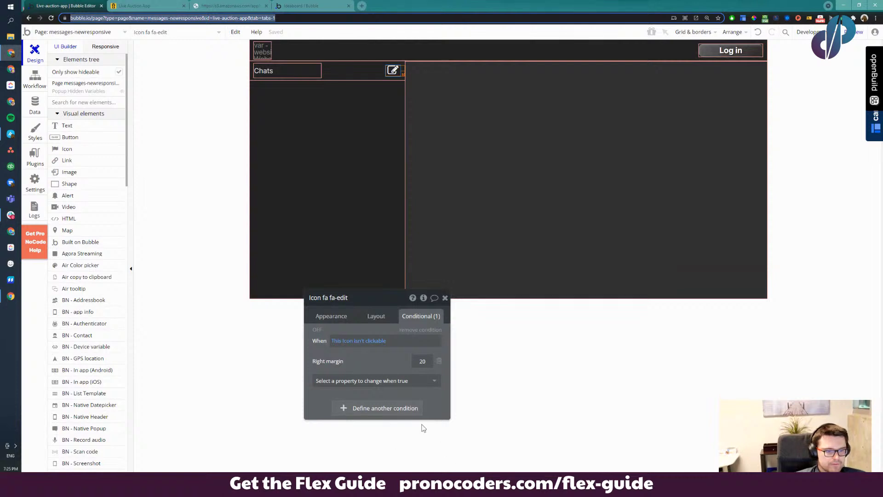
pyautogui.click(370, 361)
pyautogui.moveTo(370, 361); pyautogui.dragTo(356, 294)
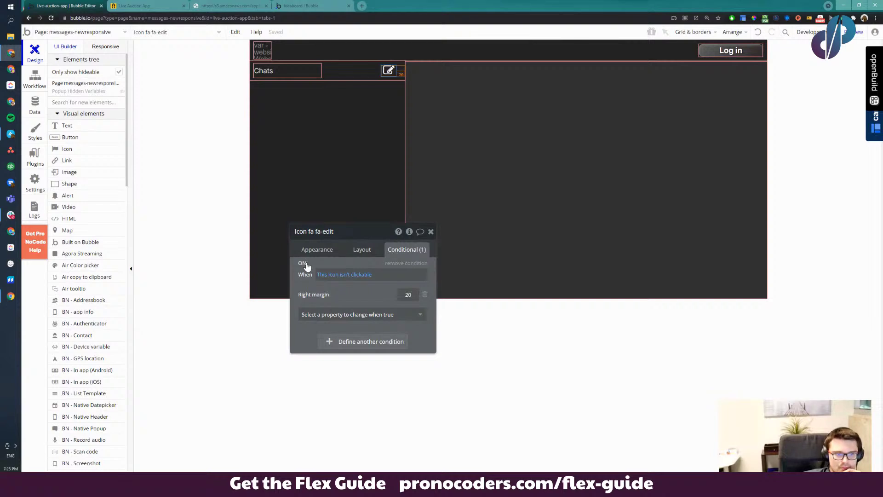
pyautogui.click(408, 294)
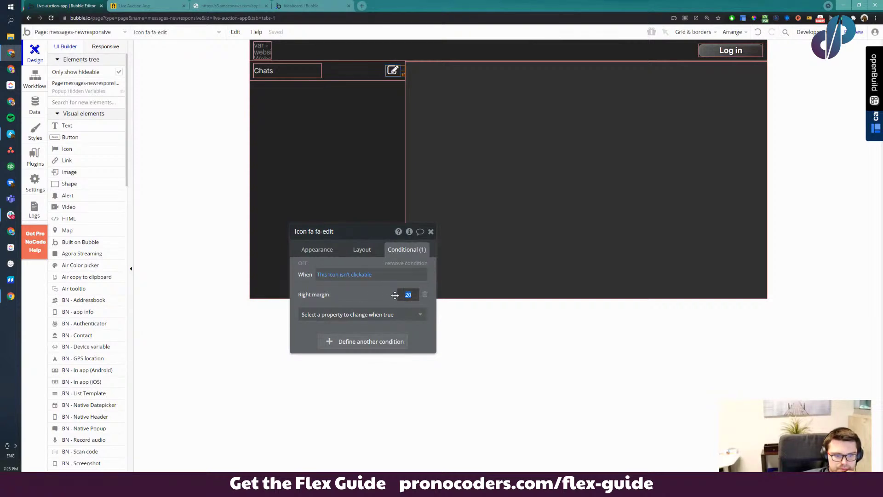
# Compare the edit icon's appearance and layout margin settings with the right margin defined in its condition
pyautogui.click(306, 251)
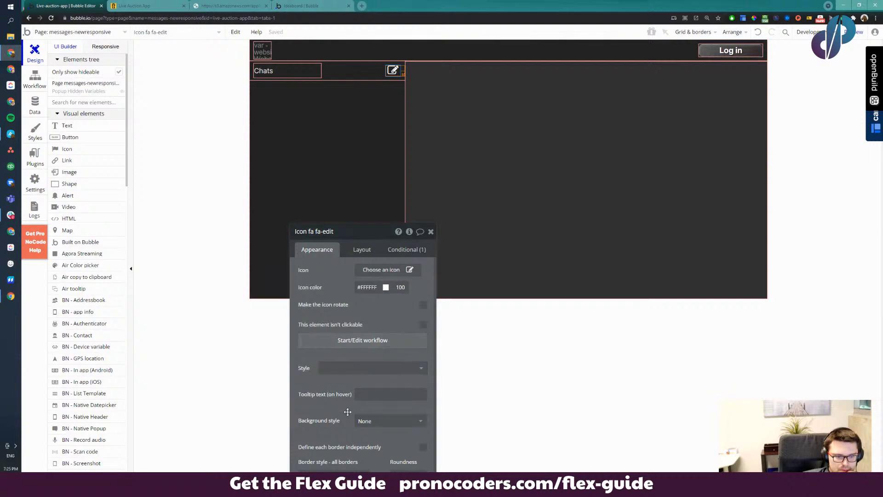
pyautogui.scroll(-2, 416, 390)
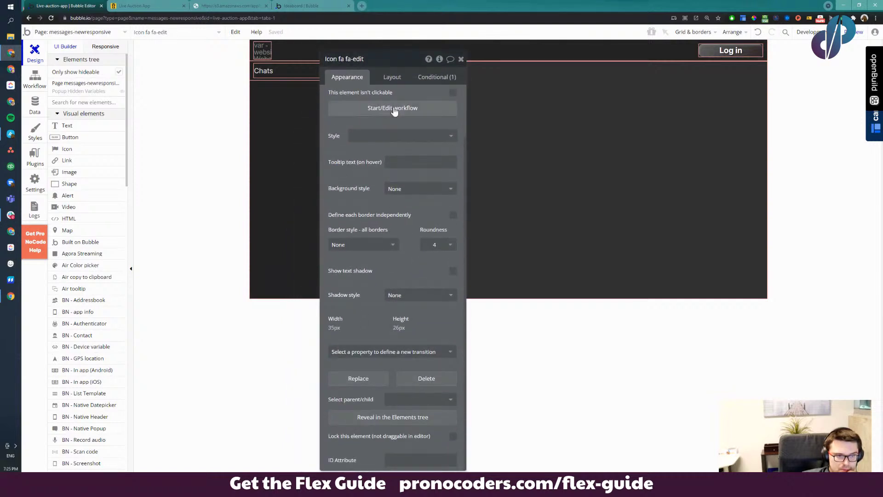
pyautogui.click(392, 76)
pyautogui.click(534, 287)
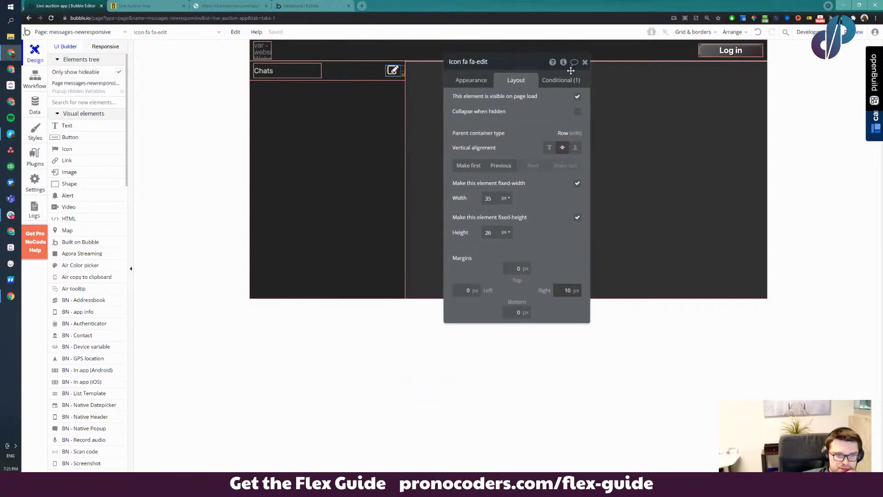
pyautogui.click(569, 80)
pyautogui.doubleClick(557, 127)
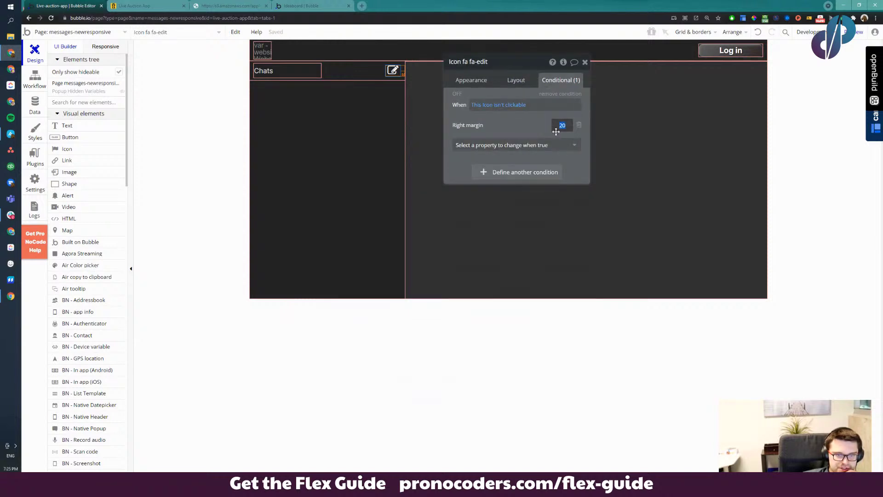
pyautogui.press('Return')
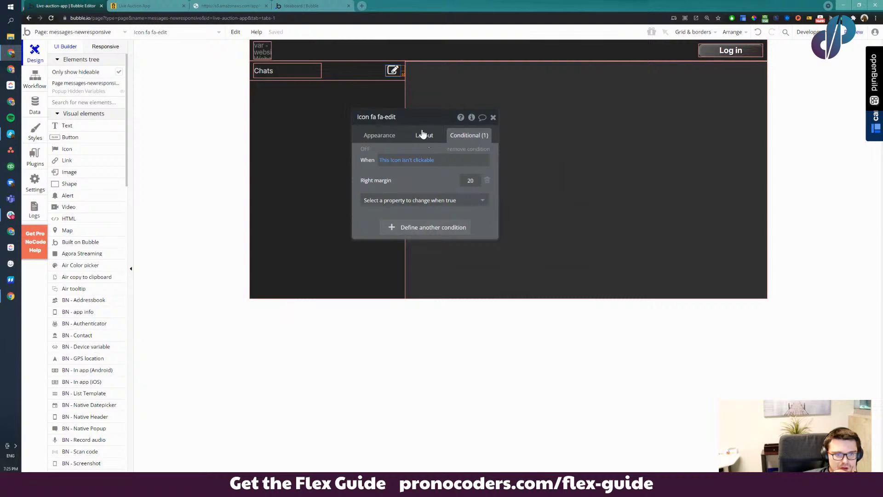
pyautogui.click(423, 135)
# Switch back to the Ideaboard, search the idea list for "dynamic", and look through further ideas
pyautogui.hotkey('ctrl', '4')
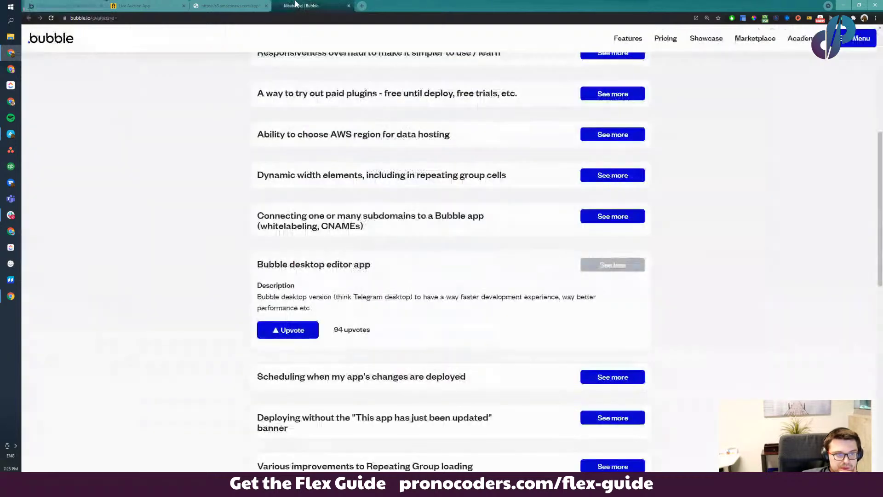
pyautogui.scroll(-10, 215, 320)
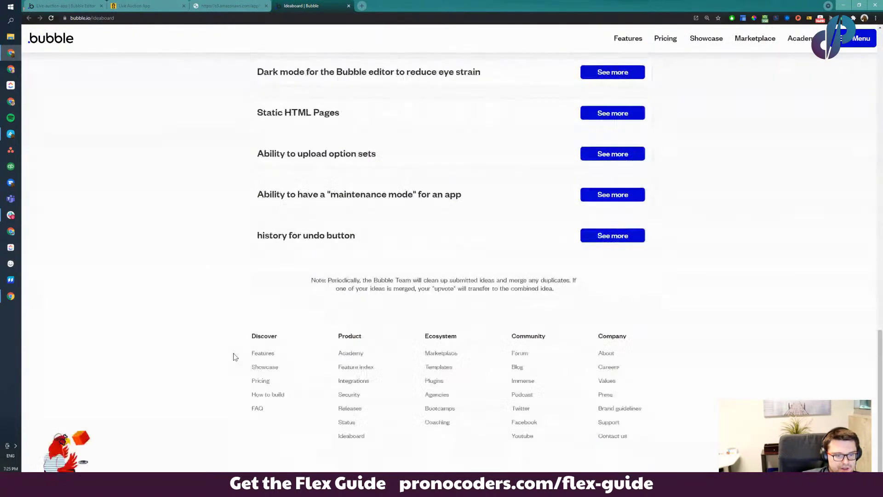
pyautogui.hotkey('ctrl', 'f')
pyautogui.write('pdf')
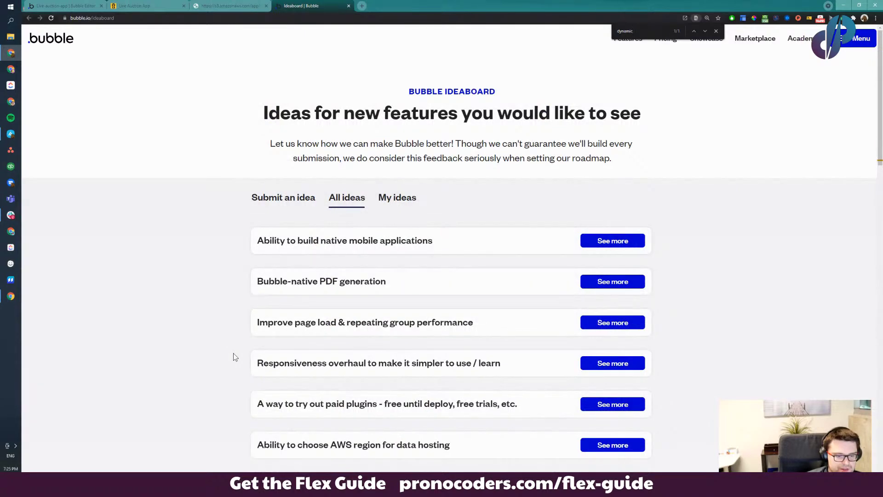
pyautogui.scroll(-15, 316, 375)
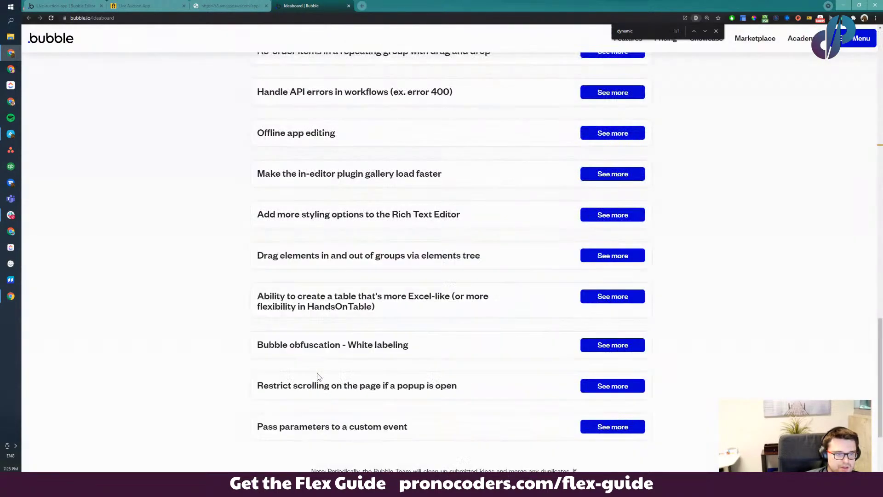
# Look through the submitted ideas and check the matches for "dynamic"
pyautogui.scroll(-12, 317, 376)
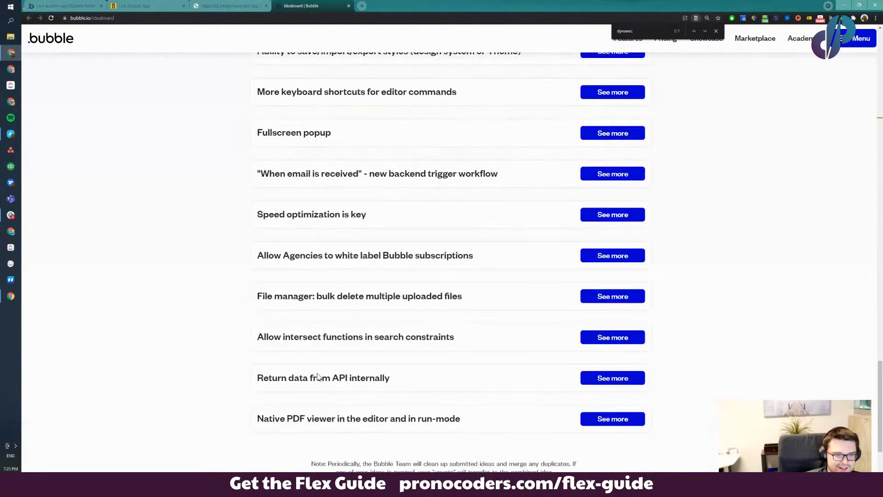
pyautogui.scroll(-10, 317, 376)
pyautogui.press('Return')
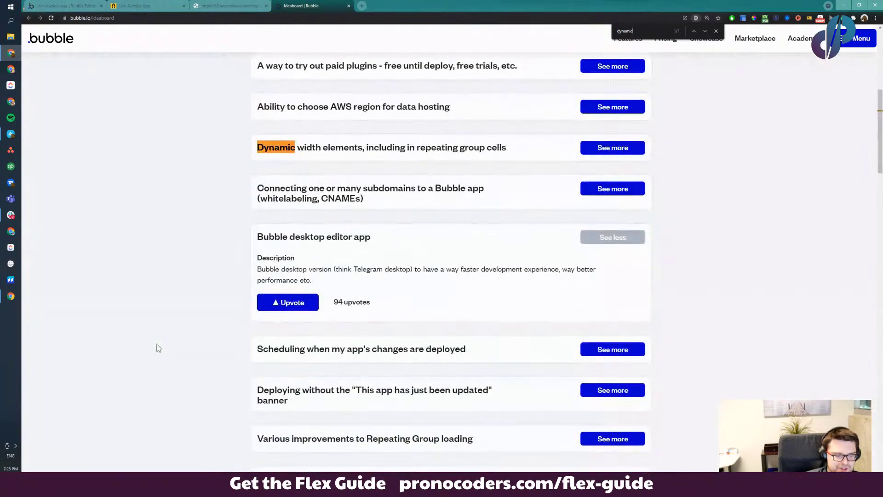
pyautogui.press('Return')
pyautogui.press('Return')
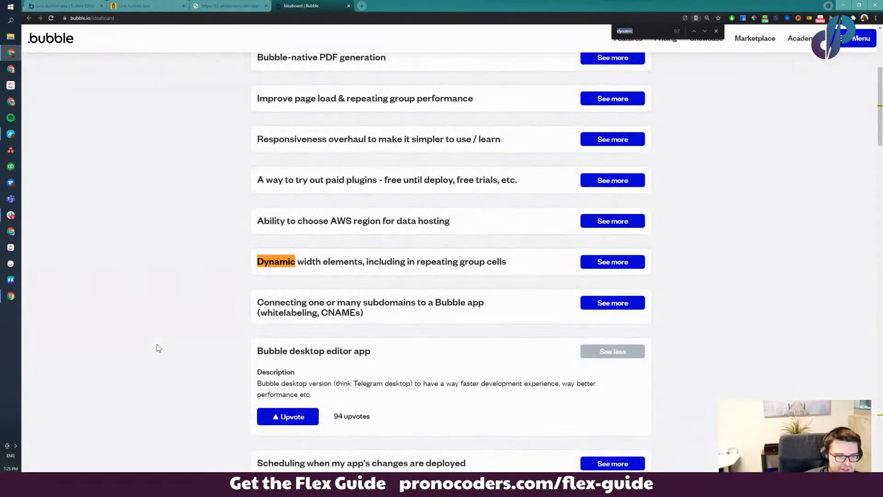
pyautogui.press('Return')
pyautogui.press('Return')
pyautogui.click(156, 342)
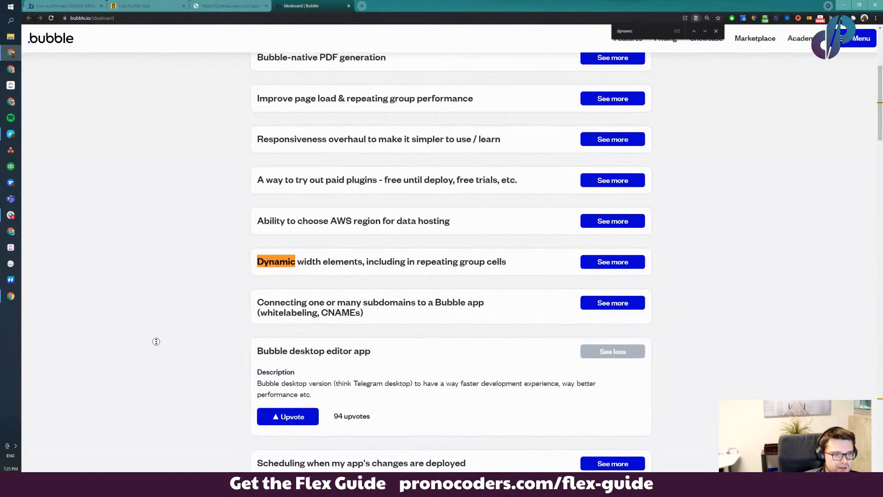
# Start a new idea submission with the summary "Allow dynamic expressions within margin input boxes"
pyautogui.scroll(5, 180, 131)
pyautogui.click(294, 199)
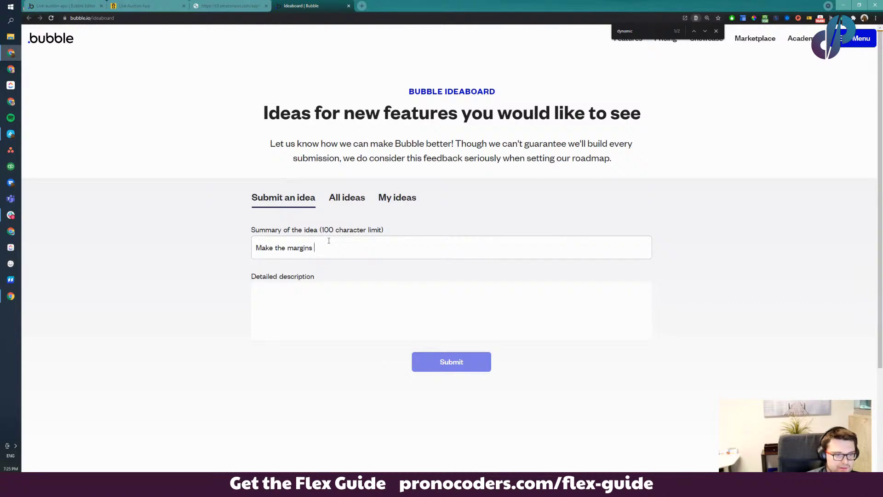
pyautogui.hotkey('ctrl', 'BackSpace')
pyautogui.hotkey('ctrl', 'BackSpace')
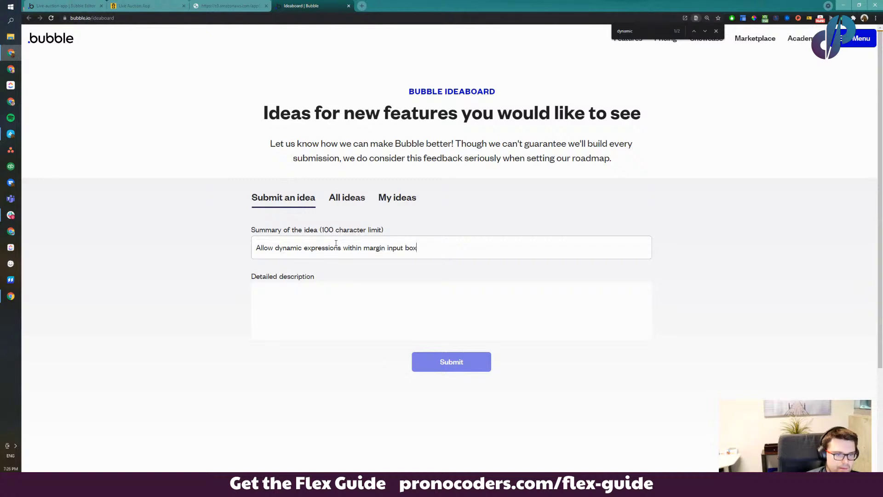
pyautogui.press('Tab')
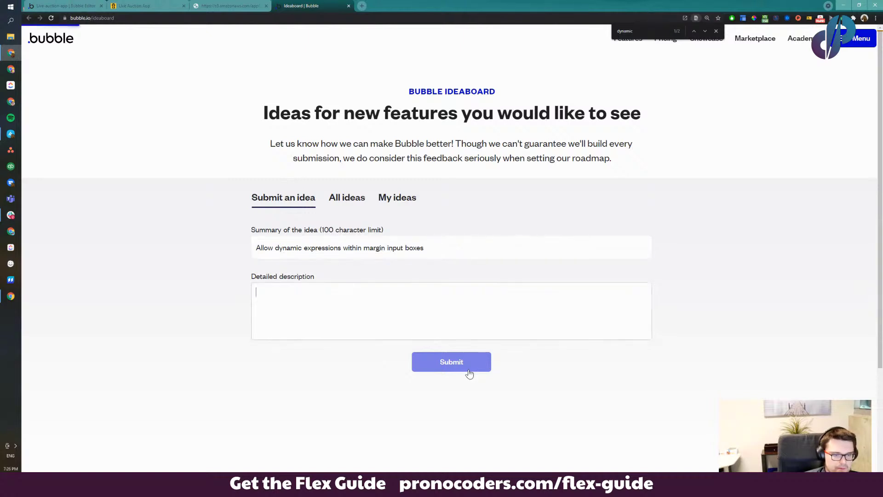
# Copy the idea's summary into the detailed description and submit the idea
pyautogui.tripleClick(345, 254)
pyautogui.hotkey('ctrl', 'c')
pyautogui.click(350, 290)
pyautogui.hotkey('ctrl', 'v')
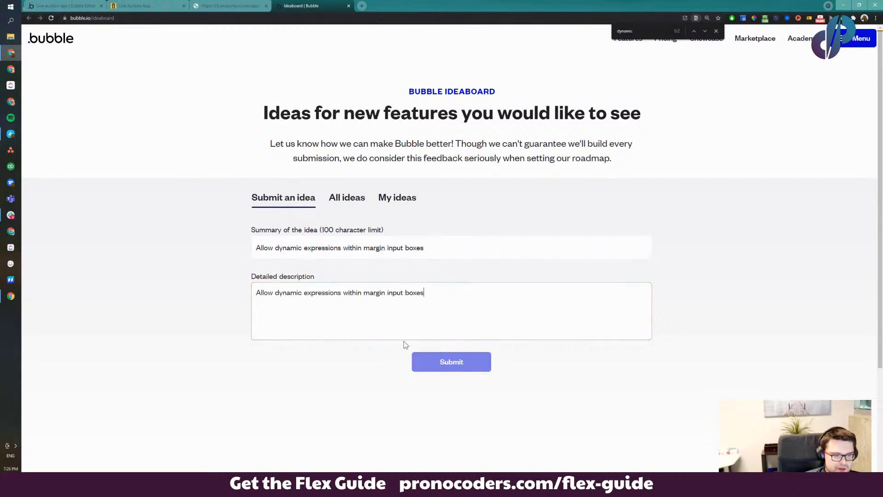
pyautogui.click(450, 361)
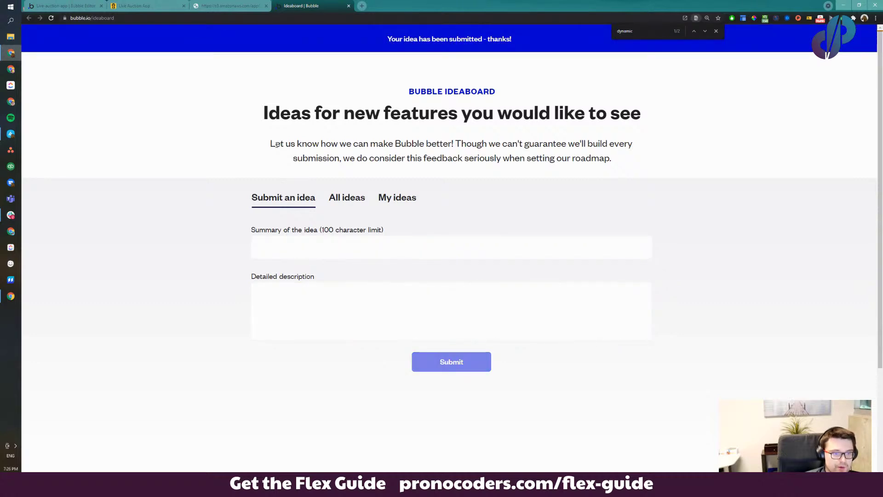
# Switch back to the Bubble editor and remove the Body style from the Chats text element
pyautogui.click(208, 5)
pyautogui.click(65, 6)
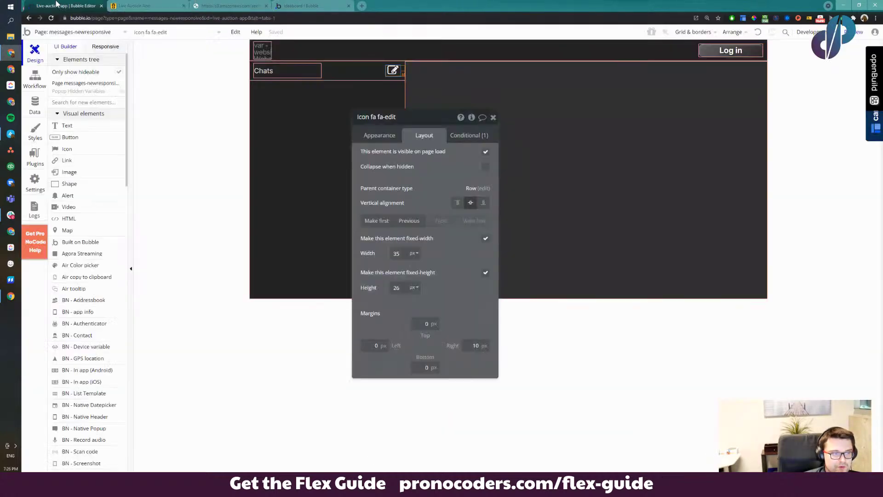
pyautogui.moveTo(415, 117); pyautogui.dragTo(293, 183)
pyautogui.click(276, 71)
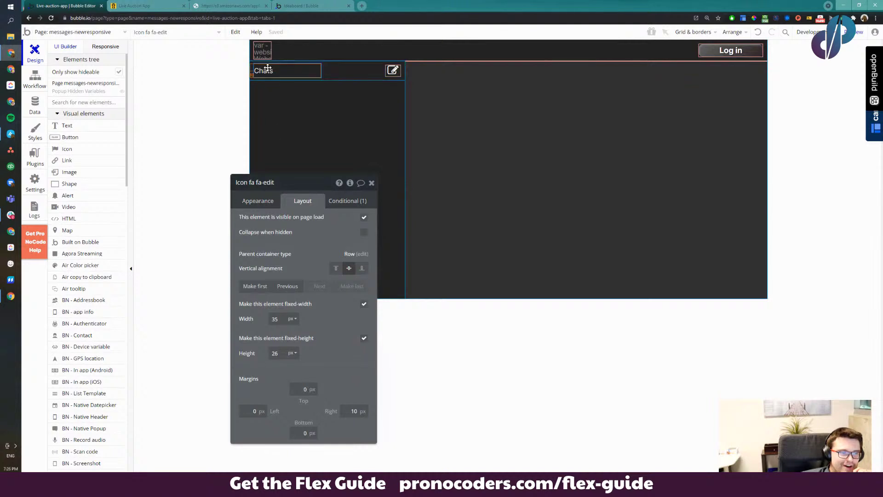
pyautogui.click(262, 202)
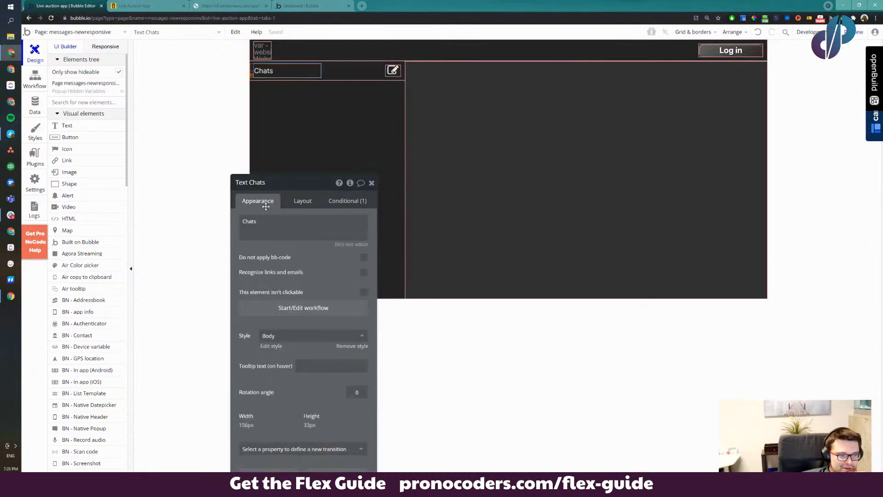
pyautogui.click(297, 338)
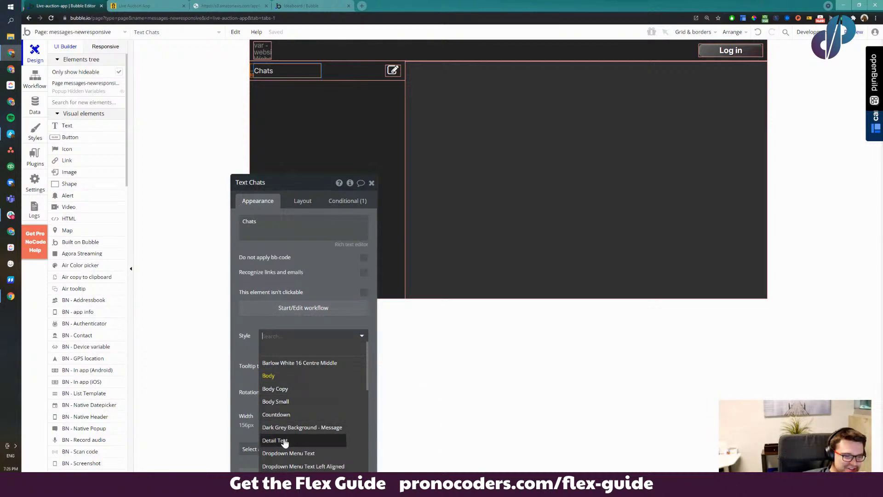
pyautogui.click(304, 349)
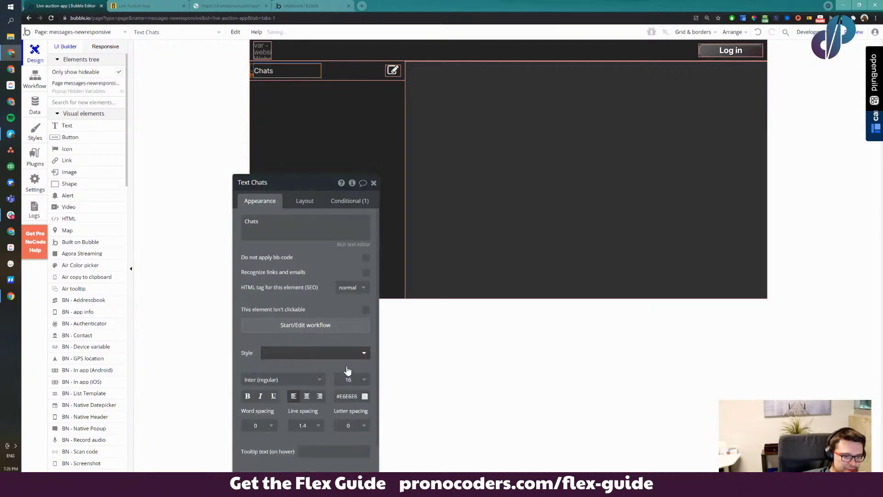
# Set the Chats text's font size to 18 and make it bold
pyautogui.click(350, 379)
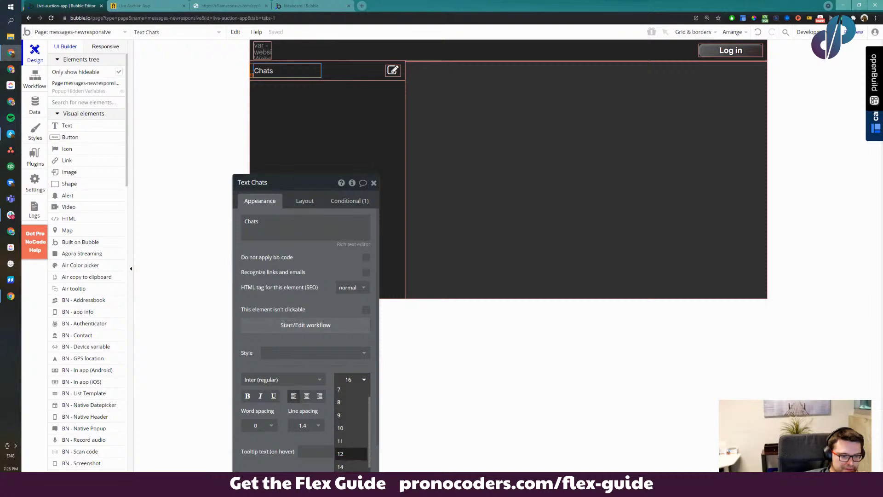
pyautogui.scroll(-1, 343, 460)
pyautogui.click(342, 465)
pyautogui.click(248, 396)
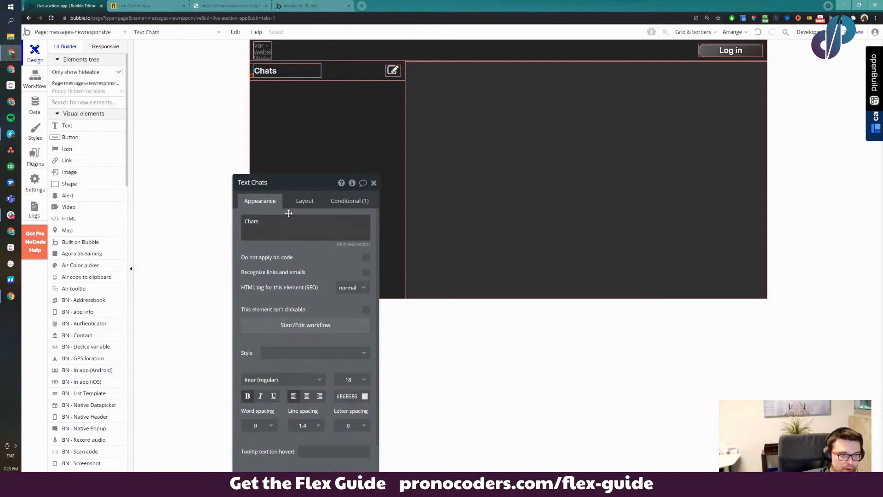
# Open the edit icon's properties, then enlarge the Facebook Messenger window and examine its new-message icon beside the Chats heading
pyautogui.doubleClick(392, 70)
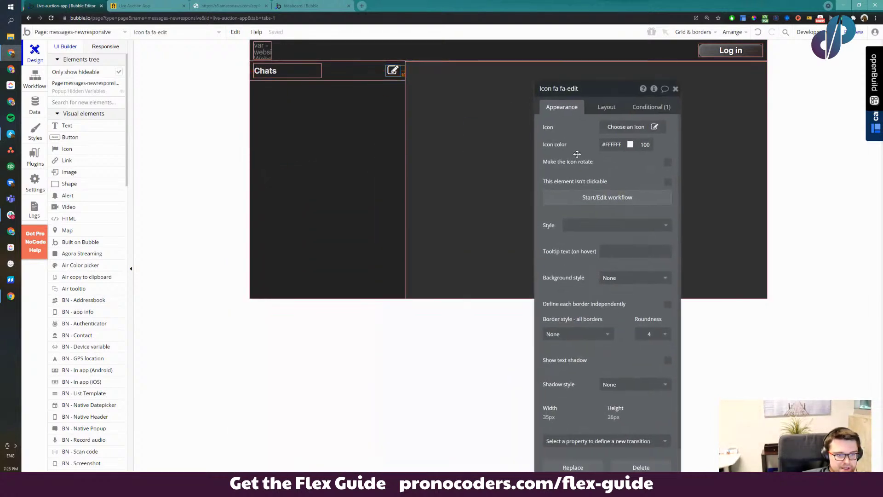
pyautogui.moveTo(577, 154); pyautogui.dragTo(580, 144)
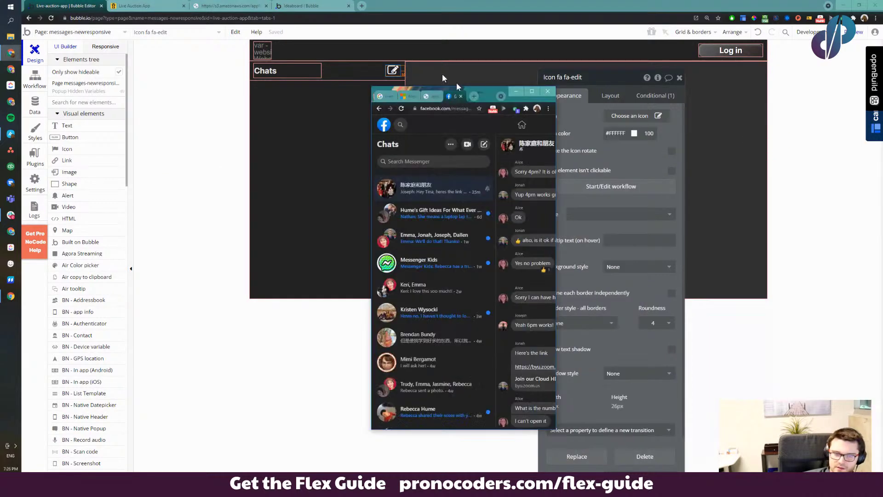
pyautogui.moveTo(443, 74); pyautogui.dragTo(410, 63)
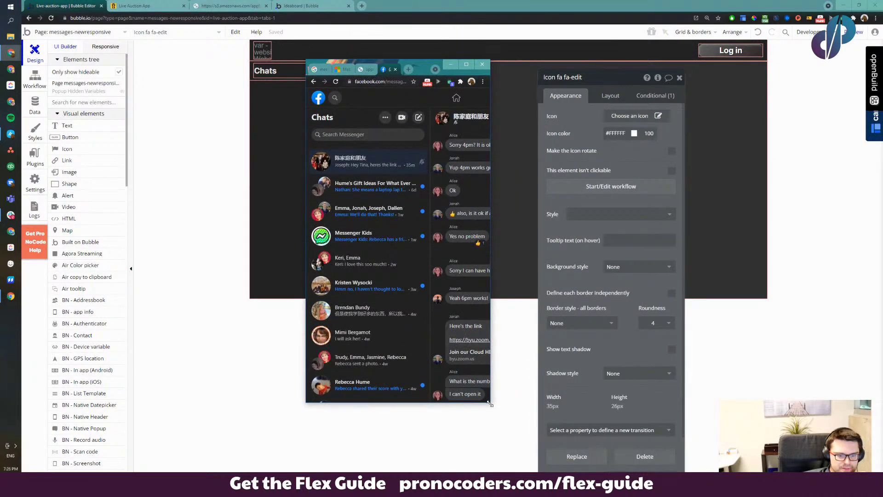
pyautogui.moveTo(489, 404); pyautogui.dragTo(816, 478)
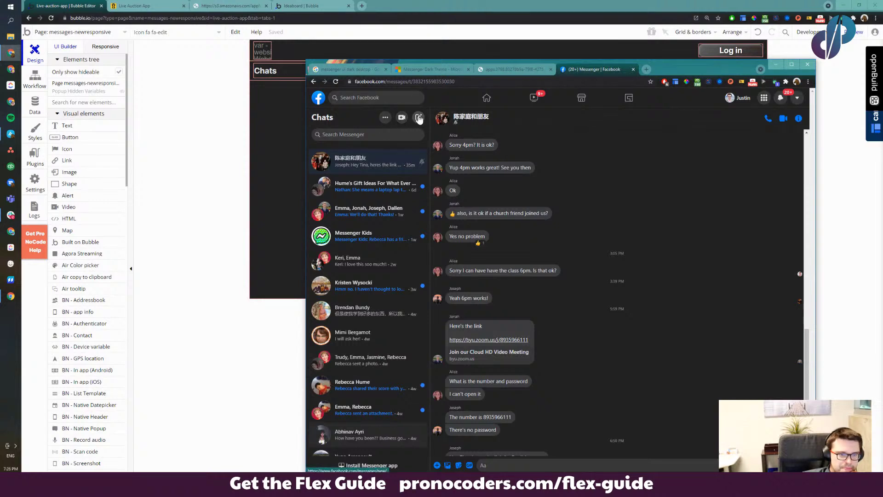
pyautogui.click(400, 50)
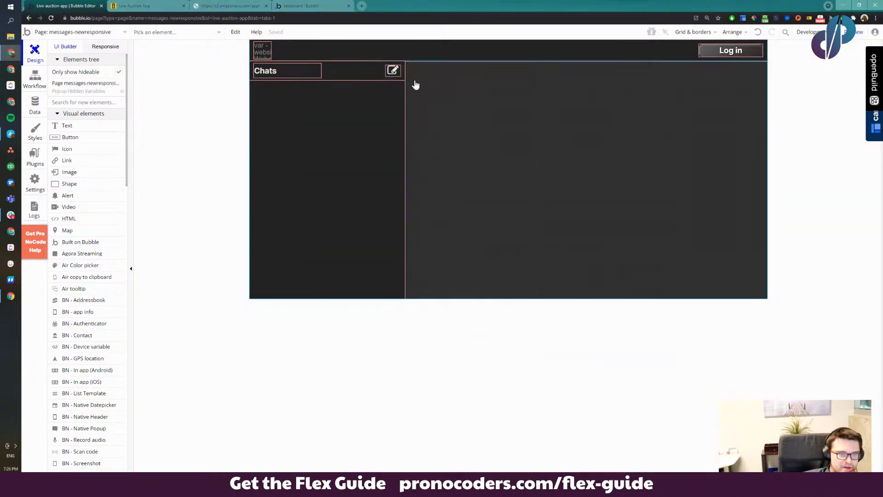
# Wrap the edit icon in the Chats header in a group with the Align to parent container layout
pyautogui.click(392, 71)
pyautogui.rightClick(392, 74)
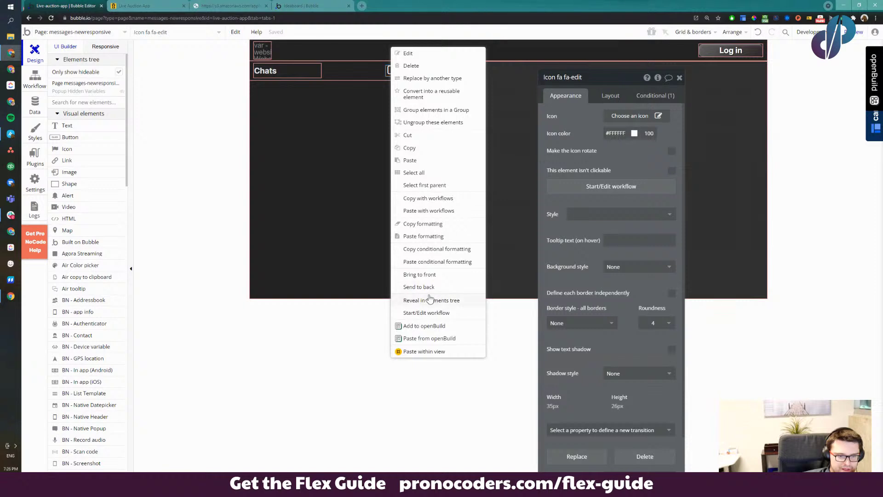
pyautogui.click(431, 112)
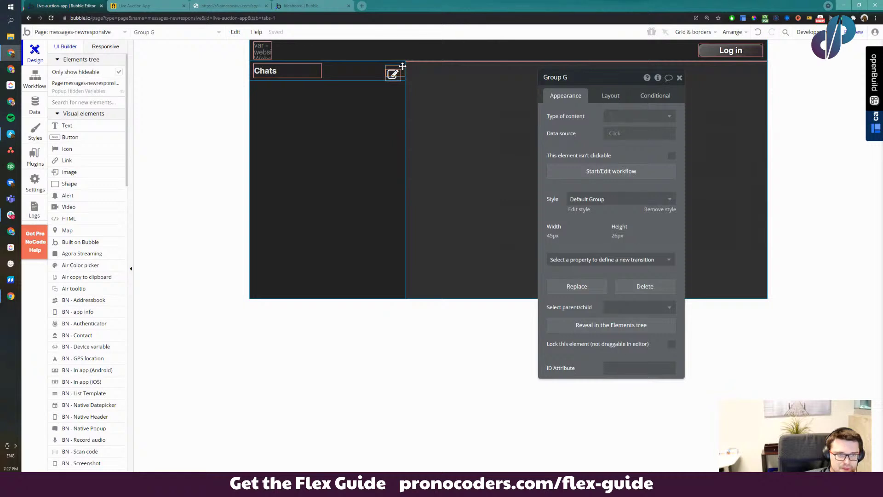
pyautogui.click(610, 96)
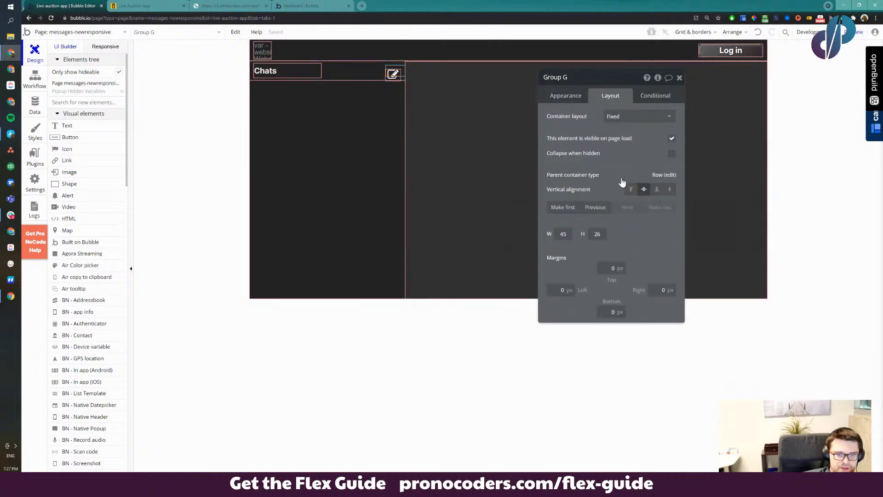
pyautogui.click(623, 121)
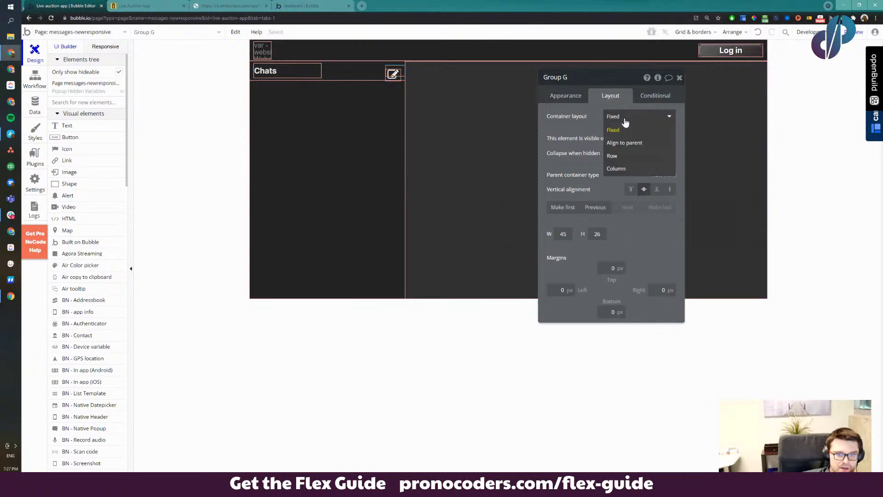
pyautogui.click(625, 145)
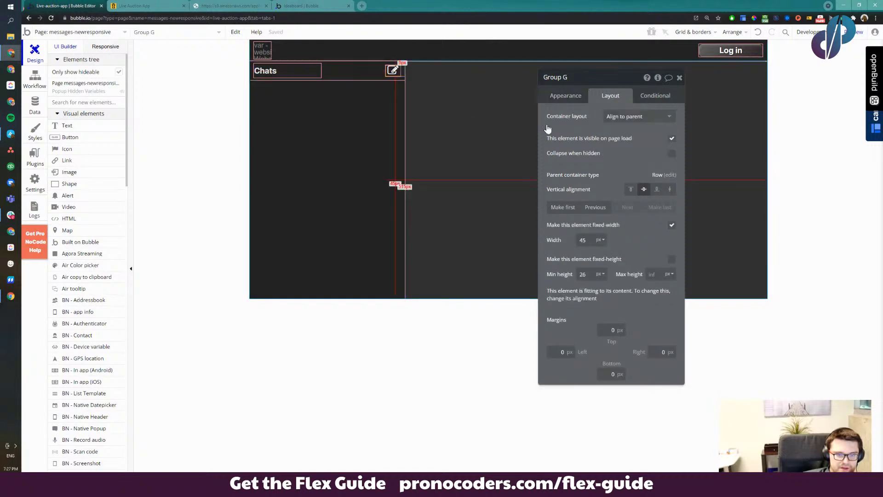
# Give the icon's group a fixed height of 33 px and a width of 33 px
pyautogui.click(671, 259)
pyautogui.scroll(6, 588, 276)
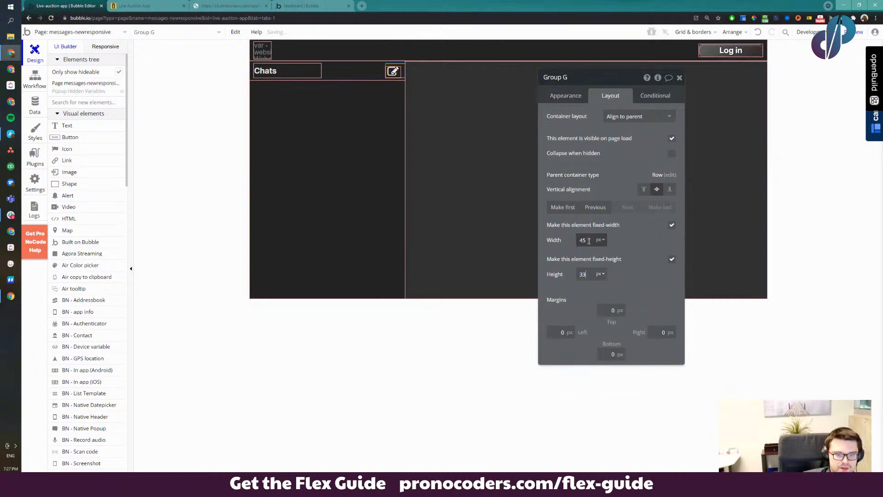
pyautogui.click(589, 241)
pyautogui.press('BackSpace')
pyautogui.write('0')
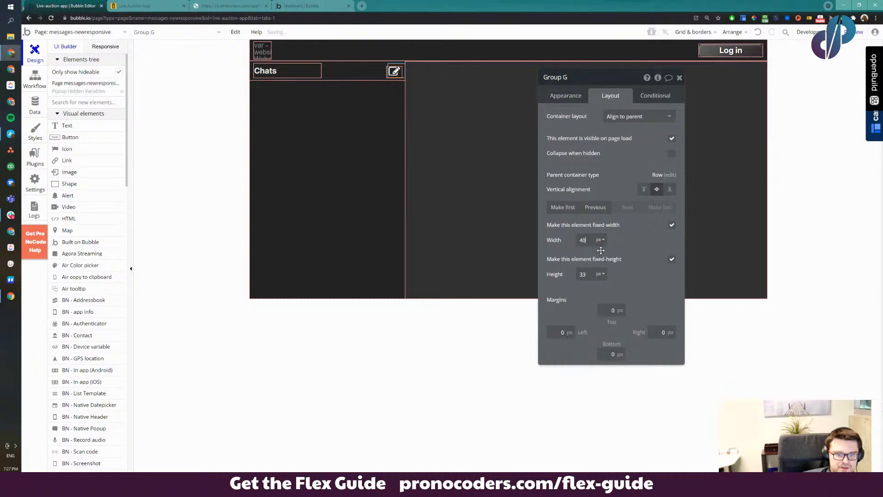
pyautogui.press('BackSpace')
pyautogui.write('33')
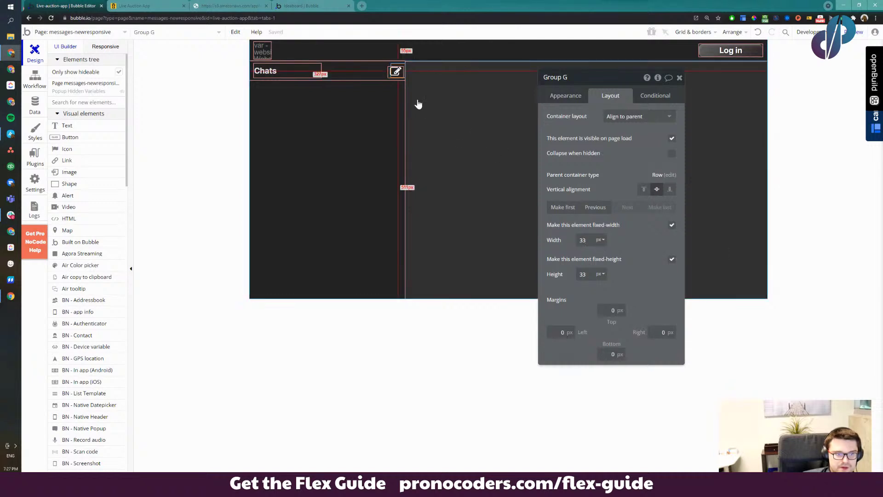
# Set the edit icon's width to 26 px and align it to the centre of its group
pyautogui.click(397, 72)
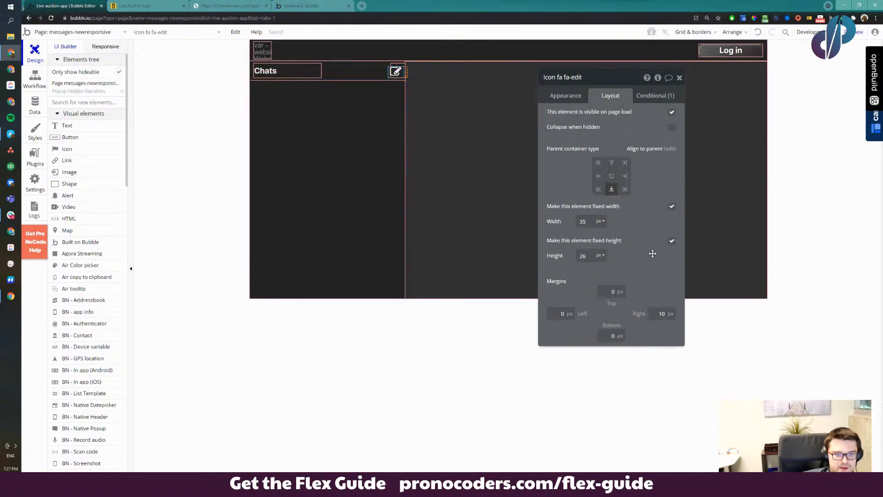
pyautogui.click(586, 221)
pyautogui.press('BackSpace')
pyautogui.press('BackSpace')
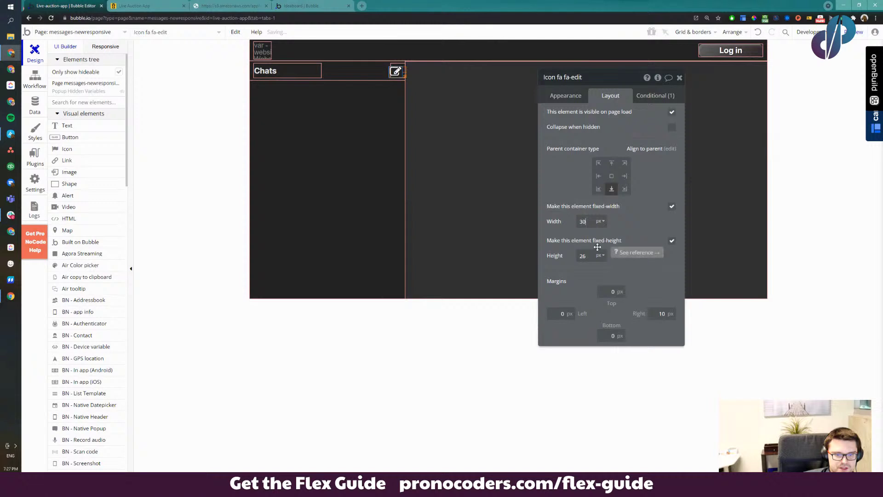
pyautogui.write('27')
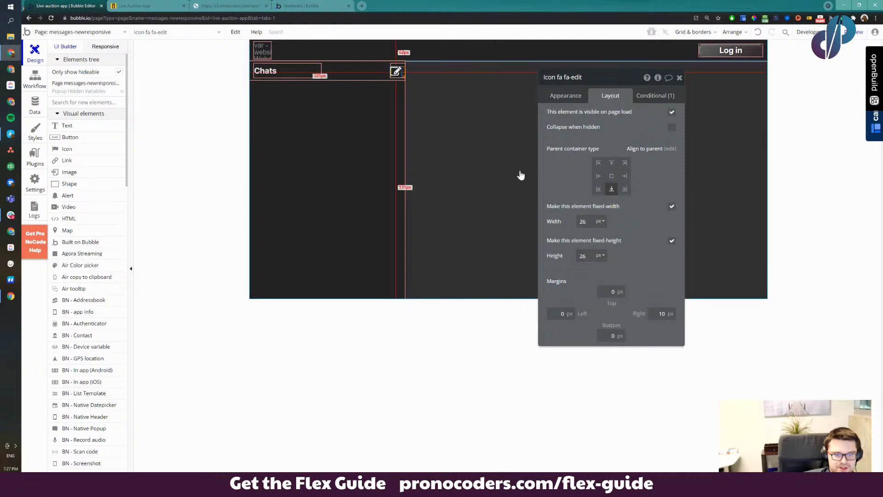
pyautogui.click(611, 176)
# Set the edit icon's right margin to 0 px and select its parent group
pyautogui.click(403, 75)
pyautogui.click(399, 74)
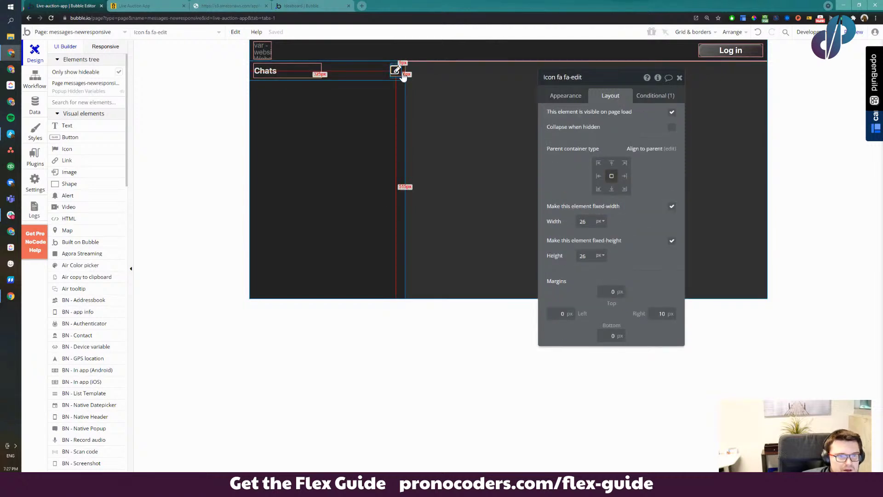
pyautogui.write('0')
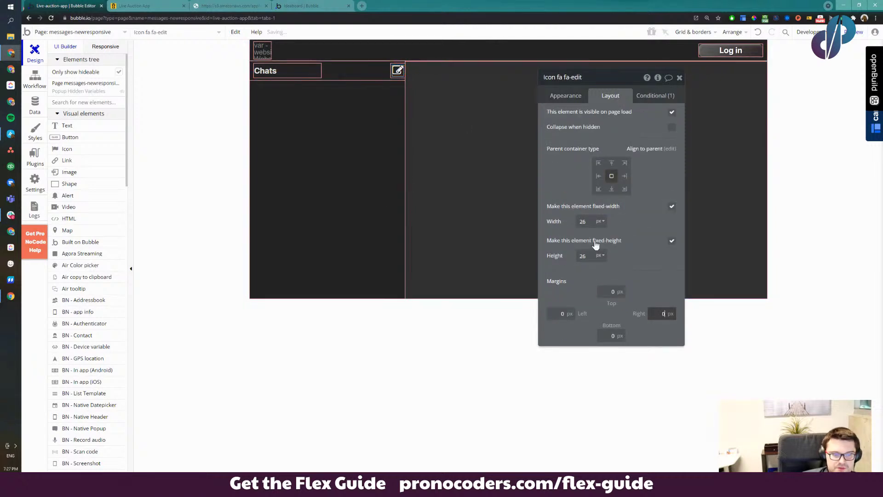
pyautogui.click(399, 69)
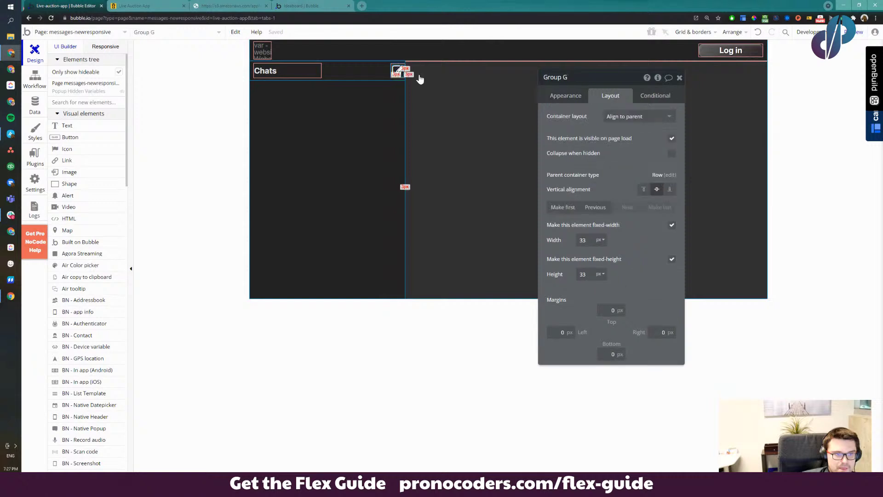
# Remove the style from the edit icon's group and give it a flat #383838 background colour
pyautogui.click(565, 96)
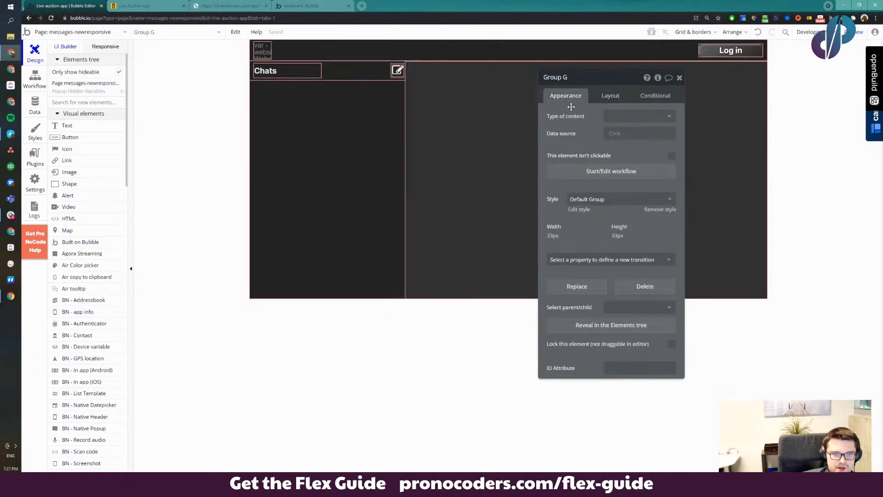
pyautogui.click(651, 211)
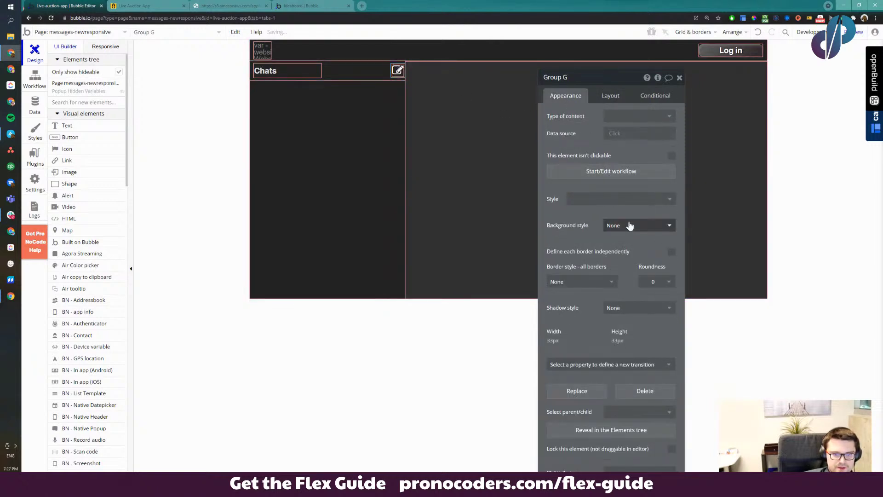
pyautogui.click(631, 226)
pyautogui.click(627, 249)
pyautogui.click(612, 242)
pyautogui.write('575757')
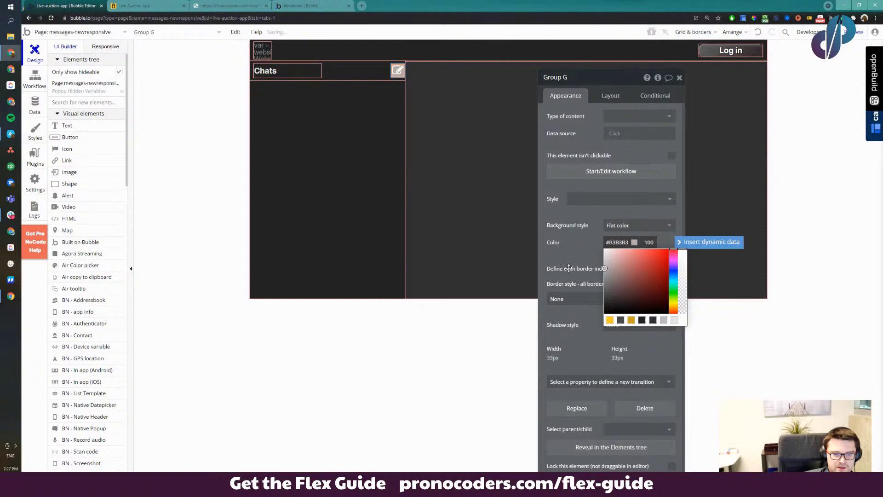
pyautogui.moveTo(549, 297); pyautogui.dragTo(546, 300)
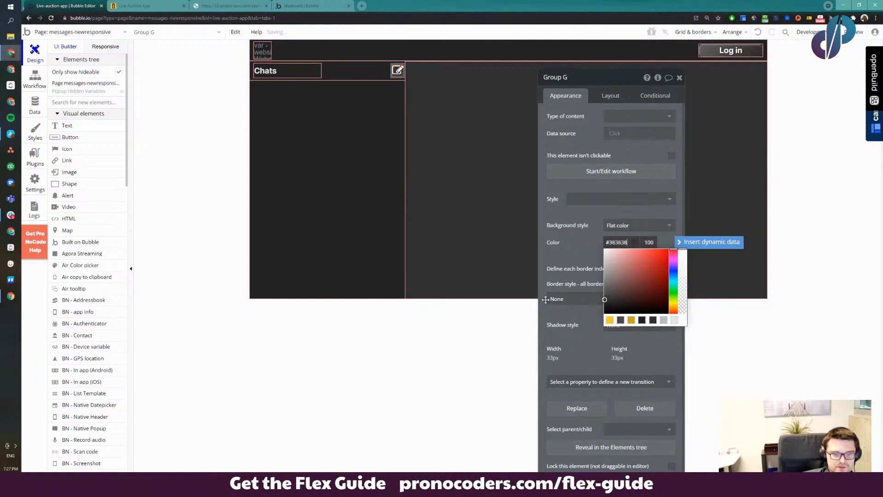
pyautogui.click(561, 241)
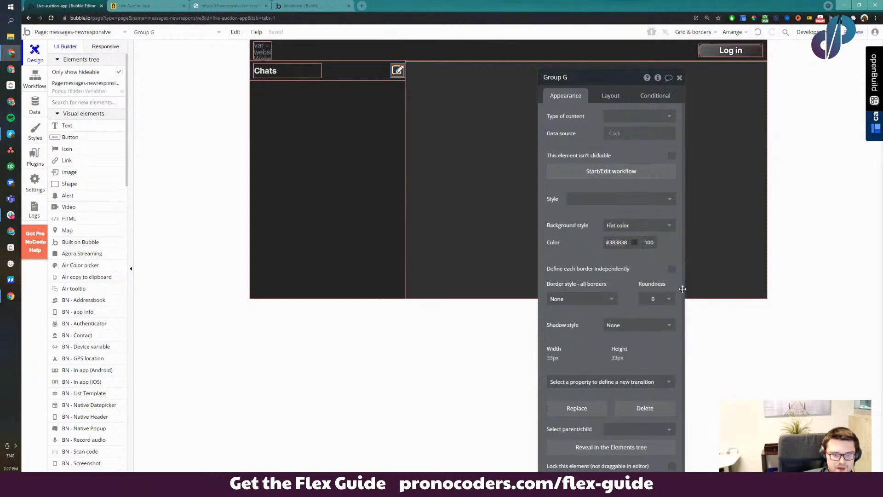
# Set the corner roundness of the edit icon's group to 200
pyautogui.click(662, 299)
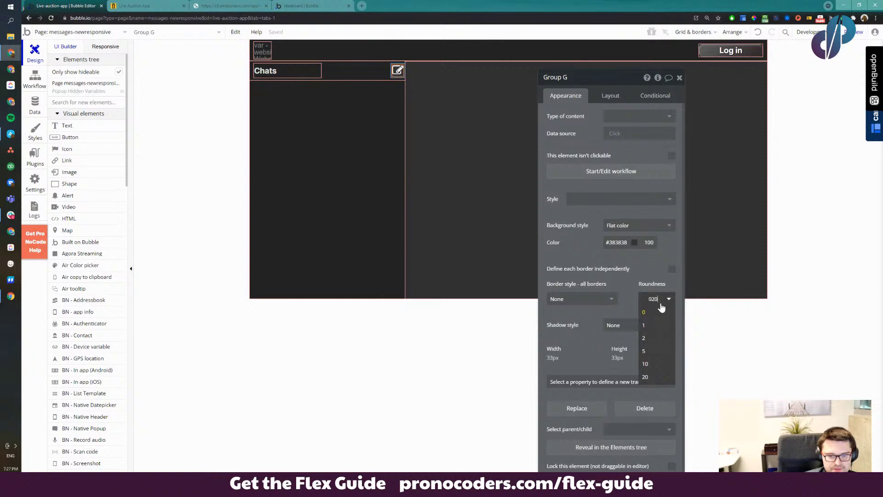
pyautogui.write('20')
pyautogui.press('Return')
pyautogui.click(388, 125)
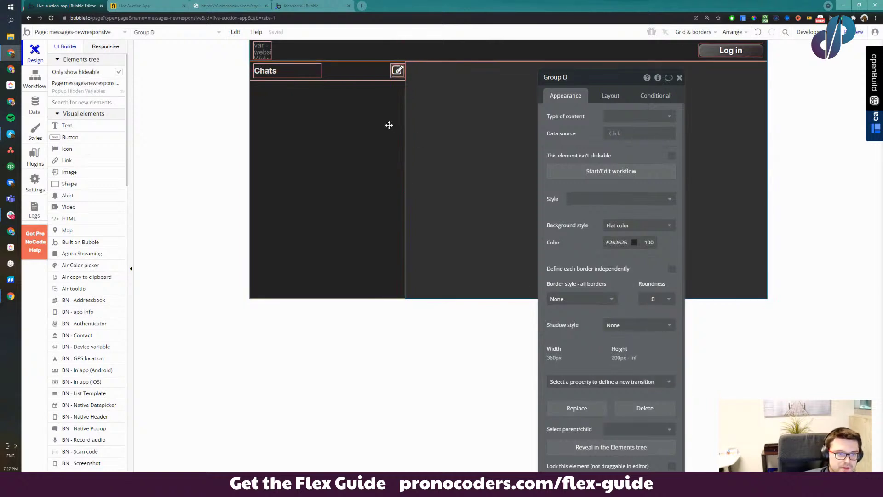
pyautogui.click(397, 70)
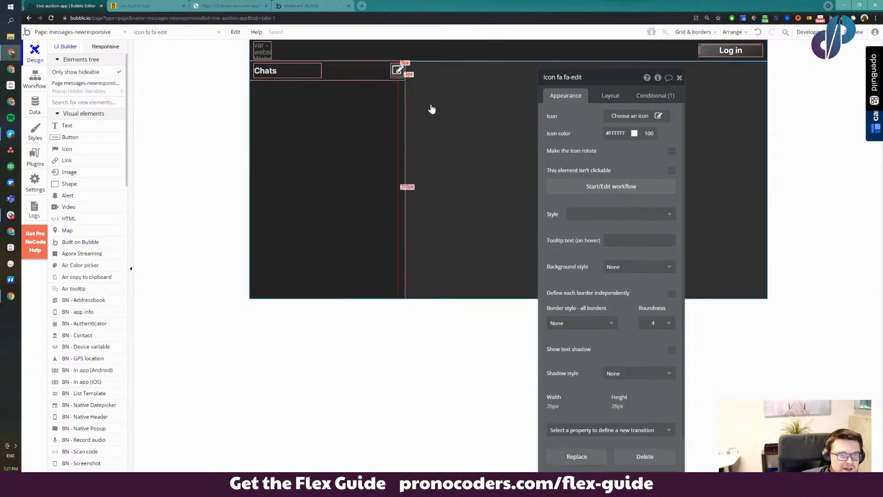
pyautogui.click(403, 73)
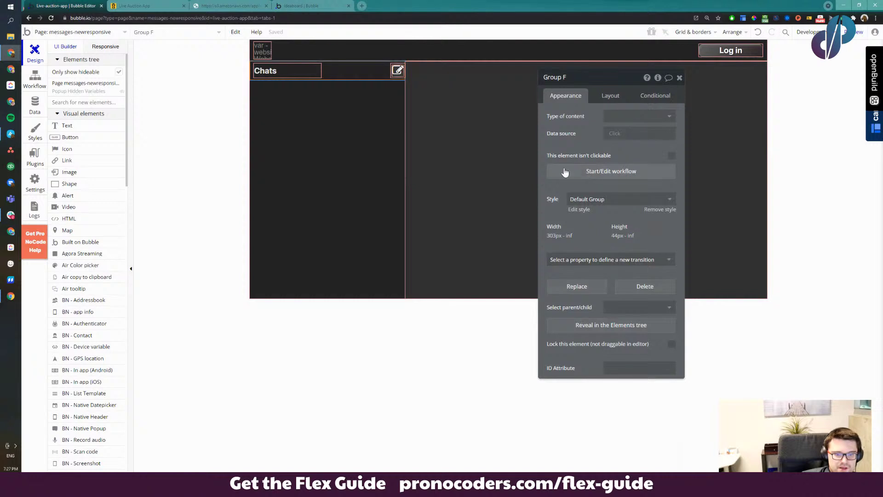
pyautogui.click(400, 67)
pyautogui.rightClick(399, 71)
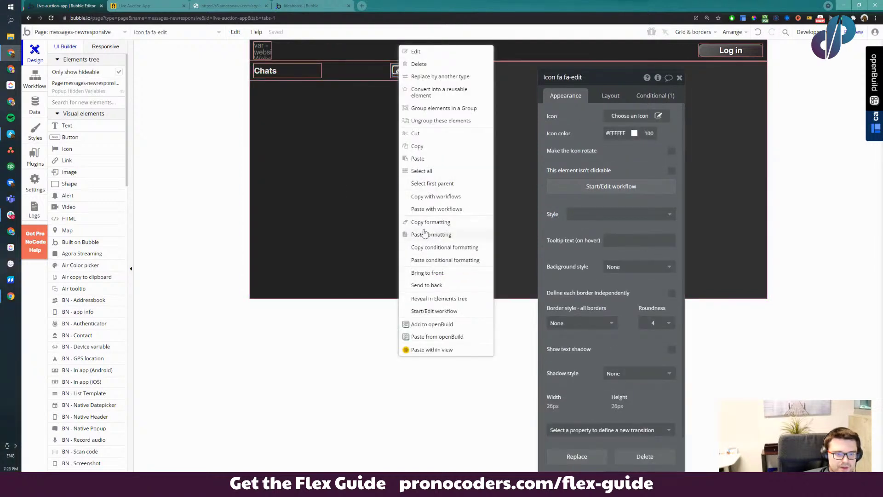
pyautogui.click(310, 128)
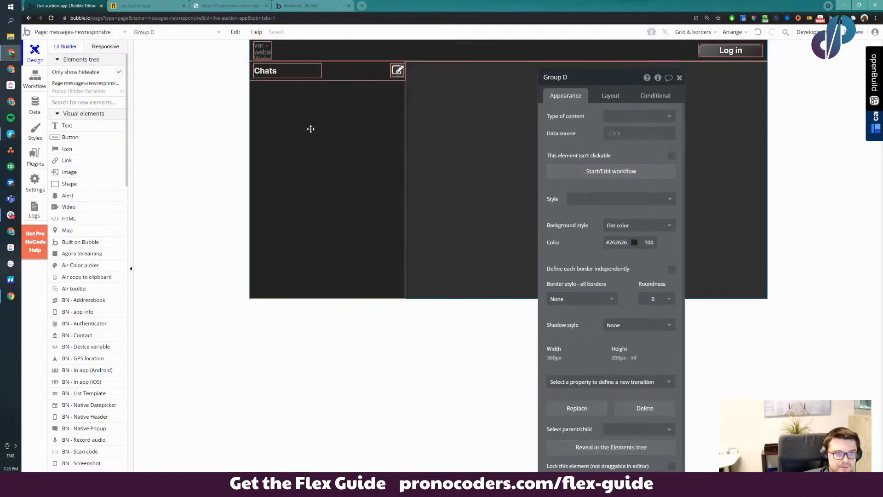
# Zoom the editor canvas to 200% and examine how the edit icon sits inside its group
pyautogui.click(733, 32)
pyautogui.click(706, 34)
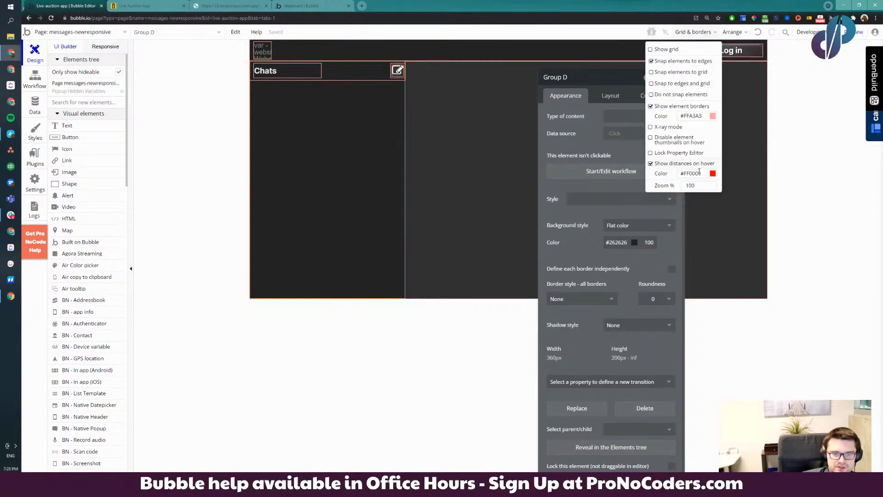
pyautogui.write('200')
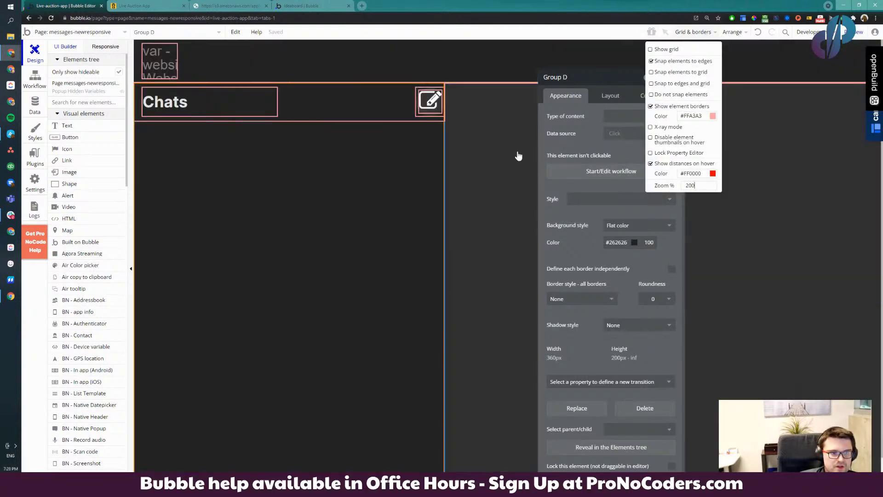
pyautogui.click(431, 92)
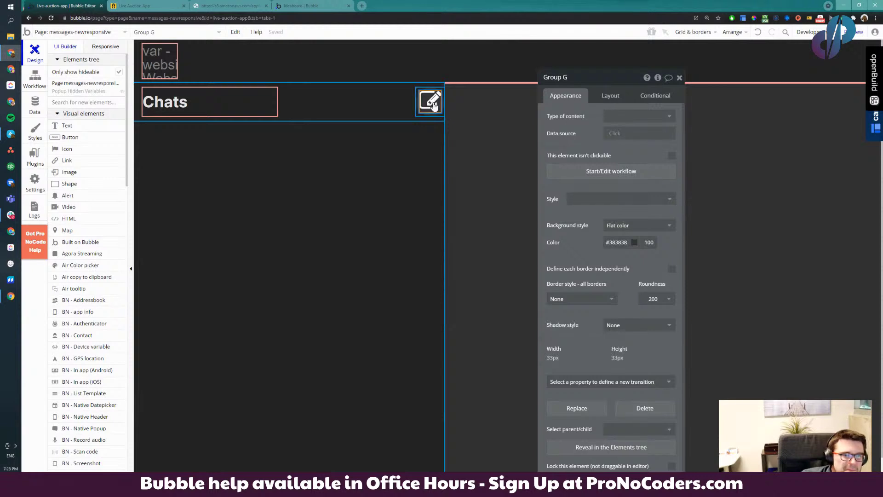
pyautogui.click(434, 97)
pyautogui.moveTo(436, 98); pyautogui.dragTo(435, 92)
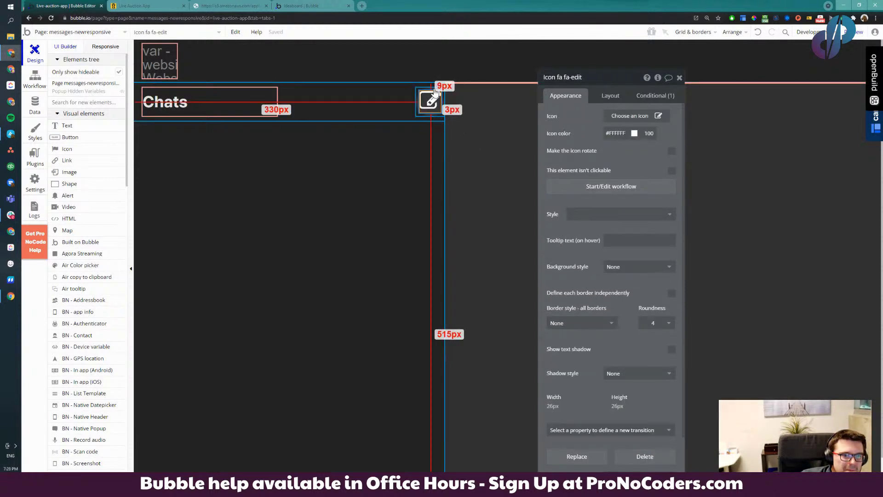
pyautogui.click(483, 109)
pyautogui.click(443, 95)
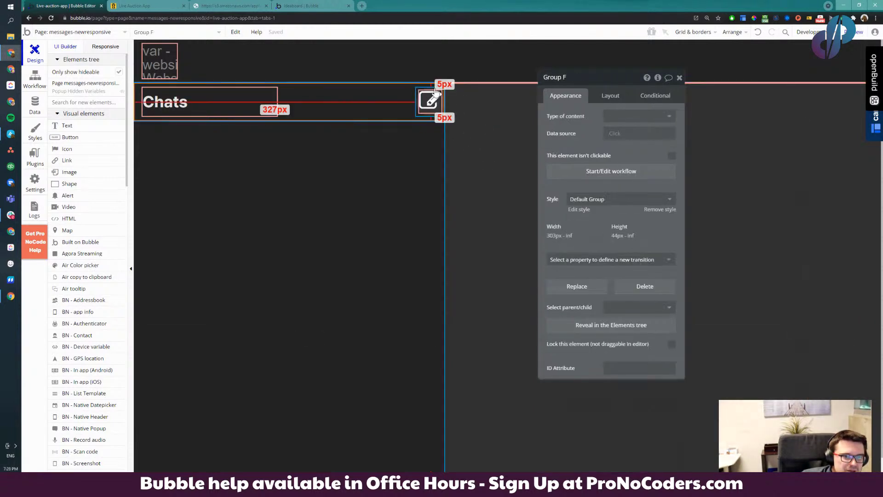
pyautogui.click(417, 152)
# Turn off the display of element borders and check the edit icon's layout settings
pyautogui.click(694, 32)
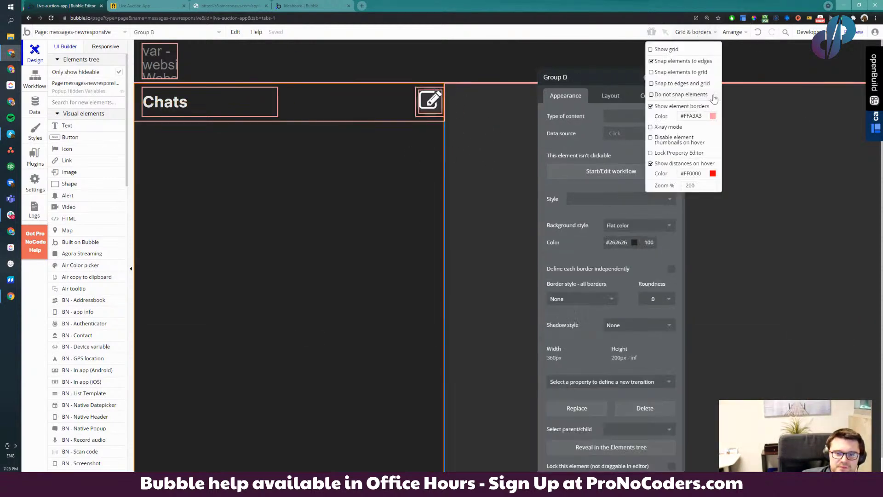
pyautogui.click(651, 107)
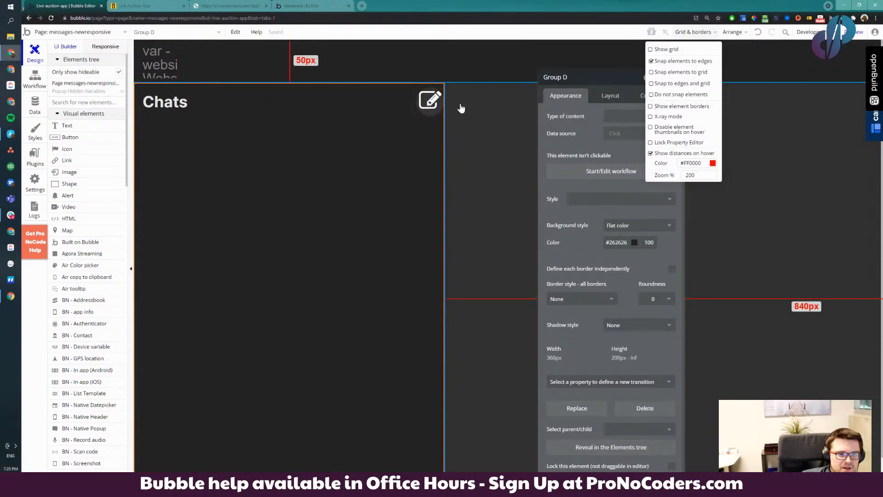
pyautogui.click(430, 100)
pyautogui.click(607, 96)
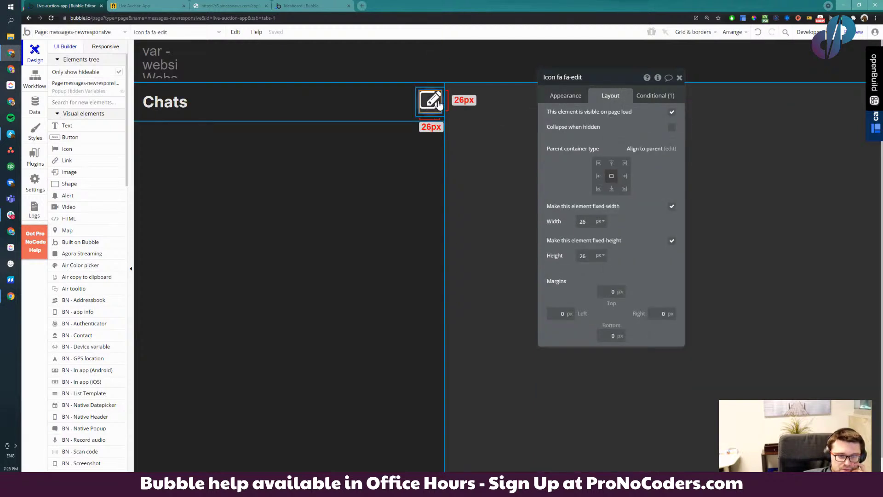
pyautogui.click(345, 144)
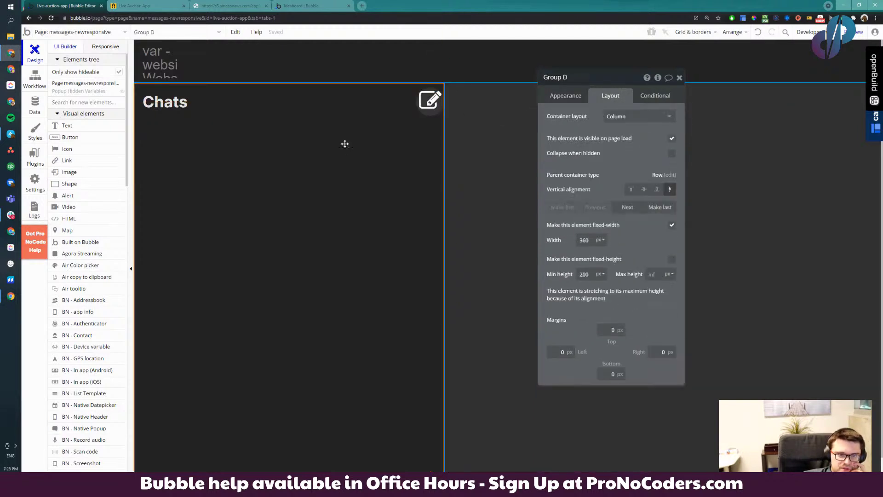
# Set the edit icon's top margin to 4 px and check its centring within the circular background
pyautogui.click(424, 109)
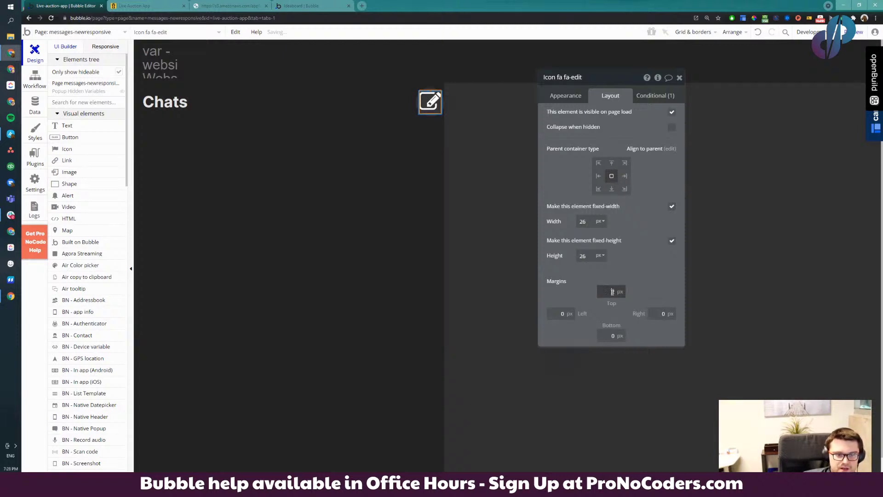
pyautogui.click(367, 174)
pyautogui.click(427, 110)
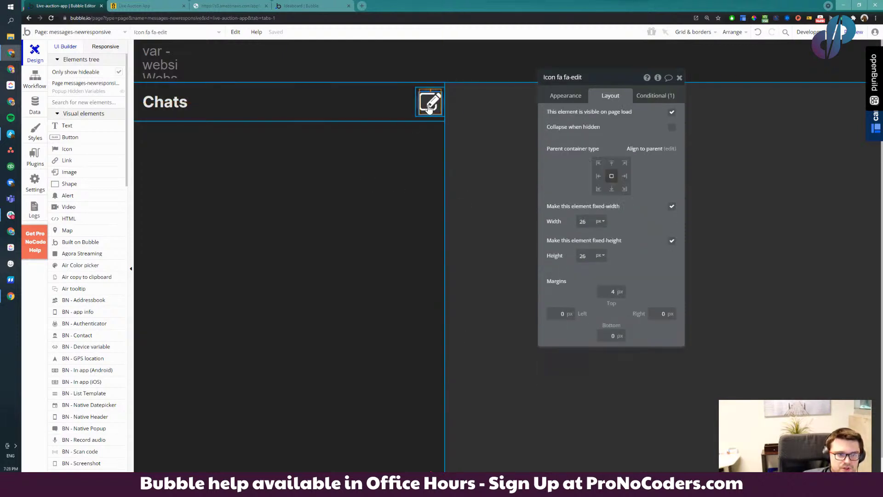
pyautogui.click(372, 199)
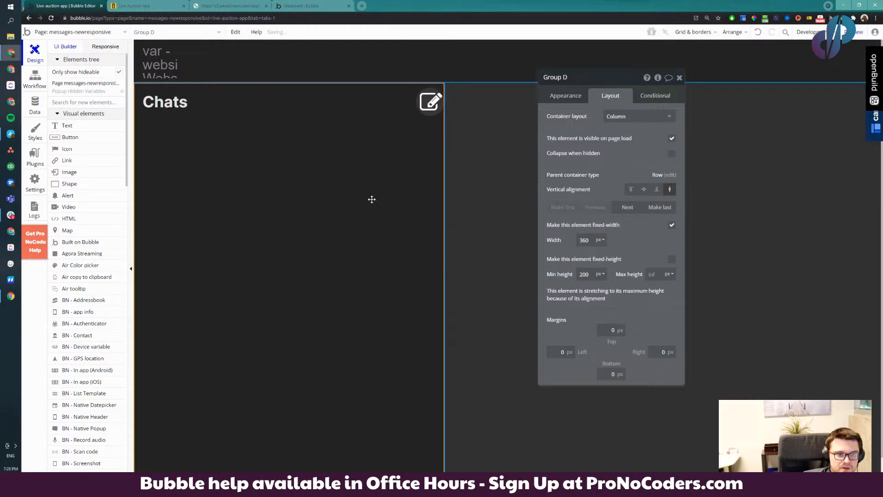
# Enlarge the edit icon's group to a fixed width of 36 px and height of 36 px
pyautogui.click(430, 103)
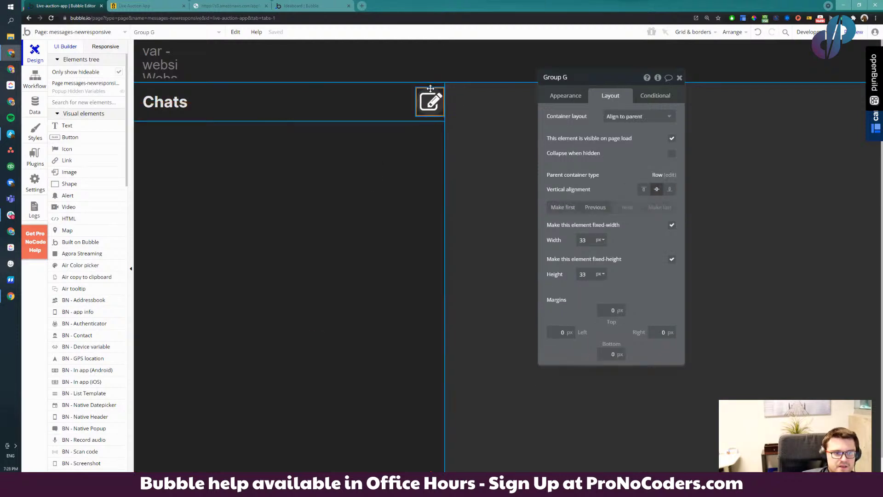
pyautogui.moveTo(585, 233); pyautogui.dragTo(596, 285)
pyautogui.click(375, 211)
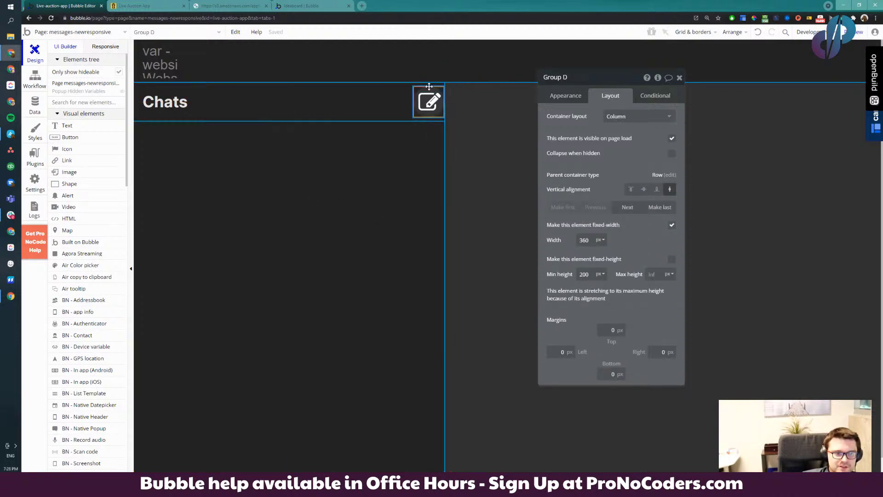
# Try right margins of 2 px and 10 px on the edit icon's group
pyautogui.click(428, 102)
pyautogui.click(658, 332)
pyautogui.write('2')
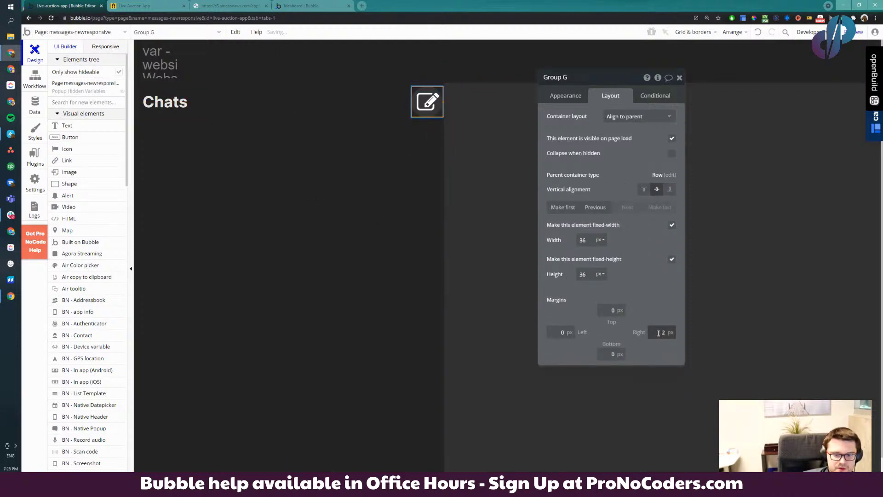
pyautogui.press('BackSpace')
pyautogui.write('10')
pyautogui.click(432, 250)
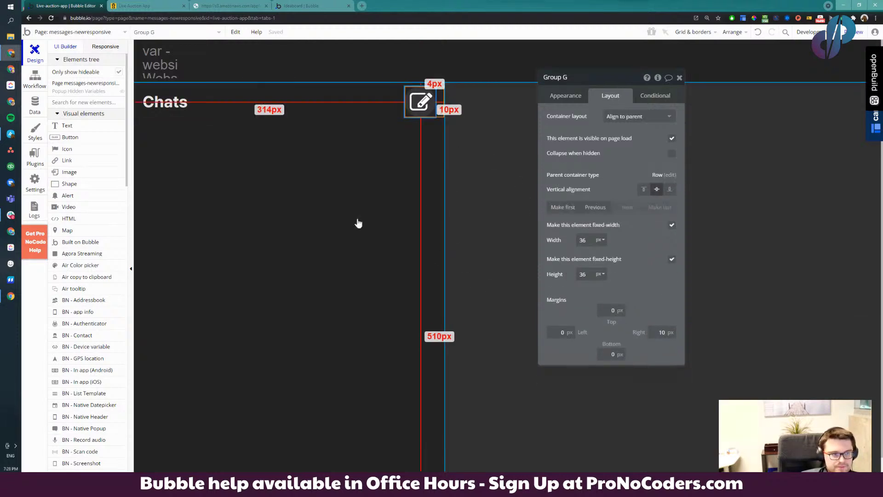
# Set the right margin of the edit icon's group to 4 px
pyautogui.click(429, 105)
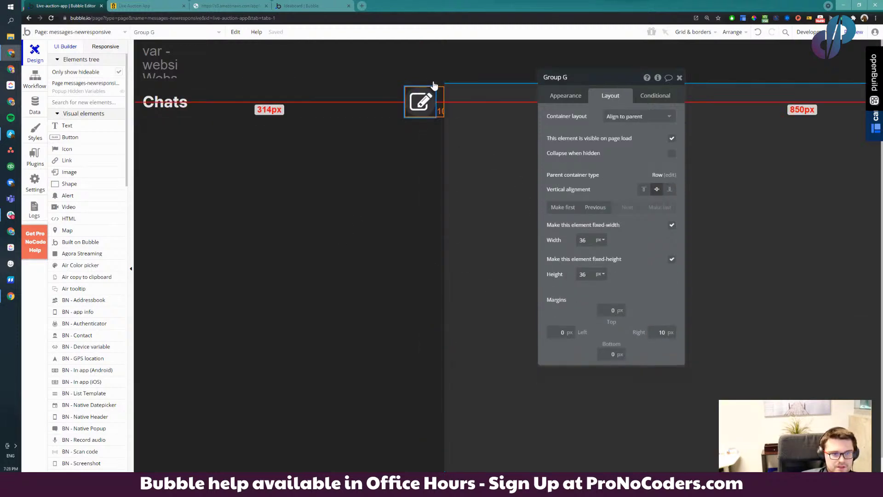
pyautogui.doubleClick(661, 332)
pyautogui.write('4')
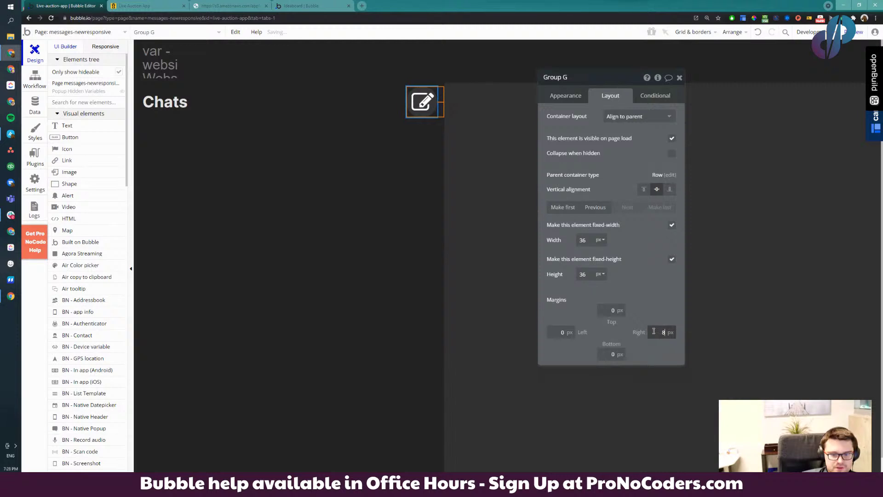
pyautogui.click(448, 302)
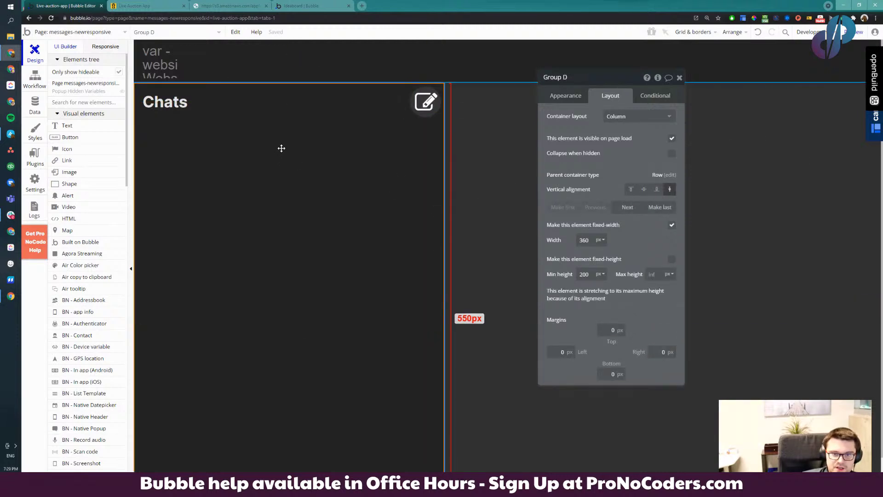
# Find the Search Box element and draw one about 315 px wide and 34 px high below the Chats header
pyautogui.scroll(-2, 78, 234)
pyautogui.scroll(-5, 78, 234)
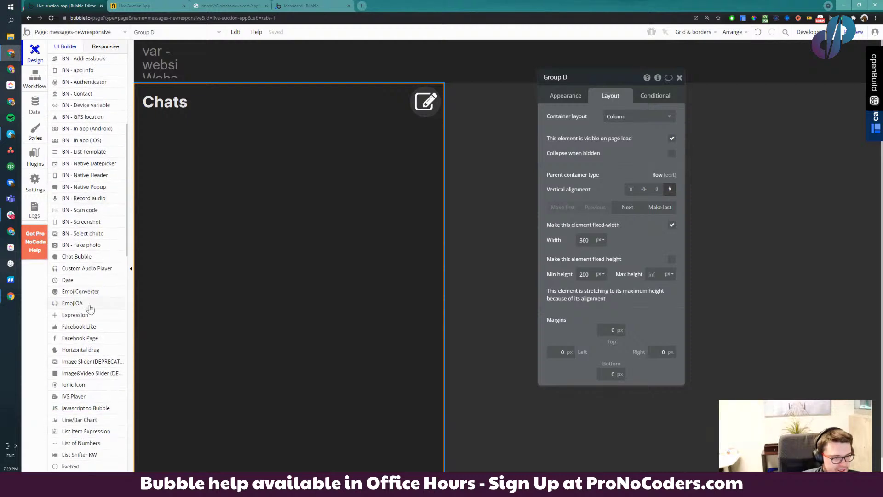
pyautogui.scroll(-9, 87, 285)
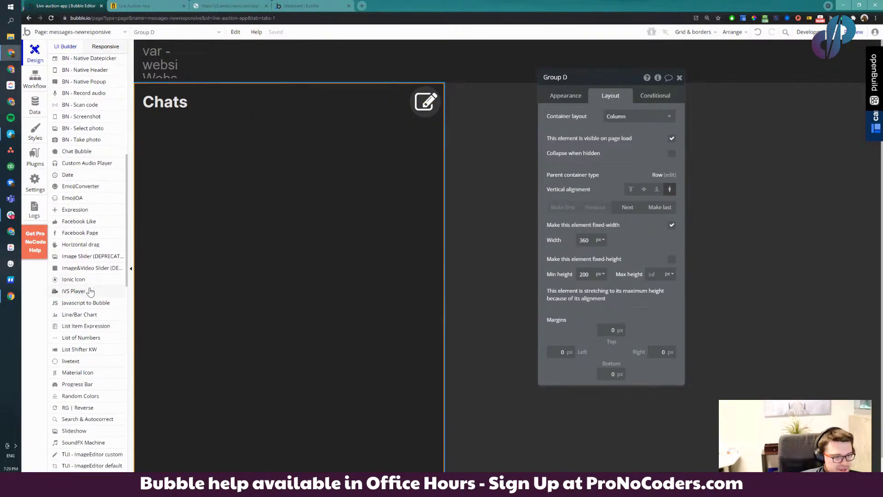
pyautogui.scroll(9, 85, 358)
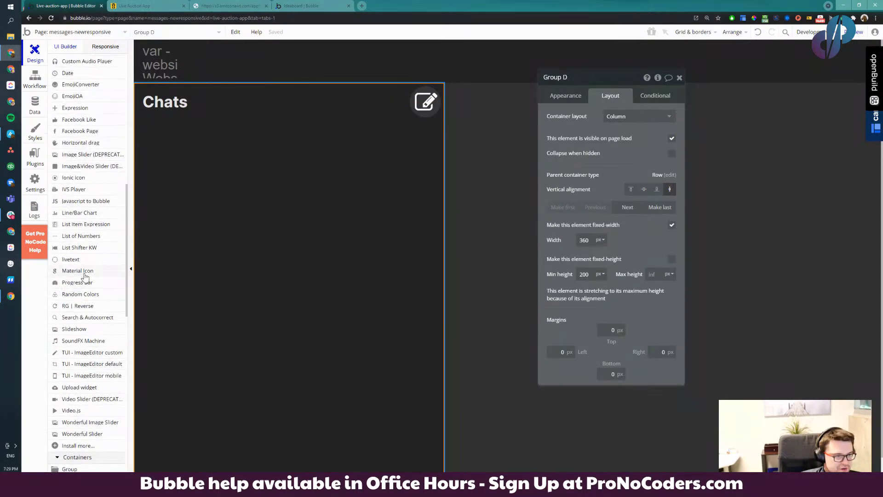
pyautogui.scroll(6, 84, 256)
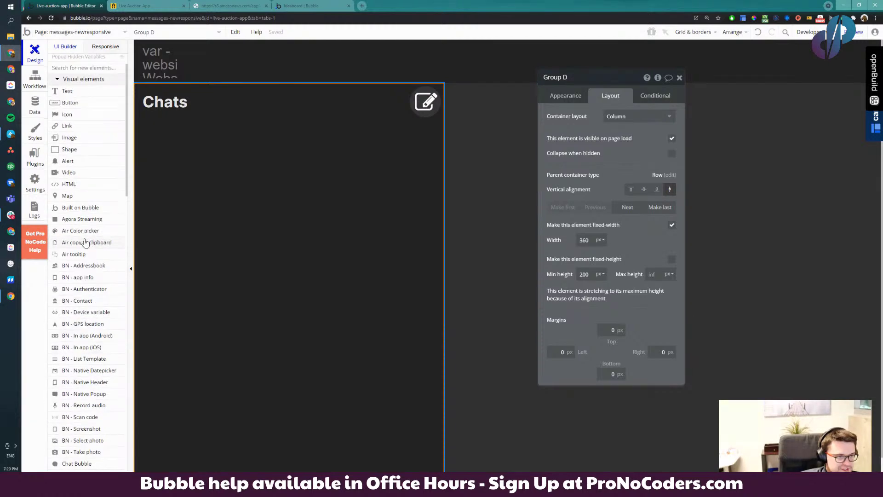
pyautogui.scroll(-9, 91, 276)
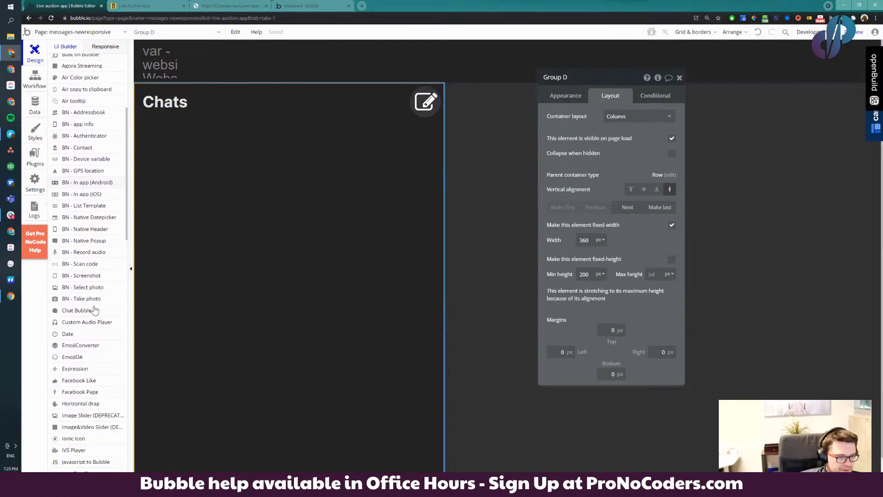
pyautogui.scroll(10, 92, 299)
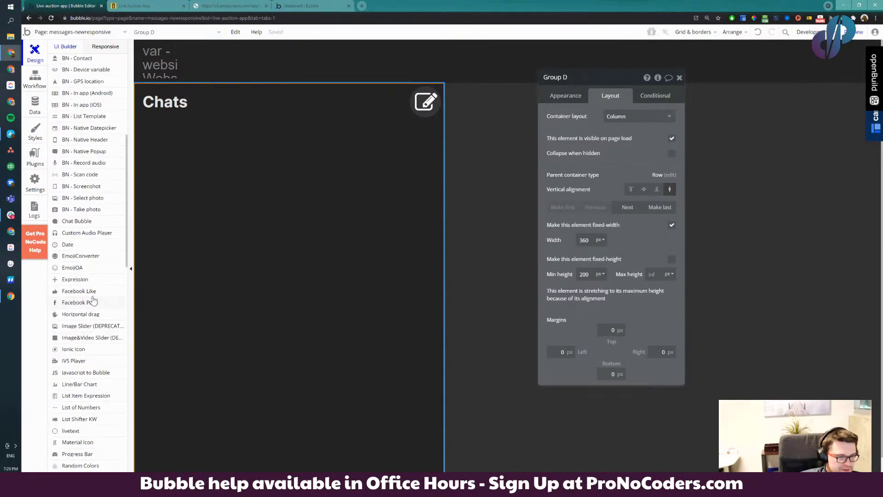
pyautogui.click(76, 101)
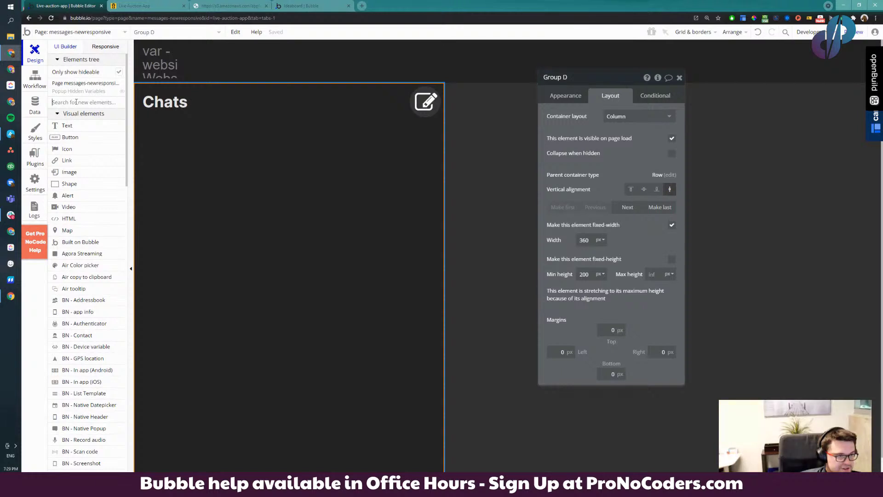
pyautogui.write('searc')
pyautogui.click(79, 149)
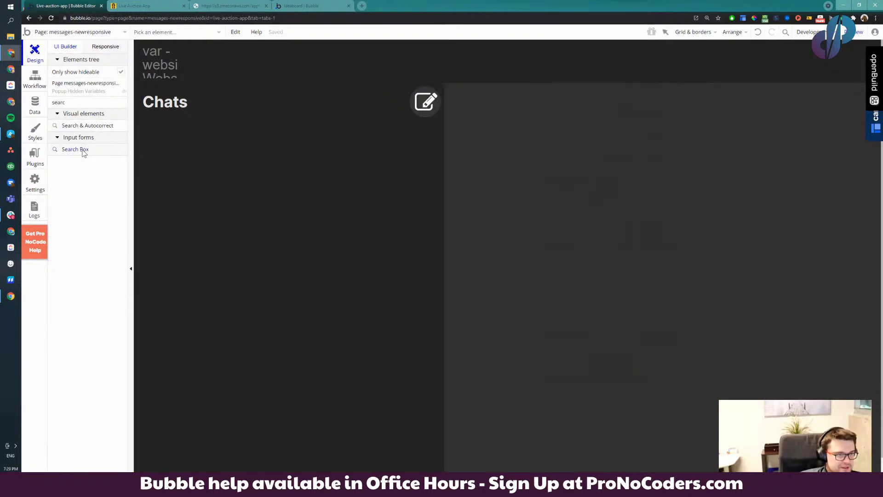
pyautogui.moveTo(160, 122); pyautogui.dragTo(405, 150)
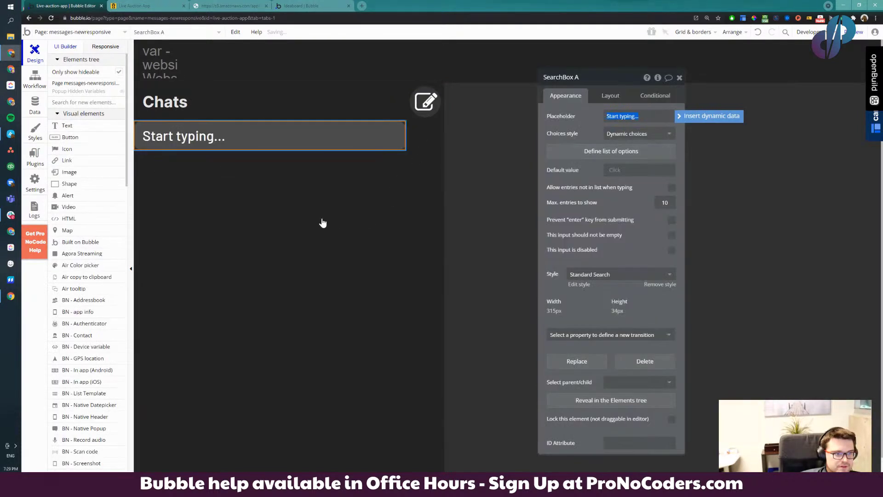
# Remove the search box's fixed width so it fills the column, and set its height to 40 px
pyautogui.click(610, 96)
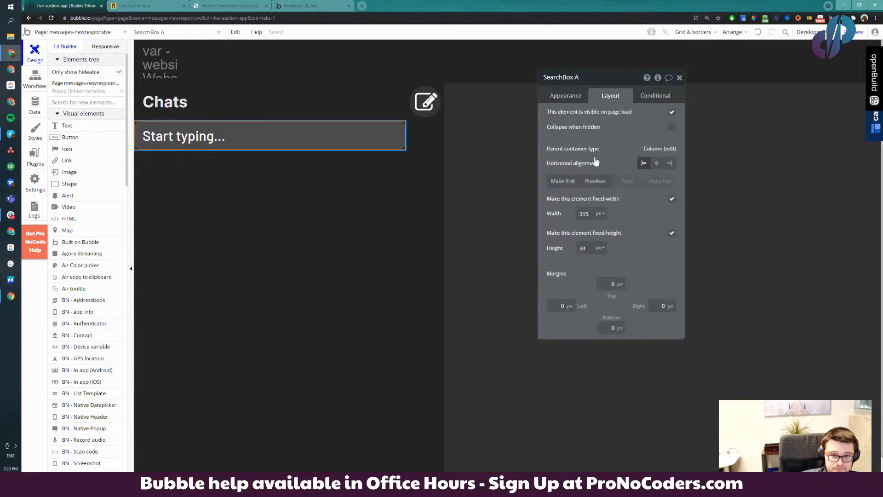
pyautogui.click(672, 200)
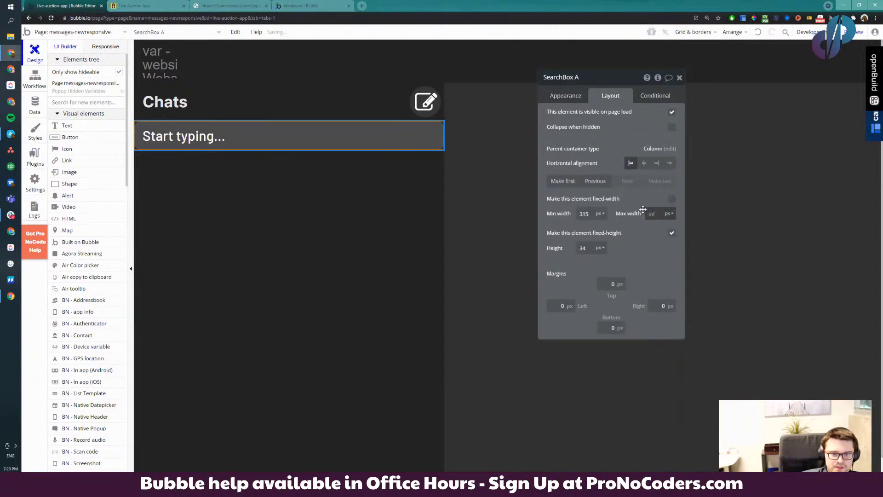
pyautogui.click(588, 248)
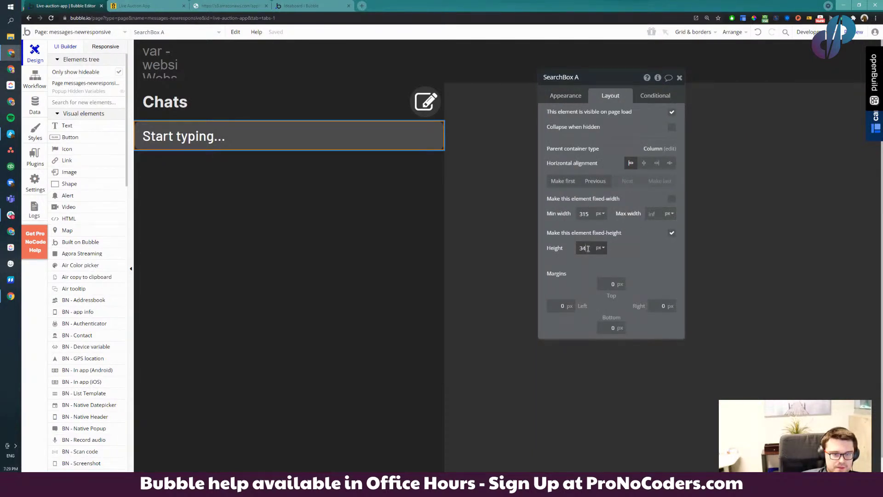
pyautogui.press('BackSpace')
pyautogui.write('9')
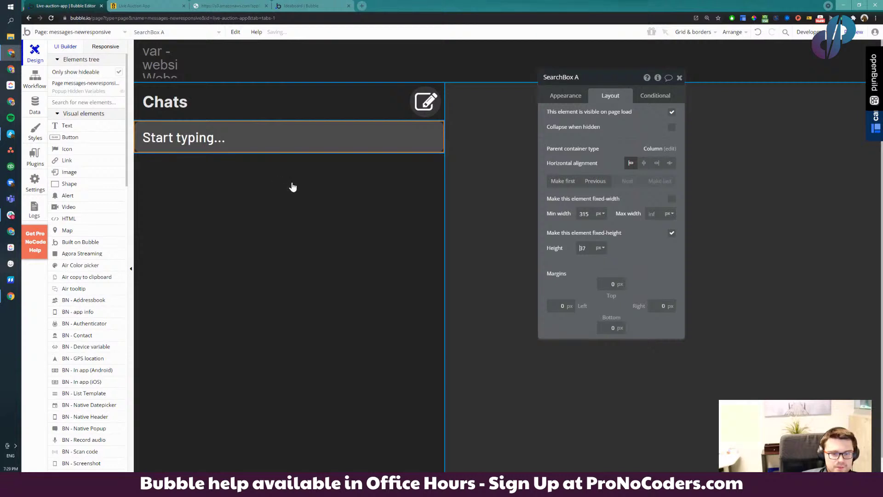
pyautogui.press('Up')
pyautogui.press('alt')
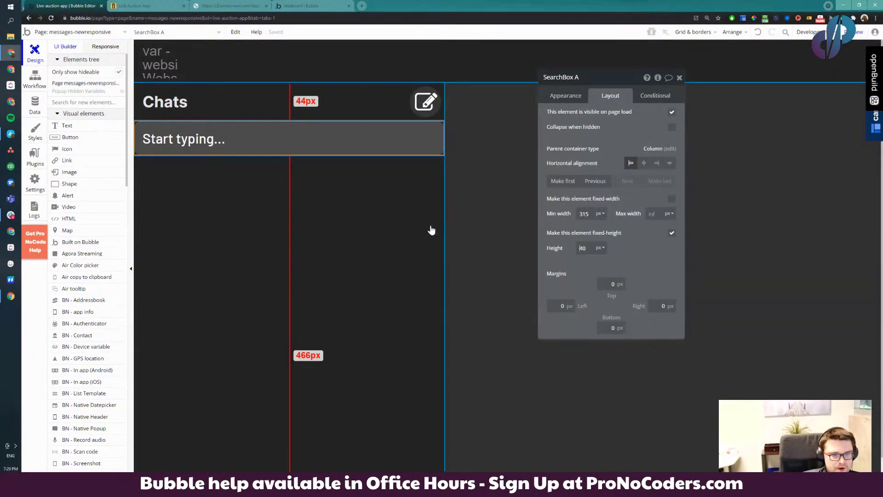
# Set the search box's left and right margins to 10 px each
pyautogui.click(559, 307)
pyautogui.write('5')
pyautogui.write('10')
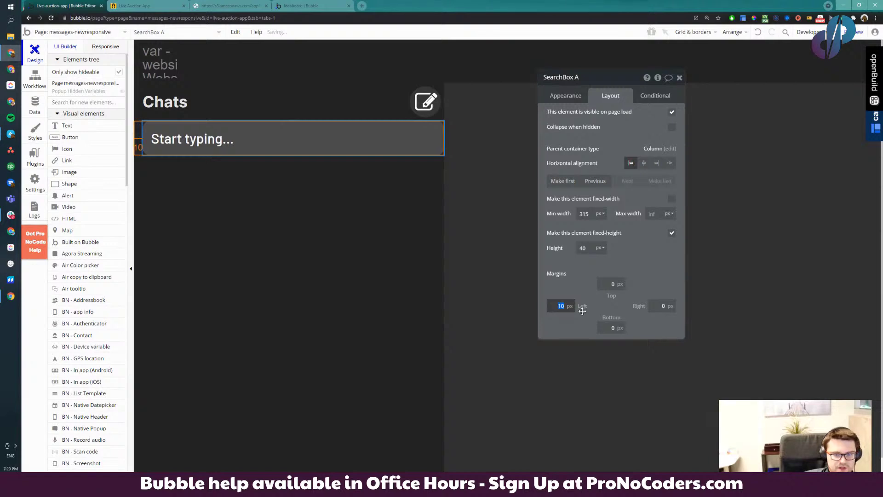
pyautogui.click(663, 306)
pyautogui.write('10')
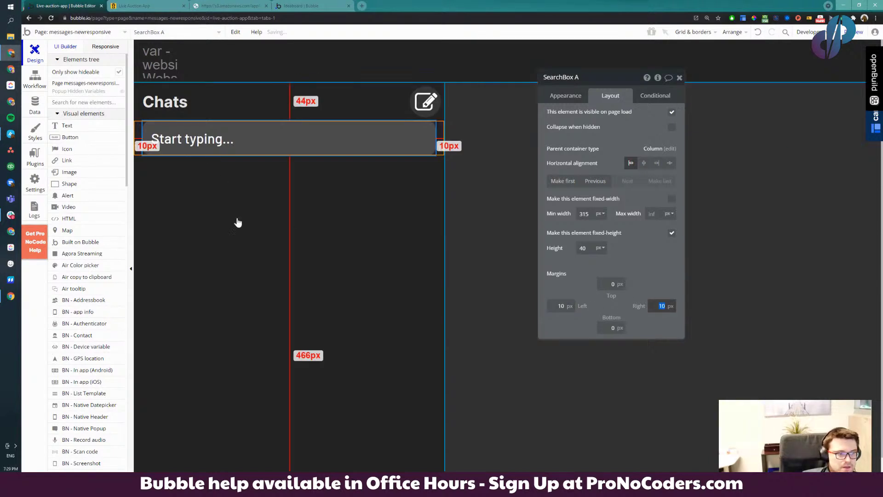
pyautogui.click(363, 301)
# Set the search box's top margin to 10 px
pyautogui.click(286, 145)
pyautogui.click(612, 284)
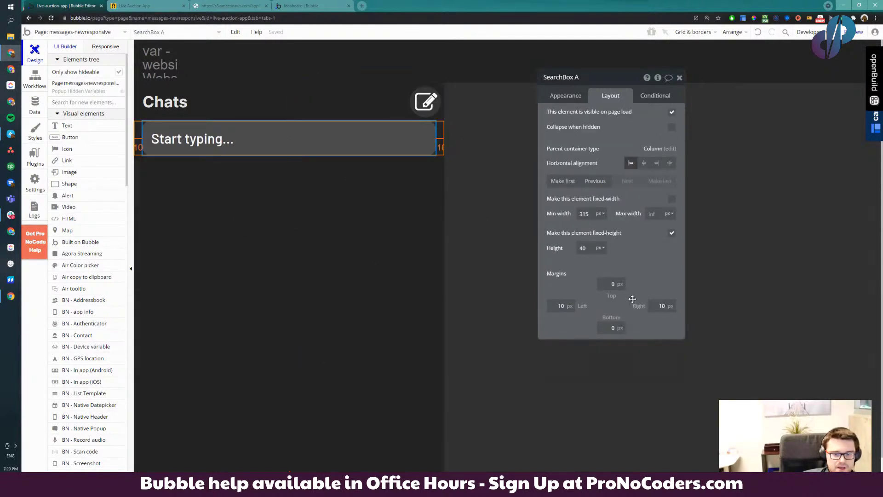
pyautogui.write('10')
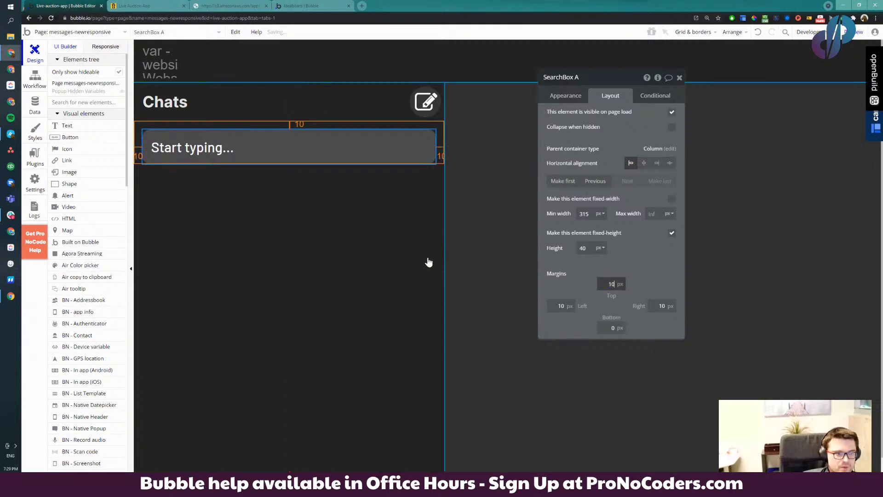
pyautogui.click(365, 247)
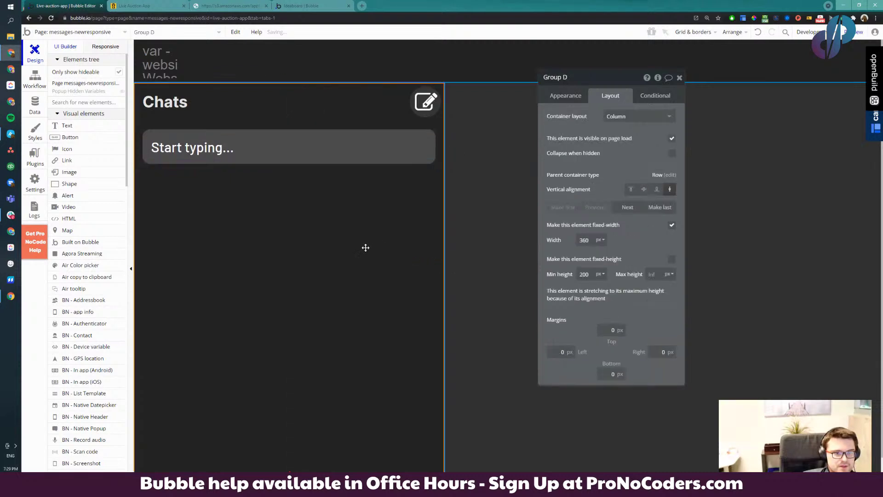
# Change the search box's placeholder to "Search for a user..."
pyautogui.click(278, 151)
pyautogui.click(566, 95)
pyautogui.tripleClick(624, 116)
pyautogui.write('S')
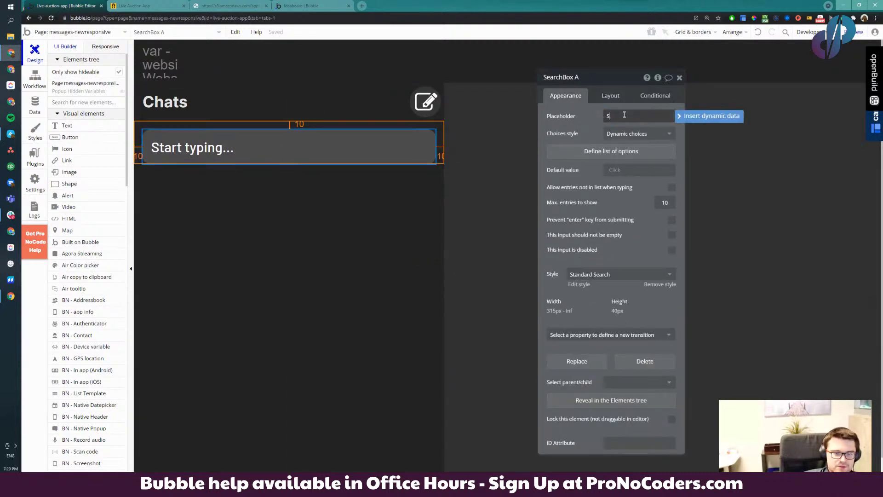
pyautogui.write('earch bo')
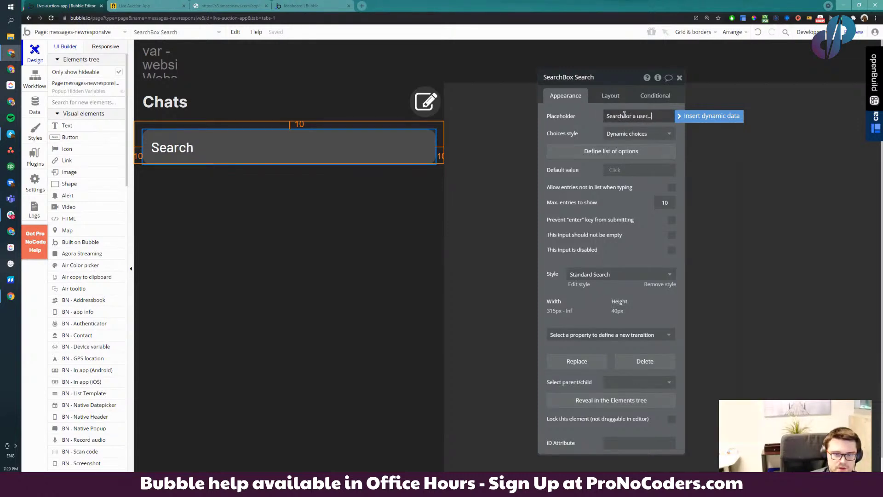
pyautogui.click(406, 256)
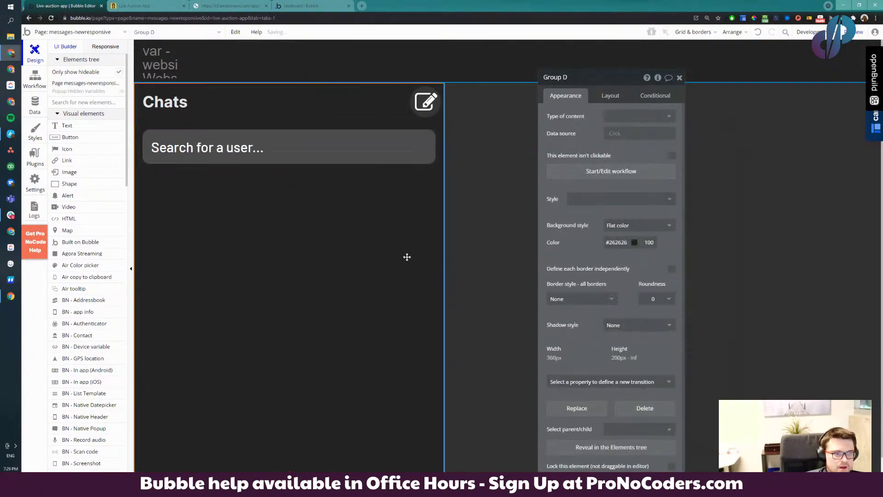
# Define the search box's dynamic choices as a search for Users, with Real Name as the field to search
pyautogui.click(359, 163)
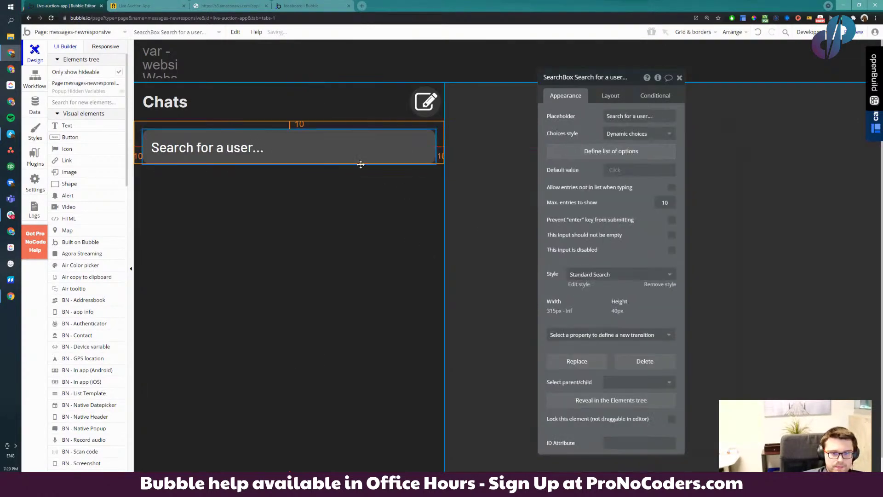
pyautogui.click(630, 156)
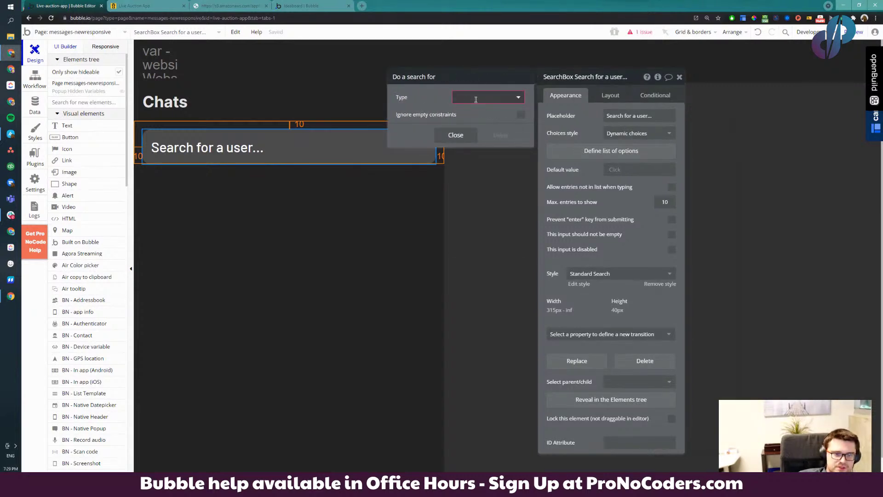
pyautogui.click(471, 97)
pyautogui.click(474, 113)
pyautogui.click(633, 170)
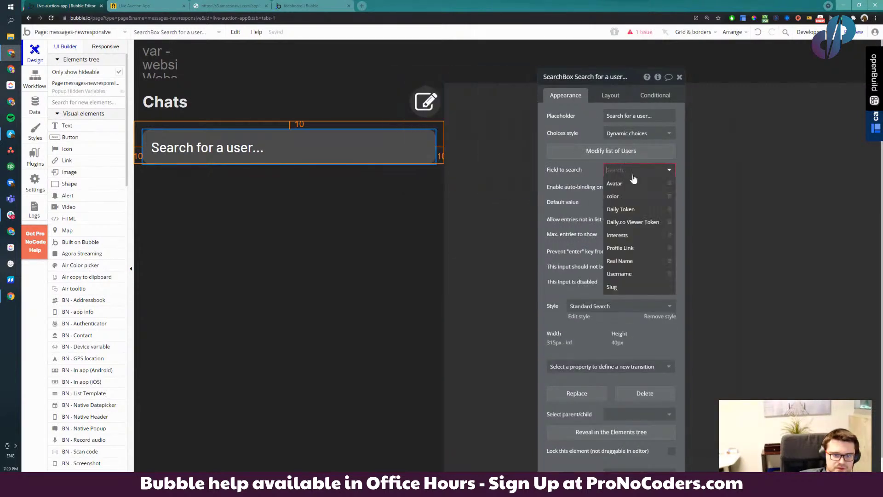
pyautogui.click(626, 261)
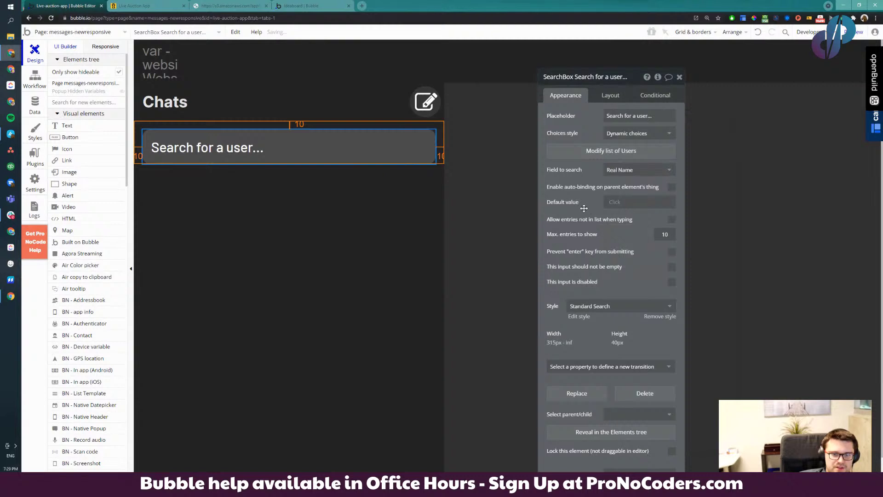
pyautogui.click(252, 215)
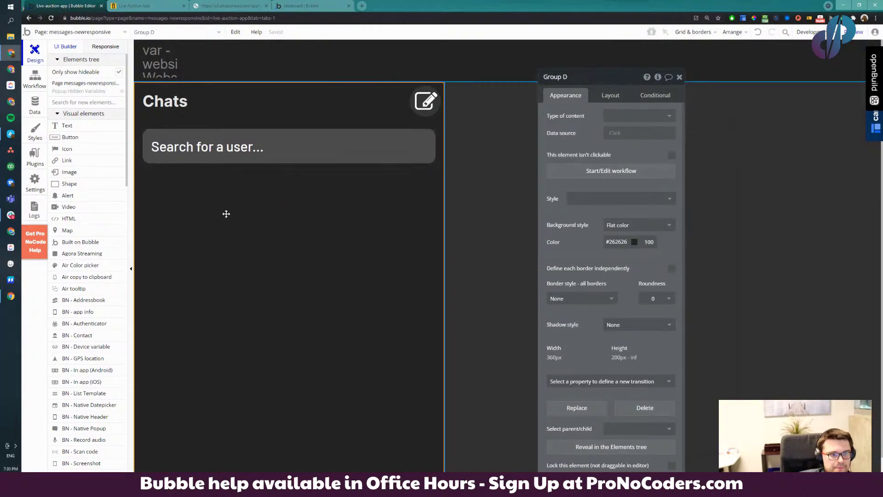
# Draw a repeating group about 294 px wide and 343 px high below the search box in the chat column
pyautogui.scroll(-1, 225, 214)
pyautogui.scroll(-9, 92, 229)
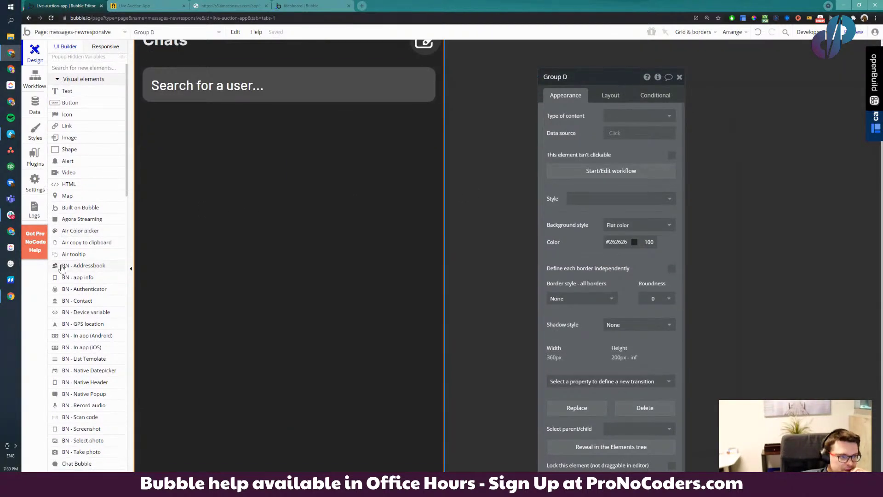
pyautogui.scroll(-2, 89, 288)
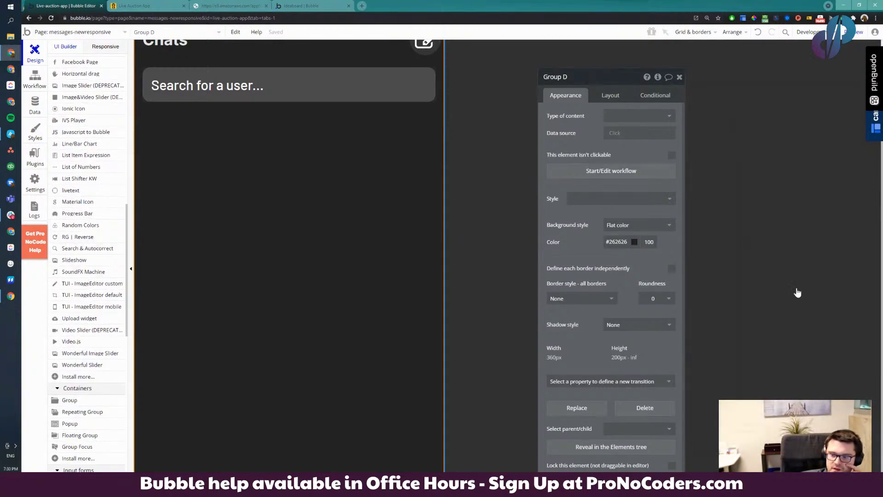
pyautogui.scroll(-2, 95, 363)
pyautogui.click(81, 312)
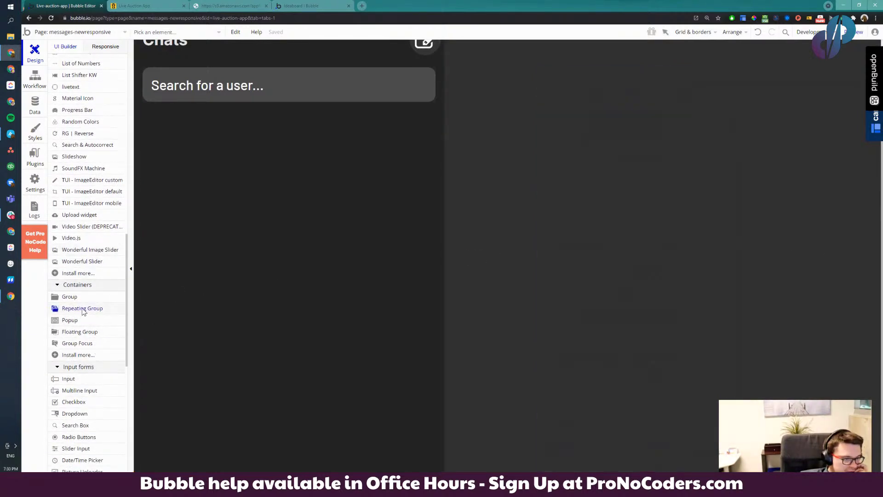
pyautogui.moveTo(157, 132)
pyautogui.mouseDown()
pyautogui.moveTo(416, 426)
pyautogui.moveTo(388, 420)
pyautogui.mouseUp()
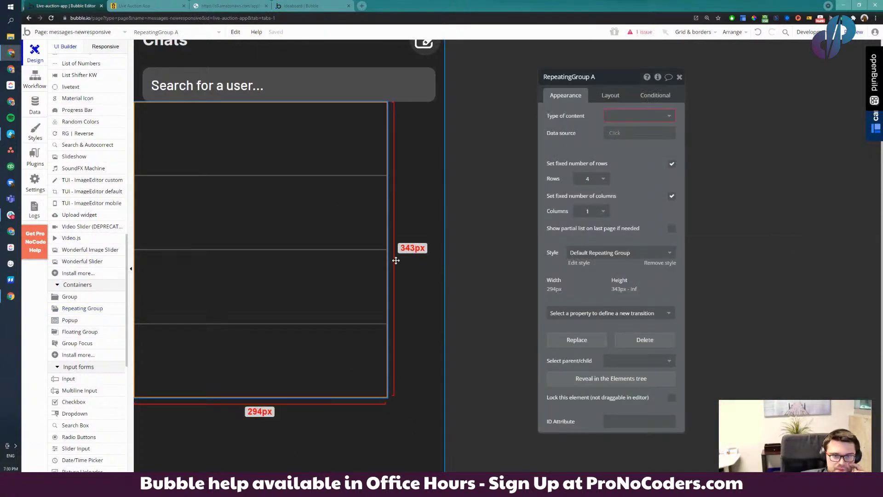
# Remove the repeating group's fixed number of rows and set its minimum row height to 70 px
pyautogui.click(709, 33)
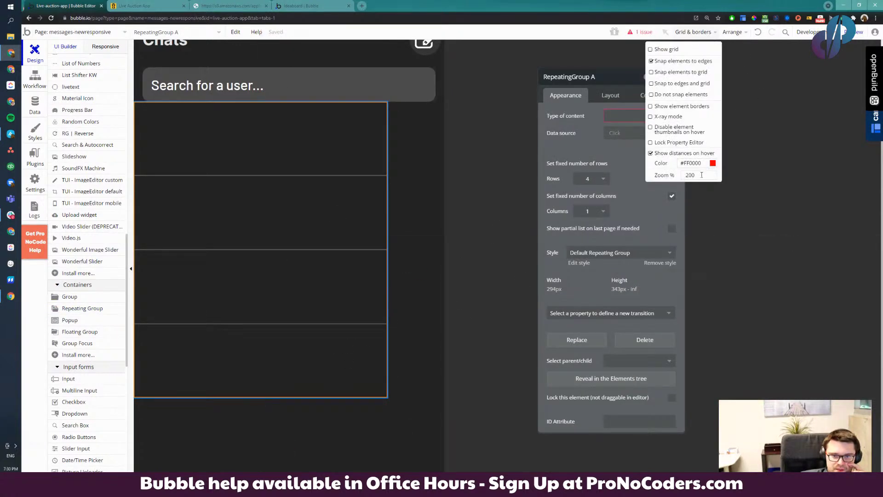
pyautogui.write('100')
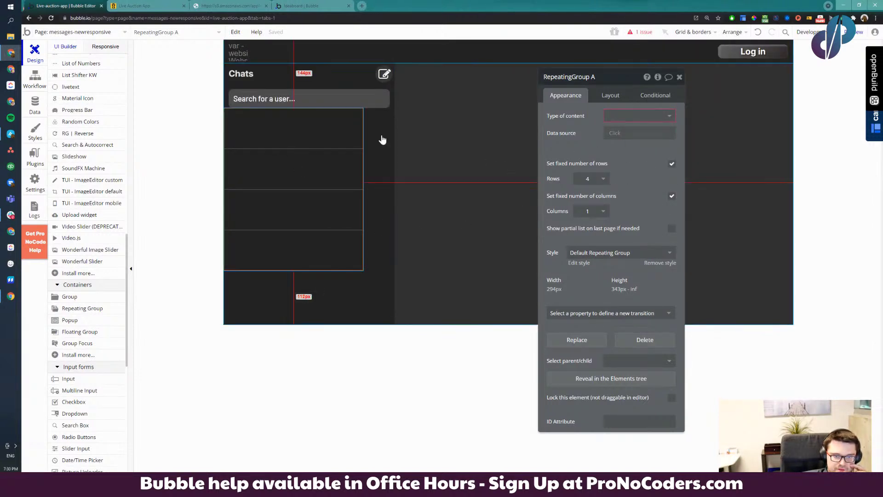
pyautogui.click(672, 164)
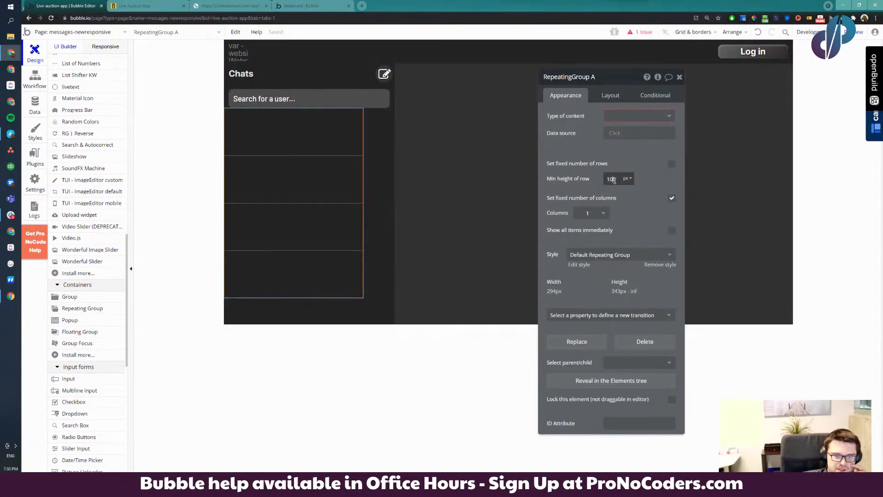
pyautogui.moveTo(614, 180); pyautogui.dragTo(581, 179)
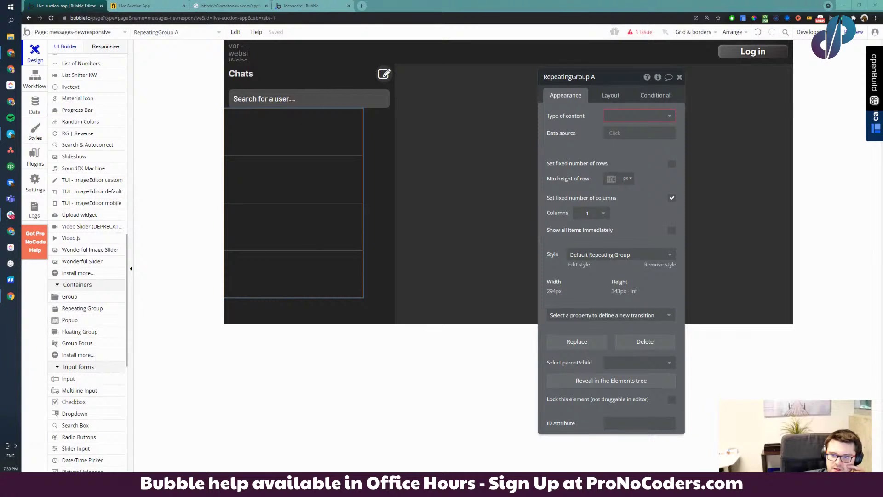
pyautogui.moveTo(619, 178); pyautogui.dragTo(599, 179)
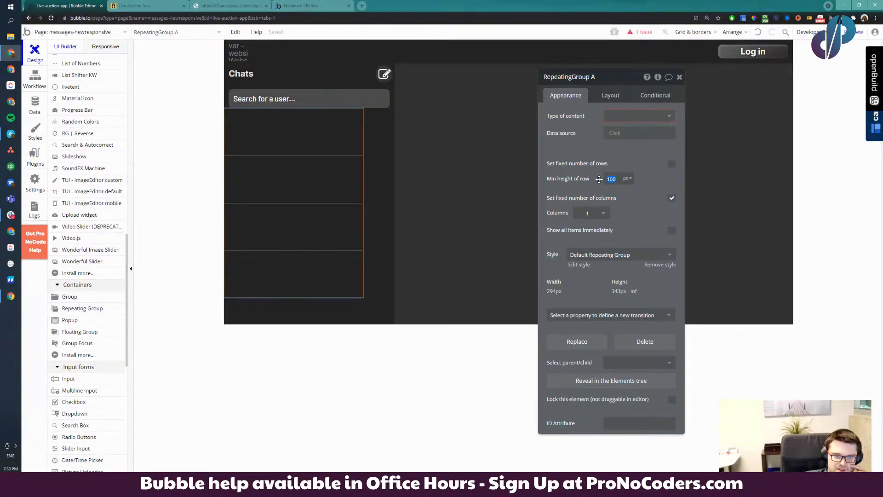
pyautogui.write('70')
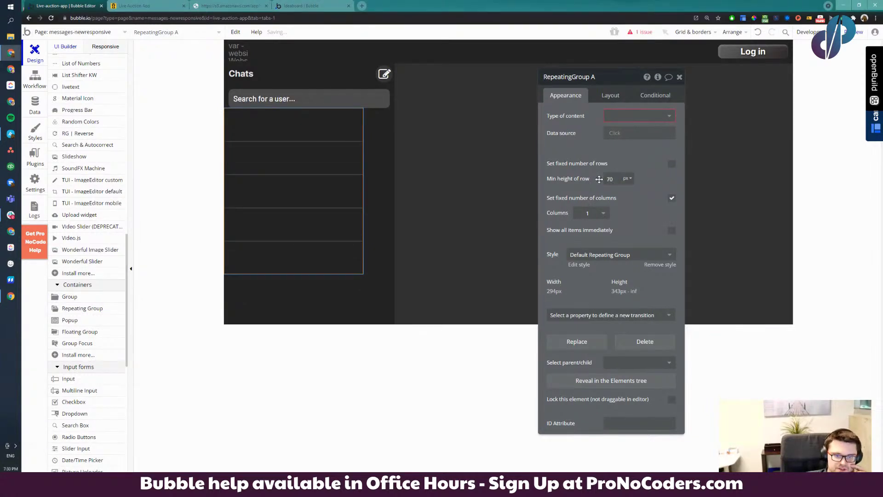
# Try percent as the unit for the repeating group's minimum row height and switch back to px
pyautogui.click(628, 179)
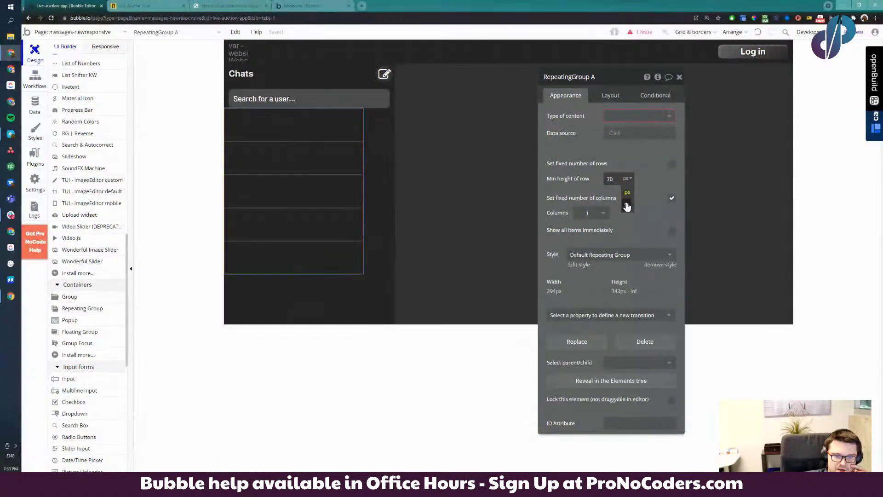
pyautogui.click(627, 206)
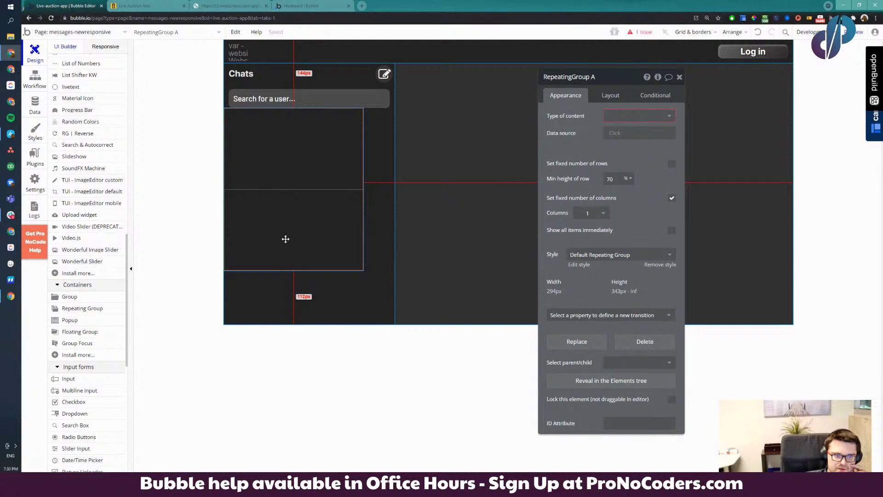
pyautogui.click(629, 178)
pyautogui.click(629, 194)
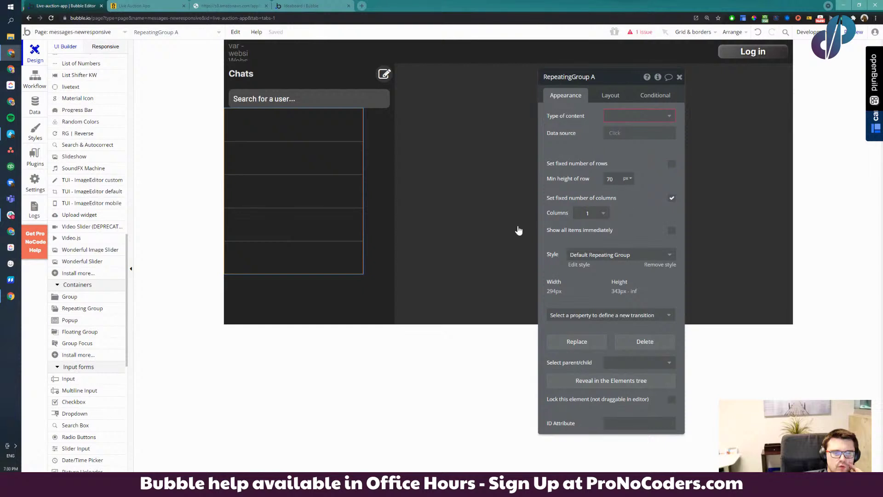
# Turn off fixed width and fit height to content for the repeating group
pyautogui.click(615, 98)
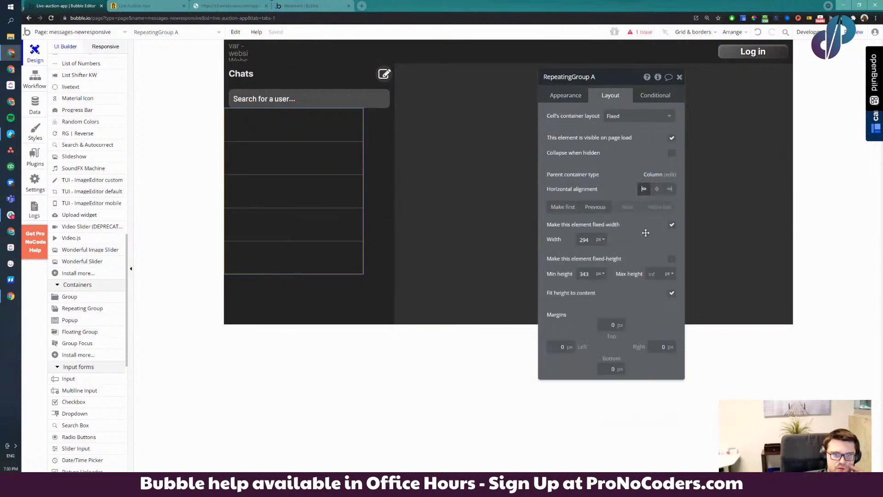
pyautogui.click(672, 225)
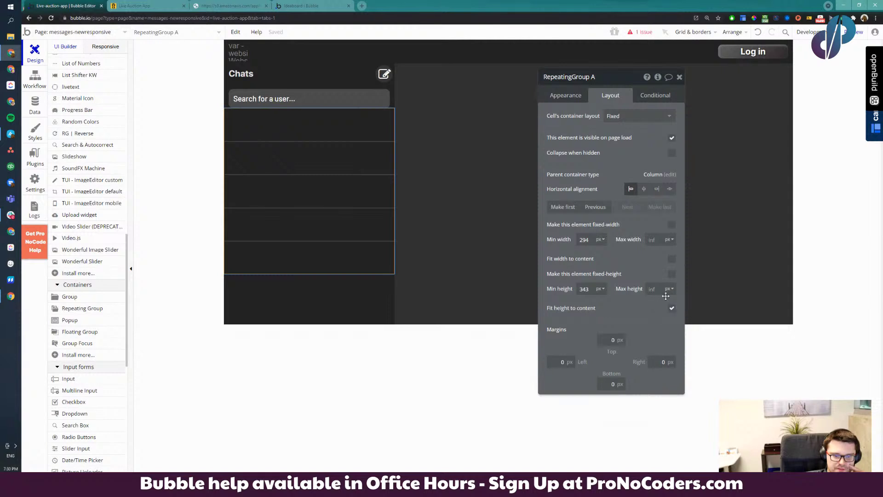
pyautogui.click(672, 309)
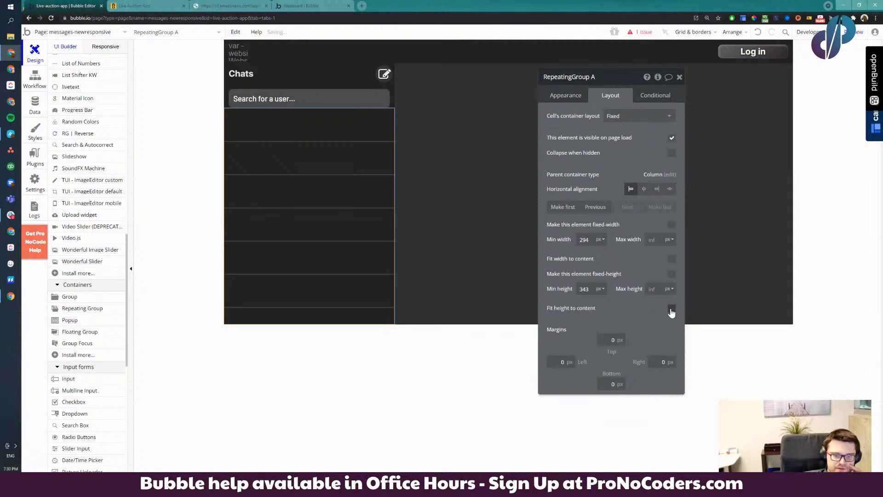
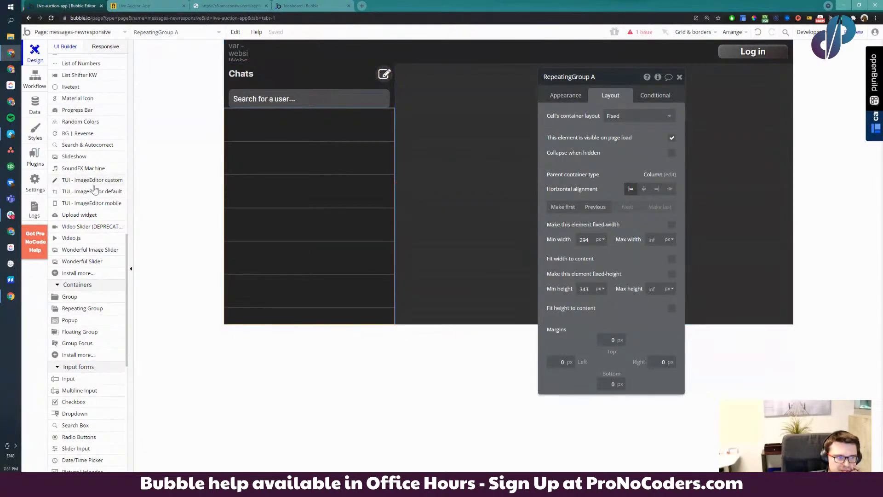
# Draw an image element about 40 px wide and 38 px high at the start of the repeating group's first cell
pyautogui.scroll(6, 96, 218)
pyautogui.scroll(7, 95, 218)
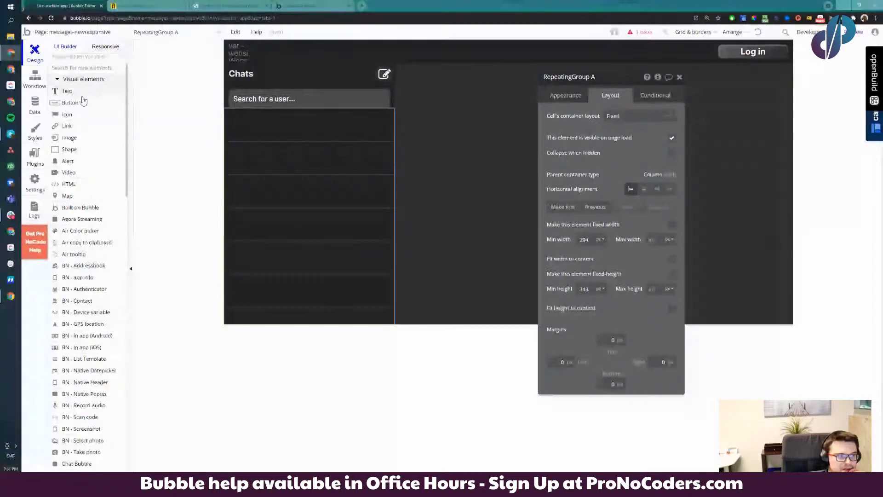
pyautogui.click(252, 109)
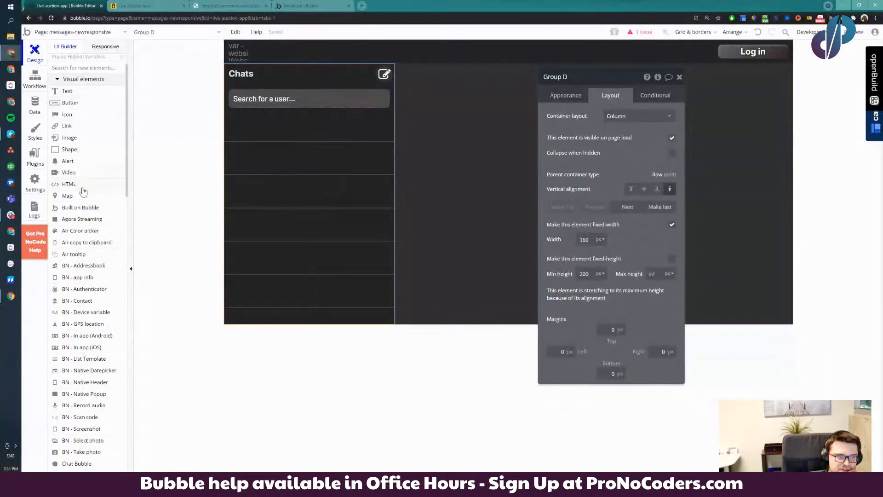
pyautogui.click(74, 138)
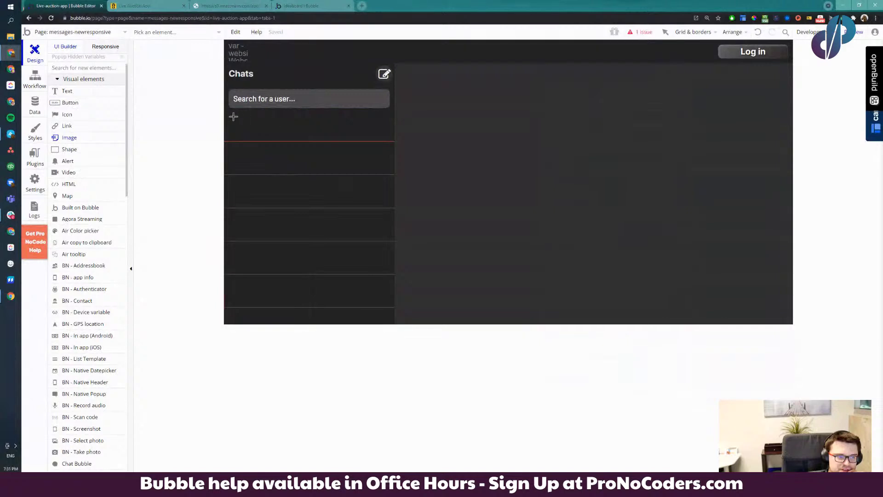
pyautogui.moveTo(230, 114)
pyautogui.mouseDown()
pyautogui.moveTo(252, 132)
pyautogui.moveTo(238, 125)
pyautogui.mouseUp()
pyautogui.click(298, 129)
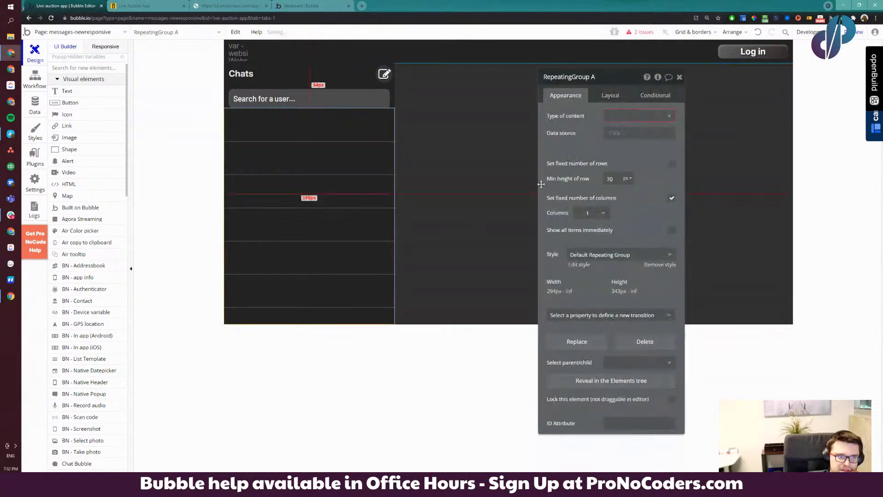
pyautogui.click(622, 96)
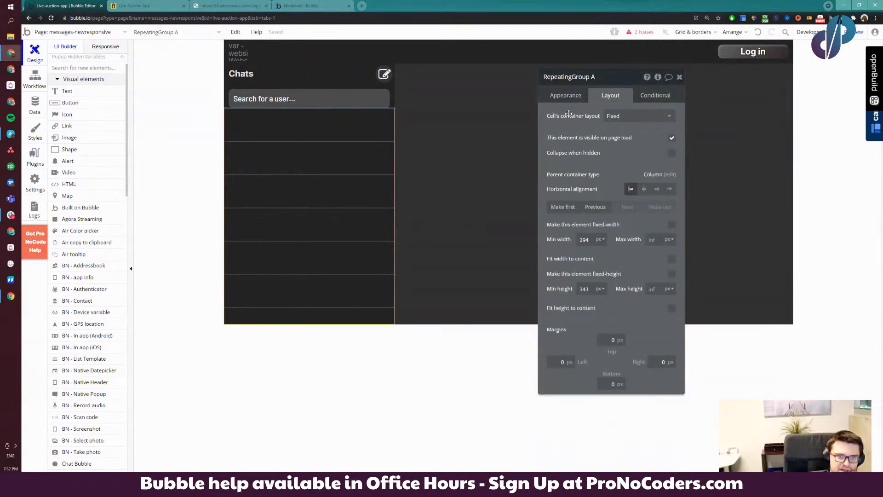
pyautogui.click(244, 125)
pyautogui.click(242, 124)
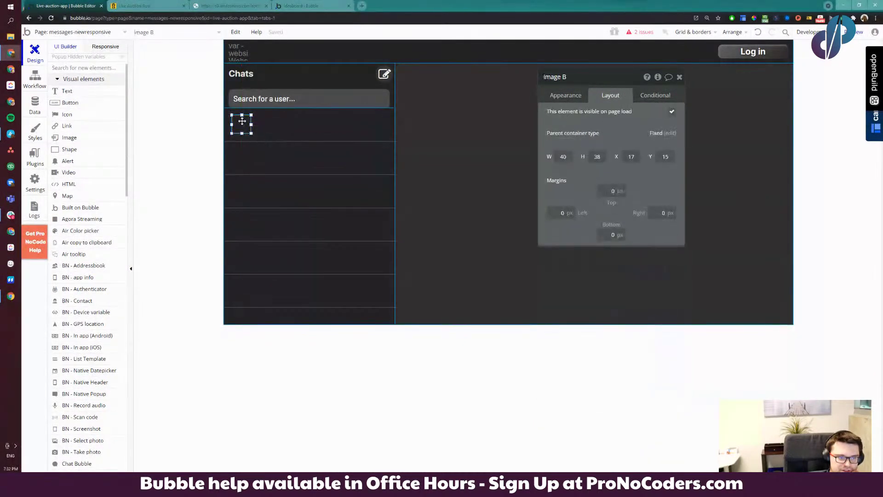
pyautogui.click(566, 95)
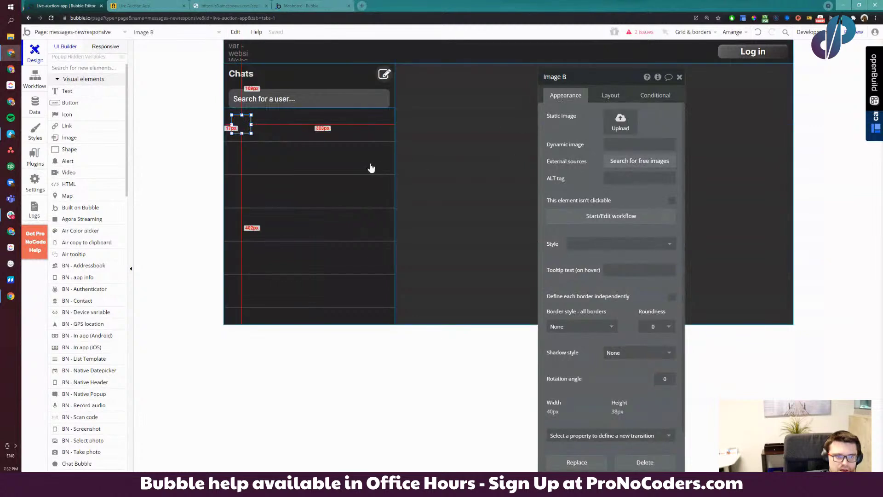
# Draw a text element about 182 px wide and 25 px high beside the image, near the first cell's upper edge
pyautogui.click(67, 91)
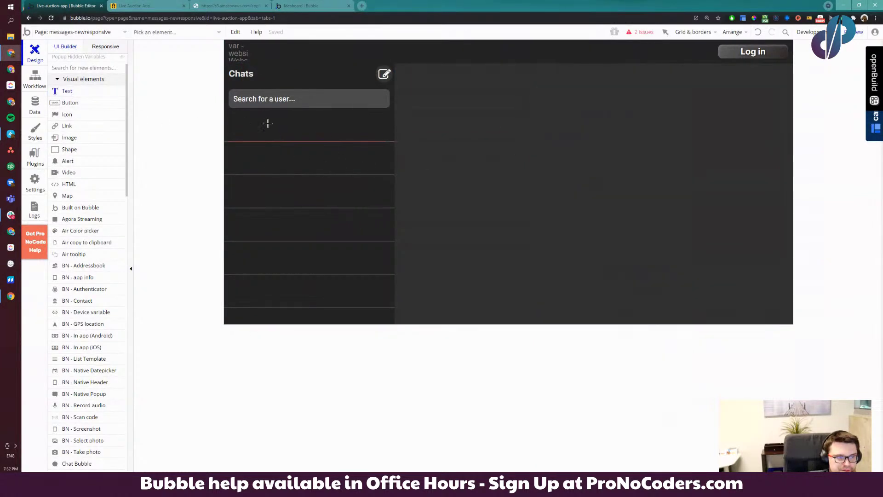
pyautogui.moveTo(270, 117); pyautogui.dragTo(350, 123)
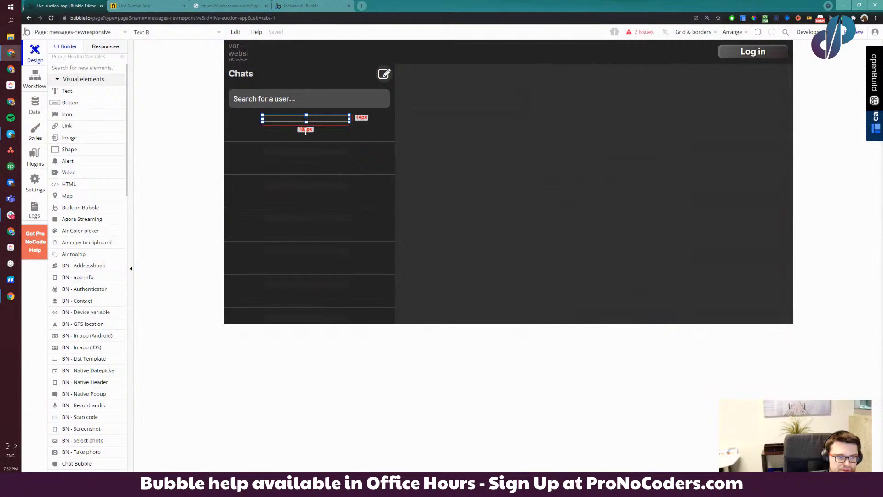
pyautogui.moveTo(307, 120); pyautogui.dragTo(297, 117)
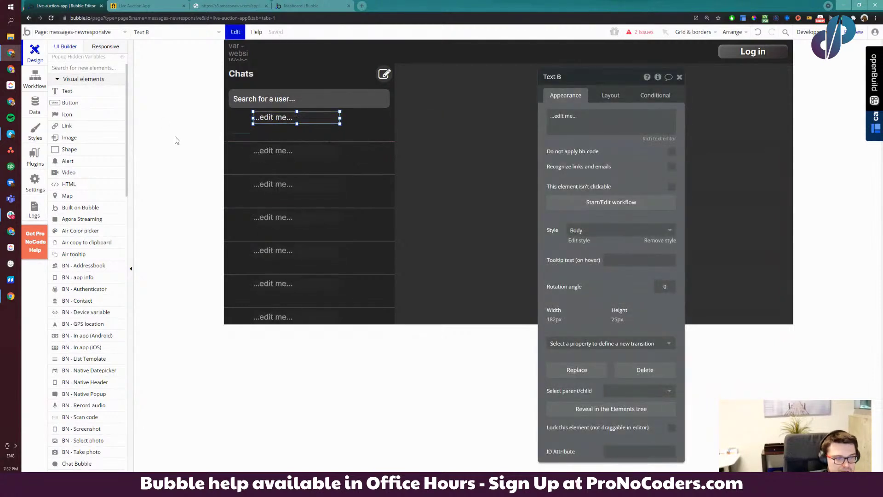
# Duplicate the text element, place the copy directly below the original and apply the Body Small style to it
pyautogui.hotkey('ctrl', 'c')
pyautogui.hotkey('ctrl', 'v')
pyautogui.click(276, 132)
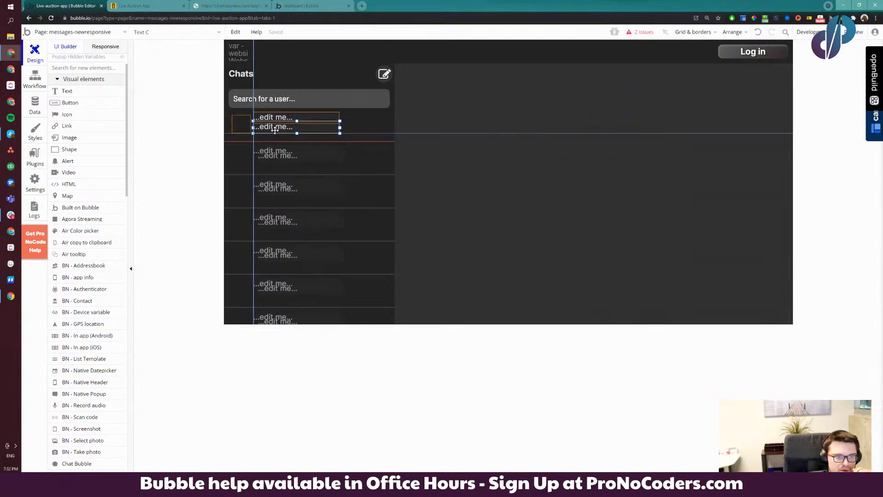
pyautogui.click(617, 231)
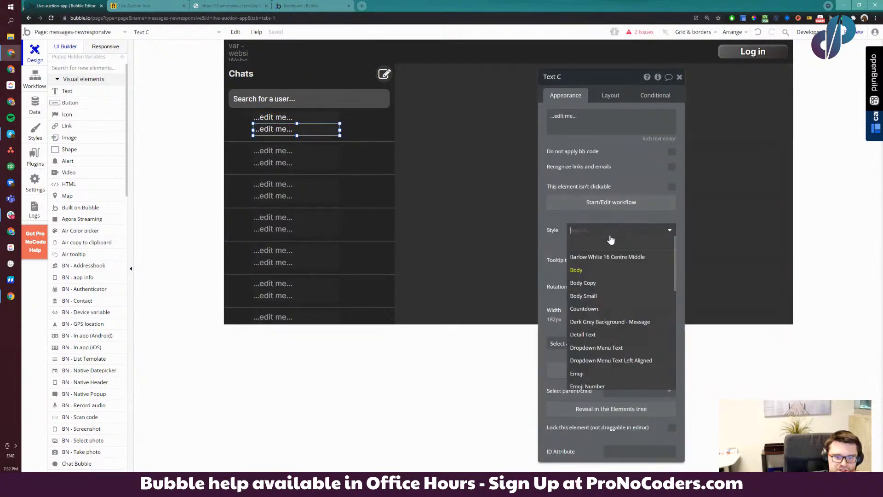
pyautogui.click(592, 298)
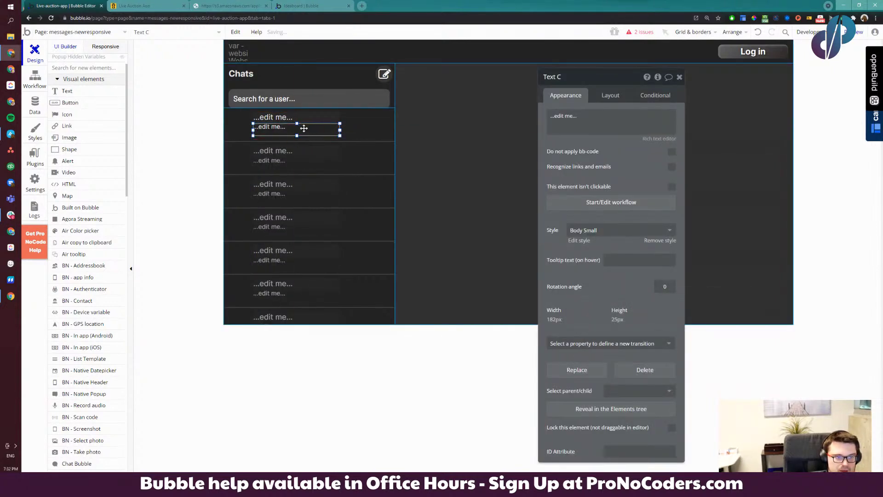
# Try to widen the two text elements in the first cell
pyautogui.moveTo(340, 130); pyautogui.dragTo(400, 132)
pyautogui.click(336, 119)
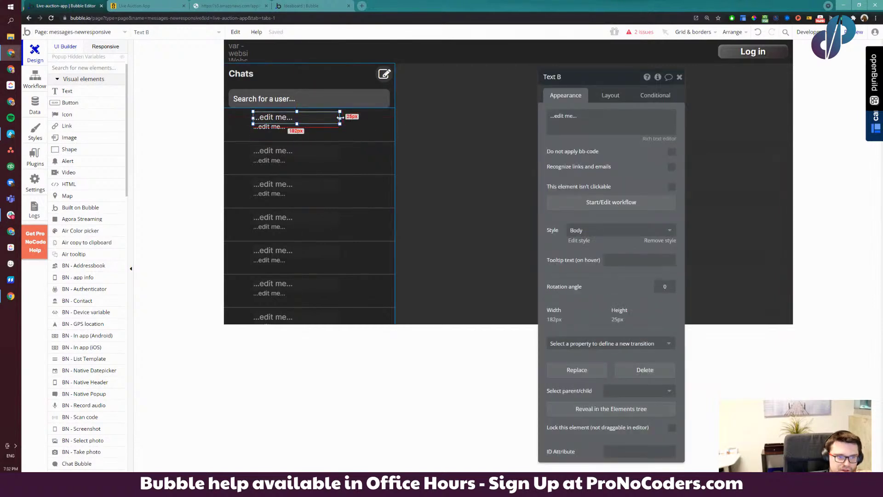
pyautogui.moveTo(343, 120); pyautogui.dragTo(363, 120)
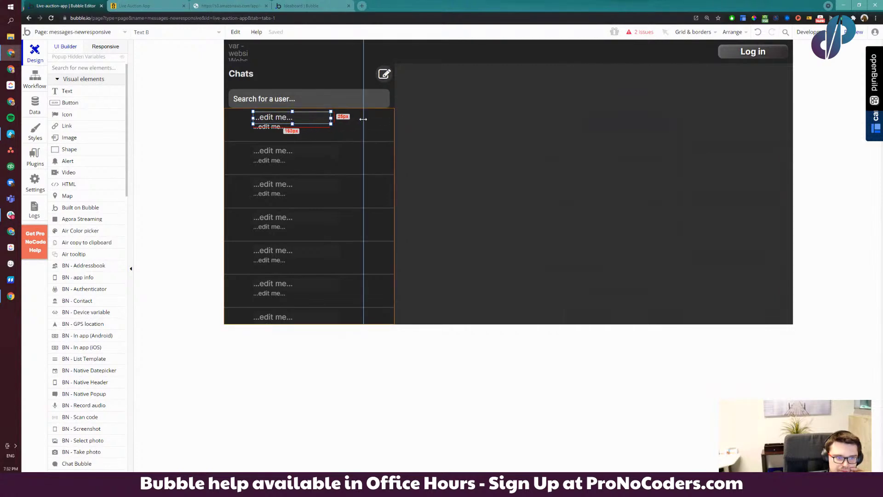
pyautogui.moveTo(364, 119)
pyautogui.mouseDown()
pyautogui.moveTo(387, 120)
pyautogui.moveTo(363, 121)
pyautogui.mouseUp()
# Zoom the editor to 100% and widen the cell's upper text to about 230 px and lower text to about 243 px
pyautogui.click(732, 32)
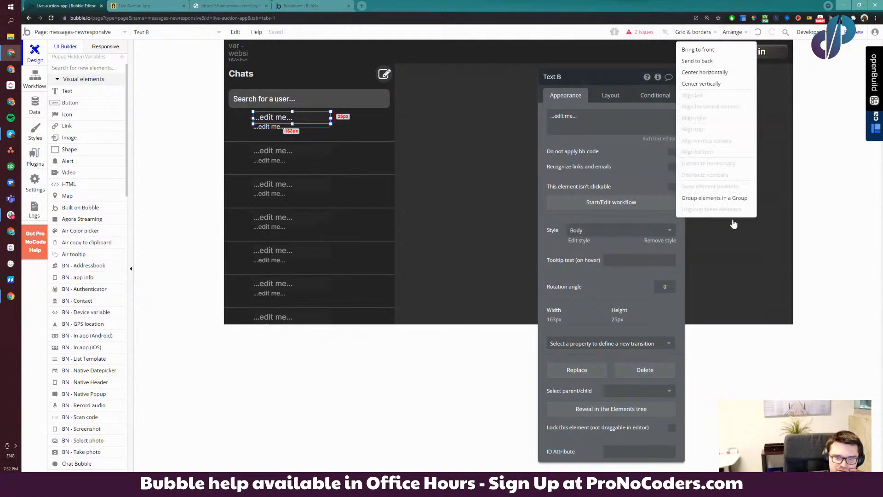
pyautogui.click(697, 33)
pyautogui.moveTo(692, 174); pyautogui.dragTo(665, 176)
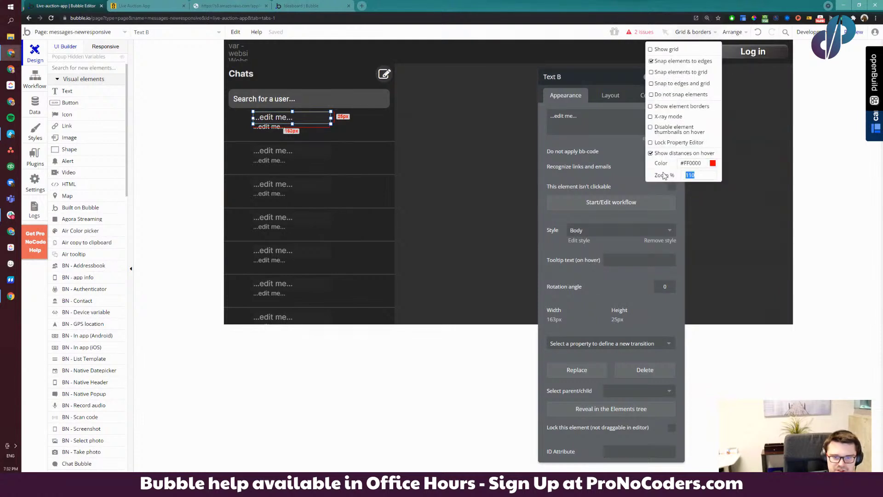
pyautogui.write('100')
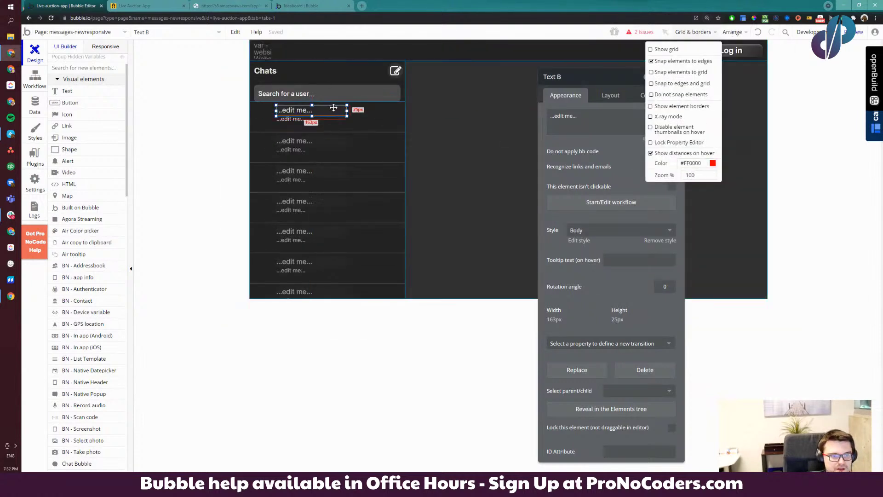
pyautogui.moveTo(347, 111); pyautogui.dragTo(373, 110)
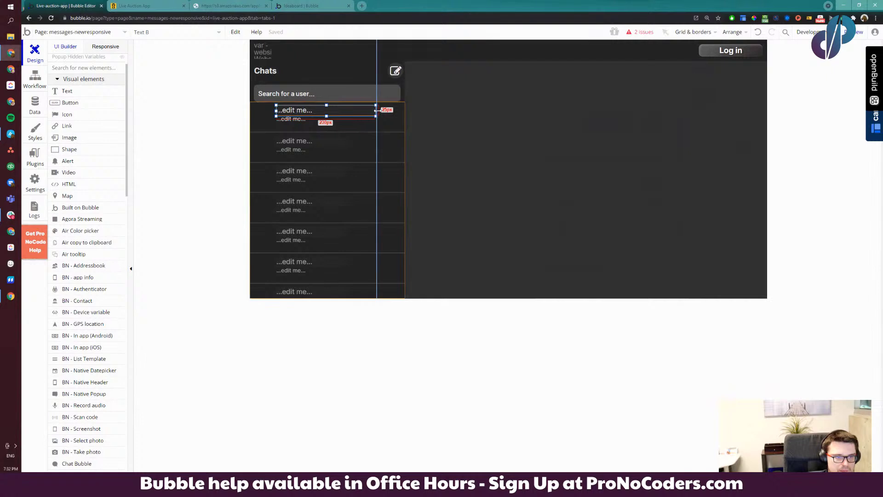
pyautogui.doubleClick(372, 118)
pyautogui.click(364, 110)
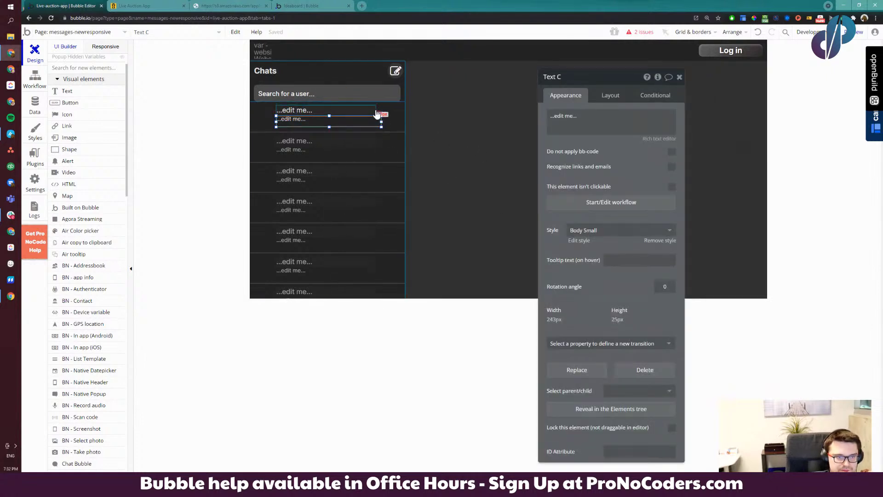
# Fine-tune the upper text element's width in the first cell, then reselect the repeating group
pyautogui.moveTo(373, 110)
pyautogui.mouseDown()
pyautogui.moveTo(387, 111)
pyautogui.moveTo(374, 110)
pyautogui.moveTo(386, 121)
pyautogui.mouseUp()
pyautogui.doubleClick(381, 122)
pyautogui.click(391, 154)
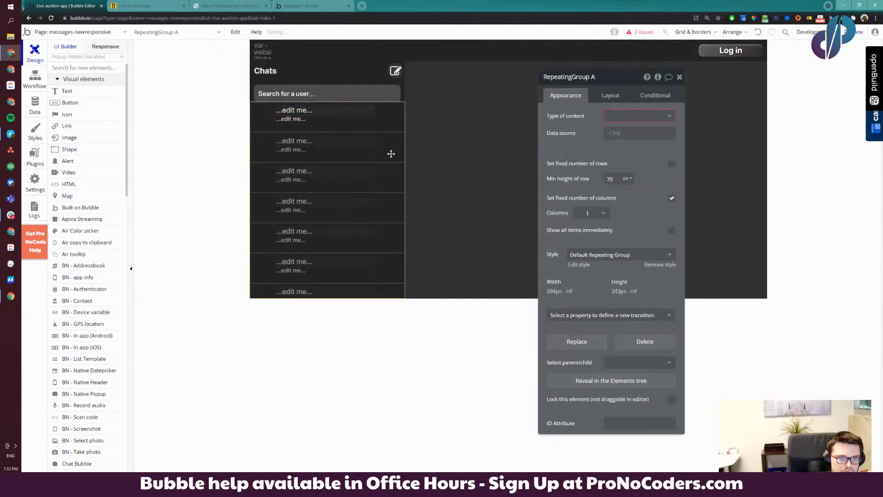
pyautogui.click(375, 114)
pyautogui.moveTo(376, 111); pyautogui.dragTo(376, 111)
pyautogui.click(373, 169)
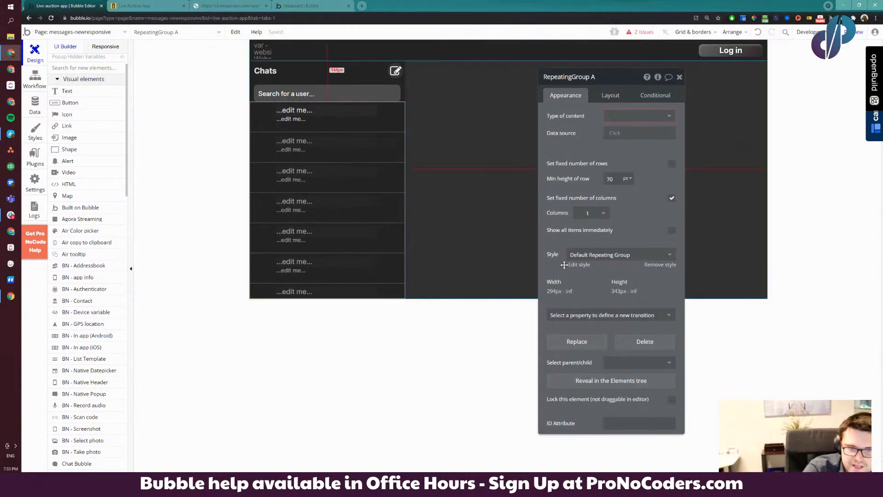
# Remove the Default Repeating Group style from the repeating group and review its appearance and layout settings
pyautogui.click(611, 96)
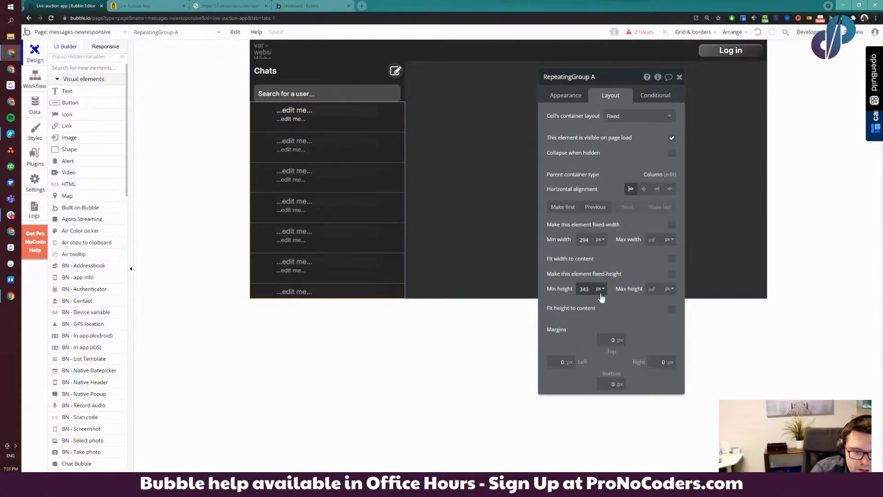
pyautogui.click(571, 96)
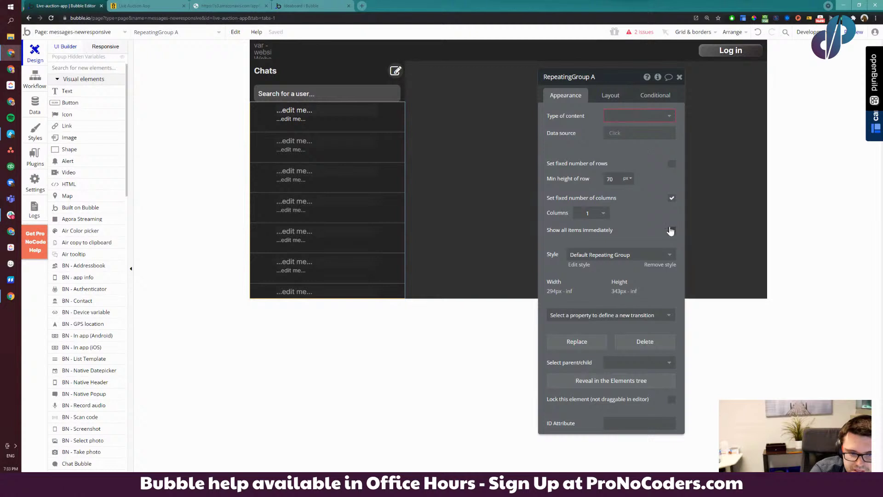
pyautogui.click(610, 96)
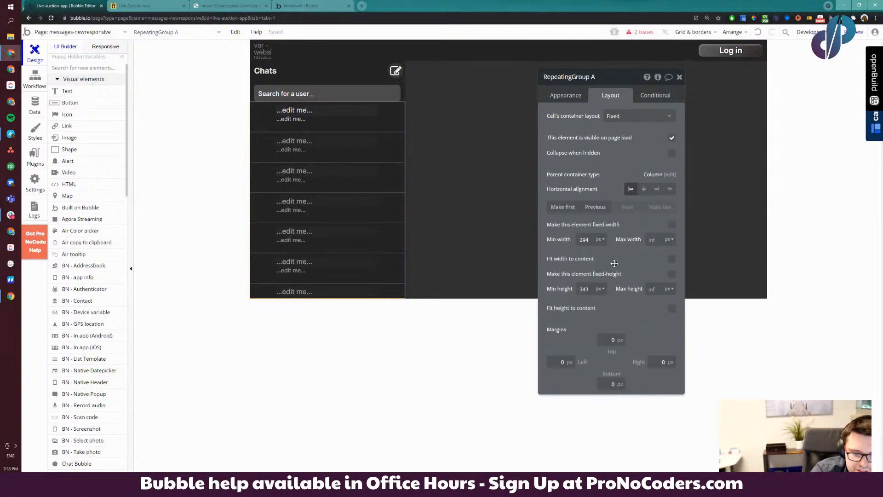
pyautogui.moveTo(614, 263); pyautogui.dragTo(540, 188)
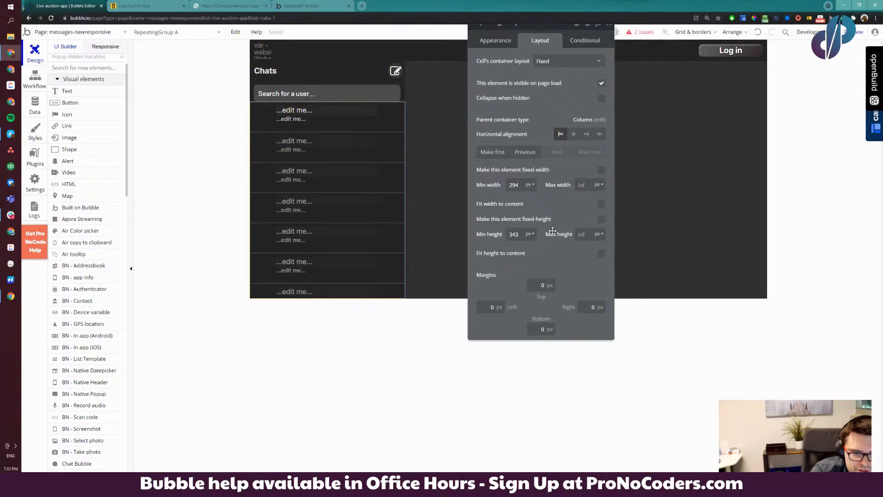
pyautogui.click(502, 42)
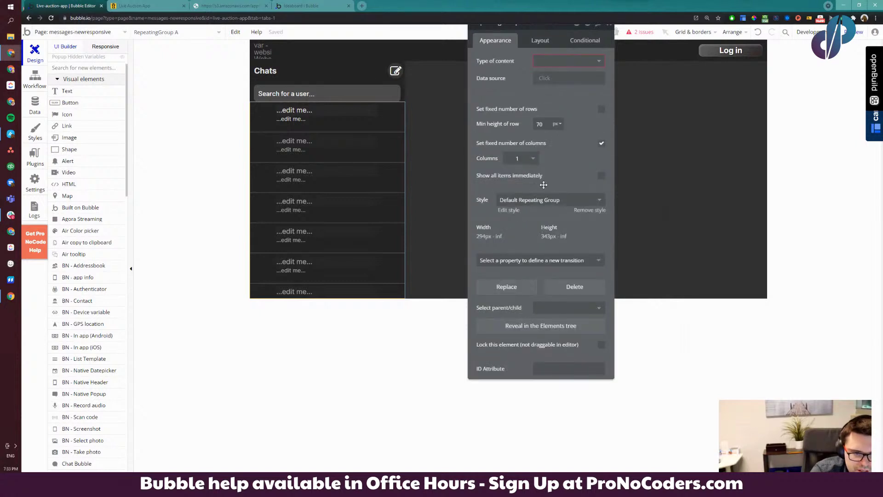
pyautogui.click(593, 230)
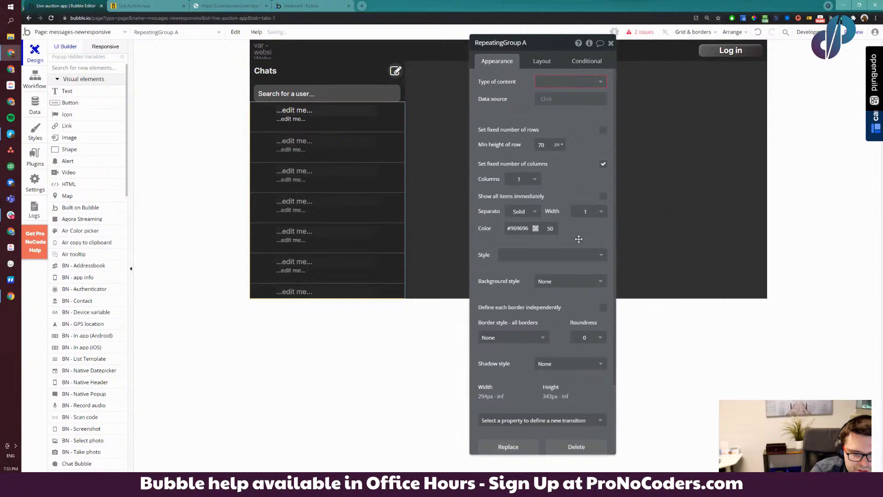
pyautogui.scroll(-2, 580, 313)
pyautogui.scroll(2, 581, 313)
pyautogui.click(545, 61)
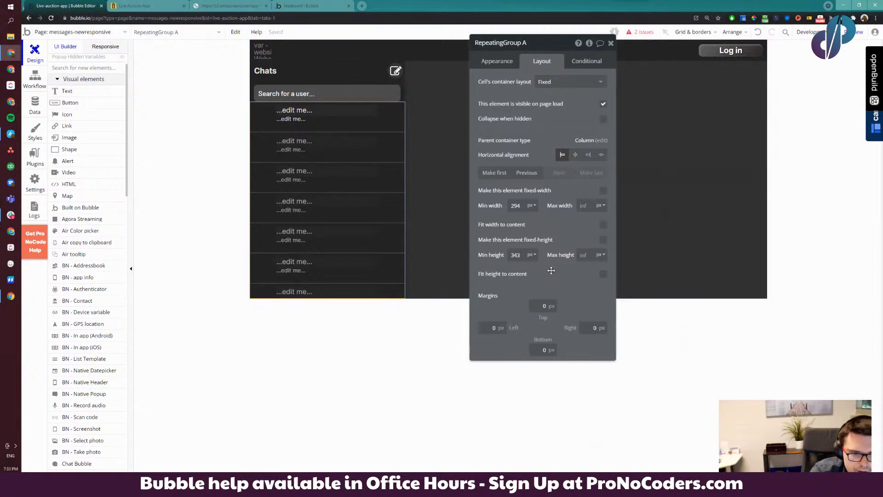
pyautogui.click(506, 62)
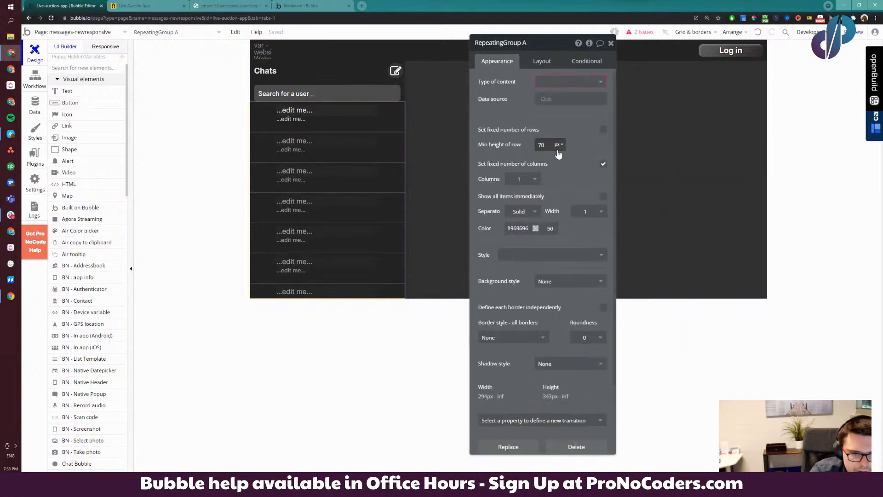
# Try the repeating group without a fixed number of columns and check its scroll direction options
pyautogui.click(597, 165)
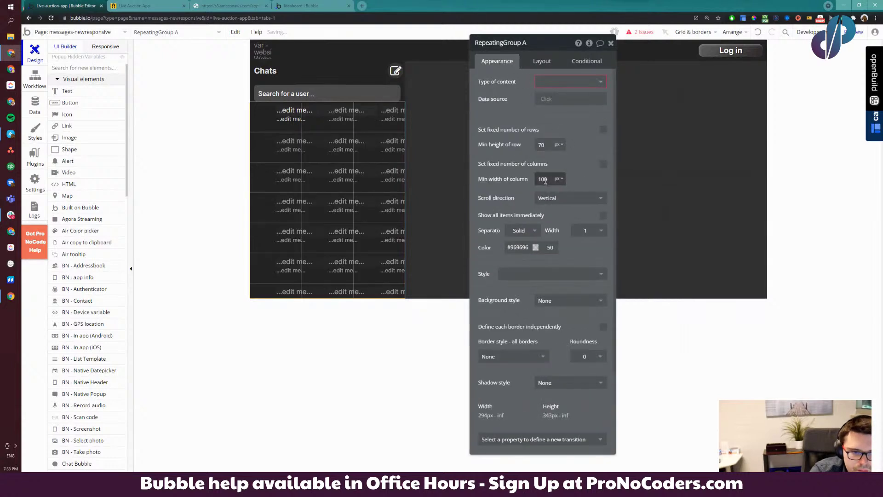
pyautogui.click(571, 198)
pyautogui.click(580, 197)
pyautogui.click(603, 166)
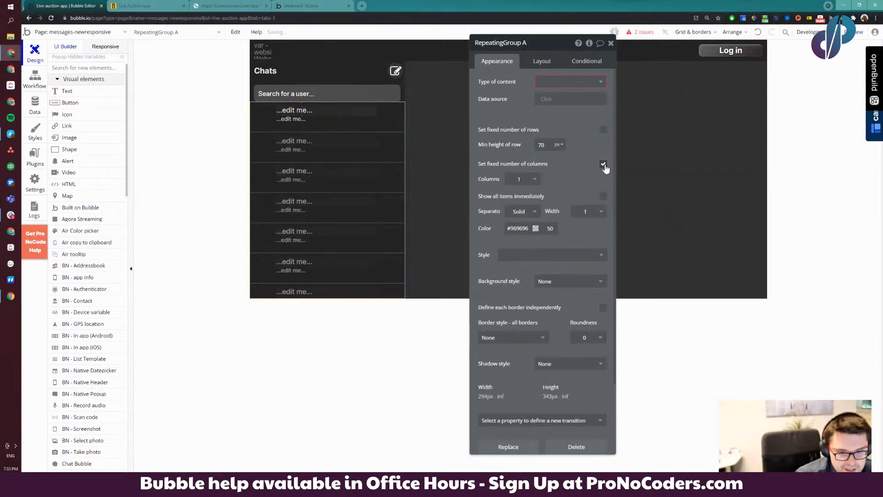
pyautogui.click(603, 165)
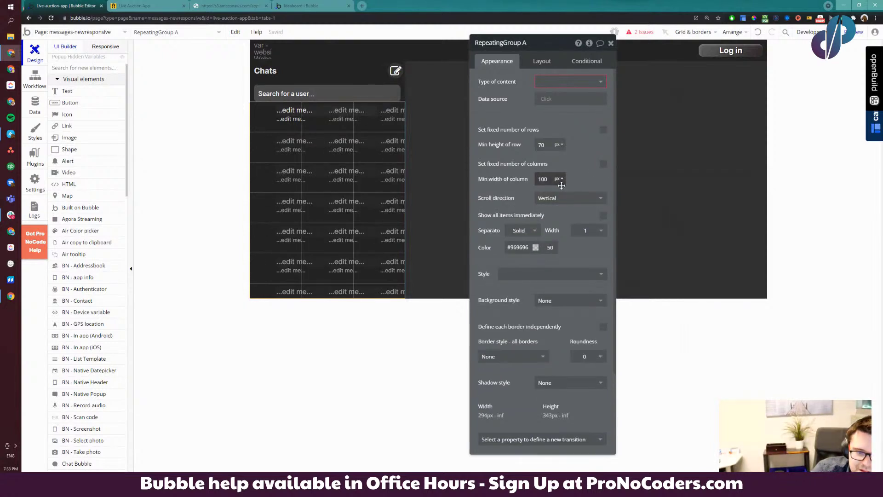
pyautogui.click(603, 165)
pyautogui.click(603, 164)
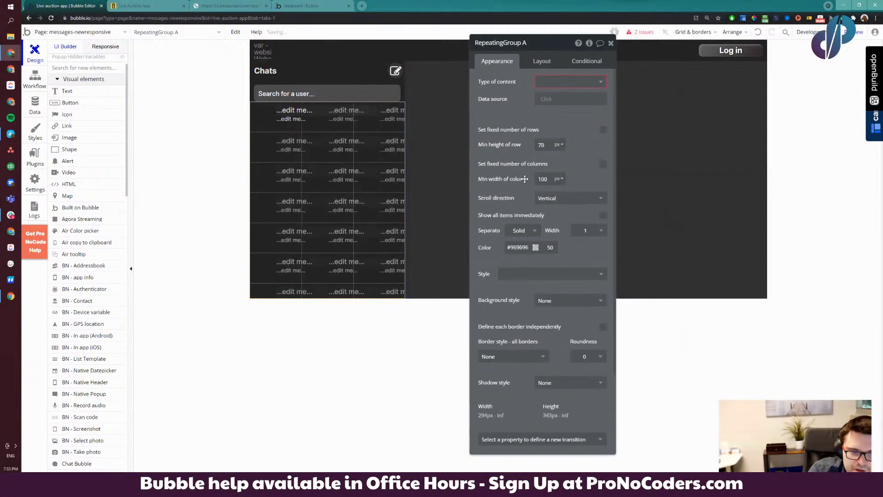
pyautogui.click(552, 200)
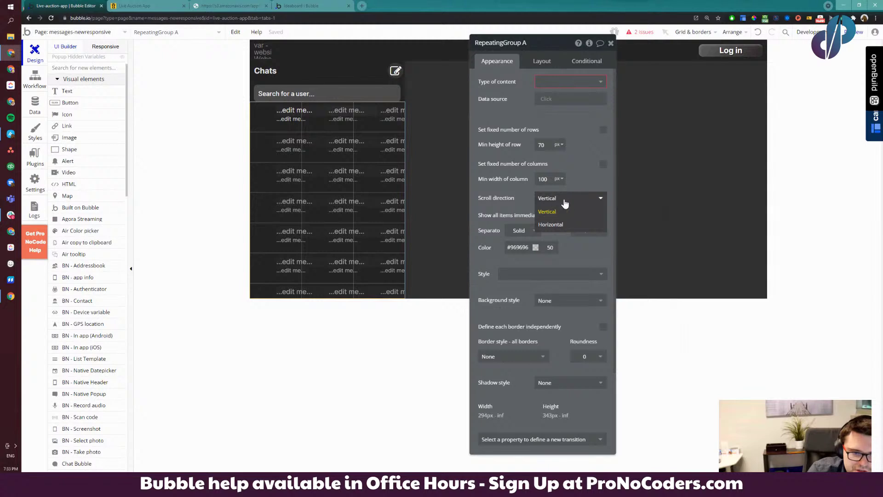
pyautogui.click(564, 200)
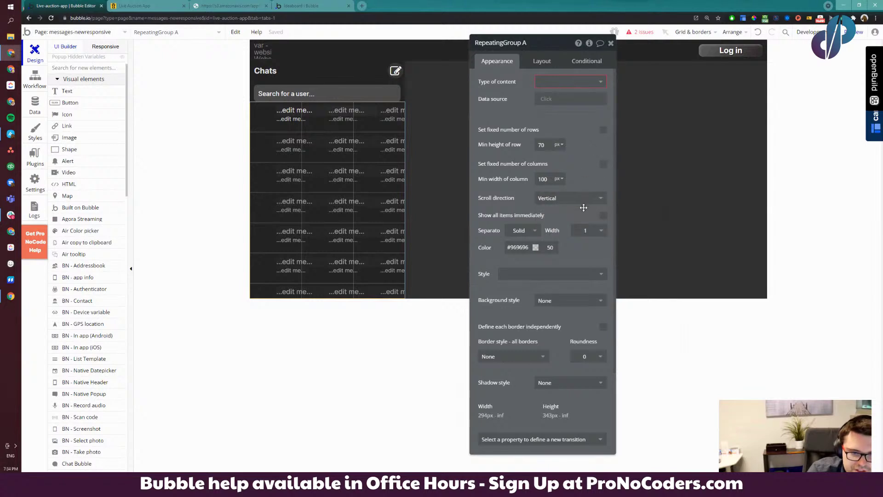
pyautogui.click(570, 198)
pyautogui.click(559, 203)
pyautogui.click(603, 165)
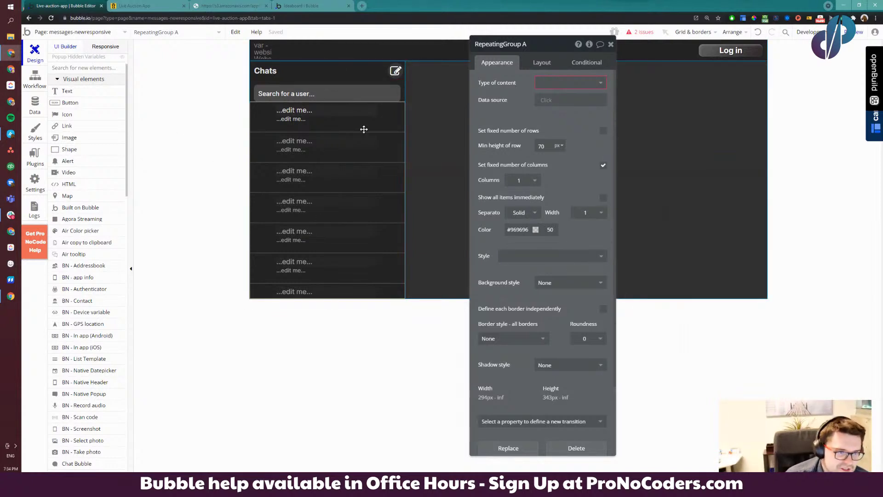
# Try top margins of 10 px and 15 px on the repeating group
pyautogui.scroll(-2, 503, 409)
pyautogui.click(551, 64)
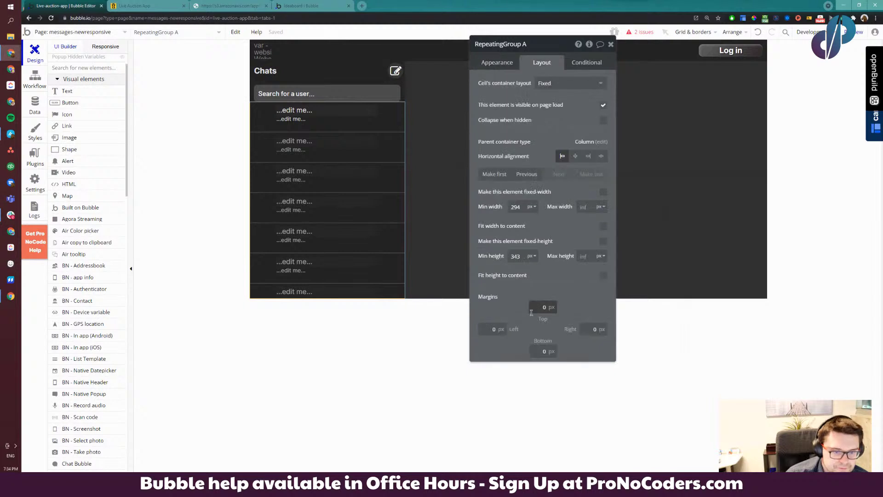
pyautogui.write('10')
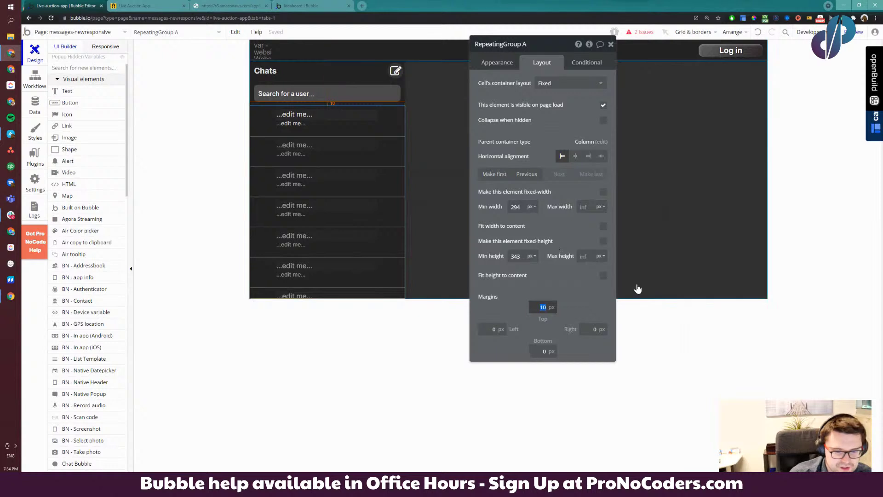
pyautogui.write('15')
pyautogui.press('Down')
pyautogui.press('Down')
pyautogui.press('Down')
pyautogui.press('Up')
pyautogui.press('Up')
pyautogui.press('Up')
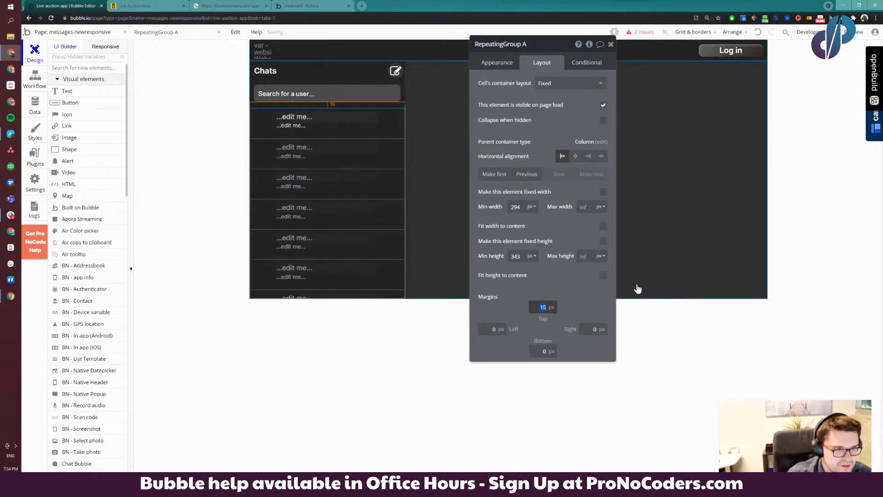
pyautogui.press('Down')
pyautogui.press('Up')
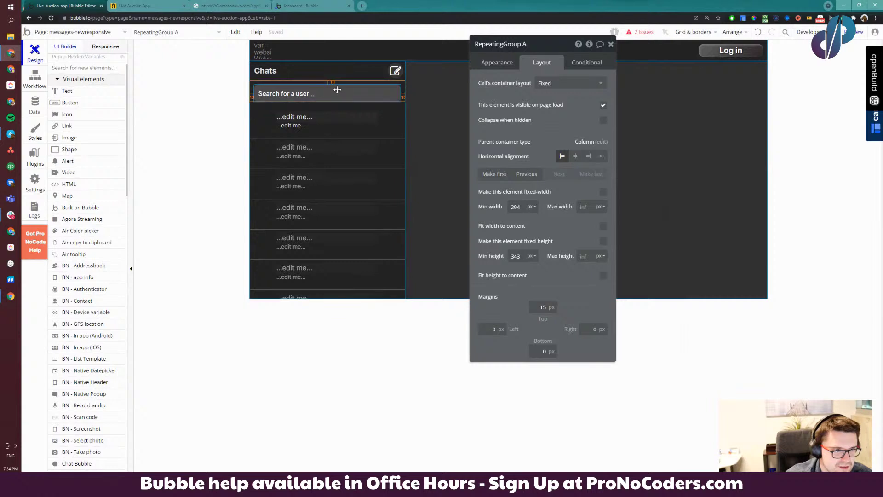
# Set the repeating group's top margin to 10 px to tighten the gap below the user search box
pyautogui.click(339, 92)
pyautogui.click(359, 133)
pyautogui.click(411, 213)
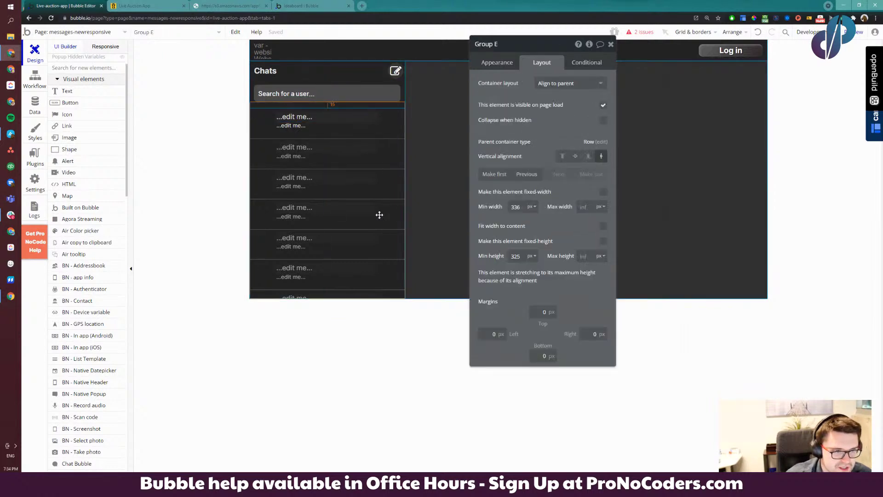
pyautogui.click(379, 215)
pyautogui.press('BackSpace')
pyautogui.write('0')
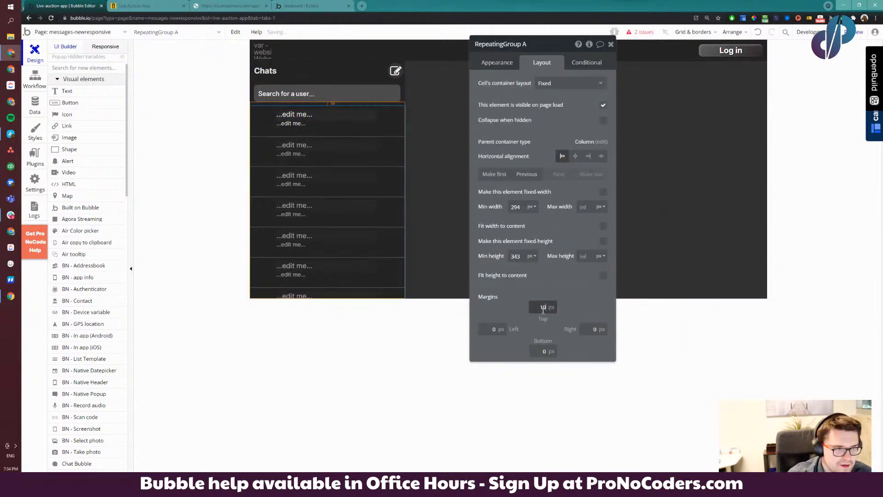
pyautogui.click(324, 178)
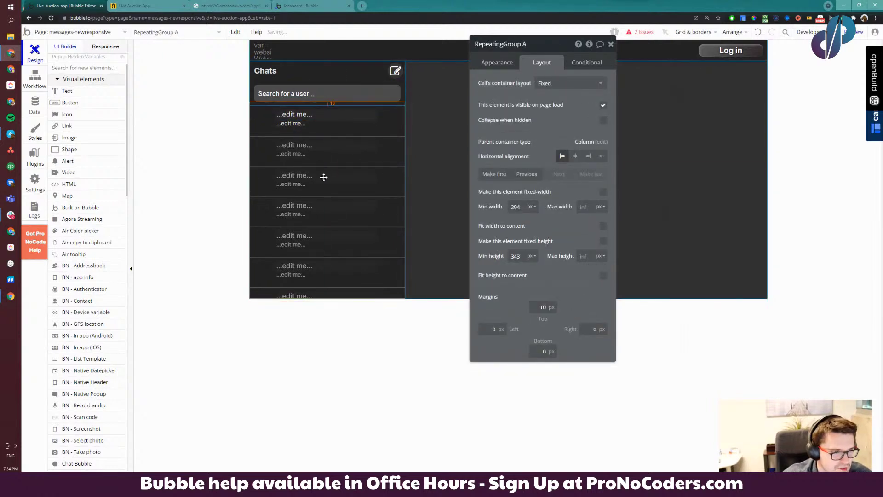
pyautogui.click(403, 89)
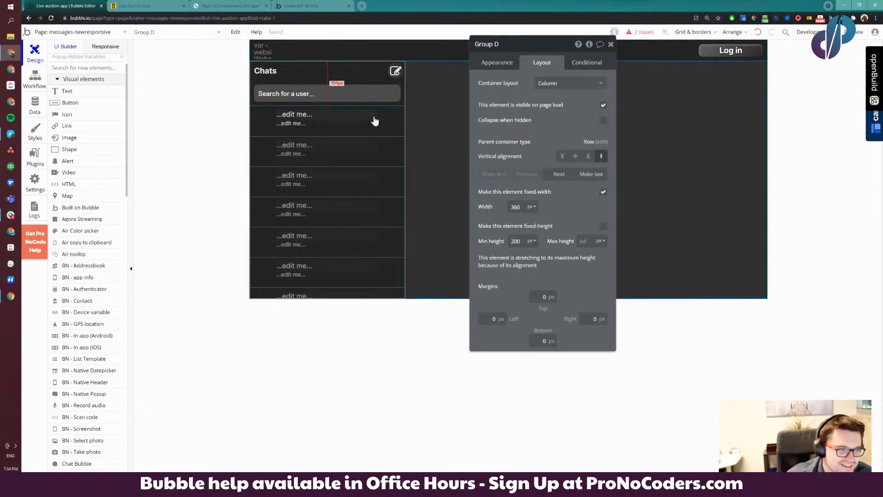
pyautogui.click(318, 115)
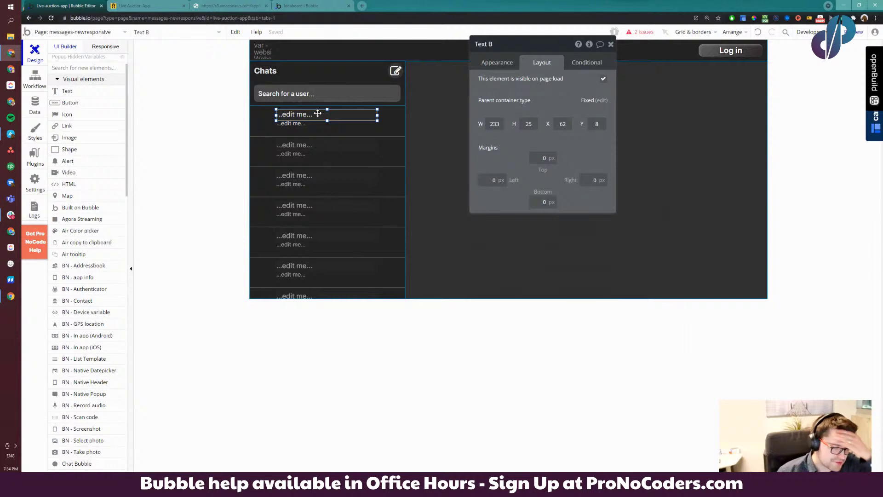
# Compare the fields of the Message and Thread data types in the database, including Thread's Last msg sent and Users
pyautogui.click(34, 103)
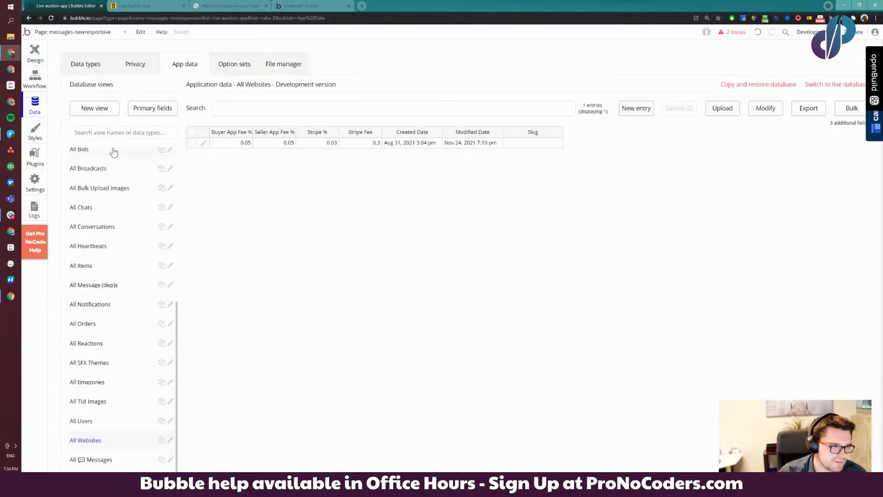
pyautogui.click(98, 67)
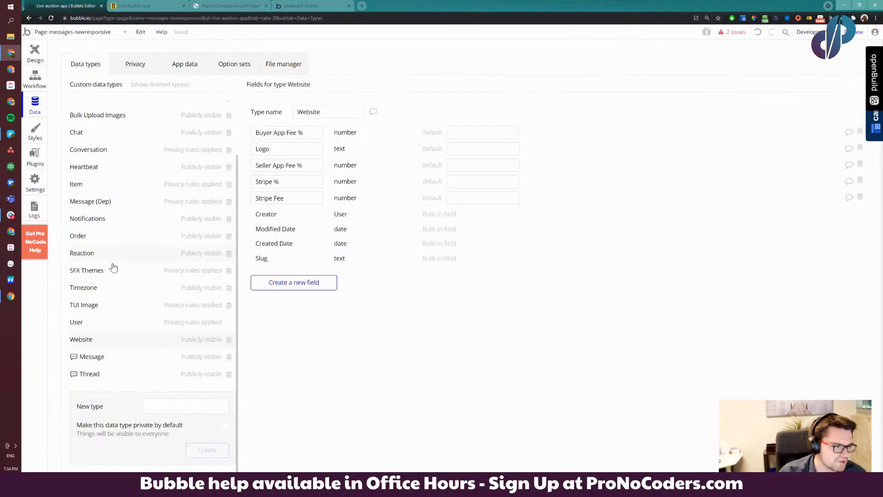
pyautogui.click(104, 358)
pyautogui.click(103, 376)
pyautogui.click(98, 357)
pyautogui.click(98, 375)
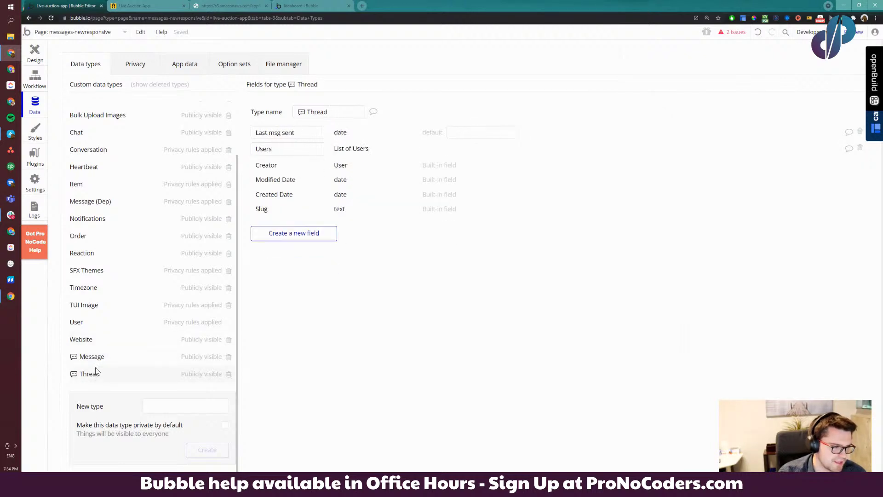
pyautogui.click(96, 362)
pyautogui.click(99, 376)
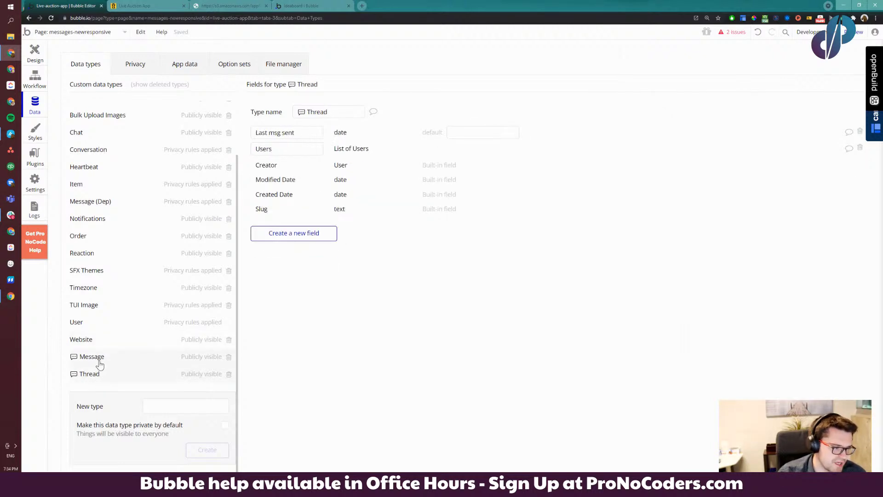
pyautogui.click(99, 363)
pyautogui.click(98, 375)
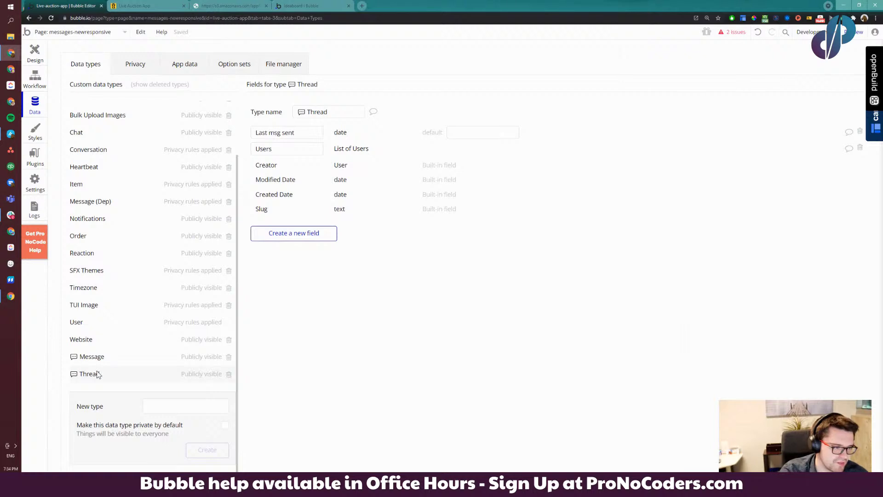
pyautogui.moveTo(296, 133); pyautogui.dragTo(250, 154)
pyautogui.click(278, 144)
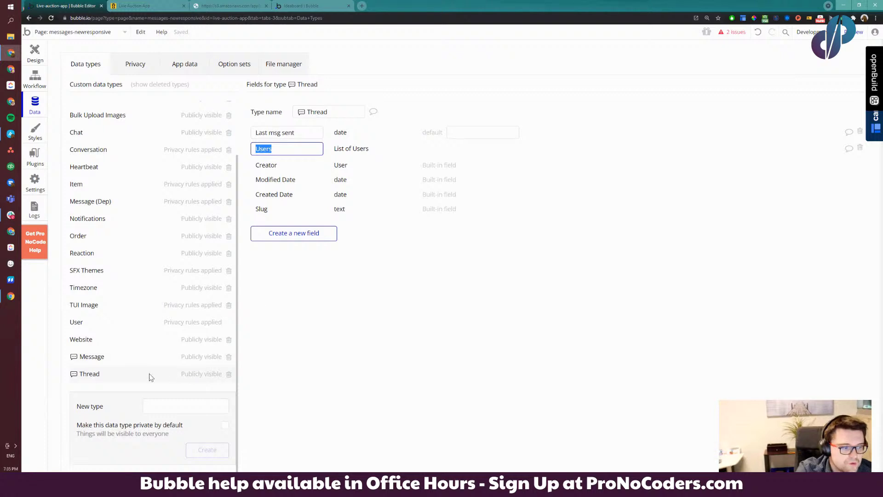
# Examine the Message data type's Attachment, Text, Thread and Viewed by fields
pyautogui.click(128, 358)
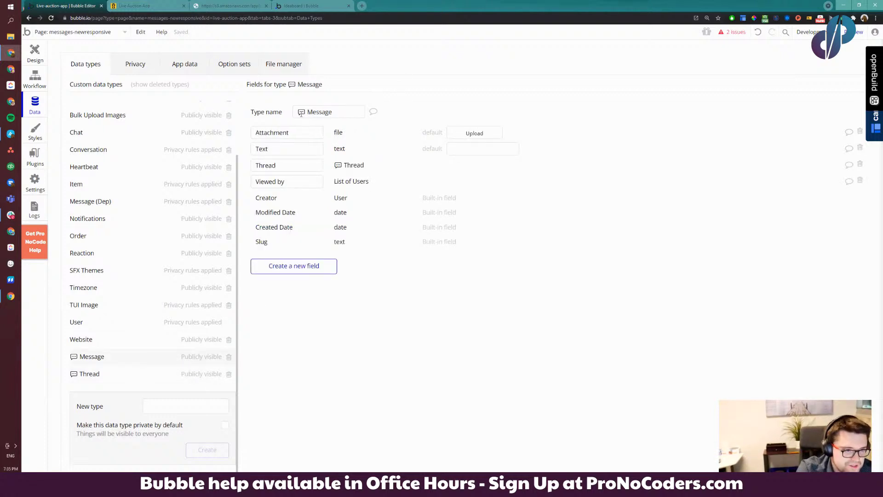
pyautogui.click(300, 134)
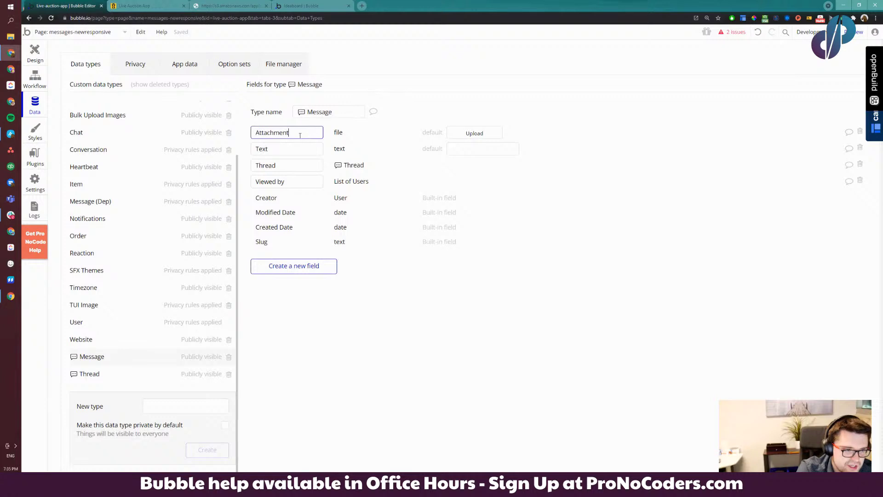
pyautogui.doubleClick(300, 134)
pyautogui.click(310, 128)
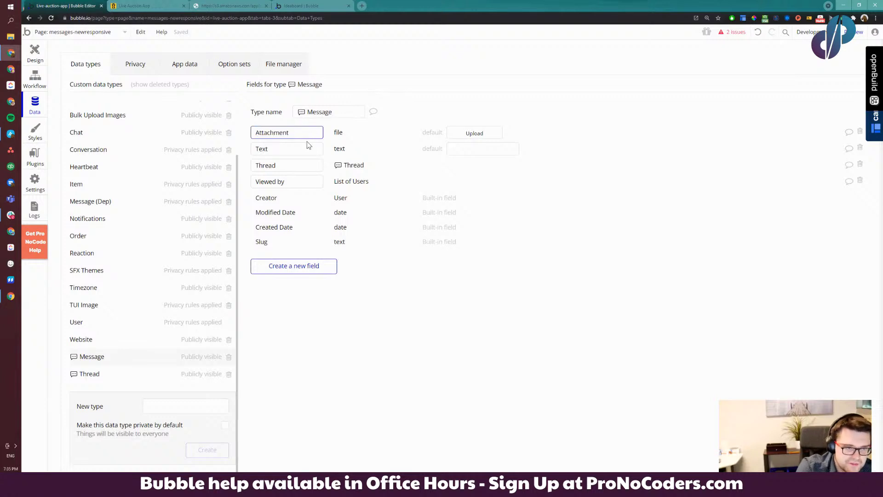
pyautogui.press('Tab')
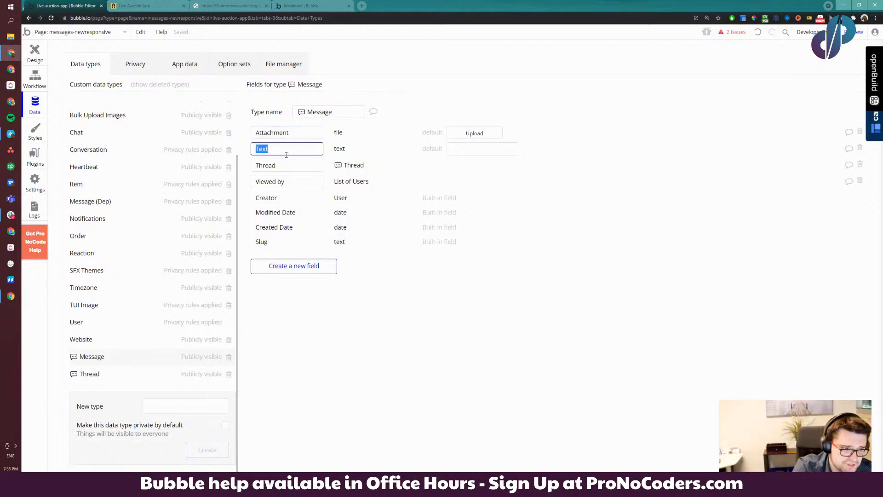
pyautogui.click(289, 153)
pyautogui.moveTo(291, 167); pyautogui.dragTo(251, 174)
pyautogui.click(299, 183)
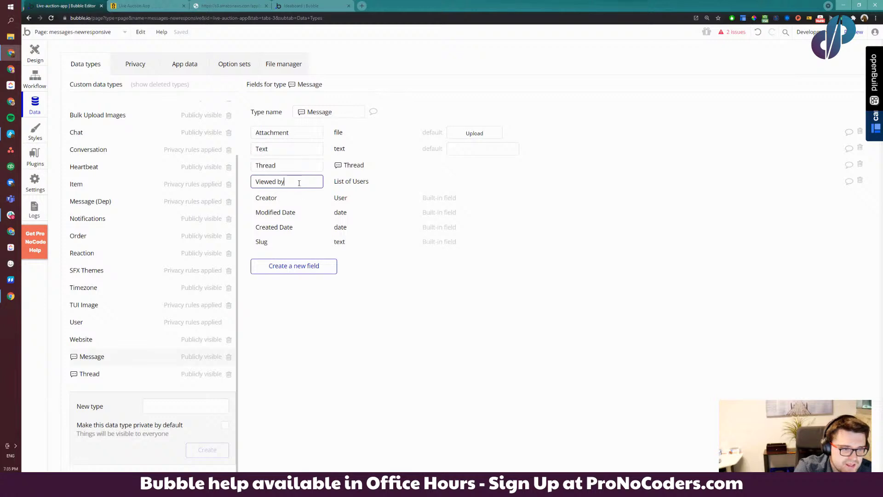
# Examine the Message data type's Viewed by field, a list of users, and its Thread field that links to Thread
pyautogui.moveTo(309, 181); pyautogui.dragTo(247, 184)
pyautogui.click(292, 177)
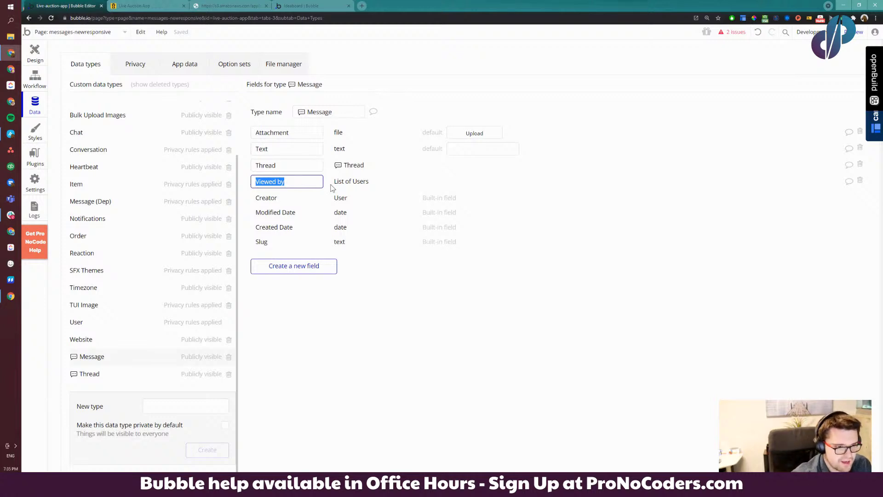
pyautogui.click(354, 189)
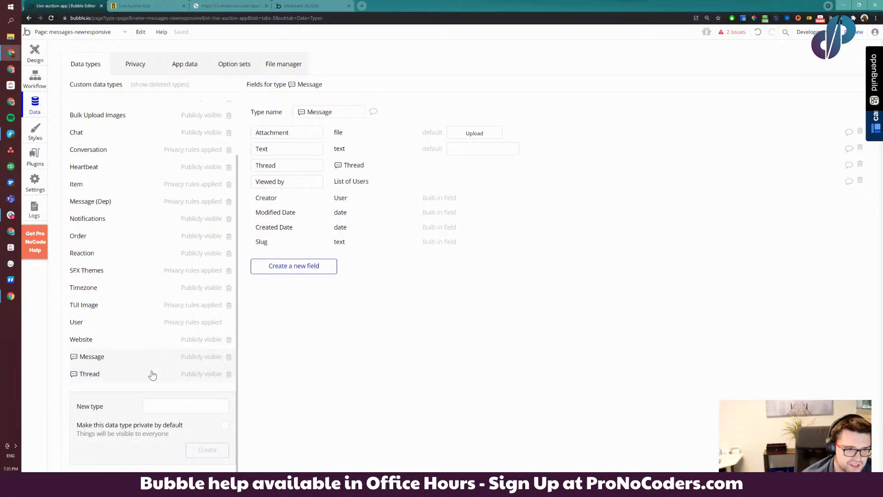
pyautogui.moveTo(311, 181); pyautogui.dragTo(248, 187)
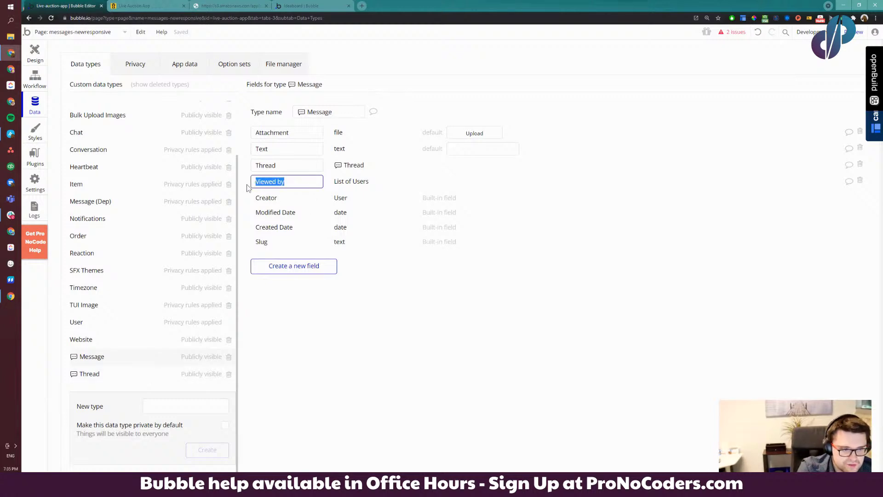
pyautogui.click(299, 180)
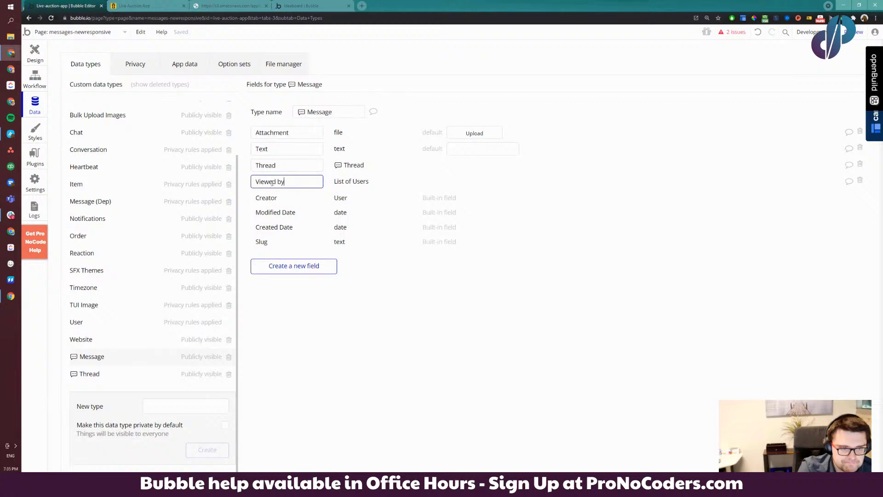
pyautogui.moveTo(301, 182); pyautogui.dragTo(249, 184)
pyautogui.click(297, 179)
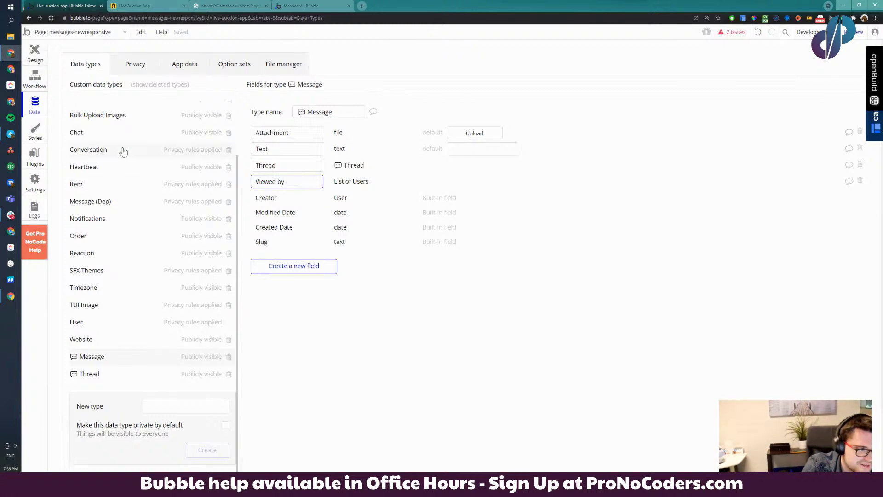
pyautogui.moveTo(375, 184)
pyautogui.mouseDown()
pyautogui.moveTo(336, 178)
pyautogui.moveTo(381, 167)
pyautogui.moveTo(344, 169)
pyautogui.moveTo(365, 170)
pyautogui.mouseUp()
pyautogui.click(344, 168)
pyautogui.click(371, 169)
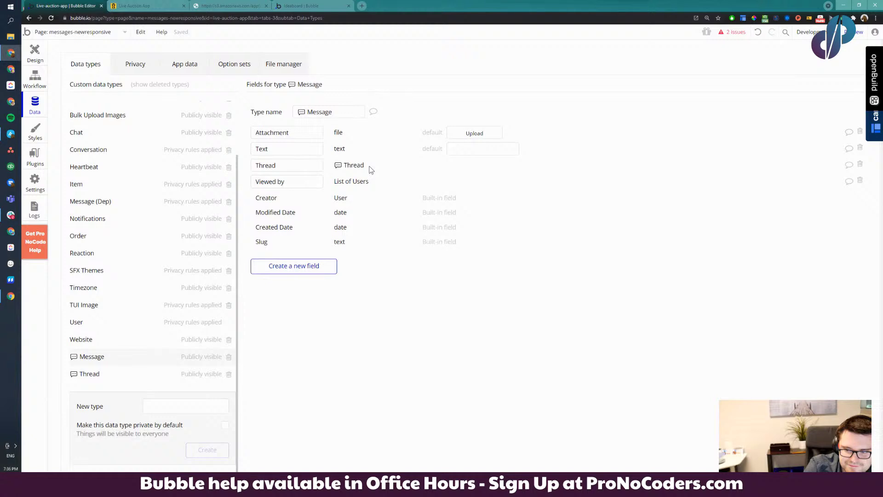
pyautogui.moveTo(359, 164)
pyautogui.mouseDown()
pyautogui.moveTo(333, 168)
pyautogui.moveTo(368, 167)
pyautogui.mouseUp()
pyautogui.click(338, 169)
pyautogui.click(368, 167)
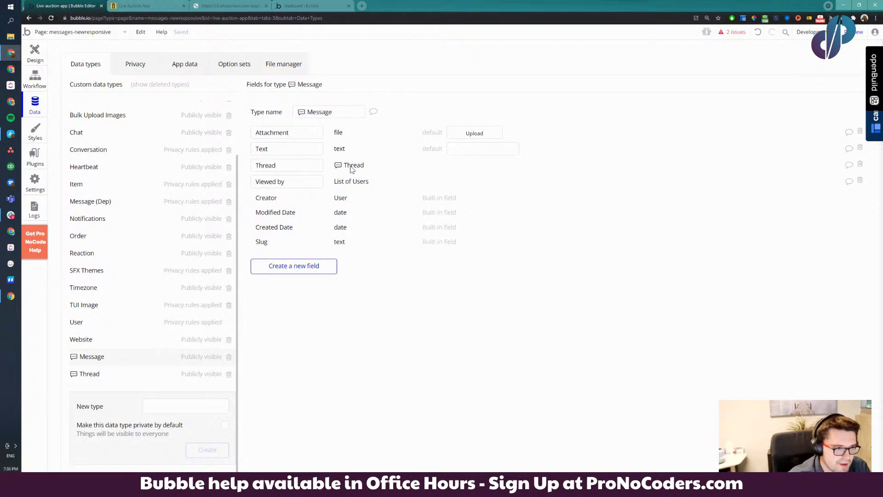
# Check the image placeholder in the first chat row against the Message and Thread data types in the database
pyautogui.click(30, 58)
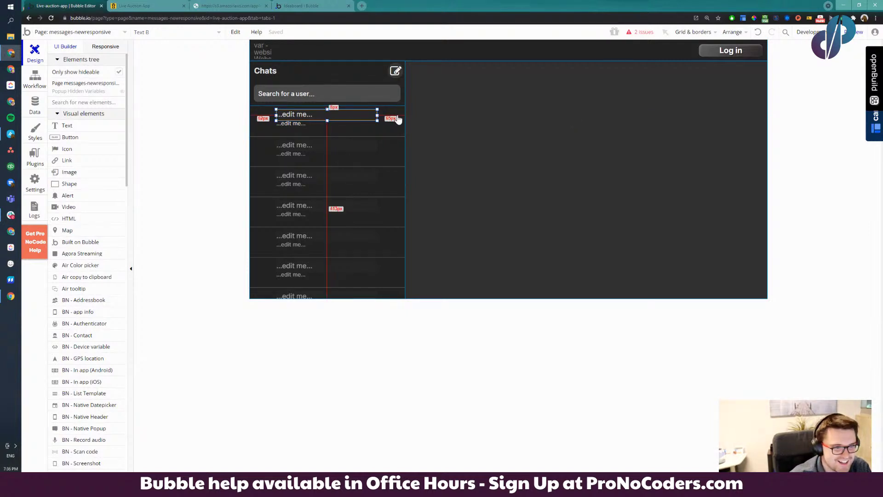
pyautogui.click(271, 122)
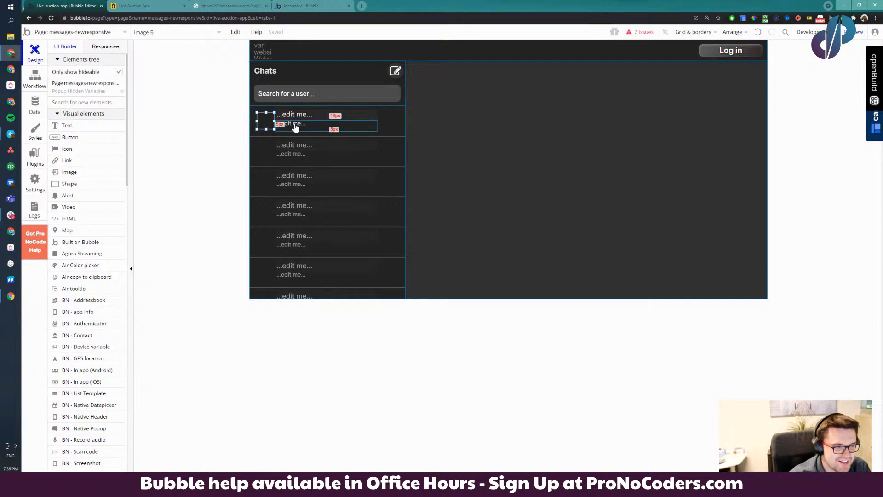
pyautogui.click(275, 121)
pyautogui.click(270, 118)
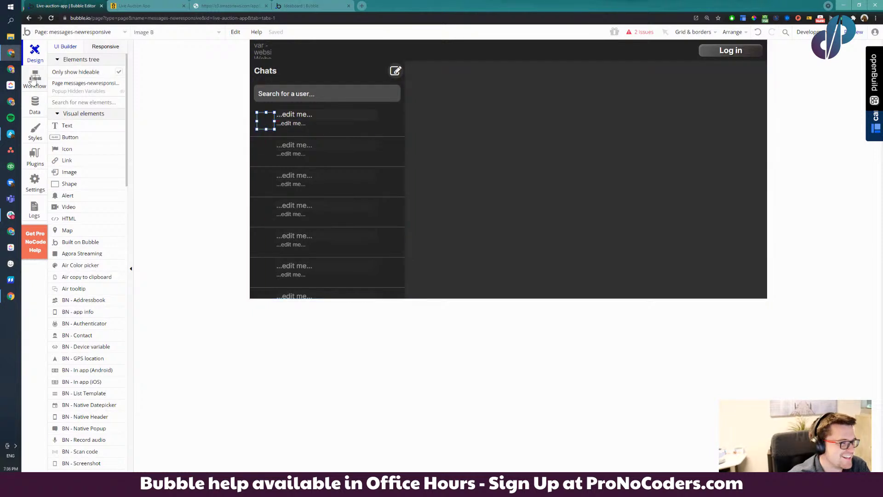
pyautogui.click(33, 83)
pyautogui.click(36, 102)
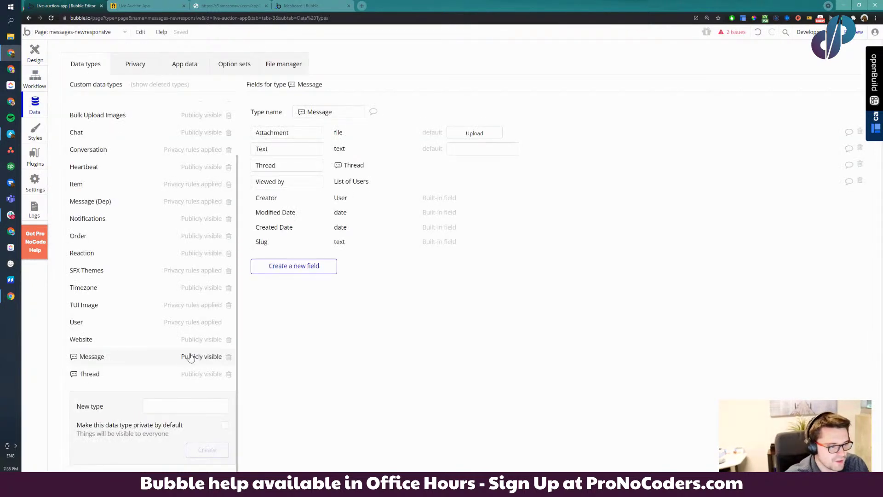
pyautogui.click(118, 373)
pyautogui.click(106, 359)
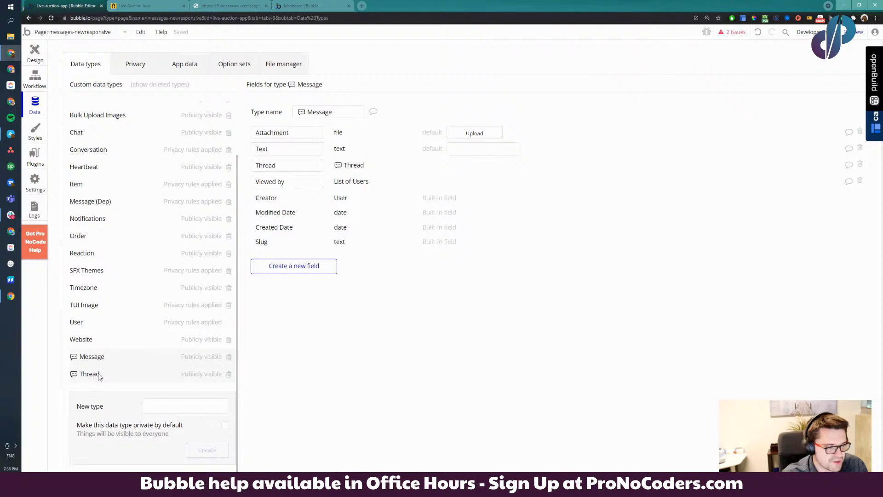
pyautogui.click(99, 375)
# Set the type of content of the chats repeating group on the design page to Thread
pyautogui.click(36, 54)
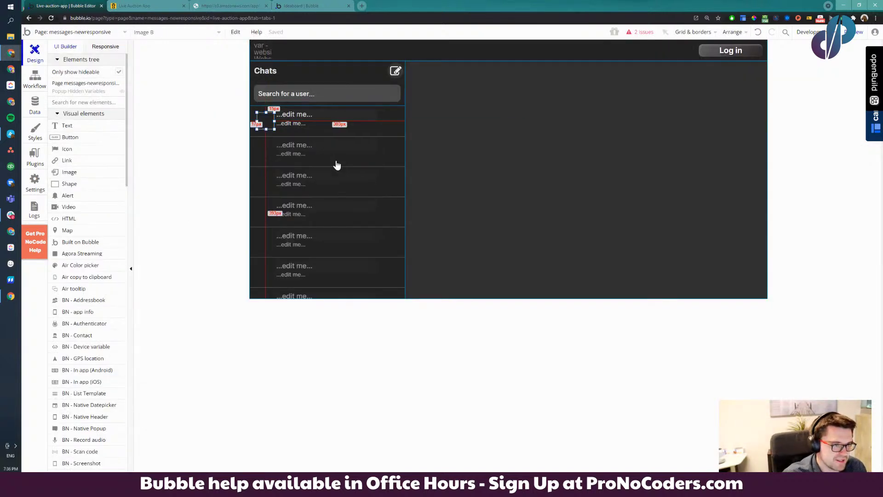
pyautogui.click(321, 164)
pyautogui.doubleClick(320, 164)
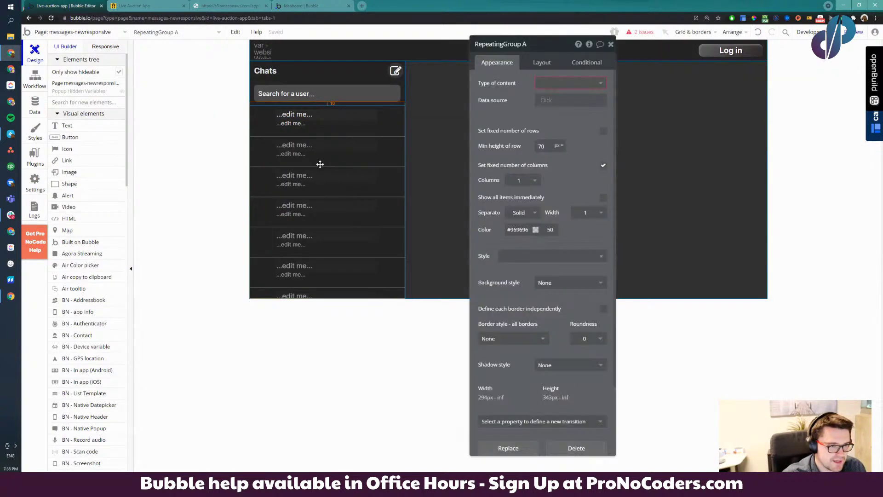
pyautogui.click(579, 120)
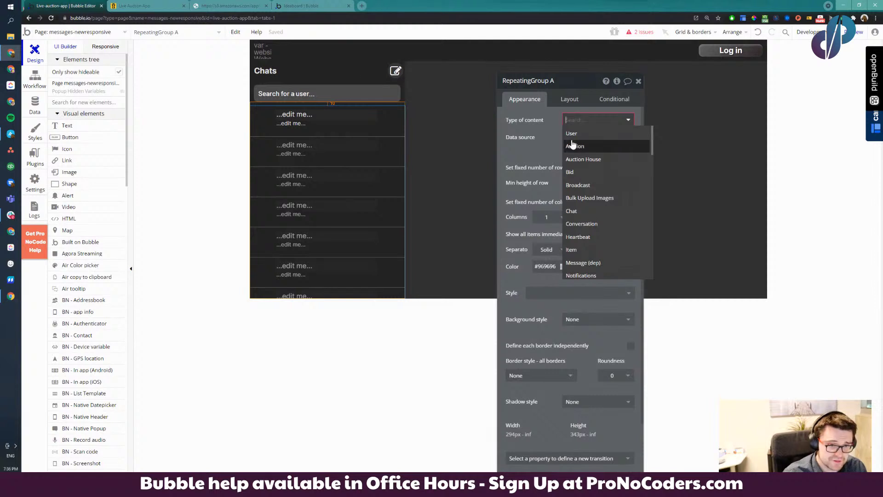
pyautogui.scroll(-3, 587, 185)
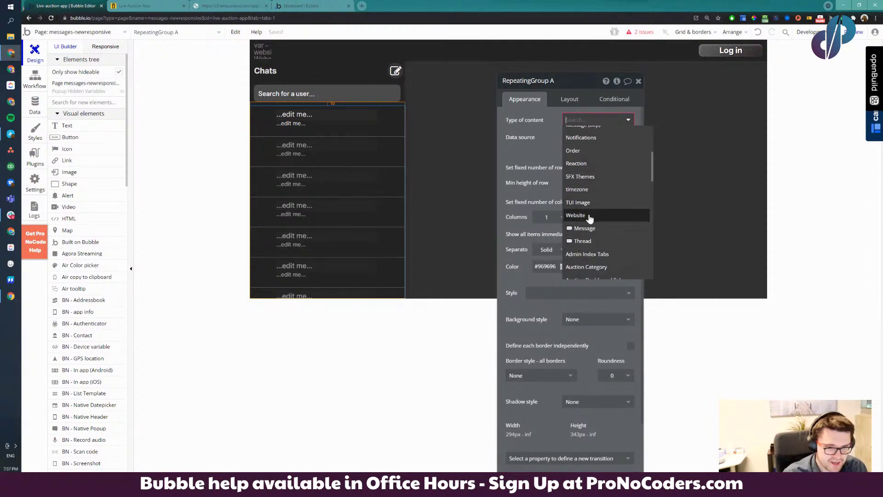
pyautogui.scroll(1, 589, 214)
pyautogui.scroll(-2, 589, 213)
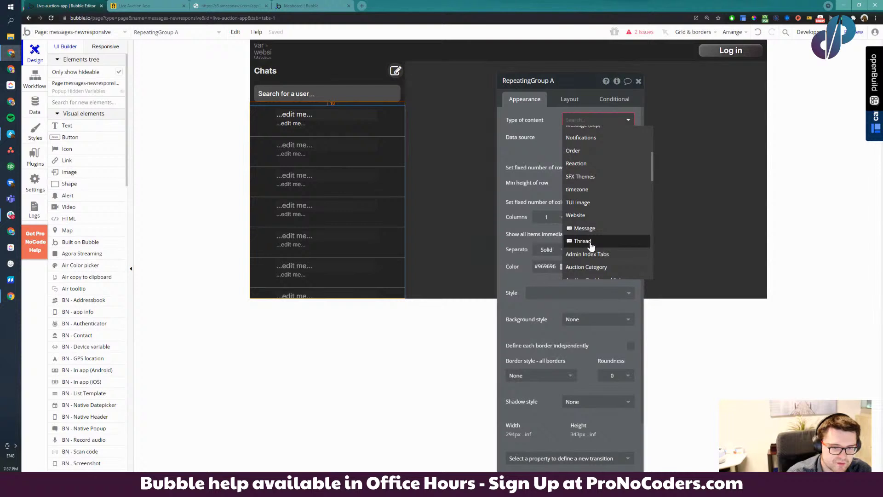
pyautogui.click(586, 241)
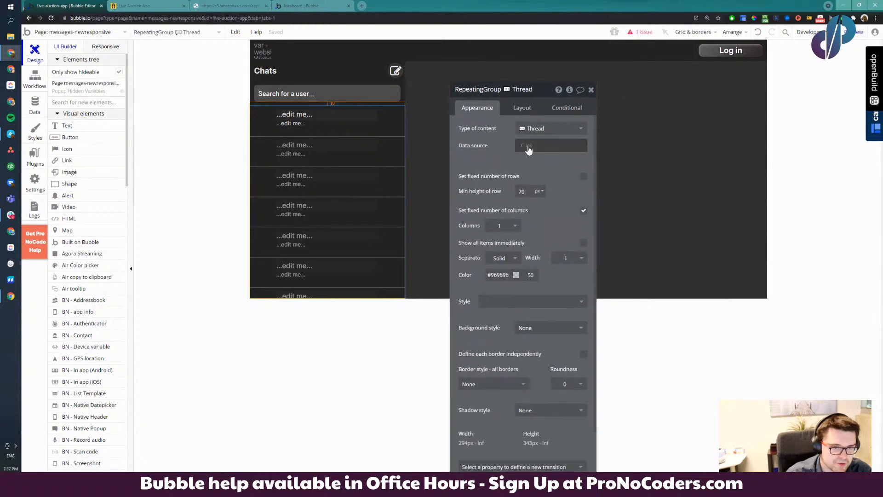
# Set the repeating group's data source to a search for Threads
pyautogui.click(529, 147)
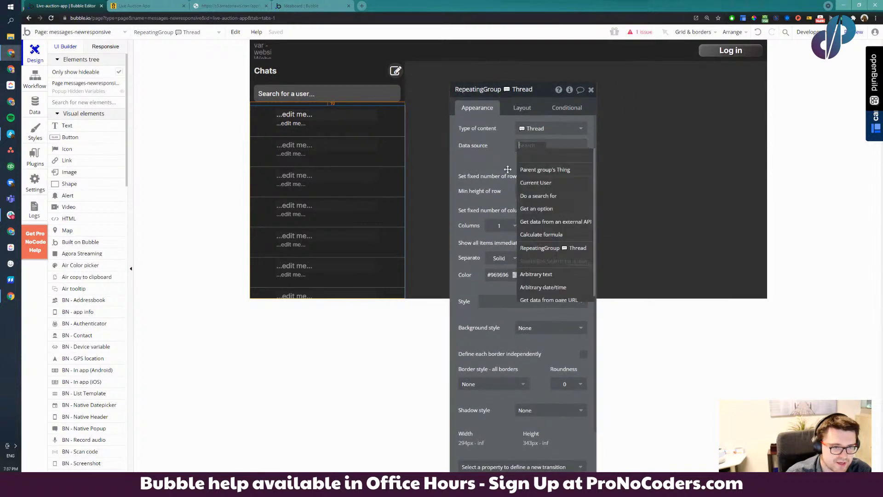
pyautogui.click(538, 196)
pyautogui.write('thr')
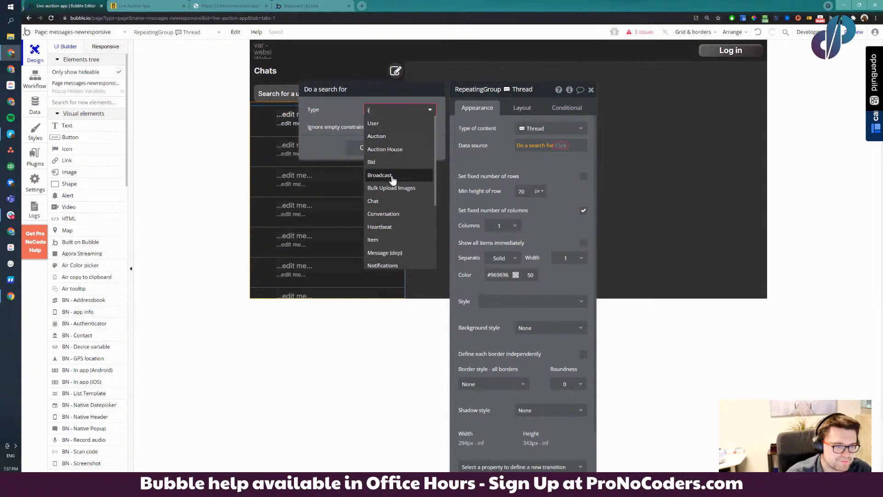
pyautogui.click(379, 135)
pyautogui.click(377, 134)
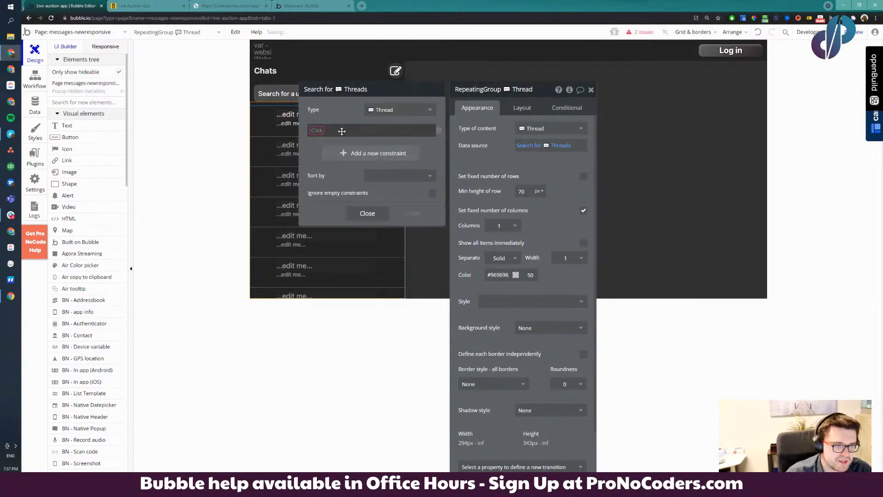
# Constrain the Threads search to those whose Users contains Current User
pyautogui.click(320, 130)
pyautogui.click(332, 153)
pyautogui.click(330, 134)
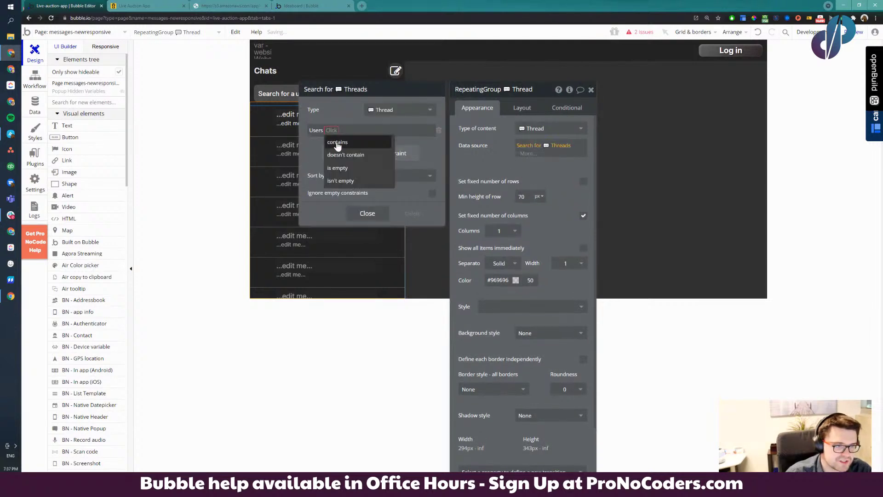
pyautogui.click(338, 140)
pyautogui.click(356, 130)
pyautogui.click(372, 154)
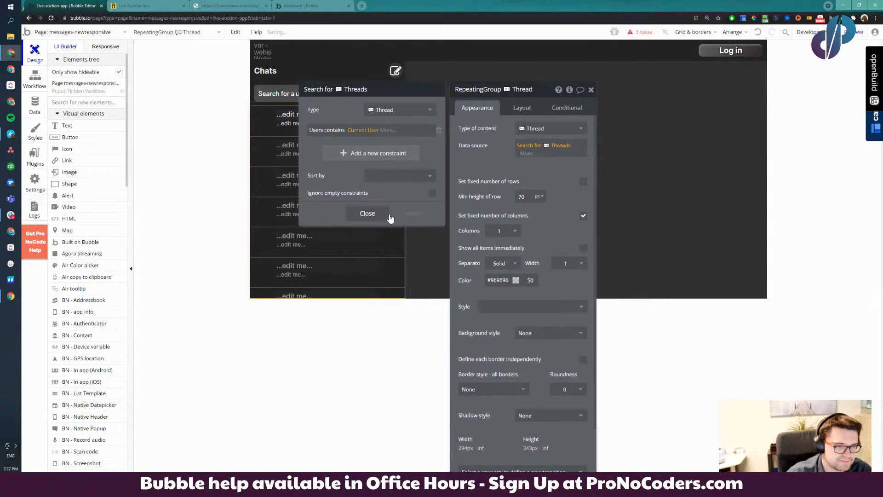
# Sort the Threads search by Last msg sent with Descending set to "yes"
pyautogui.click(380, 179)
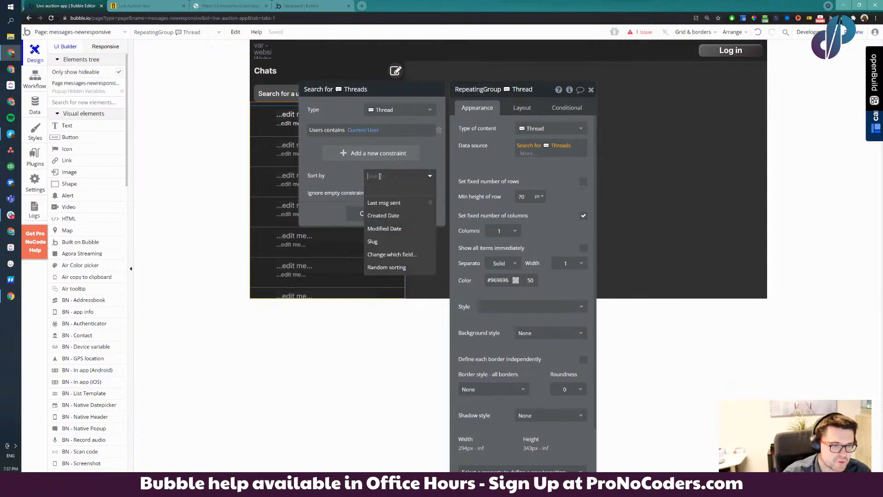
pyautogui.click(388, 205)
pyautogui.click(378, 194)
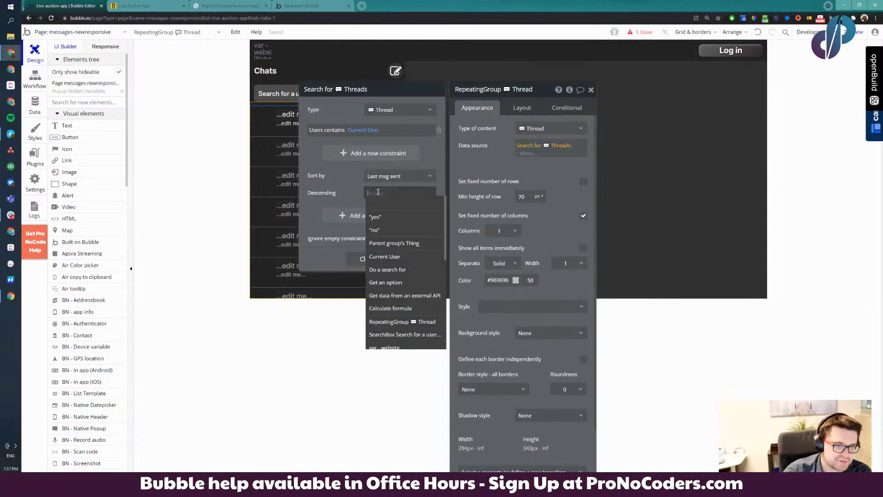
pyautogui.click(385, 221)
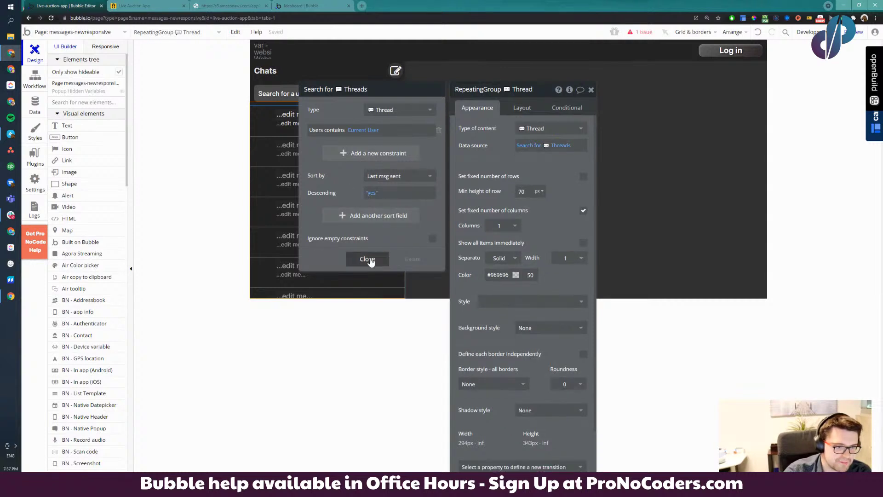
# Add a second constraint, Users contains SearchBox Search for a user...'s value, and enable Ignore empty constraints for the Threads search
pyautogui.moveTo(370, 260); pyautogui.dragTo(505, 254)
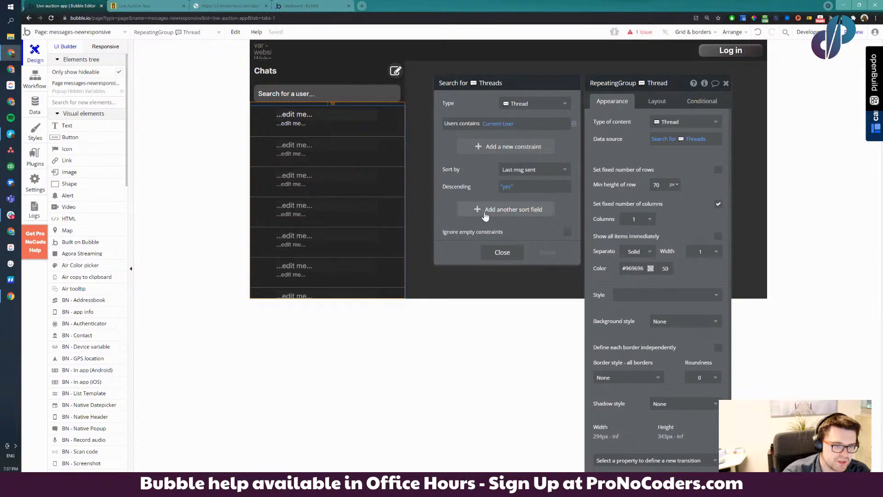
pyautogui.click(498, 147)
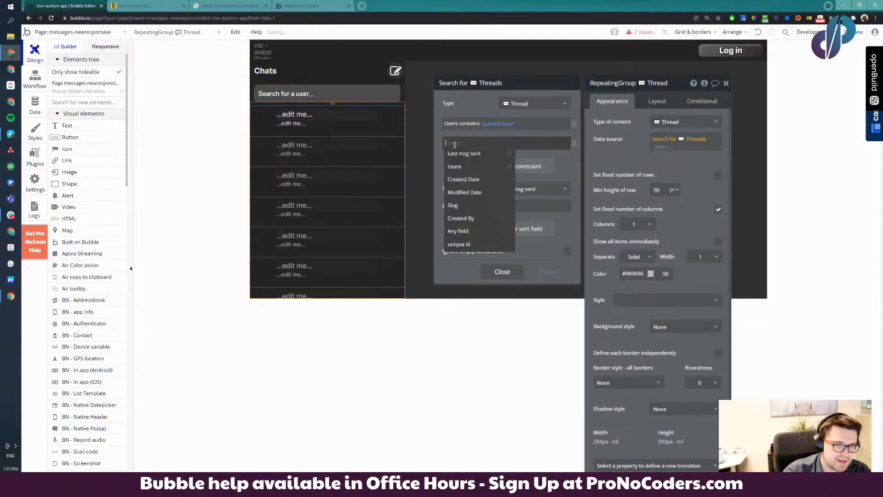
pyautogui.click(469, 144)
pyautogui.click(469, 144)
pyautogui.click(461, 150)
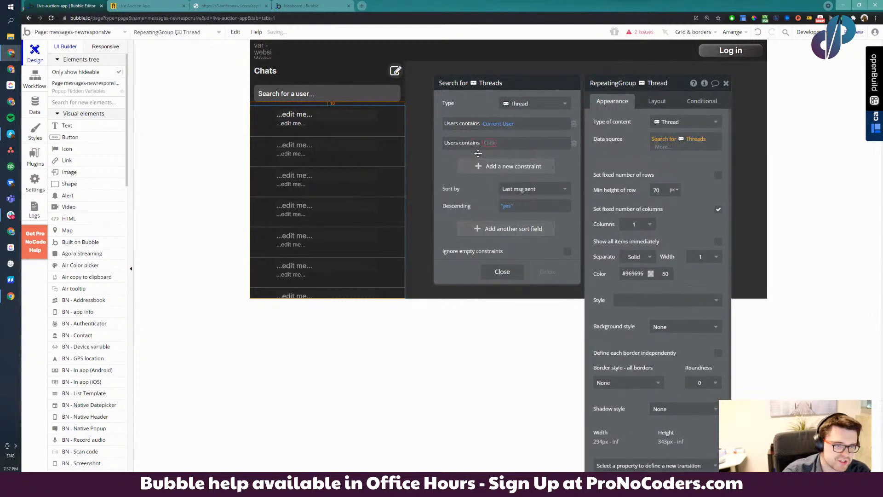
pyautogui.click(489, 144)
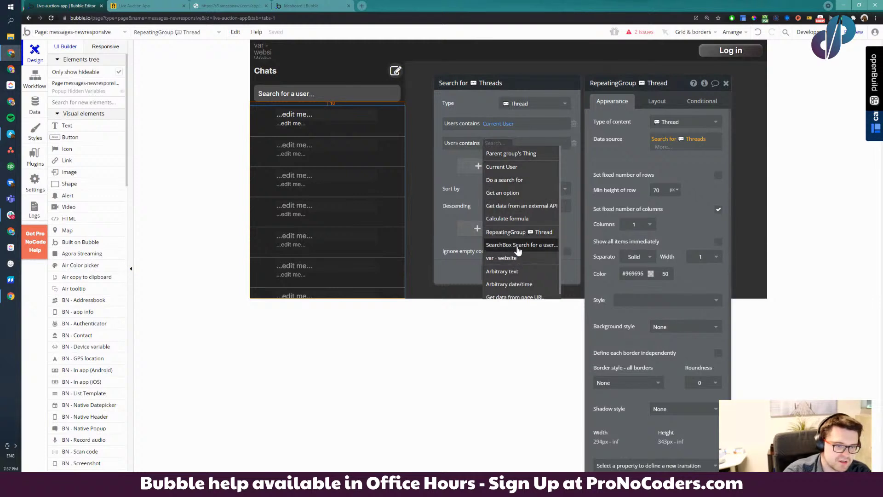
pyautogui.click(520, 244)
pyautogui.click(485, 161)
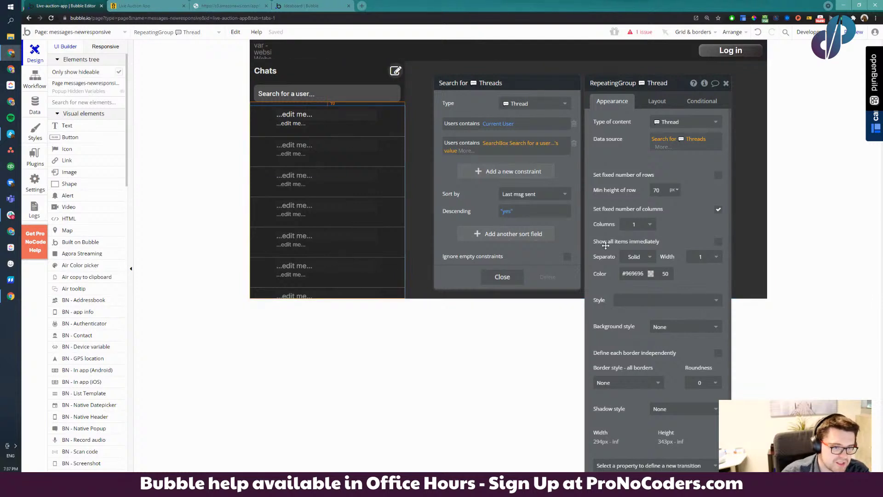
pyautogui.click(568, 257)
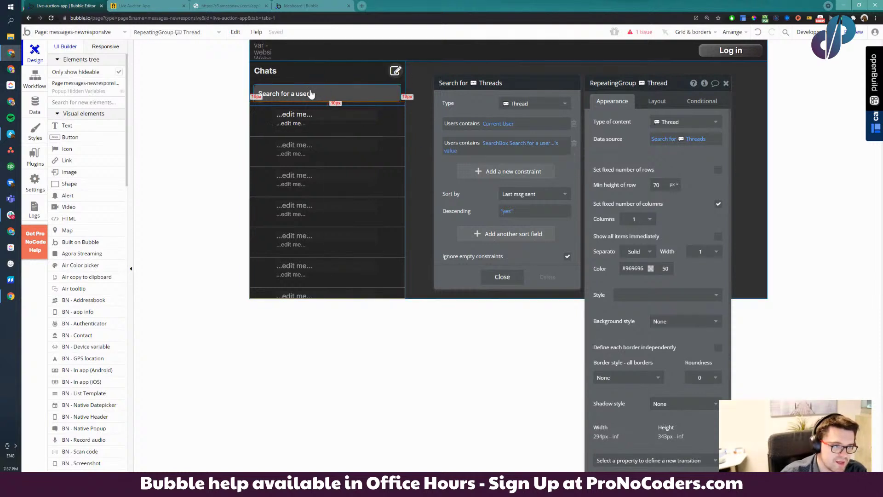
pyautogui.click(492, 282)
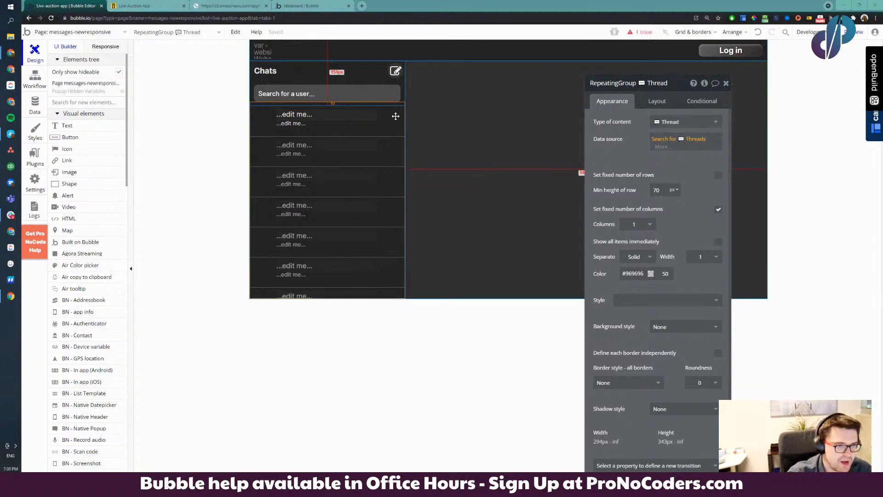
# Draw a text element about 29 px wide and 32 px high at the right end of the first chat row
pyautogui.click(68, 127)
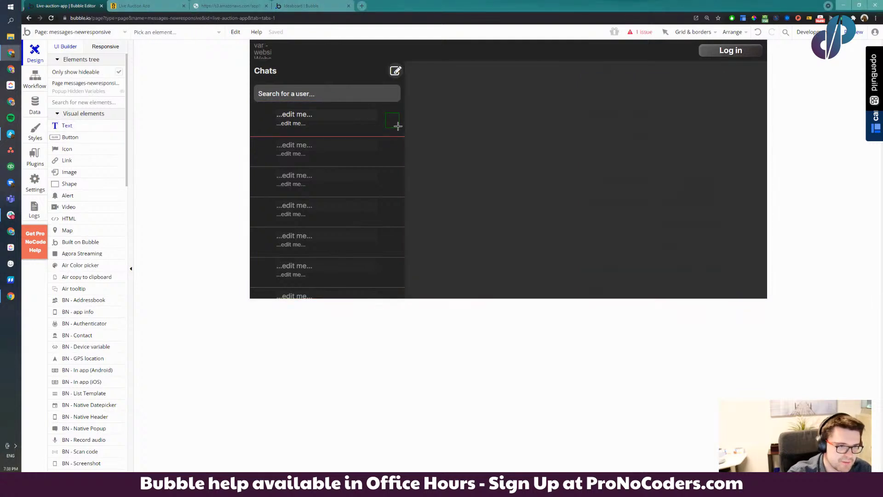
pyautogui.moveTo(398, 125); pyautogui.dragTo(399, 127)
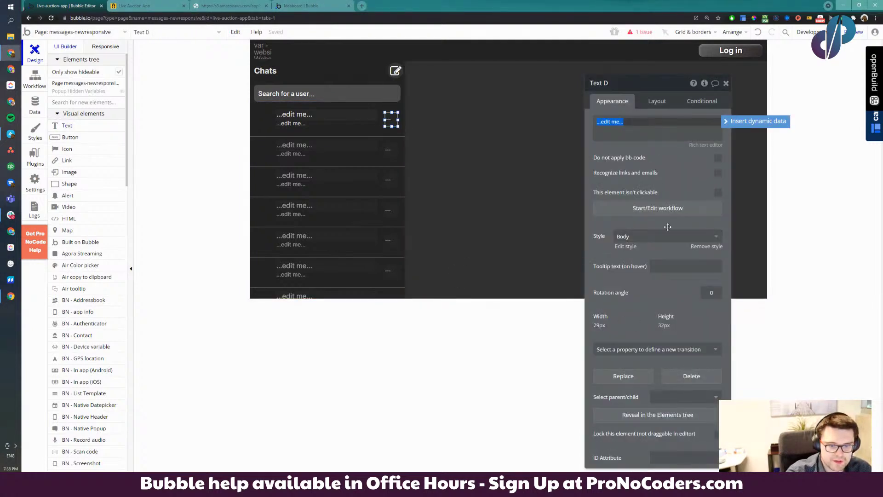
# Set the width of the text element at the end of the first chat row to 32 px
pyautogui.click(657, 102)
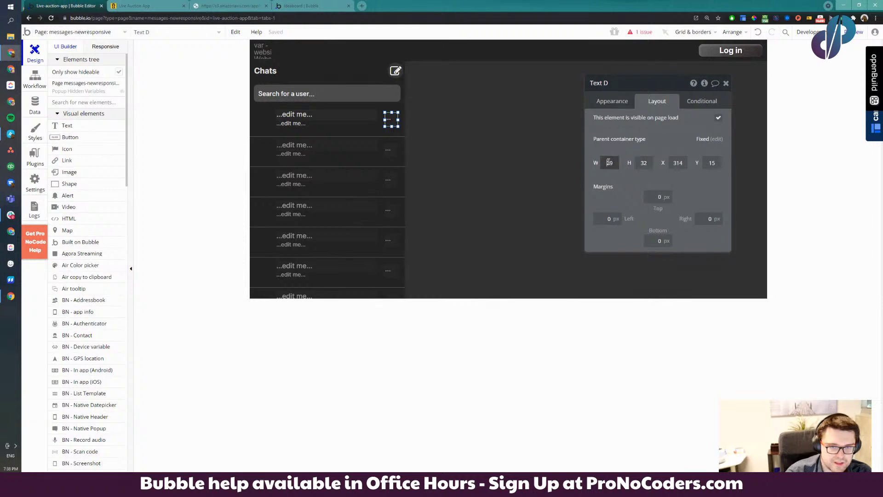
pyautogui.write('32')
pyautogui.click(643, 166)
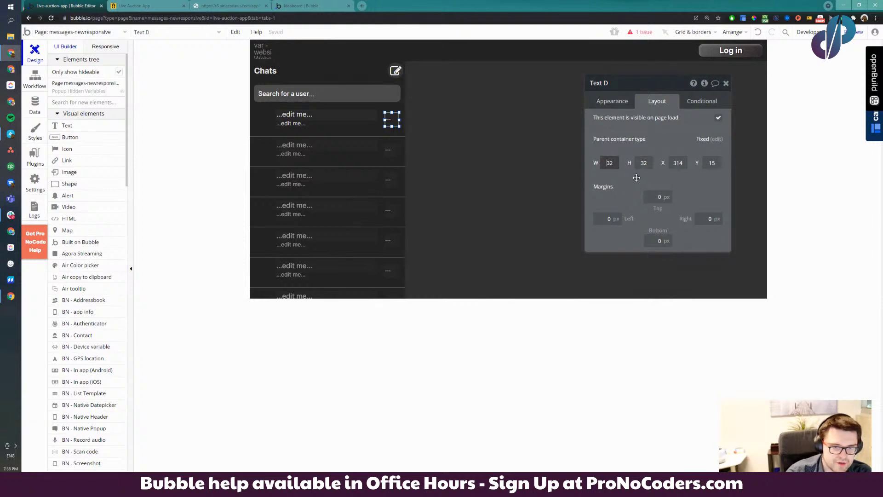
# Replace that text element's content with the dynamic value Current cell's Thread
pyautogui.click(615, 104)
pyautogui.click(635, 126)
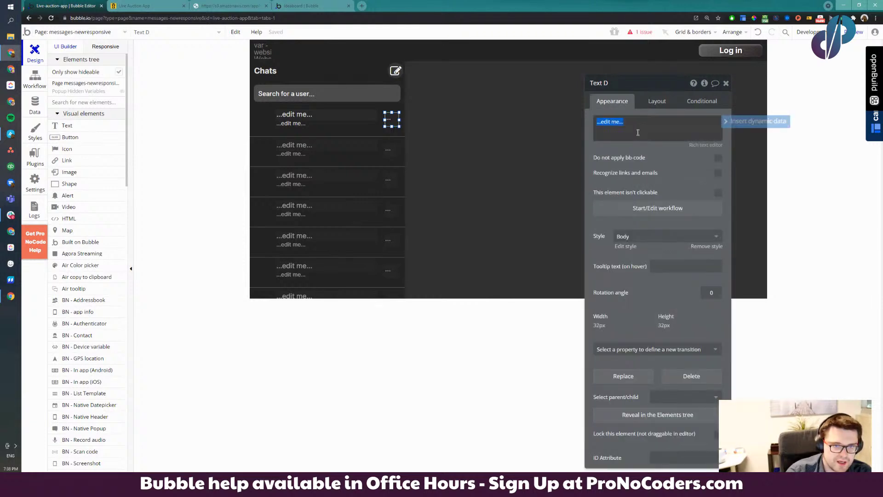
pyautogui.click(753, 122)
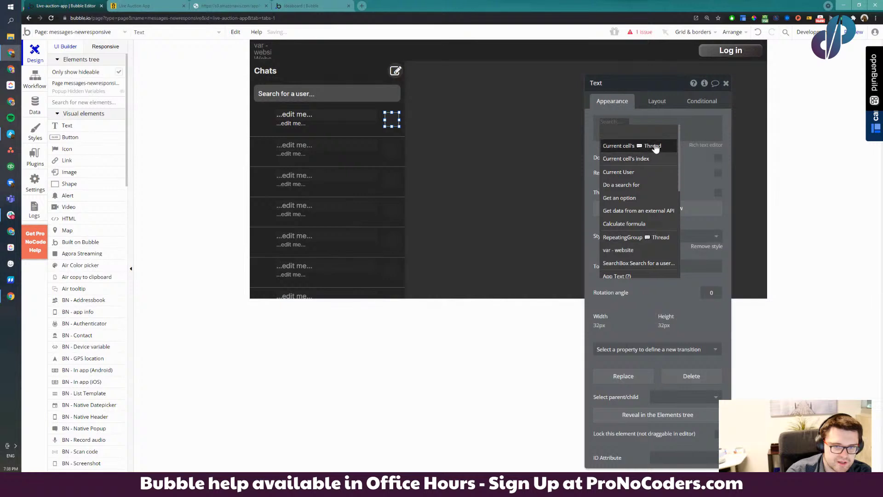
pyautogui.click(655, 146)
pyautogui.click(631, 123)
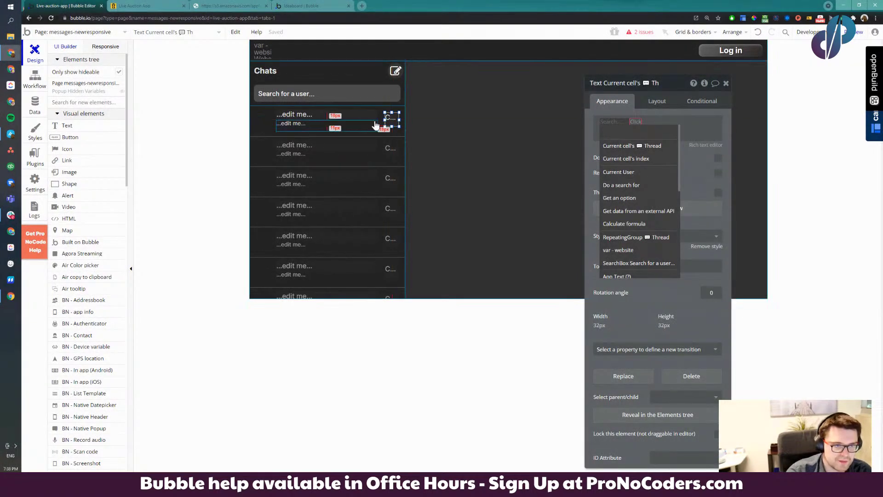
# Enlarge the image at the start of the first chat row to about 49 px wide and 50 px high
pyautogui.click(267, 122)
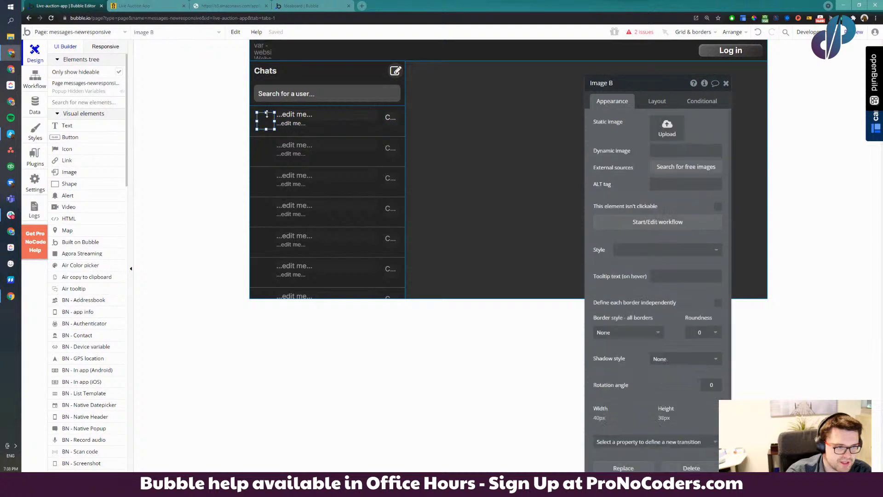
pyautogui.moveTo(257, 112); pyautogui.dragTo(252, 106)
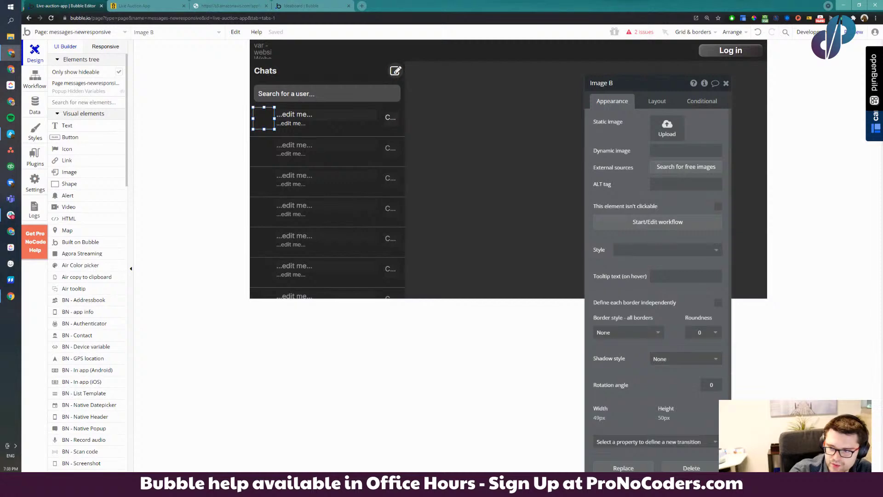
# Switch to the Facebook Messenger window and examine how the chat list arranges avatars for single and group conversations, and move it out of the way
pyautogui.hotkey('alt', 'Tab')
pyautogui.press('Tab')
pyautogui.press('Tab')
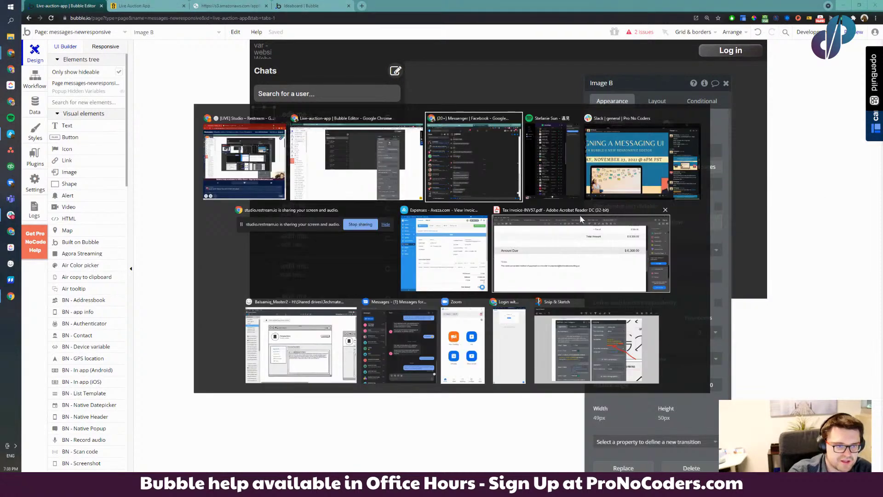
pyautogui.hotkey('alt', 'shift', 'Tab')
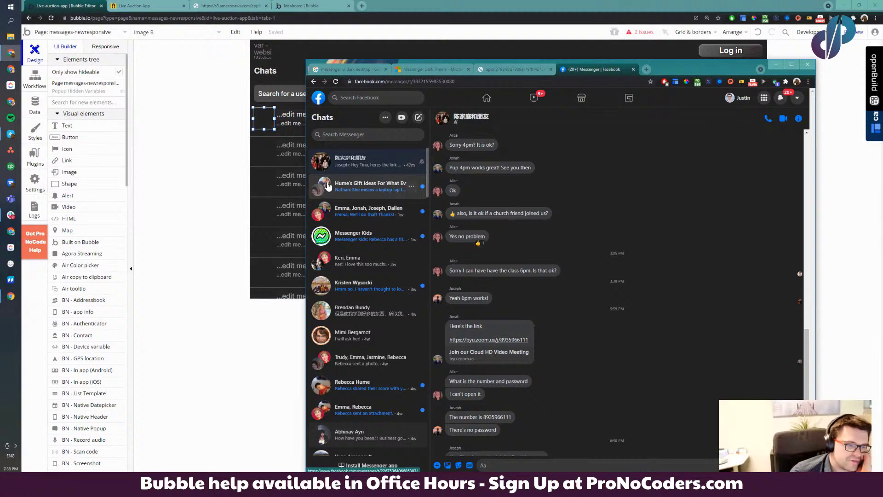
pyautogui.scroll(-5, 324, 330)
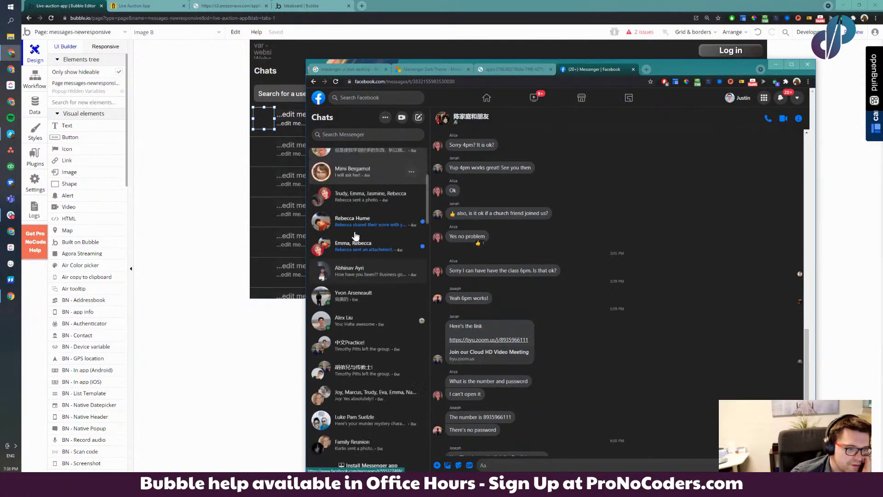
pyautogui.scroll(-15, 325, 330)
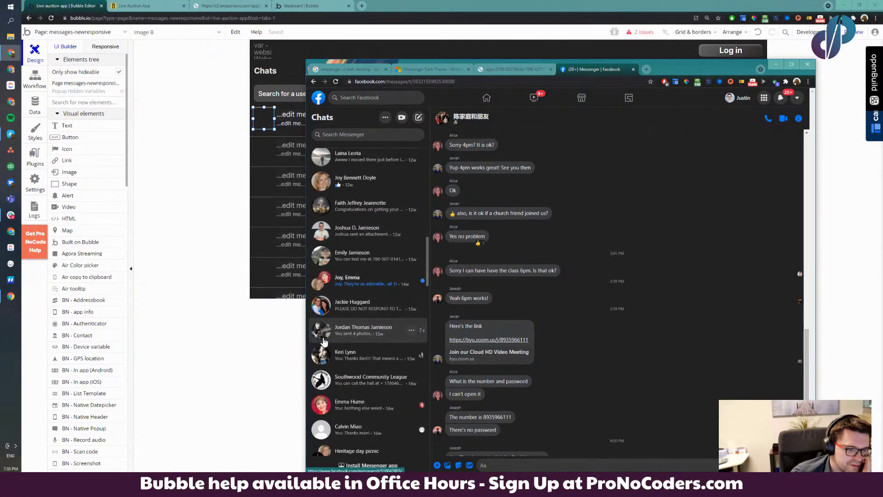
pyautogui.scroll(-10, 323, 342)
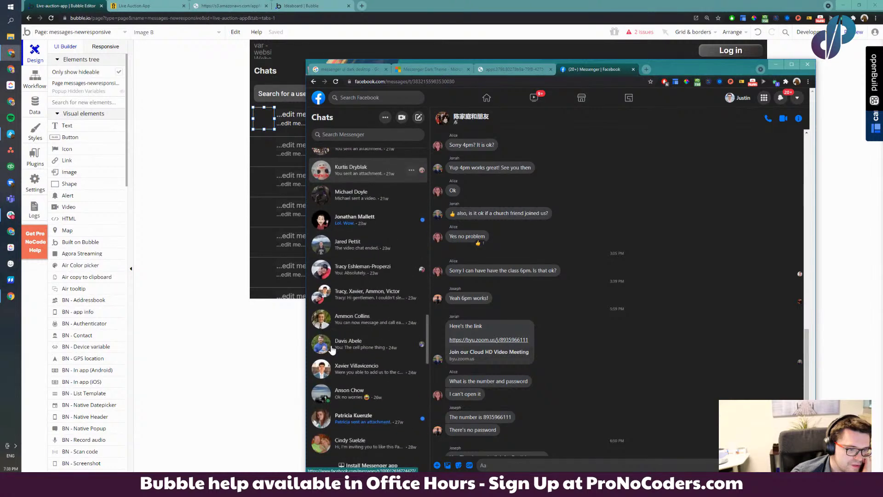
pyautogui.scroll(-3, 332, 350)
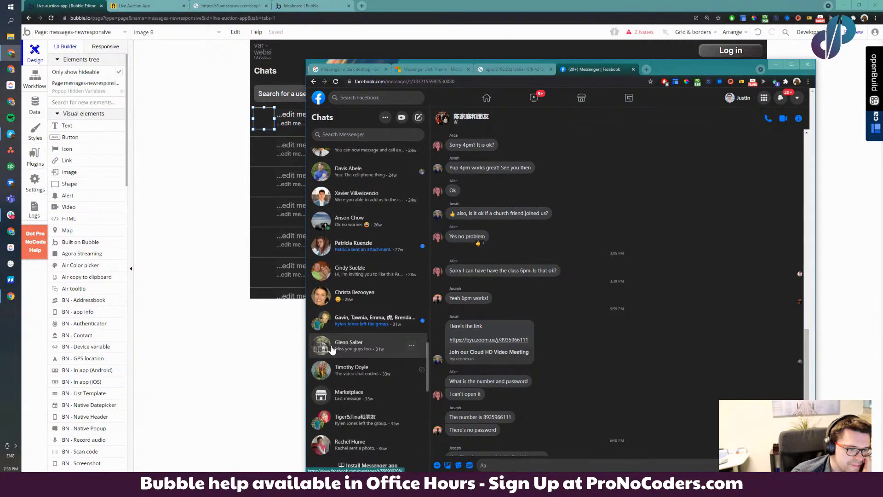
pyautogui.scroll(15, 327, 361)
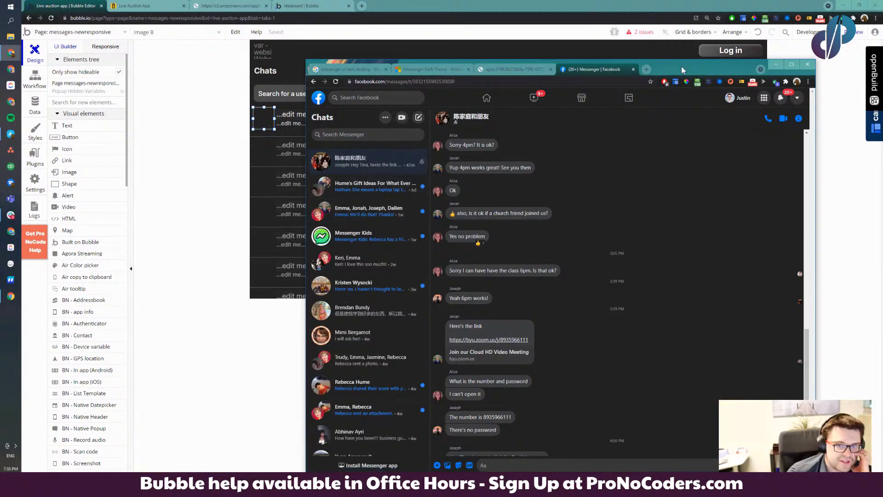
pyautogui.moveTo(681, 68); pyautogui.dragTo(882, 184)
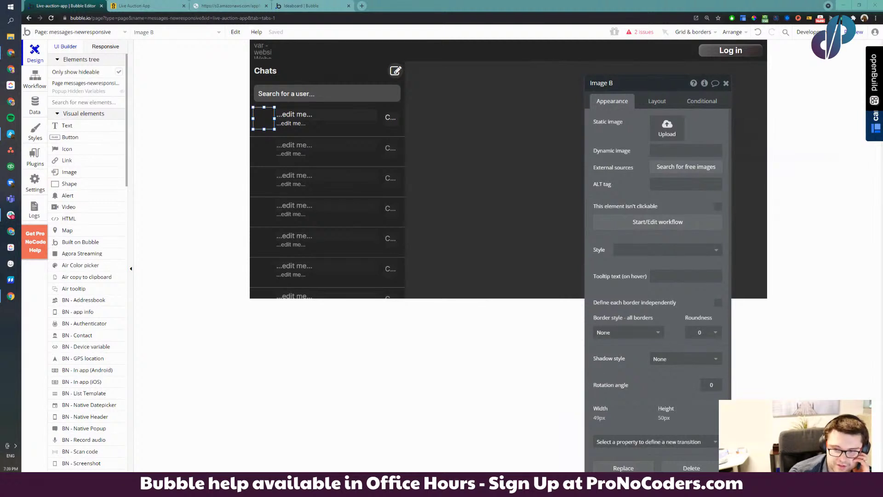
pyautogui.click(265, 118)
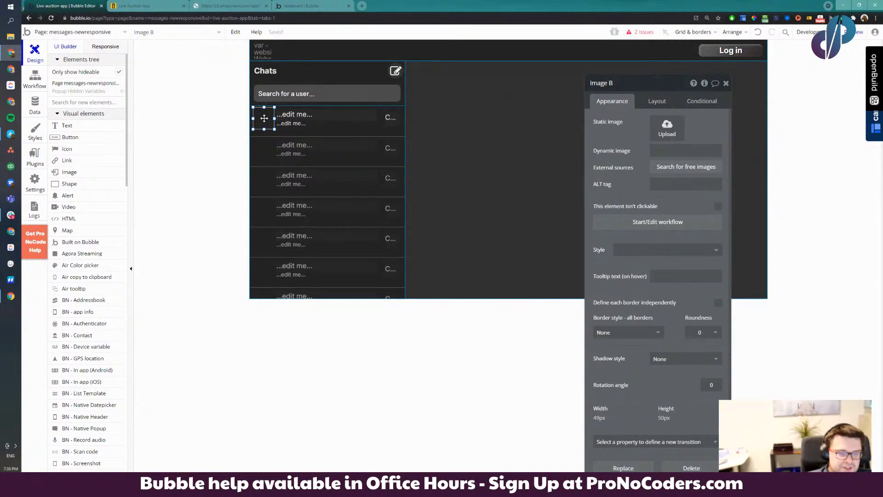
pyautogui.moveTo(264, 119); pyautogui.dragTo(266, 119)
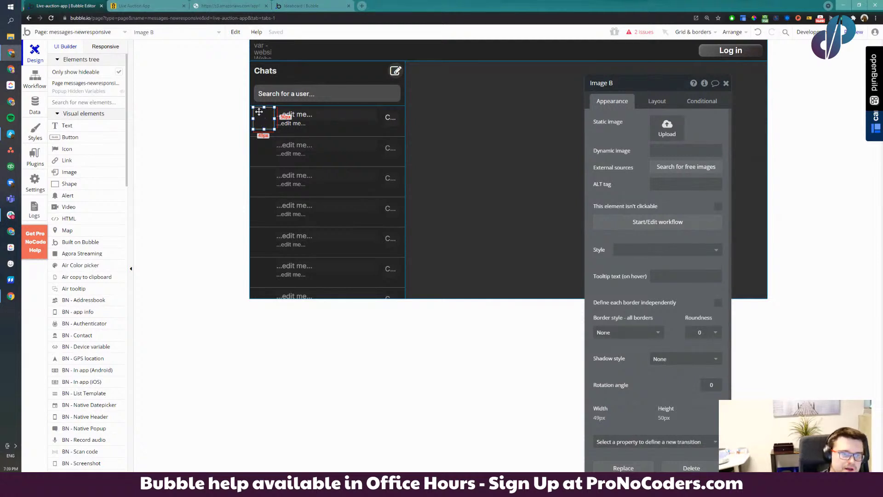
pyautogui.click(344, 196)
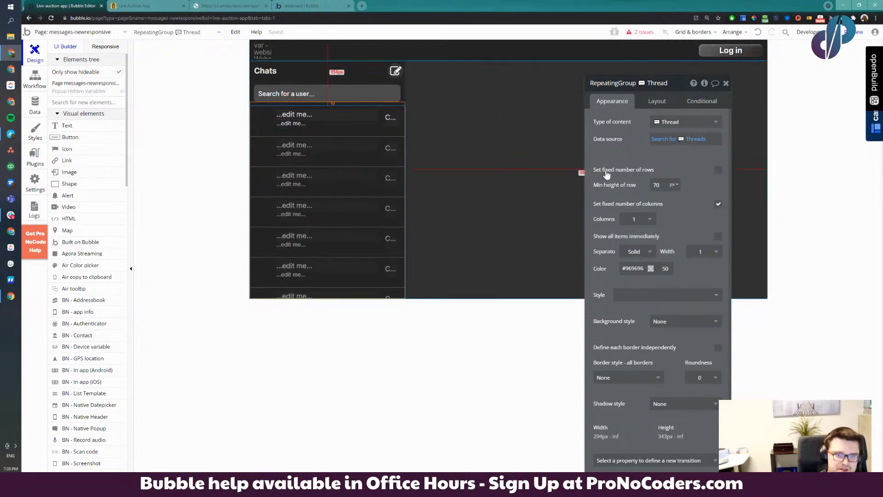
pyautogui.click(658, 102)
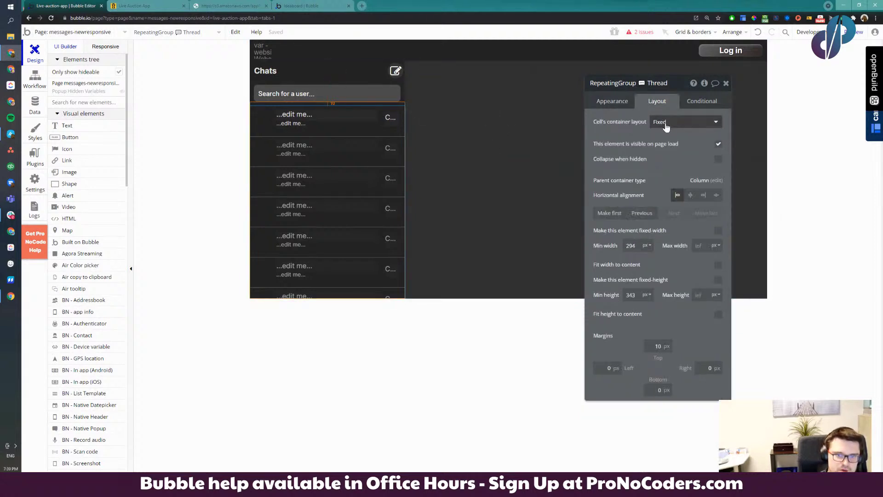
# Wrap the image in the first chat row in a group and rename the group to Group Avatars
pyautogui.click(261, 123)
pyautogui.rightClick(266, 125)
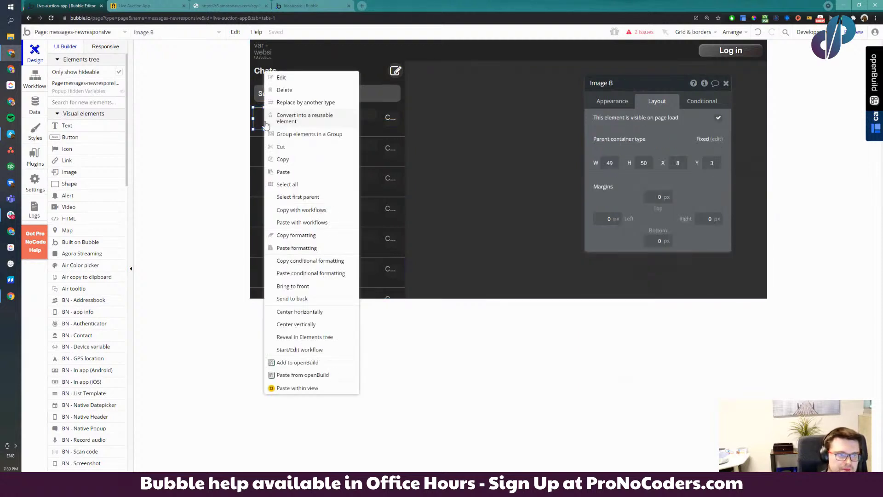
pyautogui.click(302, 134)
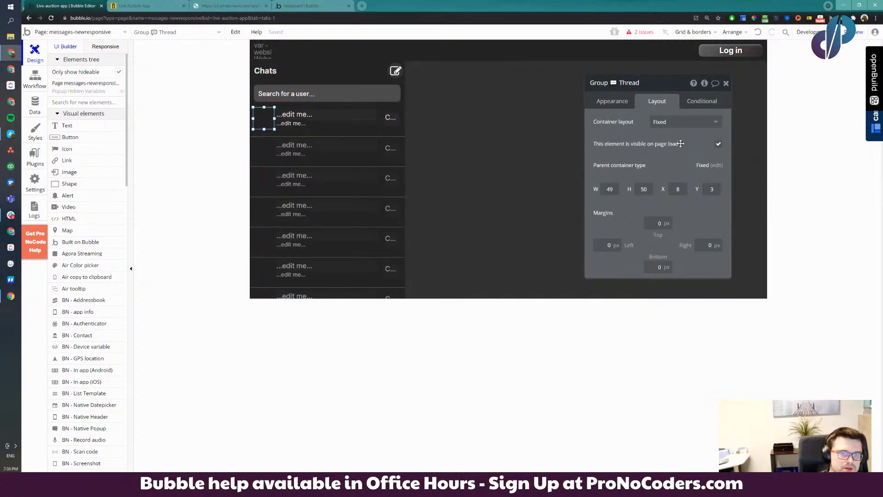
pyautogui.hotkey('ctrl', 'shift', 'Left')
pyautogui.hotkey('ctrl', 'shift', 'Left')
pyautogui.write('Avatars')
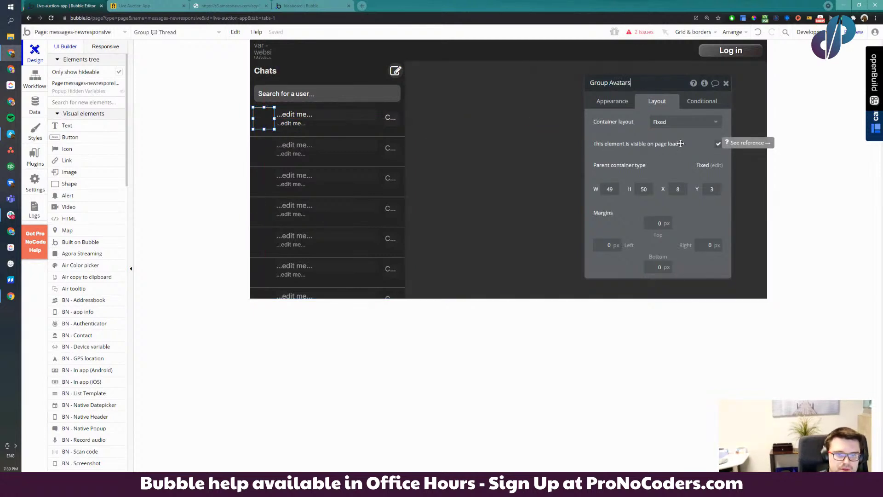
pyautogui.press('Return')
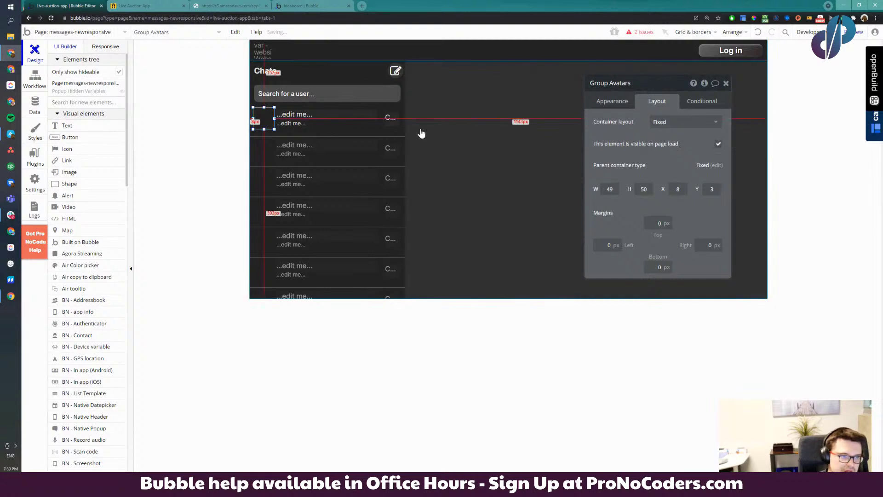
# Shrink the image inside Group Avatars to about 36 by 33 px and give it a solid #FF0000 border with roundness 200
pyautogui.doubleClick(261, 118)
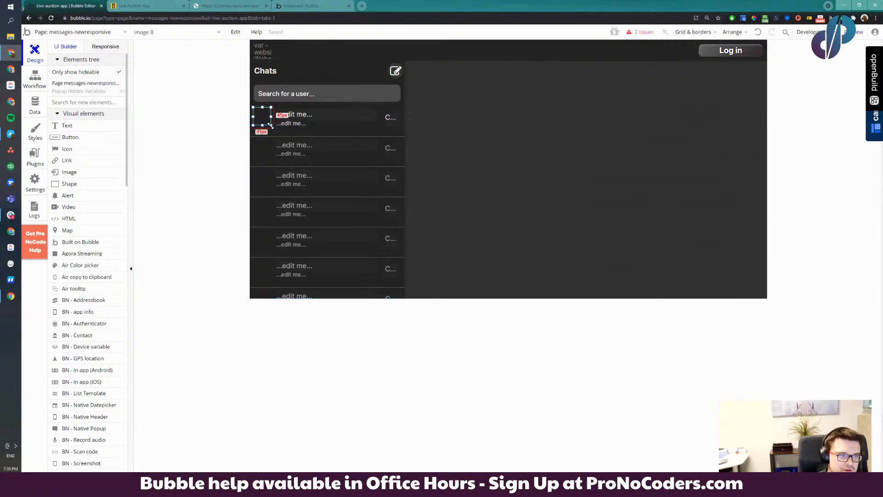
pyautogui.click(619, 106)
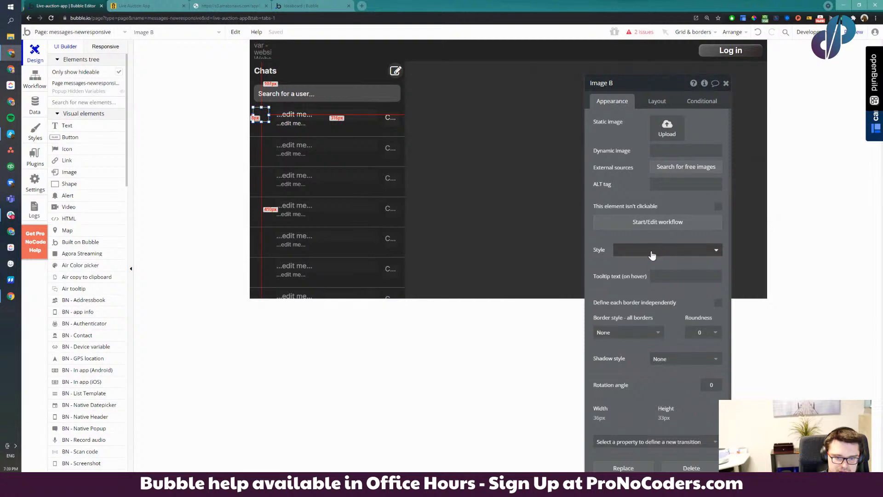
pyautogui.click(632, 334)
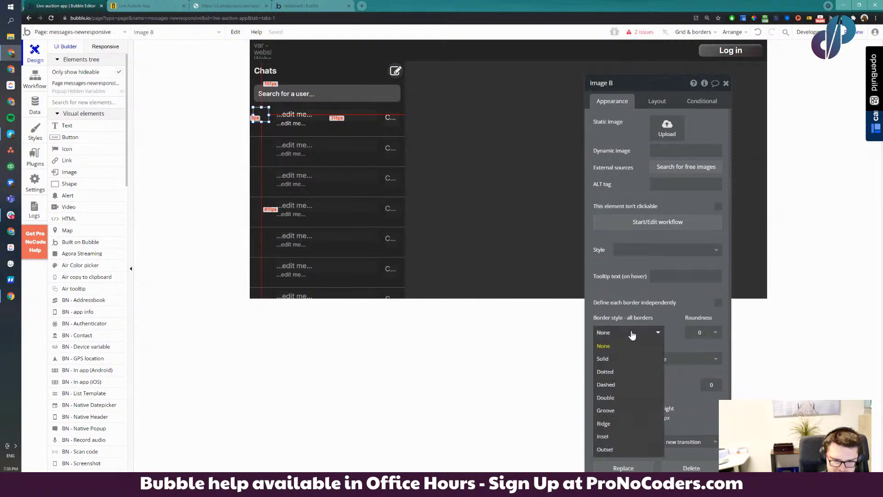
pyautogui.click(629, 332)
pyautogui.click(630, 332)
pyautogui.click(604, 358)
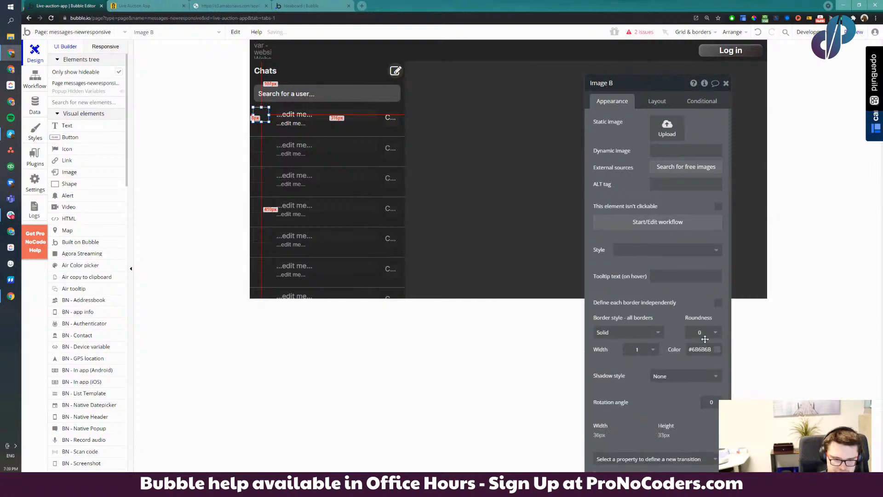
pyautogui.doubleClick(700, 349)
pyautogui.write('FF0000')
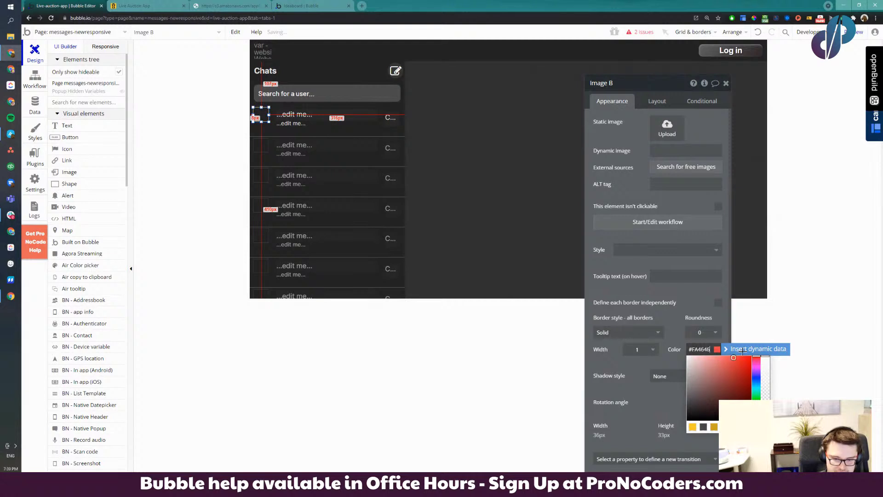
pyautogui.click(702, 331)
pyautogui.click(701, 412)
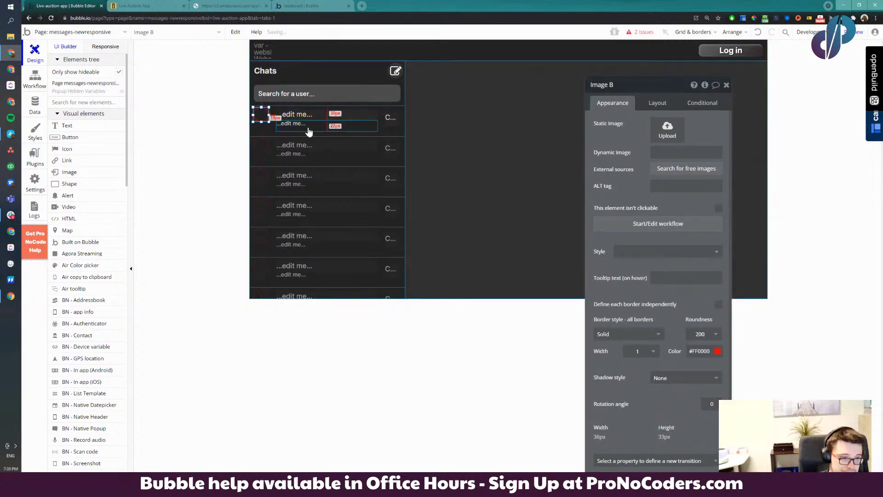
# Set the round image's height and width to 32 px each
pyautogui.click(276, 121)
pyautogui.click(266, 116)
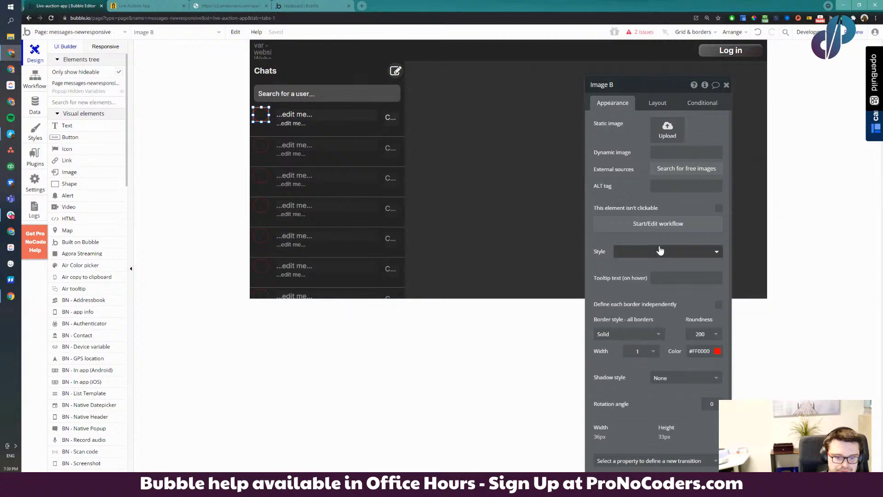
pyautogui.click(656, 103)
pyautogui.click(645, 163)
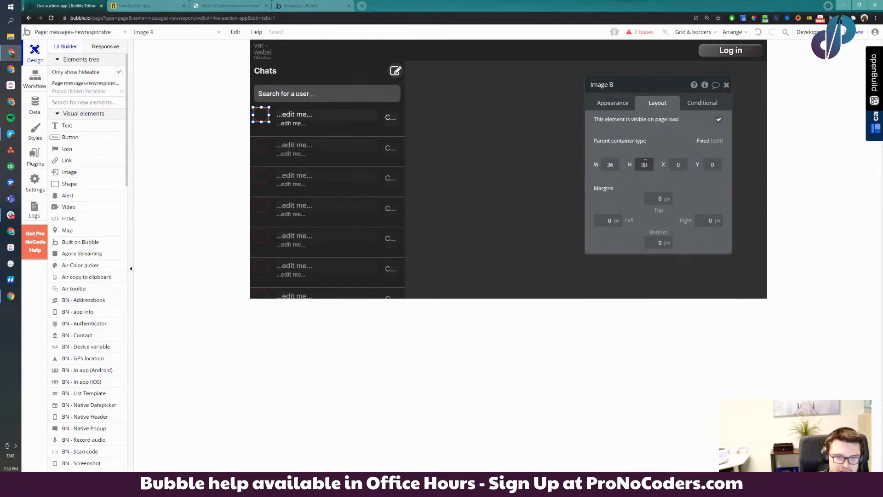
pyautogui.write('32')
pyautogui.doubleClick(610, 164)
pyautogui.write('32')
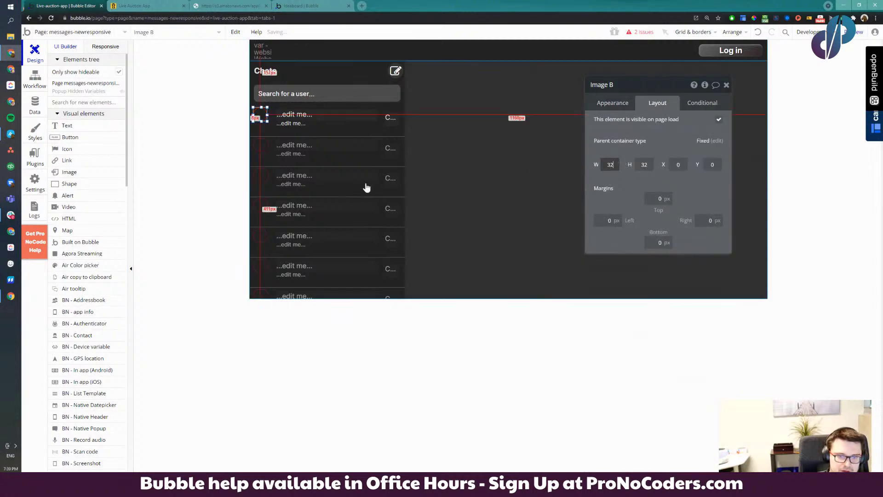
# Duplicate the round image inside Group Avatars and place the copy at X 17, Y 18, overlapping the original diagonally
pyautogui.click(267, 119)
pyautogui.hotkey('ctrl', 'c')
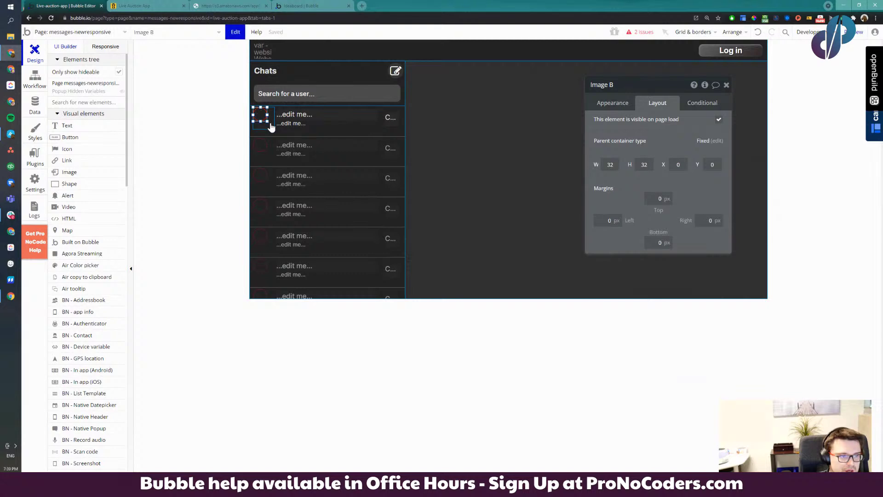
pyautogui.hotkey('ctrl', 'v')
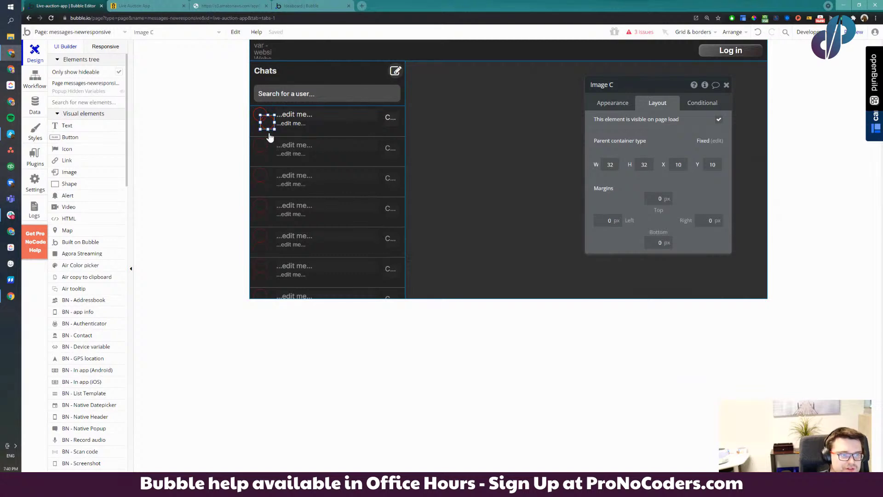
pyautogui.moveTo(261, 120); pyautogui.dragTo(261, 124)
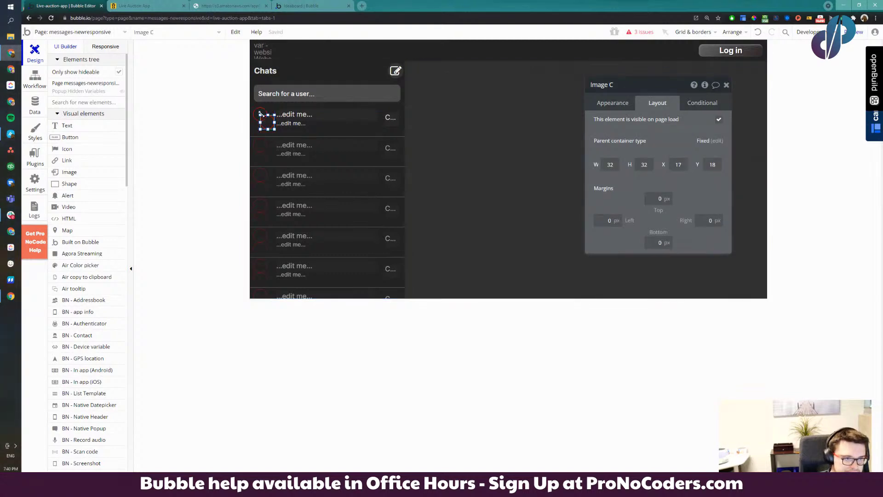
# Reveal the avatar images in the elements tree and rename Image B to Image 2nd last person to send a message
pyautogui.click(119, 73)
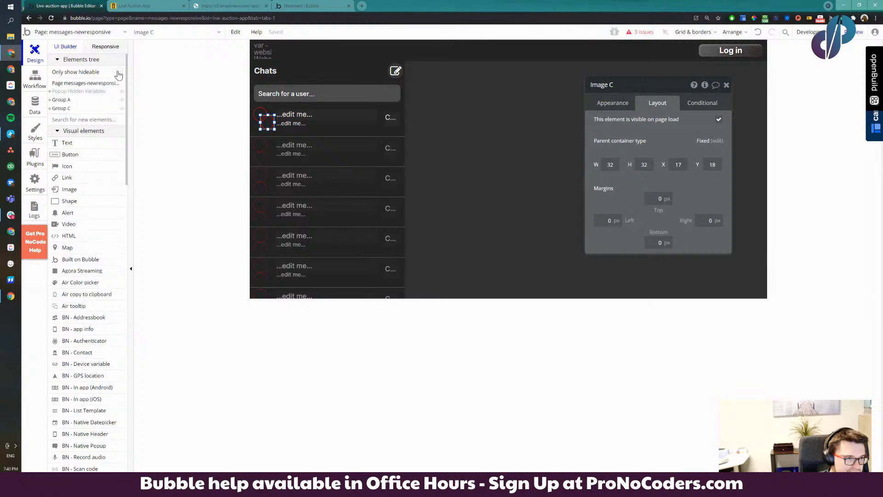
pyautogui.rightClick(268, 121)
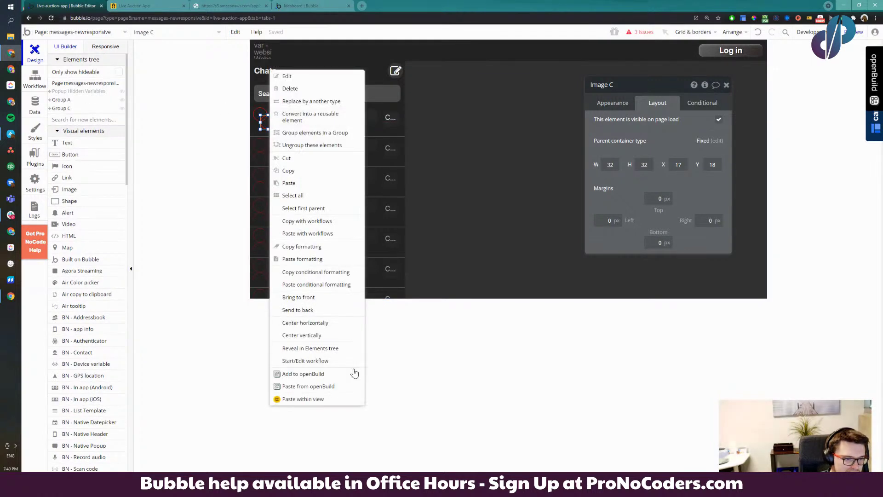
pyautogui.click(316, 350)
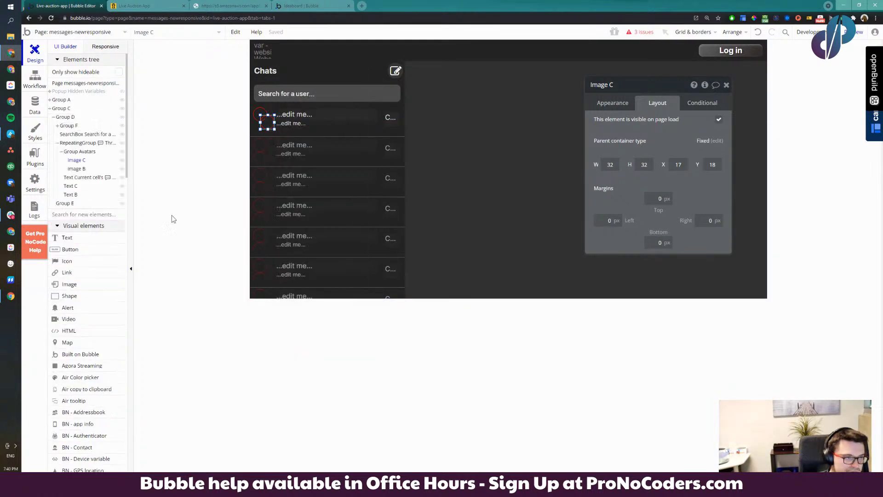
pyautogui.click(78, 169)
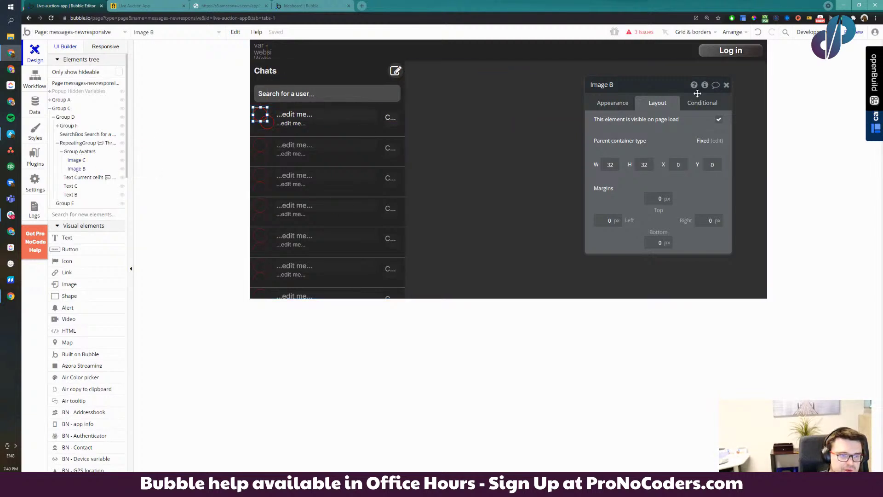
pyautogui.click(628, 105)
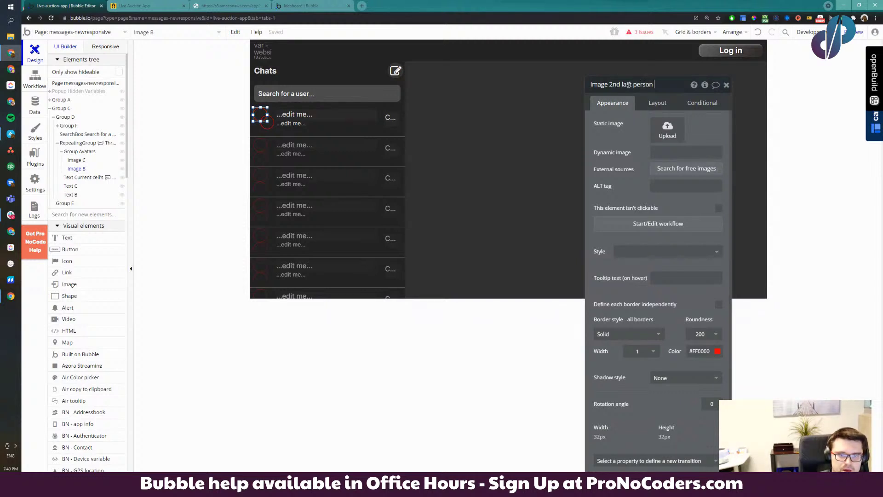
pyautogui.write('r')
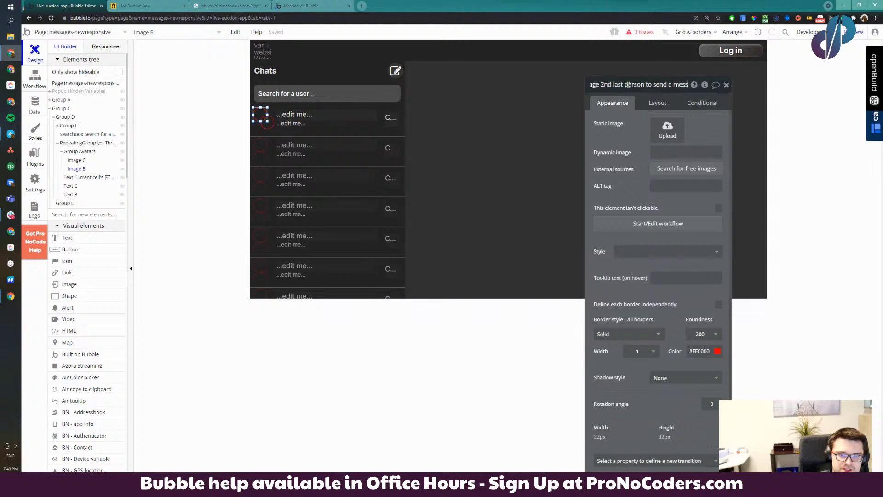
pyautogui.press('Return')
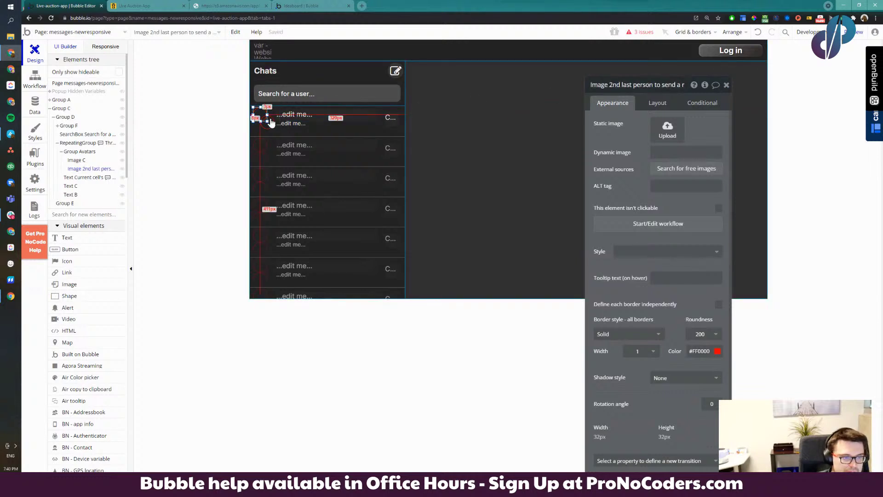
# Rename the overlapping copy, Image C, to Image last person to send a message
pyautogui.click(267, 121)
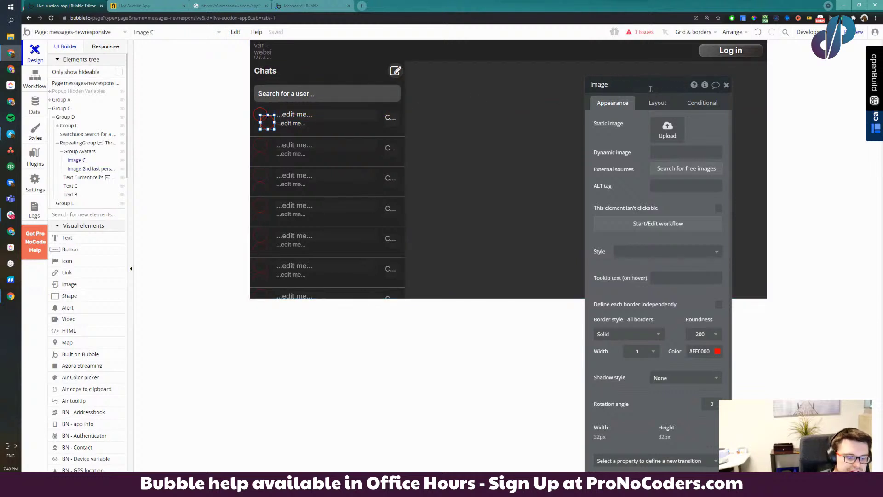
pyautogui.write('o send')
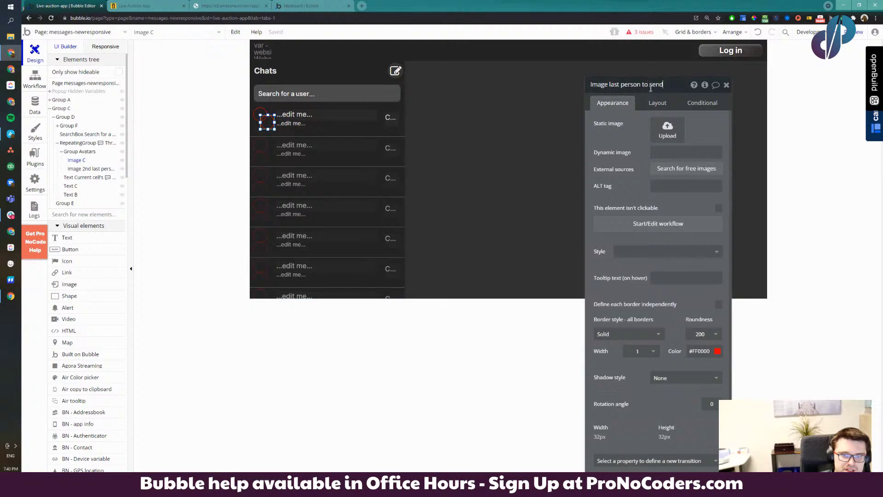
pyautogui.write(' a message')
pyautogui.press('Return')
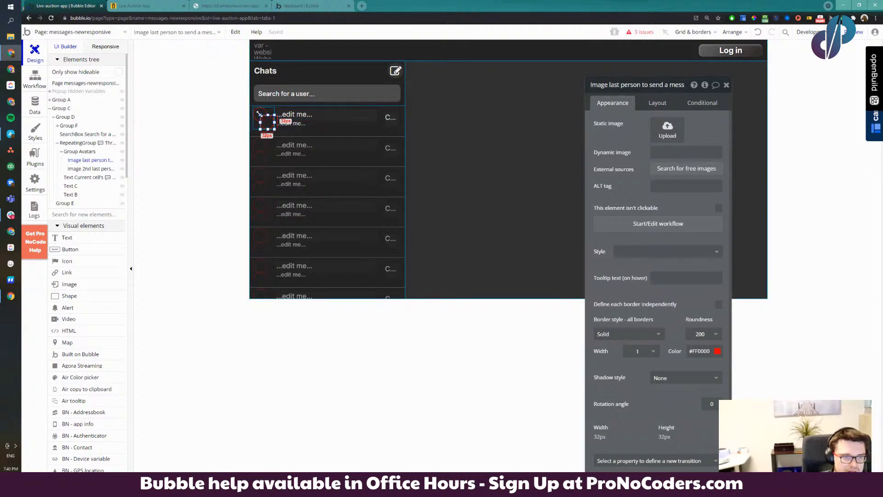
# Wrap the two round avatar images inside Group Avatars in their own group and rename that group to 2+ people
pyautogui.moveTo(259, 114); pyautogui.dragTo(262, 117)
pyautogui.click(271, 125)
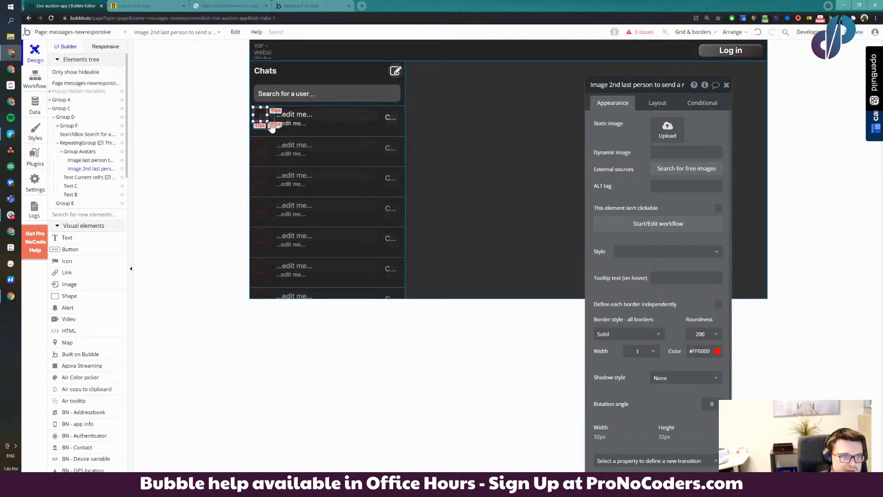
pyautogui.keyDown('shift'); pyautogui.click(271, 123); pyautogui.keyUp('shift')
pyautogui.rightClick(269, 124)
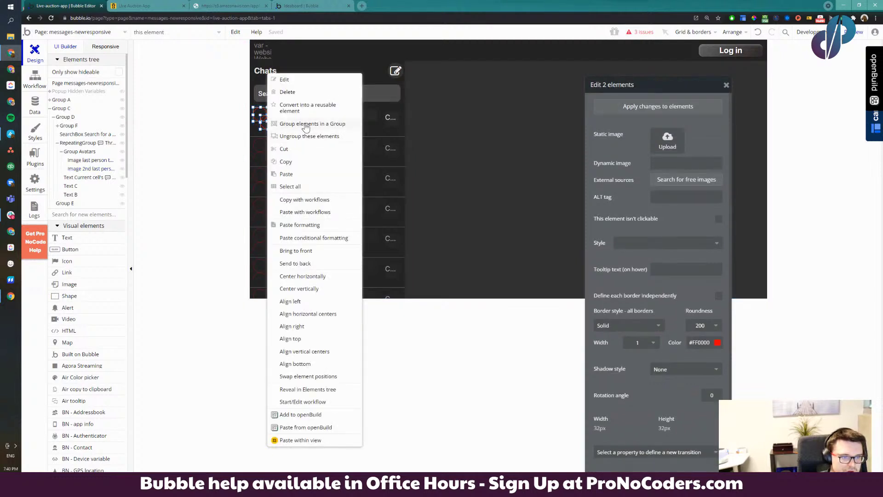
pyautogui.click(305, 127)
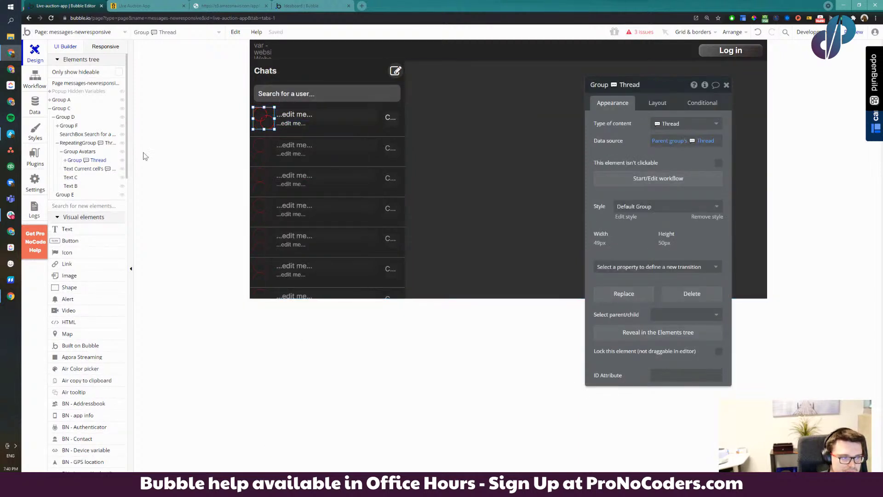
pyautogui.click(65, 161)
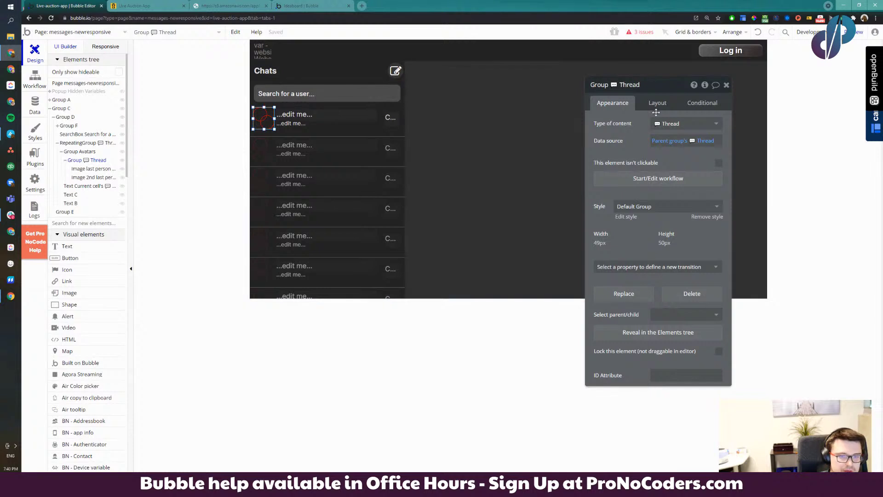
pyautogui.click(648, 83)
pyautogui.write('2+ people')
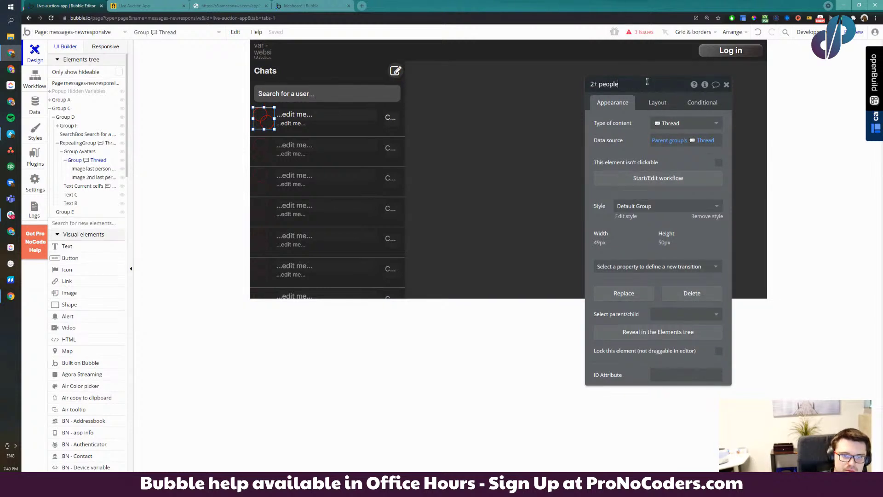
pyautogui.press('Return')
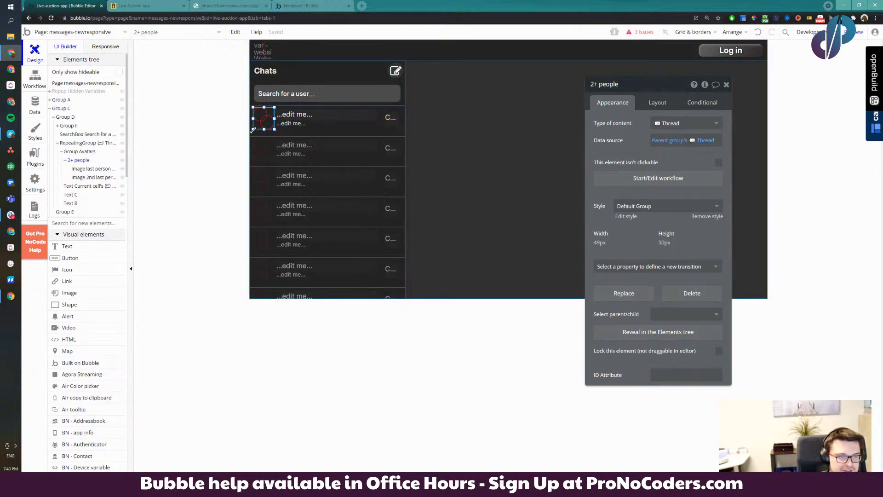
# Check the layout settings of the two round images inside the 2+ people group
pyautogui.click(261, 115)
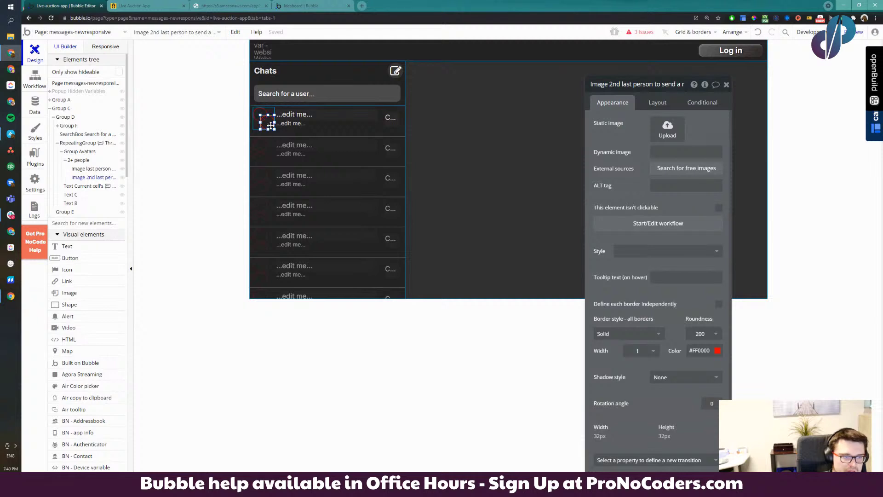
pyautogui.click(260, 115)
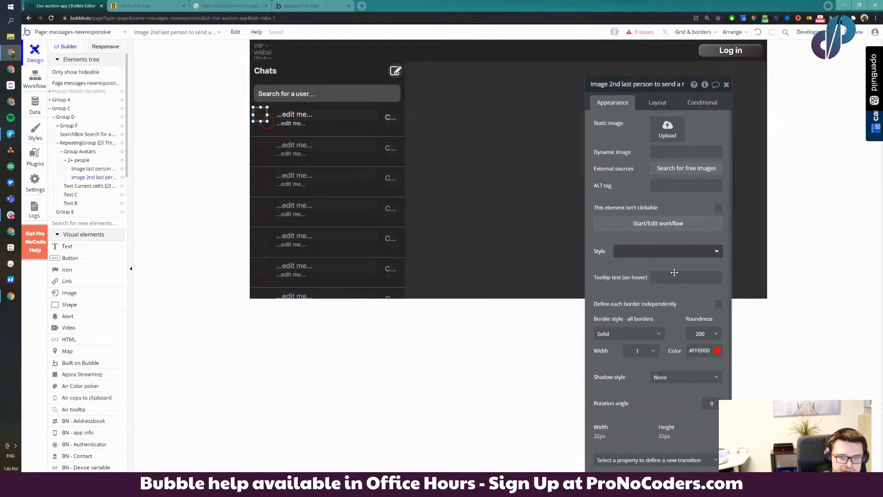
pyautogui.click(657, 102)
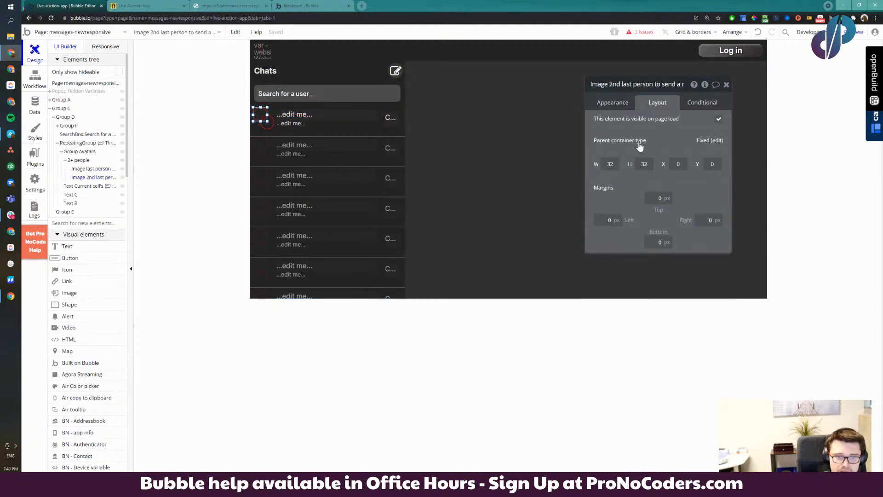
pyautogui.moveTo(676, 84); pyautogui.dragTo(561, 102)
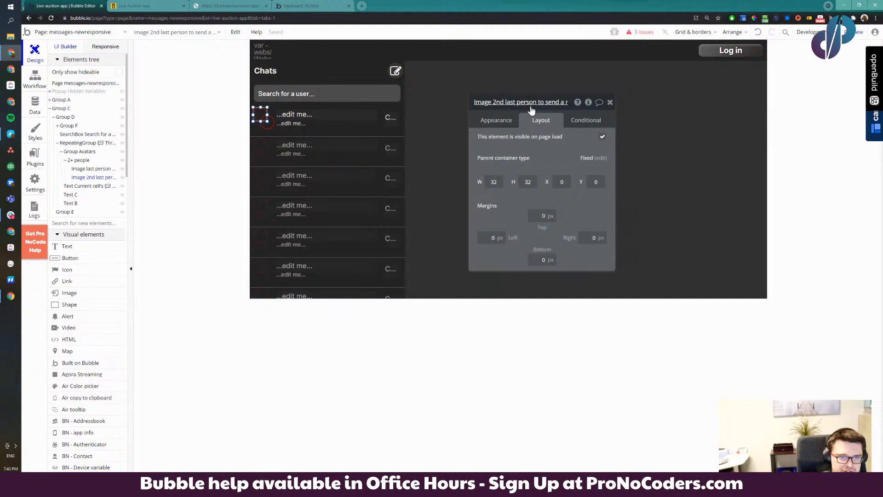
pyautogui.click(265, 120)
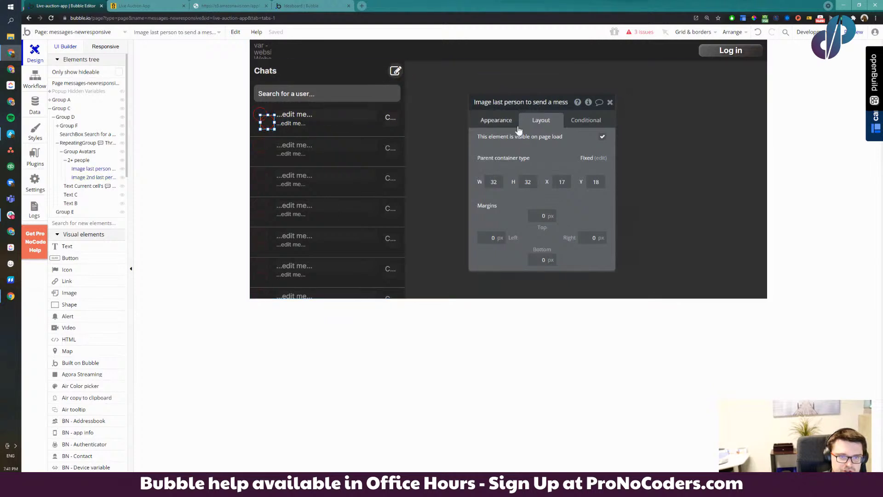
# Try to set the last-person image's dynamic image to Parent group's Thread's Users minus item Current User
pyautogui.click(497, 121)
pyautogui.moveTo(508, 173); pyautogui.dragTo(501, 152)
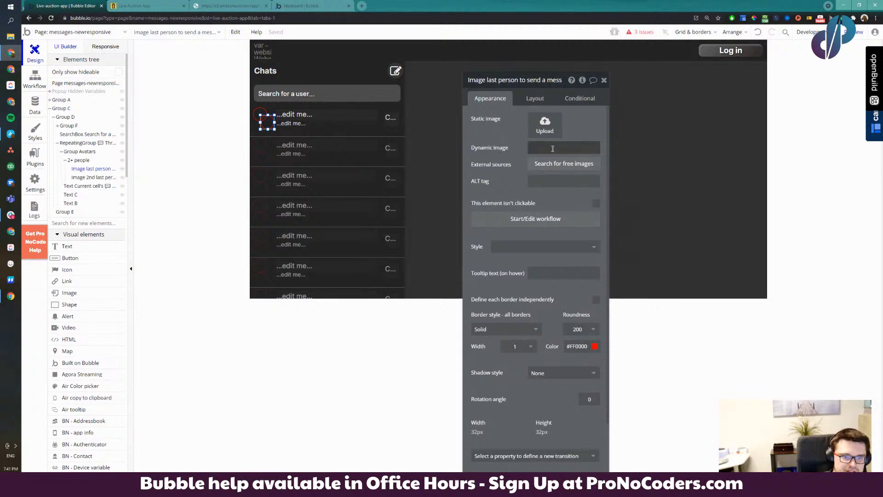
pyautogui.click(563, 147)
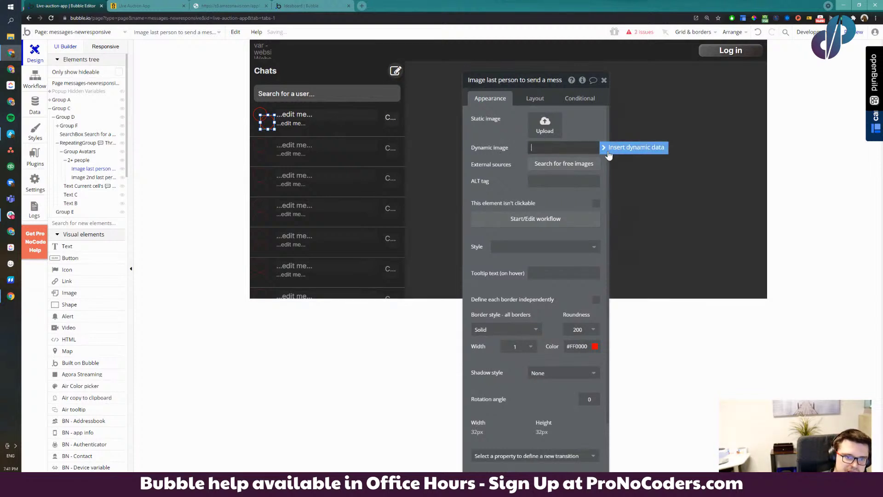
pyautogui.click(609, 152)
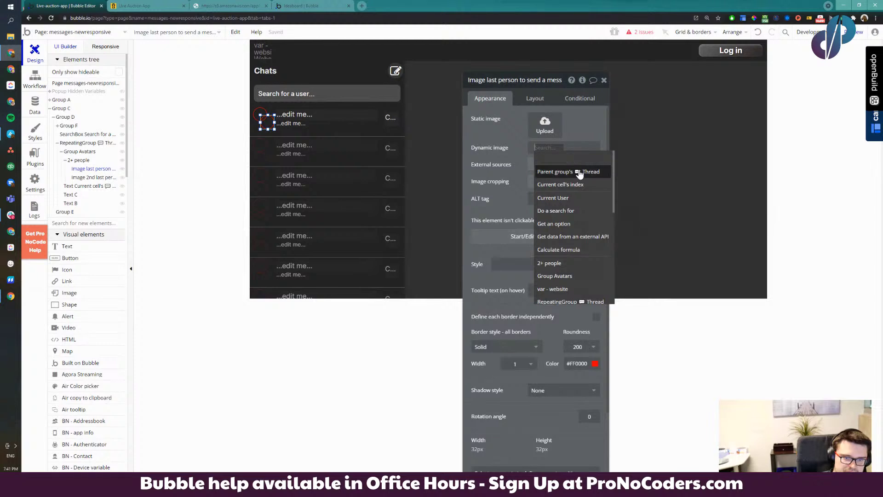
pyautogui.click(578, 172)
pyautogui.click(568, 179)
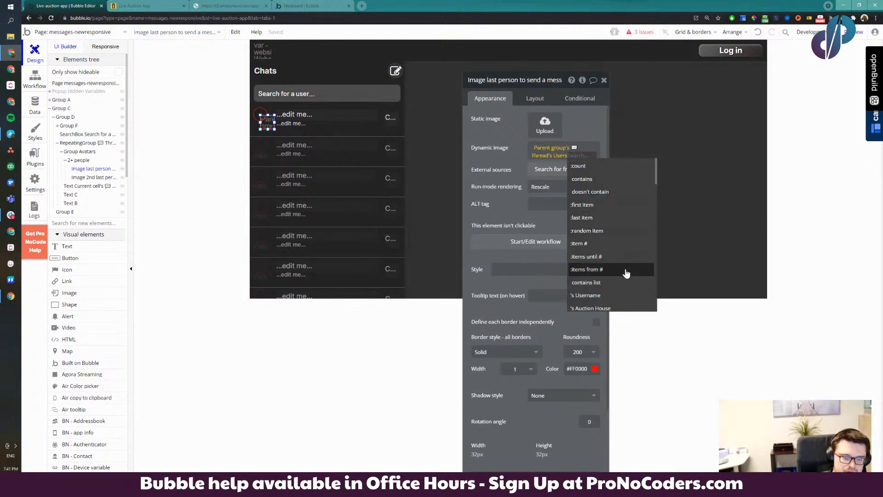
pyautogui.write('minu')
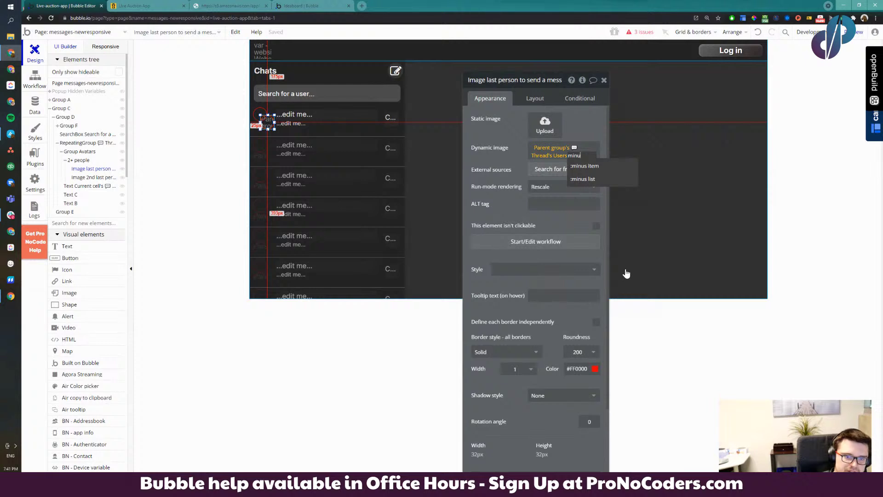
pyautogui.click(583, 166)
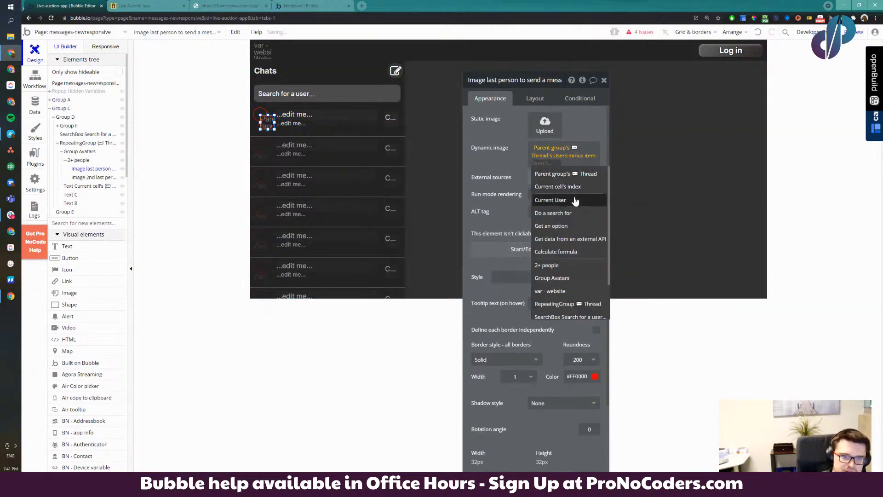
pyautogui.click(575, 201)
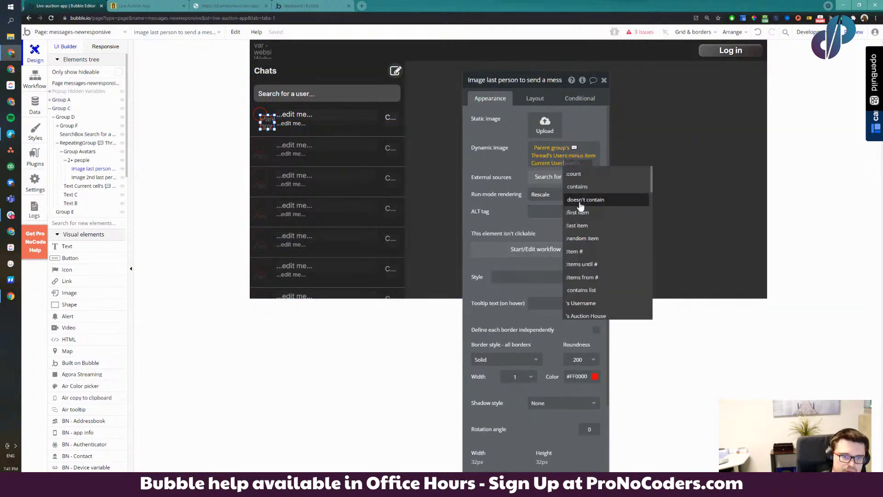
pyautogui.scroll(-3, 598, 239)
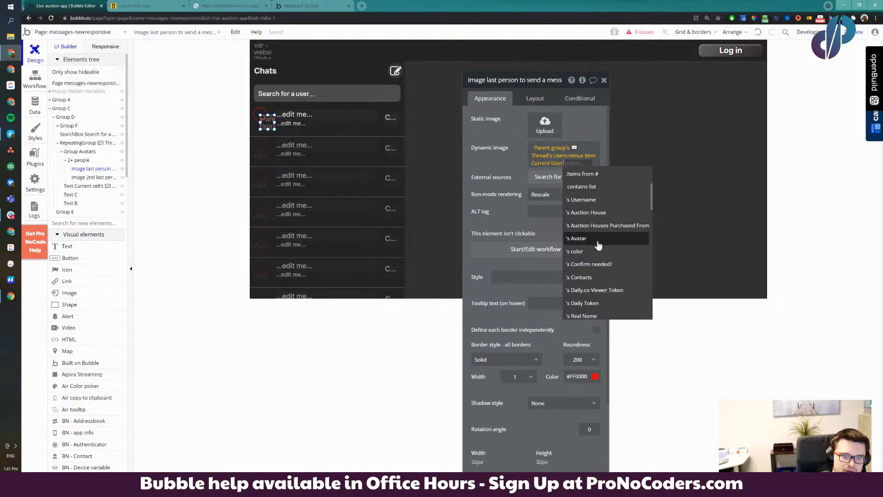
pyautogui.rightClick(547, 165)
pyautogui.click(610, 139)
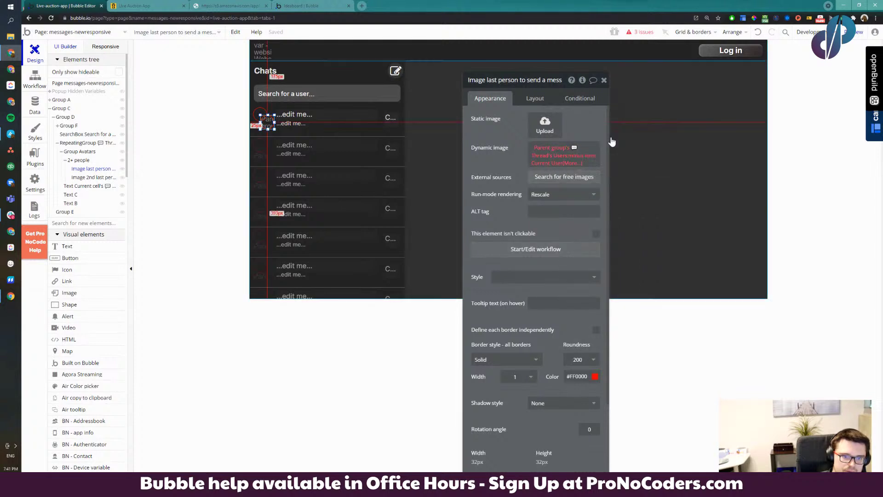
# Replace the last-person image's dynamic source with a search for Messages whose Thread equals Parent group's Thread
pyautogui.click(550, 148)
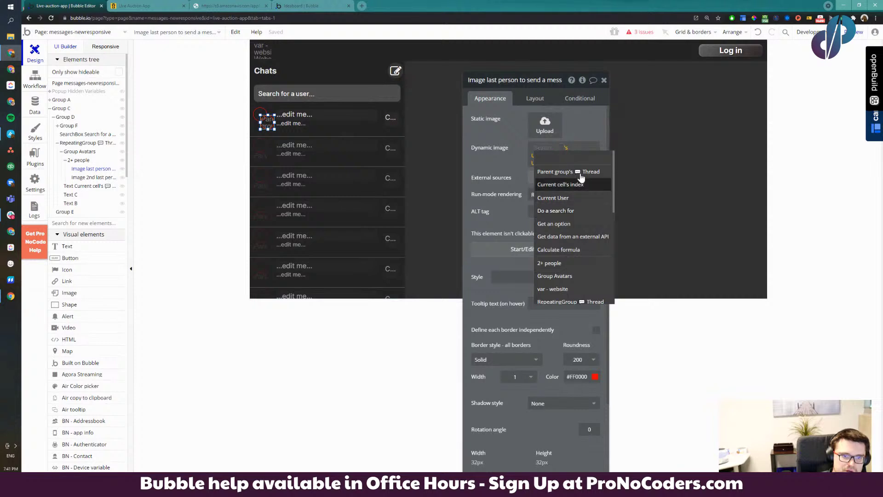
pyautogui.click(577, 212)
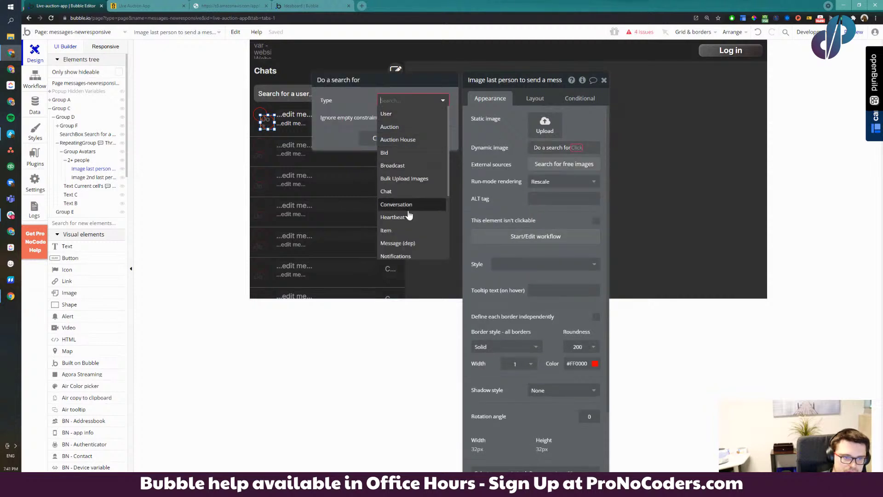
pyautogui.scroll(-3, 405, 233)
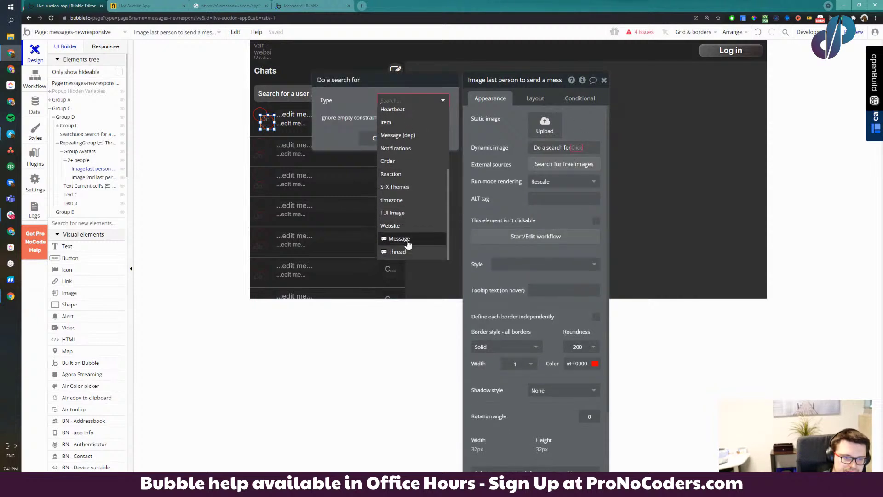
pyautogui.click(408, 238)
pyautogui.click(387, 125)
pyautogui.click(329, 120)
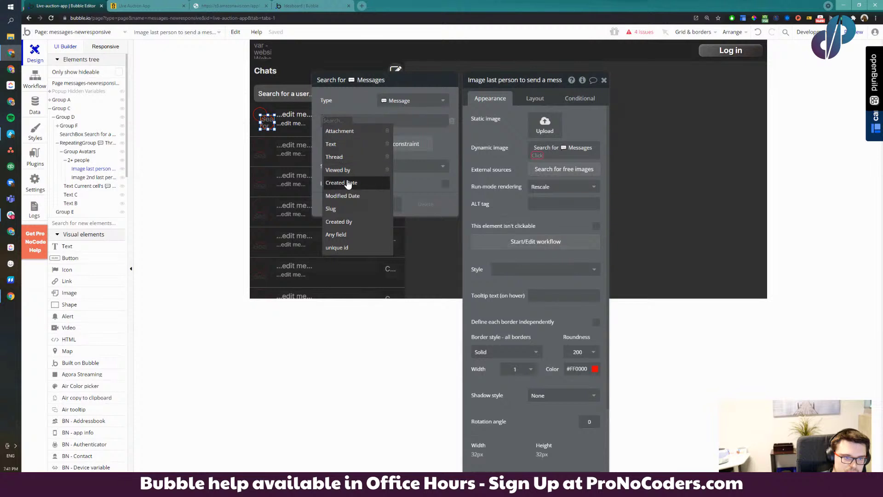
pyautogui.click(343, 157)
pyautogui.click(355, 133)
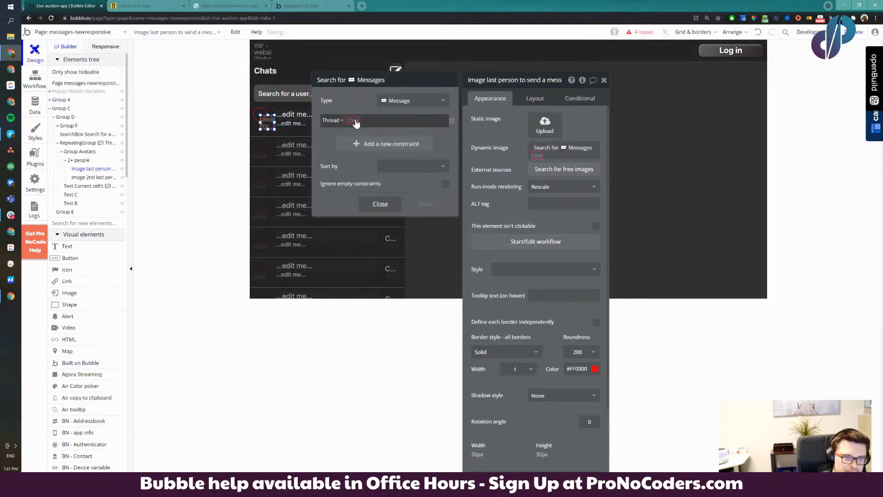
pyautogui.click(374, 134)
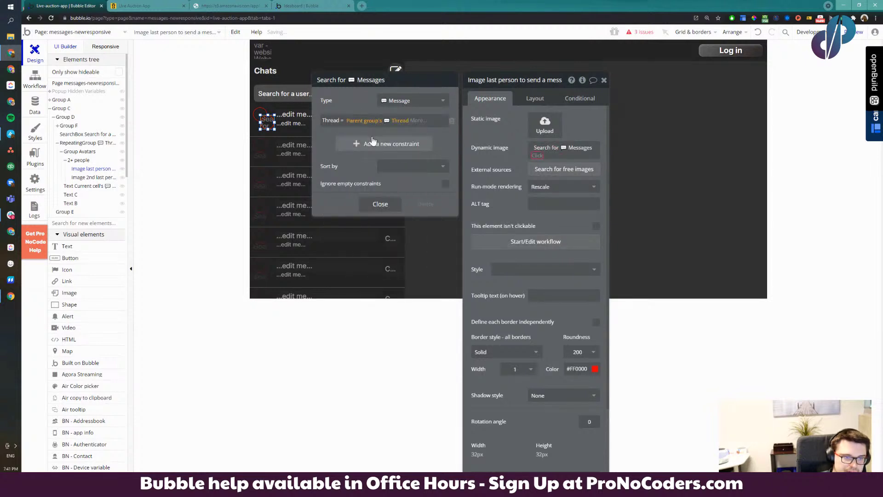
pyautogui.click(367, 144)
pyautogui.click(327, 141)
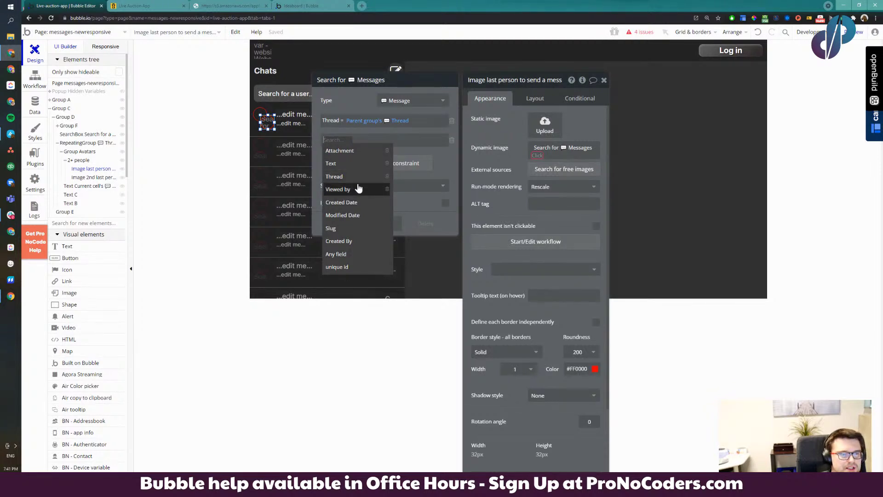
pyautogui.click(453, 142)
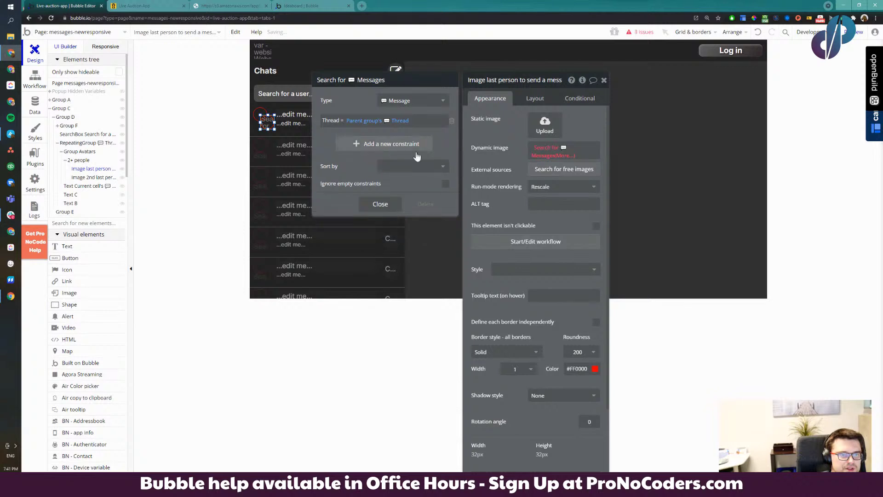
# Add a constraint to the Messages search so that Created By is not (<>) Current User
pyautogui.click(381, 165)
pyautogui.click(377, 145)
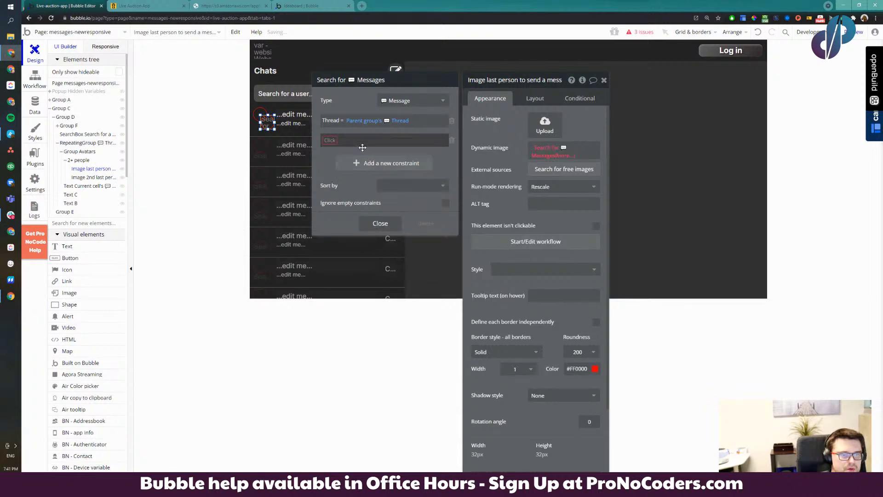
pyautogui.click(338, 139)
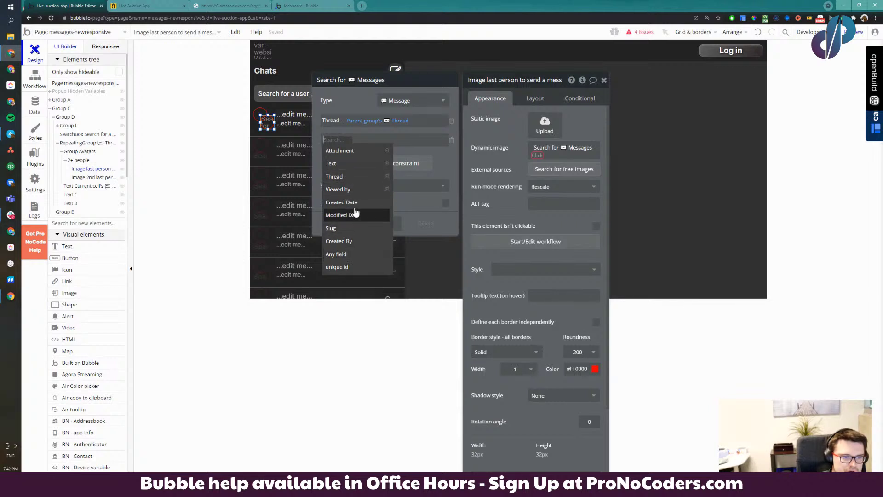
pyautogui.click(343, 241)
pyautogui.click(364, 147)
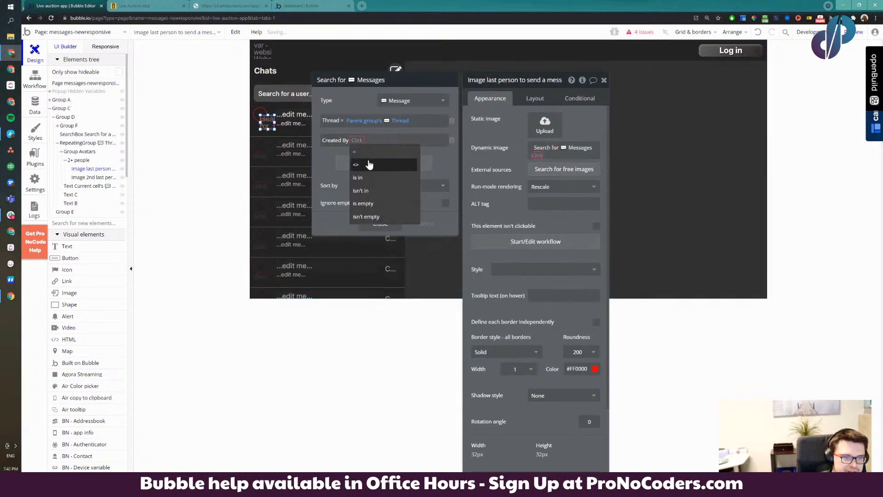
pyautogui.click(365, 164)
pyautogui.click(386, 182)
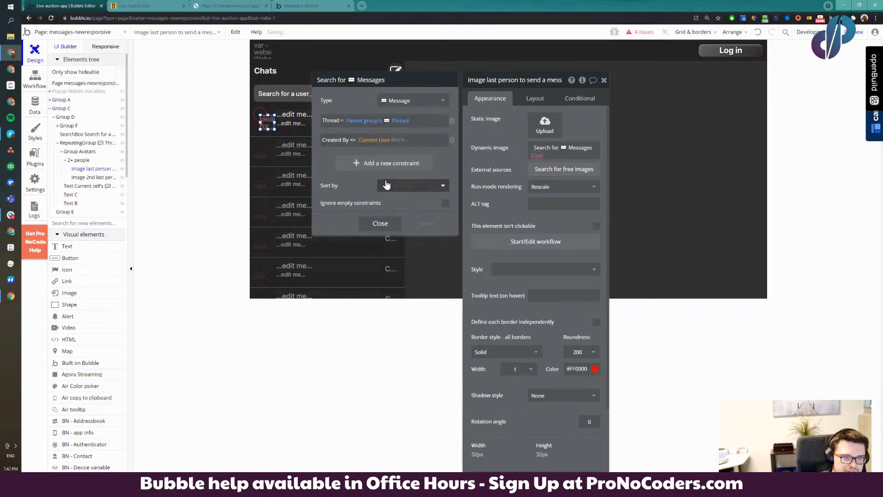
# Sort the Messages search by Created Date with Descending set to "yes"
pyautogui.click(390, 184)
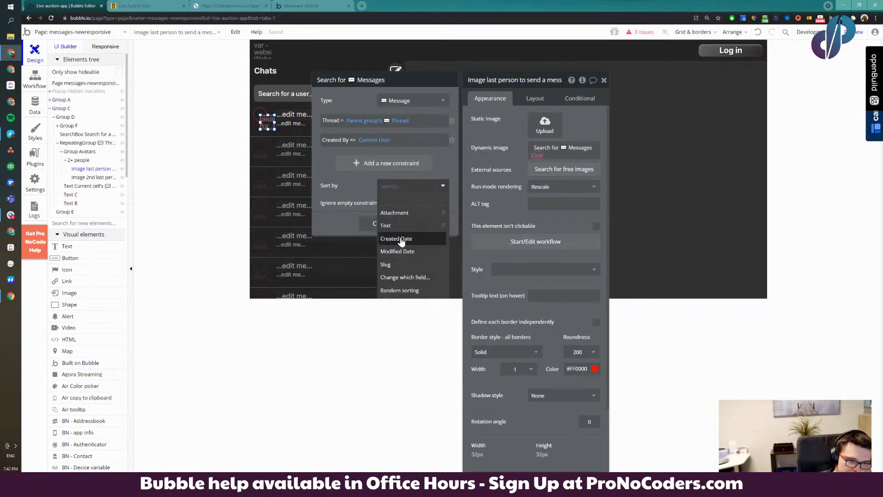
pyautogui.click(399, 239)
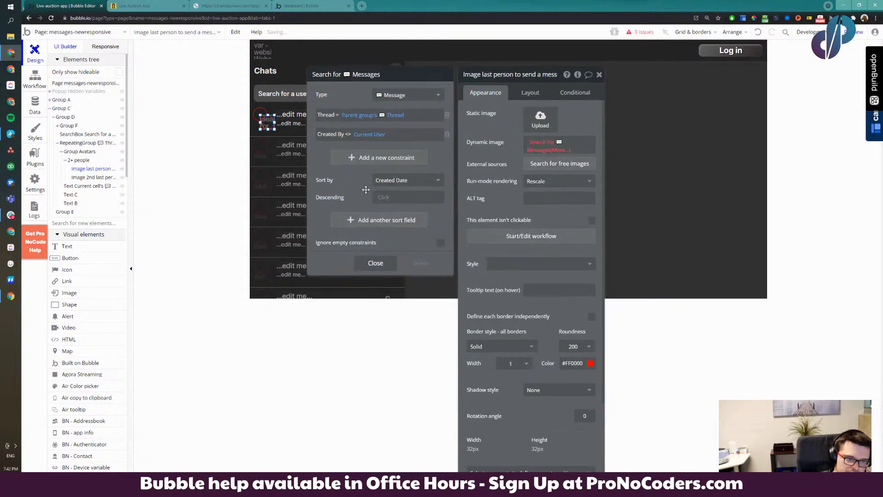
pyautogui.click(382, 195)
pyautogui.click(393, 221)
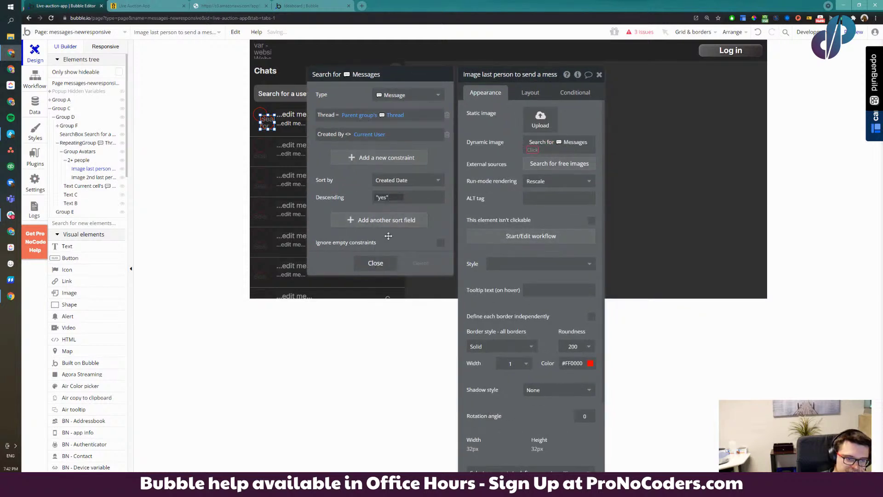
# Extend the last-person image's Messages search to return the first item's Creator's Avatar
pyautogui.click(533, 149)
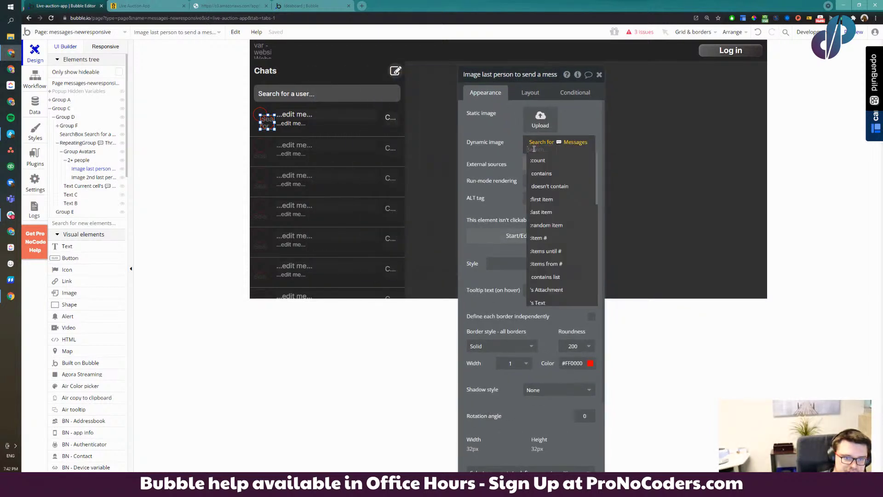
pyautogui.click(554, 200)
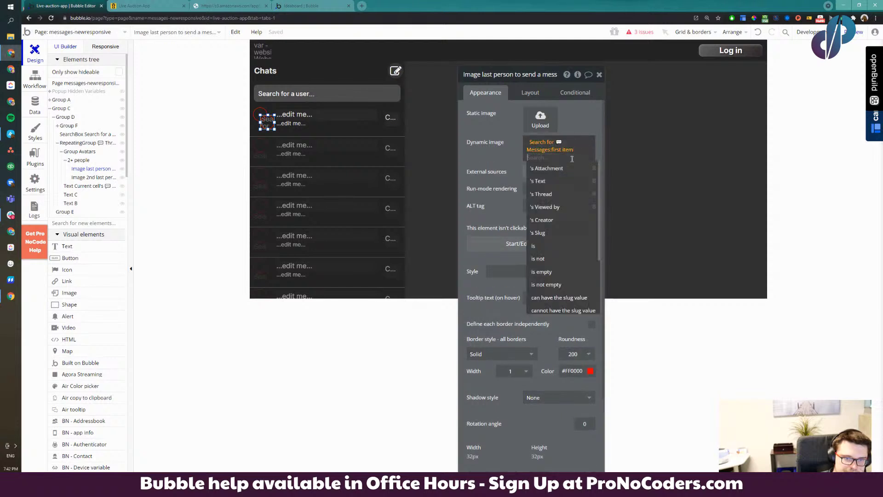
pyautogui.click(562, 221)
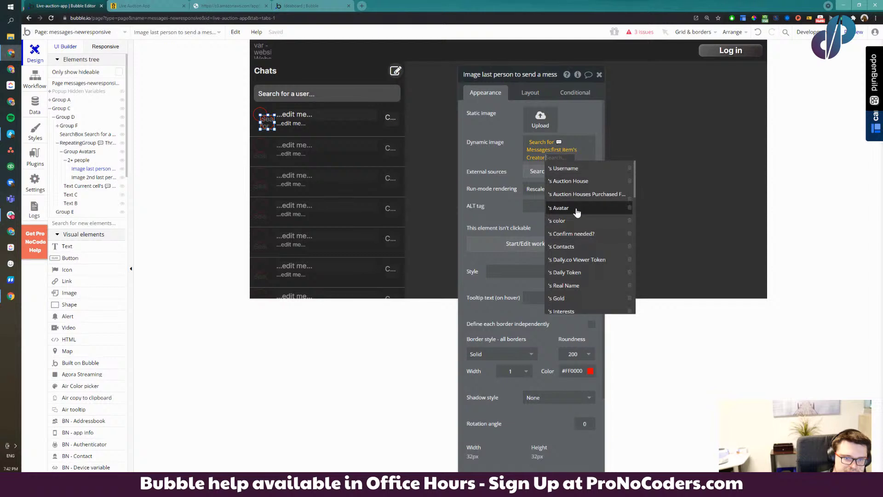
pyautogui.click(577, 210)
# Copy the last-person image's dynamic expression into the dynamic image of the 2nd last person image
pyautogui.rightClick(543, 144)
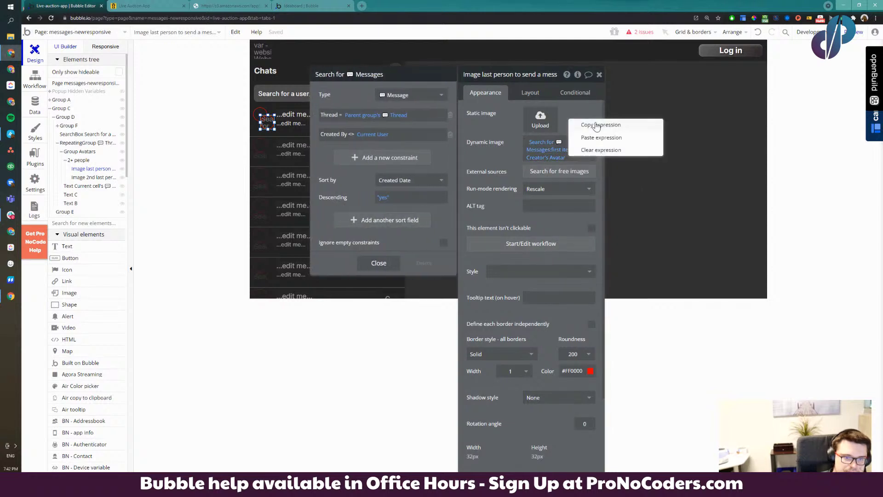
pyautogui.click(597, 126)
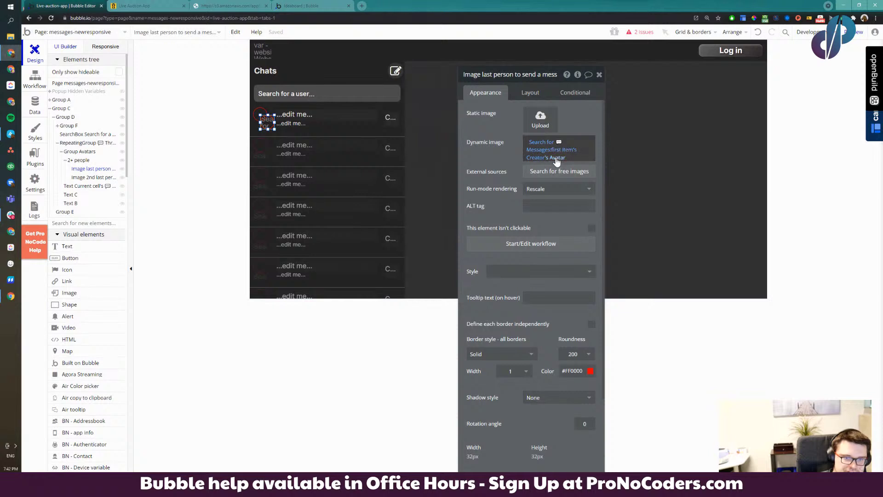
pyautogui.click(259, 113)
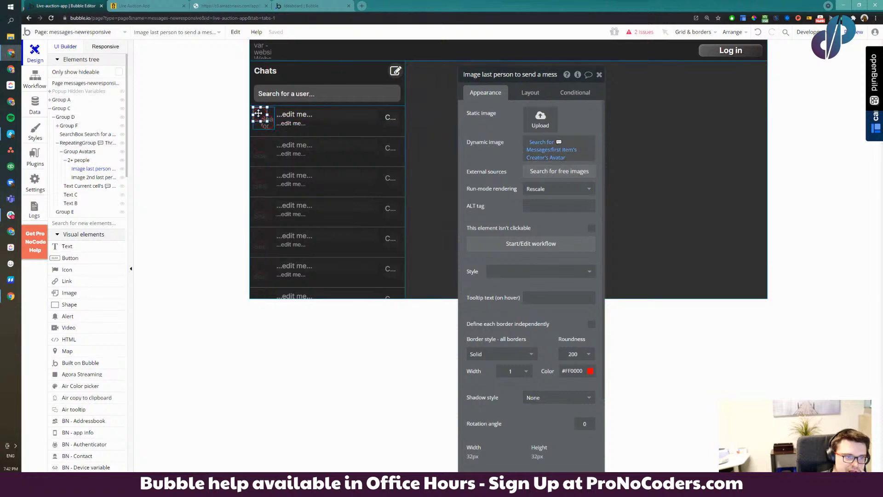
pyautogui.click(581, 145)
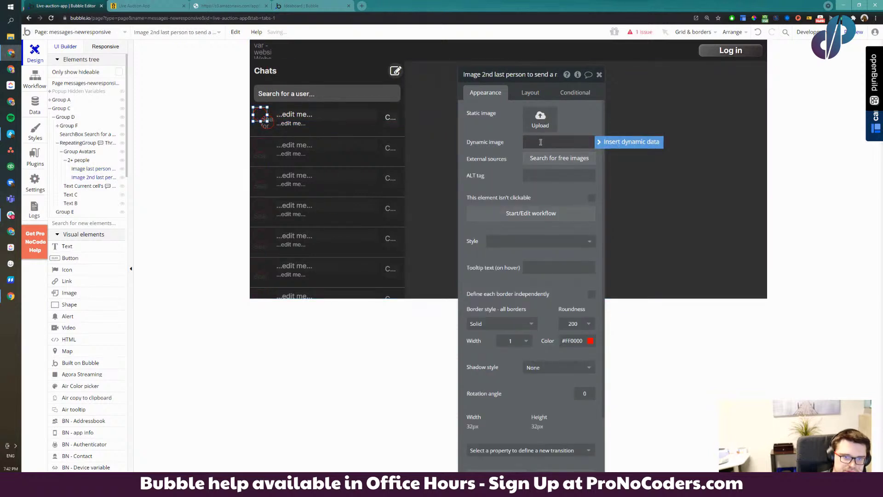
pyautogui.click(620, 142)
pyautogui.rightClick(573, 109)
pyautogui.click(593, 128)
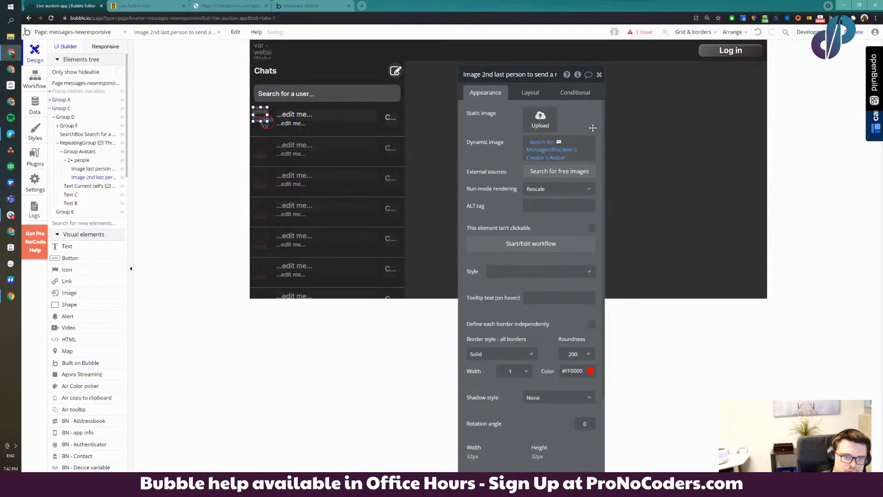
# Change the 2nd last person image's expression to use item #2 of the Messages search instead of the first item
pyautogui.click(562, 150)
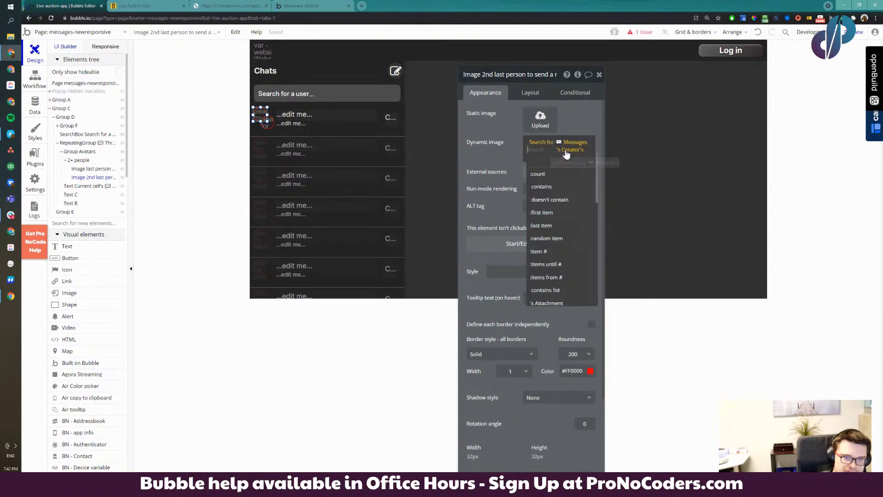
pyautogui.click(554, 251)
pyautogui.write('2')
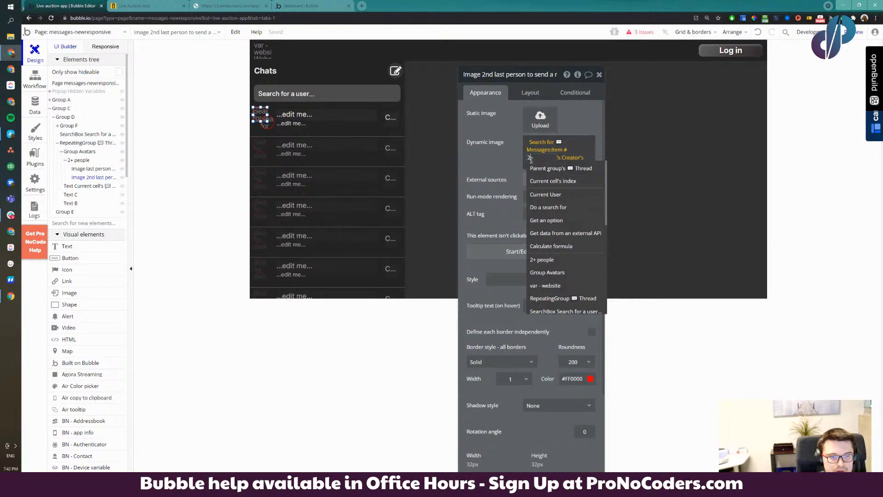
pyautogui.press('Return')
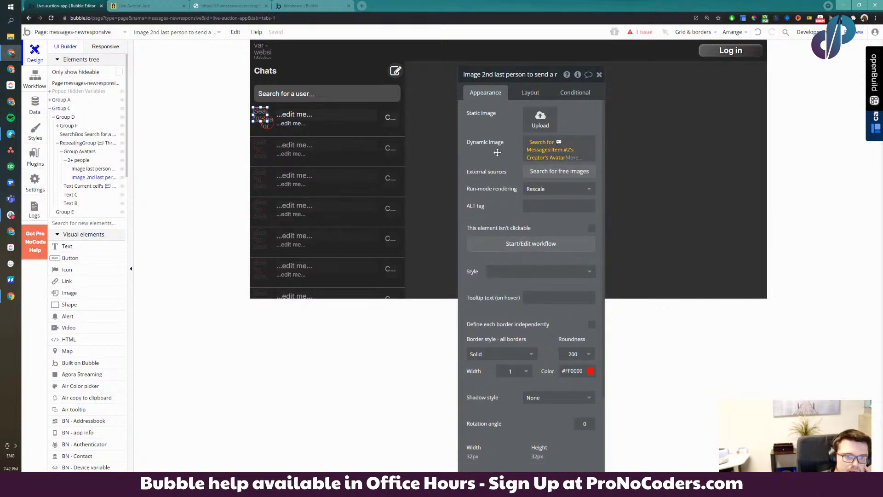
# Append a :defaulting to operator after Creator's Avatar in the 2nd last person image's dynamic expression
pyautogui.moveTo(497, 153); pyautogui.dragTo(397, 134)
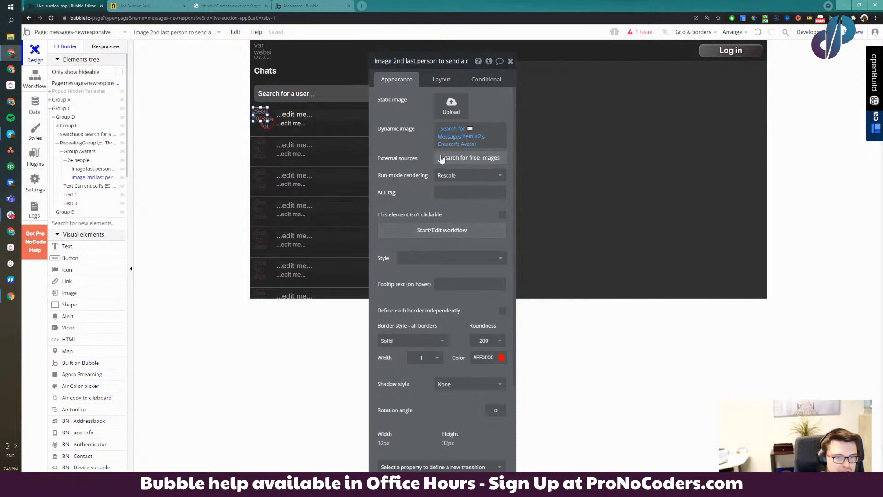
pyautogui.moveTo(401, 137); pyautogui.dragTo(389, 142)
pyautogui.click(459, 151)
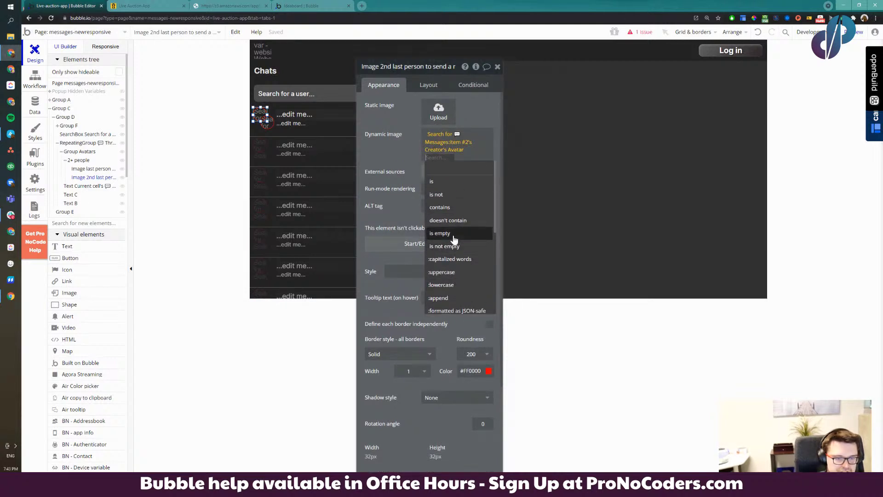
pyautogui.write('defu')
pyautogui.press('BackSpace')
pyautogui.write('a')
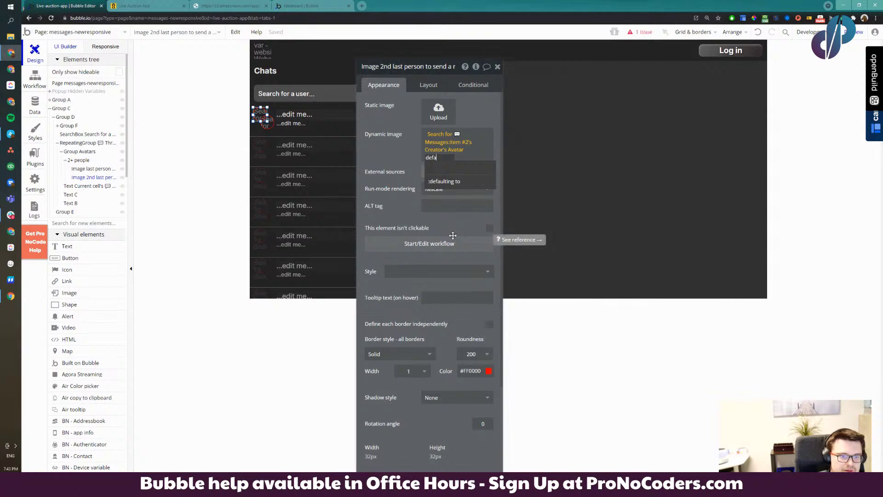
pyautogui.click(457, 183)
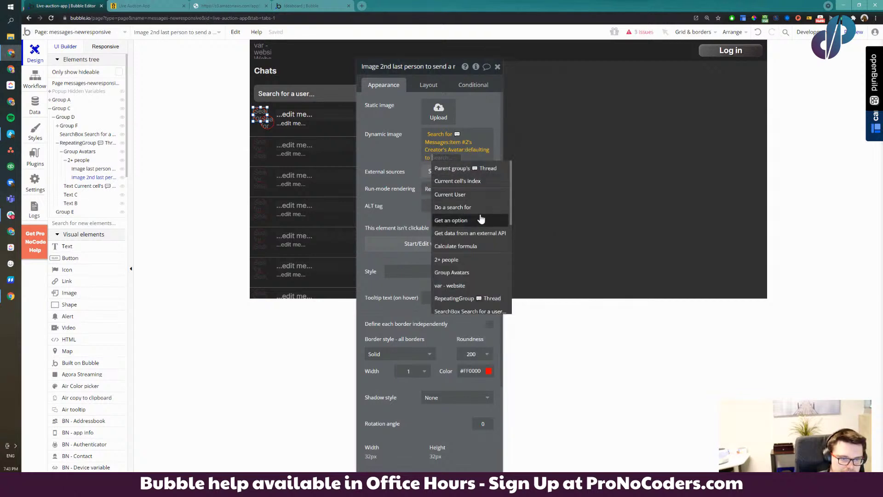
# Set the 2nd last person image's avatar fallback to Parent group's Thread's Users:minus item Current User:first item's Avatar
pyautogui.click(482, 168)
pyautogui.click(466, 190)
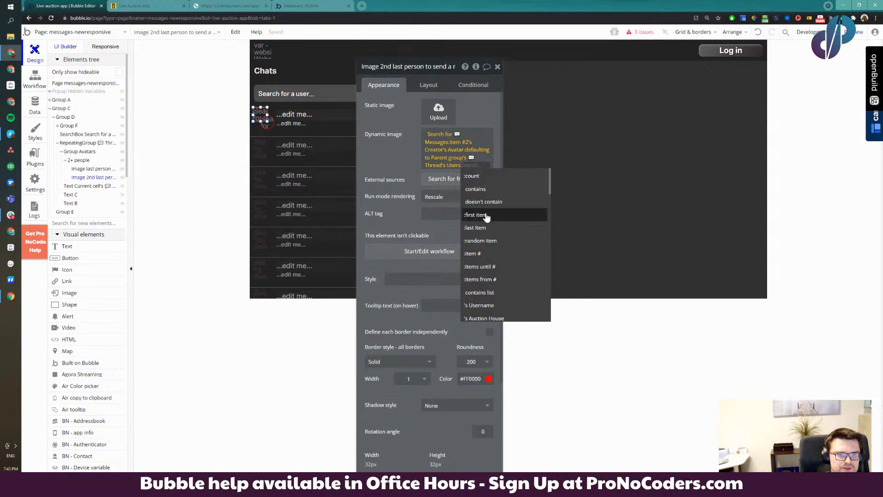
pyautogui.scroll(-2, 487, 239)
pyautogui.write('min')
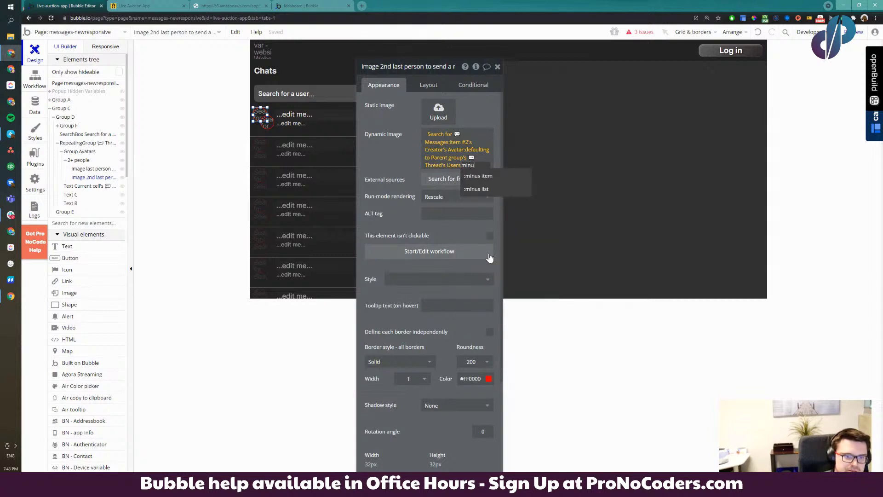
pyautogui.write('u')
pyautogui.click(479, 179)
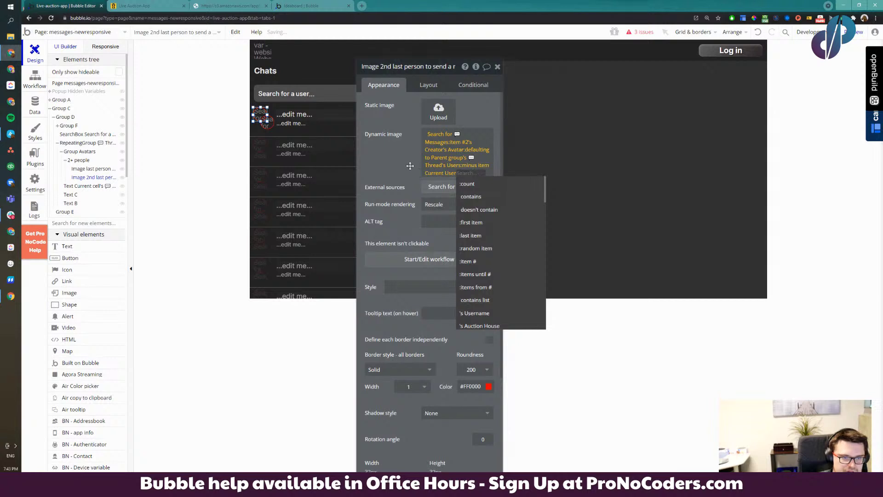
pyautogui.scroll(-2, 511, 267)
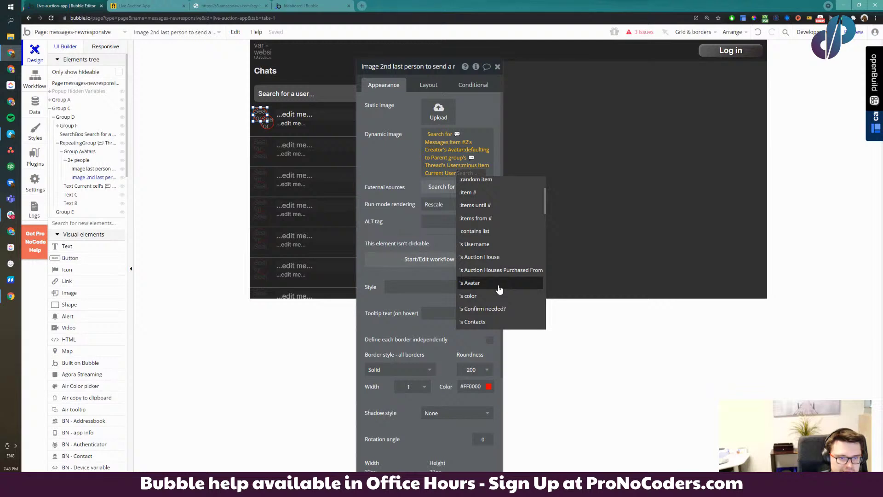
pyautogui.scroll(3, 488, 211)
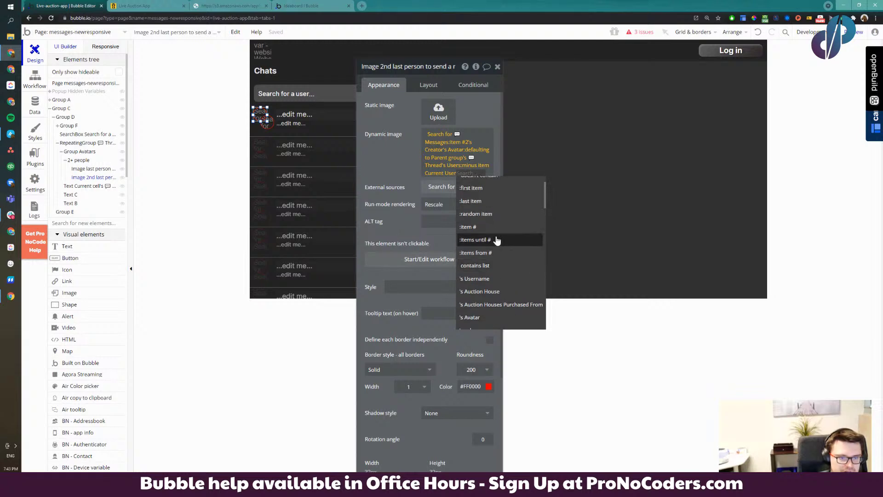
pyautogui.click(483, 189)
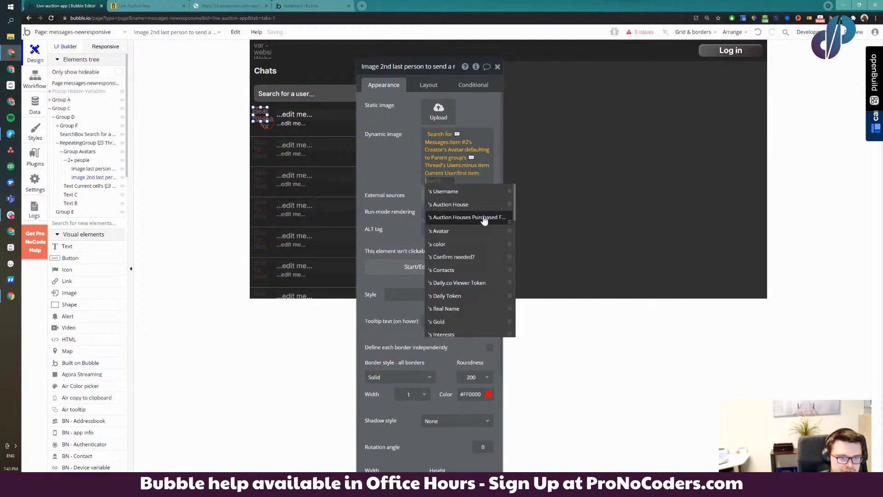
pyautogui.click(458, 233)
# Copy the 2nd last person image's dynamic expression into the last-person image's dynamic image, replacing its expression
pyautogui.rightClick(453, 170)
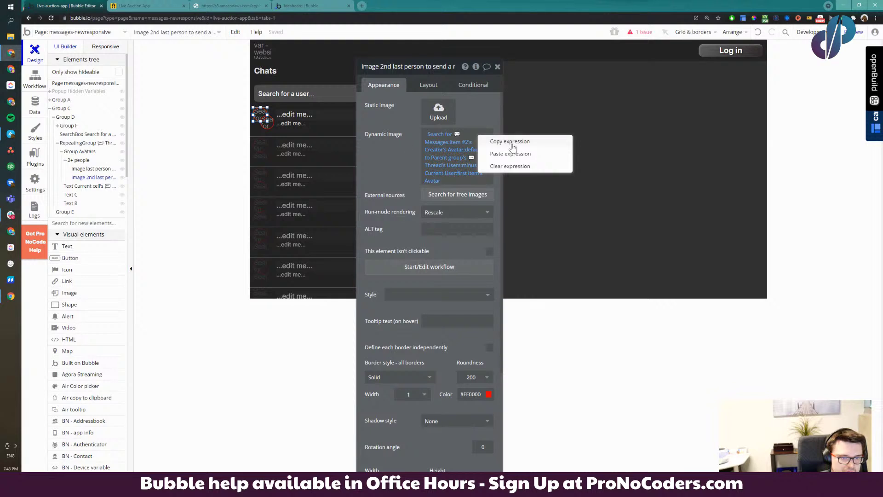
pyautogui.click(513, 147)
pyautogui.click(269, 121)
pyautogui.rightClick(448, 142)
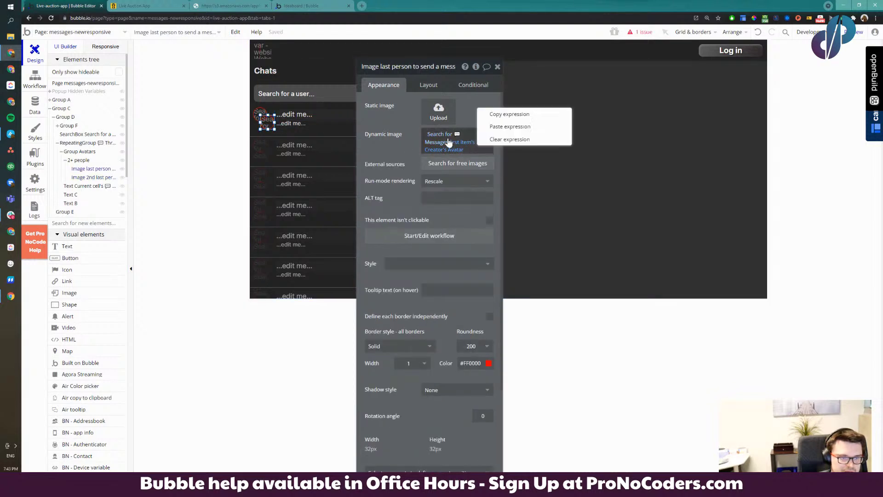
pyautogui.click(510, 126)
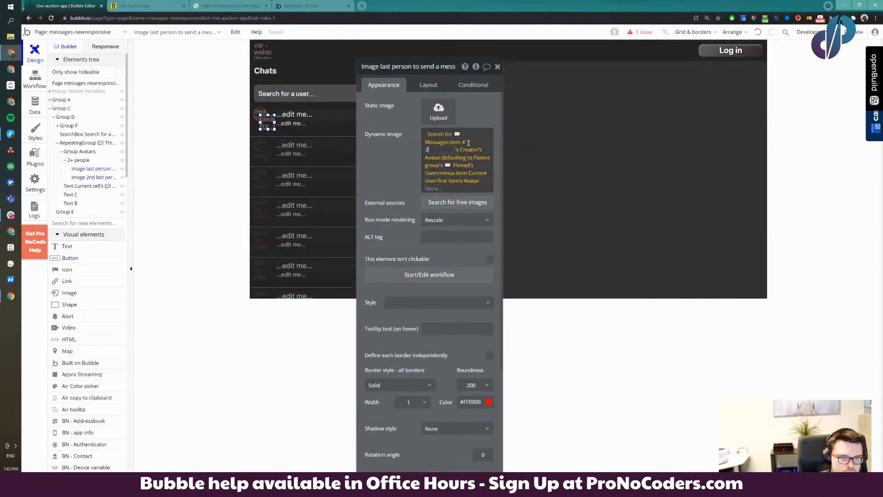
# In the last-person image's expression, use item #1 of the Messages search and item #2 of the fallback Users list
pyautogui.click(468, 143)
pyautogui.write('1')
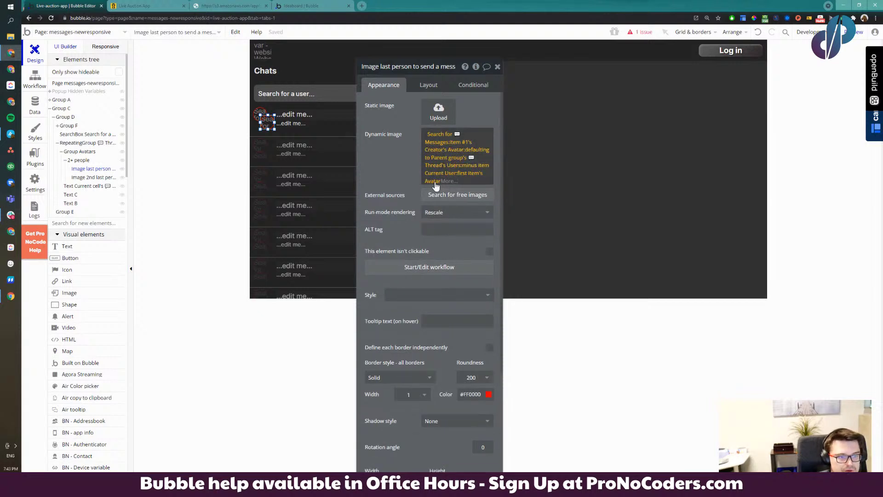
pyautogui.click(472, 175)
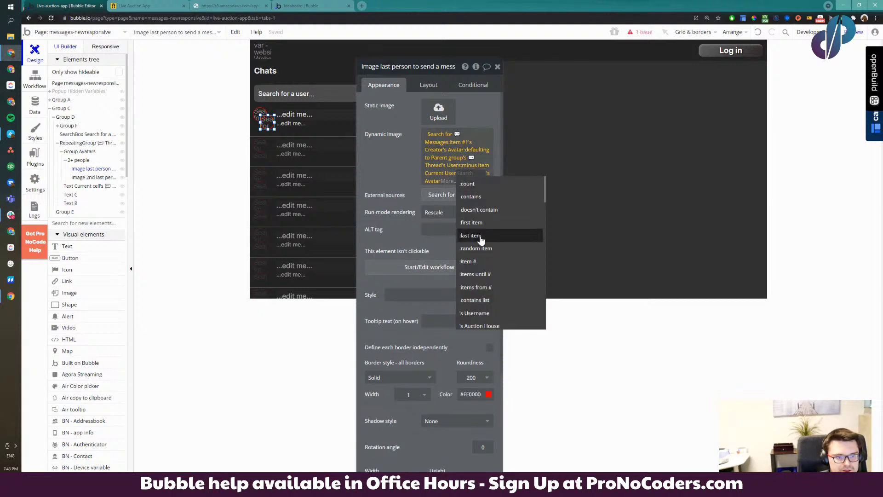
pyautogui.click(479, 252)
pyautogui.click(440, 180)
pyautogui.write('2')
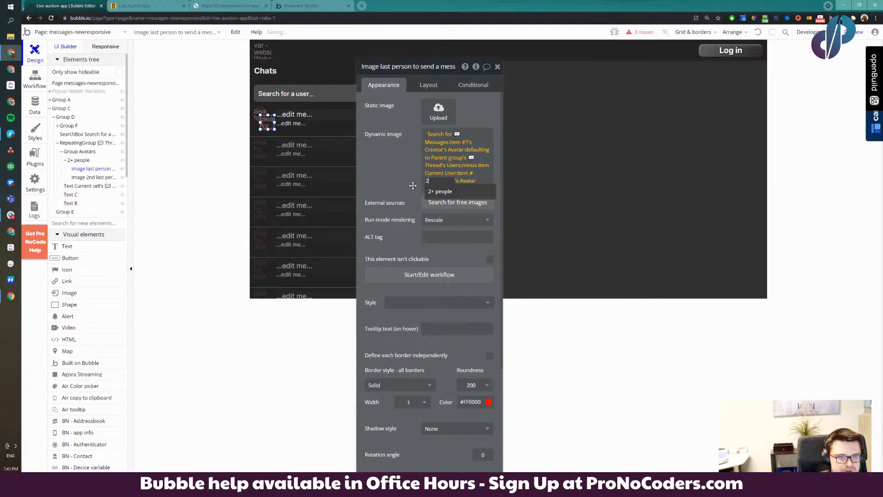
pyautogui.click(411, 183)
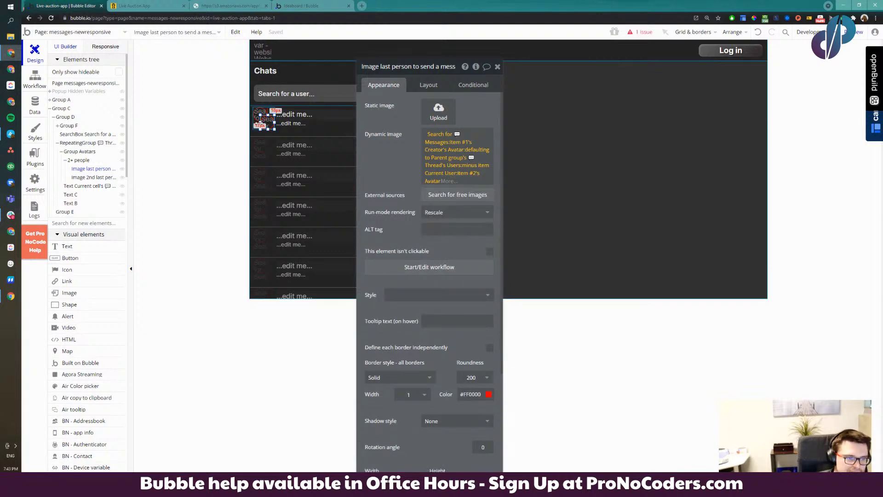
# Add a condition to the 2+ people group for when Parent group's Thread's Users:count > 2
pyautogui.click(257, 123)
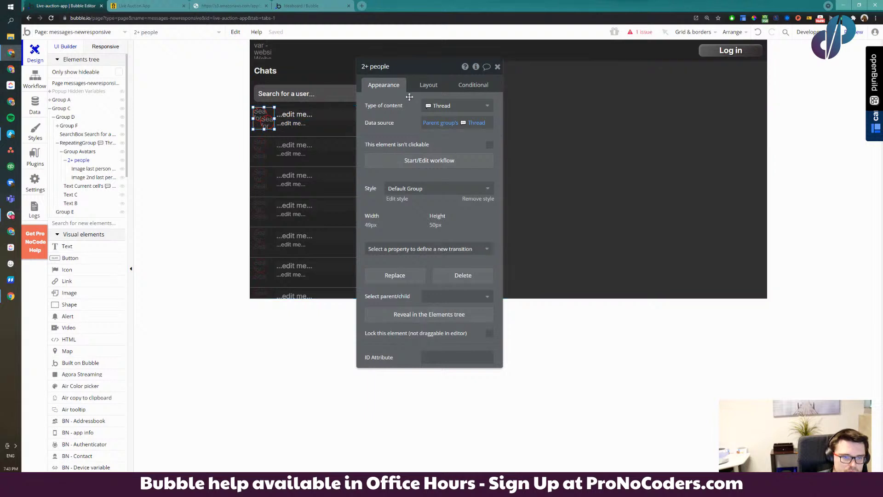
pyautogui.click(441, 91)
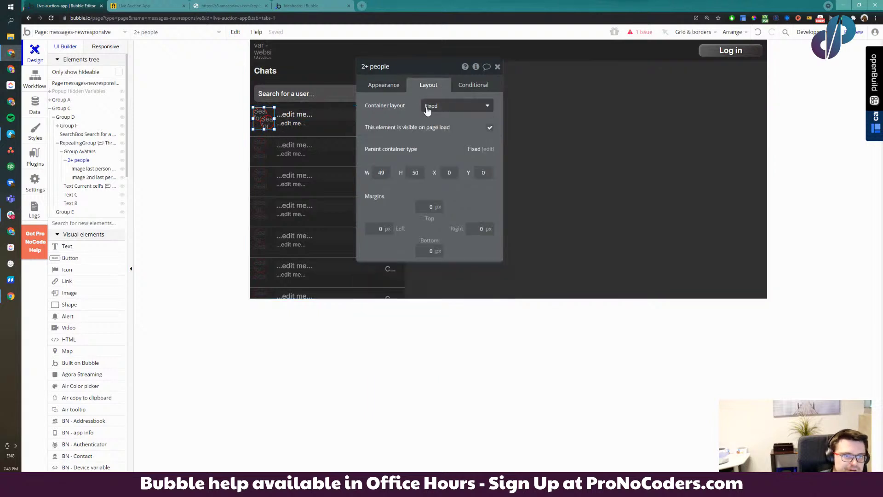
pyautogui.click(477, 88)
pyautogui.click(400, 106)
pyautogui.click(392, 110)
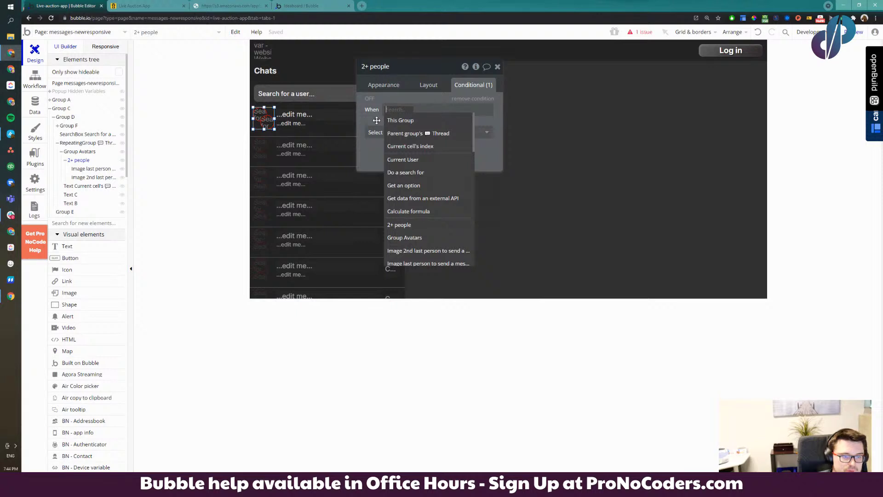
pyautogui.click(417, 134)
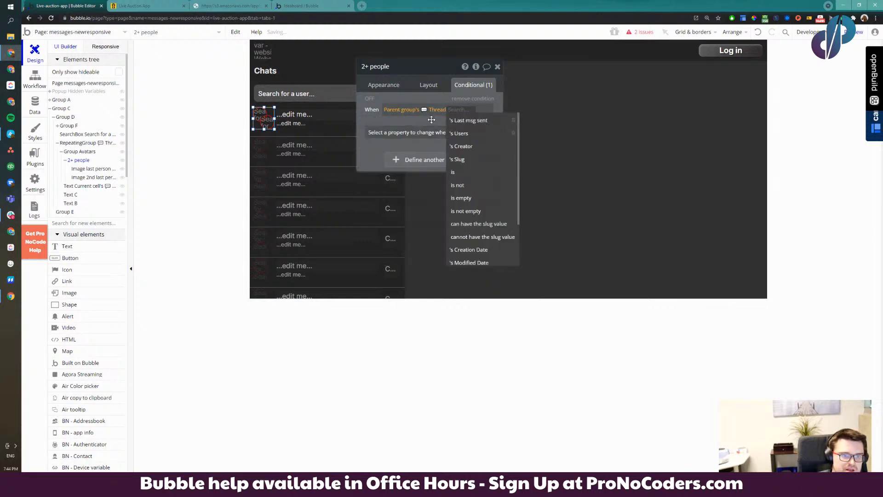
pyautogui.click(474, 134)
pyautogui.click(450, 129)
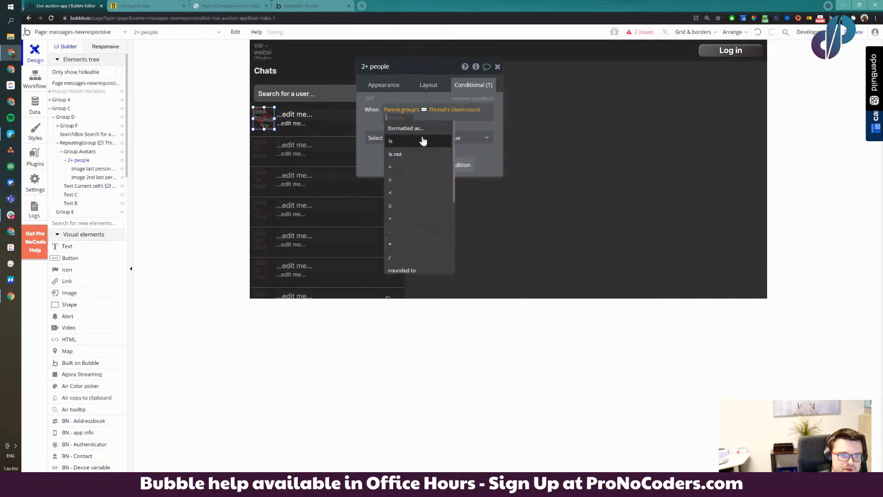
pyautogui.click(399, 167)
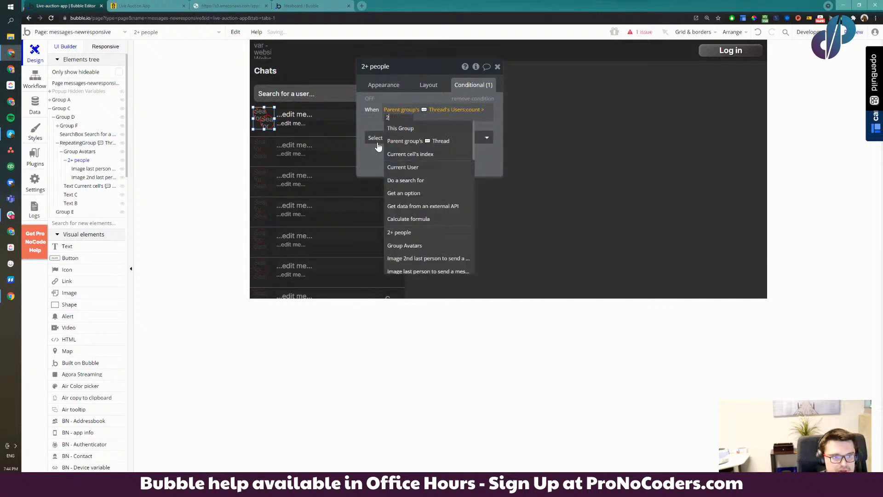
pyautogui.write('2')
# Make the 2+ people group visible when its user-count condition is true
pyautogui.click(390, 139)
pyautogui.click(390, 139)
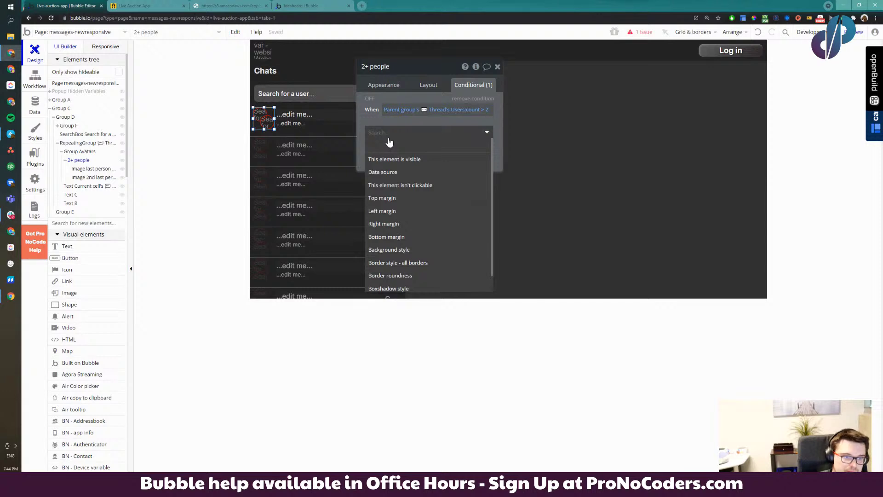
pyautogui.click(405, 161)
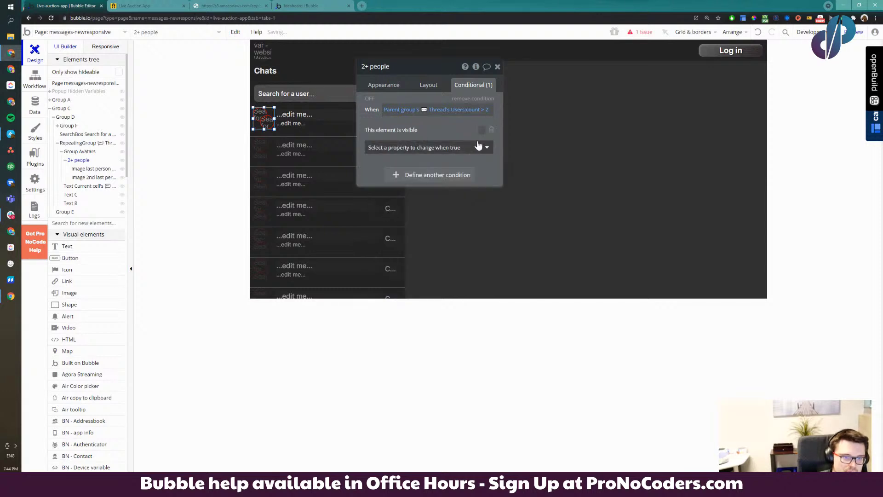
pyautogui.click(481, 131)
# Turn off visibility on page load for the 2+ people group and recheck its condition
pyautogui.click(389, 87)
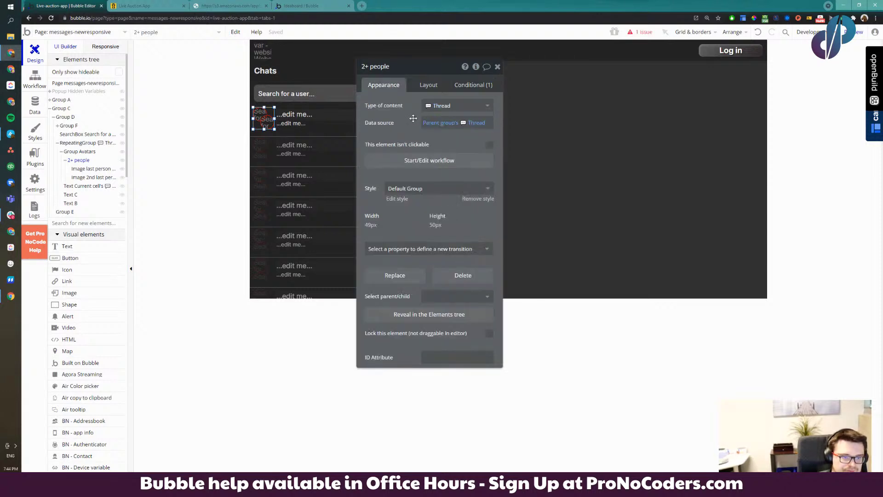
pyautogui.click(427, 92)
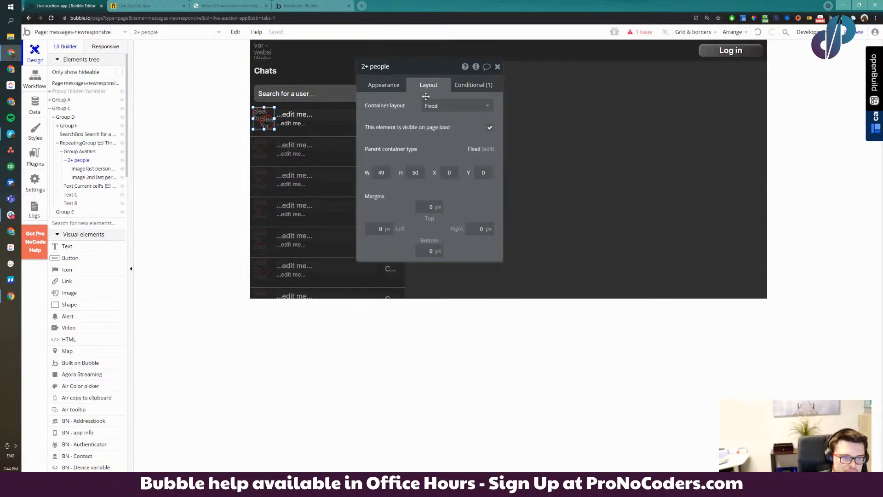
pyautogui.click(490, 129)
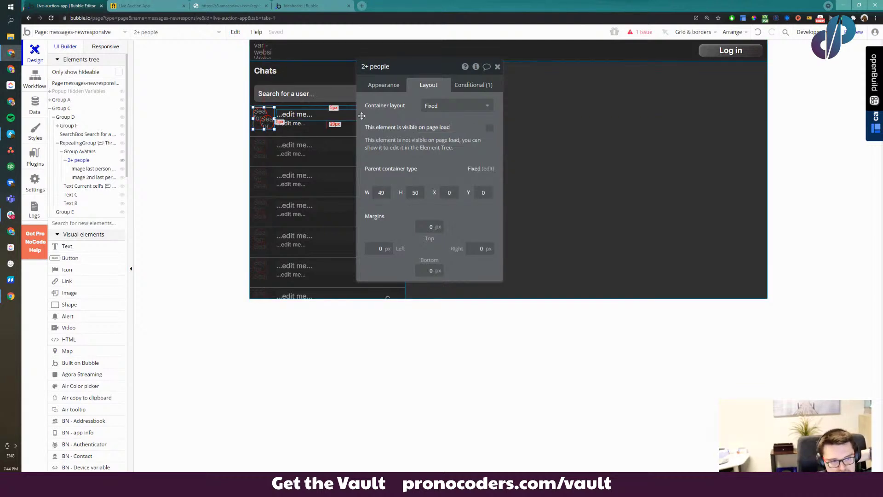
pyautogui.click(460, 94)
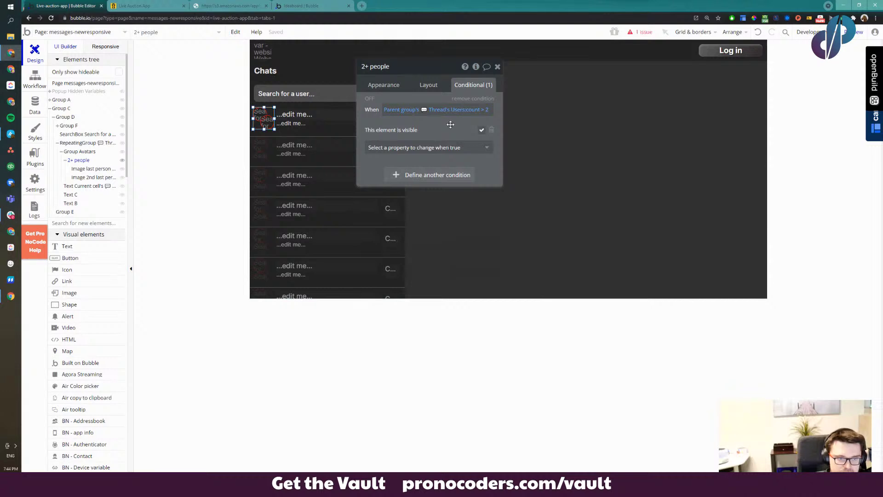
pyautogui.click(445, 87)
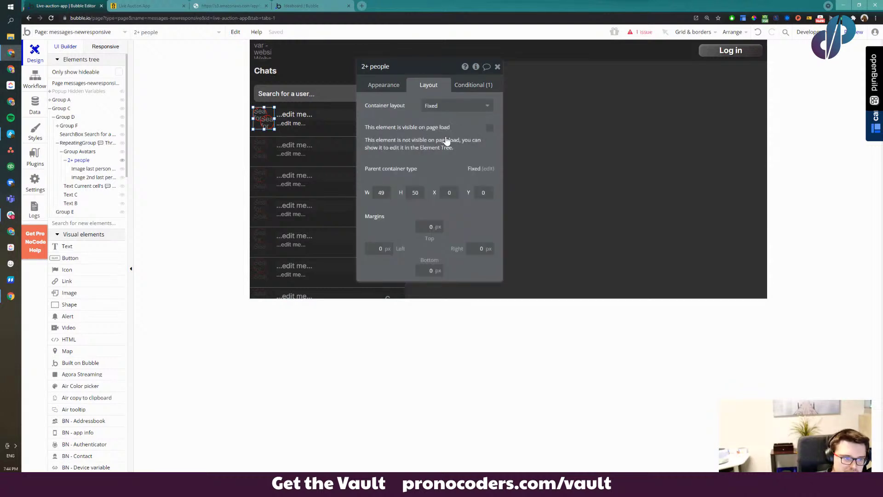
pyautogui.click(459, 87)
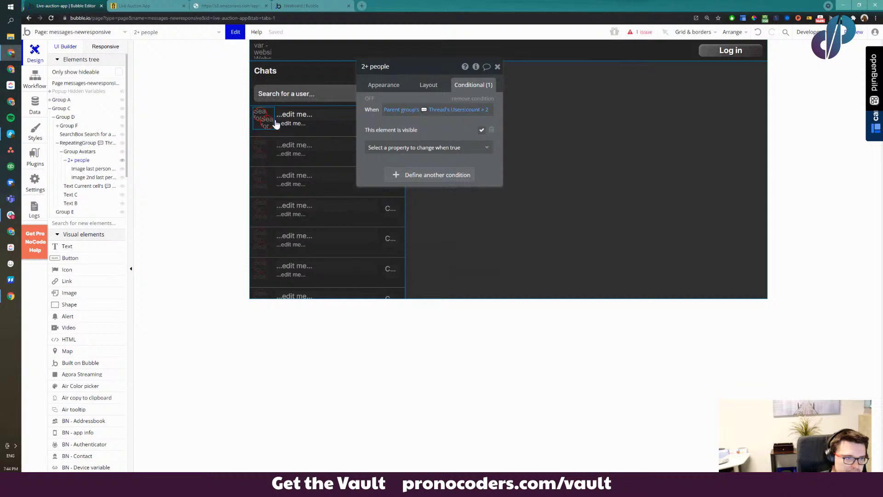
# Duplicate the 2+ people group and rename the copy as 1 person
pyautogui.hotkey('ctrl', 'd')
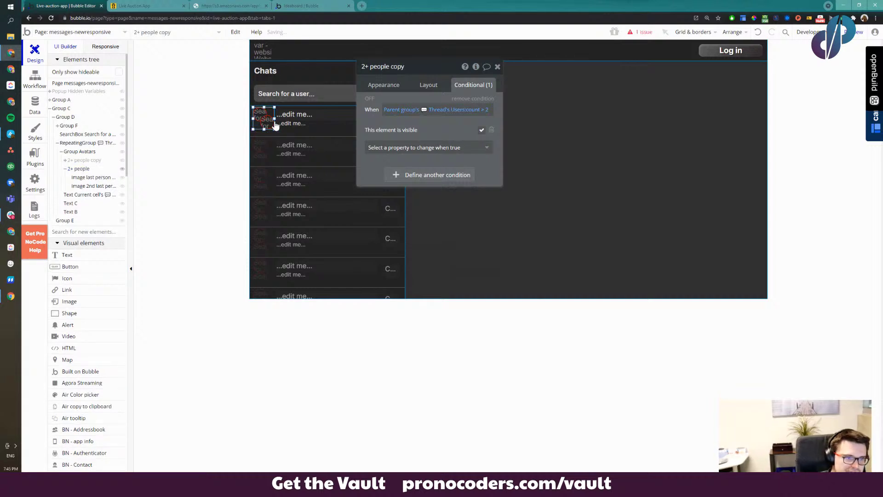
pyautogui.click(410, 71)
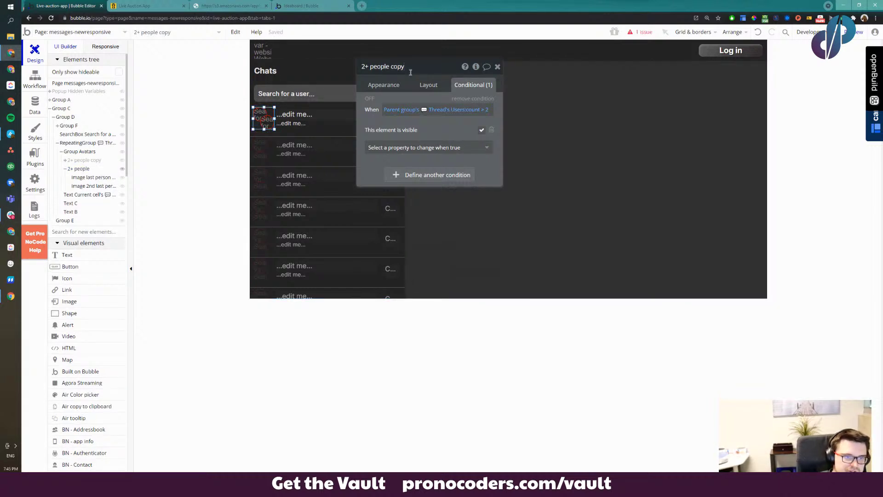
pyautogui.hotkey('ctrl', 'BackSpace')
pyautogui.hotkey('ctrl', 'BackSpace')
pyautogui.hotkey('ctrl', 'BackSpace')
pyautogui.write('1 person')
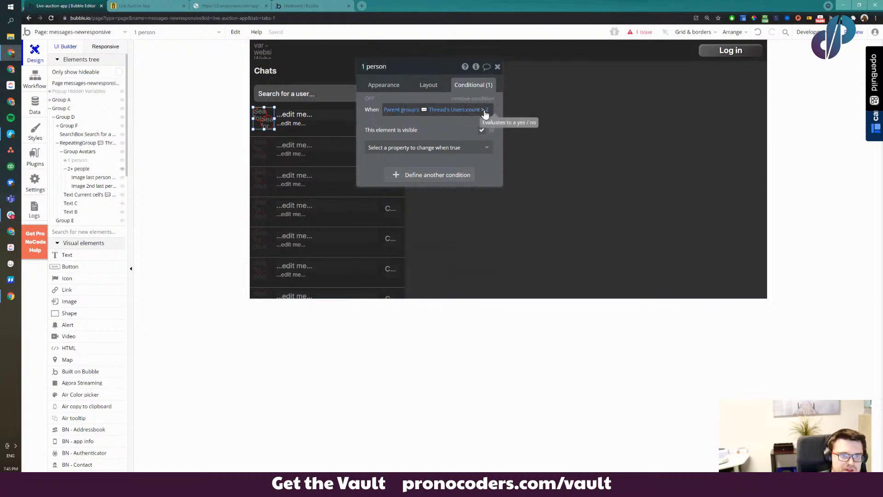
# Change the comparison in the 1 person group's visibility condition to Users:count ≤ 2
pyautogui.click(486, 111)
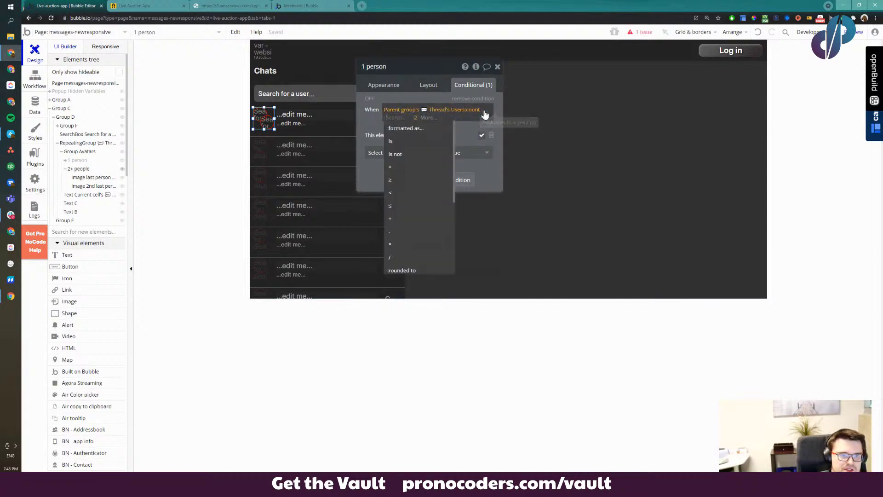
pyautogui.click(401, 207)
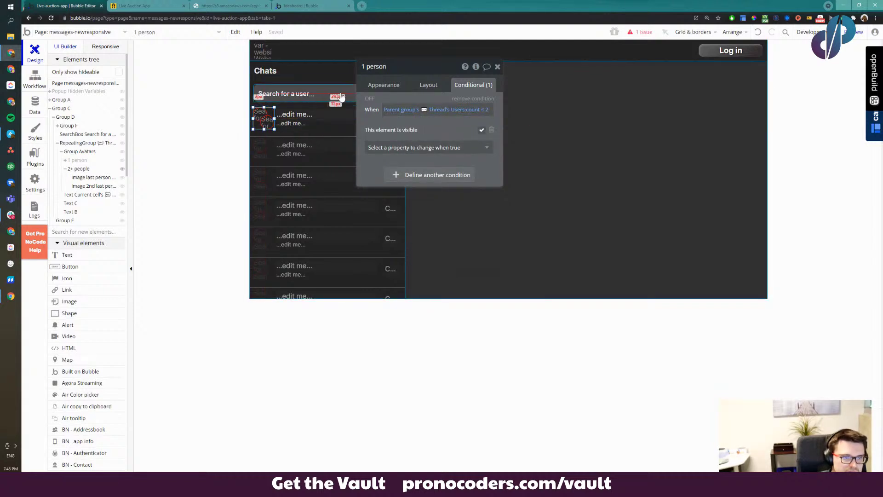
pyautogui.click(294, 122)
pyautogui.click(265, 116)
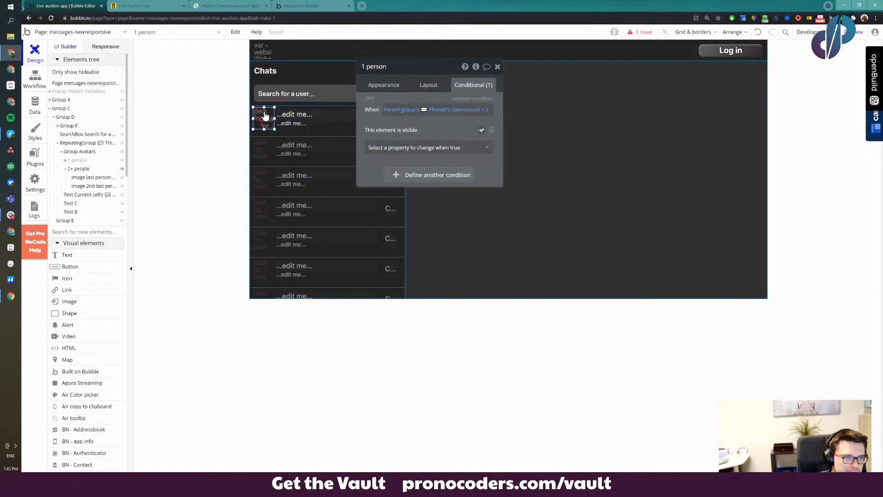
# Expand the 1 person group, show it in the editor, and select its last-person image
pyautogui.click(65, 160)
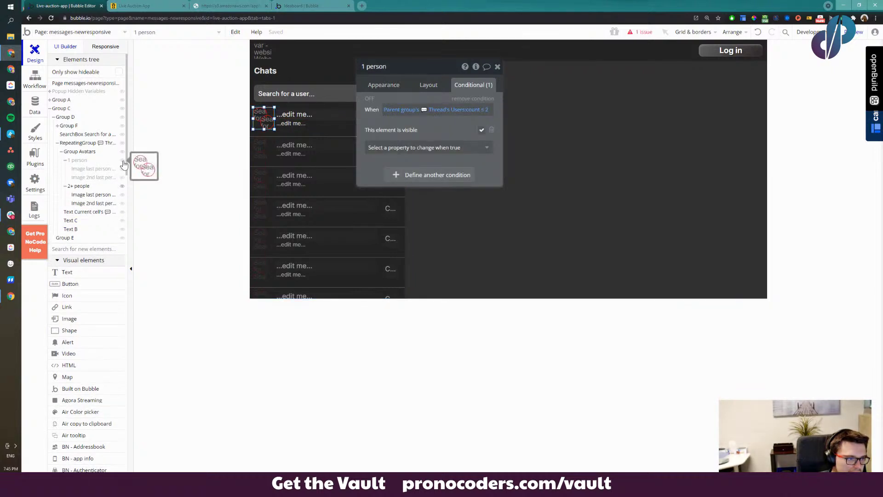
pyautogui.click(123, 161)
pyautogui.click(85, 171)
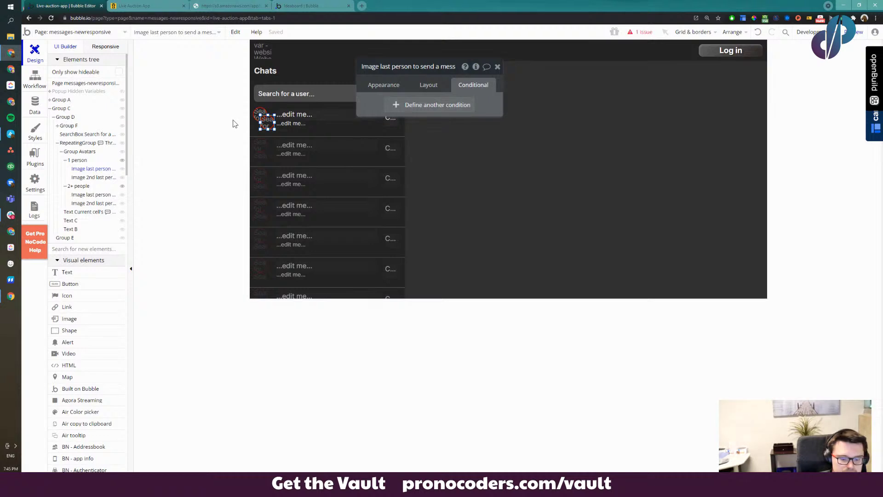
# Delete the last-person image from the 1 person group and enlarge the remaining image to about 49 × 50 px
pyautogui.doubleClick(263, 118)
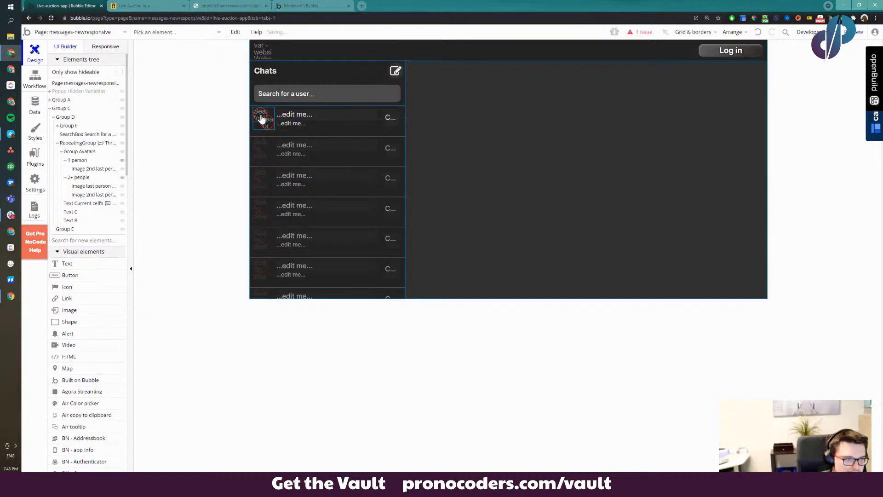
pyautogui.moveTo(266, 120); pyautogui.dragTo(287, 141)
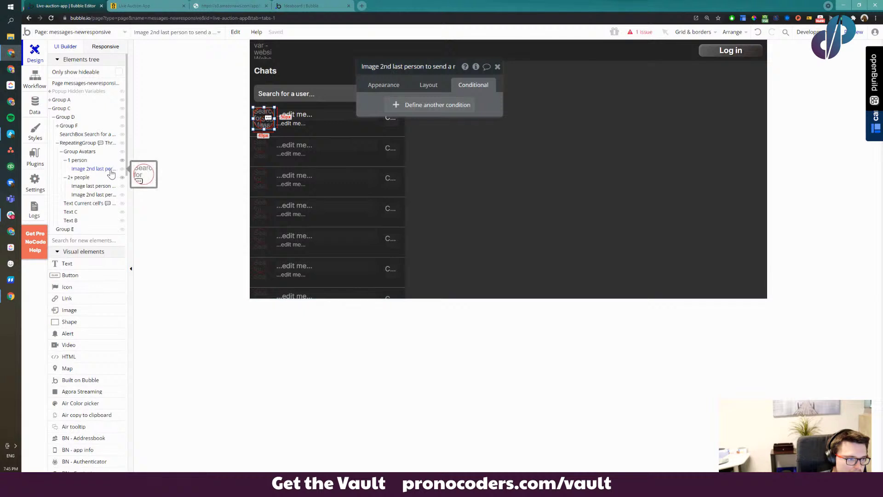
# Rename the remaining image in the 1 person group as Image Person
pyautogui.click(411, 68)
pyautogui.hotkey('ctrl', 'a')
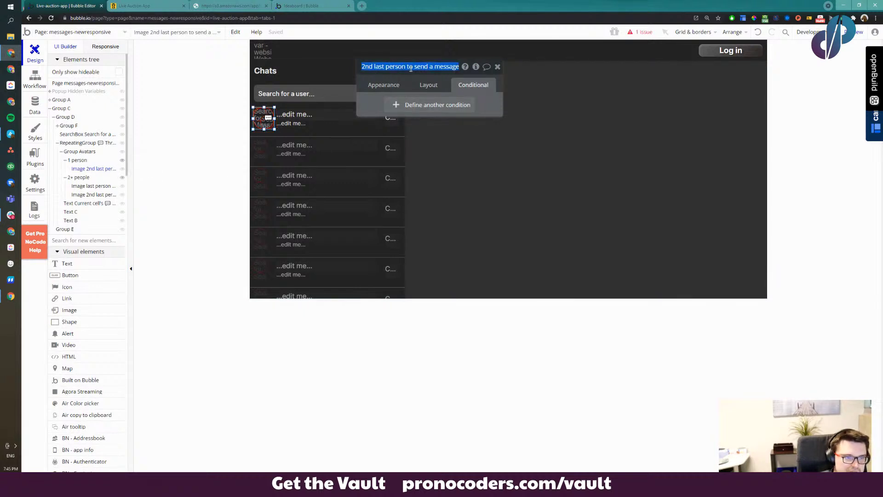
pyautogui.press('BackSpace')
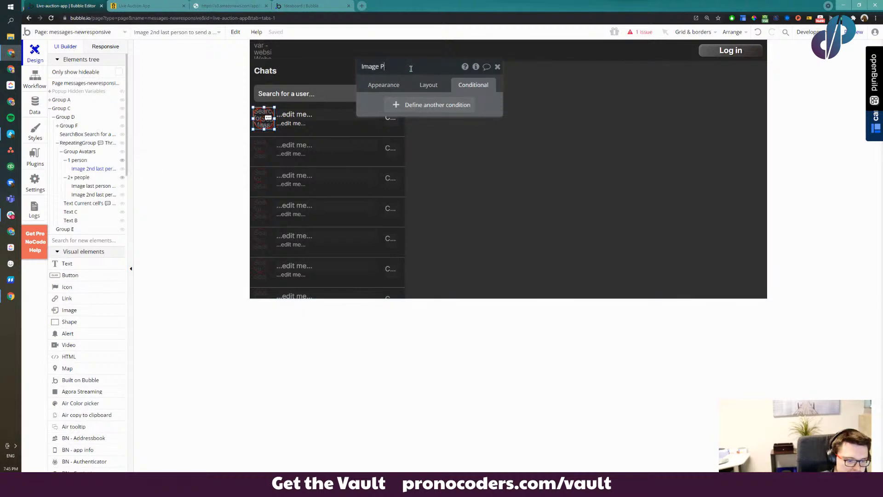
pyautogui.write('Image Person')
pyautogui.press('Return')
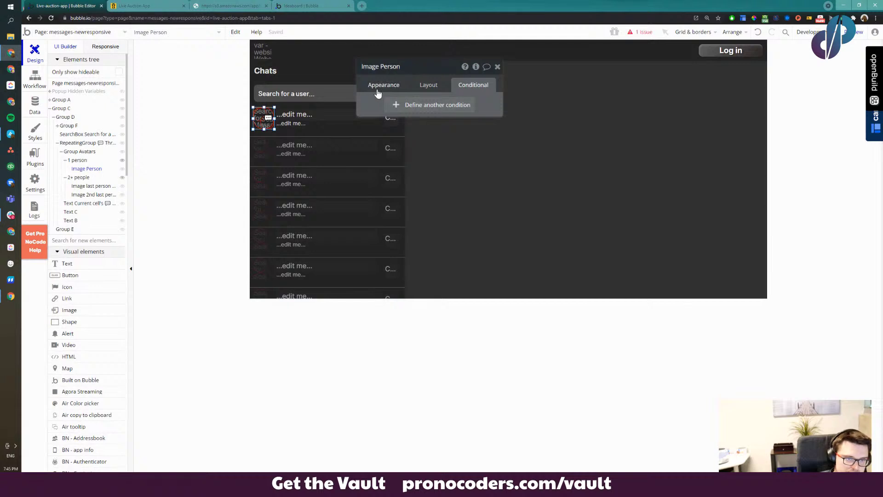
# Hide the 2+ people group in the editor and clear the Messages search from Image Person's dynamic image
pyautogui.click(378, 93)
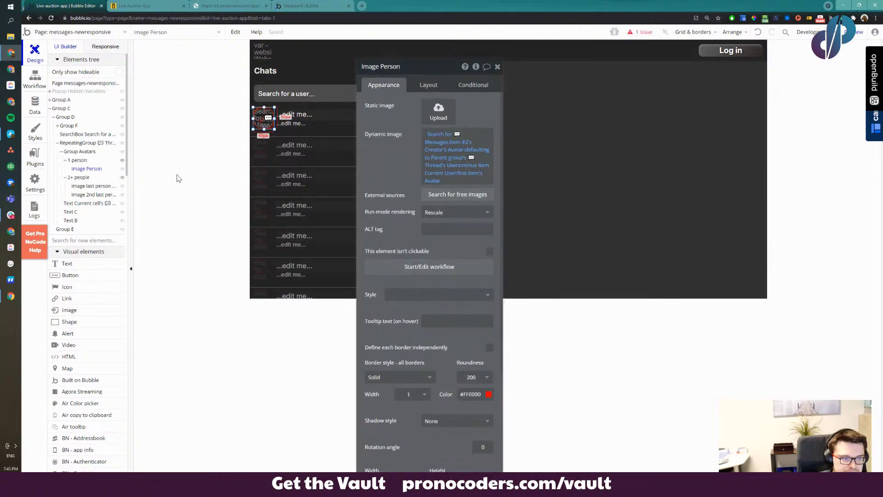
pyautogui.click(122, 179)
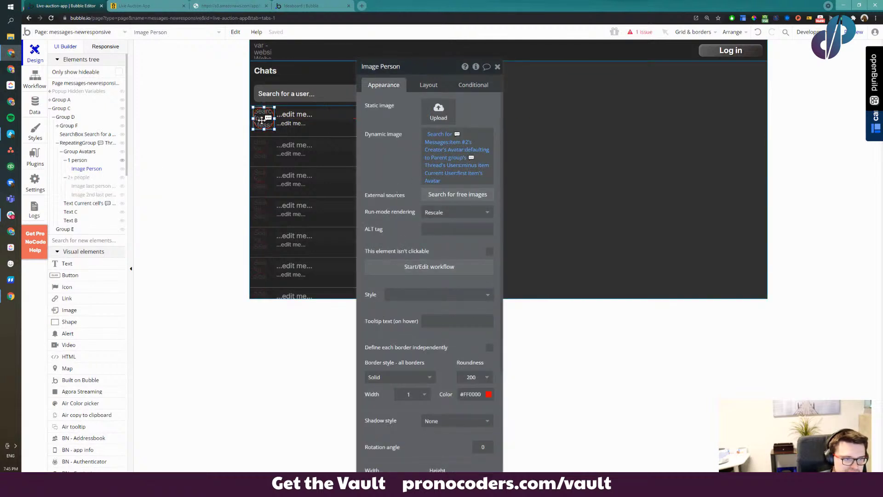
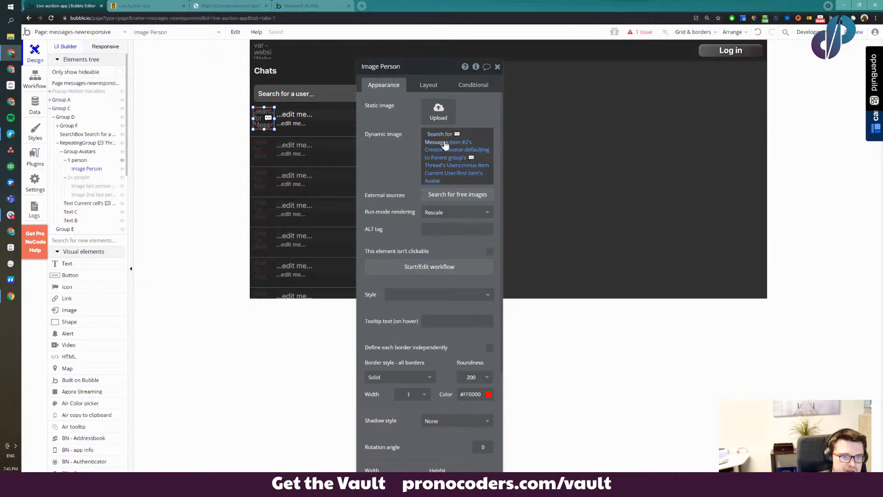
pyautogui.click(438, 144)
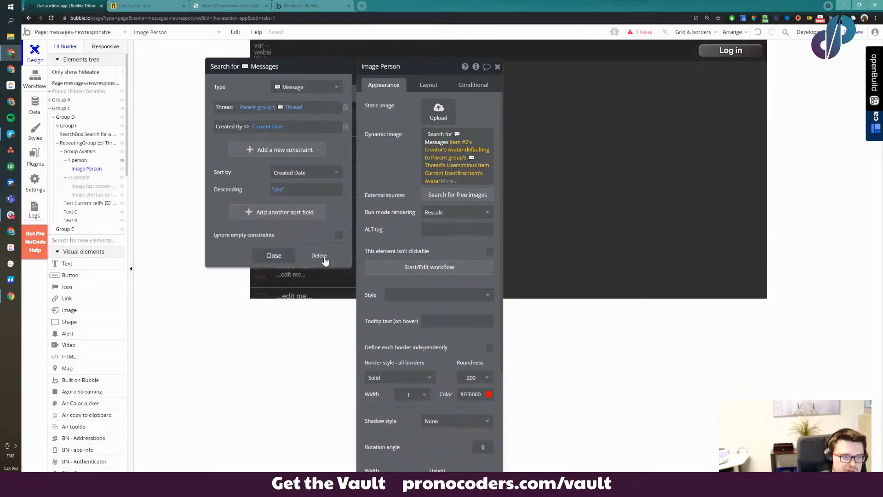
pyautogui.click(322, 256)
# Set Image Person's dynamic image to Parent group's Thread's Users:minus item Current User:first item's Avatar
pyautogui.click(436, 134)
pyautogui.click(505, 138)
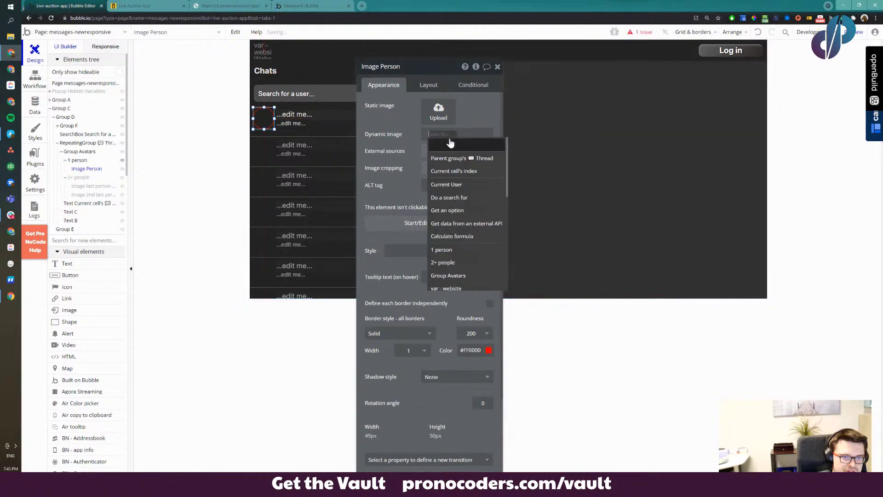
pyautogui.click(462, 158)
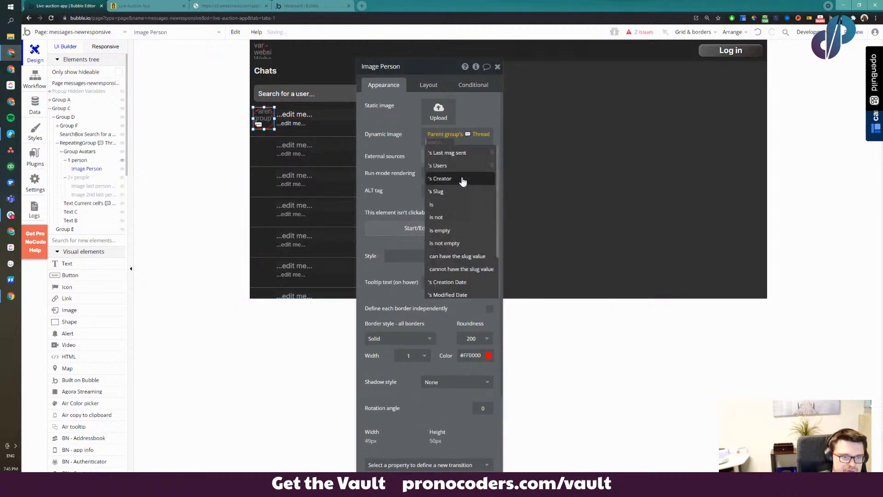
pyautogui.click(461, 165)
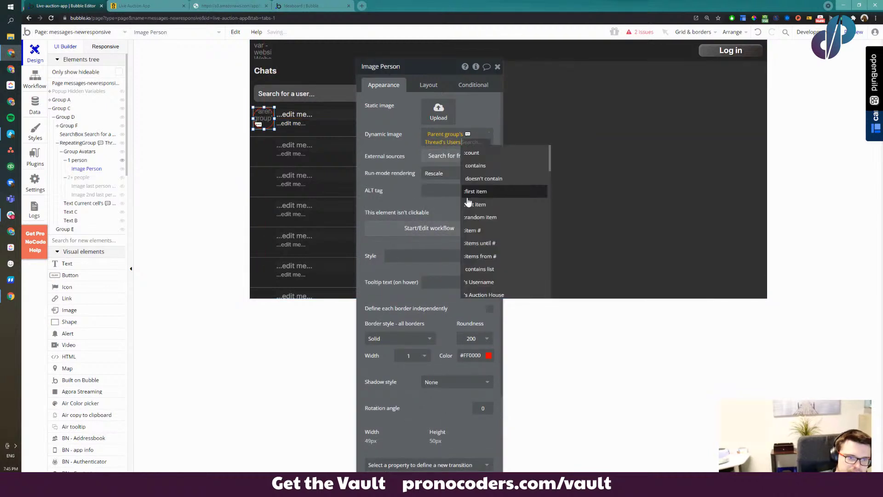
pyautogui.scroll(-3, 502, 230)
pyautogui.click(502, 228)
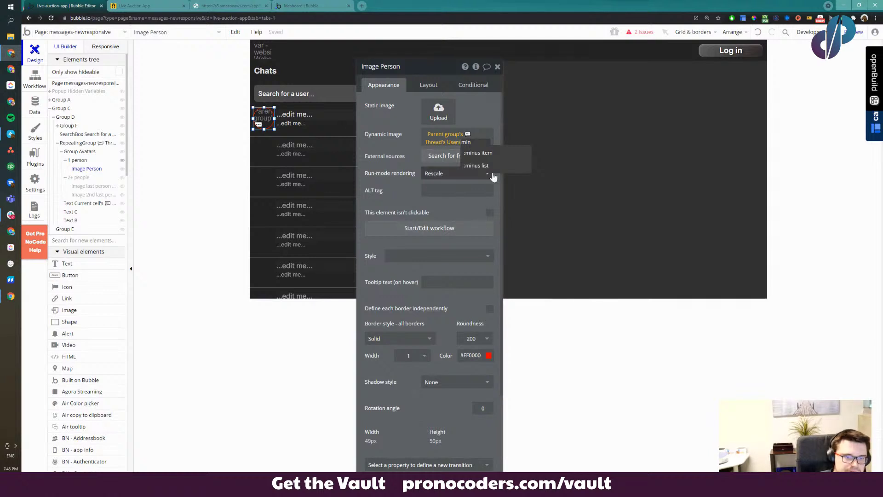
pyautogui.click(453, 185)
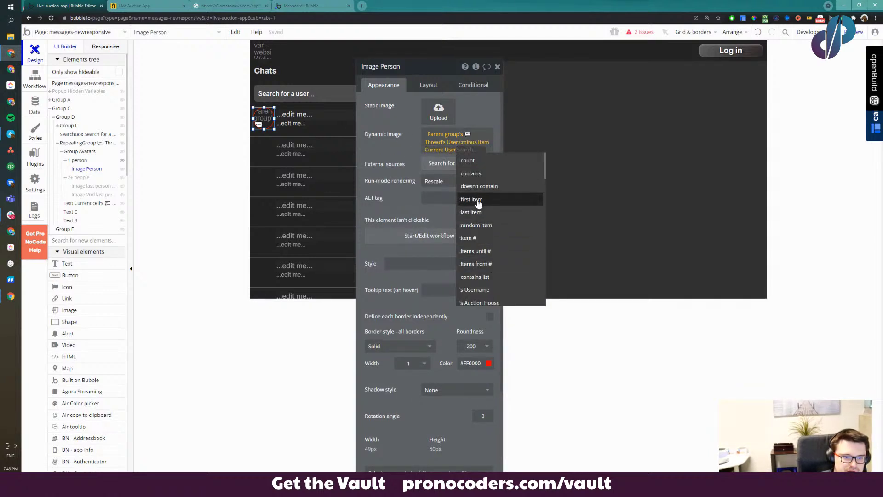
pyautogui.click(476, 200)
pyautogui.click(485, 151)
pyautogui.click(469, 211)
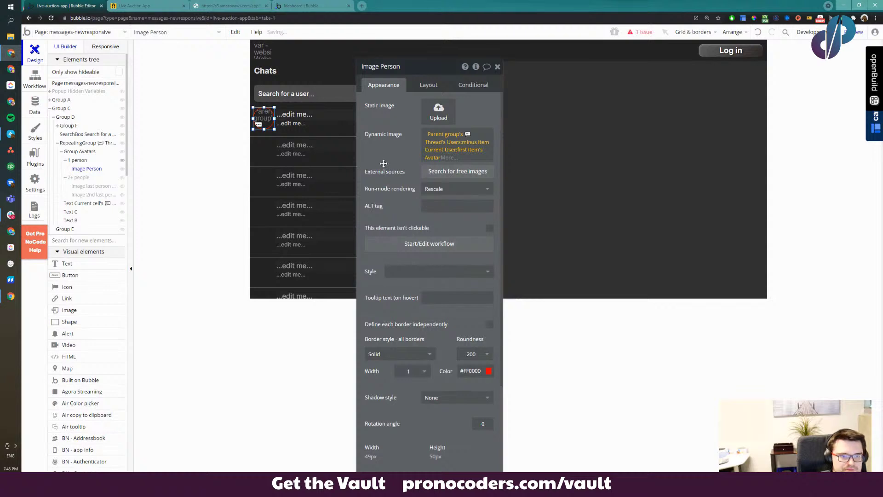
pyautogui.click(391, 154)
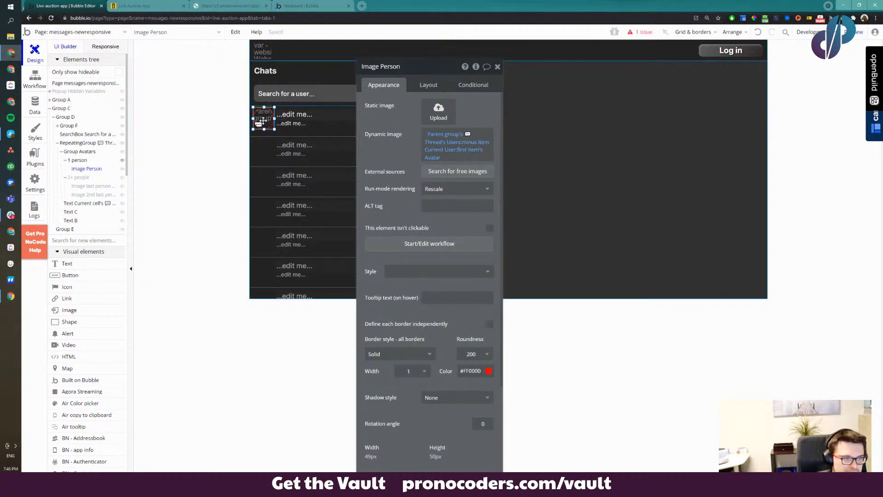
# Hide the 1 person group in the editor and set Text B to Current cell's Thread's Users:minus item Current User's Real Name
pyautogui.click(123, 161)
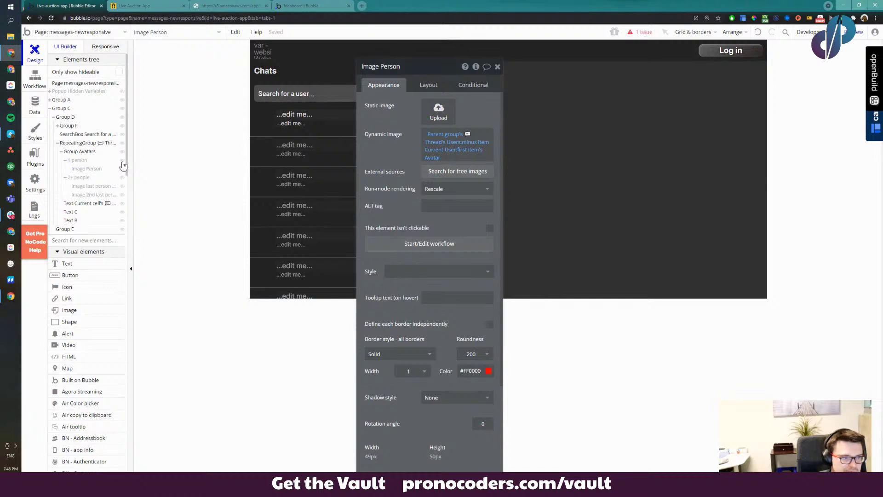
pyautogui.click(294, 115)
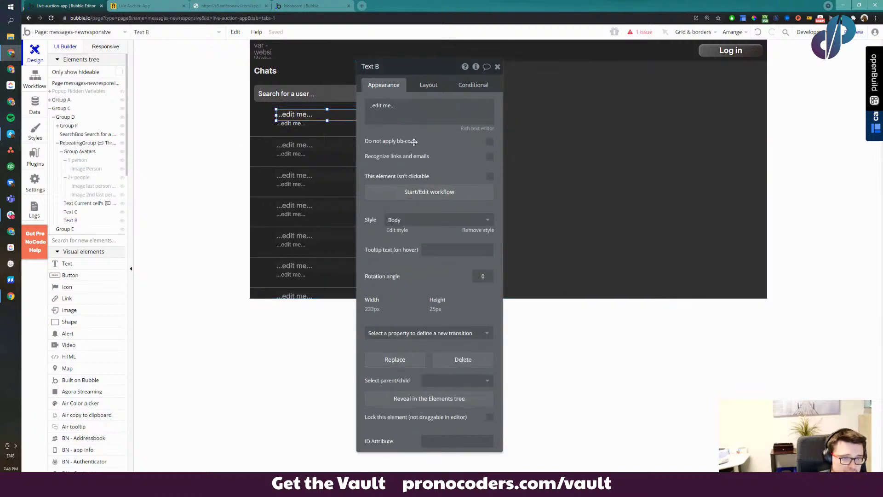
pyautogui.click(410, 114)
pyautogui.click(535, 105)
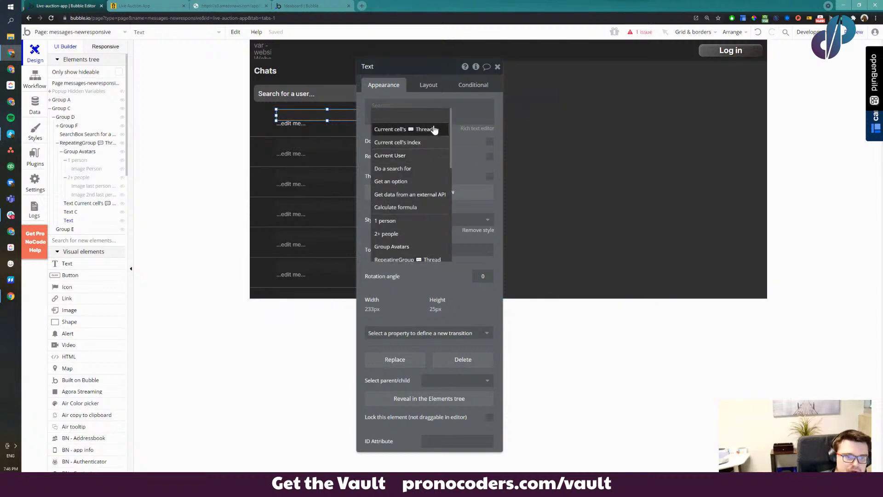
pyautogui.click(414, 130)
pyautogui.click(461, 131)
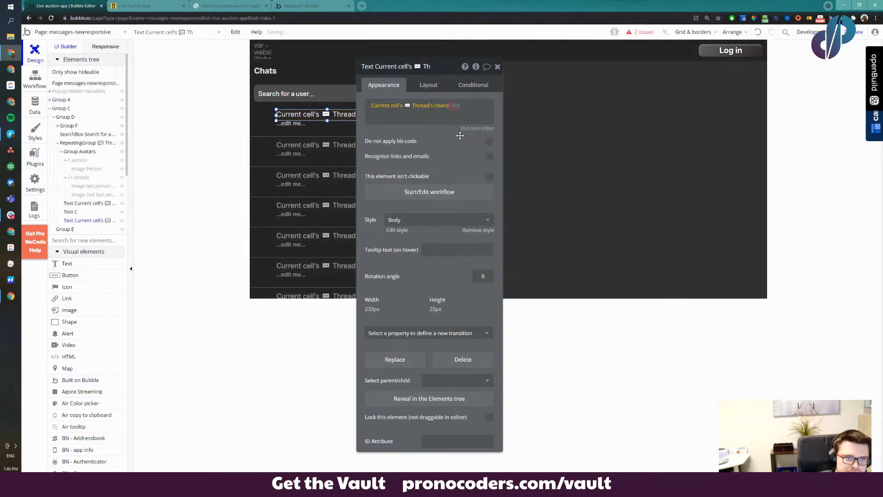
pyautogui.write('minu')
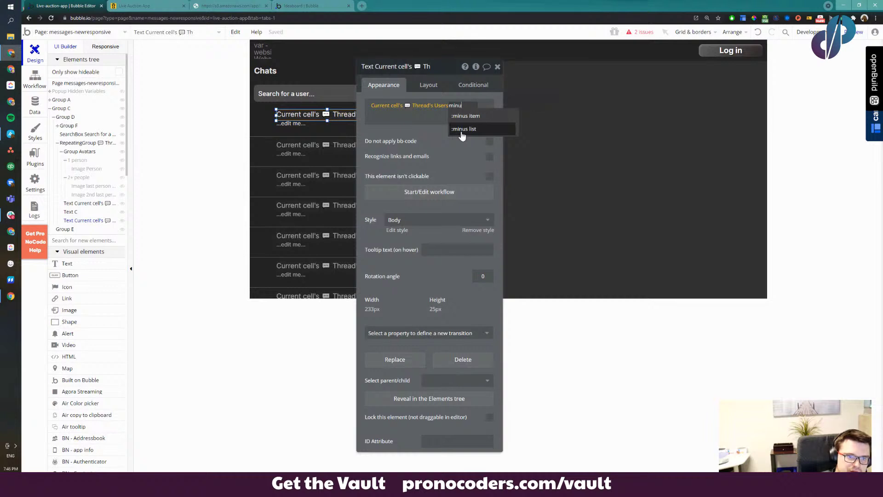
pyautogui.click(464, 116)
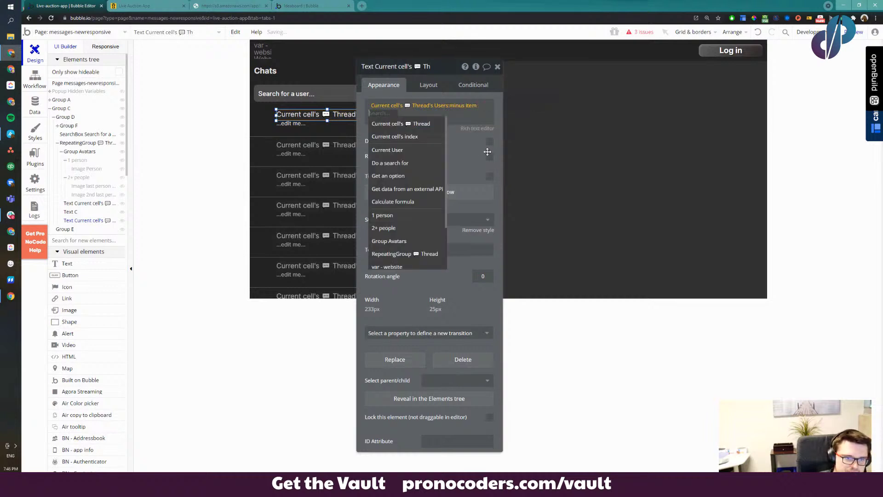
pyautogui.click(415, 151)
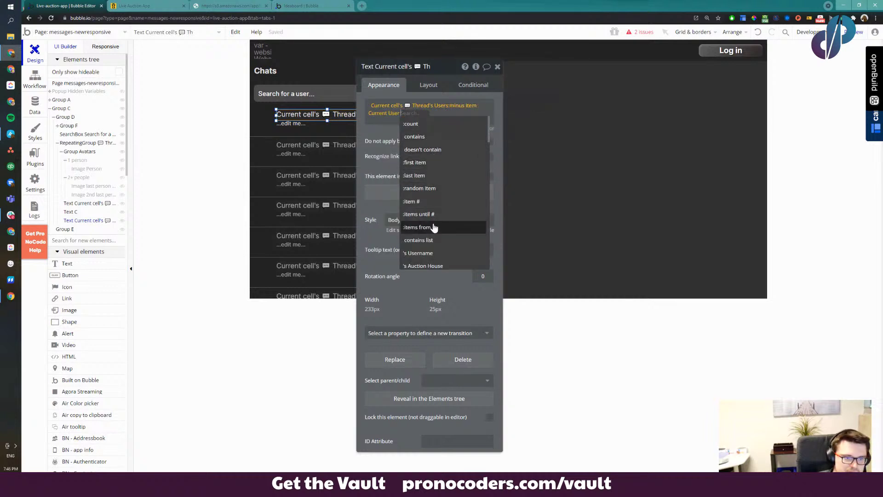
pyautogui.scroll(-5, 435, 230)
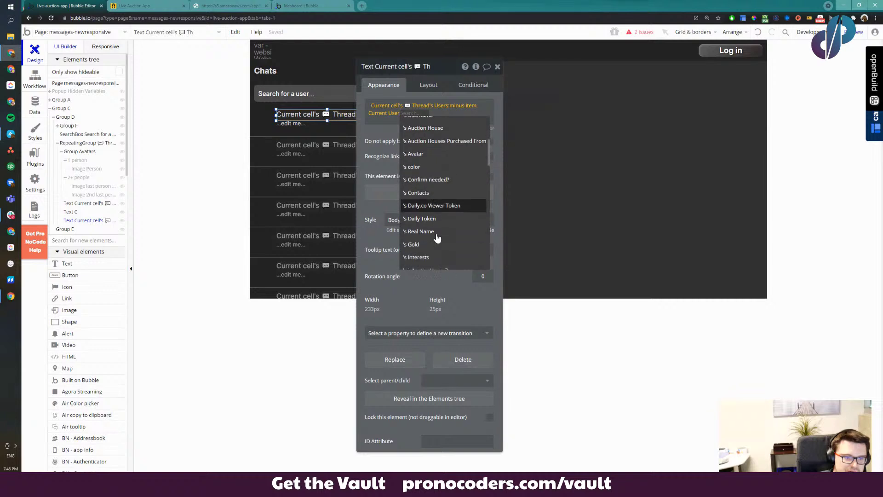
pyautogui.click(433, 233)
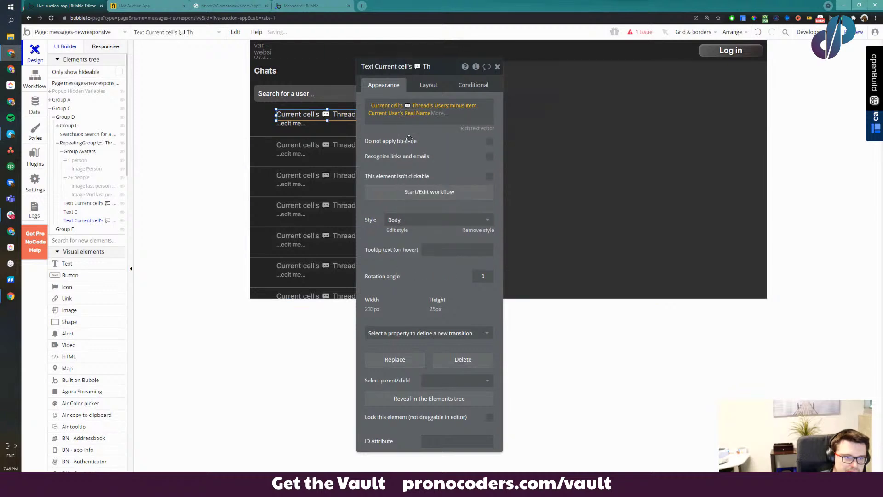
# Move the property editor clear of the thread rows and review the name text's expression
pyautogui.moveTo(409, 139); pyautogui.dragTo(540, 133)
pyautogui.click(322, 127)
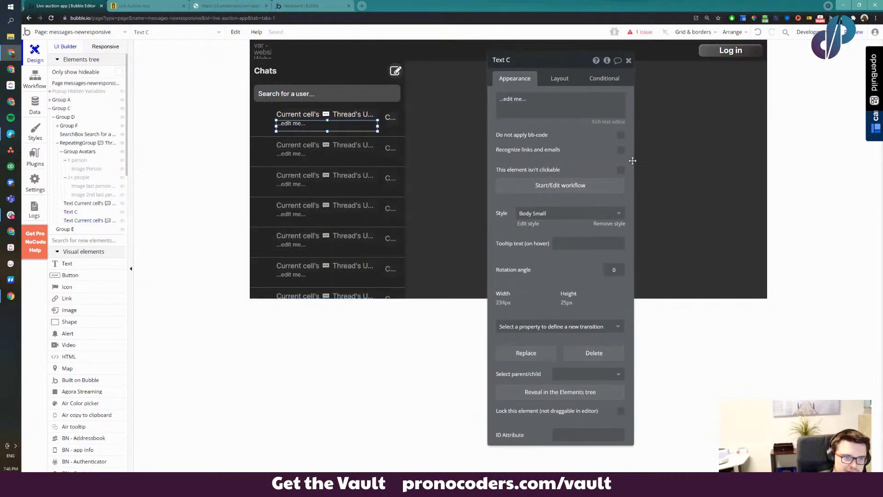
pyautogui.click(326, 118)
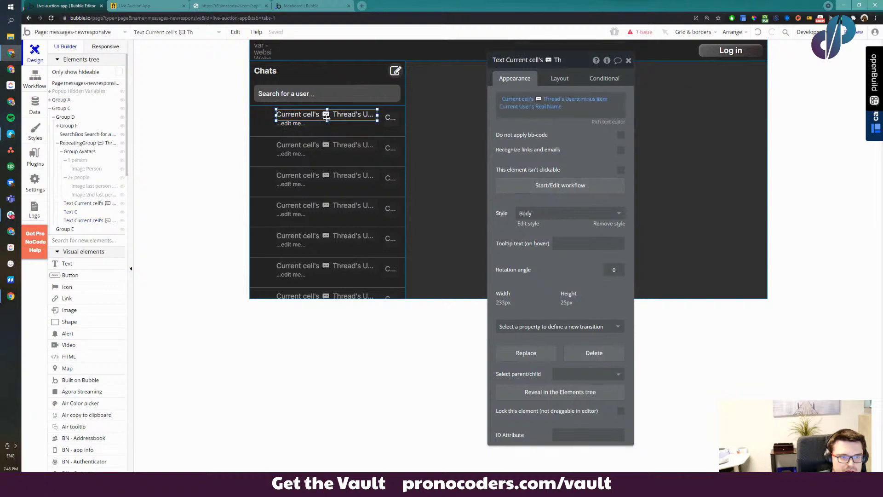
pyautogui.click(577, 106)
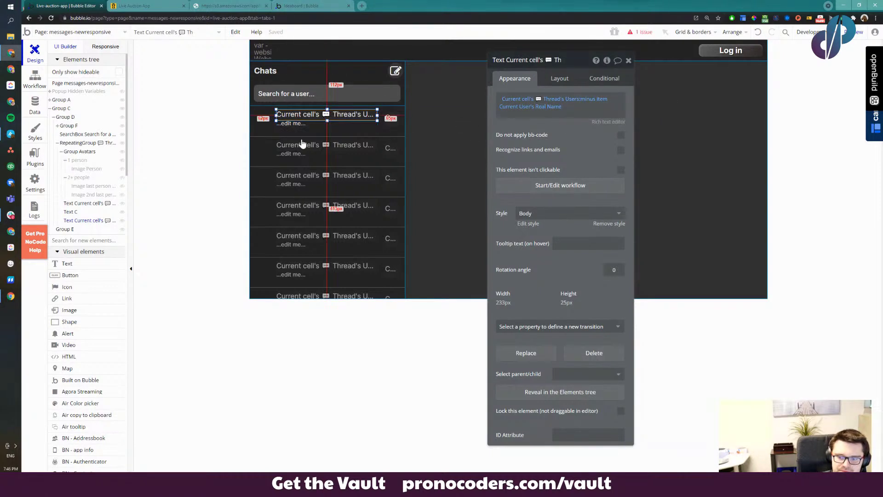
# Replace the placeholder in Text C, below the name, with a dynamic search for the Message type, not Message (dep)
pyautogui.click(294, 124)
pyautogui.click(574, 98)
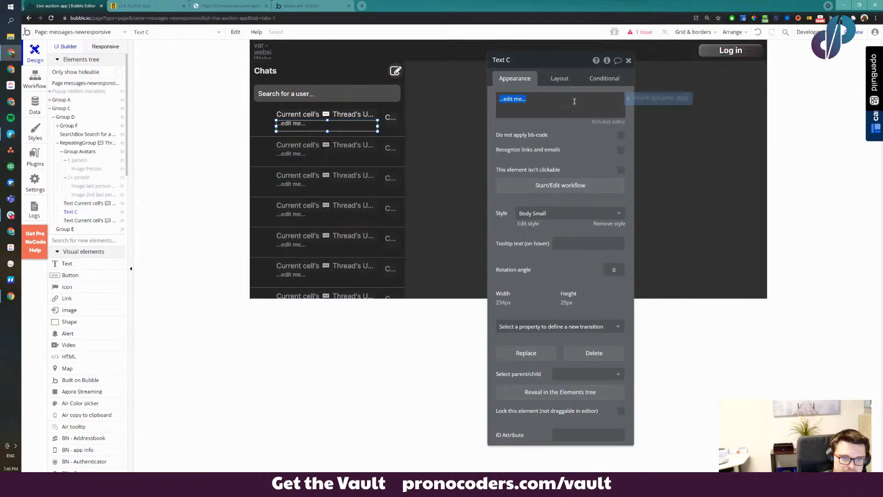
pyautogui.click(660, 98)
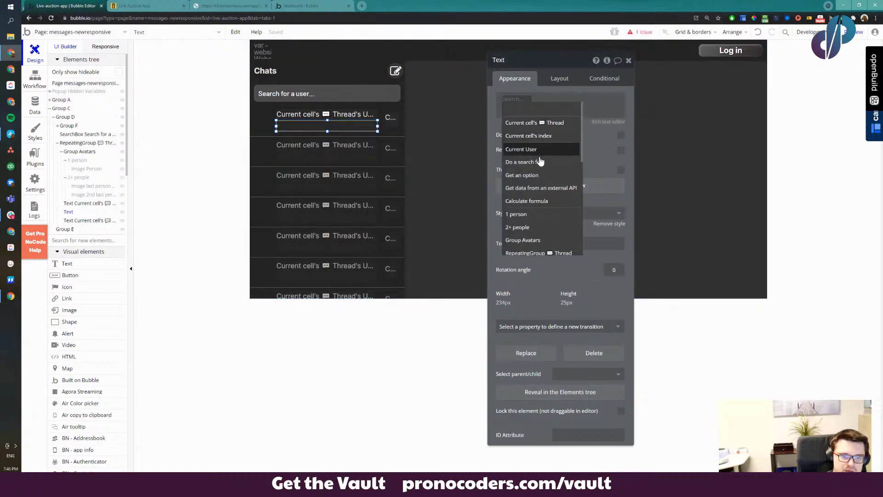
pyautogui.click(525, 162)
pyautogui.click(437, 80)
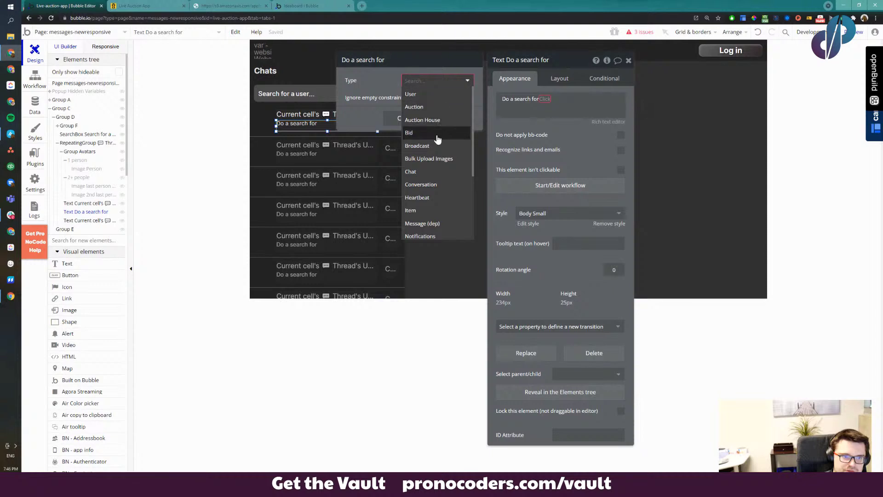
pyautogui.write('message')
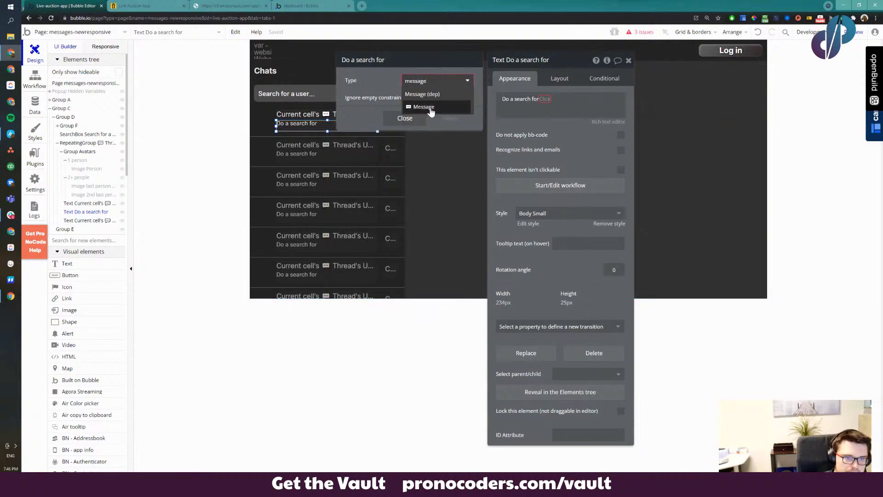
pyautogui.click(429, 105)
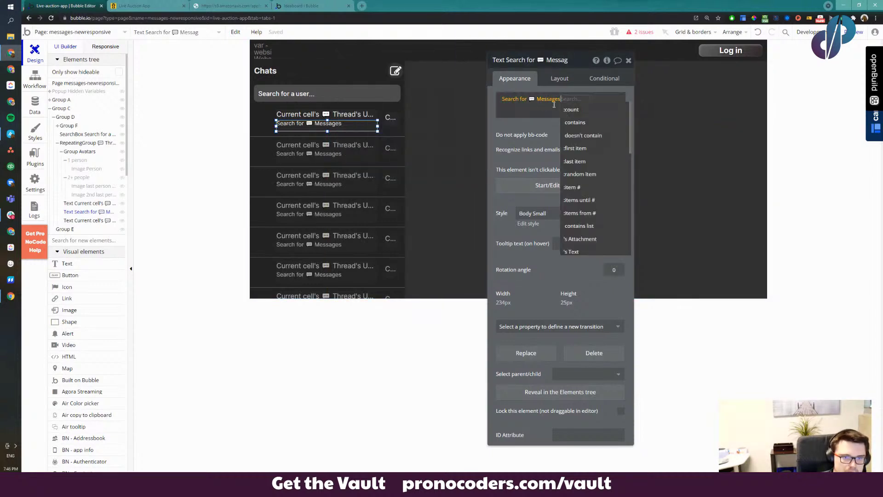
# Constrain the message search in the preview text to Thread = Current cell's Thread
pyautogui.click(458, 105)
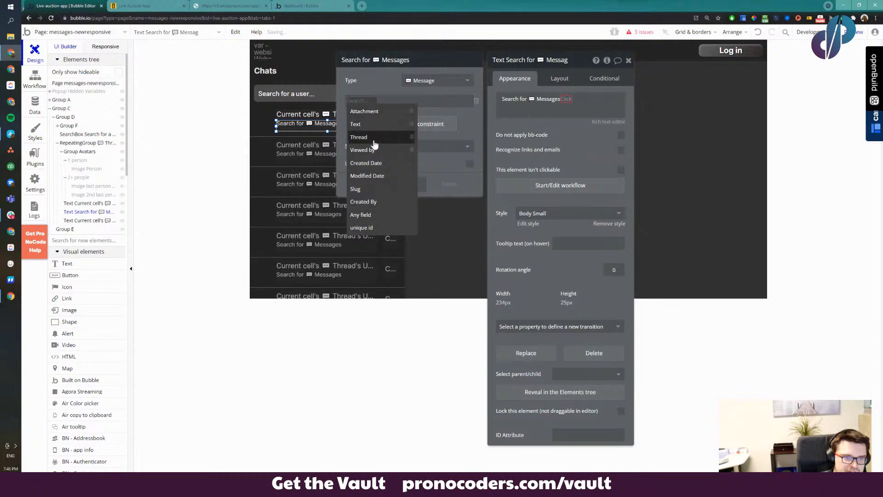
pyautogui.click(359, 137)
pyautogui.click(383, 113)
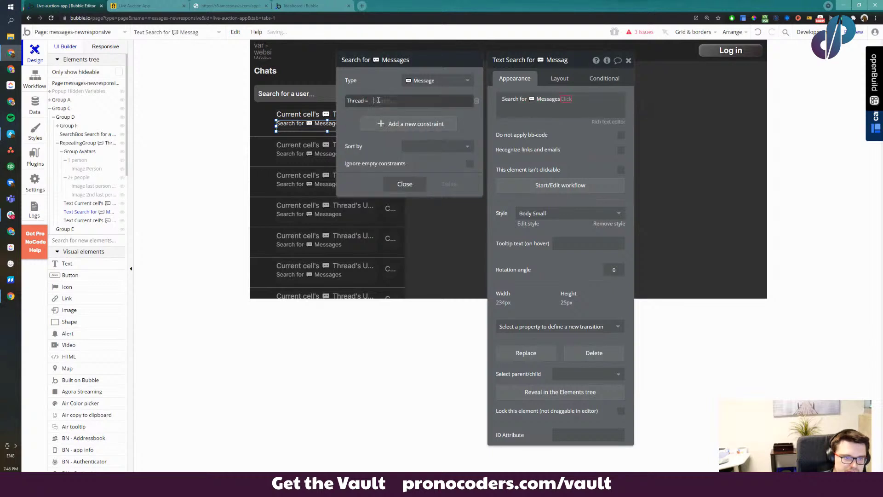
pyautogui.click(402, 114)
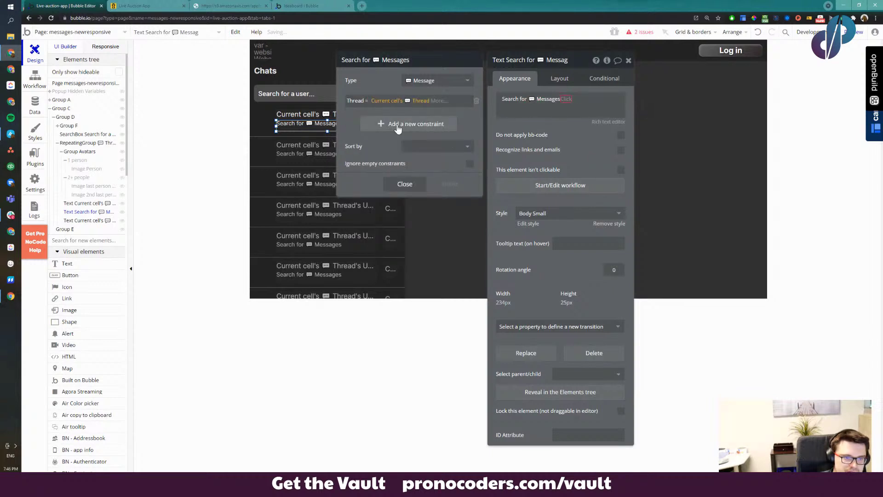
# Add a second constraint to the message search so that Created By <> Current User
pyautogui.click(396, 123)
pyautogui.click(358, 121)
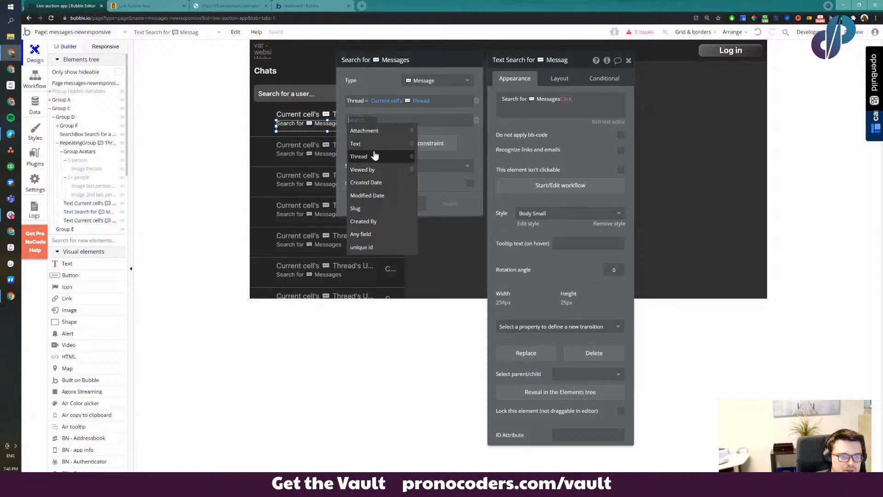
pyautogui.click(363, 222)
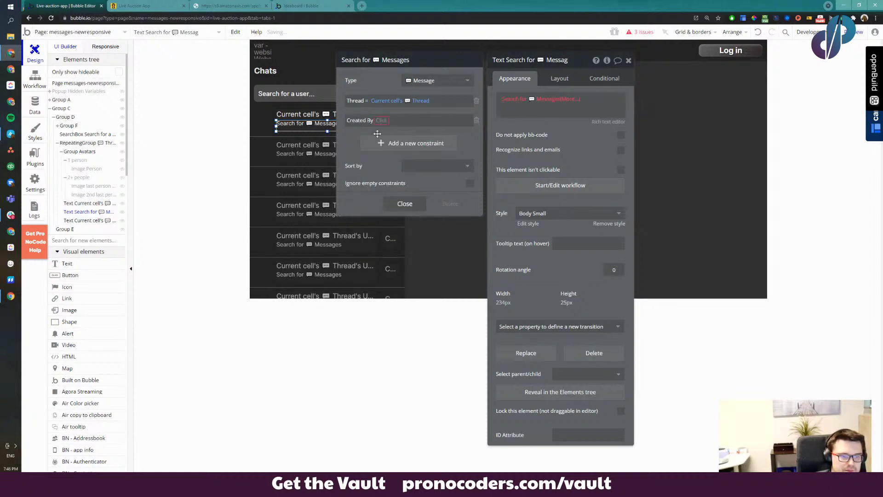
pyautogui.click(382, 120)
pyautogui.click(382, 145)
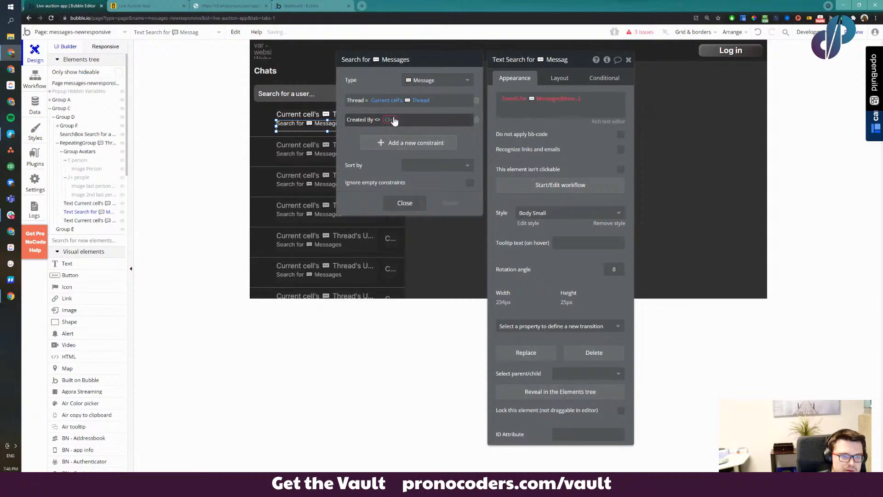
pyautogui.click(394, 121)
pyautogui.click(411, 154)
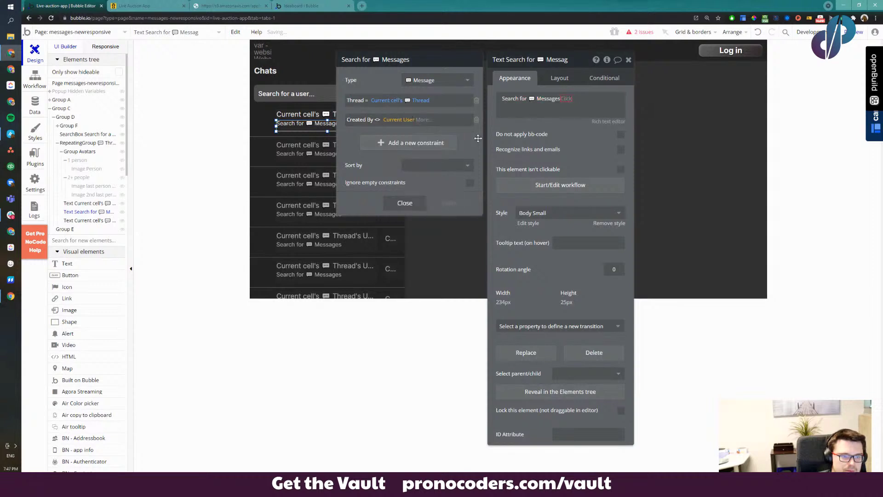
# Check the list operators available after the message search and reopen the search's settings
pyautogui.click(566, 98)
pyautogui.click(547, 98)
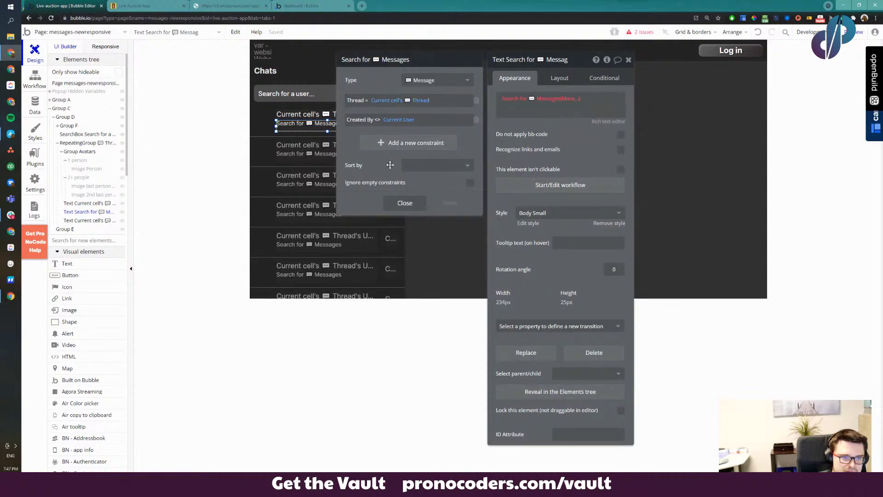
pyautogui.click(563, 98)
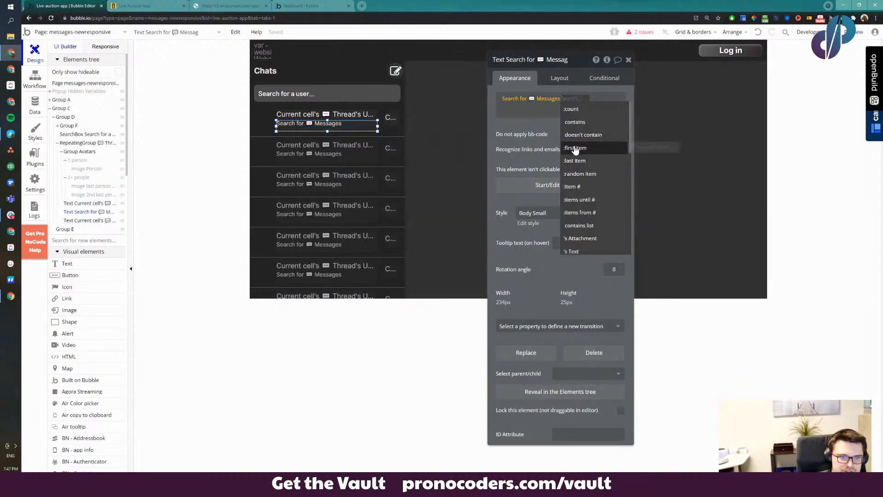
pyautogui.click(534, 98)
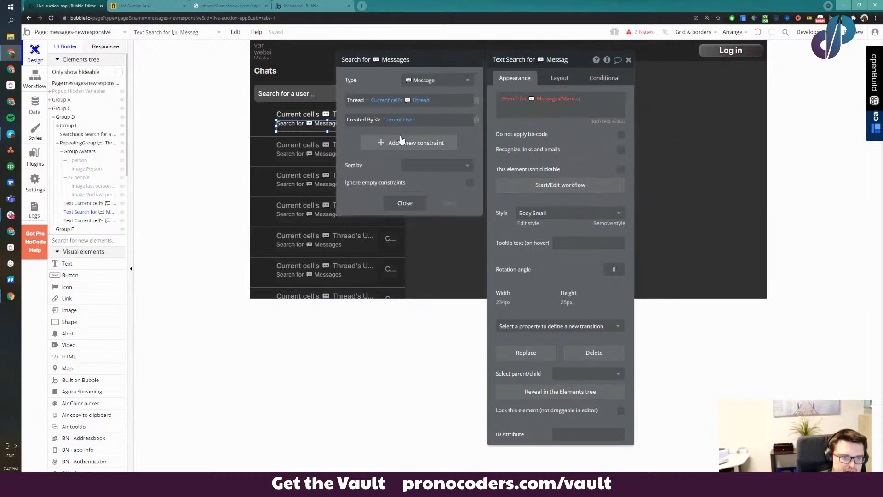
# Sort the message preview's Messages search by Created Date with Descending set to "yes"
pyautogui.click(420, 166)
pyautogui.click(429, 219)
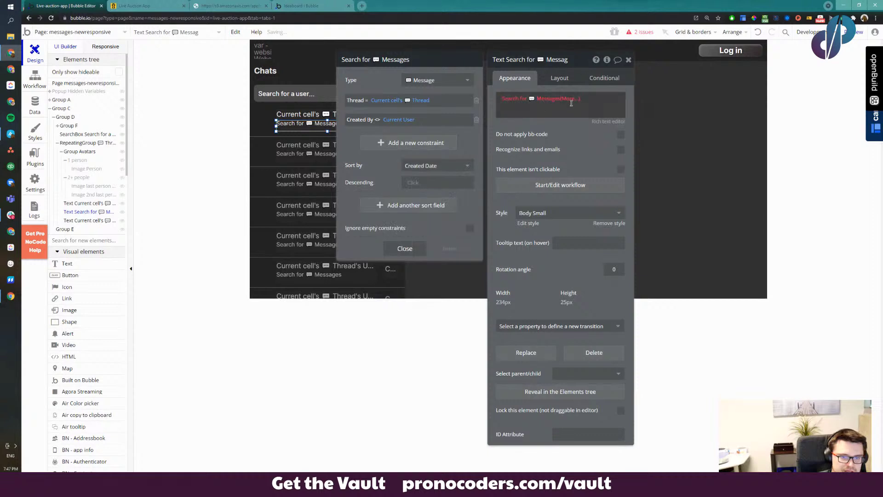
pyautogui.click(414, 183)
pyautogui.click(420, 209)
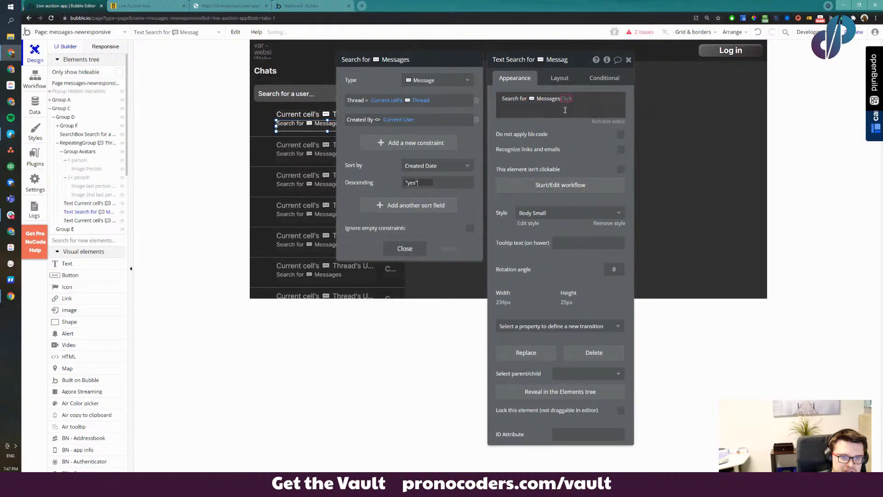
# Extend the message preview's expression so it shows the first item's Text from the Messages search
pyautogui.click(565, 100)
pyautogui.click(578, 147)
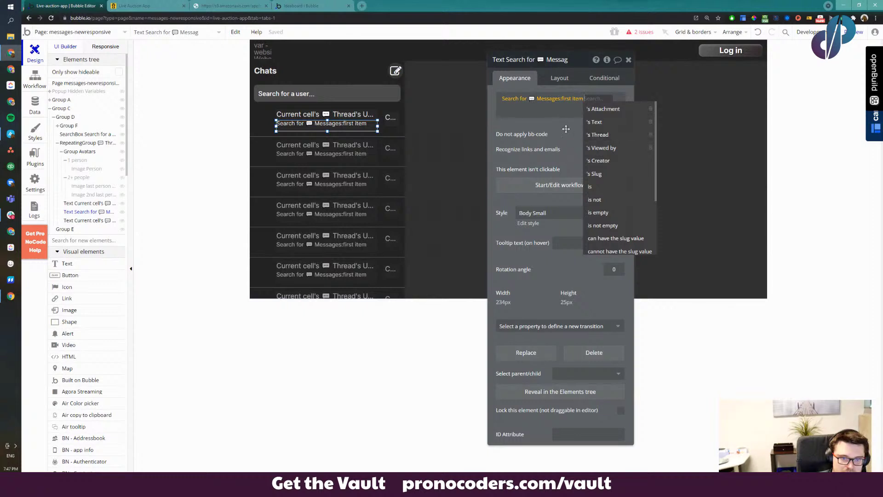
pyautogui.click(596, 121)
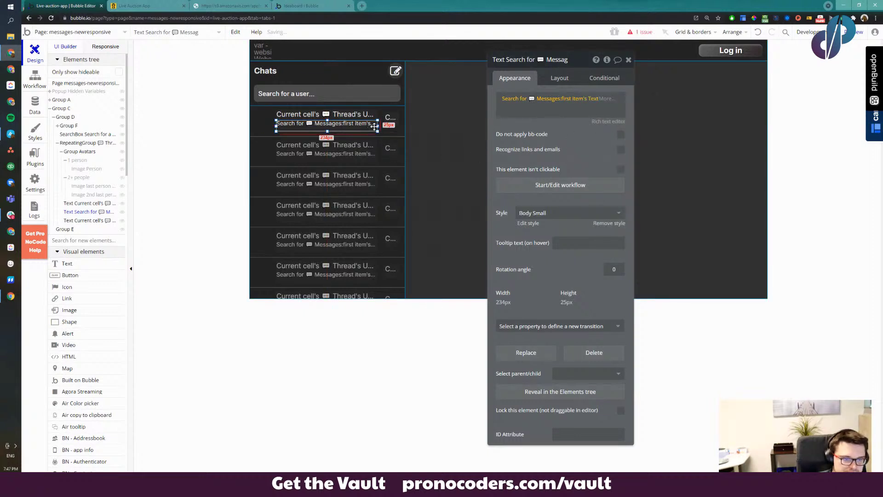
pyautogui.click(561, 78)
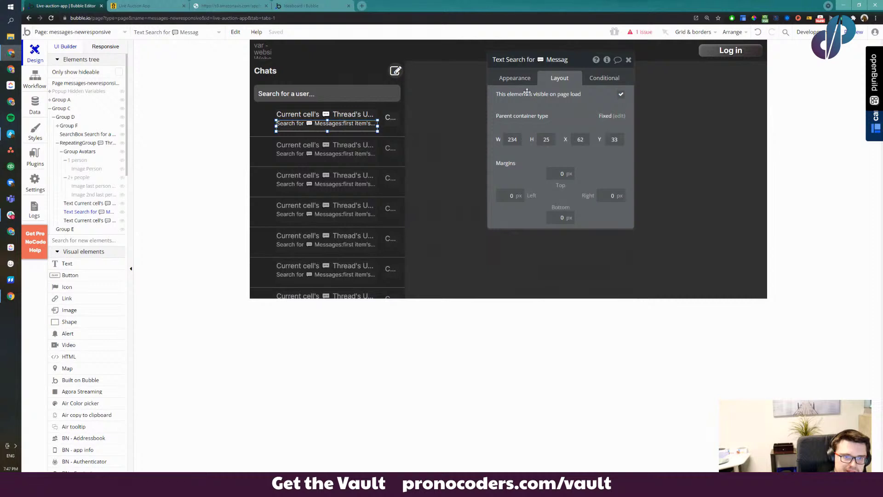
pyautogui.click(524, 84)
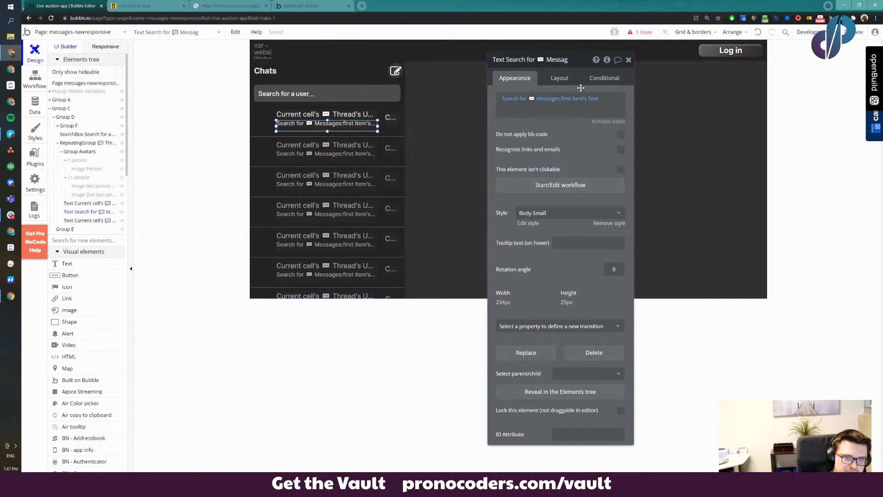
pyautogui.click(560, 78)
pyautogui.click(266, 133)
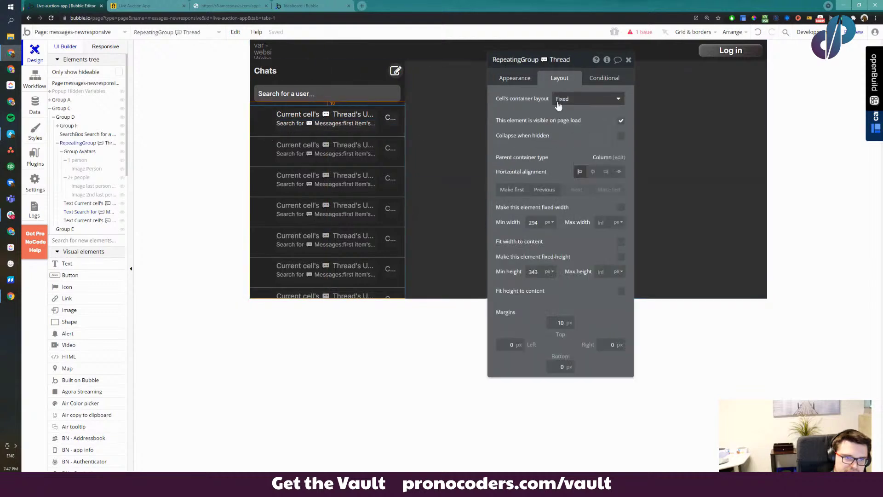
pyautogui.click(322, 123)
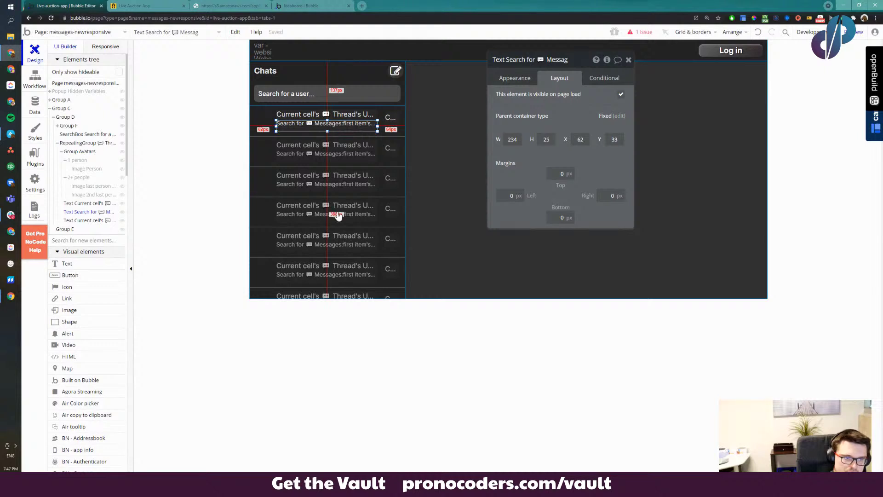
pyautogui.click(523, 76)
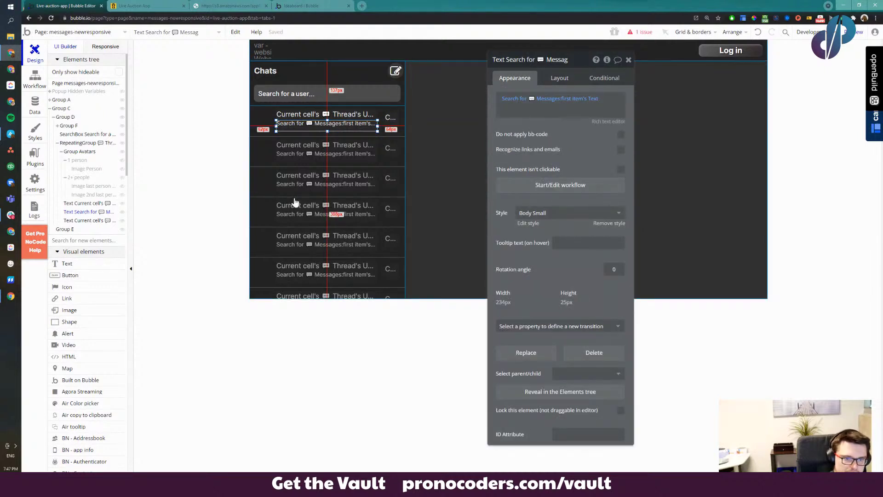
# Replace the expression of the small 32 px text at the end of the thread cell with a search for Message
pyautogui.click(391, 120)
pyautogui.click(391, 119)
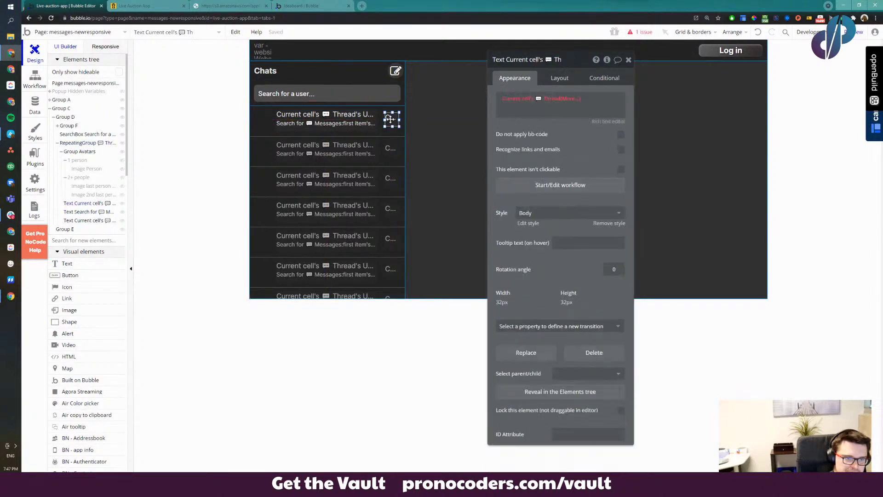
pyautogui.click(528, 102)
pyautogui.click(391, 119)
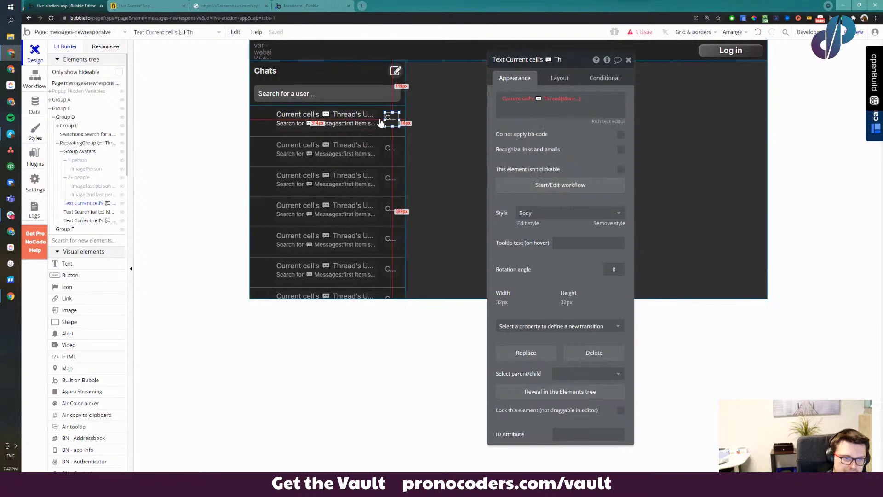
pyautogui.click(550, 101)
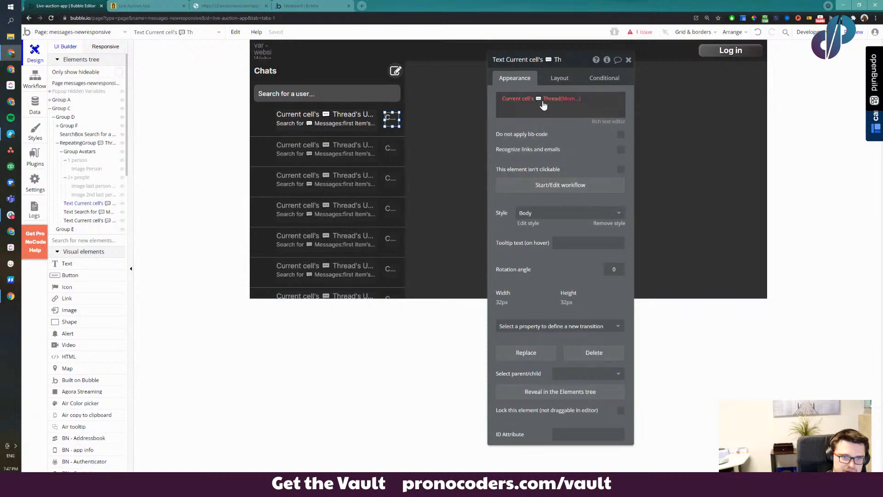
pyautogui.click(540, 103)
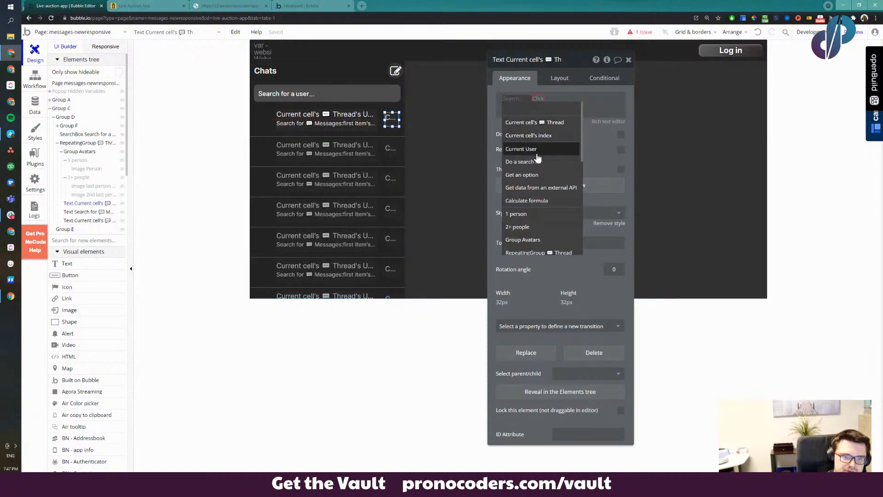
pyautogui.click(524, 161)
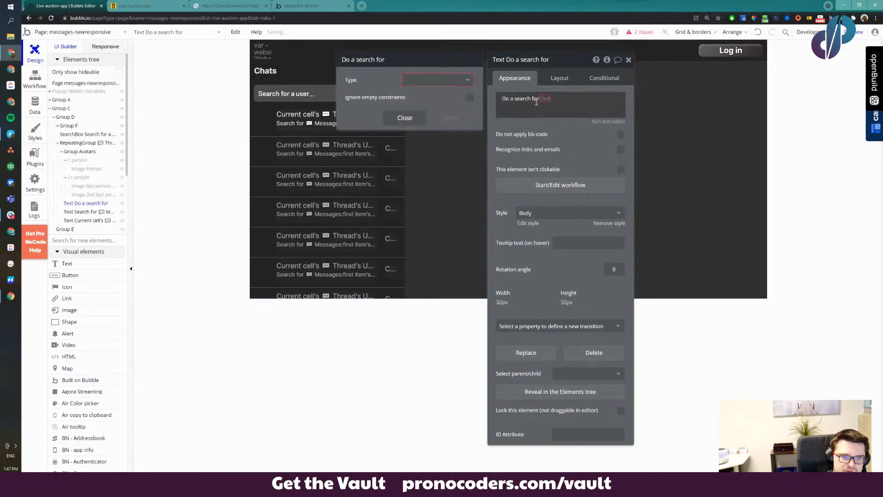
pyautogui.click(436, 80)
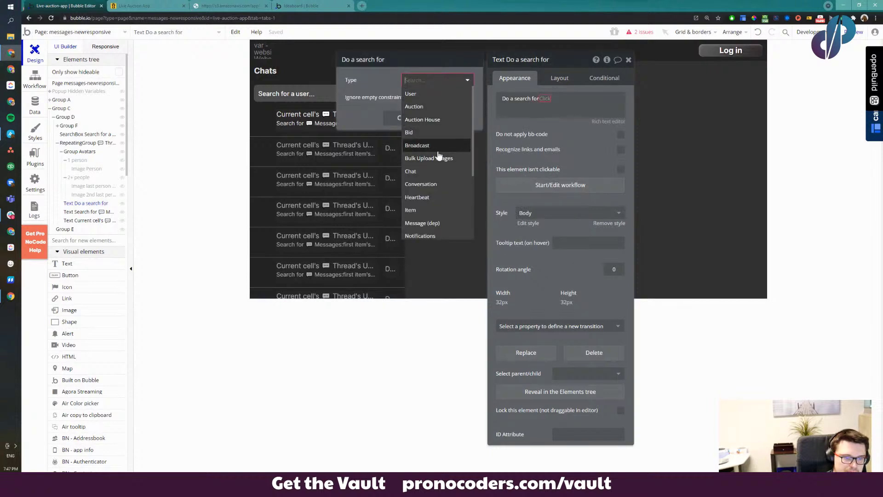
pyautogui.write('mess')
pyautogui.click(433, 105)
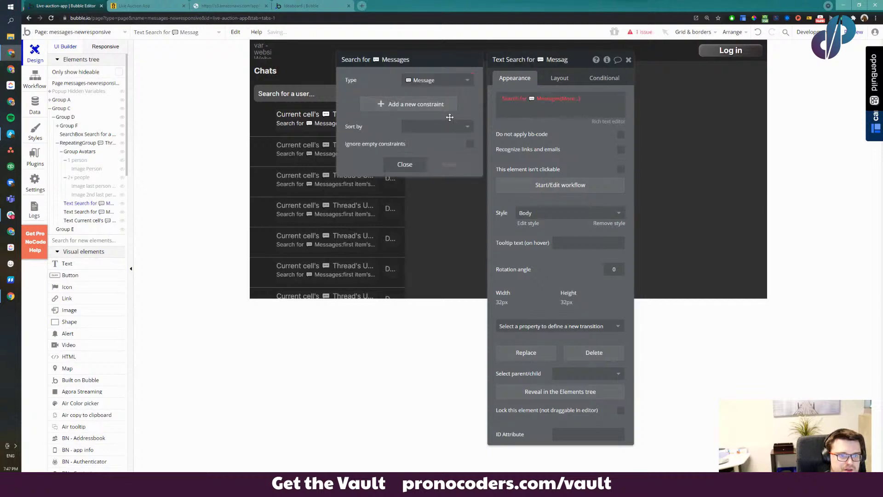
# Constrain the small text's Messages search to messages whose Viewed by doesn't contain Current User
pyautogui.click(411, 105)
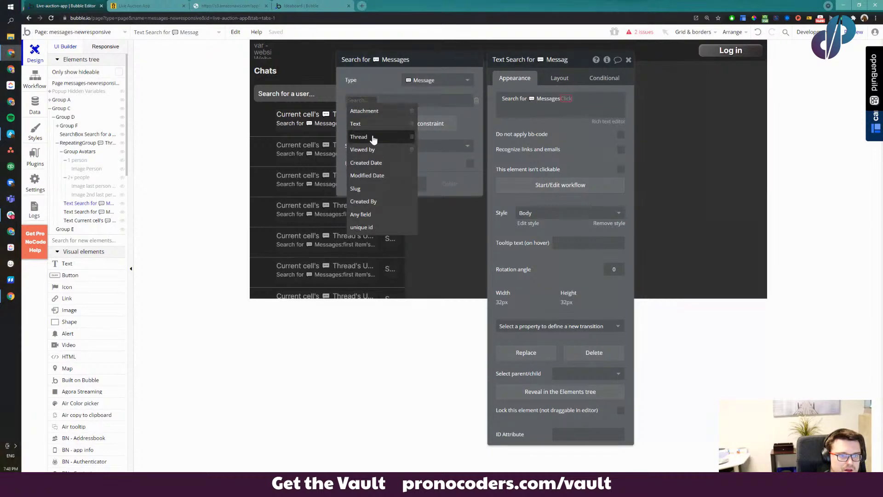
pyautogui.click(373, 150)
pyautogui.click(383, 102)
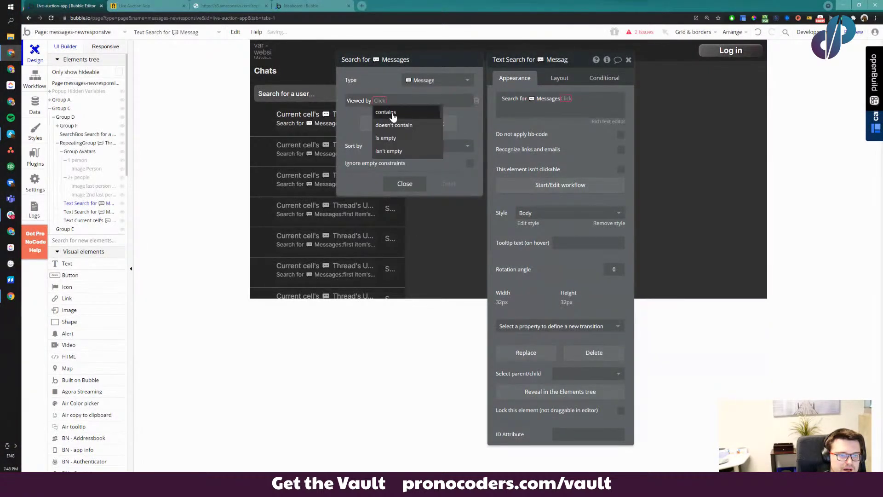
pyautogui.click(394, 106)
pyautogui.click(419, 100)
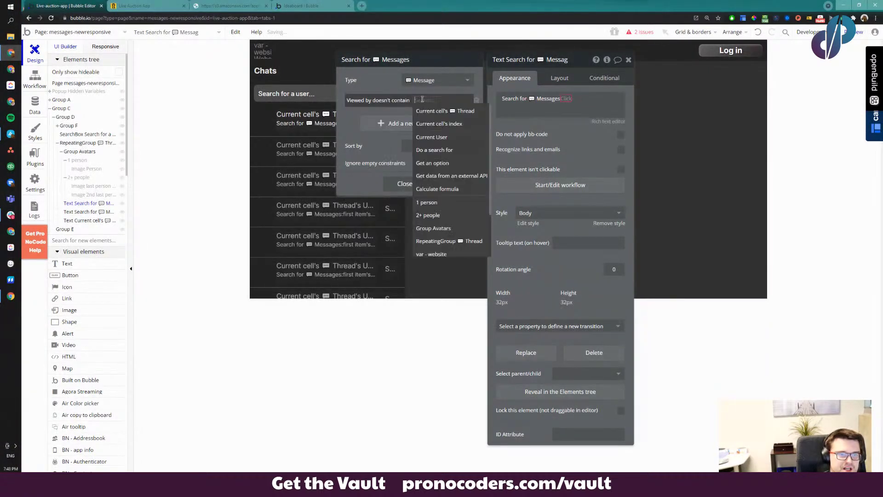
pyautogui.click(437, 139)
# Add a second constraint to the Messages search: Thread = Current cell's Thread
pyautogui.click(362, 122)
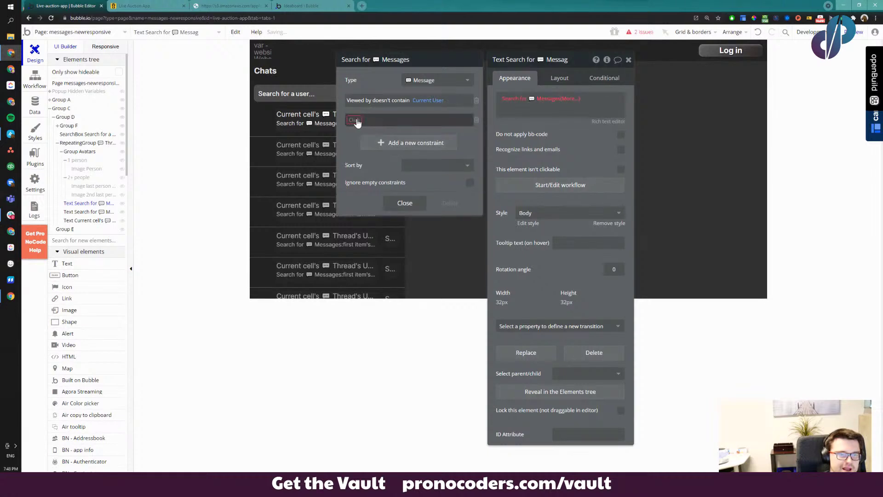
pyautogui.click(366, 158)
pyautogui.click(380, 122)
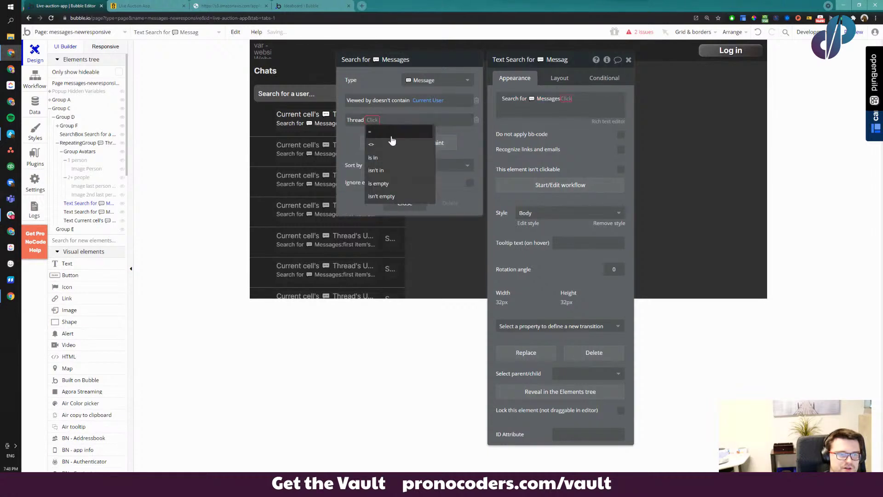
pyautogui.click(391, 136)
pyautogui.click(384, 120)
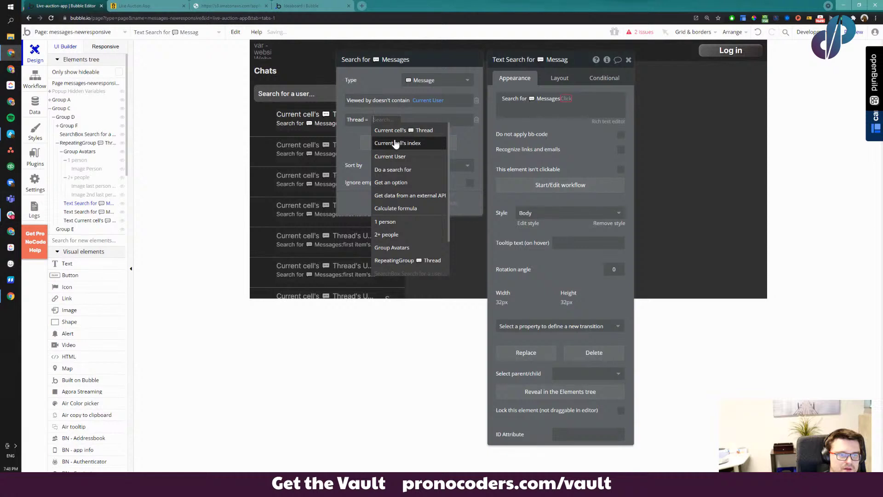
pyautogui.click(391, 130)
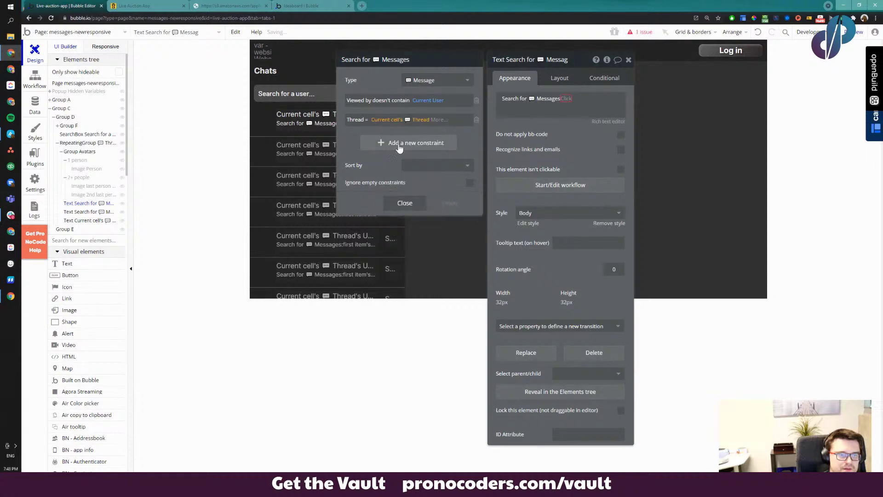
pyautogui.click(430, 141)
pyautogui.click(373, 137)
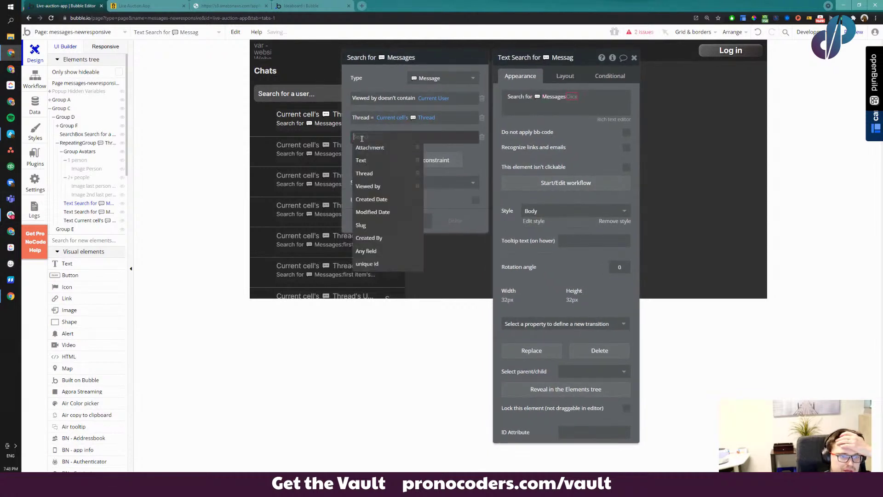
pyautogui.click(380, 188)
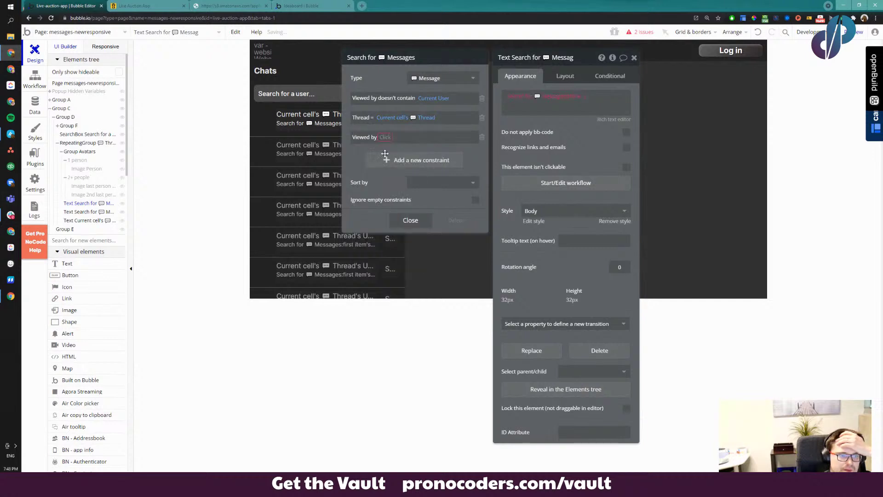
pyautogui.click(482, 137)
pyautogui.click(405, 142)
pyautogui.click(373, 137)
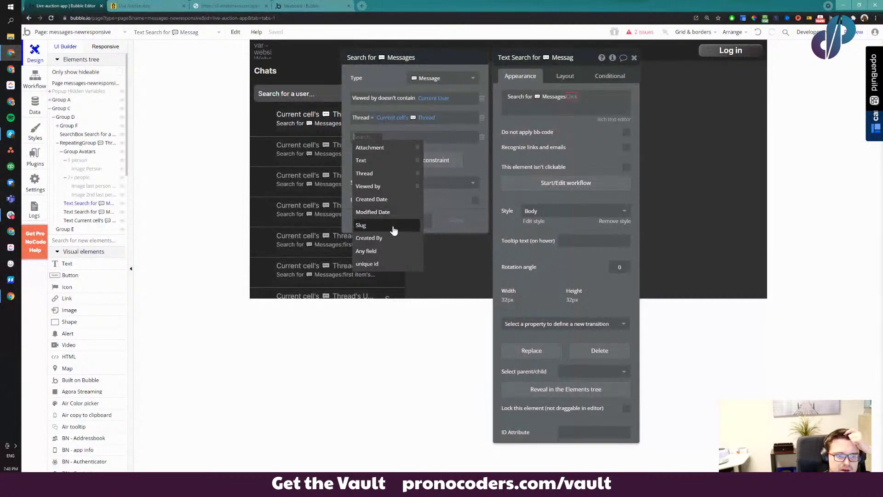
pyautogui.click(394, 134)
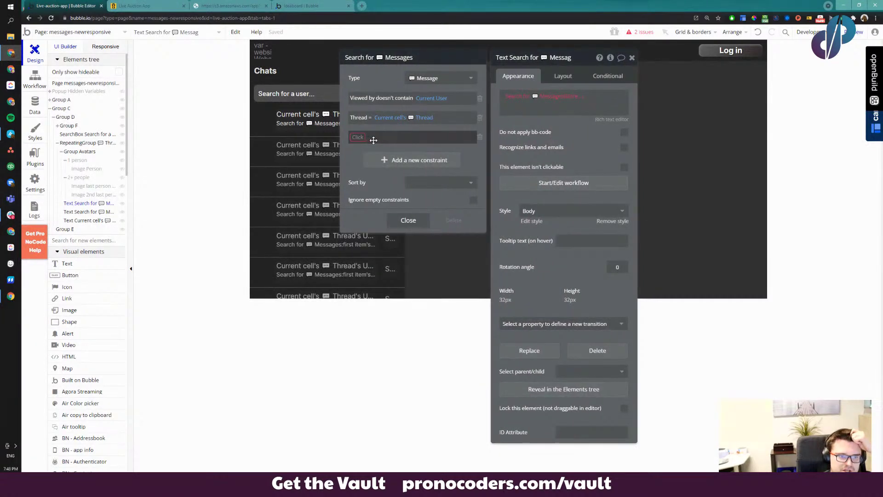
pyautogui.click(480, 137)
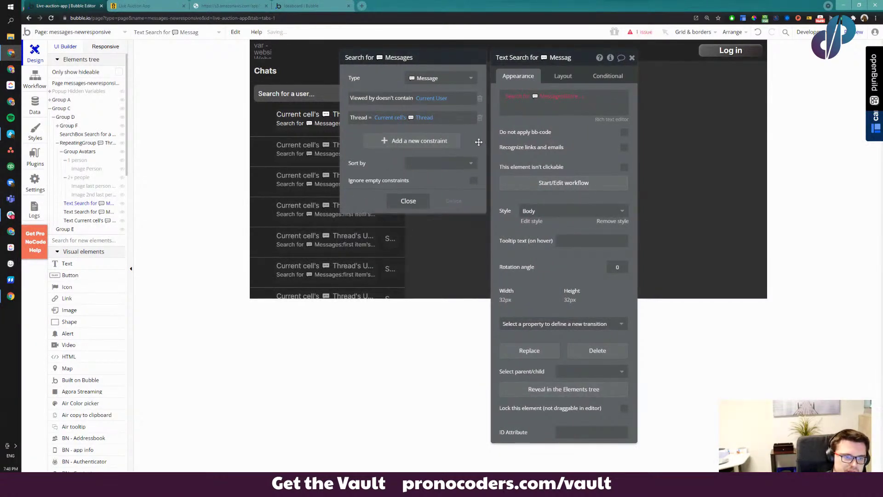
# Close the Messages search settings and complete the small text's expression with :count
pyautogui.click(409, 201)
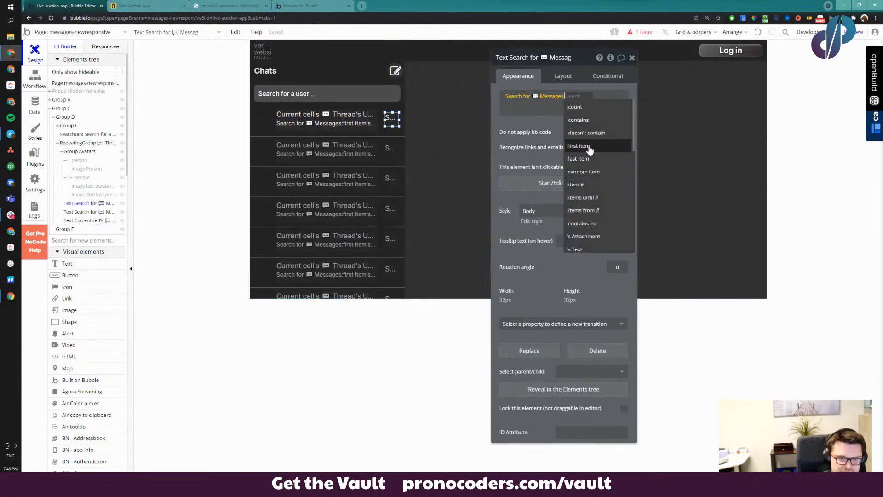
pyautogui.click(575, 107)
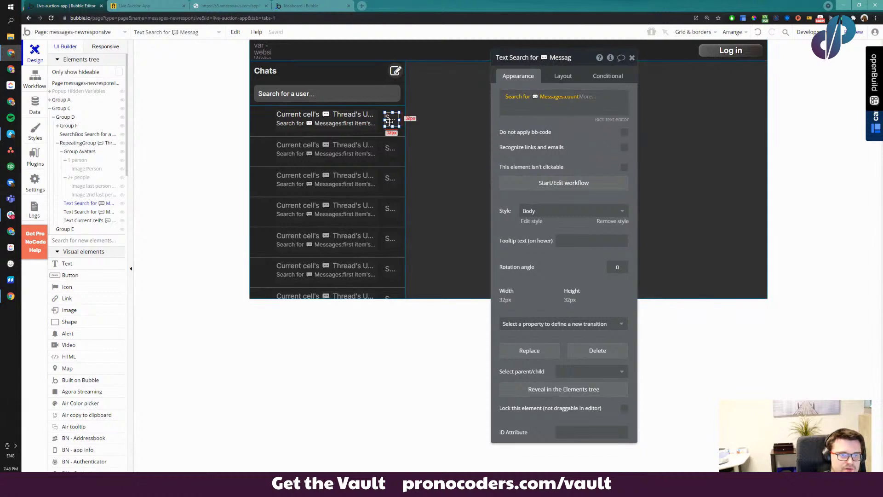
# Detach the Body style from the count text and give it a flat background color of #D1A822
pyautogui.click(611, 223)
pyautogui.scroll(-2, 558, 307)
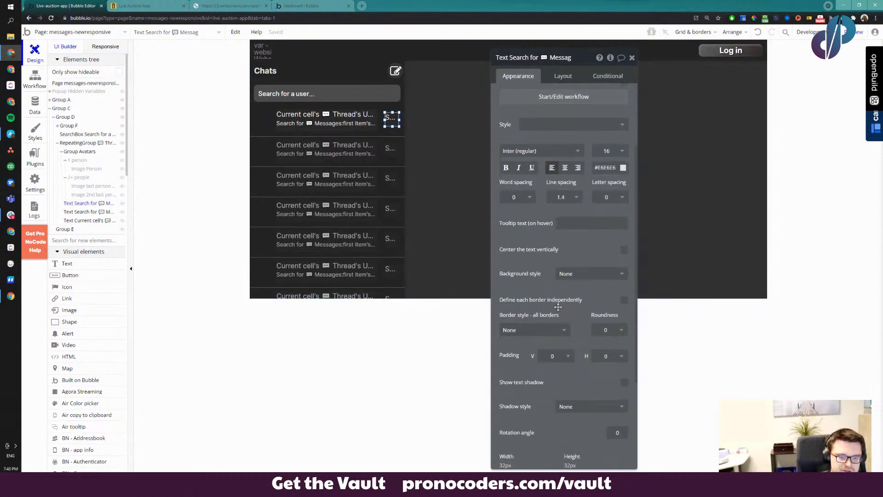
pyautogui.click(572, 273)
pyautogui.click(571, 297)
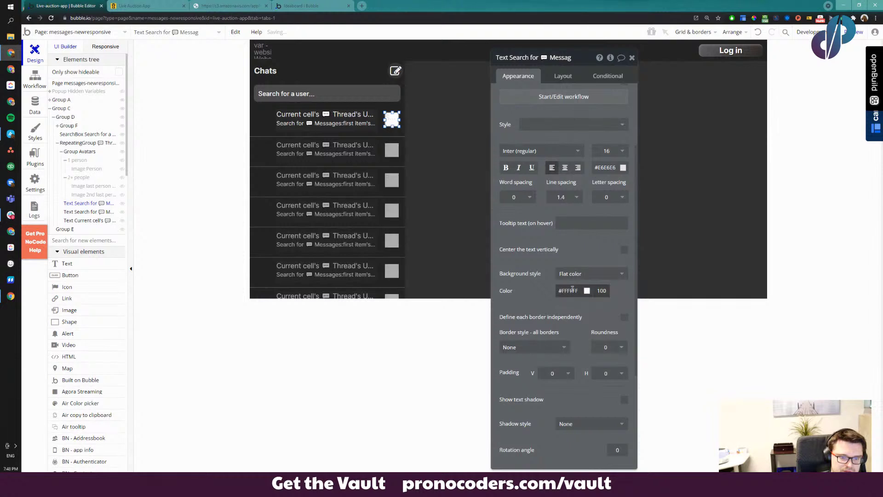
pyautogui.click(572, 290)
pyautogui.click(583, 369)
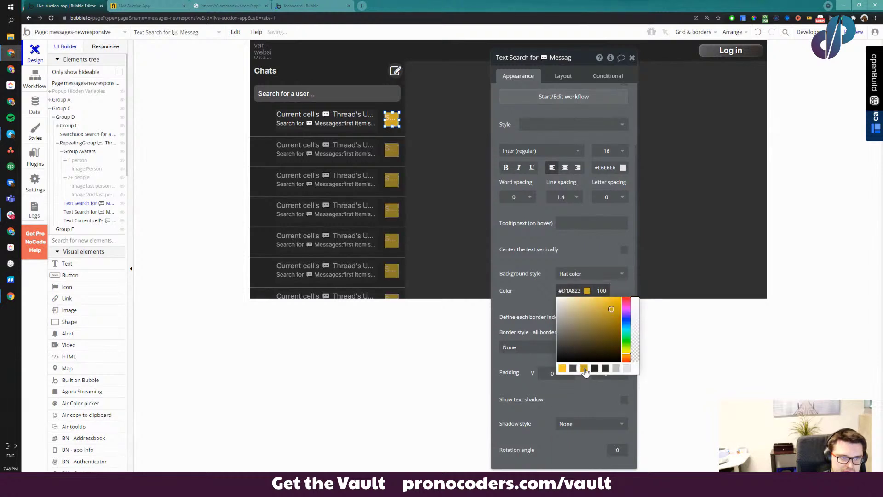
pyautogui.click(563, 369)
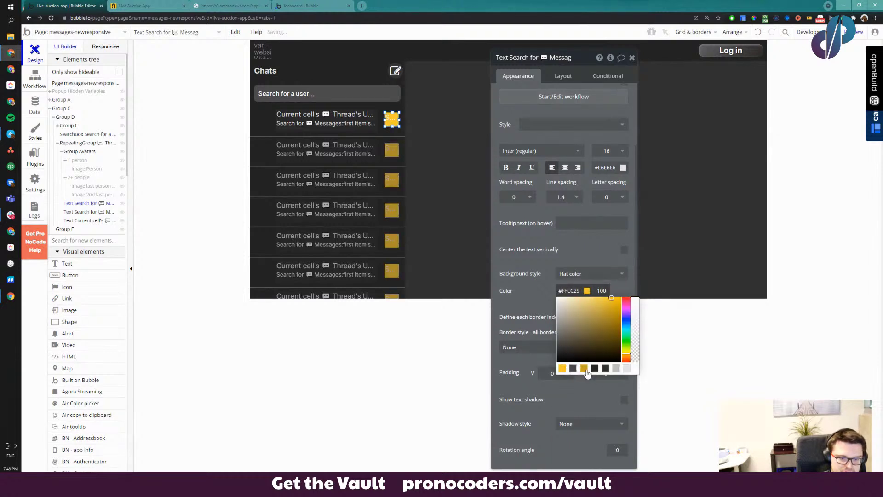
# Set the unread-count text's font color to #000000, make it bold, and center it horizontally and vertically
pyautogui.click(609, 169)
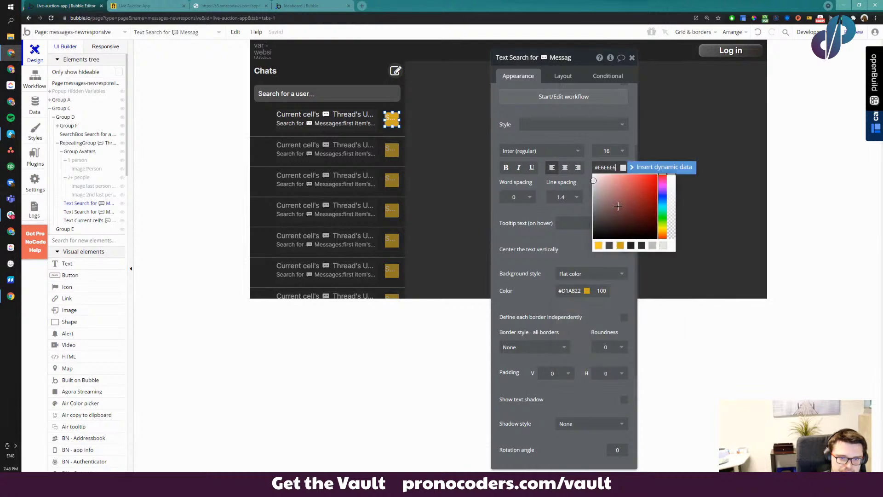
pyautogui.moveTo(617, 205); pyautogui.dragTo(540, 282)
pyautogui.click(545, 246)
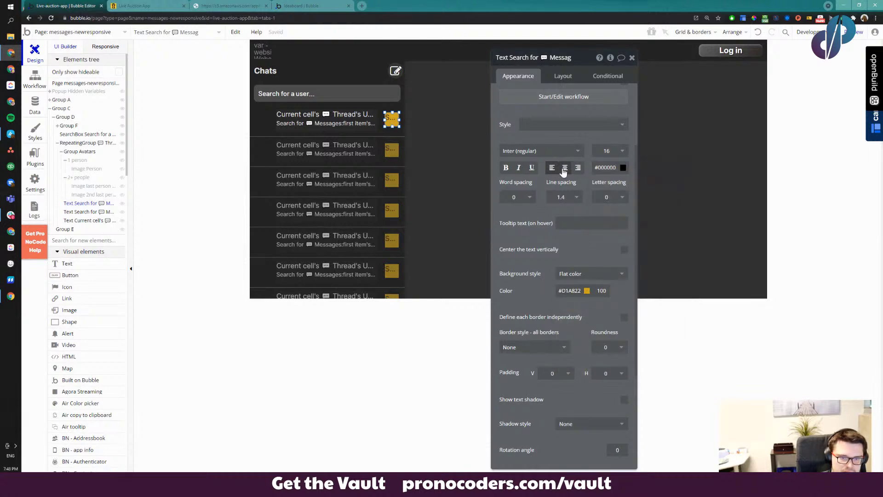
pyautogui.click(565, 167)
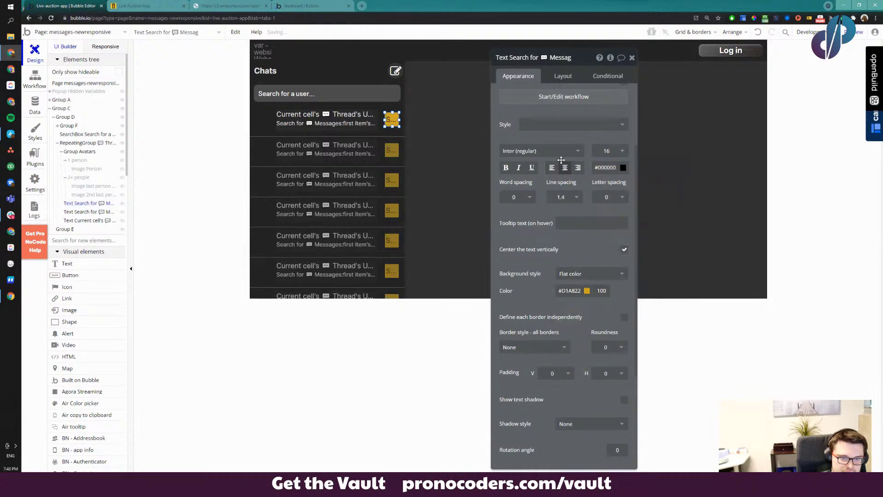
pyautogui.scroll(3, 549, 323)
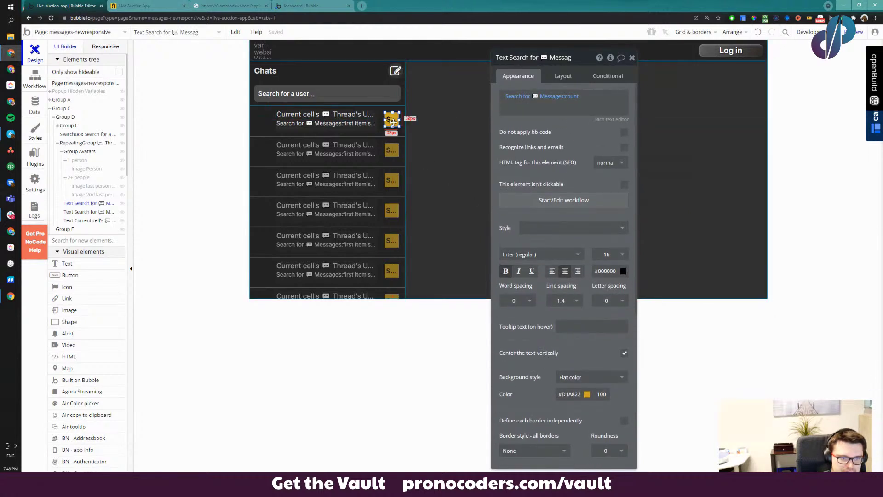
# Give the unread-count badge a border roundness of 20
pyautogui.scroll(-3, 597, 352)
pyautogui.scroll(-2, 596, 353)
pyautogui.click(614, 278)
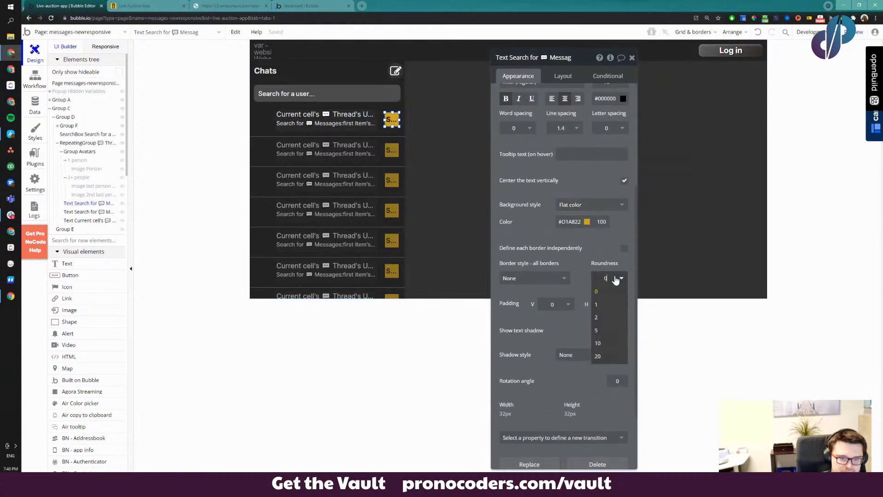
pyautogui.click(609, 355)
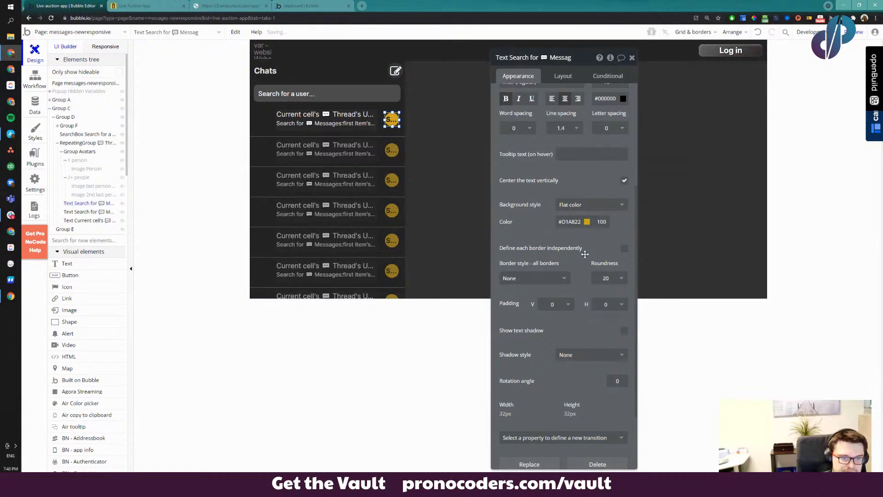
pyautogui.click(362, 141)
pyautogui.click(391, 119)
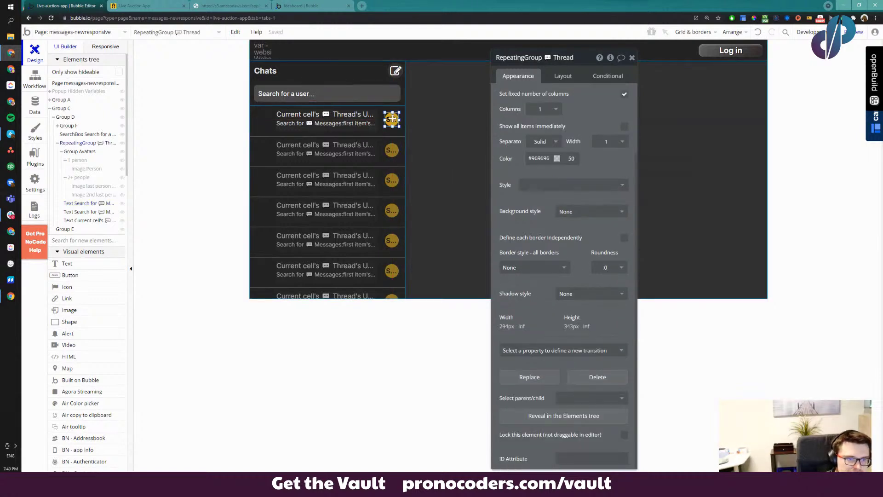
# Set the unread-count badge's height and width to 22 px
pyautogui.scroll(-3, 579, 367)
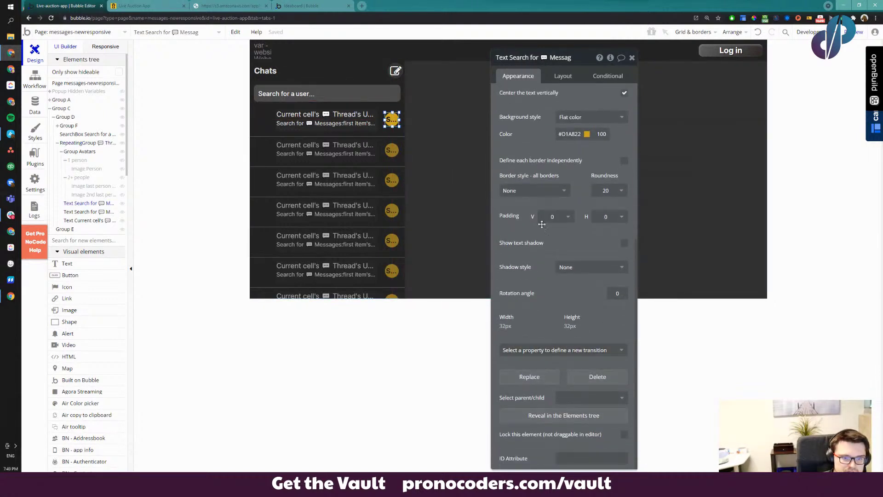
pyautogui.click(570, 77)
pyautogui.doubleClick(550, 138)
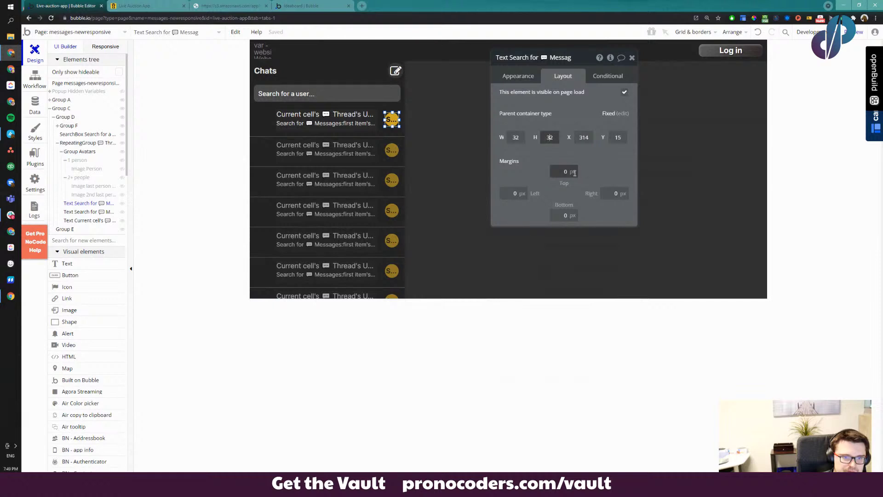
pyautogui.write('22')
pyautogui.doubleClick(515, 137)
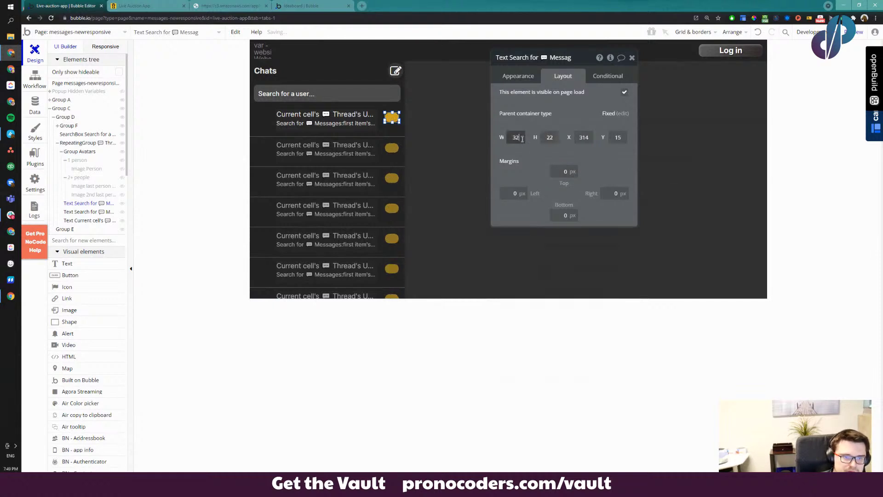
pyautogui.write('22')
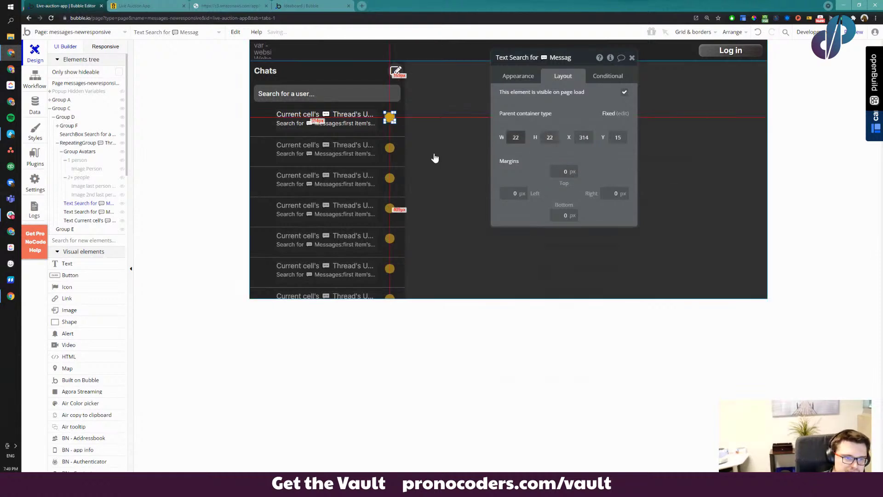
# Center the badge vertically in the repeating group's cell
pyautogui.rightClick(389, 117)
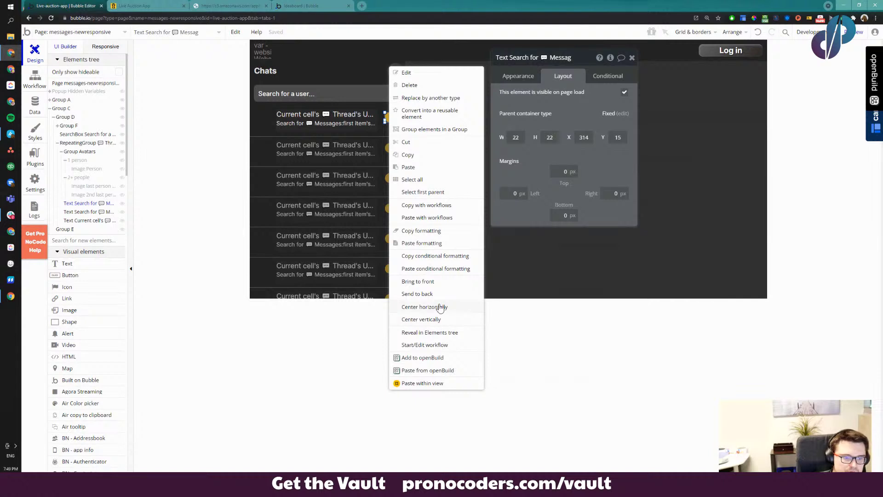
pyautogui.click(421, 320)
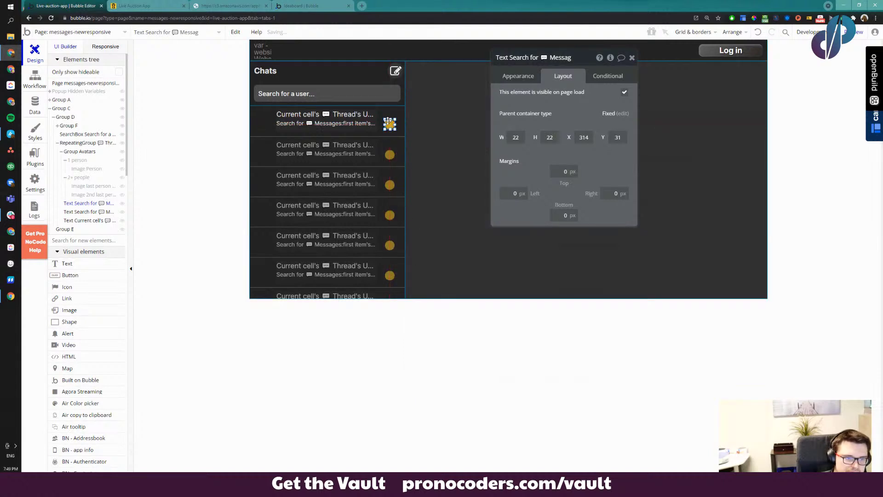
pyautogui.click(345, 180)
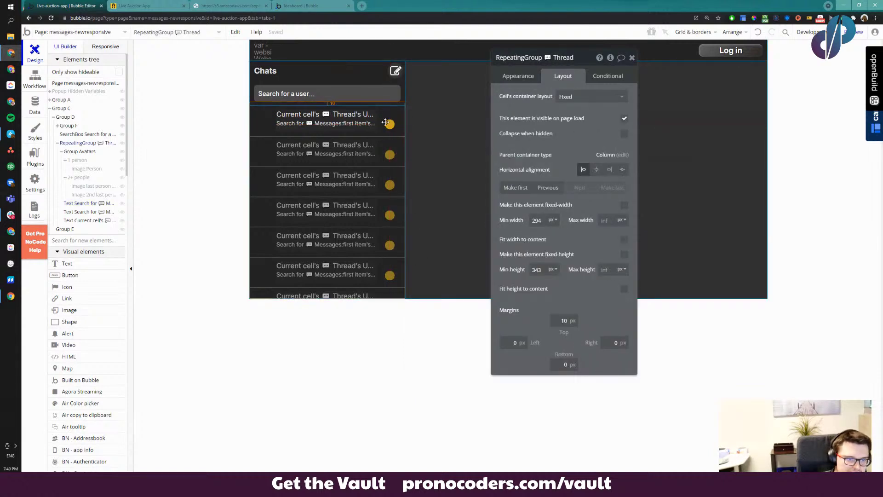
# Move the badge within the first chat cell to about X 319, Y 21
pyautogui.click(389, 123)
pyautogui.click(401, 130)
pyautogui.click(390, 124)
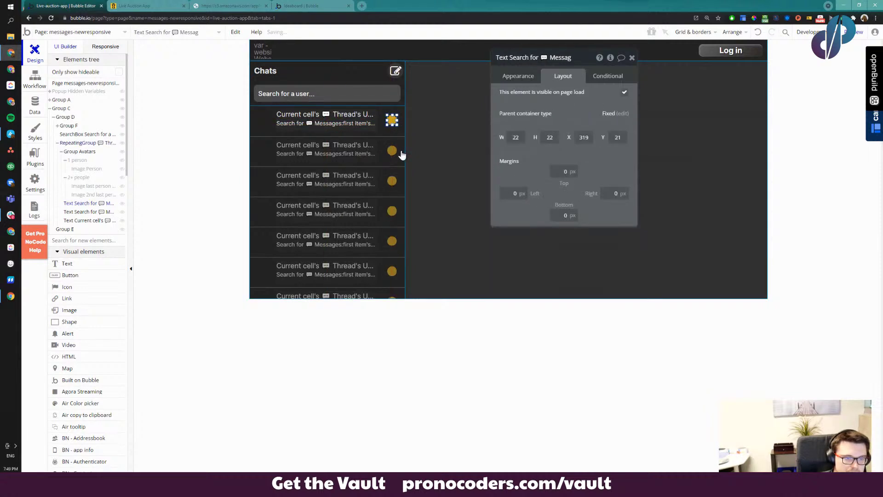
pyautogui.moveTo(394, 119); pyautogui.dragTo(403, 112)
pyautogui.press('Down')
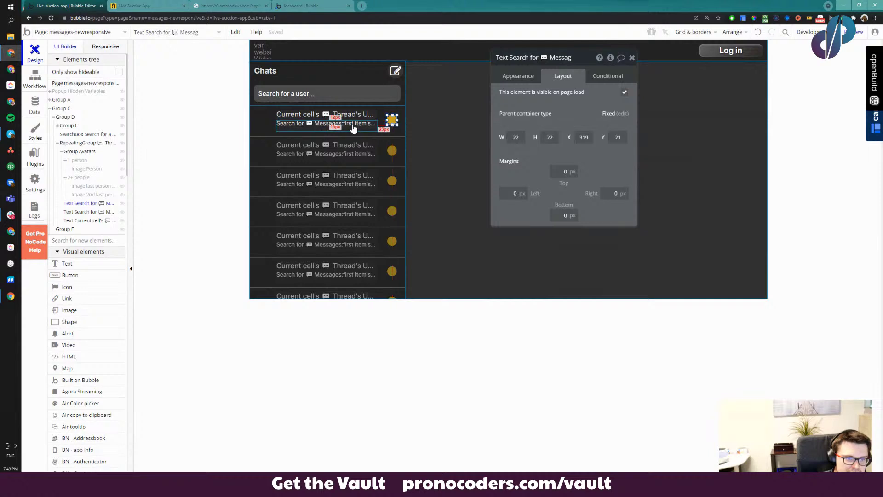
# Enlarge the badge to 27 px wide and 27 px high and adjust its vertical position in the cell
pyautogui.click(394, 167)
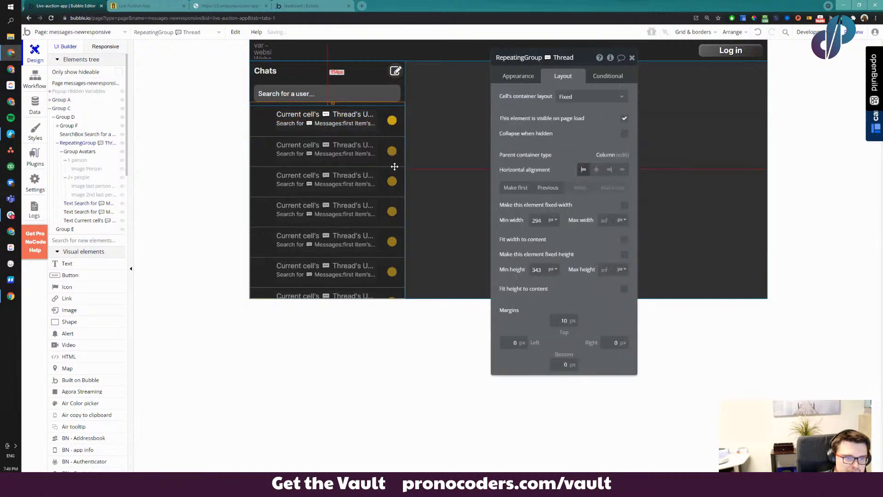
pyautogui.click(392, 119)
pyautogui.click(391, 119)
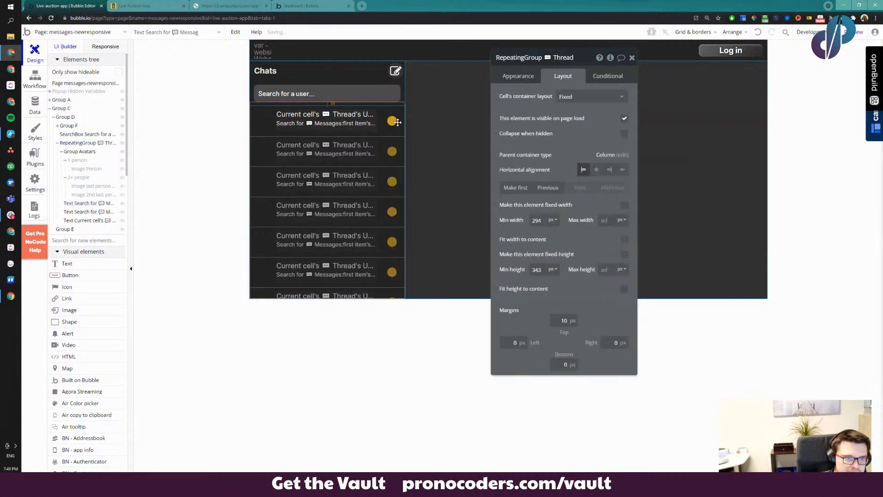
pyautogui.click(393, 121)
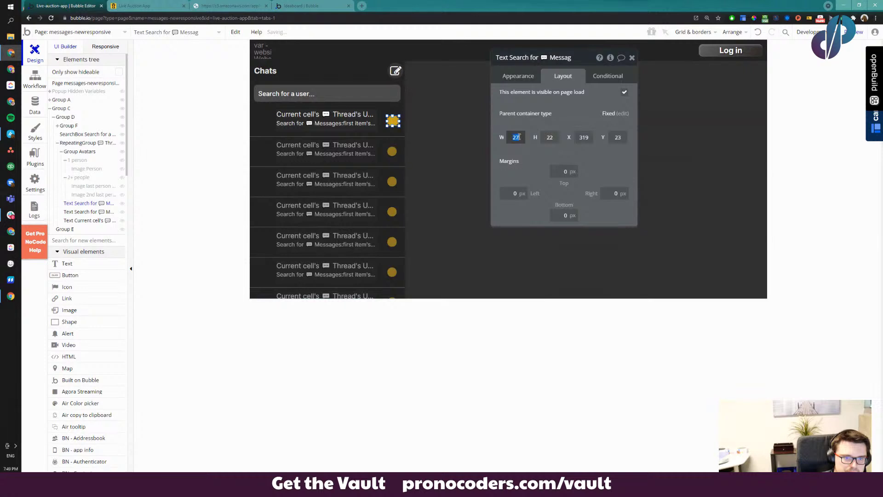
pyautogui.press('Tab')
pyautogui.write('27')
pyautogui.click(394, 122)
pyautogui.click(394, 124)
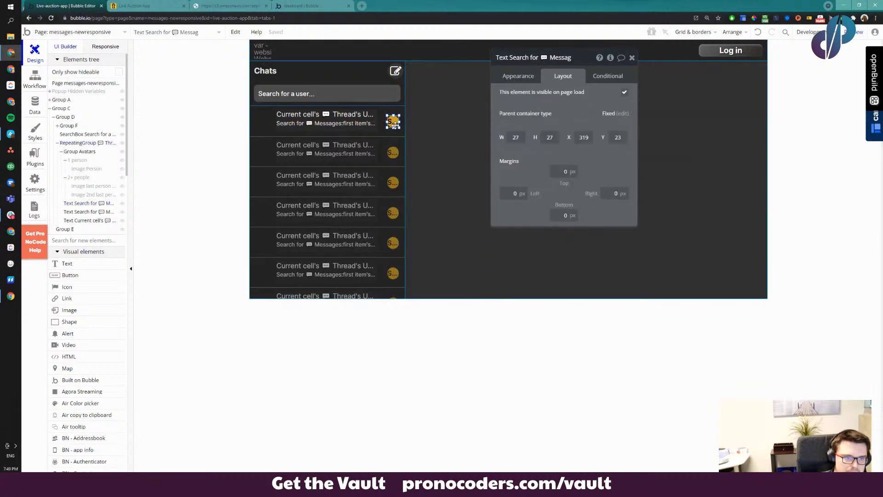
pyautogui.click(393, 211)
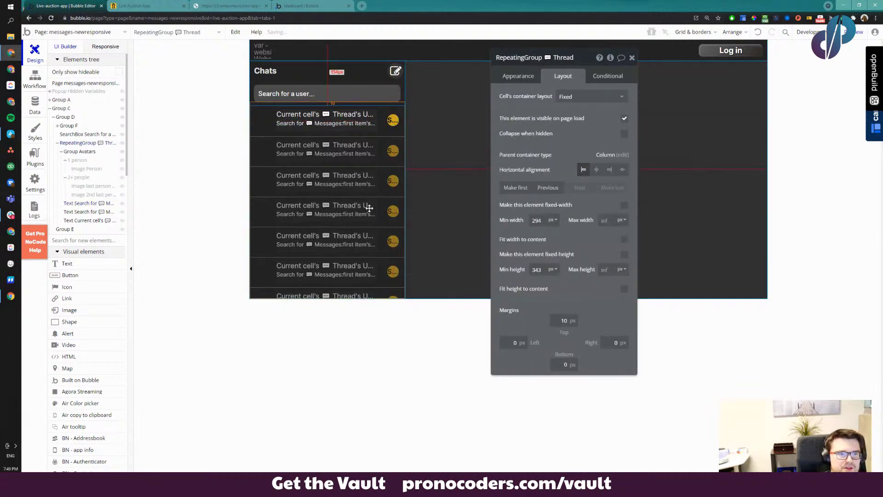
# Widen the thread's user-name and latest-message texts toward the badge, making the message text about 243 px wide
pyautogui.click(295, 123)
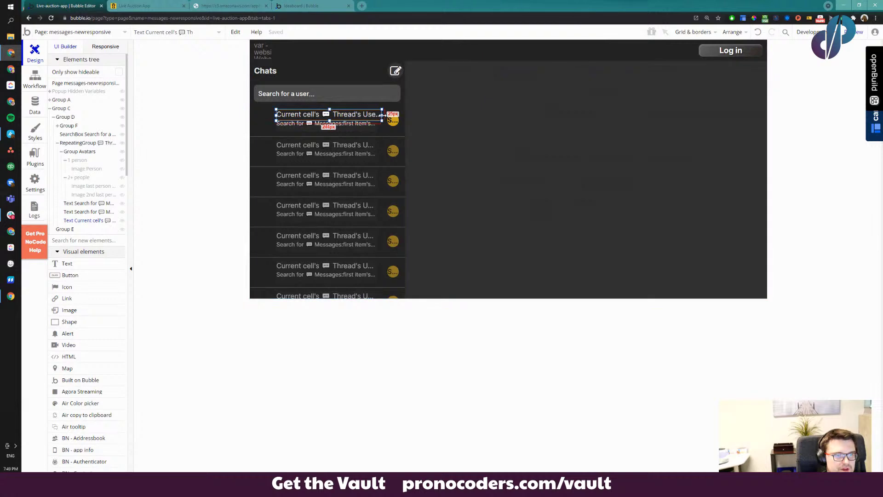
pyautogui.moveTo(376, 122); pyautogui.dragTo(382, 125)
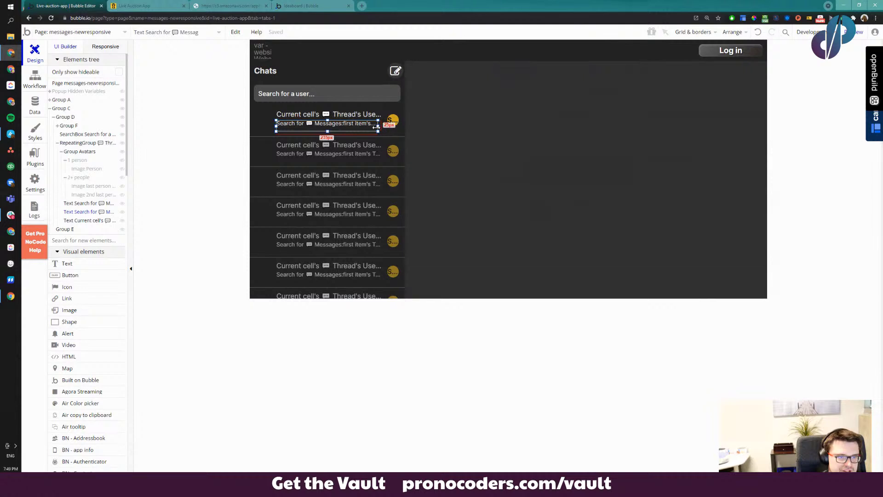
pyautogui.moveTo(376, 127)
pyautogui.mouseDown()
pyautogui.moveTo(388, 129)
pyautogui.moveTo(380, 125)
pyautogui.mouseUp()
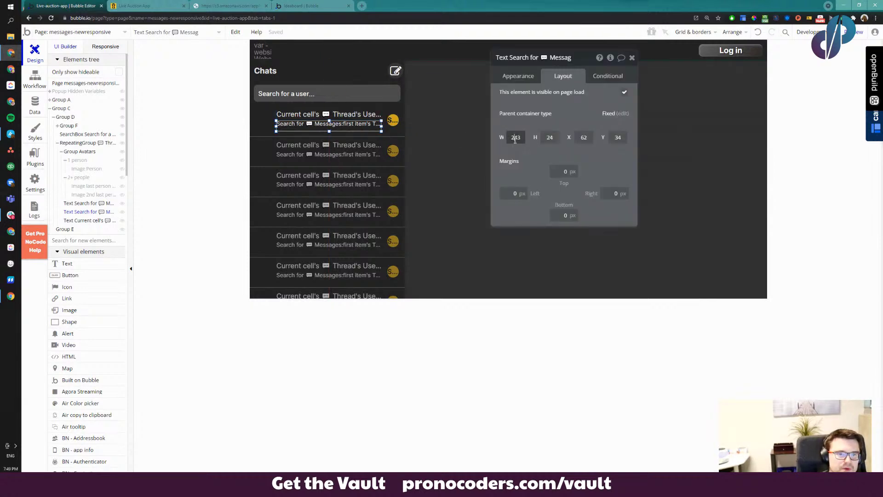
pyautogui.click(322, 114)
pyautogui.click(346, 198)
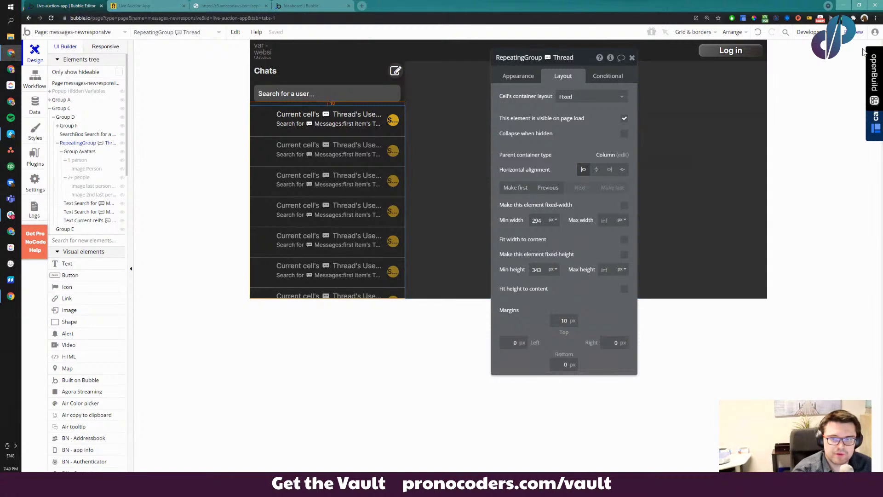
# Preview the messages page and reload it with debug mode turned off
pyautogui.click(857, 32)
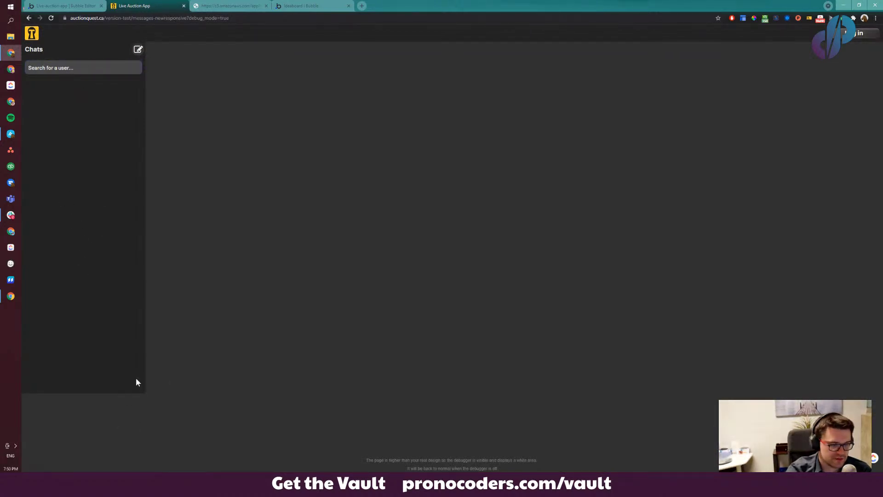
pyautogui.doubleClick(246, 22)
pyautogui.write('false')
pyautogui.press('Return')
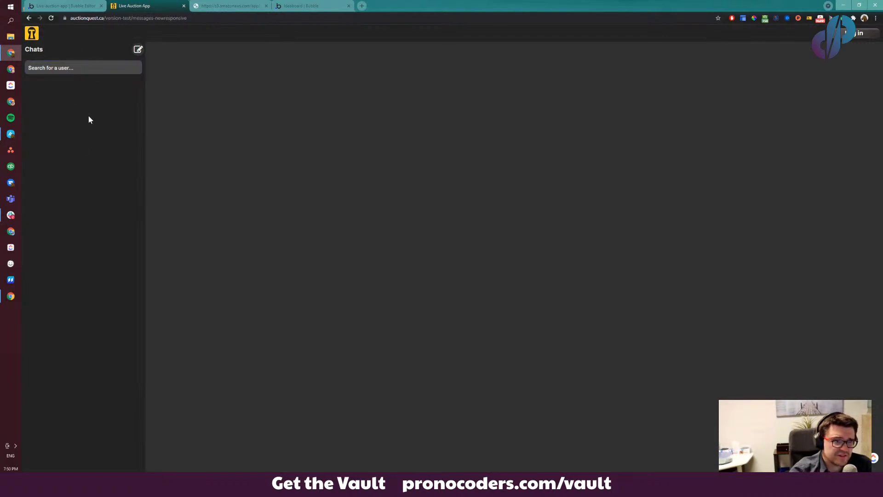
# Open undraw.co in a new browser tab and go to its illustrations collection
pyautogui.click(310, 5)
pyautogui.hotkey('ctrl', 't')
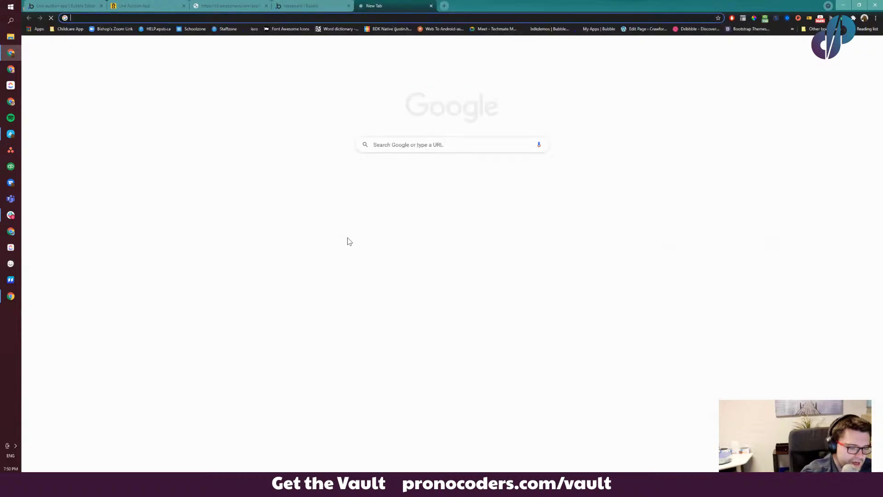
pyautogui.write('undraw.co')
pyautogui.press('Return')
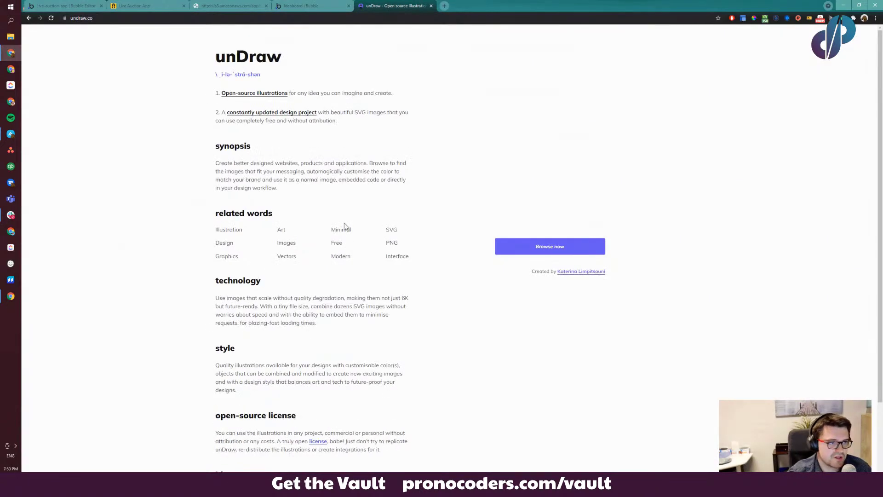
pyautogui.click(544, 250)
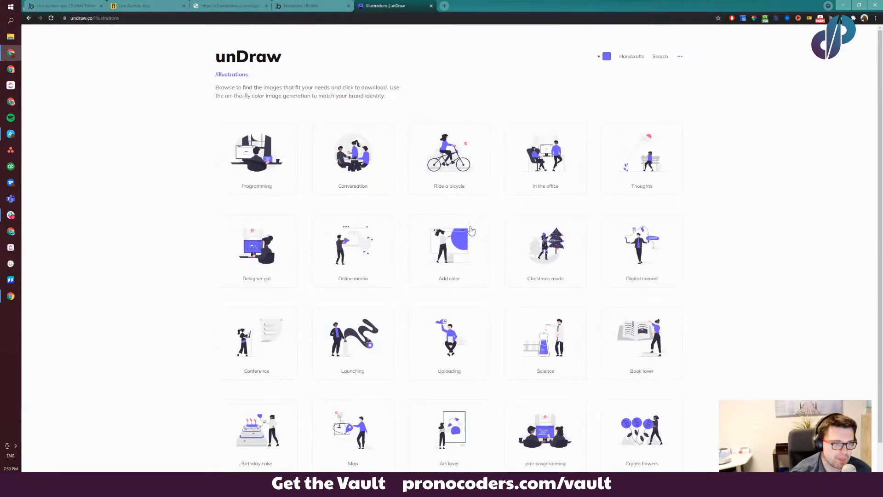
# Switch the unDraw illustrations' accent color to the preset orange
pyautogui.click(607, 57)
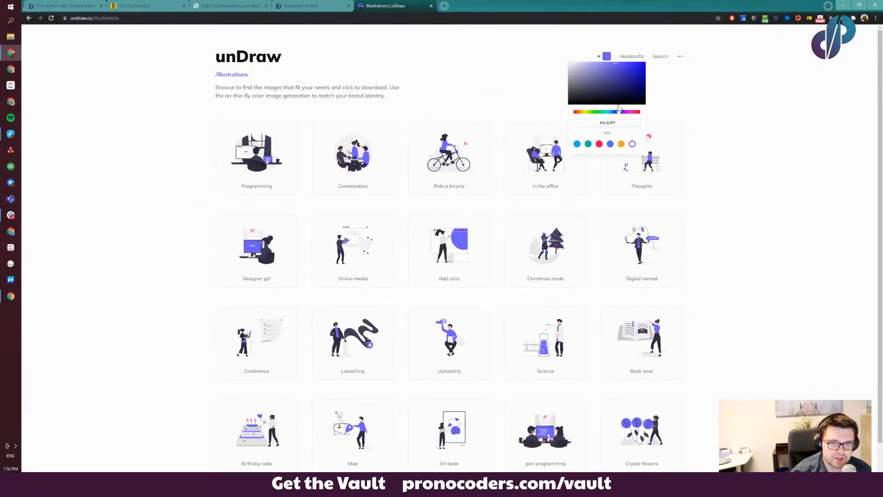
pyautogui.click(621, 144)
pyautogui.click(420, 103)
# Search unDraw for "mailbox" and download the Mailbox illustration
pyautogui.click(661, 59)
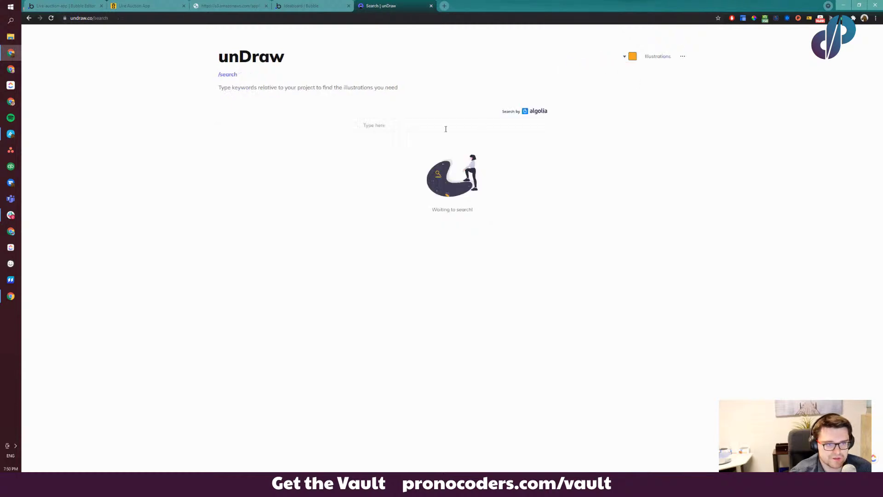
pyautogui.click(433, 129)
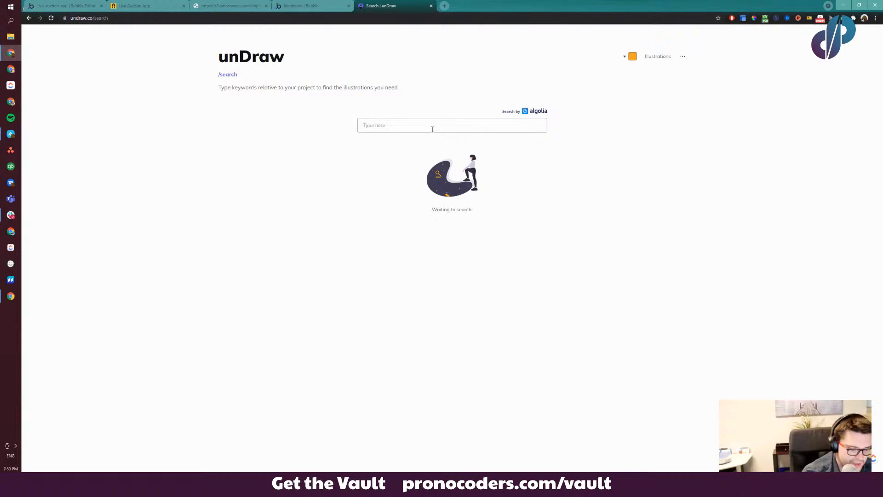
pyautogui.write('mailbox')
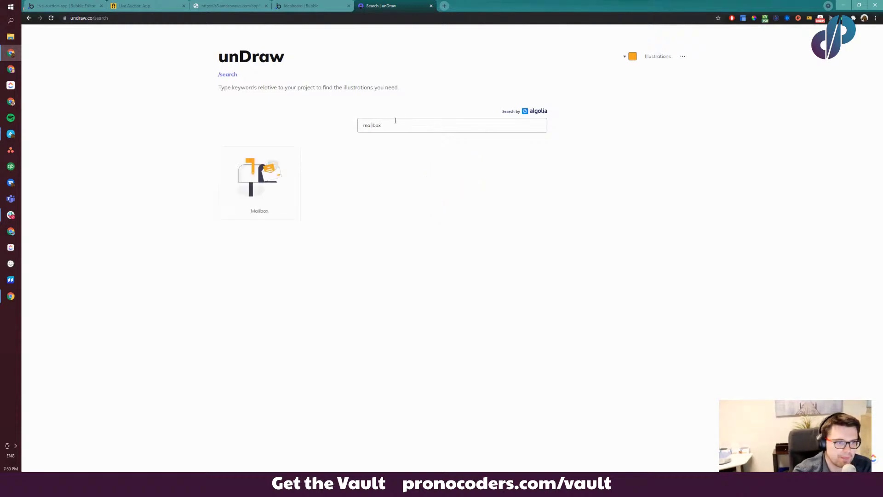
pyautogui.click(266, 185)
pyautogui.click(546, 243)
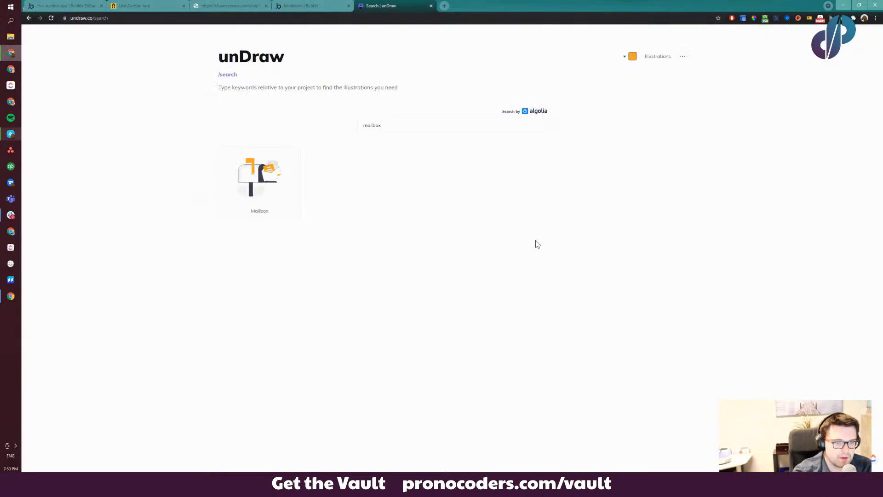
# Return to the Bubble editor and draw a group about 237 by 252 px on the messages page
pyautogui.click(143, 5)
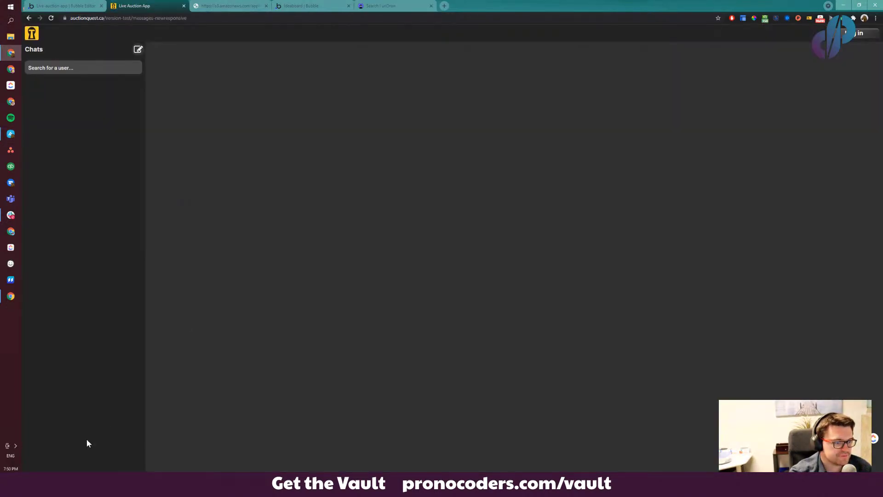
pyautogui.click(93, 4)
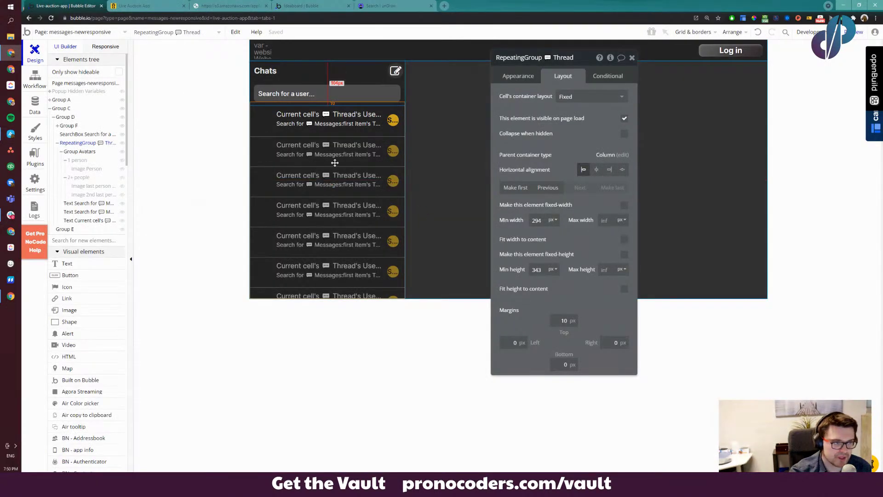
pyautogui.click(228, 340)
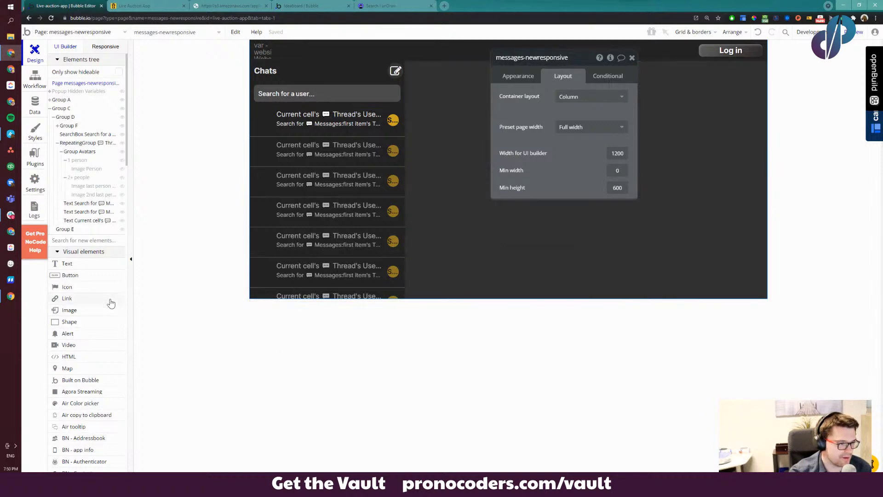
pyautogui.scroll(-3, 71, 331)
pyautogui.scroll(-10, 74, 329)
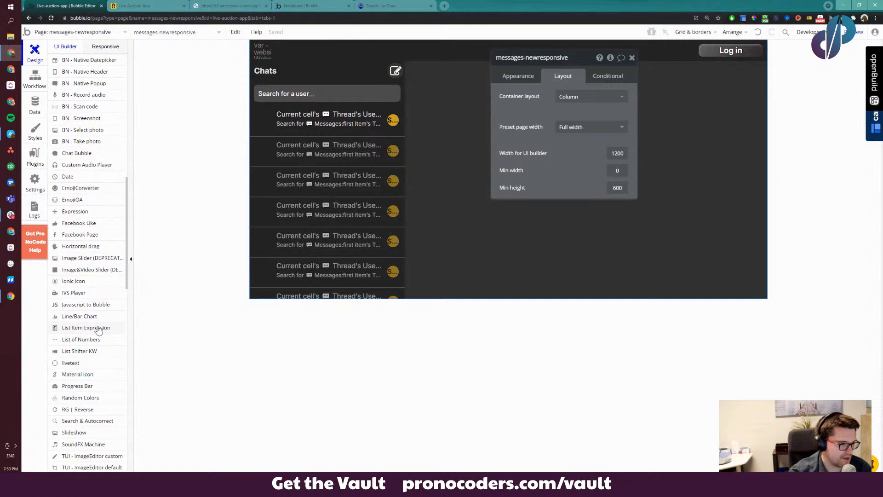
pyautogui.scroll(9, 98, 330)
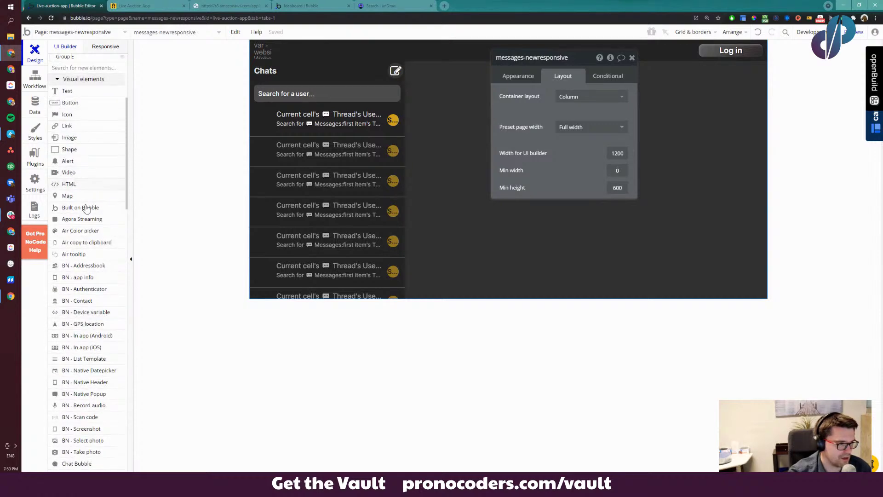
pyautogui.scroll(-15, 94, 340)
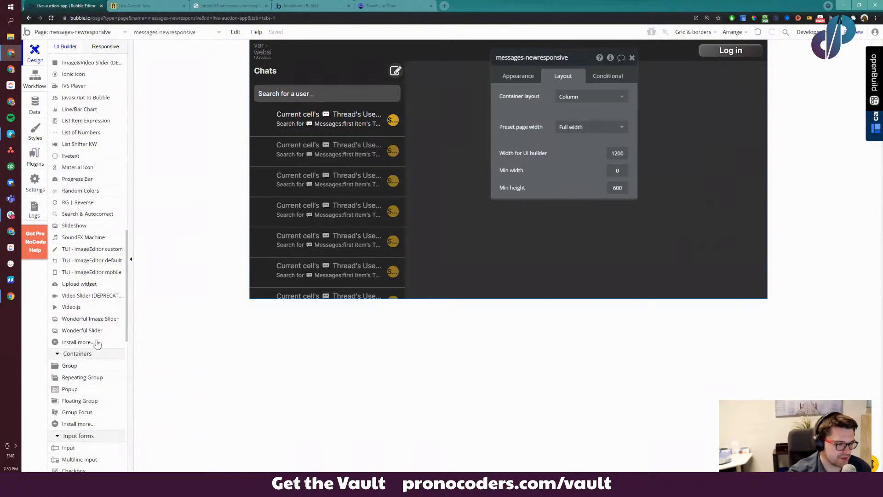
pyautogui.scroll(-2, 97, 344)
pyautogui.click(87, 298)
pyautogui.moveTo(272, 310)
pyautogui.mouseDown()
pyautogui.moveTo(332, 355)
pyautogui.moveTo(388, 419)
pyautogui.moveTo(374, 419)
pyautogui.mouseUp()
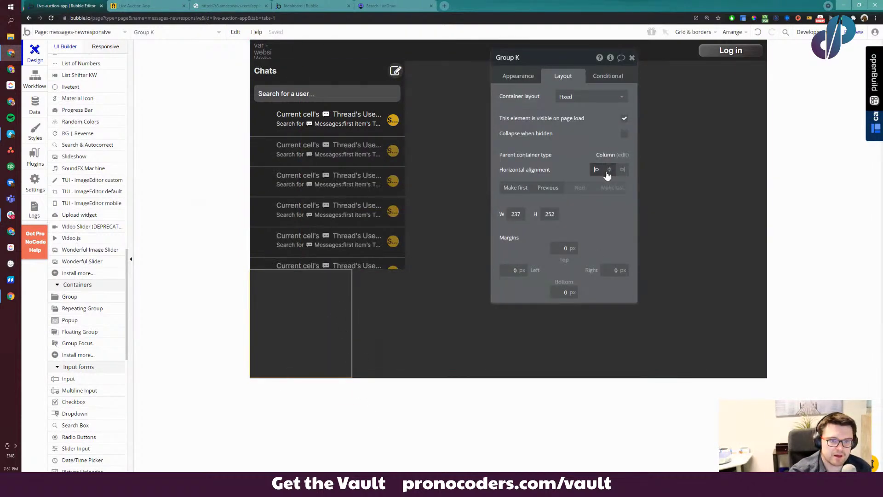
# Move the new group into the chats column, beneath the thread repeating group
pyautogui.click(374, 317)
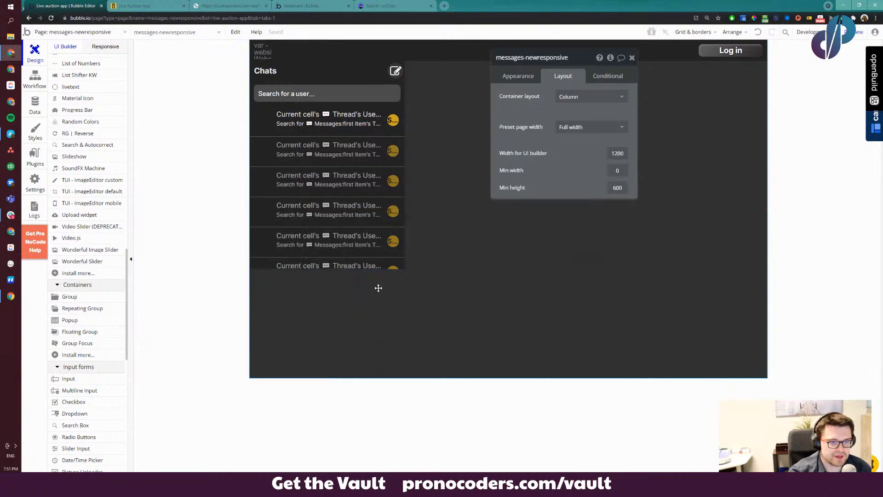
pyautogui.click(309, 315)
pyautogui.moveTo(310, 315); pyautogui.dragTo(325, 237)
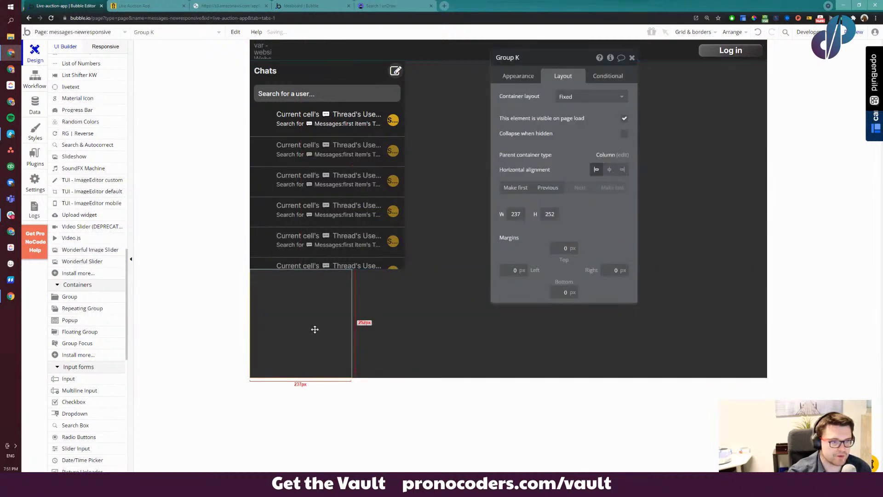
pyautogui.moveTo(315, 330); pyautogui.dragTo(357, 196)
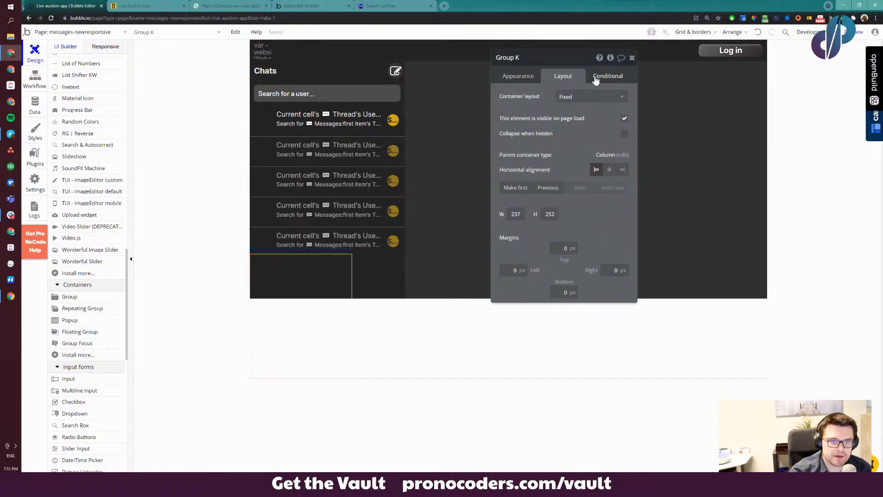
# Set the new group's container layout to Column and turn off its fixed width
pyautogui.click(588, 101)
pyautogui.click(588, 101)
pyautogui.click(587, 101)
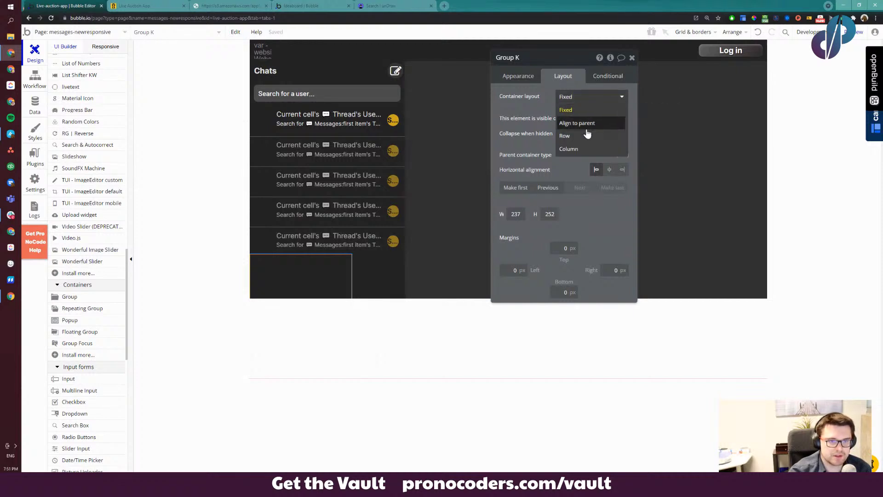
pyautogui.click(587, 135)
pyautogui.click(585, 100)
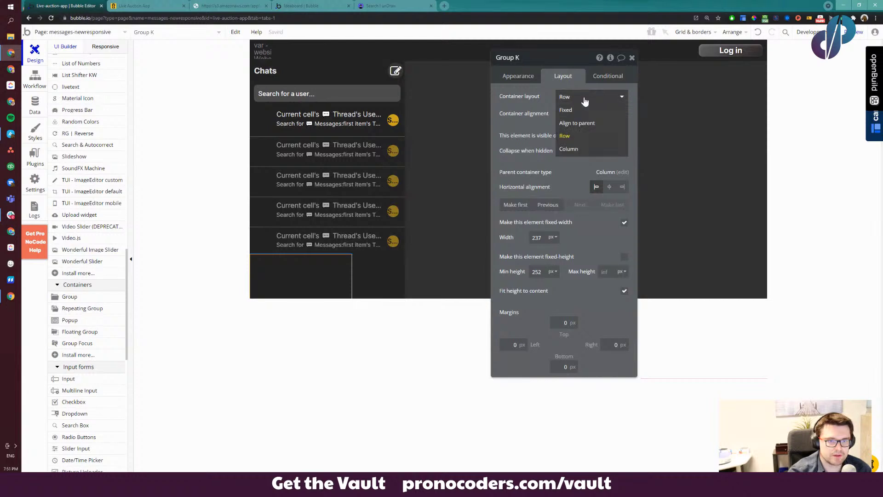
pyautogui.click(570, 148)
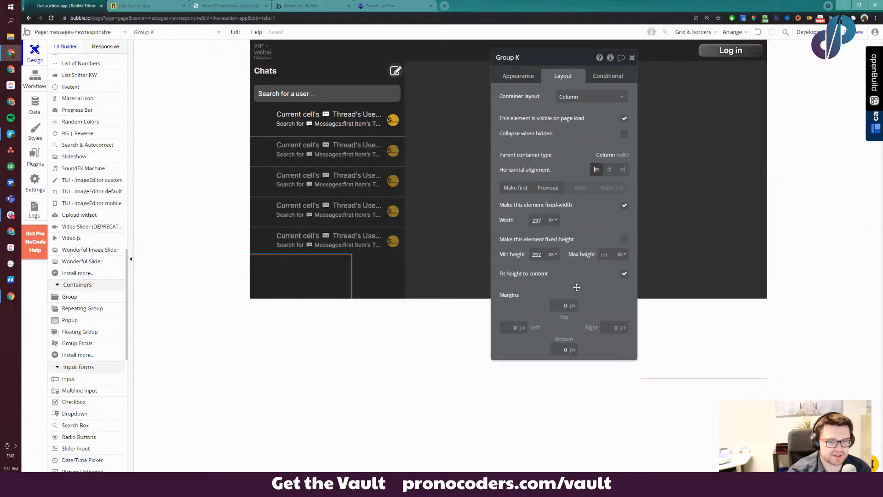
pyautogui.click(624, 206)
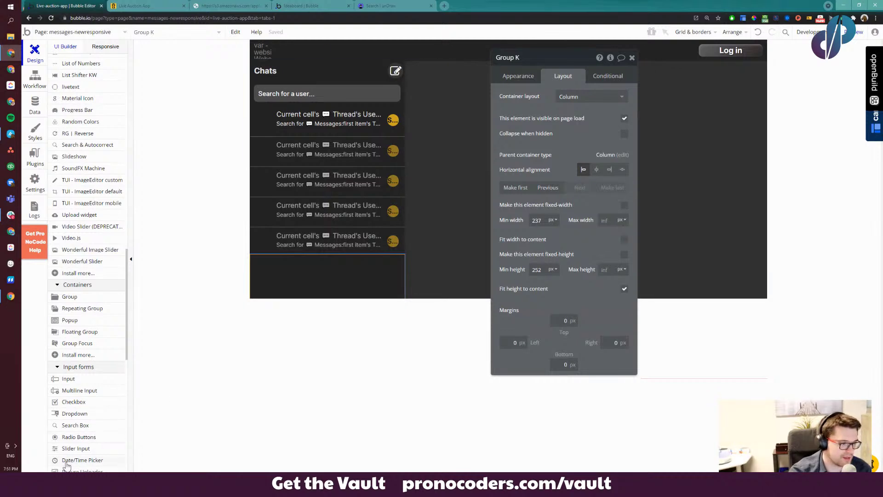
# Add an image about 174 by 83 px inside the new group and upload undraw_mailbox_re_dvds.svg as its static image
pyautogui.scroll(10, 86, 195)
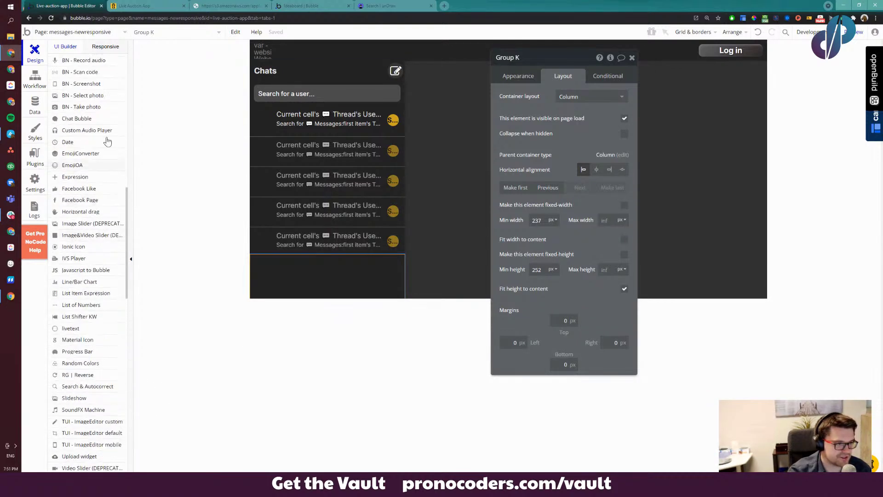
pyautogui.scroll(3, 102, 175)
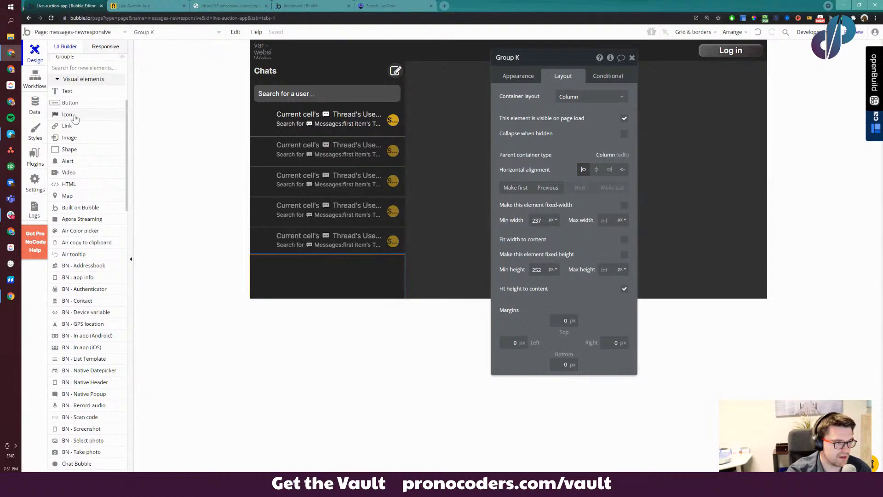
pyautogui.click(82, 138)
pyautogui.moveTo(290, 258); pyautogui.dragTo(365, 293)
pyautogui.moveTo(485, 288); pyautogui.dragTo(487, 287)
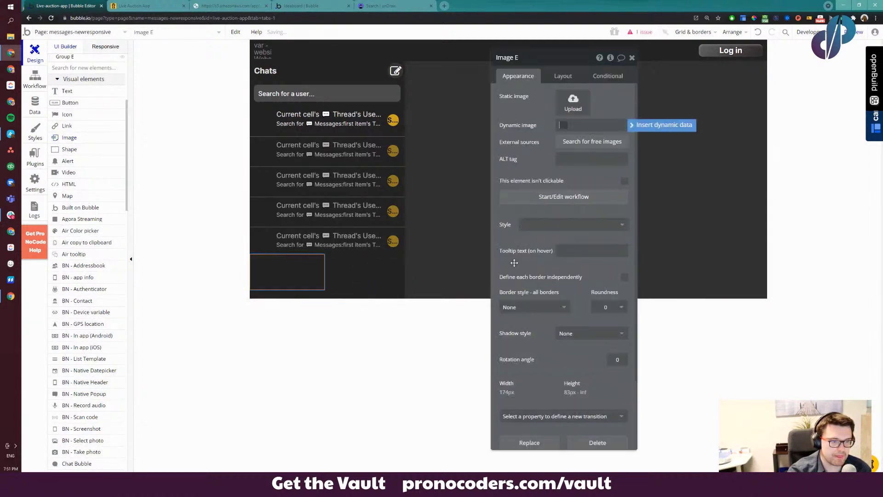
pyautogui.click(572, 118)
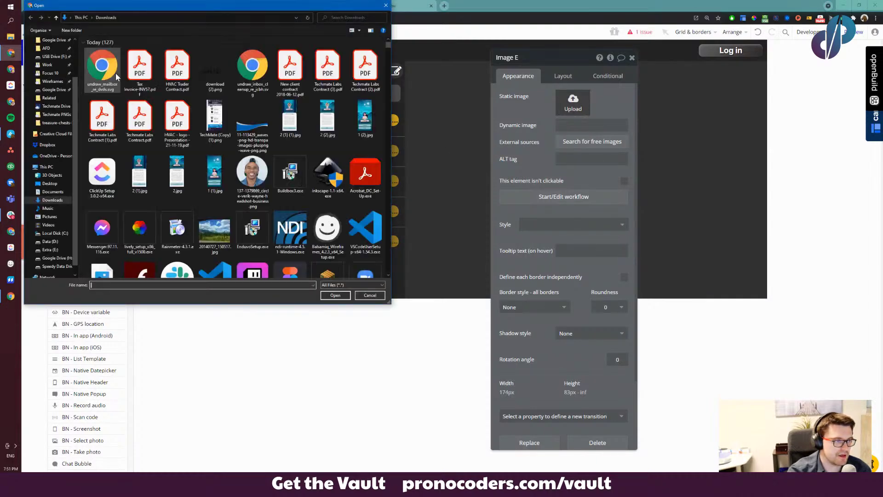
pyautogui.doubleClick(115, 72)
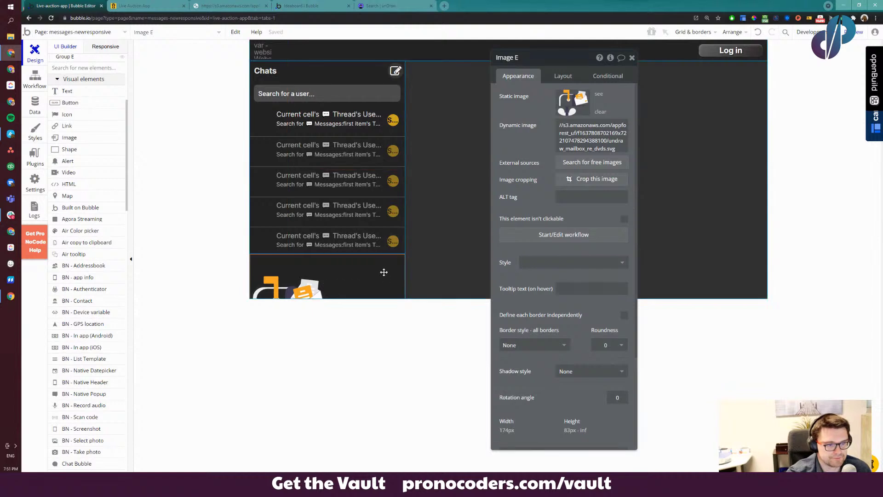
# Set the messages page's minimum height to 800
pyautogui.click(327, 294)
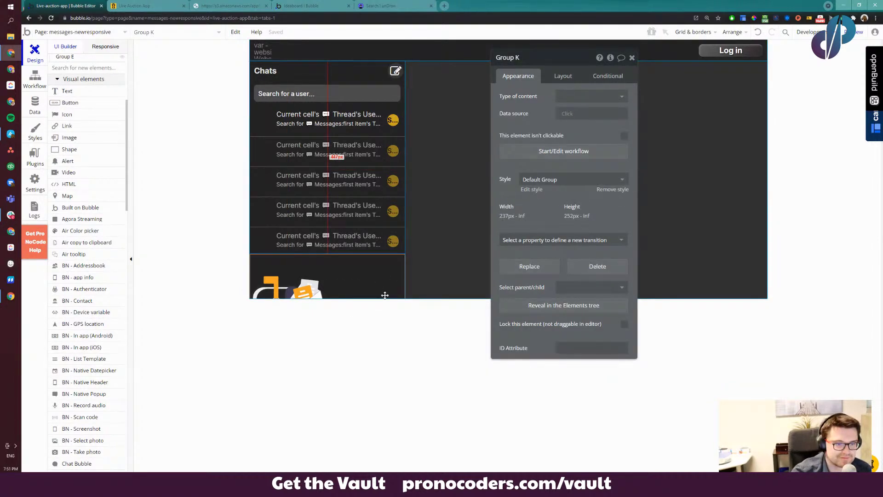
pyautogui.click(438, 361)
pyautogui.click(322, 288)
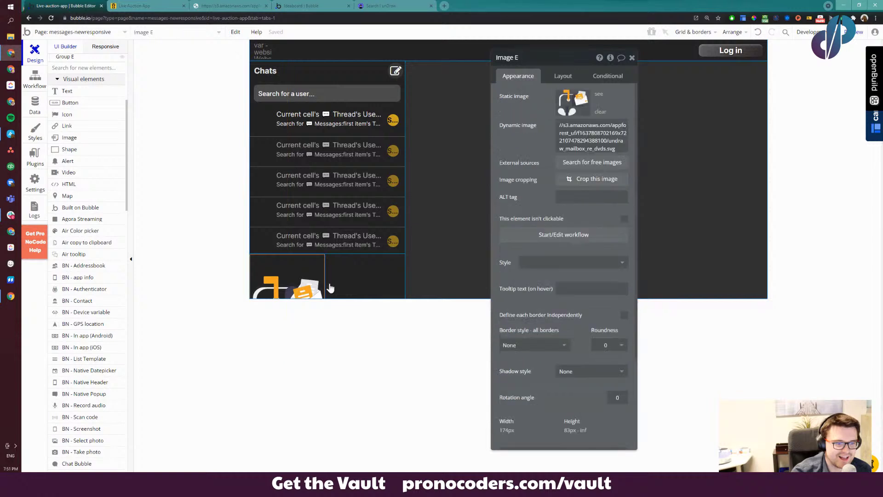
pyautogui.click(375, 351)
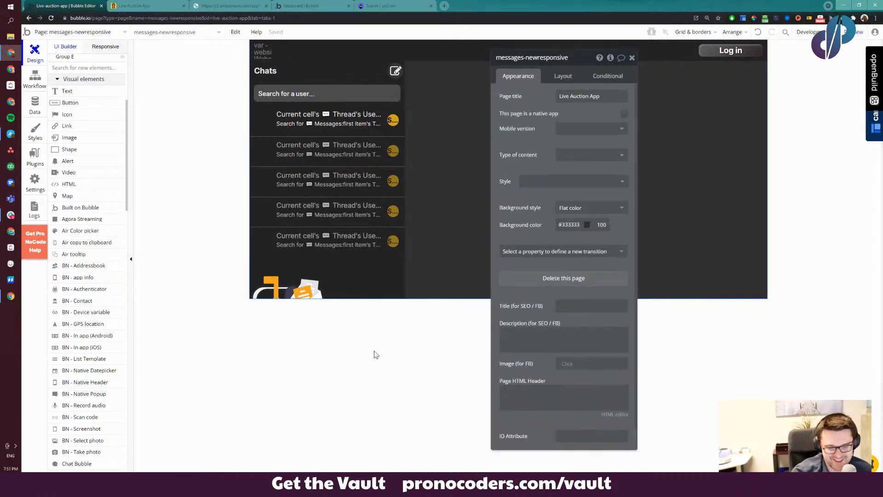
pyautogui.click(559, 86)
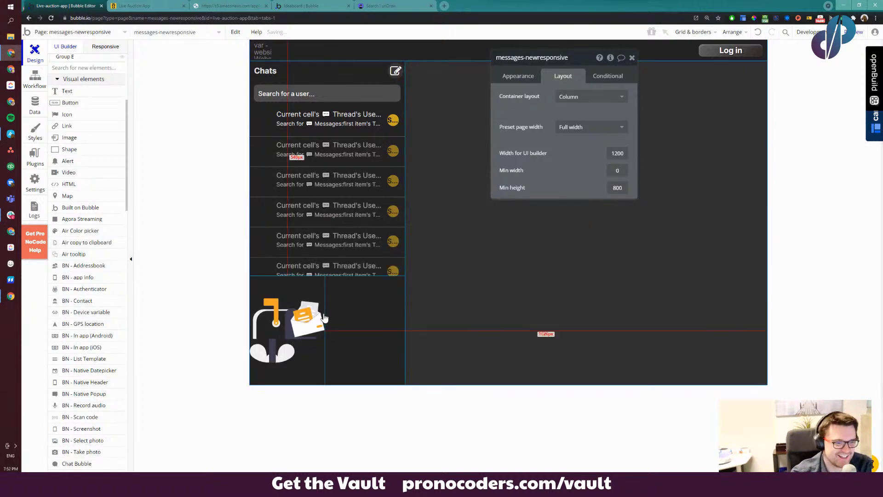
# Make the mailbox image's size flexible, with both fixed width and fixed height turned off
pyautogui.click(339, 343)
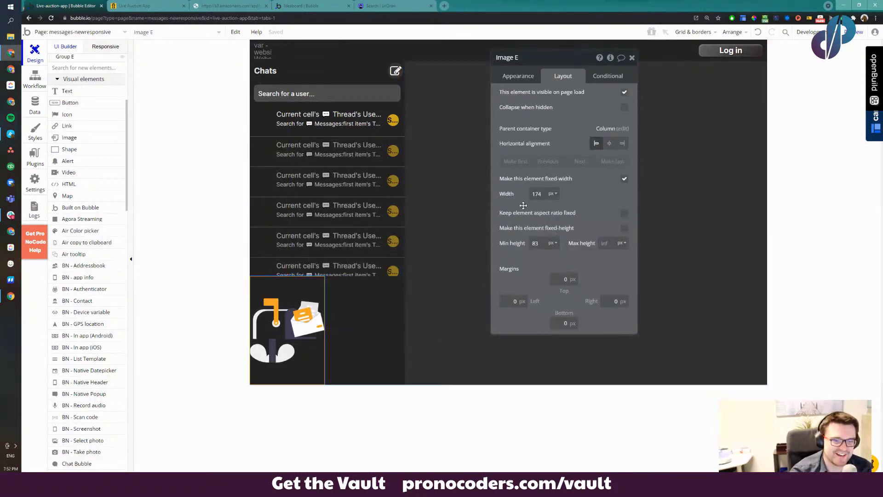
pyautogui.click(624, 179)
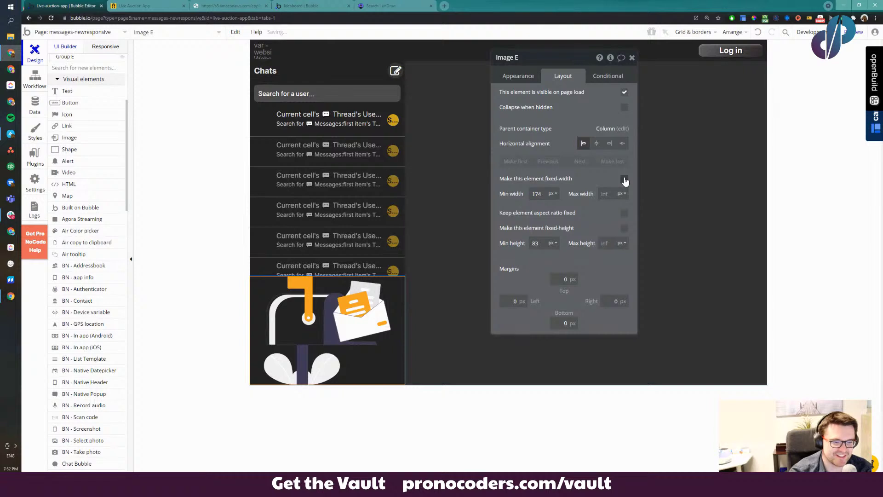
pyautogui.click(624, 179)
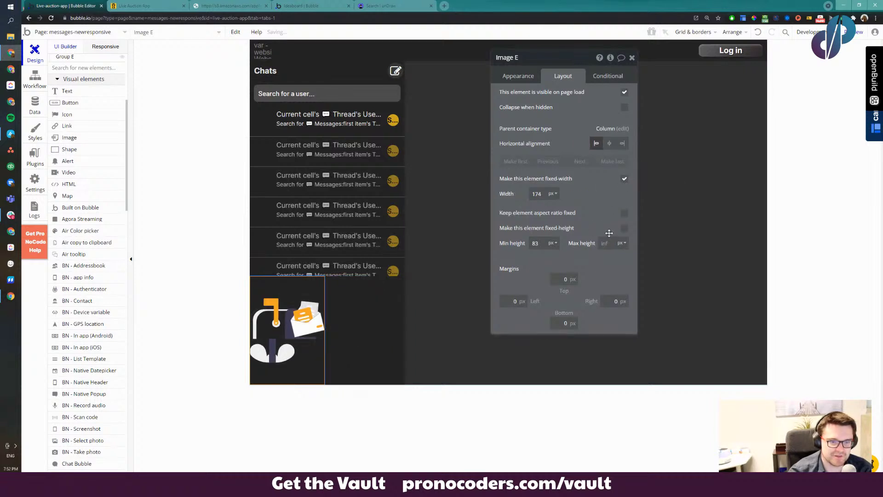
pyautogui.click(625, 228)
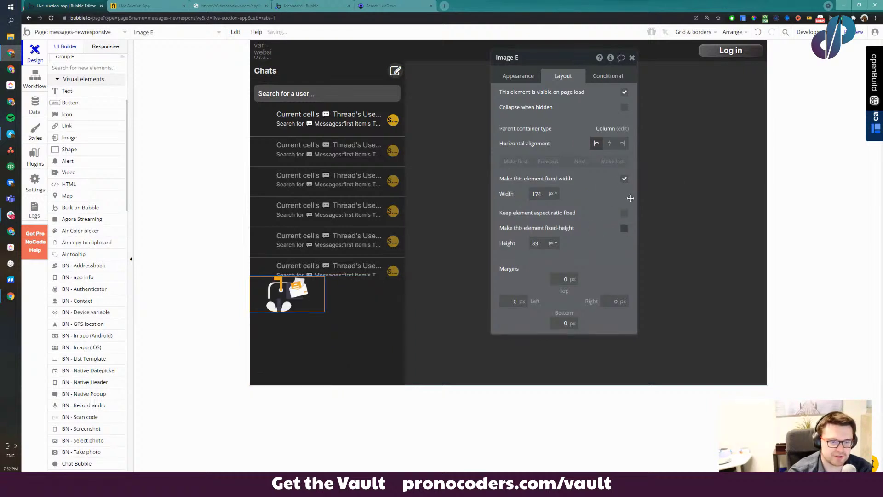
pyautogui.click(625, 178)
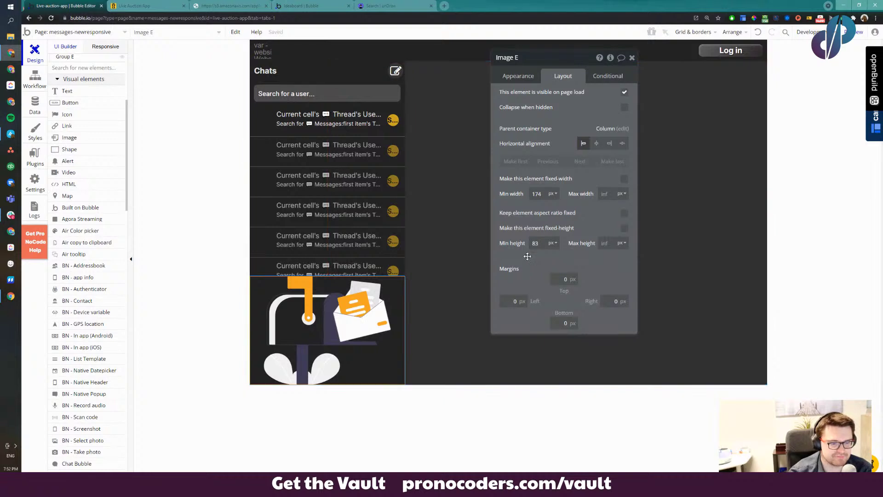
# Set the mailbox image's left margin to 25 px and its right margin to 15 px
pyautogui.write('25')
pyautogui.doubleClick(514, 302)
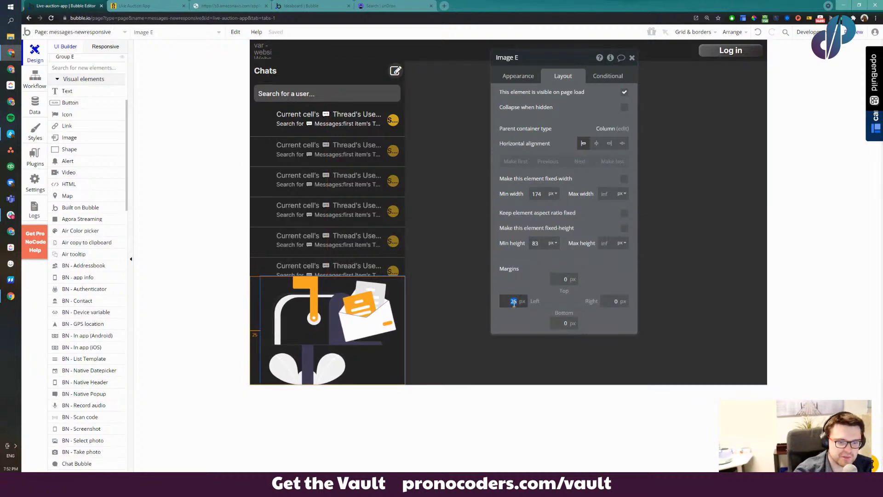
pyautogui.click(615, 301)
pyautogui.write('15')
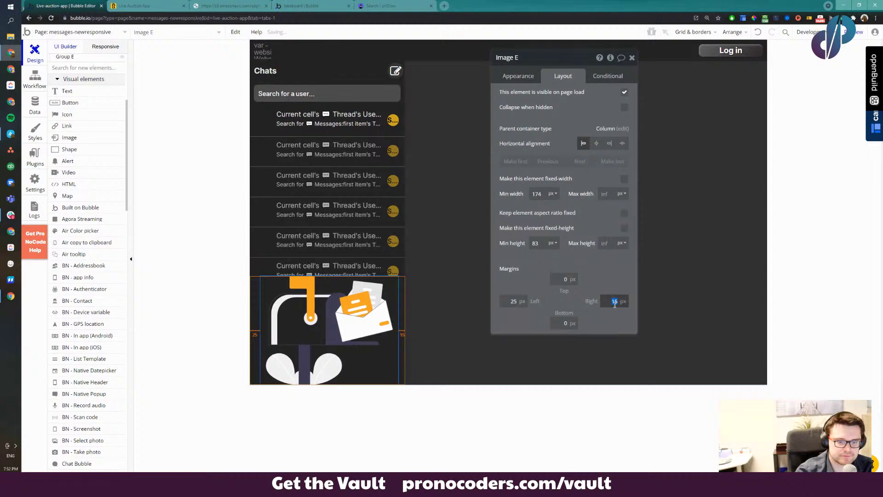
# Switch to unDraw, open the Mailbox illustration and inspect its SVG element with the browser's developer tools
pyautogui.click(404, 6)
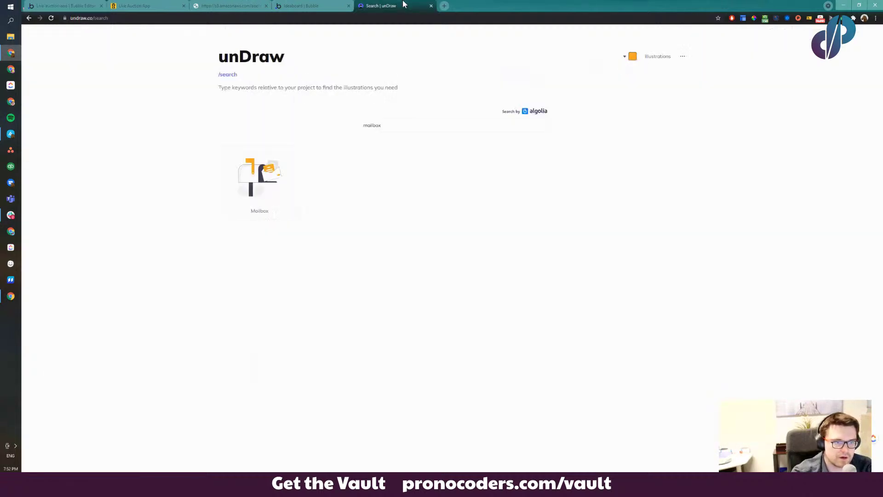
pyautogui.click(261, 183)
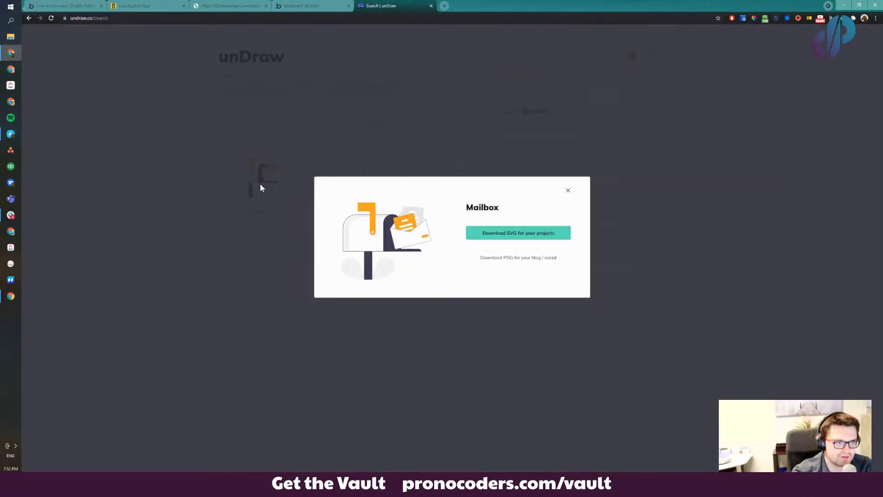
pyautogui.rightClick(403, 221)
pyautogui.click(435, 341)
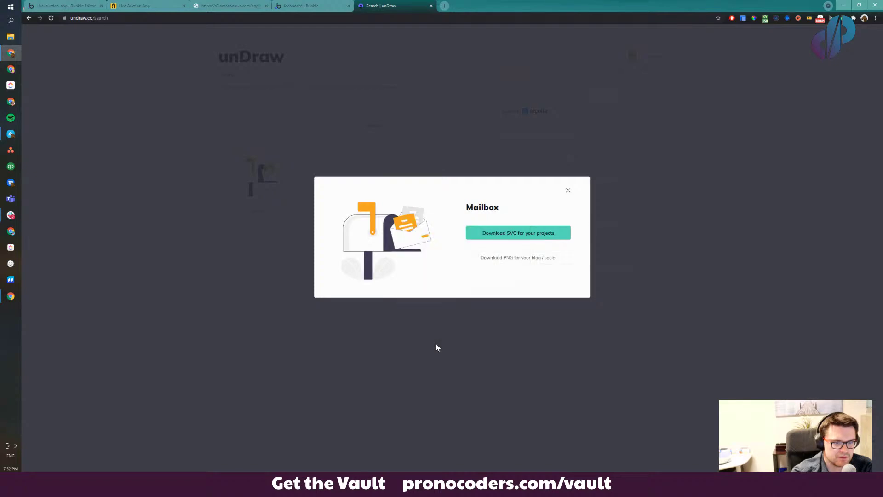
pyautogui.click(641, 30)
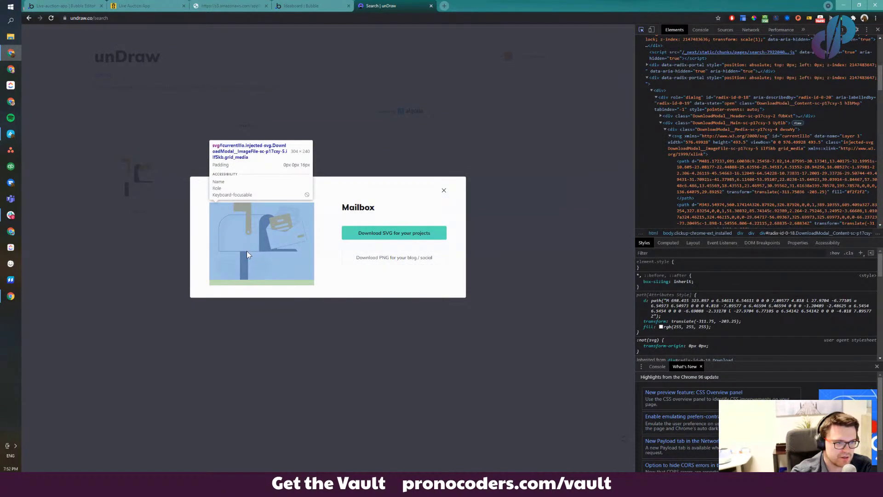
pyautogui.click(245, 254)
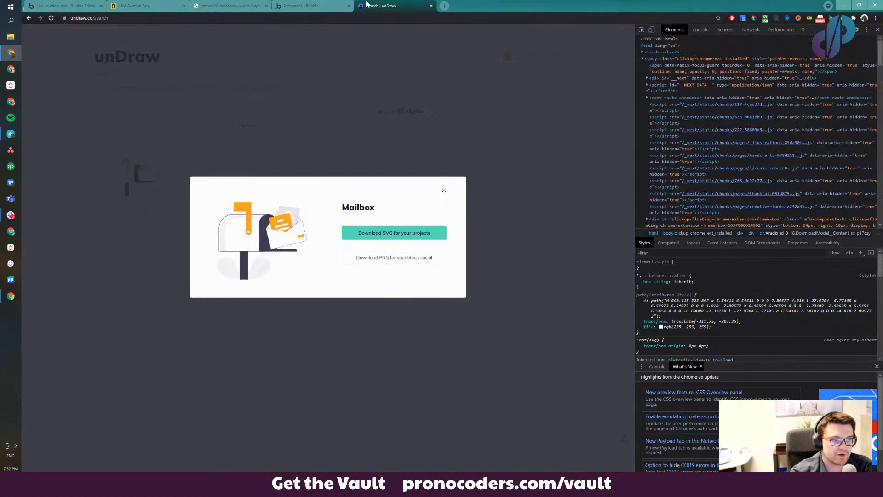
# Switch back to the Bubble editor and keep the mailbox image's aspect ratio fixed at 34 x 24
pyautogui.click(318, 5)
pyautogui.click(161, 5)
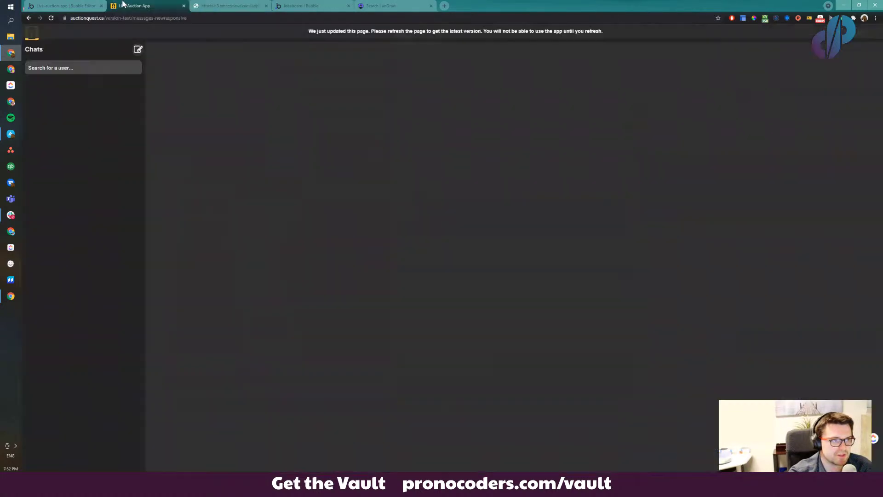
pyautogui.click(78, 5)
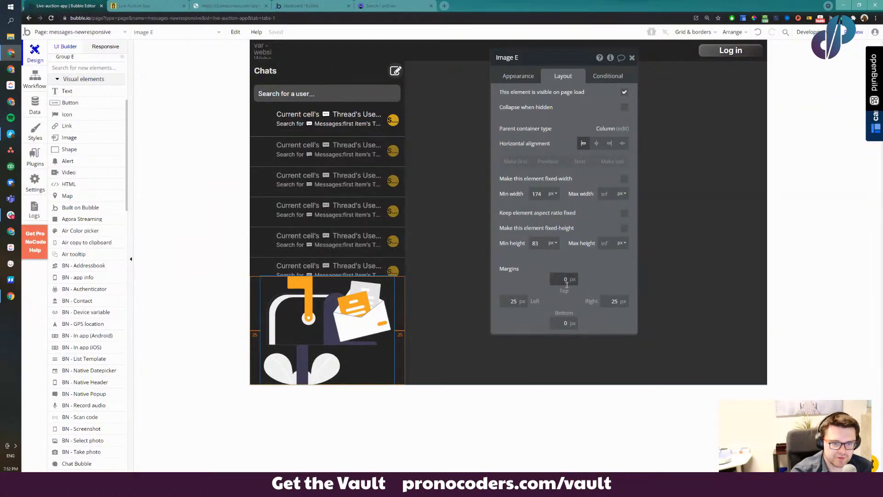
pyautogui.click(625, 213)
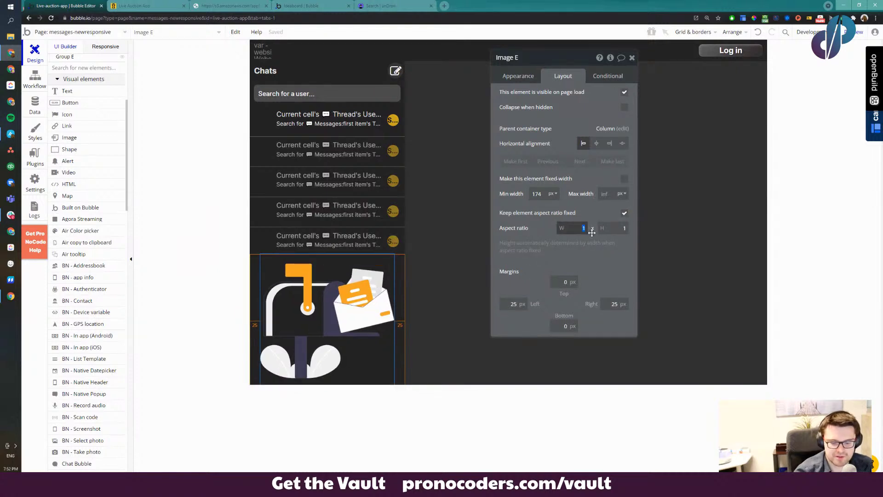
pyautogui.write('34')
pyautogui.press('Tab')
pyautogui.write('24')
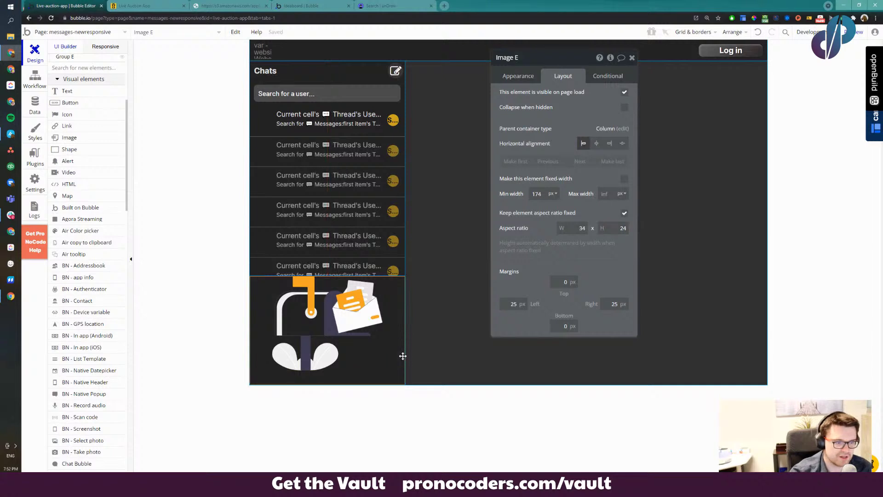
# Set the mailbox image's top margin to 20 px
pyautogui.doubleClick(566, 281)
pyautogui.write('15')
pyautogui.write('20')
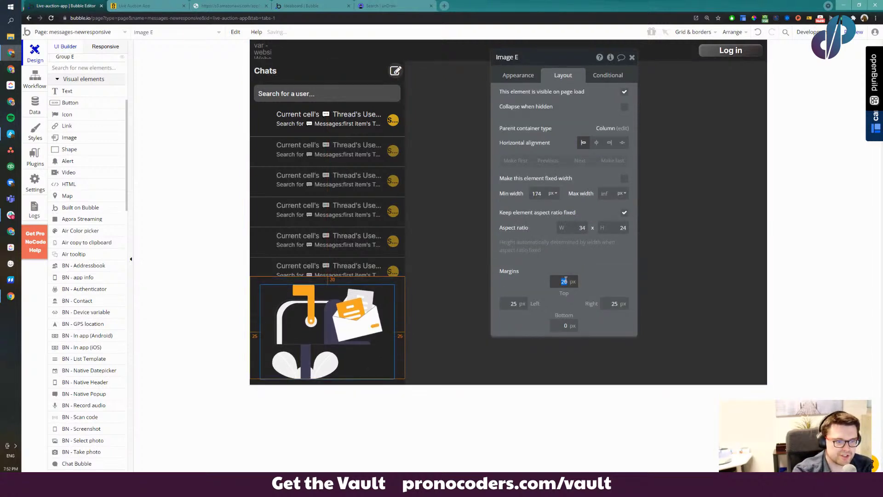
pyautogui.write('25')
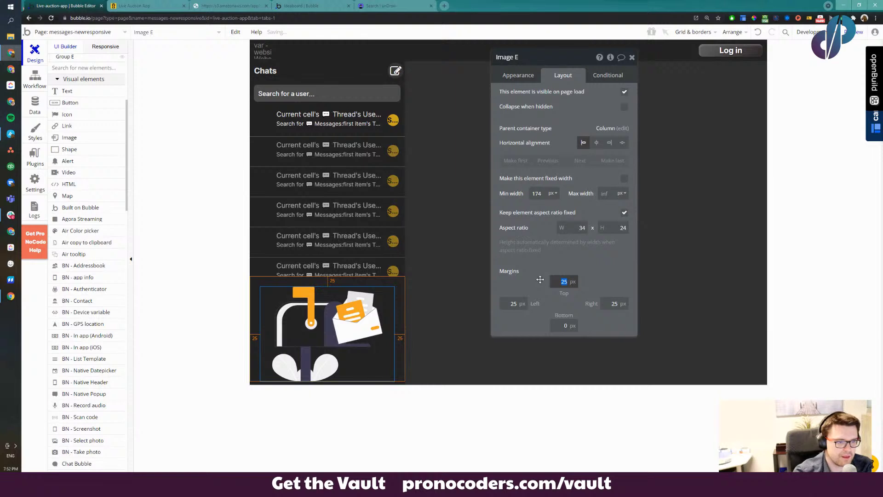
pyautogui.write('20')
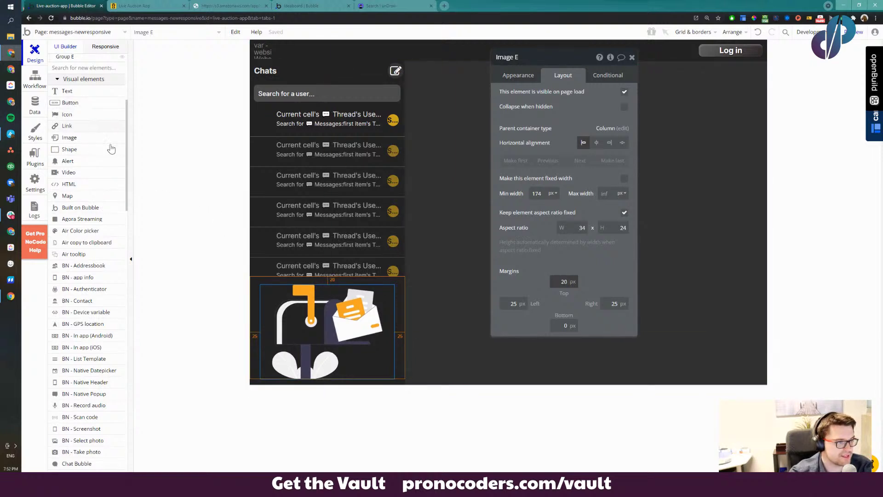
# Add a text element below the mailbox image in its group reading "You have no messages. It must be so lonely!"
pyautogui.click(401, 336)
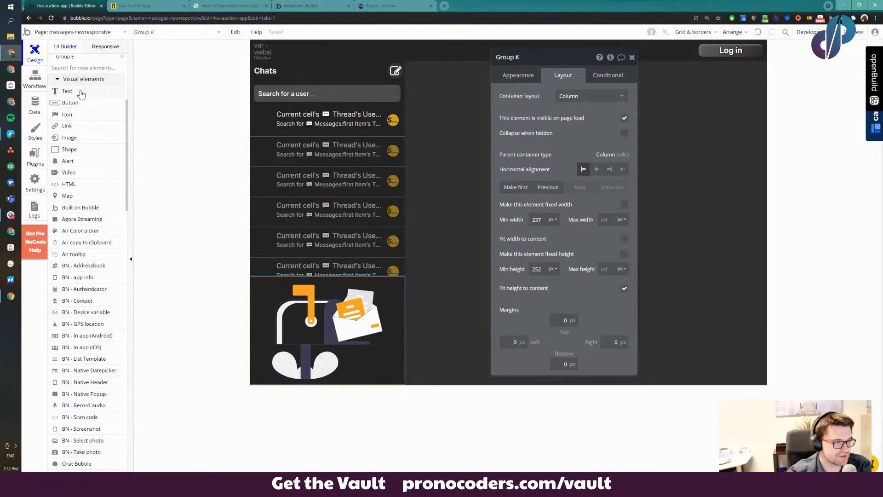
pyautogui.click(67, 91)
pyautogui.moveTo(267, 306); pyautogui.dragTo(354, 324)
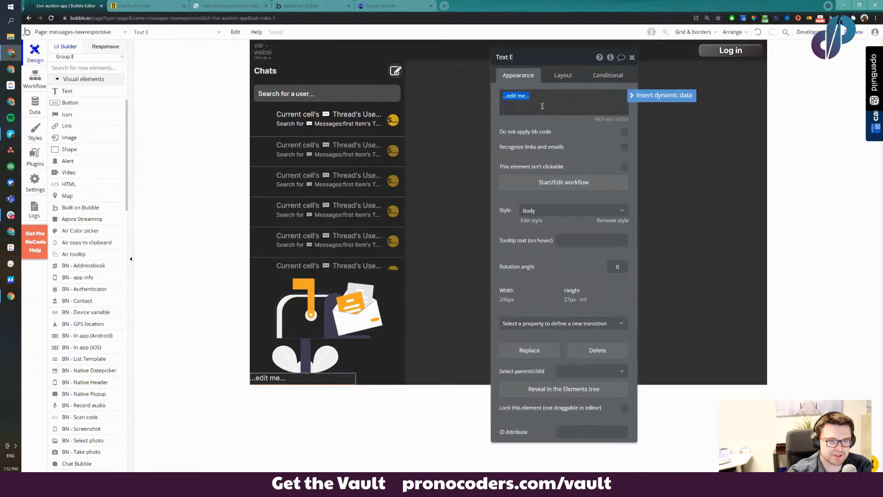
pyautogui.write('You')
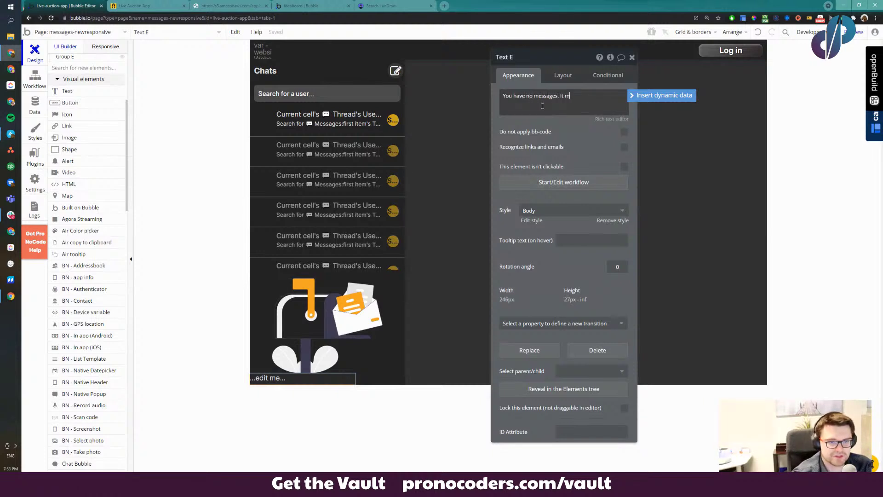
pyautogui.write('have no messages. It must be so lonely!')
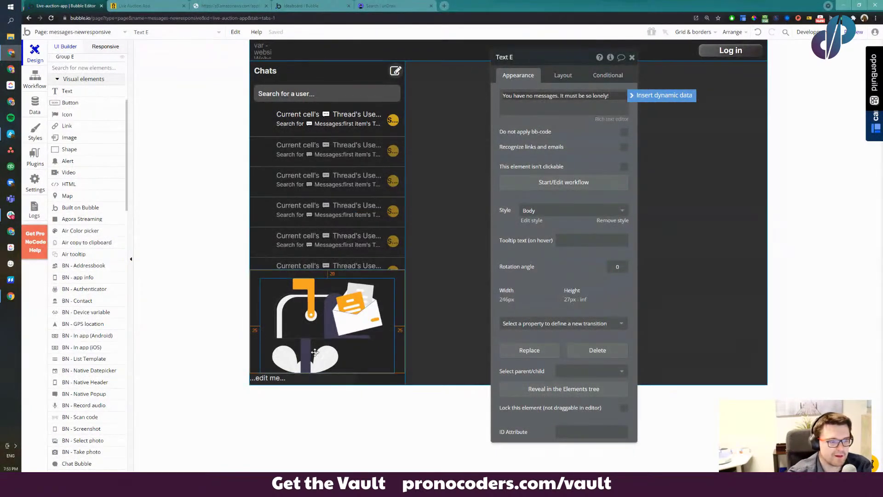
pyautogui.click(315, 352)
# Remove the Body style from the no-messages text and center its text alignment
pyautogui.click(304, 375)
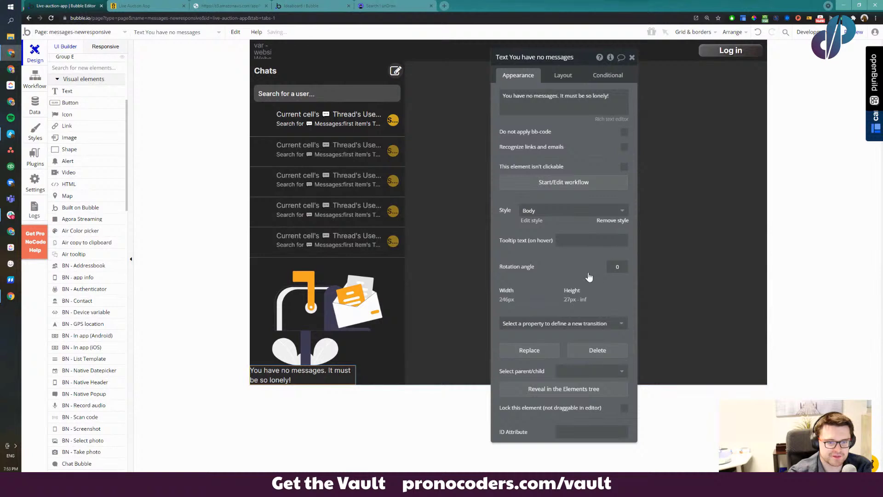
pyautogui.click(612, 220)
pyautogui.click(565, 271)
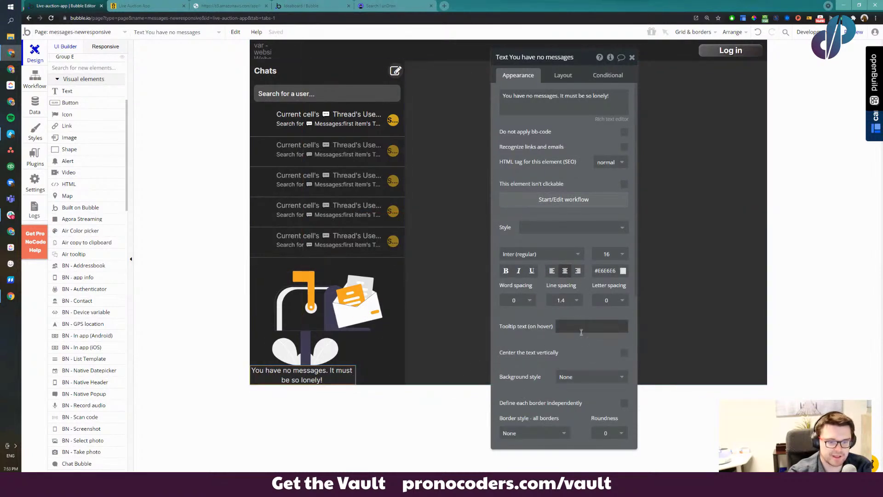
# Center the no-messages text element horizontally in its group and set its top margin to 20 px
pyautogui.click(561, 75)
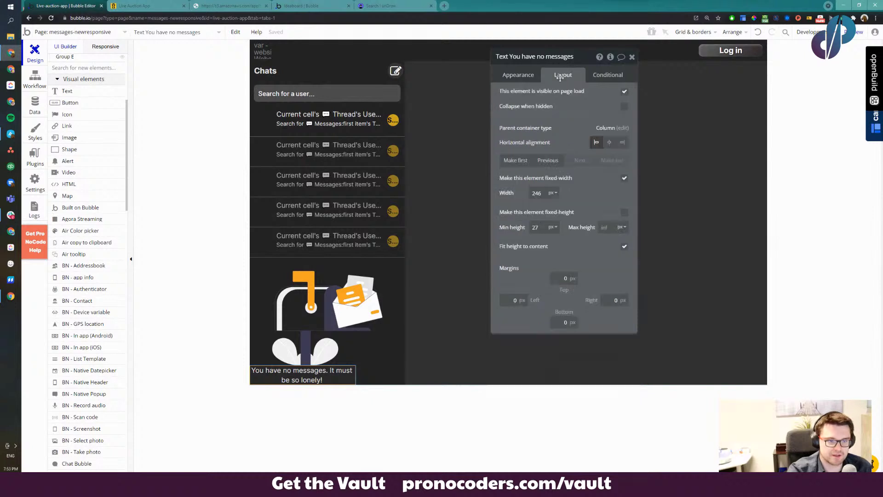
pyautogui.click(610, 144)
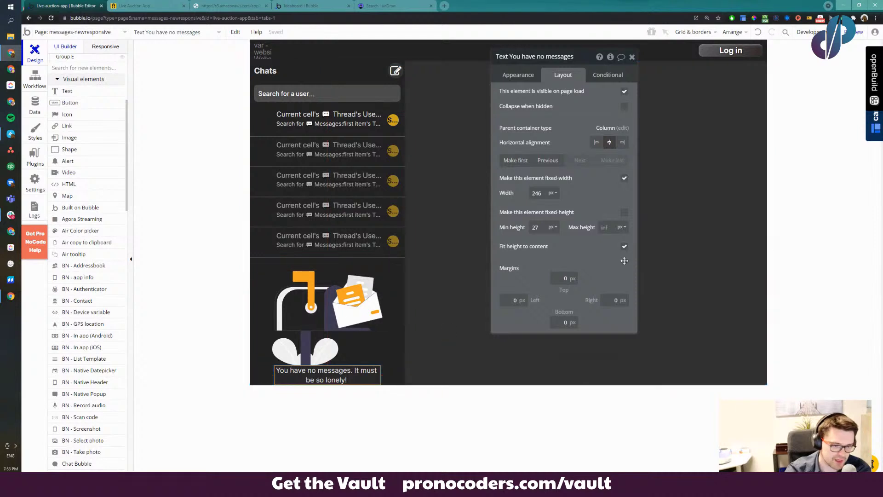
pyautogui.click(571, 278)
pyautogui.write('20')
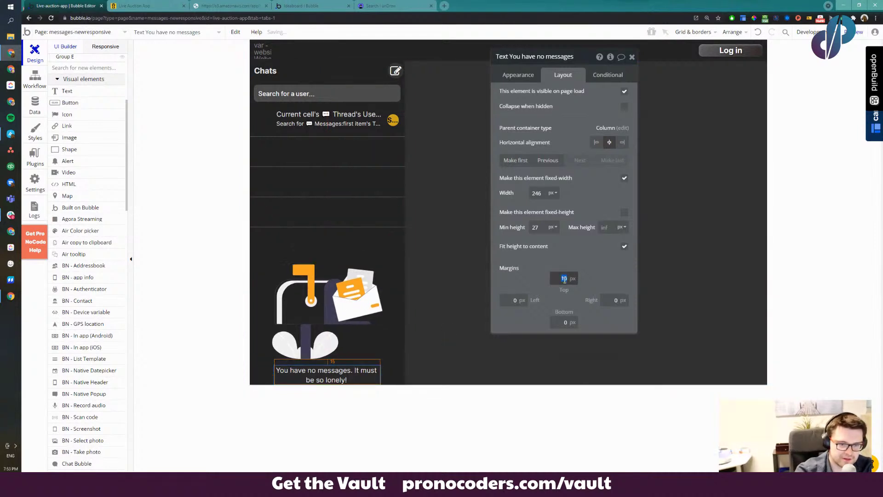
pyautogui.doubleClick(563, 278)
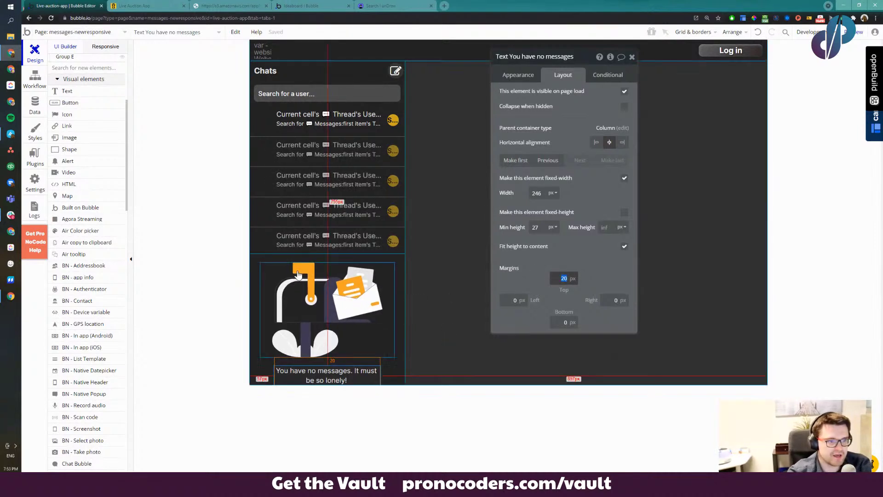
# Add a condition to the Thread repeating group for when This RepeatingGroup's List of Threads:count is 0
pyautogui.click(249, 274)
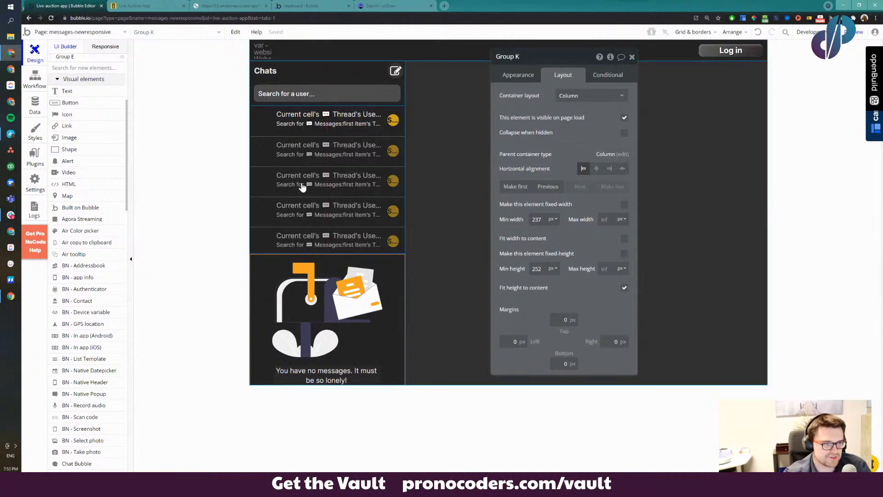
pyautogui.click(281, 159)
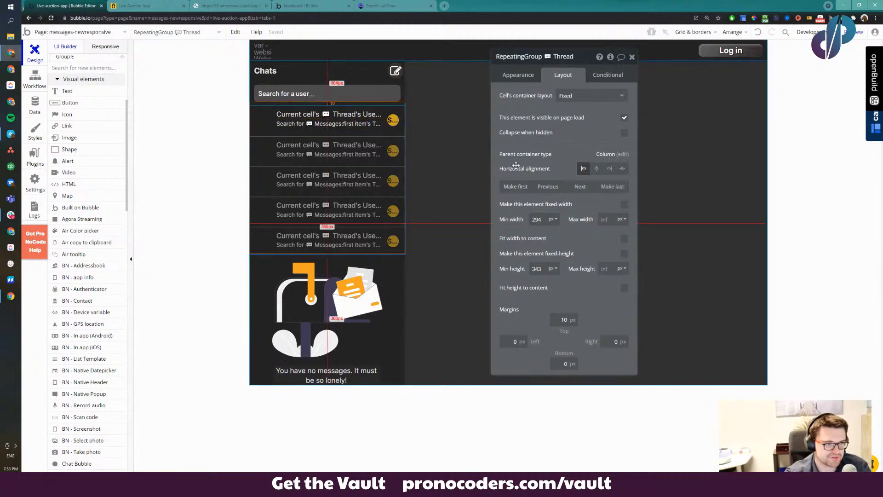
pyautogui.click(608, 79)
pyautogui.click(528, 93)
pyautogui.click(529, 101)
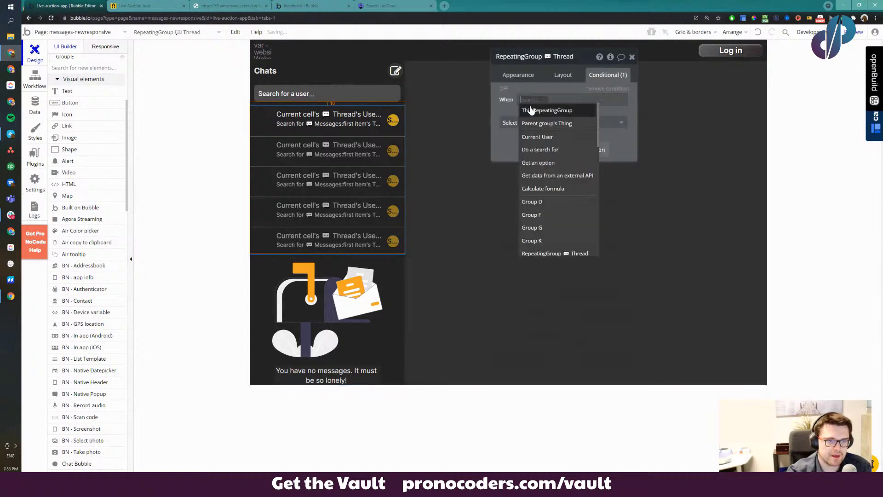
pyautogui.click(534, 114)
pyautogui.click(596, 105)
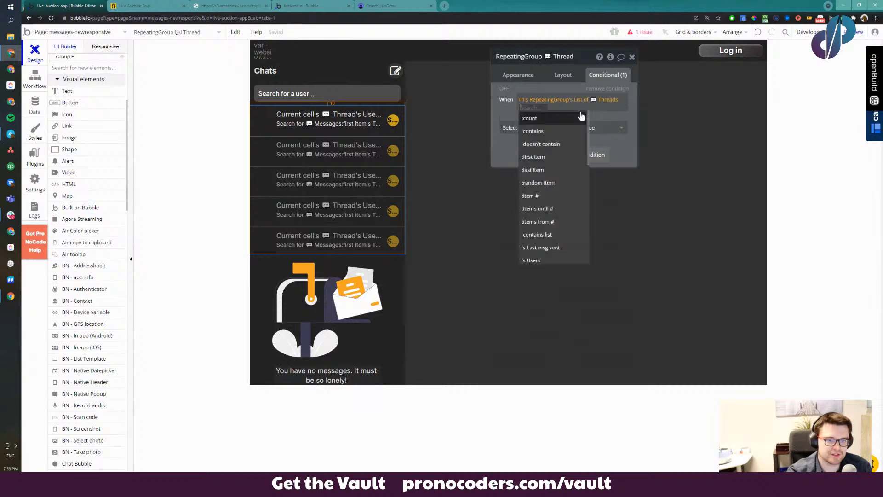
pyautogui.click(552, 119)
pyautogui.click(569, 133)
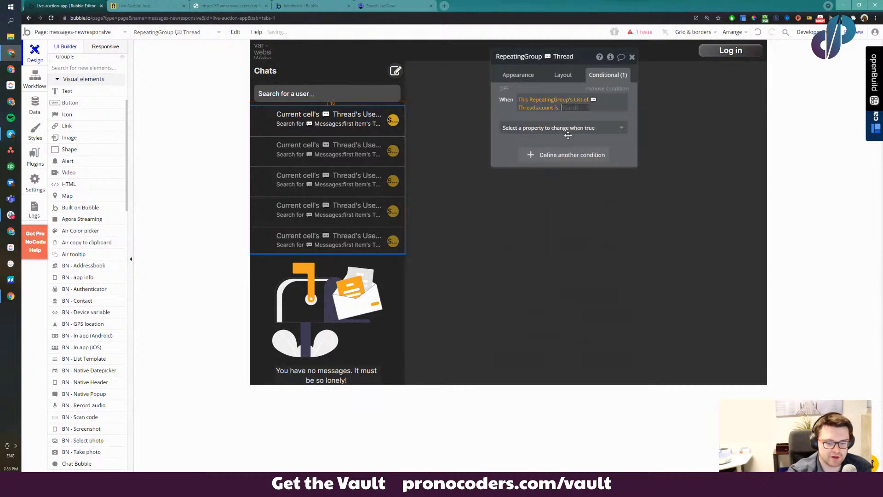
pyautogui.write('0')
# Make the condition turn off the Thread repeating group's visibility, and enable collapse when hidden for the element
pyautogui.click(546, 129)
pyautogui.click(545, 128)
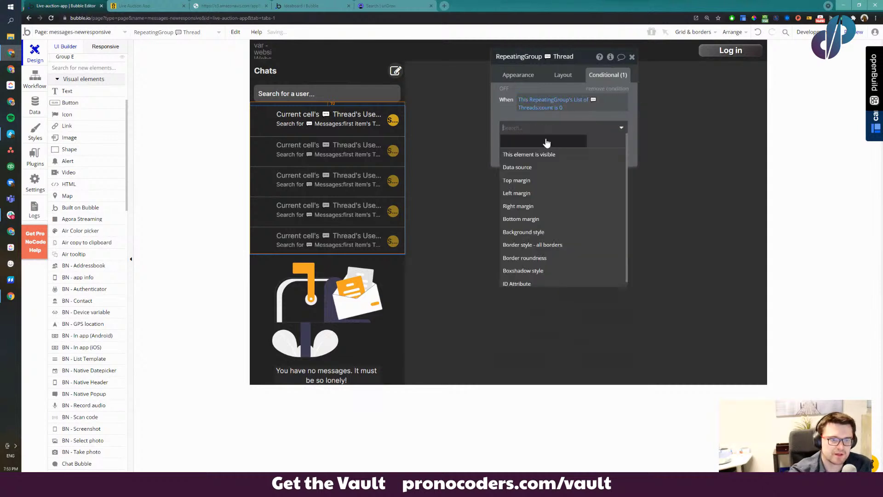
pyautogui.click(543, 156)
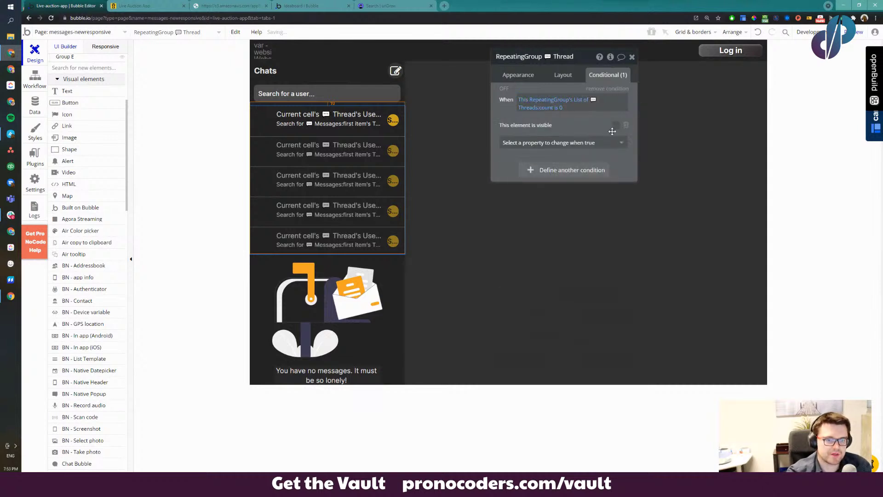
pyautogui.click(564, 76)
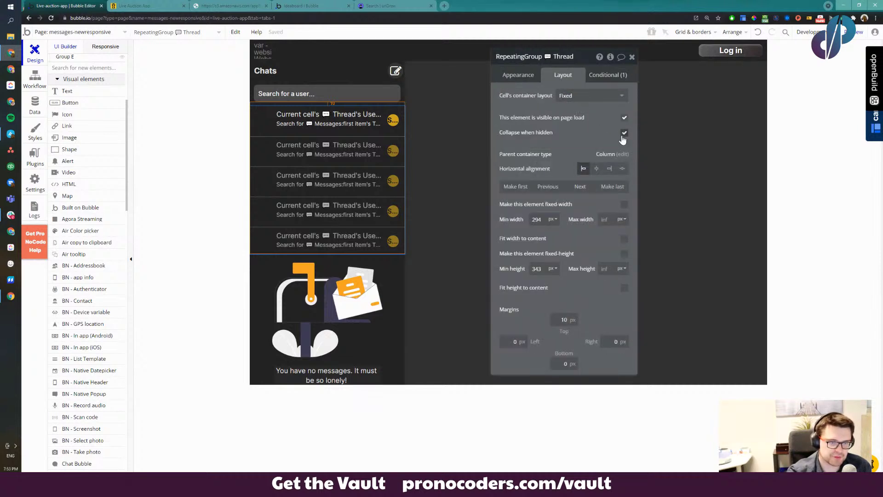
# Copy the Thread repeating group's condition and paste it onto Group K, which holds the mailbox image
pyautogui.click(597, 79)
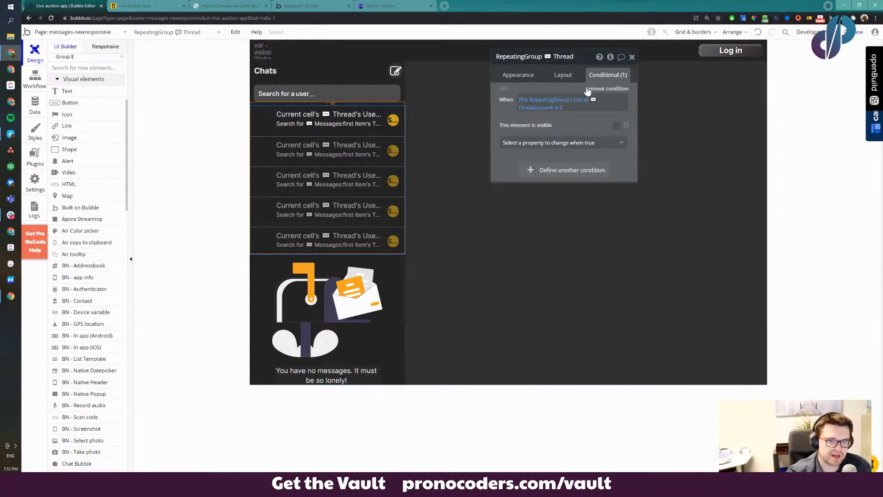
pyautogui.rightClick(585, 92)
pyautogui.click(604, 97)
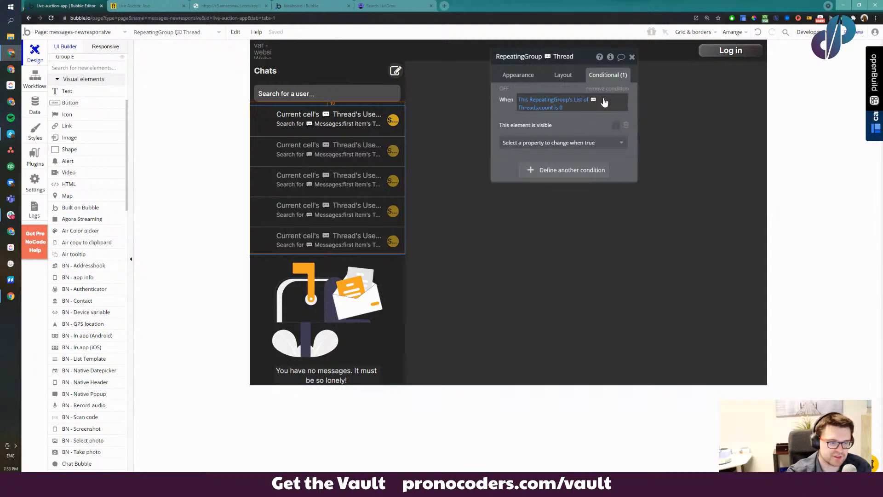
pyautogui.rightClick(580, 127)
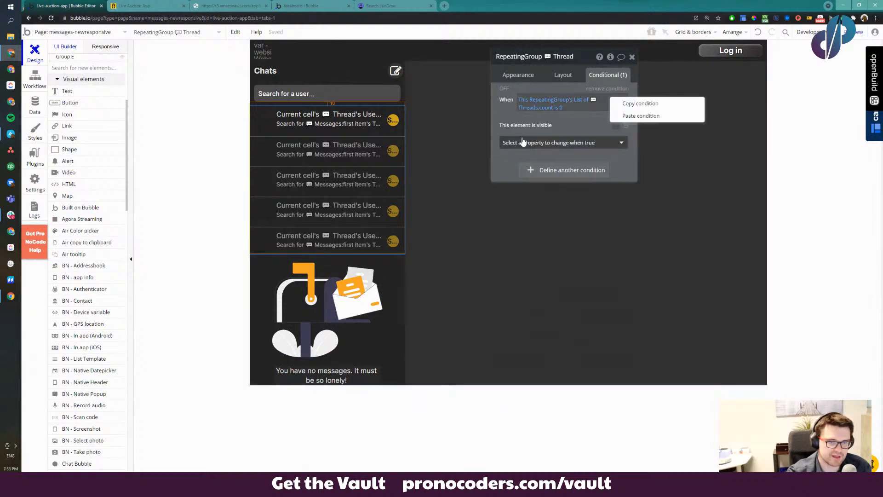
pyautogui.rightClick(541, 106)
pyautogui.rightClick(540, 129)
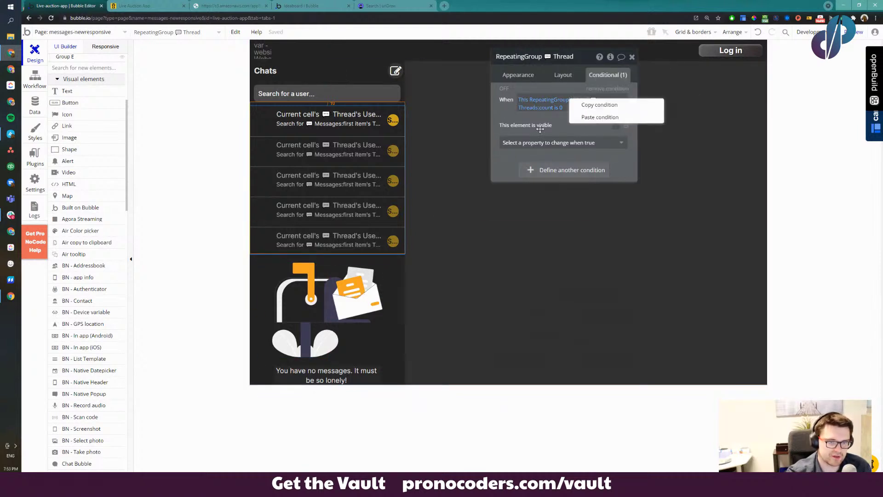
pyautogui.click(599, 106)
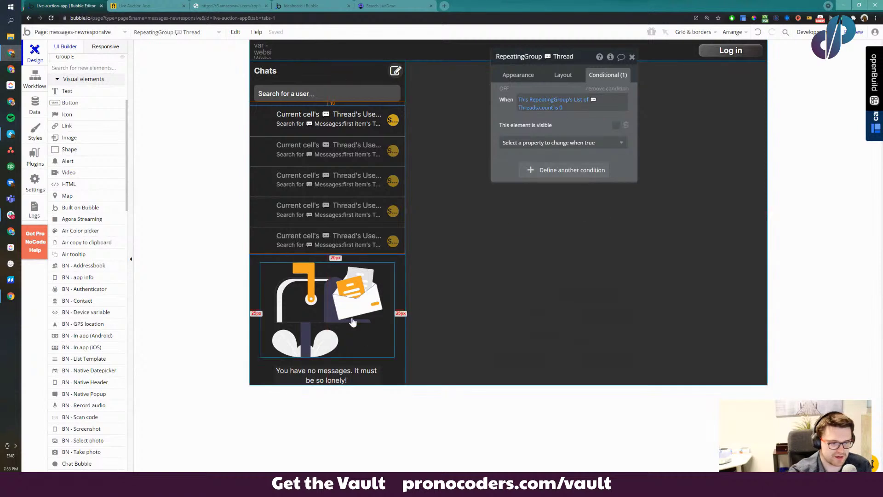
pyautogui.click(515, 219)
pyautogui.rightClick(565, 95)
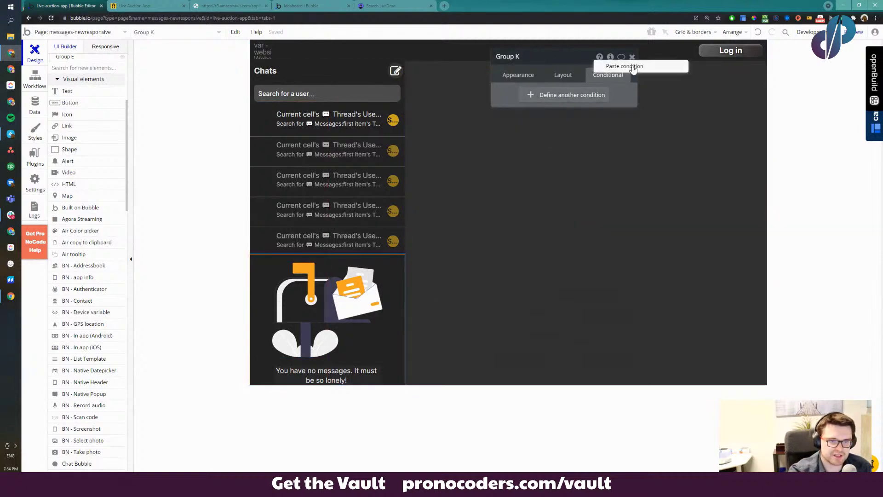
pyautogui.click(633, 68)
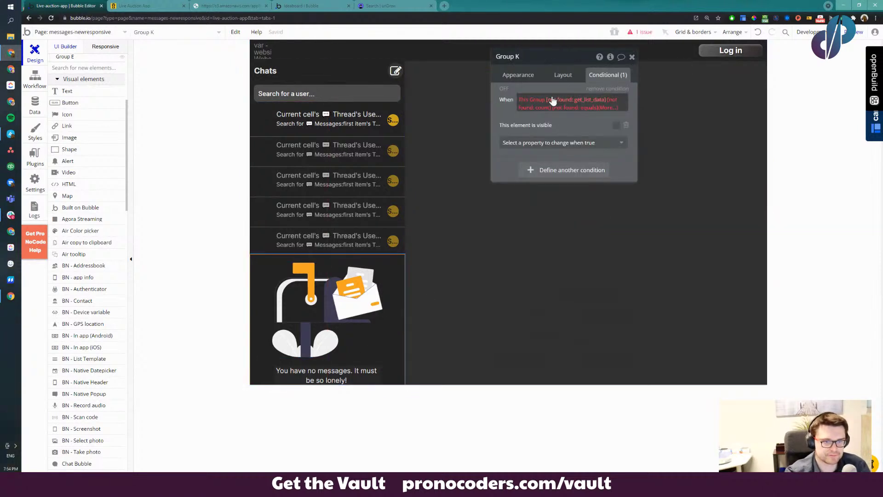
# Change the data source in Group K's condition to RepeatingGroup Thread, so it tests whether that list's count is 0
pyautogui.click(536, 104)
pyautogui.write('re')
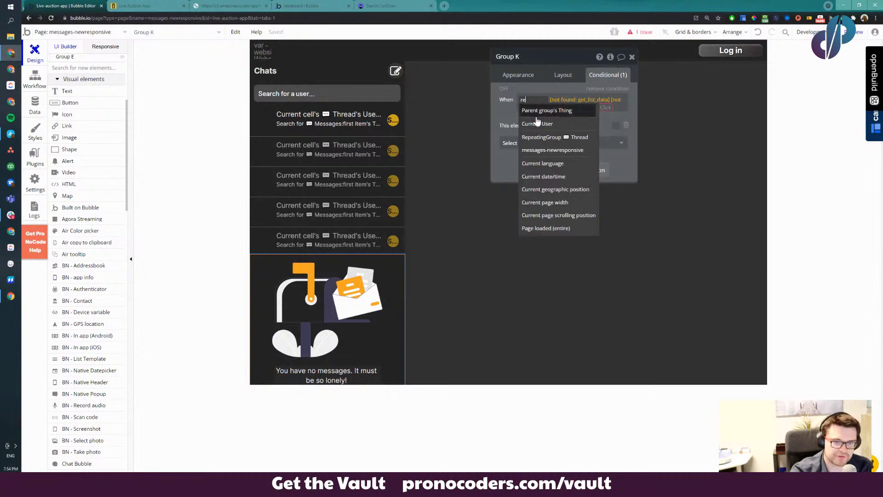
pyautogui.click(550, 138)
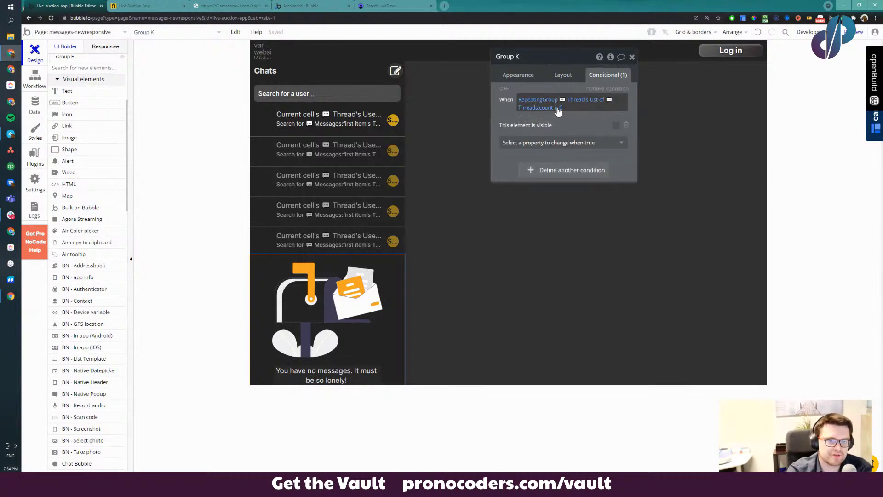
pyautogui.click(557, 107)
pyautogui.click(558, 131)
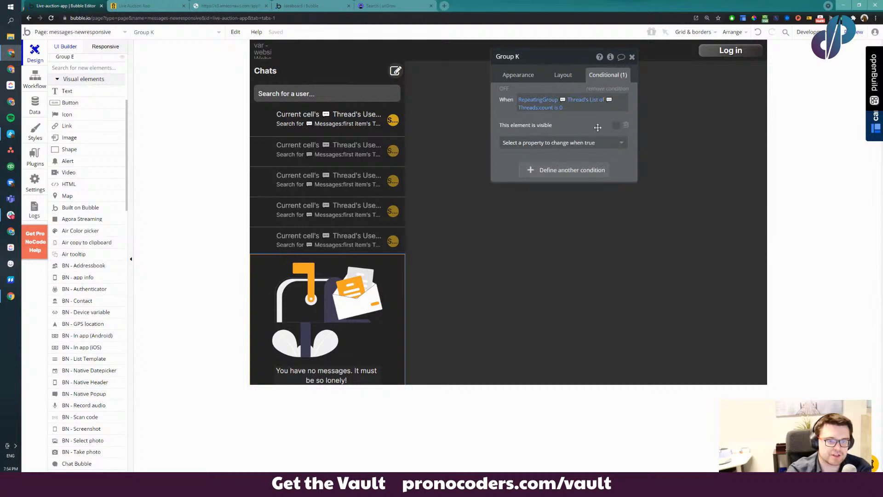
# Make Group K not visible on page load and rename it Group Empty State
pyautogui.click(563, 75)
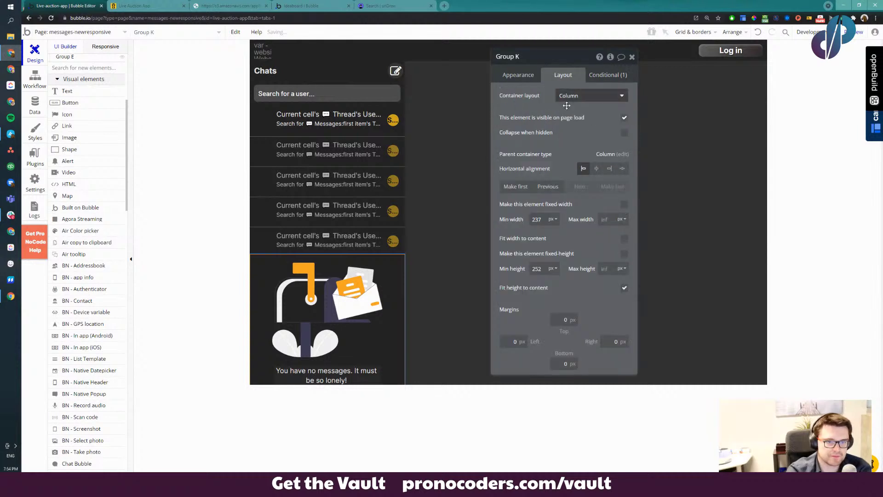
pyautogui.click(624, 118)
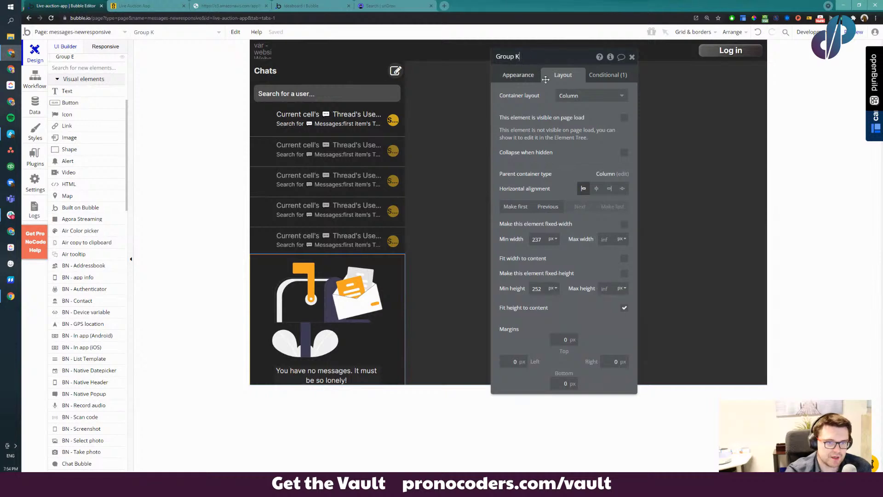
pyautogui.write('Empty State')
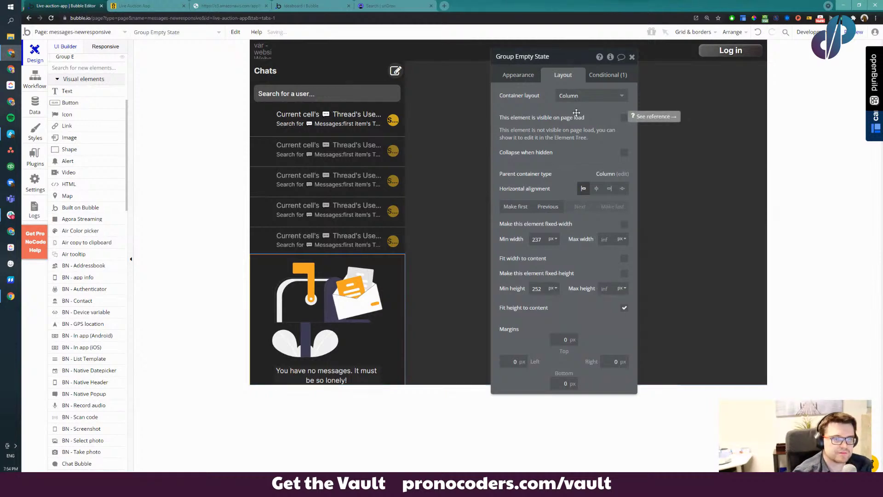
pyautogui.click(322, 4)
pyautogui.click(243, 5)
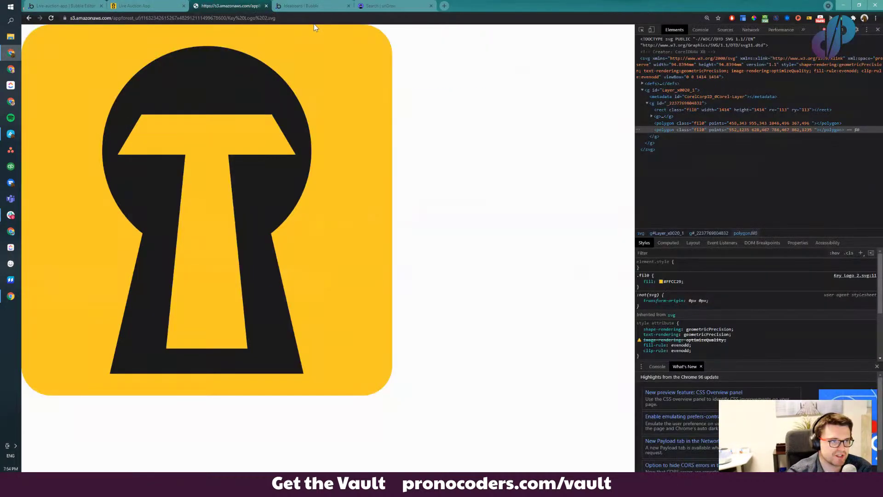
pyautogui.click(64, 6)
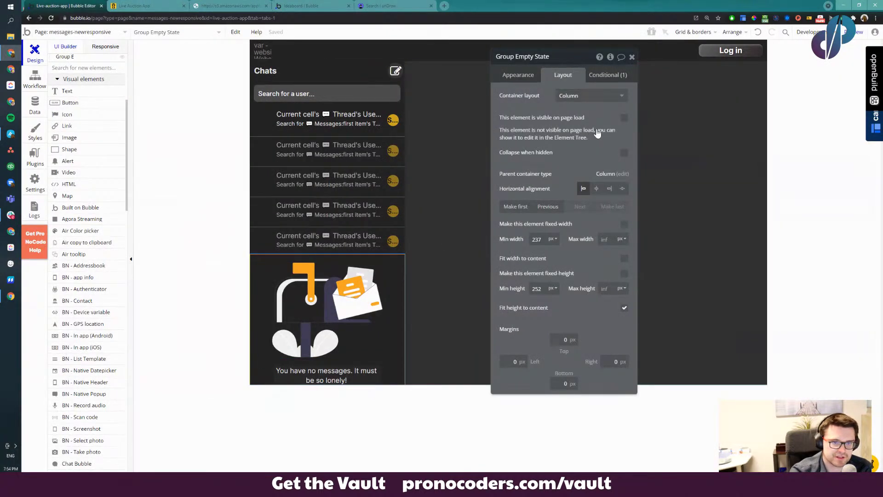
# Set Group Empty State to collapse when hidden, with the collapse animated in the Fade In/Out style
pyautogui.click(625, 152)
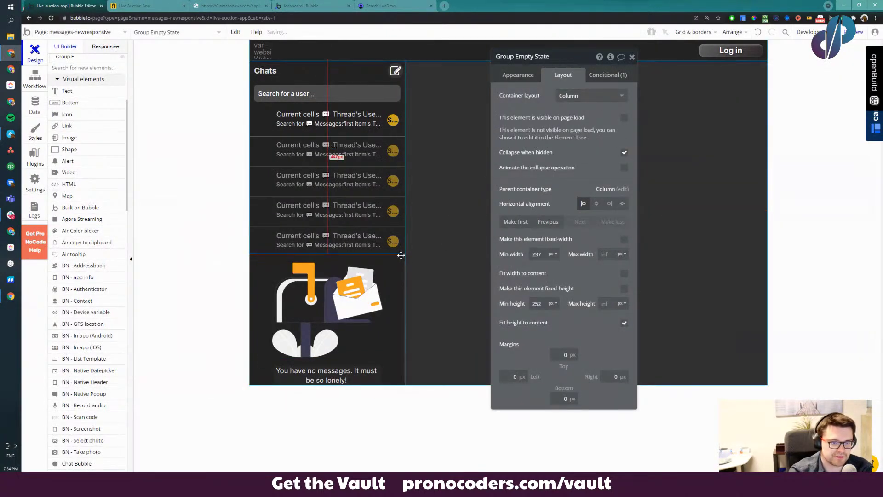
pyautogui.click(624, 167)
pyautogui.click(607, 186)
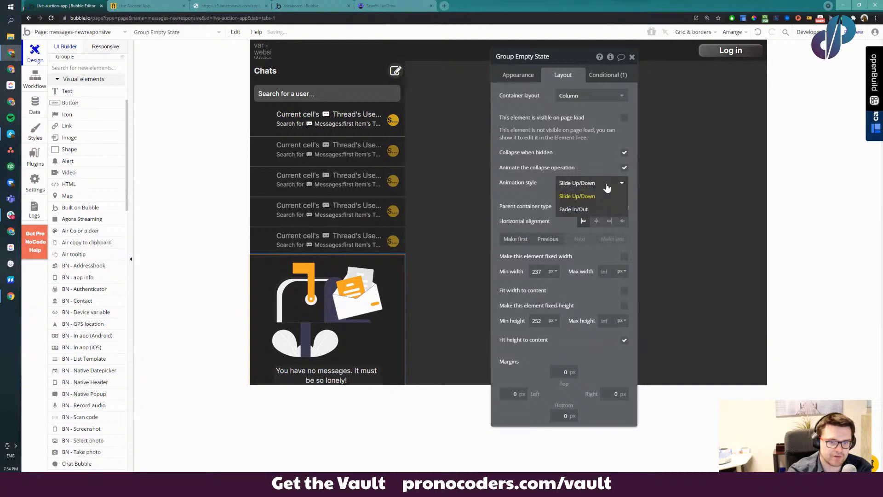
pyautogui.click(607, 187)
pyautogui.click(607, 188)
pyautogui.click(532, 189)
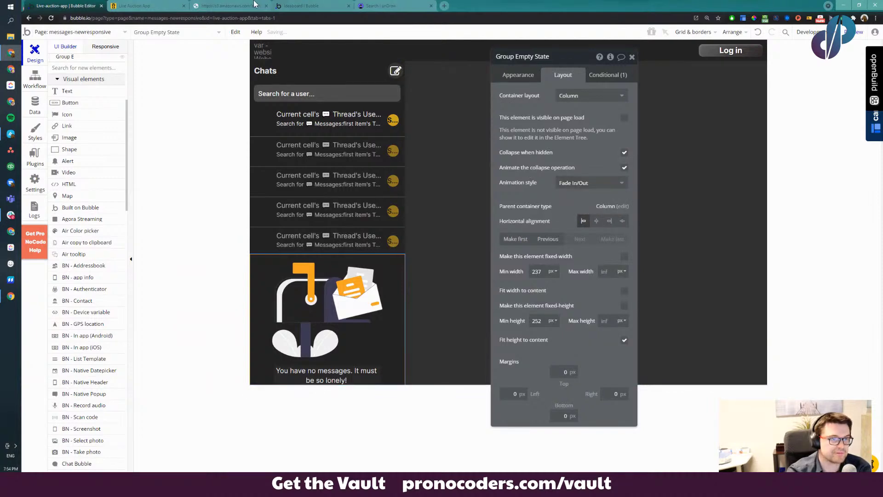
# Check the empty state in the live messages page preview, and move the property editor clear of the chat list
pyautogui.click(226, 5)
pyautogui.click(155, 6)
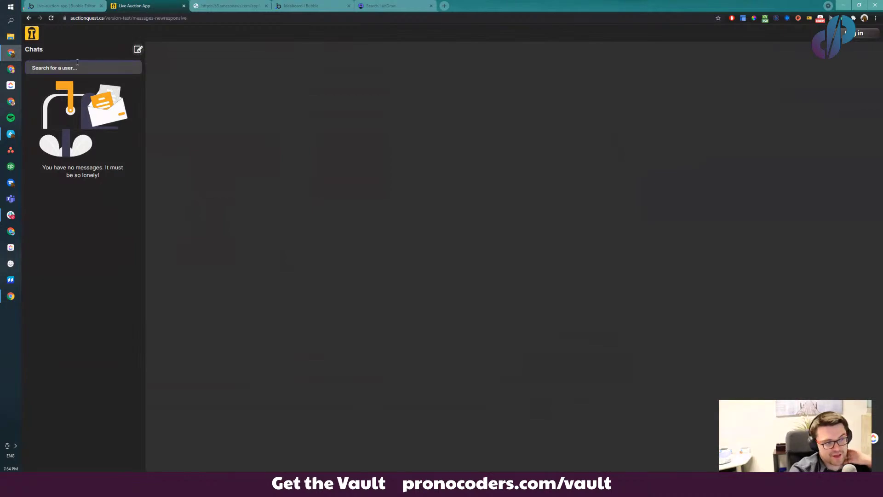
pyautogui.click(69, 5)
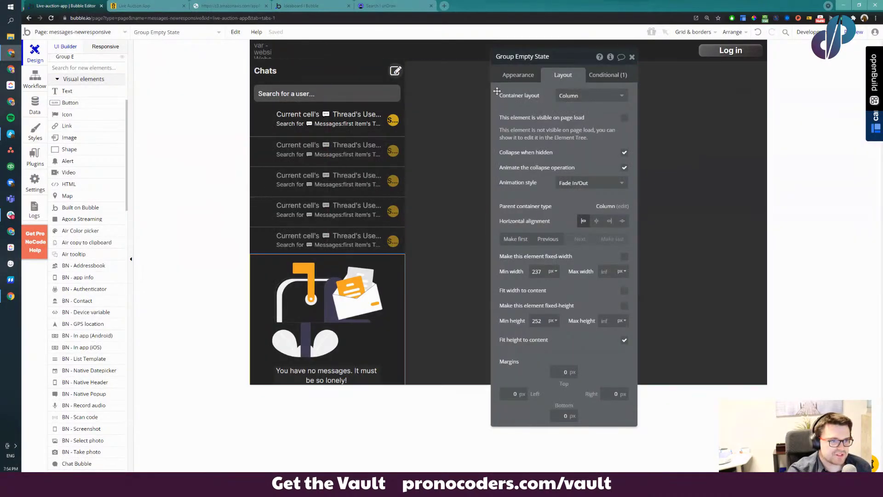
pyautogui.moveTo(544, 182); pyautogui.dragTo(145, 194)
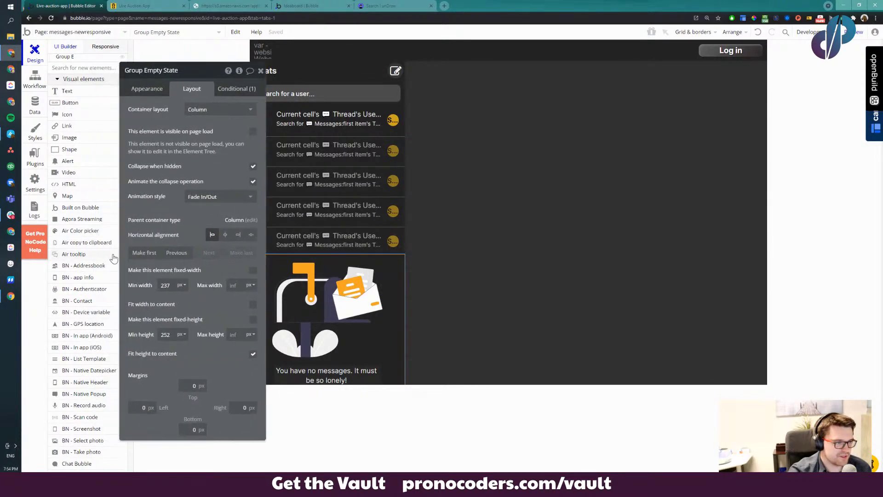
pyautogui.moveTo(164, 168); pyautogui.dragTo(140, 162)
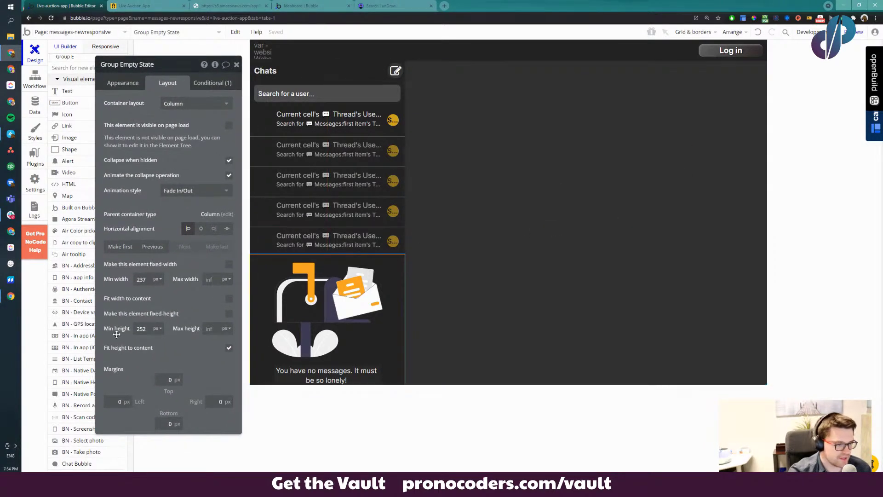
# Switch to the Facebook Messenger window and examine the open conversation's header and message layout as a design reference
pyautogui.hotkey('alt', 'Tab')
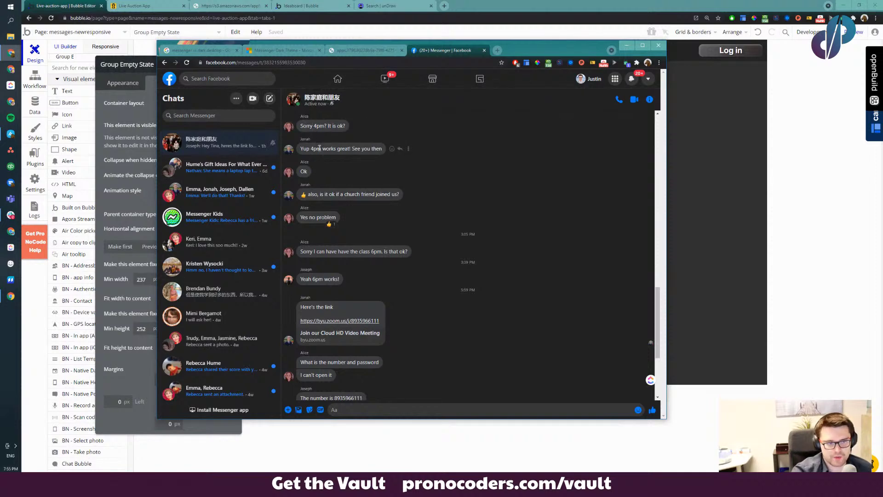
pyautogui.click(650, 100)
pyautogui.click(523, 100)
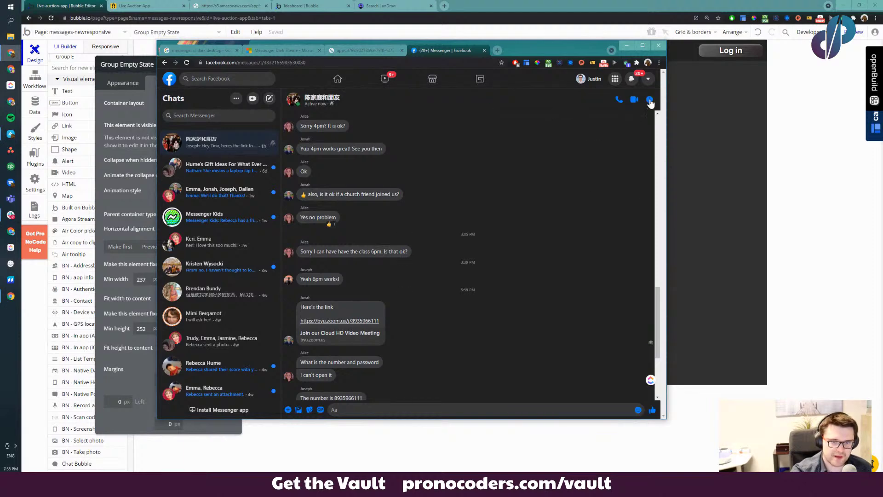
pyautogui.click(650, 100)
pyautogui.click(523, 100)
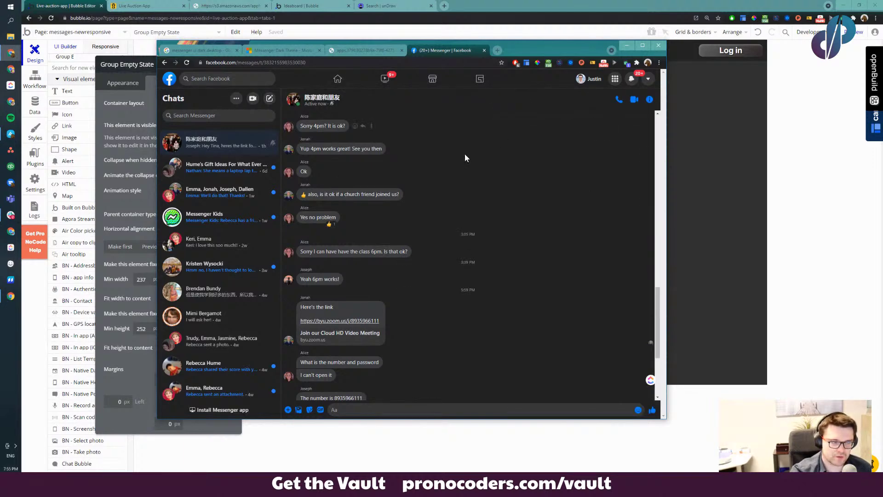
pyautogui.scroll(-1, 366, 305)
pyautogui.scroll(-2, 366, 305)
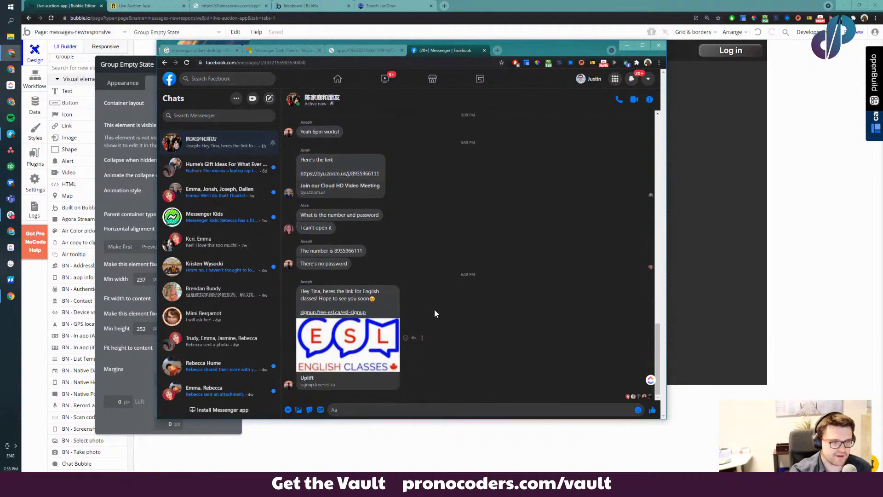
pyautogui.scroll(5, 434, 309)
pyautogui.scroll(2, 442, 297)
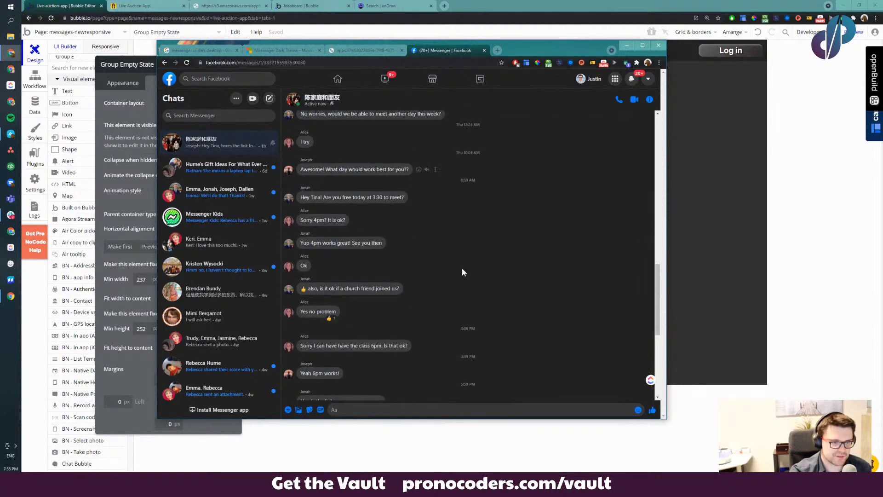
pyautogui.scroll(-7, 463, 280)
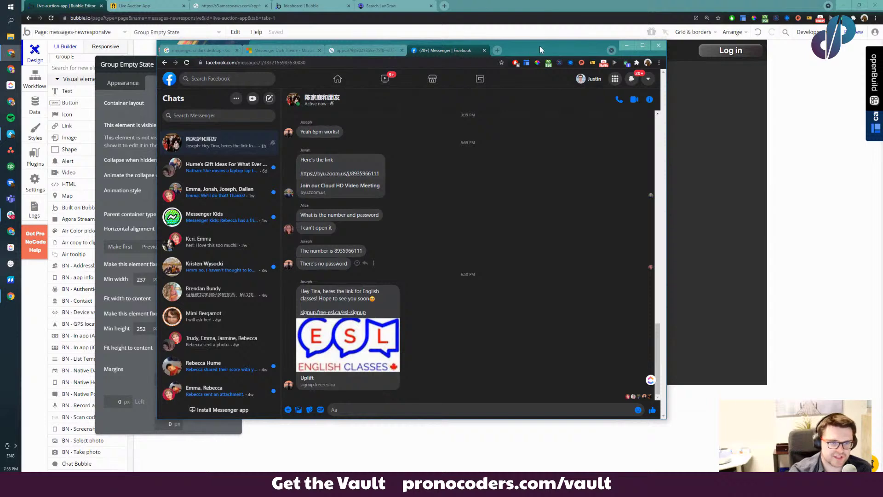
pyautogui.click(626, 45)
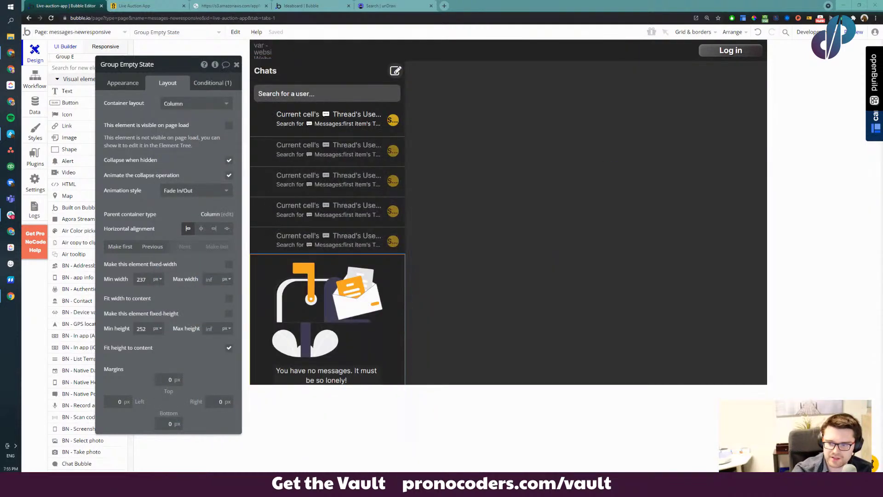
# Set the container layout of Group E, the empty area beside the chat list, to Column
pyautogui.click(438, 158)
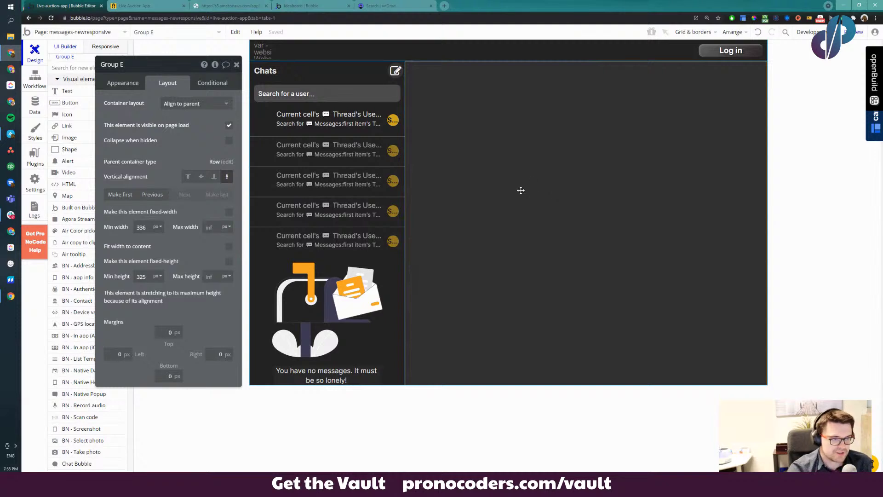
pyautogui.click(193, 110)
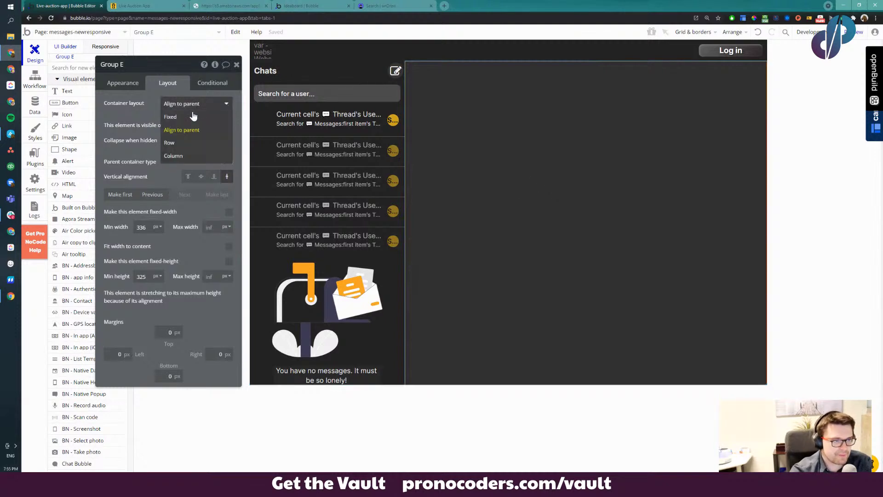
pyautogui.click(177, 143)
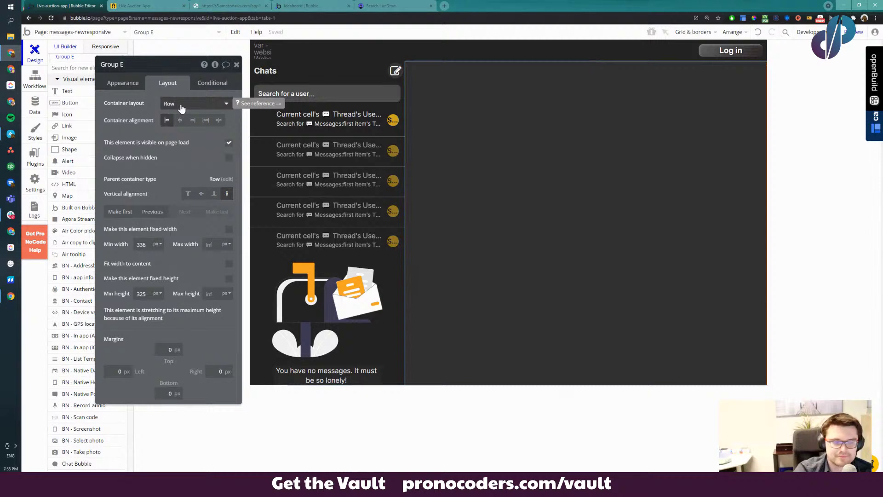
pyautogui.click(181, 108)
pyautogui.moveTo(179, 120); pyautogui.dragTo(172, 153)
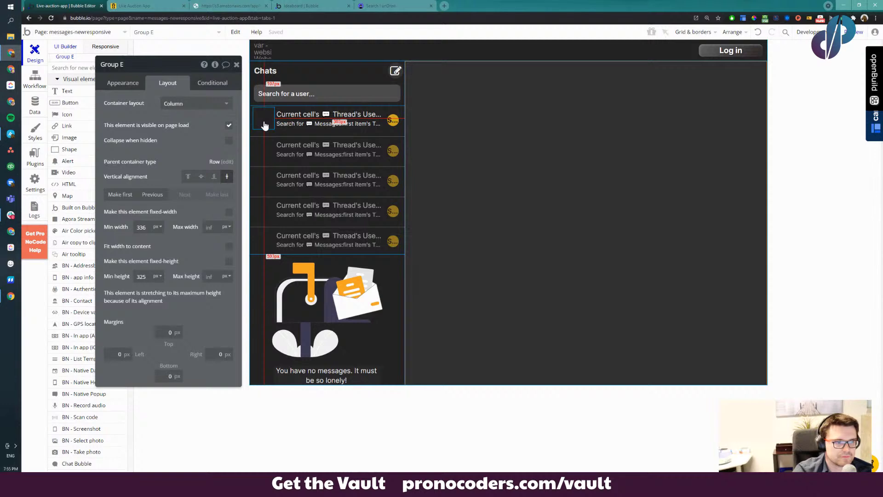
# Review the Search for Messages constraints and sorting behind the message preview text in the first thread cell
pyautogui.click(308, 122)
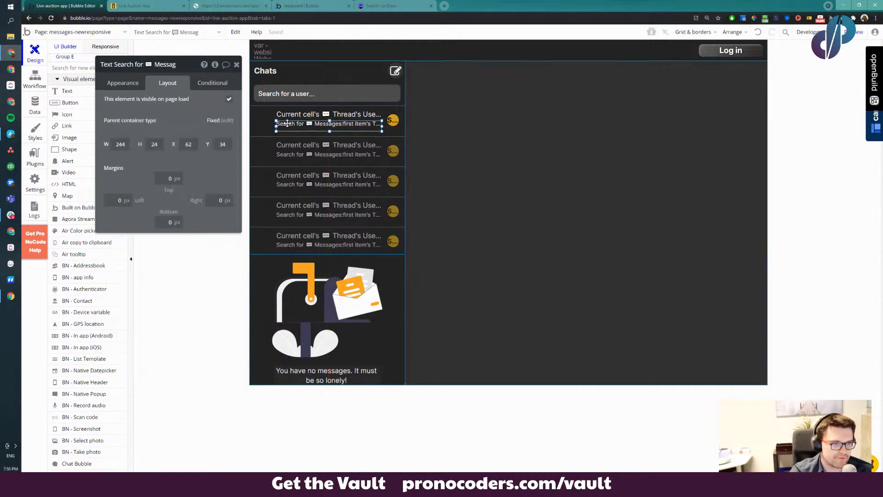
pyautogui.click(128, 83)
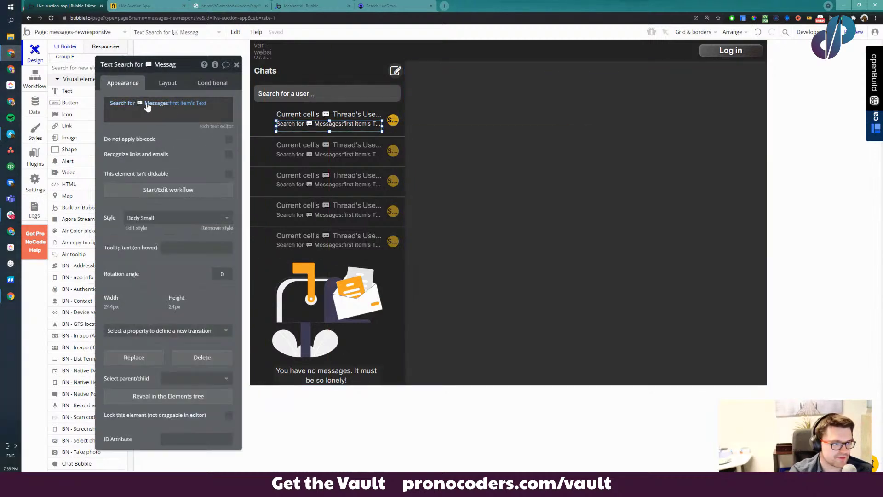
pyautogui.click(144, 108)
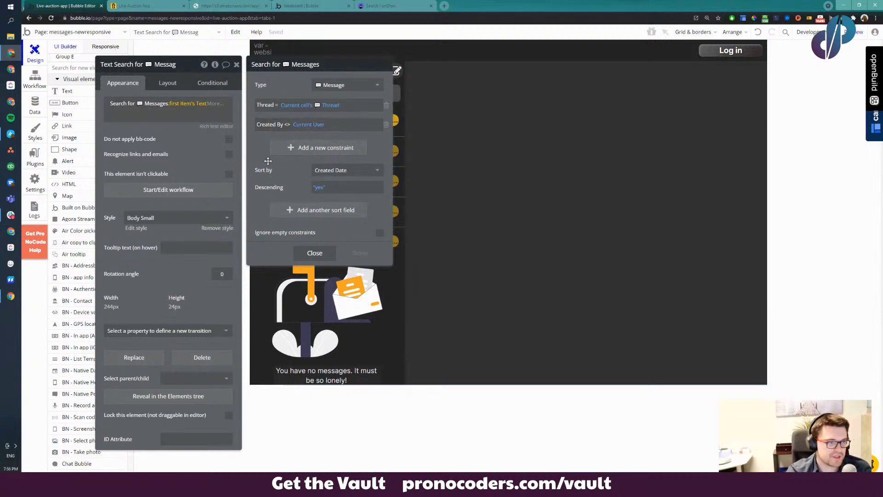
# Try to extend the message preview expression with a defaulting to fallback that uses Do a search for
pyautogui.click(204, 134)
pyautogui.write('defu')
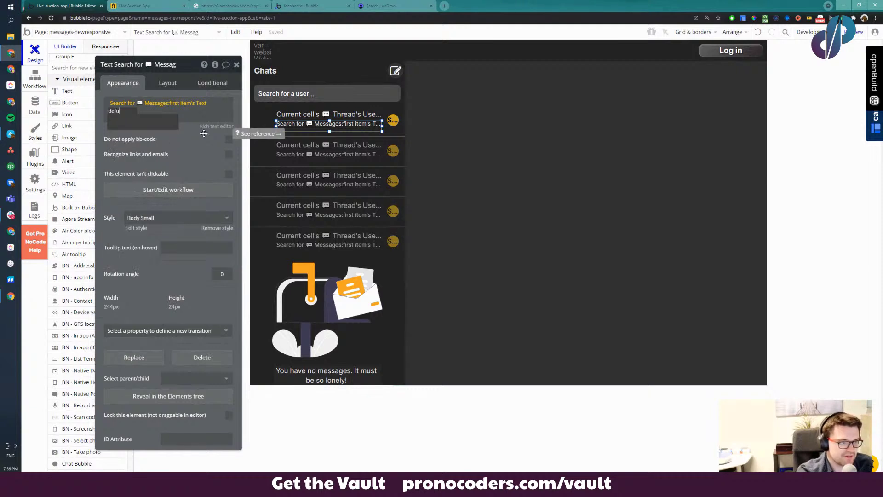
pyautogui.click(156, 136)
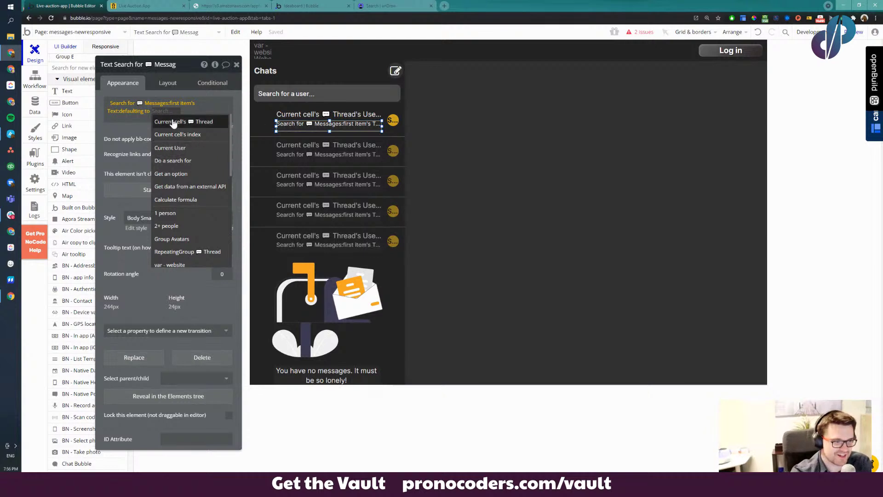
pyautogui.click(177, 160)
pyautogui.click(339, 84)
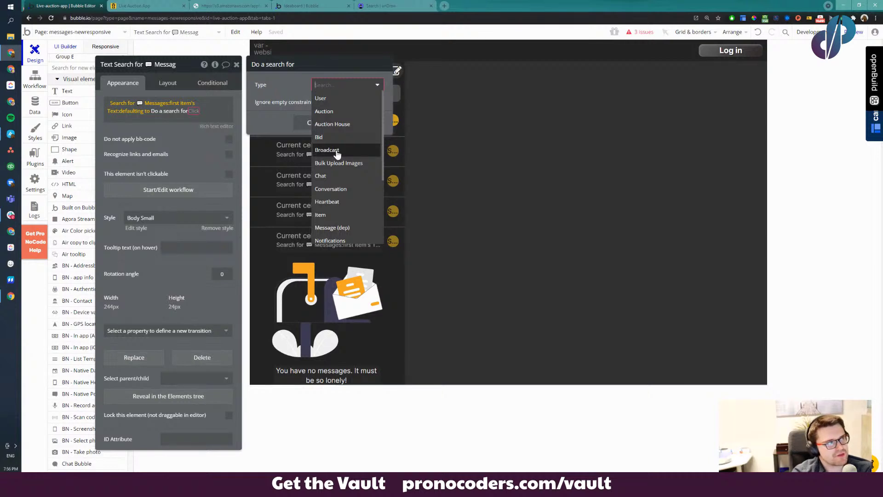
pyautogui.click(283, 95)
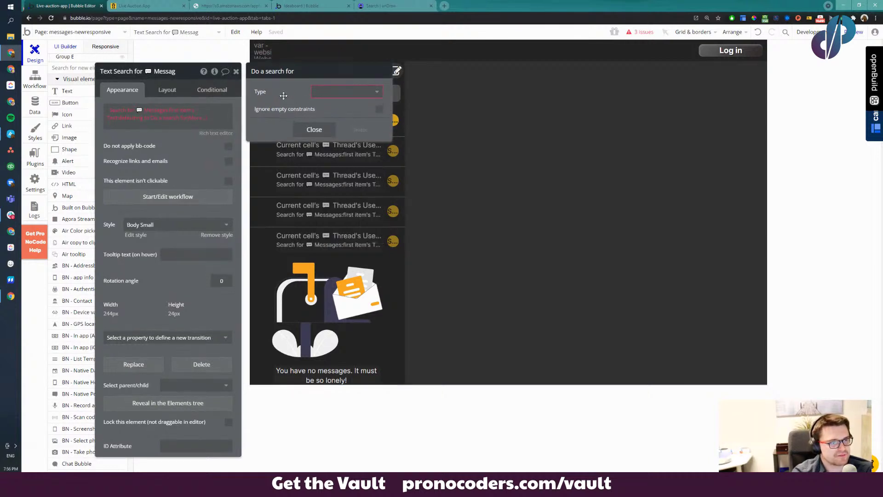
pyautogui.click(315, 130)
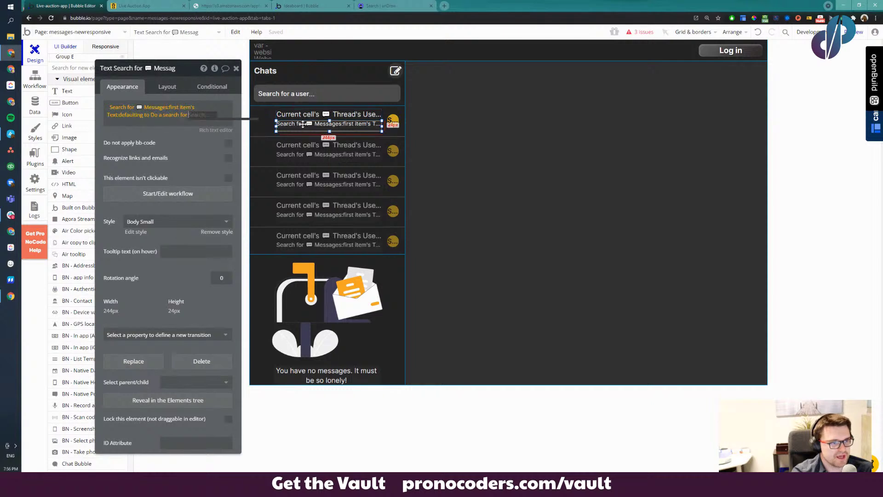
# Remove the defaulting to search from the preview text, leaving Search for Messages:first item's Text
pyautogui.click(169, 116)
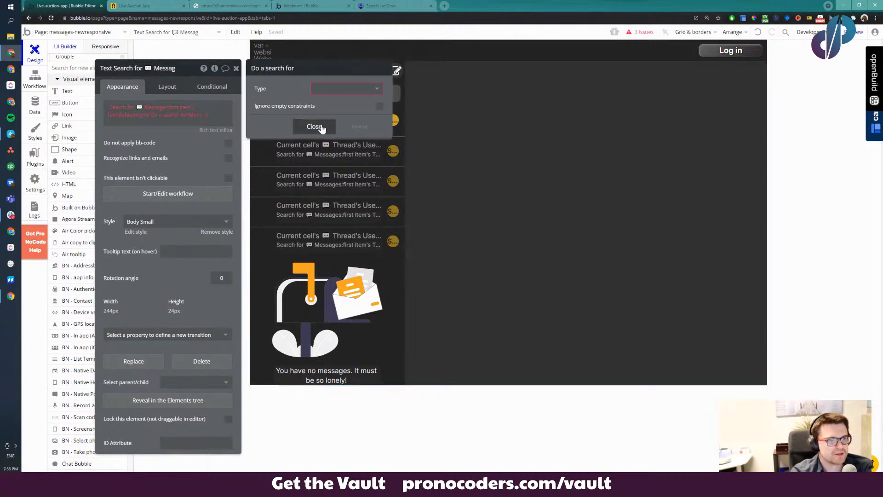
pyautogui.click(315, 127)
pyautogui.click(143, 114)
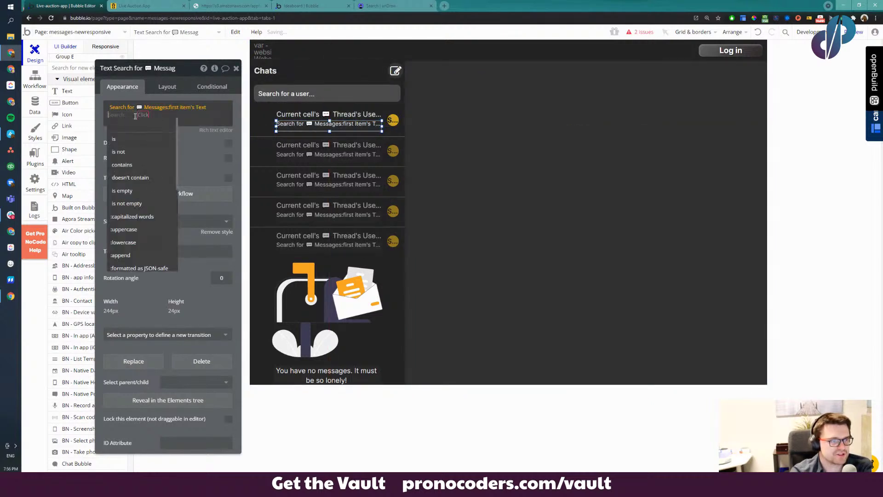
pyautogui.click(147, 143)
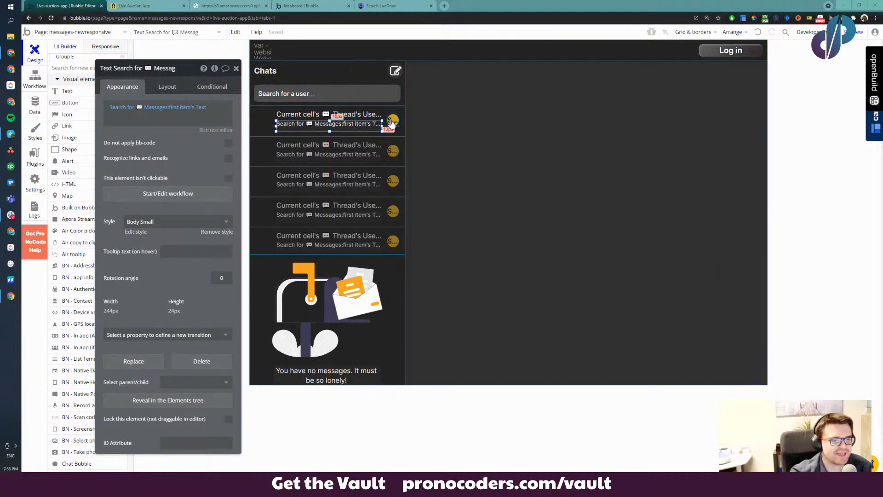
# Examine the fields of the Heartbeat data type, including Auction, Gold, reactions, Times updated and Timestamp
pyautogui.click(472, 124)
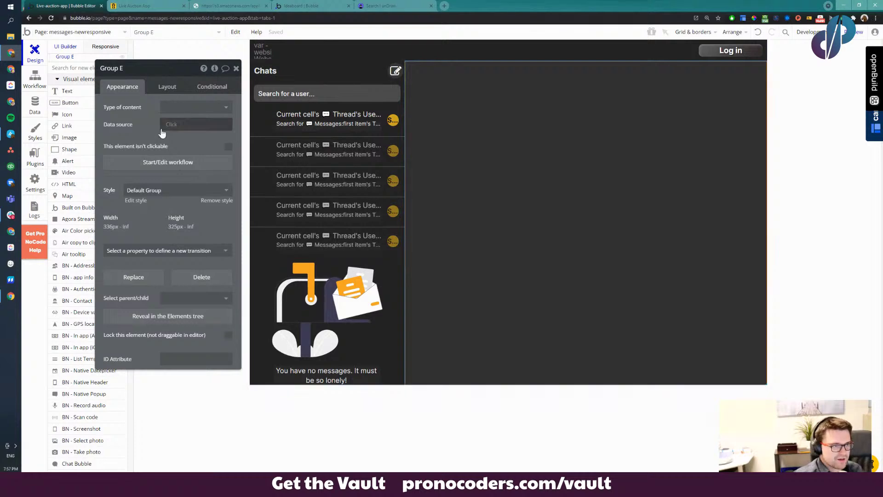
pyautogui.moveTo(147, 129); pyautogui.dragTo(762, 134)
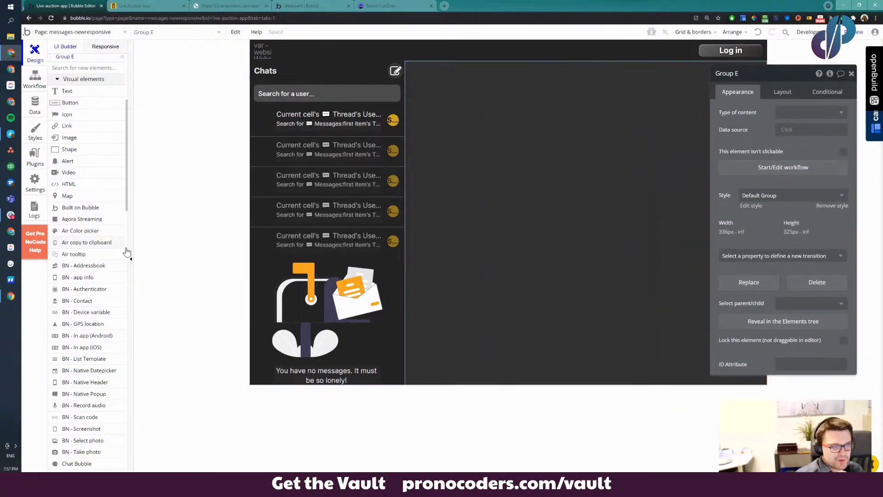
pyautogui.click(36, 106)
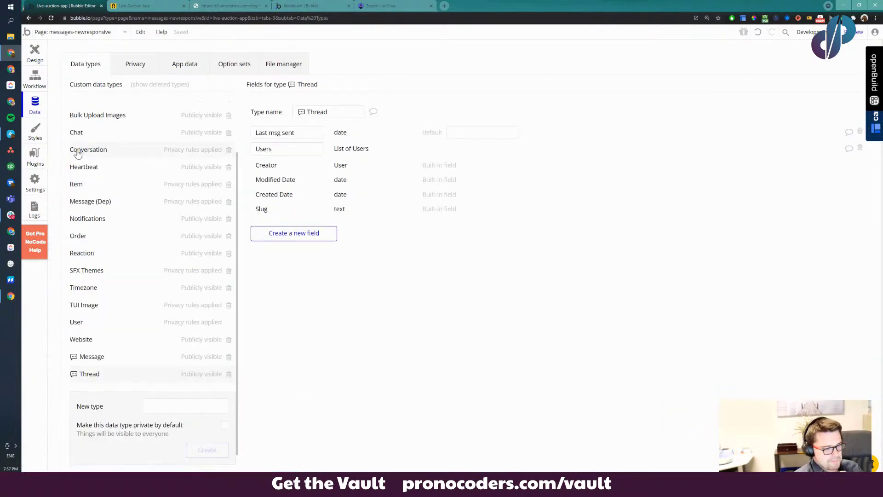
pyautogui.scroll(1, 124, 237)
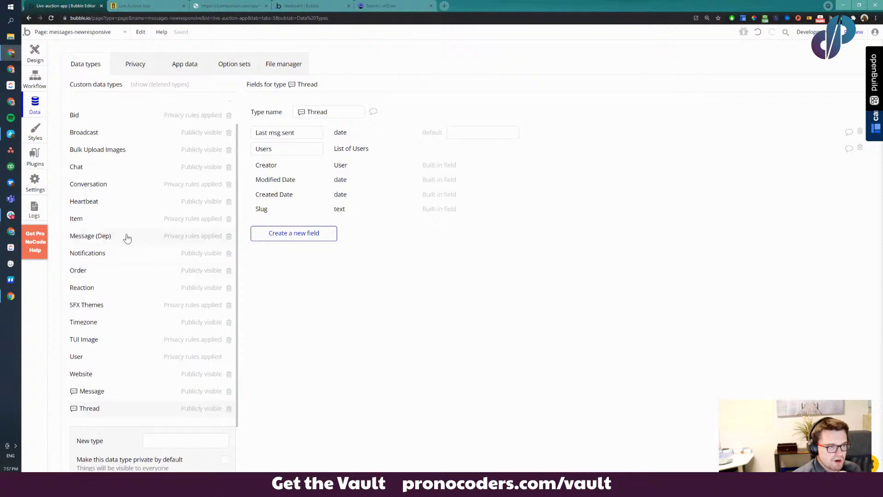
pyautogui.click(87, 203)
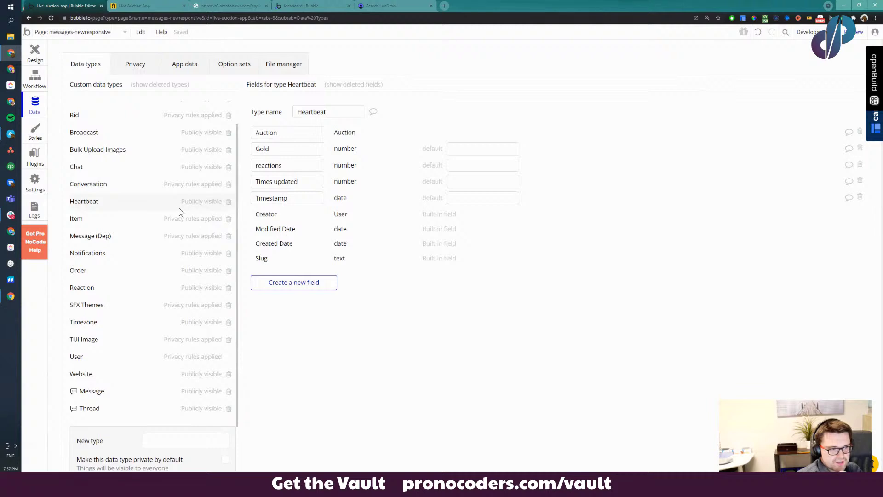
pyautogui.click(295, 131)
pyautogui.click(36, 53)
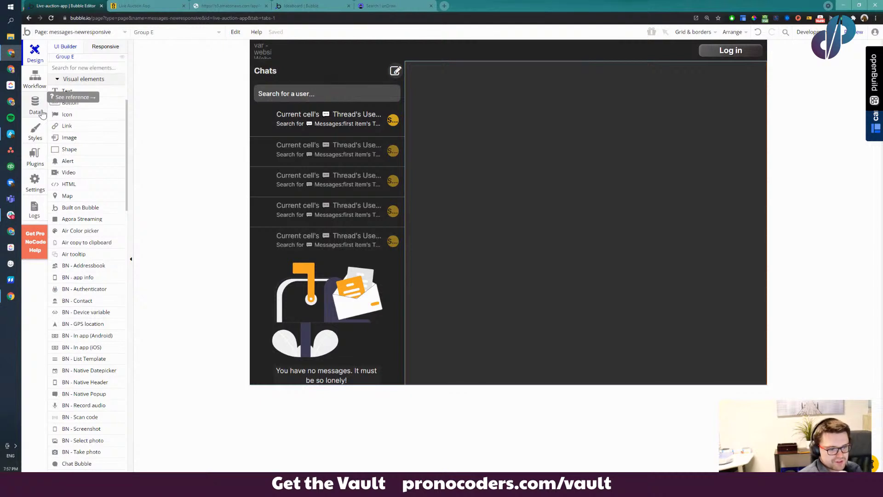
pyautogui.click(42, 113)
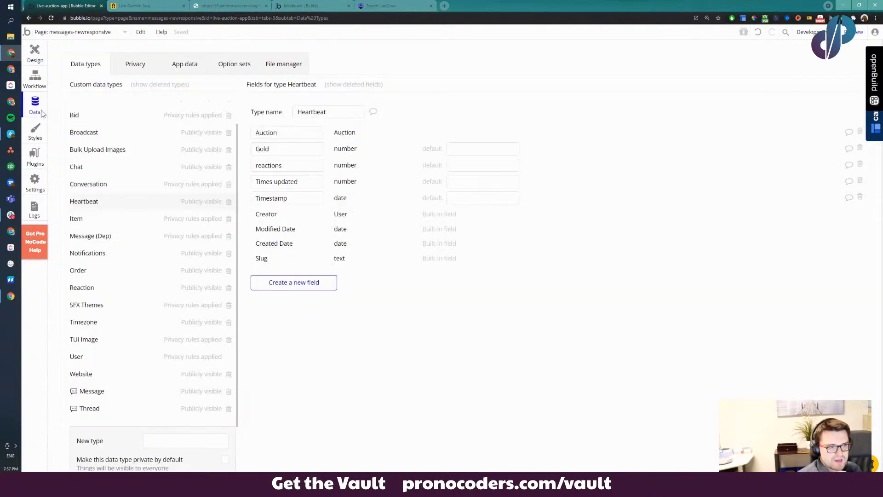
pyautogui.click(296, 150)
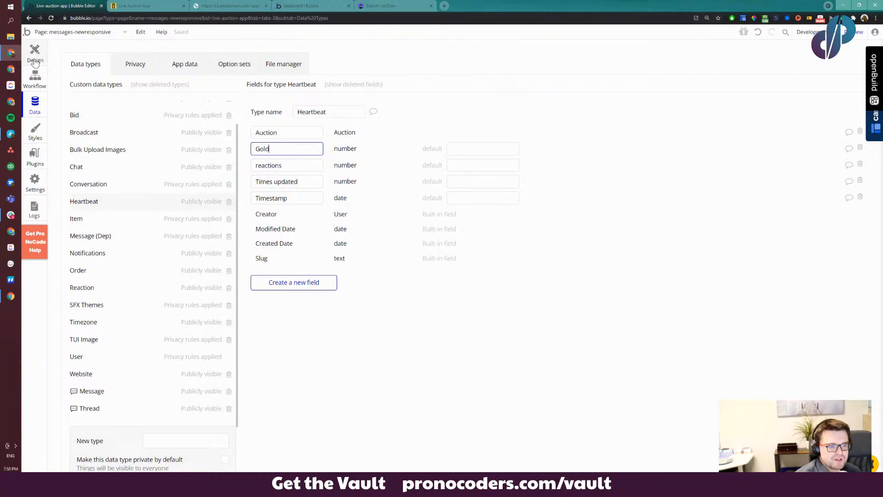
pyautogui.click(74, 32)
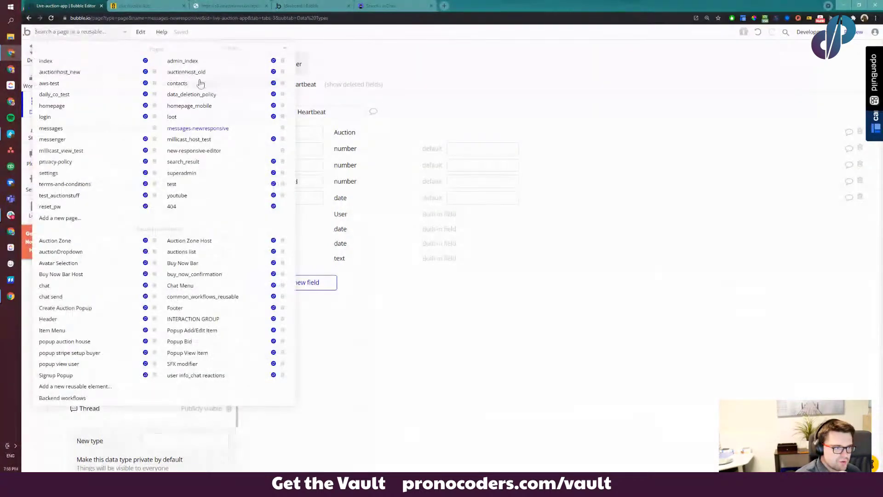
pyautogui.click(515, 121)
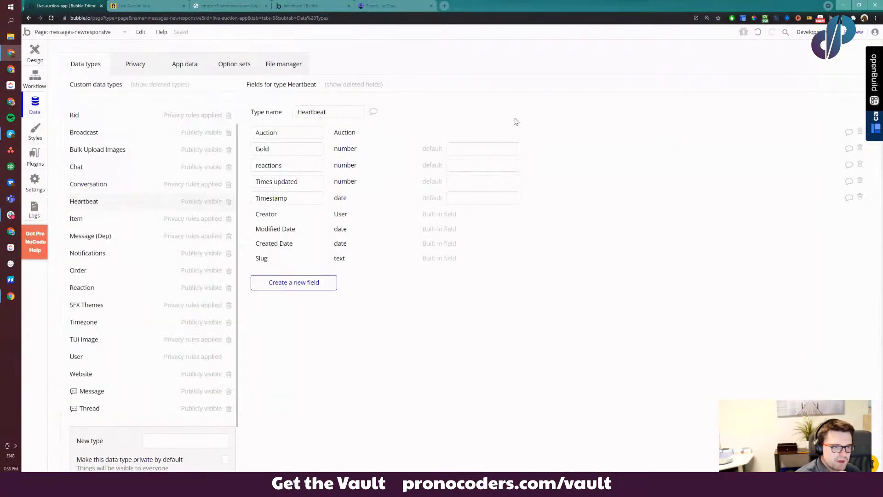
# Check the container layout of Group E, the empty area beside the chat list
pyautogui.click(34, 50)
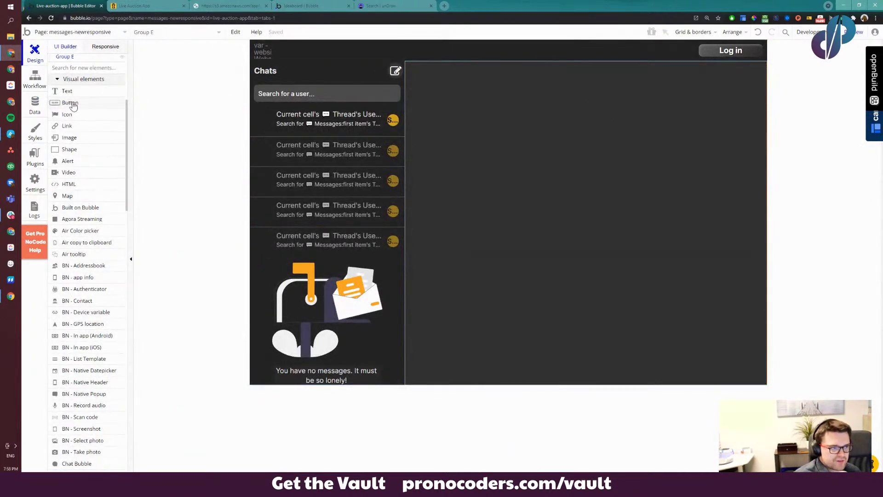
pyautogui.scroll(-15, 76, 313)
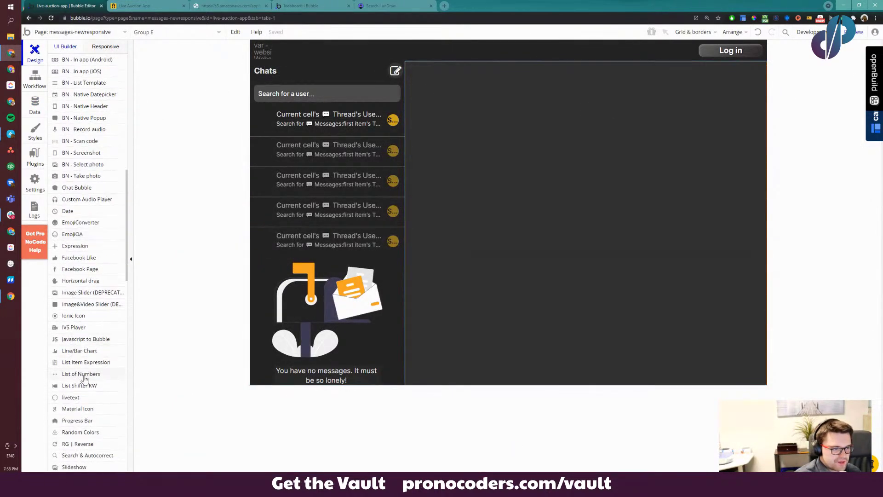
pyautogui.doubleClick(629, 181)
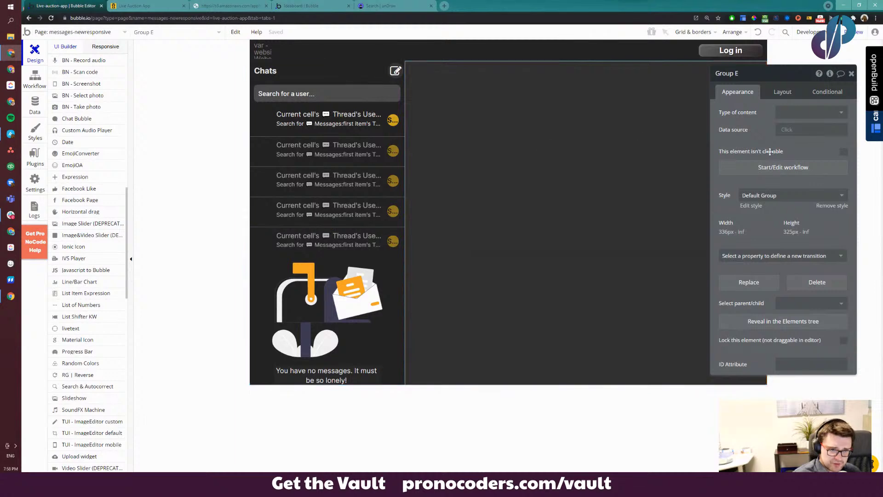
pyautogui.click(692, 105)
pyautogui.click(720, 125)
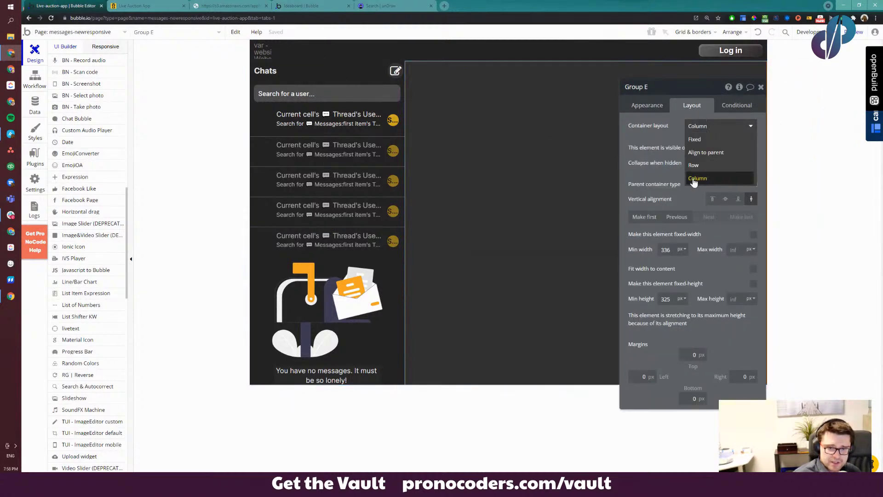
pyautogui.click(482, 146)
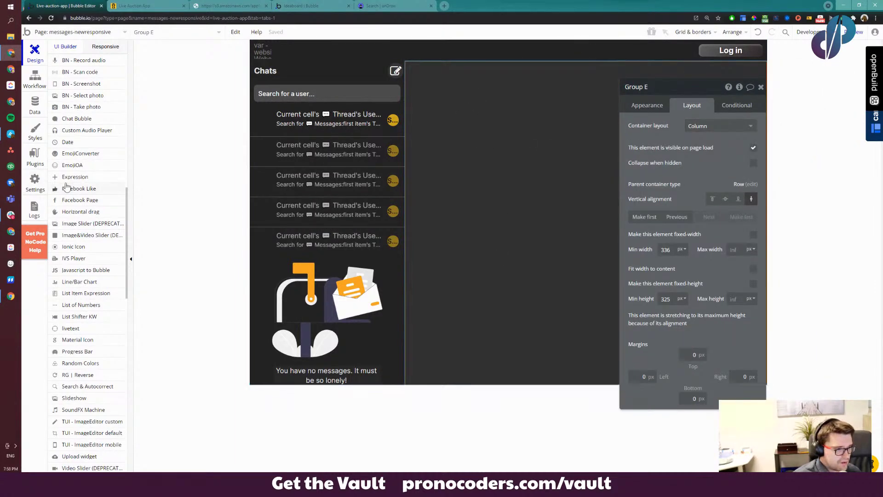
# Draw a header group about 582 px wide and 71 px high across the upper part of Group E
pyautogui.scroll(3, 74, 184)
pyautogui.scroll(5, 76, 207)
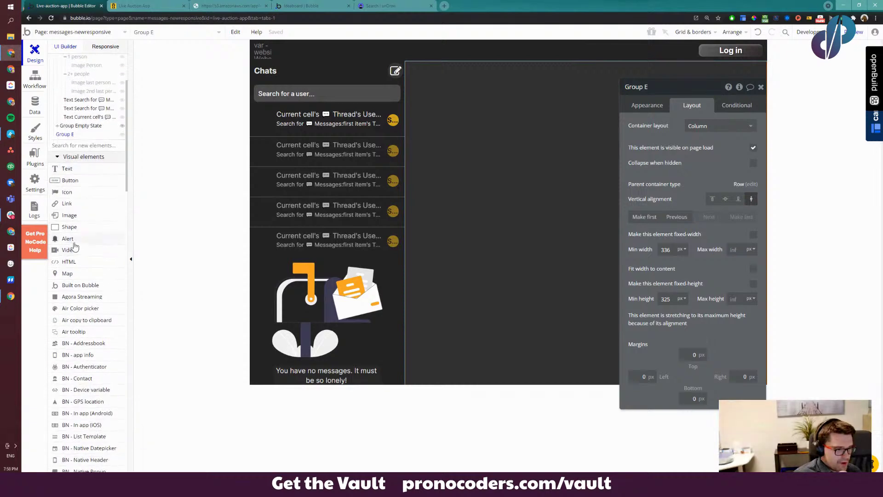
pyautogui.scroll(-3, 76, 294)
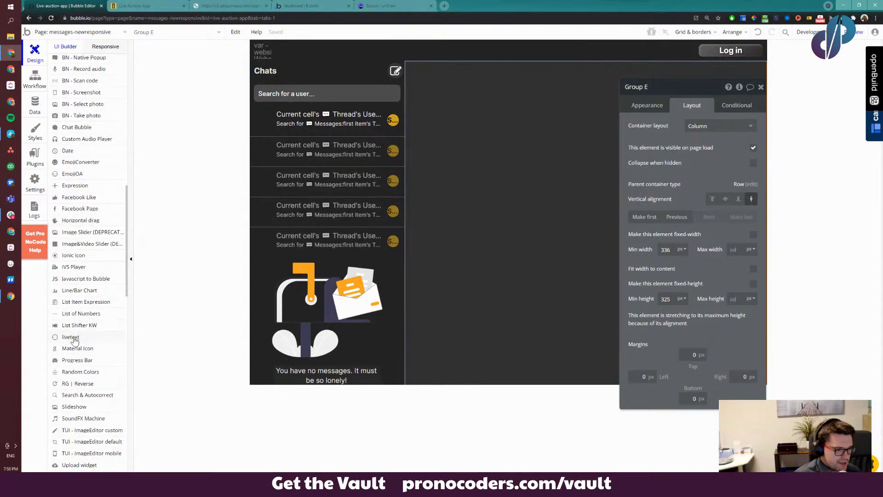
pyautogui.scroll(-11, 76, 331)
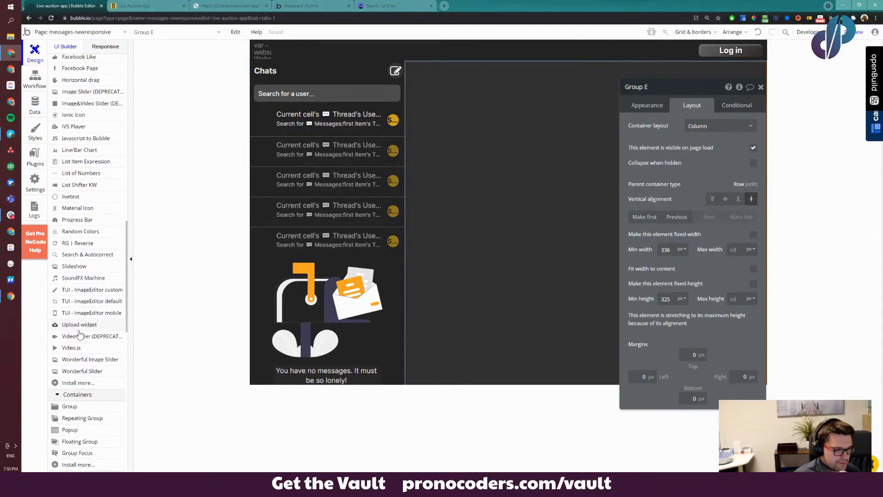
pyautogui.click(70, 340)
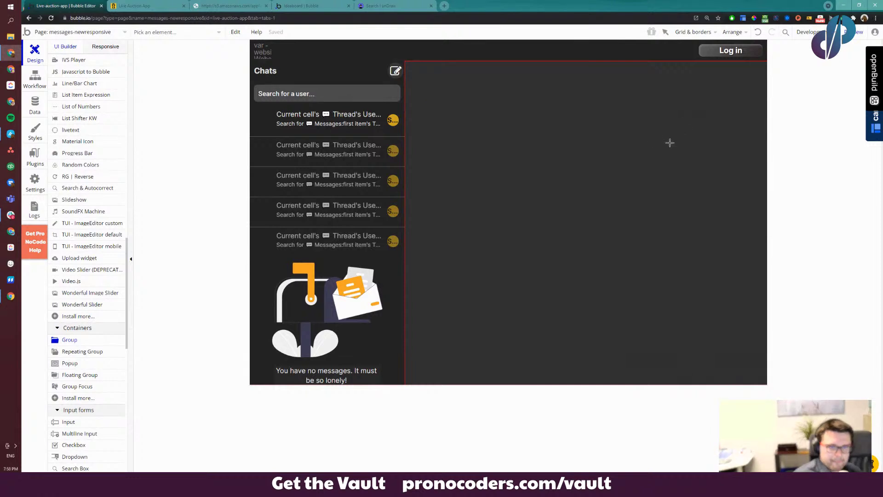
pyautogui.moveTo(669, 142); pyautogui.dragTo(554, 159)
# Set the header group's container layout to Align to parent and turn off its fixed width
pyautogui.click(736, 105)
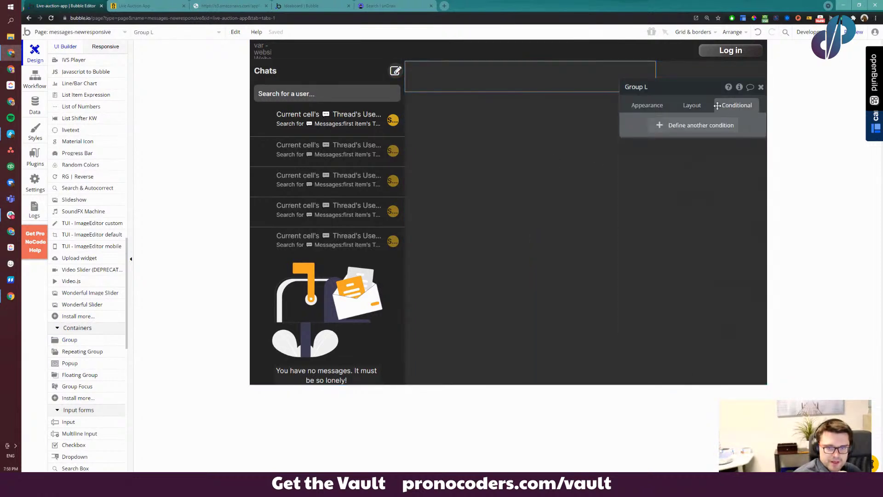
pyautogui.click(692, 105)
pyautogui.click(732, 126)
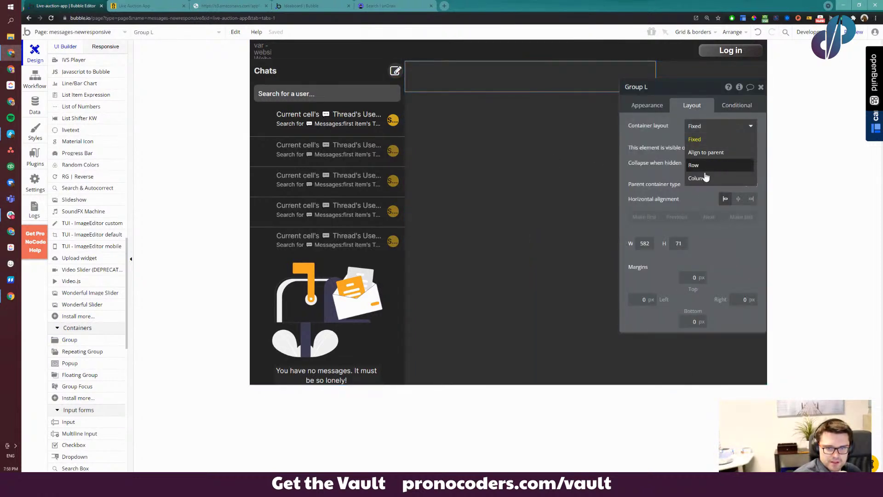
pyautogui.click(707, 148)
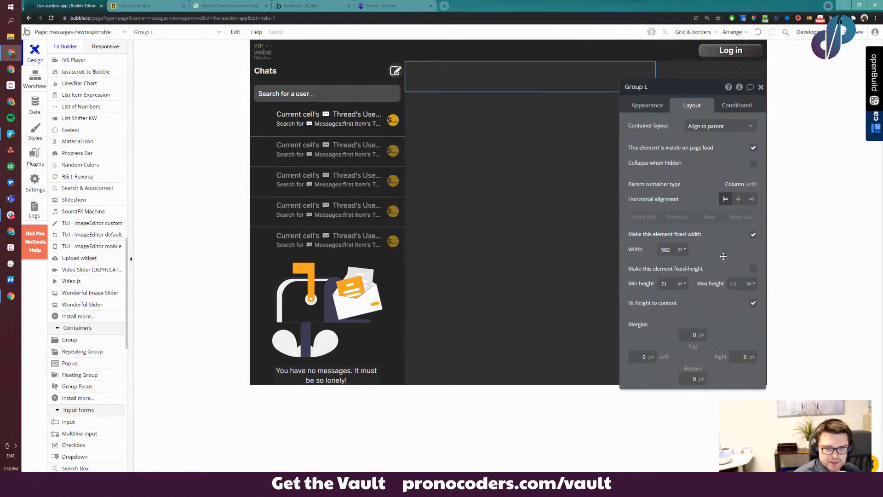
pyautogui.click(754, 235)
pyautogui.moveTo(716, 244); pyautogui.dragTo(186, 226)
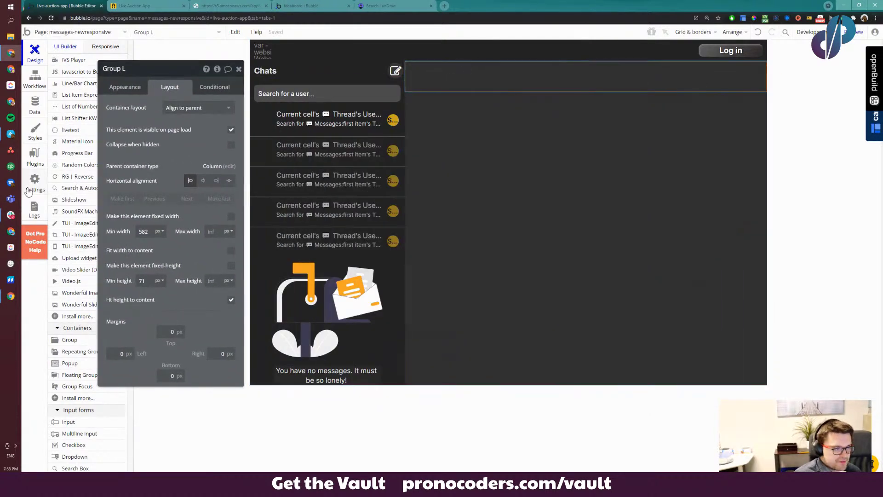
pyautogui.moveTo(140, 184); pyautogui.dragTo(213, 198)
# Add a text element about 305 px wide and 30 px high in the header group and replace its placeholder with a dynamic expression
pyautogui.scroll(5, 92, 128)
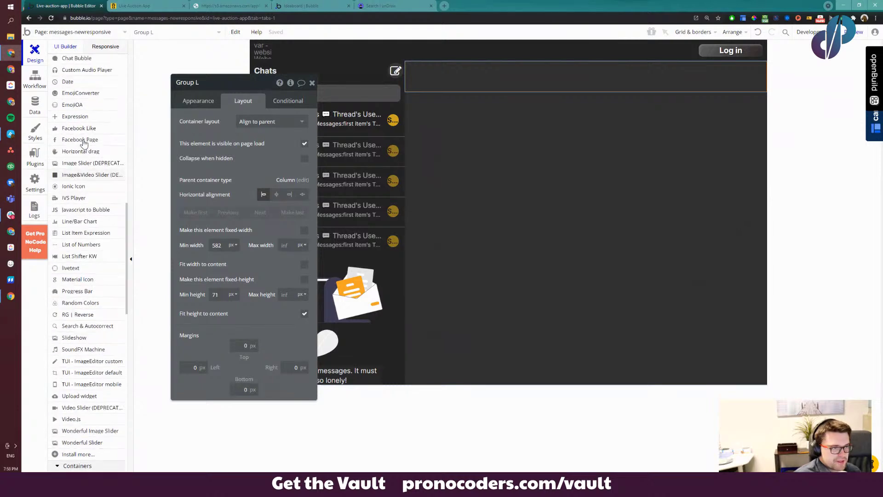
pyautogui.scroll(7, 84, 146)
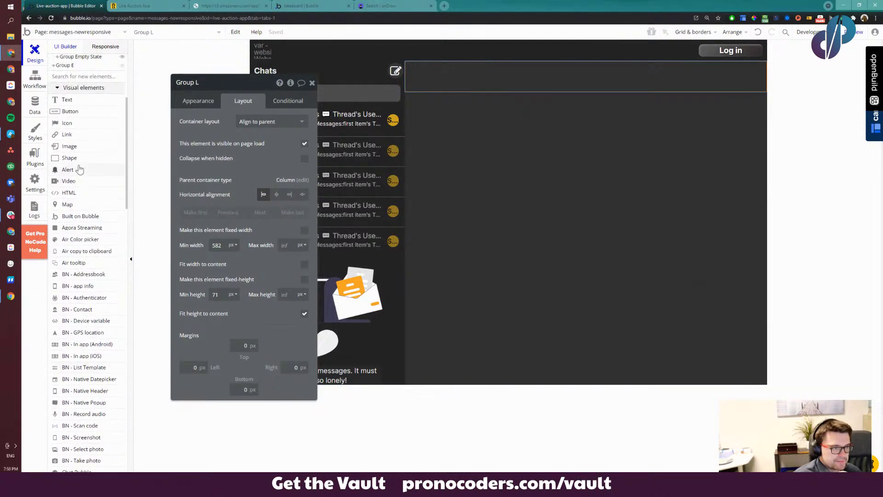
pyautogui.click(73, 100)
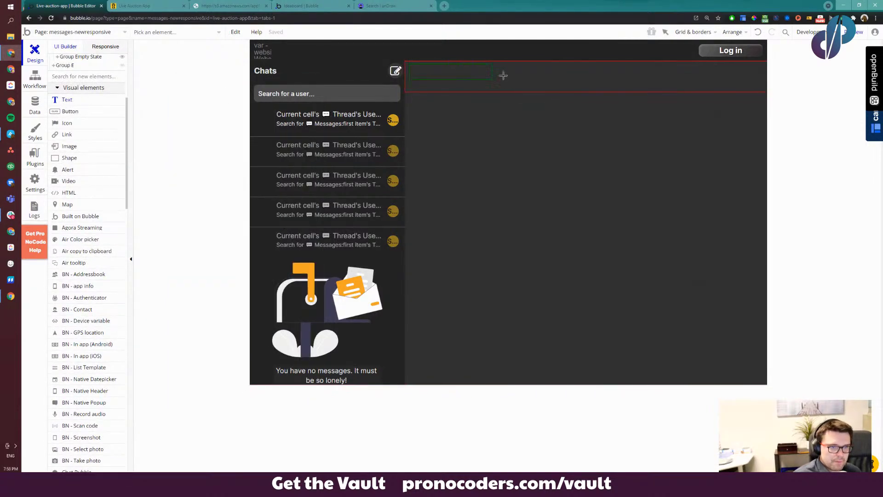
pyautogui.moveTo(540, 76); pyautogui.dragTo(537, 74)
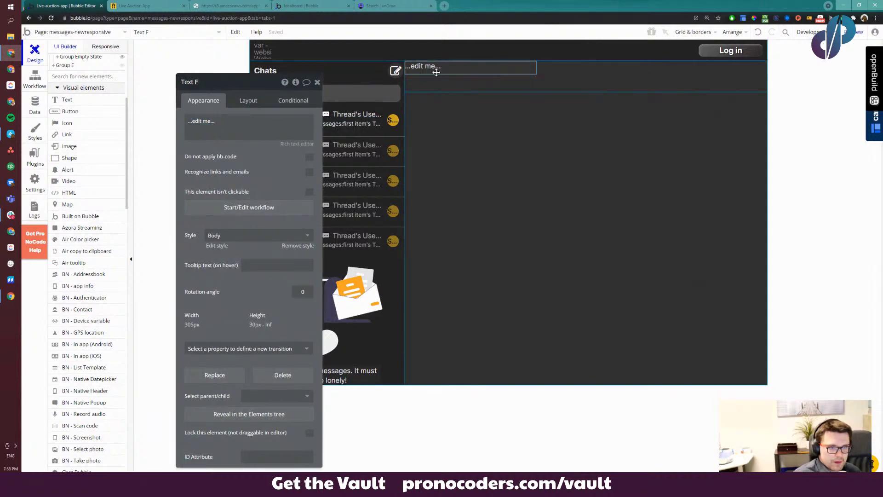
pyautogui.tripleClick(227, 121)
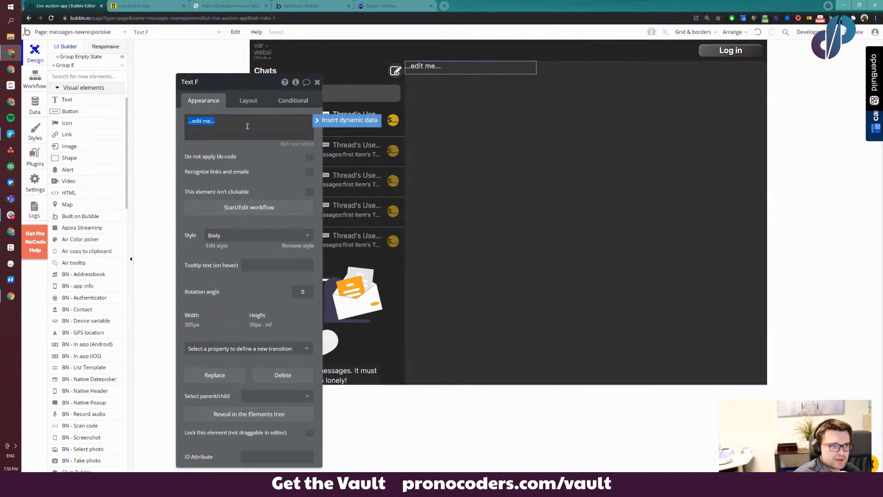
pyautogui.click(351, 120)
# Rename Group E, the area beside the chat list, as Group MESSAGE
pyautogui.click(559, 172)
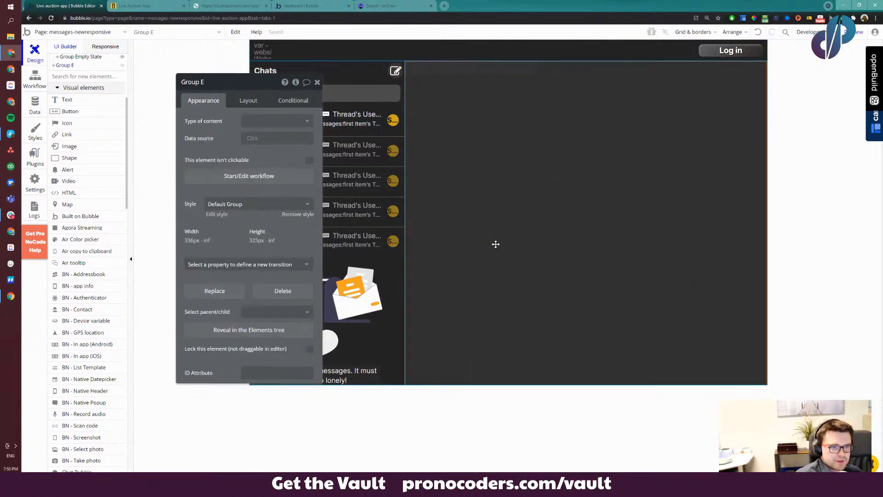
pyautogui.click(275, 122)
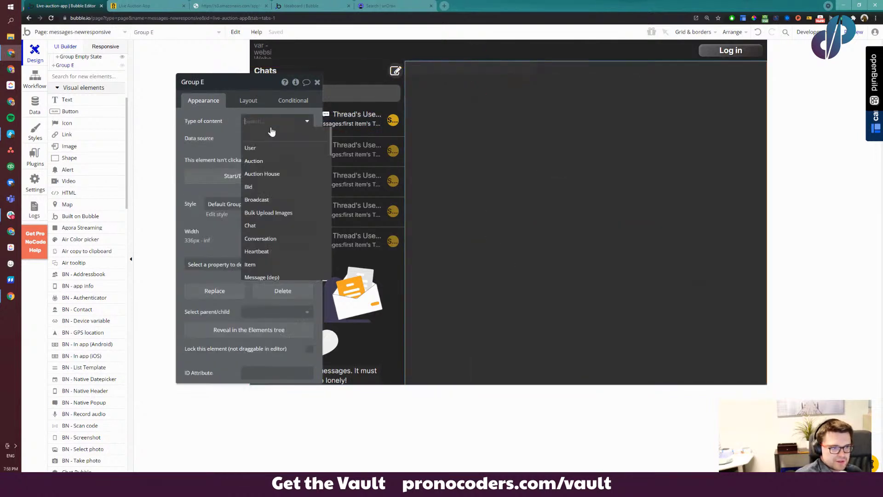
pyautogui.click(209, 83)
pyautogui.write('MESSAGE')
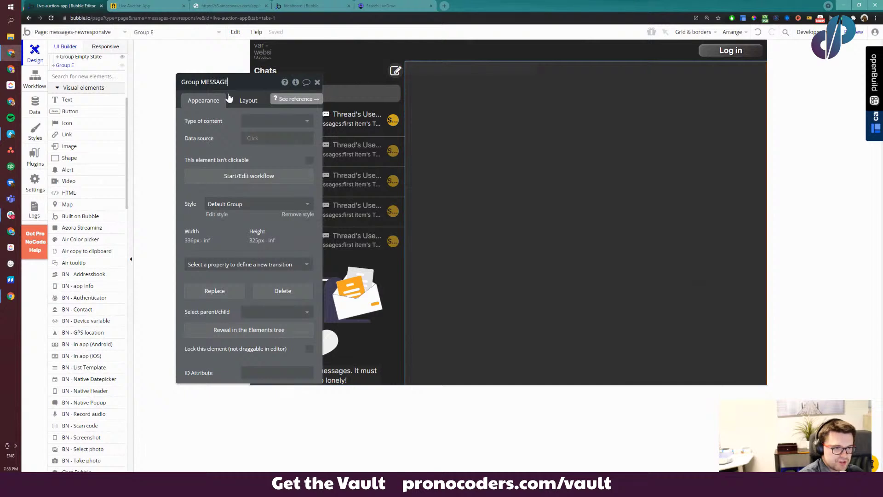
pyautogui.press('Return')
# Rename the conversation area's group as Group THREAD
pyautogui.click(260, 122)
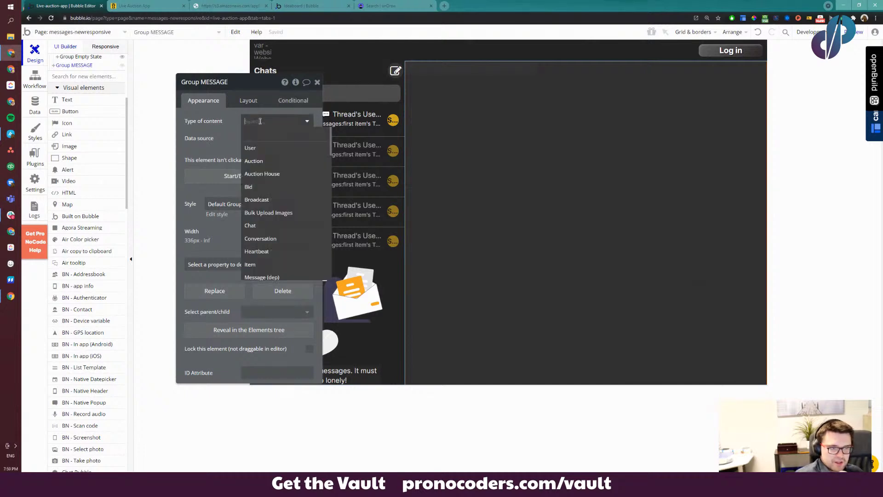
pyautogui.click(243, 85)
pyautogui.doubleClick(241, 83)
pyautogui.write('TJE')
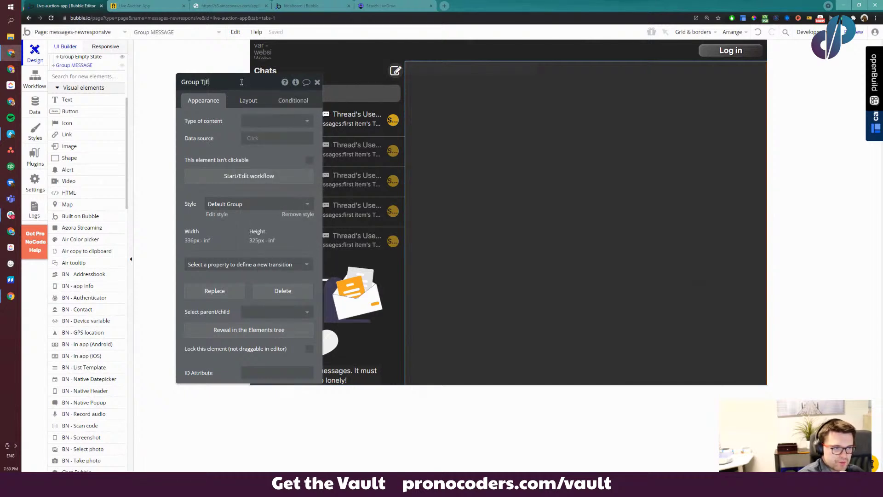
pyautogui.write('D')
pyautogui.press('Return')
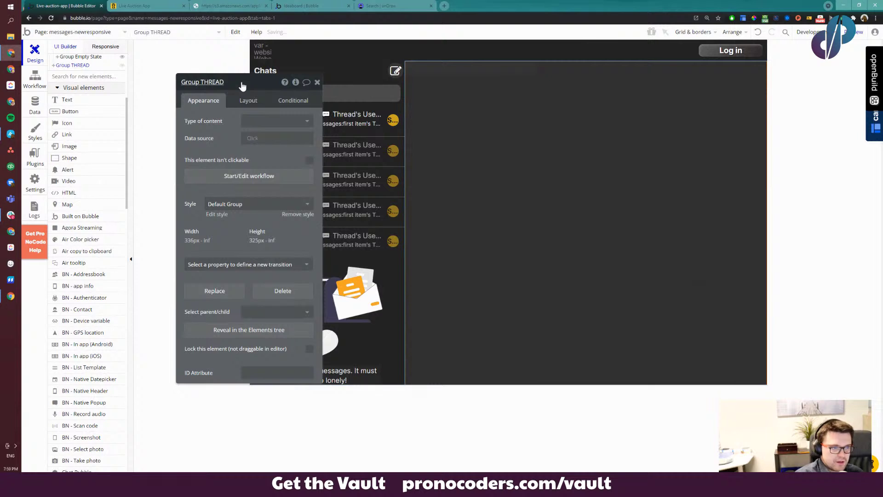
# Prefix the Group THREAD name with a heart emoji so it reads ♥ Group THREAD
pyautogui.click(241, 82)
pyautogui.press('super+period')
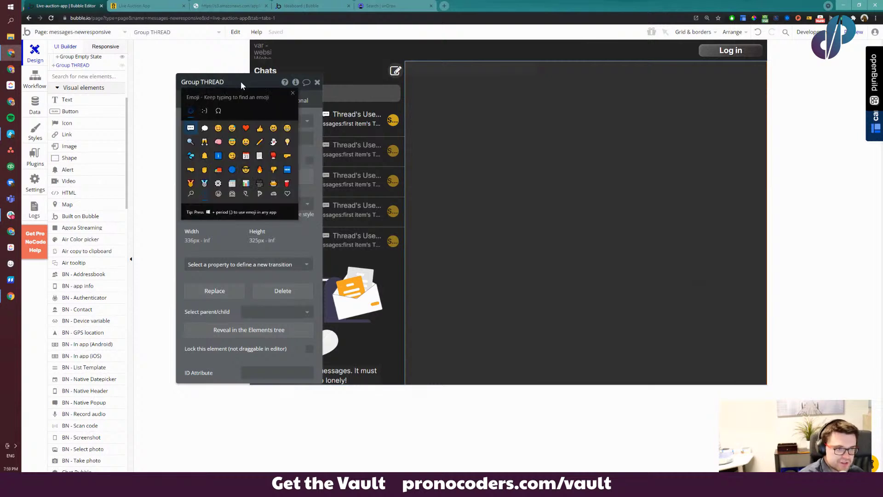
pyautogui.click(246, 127)
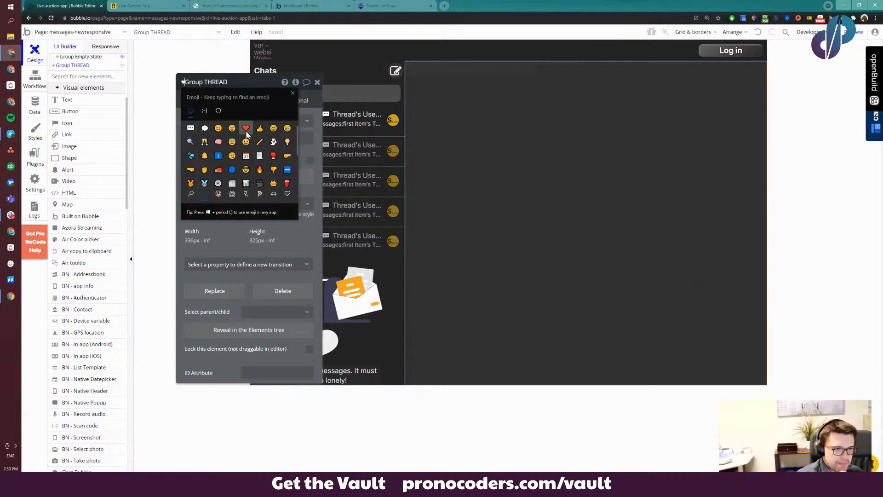
pyautogui.click(245, 81)
pyautogui.click(590, 98)
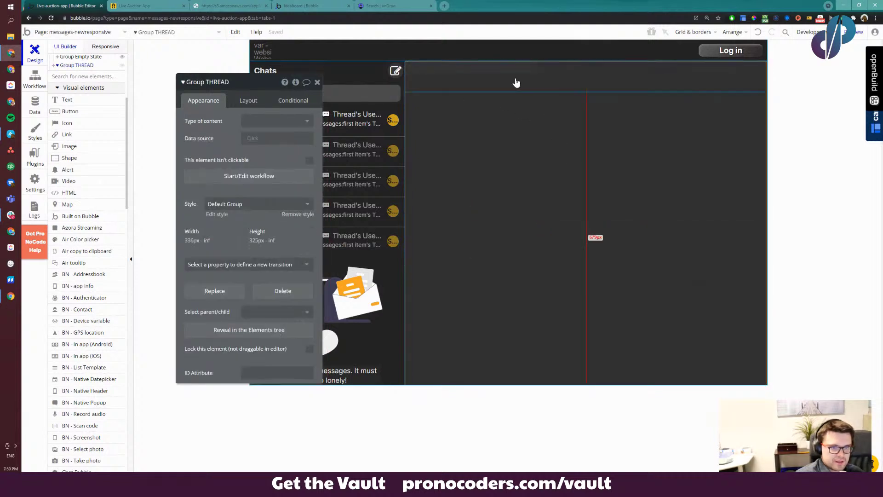
# Set the thread group's type of content to Thread
pyautogui.click(281, 124)
pyautogui.write('th')
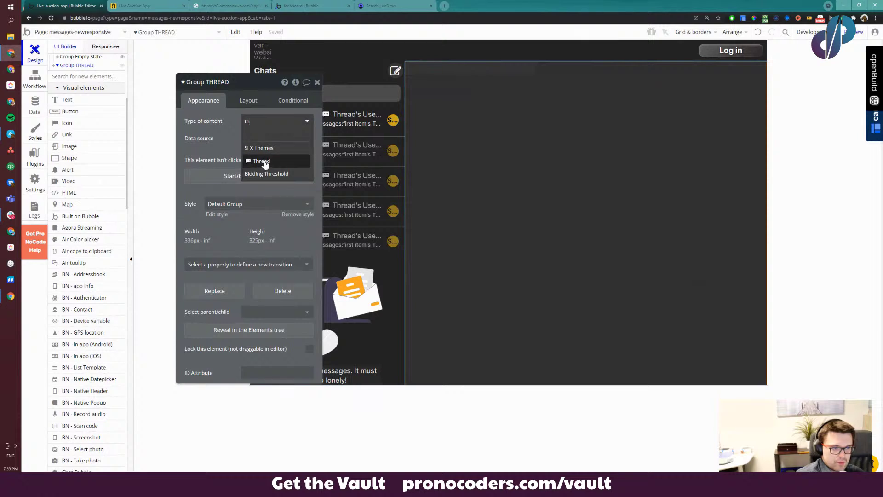
pyautogui.click(262, 161)
# Set the header text's dynamic expression to ♥ Group THREAD's Thread's Users
pyautogui.click(444, 68)
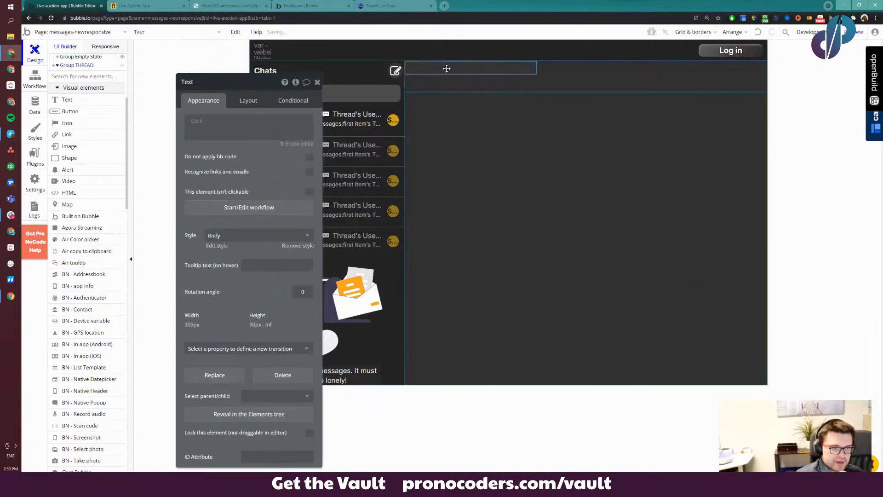
pyautogui.click(193, 128)
pyautogui.click(228, 235)
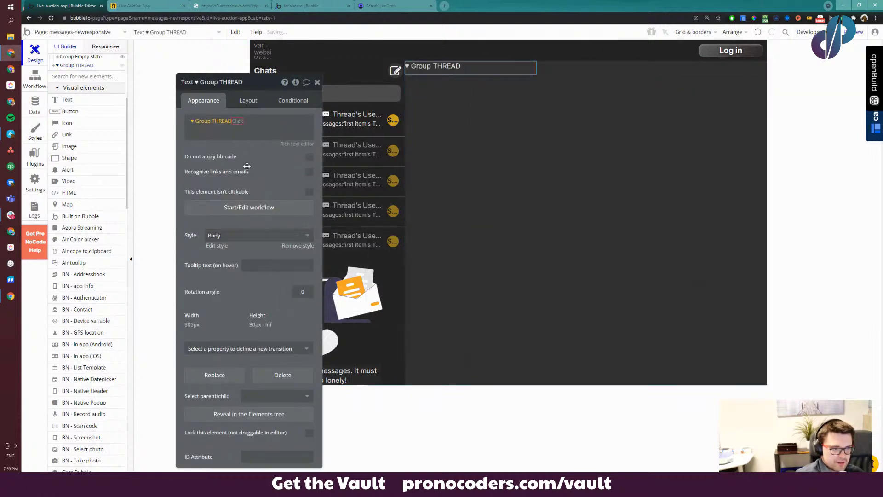
pyautogui.click(237, 121)
pyautogui.click(243, 128)
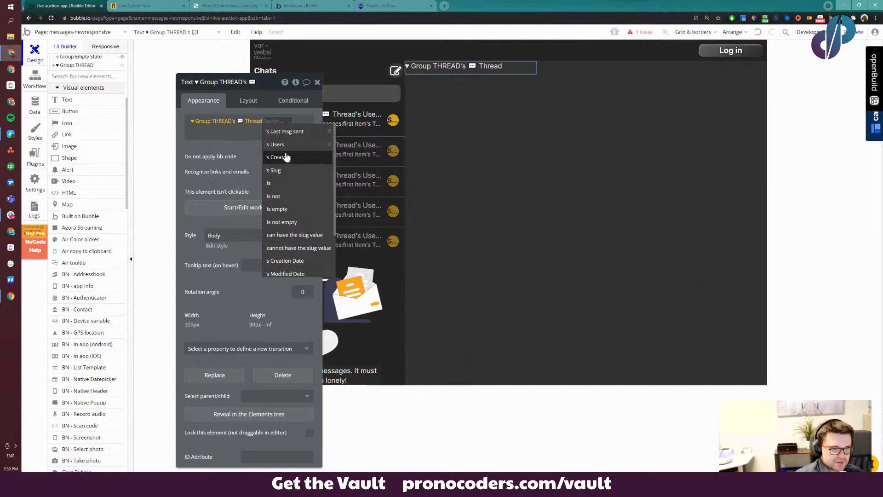
pyautogui.click(282, 146)
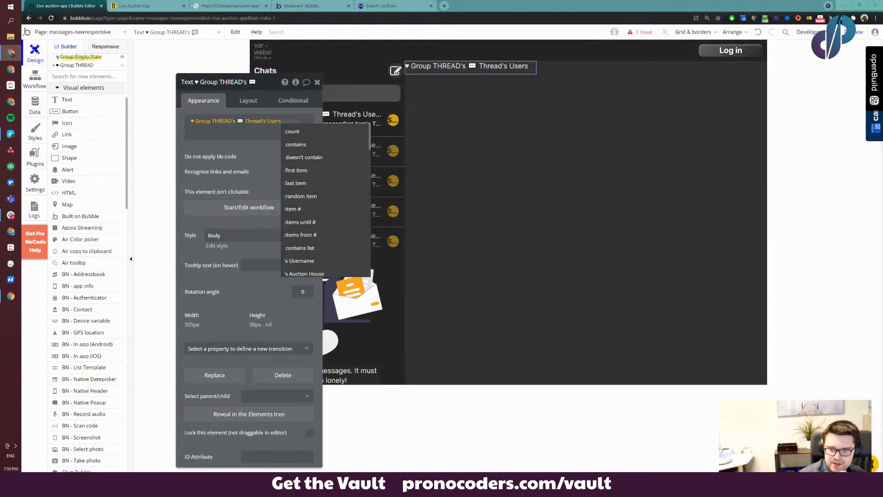
# Switch to the Messenger window and examine how group conversations are titled in the chat header
pyautogui.hotkey('alt', 'Tab')
pyautogui.moveTo(601, 121); pyautogui.dragTo(607, 64)
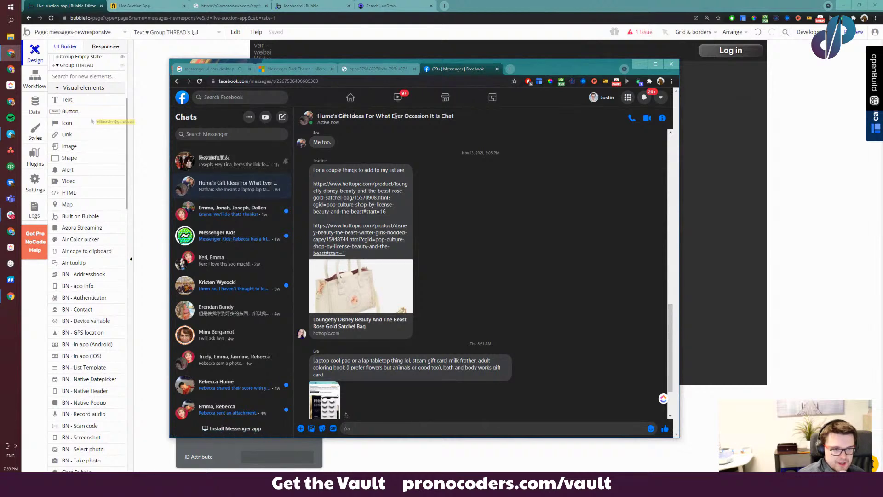
pyautogui.click(230, 184)
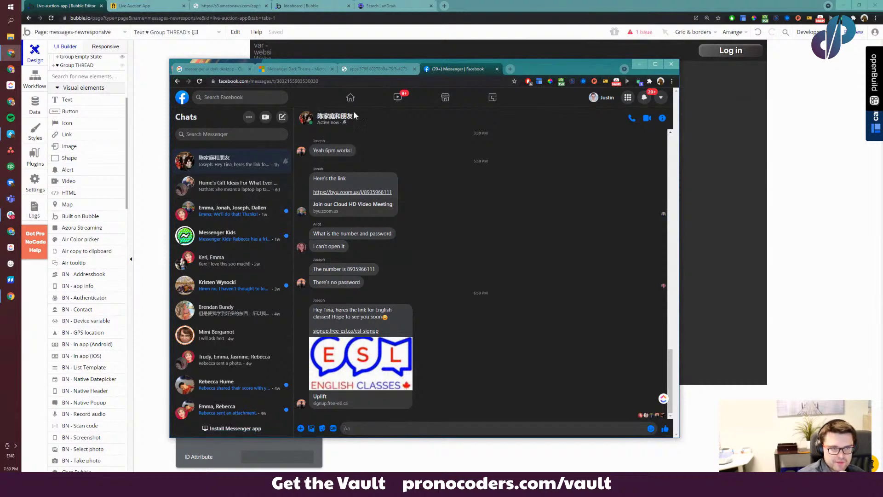
pyautogui.moveTo(518, 69); pyautogui.dragTo(882, 174)
# Back in the Bubble editor, extend the header text's expression after Users with :minus item Current User's Real Name
pyautogui.click(287, 125)
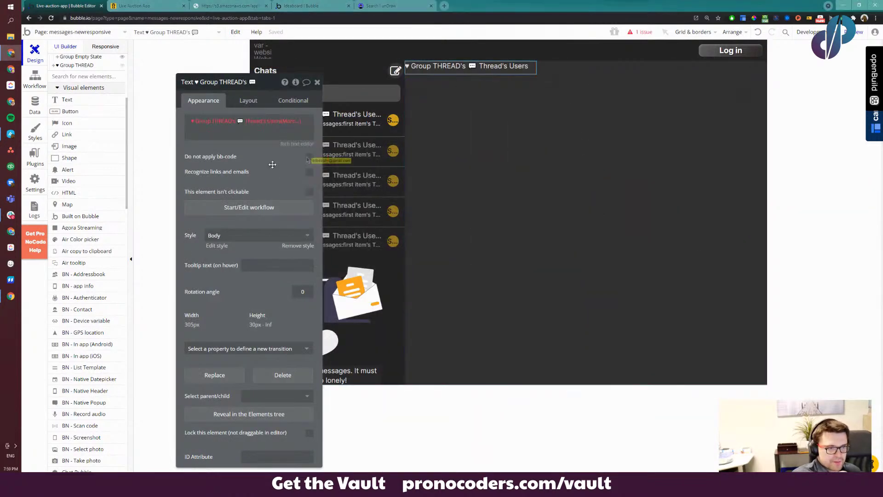
pyautogui.click(292, 121)
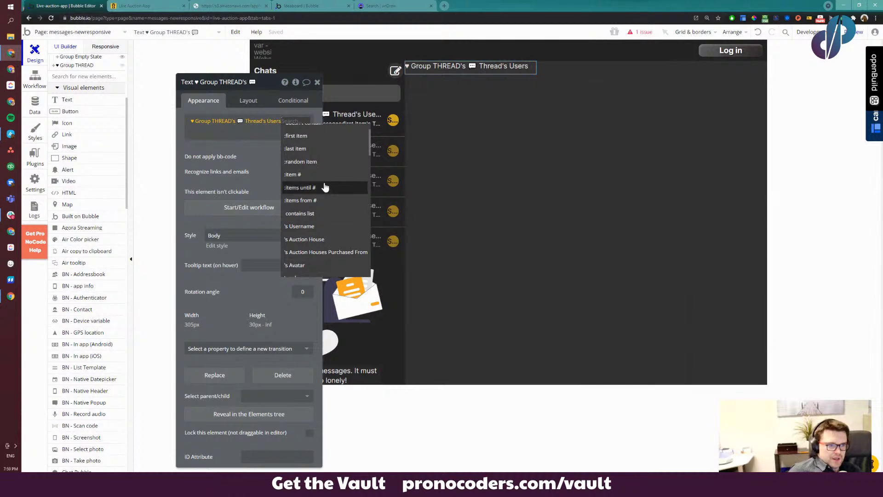
pyautogui.scroll(-1, 327, 204)
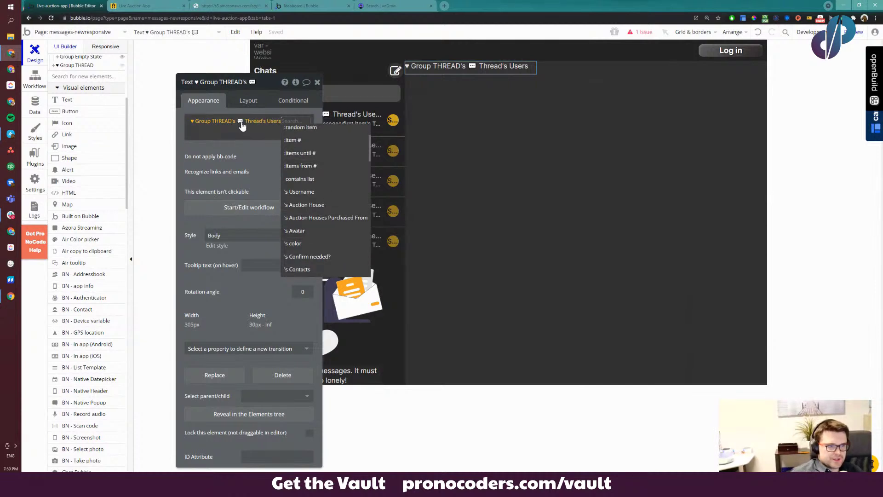
pyautogui.write('min')
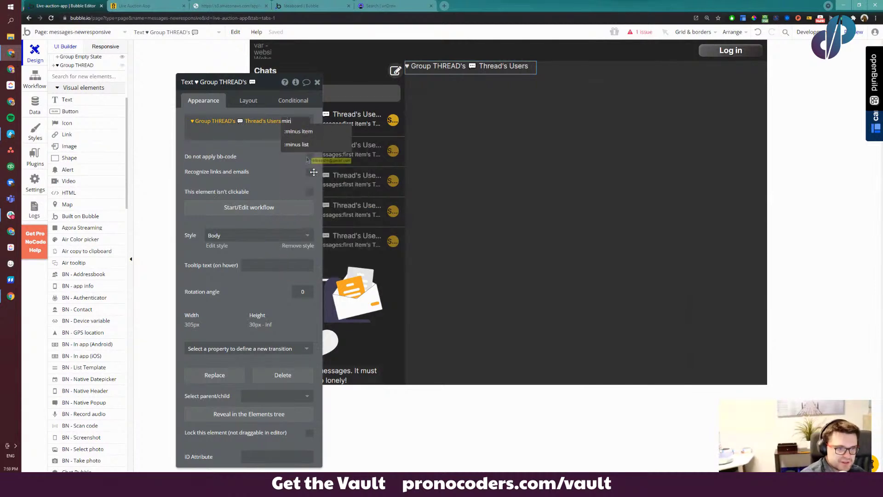
pyautogui.click(332, 134)
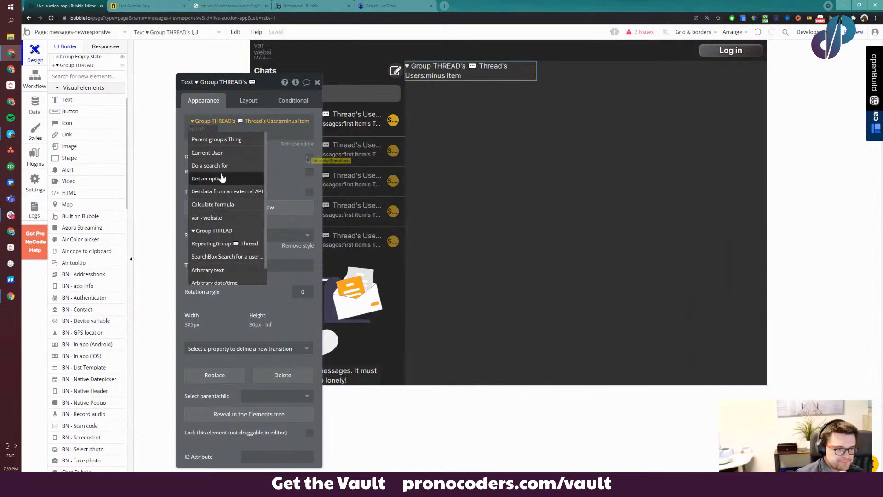
pyautogui.click(223, 156)
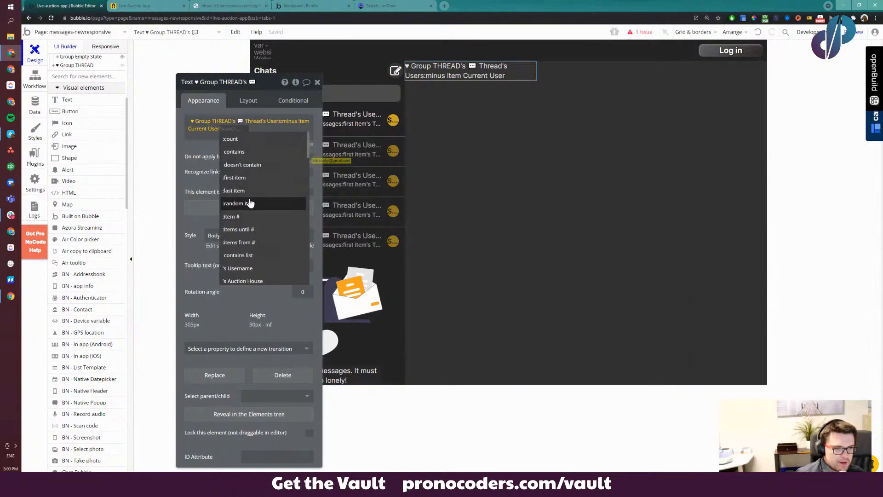
pyautogui.scroll(-5, 250, 246)
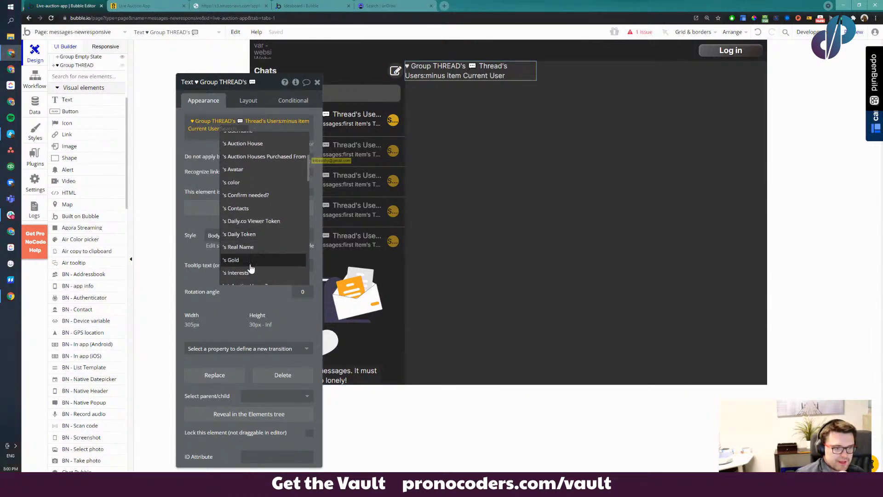
pyautogui.click(255, 247)
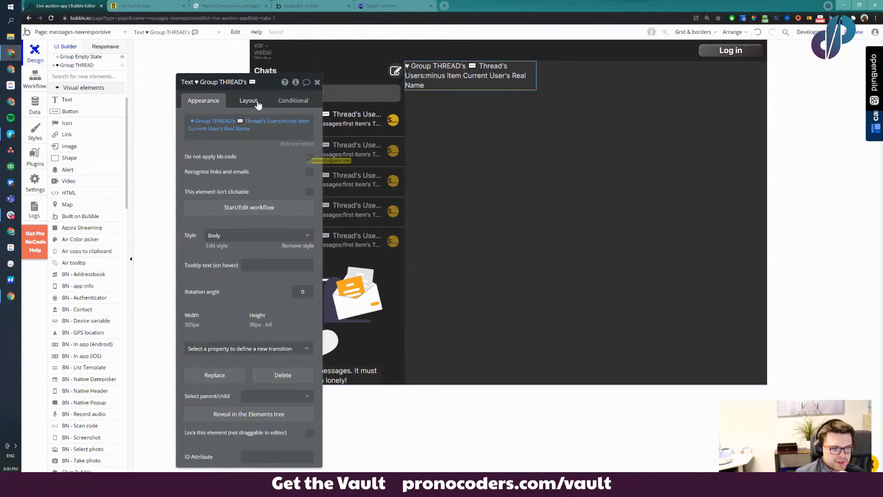
# Turn off fit height to content for the header text and give it a fixed height of 24 px
pyautogui.click(249, 100)
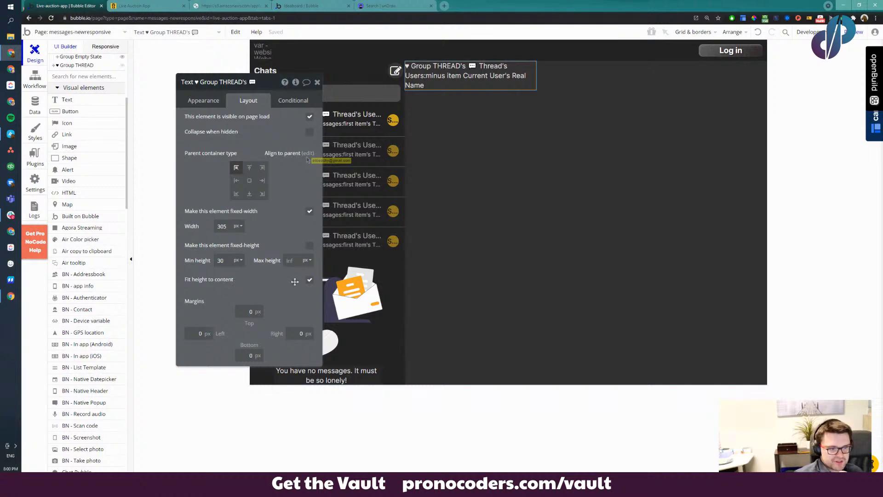
pyautogui.click(310, 280)
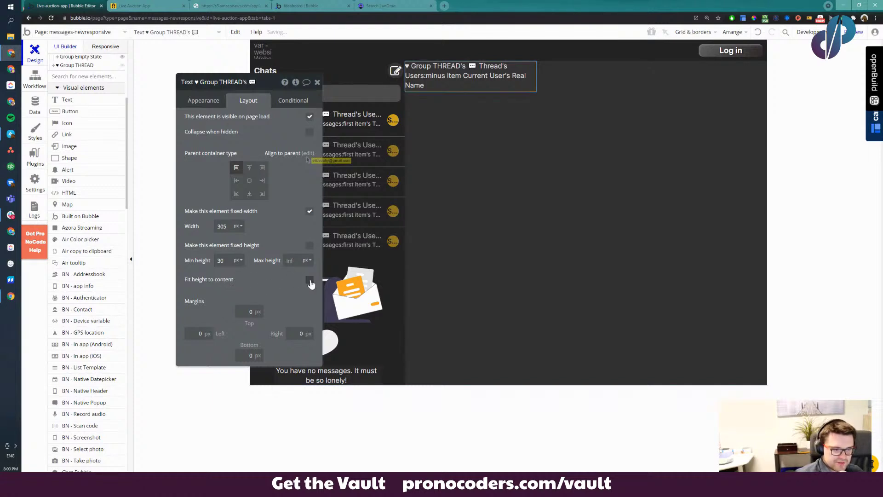
pyautogui.click(310, 245)
pyautogui.doubleClick(220, 260)
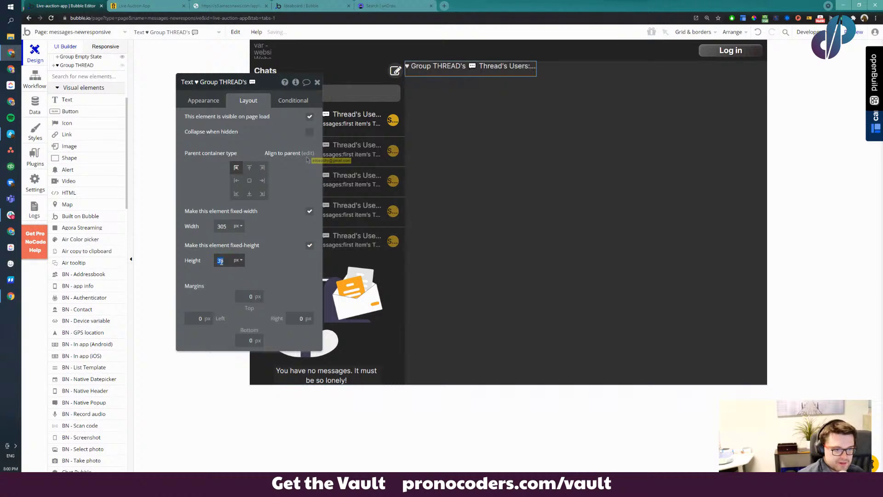
pyautogui.write('25')
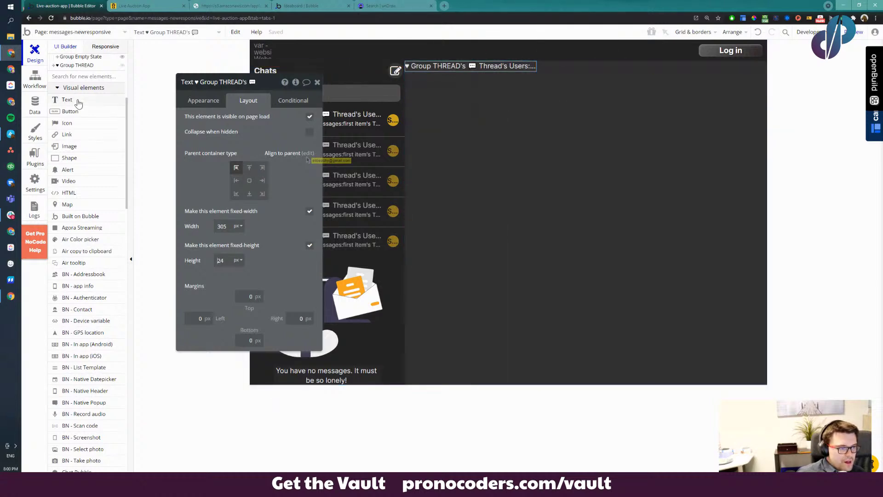
# Wrap the header text in a new group and set that group's container layout to Align to parent
pyautogui.moveTo(78, 103); pyautogui.dragTo(506, 67)
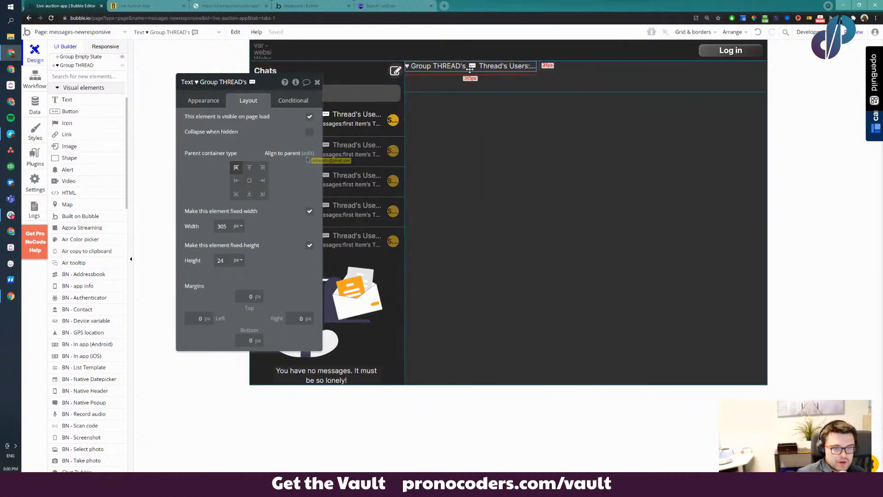
pyautogui.rightClick(470, 69)
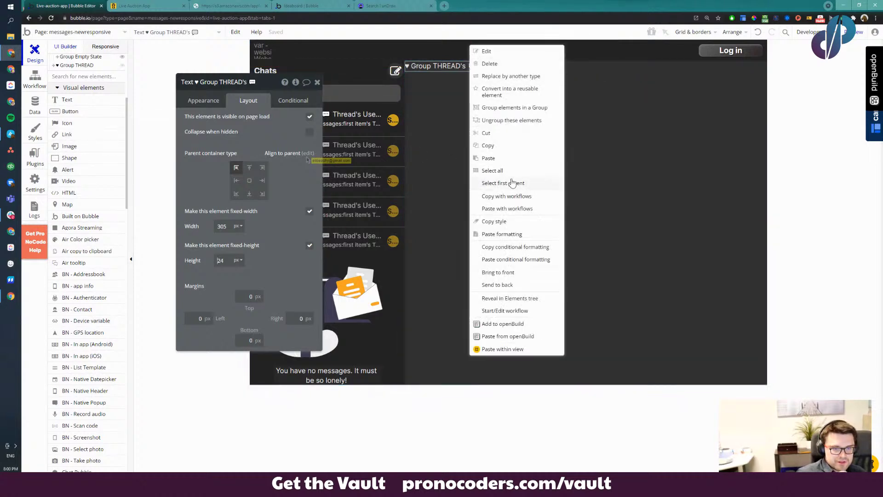
pyautogui.click(500, 108)
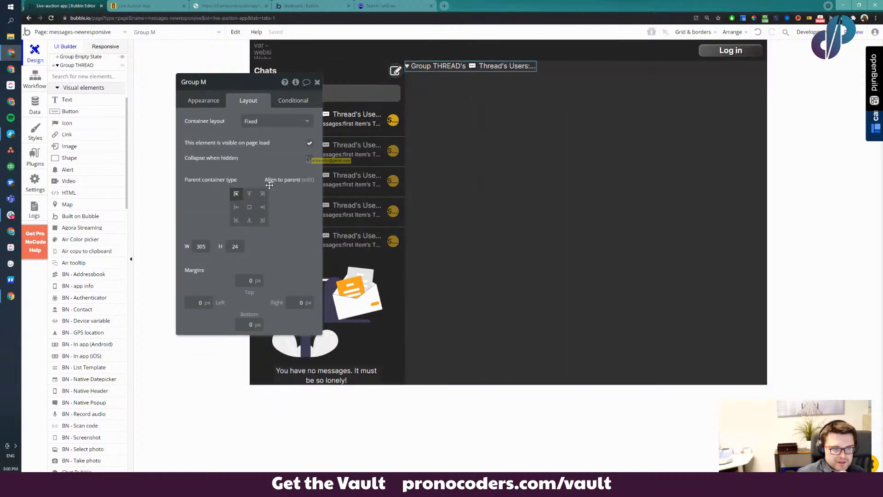
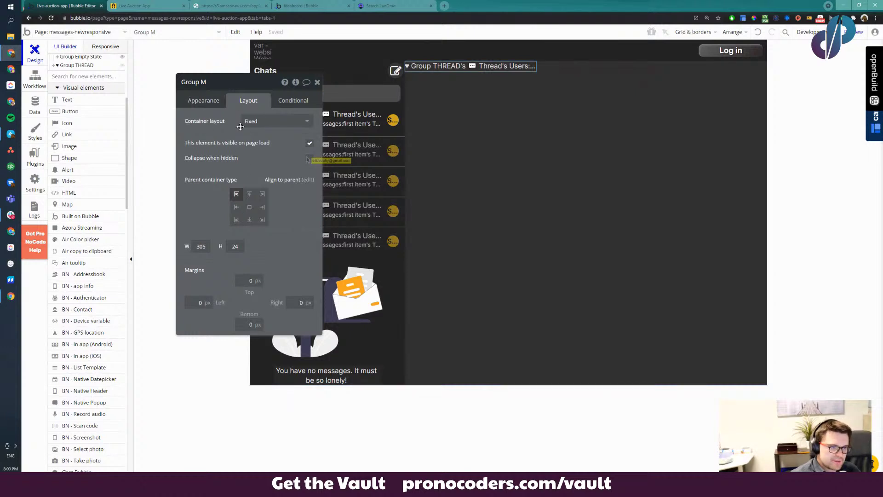
pyautogui.click(270, 122)
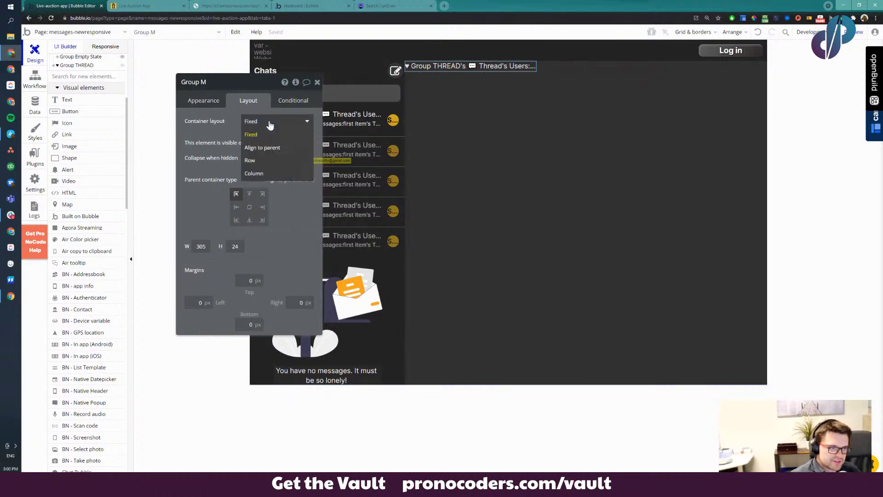
pyautogui.click(270, 148)
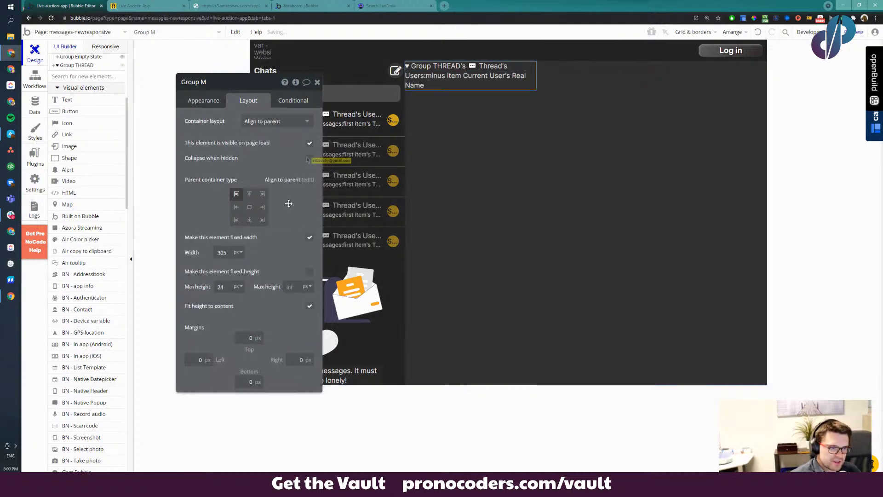
pyautogui.click(313, 272)
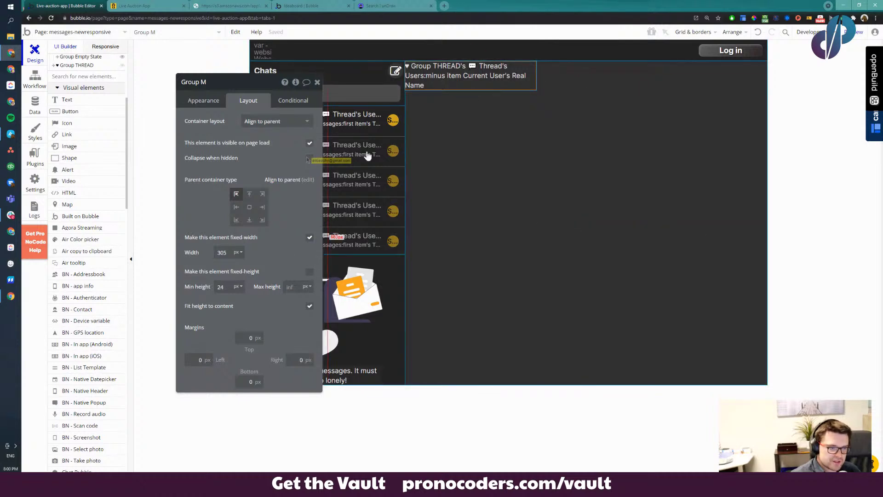
# Make the header text fixed-height at 24 px and turn off fit height to content on its parent group
pyautogui.click(428, 75)
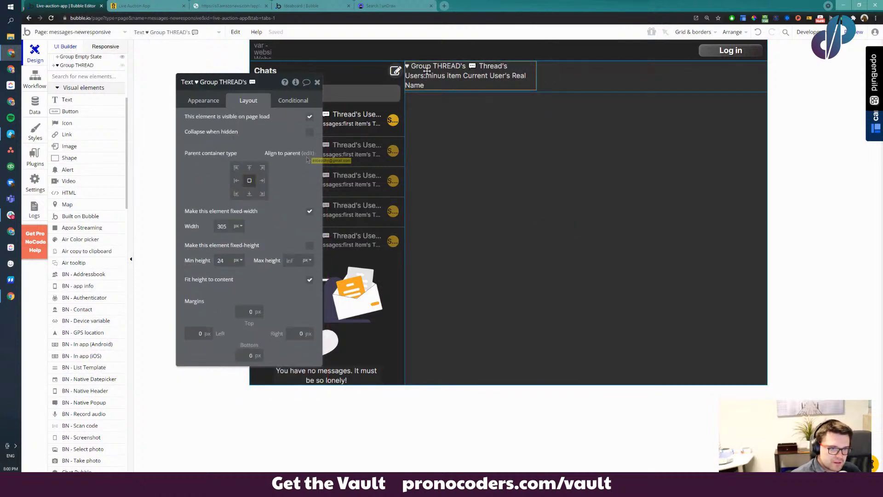
pyautogui.click(311, 248)
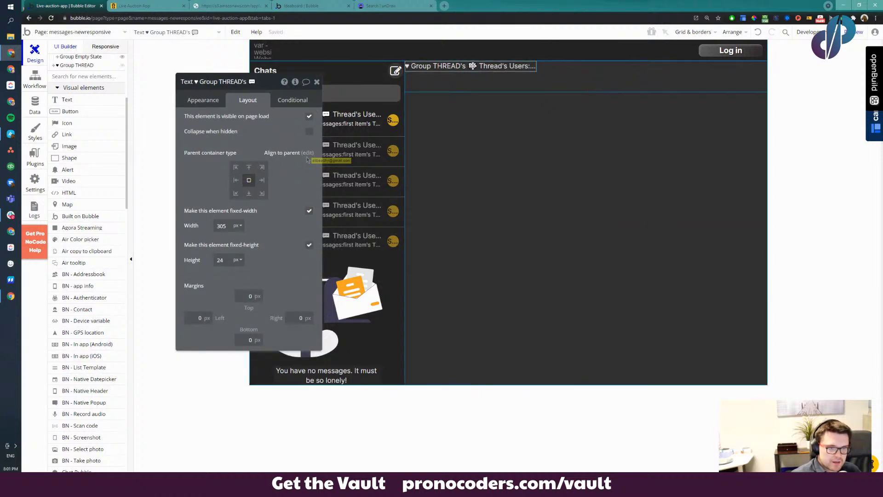
pyautogui.rightClick(471, 67)
pyautogui.click(520, 184)
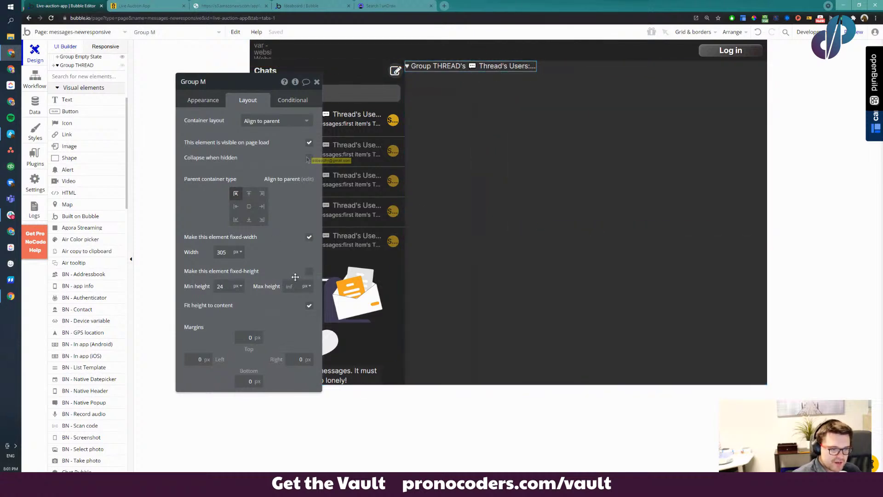
pyautogui.click(308, 306)
# Align the header text to the top centre of its parent group
pyautogui.click(457, 77)
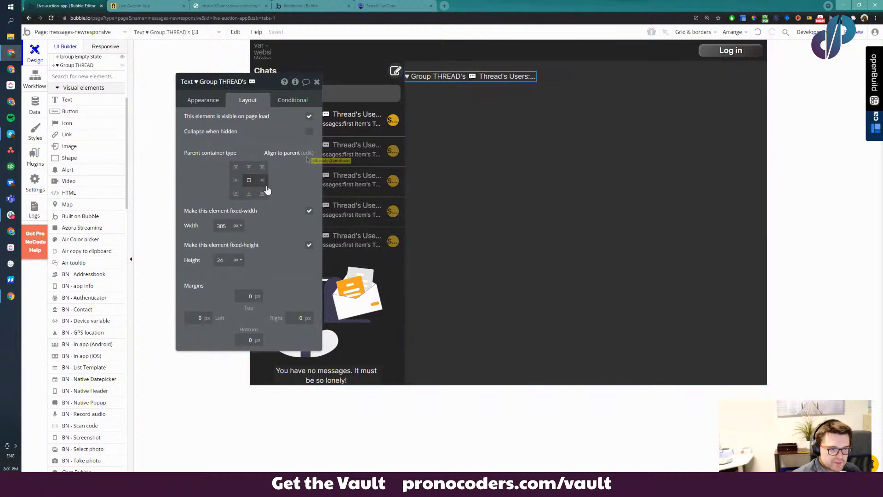
pyautogui.click(249, 167)
# Add a text element about 267 px wide and 26 px high below the header text in its group, reading "Active"
pyautogui.click(473, 79)
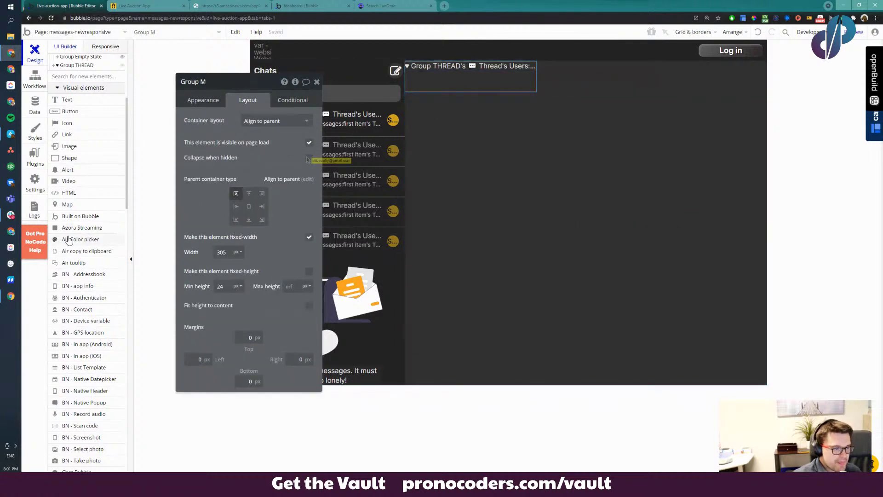
pyautogui.click(67, 100)
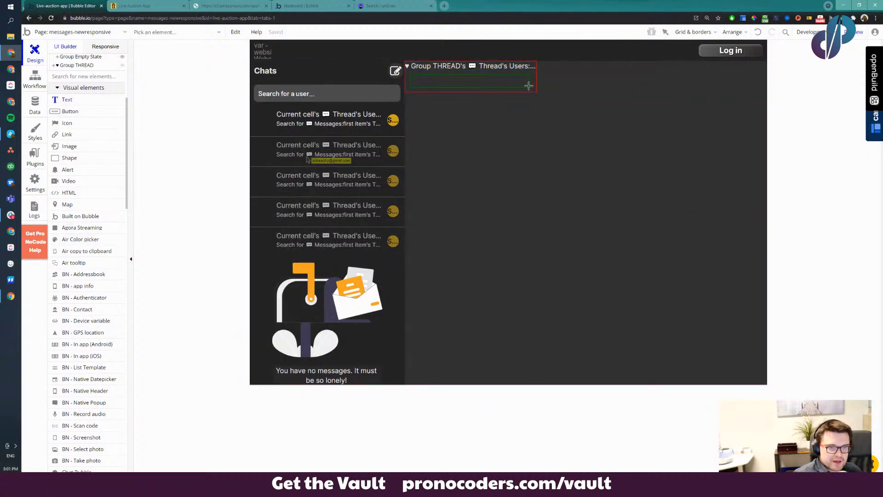
pyautogui.moveTo(528, 86); pyautogui.dragTo(529, 86)
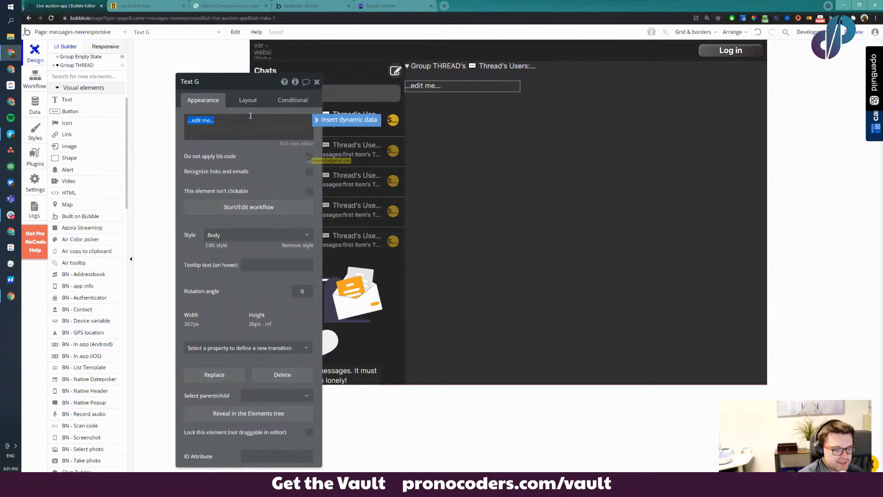
pyautogui.write('Active')
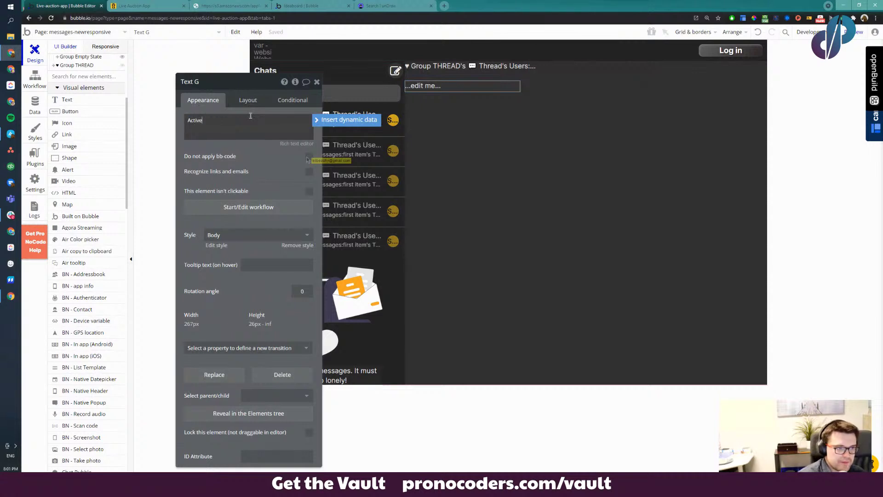
pyautogui.click(240, 157)
# Insert a green circle emoji in front of the word "Active" in the new text element
pyautogui.click(266, 131)
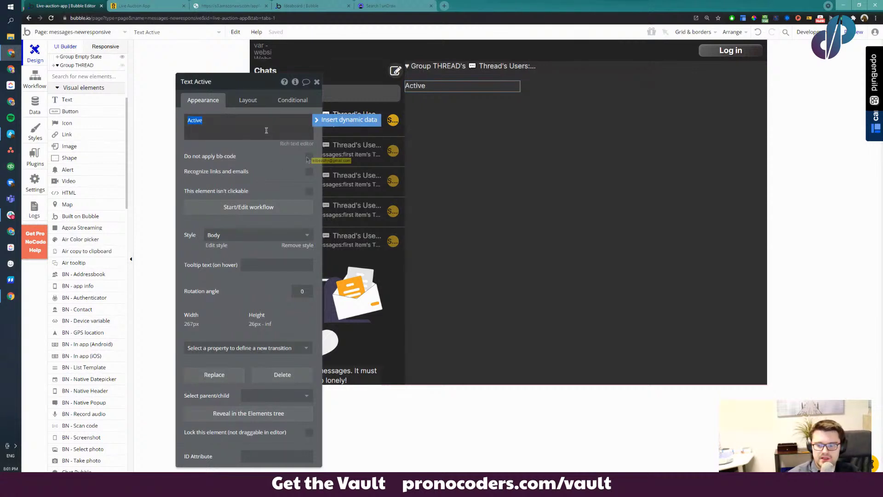
pyautogui.click(266, 130)
pyautogui.press('super+period')
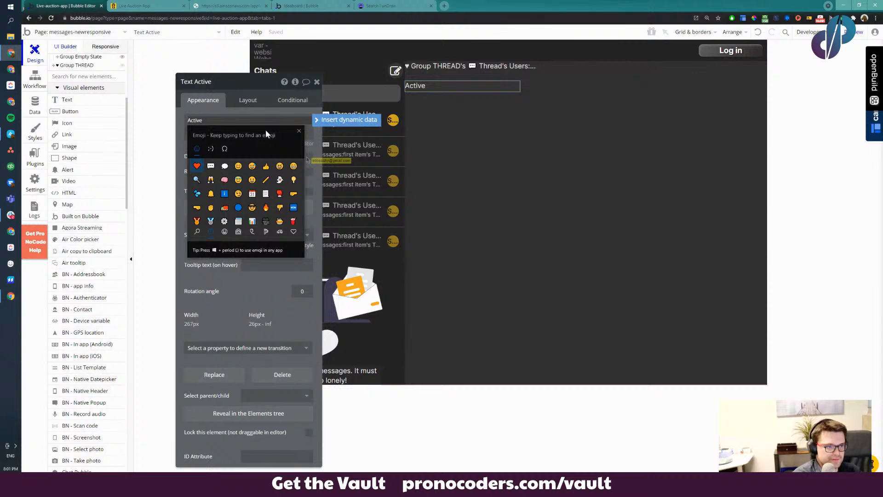
pyautogui.scroll(-2, 244, 184)
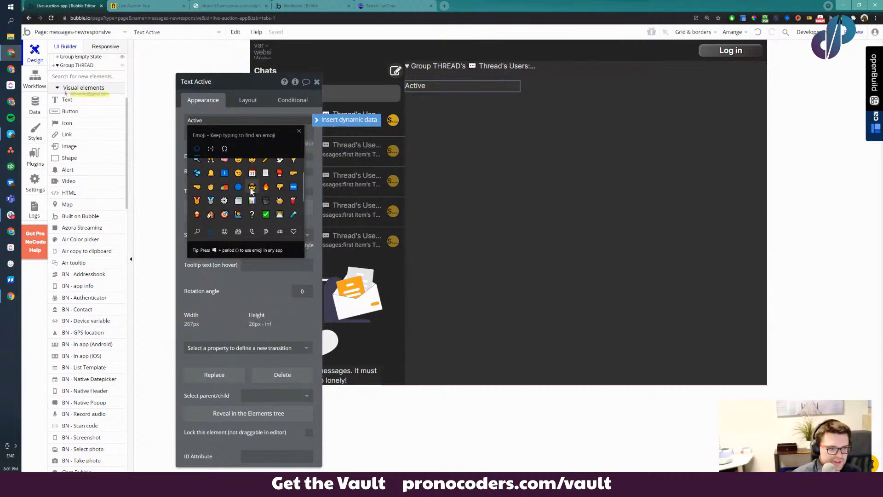
pyautogui.write('d')
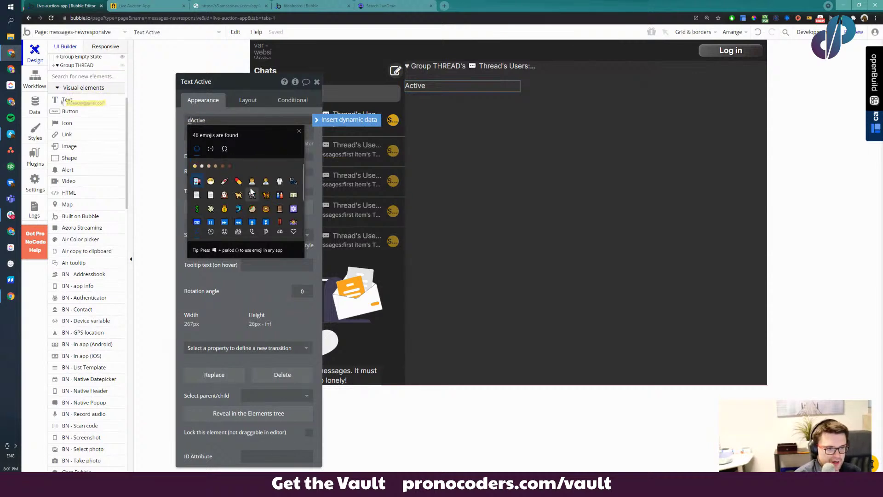
pyautogui.write('reen')
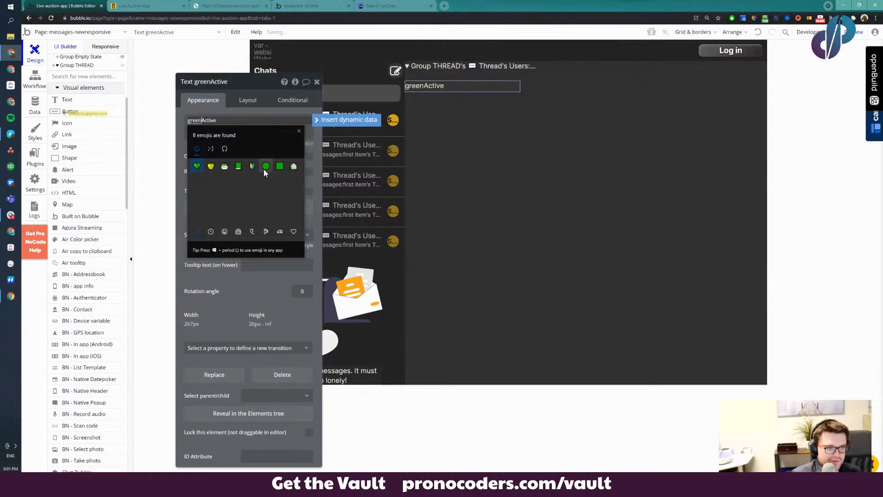
pyautogui.click(265, 166)
pyautogui.click(442, 82)
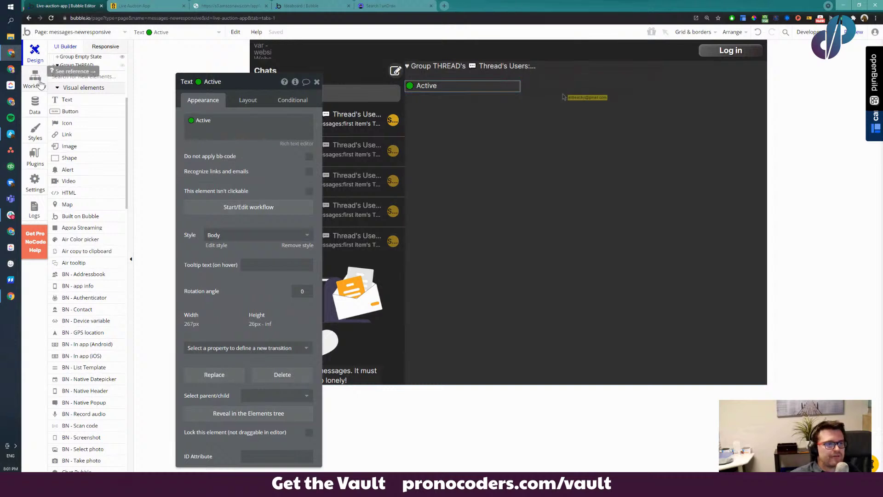
pyautogui.click(35, 78)
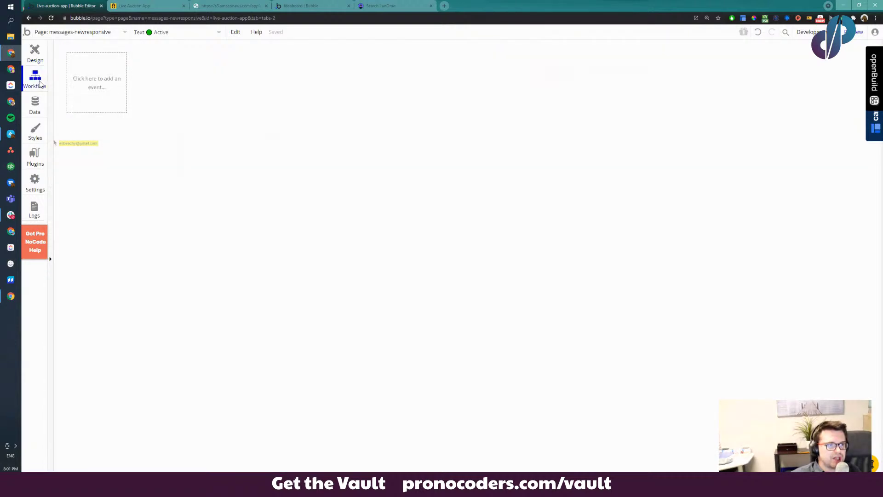
pyautogui.click(87, 85)
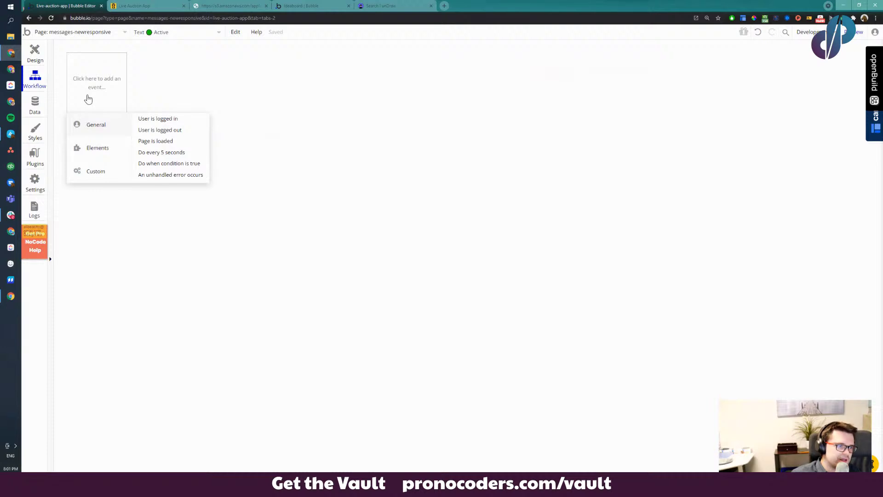
pyautogui.click(35, 53)
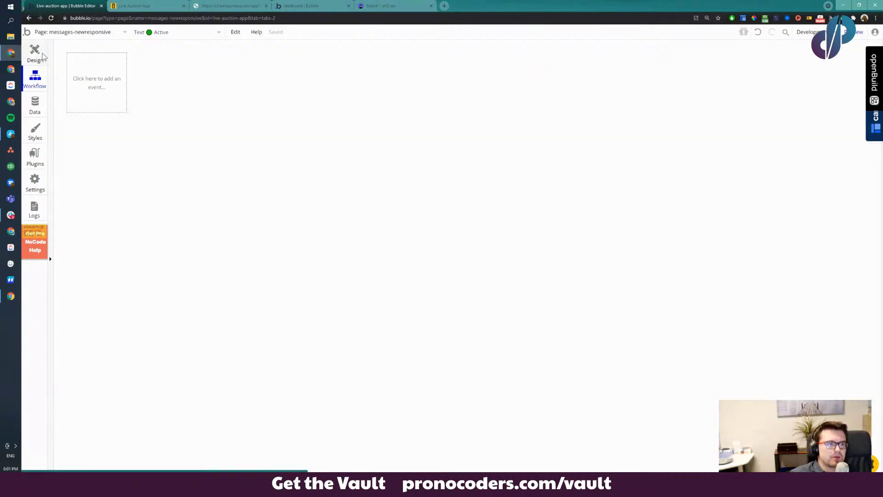
pyautogui.click(295, 51)
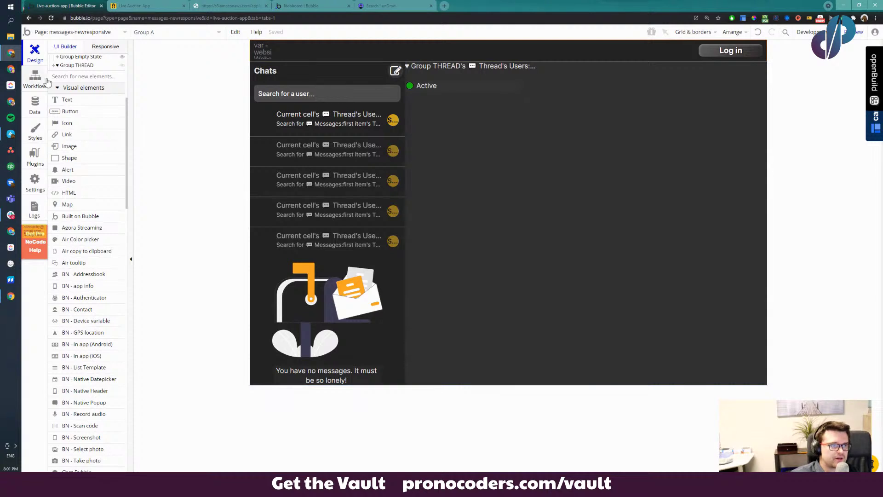
# Add a "Do every 5 seconds" event to the page's workflows
pyautogui.click(44, 80)
pyautogui.click(96, 85)
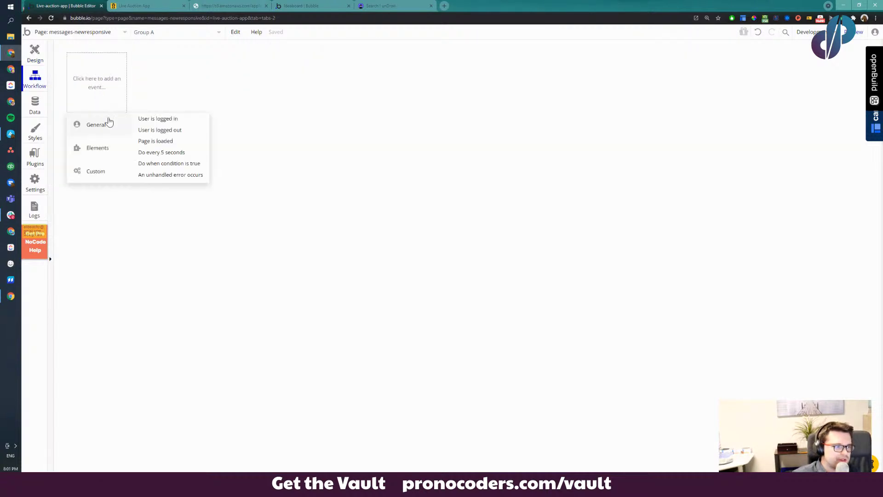
pyautogui.moveTo(101, 154)
pyautogui.moveTo(107, 178)
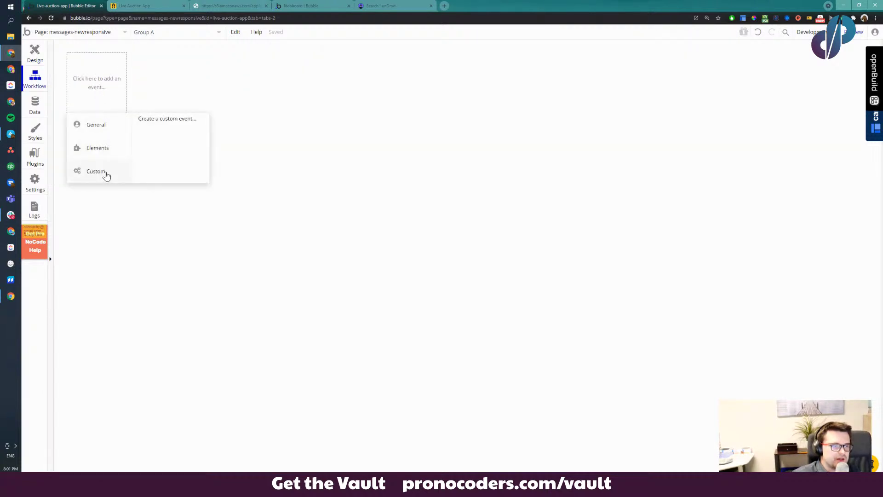
pyautogui.moveTo(118, 130)
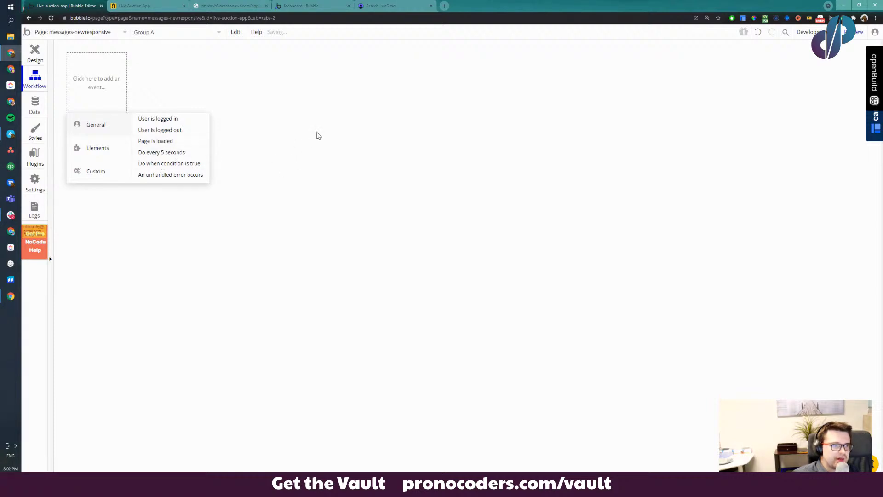
pyautogui.doubleClick(104, 84)
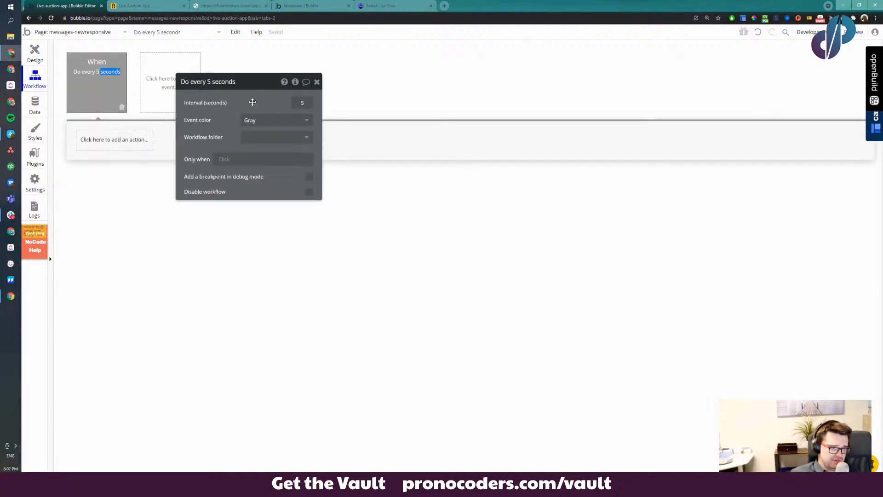
# Set the recurring event's interval to 300 seconds
pyautogui.doubleClick(302, 102)
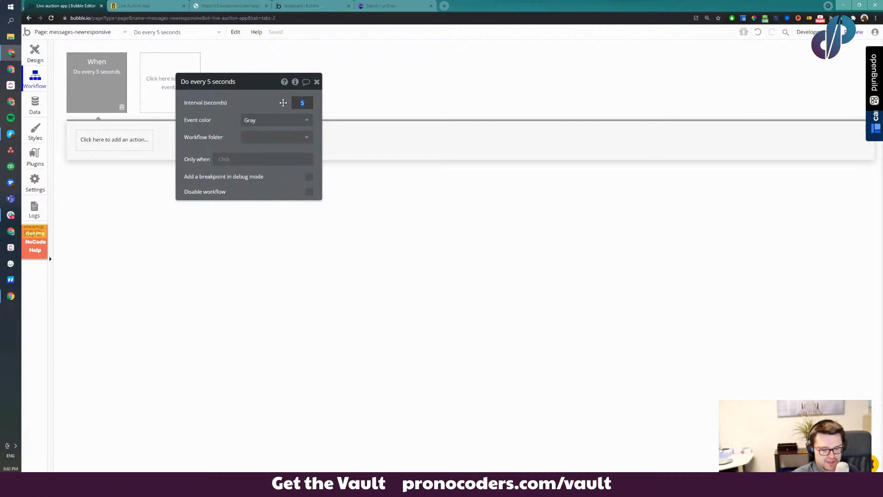
pyautogui.write('600')
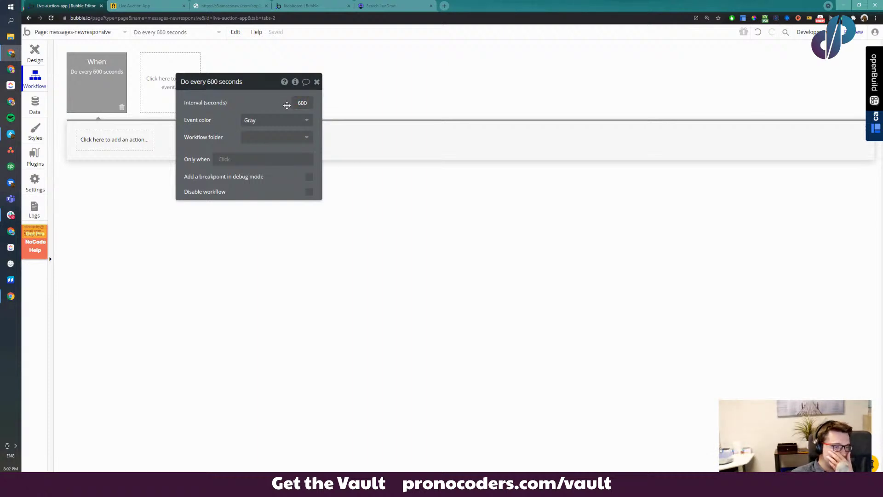
pyautogui.doubleClick(302, 103)
pyautogui.write('300')
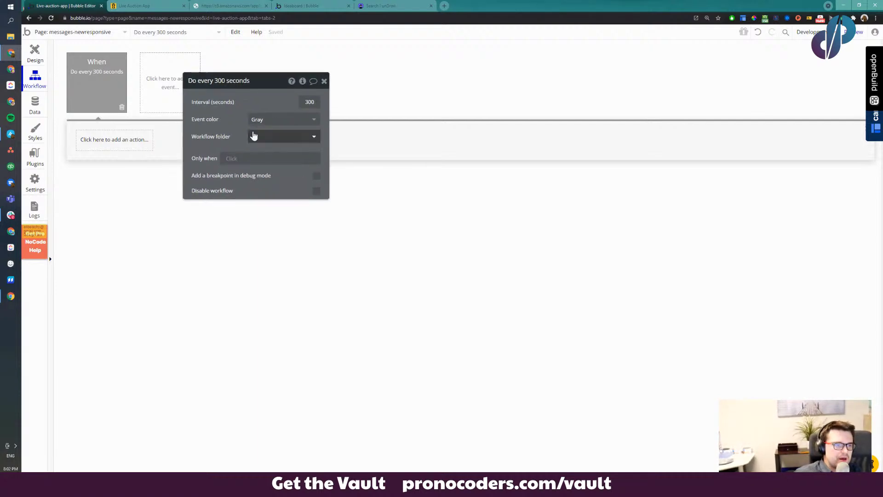
# Add a "Make changes to thing" action to the recurring event with Current User as the thing to change
pyautogui.click(123, 149)
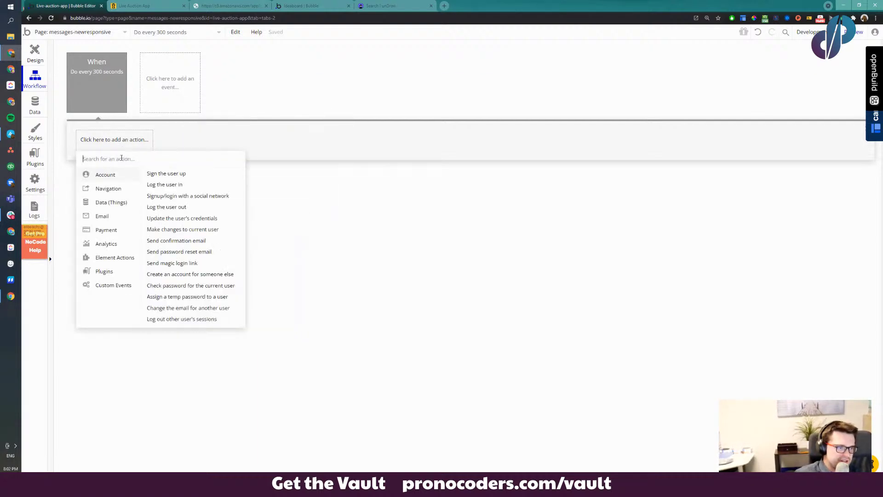
pyautogui.moveTo(115, 193)
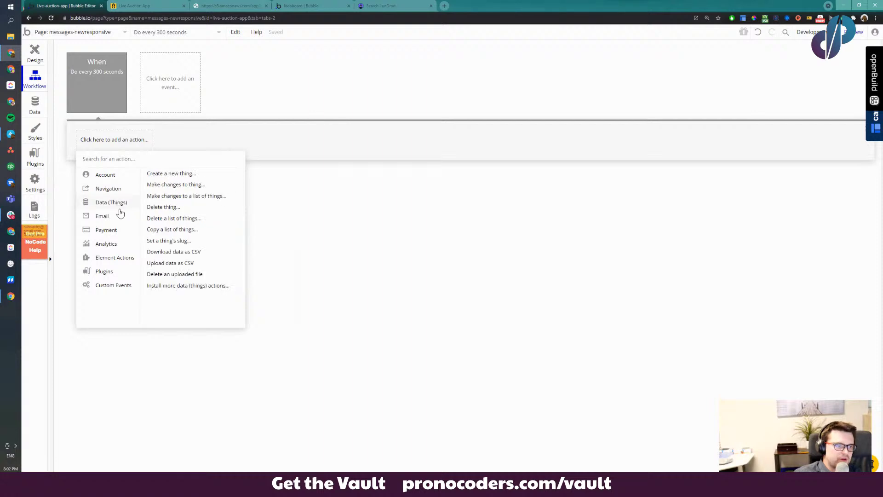
pyautogui.click(175, 185)
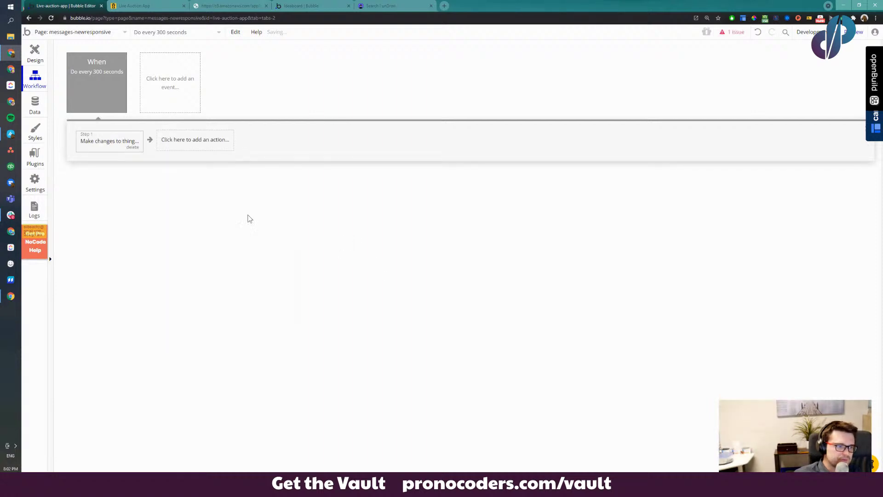
pyautogui.click(108, 143)
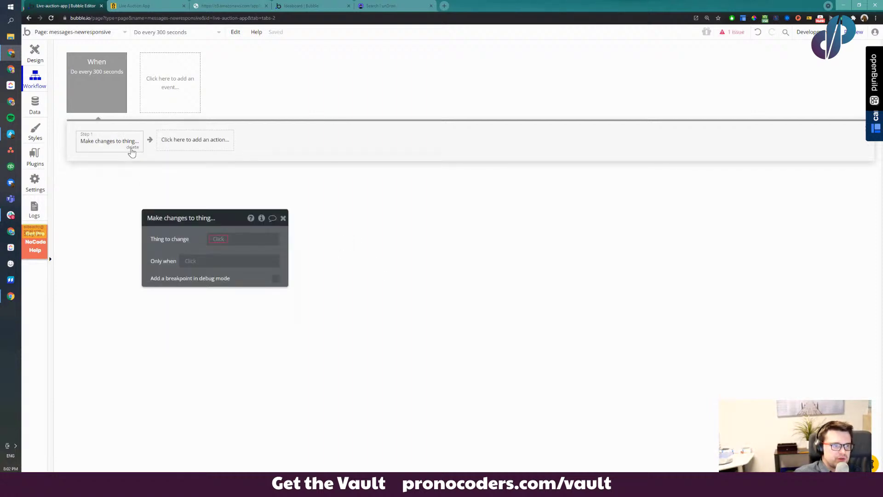
pyautogui.click(219, 238)
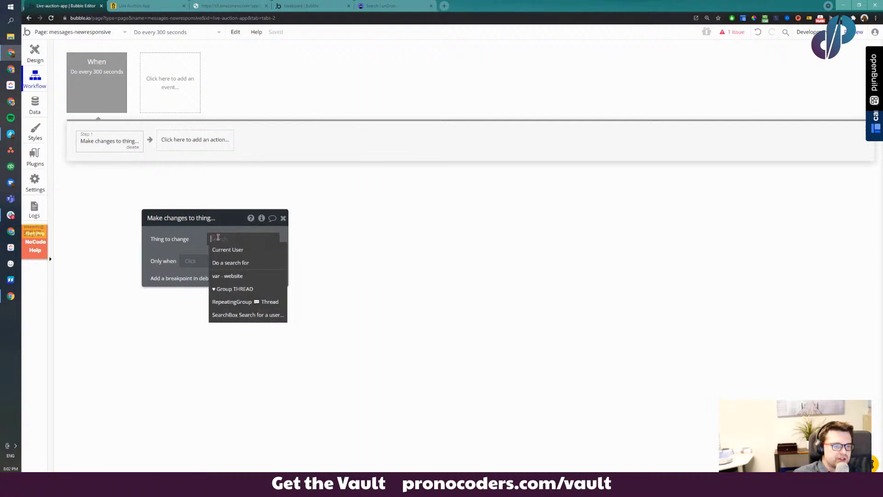
pyautogui.click(230, 249)
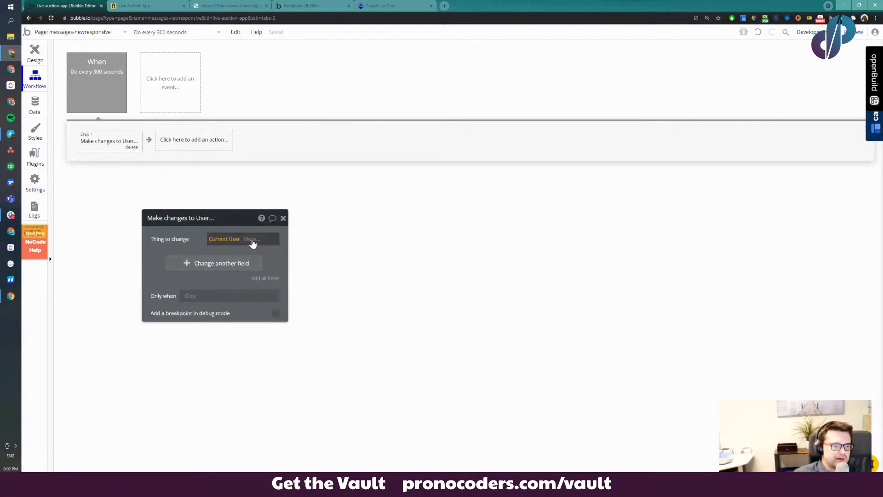
# Create a new field named Heartbeat of type date on the User data type
pyautogui.click(35, 104)
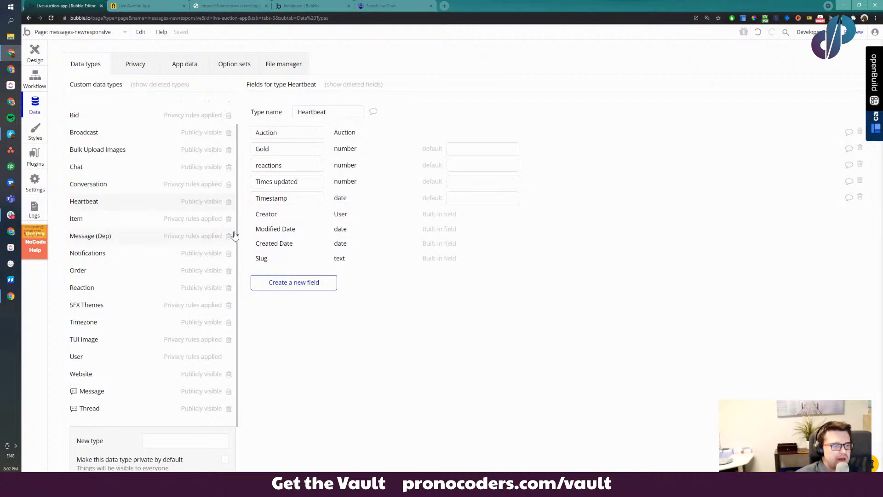
pyautogui.click(179, 356)
pyautogui.scroll(-5, 290, 255)
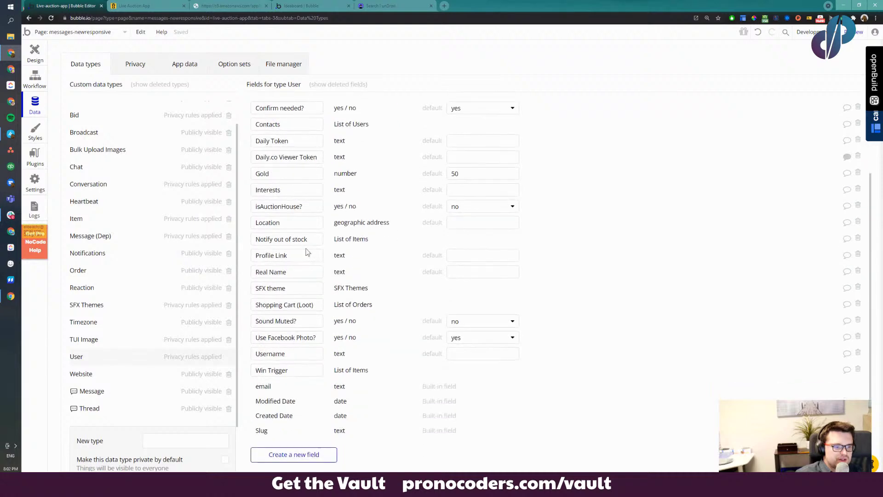
pyautogui.click(289, 455)
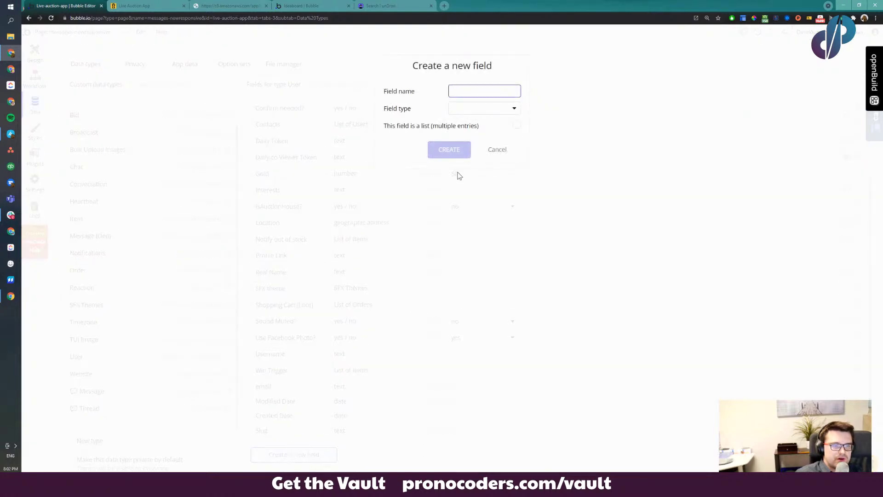
pyautogui.write('Heart')
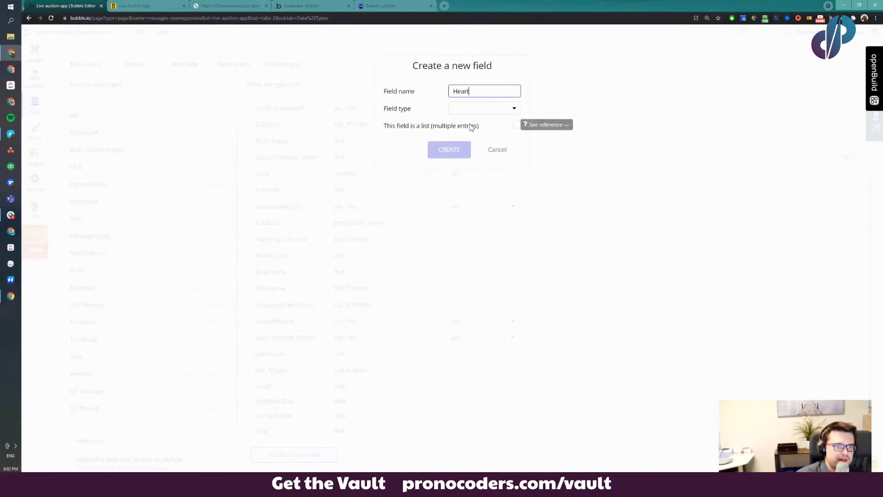
pyautogui.write('beat')
pyautogui.click(473, 108)
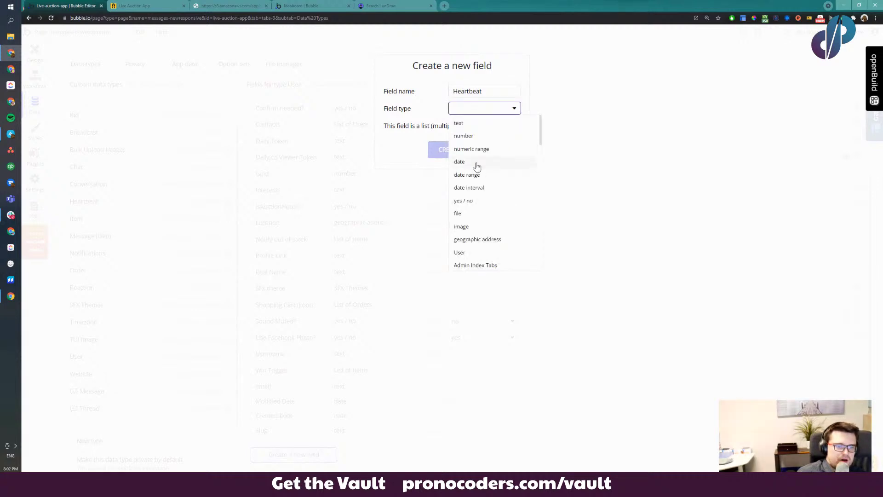
pyautogui.click(477, 163)
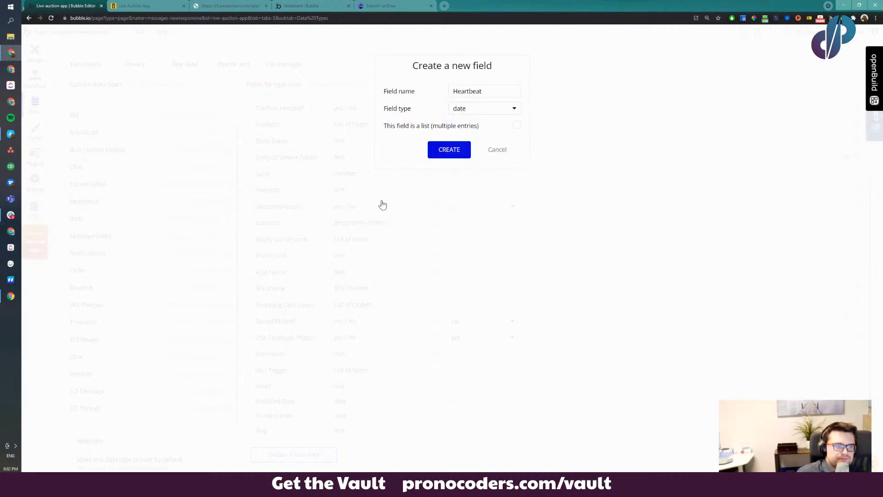
# Set the Heartbeat field to Current date/time in the recurring event's Make changes to User action
pyautogui.click(37, 53)
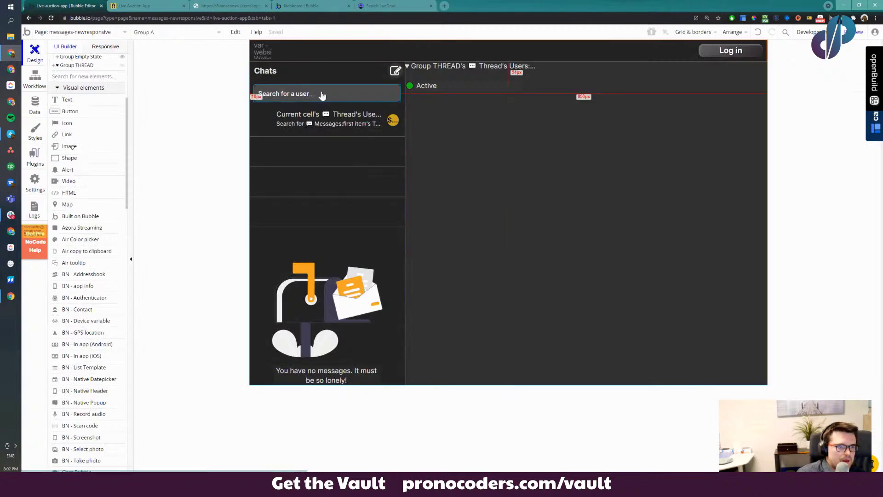
pyautogui.click(35, 78)
pyautogui.click(120, 138)
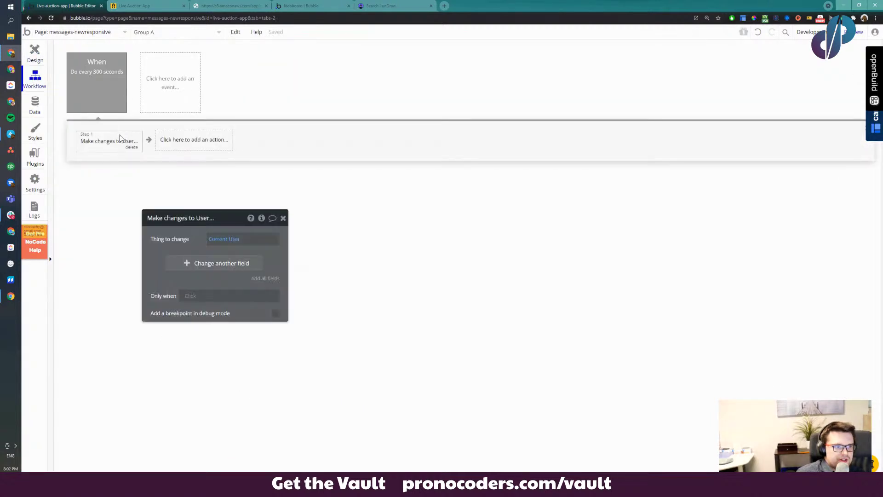
pyautogui.click(203, 262)
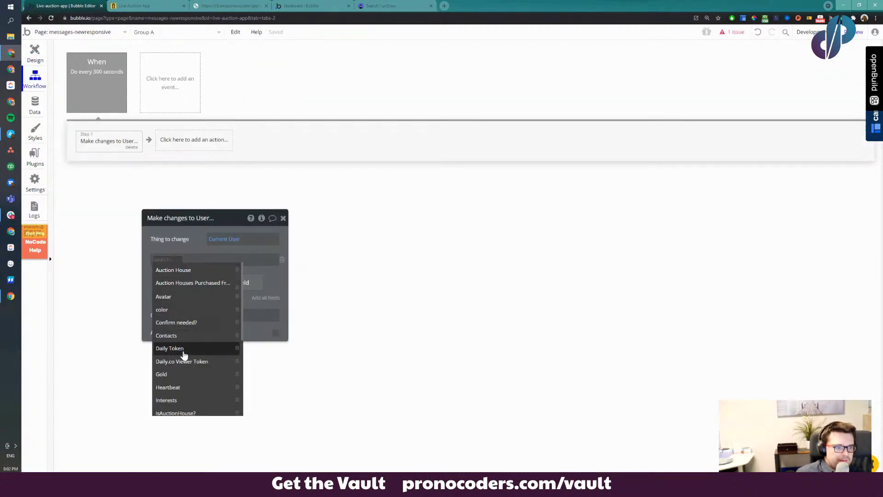
pyautogui.write('hear')
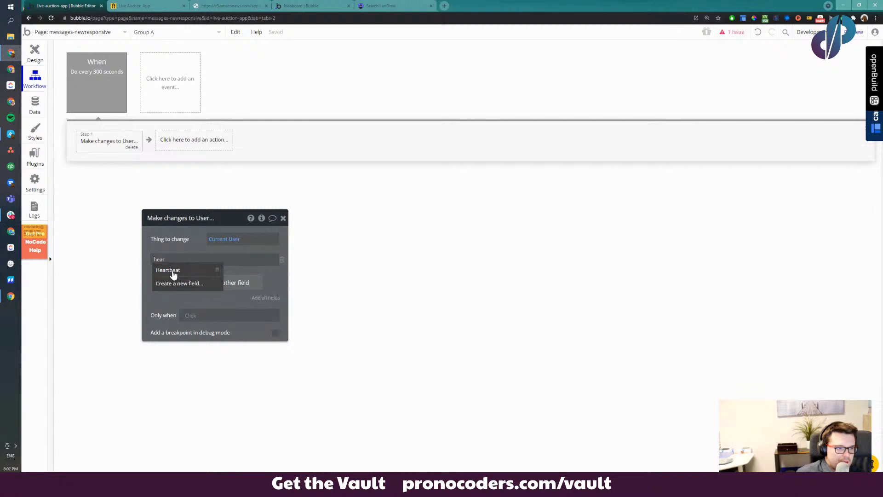
pyautogui.click(177, 270)
pyautogui.click(195, 260)
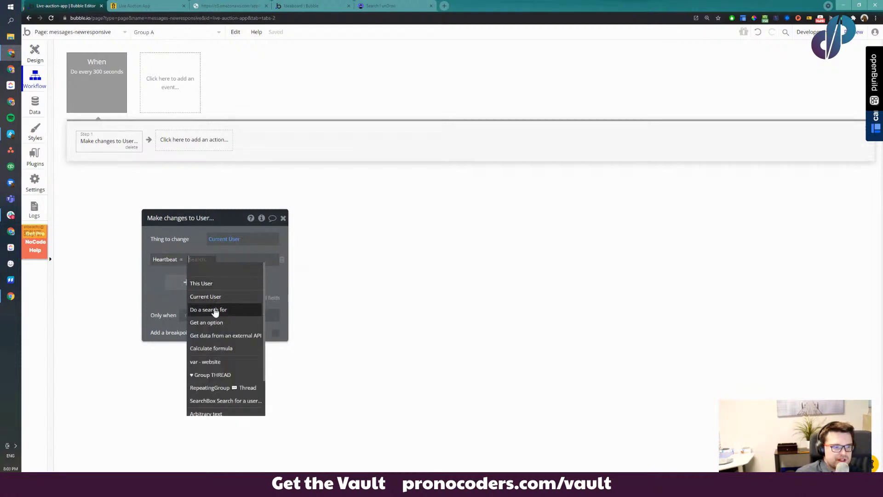
pyautogui.write('curre')
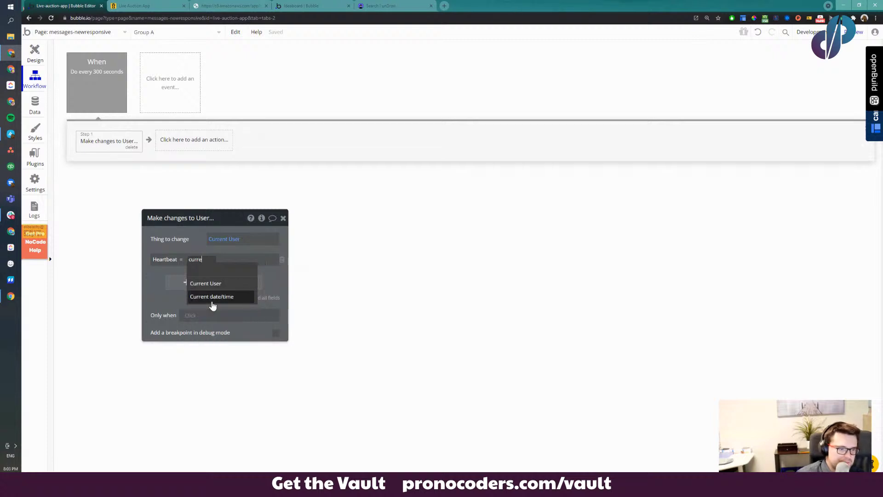
pyautogui.click(212, 299)
pyautogui.moveTo(180, 239); pyautogui.dragTo(230, 201)
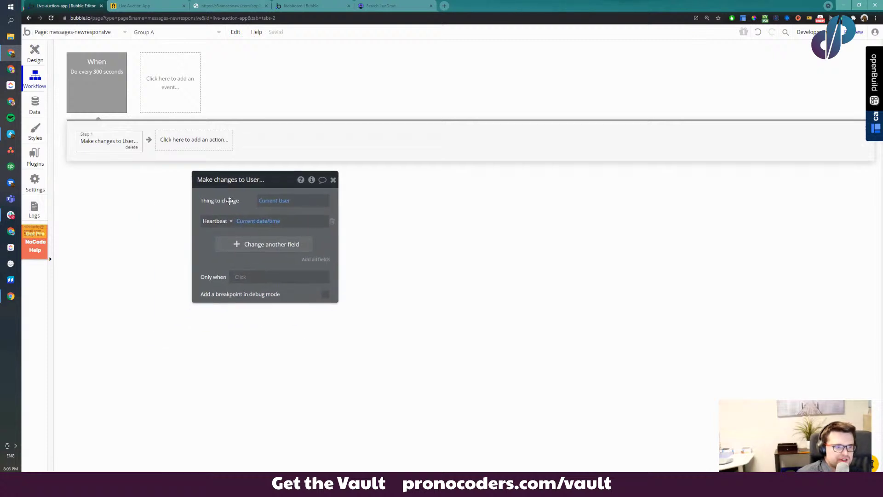
# Add a new condition to the Active status text in the thread header
pyautogui.click(33, 54)
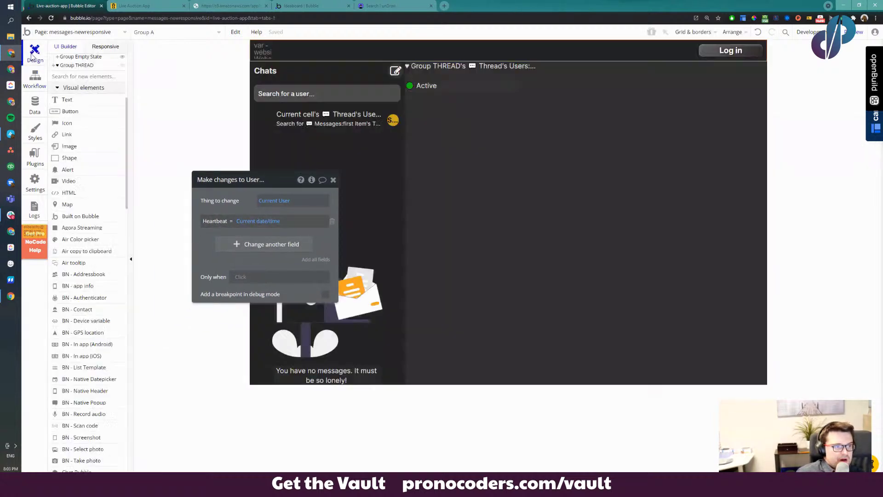
pyautogui.click(420, 85)
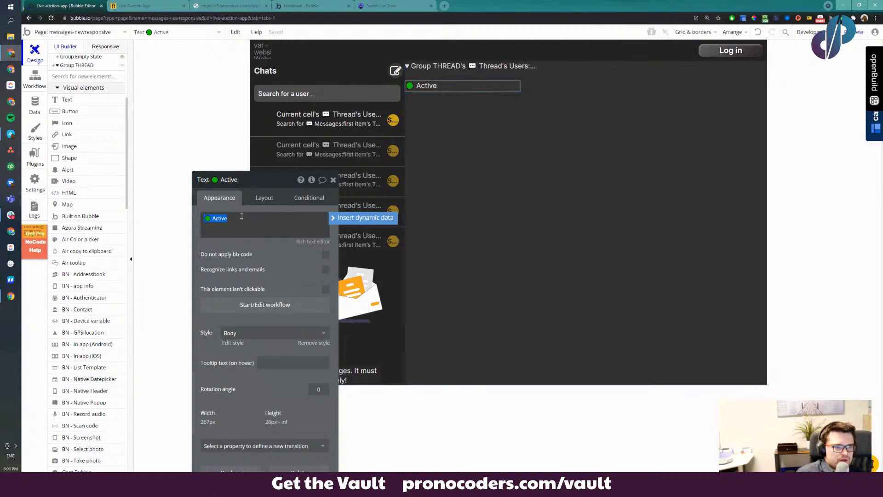
pyautogui.click(263, 198)
pyautogui.click(309, 197)
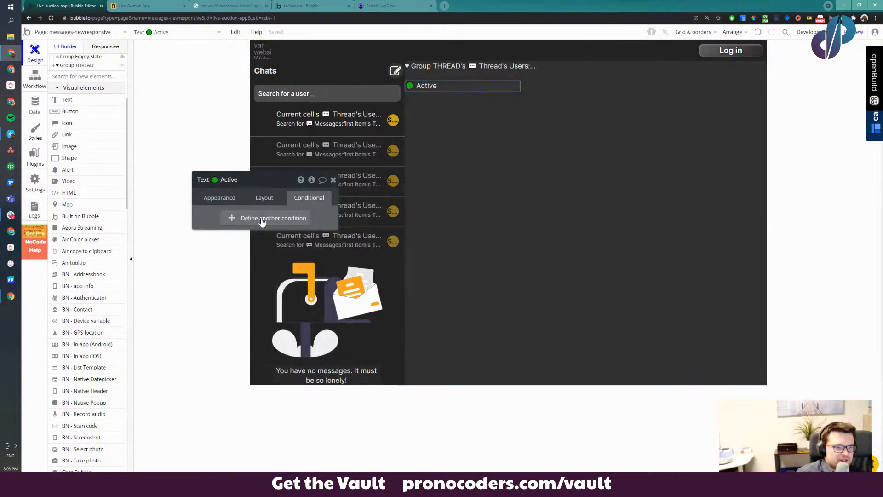
pyautogui.click(260, 220)
pyautogui.click(228, 224)
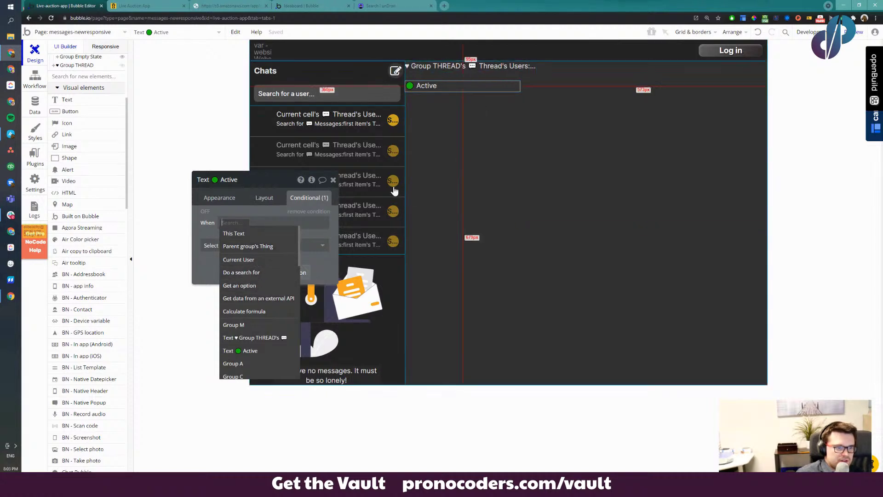
# Copy the participant names expression from the header text above and paste it as the Active text's When condition
pyautogui.click(460, 66)
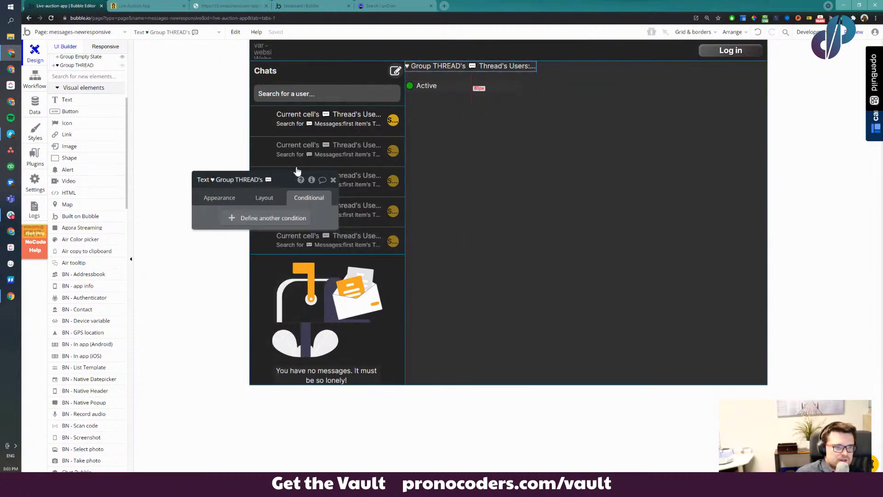
pyautogui.click(219, 198)
pyautogui.rightClick(257, 216)
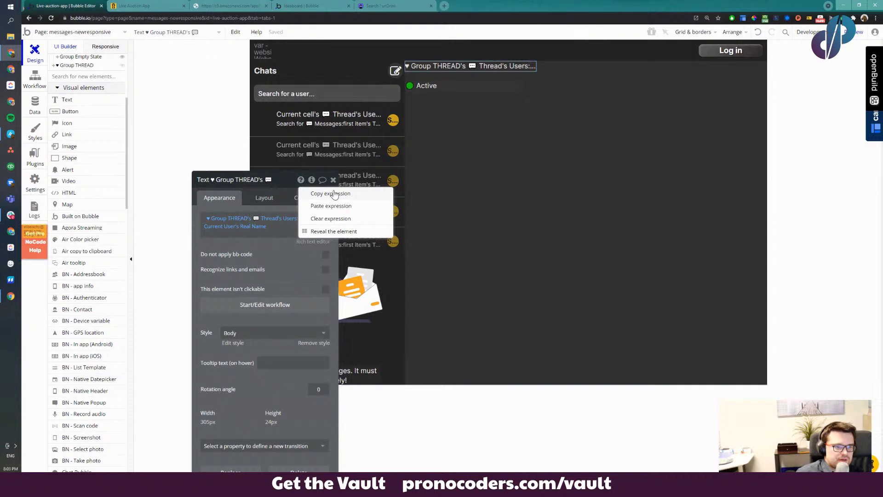
pyautogui.click(332, 194)
pyautogui.click(431, 87)
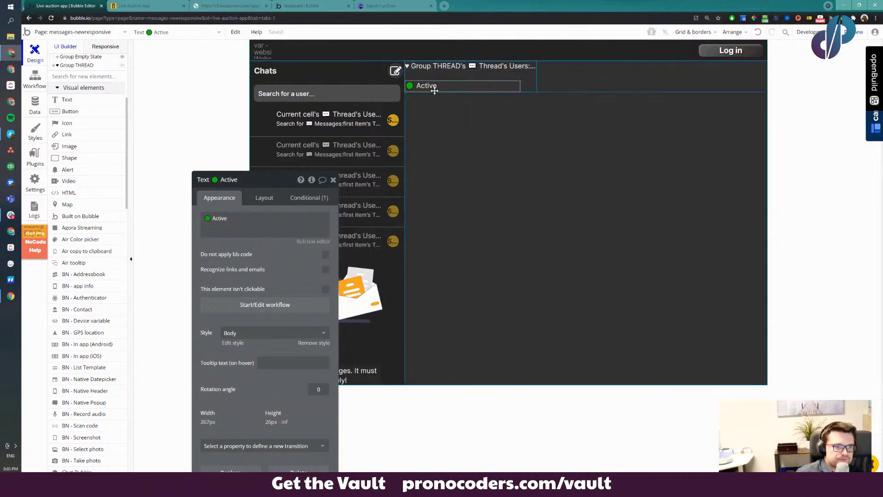
pyautogui.click(264, 198)
pyautogui.click(308, 197)
pyautogui.rightClick(266, 222)
pyautogui.click(302, 209)
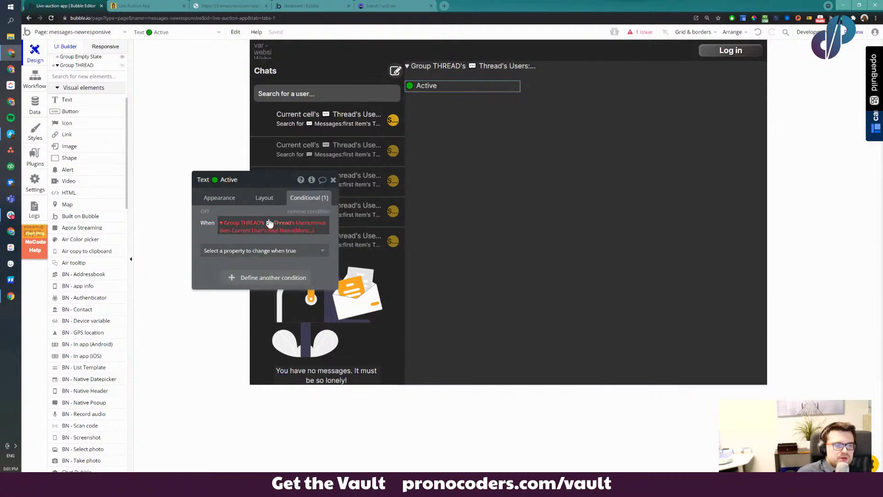
# Replace the Real Name part of the condition's expression with Heartbeat
pyautogui.click(275, 232)
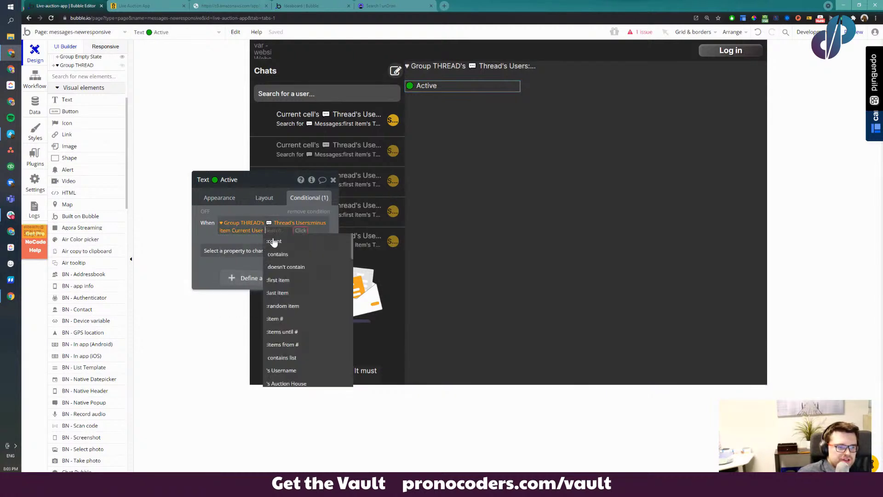
pyautogui.write('hear')
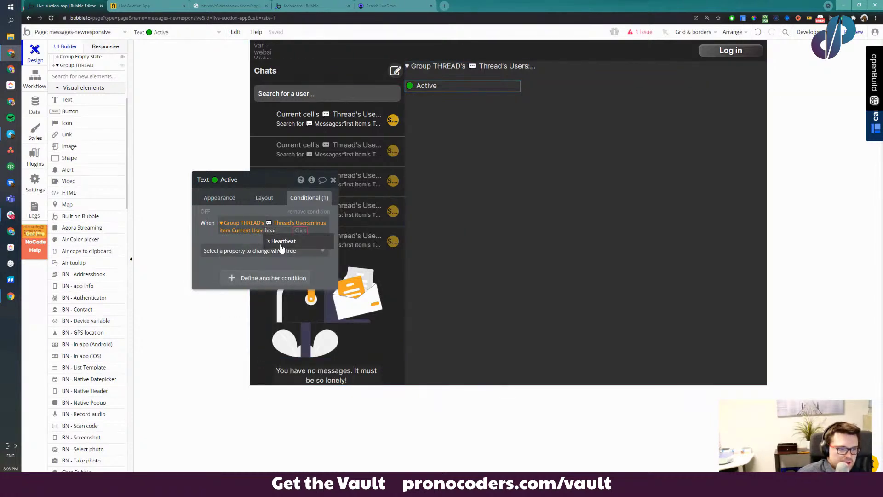
pyautogui.click(281, 244)
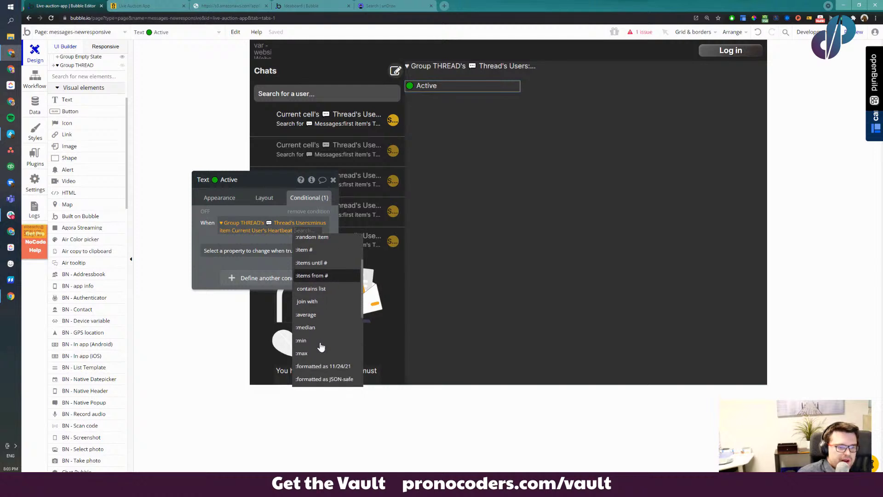
# Examine the operators available after Heartbeat in the condition for a greater-than date comparison
pyautogui.scroll(3, 321, 346)
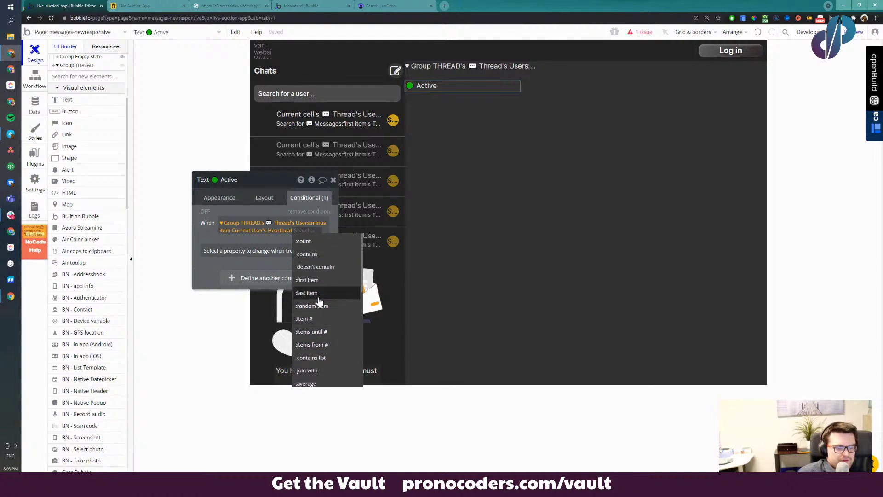
pyautogui.scroll(-5, 319, 300)
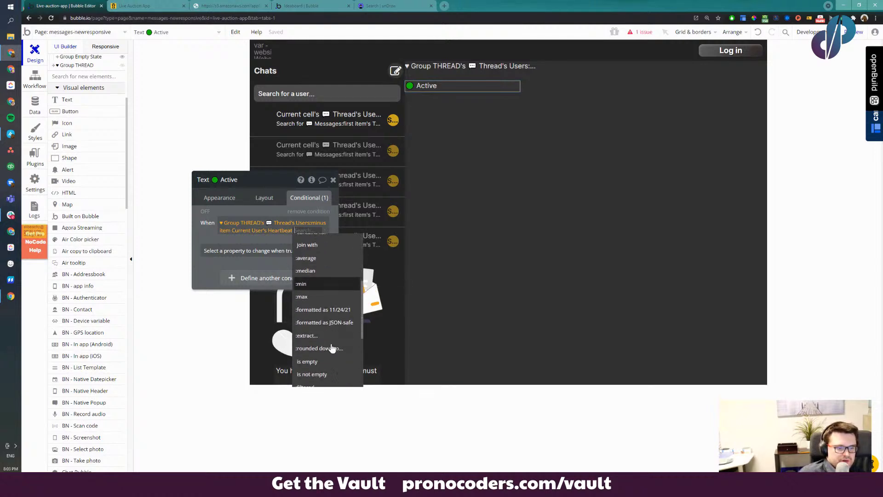
pyautogui.scroll(5, 331, 348)
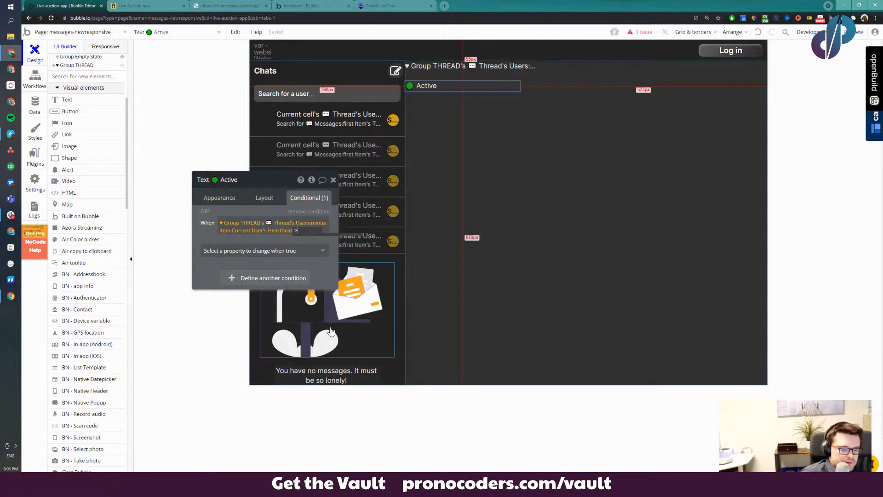
pyautogui.press('BackSpace')
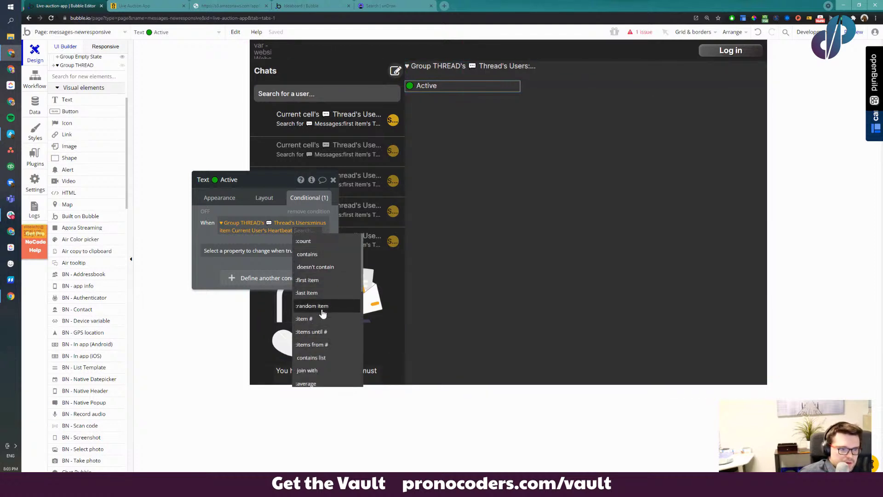
pyautogui.write('g')
pyautogui.press('BackSpace')
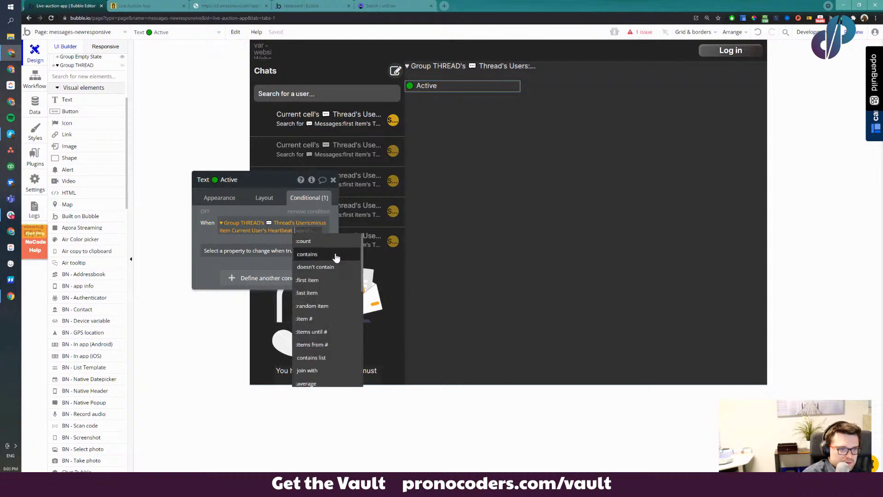
pyautogui.scroll(-3, 333, 260)
pyautogui.scroll(-1, 343, 309)
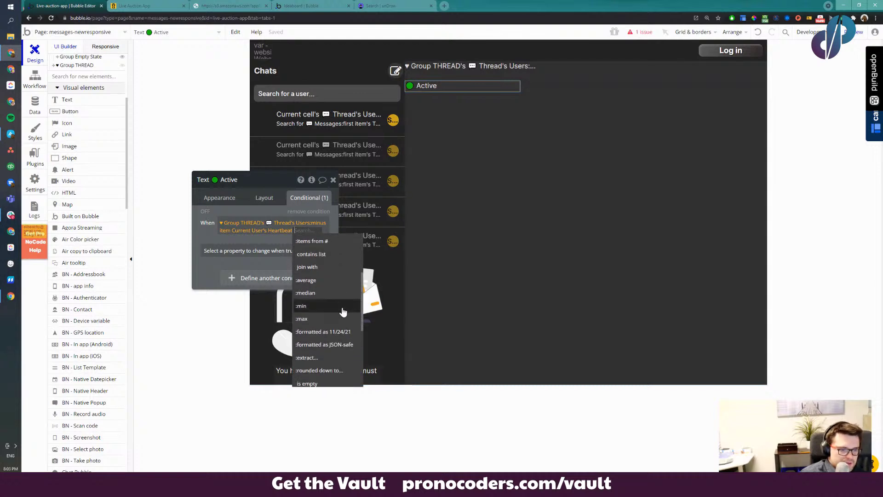
pyautogui.scroll(-1, 343, 312)
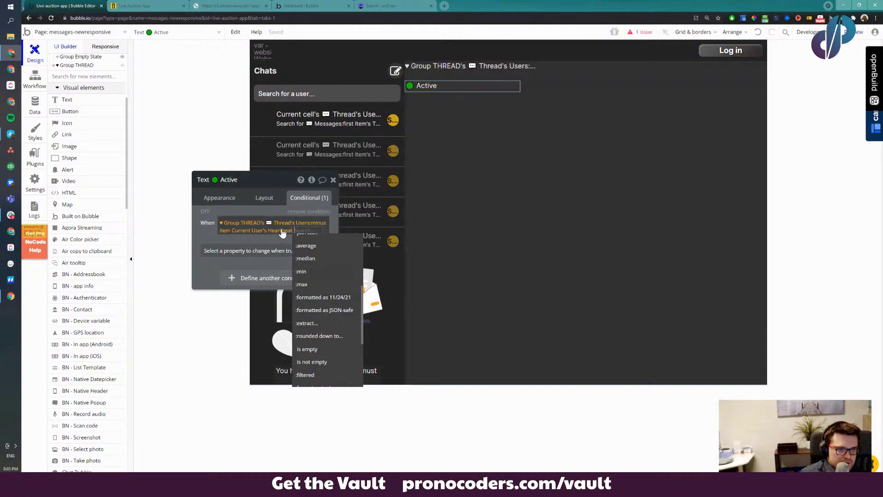
# Check the Heartbeat field's type among the fields of the User data type
pyautogui.click(35, 105)
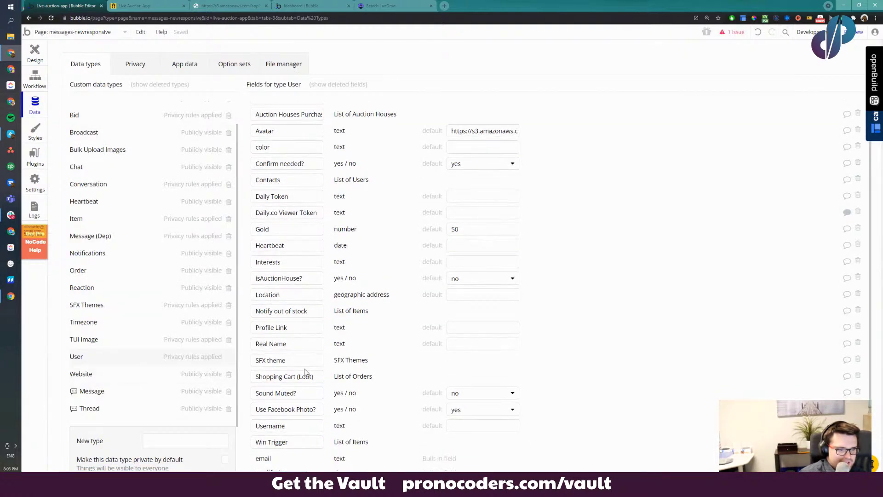
pyautogui.scroll(-1, 305, 374)
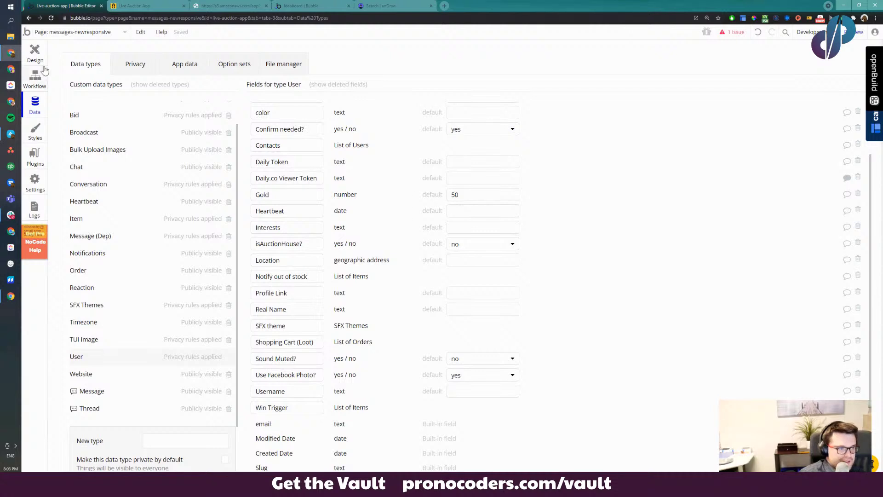
pyautogui.click(35, 53)
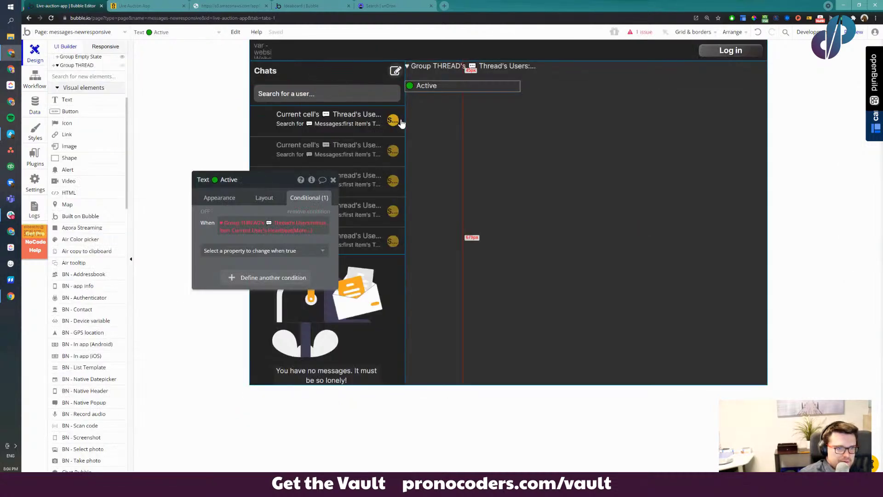
# Look through the rest of the operators offered after Heartbeat in the Active text's condition
pyautogui.click(303, 230)
pyautogui.scroll(-6, 328, 358)
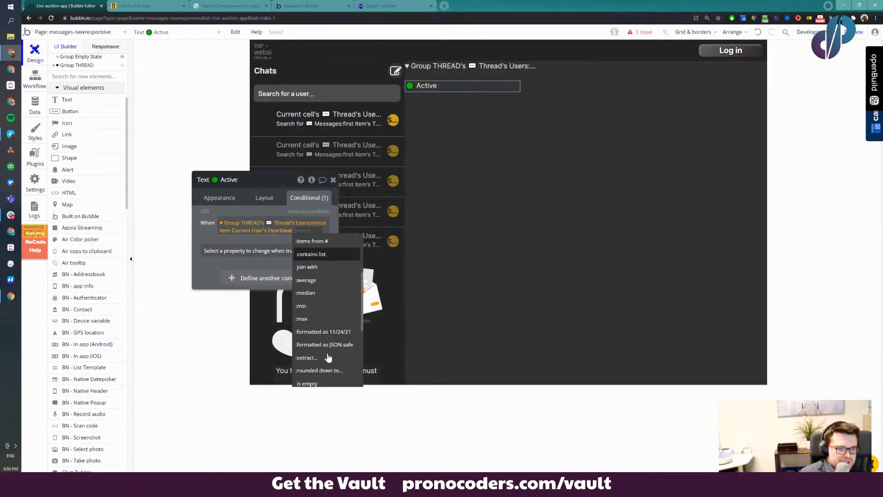
pyautogui.scroll(-1, 316, 331)
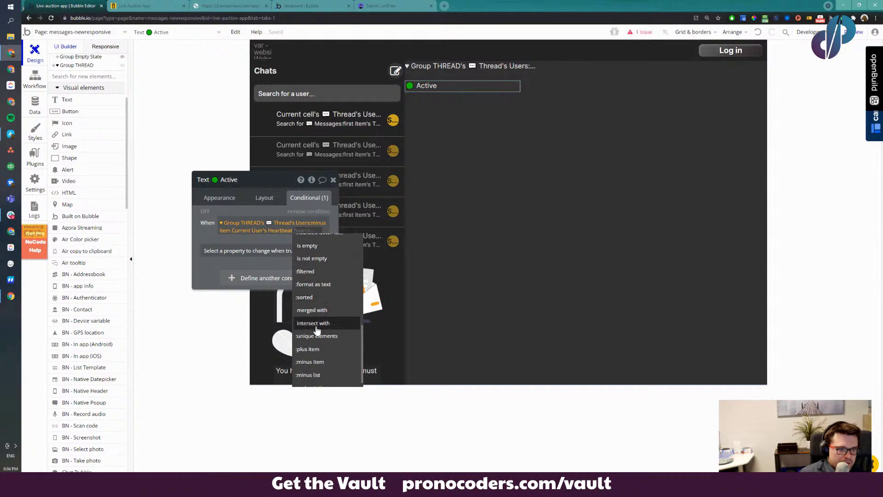
pyautogui.click(317, 328)
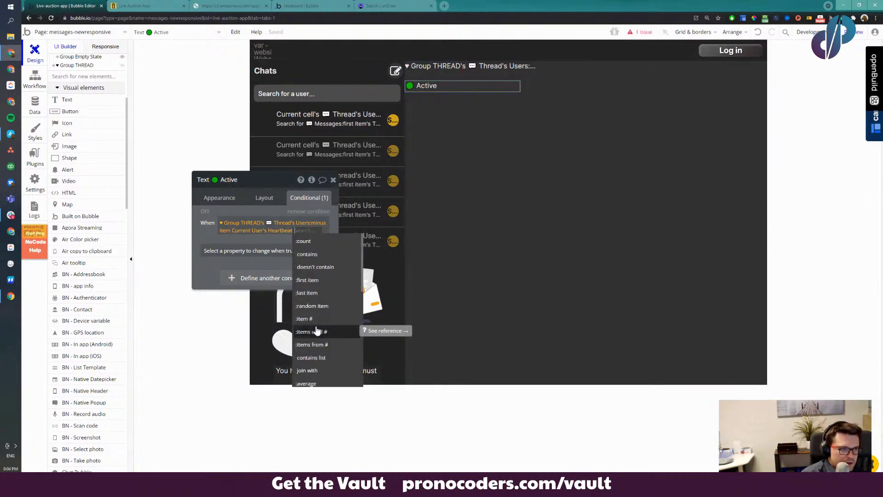
# Search the data types page for "heart" and review the User type's fields for Heartbeat
pyautogui.click(35, 103)
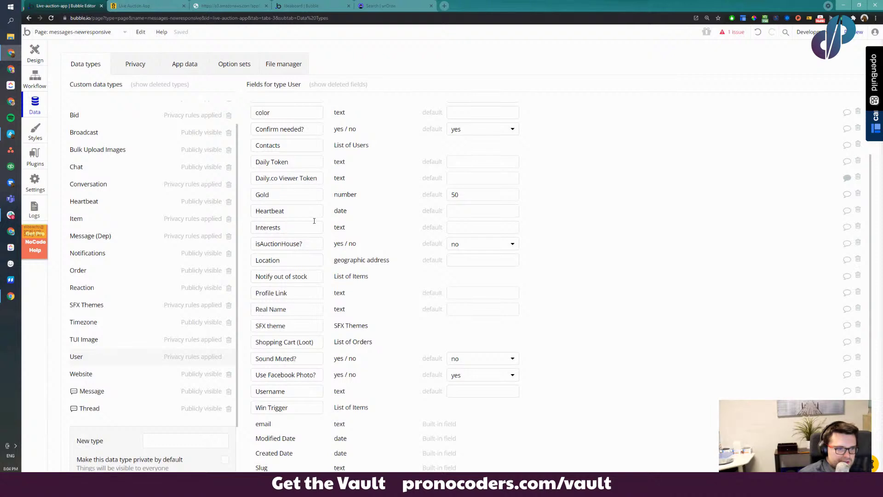
pyautogui.click(293, 214)
pyautogui.hotkey('ctrl', 'f')
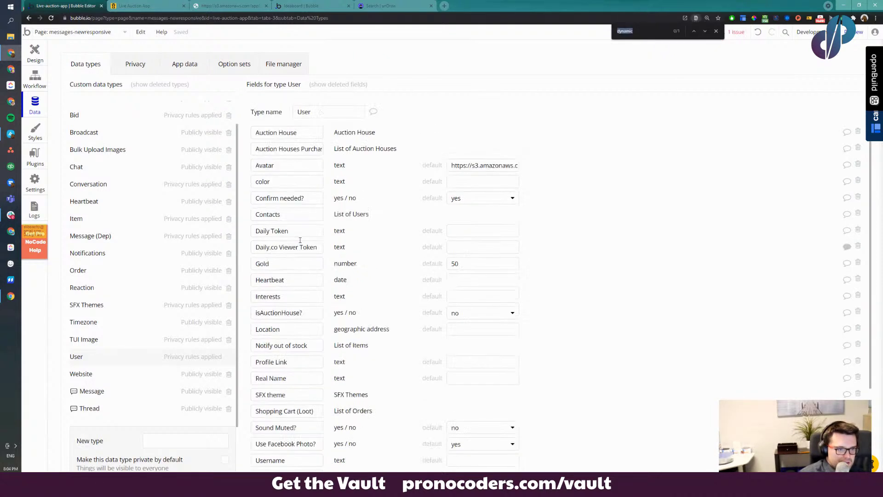
pyautogui.write('heart')
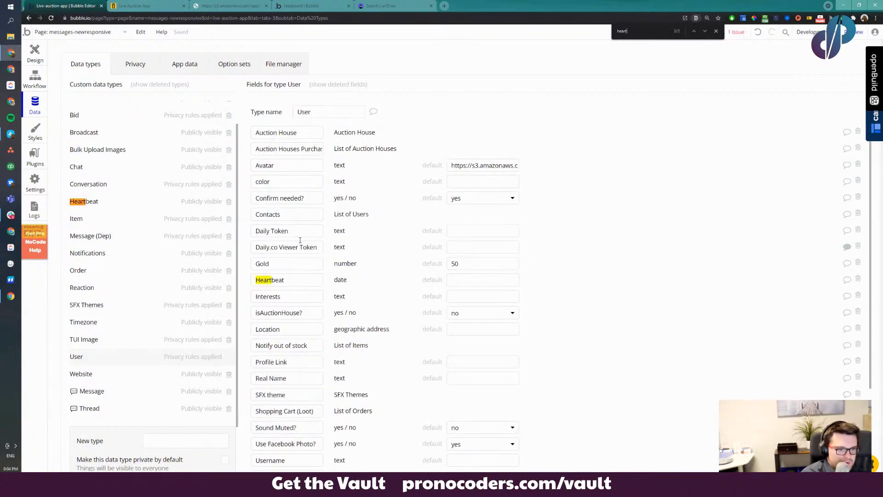
pyautogui.scroll(-5, 307, 244)
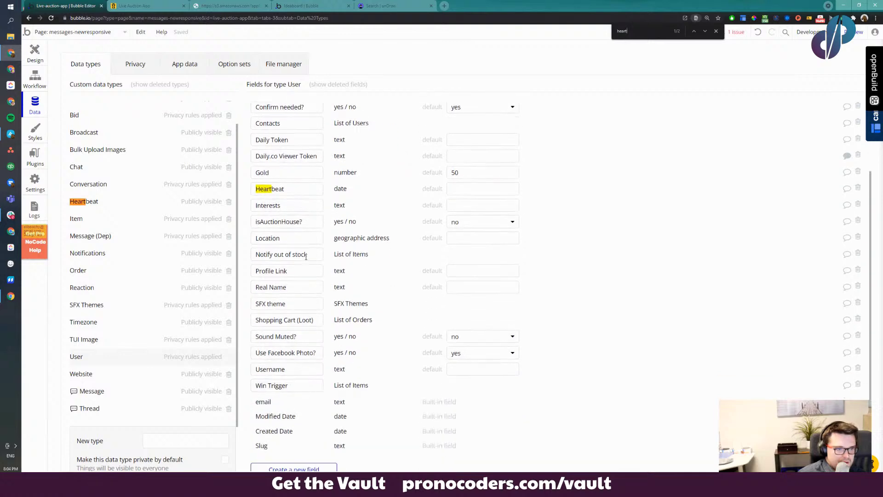
# Show the User type's deleted fields and search its complete field list for Heartbeat
pyautogui.scroll(-3, 314, 259)
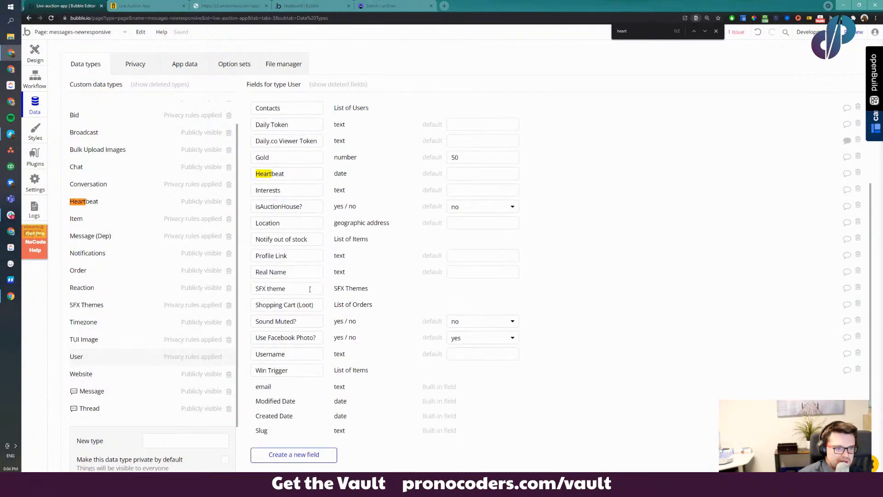
pyautogui.scroll(5, 340, 285)
pyautogui.click(344, 85)
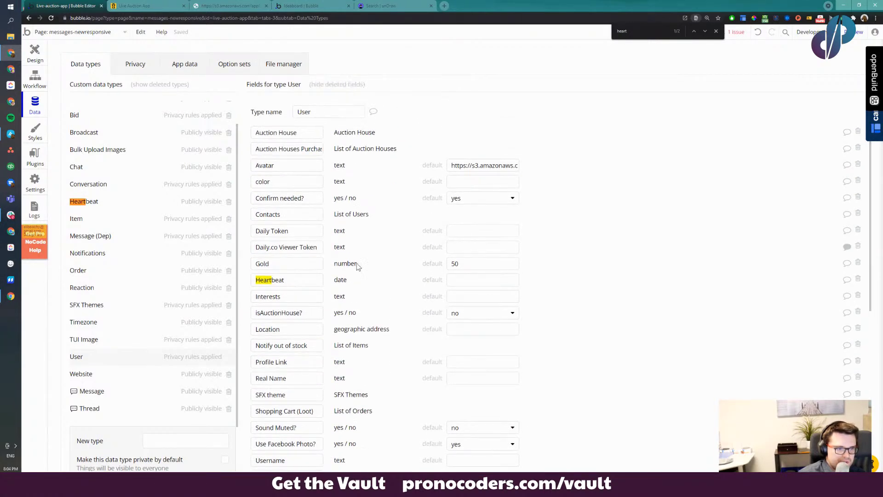
pyautogui.scroll(-6, 345, 248)
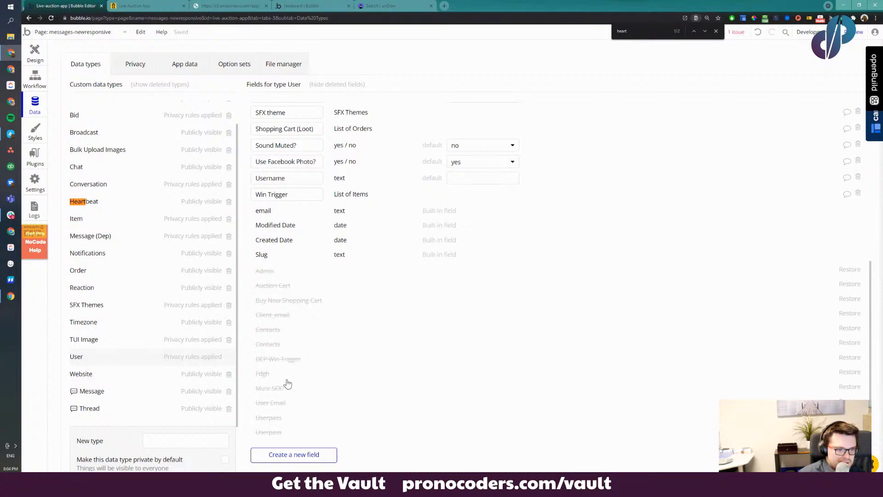
pyautogui.hotkey('ctrl', 'f')
pyautogui.press('Return')
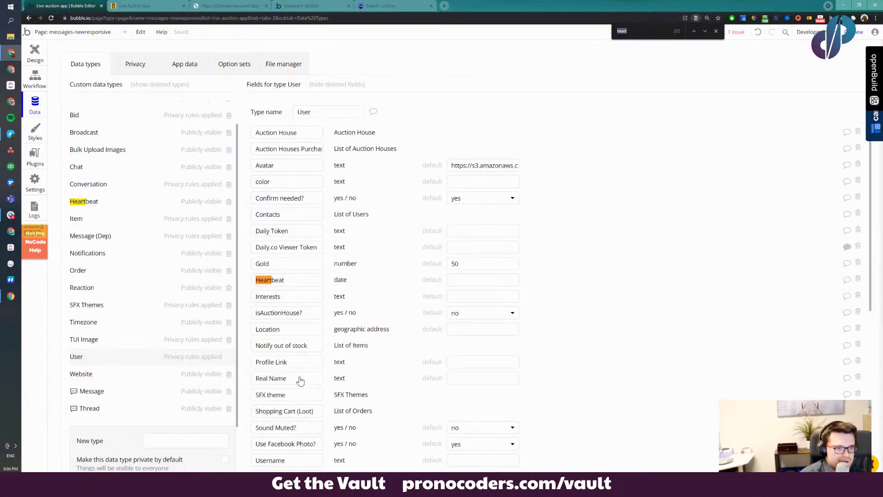
# Compare the operators offered after Heartbeat in the Active text's condition with those after Real Name in the header's names text
pyautogui.click(39, 46)
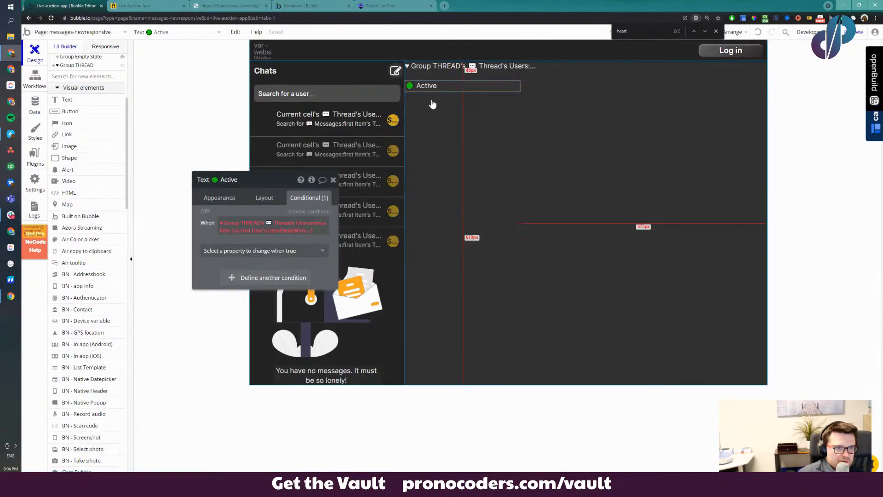
pyautogui.click(305, 232)
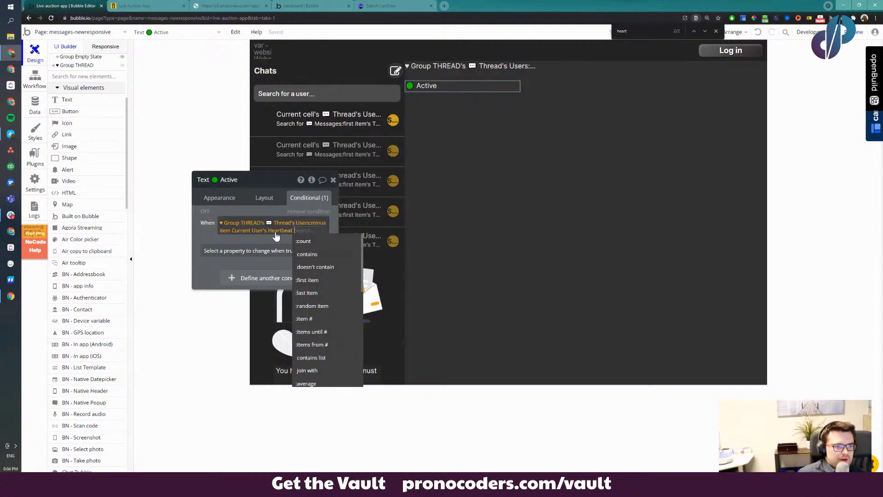
pyautogui.click(469, 66)
pyautogui.click(220, 198)
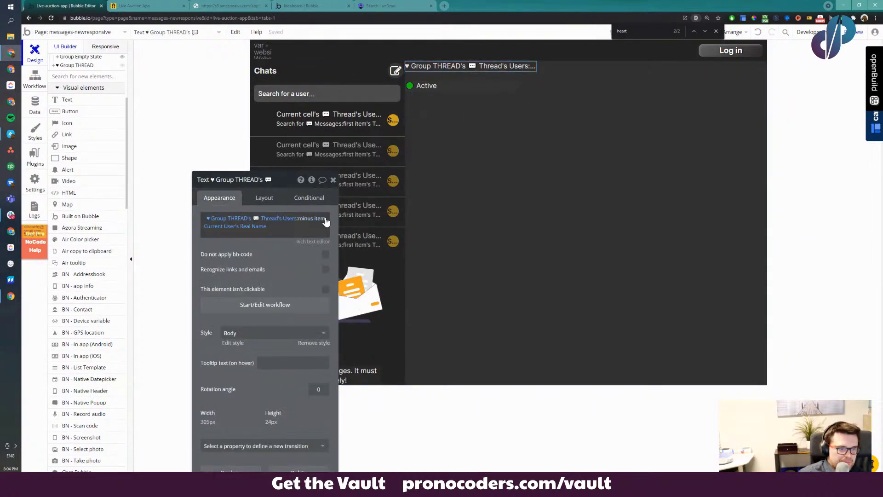
pyautogui.click(326, 221)
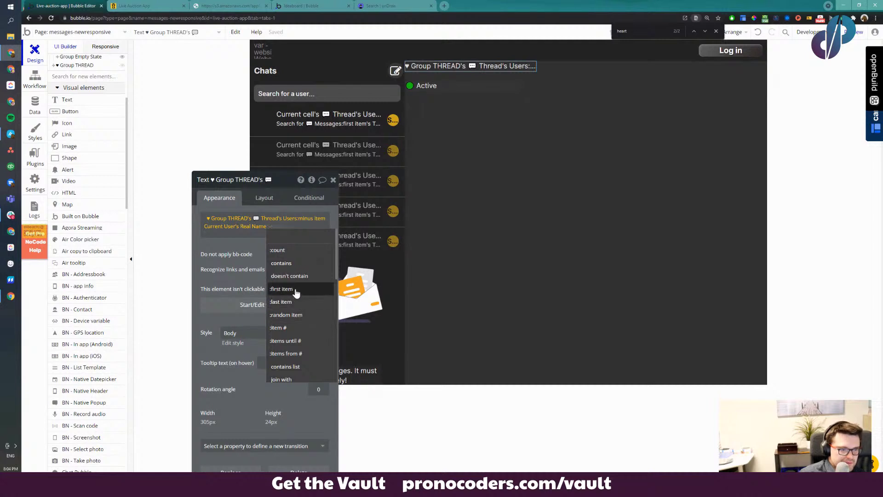
# Append :first item after Heartbeat in the Active text's condition
pyautogui.click(433, 85)
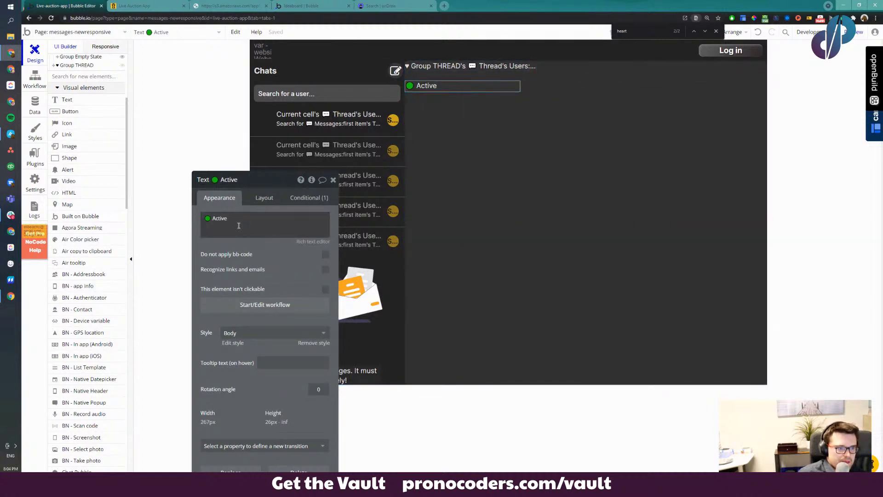
pyautogui.click(305, 197)
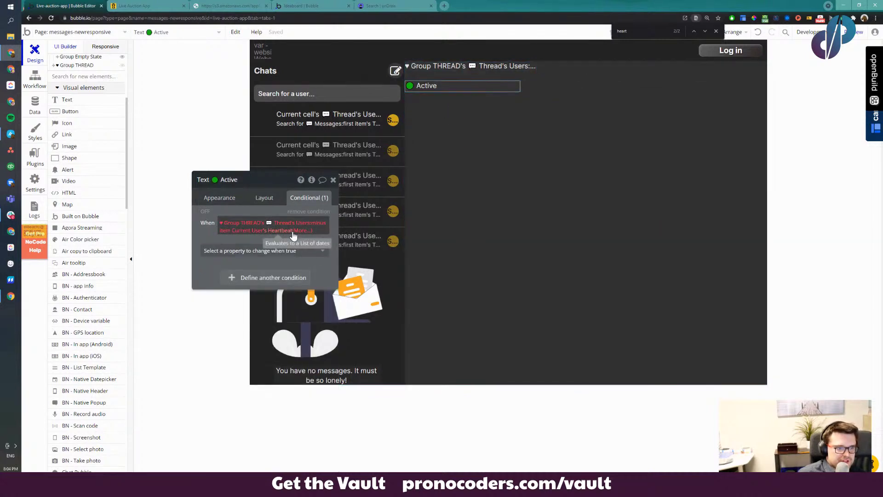
pyautogui.click(293, 235)
pyautogui.click(309, 282)
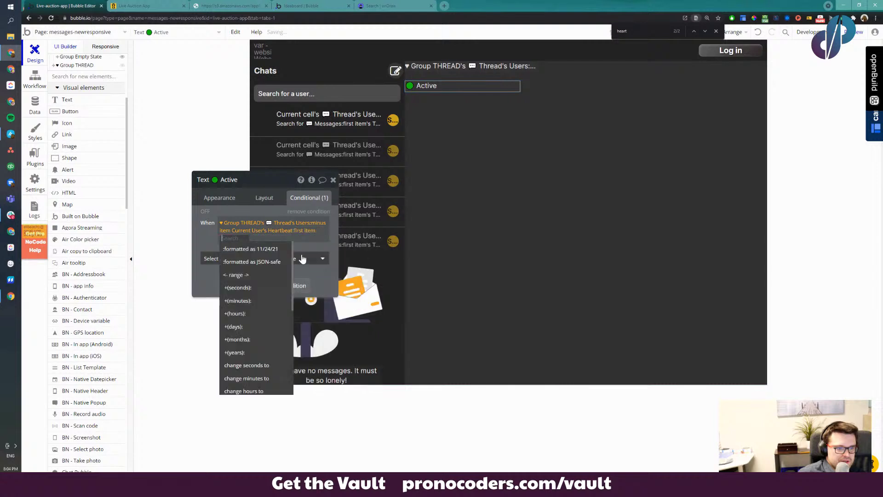
# Subtract Current date/time from the first Heartbeat item in the Active condition and format the difference as seconds
pyautogui.write('-')
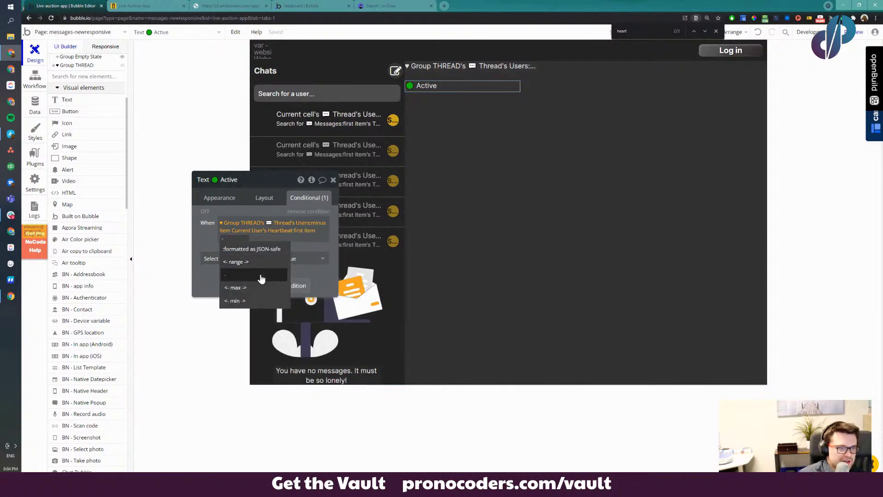
pyautogui.click(261, 278)
pyautogui.write('curre')
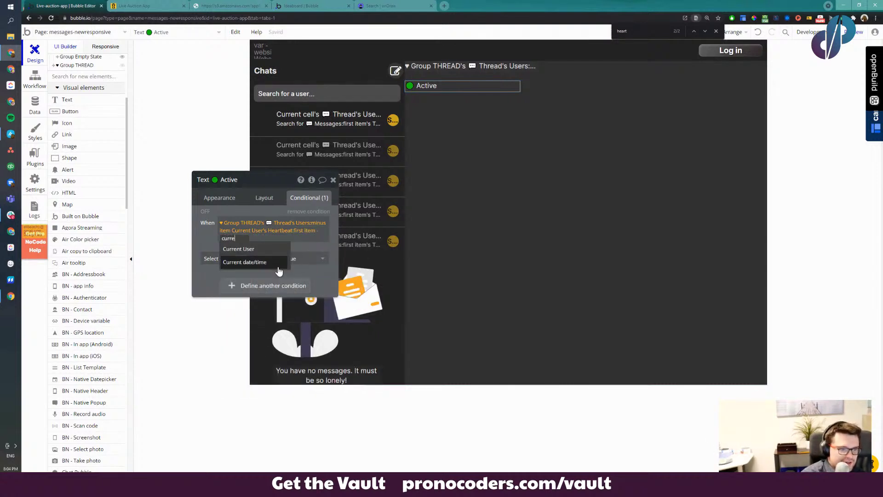
pyautogui.click(276, 263)
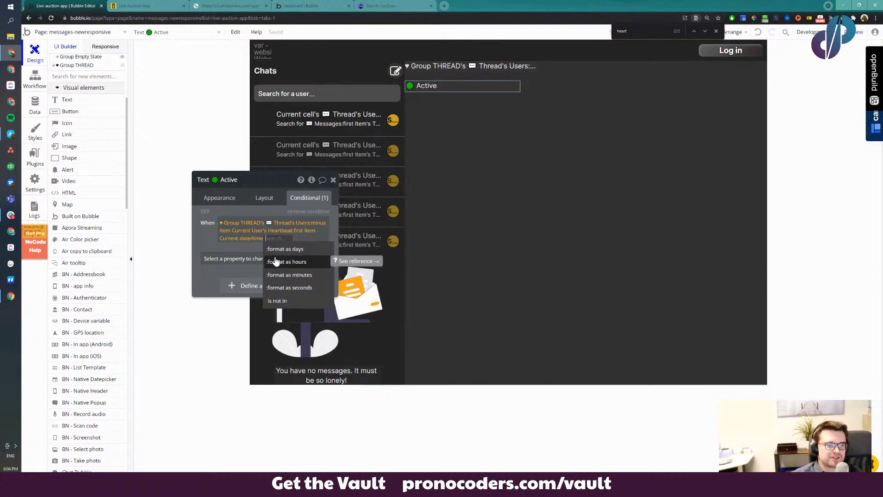
pyautogui.click(288, 287)
pyautogui.write('300')
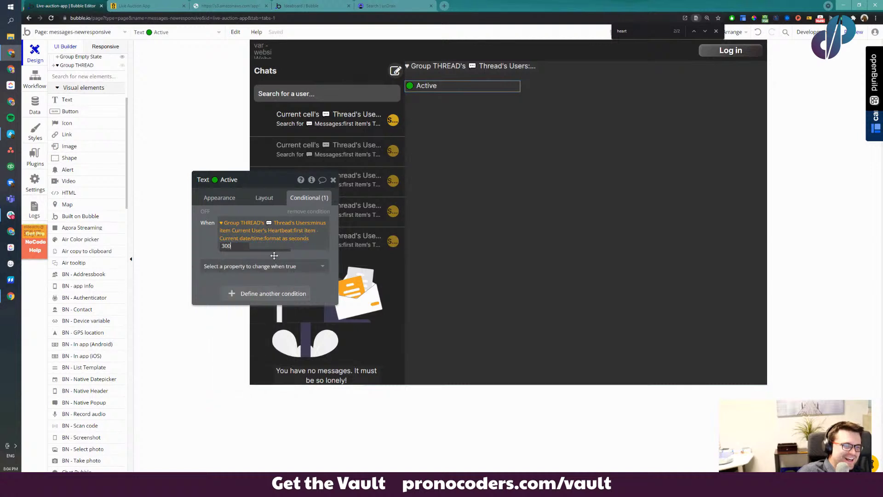
pyautogui.press('BackSpace')
pyautogui.press('BackSpace')
pyautogui.press('BackSpace')
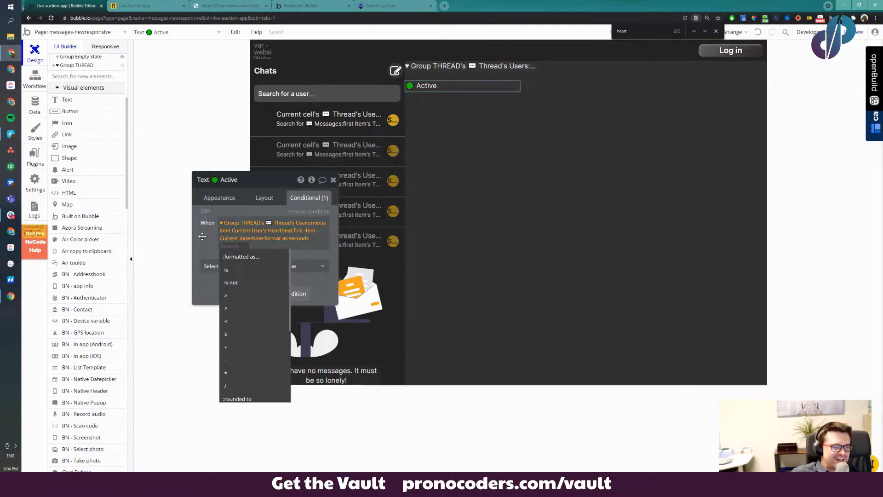
pyautogui.click(208, 237)
pyautogui.click(227, 265)
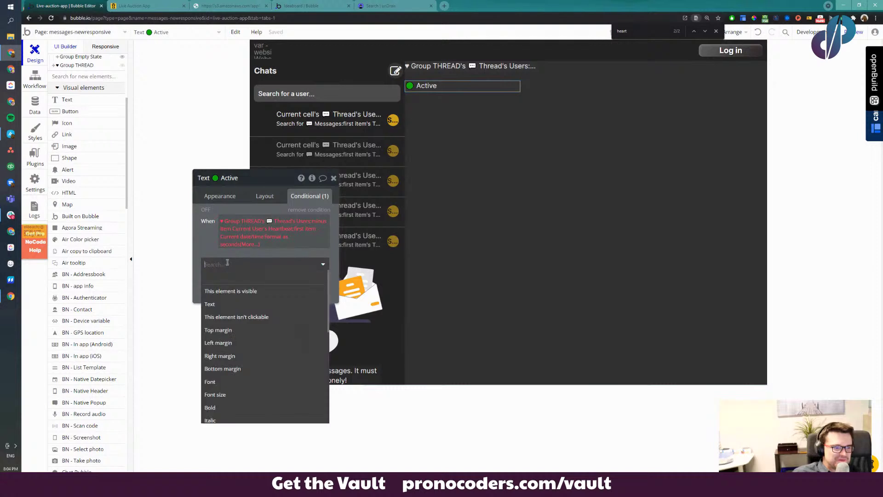
pyautogui.click(214, 242)
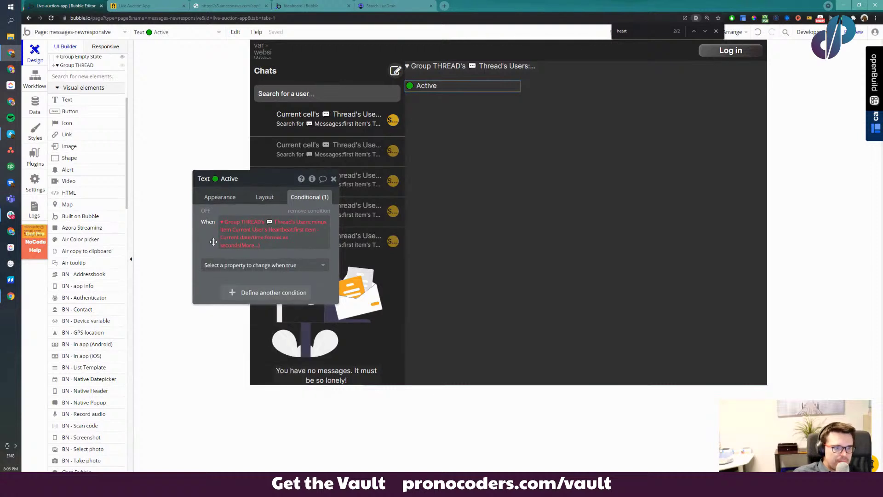
# Add a less-than operator after the seconds difference in the Active text's condition
pyautogui.click(249, 245)
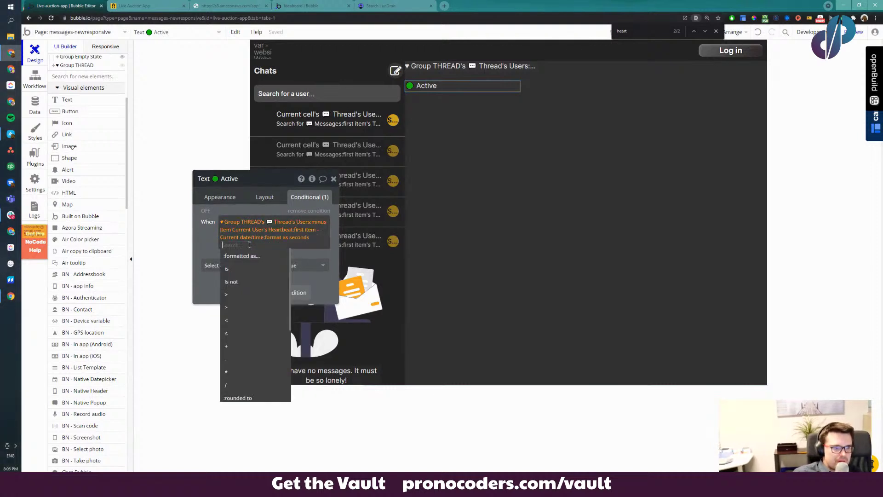
pyautogui.click(238, 321)
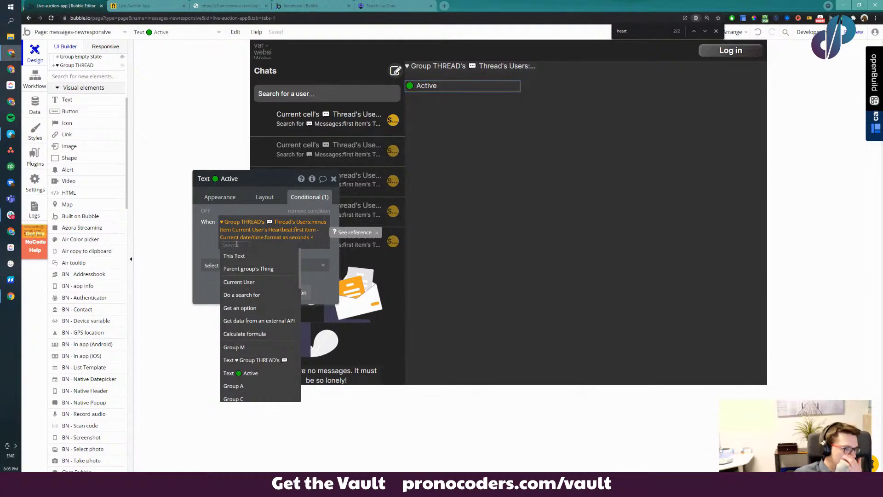
# View the app's server capacity usage details in the logs, with analytics starting from 02/24/2021 07:55 pm
pyautogui.click(35, 183)
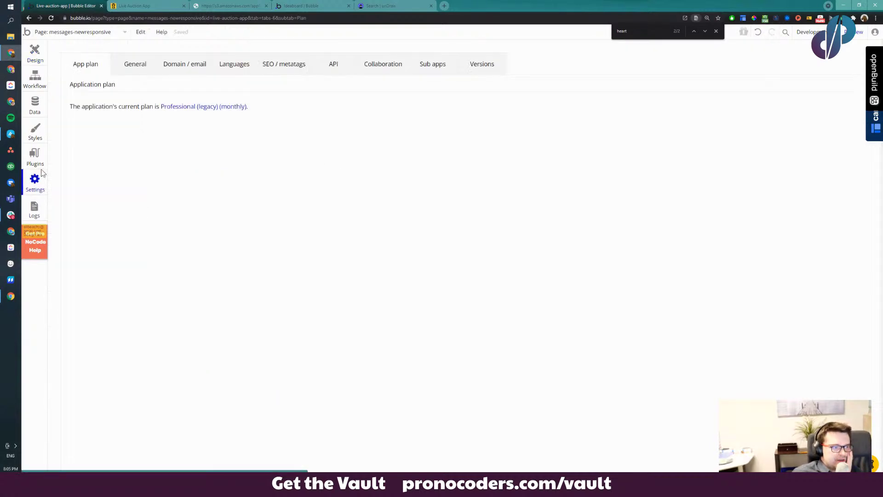
pyautogui.click(34, 209)
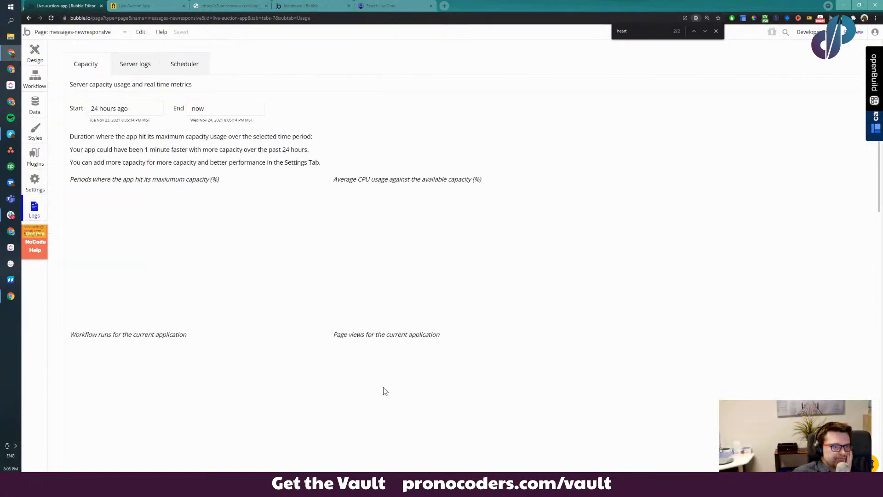
pyautogui.scroll(-10, 401, 389)
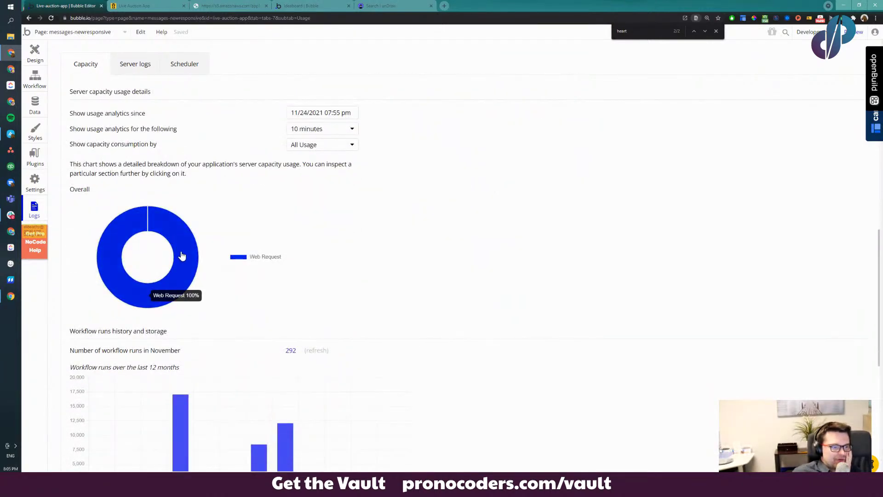
pyautogui.click(326, 113)
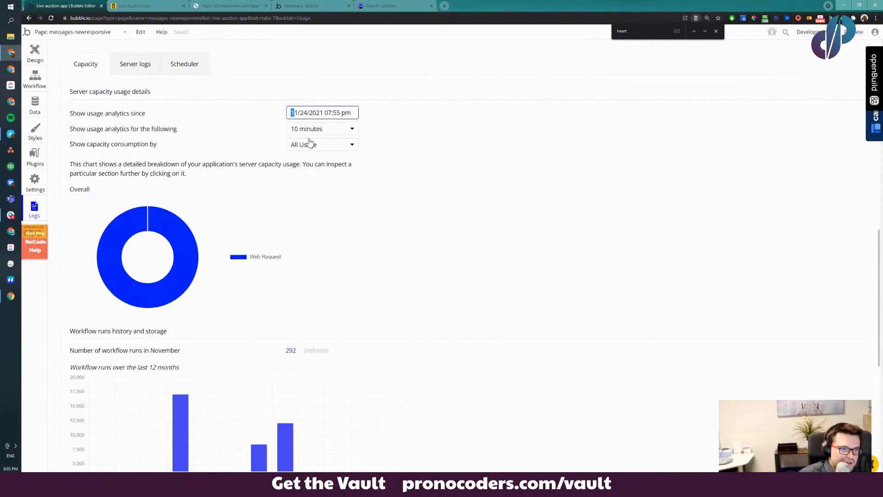
pyautogui.click(390, 195)
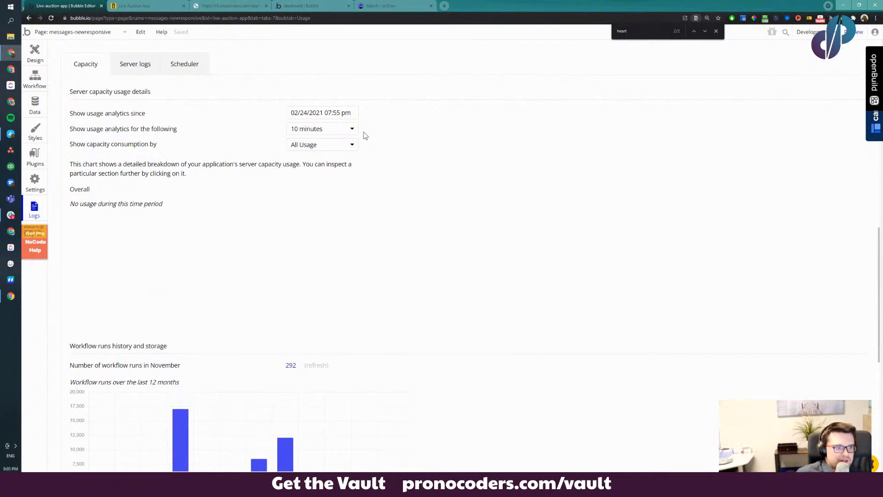
# View usage analytics for a 6-hour period, trying other start months up to 07/24/2021 07:55 pm
pyautogui.click(296, 114)
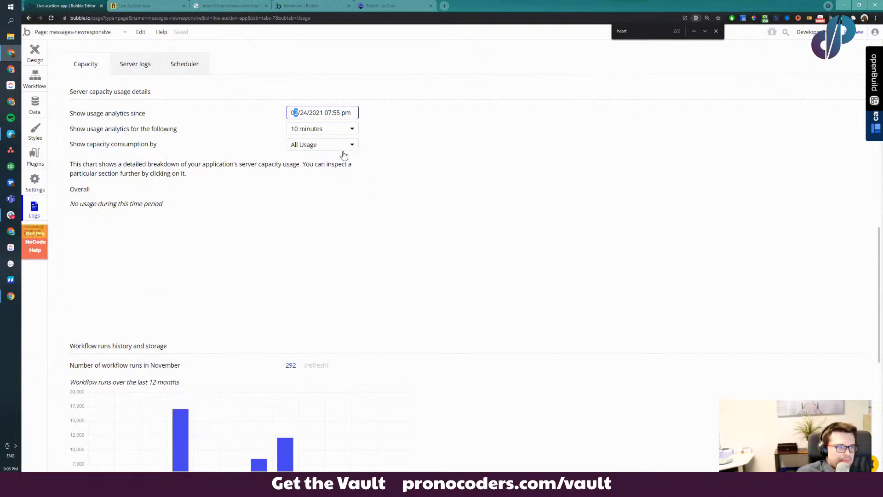
pyautogui.click(330, 132)
pyautogui.click(321, 171)
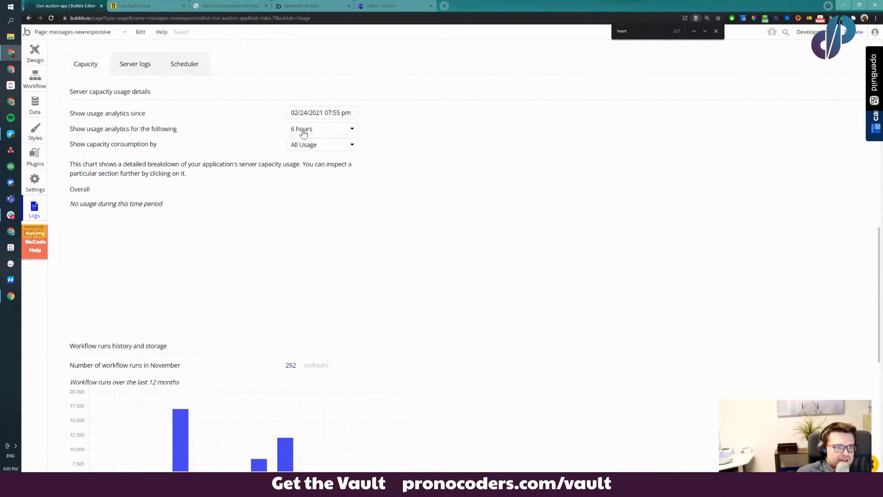
pyautogui.click(291, 113)
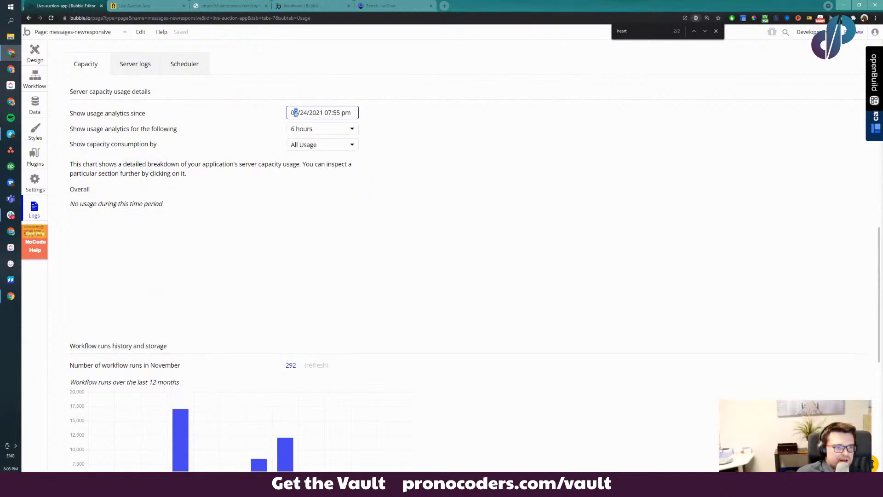
pyautogui.click(321, 219)
pyautogui.click(292, 115)
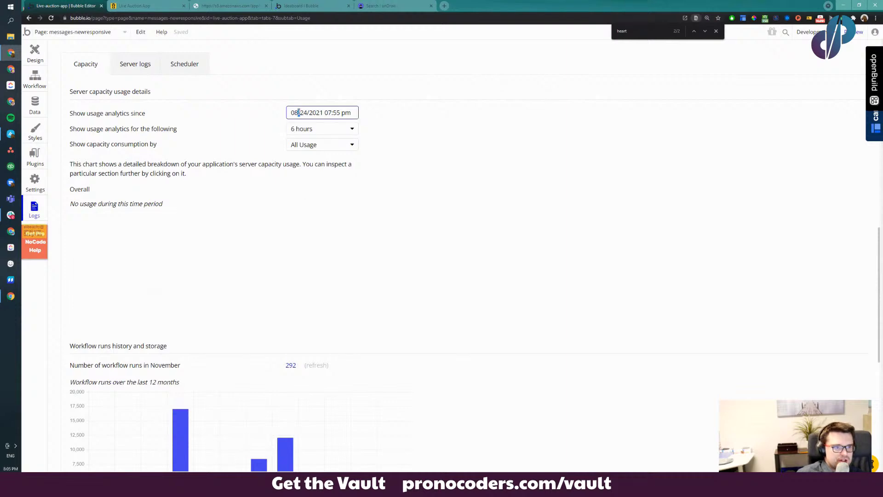
pyautogui.press('Return')
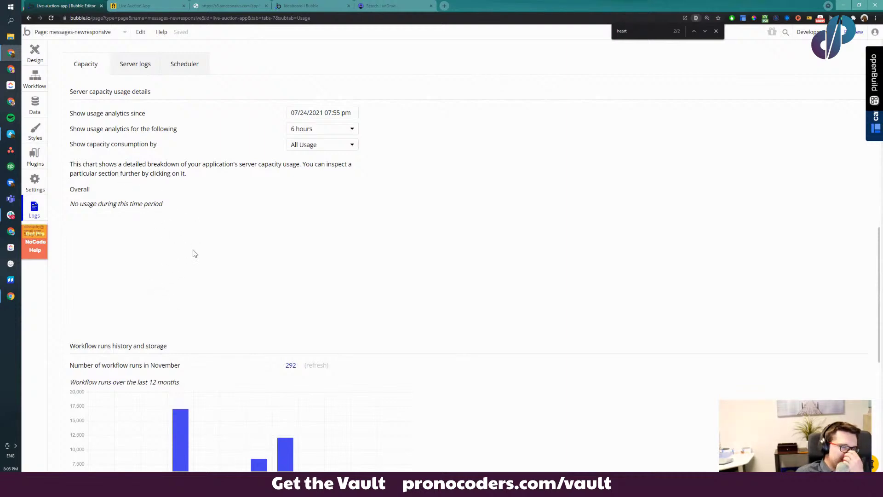
# Return to the thread header's elements, and check the settings of the recurring workflow event that updates the user's Heartbeat
pyautogui.click(35, 52)
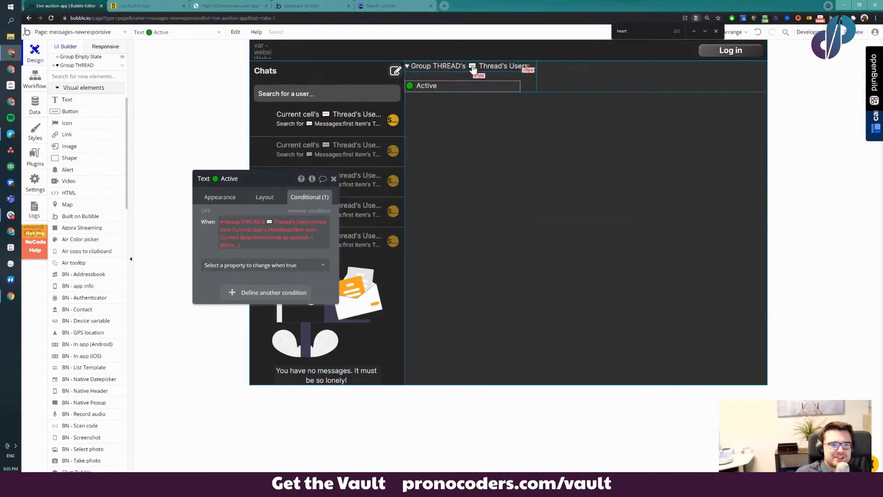
pyautogui.click(524, 68)
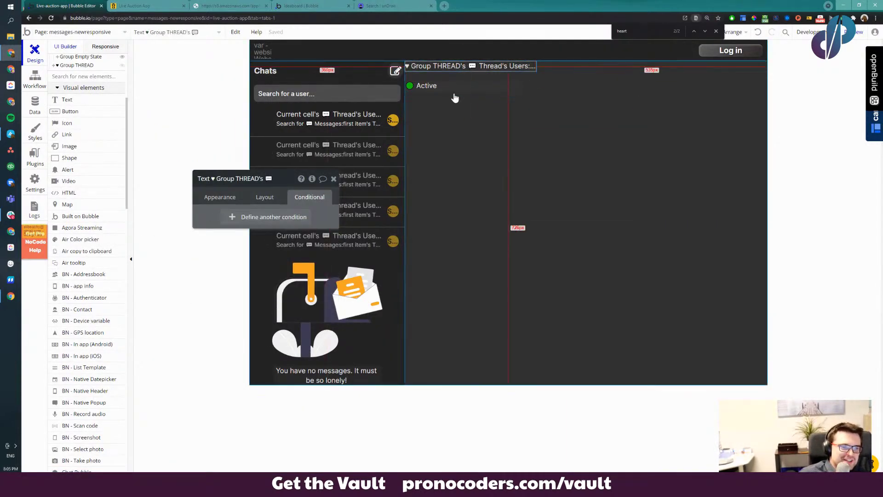
pyautogui.click(448, 80)
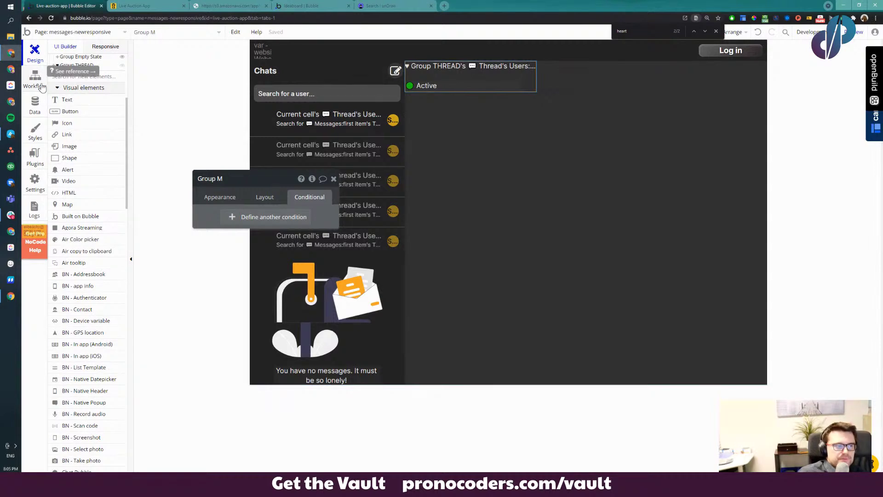
pyautogui.click(41, 87)
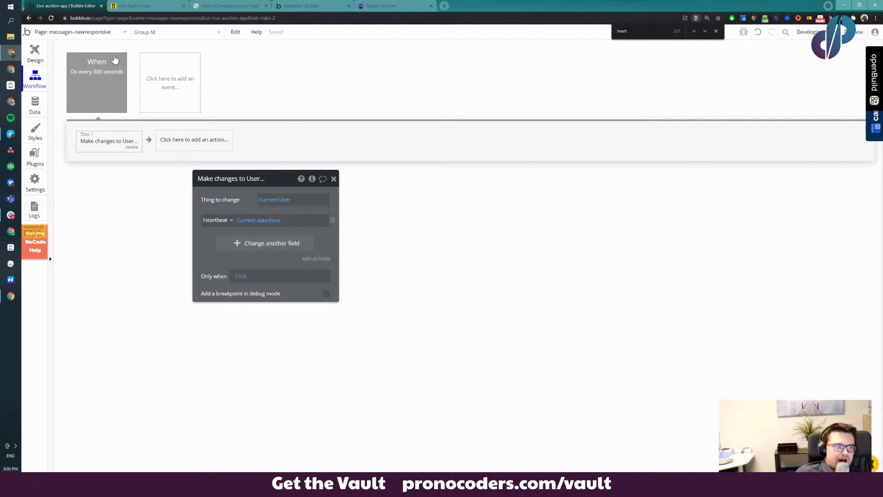
pyautogui.click(101, 81)
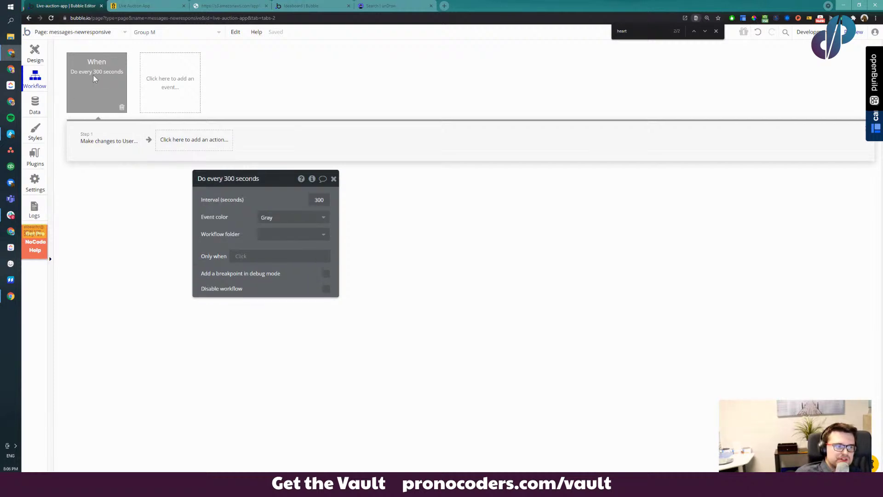
# Check the Make changes to User action that updates the Heartbeat and the interval of its recurring event
pyautogui.click(119, 142)
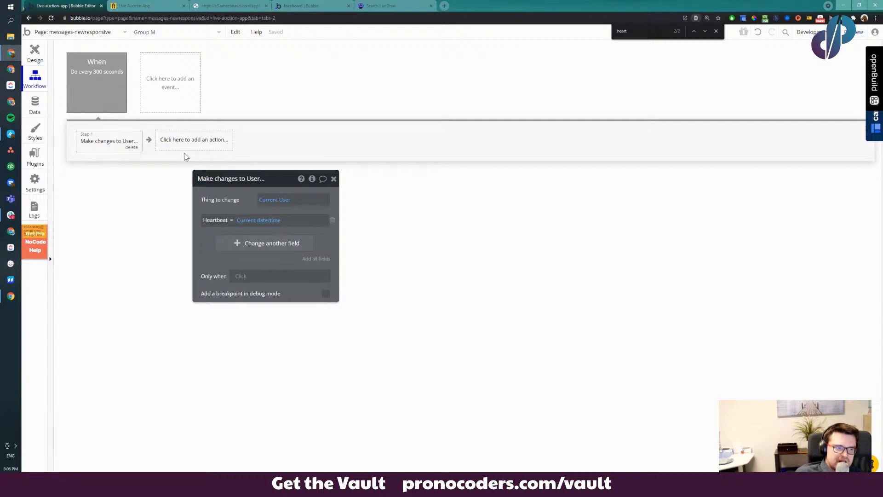
pyautogui.click(231, 138)
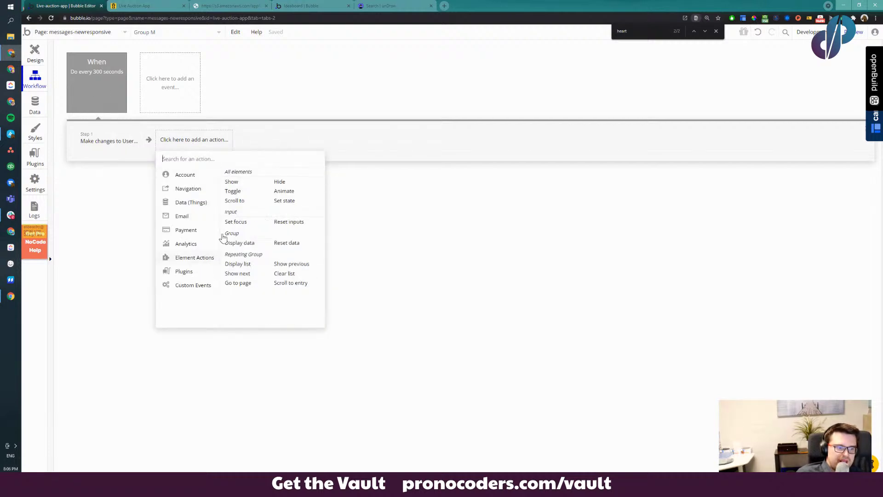
pyautogui.click(118, 144)
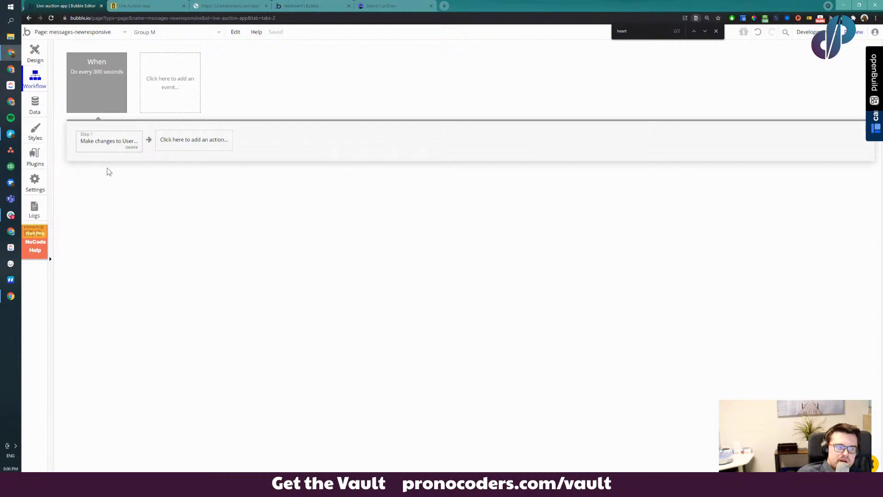
pyautogui.click(104, 94)
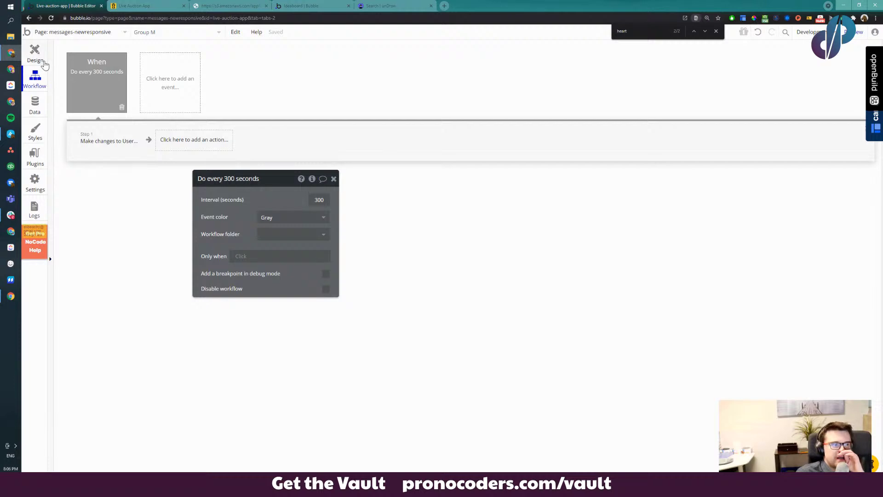
# Return to the page design and view the appearance properties of Group M around the thread header texts, with the property editor clear of the canvas
pyautogui.click(44, 58)
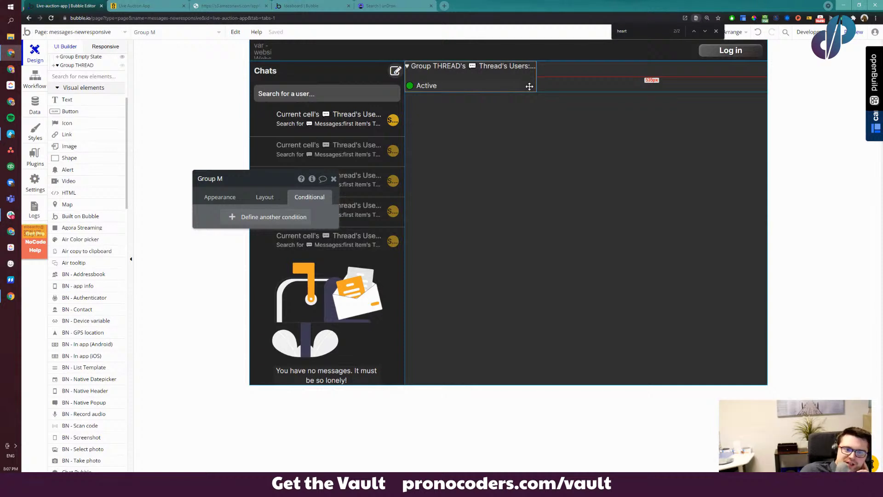
pyautogui.click(515, 86)
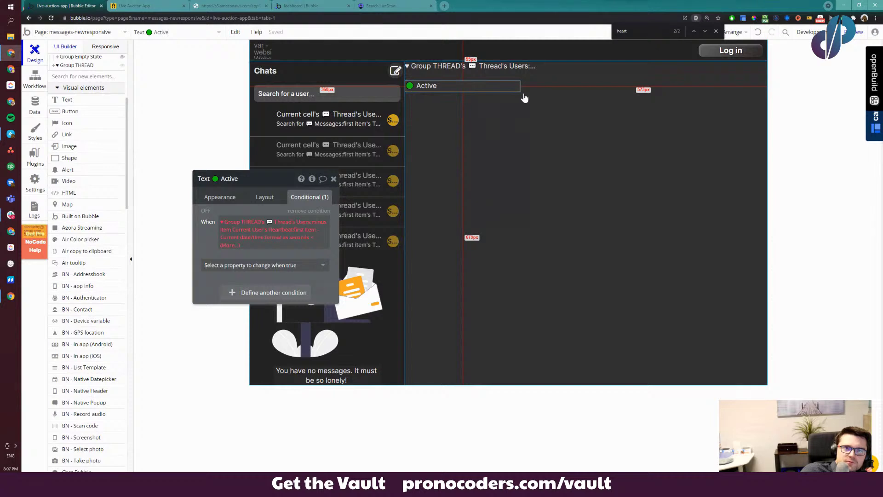
pyautogui.click(528, 88)
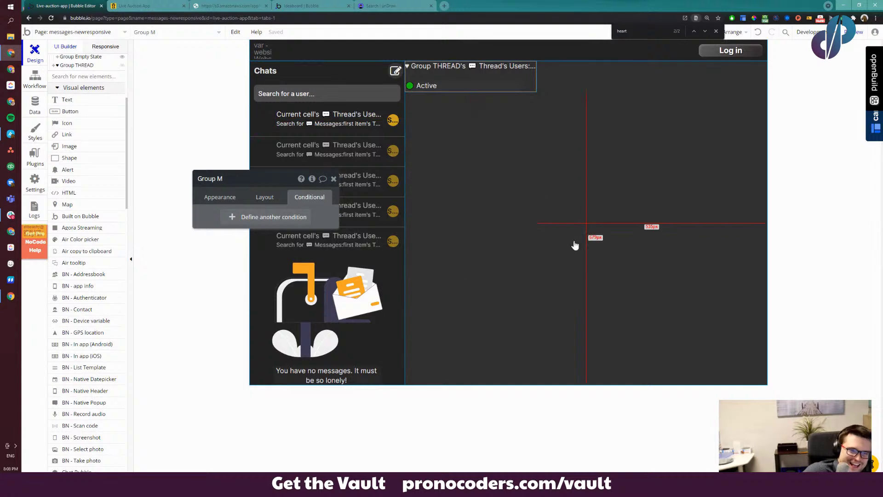
pyautogui.click(469, 90)
pyautogui.click(495, 77)
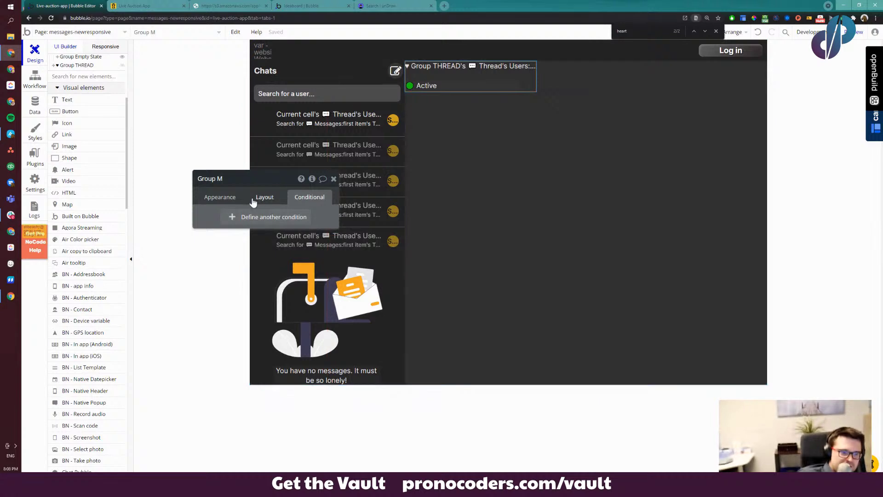
pyautogui.click(235, 197)
pyautogui.moveTo(235, 197); pyautogui.dragTo(132, 99)
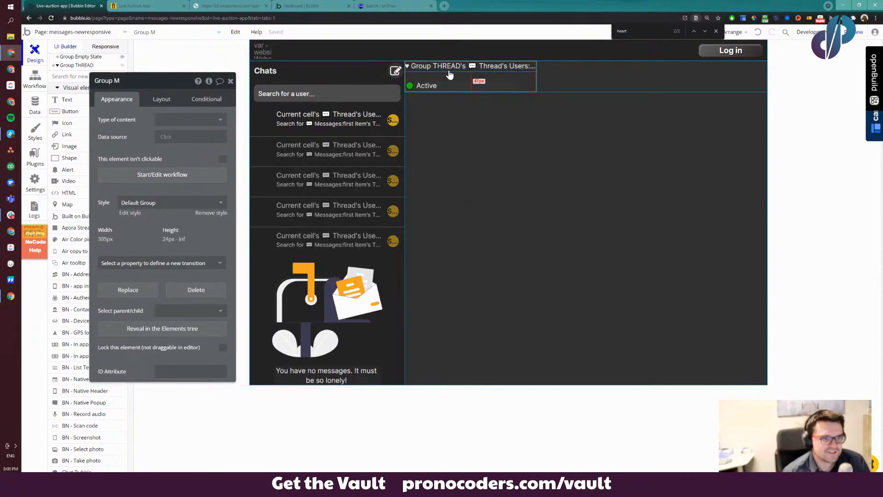
# Restart the Active text's condition with Current date/time followed by a minus operator
pyautogui.click(441, 85)
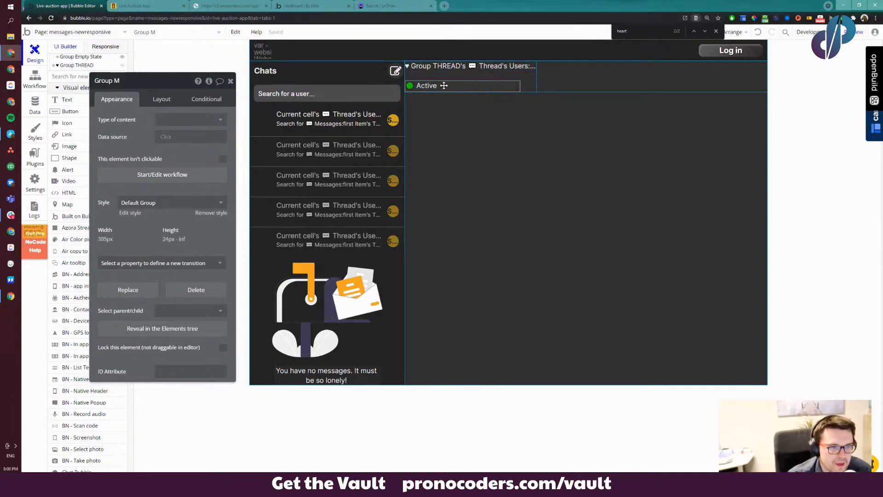
pyautogui.click(217, 100)
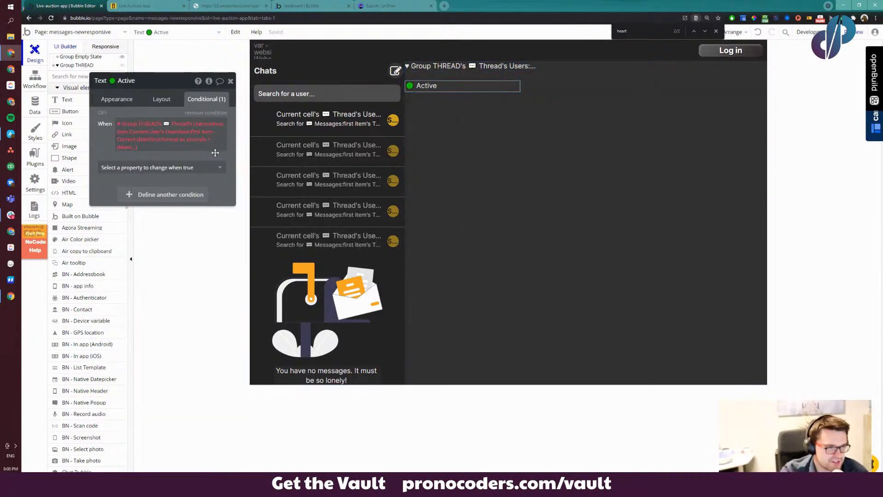
pyautogui.click(99, 111)
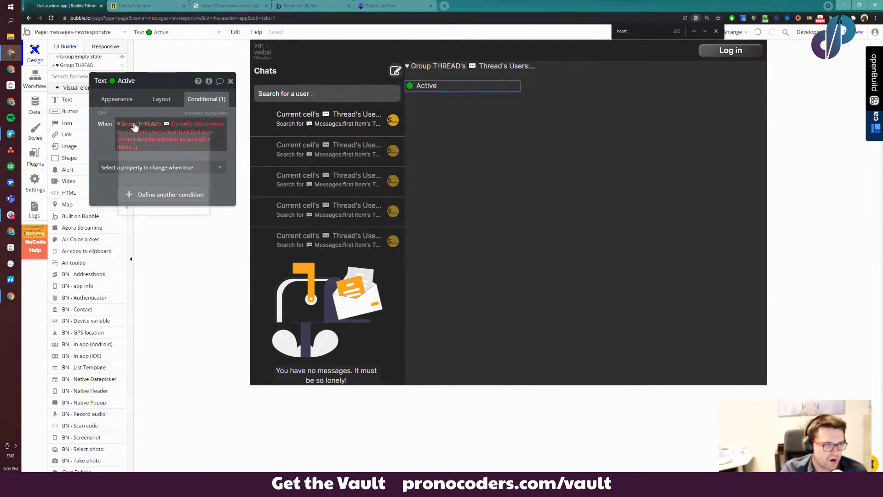
pyautogui.click(150, 125)
pyautogui.write('curre')
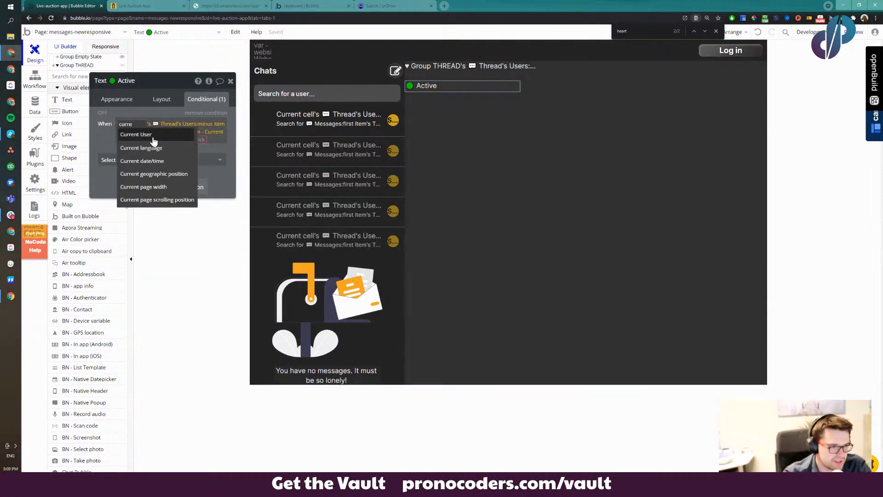
pyautogui.click(156, 161)
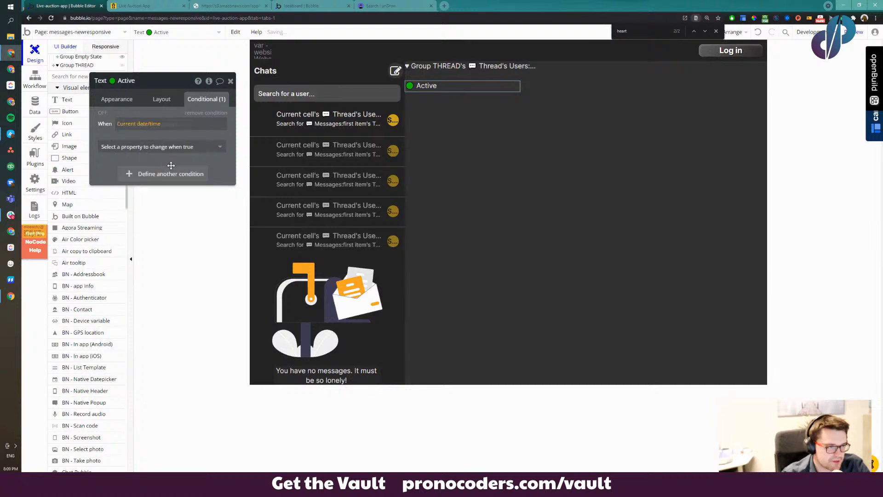
pyautogui.scroll(-3, 194, 225)
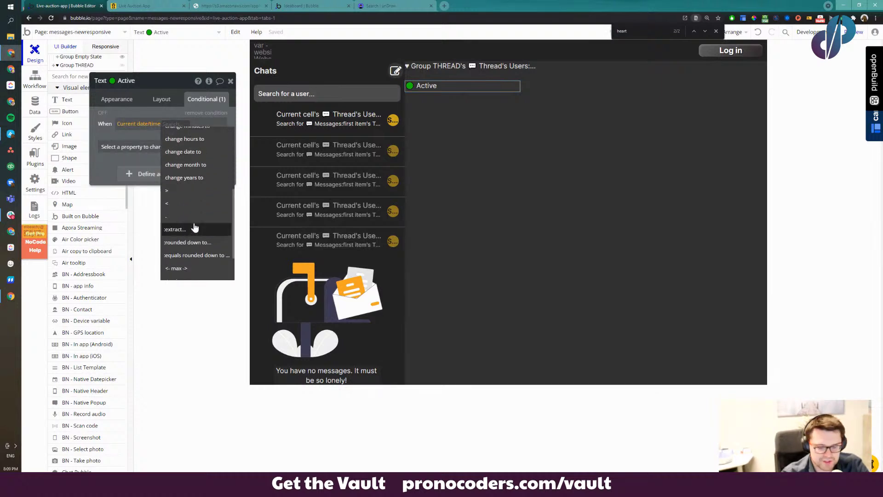
pyautogui.write('-')
pyautogui.click(190, 161)
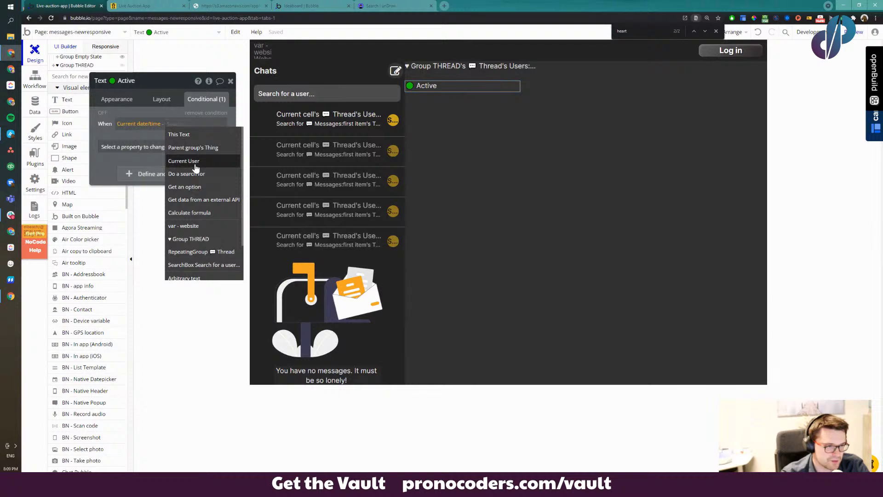
pyautogui.moveTo(186, 162); pyautogui.dragTo(148, 133)
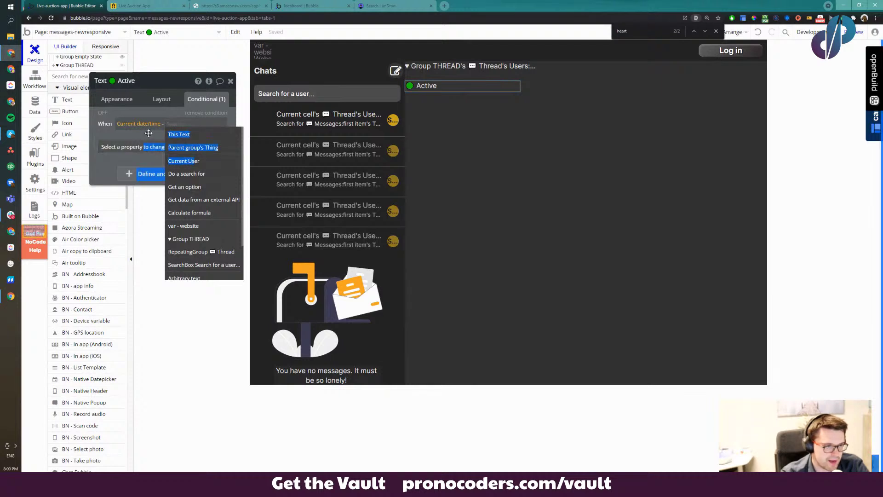
# Copy the dynamic expression from the participant name text in the thread header
pyautogui.click(496, 77)
pyautogui.click(493, 67)
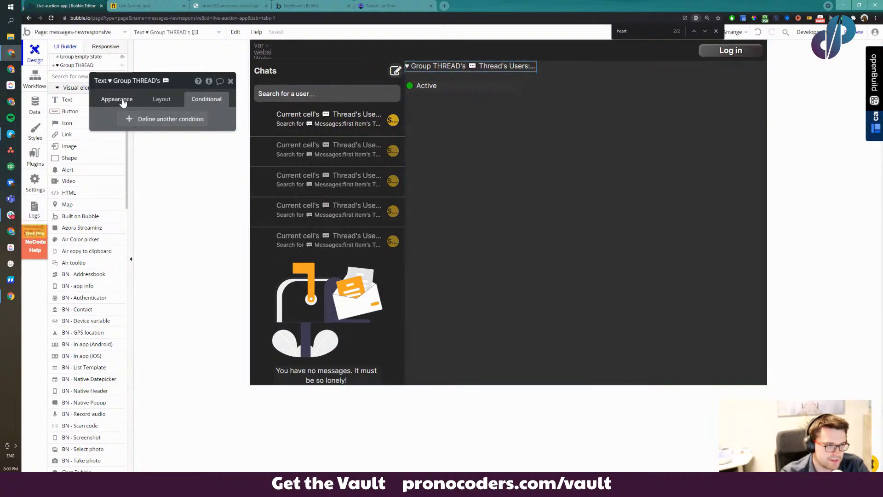
pyautogui.click(117, 99)
pyautogui.rightClick(180, 123)
pyautogui.click(235, 102)
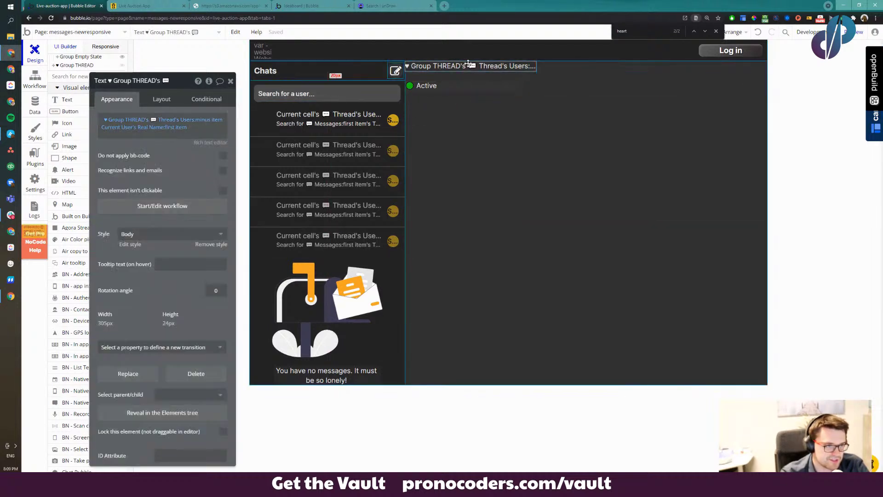
# Set Group M's type of content to User and paste the copied expression as its data source
pyautogui.click(529, 84)
pyautogui.click(170, 121)
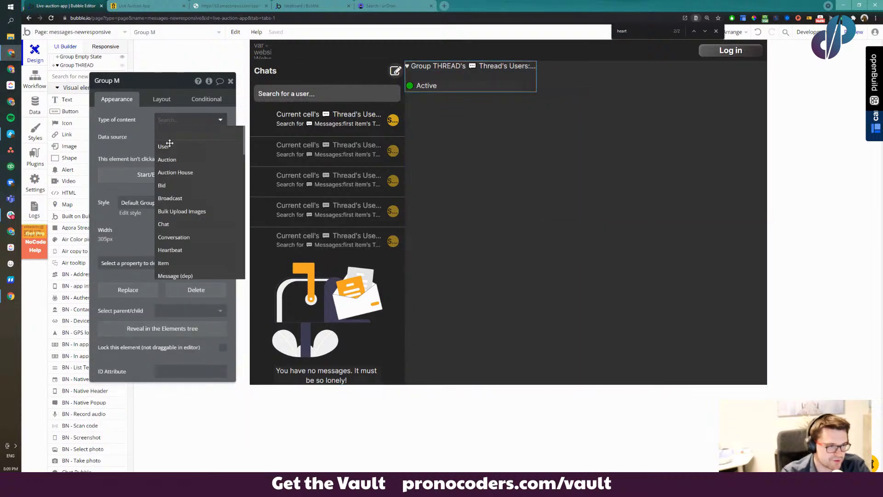
pyautogui.click(169, 144)
pyautogui.rightClick(168, 137)
pyautogui.click(213, 124)
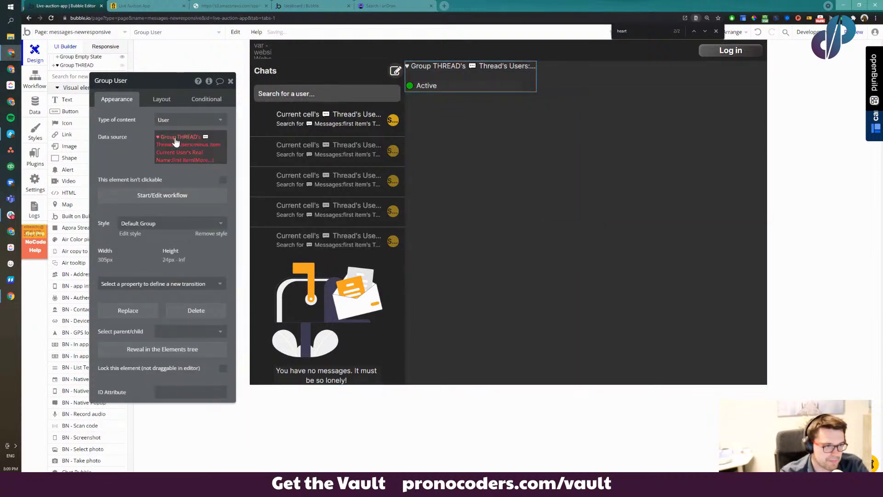
# Remove the Real Name field from the group's data source so it ends with Thread's Users:minus item Current User:first item
pyautogui.click(186, 162)
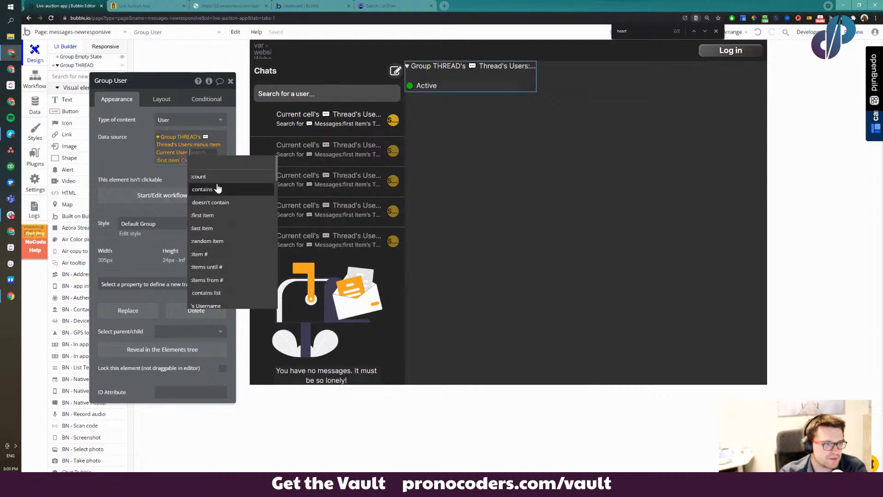
pyautogui.click(203, 215)
pyautogui.click(224, 157)
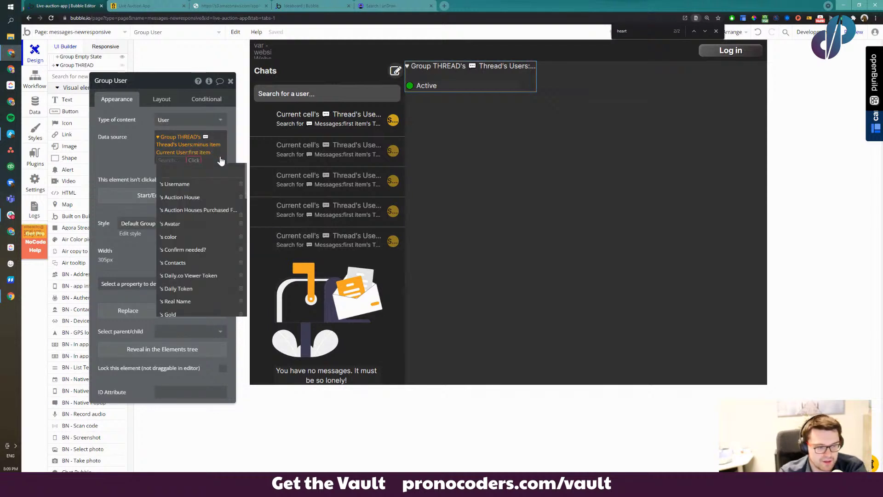
pyautogui.click(244, 143)
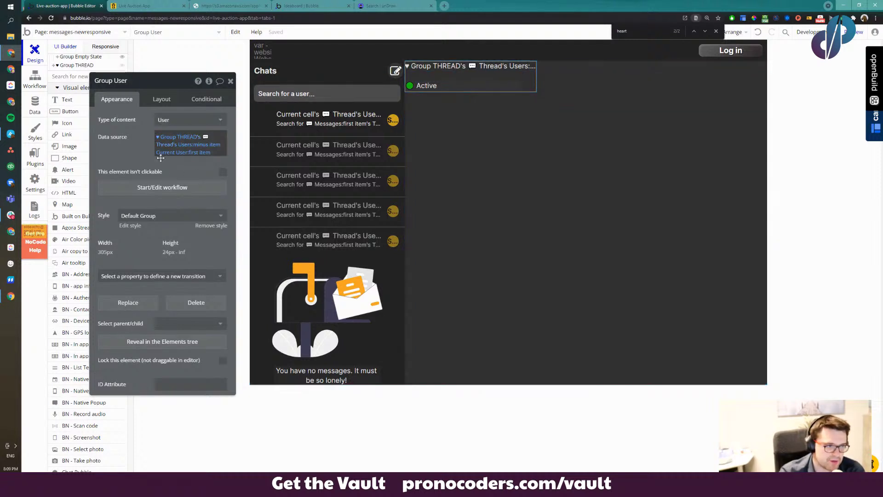
# Replace the participant name text's expression with Parent group's User's Real Name
pyautogui.click(515, 65)
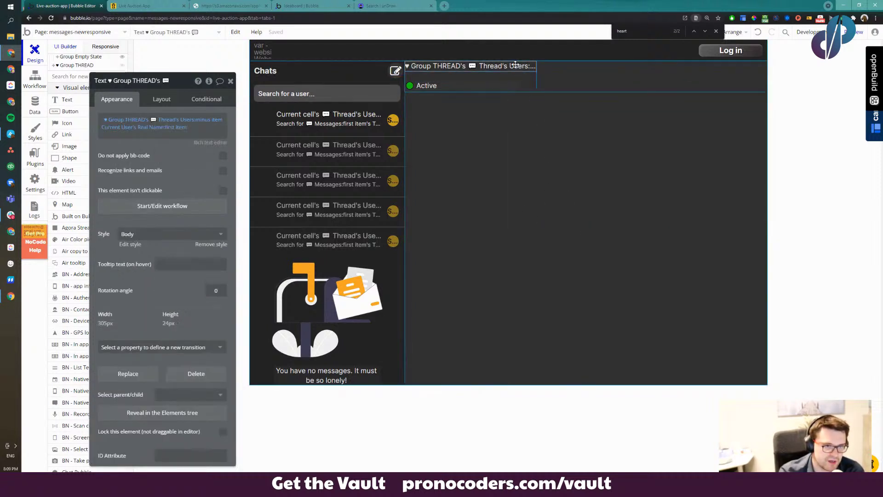
pyautogui.click(121, 120)
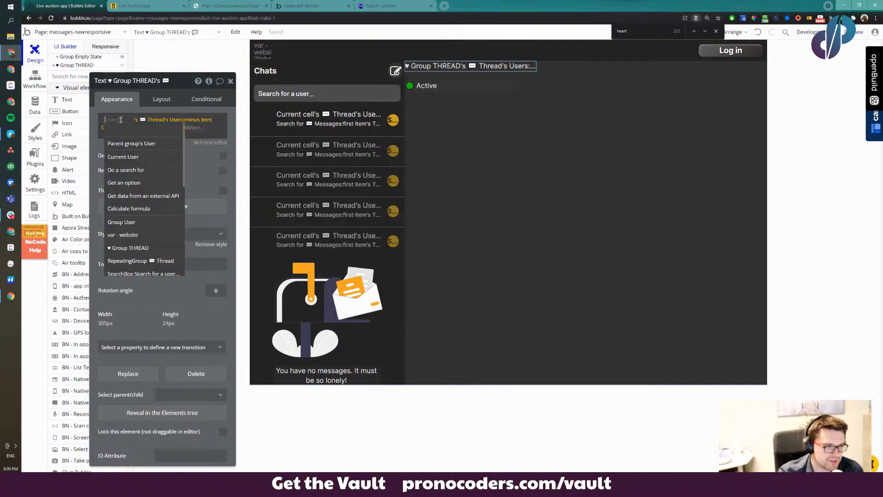
pyautogui.click(131, 143)
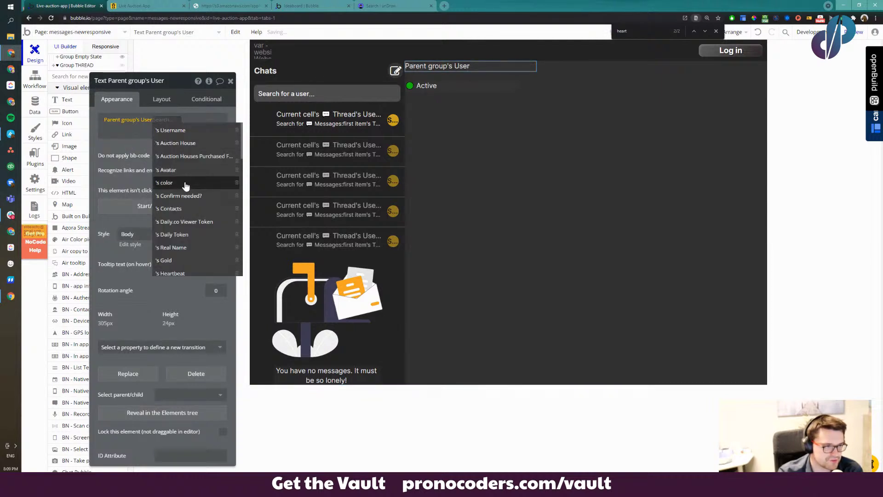
pyautogui.click(181, 247)
# Subtract Parent group's User's Heartbeat from Current date/time in the Active text's condition
pyautogui.click(473, 85)
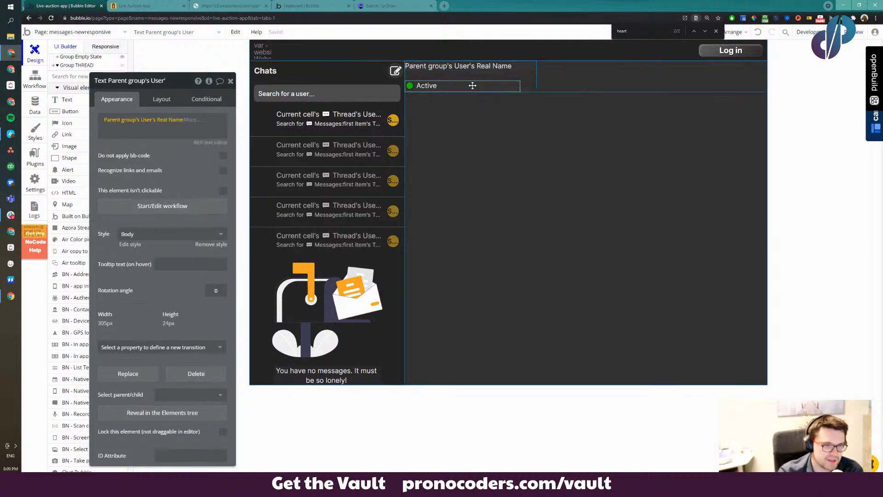
pyautogui.click(205, 102)
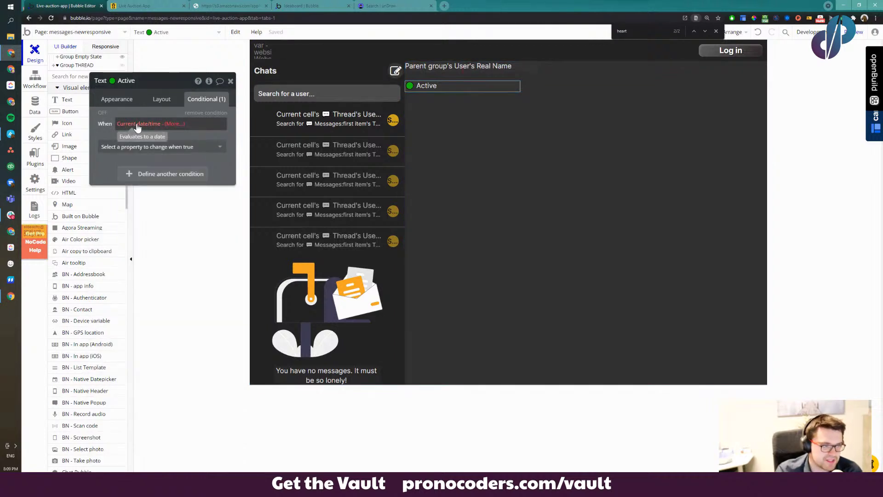
pyautogui.click(168, 124)
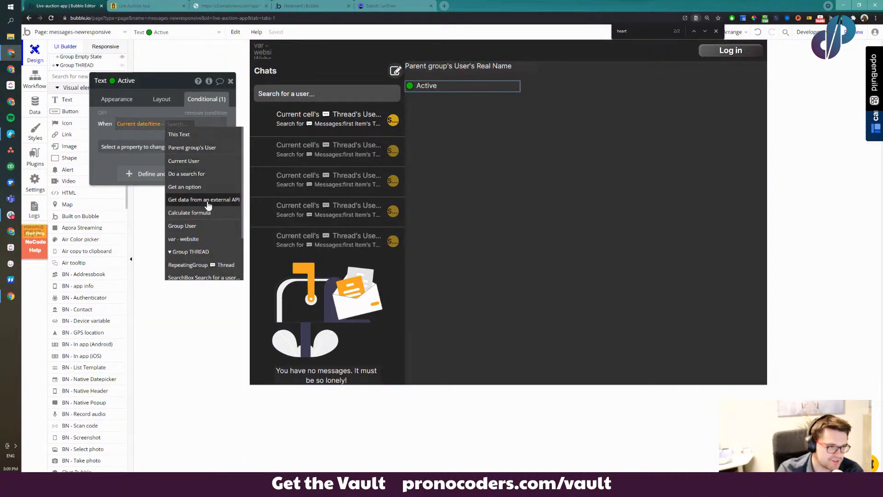
pyautogui.click(197, 147)
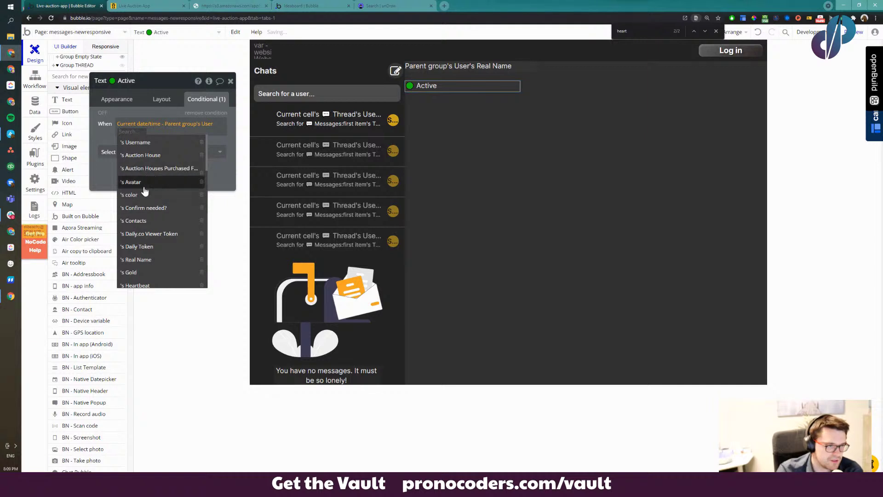
pyautogui.scroll(-3, 146, 221)
pyautogui.click(146, 225)
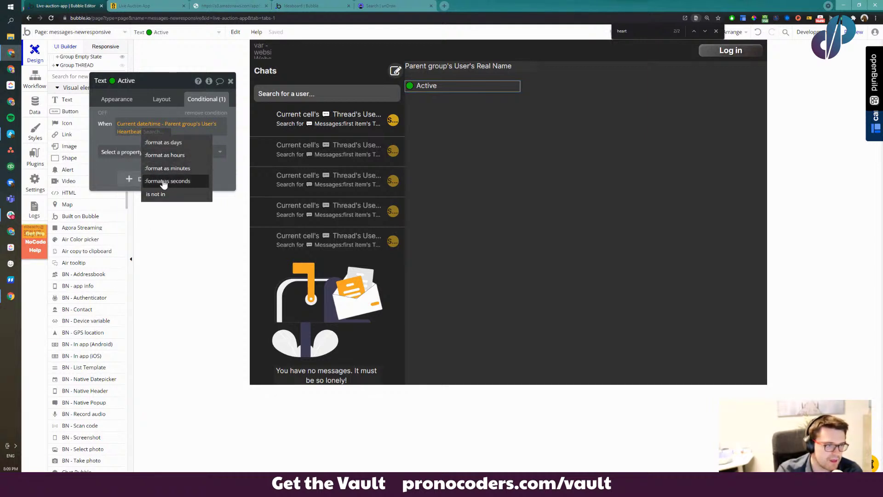
# Complete the Active text's condition so the time since the parent group's User's Heartbeat, formatted as seconds, is > 300
pyautogui.click(164, 182)
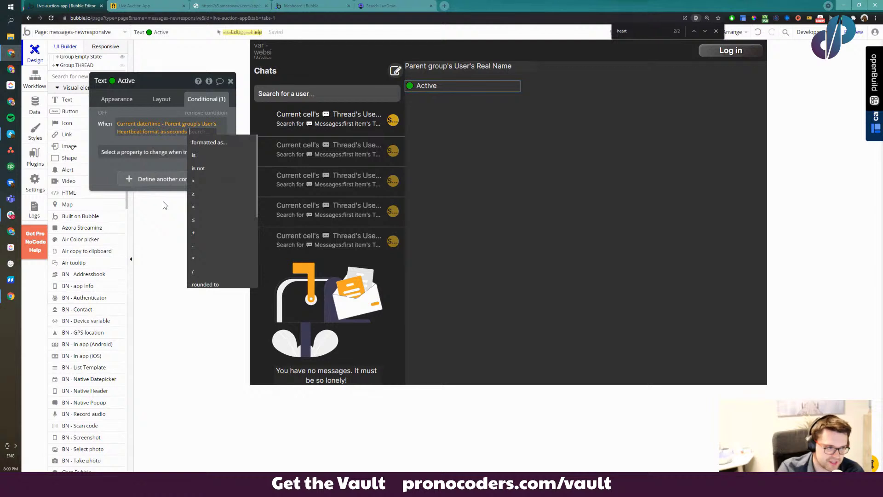
pyautogui.click(207, 180)
pyautogui.write('300')
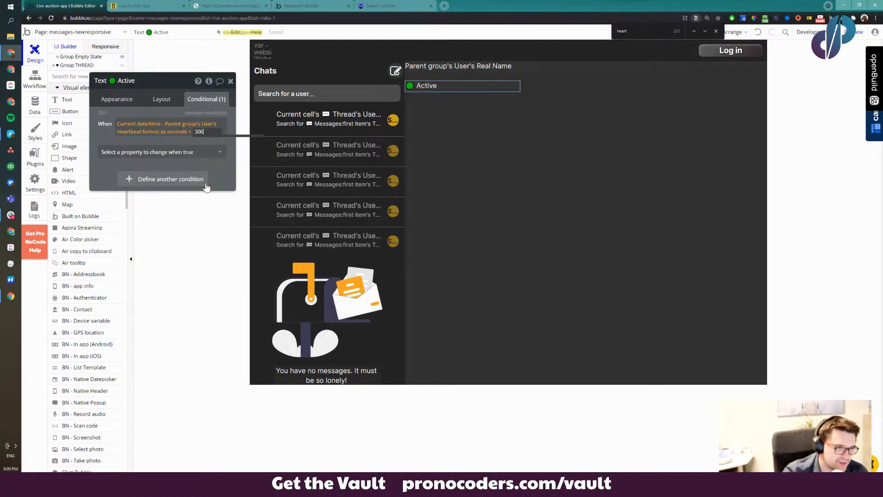
pyautogui.click(198, 131)
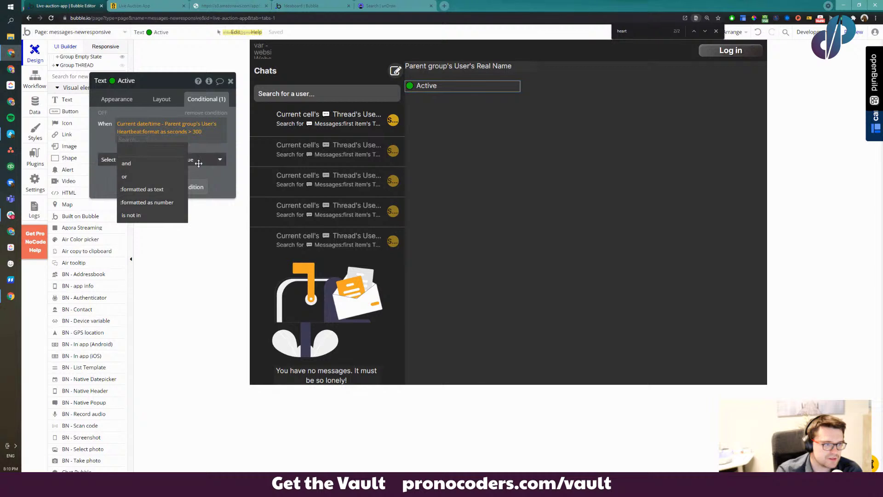
# Make the condition change the element's text to a red circle emoji followed by "Last Active"
pyautogui.click(198, 164)
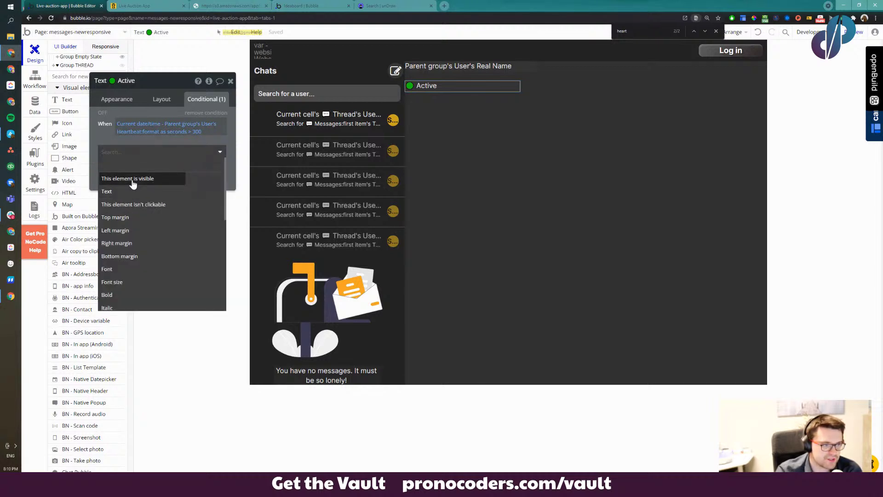
pyautogui.click(121, 191)
pyautogui.press('Left')
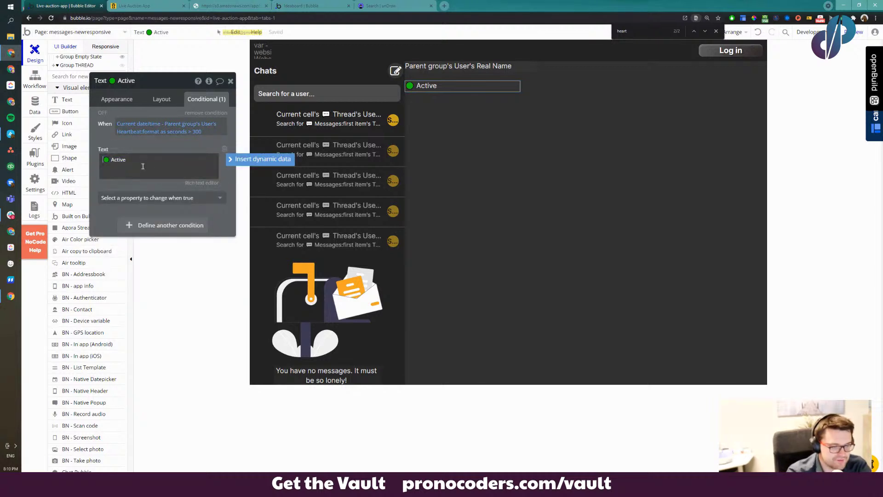
pyautogui.press('super+period')
pyautogui.write('red')
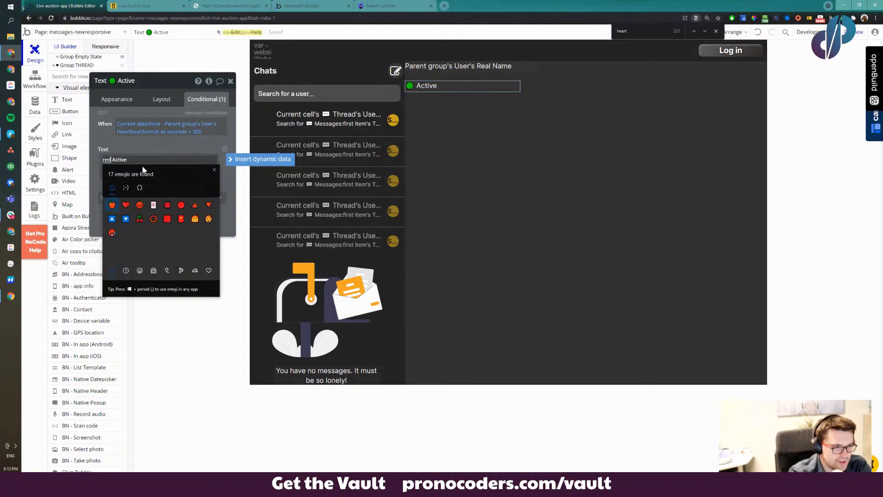
pyautogui.click(181, 204)
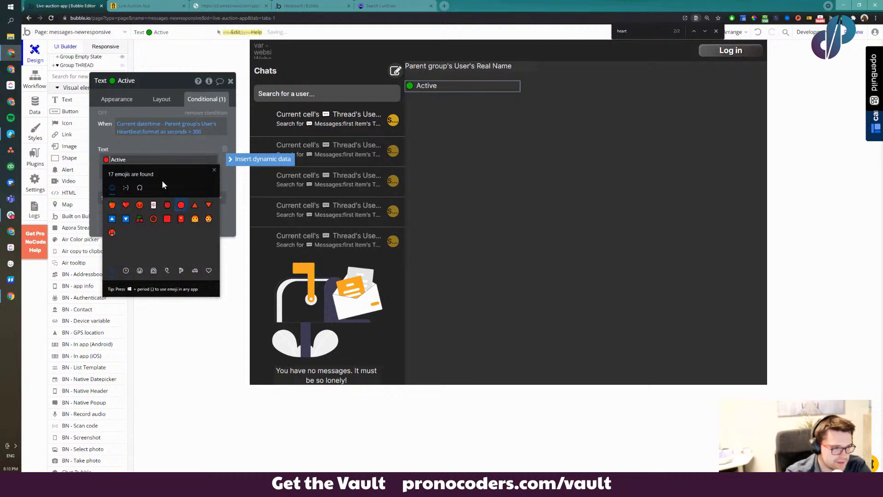
pyautogui.click(152, 157)
pyautogui.doubleClick(151, 158)
pyautogui.write('Last')
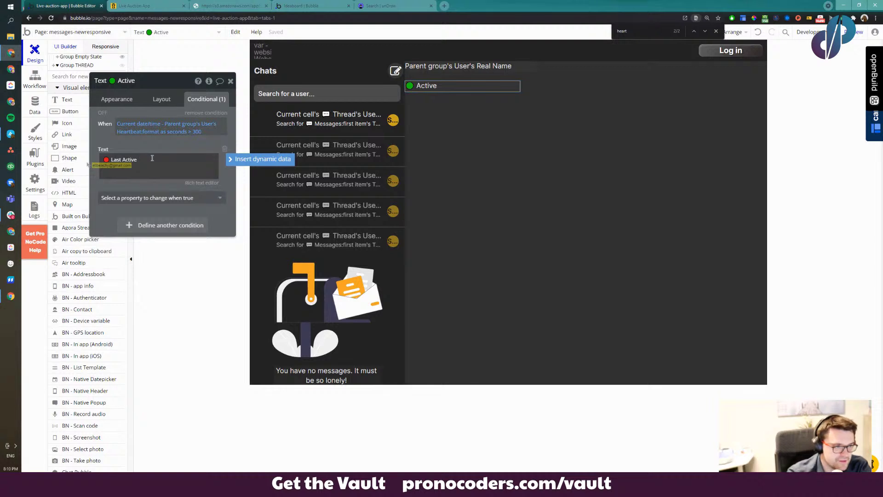
# Append the dynamic value Parent group's User's Heartbeat after "Last Active" in the conditional text
pyautogui.click(260, 158)
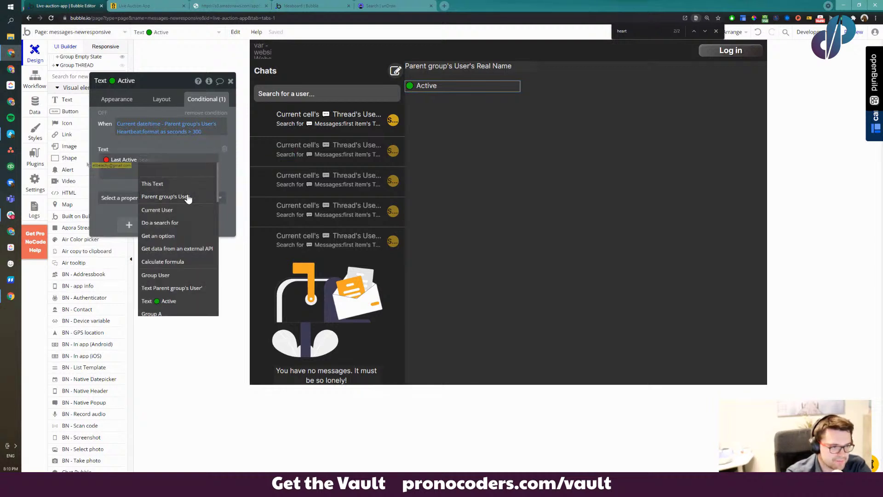
pyautogui.click(188, 196)
pyautogui.write('hea')
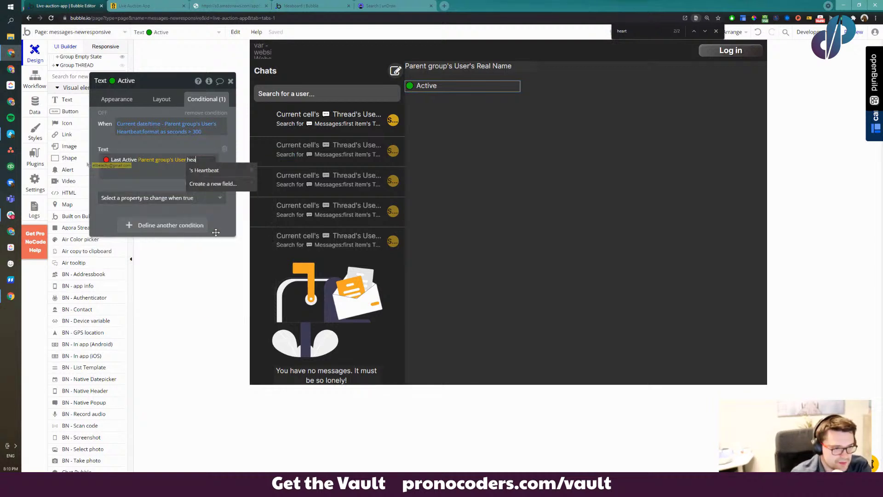
pyautogui.click(207, 177)
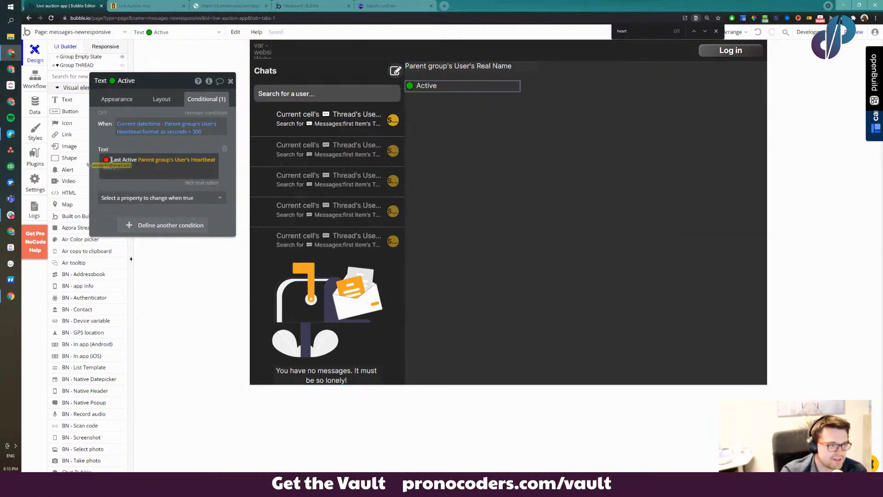
# Look through the app's installed plugins for a relative time plugin, searching the page for "relat"
pyautogui.click(34, 158)
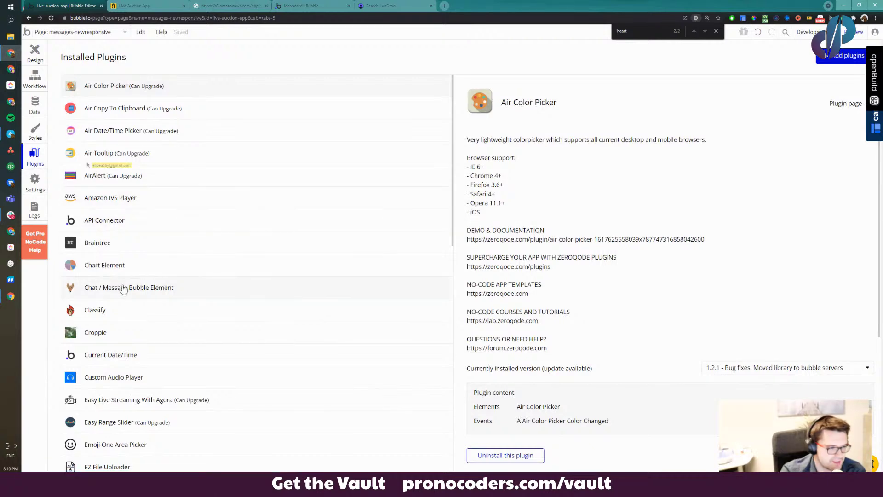
pyautogui.scroll(-6, 152, 322)
pyautogui.scroll(-5, 148, 327)
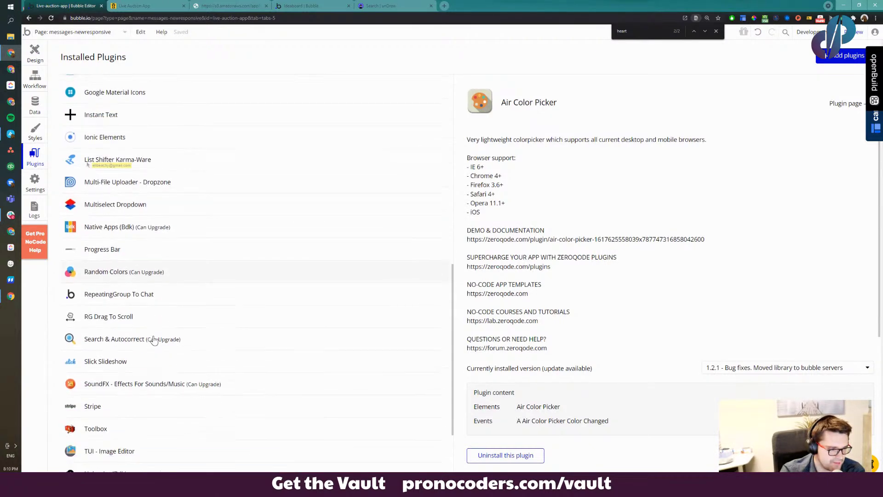
pyautogui.scroll(5, 128, 313)
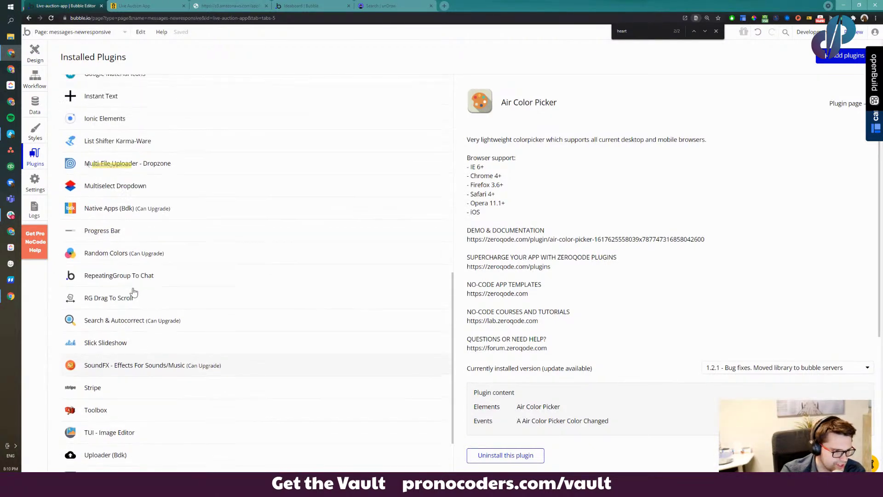
pyautogui.hotkey('ctrl', 'f')
pyautogui.write('relat')
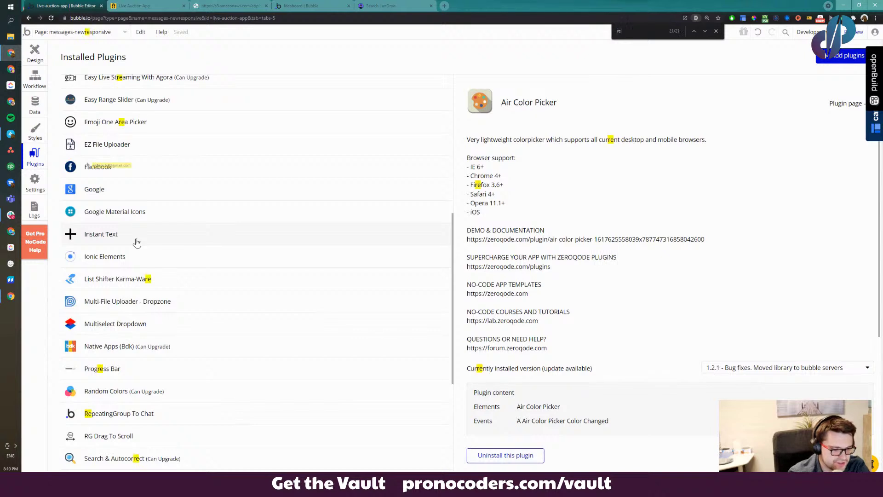
# Search the installed plugins for "time", check the Current Date/Time plugin's details and look through the rest of the list
pyautogui.press('BackSpace')
pyautogui.press('BackSpace')
pyautogui.press('BackSpace')
pyautogui.press('BackSpace')
pyautogui.press('BackSpace')
pyautogui.write('time')
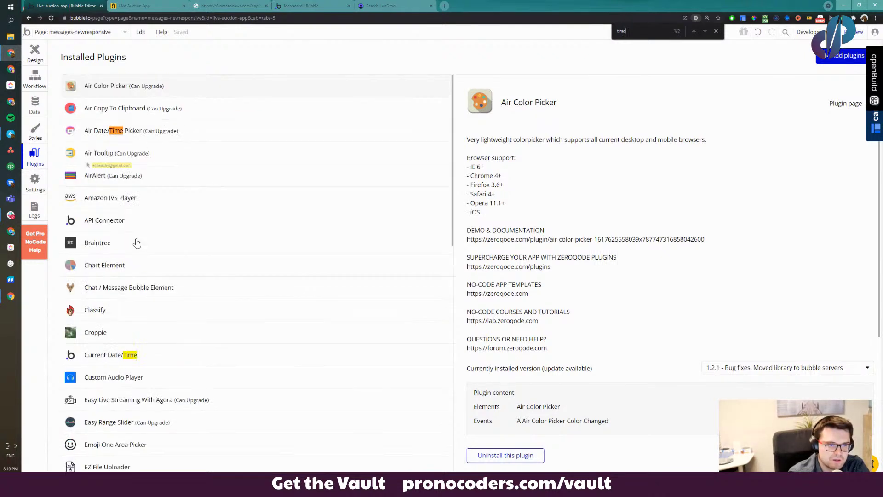
pyautogui.press('Return')
pyautogui.press('Return')
pyautogui.press('Return')
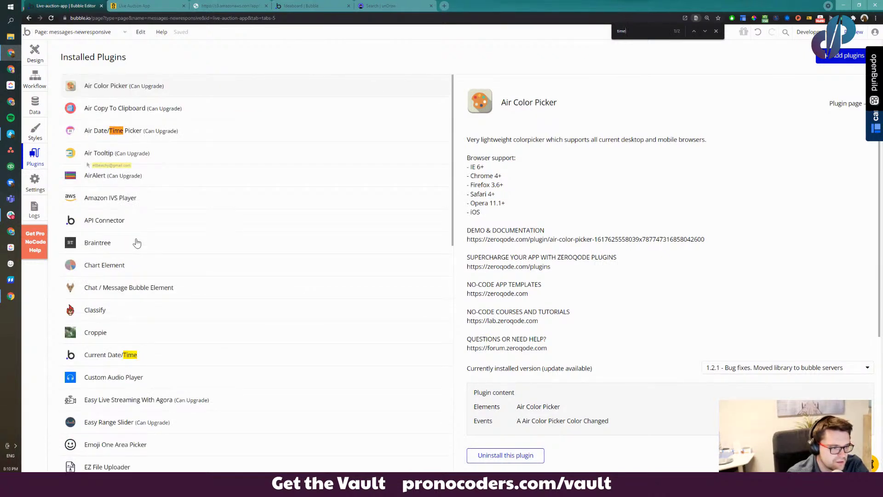
pyautogui.click(163, 362)
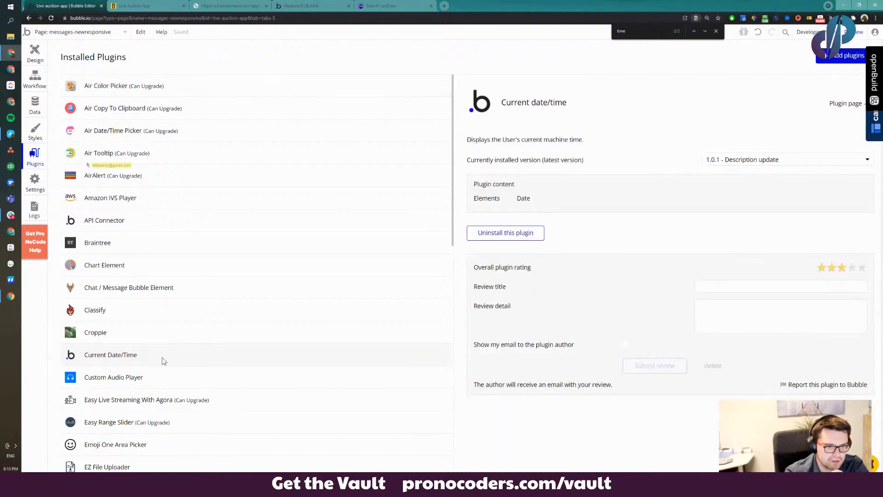
pyautogui.scroll(-10, 337, 274)
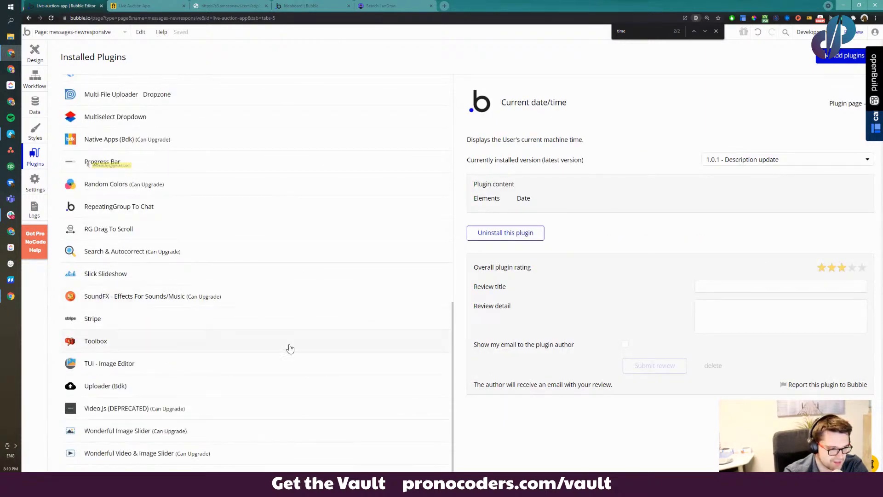
# Find new plugins matching "relative" and install Relative Time with Moment.js
pyautogui.click(845, 57)
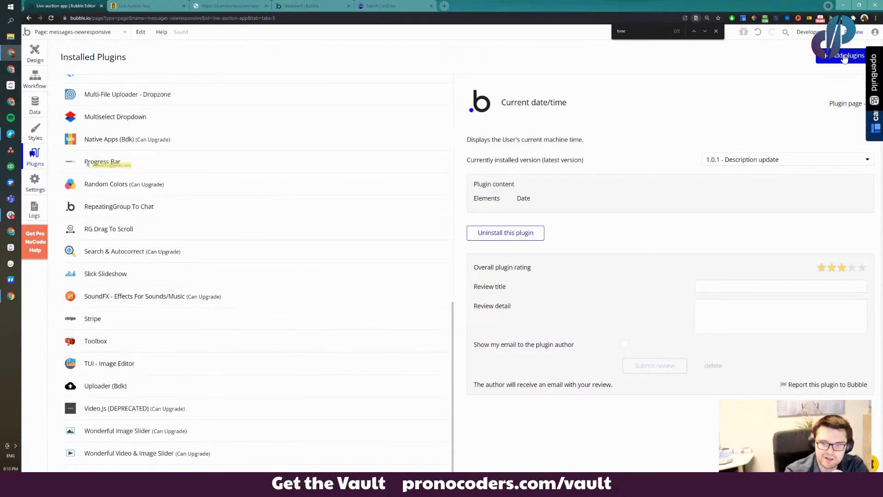
pyautogui.click(716, 32)
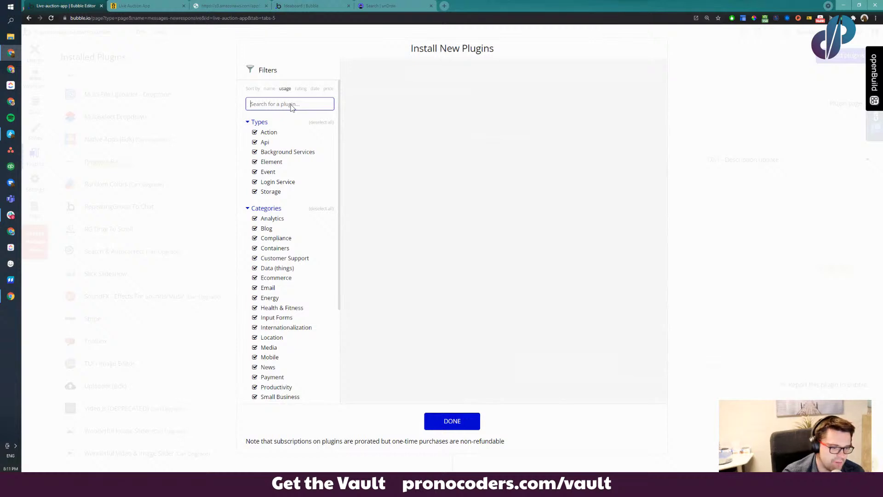
pyautogui.write('relative')
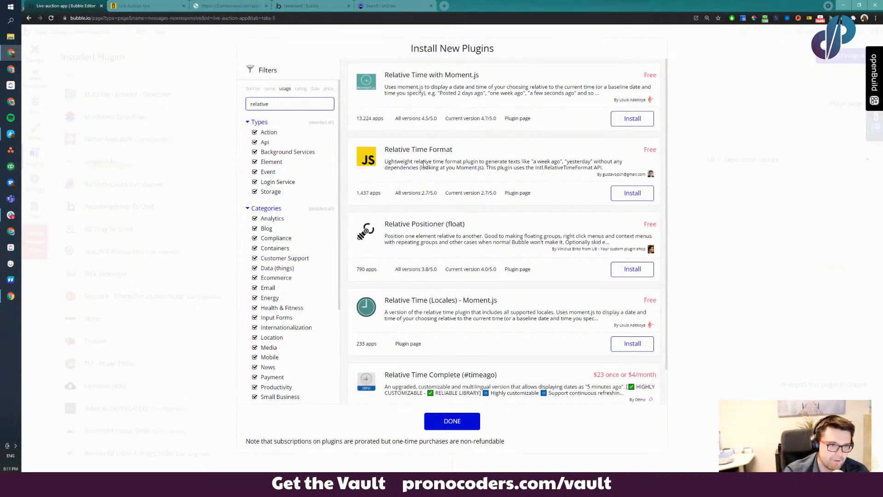
pyautogui.click(630, 123)
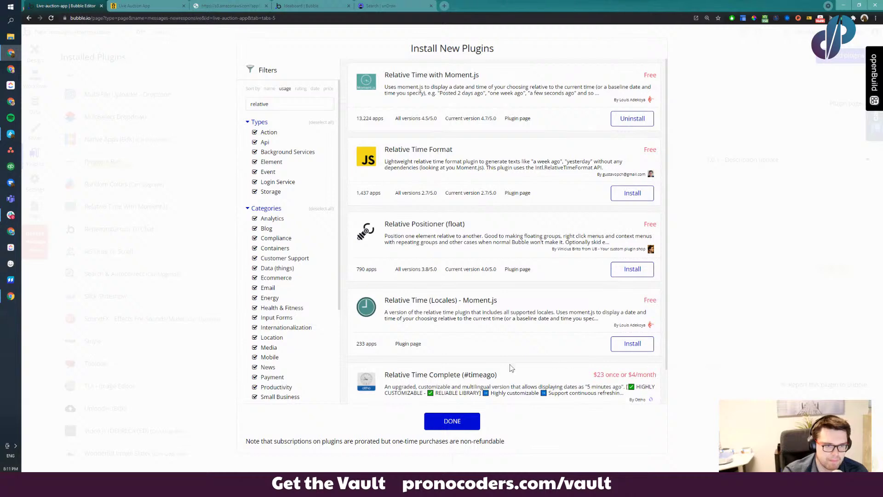
pyautogui.click(466, 427)
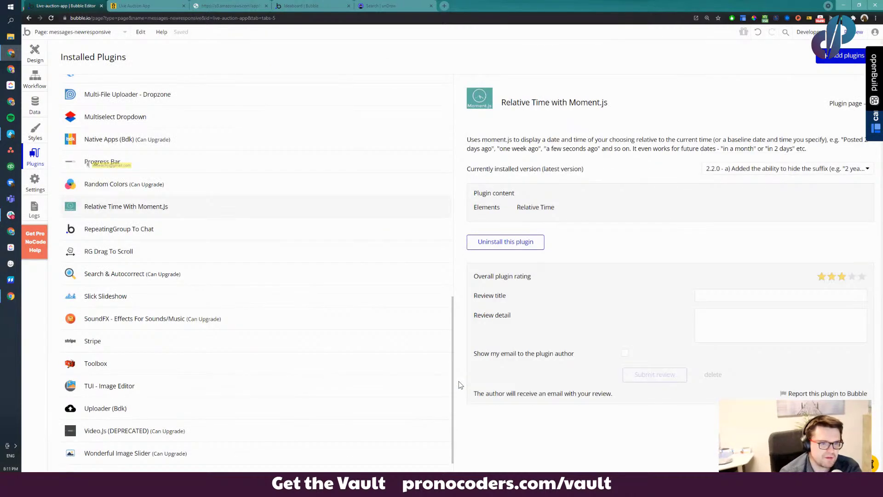
# Examine which elements the Relative Time with Moment.js plugin provides and compare with the page's design view
pyautogui.doubleClick(485, 208)
pyautogui.moveTo(502, 209); pyautogui.dragTo(474, 210)
pyautogui.click(472, 209)
pyautogui.click(504, 208)
pyautogui.click(473, 210)
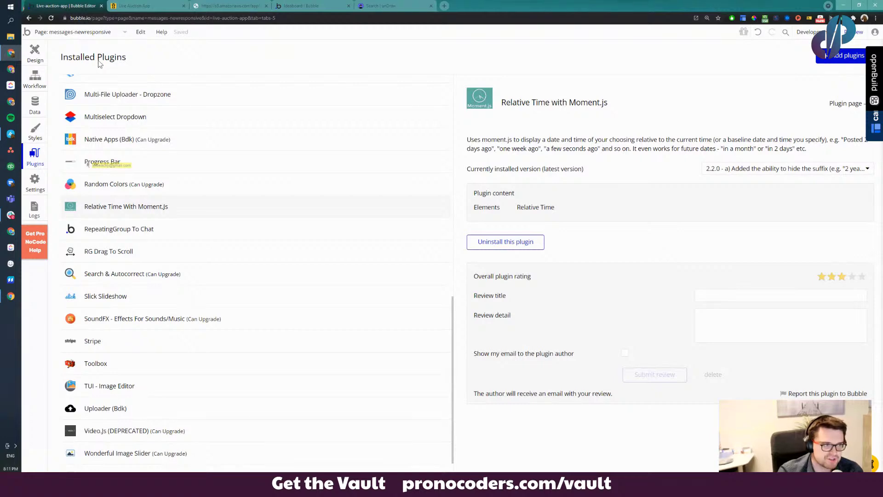
pyautogui.click(44, 49)
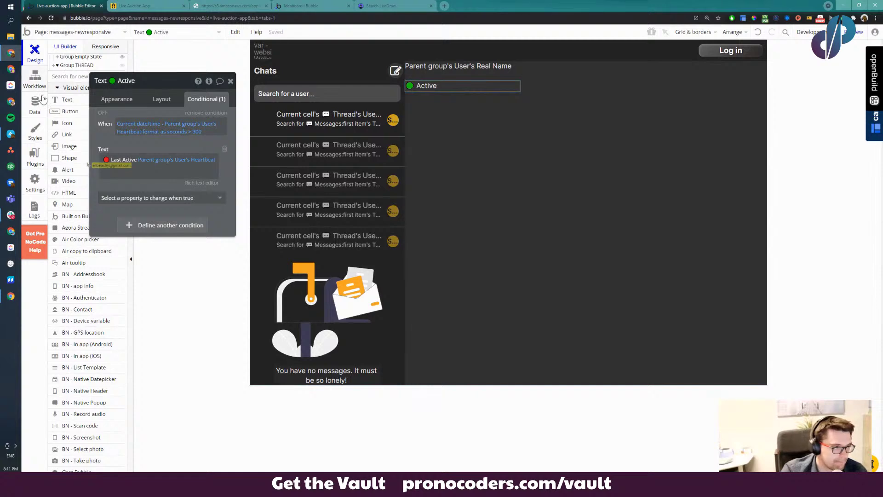
pyautogui.click(35, 156)
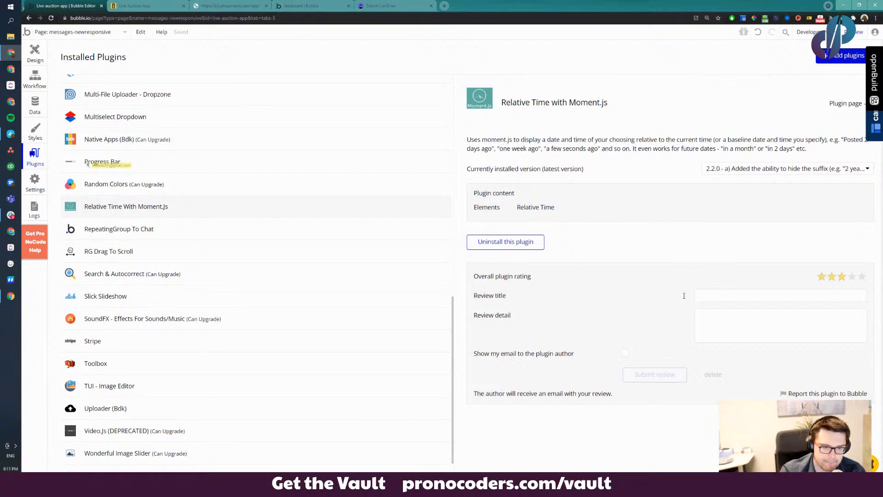
pyautogui.moveTo(564, 208); pyautogui.dragTo(522, 211)
pyautogui.click(538, 211)
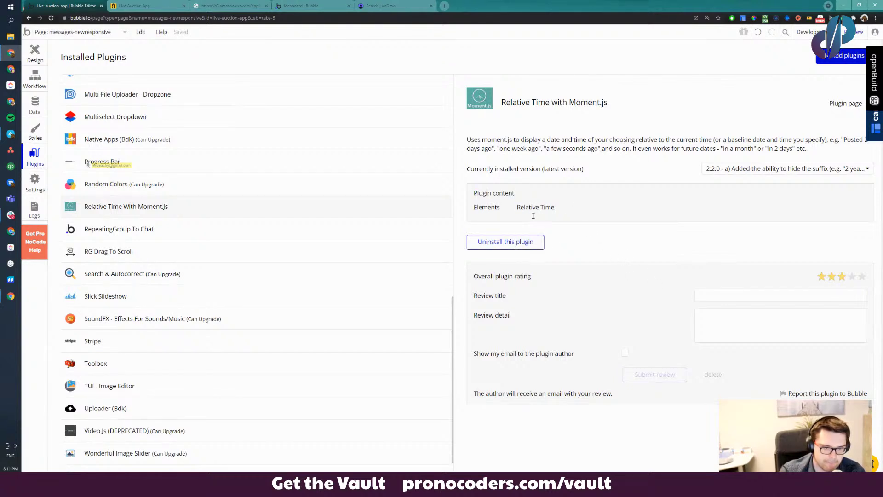
# Examine the Random Colors, Progress Bar and Native Apps (Bdk) plugin details, including the latter's note on adding an HTML header
pyautogui.click(147, 184)
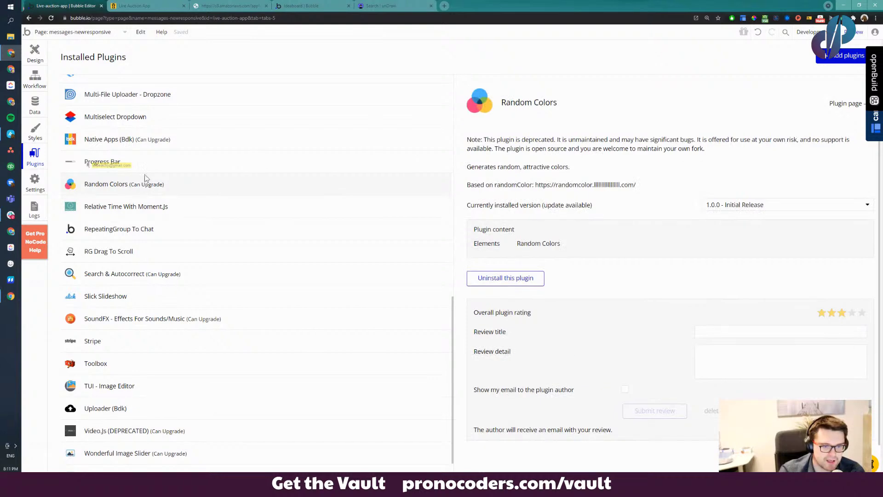
pyautogui.click(147, 172)
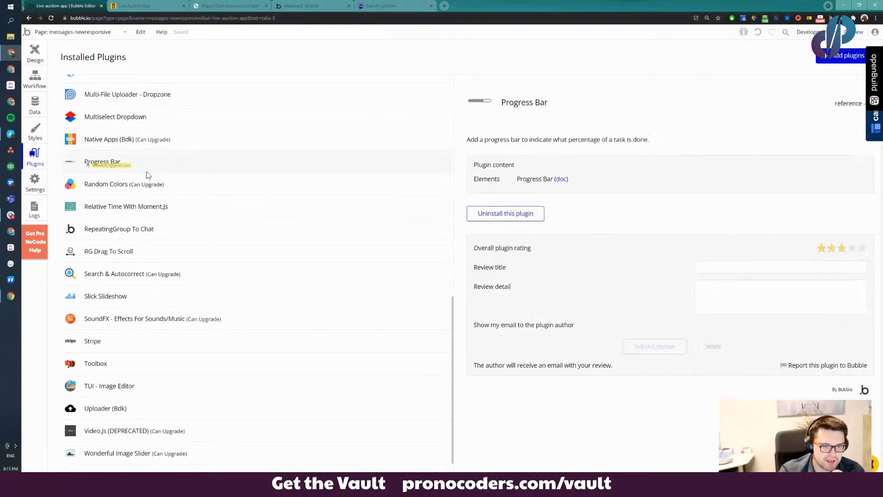
pyautogui.click(153, 143)
pyautogui.scroll(-10, 475, 273)
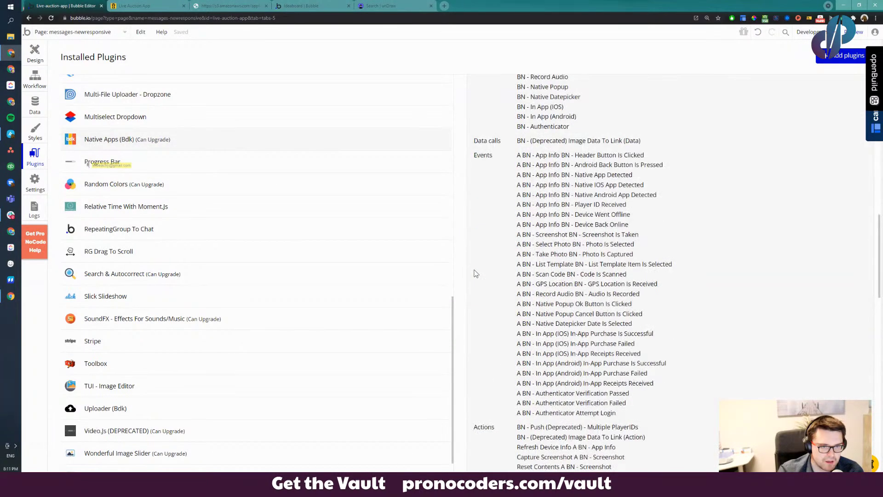
pyautogui.scroll(-15, 475, 273)
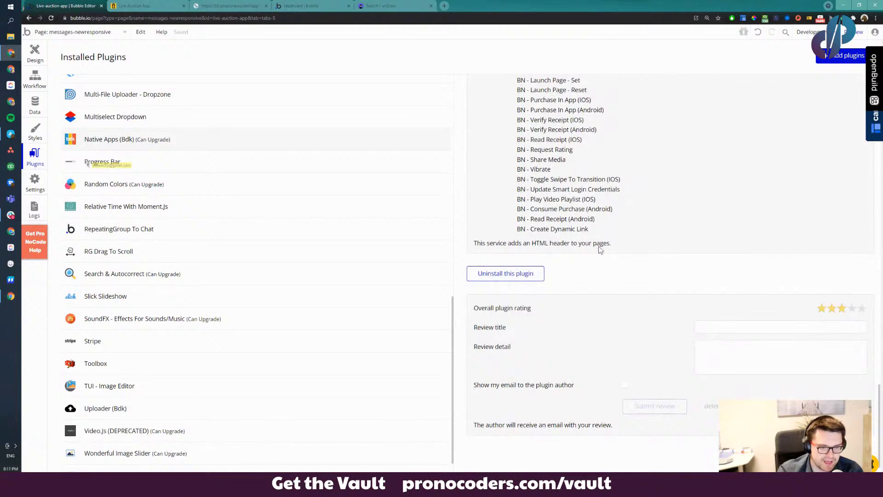
pyautogui.tripleClick(574, 244)
pyautogui.click(557, 245)
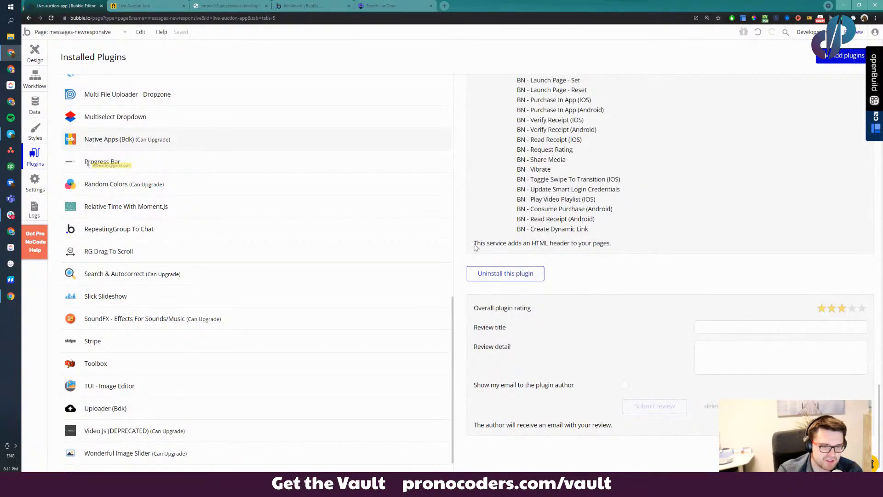
pyautogui.moveTo(474, 244); pyautogui.dragTo(658, 244)
pyautogui.tripleClick(611, 245)
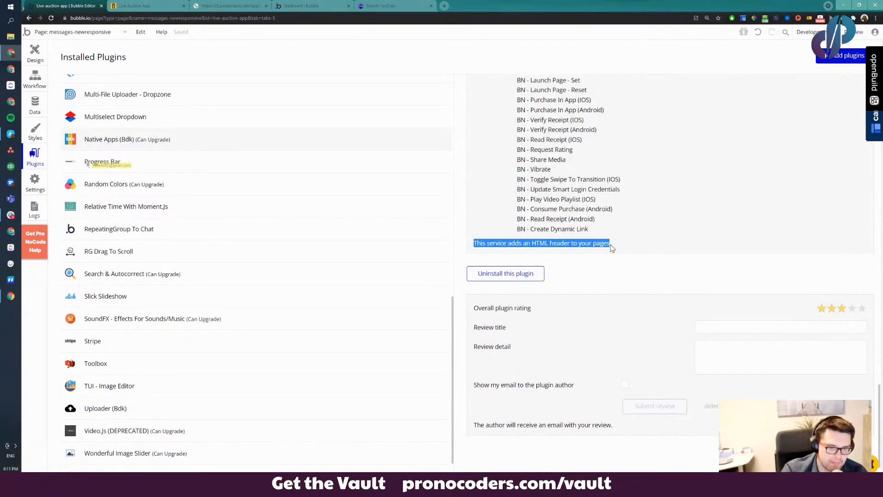
pyautogui.tripleClick(611, 245)
pyautogui.click(612, 247)
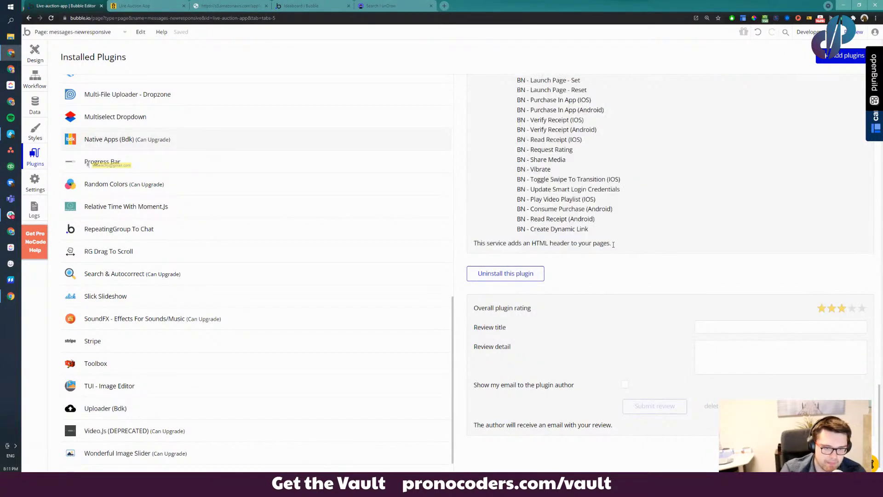
# Examine the Multiselect Dropdown and List Shifter Karma-Ware plugin details, including List Shifter's full set of elements, events and actions
pyautogui.scroll(2, 129, 182)
pyautogui.click(133, 186)
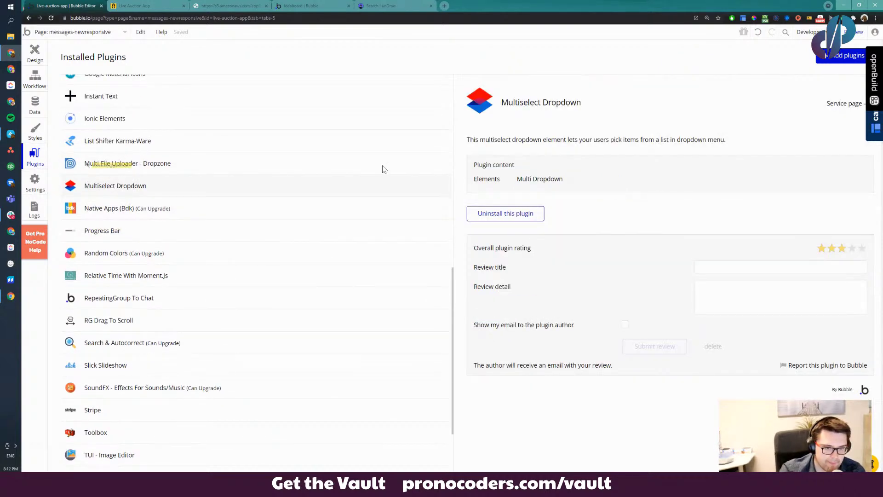
pyautogui.click(193, 164)
pyautogui.click(216, 152)
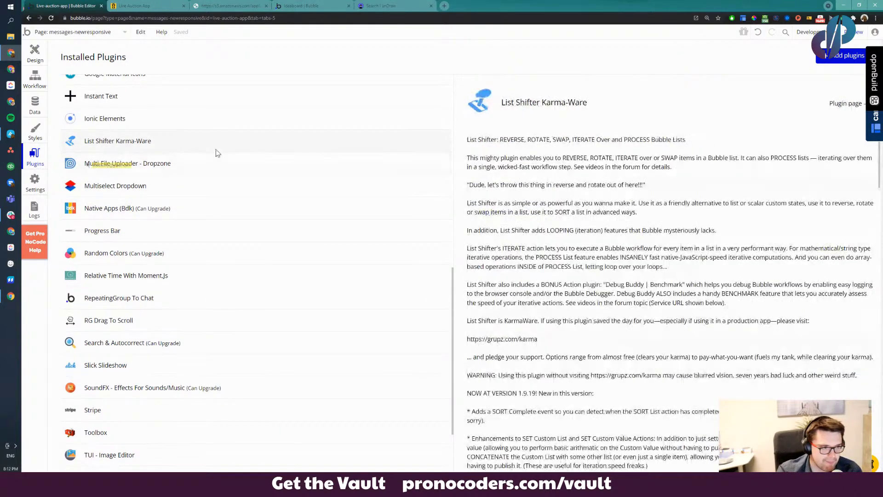
pyautogui.scroll(-15, 533, 253)
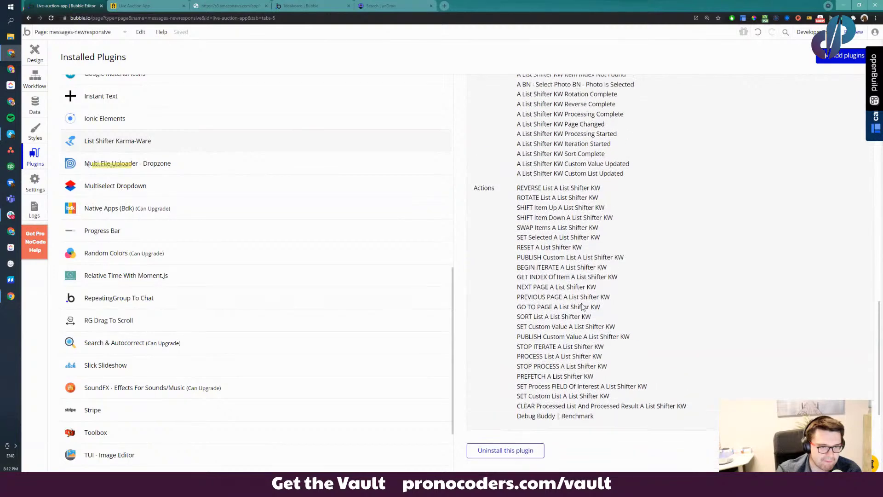
pyautogui.scroll(3, 584, 307)
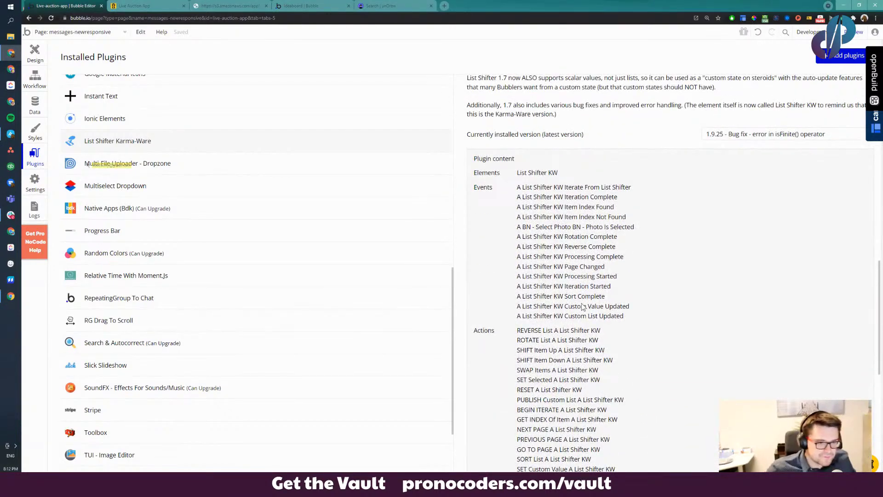
pyautogui.scroll(-8, 595, 267)
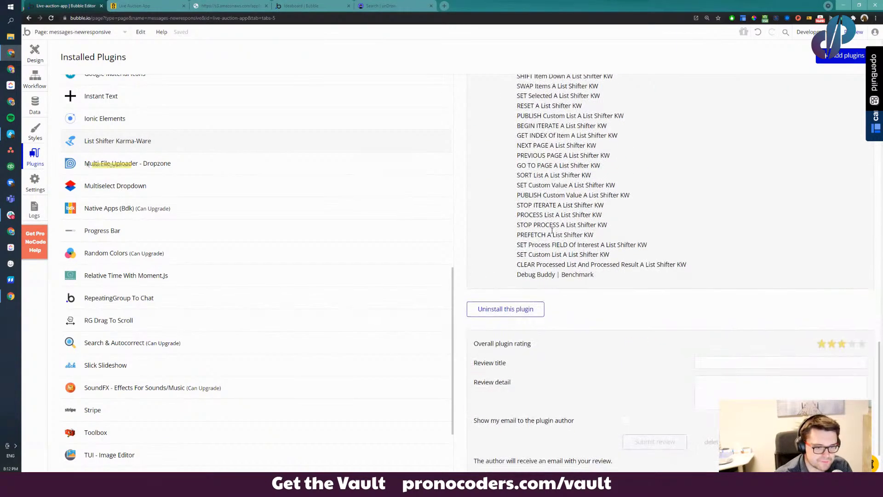
pyautogui.scroll(10, 551, 304)
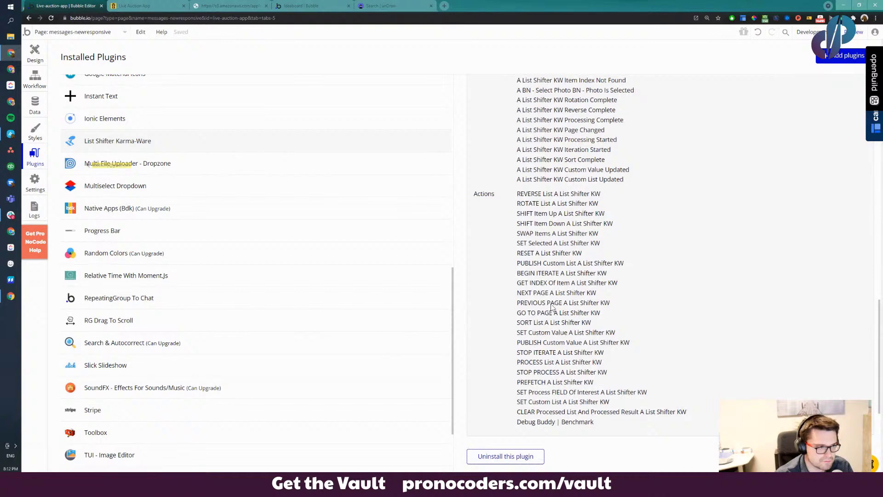
pyautogui.scroll(1, 292, 238)
pyautogui.scroll(2, 292, 238)
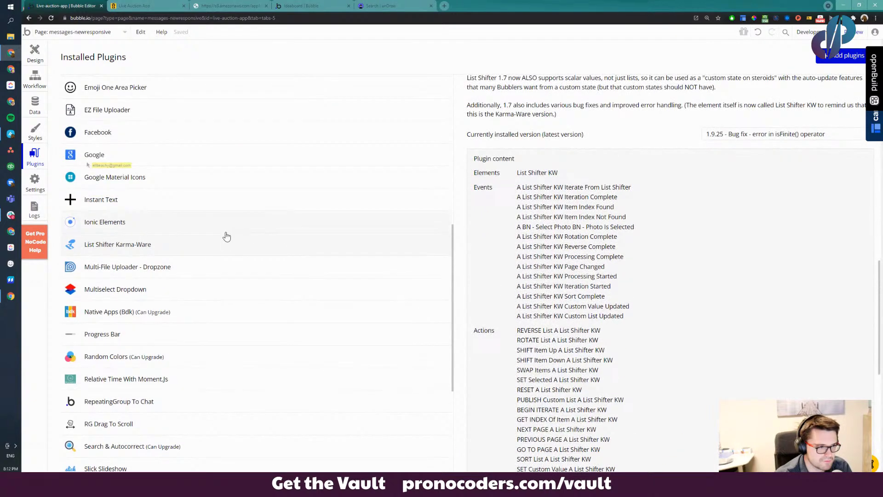
# Reload the live auction app's messages page in the preview and open the browser's developer tools on it
pyautogui.click(154, 6)
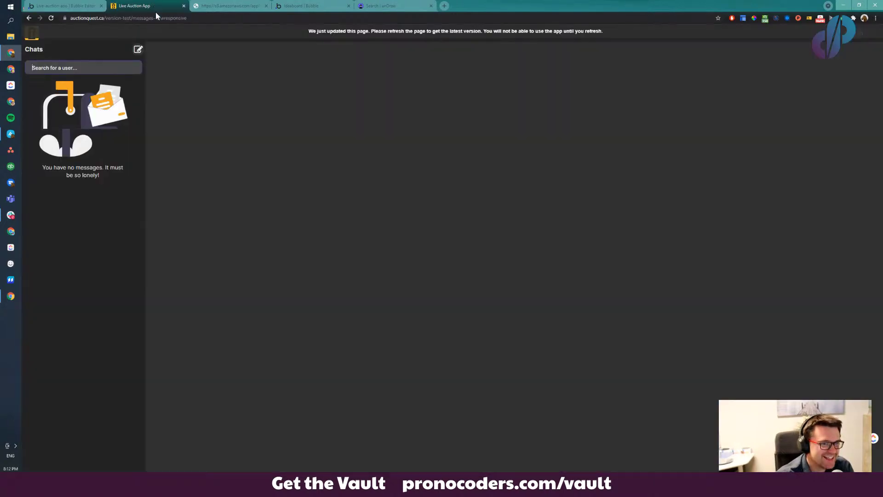
pyautogui.click(76, 6)
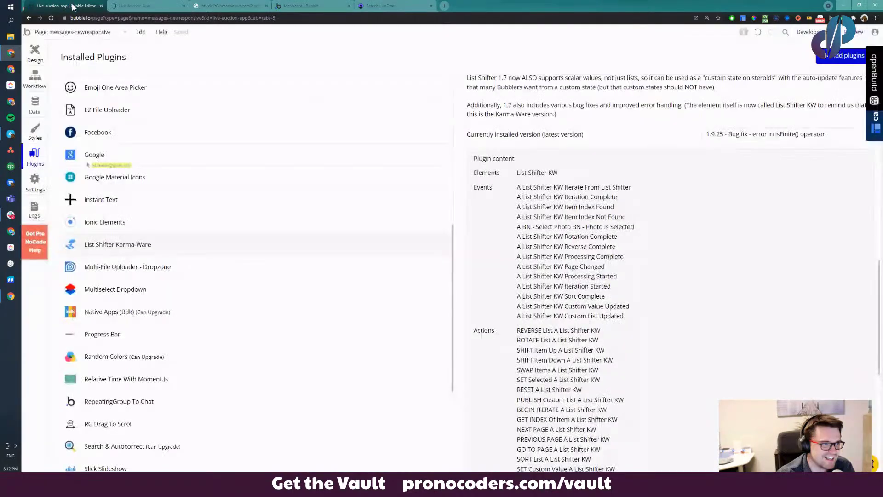
pyautogui.click(43, 52)
pyautogui.click(148, 6)
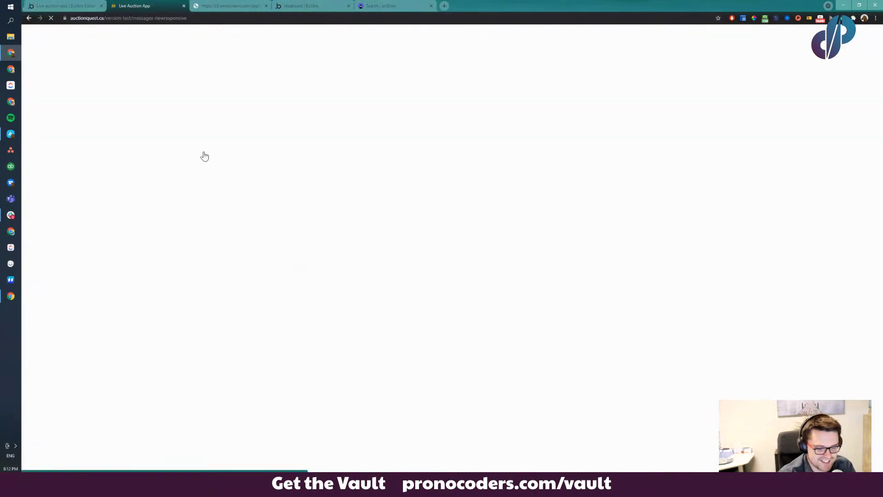
pyautogui.press('F12')
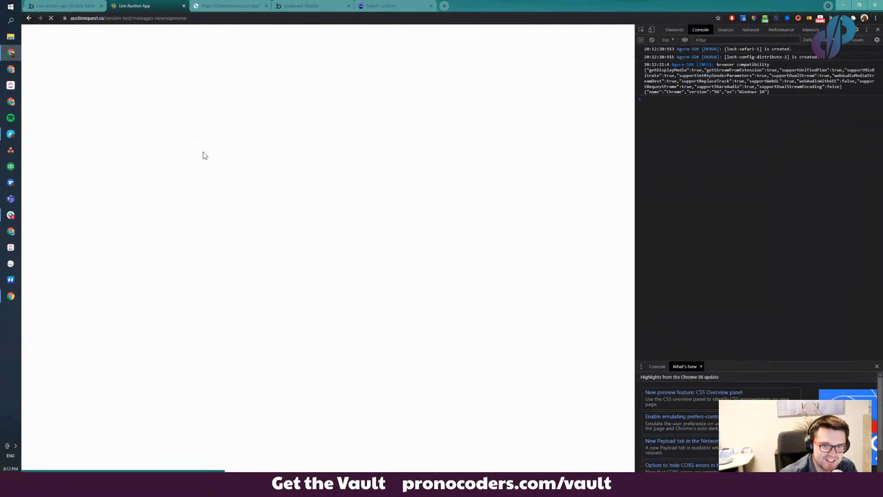
# Examine the source files loaded by the messages page in a widened developer tools pane, including FileSaver.min.js and jquery.toast.min.js
pyautogui.click(732, 30)
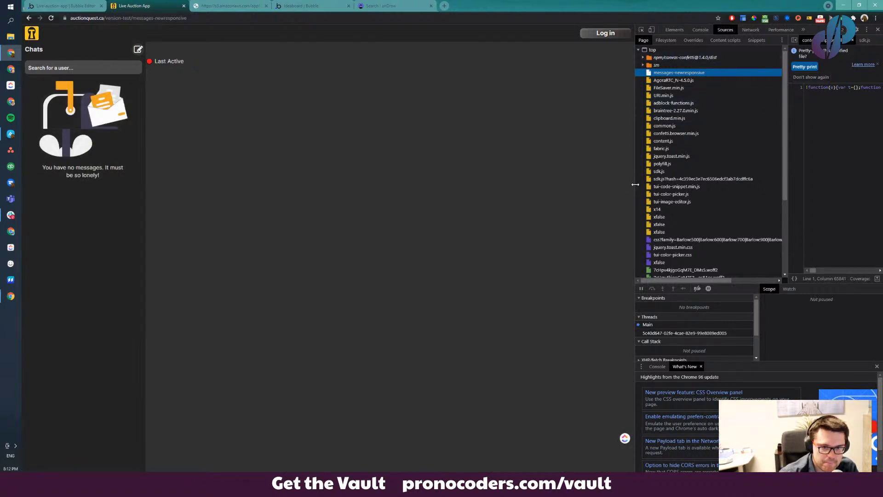
pyautogui.moveTo(633, 184); pyautogui.dragTo(469, 179)
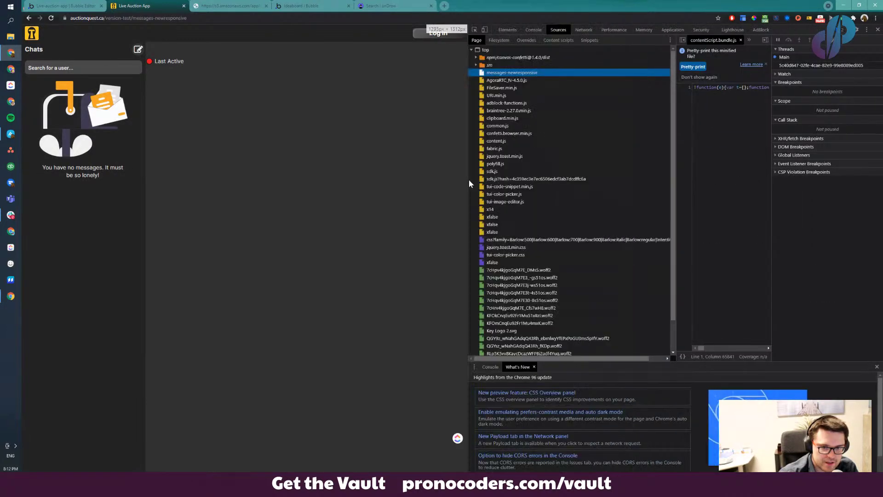
pyautogui.click(544, 91)
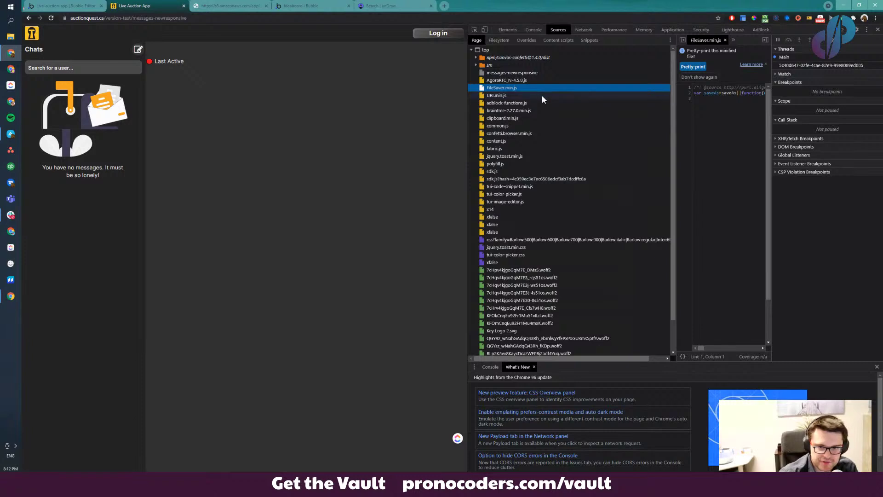
pyautogui.click(542, 95)
pyautogui.click(548, 141)
pyautogui.click(539, 225)
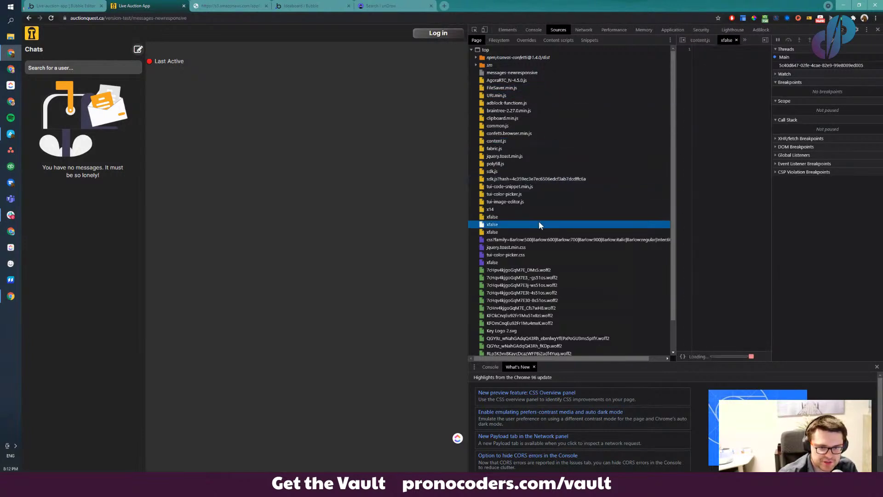
pyautogui.rightClick(503, 113)
pyautogui.click(486, 154)
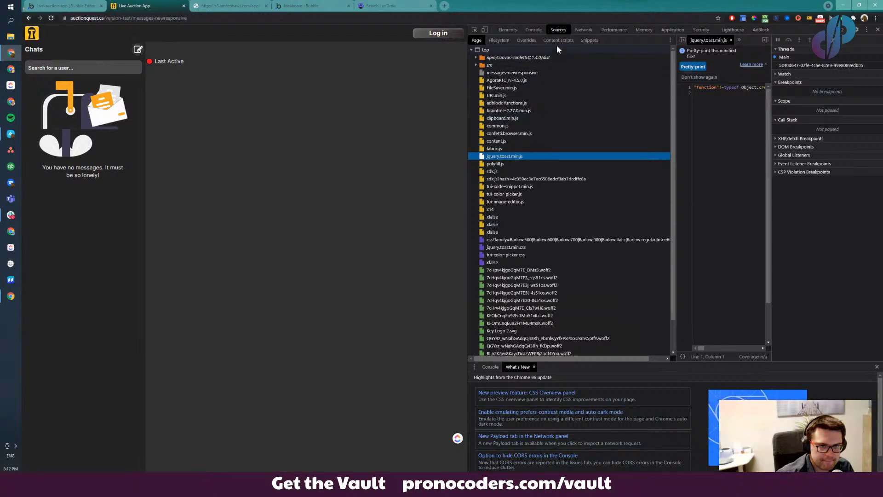
# Check the Filesystem, Content scripts and Snippets source views, and return to the page's loaded files
pyautogui.click(517, 39)
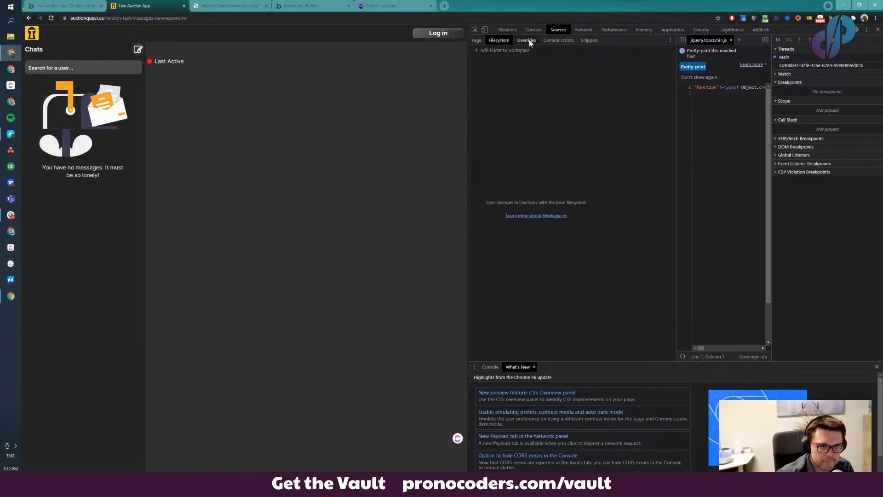
pyautogui.click(507, 40)
pyautogui.click(558, 40)
pyautogui.click(587, 40)
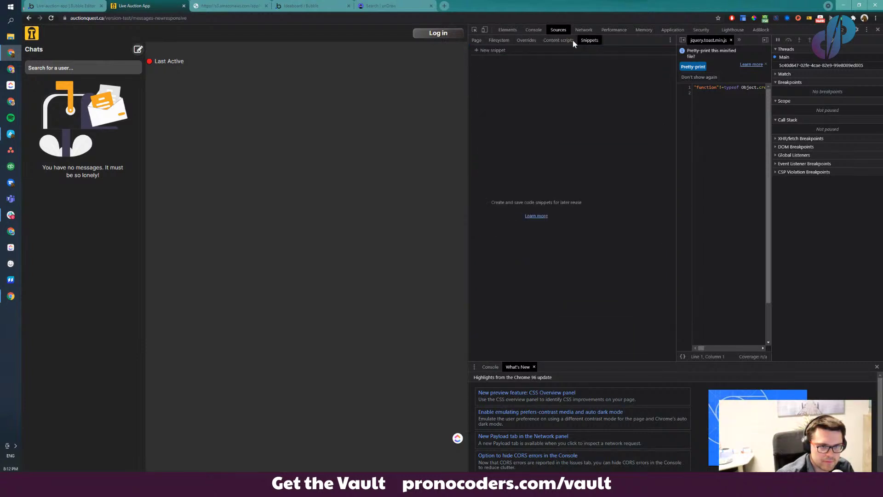
pyautogui.click(474, 40)
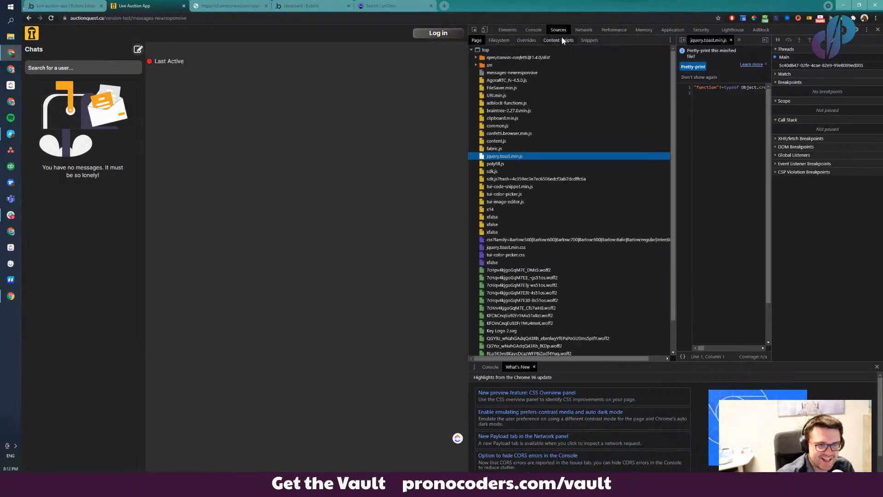
# Clear the page's network log, leave recording on and widen the network search pane
pyautogui.click(584, 29)
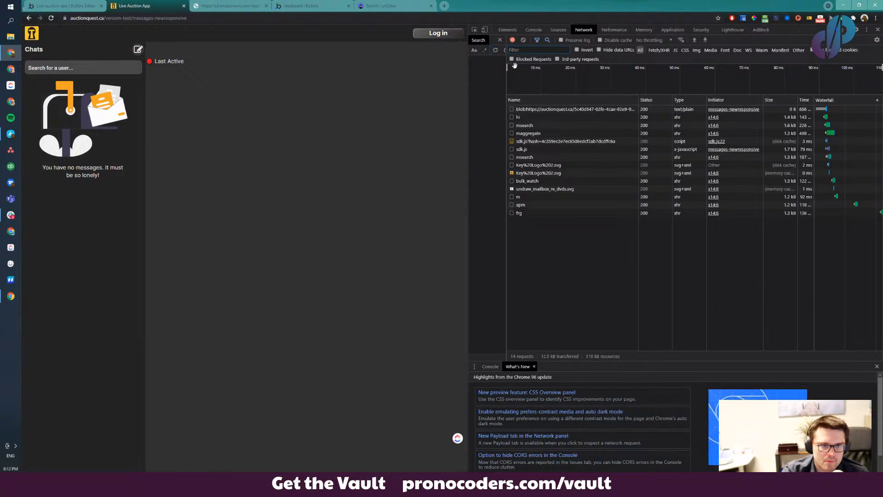
pyautogui.click(523, 41)
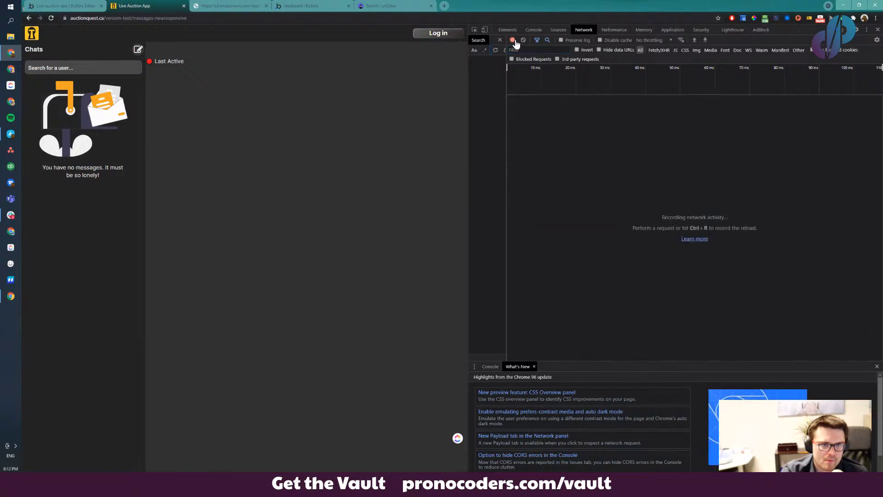
pyautogui.click(513, 40)
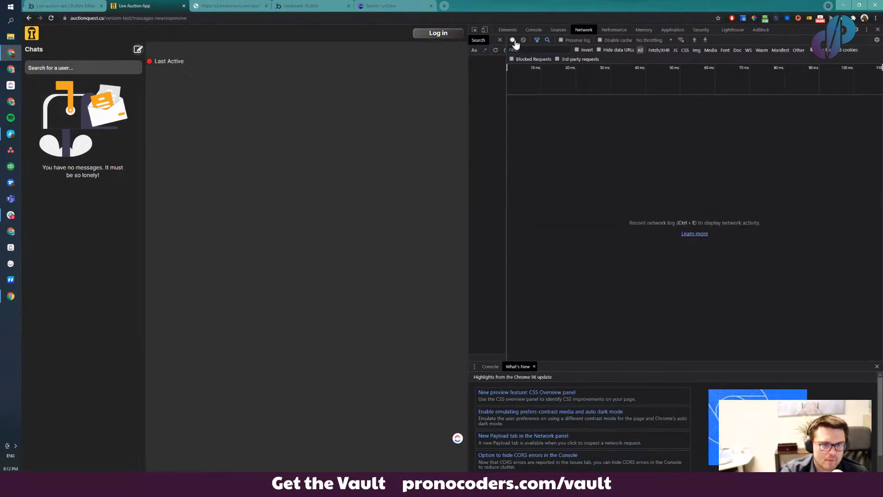
pyautogui.click(513, 41)
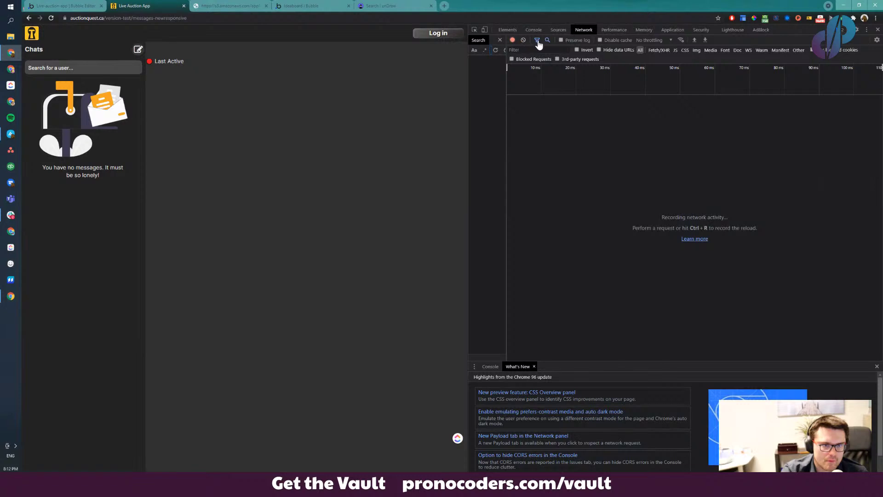
pyautogui.click(512, 40)
pyautogui.click(513, 40)
pyautogui.click(496, 50)
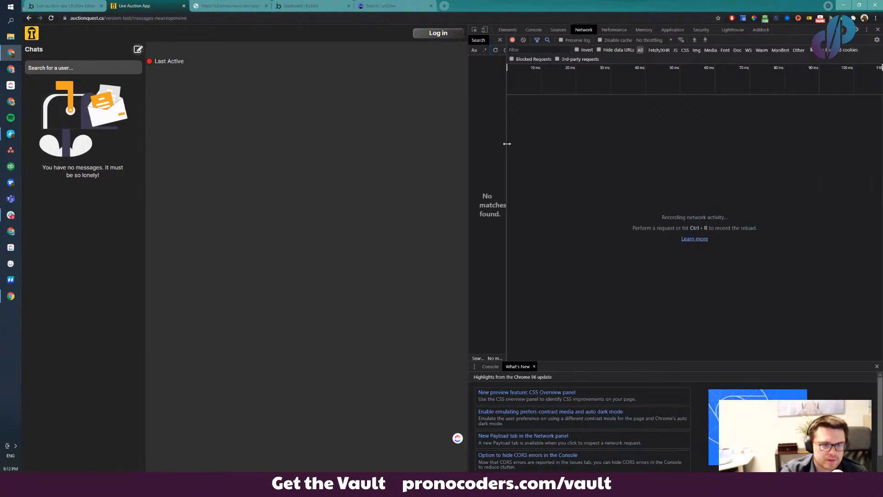
pyautogui.moveTo(507, 144); pyautogui.dragTo(561, 148)
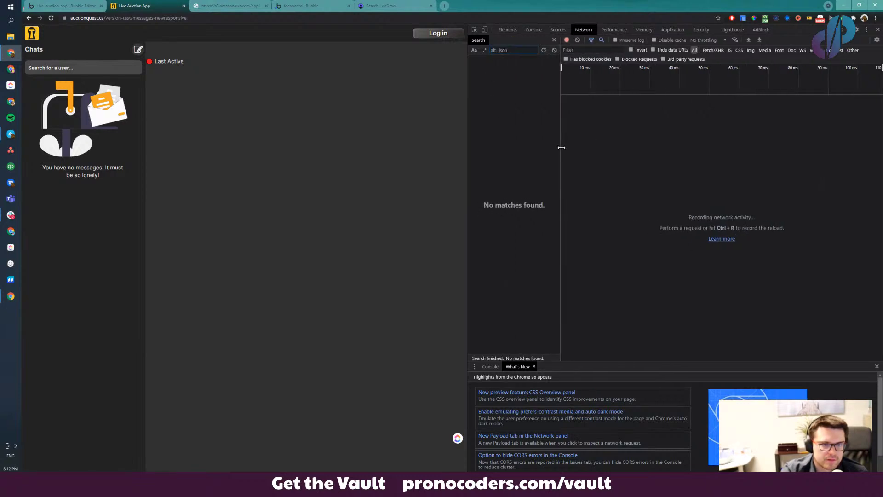
pyautogui.click(567, 40)
pyautogui.click(567, 40)
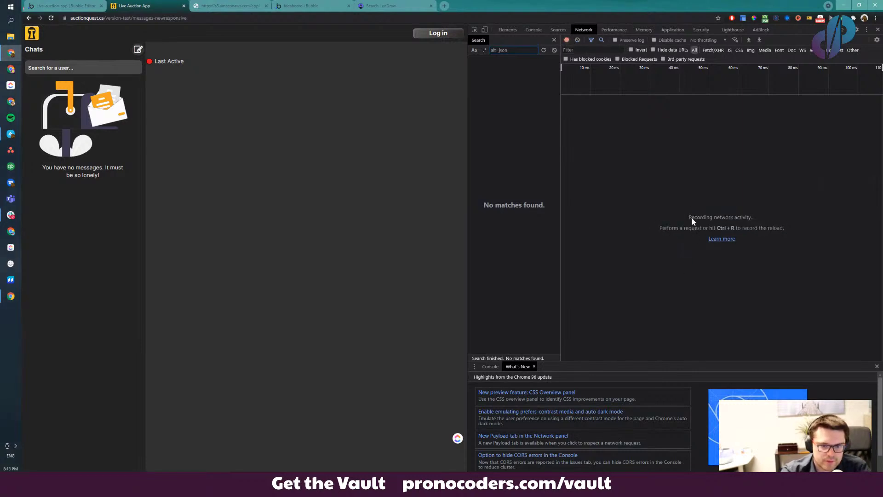
# Record a fresh reload of the messages page, sort the requests by largest size and examine them, including the sdk.js request's headers
pyautogui.hotkey('ctrl', 'r')
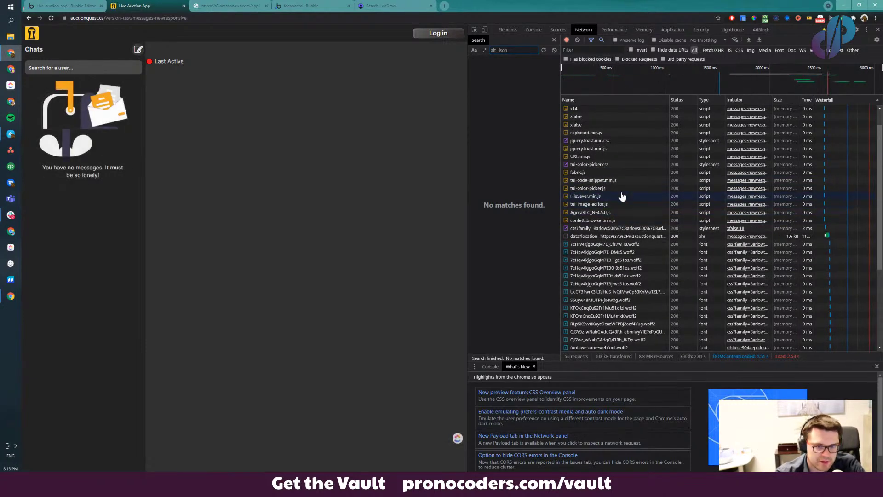
pyautogui.scroll(1, 632, 233)
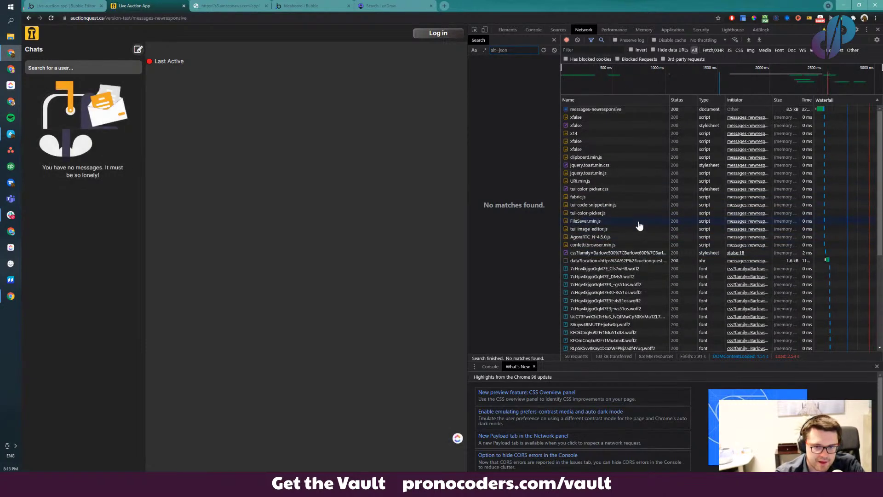
pyautogui.click(788, 101)
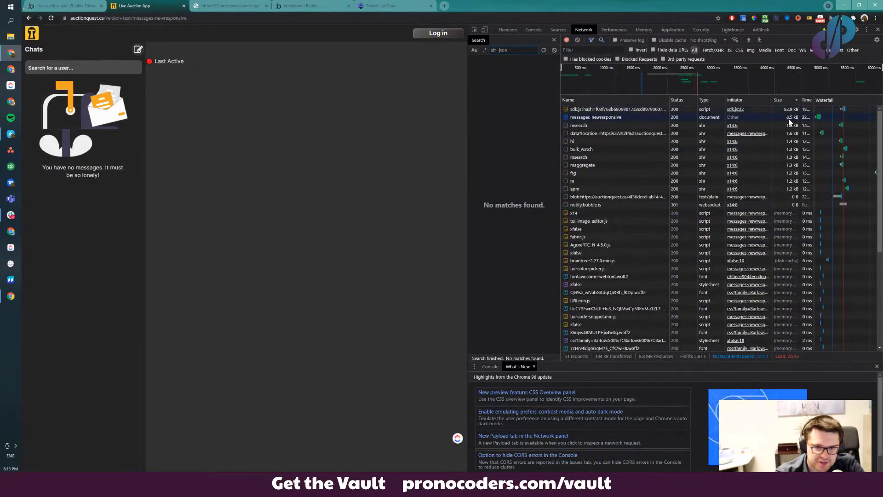
pyautogui.click(594, 110)
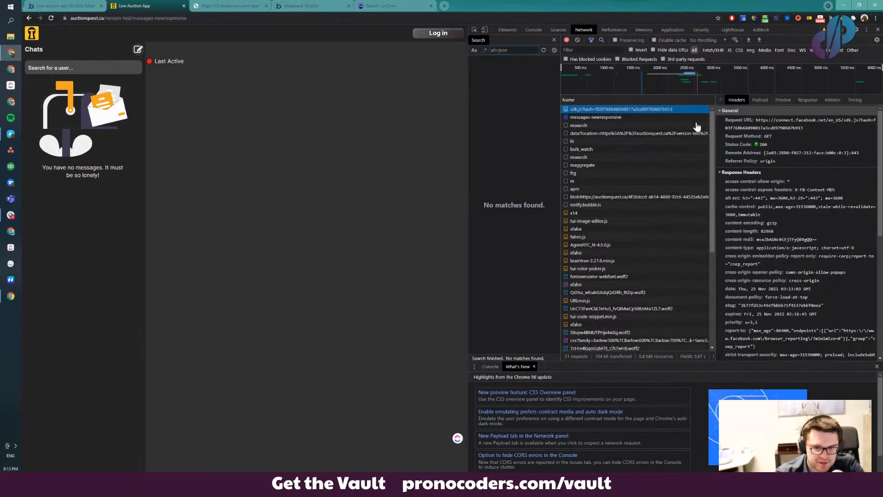
pyautogui.click(721, 99)
pyautogui.scroll(-3, 795, 226)
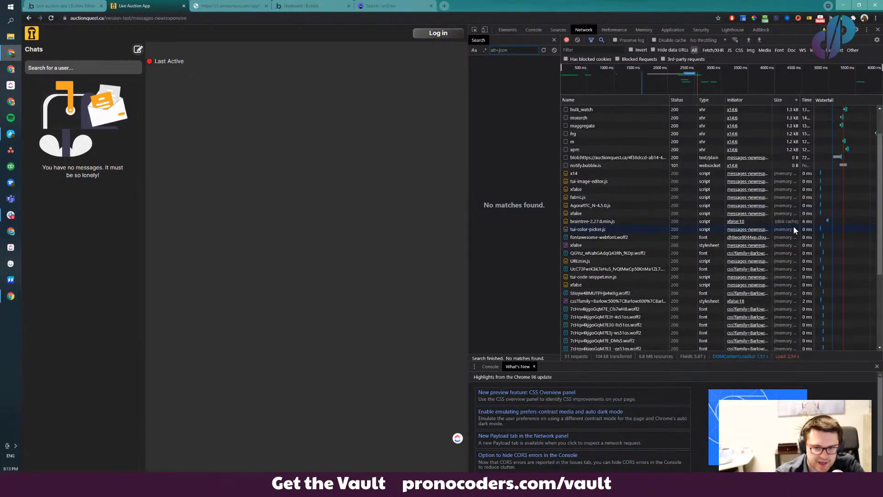
pyautogui.scroll(3, 792, 234)
pyautogui.scroll(1, 778, 277)
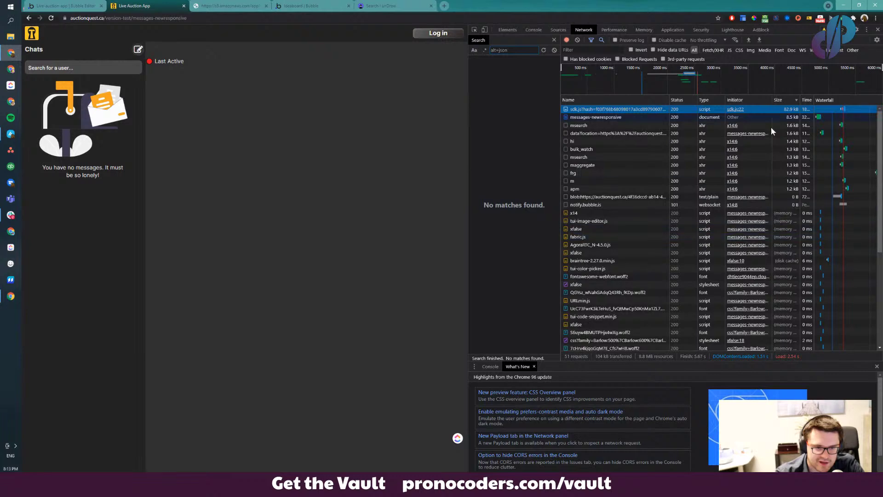
pyautogui.scroll(-4, 674, 263)
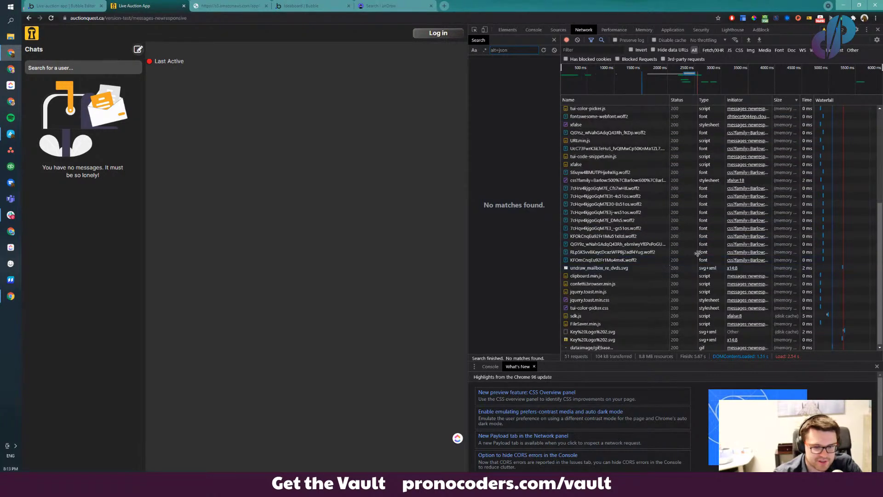
pyautogui.scroll(5, 691, 192)
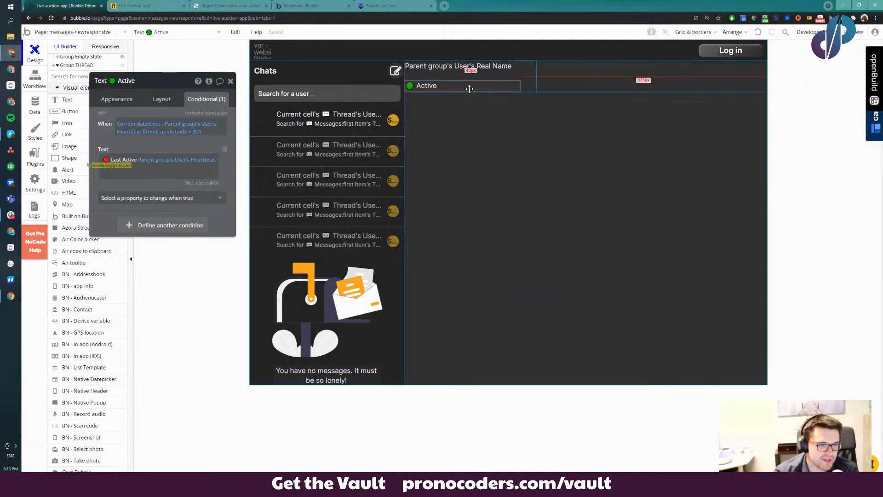
# Review the Active status text's conditional formatting and the page's recurring heartbeat workflow, returning to the page design
pyautogui.click(481, 66)
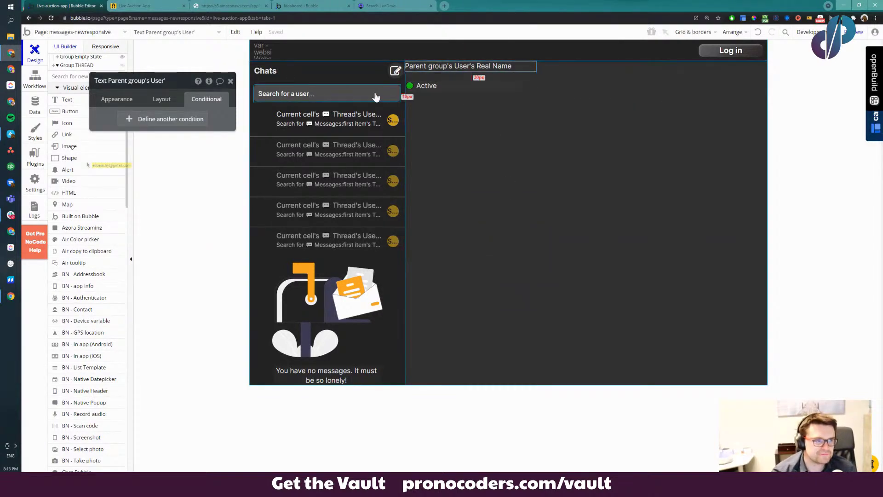
pyautogui.click(454, 83)
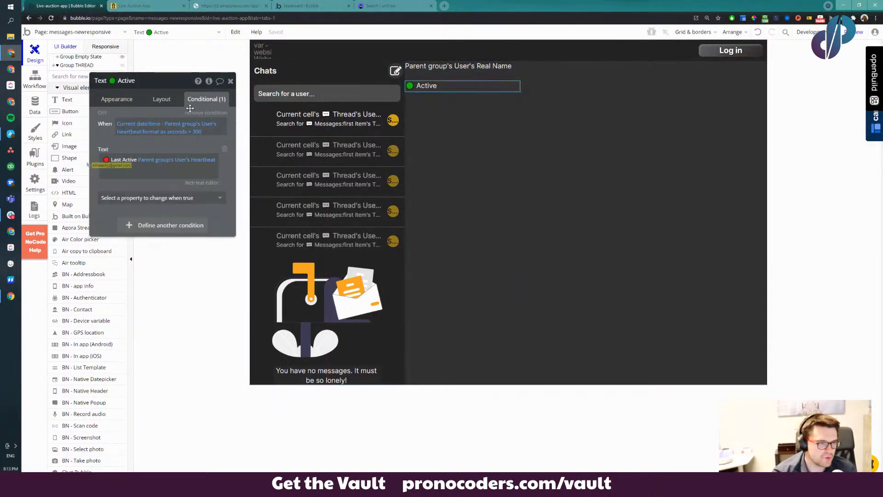
pyautogui.moveTo(160, 149); pyautogui.dragTo(419, 170)
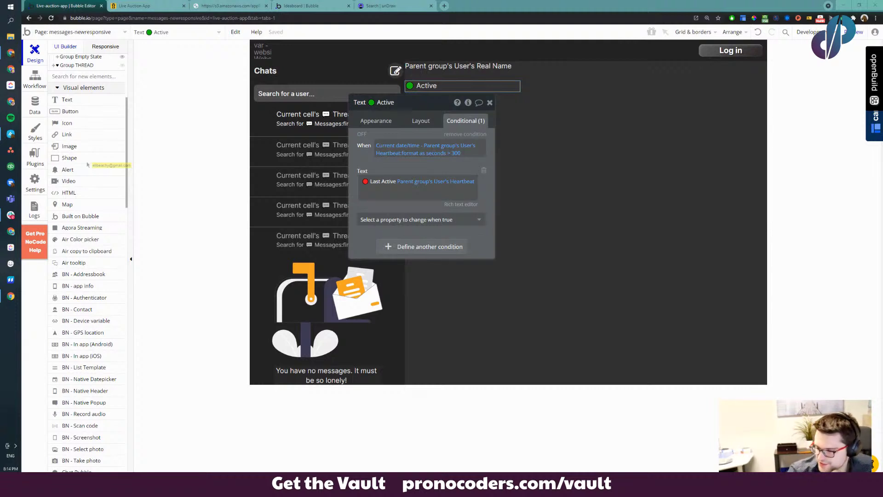
pyautogui.moveTo(419, 171); pyautogui.dragTo(200, 142)
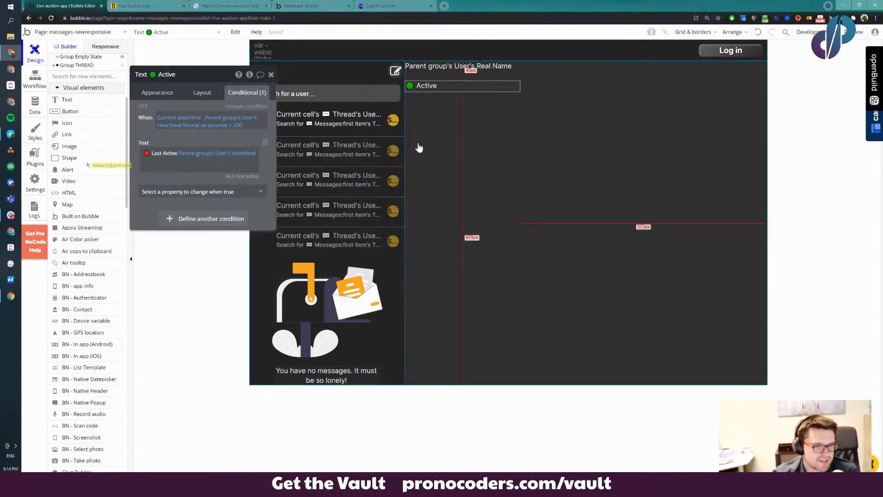
pyautogui.click(477, 82)
pyautogui.click(444, 86)
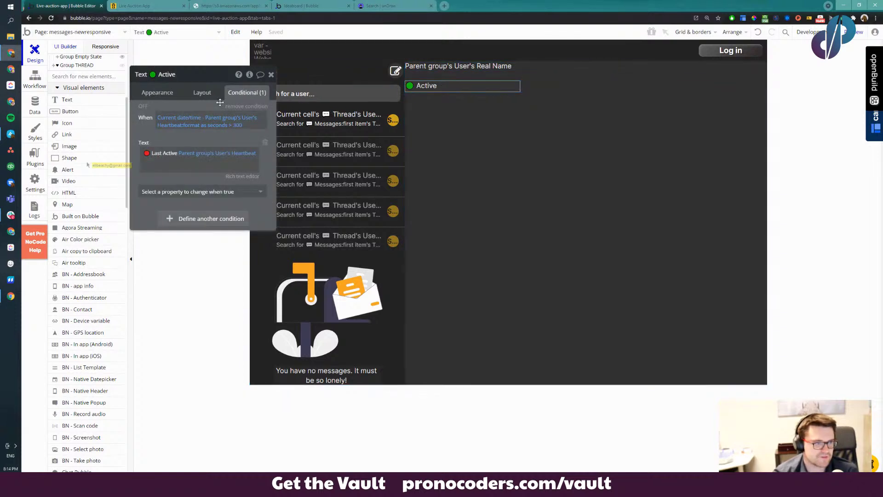
pyautogui.click(41, 78)
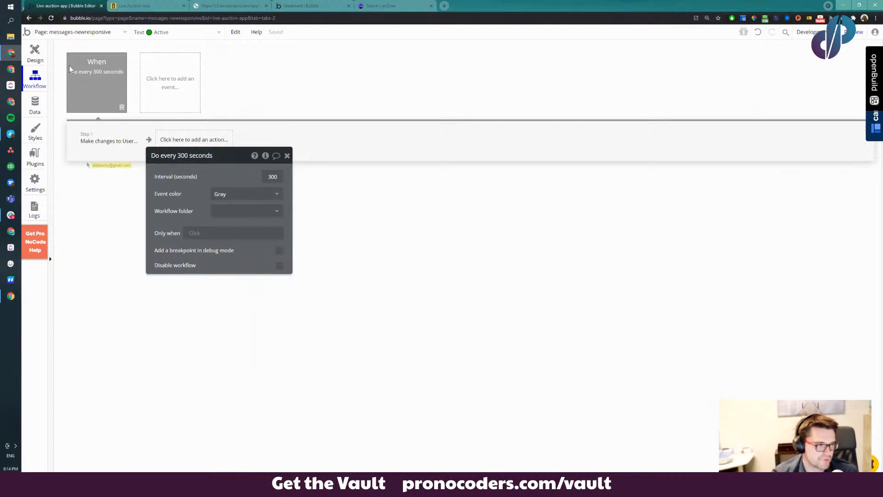
pyautogui.click(42, 56)
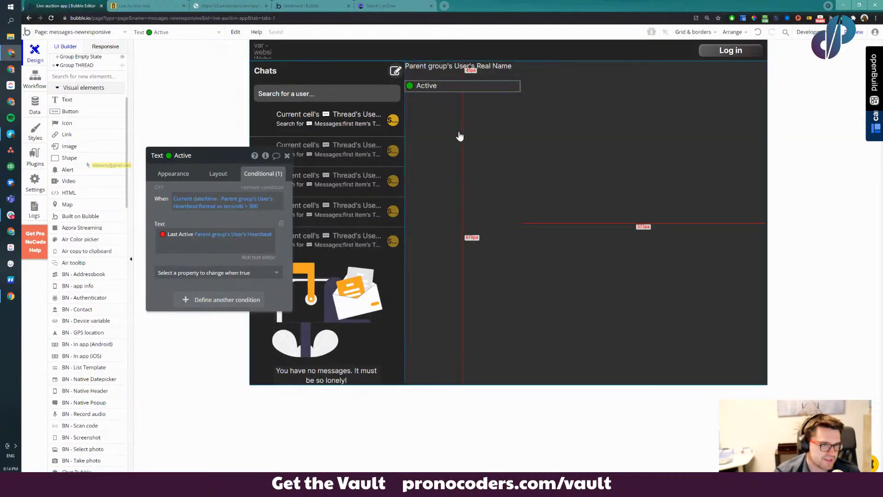
# Turn off fixed width for the Active status text below the user's real name
pyautogui.click(487, 77)
pyautogui.click(457, 85)
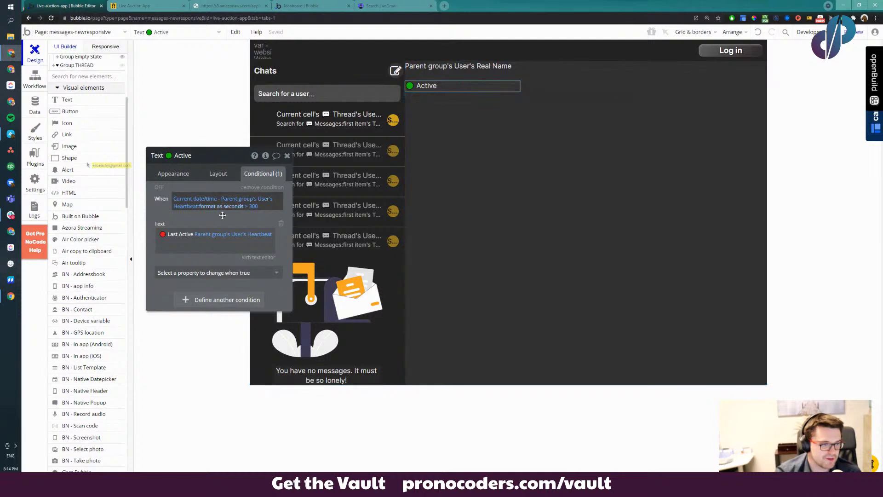
pyautogui.click(178, 174)
pyautogui.click(217, 173)
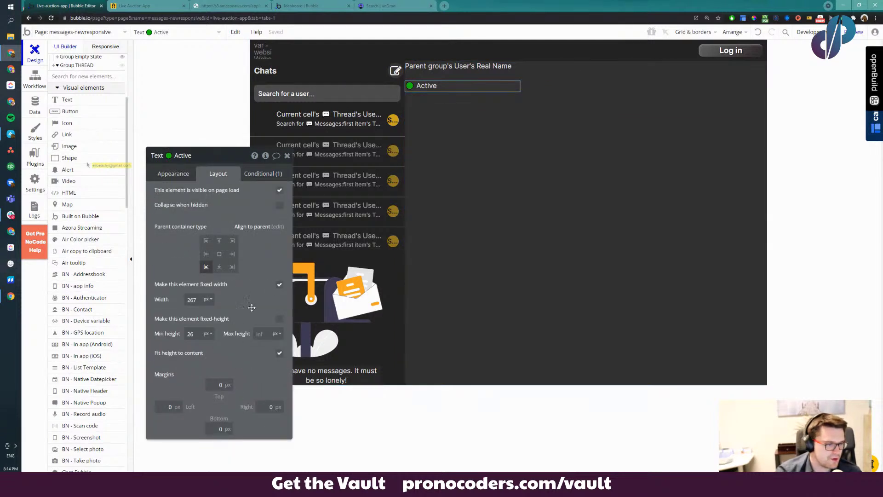
pyautogui.click(279, 285)
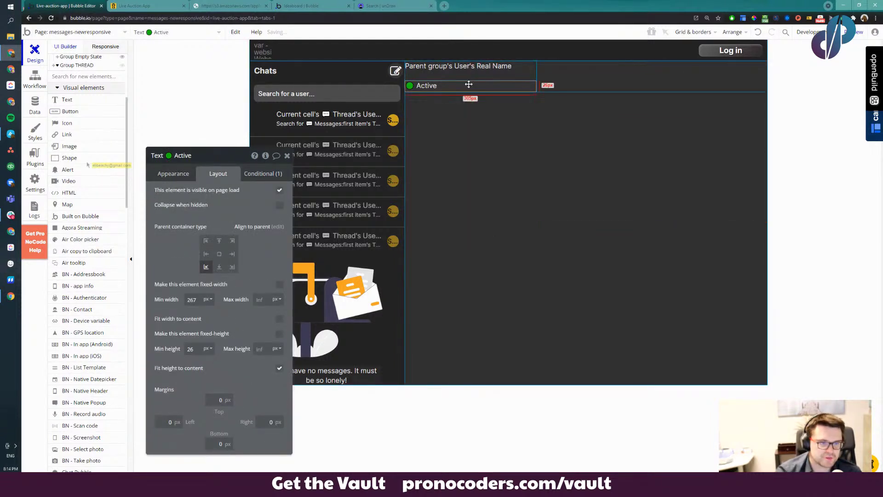
pyautogui.click(449, 70)
pyautogui.click(449, 77)
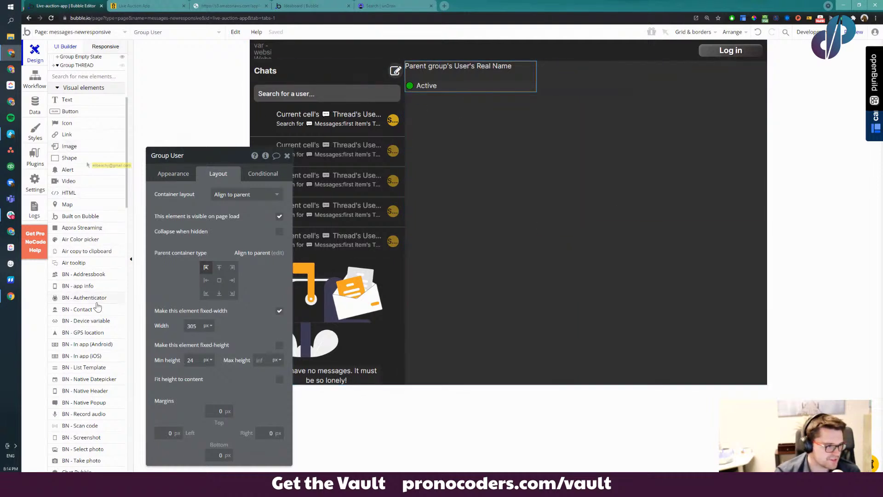
pyautogui.scroll(-3, 87, 350)
pyautogui.scroll(4, 83, 276)
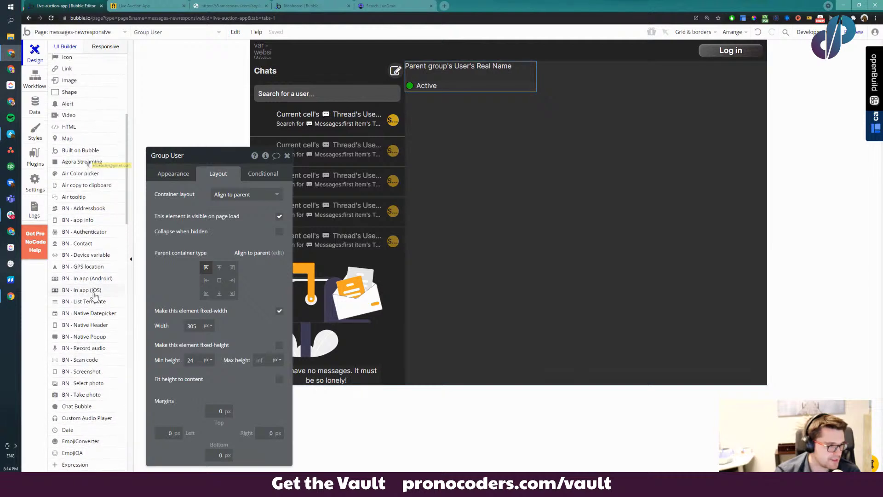
pyautogui.click(69, 159)
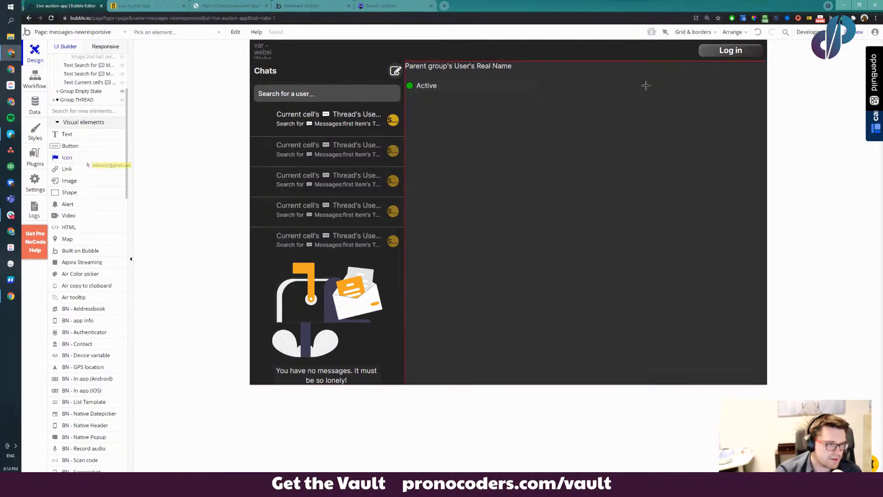
pyautogui.moveTo(549, 64); pyautogui.dragTo(590, 79)
pyautogui.click(284, 153)
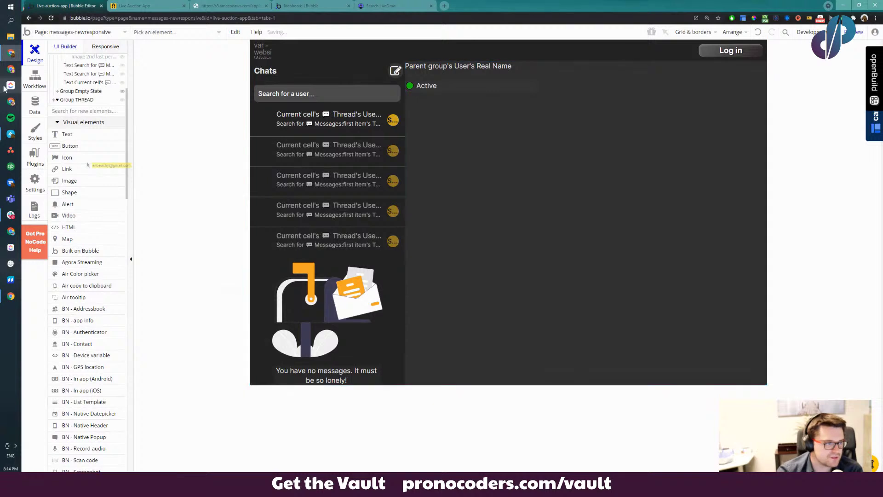
# Copy Image Person from the 1 person avatar group into the thread header group and clear the copy's dynamic image source
pyautogui.scroll(3, 51, 117)
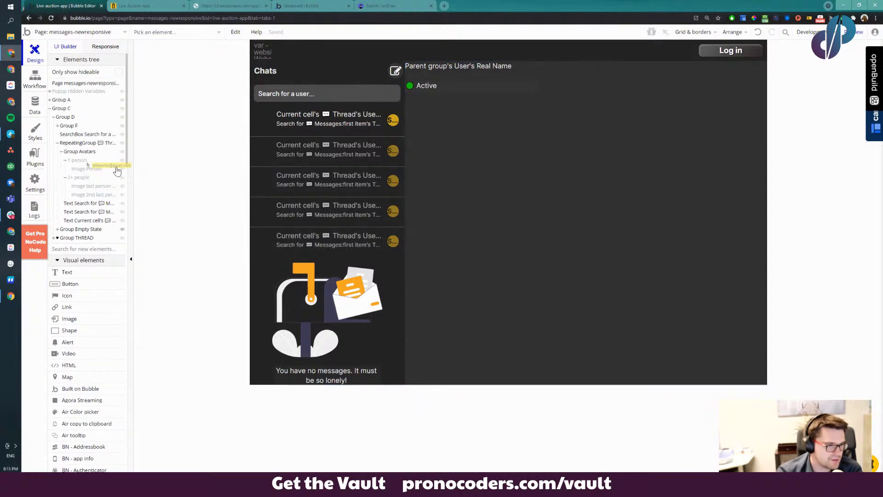
pyautogui.click(117, 171)
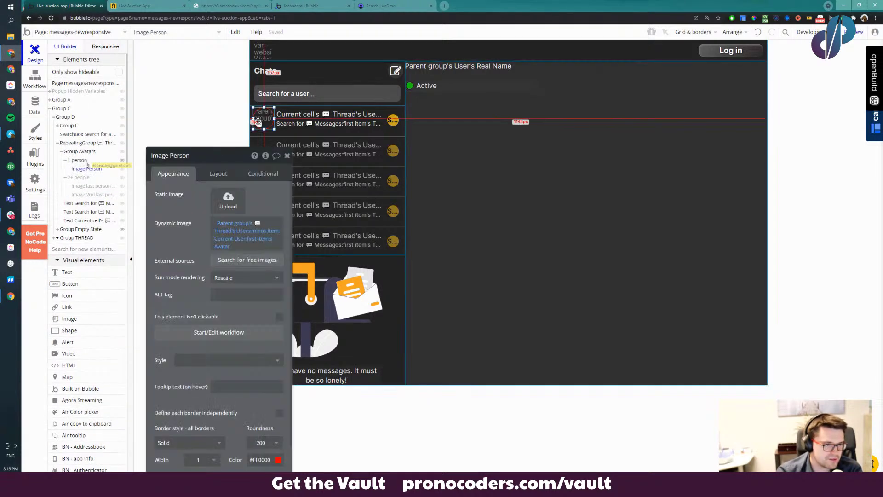
pyautogui.click(567, 82)
pyautogui.hotkey('ctrl', 'v')
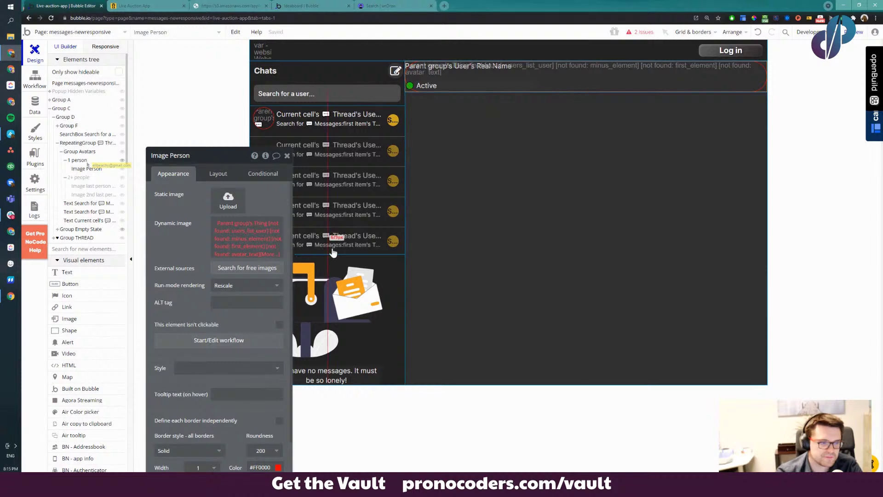
pyautogui.click(224, 188)
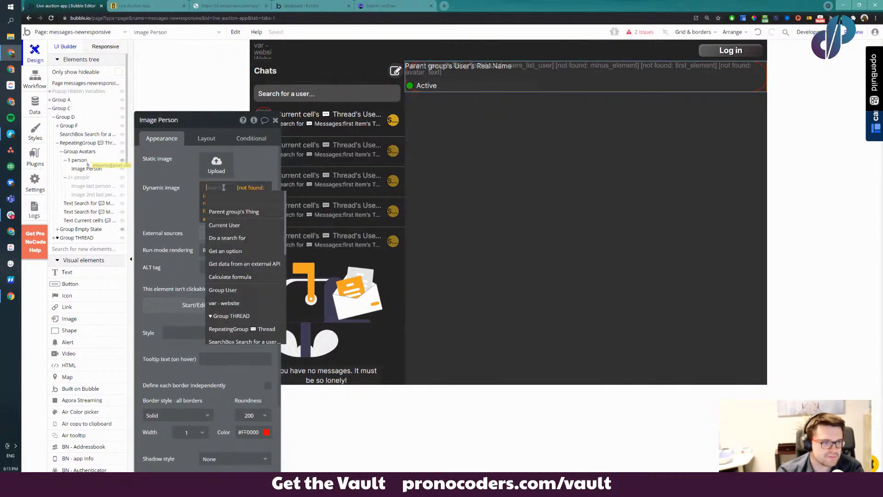
pyautogui.press('BackSpace')
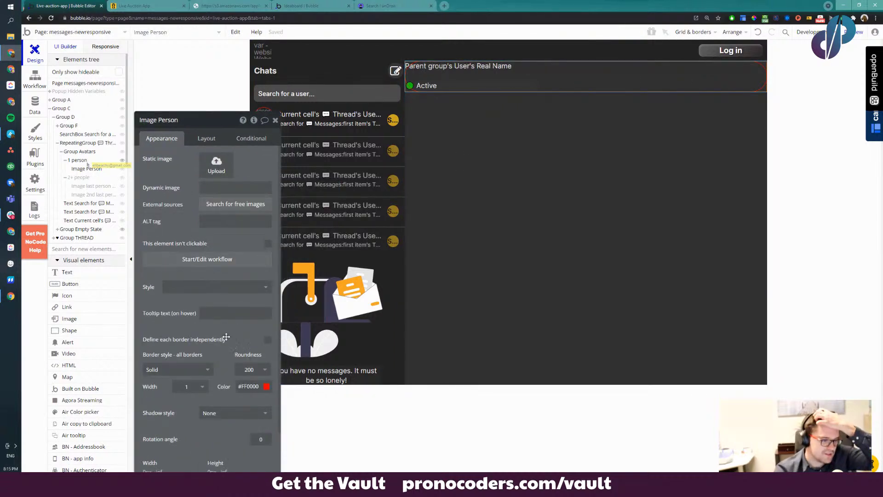
pyautogui.moveTo(226, 337); pyautogui.dragTo(228, 325)
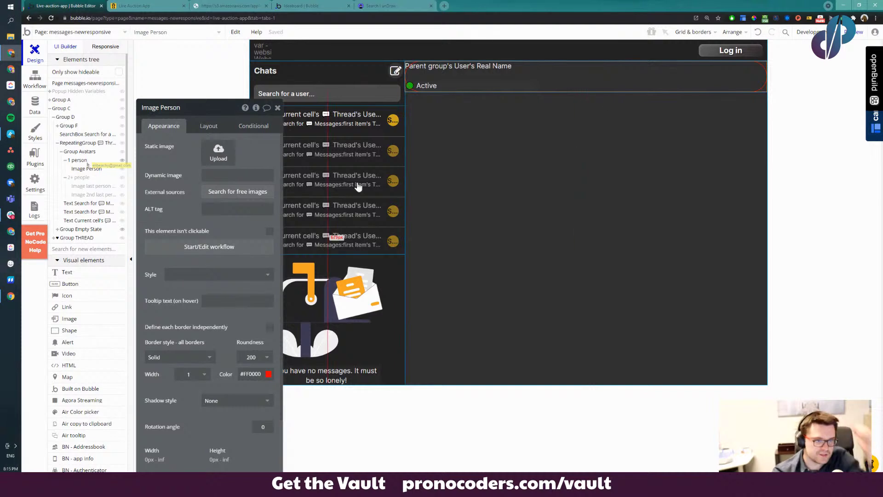
# Align the pasted Image Person to the header's middle left and give it a fixed width and height of 60 px
pyautogui.click(208, 127)
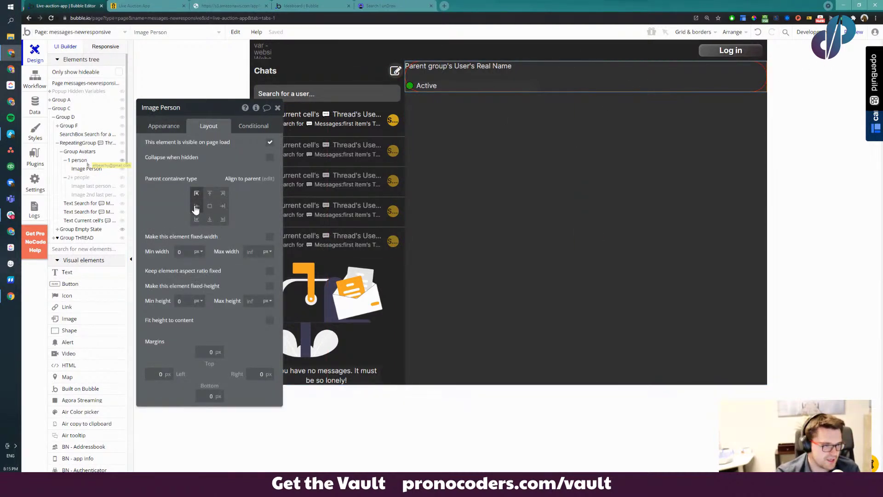
pyautogui.click(196, 208)
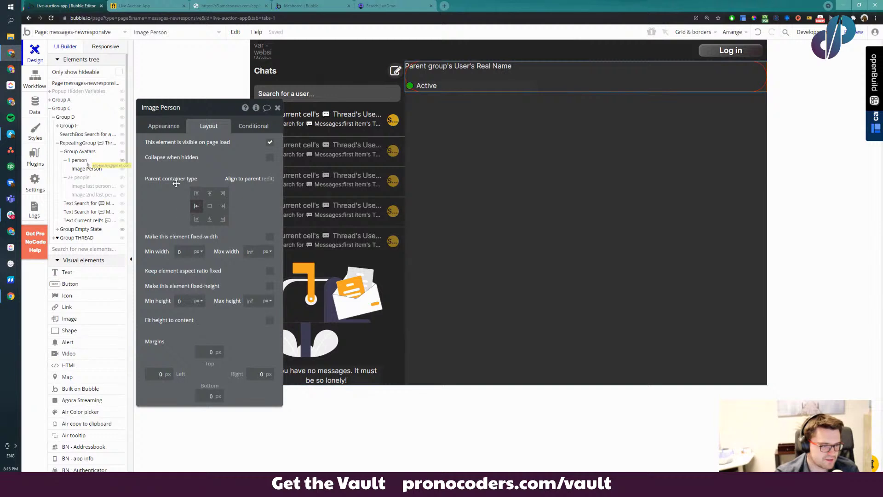
pyautogui.click(269, 236)
pyautogui.doubleClick(179, 252)
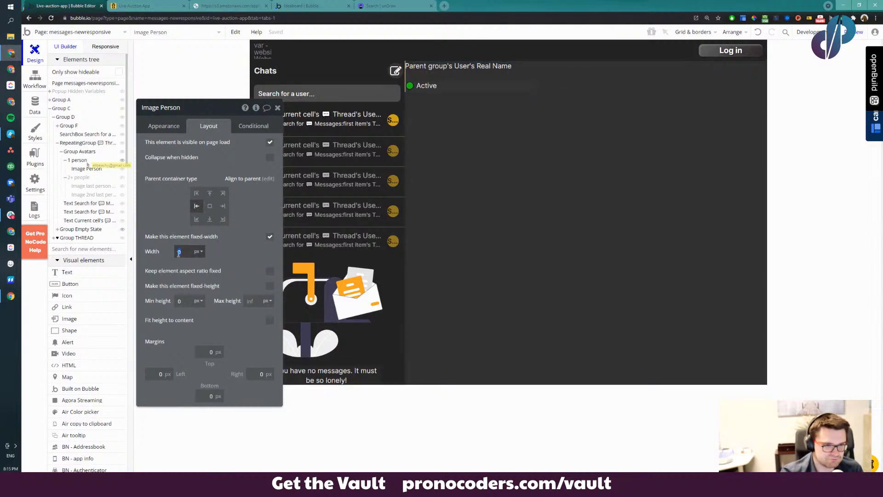
pyautogui.write('50')
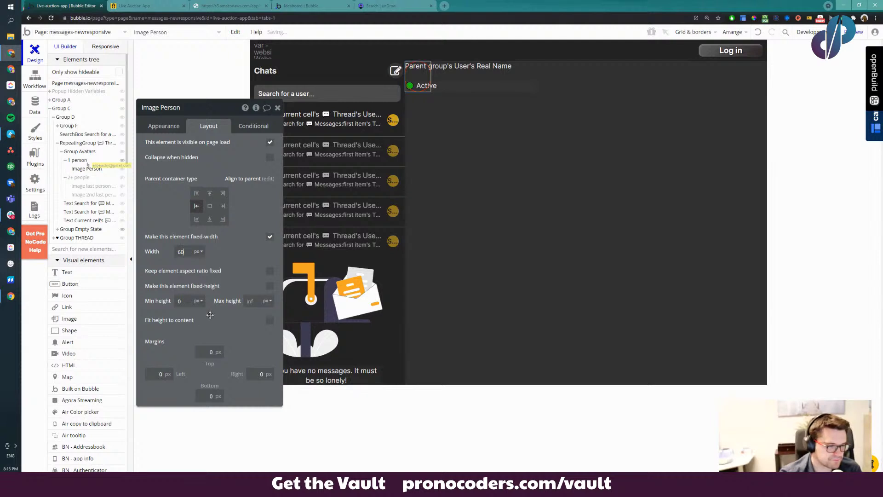
pyautogui.moveTo(170, 302); pyautogui.dragTo(160, 302)
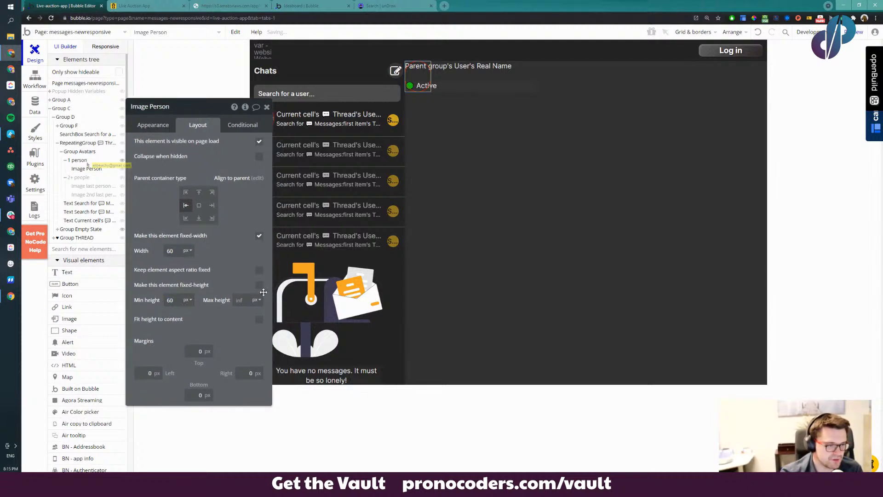
pyautogui.click(260, 286)
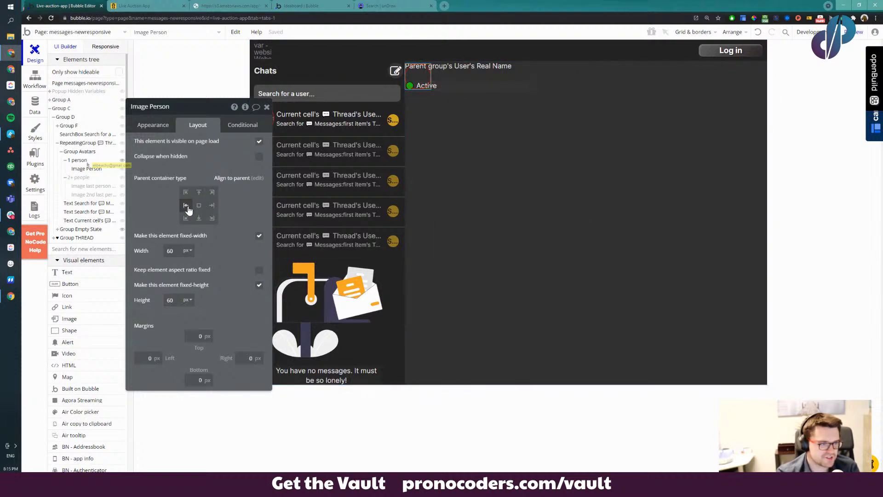
# Give Group User an 80 px left margin and check the container layout options of its parent, Group L
pyautogui.click(479, 76)
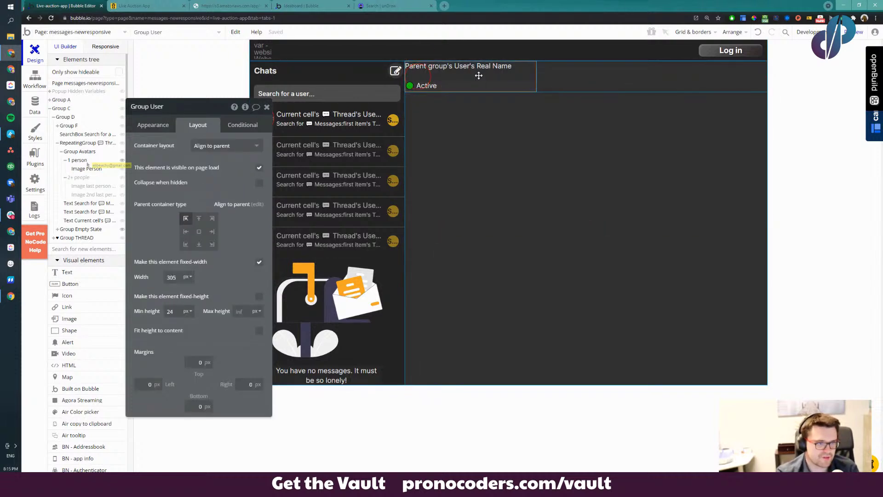
pyautogui.moveTo(218, 278); pyautogui.dragTo(182, 237)
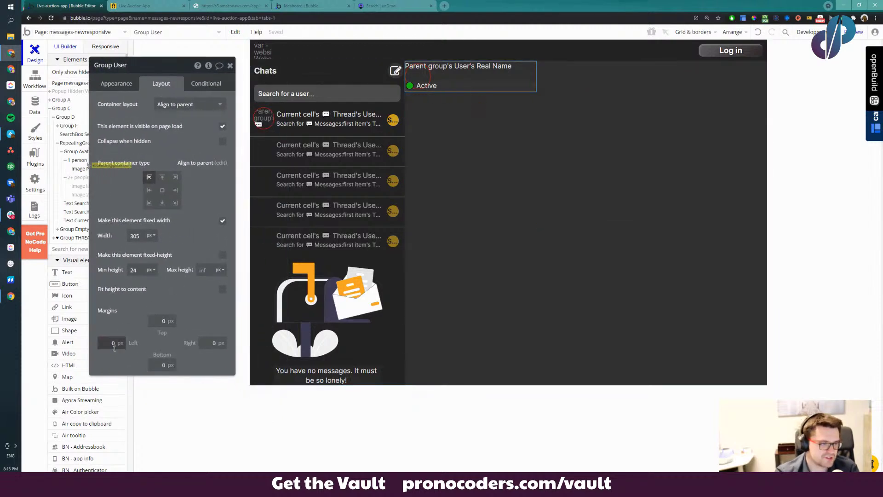
pyautogui.write('90')
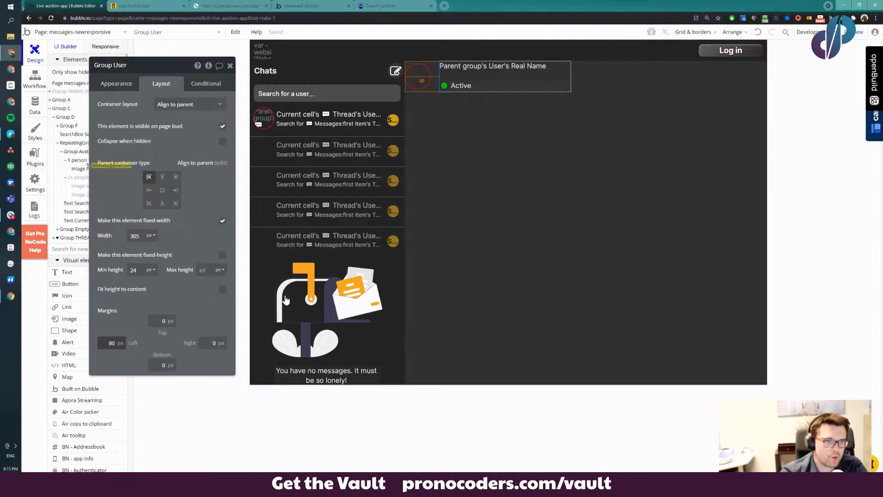
pyautogui.click(606, 84)
pyautogui.click(183, 104)
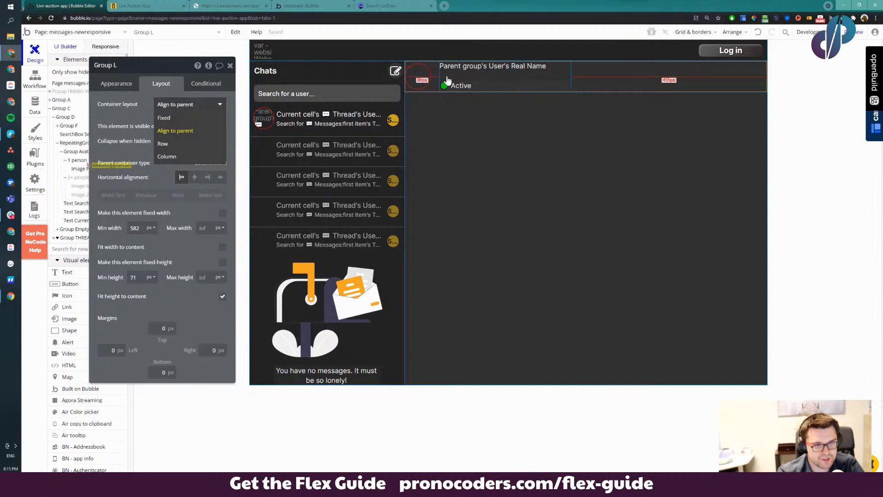
# Set Group User's left margin to 70 px
pyautogui.click(477, 75)
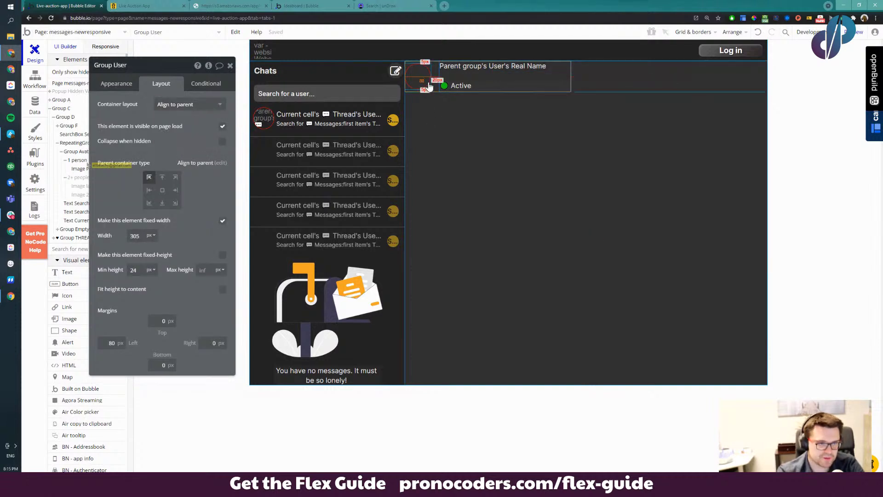
pyautogui.doubleClick(112, 343)
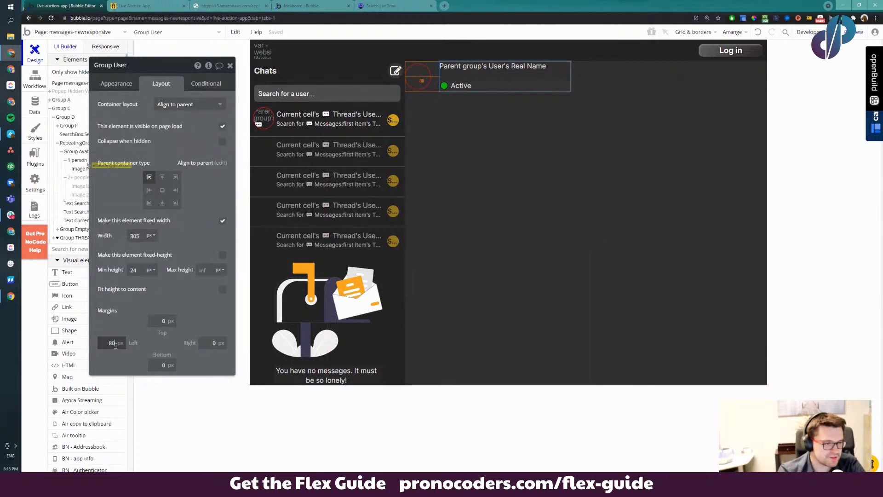
pyautogui.write('75')
pyautogui.press('BackSpace')
pyautogui.write('0')
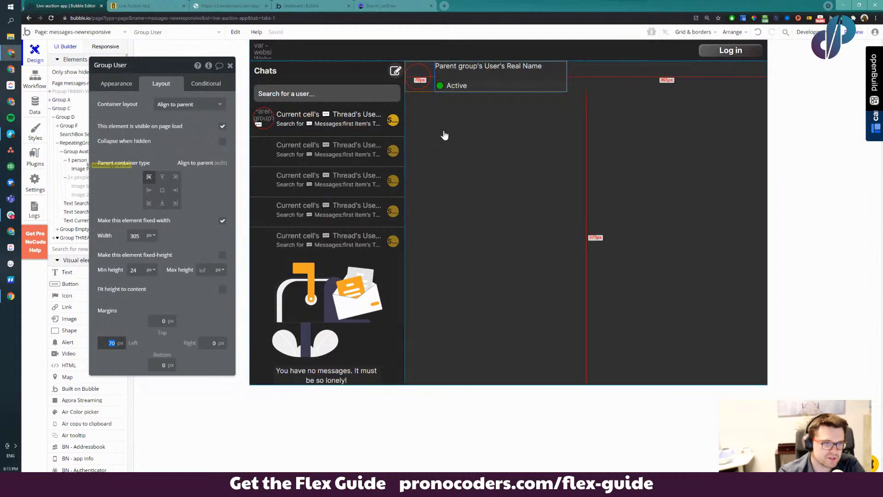
# Set the left margin of the header's Image Person to 5 px
pyautogui.click(416, 87)
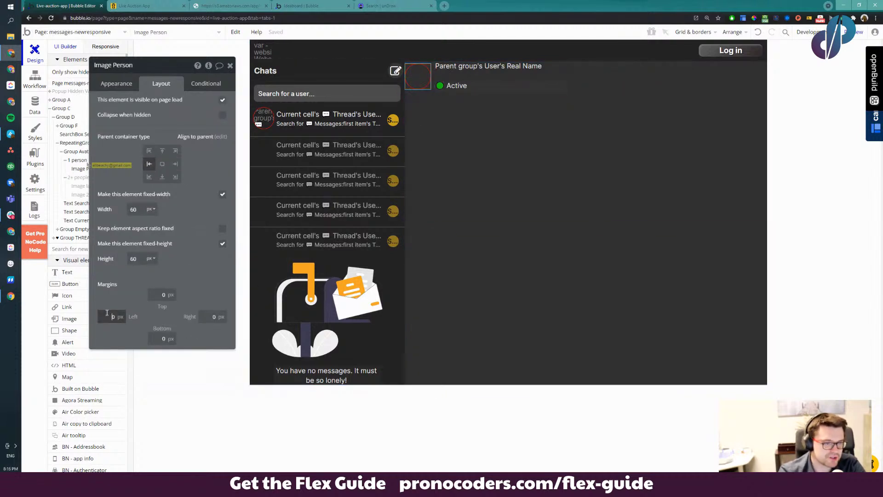
pyautogui.write('5')
pyautogui.click(464, 205)
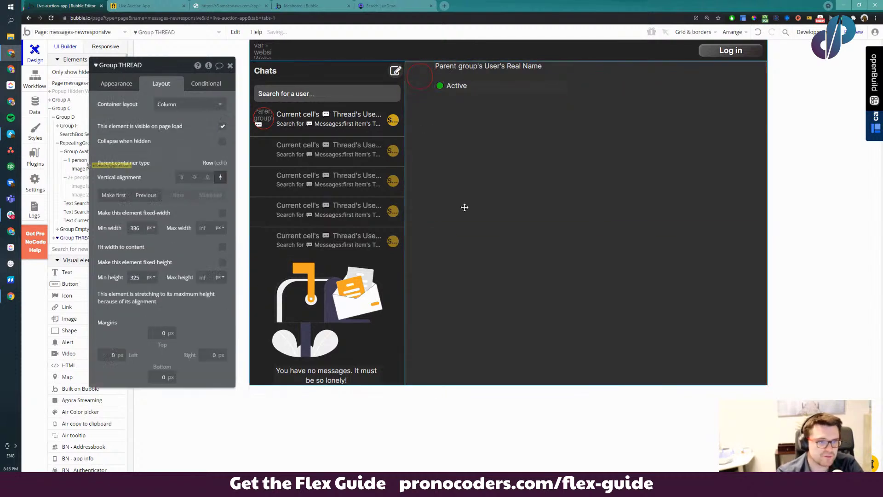
# Center the user's name text in Group User and align the Active text to the group's bottom center
pyautogui.click(422, 74)
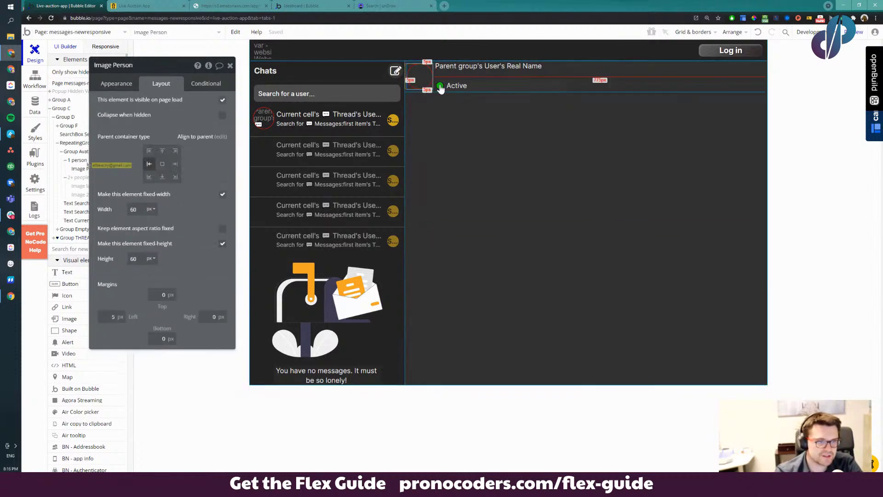
pyautogui.click(493, 83)
pyautogui.click(495, 69)
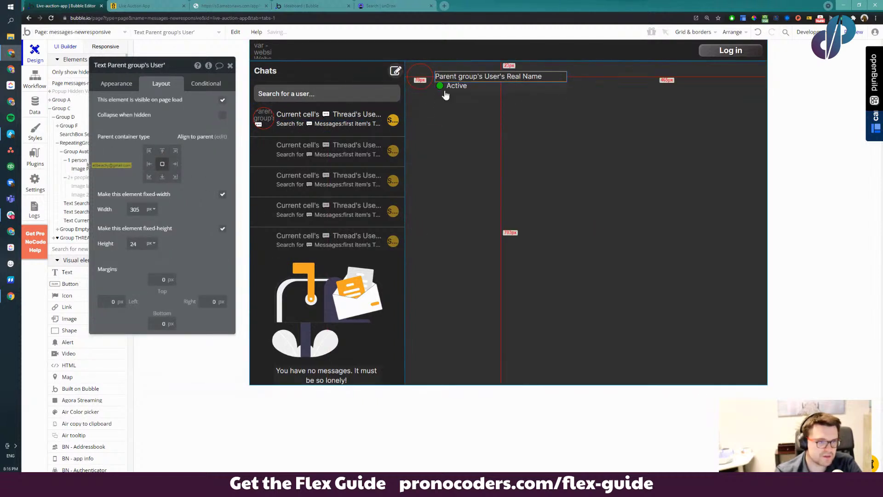
pyautogui.click(465, 89)
pyautogui.click(162, 164)
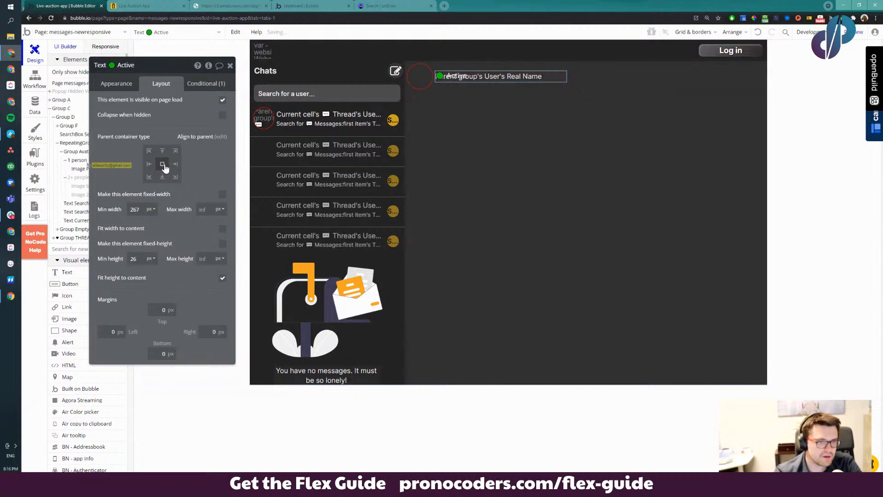
pyautogui.click(162, 177)
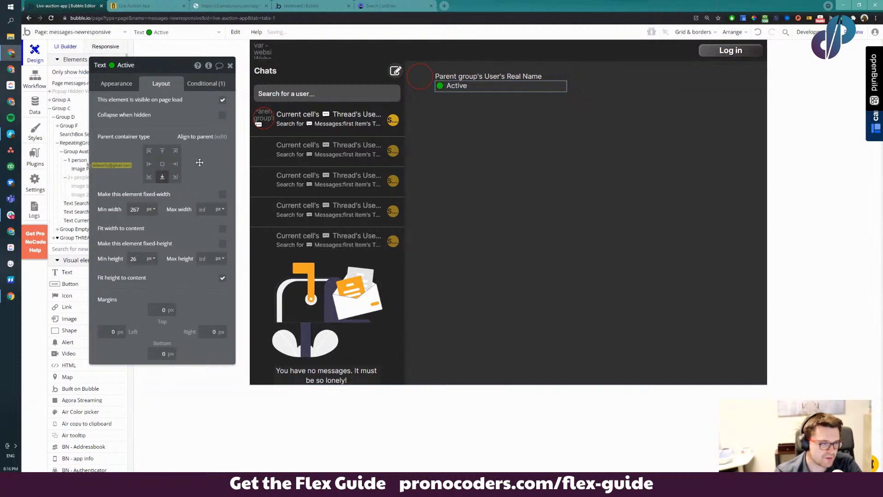
# Change Group User's container layout to Column so the name and Active texts stack vertically
pyautogui.click(460, 79)
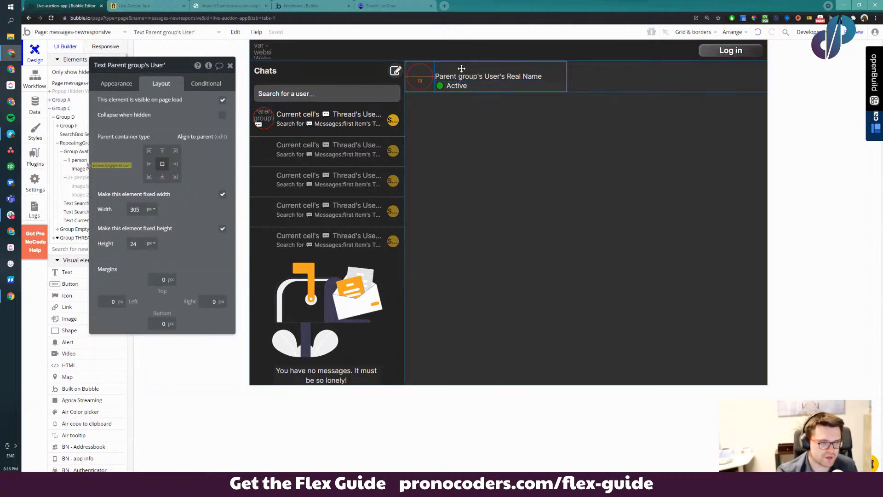
pyautogui.click(460, 69)
pyautogui.click(184, 105)
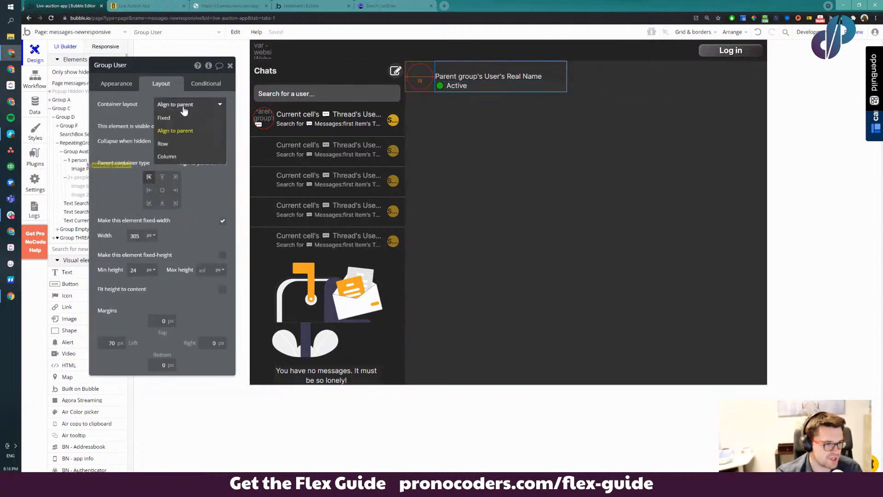
pyautogui.click(171, 156)
# Align Group User to the middle left of the header and make its height fit its content
pyautogui.click(472, 68)
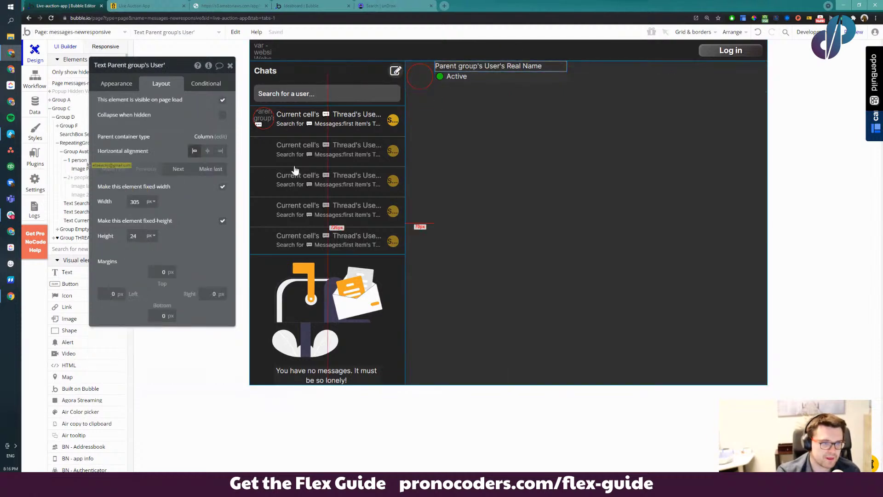
pyautogui.click(488, 84)
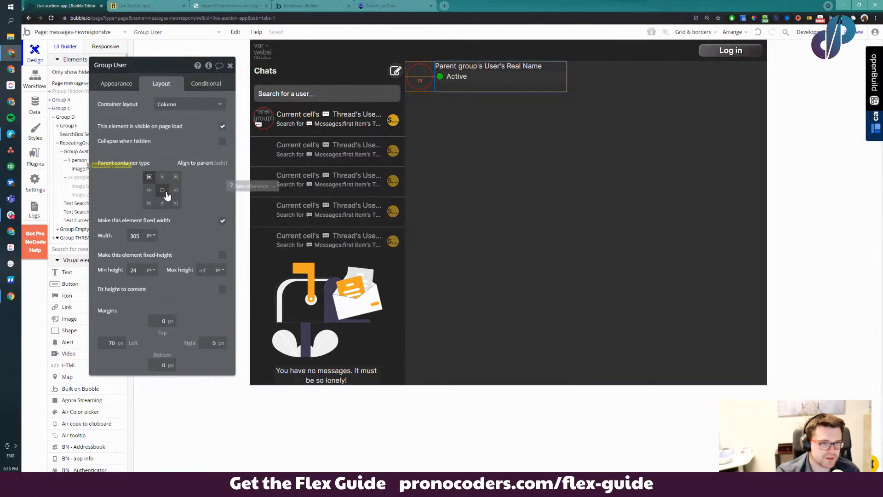
pyautogui.click(489, 72)
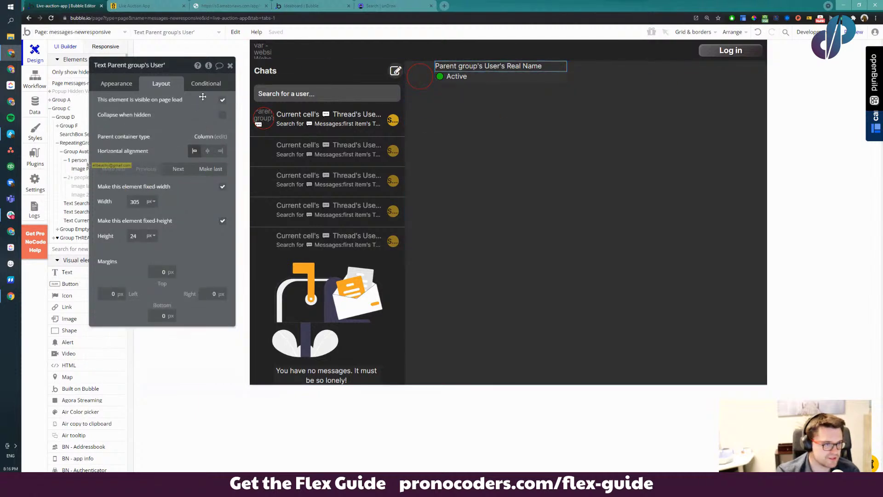
pyautogui.moveTo(154, 145); pyautogui.dragTo(190, 145)
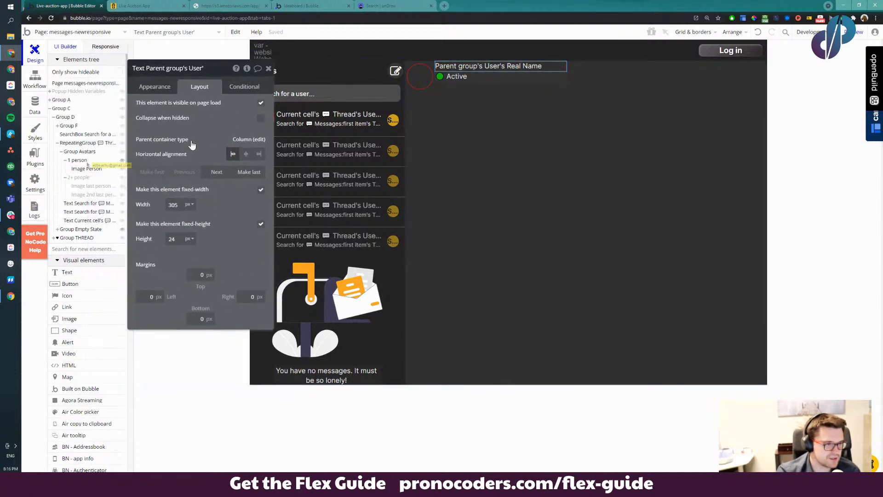
pyautogui.click(482, 75)
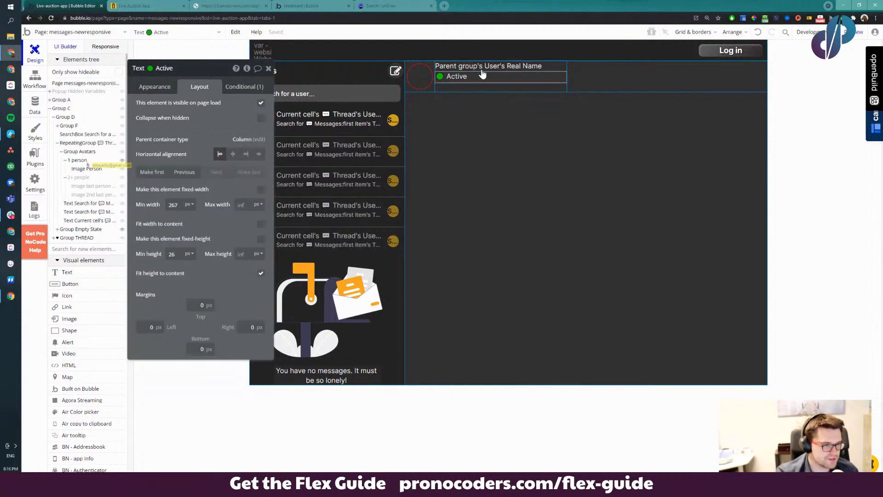
pyautogui.click(481, 70)
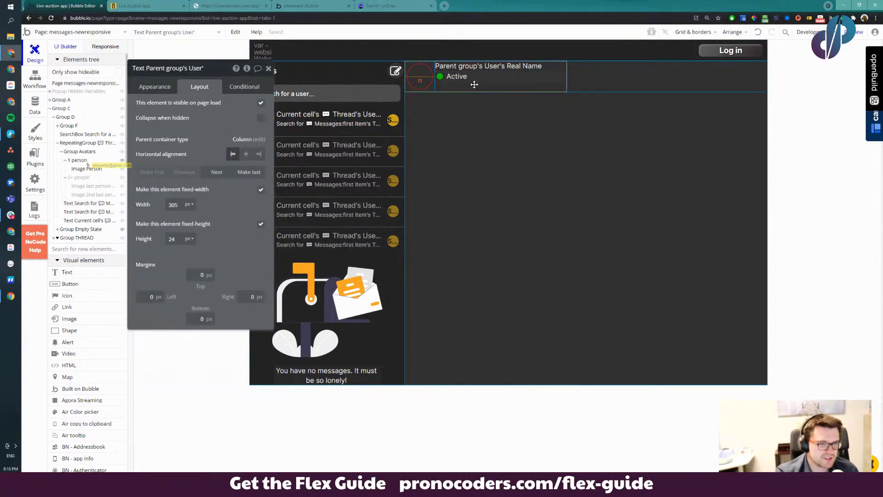
pyautogui.click(474, 84)
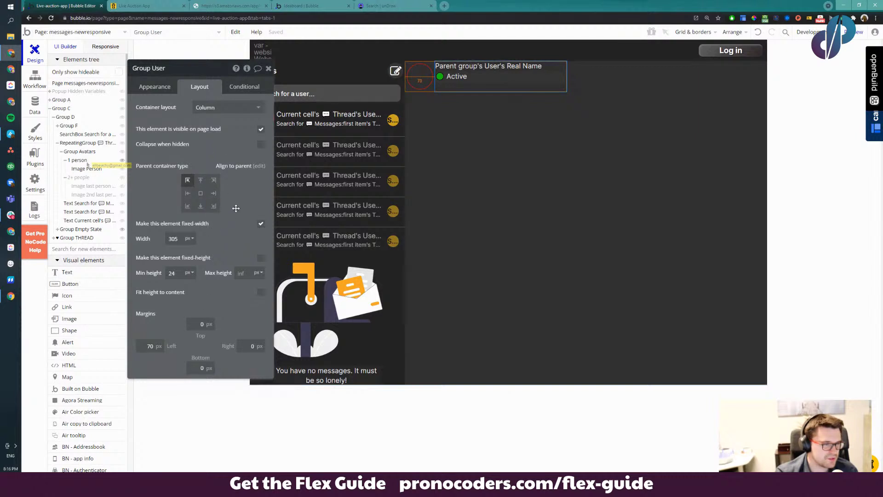
pyautogui.click(201, 194)
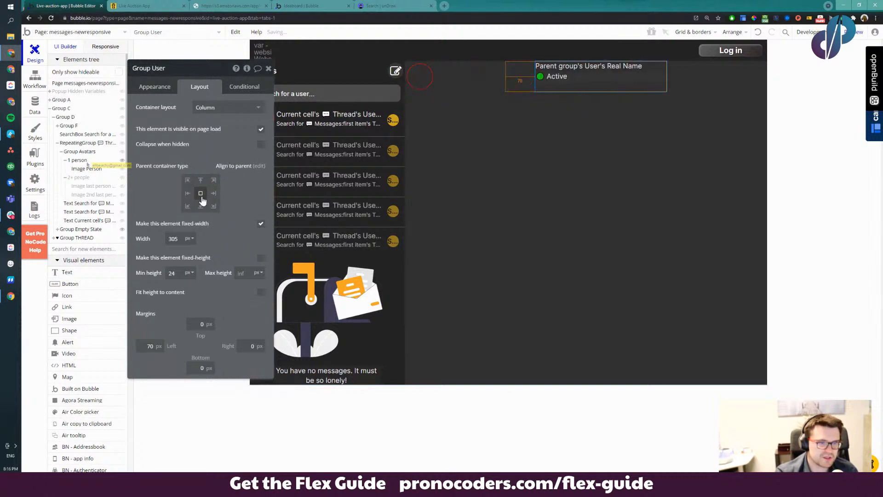
pyautogui.click(188, 193)
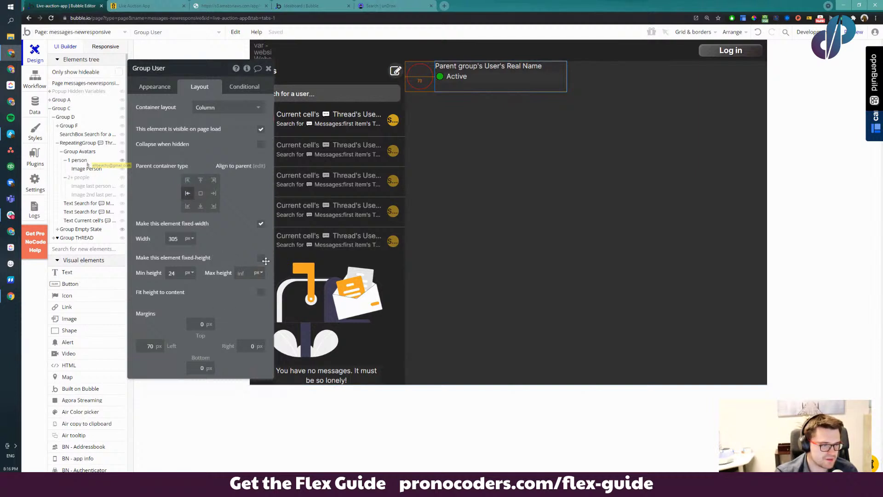
pyautogui.click(262, 293)
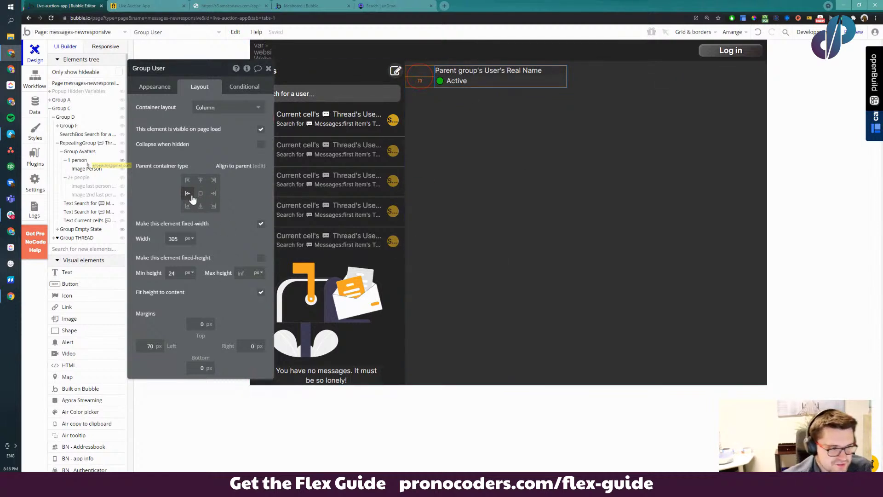
# Try a 10 px top margin on the Active text and reset it to 0
pyautogui.click(461, 81)
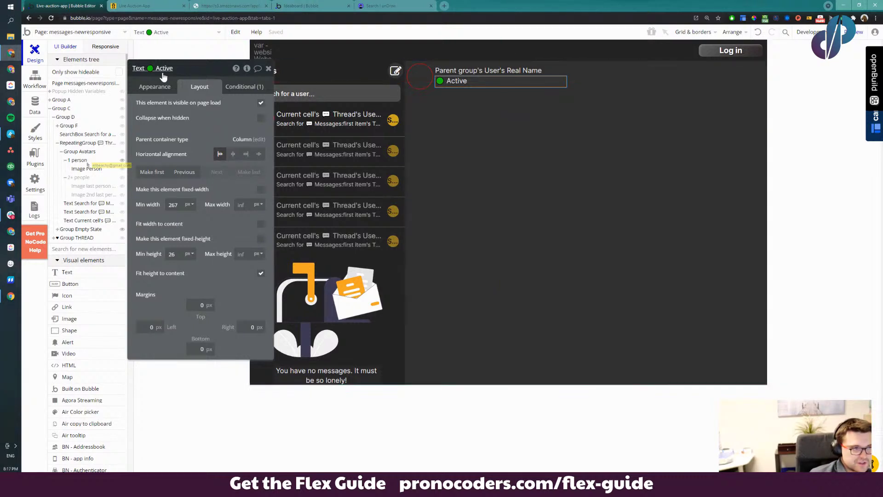
pyautogui.click(256, 32)
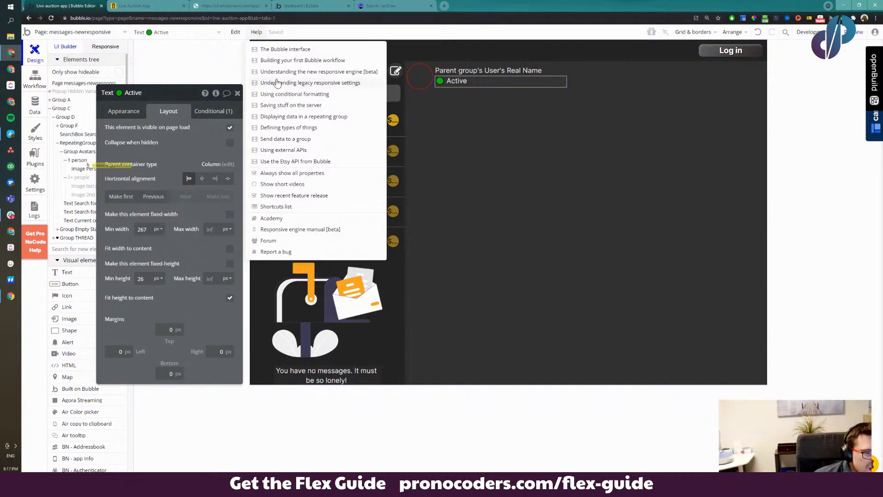
pyautogui.click(238, 35)
pyautogui.click(256, 31)
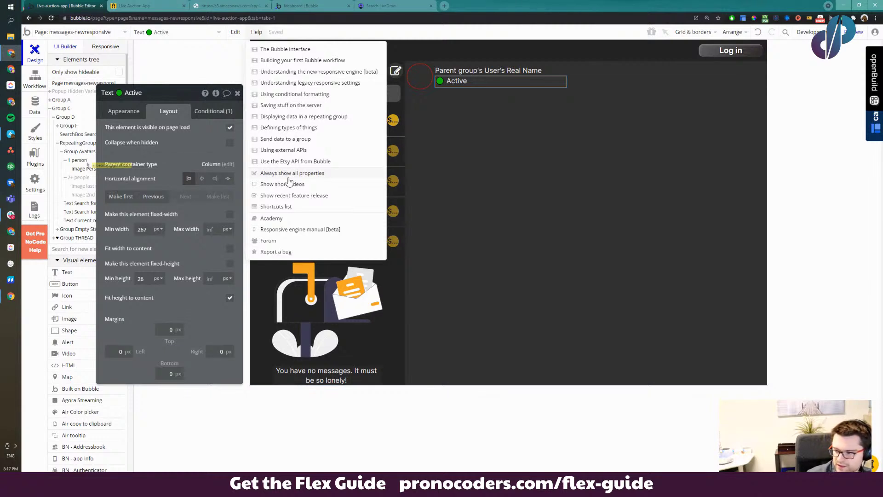
pyautogui.click(171, 329)
pyautogui.write('20')
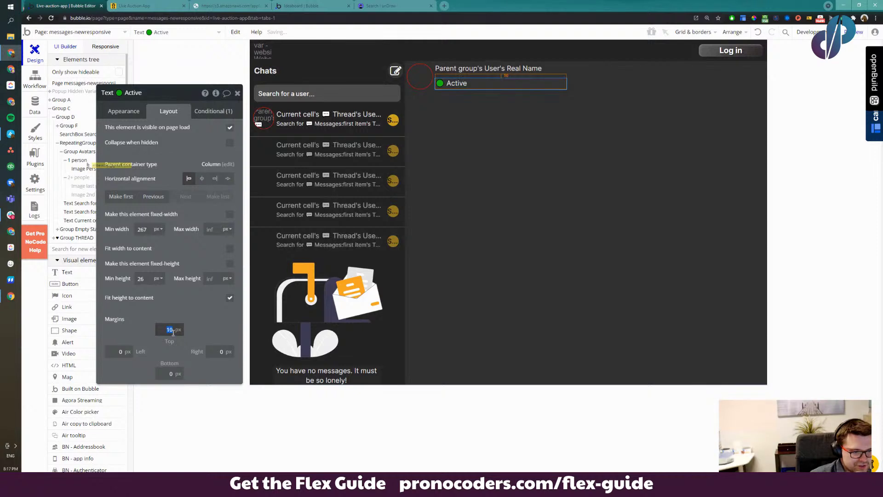
pyautogui.press('BackSpace')
pyautogui.press('BackSpace')
pyautogui.write('0')
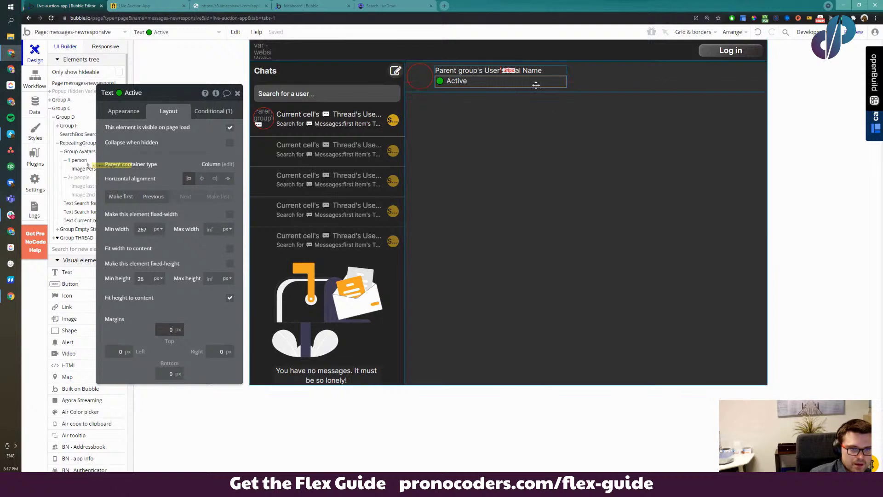
# Check the editor's built-in shortcuts list for element selection and arrangement commands, and close it
pyautogui.rightClick(497, 82)
pyautogui.click(486, 82)
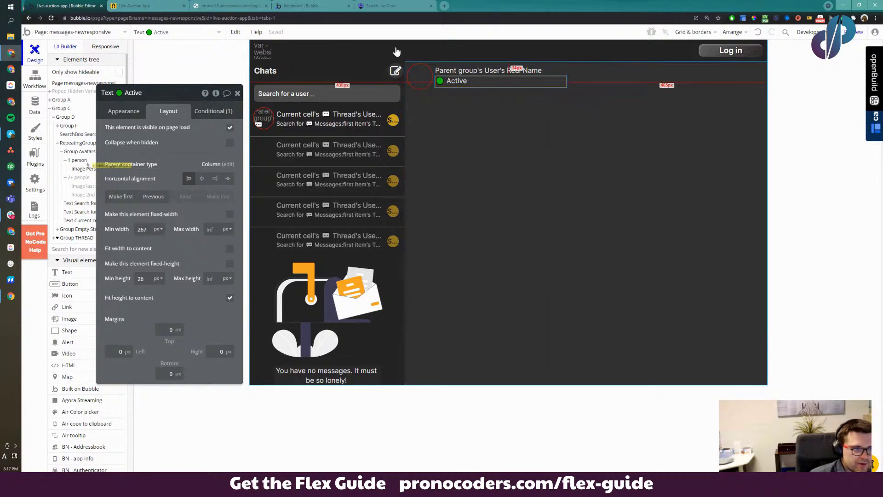
pyautogui.click(255, 33)
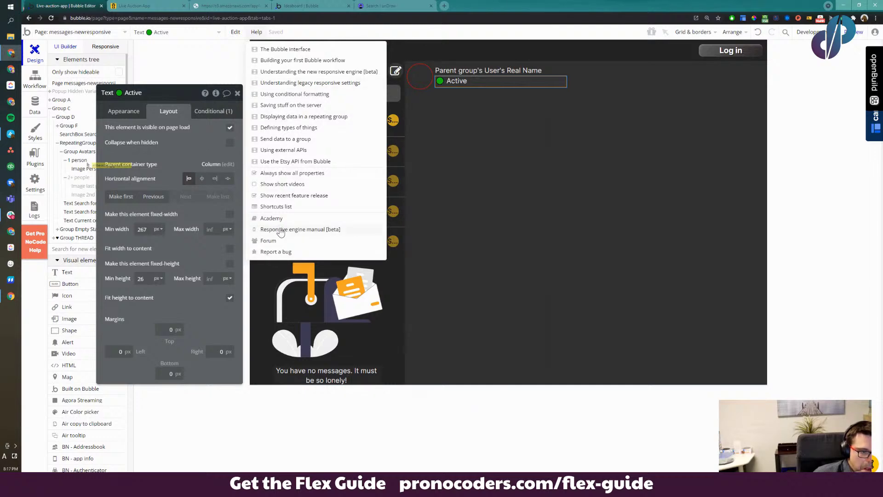
pyautogui.click(283, 206)
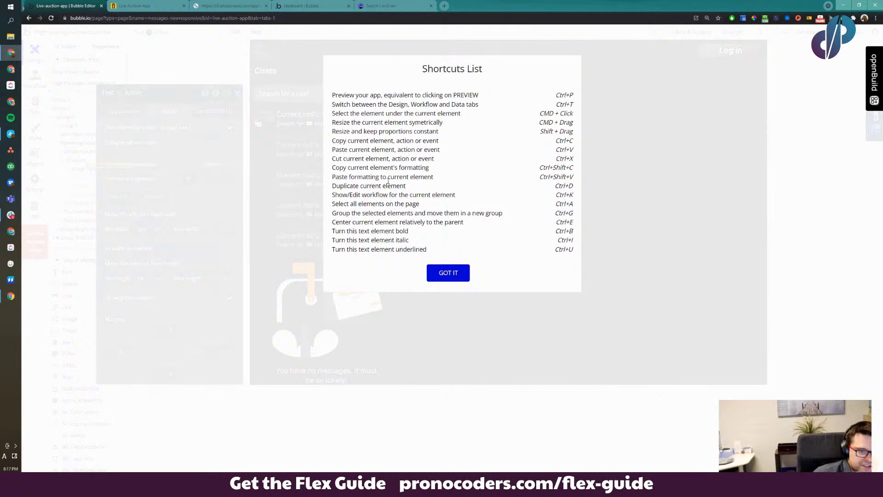
pyautogui.click(445, 274)
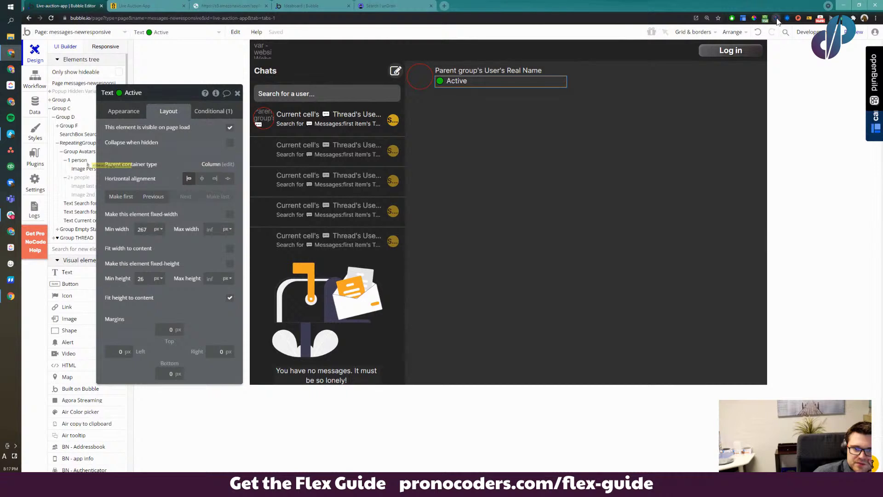
# Look through the Zeroqode Extension for Bubble's configurable editor shortcuts for tabs, development, arranging, editing and zooming
pyautogui.click(777, 20)
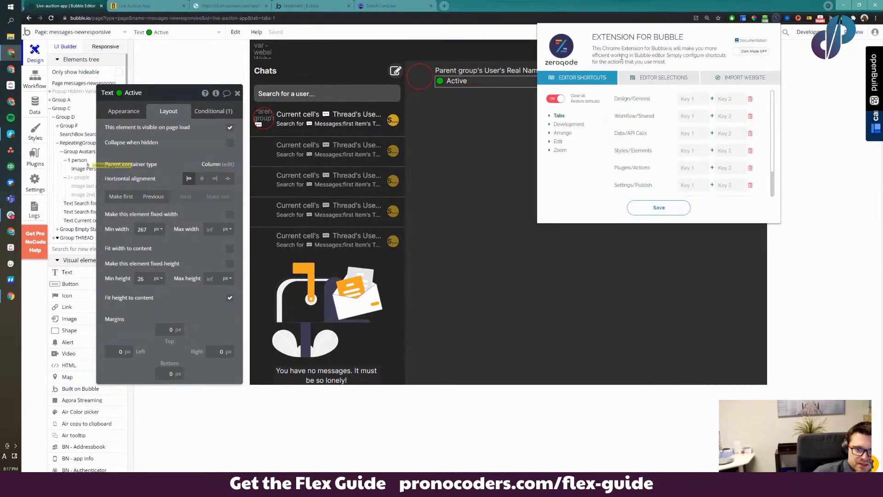
pyautogui.click(558, 143)
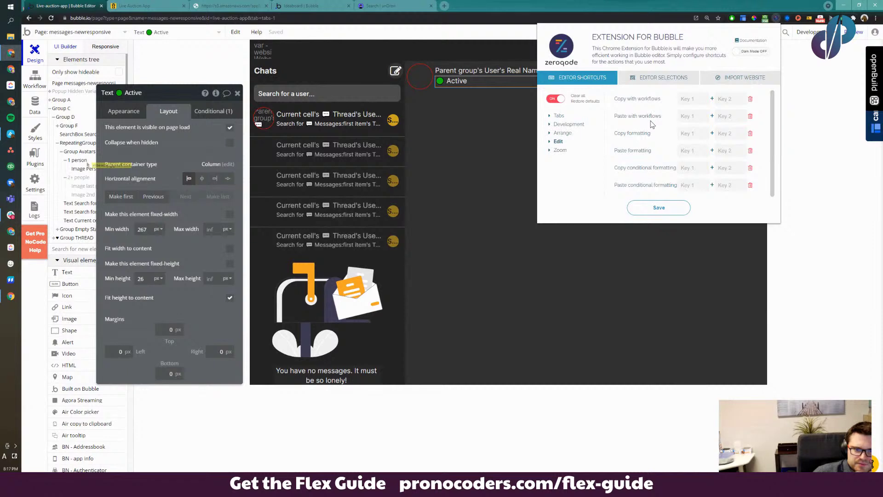
pyautogui.click(569, 125)
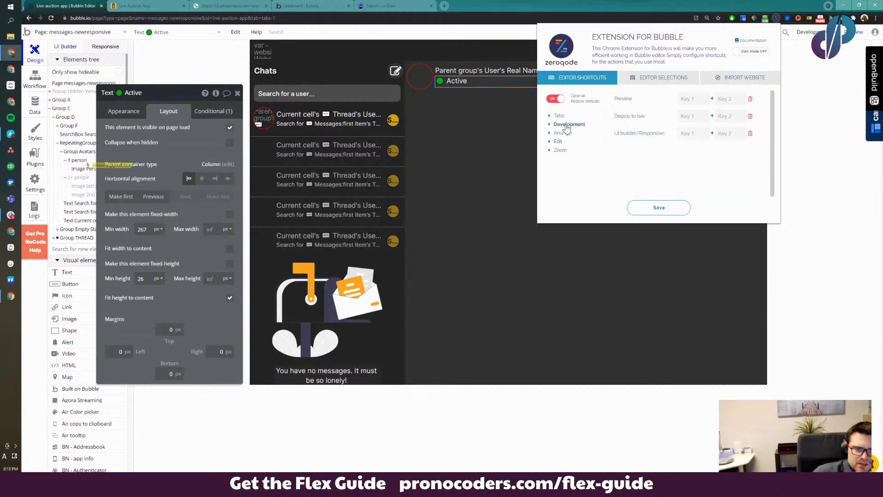
pyautogui.click(566, 133)
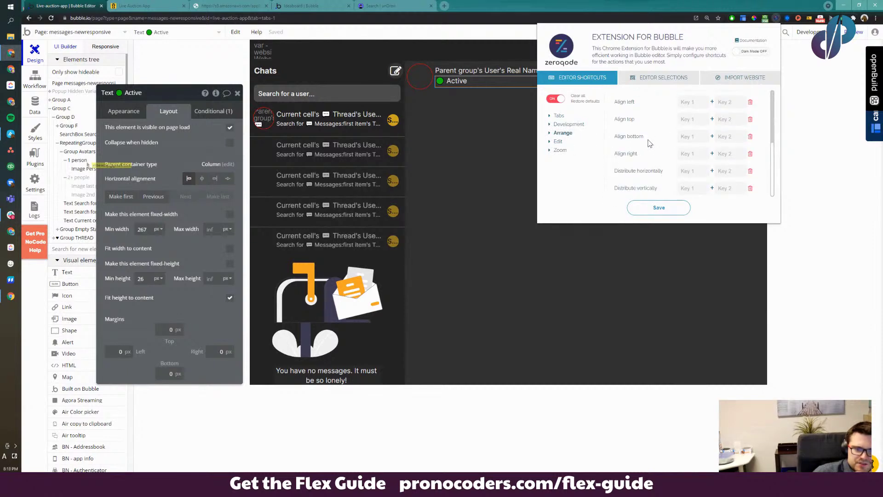
pyautogui.click(561, 150)
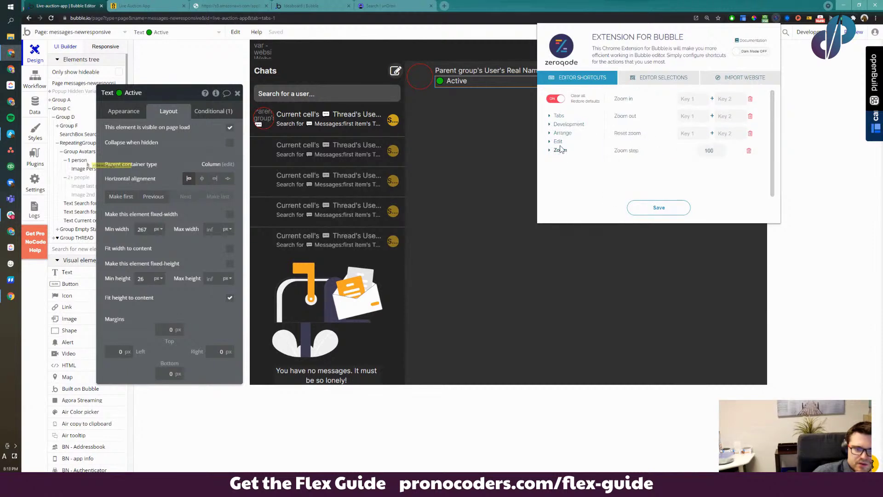
pyautogui.click(559, 117)
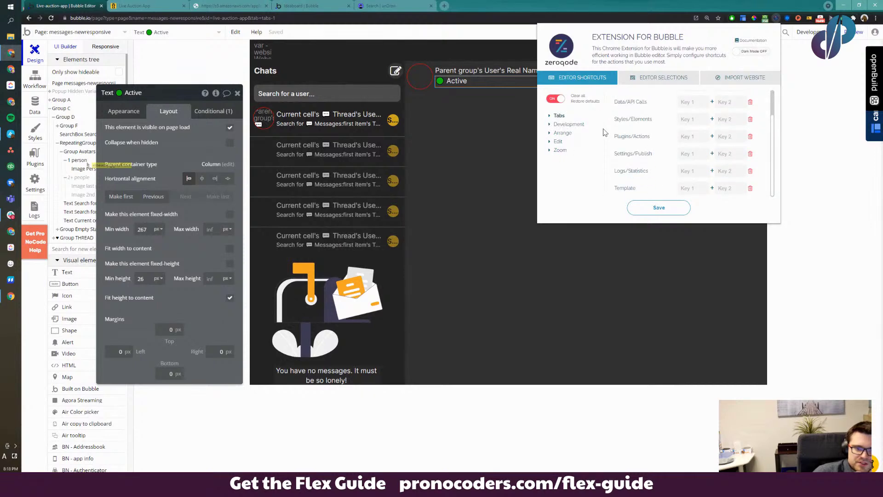
pyautogui.click(569, 124)
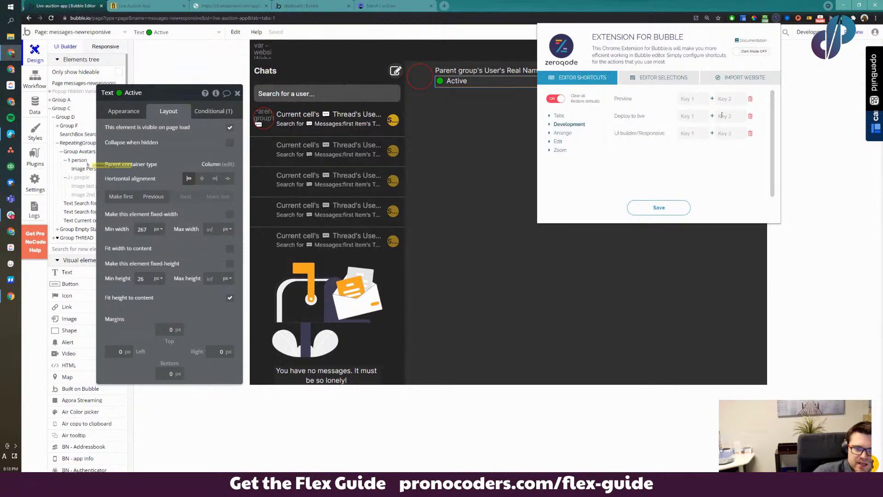
pyautogui.click(552, 134)
pyautogui.scroll(-3, 672, 138)
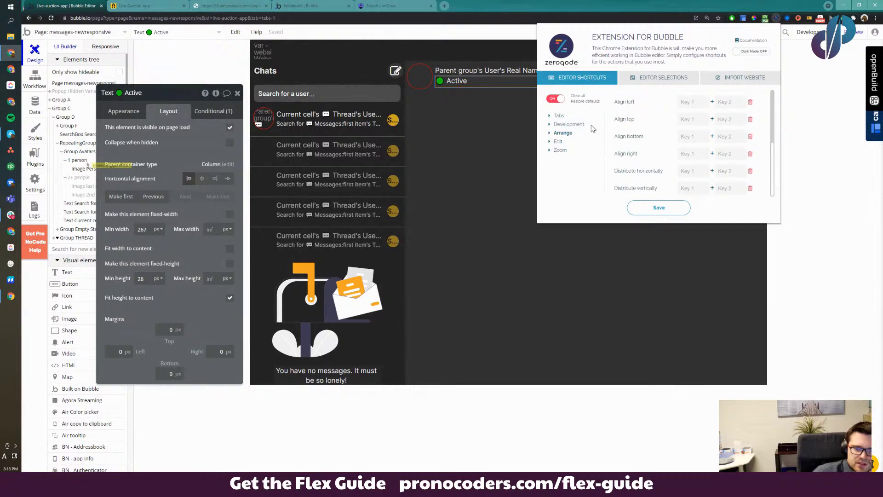
# Browse the available page elements in the Zeroqode extension's editor selections
pyautogui.click(674, 83)
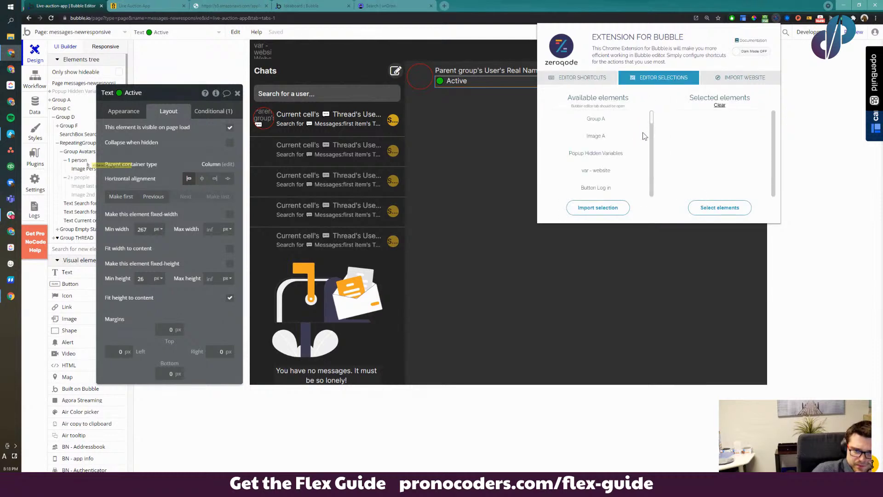
pyautogui.scroll(-2, 612, 145)
pyautogui.scroll(-3, 612, 145)
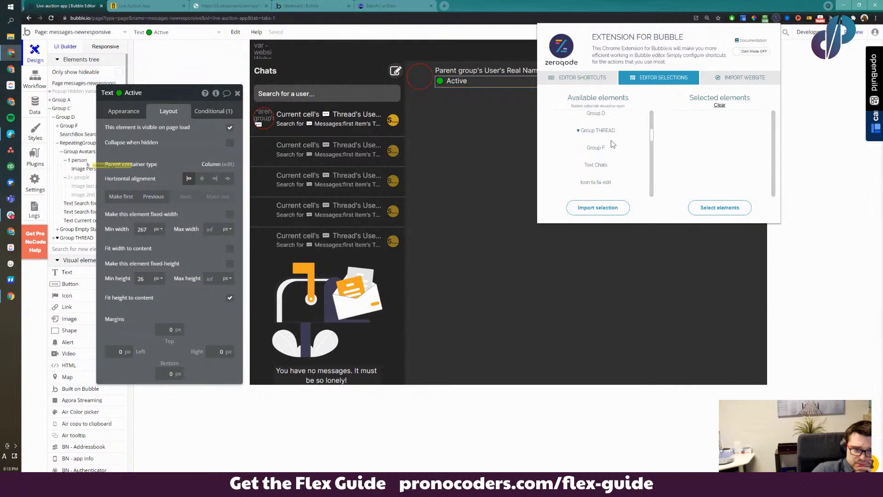
# Add Group G to the extension's selected elements and look through the remaining available page elements
pyautogui.click(601, 137)
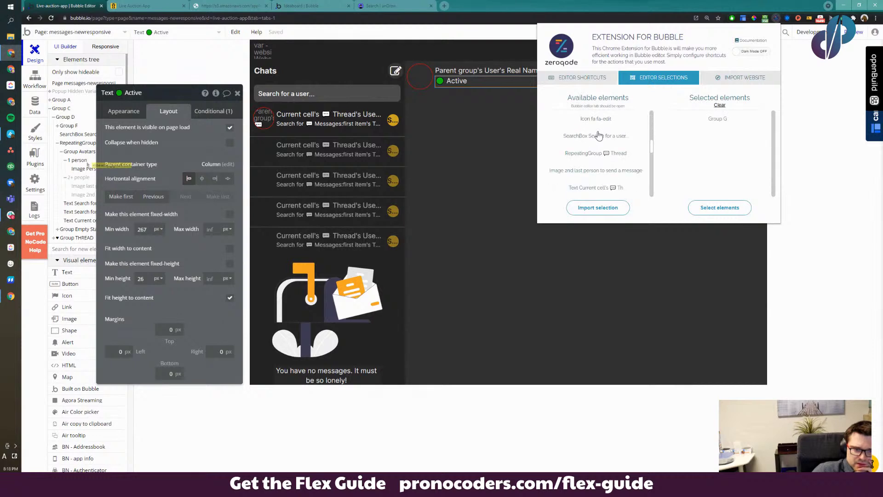
pyautogui.scroll(-2, 600, 145)
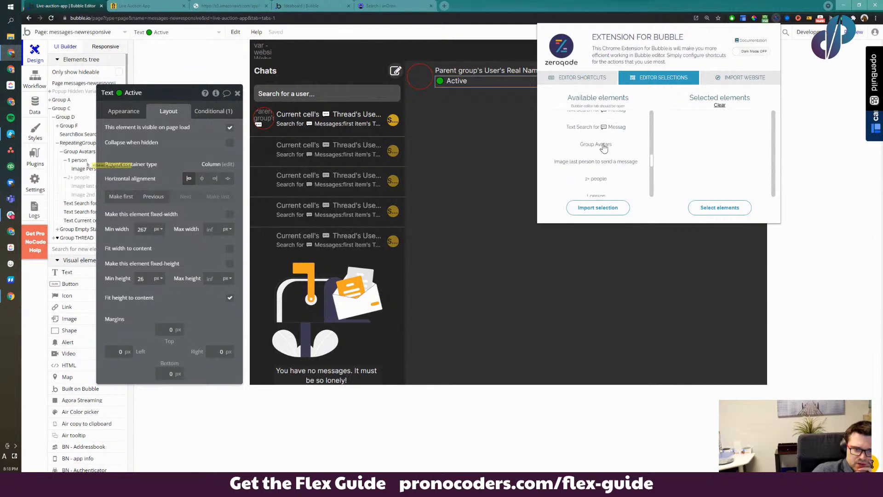
pyautogui.scroll(-3, 593, 148)
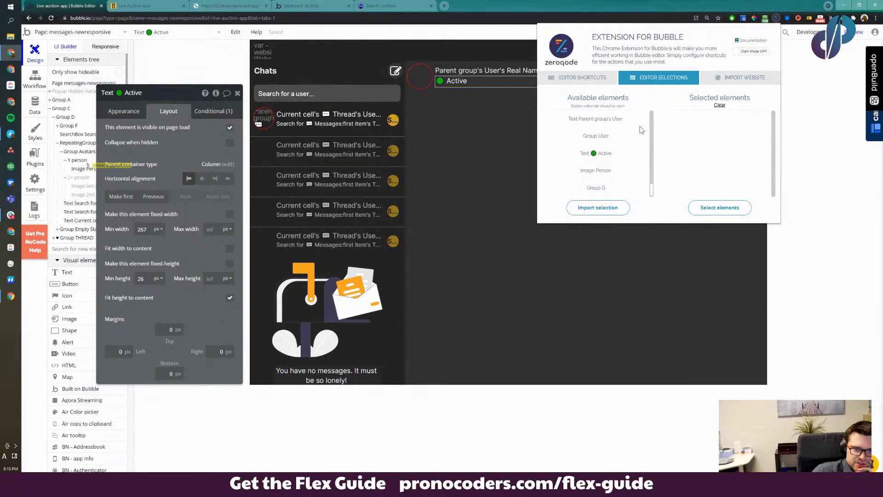
# Try the Zeroqode extension's dark mode with an editor reload, and switch it back off
pyautogui.click(737, 54)
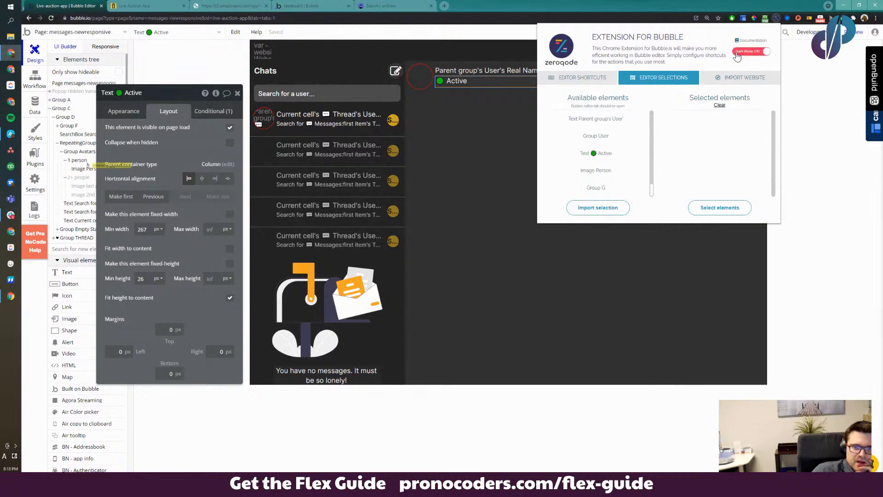
pyautogui.click(825, 195)
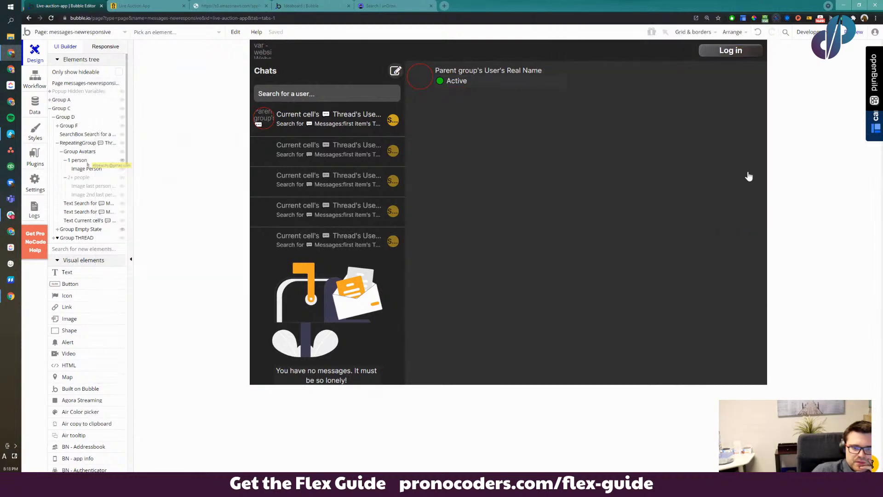
pyautogui.click(51, 19)
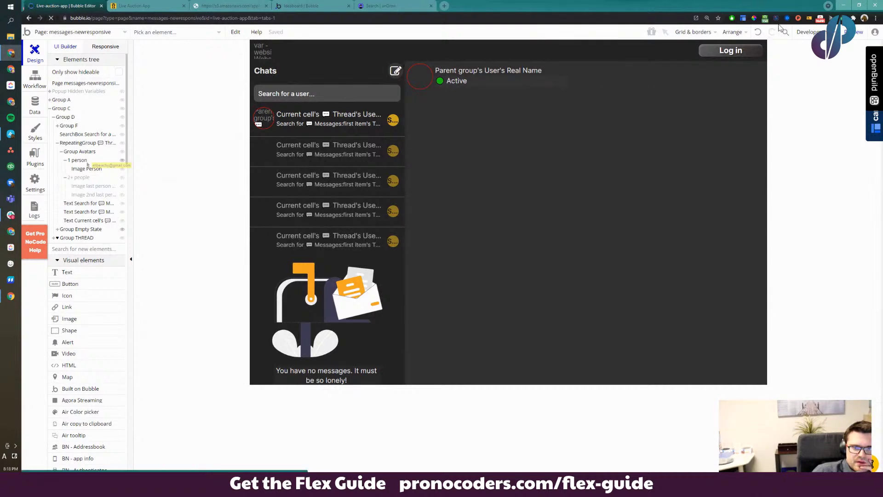
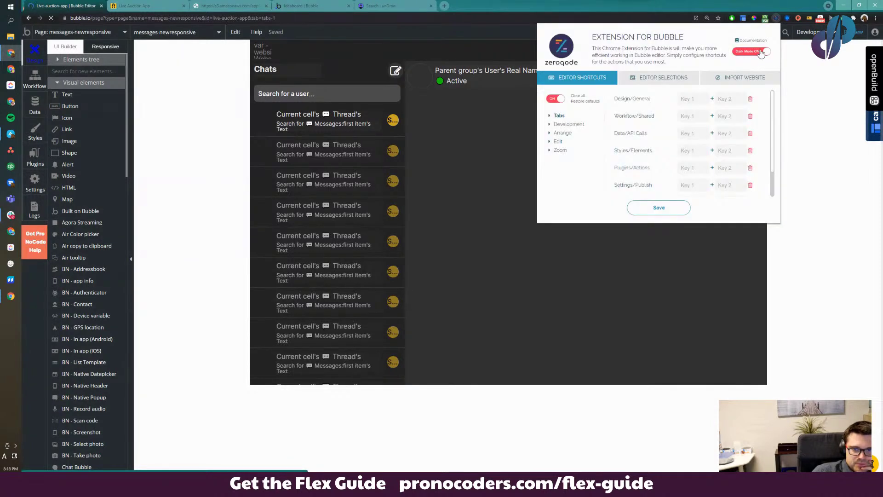
pyautogui.click(147, 134)
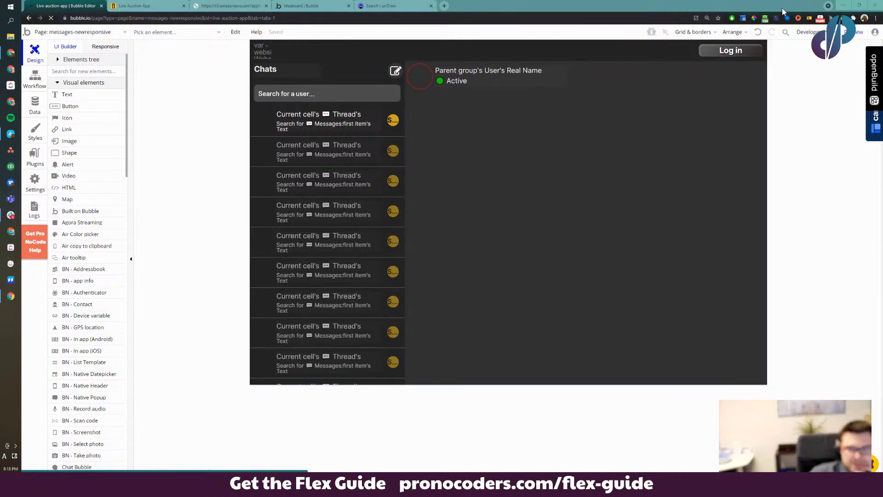
pyautogui.click(776, 19)
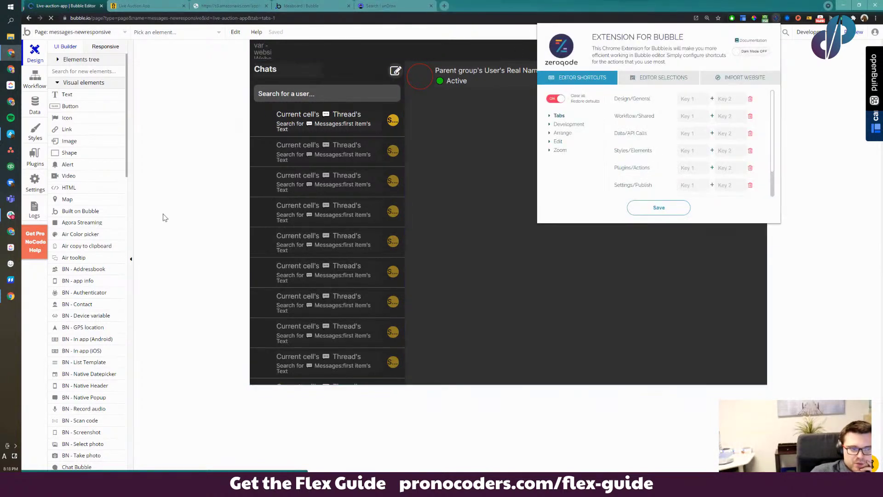
pyautogui.click(179, 183)
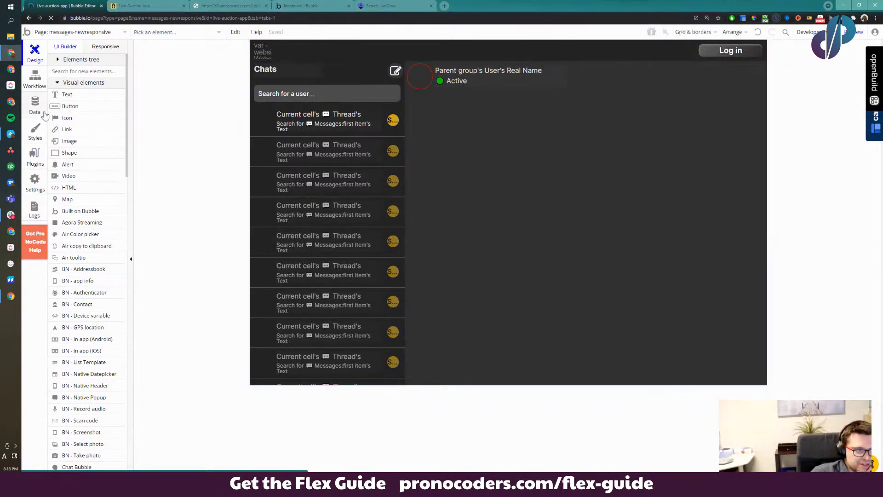
# Open the installed plugins and try highlighting parts of the Air Color Picker's description
pyautogui.click(35, 165)
pyautogui.moveTo(507, 219); pyautogui.dragTo(501, 201)
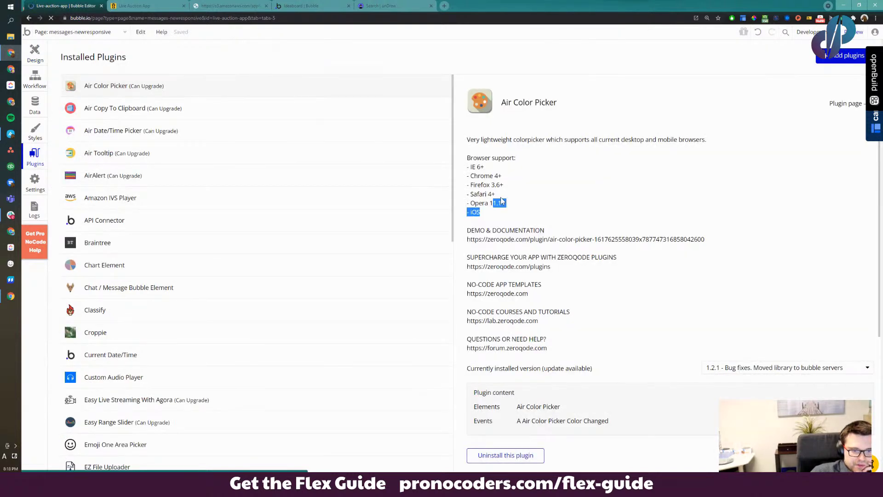
pyautogui.click(497, 172)
pyautogui.moveTo(478, 158); pyautogui.dragTo(560, 206)
pyautogui.click(643, 249)
pyautogui.moveTo(717, 240); pyautogui.dragTo(553, 238)
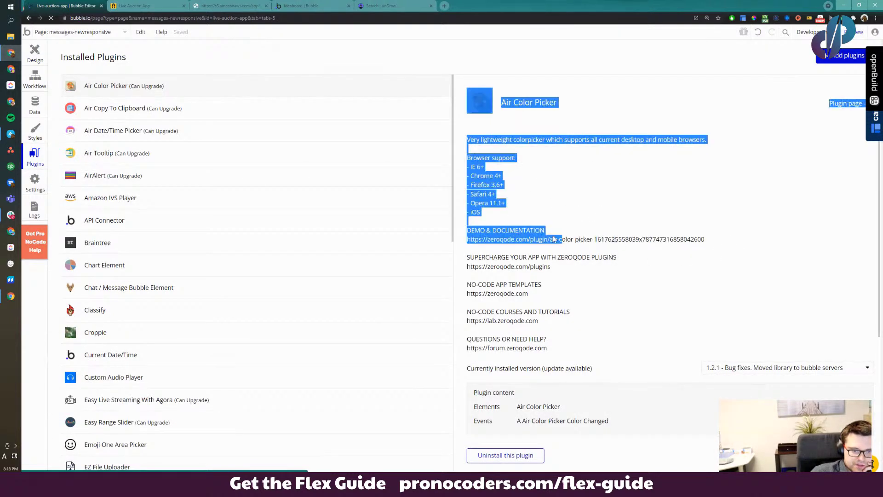
pyautogui.click(532, 234)
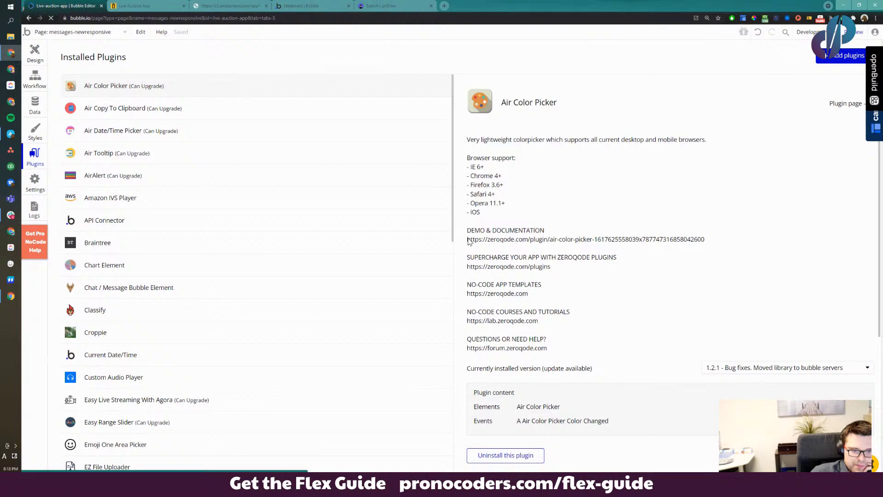
# Copy the Air Color Picker's demo and documentation URL from its description
pyautogui.moveTo(467, 239); pyautogui.dragTo(703, 240)
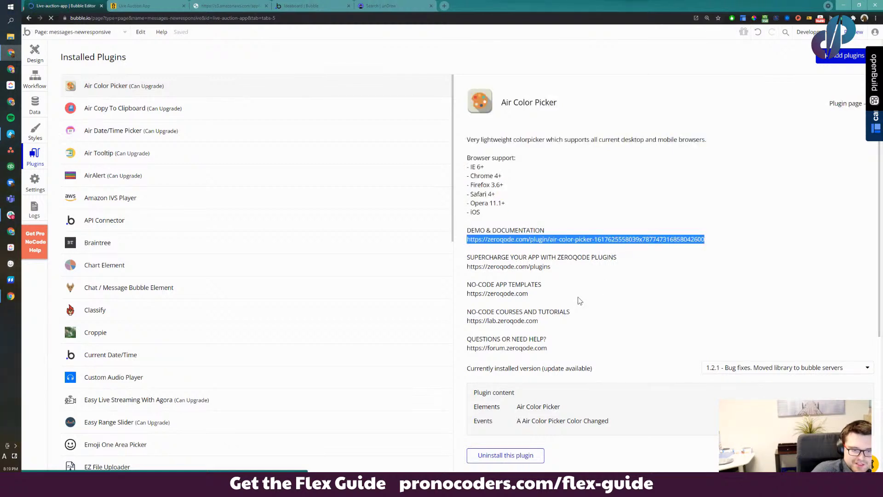
pyautogui.click(594, 258)
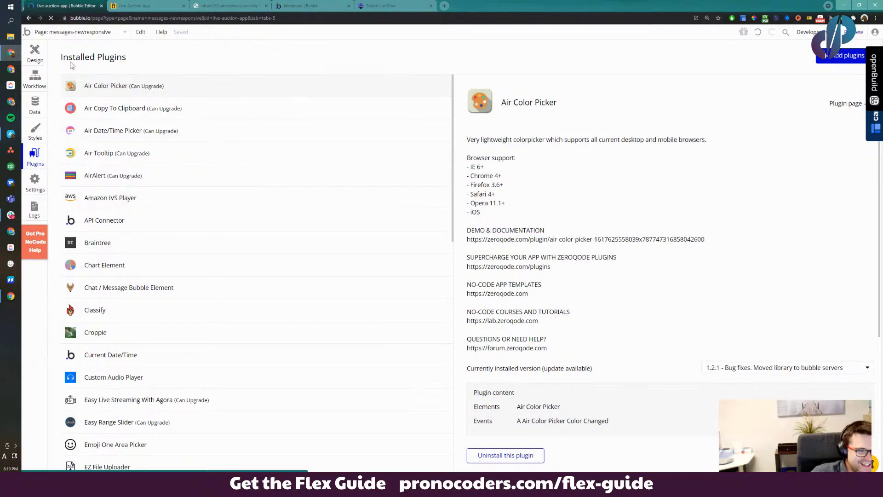
pyautogui.moveTo(705, 239)
pyautogui.mouseDown()
pyautogui.moveTo(470, 243)
pyautogui.moveTo(707, 240)
pyautogui.mouseUp()
pyautogui.click(473, 244)
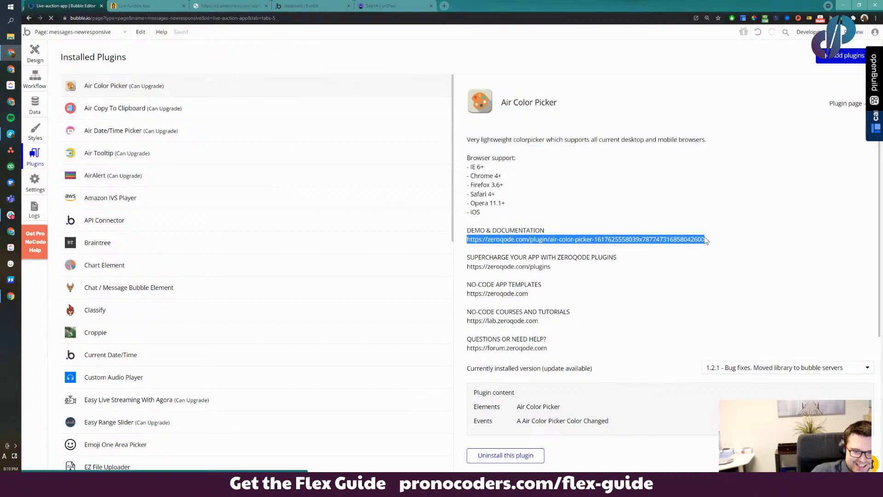
# Test text selection in the Air Color Picker's description on the browser support list, plugins link and documentation URL
pyautogui.click(668, 247)
pyautogui.moveTo(562, 268); pyautogui.dragTo(486, 267)
pyautogui.click(502, 261)
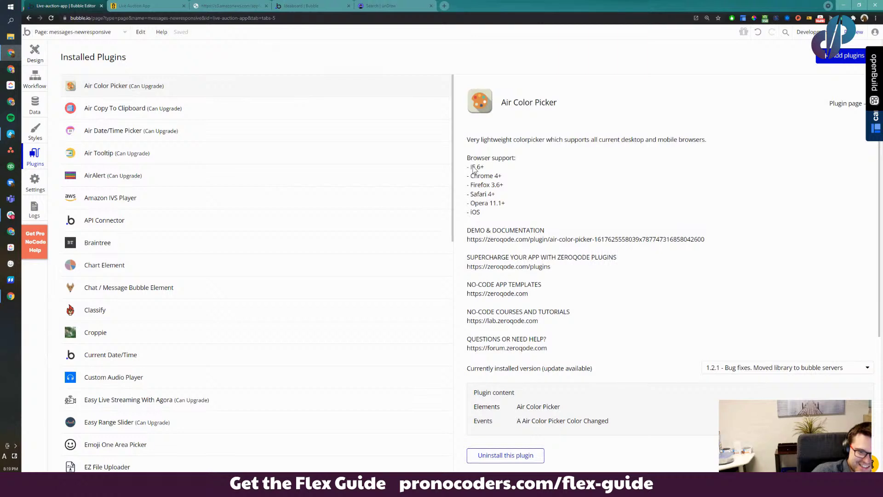
pyautogui.moveTo(473, 169); pyautogui.dragTo(504, 177)
pyautogui.click(516, 181)
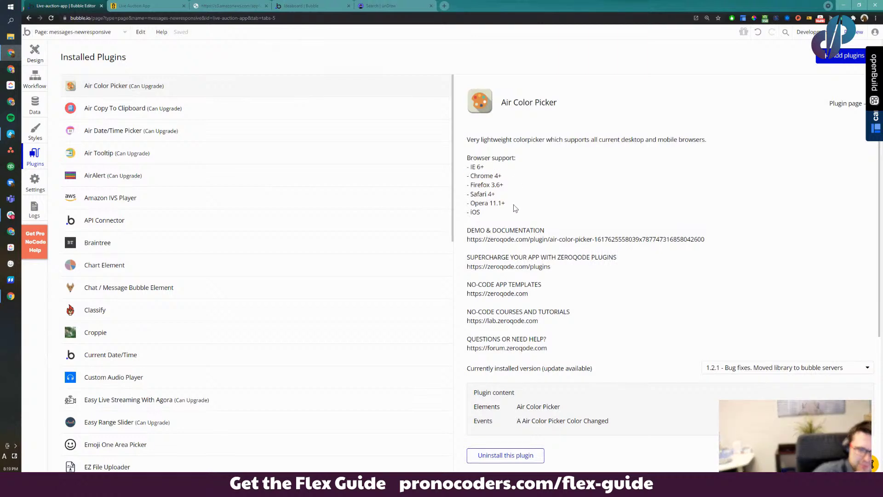
pyautogui.moveTo(721, 244); pyautogui.dragTo(469, 92)
pyautogui.click(470, 242)
pyautogui.click(706, 245)
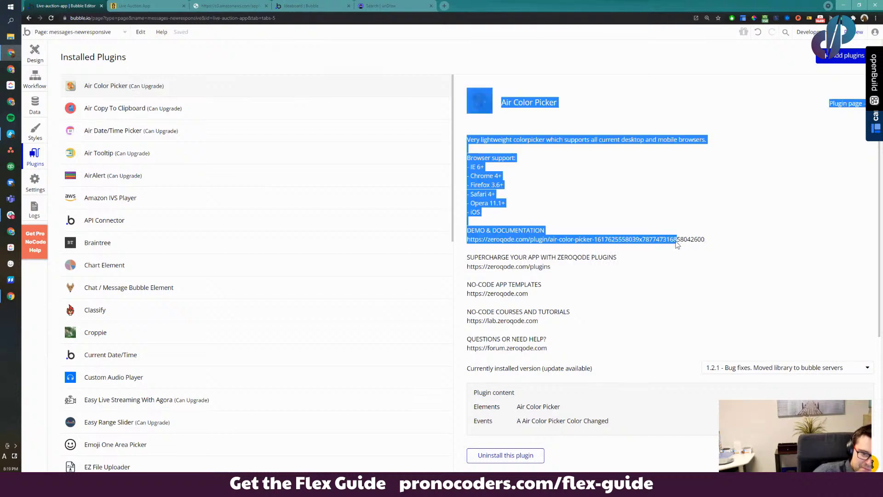
pyautogui.click(555, 243)
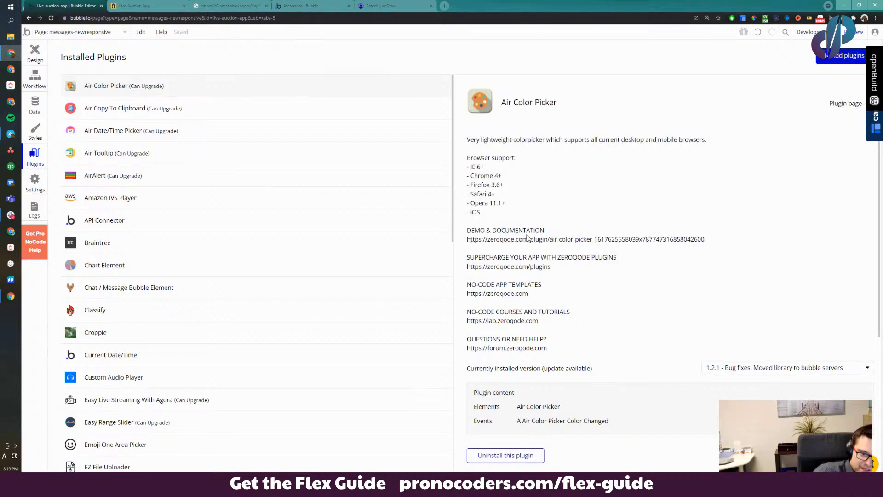
pyautogui.tripleClick(470, 242)
pyautogui.click(479, 243)
pyautogui.doubleClick(472, 243)
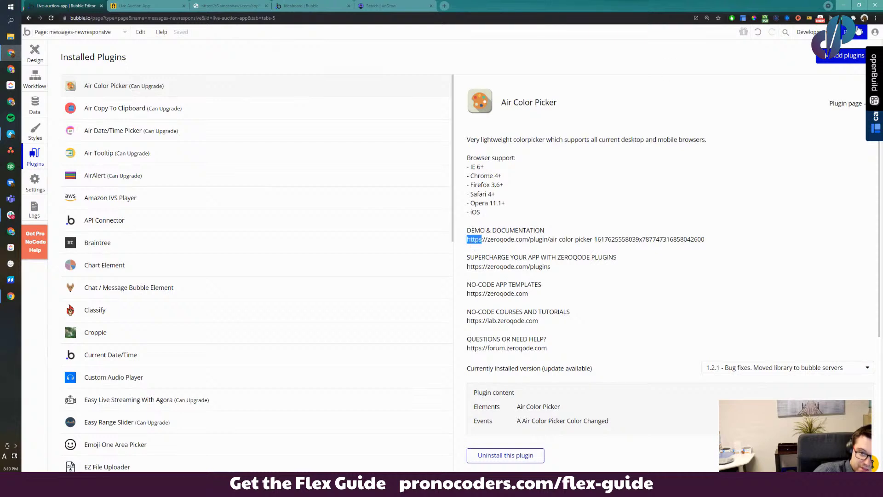
pyautogui.click(699, 246)
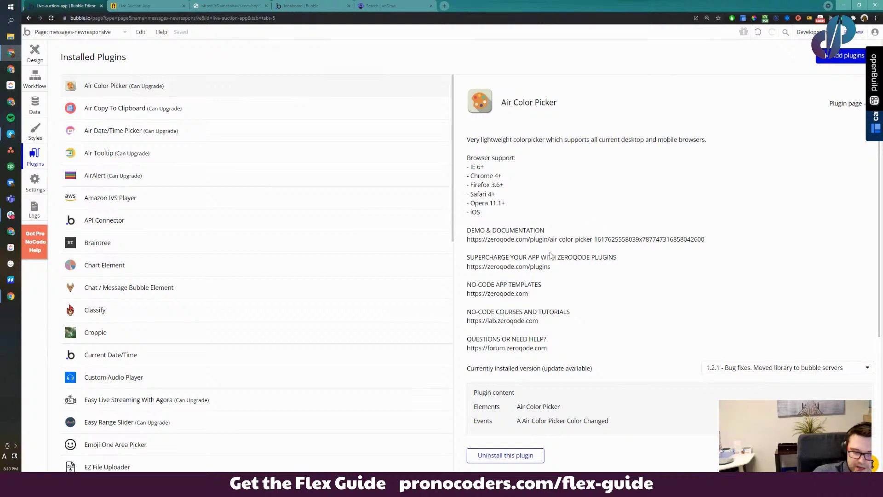
# Inspect the Air Color Picker's description in the browser's developer tools and close them
pyautogui.rightClick(540, 242)
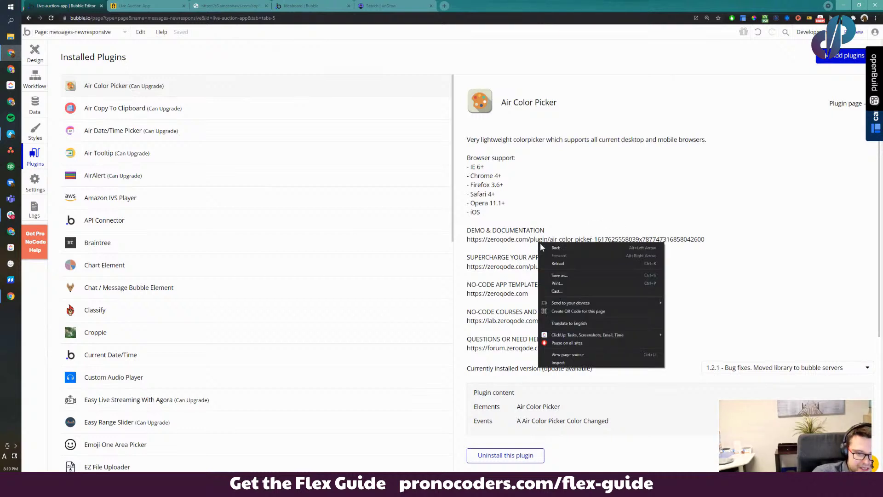
pyautogui.click(564, 362)
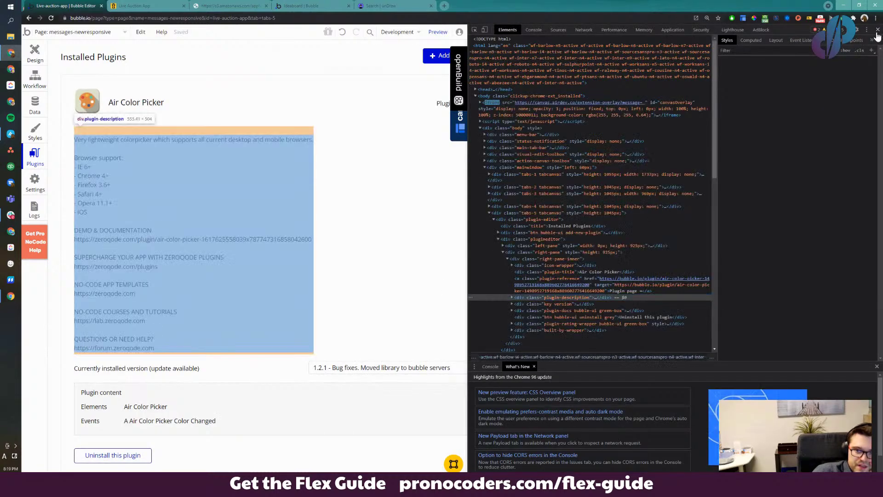
pyautogui.click(878, 30)
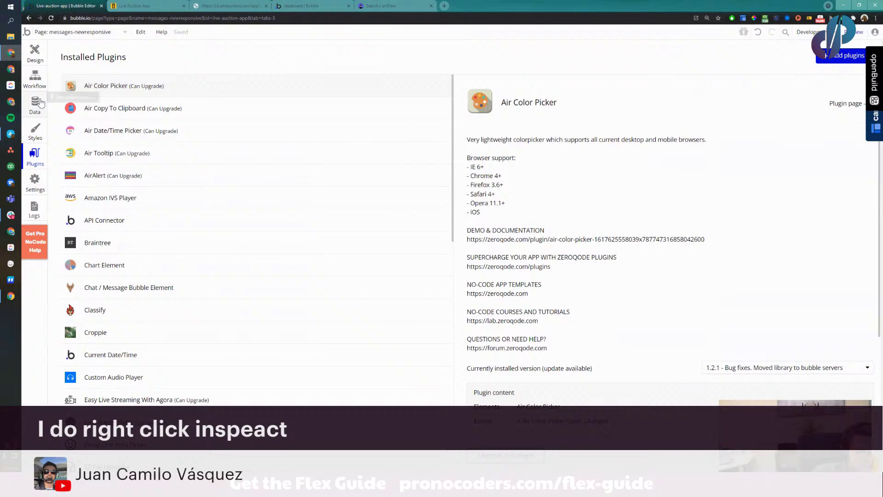
# Generate a new API token in the app's API settings
pyautogui.click(35, 186)
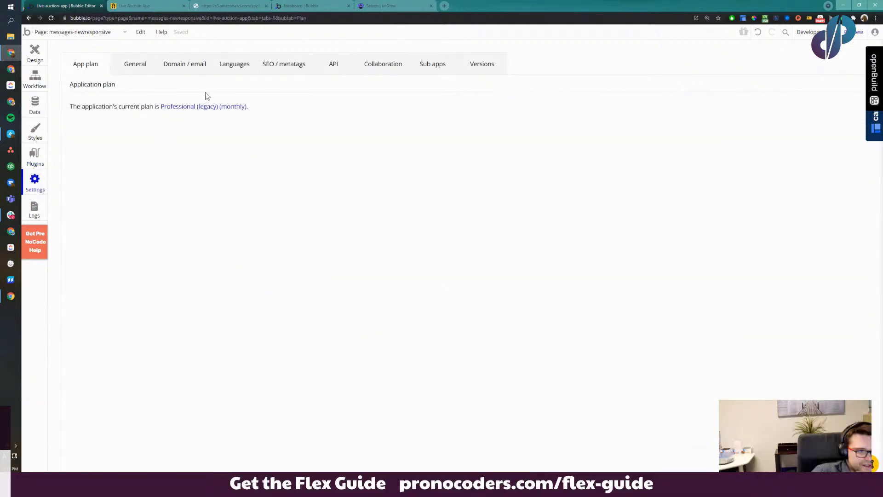
pyautogui.click(230, 63)
pyautogui.click(198, 63)
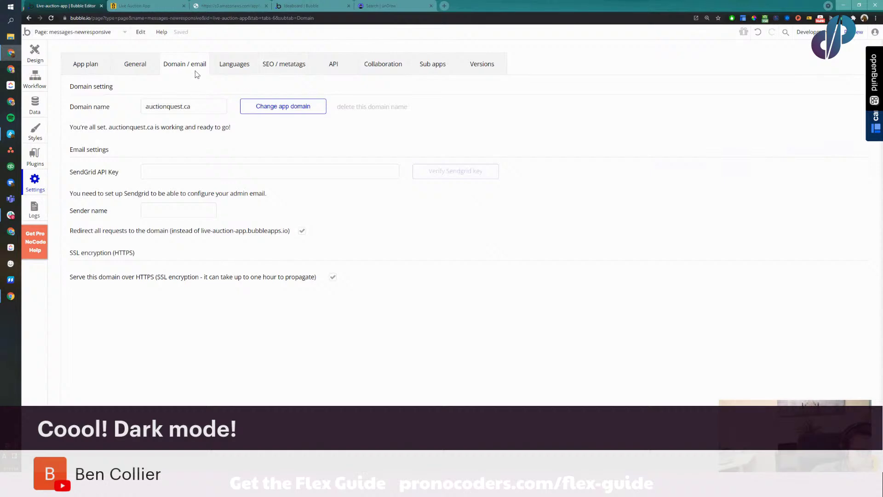
pyautogui.click(141, 65)
pyautogui.click(336, 67)
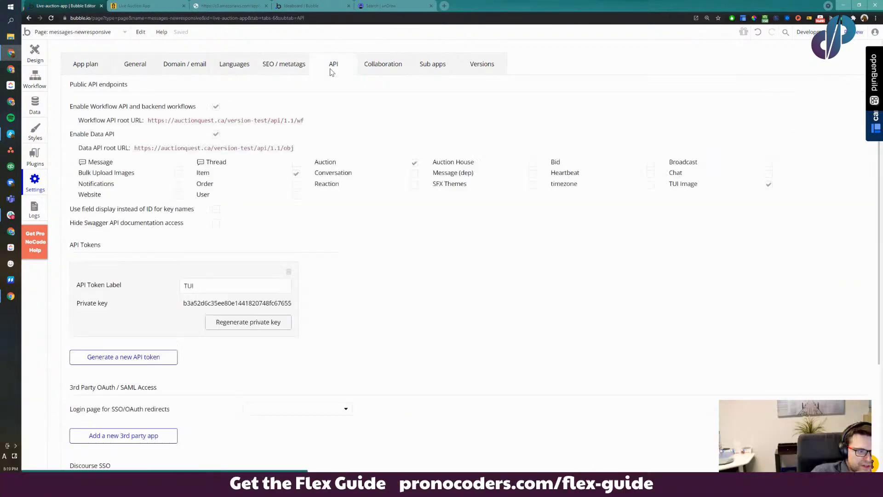
pyautogui.scroll(-3, 168, 340)
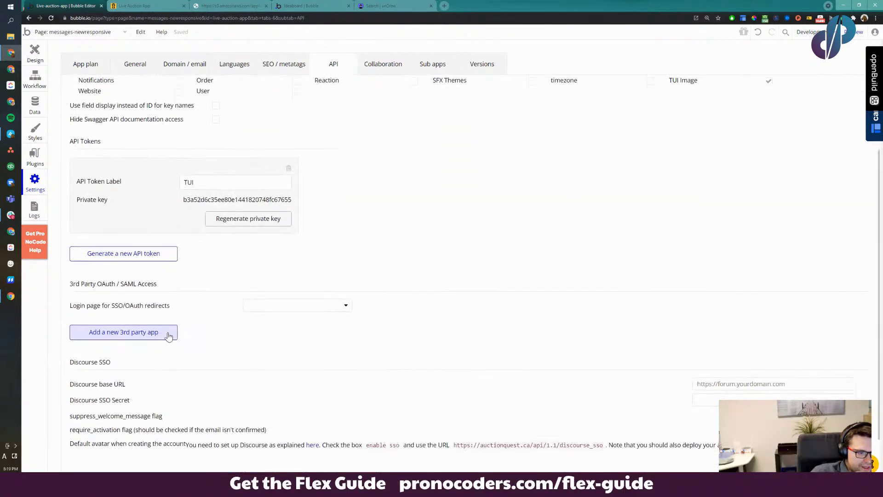
pyautogui.click(132, 262)
pyautogui.scroll(-1, 313, 239)
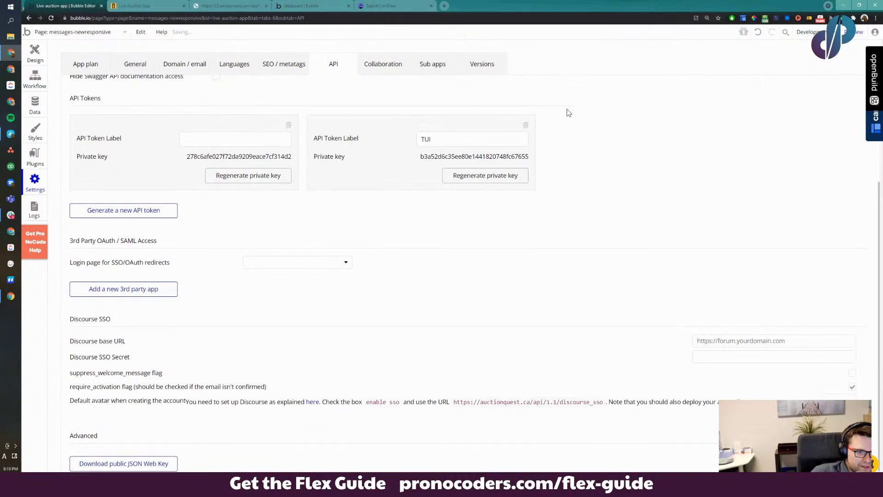
# Copy the new API token's private key and check the Zeroqode extension's options
pyautogui.click(270, 157)
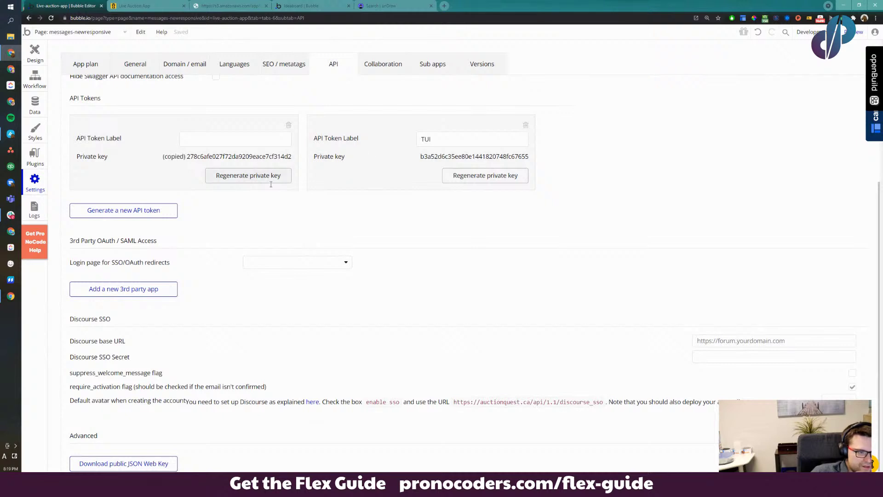
pyautogui.click(202, 160)
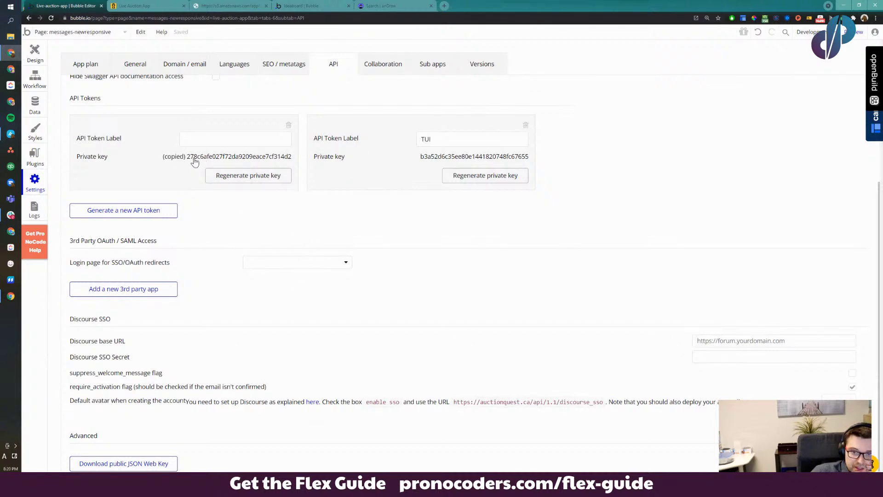
pyautogui.click(776, 19)
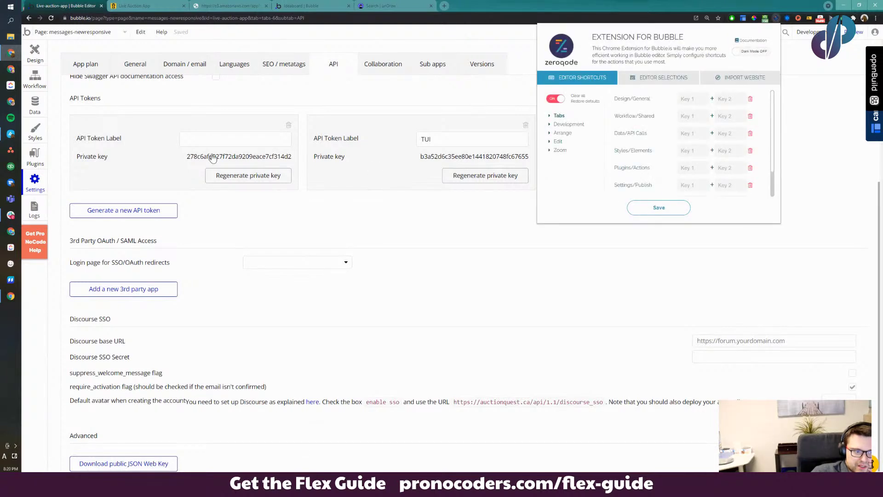
# Paste the copied Air Color Picker documentation URL into the new API token's label
pyautogui.click(195, 135)
pyautogui.hotkey('ctrl', 'v')
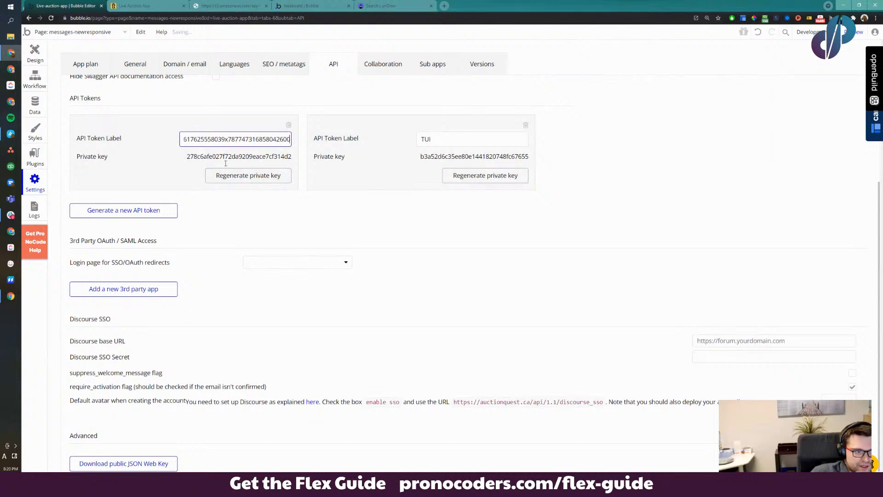
pyautogui.hotkey('ctrl', 'a')
pyautogui.hotkey('ctrl', 'v')
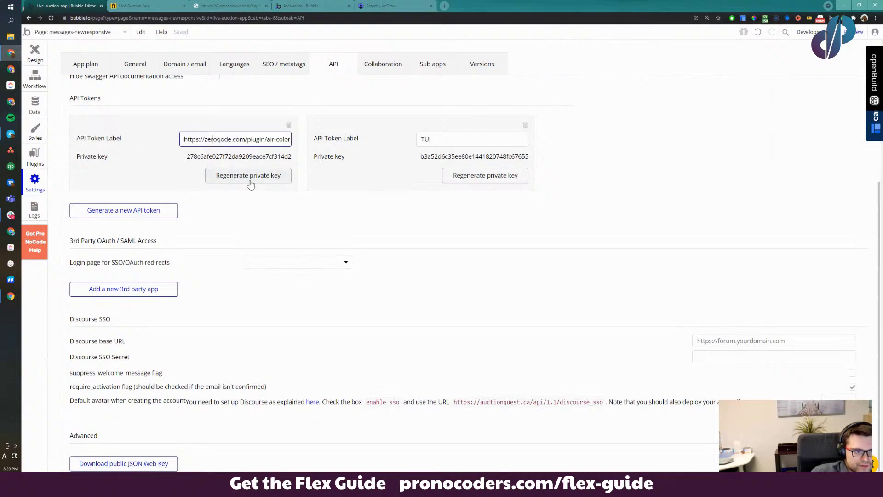
# Clear the new API token's label, copy its private key and try pasting the key into the label
pyautogui.hotkey('ctrl', 'a')
pyautogui.press('BackSpace')
pyautogui.click(243, 157)
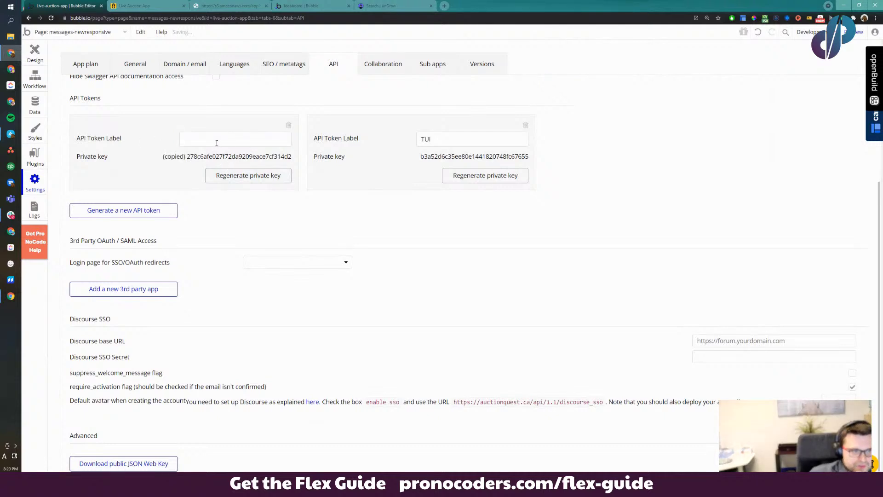
pyautogui.click(216, 142)
pyautogui.hotkey('ctrl', 'v')
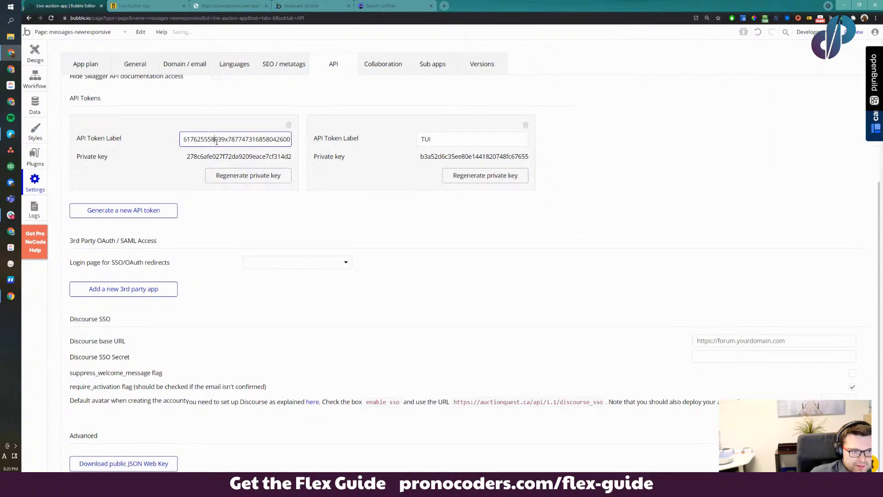
# Clear the pasted text from the new API token's label and delete that token
pyautogui.hotkey('ctrl', 'z')
pyautogui.hotkey('ctrl', 'z')
pyautogui.press('BackSpace')
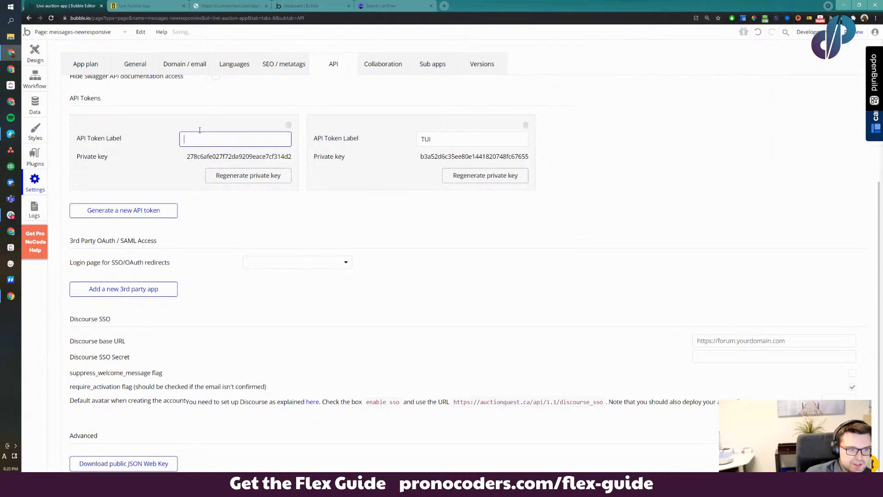
pyautogui.click(289, 126)
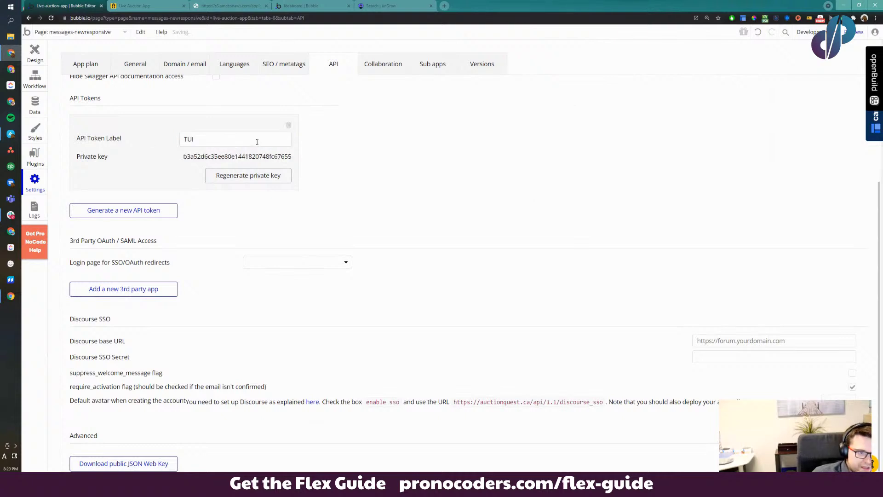
# Copy the TUI token's private key, inspect that field in the browser's developer tools and close them
pyautogui.click(230, 157)
pyautogui.rightClick(230, 157)
pyautogui.click(201, 156)
pyautogui.moveTo(184, 156); pyautogui.dragTo(230, 160)
pyautogui.click(207, 162)
pyautogui.rightClick(213, 158)
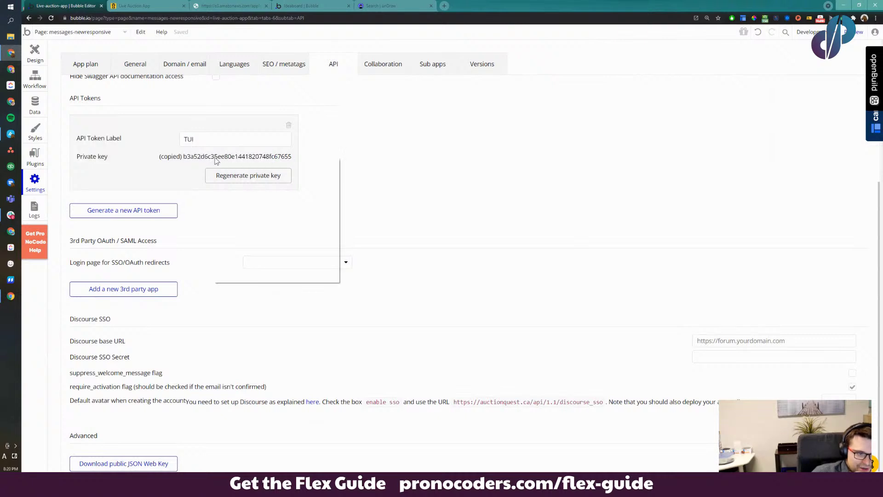
pyautogui.click(239, 279)
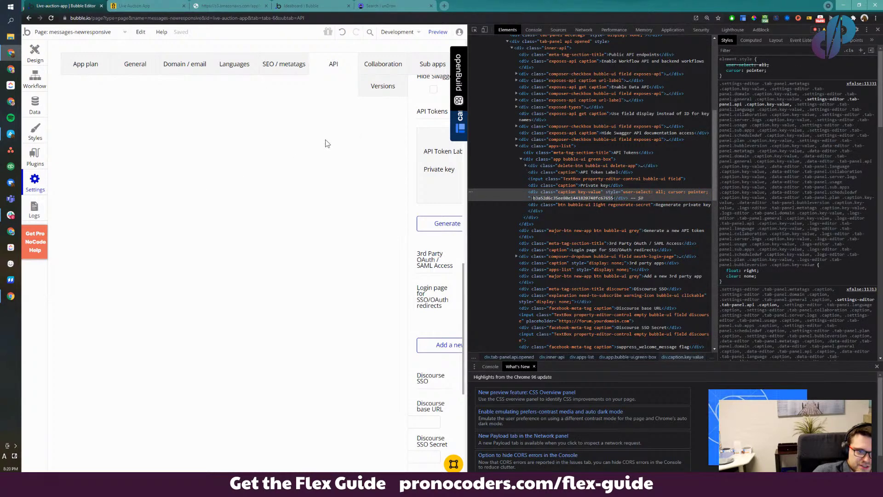
pyautogui.click(878, 29)
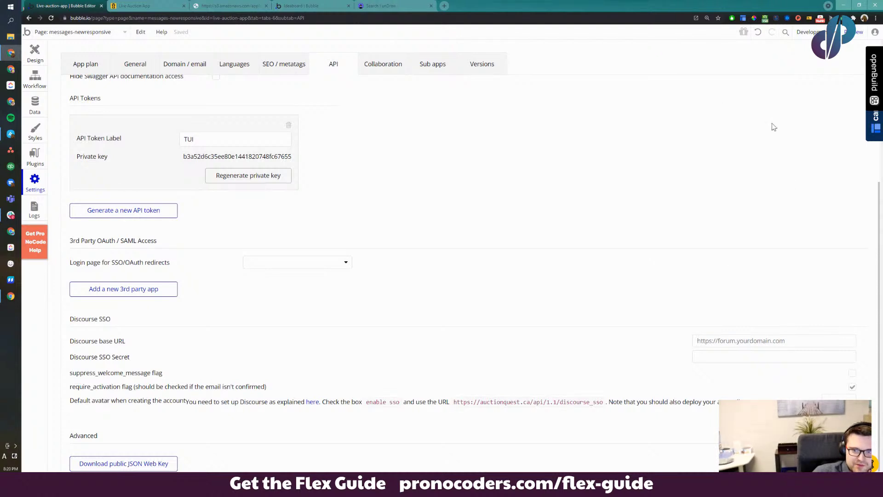
# Check the Canvas extension's panel and close it
pyautogui.click(874, 133)
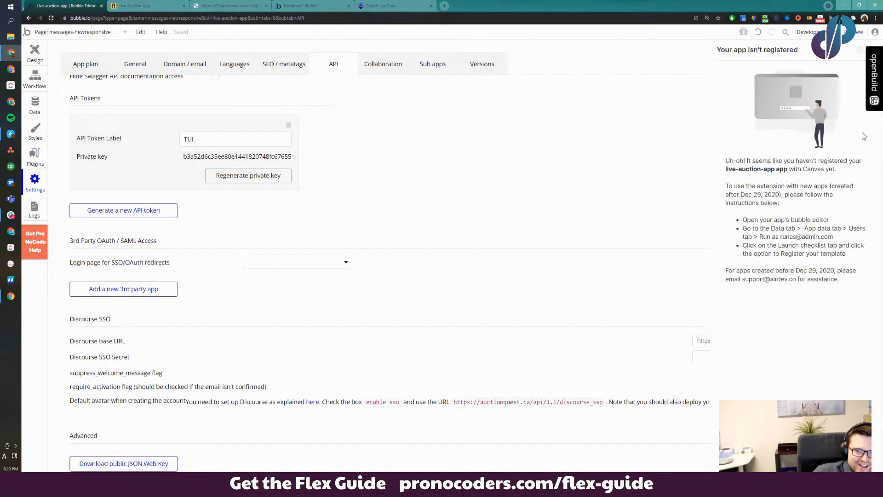
pyautogui.click(873, 49)
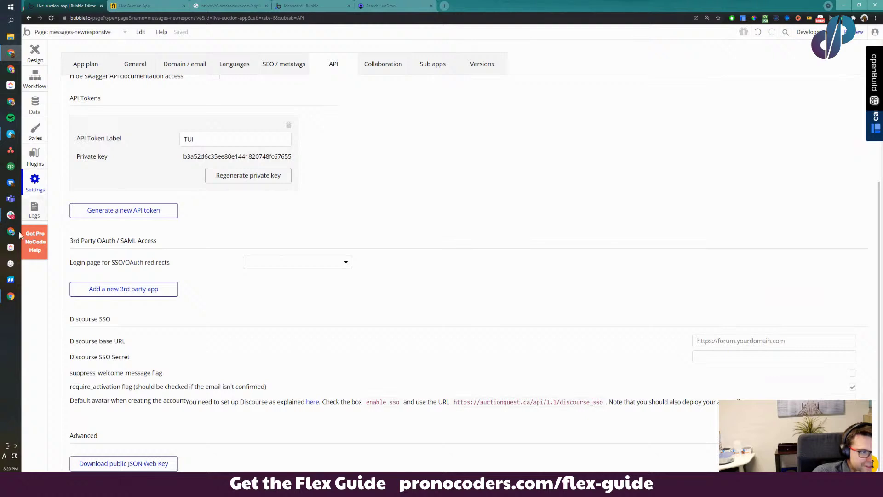
# Return to the page design and add an info-circle icon at the far end of the thread header
pyautogui.click(45, 58)
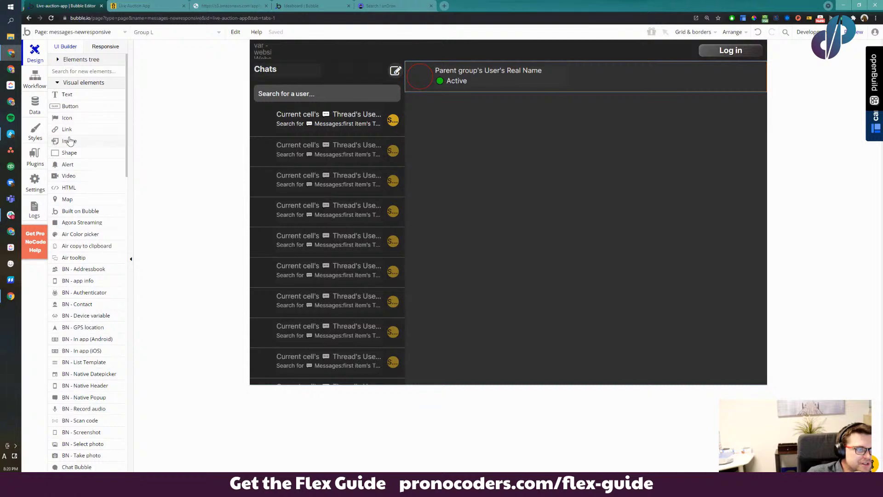
pyautogui.click(74, 95)
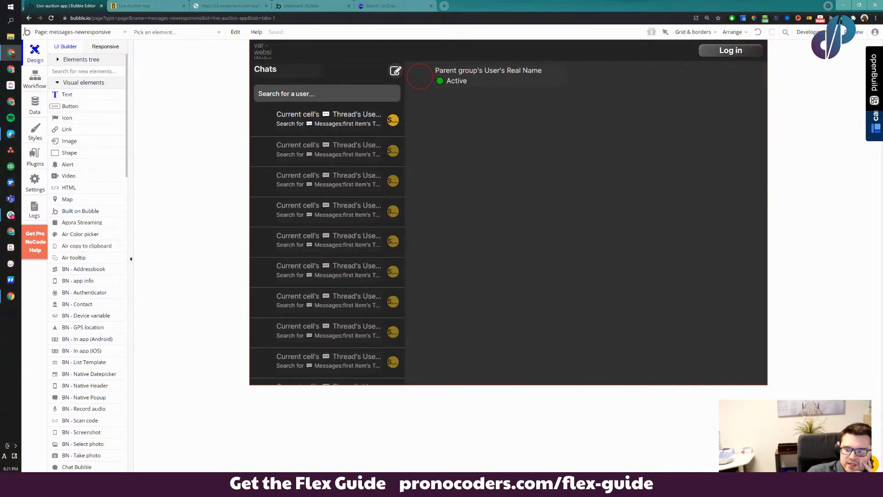
pyautogui.click(72, 120)
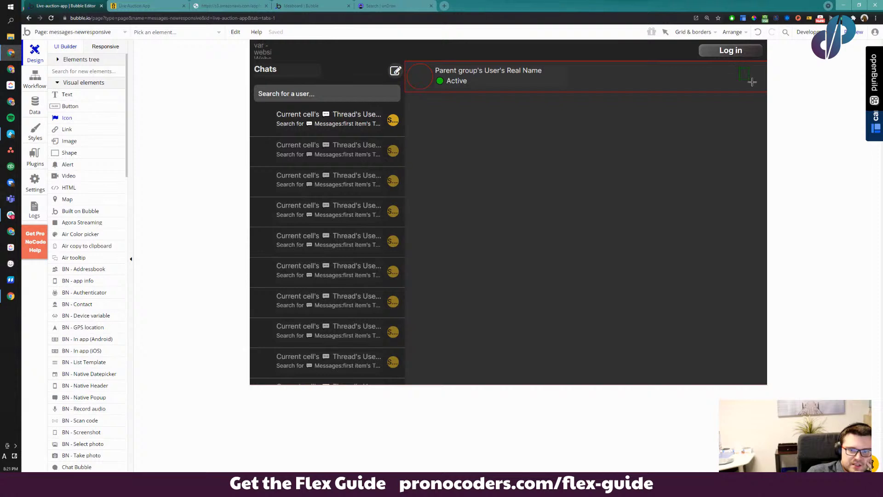
pyautogui.click(761, 110)
pyautogui.click(689, 115)
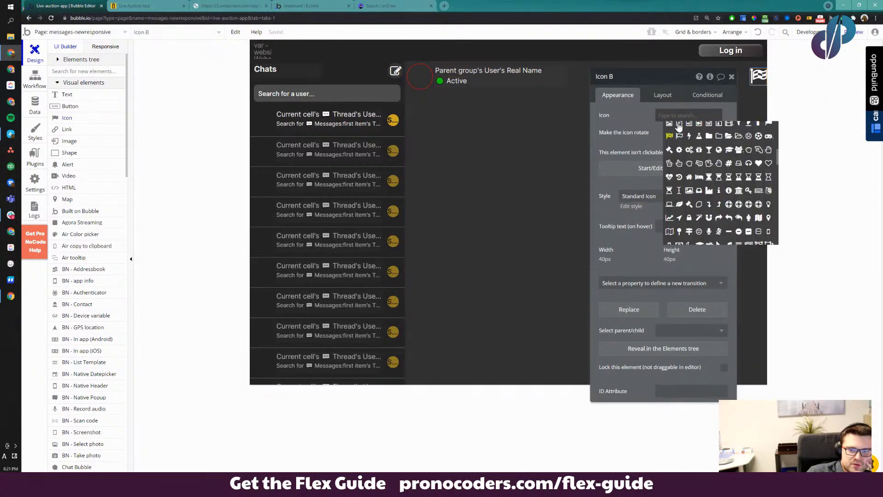
pyautogui.scroll(-5, 722, 159)
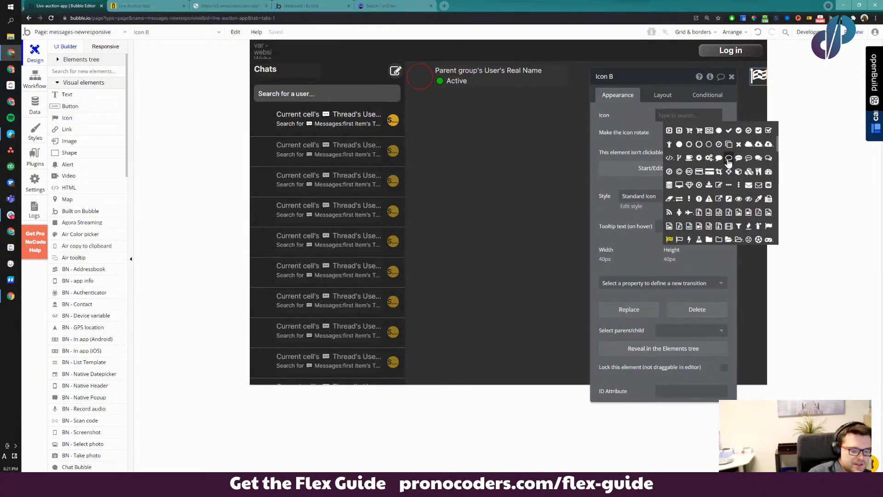
pyautogui.write('info')
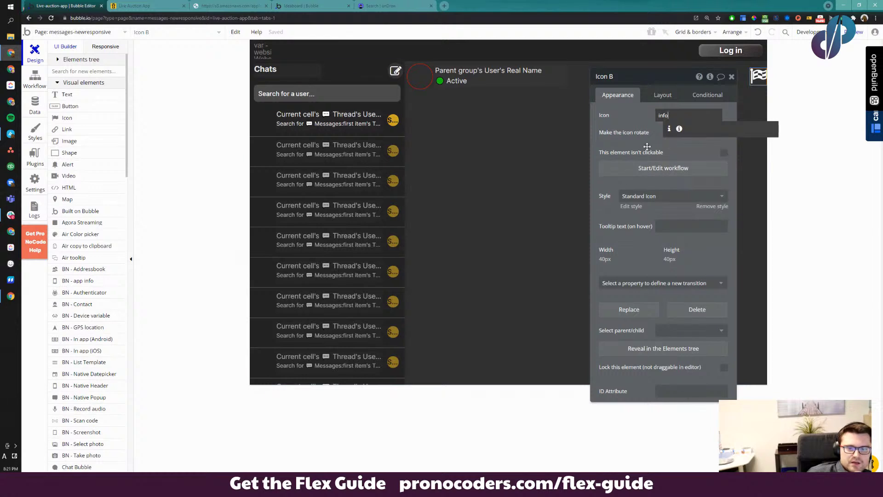
pyautogui.click(678, 129)
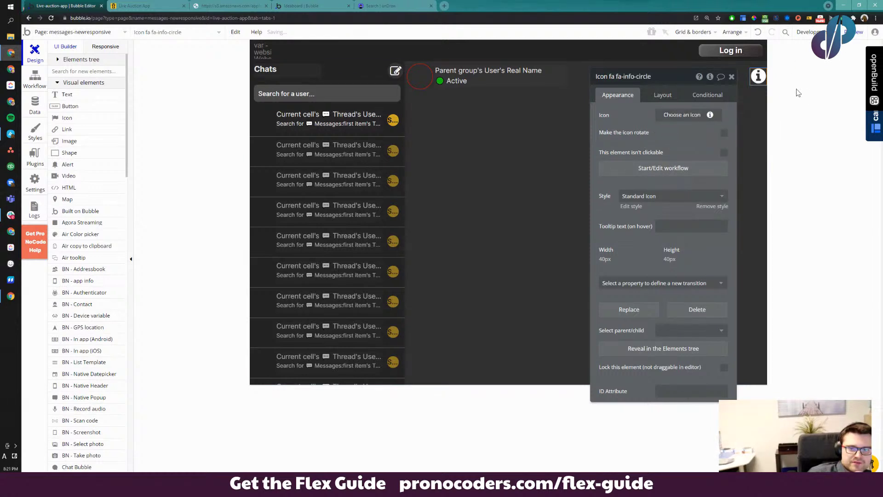
# Set the info icon's fixed width to 25 px
pyautogui.moveTo(625, 126); pyautogui.dragTo(291, 123)
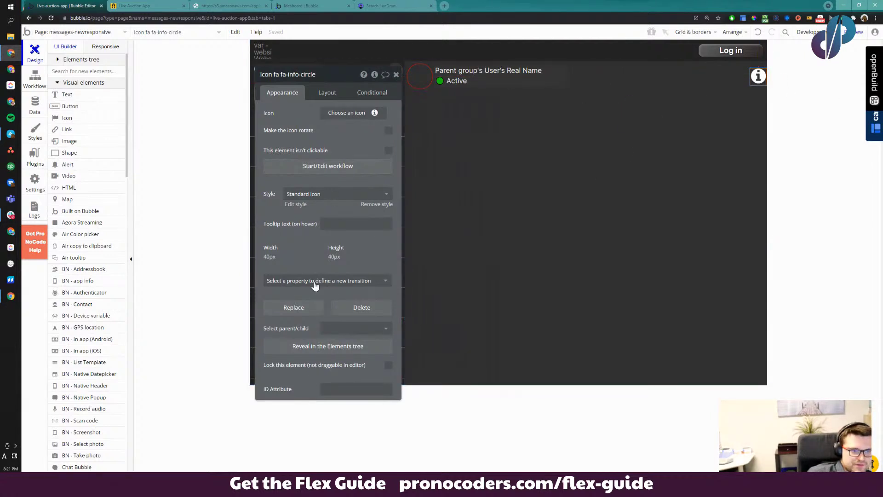
pyautogui.click(334, 99)
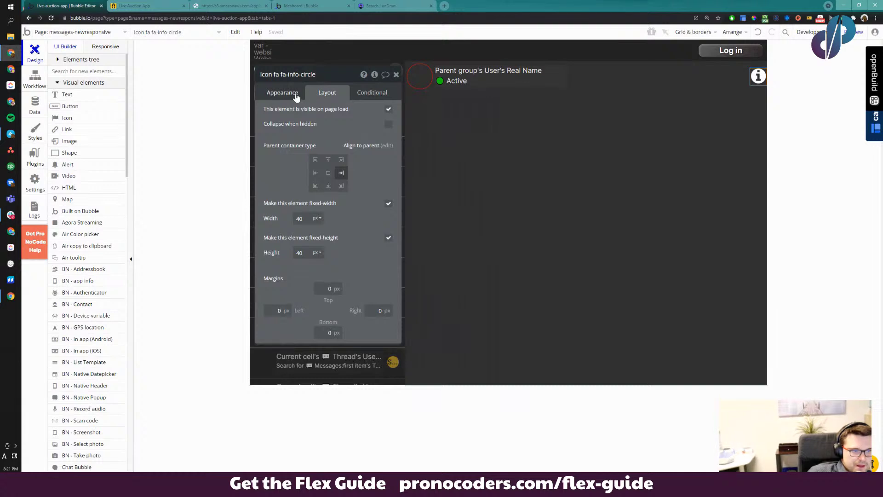
pyautogui.click(294, 99)
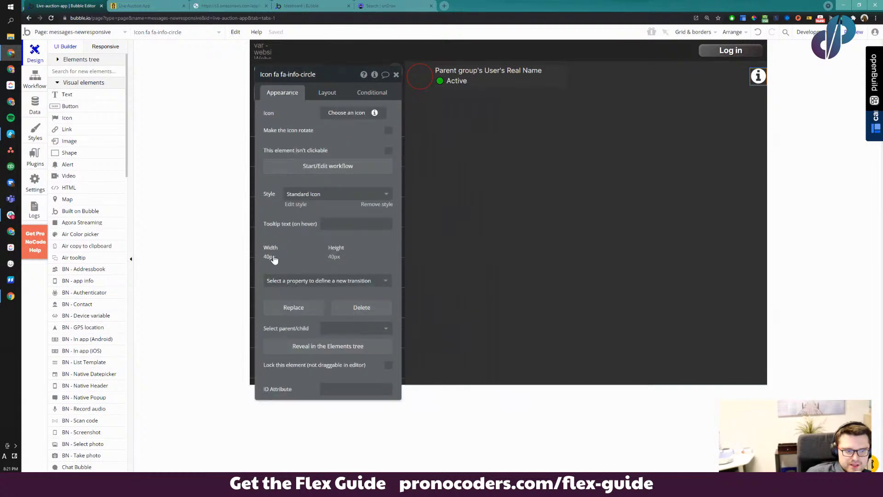
pyautogui.click(282, 93)
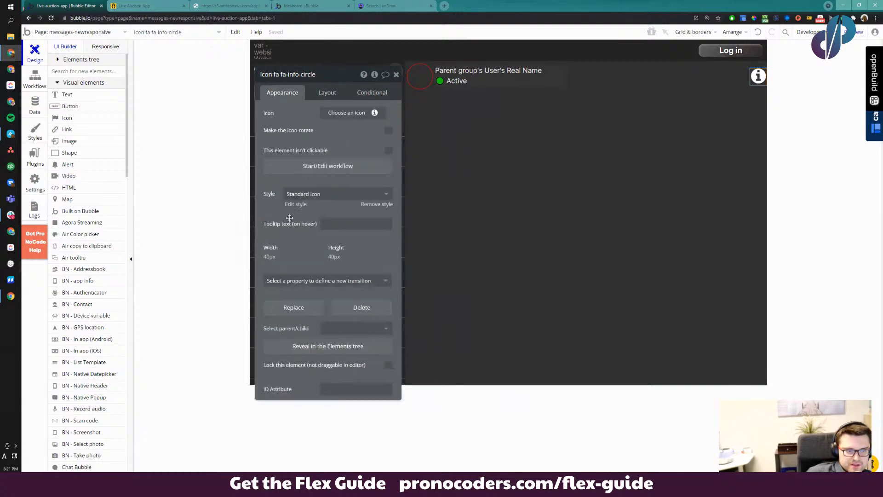
pyautogui.click(270, 258)
pyautogui.click(286, 93)
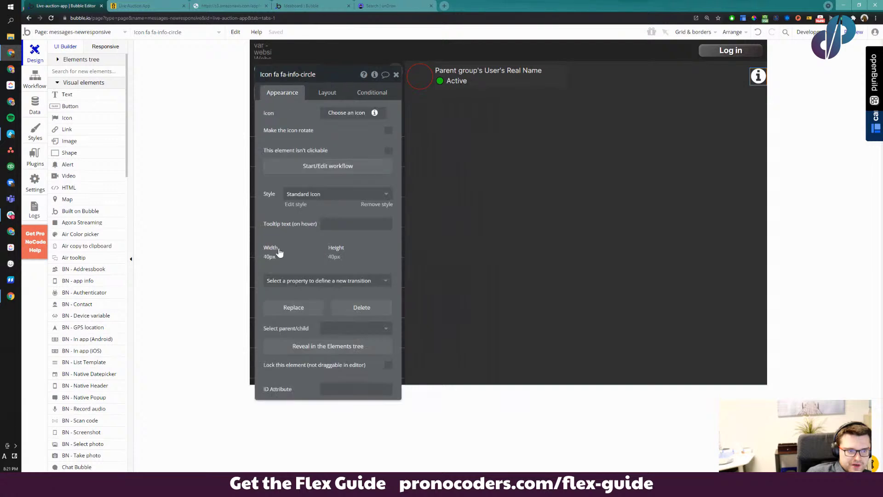
pyautogui.click(333, 258)
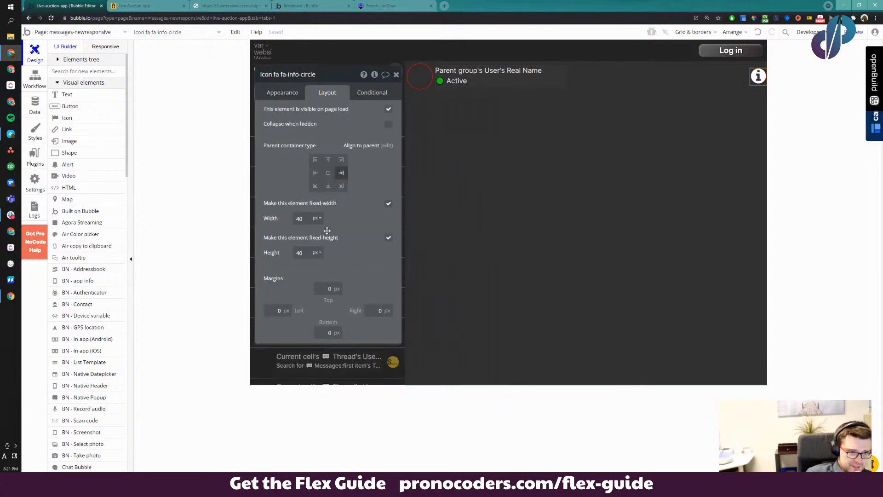
pyautogui.doubleClick(305, 220)
pyautogui.write('30')
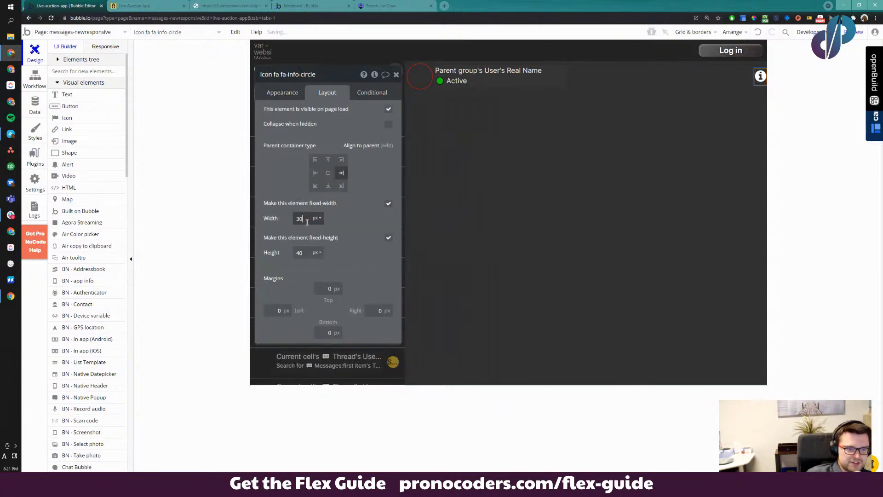
pyautogui.press('BackSpace')
pyautogui.press('BackSpace')
pyautogui.write('25')
# Set the info icon's fixed height to 25 px and its right margin to 20 px
pyautogui.click(300, 254)
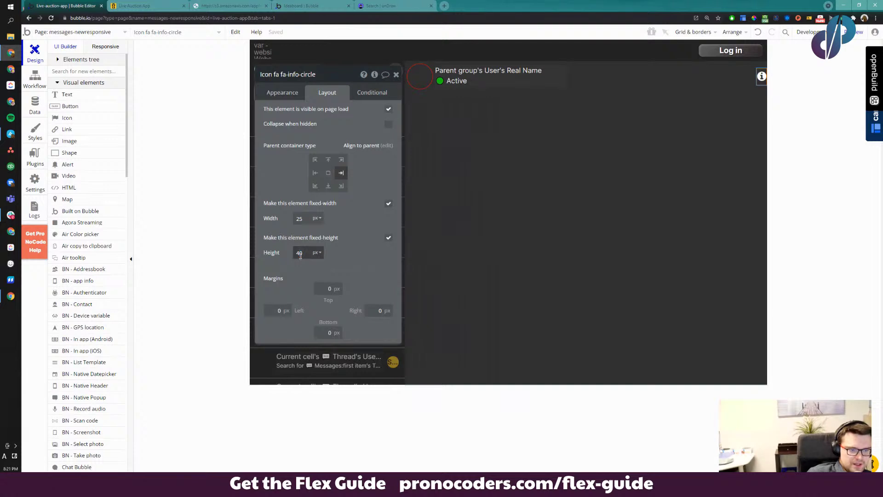
pyautogui.press('BackSpace')
pyautogui.press('BackSpace')
pyautogui.write('35')
pyautogui.doubleClick(300, 253)
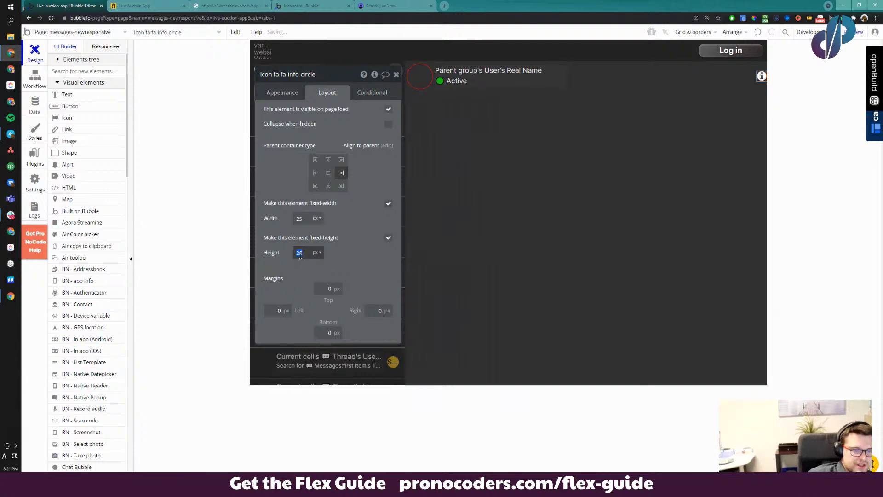
pyautogui.click(372, 310)
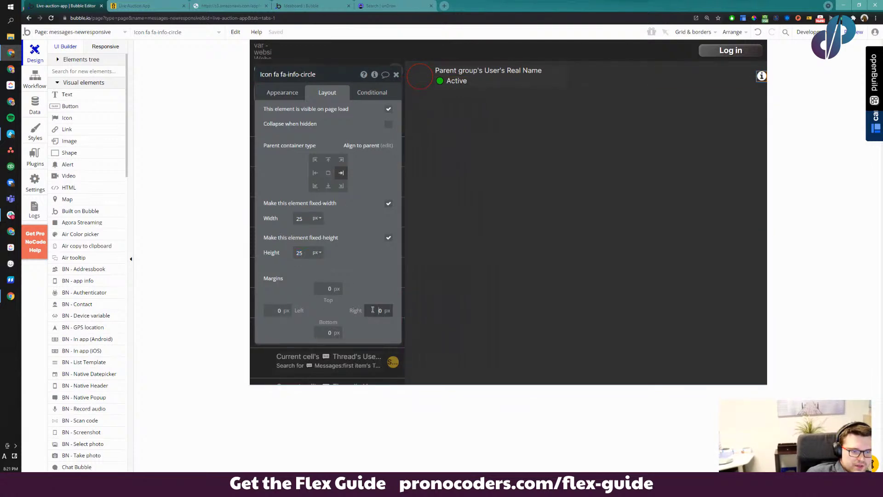
pyautogui.write('20')
pyautogui.doubleClick(372, 310)
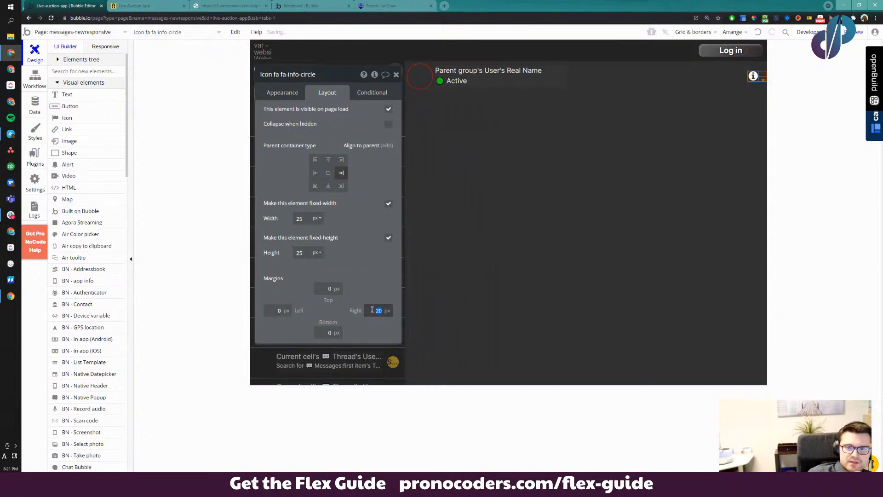
# Review the properties of the info icon, the thread group, the header group and the Active status text
pyautogui.click(287, 95)
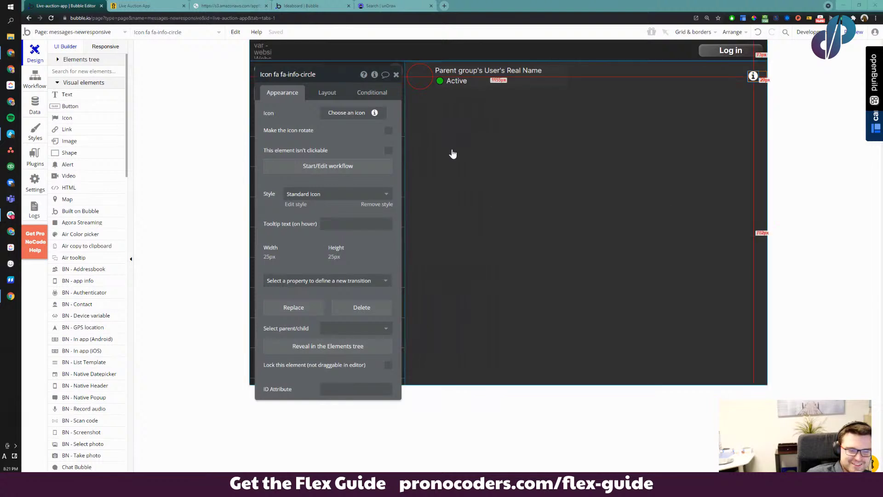
pyautogui.click(449, 167)
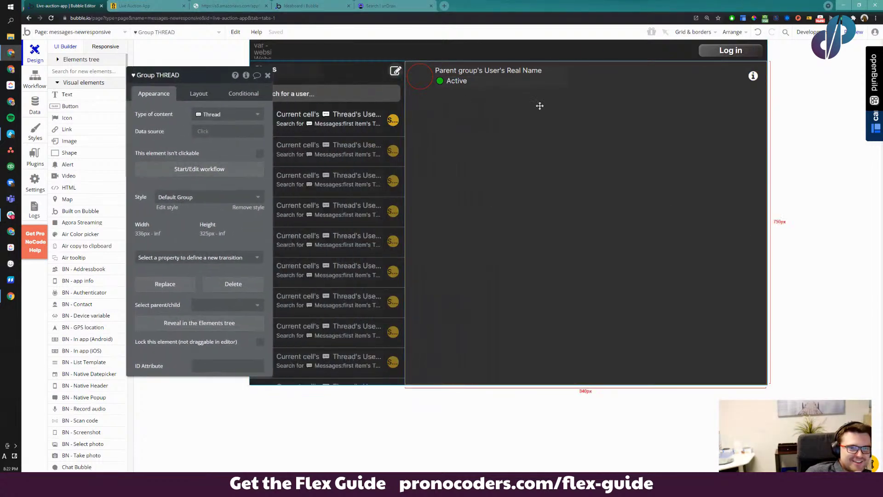
pyautogui.click(612, 79)
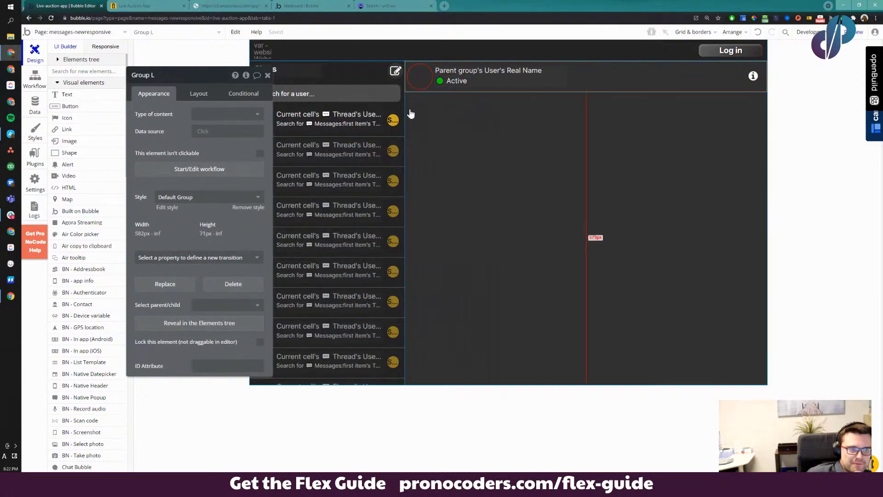
pyautogui.click(753, 76)
pyautogui.click(593, 82)
pyautogui.click(527, 80)
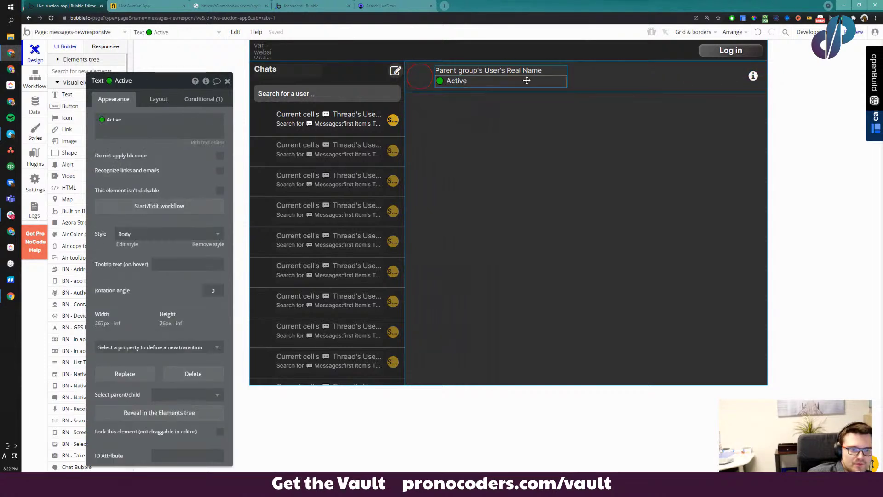
# Set the header avatar image's dynamic source to Group User's User's Avatar
pyautogui.click(420, 77)
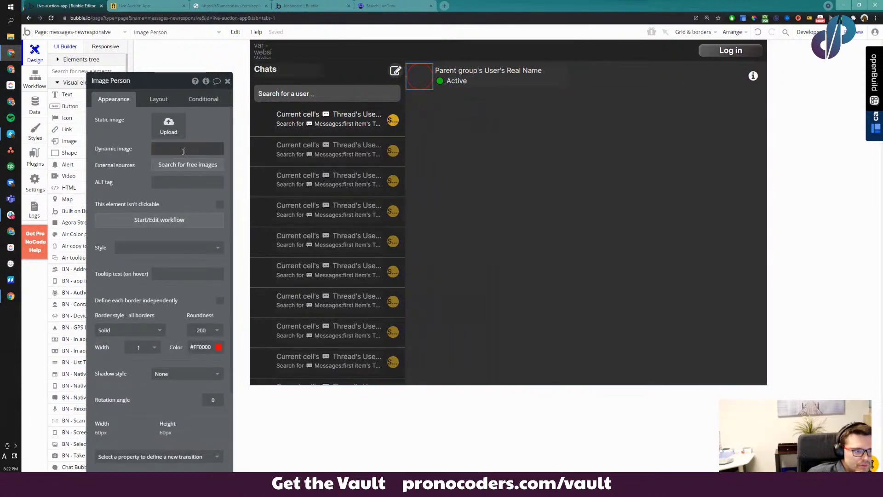
pyautogui.click(175, 148)
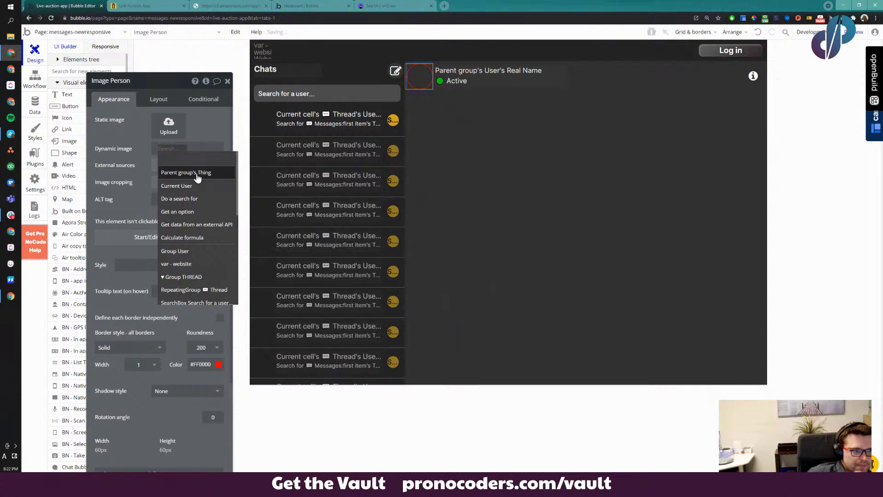
pyautogui.click(177, 186)
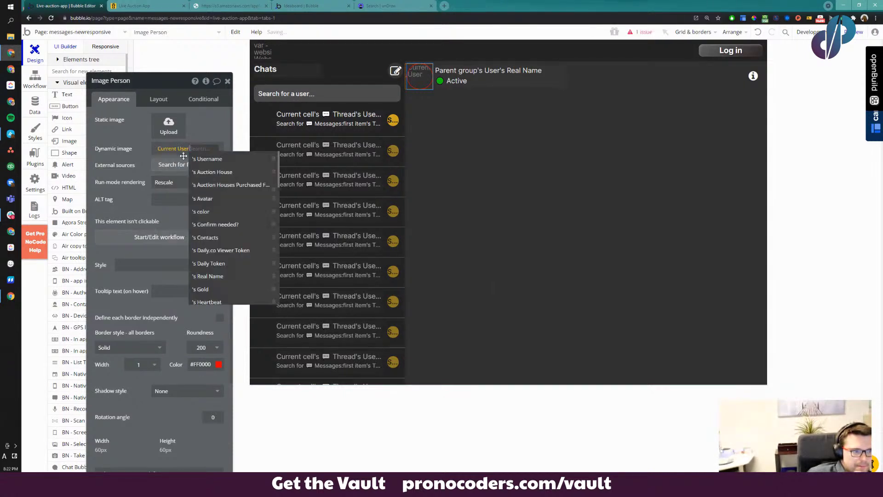
pyautogui.click(175, 157)
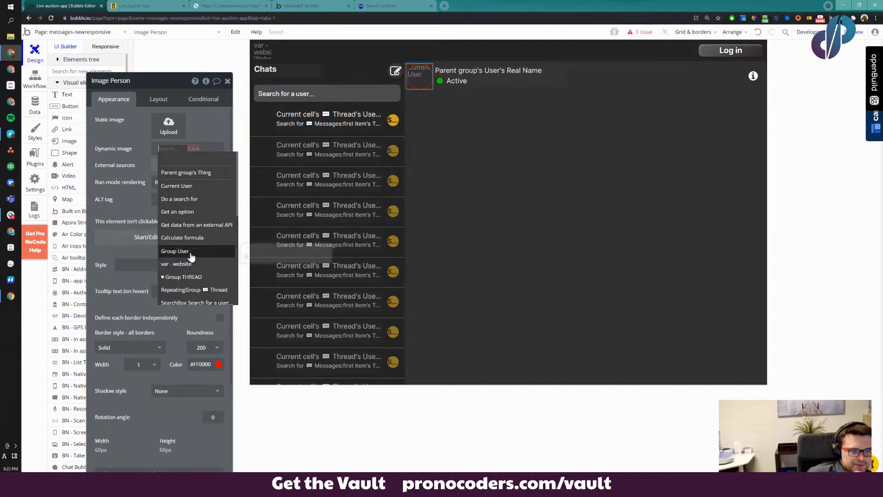
pyautogui.click(180, 251)
pyautogui.click(211, 159)
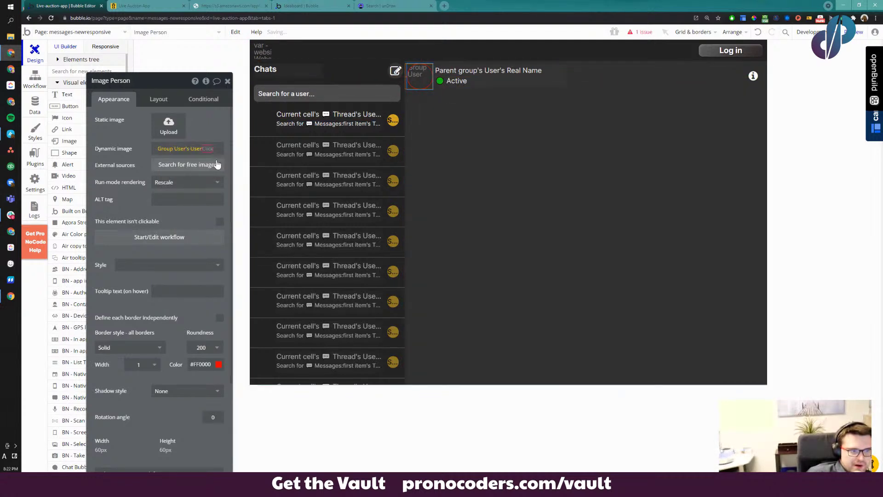
pyautogui.click(195, 207)
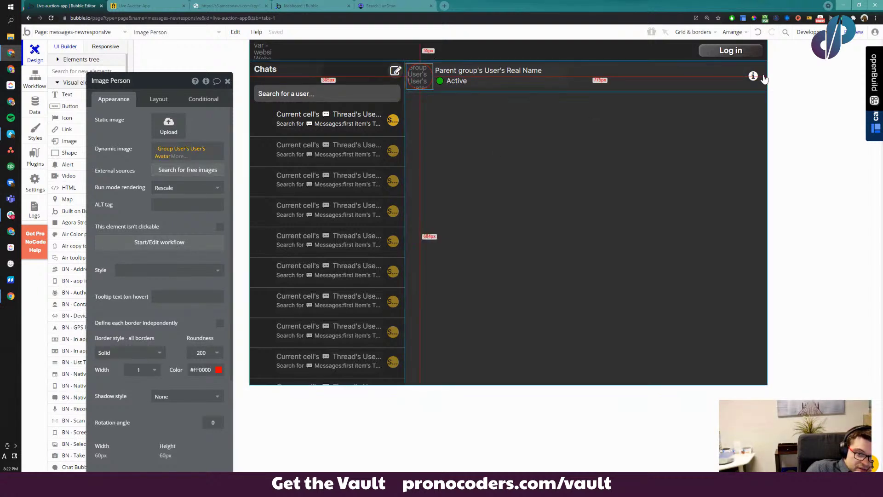
# Add a repeating group about 616 px wide and 358 px high inside the thread group, directly below the header
pyautogui.click(753, 84)
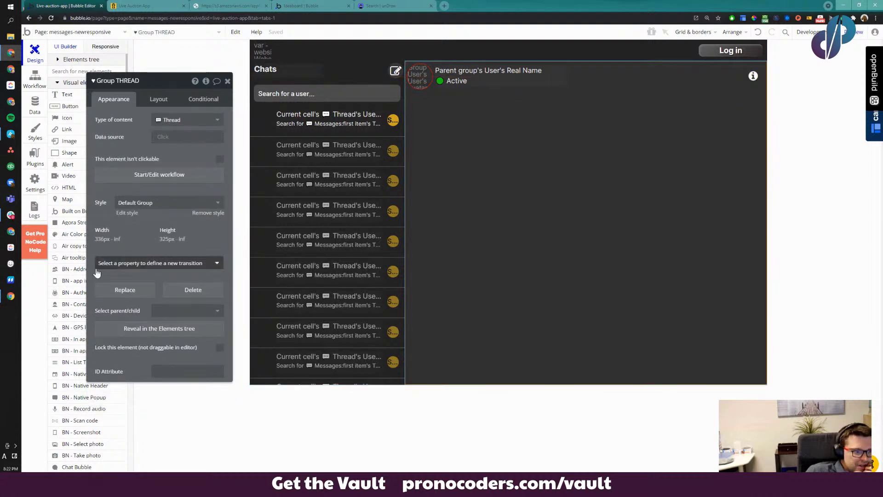
pyautogui.scroll(-6, 92, 346)
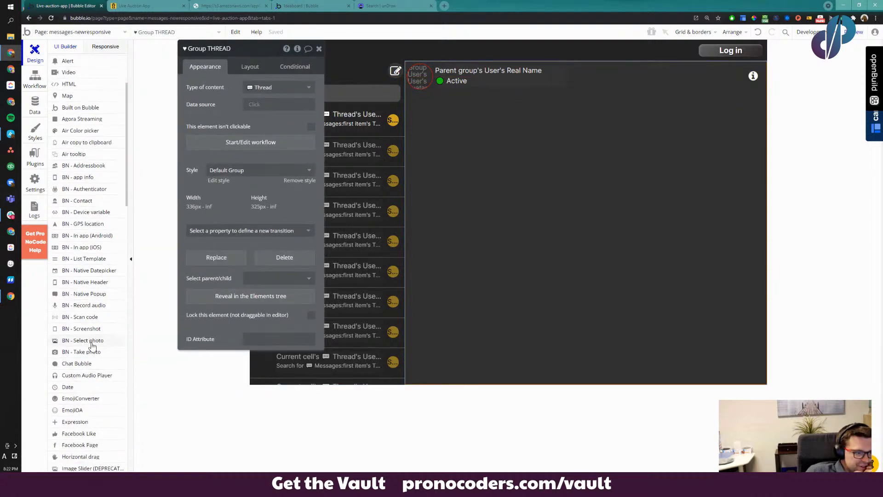
pyautogui.scroll(-5, 90, 345)
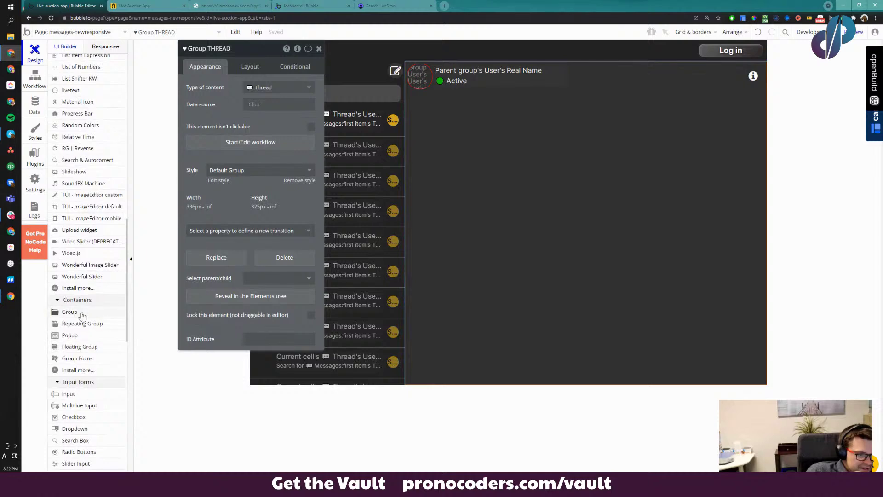
pyautogui.scroll(-5, 86, 344)
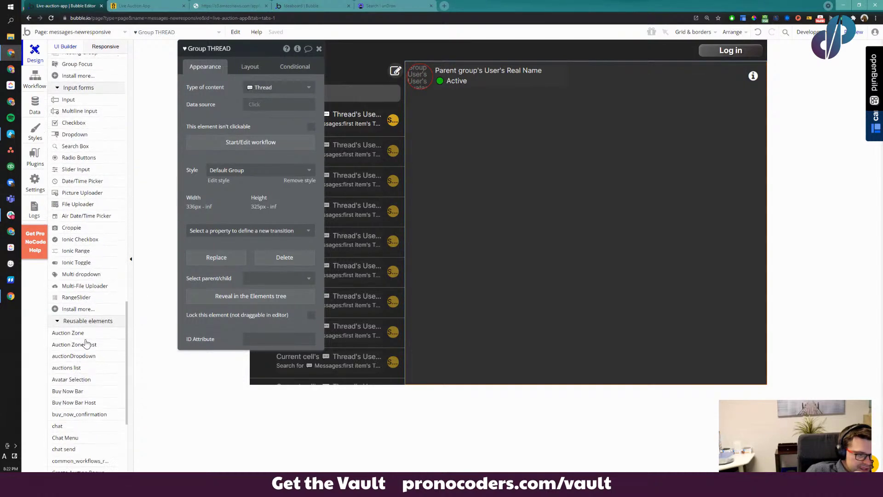
pyautogui.scroll(9, 88, 363)
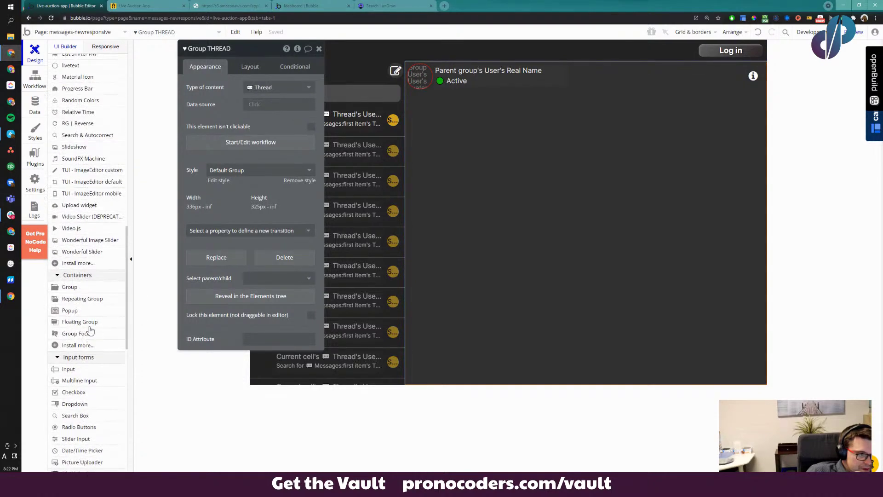
pyautogui.click(87, 394)
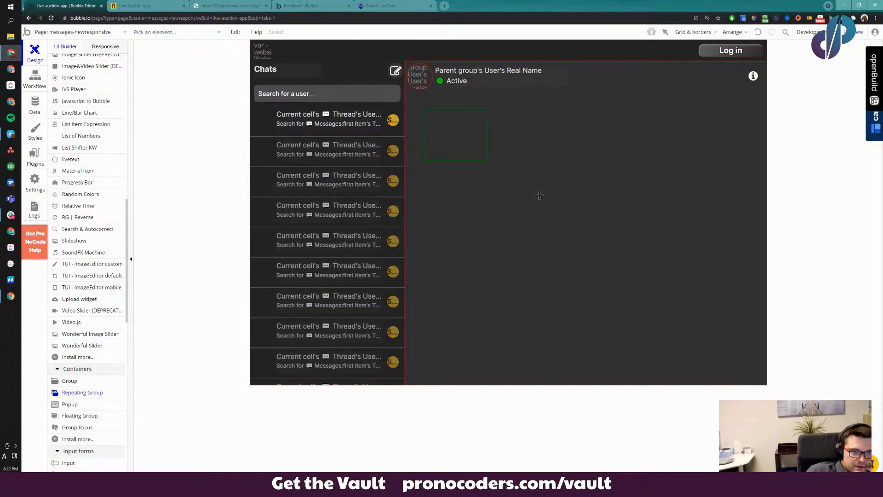
pyautogui.moveTo(689, 265); pyautogui.dragTo(671, 247)
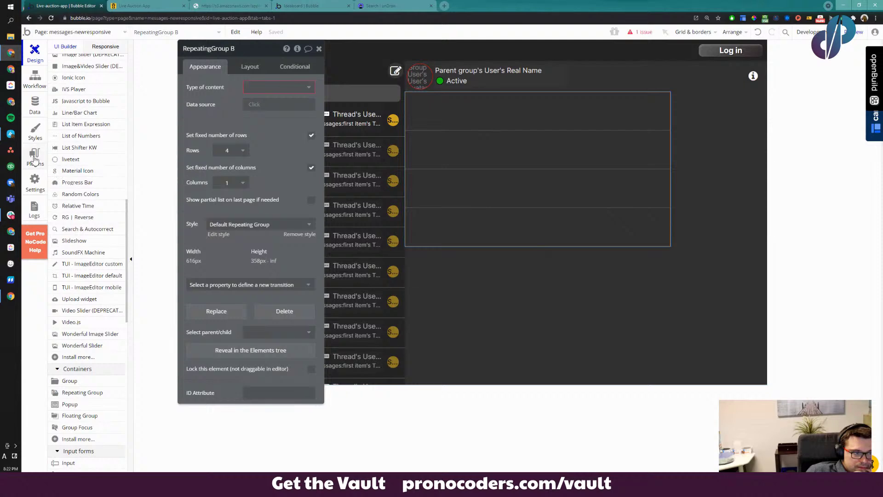
# Add a Relative Time element under the Active status text in the thread header
pyautogui.scroll(-3, 92, 276)
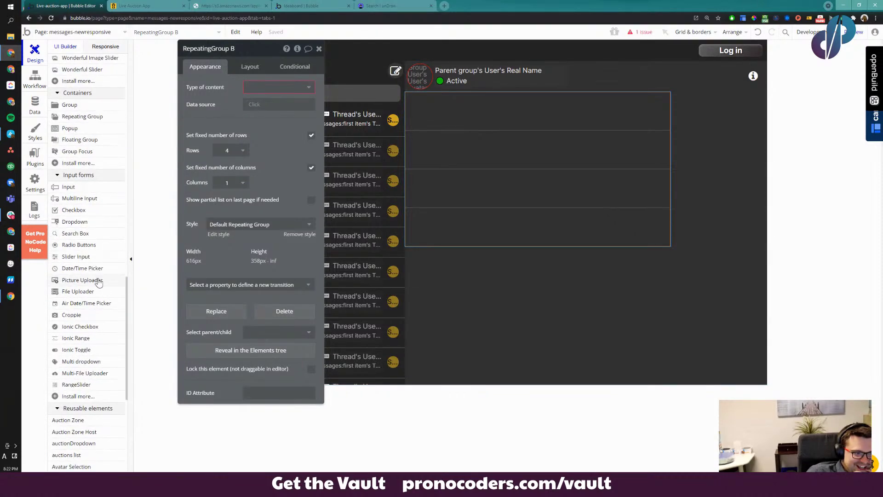
pyautogui.scroll(3, 95, 230)
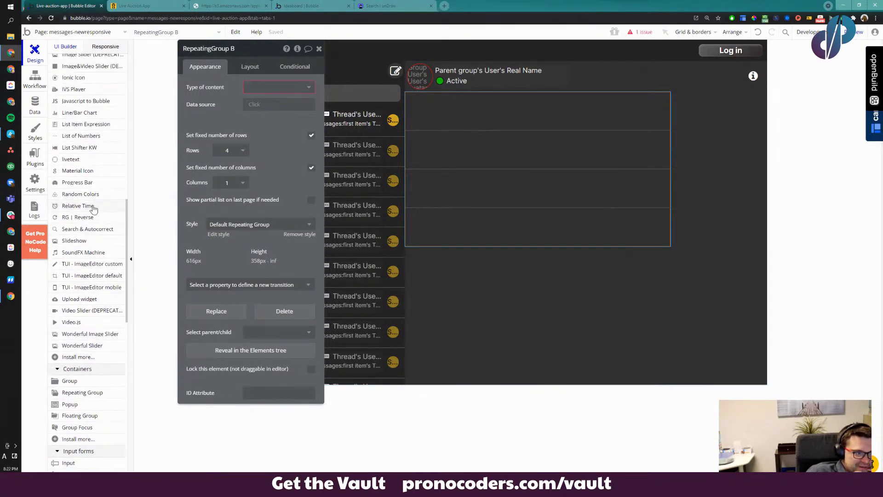
pyautogui.click(91, 207)
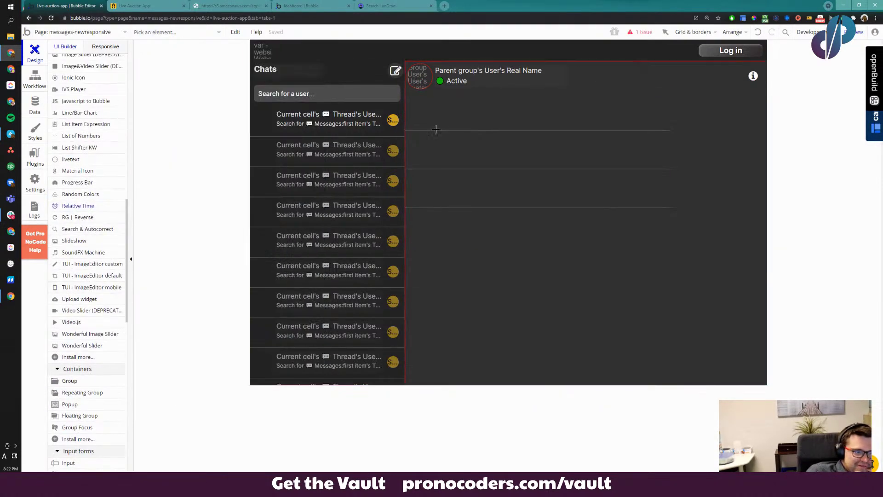
pyautogui.click(536, 81)
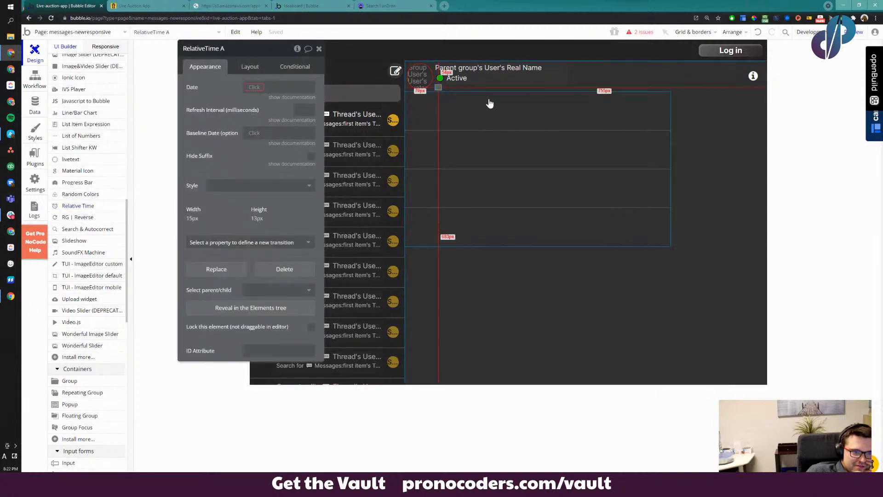
# Delete the Relative Time element from the thread header and undo the deletion
pyautogui.rightClick(440, 90)
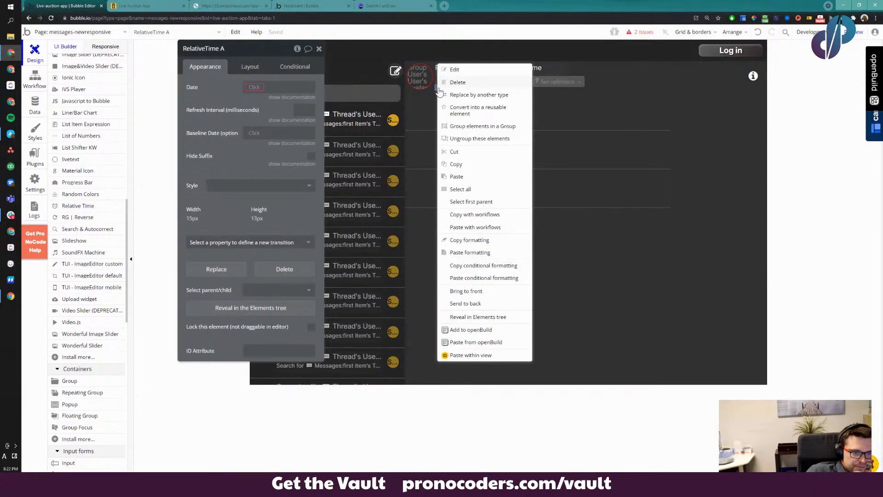
pyautogui.click(443, 84)
pyautogui.doubleClick(498, 86)
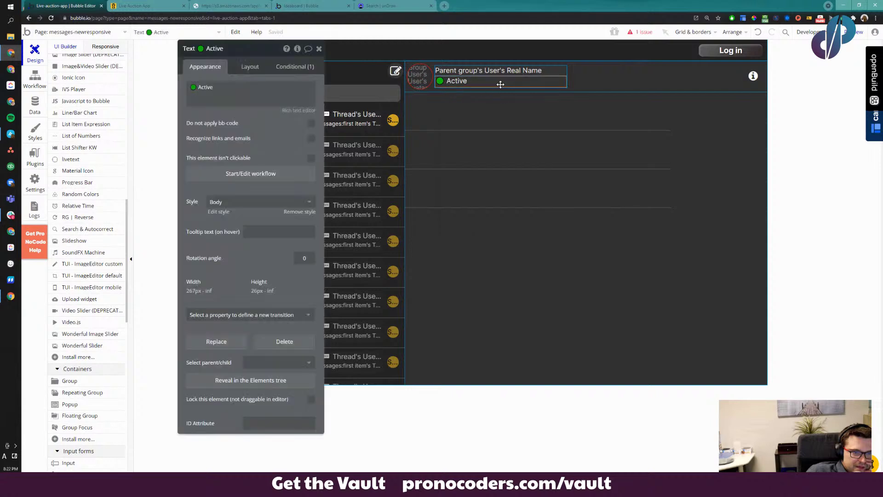
pyautogui.click(477, 131)
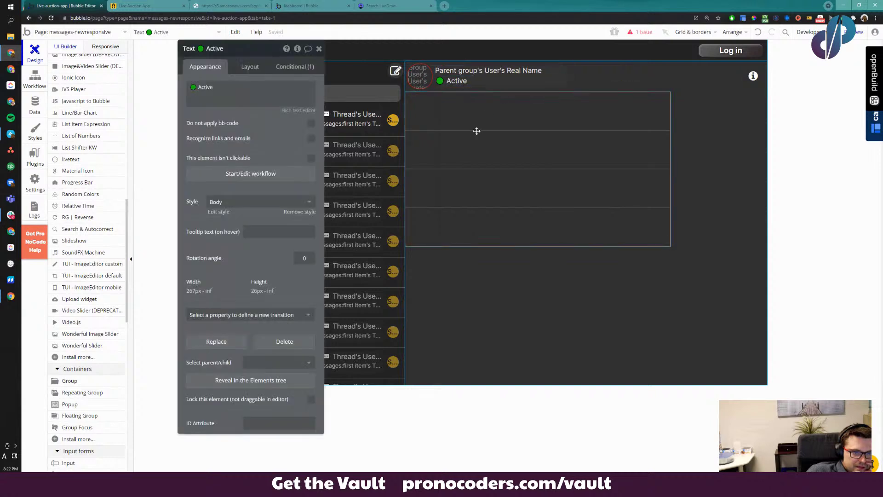
pyautogui.click(235, 32)
pyautogui.click(255, 52)
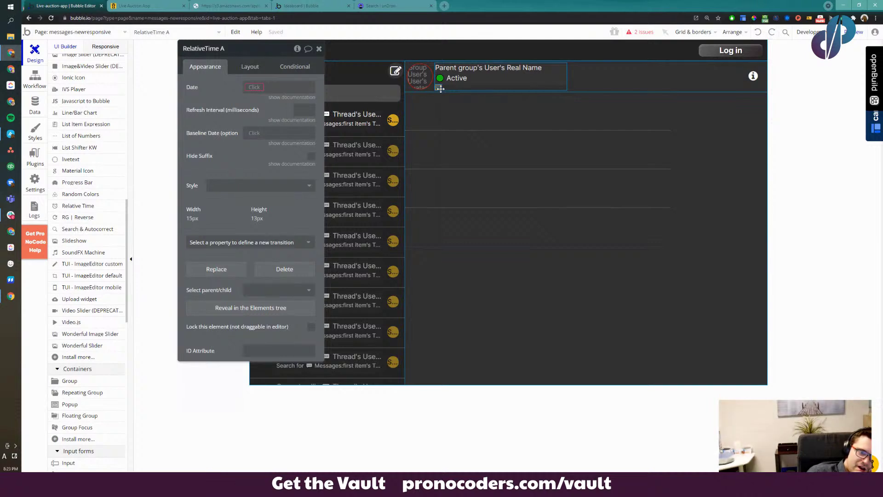
# Move the Relative Time element out of the thread header into the Chats header row, after the compose icon
pyautogui.moveTo(440, 88)
pyautogui.mouseDown()
pyautogui.moveTo(448, 93)
pyautogui.moveTo(438, 87)
pyautogui.mouseUp()
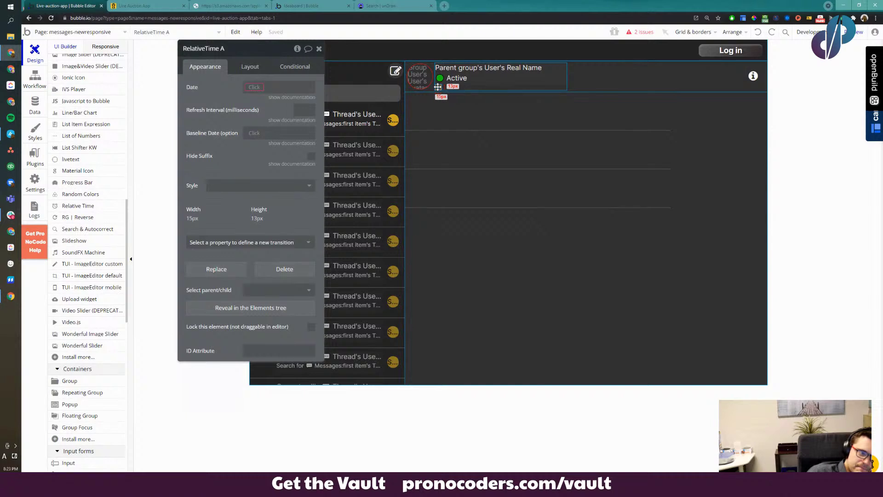
pyautogui.moveTo(438, 87)
pyautogui.mouseDown()
pyautogui.moveTo(425, 78)
pyautogui.moveTo(467, 84)
pyautogui.moveTo(439, 86)
pyautogui.mouseUp()
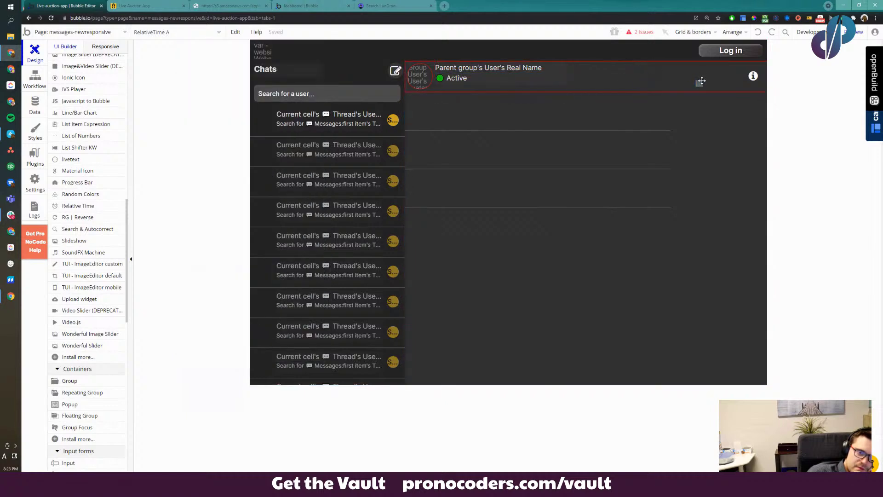
pyautogui.click(692, 76)
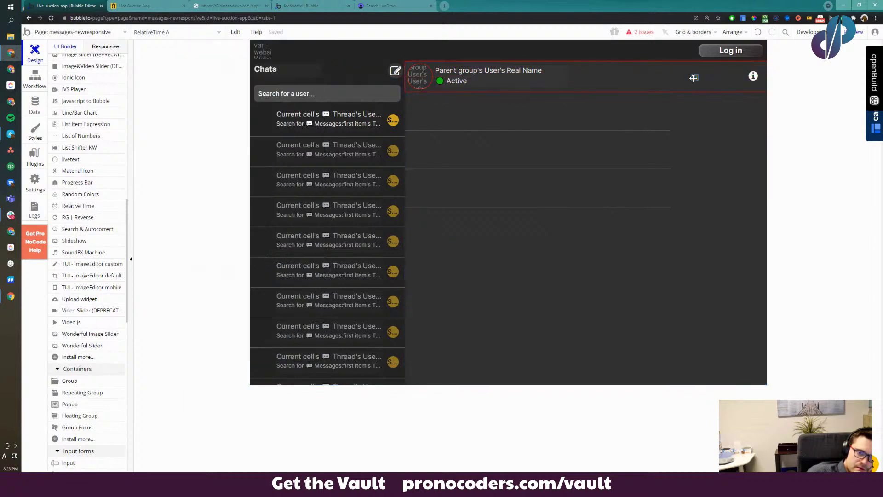
pyautogui.doubleClick(518, 82)
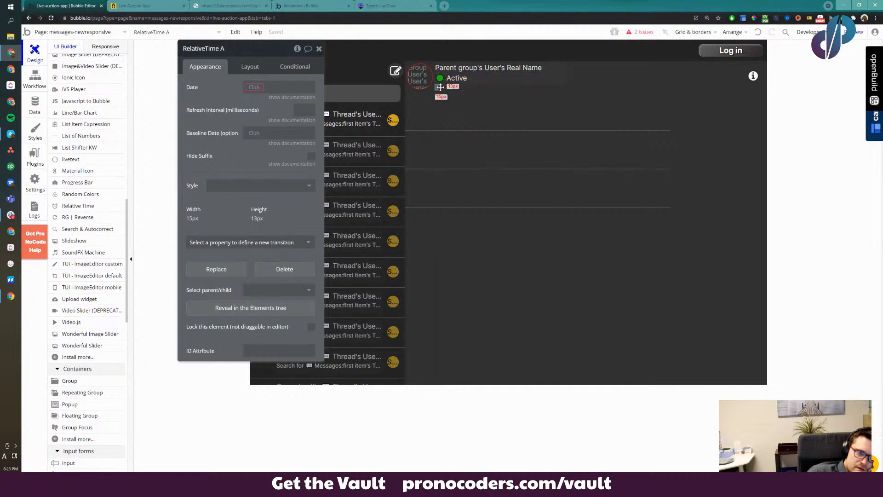
pyautogui.moveTo(425, 83); pyautogui.dragTo(736, 76)
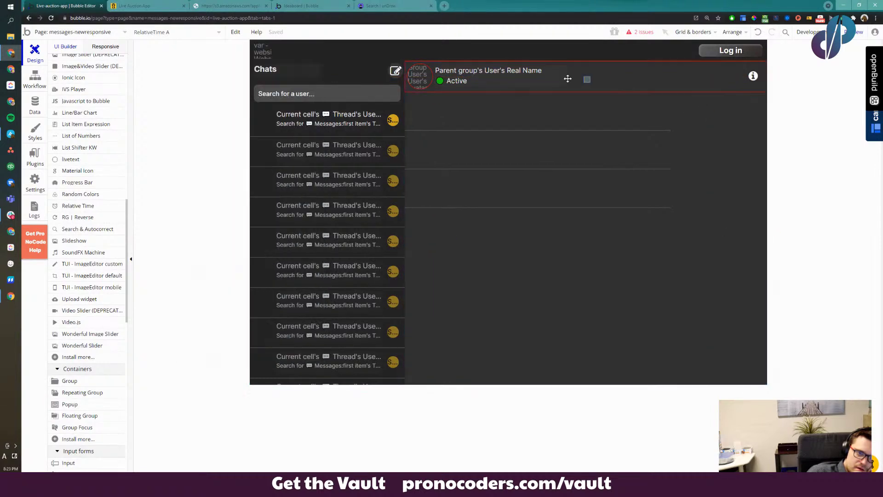
pyautogui.press('Escape')
pyautogui.moveTo(343, 71); pyautogui.dragTo(344, 71)
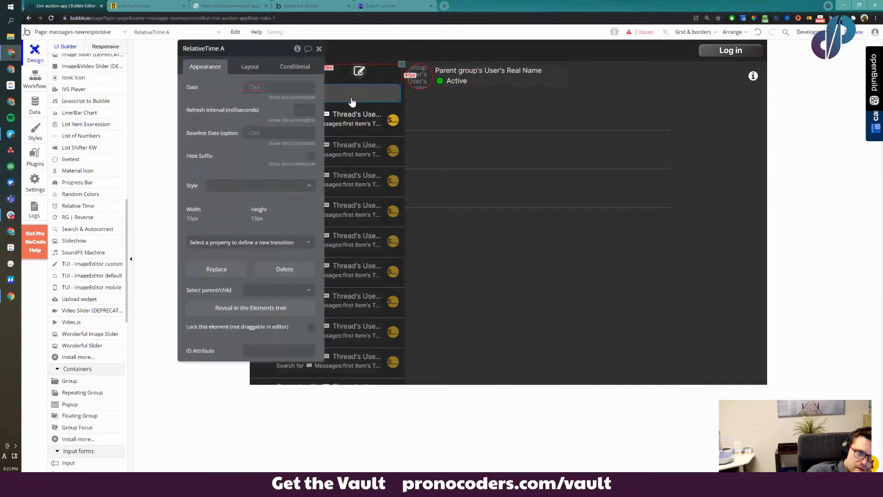
# Set the Relative Time element's width and height to 11 px and make it collapse when hidden
pyautogui.moveTo(230, 86); pyautogui.dragTo(203, 100)
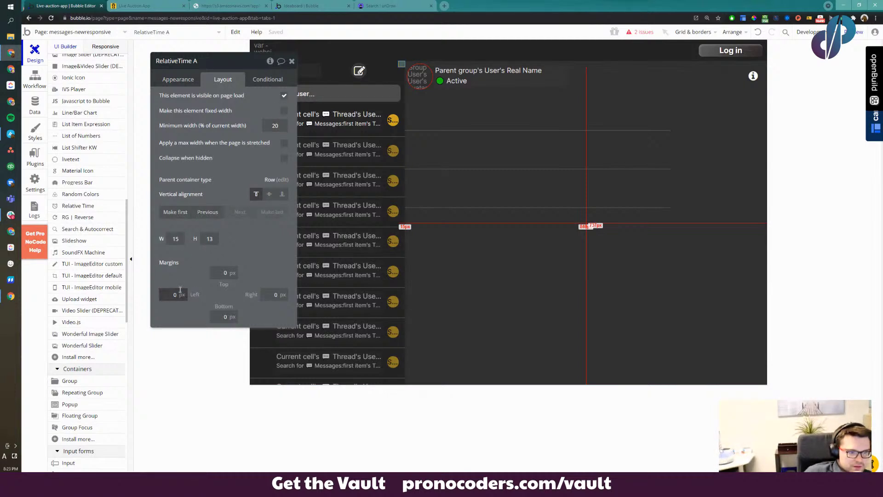
pyautogui.moveTo(166, 237); pyautogui.dragTo(186, 233)
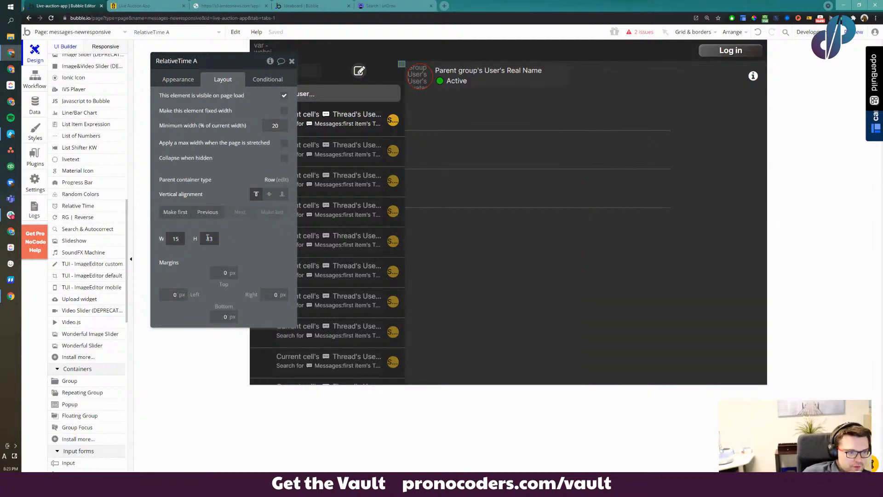
pyautogui.press('BackSpace')
pyautogui.click(210, 239)
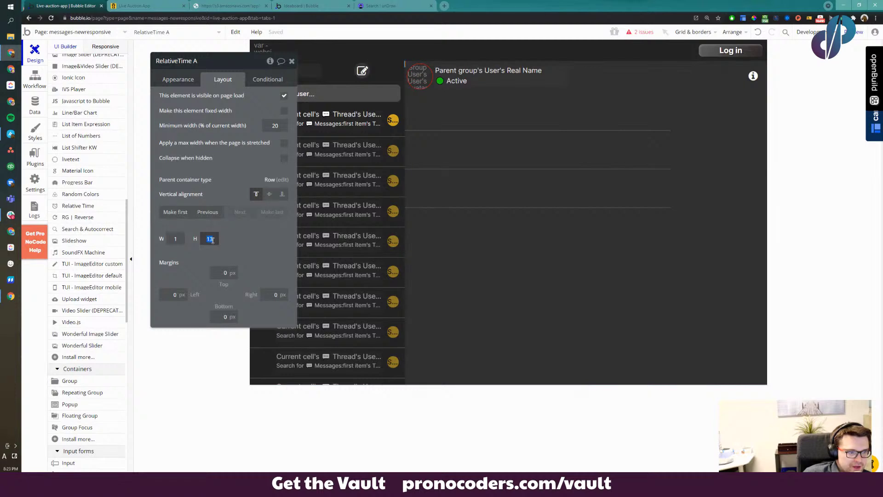
pyautogui.write('1')
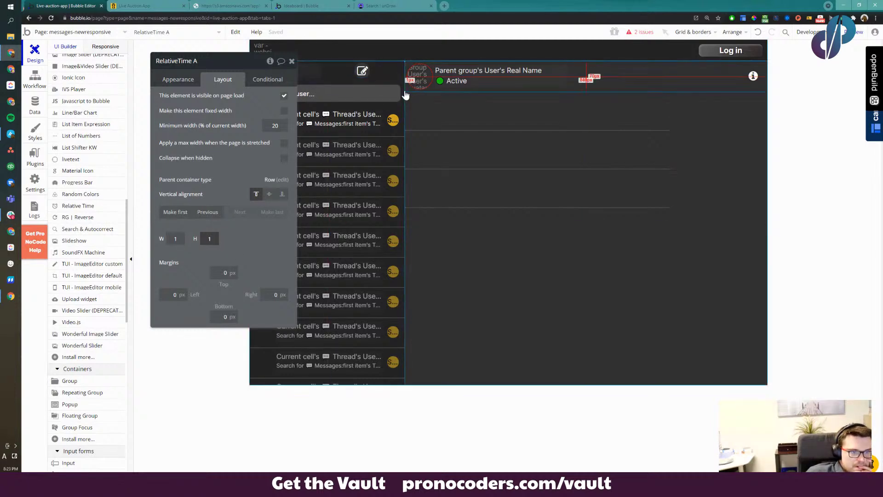
pyautogui.write('1')
pyautogui.click(216, 239)
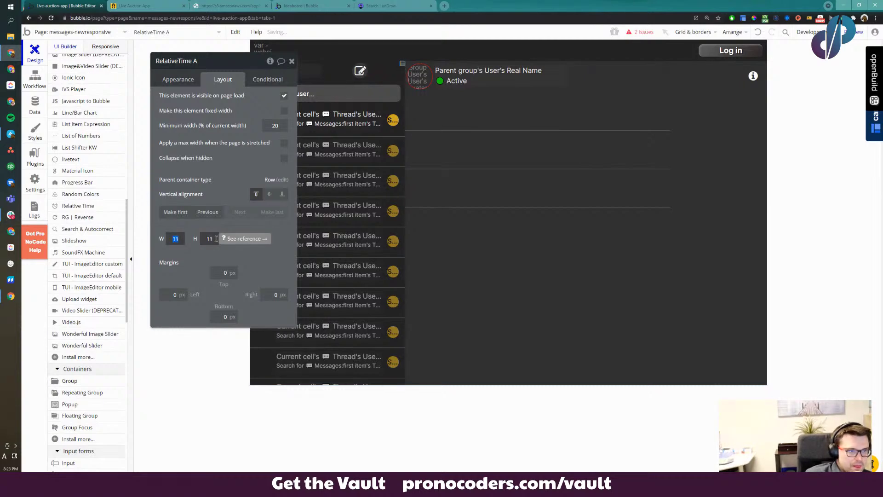
pyautogui.click(285, 158)
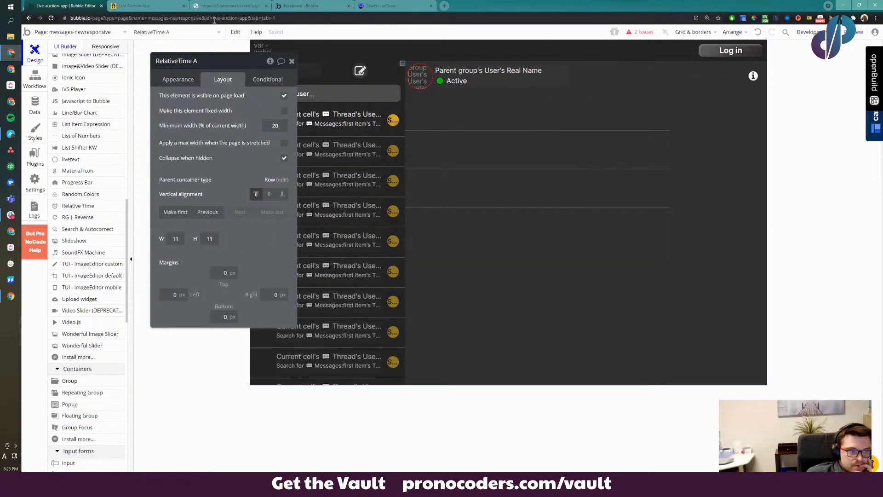
# Check the live preview of the messages page and return to the page editor
pyautogui.click(135, 7)
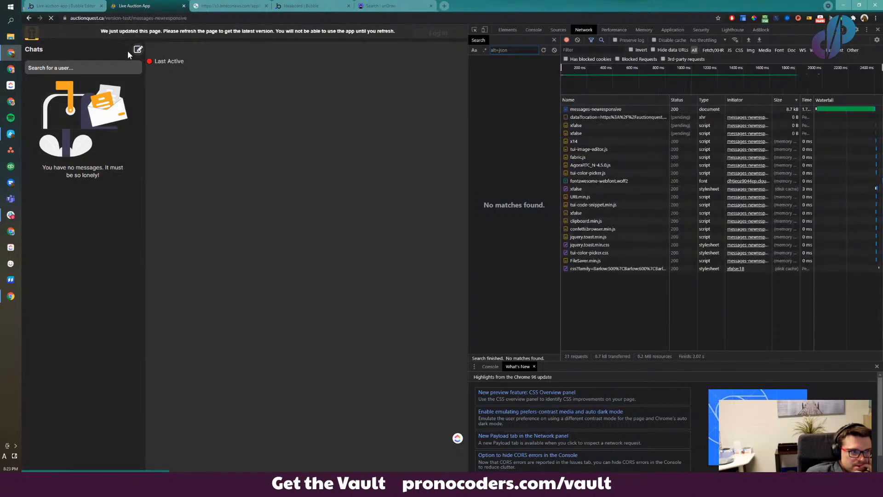
pyautogui.click(69, 5)
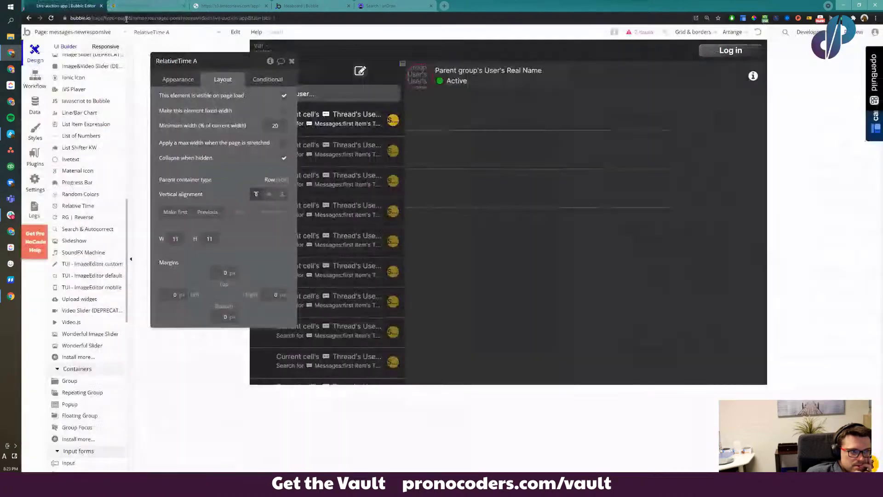
# Hide the Relative Time element on page load and reload the live messages page with debug_mode=true
pyautogui.click(285, 96)
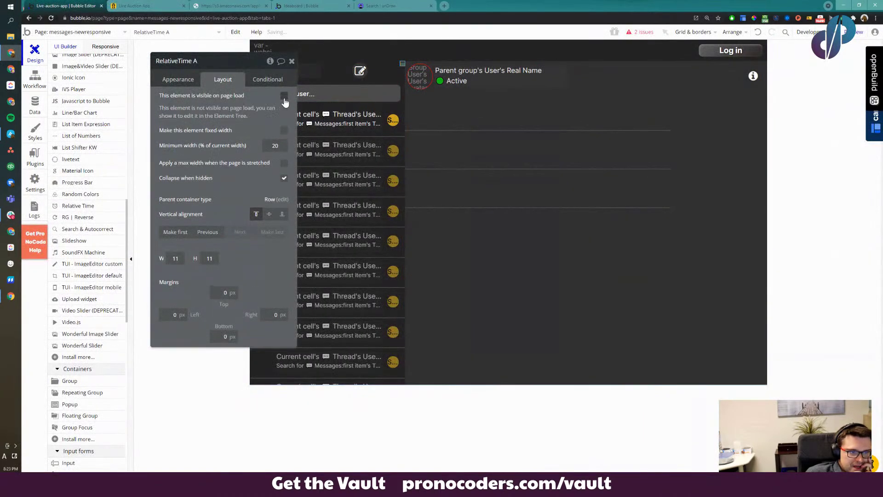
pyautogui.click(118, 5)
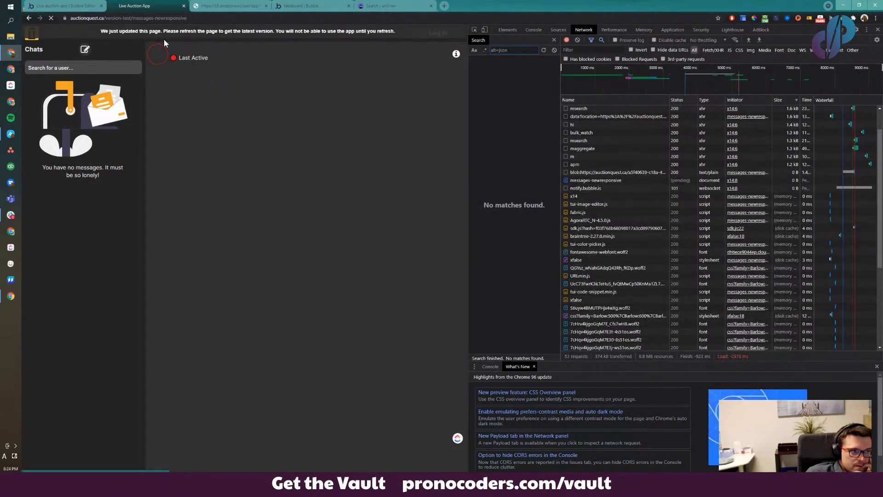
pyautogui.click(246, 17)
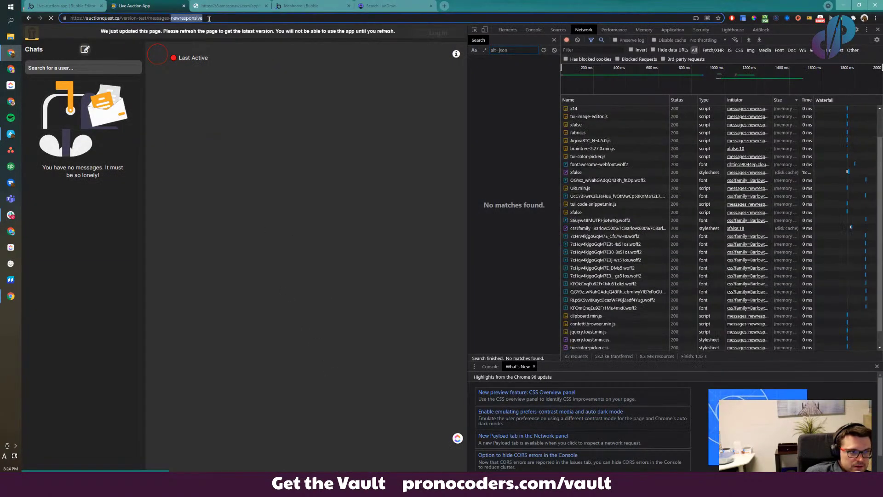
pyautogui.write('?deu')
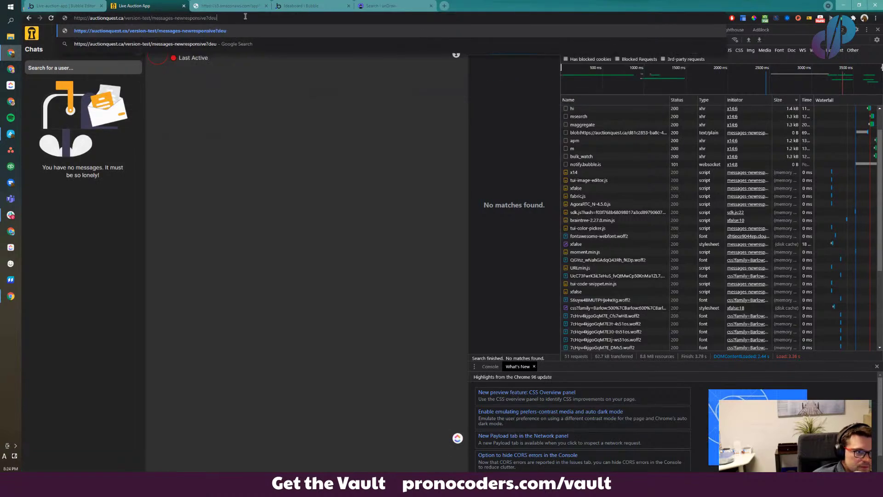
pyautogui.press('BackSpace')
pyautogui.write('bug_mode')
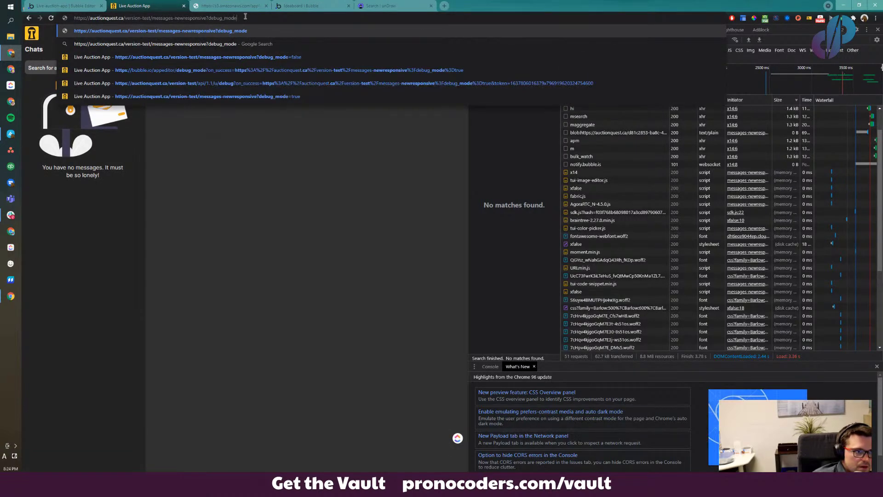
pyautogui.write('=true')
pyautogui.press('Return')
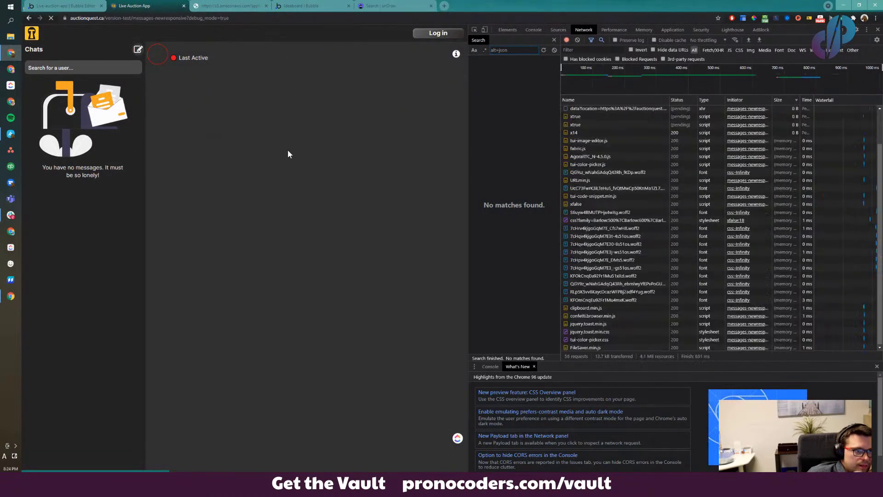
pyautogui.hotkey('ctrl', 'shift', 'Tab')
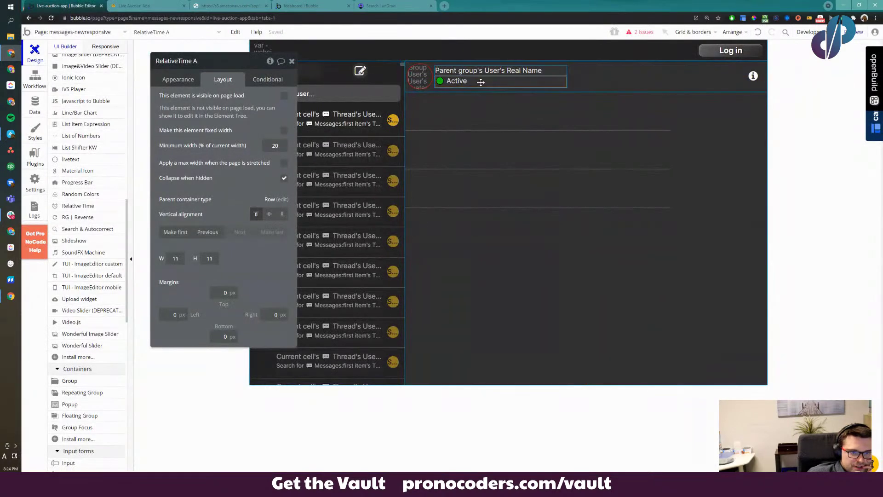
# Set the Relative Time element's date source to Current User
pyautogui.click(481, 82)
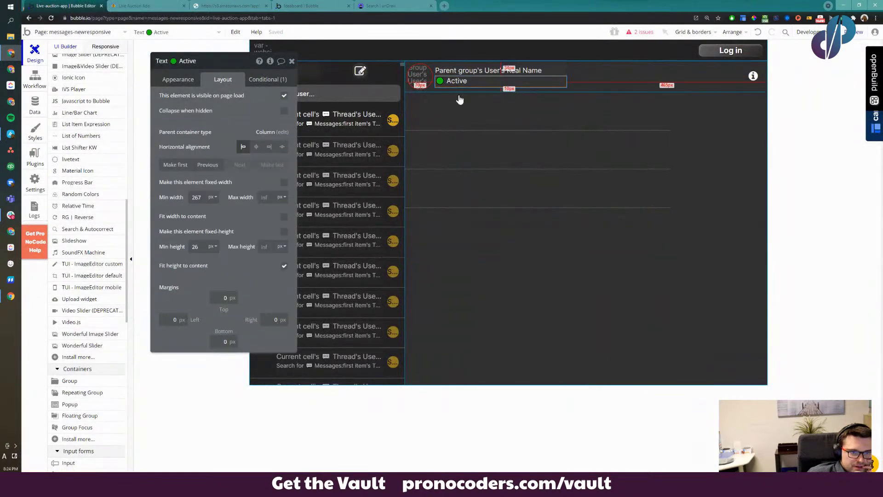
pyautogui.click(402, 65)
pyautogui.click(189, 81)
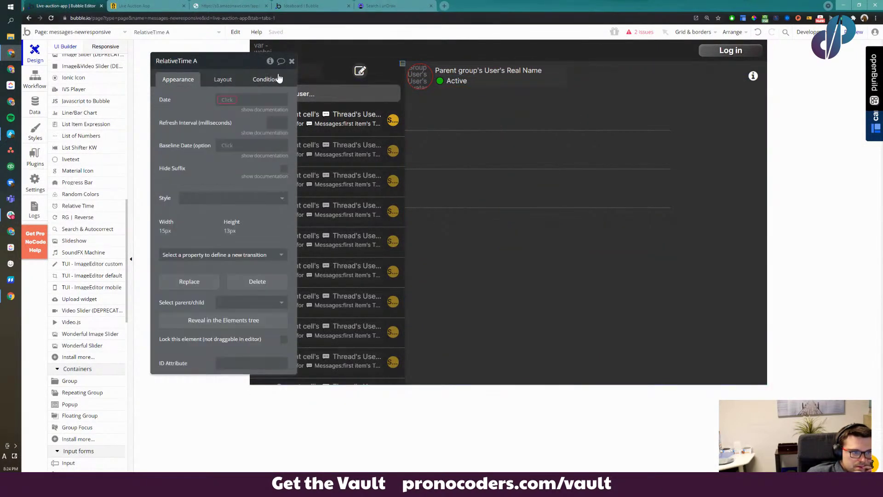
pyautogui.click(279, 79)
pyautogui.click(178, 80)
pyautogui.click(226, 100)
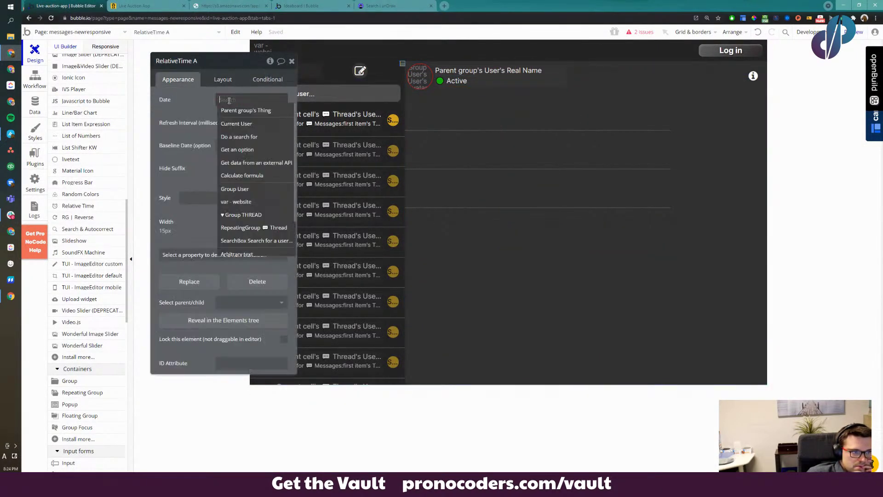
pyautogui.click(240, 123)
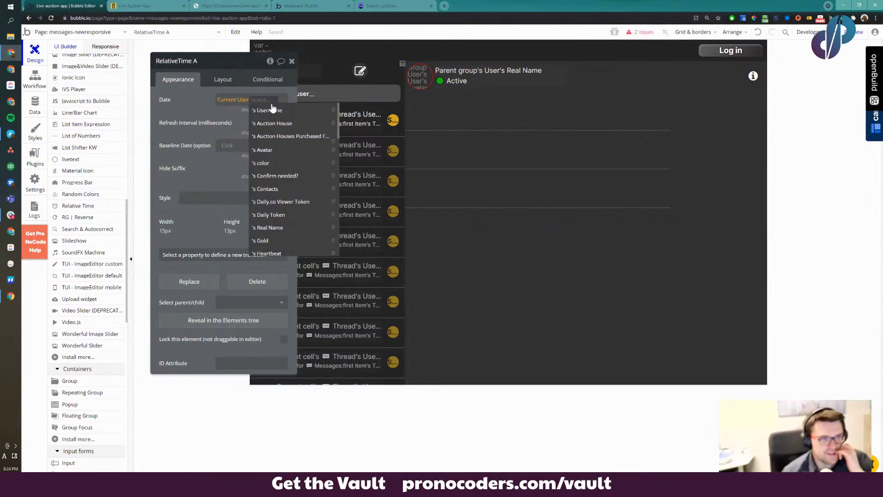
# Move the Relative Time element from the Chats header row into the thread header group beside the info icon and check both layouts
pyautogui.moveTo(230, 131); pyautogui.dragTo(220, 148)
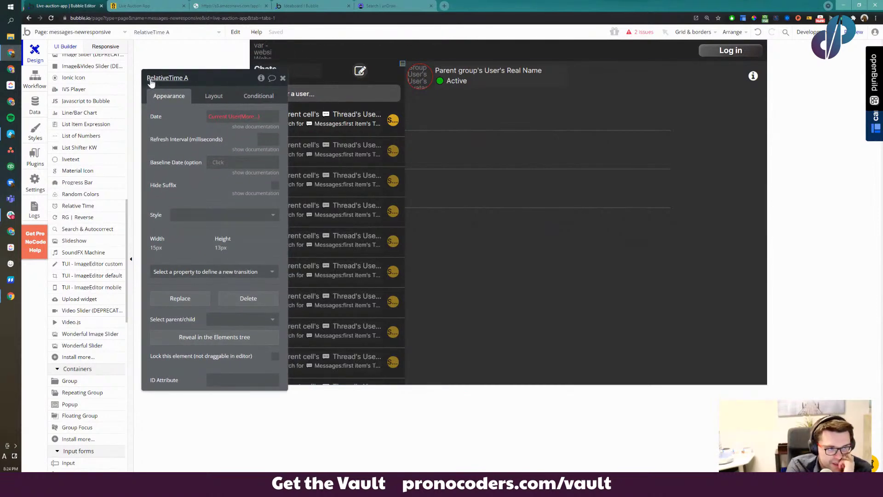
pyautogui.scroll(15, 95, 170)
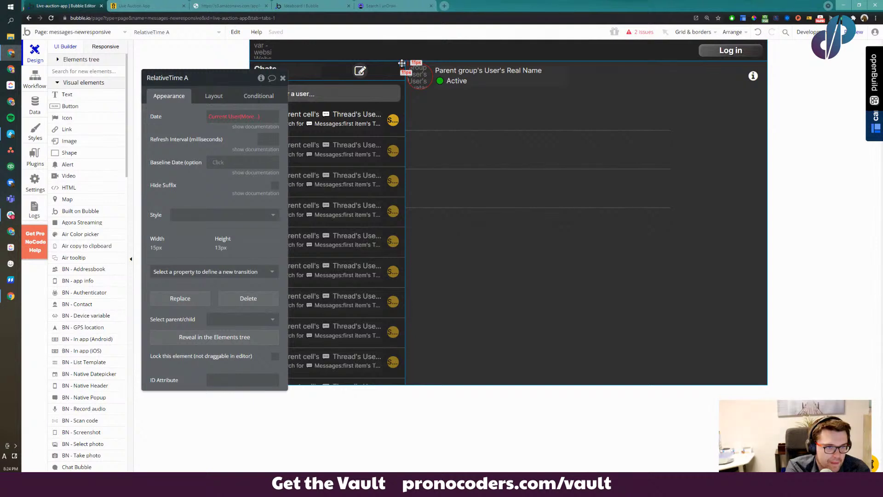
pyautogui.press('Escape')
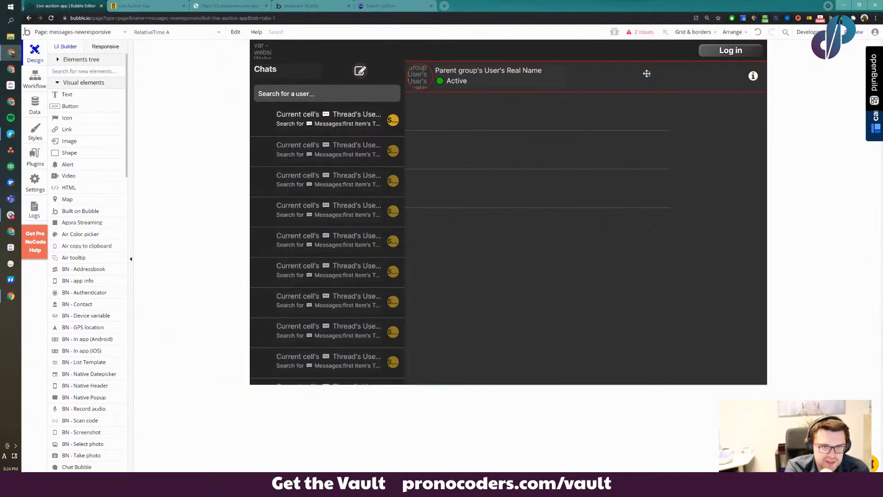
pyautogui.moveTo(682, 77); pyautogui.dragTo(682, 78)
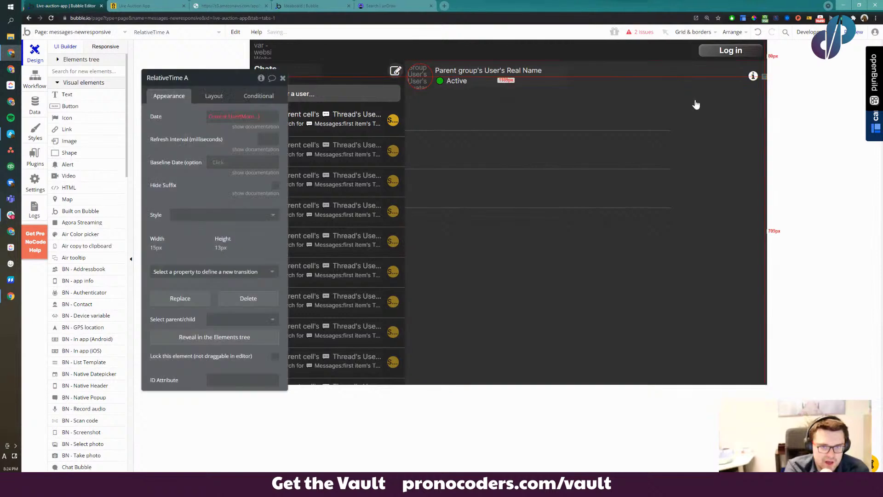
pyautogui.click(737, 91)
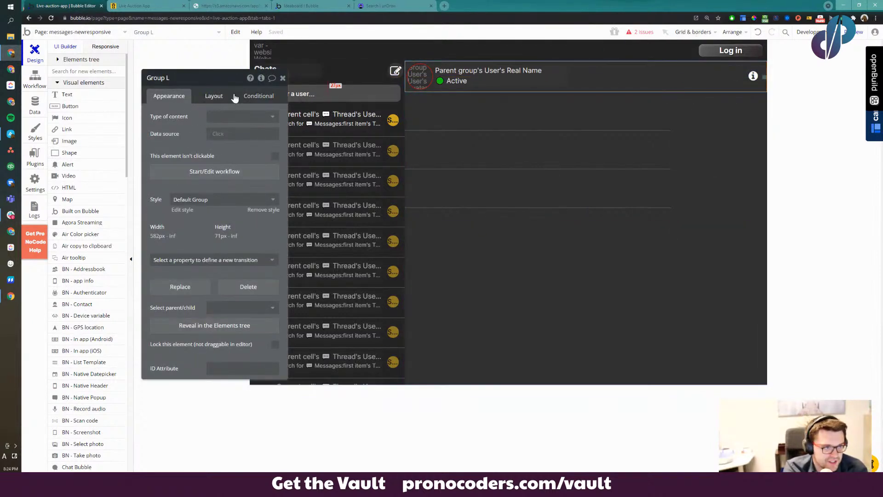
pyautogui.click(214, 95)
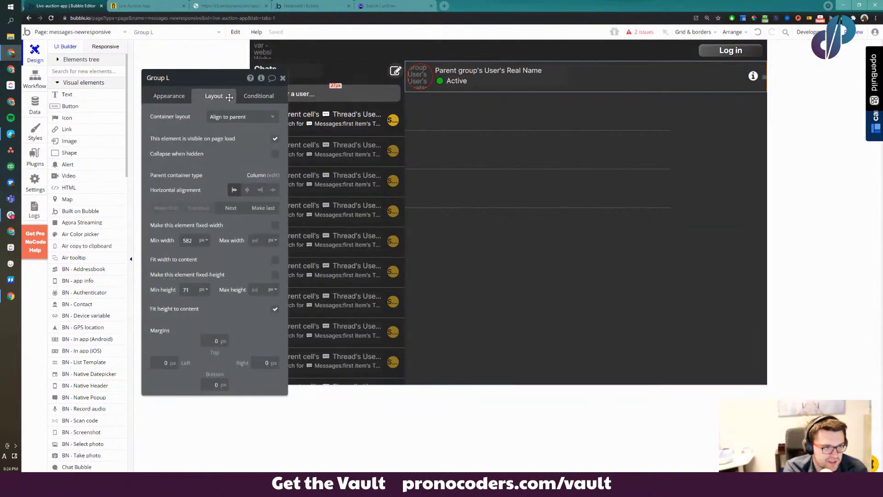
pyautogui.click(765, 79)
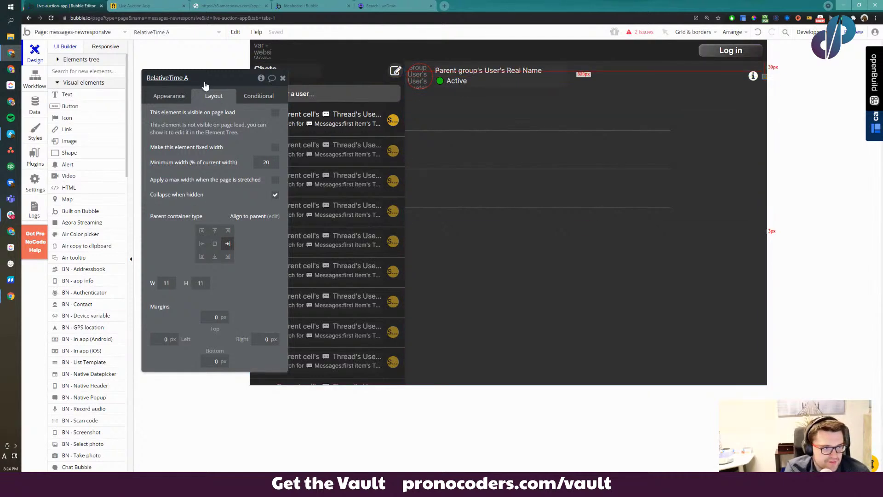
# Examine the dynamic data sources available for the Active status text in the thread header
pyautogui.click(479, 86)
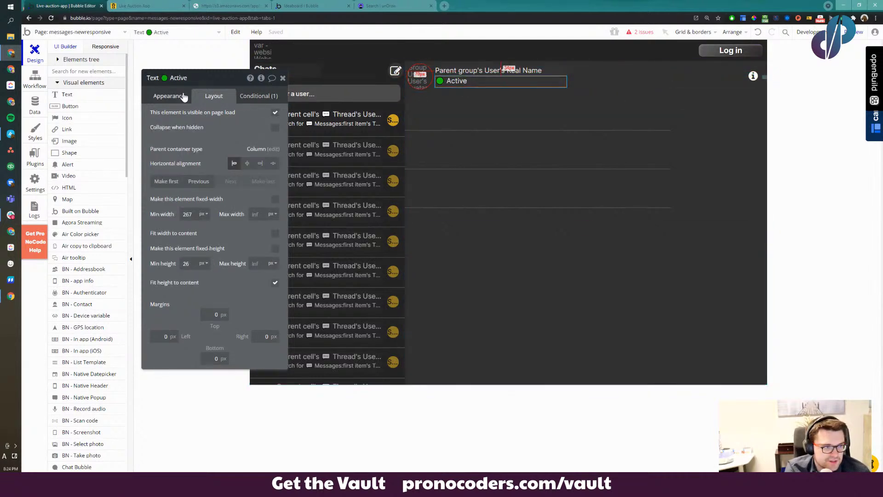
pyautogui.click(169, 96)
pyautogui.click(224, 119)
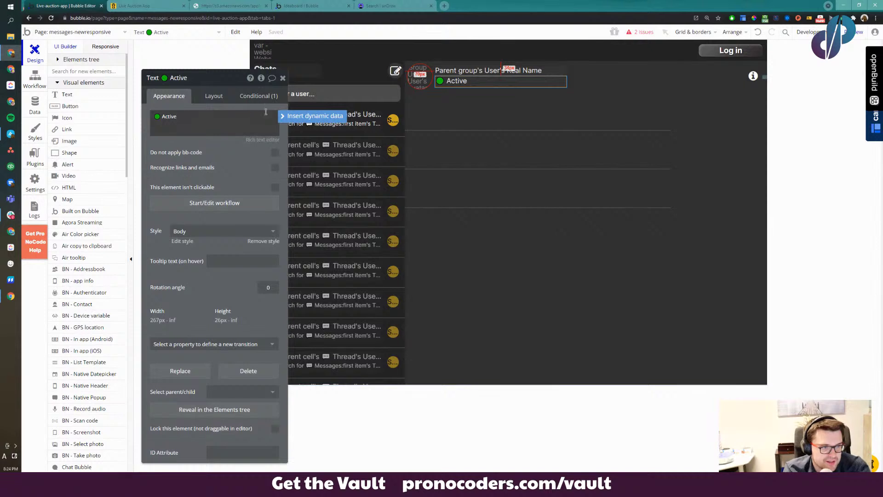
pyautogui.click(313, 115)
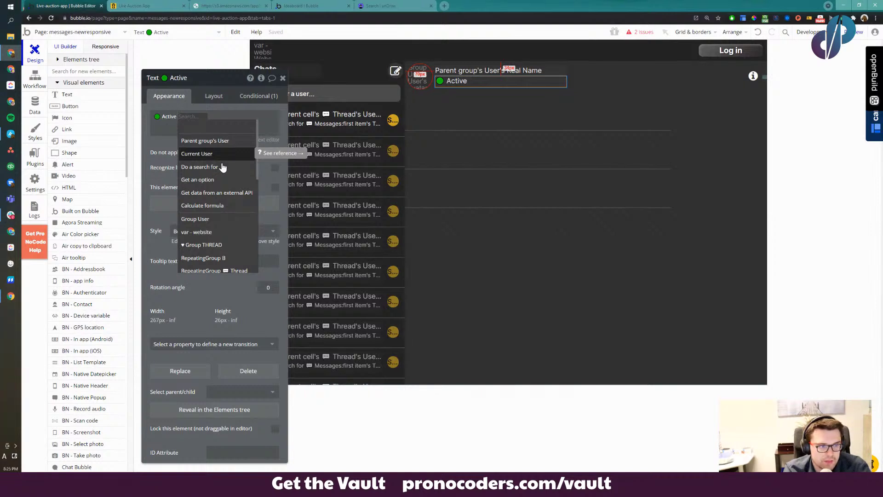
pyautogui.scroll(-3, 223, 235)
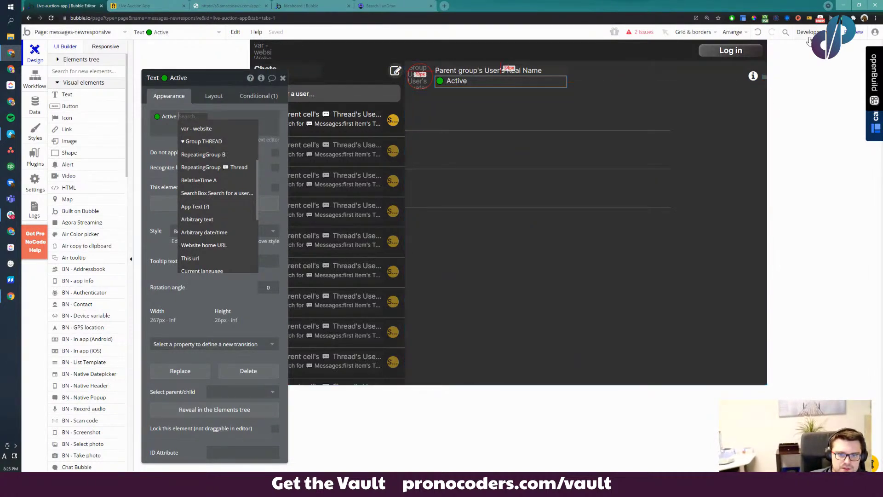
# Set the Relative Time element's refresh interval to 10000 milliseconds and show the documentation for its date and baseline date
pyautogui.click(765, 77)
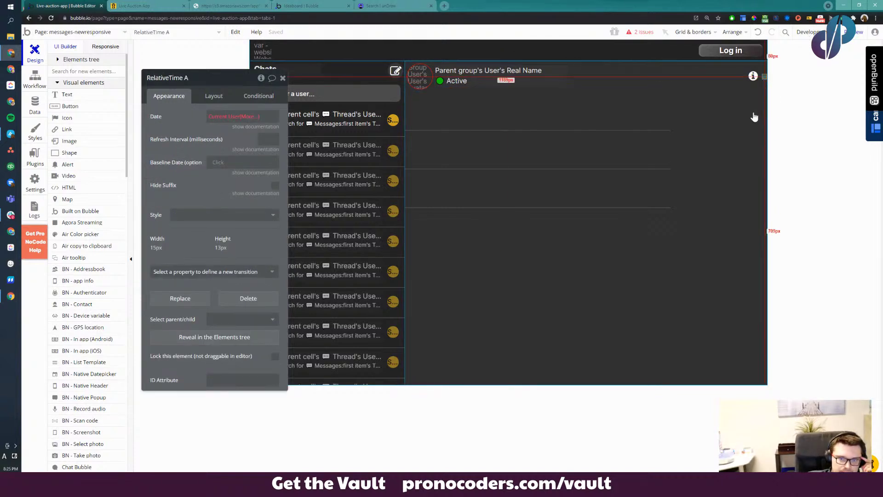
pyautogui.click(228, 118)
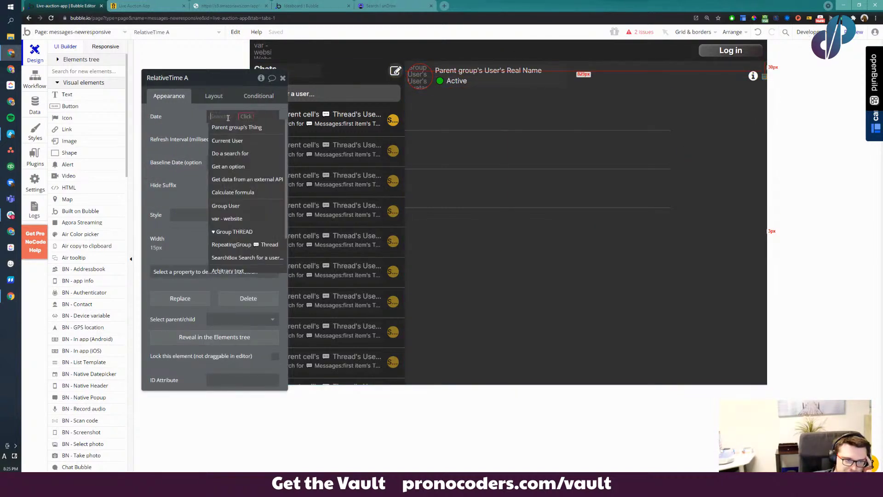
pyautogui.click(256, 126)
pyautogui.click(235, 117)
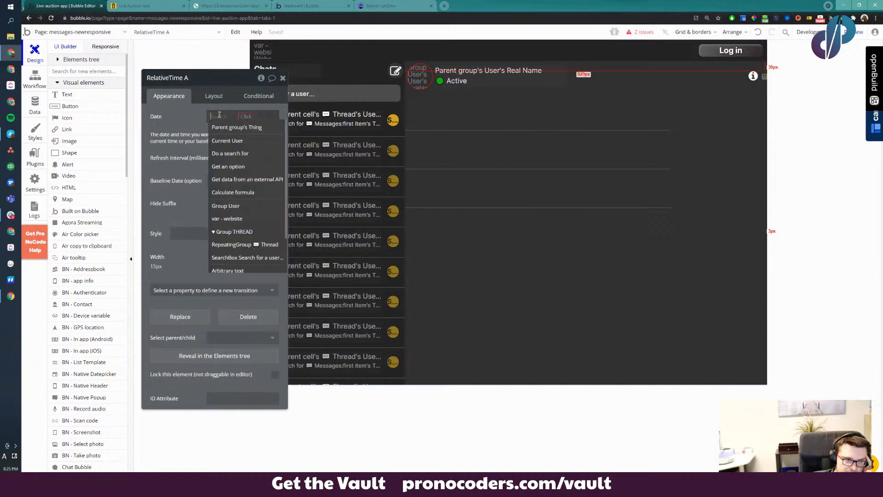
pyautogui.click(195, 127)
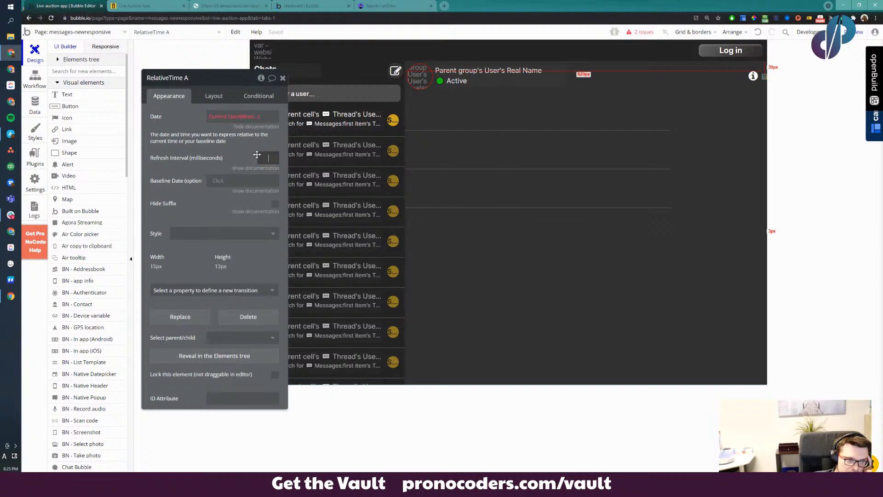
pyautogui.write('100')
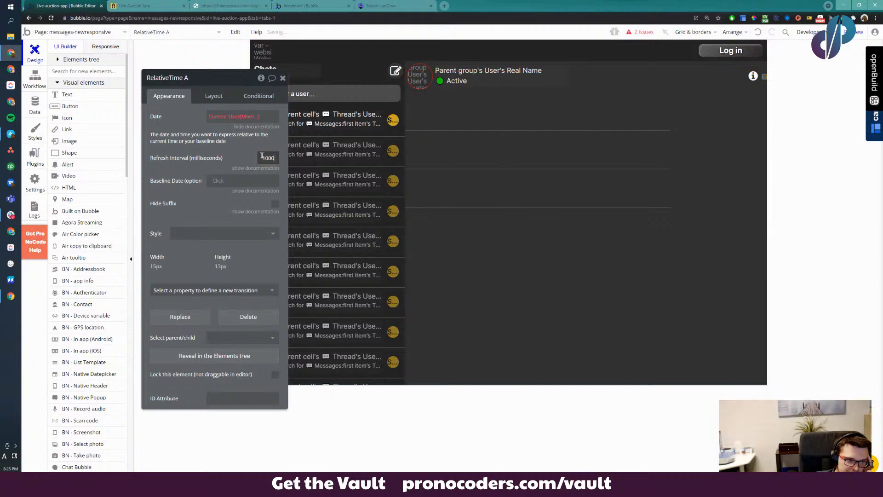
pyautogui.write('0')
pyautogui.click(240, 158)
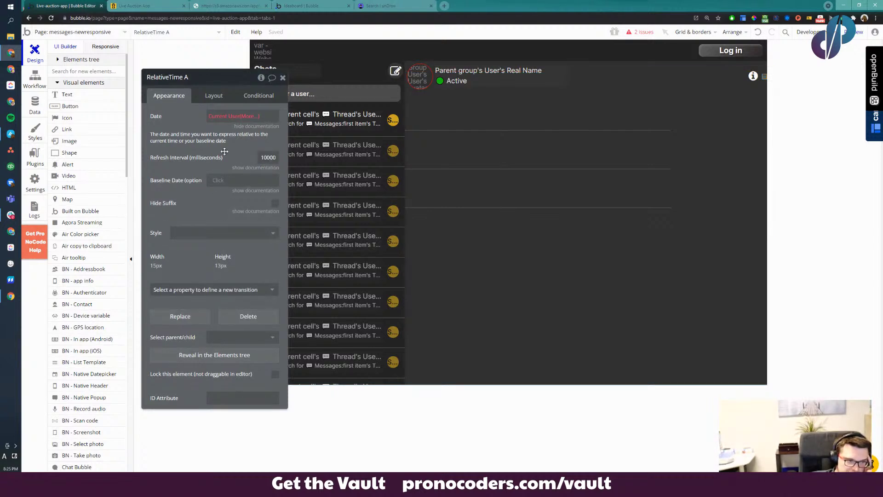
pyautogui.click(254, 191)
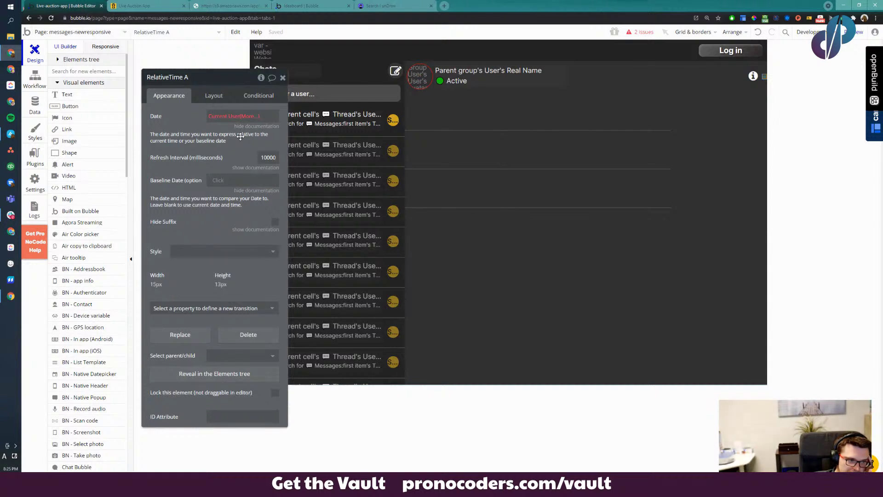
# Set the Relative Time element's date to Group User's User's Heartbeat
pyautogui.moveTo(231, 118)
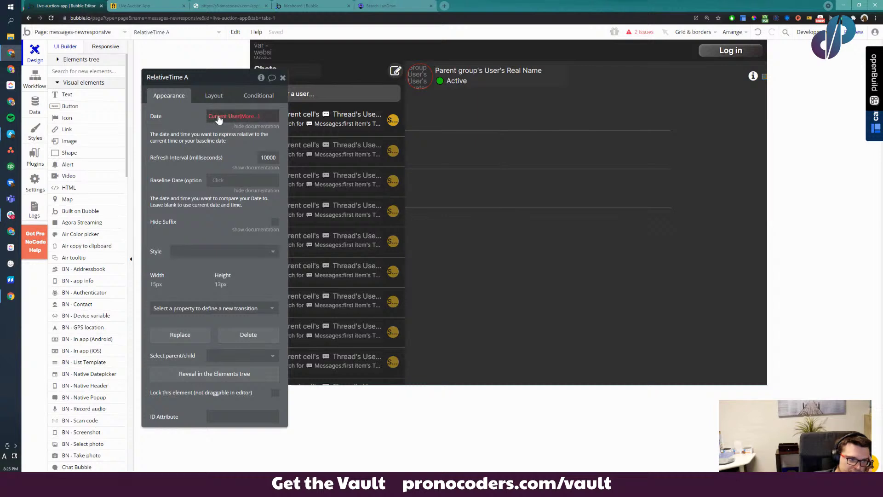
pyautogui.click(218, 116)
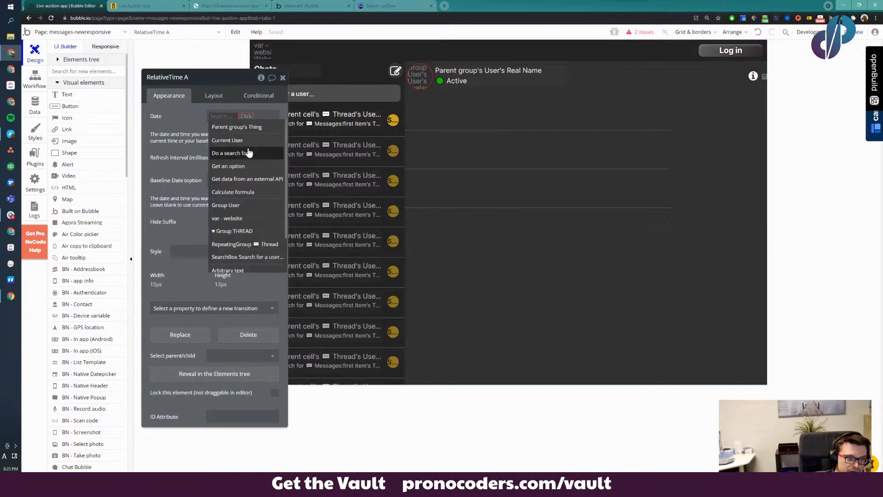
pyautogui.write('user')
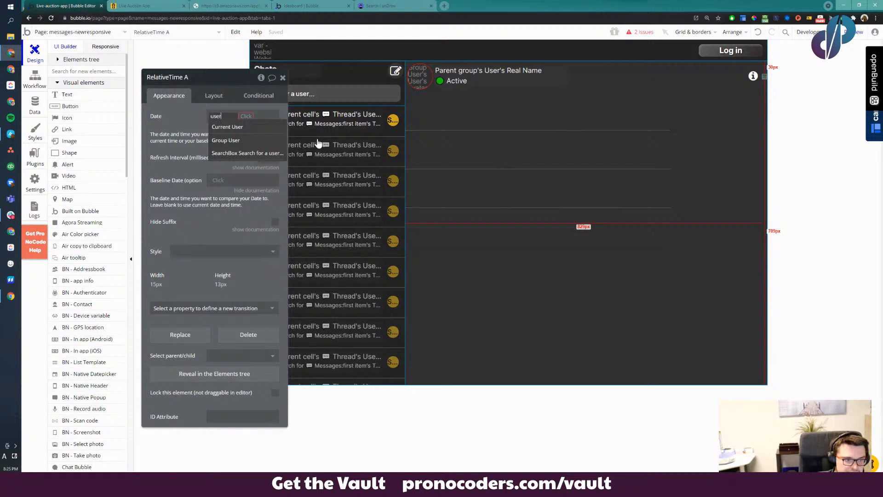
pyautogui.click(246, 141)
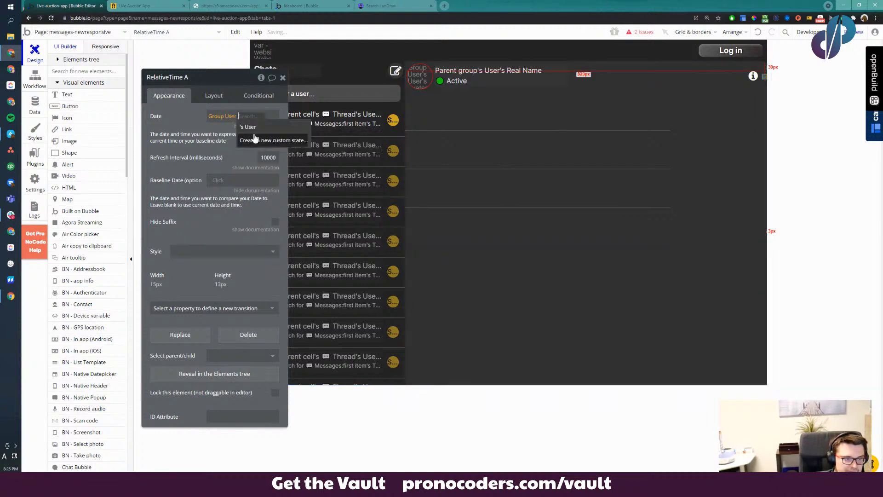
pyautogui.click(248, 137)
pyautogui.write('heart')
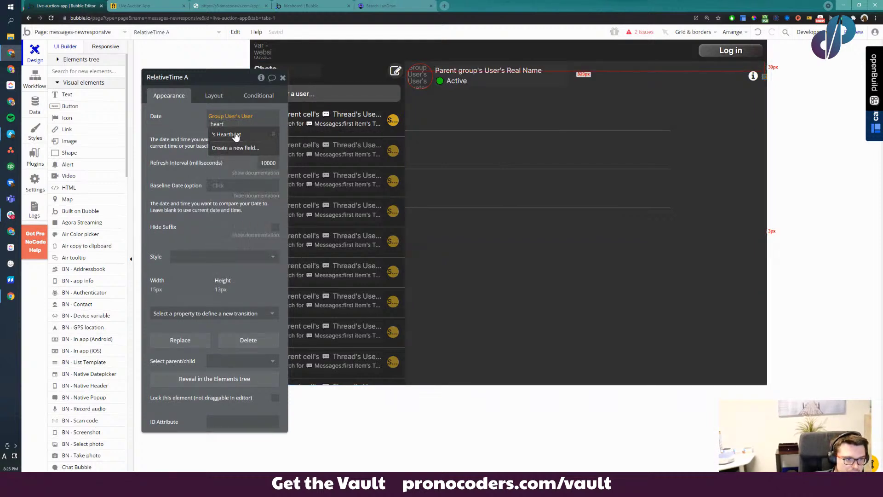
pyautogui.click(232, 134)
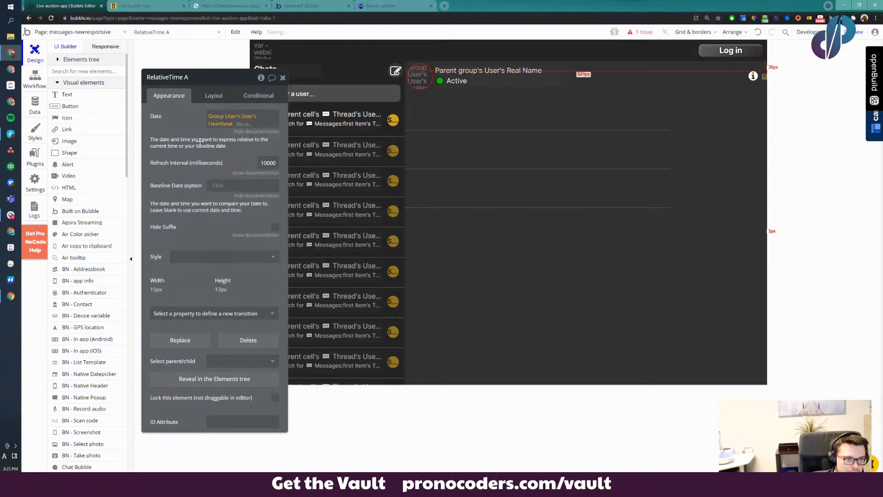
# Replace the dynamic value in the Active text's conditional Last Active message with RelativeTime A's current value
pyautogui.click(171, 4)
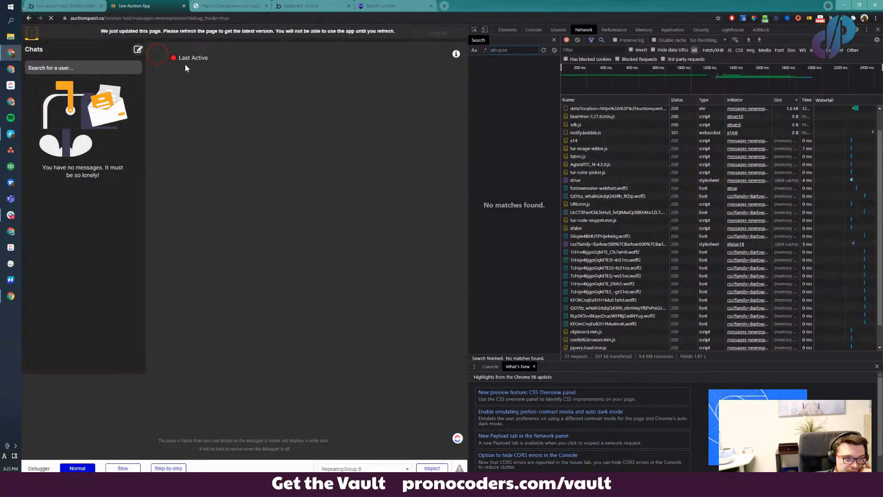
pyautogui.click(86, 5)
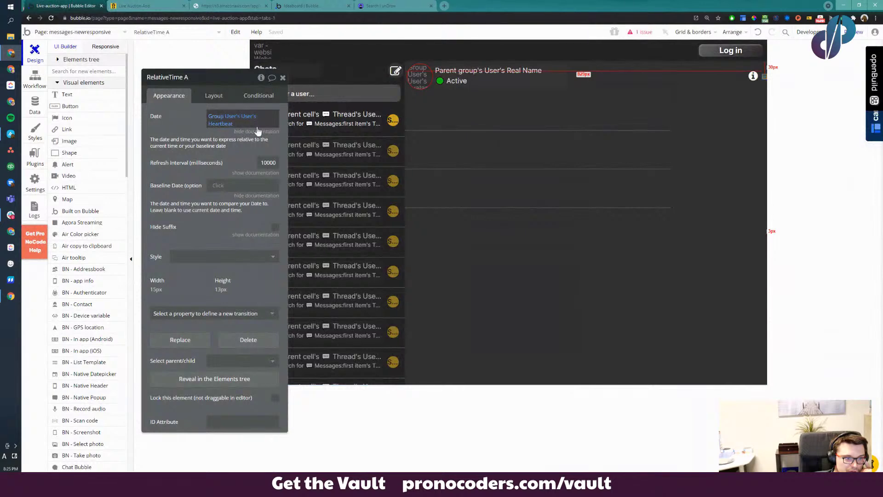
pyautogui.click(460, 82)
pyautogui.click(212, 96)
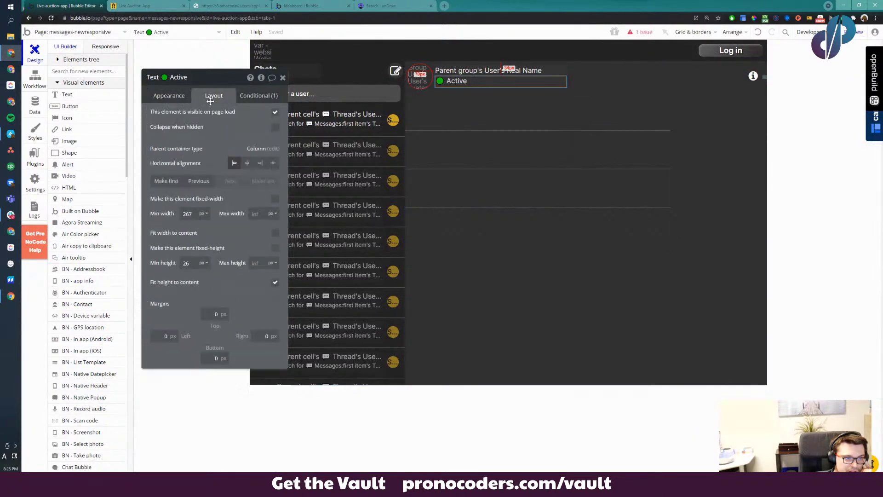
pyautogui.click(269, 96)
pyautogui.click(225, 169)
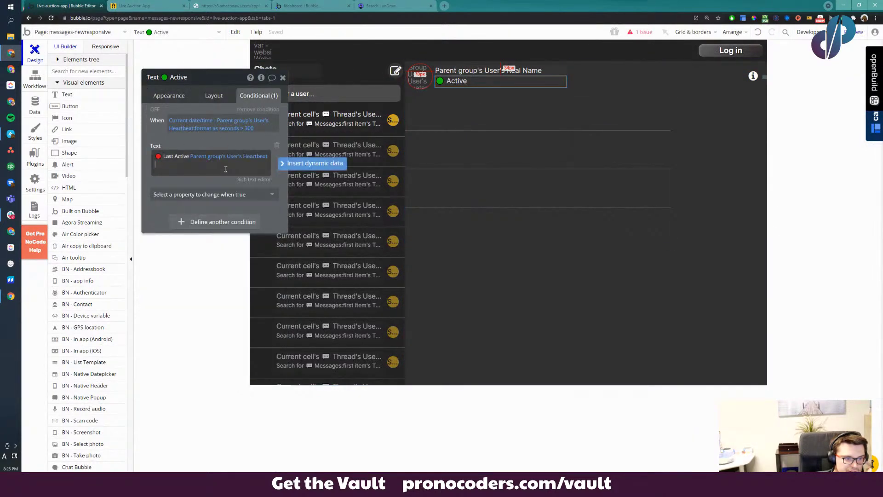
pyautogui.click(316, 163)
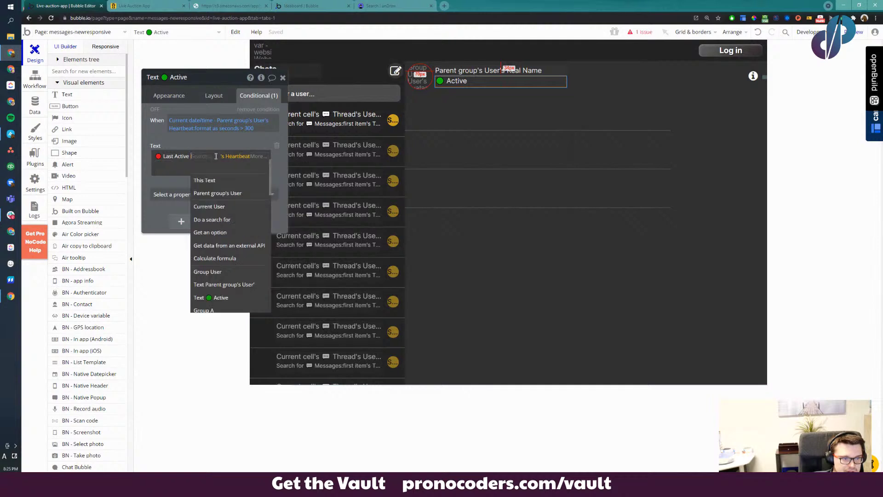
pyautogui.write('relat')
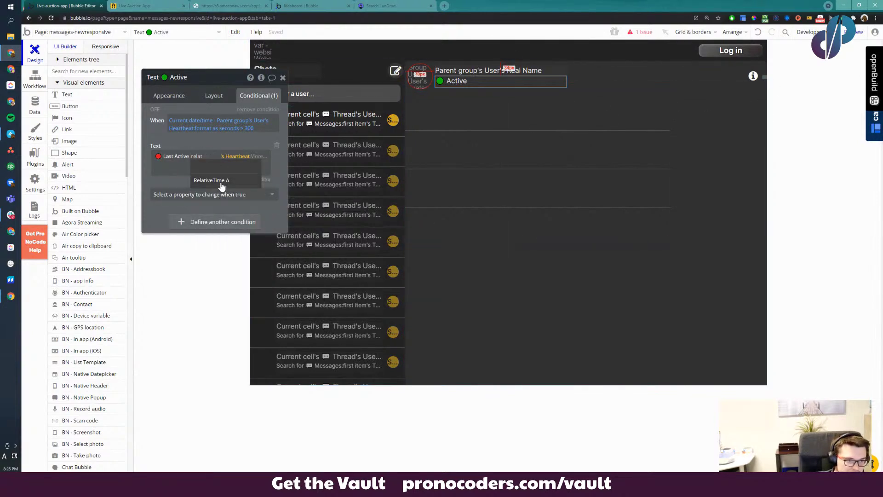
pyautogui.click(216, 181)
pyautogui.click(247, 167)
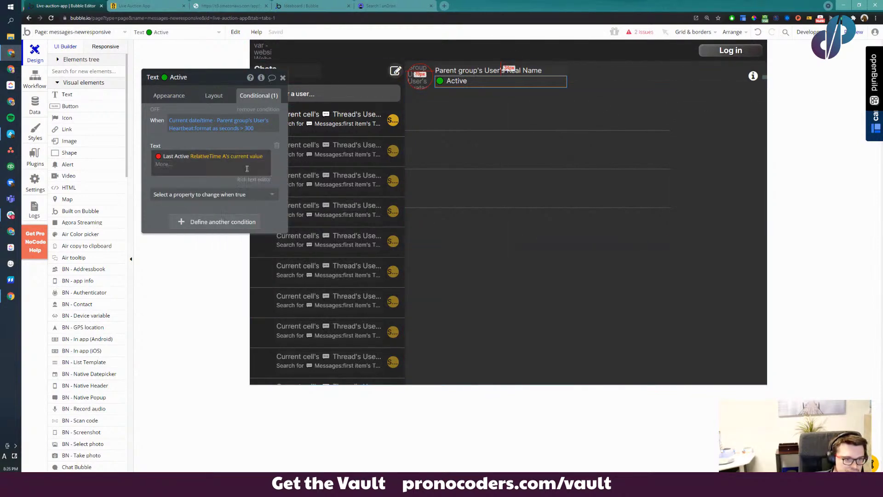
# Inspect the Last Active text in the page preview's debugger and evaluate its RelativeTime A expression
pyautogui.click(181, 6)
pyautogui.click(336, 35)
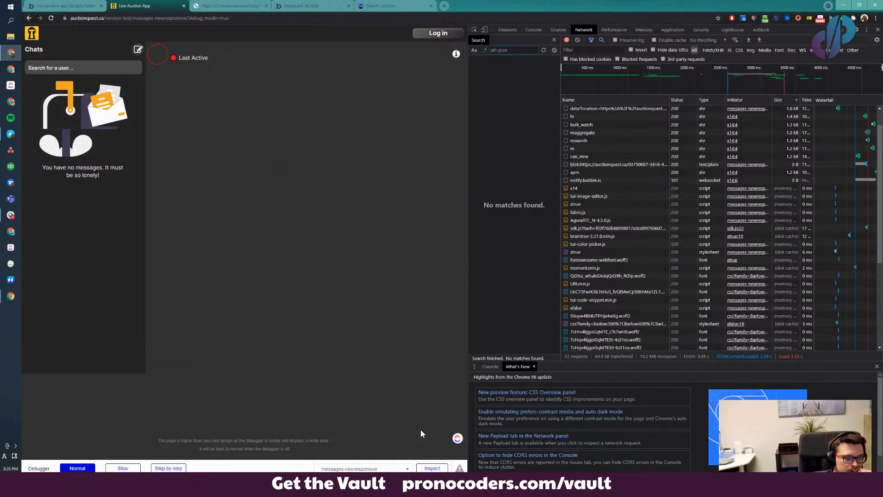
pyautogui.click(432, 468)
pyautogui.click(208, 59)
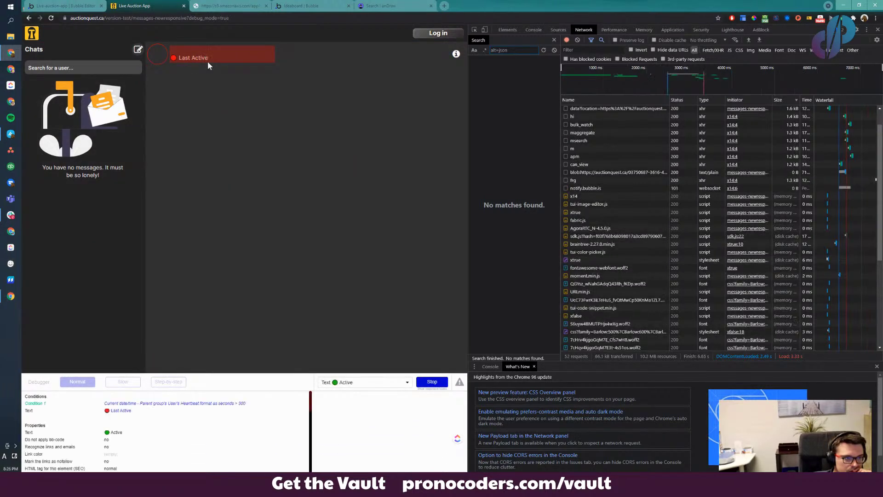
pyautogui.click(116, 411)
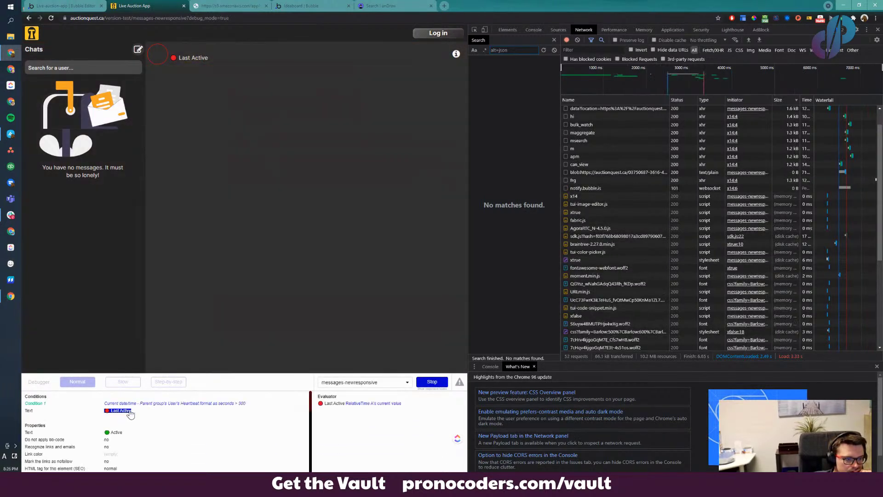
pyautogui.click(393, 403)
pyautogui.click(365, 404)
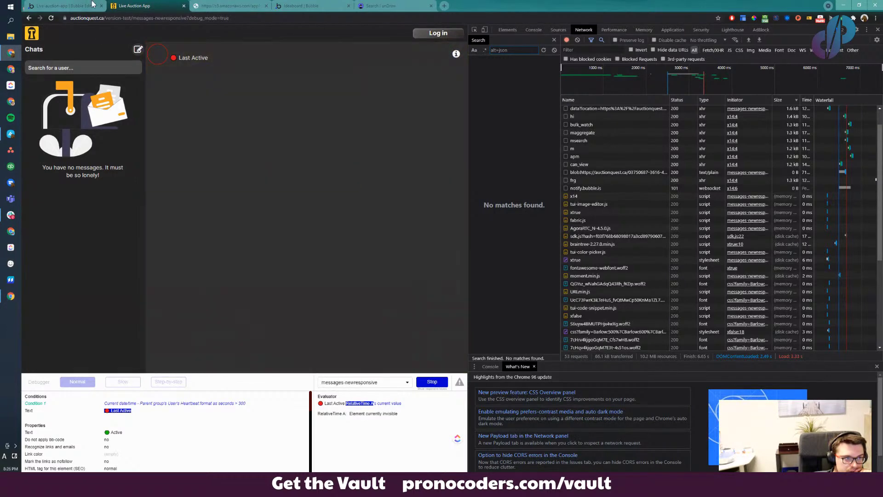
# Make the RelativeTime A element in the thread header visible on page load
pyautogui.click(90, 4)
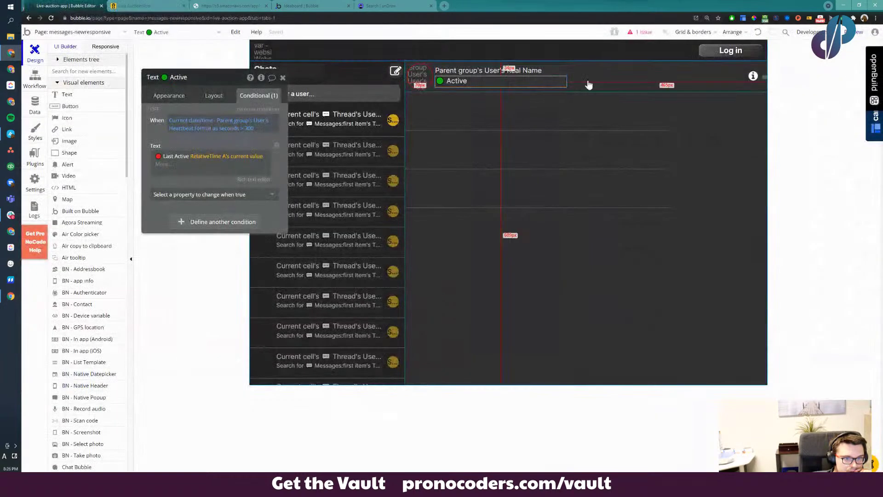
pyautogui.click(765, 77)
pyautogui.click(169, 95)
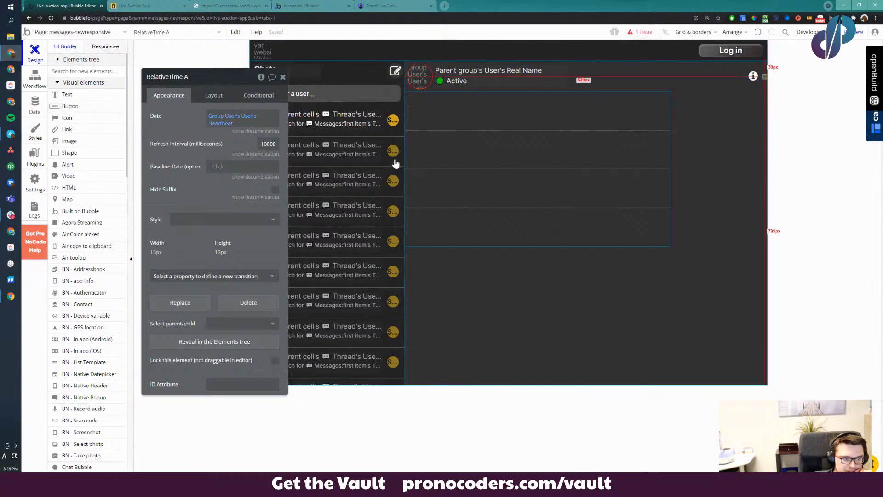
pyautogui.click(226, 97)
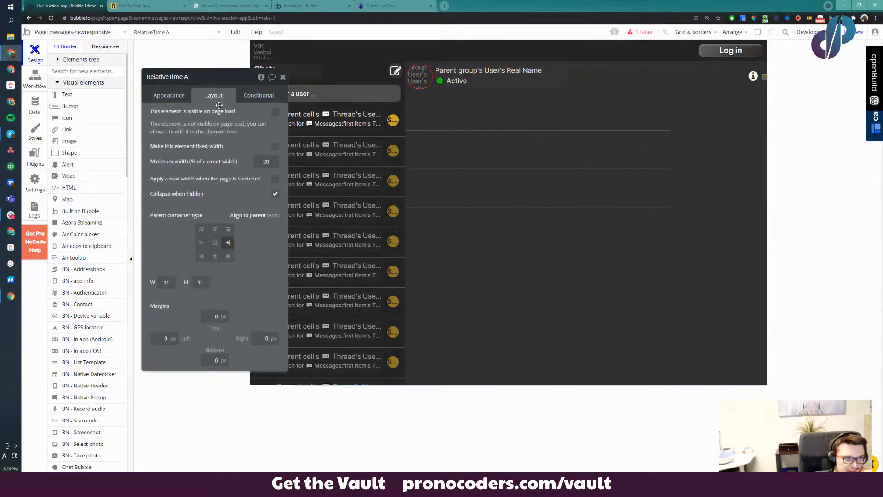
pyautogui.click(275, 112)
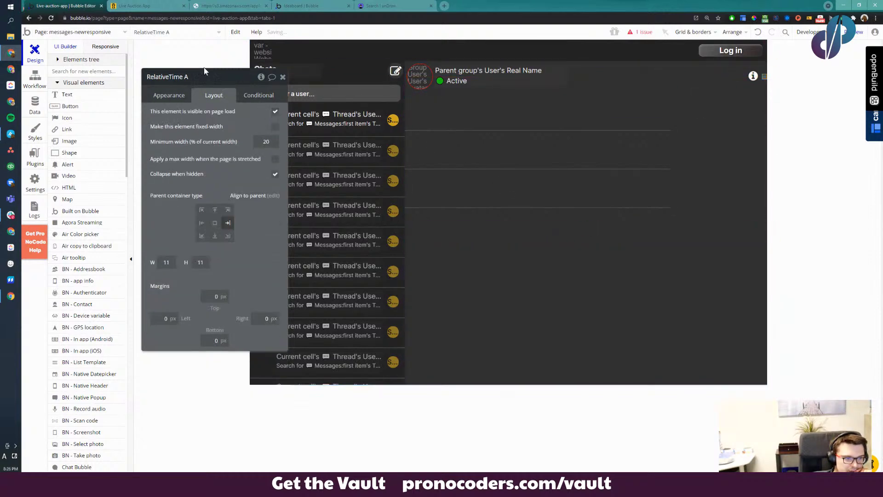
# Recheck the Last Active text in the preview and evaluate RelativeTime A's current value in the debugger
pyautogui.click(153, 6)
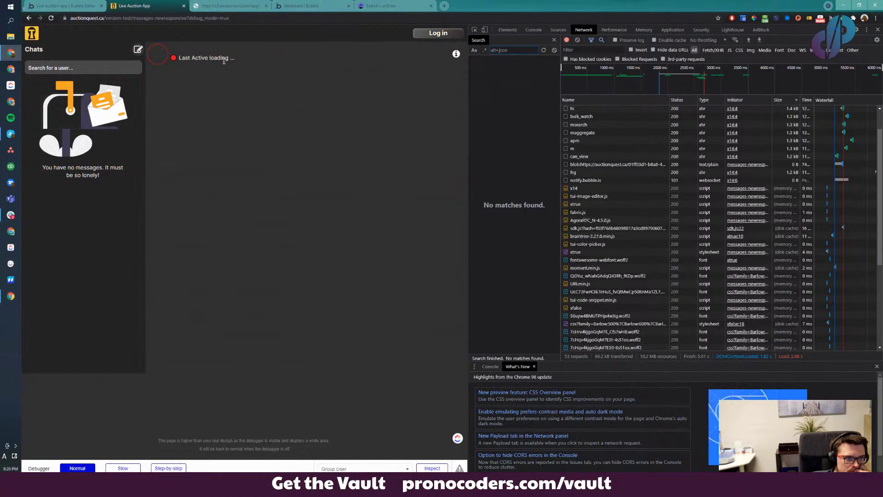
pyautogui.hotkey('ctrl', 'shift', 'd')
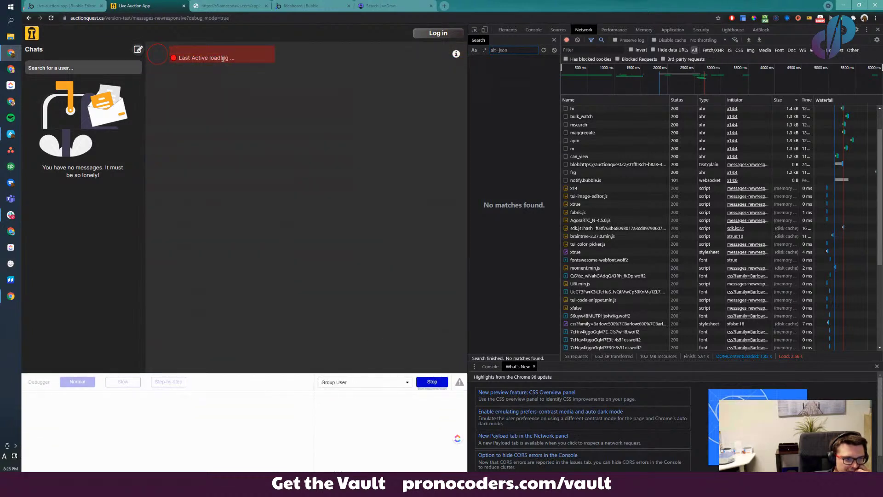
pyautogui.click(223, 59)
pyautogui.click(141, 412)
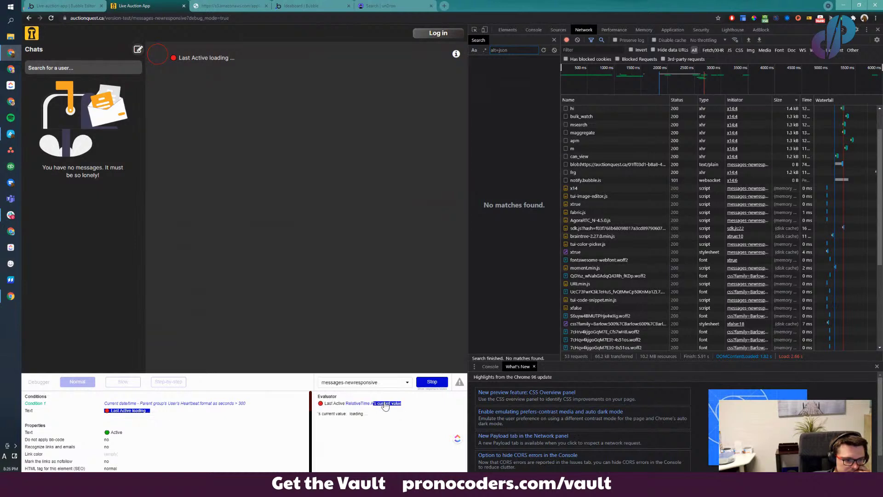
pyautogui.moveTo(384, 407)
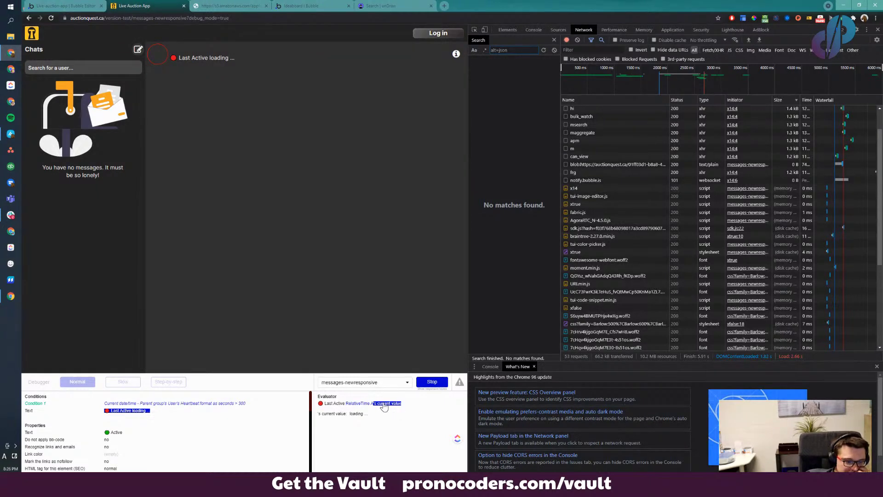
# Look through the installed plugins and examine the description and version details of Relative Time with Moment.js
pyautogui.click(91, 6)
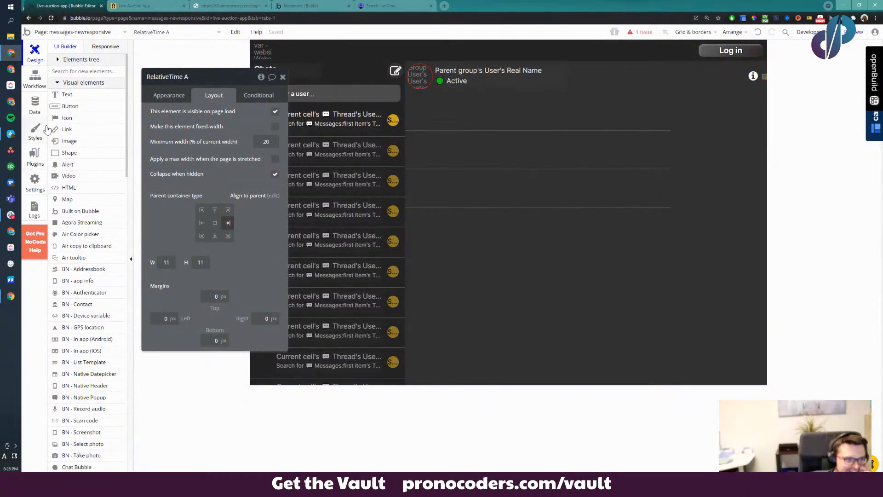
pyautogui.click(35, 159)
pyautogui.scroll(-1, 191, 371)
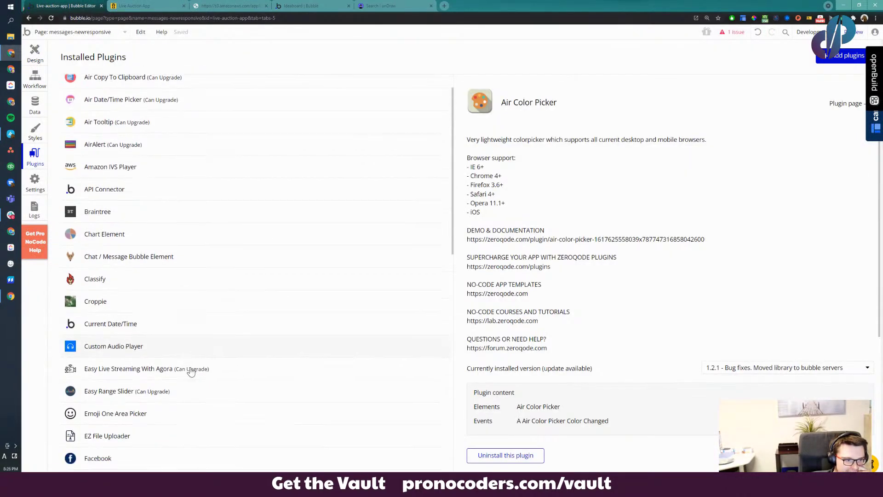
pyautogui.scroll(-9, 191, 372)
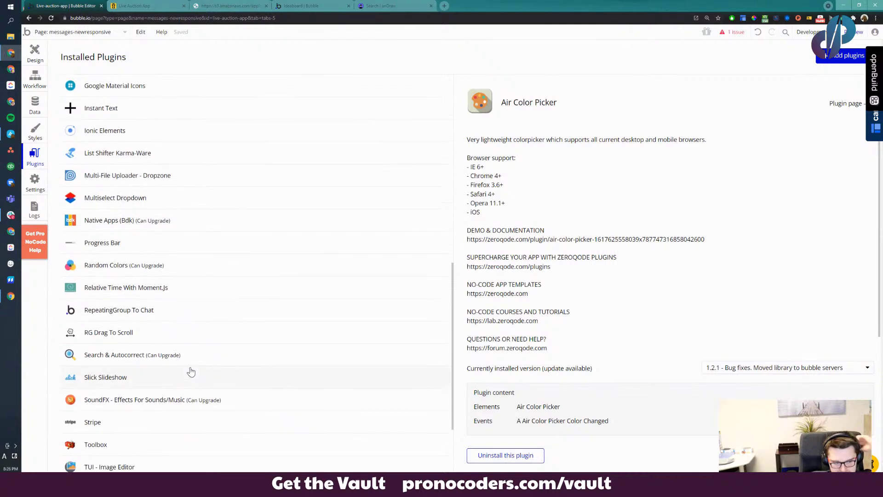
pyautogui.scroll(-3, 191, 371)
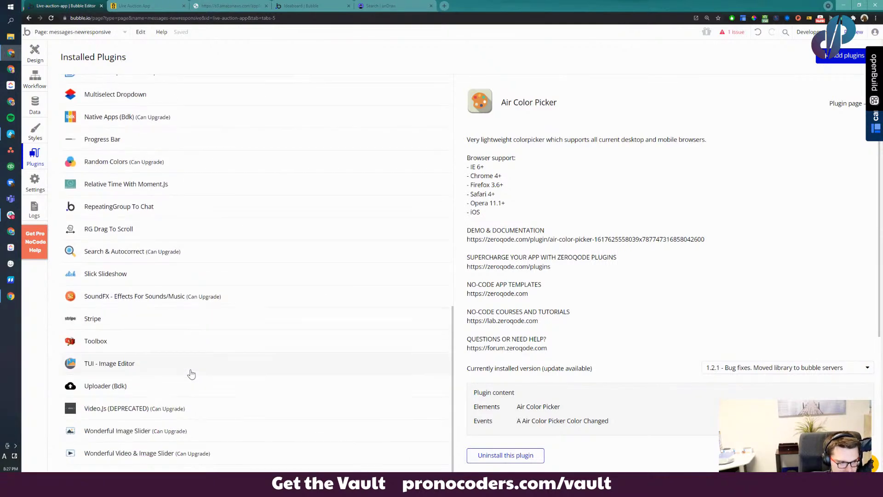
pyautogui.scroll(3, 200, 358)
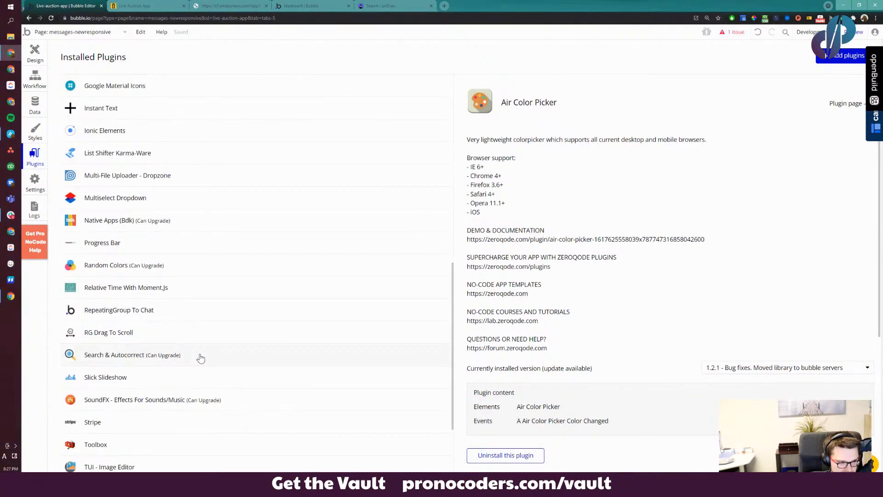
pyautogui.scroll(3, 201, 357)
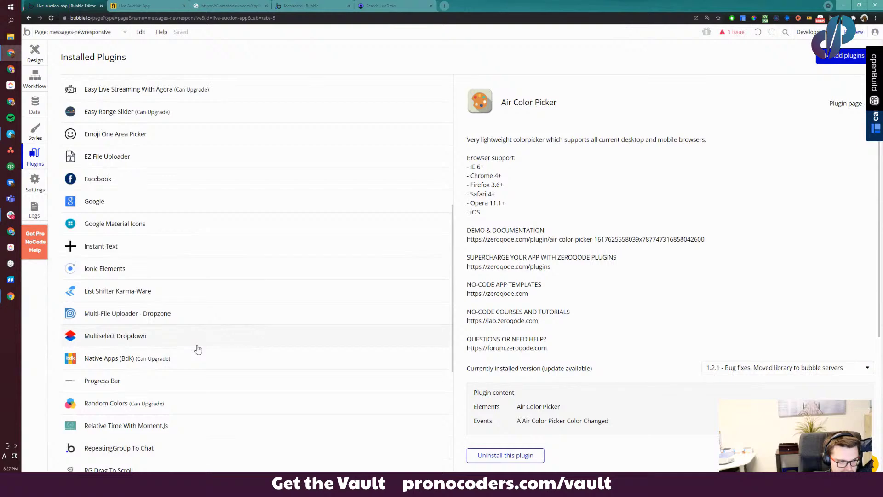
pyautogui.scroll(7, 198, 350)
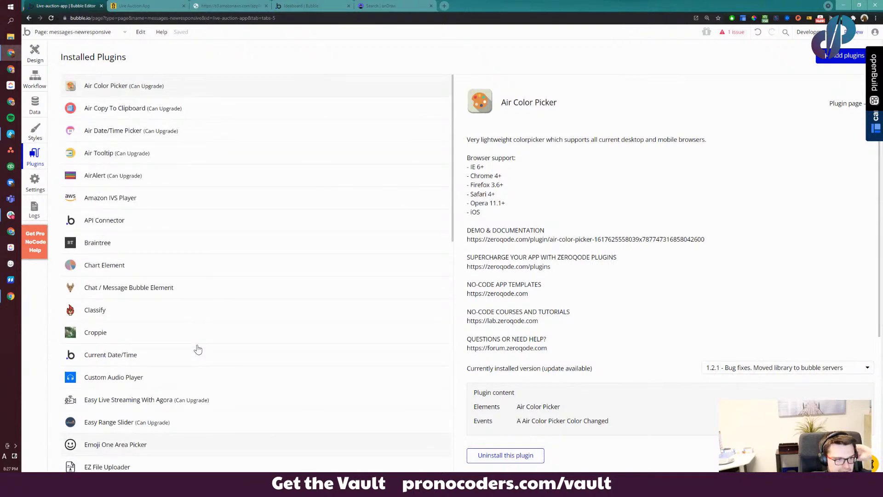
pyautogui.scroll(-5, 198, 350)
pyautogui.scroll(-7, 198, 338)
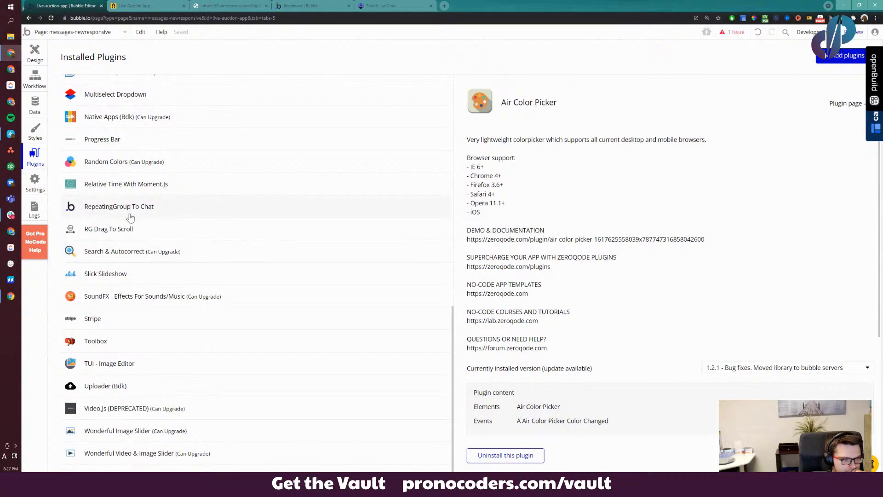
pyautogui.click(131, 190)
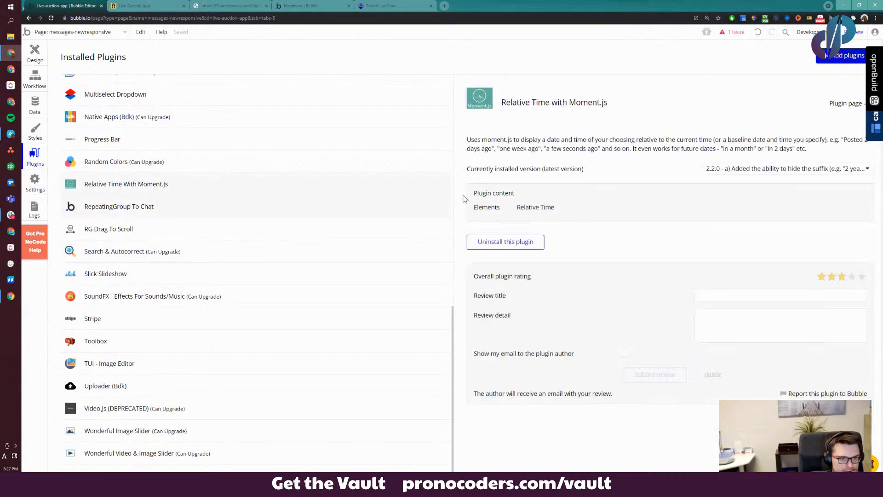
pyautogui.click(793, 170)
pyautogui.click(794, 170)
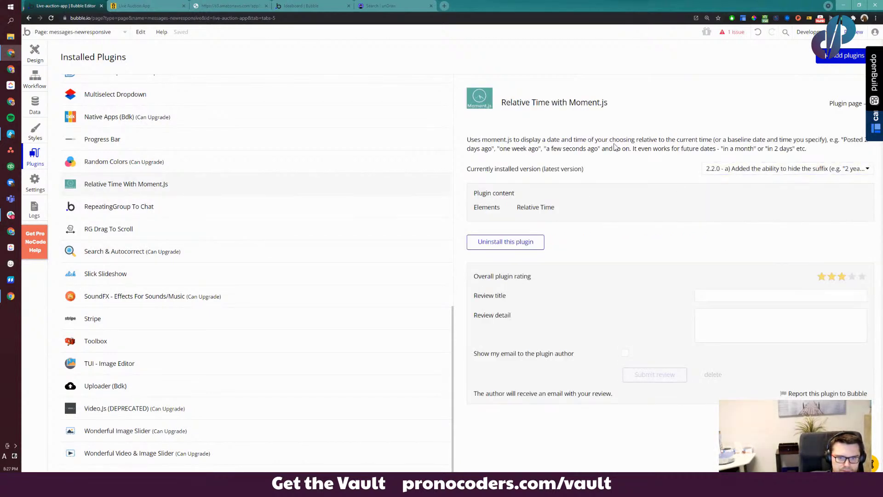
# Review RelativeTime A's properties, the app's data types and the Relative Time with Moment.js plugin details again
pyautogui.click(35, 57)
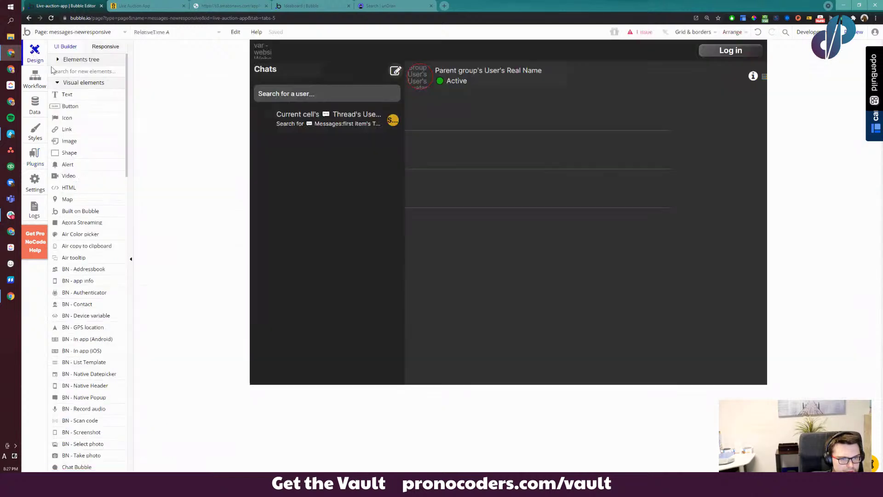
pyautogui.doubleClick(764, 77)
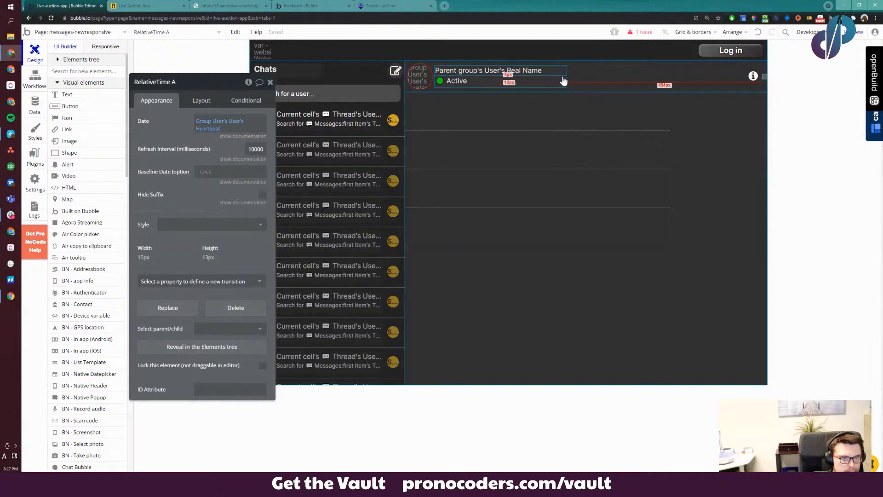
pyautogui.click(35, 105)
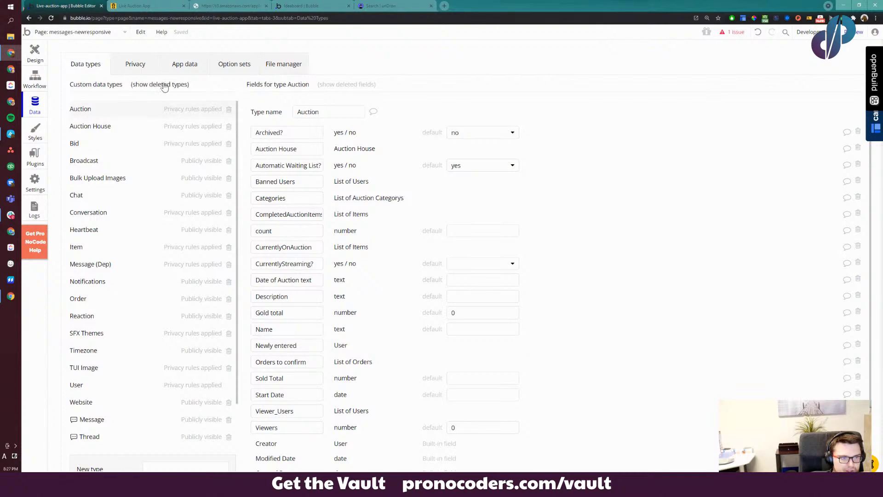
pyautogui.click(35, 164)
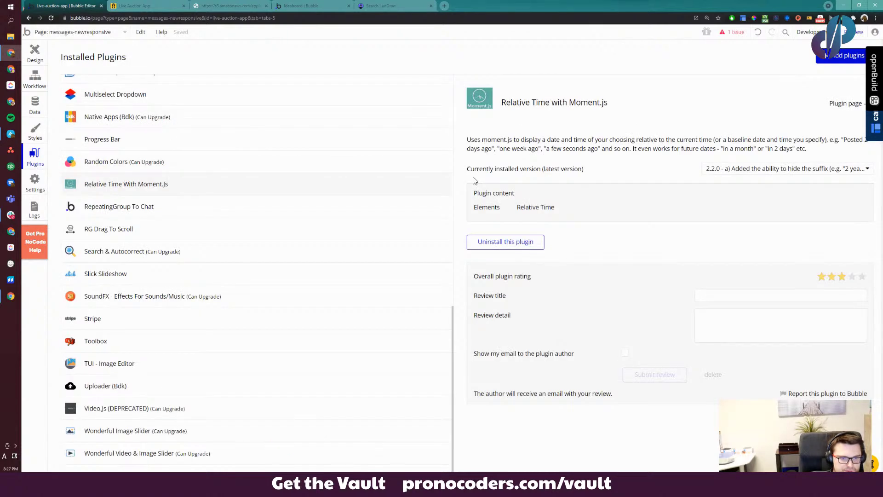
# Review the content type choices and layout settings of RepeatingGroup B below the thread header
pyautogui.click(35, 54)
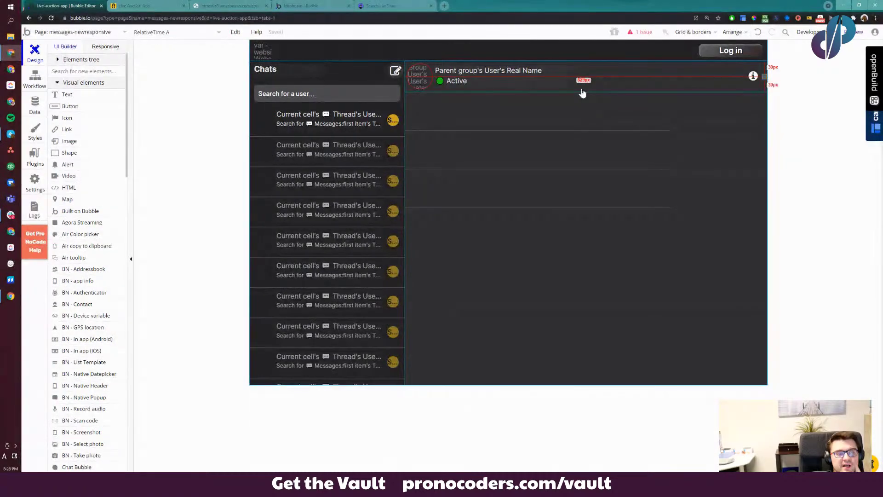
pyautogui.click(569, 172)
pyautogui.doubleClick(523, 209)
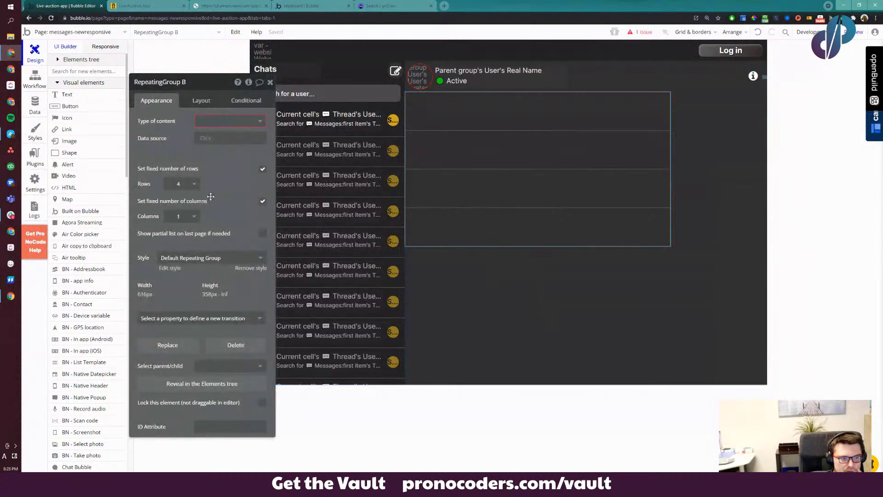
pyautogui.click(205, 122)
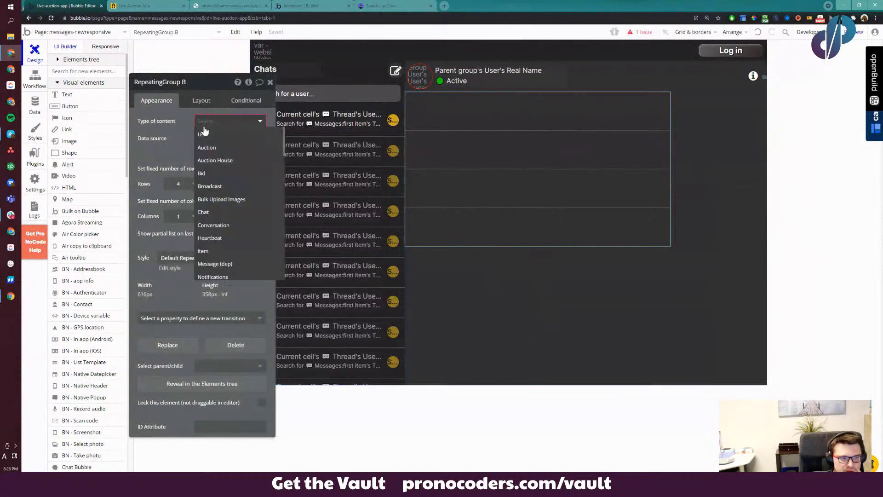
pyautogui.click(179, 139)
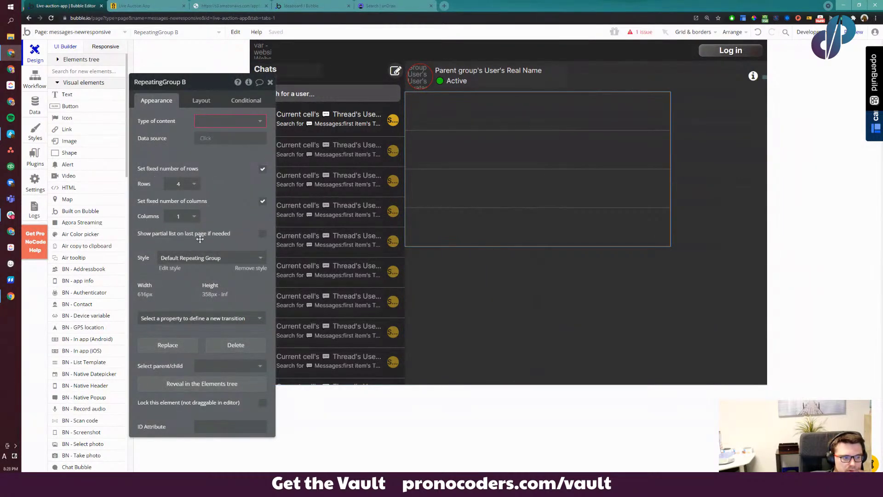
pyautogui.click(215, 121)
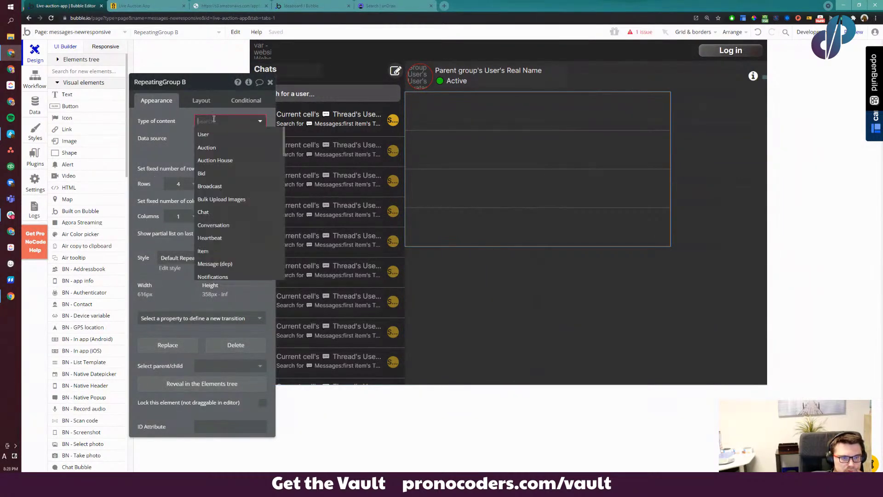
pyautogui.click(182, 120)
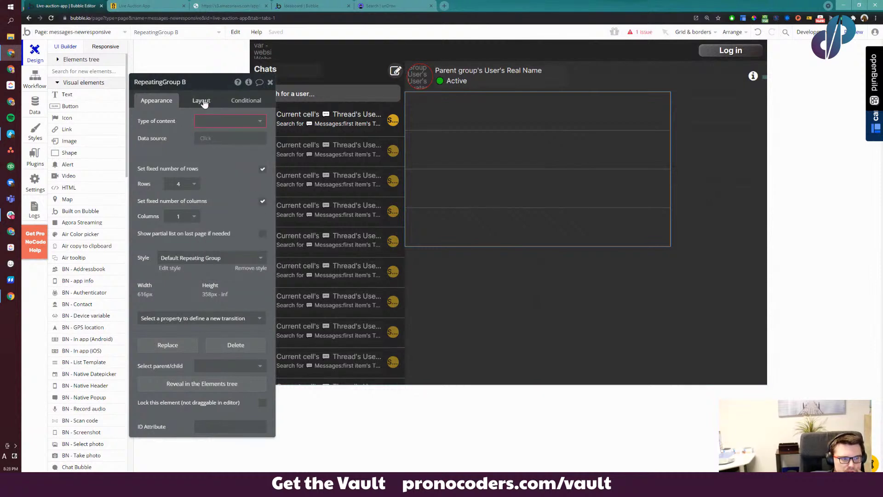
pyautogui.click(201, 100)
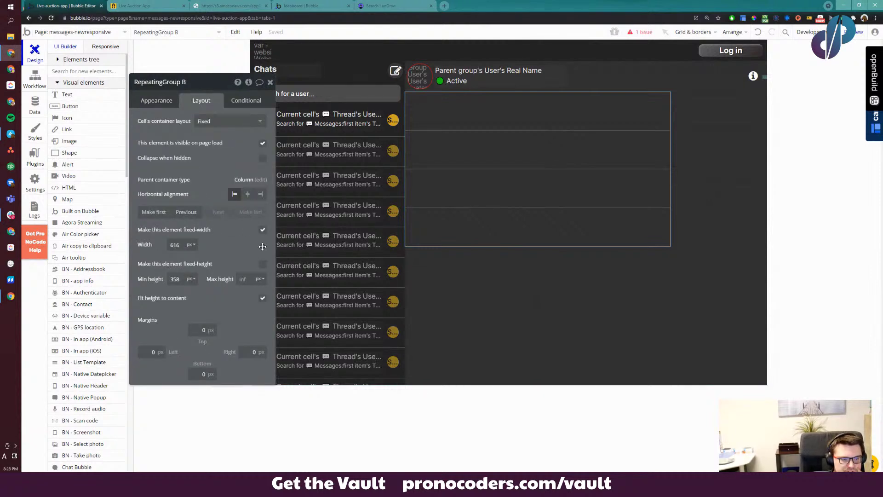
pyautogui.moveTo(262, 246); pyautogui.dragTo(236, 231)
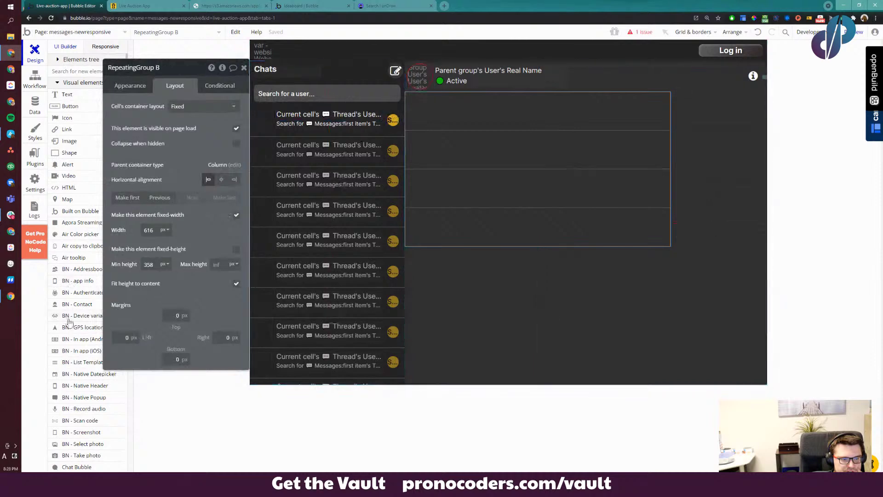
# Place the reusable Header element across the top of the messages page and check it in the preview
pyautogui.scroll(-15, 69, 322)
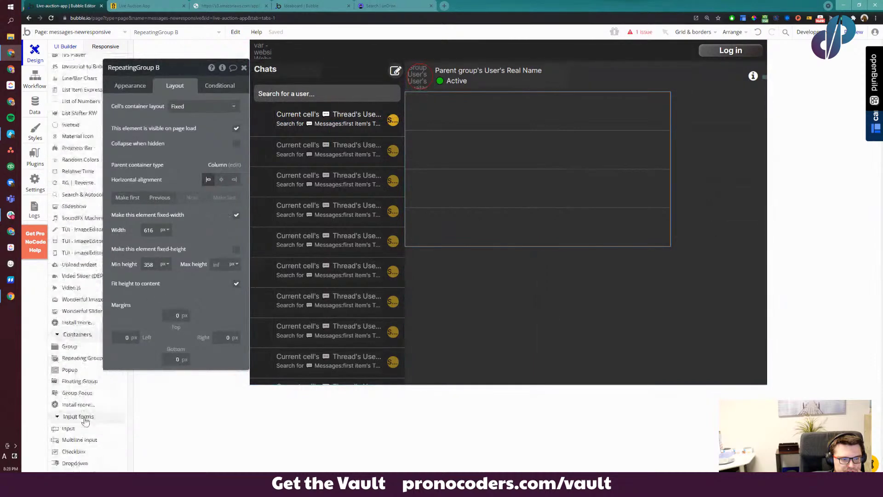
pyautogui.scroll(-5, 87, 420)
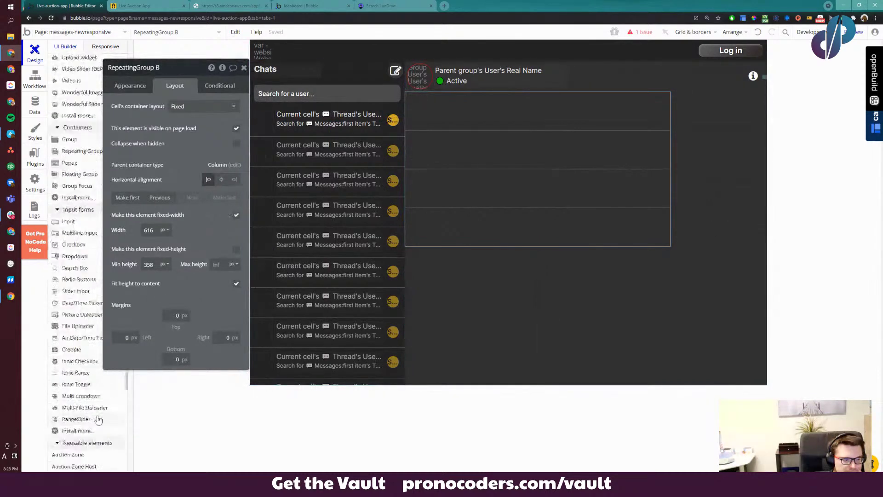
pyautogui.scroll(-8, 98, 420)
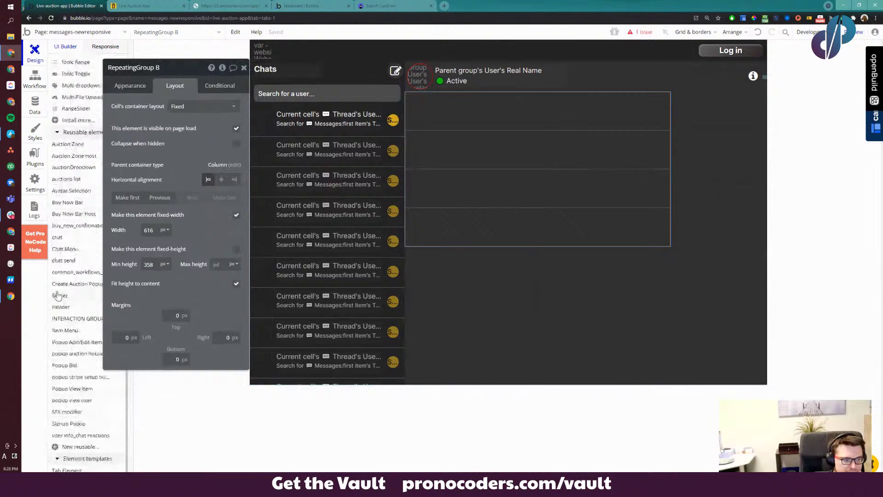
pyautogui.click(98, 307)
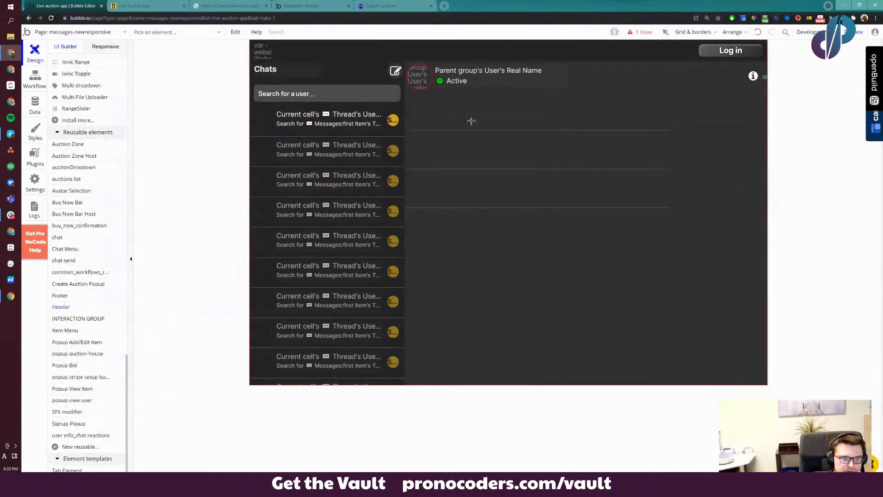
pyautogui.click(353, 61)
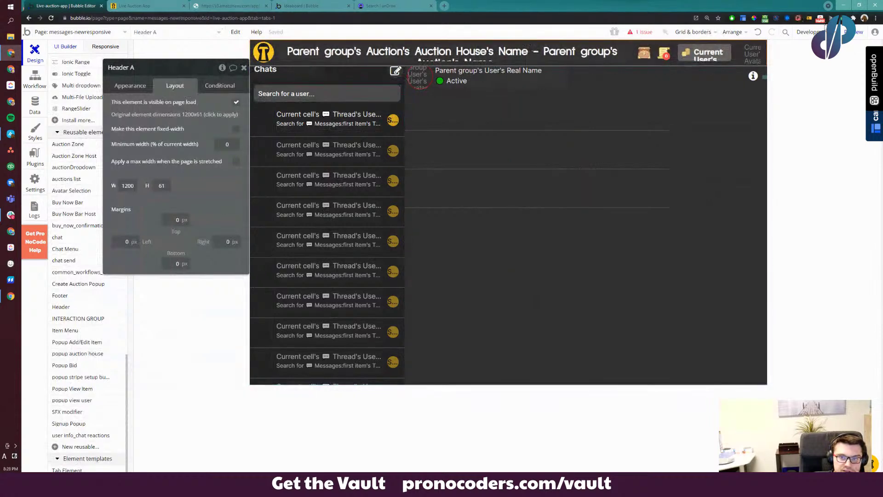
pyautogui.hotkey('ctrl', 'Tab')
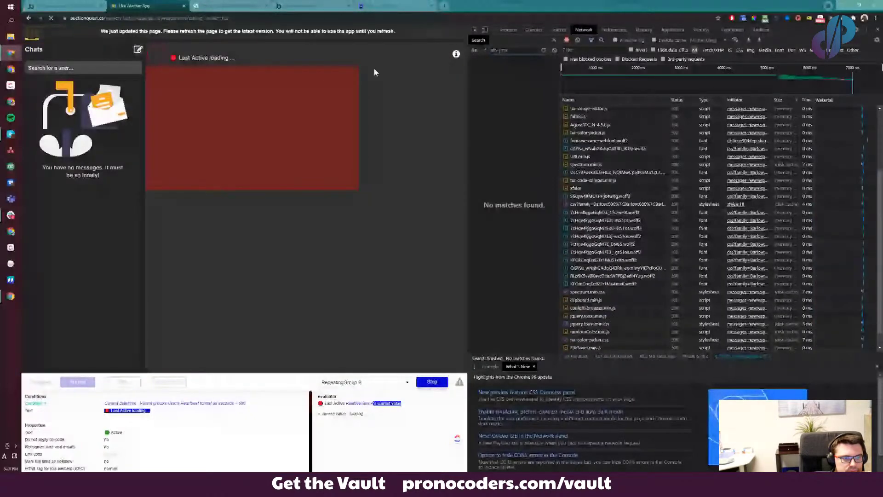
# Uninstall the Relative Time with Moment.js plugin and install VagueTime Timestamps in its place
pyautogui.click(69, 5)
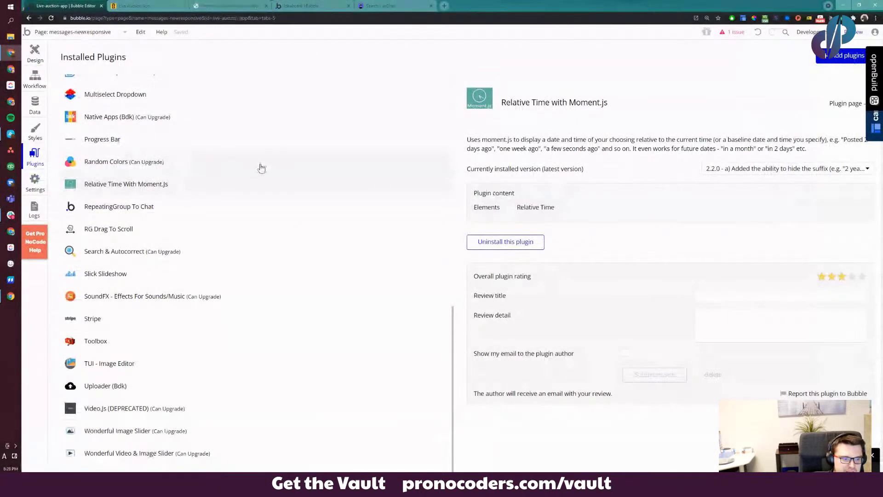
pyautogui.click(525, 240)
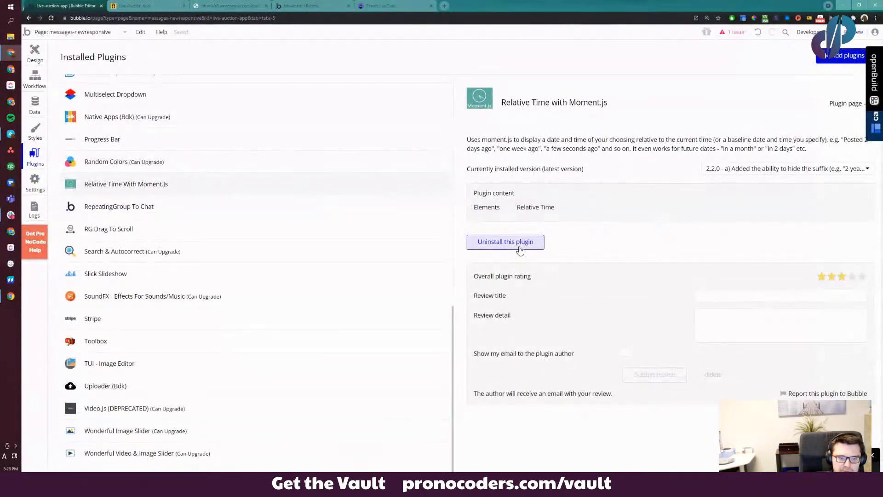
pyautogui.click(850, 61)
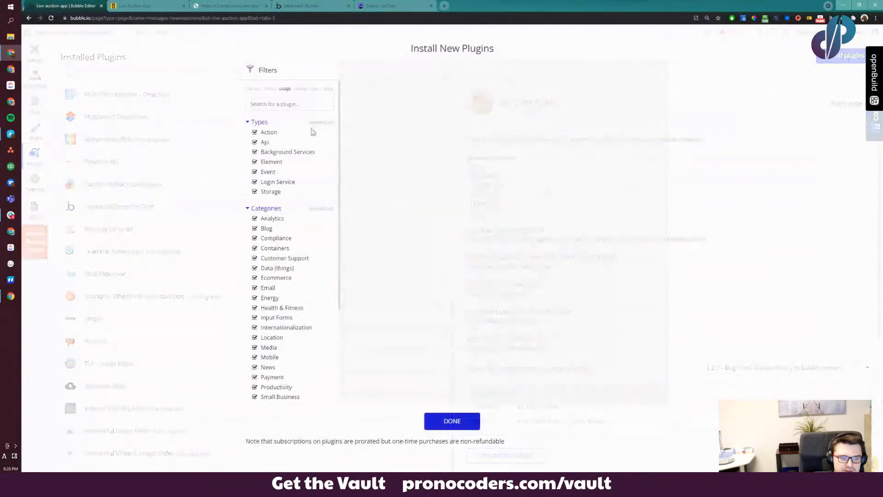
pyautogui.click(304, 104)
pyautogui.write('vague')
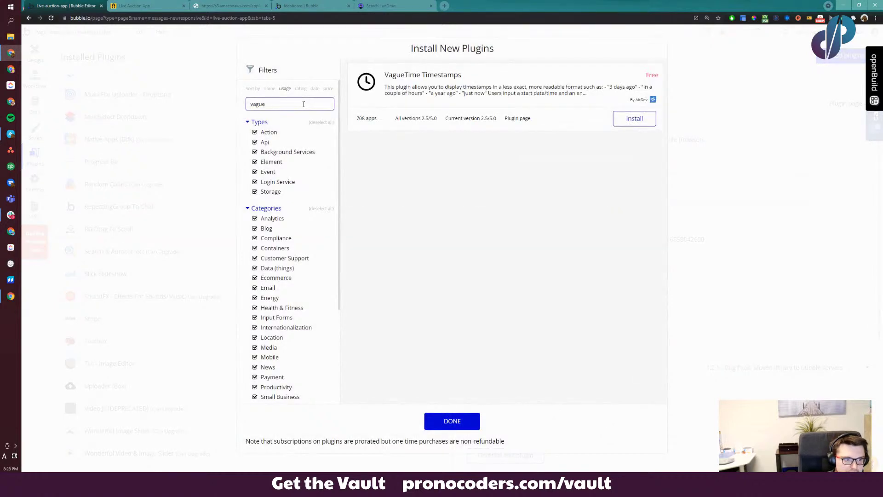
pyautogui.click(640, 119)
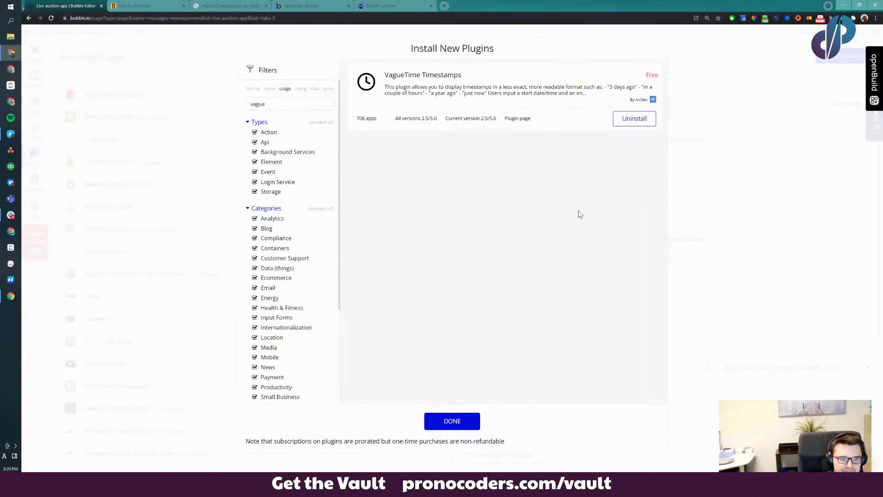
pyautogui.click(451, 427)
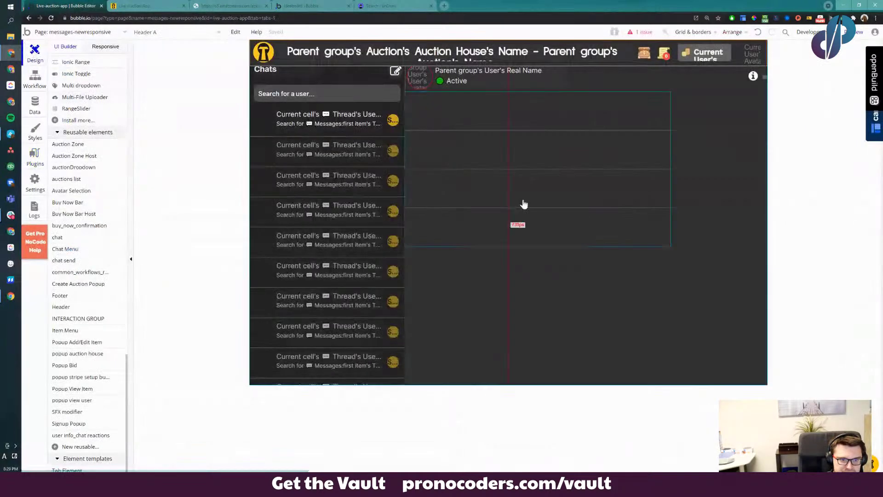
# Delete the RelativeTime A element from the thread header
pyautogui.moveTo(522, 203); pyautogui.dragTo(766, 88)
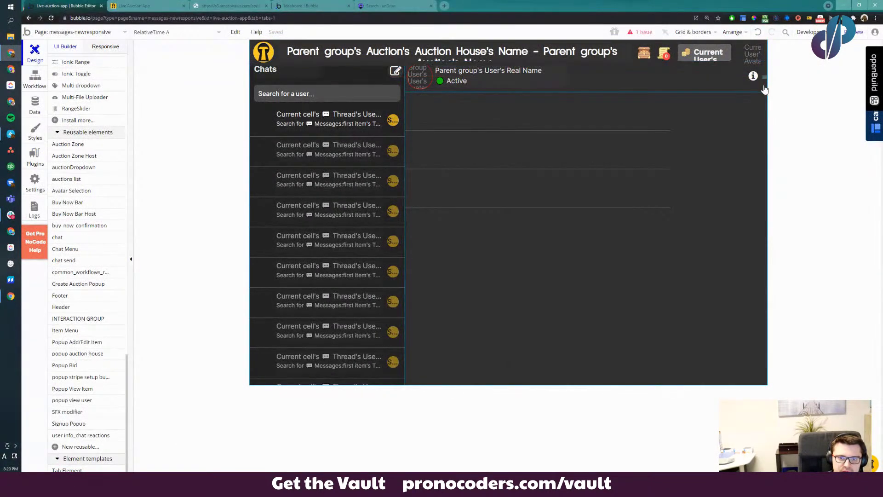
# Recheck Header A in a widened preview and remove it from the messages page
pyautogui.click(498, 60)
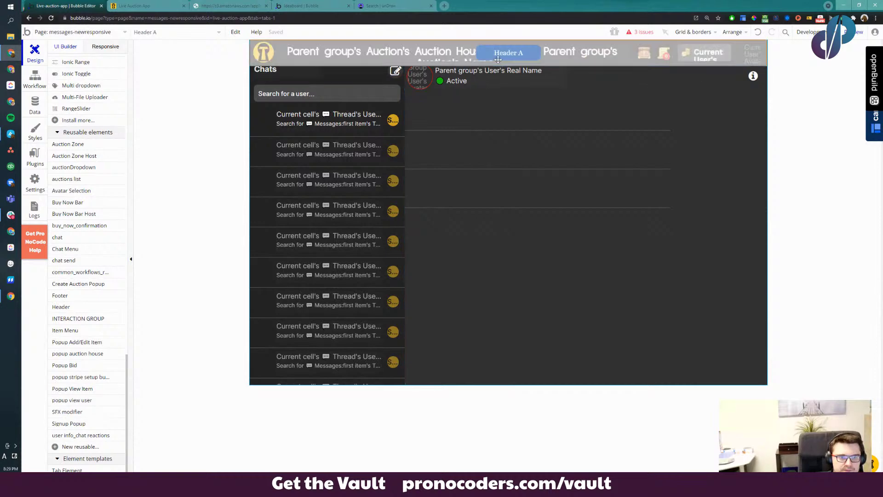
pyautogui.hotkey('ctrl', 'Tab')
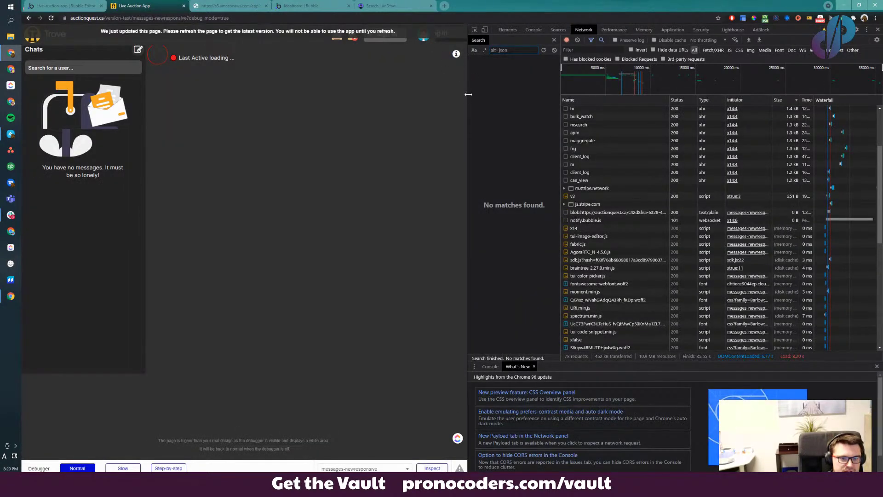
pyautogui.moveTo(468, 94); pyautogui.dragTo(754, 92)
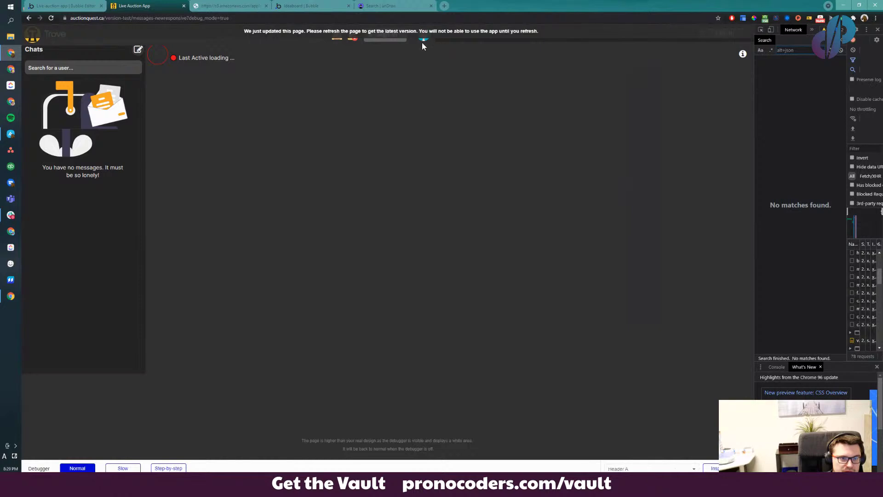
pyautogui.click(74, 5)
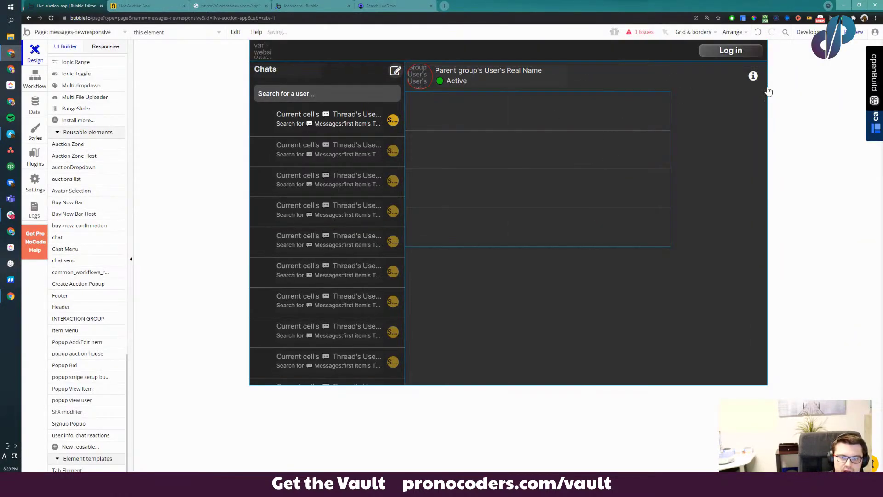
# Add a VagueTime element to the page and position it in the thread header just after the info icon
pyautogui.click(584, 193)
pyautogui.doubleClick(547, 106)
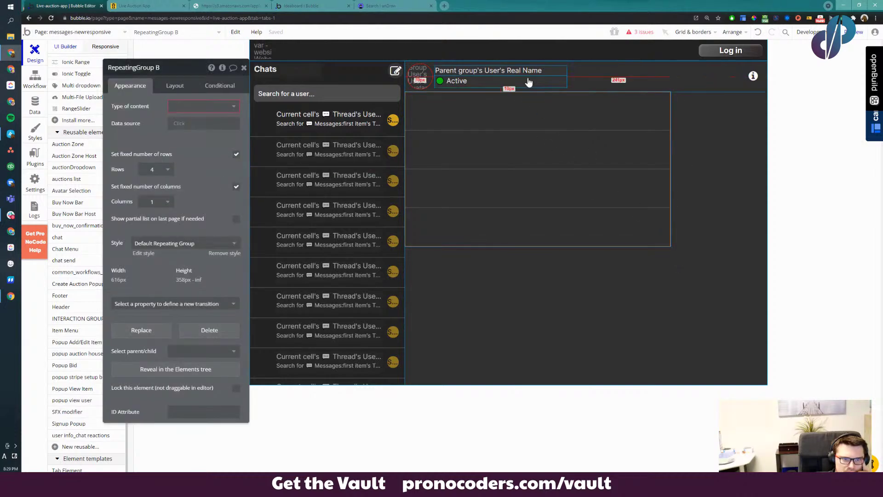
pyautogui.click(508, 80)
pyautogui.scroll(-1, 91, 363)
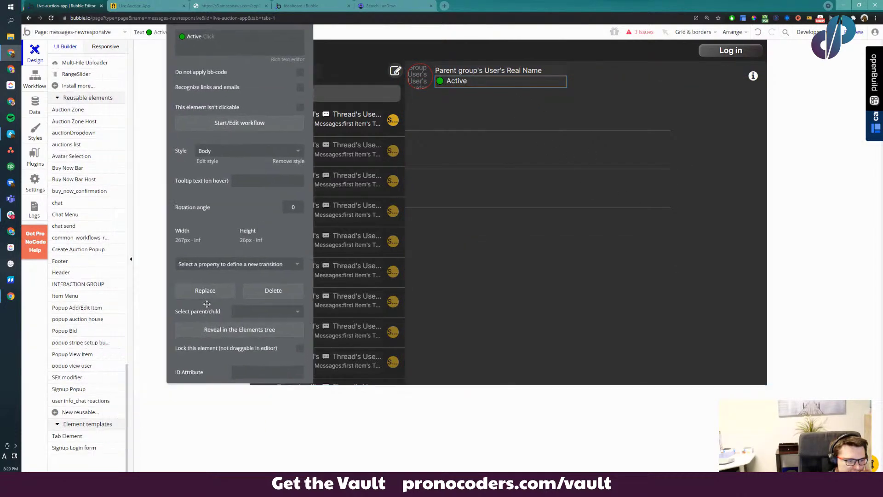
pyautogui.scroll(10, 83, 276)
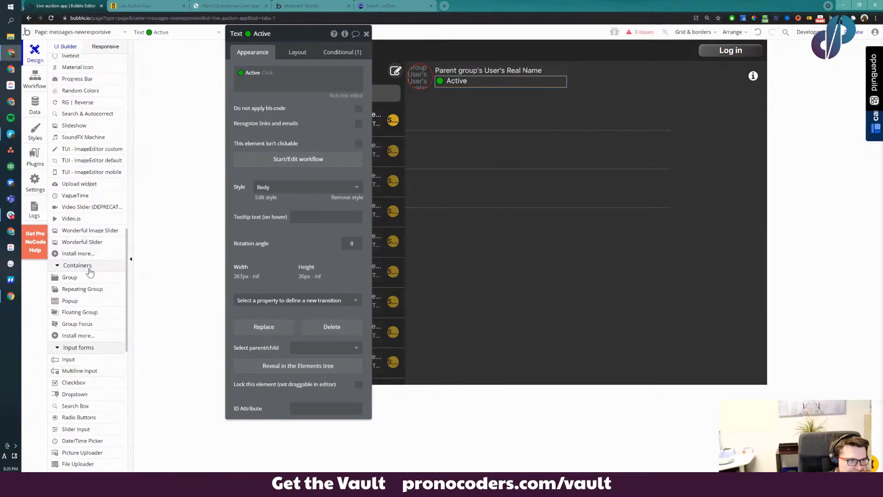
pyautogui.scroll(5, 90, 271)
pyautogui.scroll(8, 98, 282)
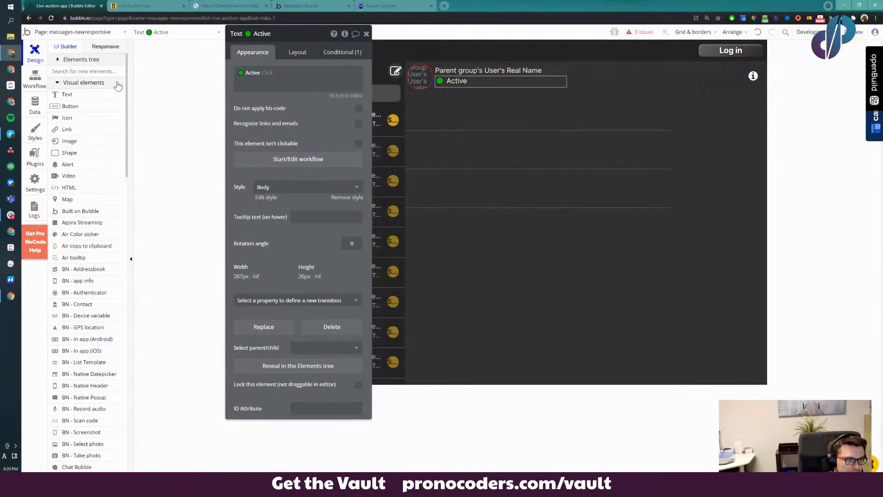
pyautogui.click(109, 72)
pyautogui.write('vague')
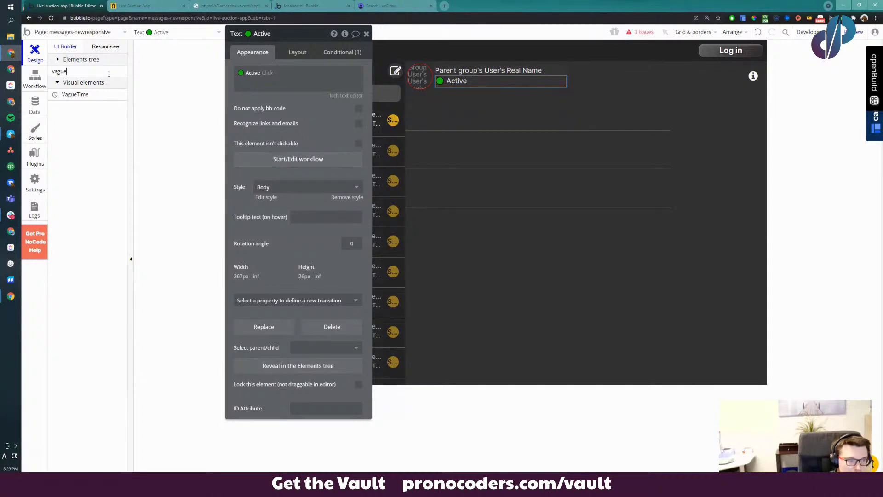
pyautogui.click(90, 95)
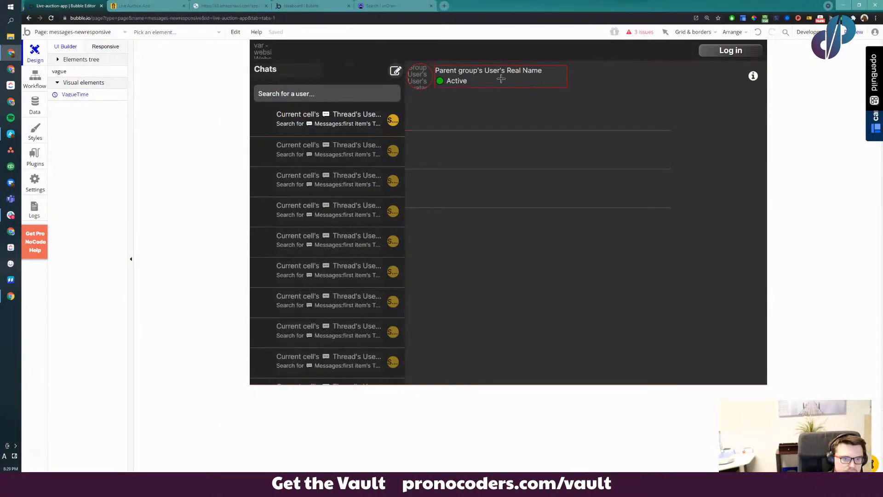
pyautogui.click(496, 98)
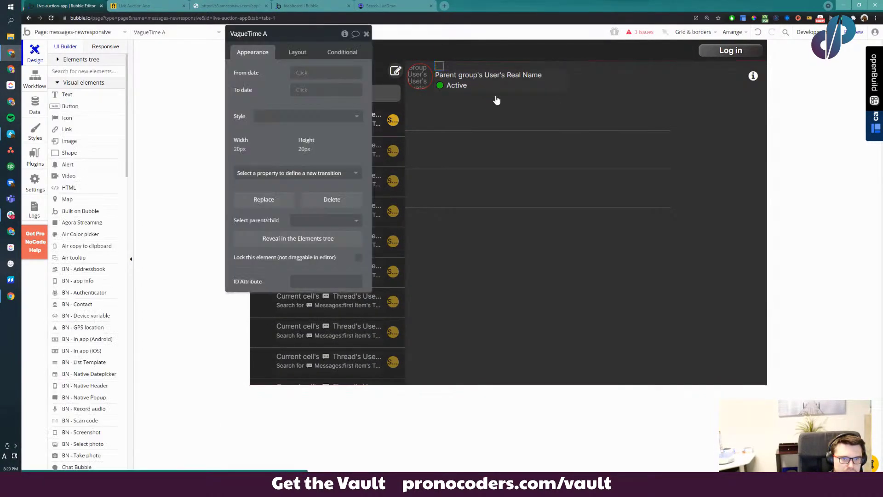
pyautogui.moveTo(495, 99); pyautogui.dragTo(764, 68)
pyautogui.doubleClick(761, 75)
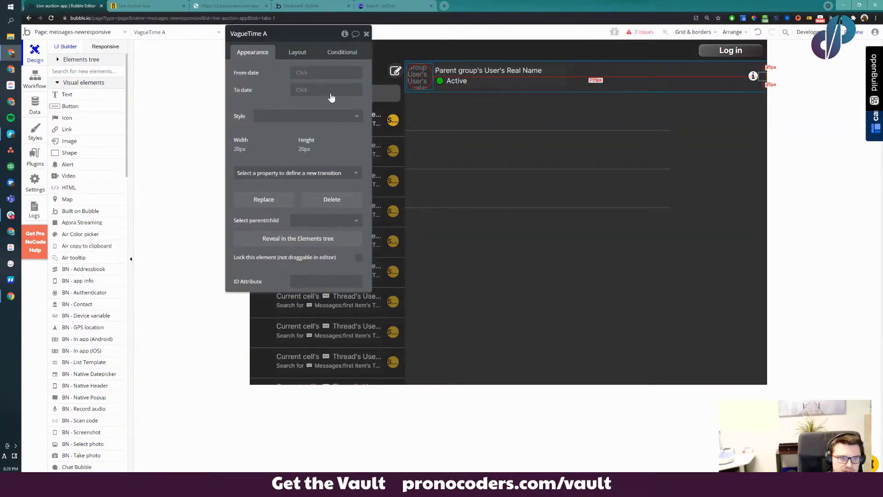
# Set VagueTime A's From date to Current date/time
pyautogui.click(304, 74)
pyautogui.write('curre')
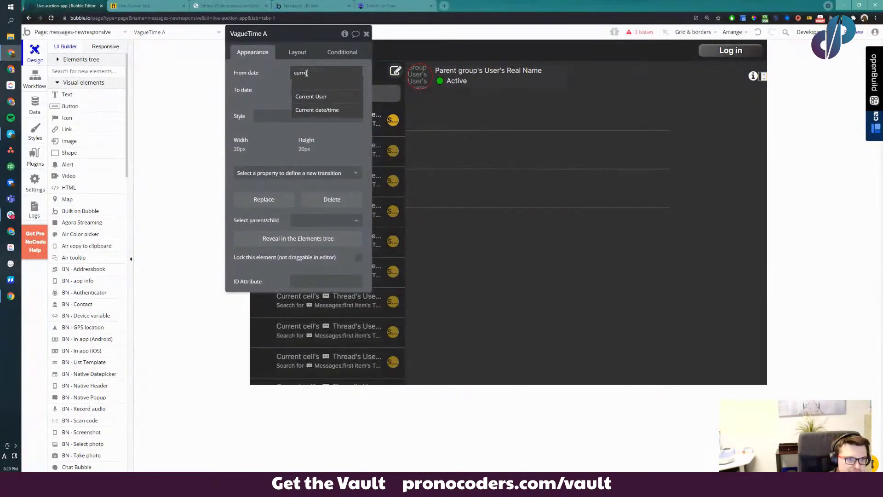
pyautogui.click(316, 109)
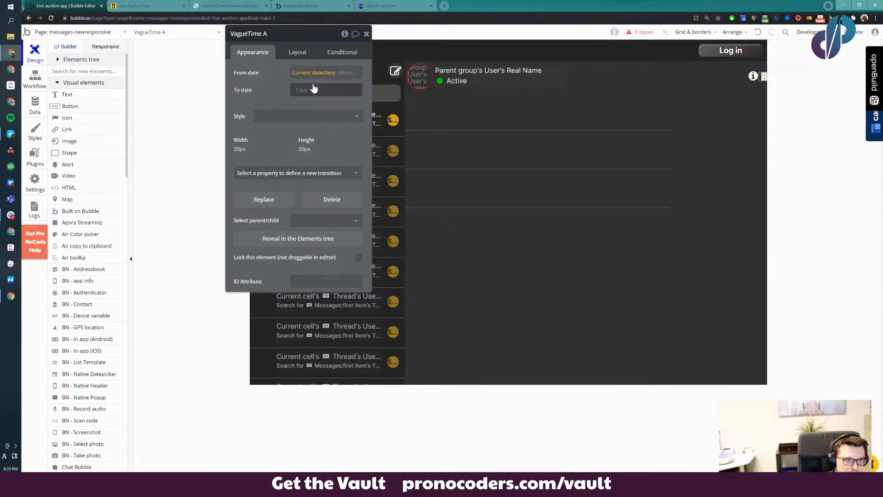
# Set VagueTime A's To date to Current date/time
pyautogui.click(304, 91)
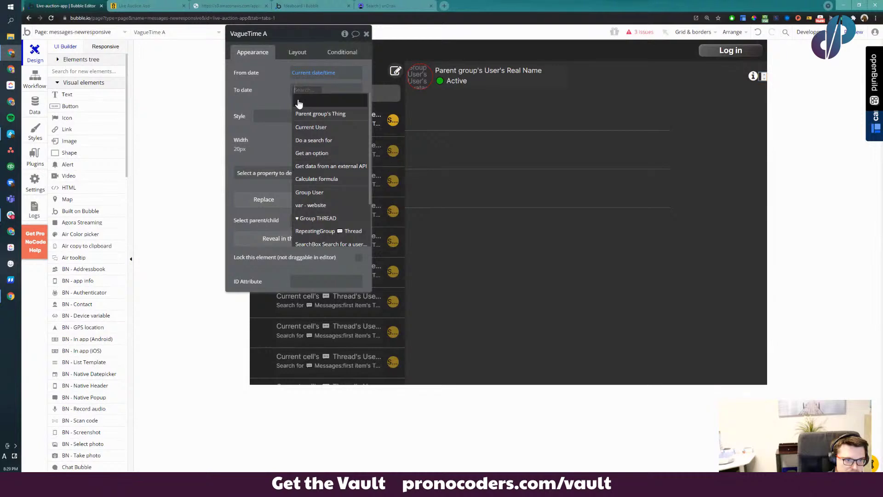
pyautogui.write('current date')
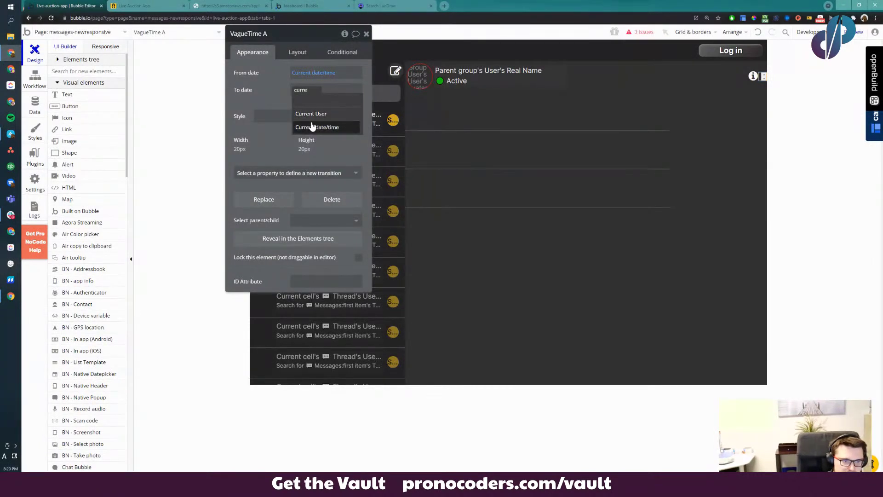
pyautogui.click(322, 127)
# Change VagueTime A's From date to Group User's User's Heartbeat
pyautogui.click(306, 72)
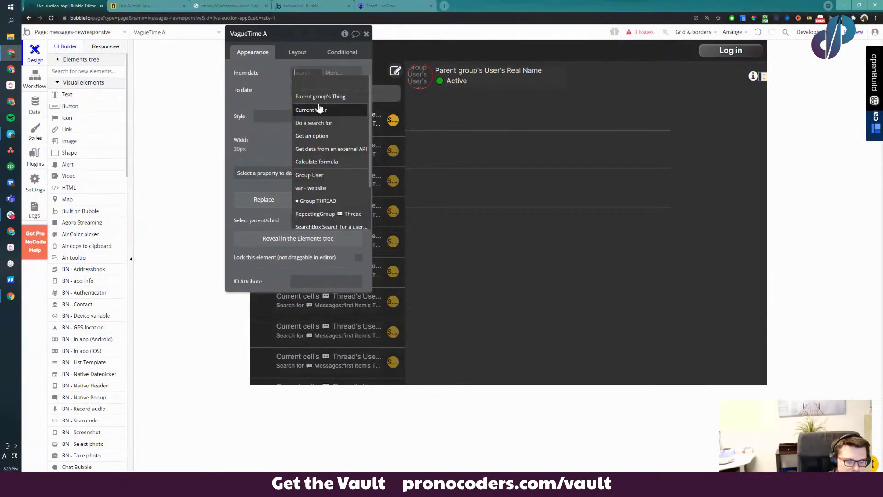
pyautogui.write('user')
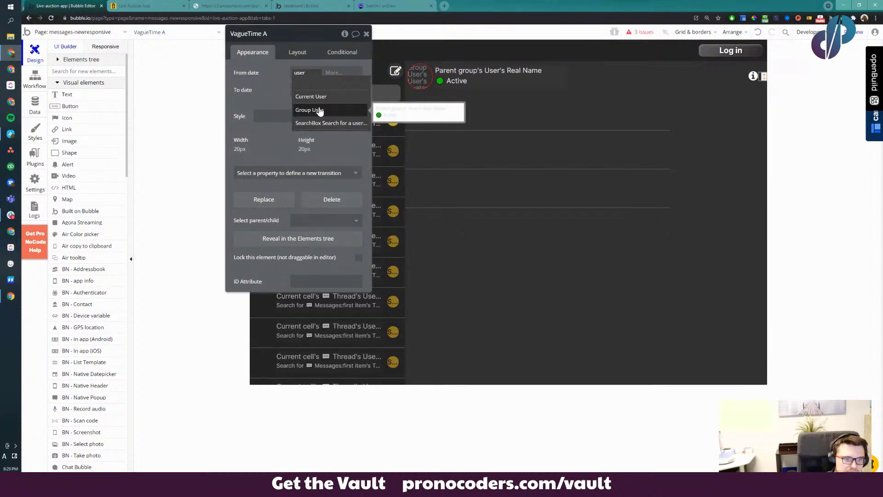
pyautogui.click(321, 111)
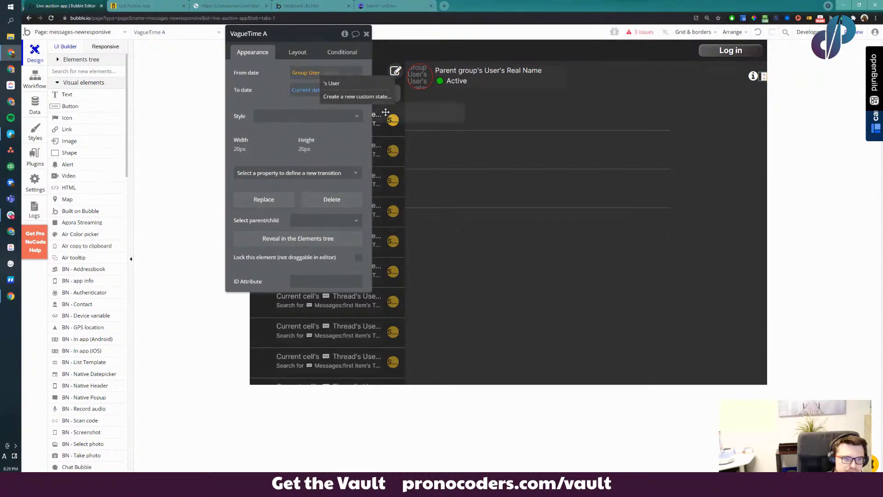
pyautogui.click(363, 86)
pyautogui.write('hear')
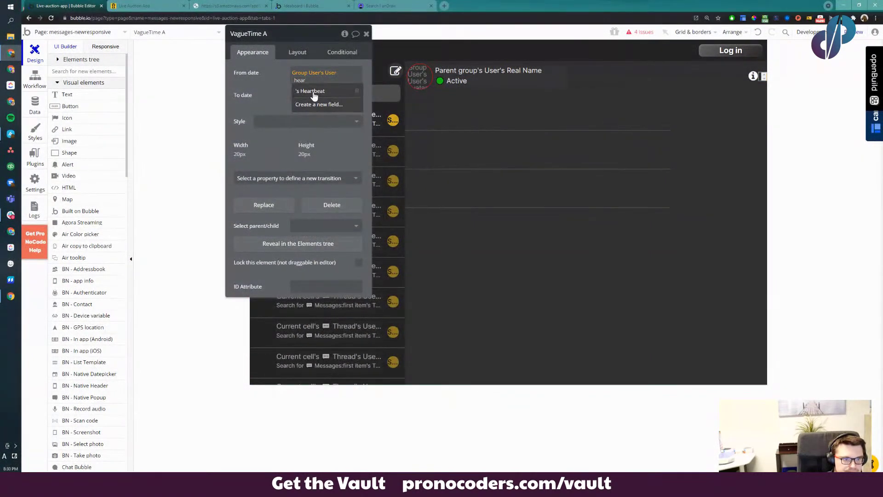
pyautogui.click(314, 91)
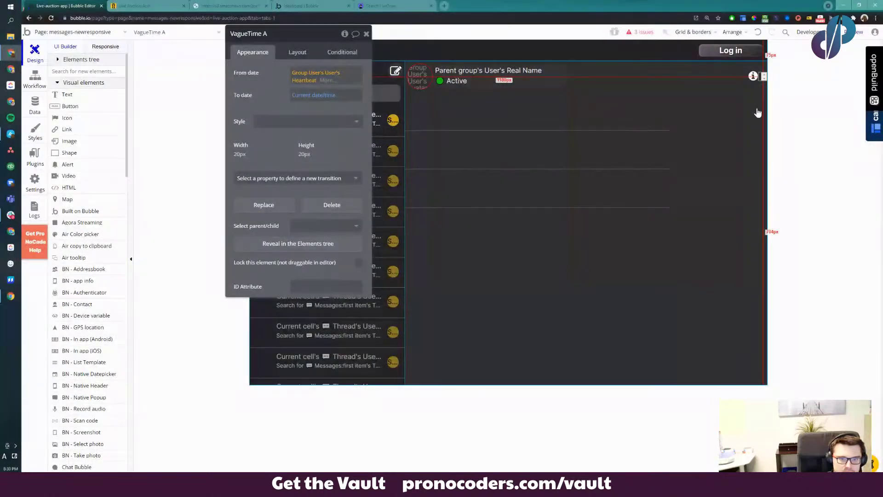
# In the Active text's condition, replace the missing reference after "Last Active" with VagueTime A's Timestamp string
pyautogui.click(480, 82)
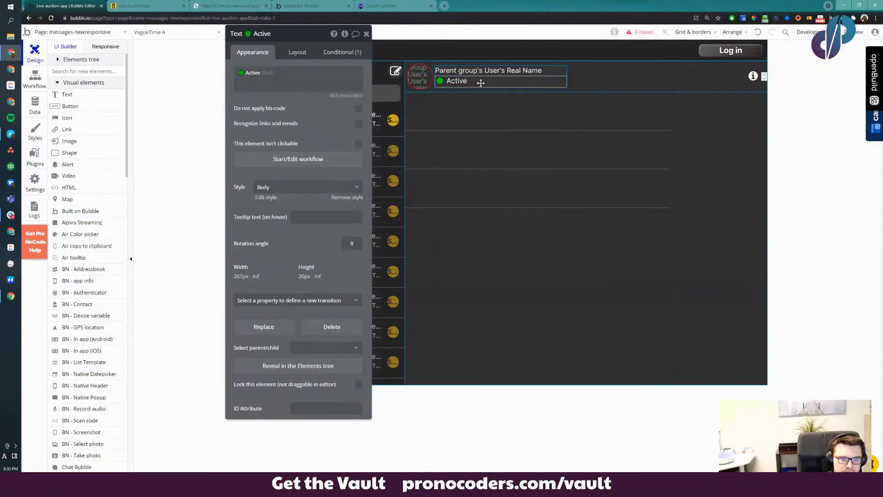
pyautogui.click(285, 74)
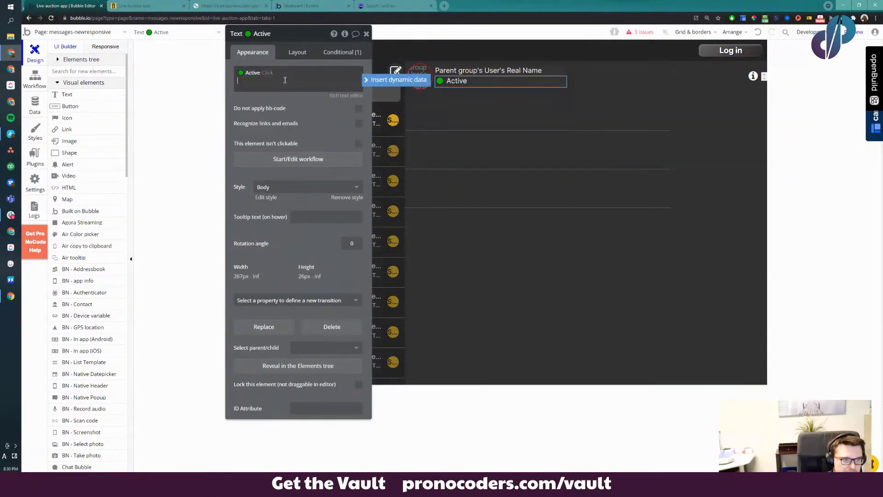
pyautogui.click(299, 53)
pyautogui.click(342, 52)
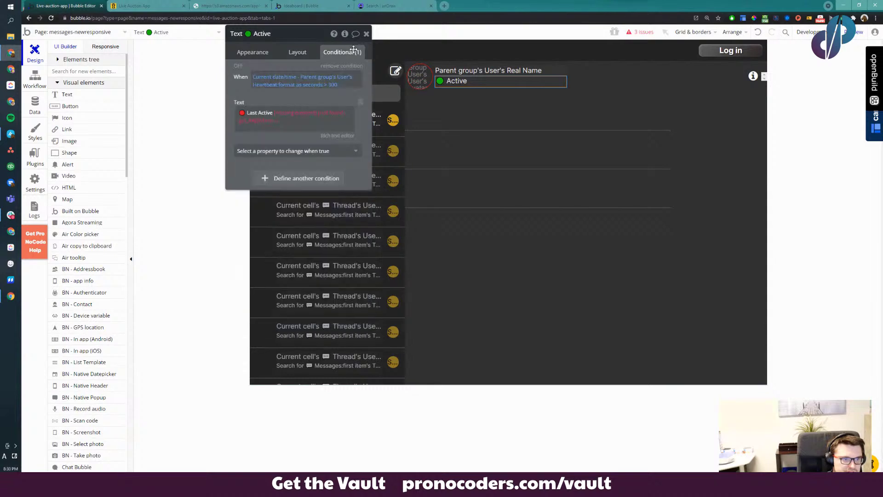
pyautogui.click(296, 124)
pyautogui.click(286, 113)
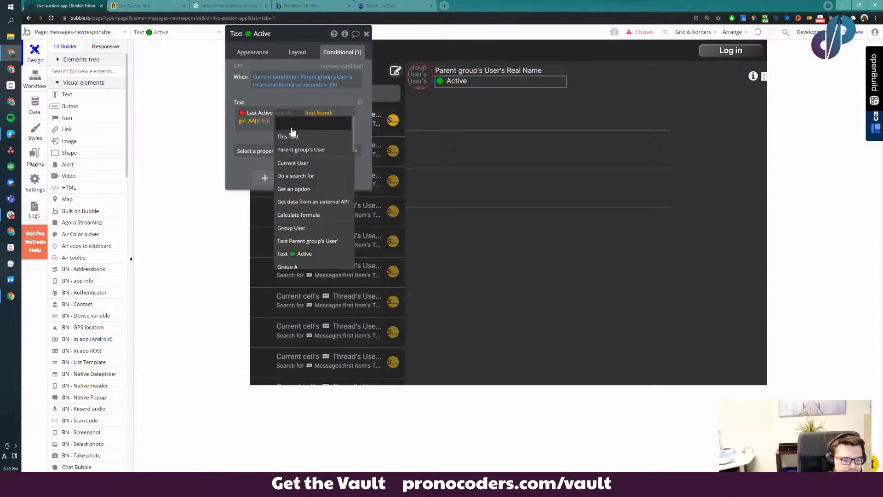
pyautogui.write('rel')
pyautogui.press('BackSpace')
pyautogui.press('BackSpace')
pyautogui.press('BackSpace')
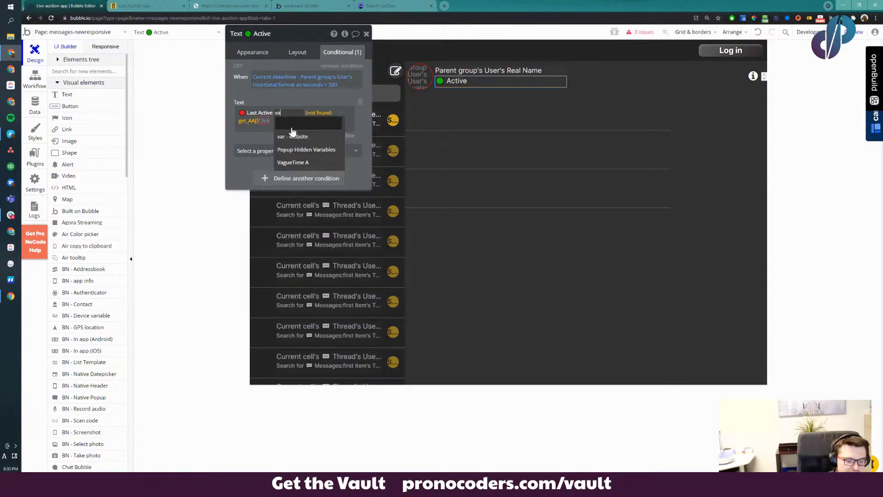
pyautogui.write('vag')
pyautogui.click(292, 135)
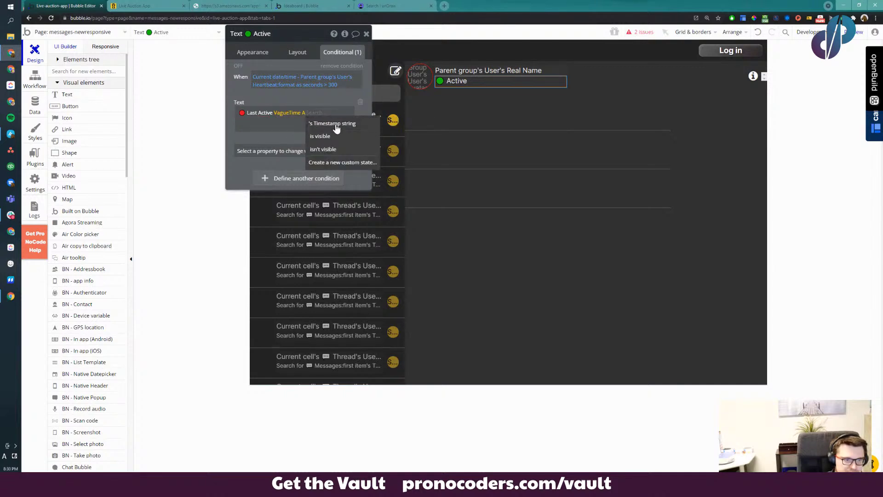
pyautogui.click(332, 124)
# Turn off the fixed width of RepeatingGroup B below the thread header, keeping its height fitted to content
pyautogui.click(753, 77)
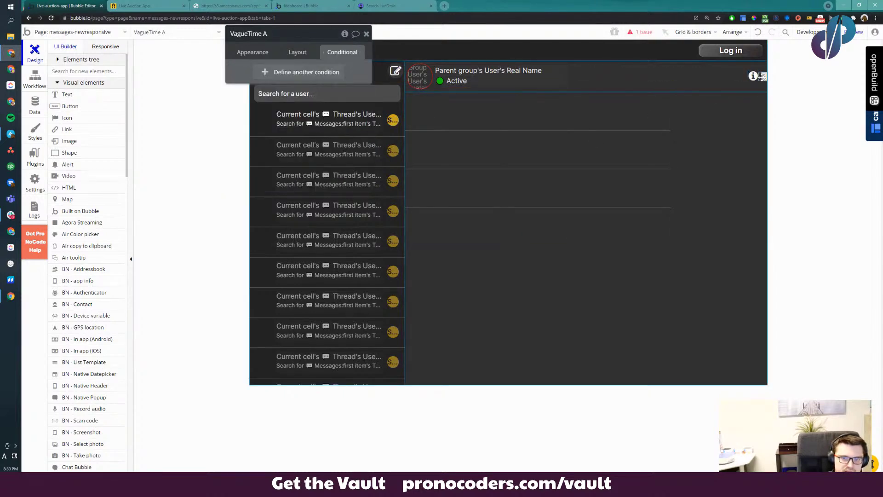
pyautogui.moveTo(276, 33); pyautogui.dragTo(194, 195)
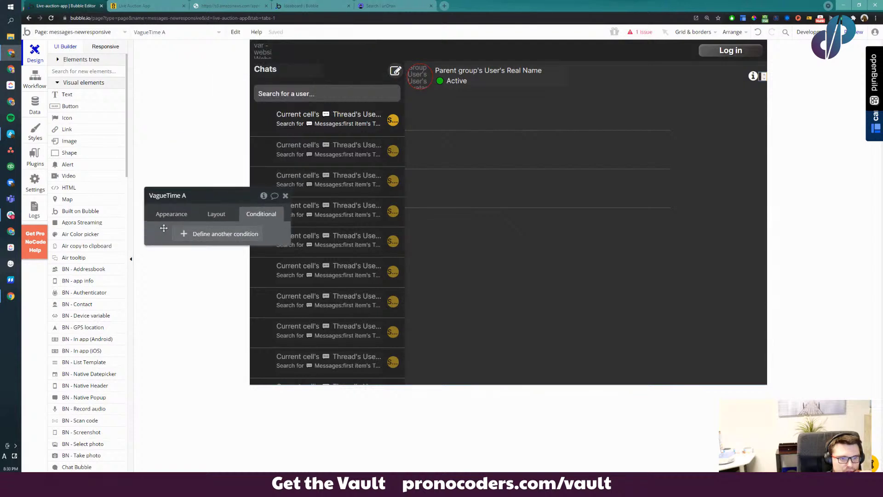
pyautogui.click(512, 179)
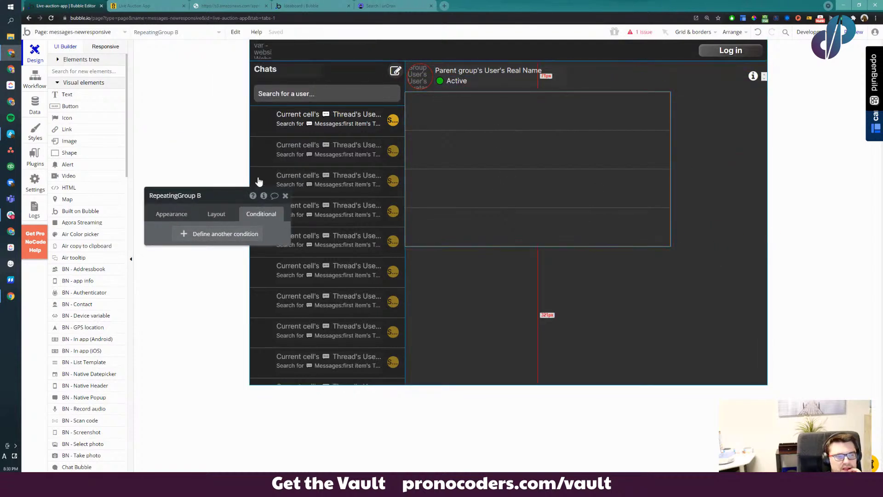
pyautogui.click(176, 213)
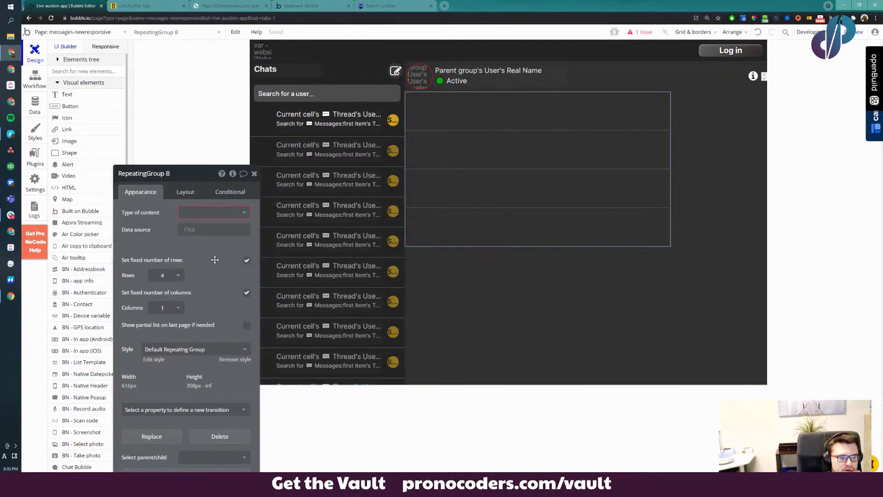
pyautogui.click(185, 193)
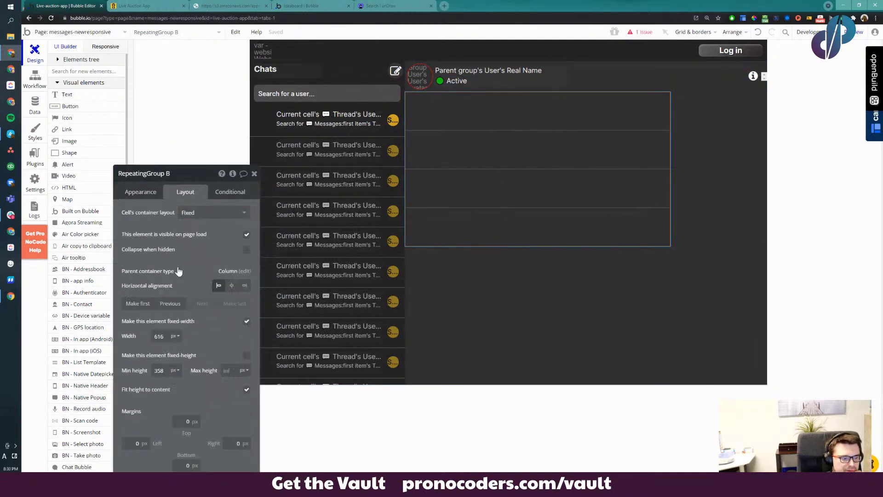
pyautogui.click(247, 323)
pyautogui.click(207, 285)
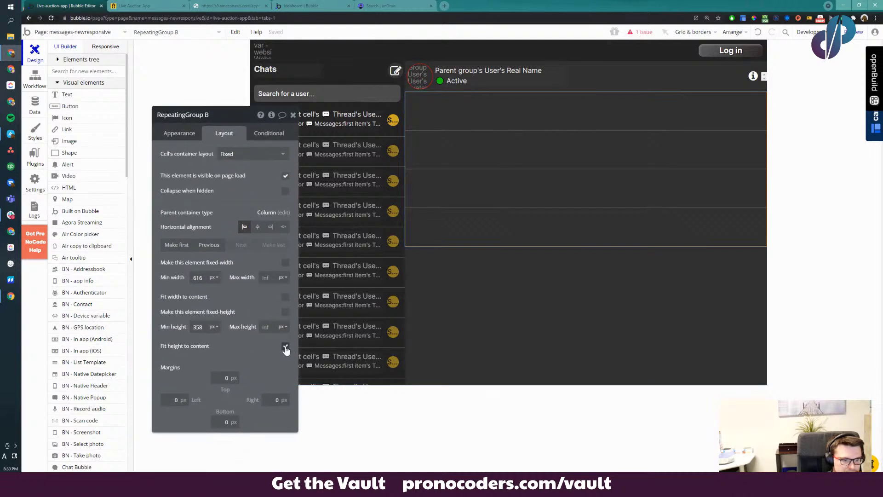
pyautogui.click(285, 347)
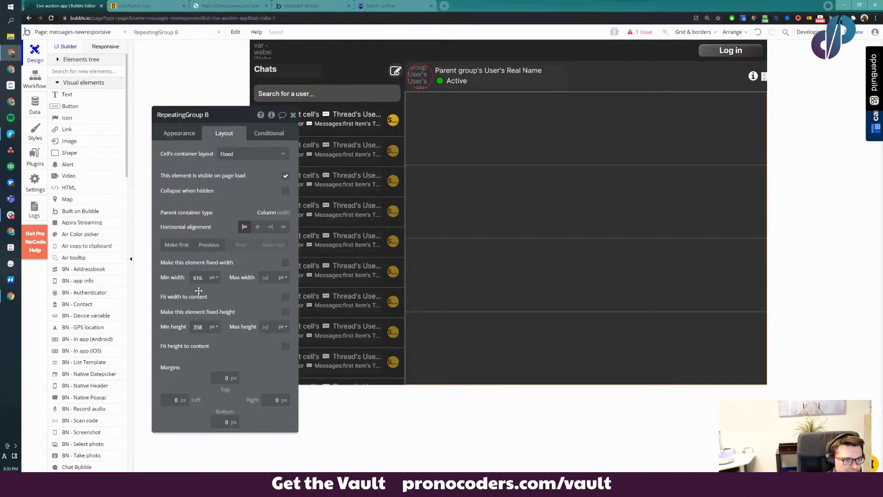
pyautogui.click(286, 348)
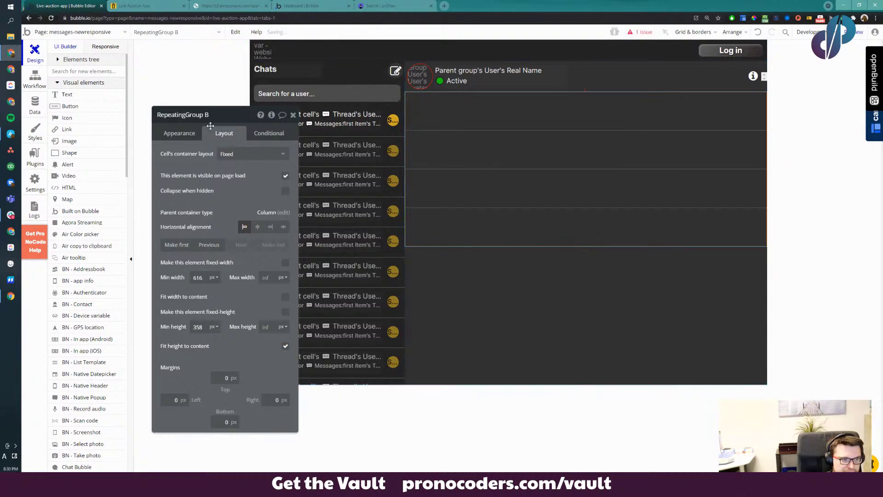
# Add an Input element about 652 px wide and 59 px high beneath the repeating group in the thread column
pyautogui.scroll(-3, 88, 307)
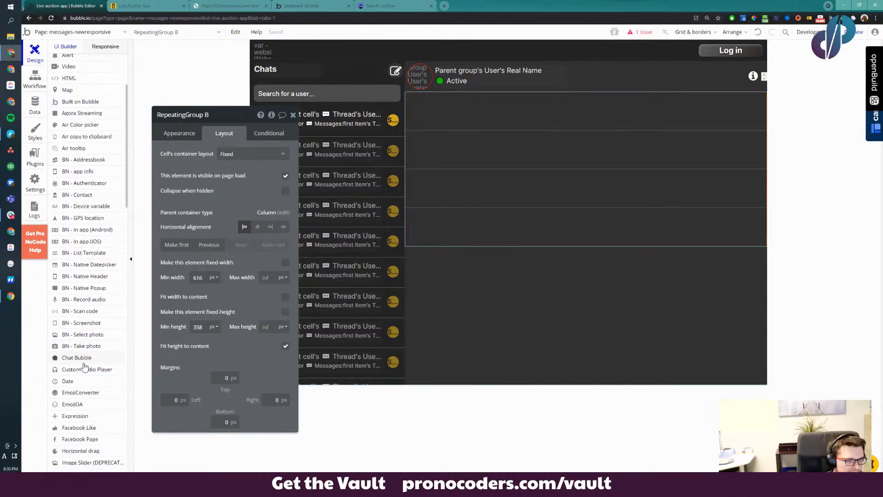
pyautogui.scroll(3, 87, 375)
pyautogui.scroll(-20, 85, 196)
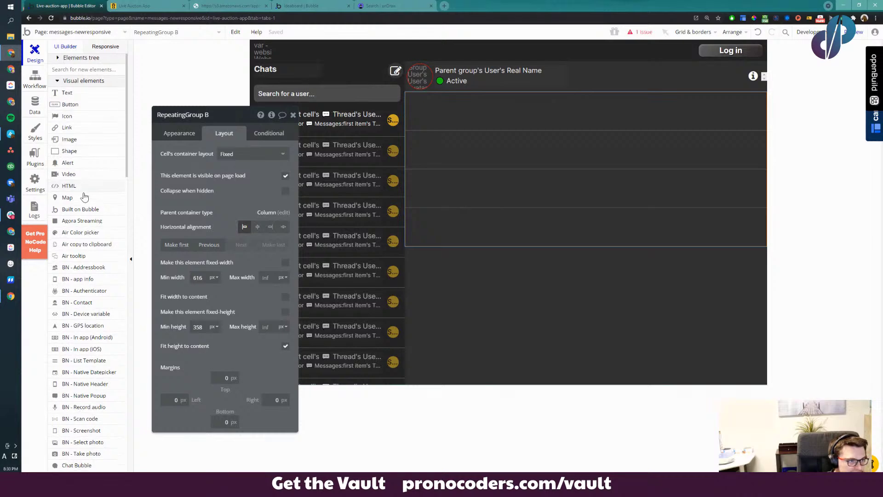
pyautogui.scroll(-6, 96, 359)
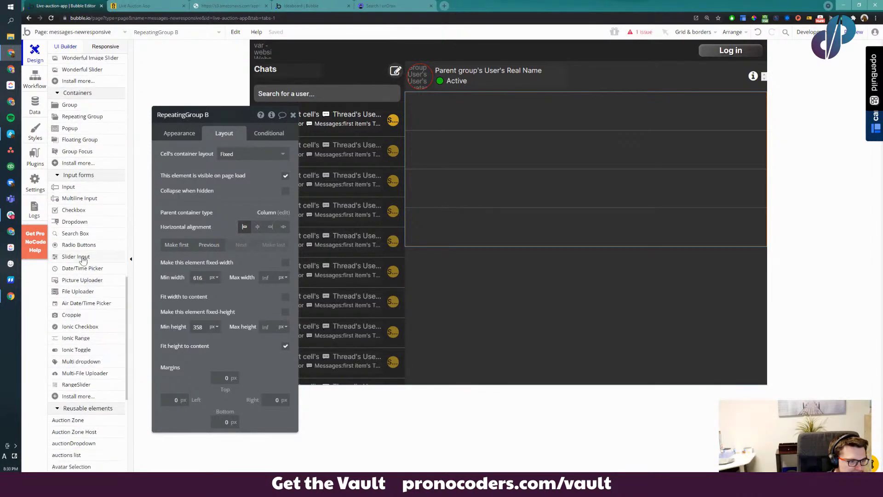
pyautogui.click(78, 187)
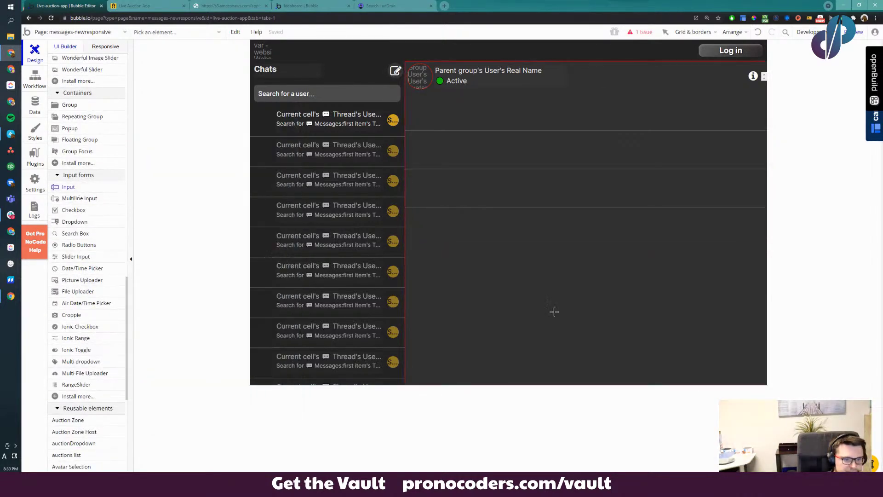
pyautogui.click(668, 377)
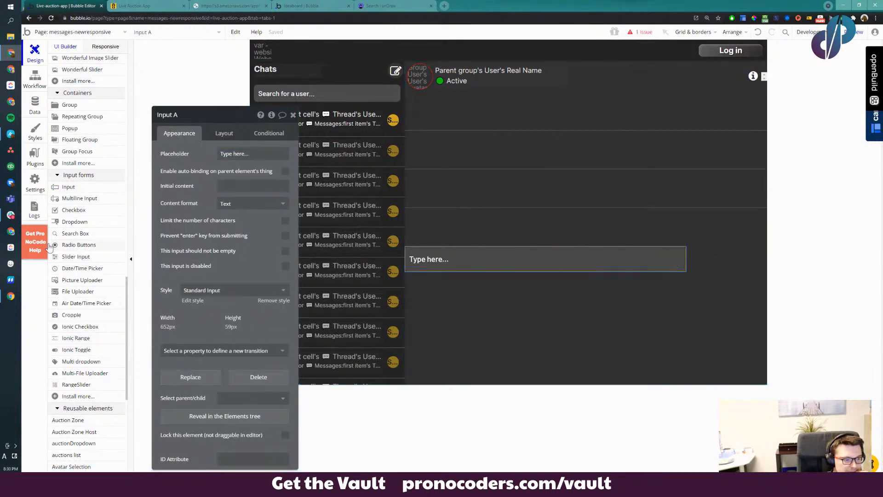
# Wrap the new message input in its own group and set that group's container layout to Row
pyautogui.scroll(2, 78, 180)
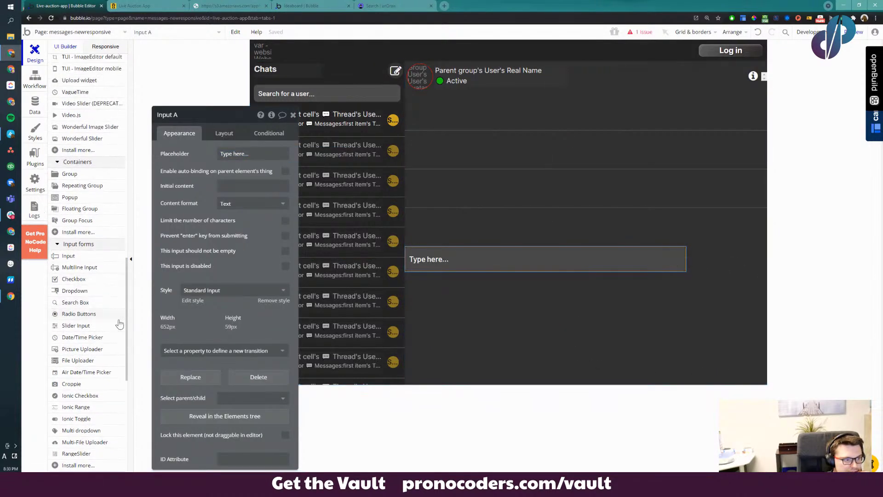
pyautogui.rightClick(486, 260)
pyautogui.click(525, 212)
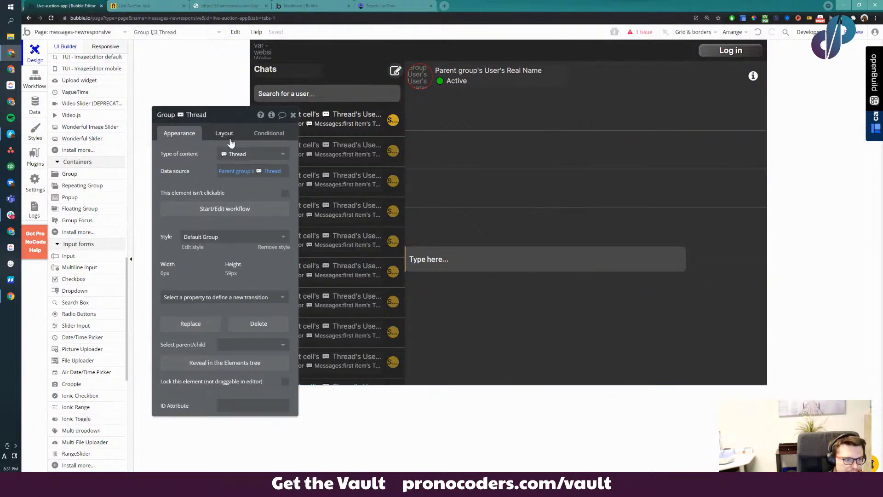
pyautogui.click(230, 138)
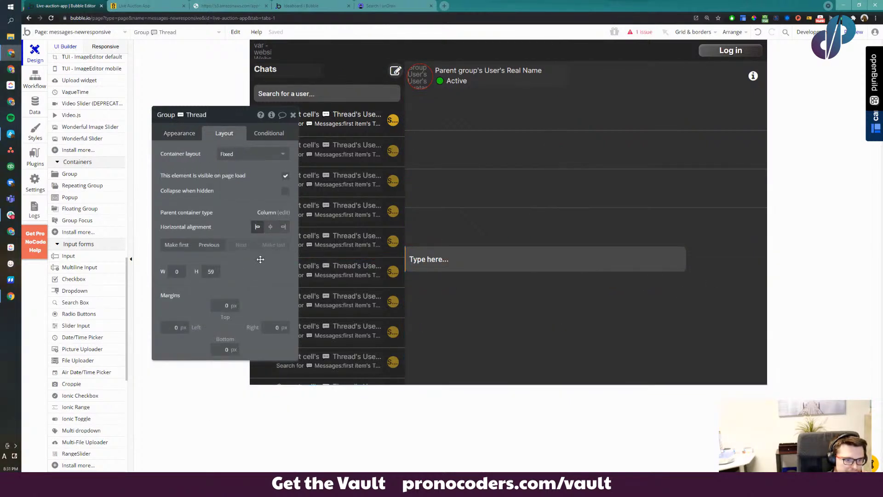
pyautogui.click(261, 156)
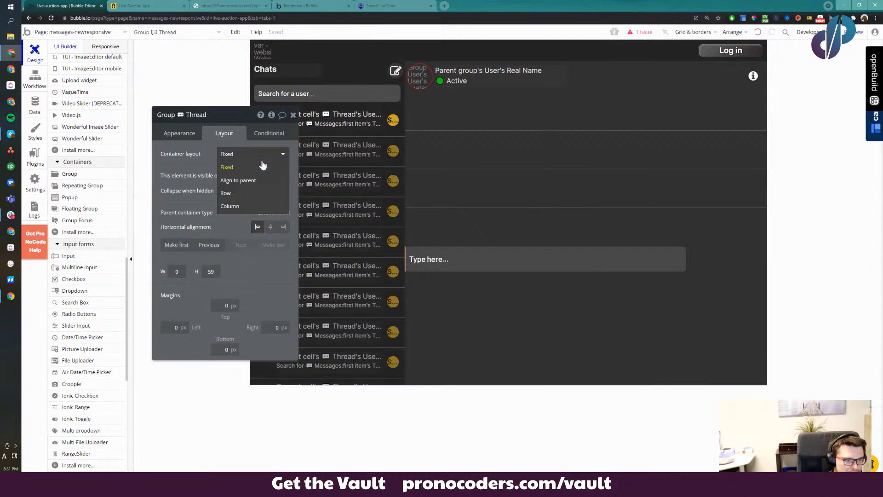
pyautogui.click(241, 195)
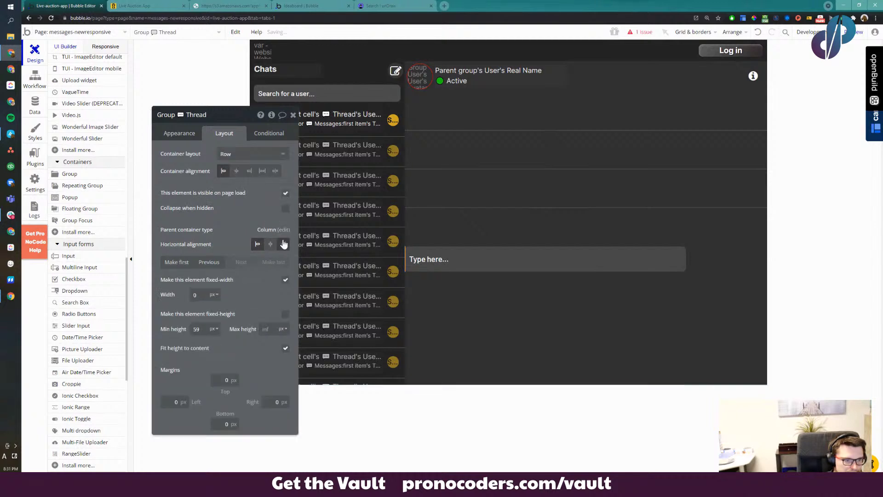
# Turn off the fixed width of the message row group and add a button beside the "Type here..." input
pyautogui.click(285, 280)
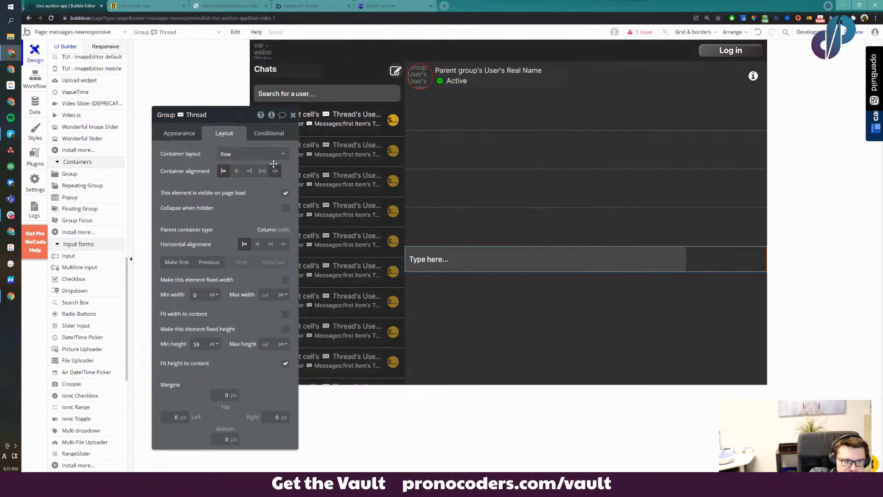
pyautogui.scroll(3, 108, 257)
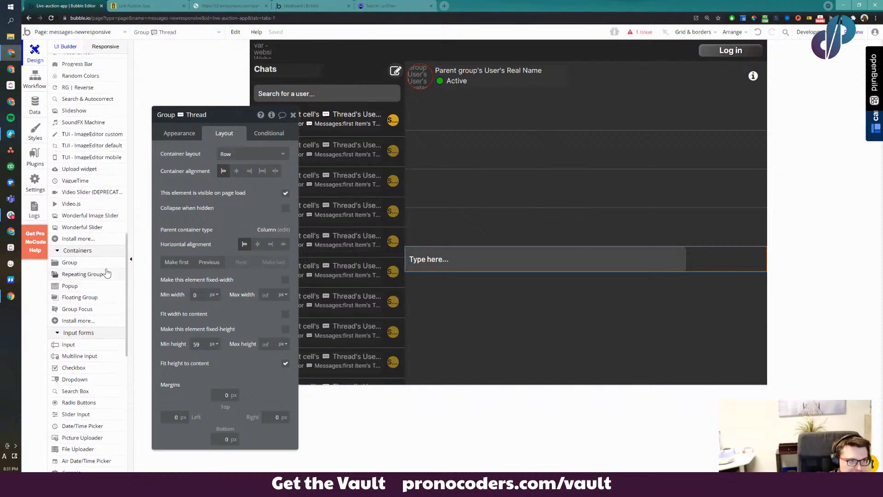
pyautogui.scroll(6, 97, 239)
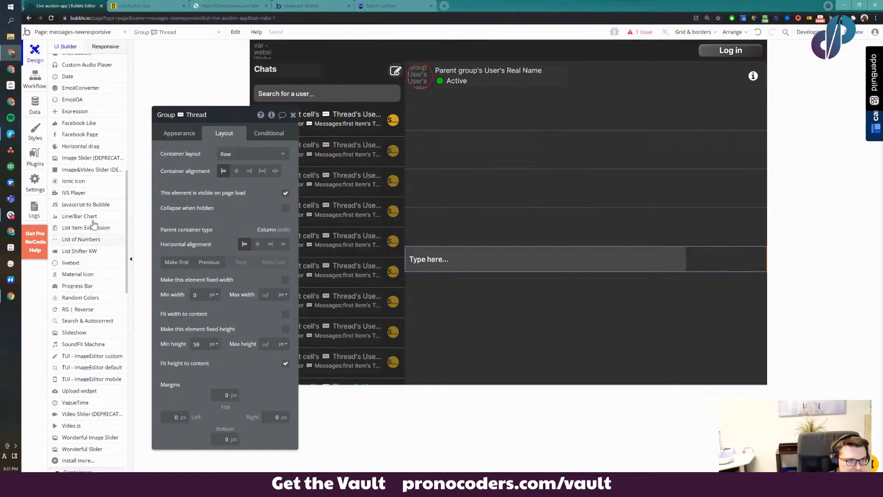
pyautogui.scroll(-9, 94, 224)
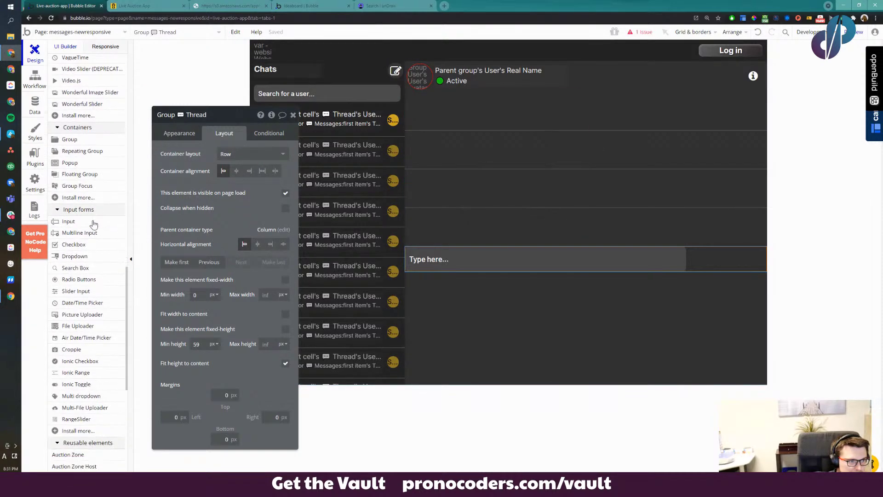
pyautogui.scroll(-2, 92, 216)
pyautogui.scroll(8, 91, 212)
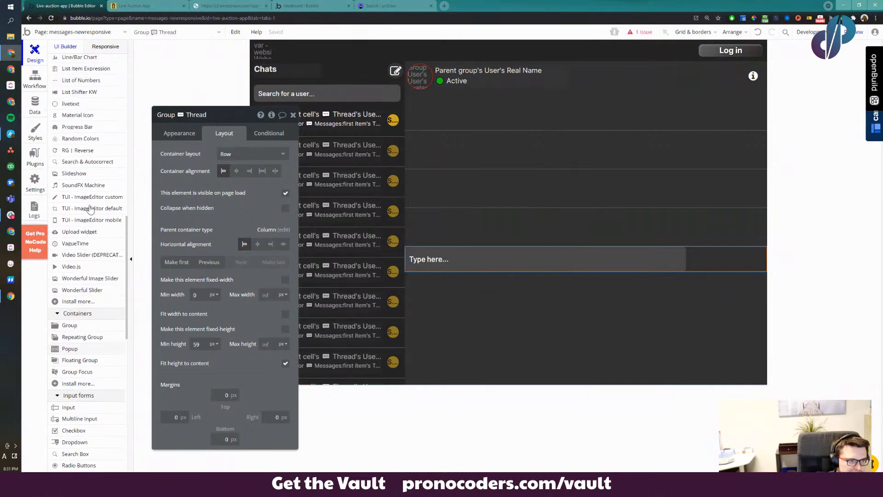
pyautogui.scroll(7, 88, 193)
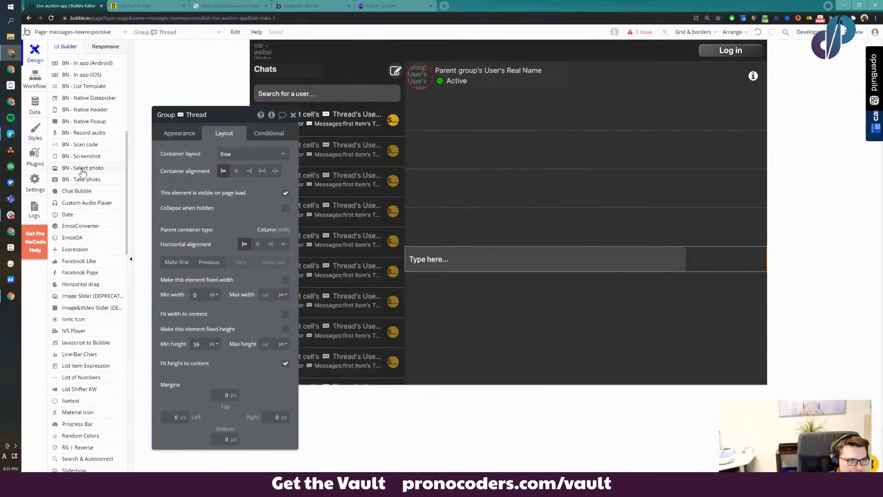
pyautogui.scroll(7, 83, 171)
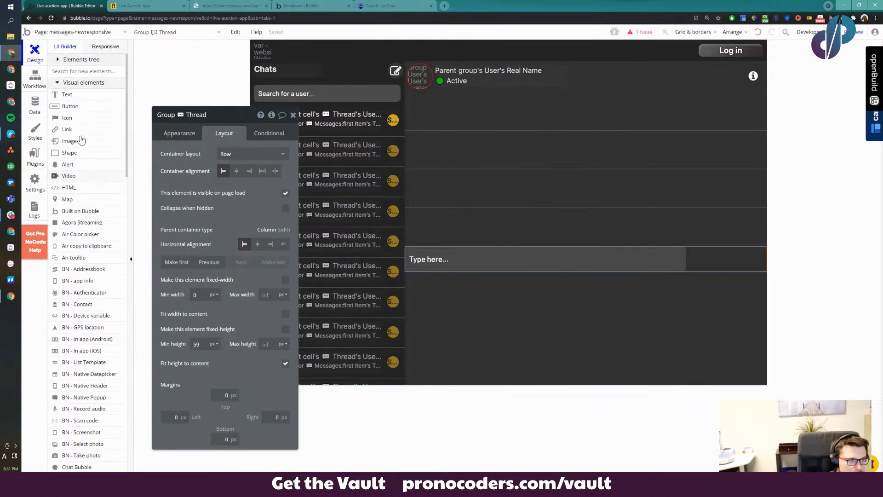
pyautogui.click(79, 107)
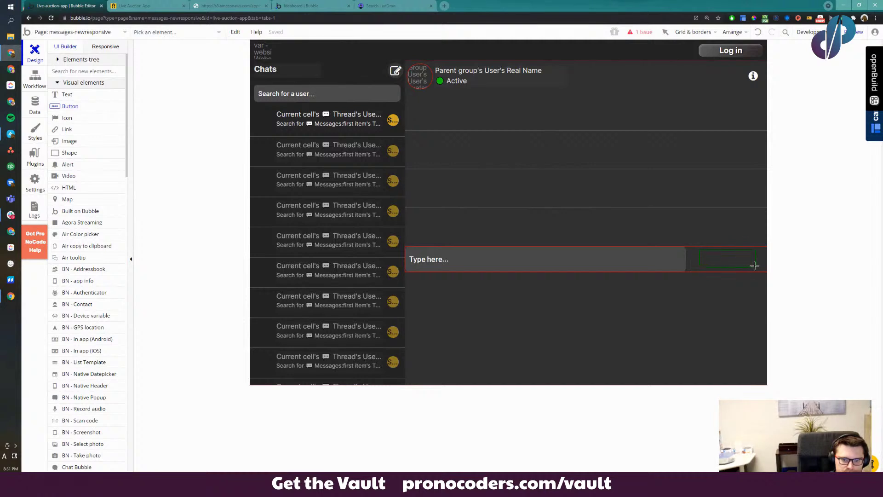
pyautogui.moveTo(754, 265); pyautogui.dragTo(754, 266)
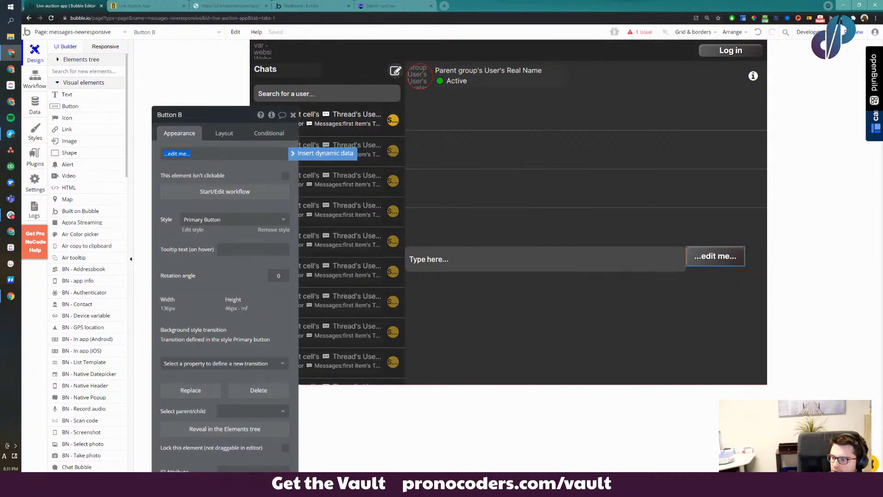
pyautogui.click(728, 256)
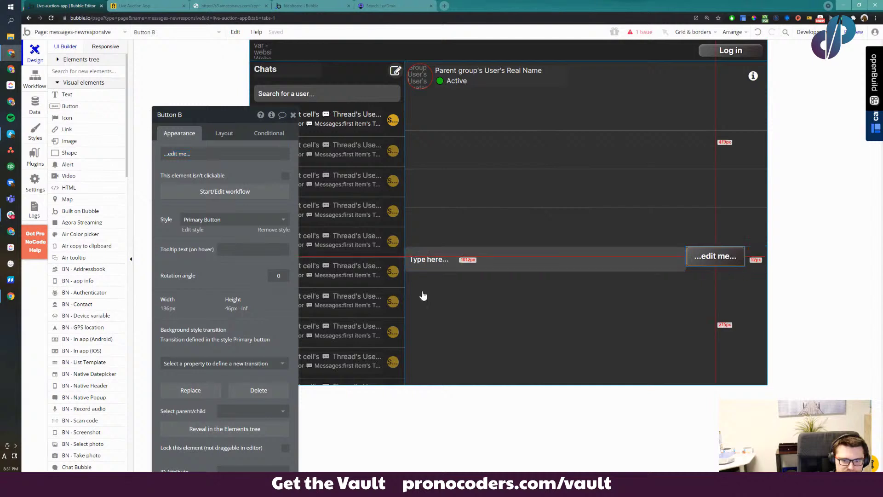
# Set the new button's minimum height to 40 px
pyautogui.click(224, 133)
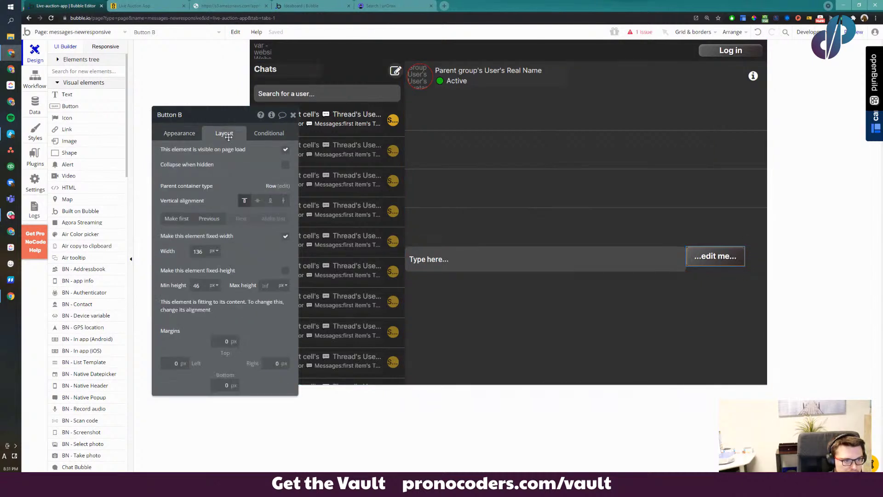
pyautogui.doubleClick(197, 286)
pyautogui.press('Up')
pyautogui.press('Up')
pyautogui.press('Up')
pyautogui.press('Up')
pyautogui.press('Up')
pyautogui.press('Up')
pyautogui.press('Up')
pyautogui.press('Up')
pyautogui.press('Up')
pyautogui.press('Up')
pyautogui.press('Up')
pyautogui.press('Up')
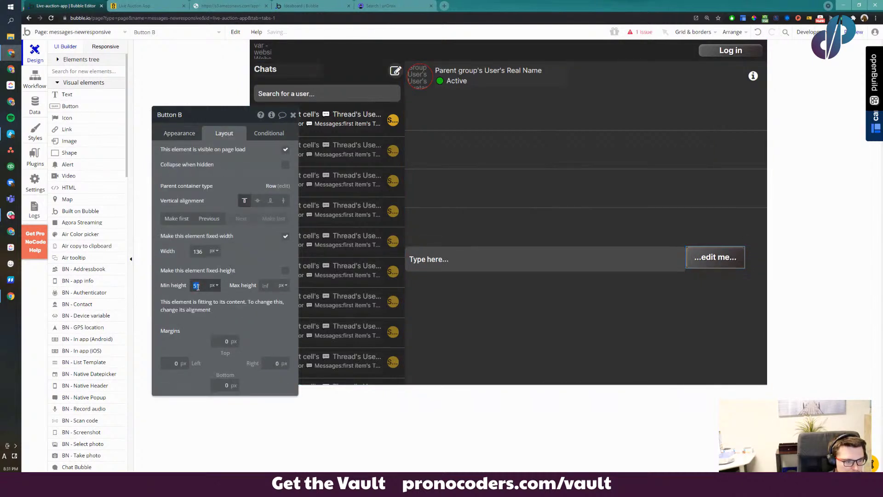
pyautogui.press('Down')
pyautogui.press('Down')
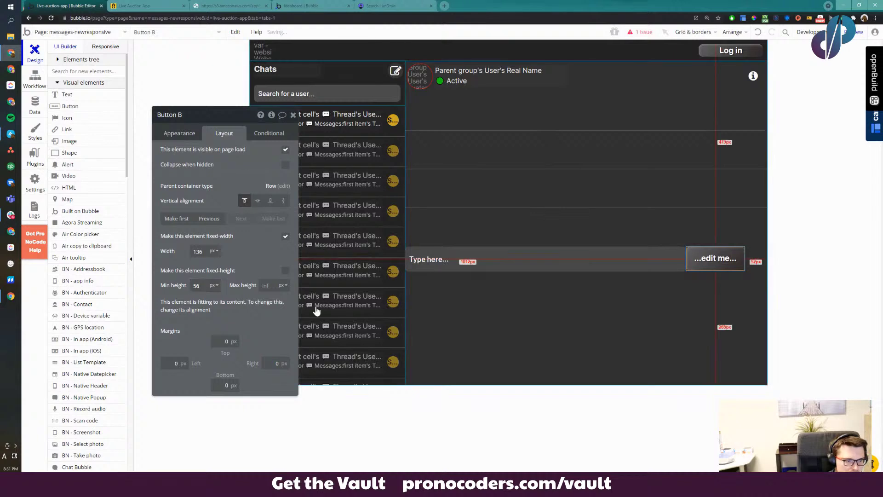
pyautogui.press('Down')
pyautogui.press('Down')
pyautogui.press('Down')
pyautogui.press('Down')
pyautogui.press('Down')
pyautogui.press('Down')
pyautogui.press('Down')
pyautogui.press('Down')
pyautogui.press('Down')
pyautogui.press('Down')
pyautogui.press('Down')
pyautogui.press('Down')
pyautogui.press('Down')
pyautogui.press('Down')
pyautogui.press('Down')
pyautogui.press('Down')
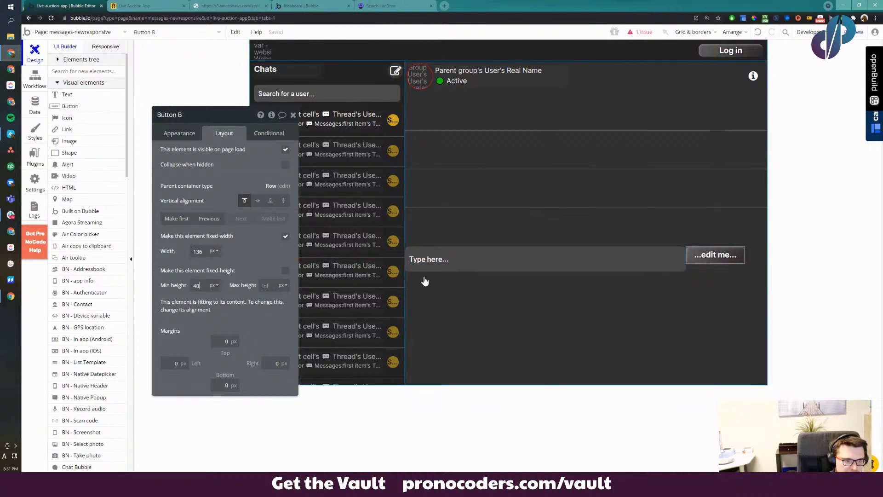
# Set the height of the "Type here..." input to 40 px
pyautogui.click(469, 266)
pyautogui.doubleClick(197, 285)
pyautogui.write('49')
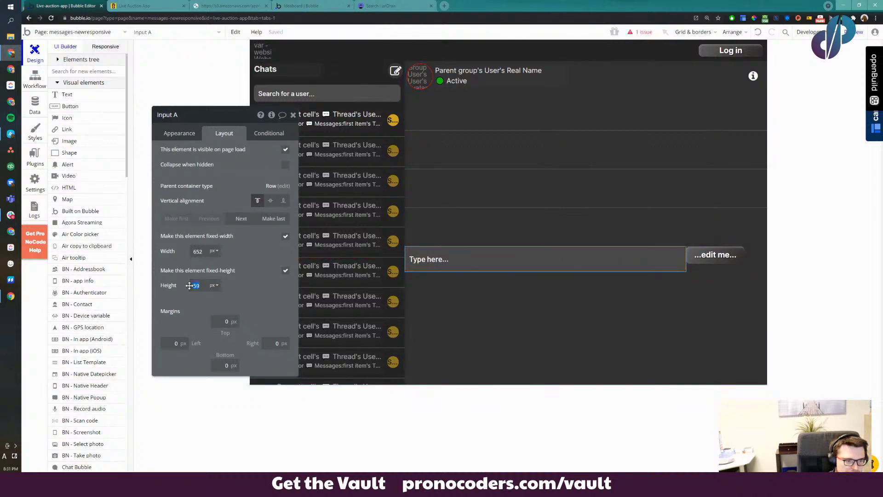
pyautogui.press('Down')
pyautogui.press('Down')
pyautogui.press('Down')
pyautogui.press('Down')
pyautogui.press('Down')
pyautogui.press('Down')
pyautogui.press('Down')
pyautogui.press('Down')
pyautogui.press('Down')
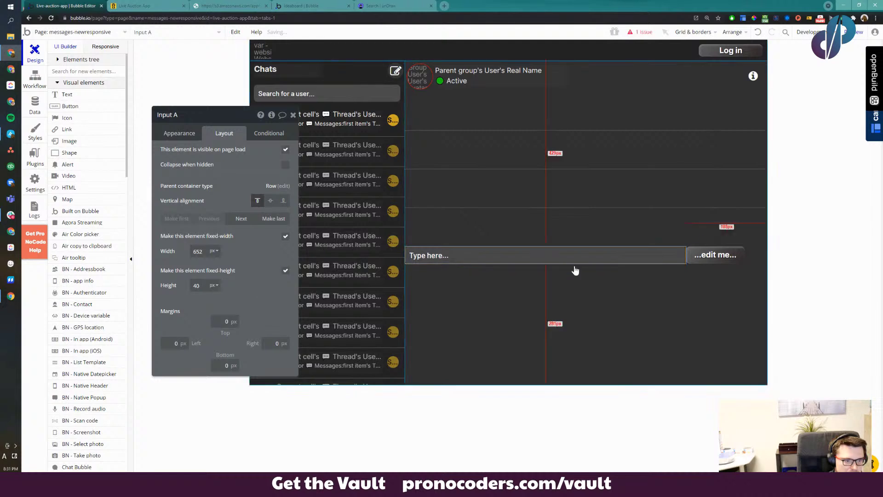
# Change the new button's label to "Send"
pyautogui.click(713, 259)
pyautogui.click(180, 133)
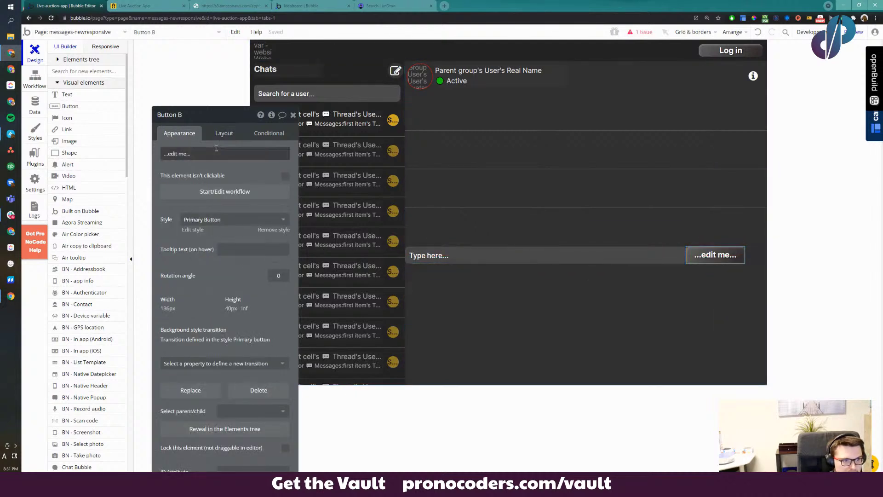
pyautogui.tripleClick(218, 151)
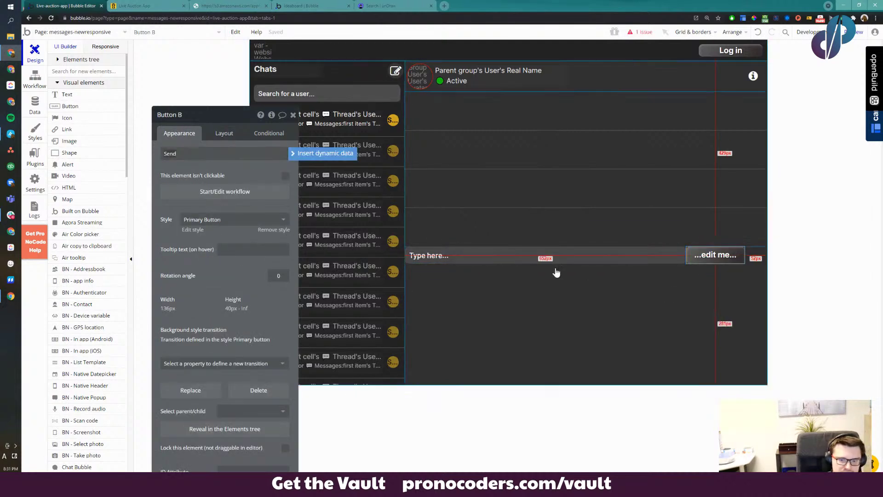
pyautogui.click(714, 261)
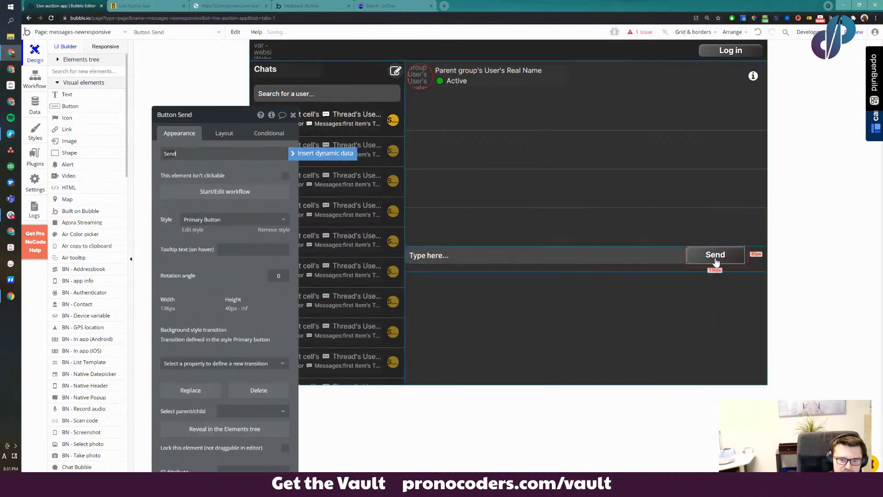
# Turn off the fixed width of the "Type here..." input so it stretches across the row
pyautogui.click(233, 132)
pyautogui.click(561, 256)
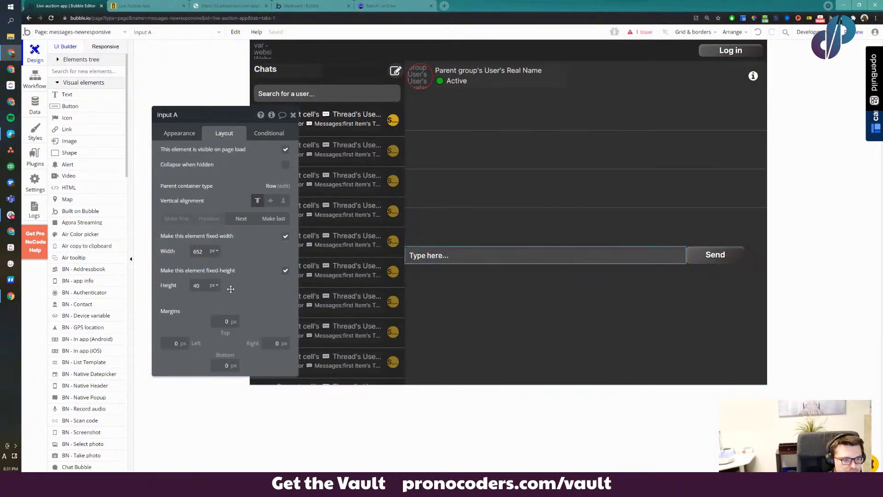
pyautogui.moveTo(240, 273); pyautogui.dragTo(236, 273)
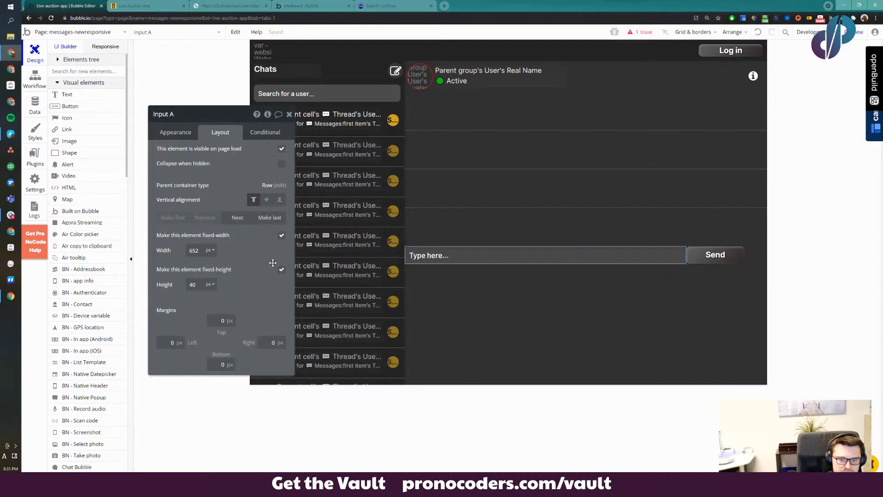
pyautogui.click(282, 236)
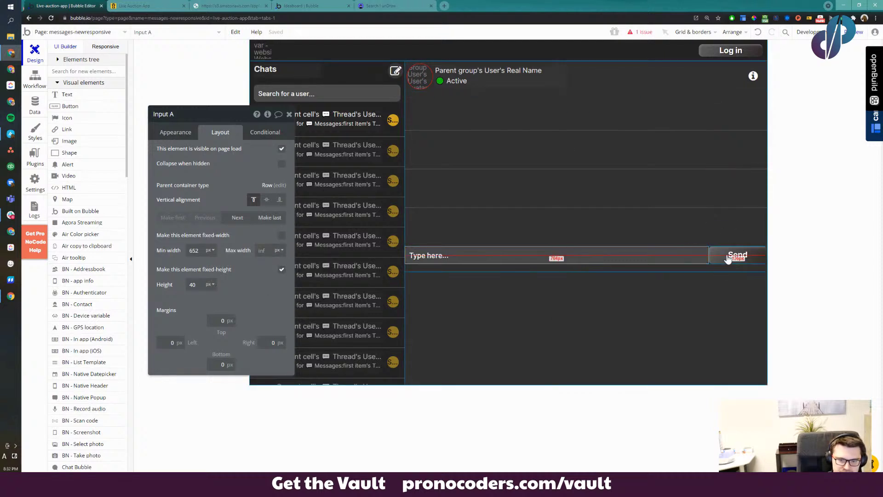
# Set the message input's right margin and the Send button's left margin to 5 px
pyautogui.click(260, 345)
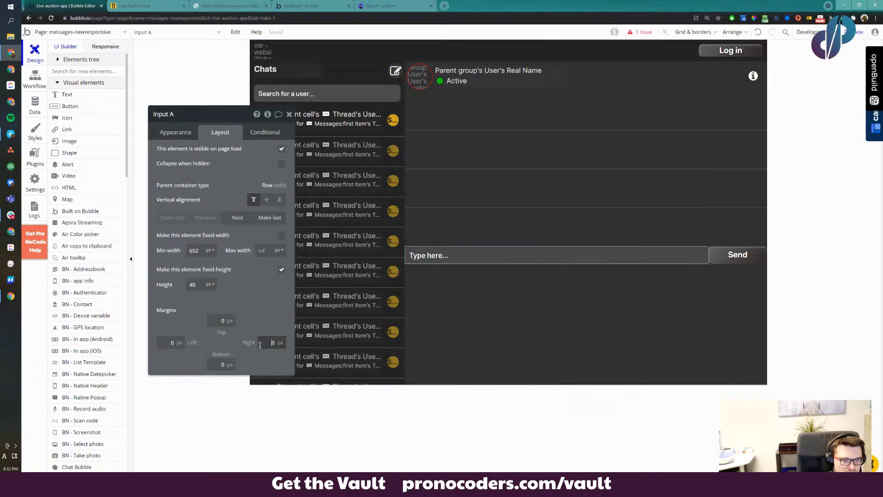
pyautogui.click(736, 254)
pyautogui.click(179, 360)
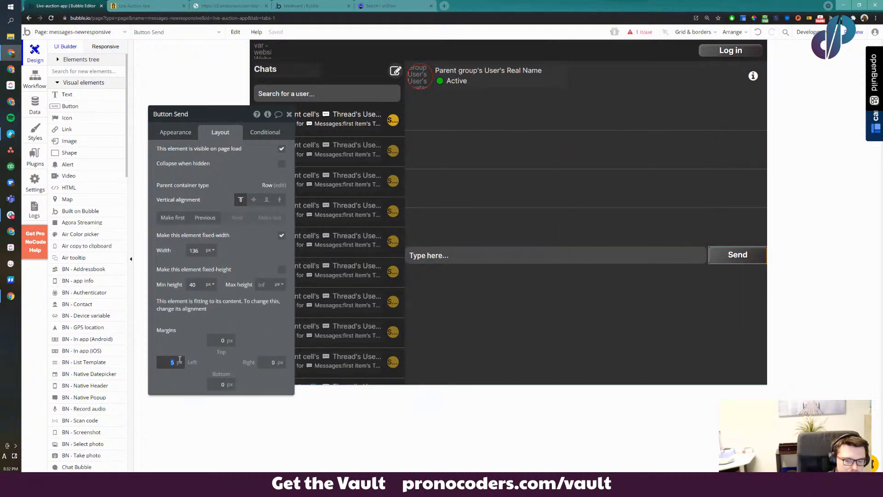
pyautogui.click(546, 316)
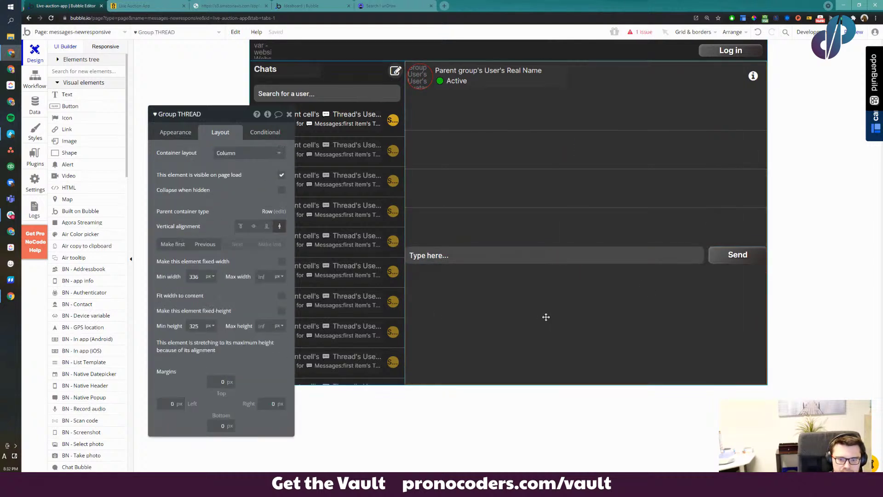
# Set the message input's left margin and the Send button's right margin to 5 px
pyautogui.click(644, 254)
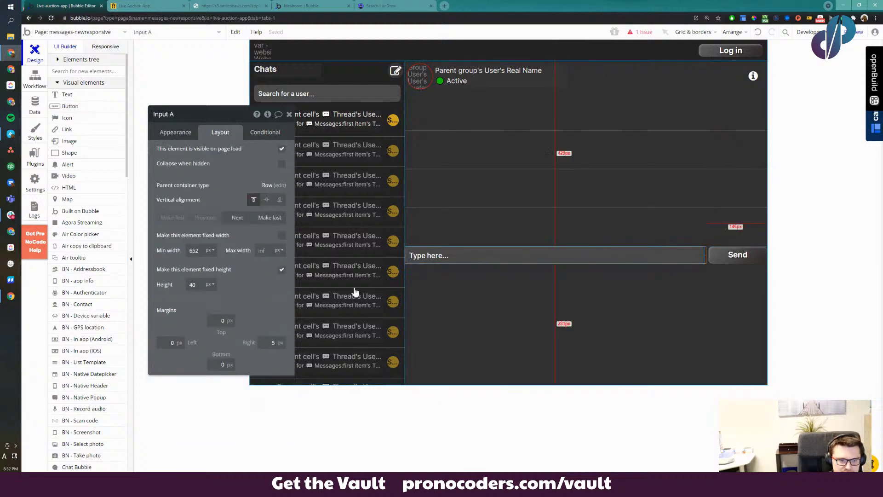
pyautogui.click(160, 343)
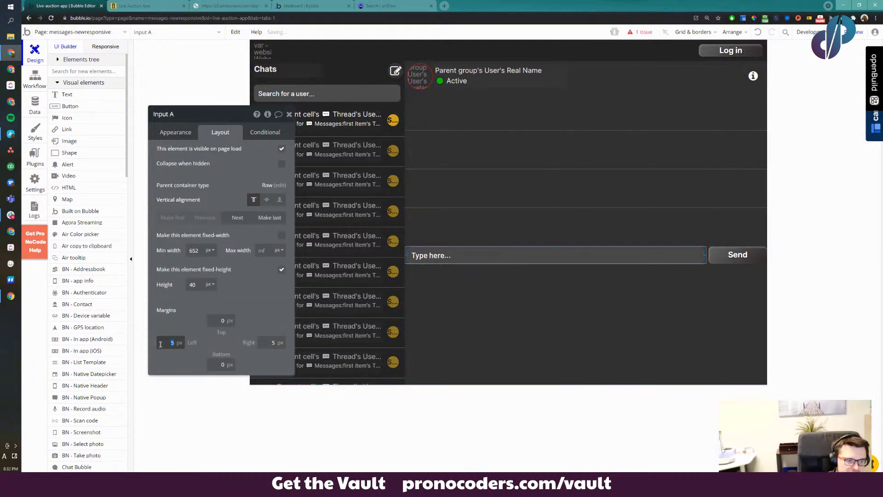
pyautogui.click(724, 258)
pyautogui.click(274, 362)
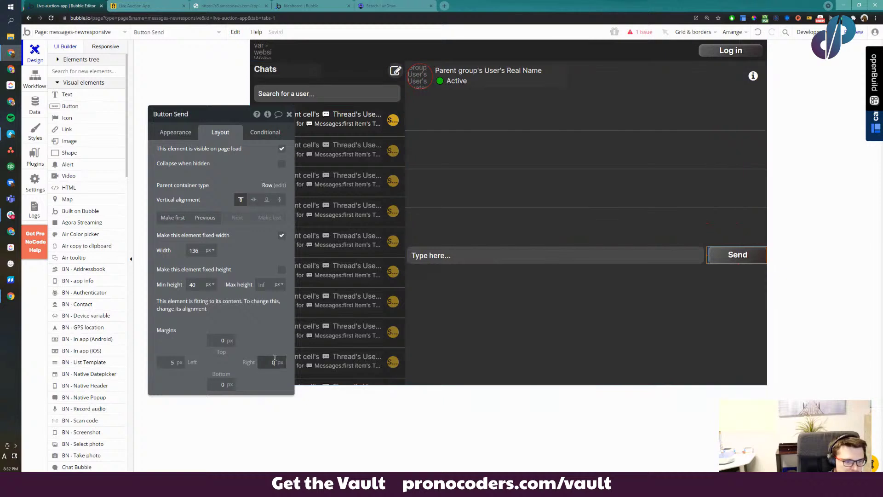
pyautogui.write('5')
pyautogui.click(711, 345)
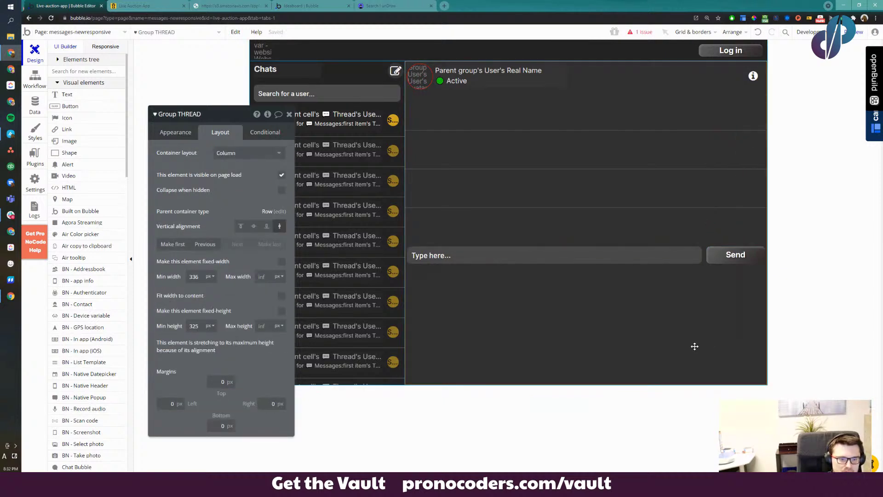
# Reduce the message input's right margin to narrow the gap to the Send button
pyautogui.click(631, 258)
pyautogui.click(261, 340)
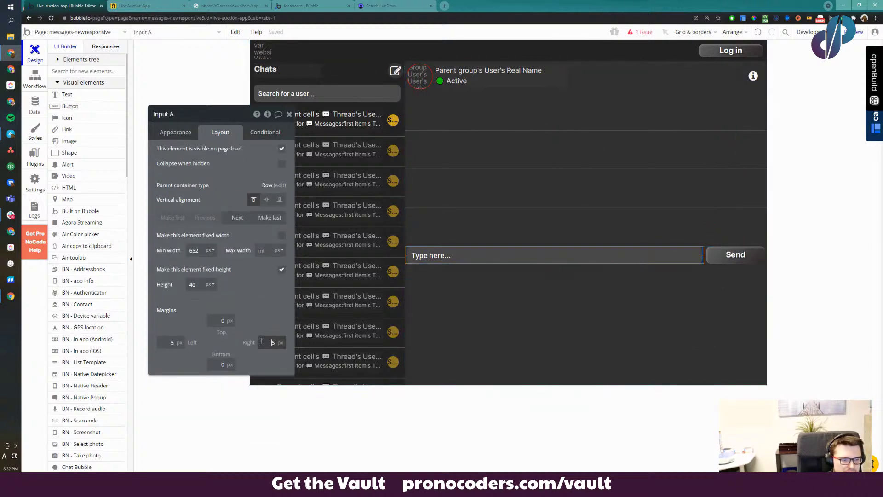
pyautogui.click(598, 291)
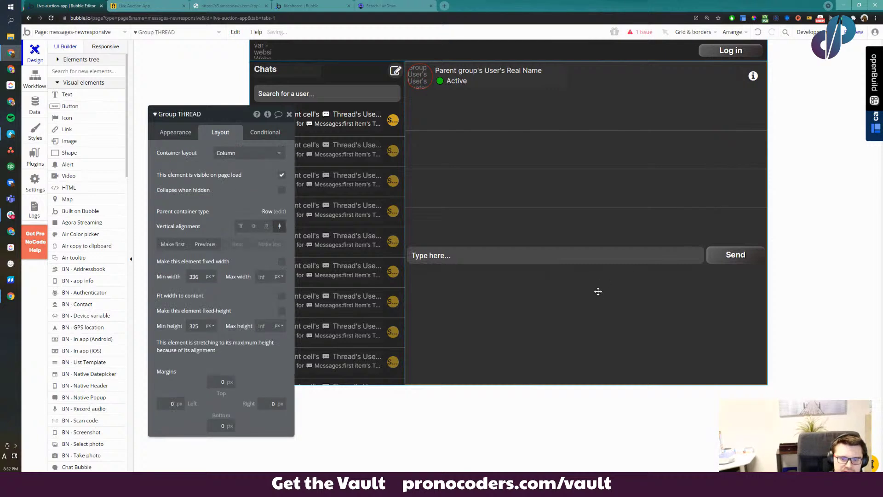
# For the message repeating group above the input, turn off fitting height to content and the fixed number of rows
pyautogui.click(517, 221)
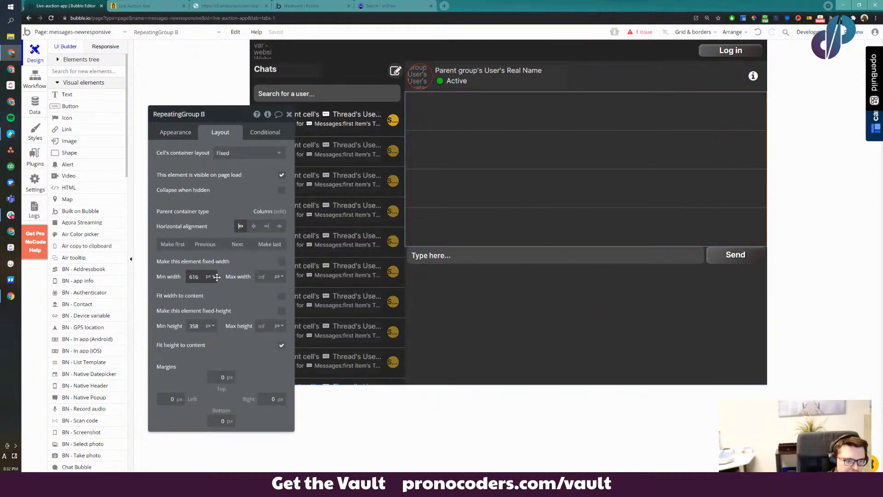
pyautogui.click(282, 345)
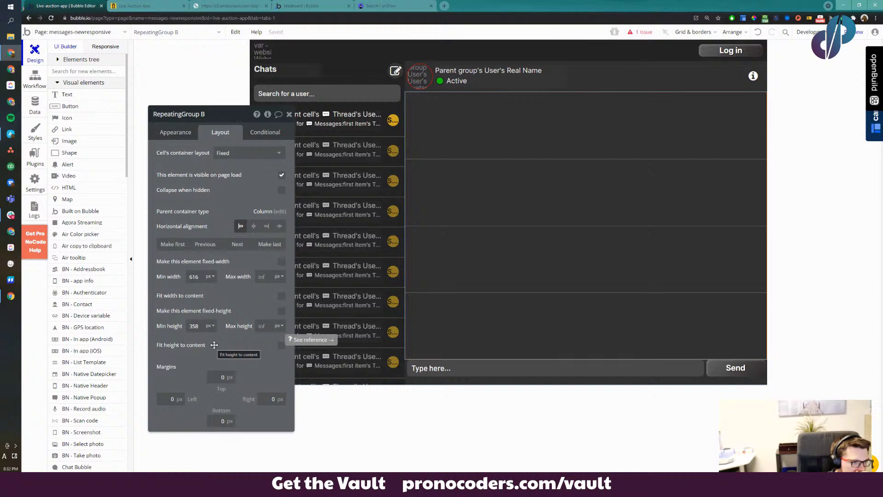
pyautogui.click(169, 131)
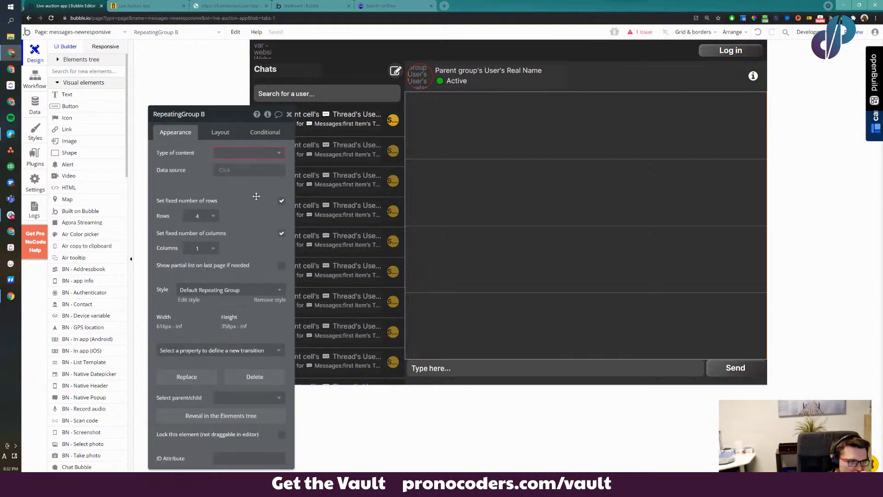
pyautogui.click(281, 201)
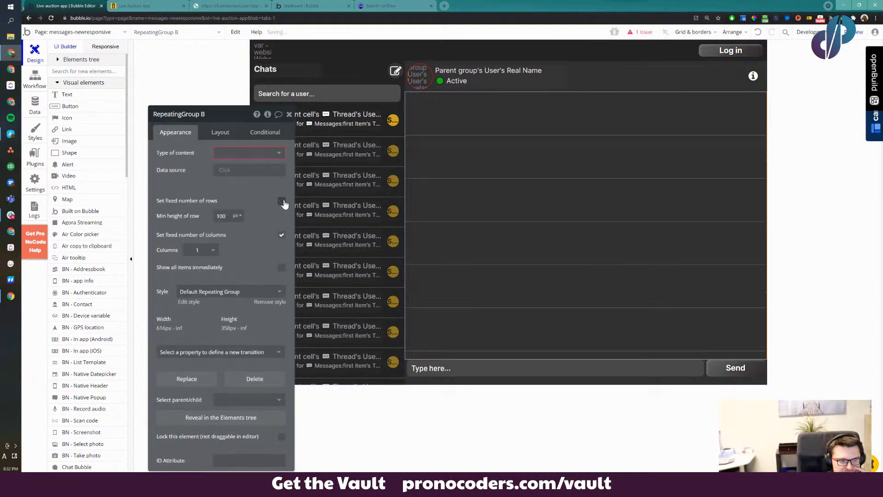
# Set the message repeating group's type of content to Message, choosing the non-deprecated type
pyautogui.click(240, 155)
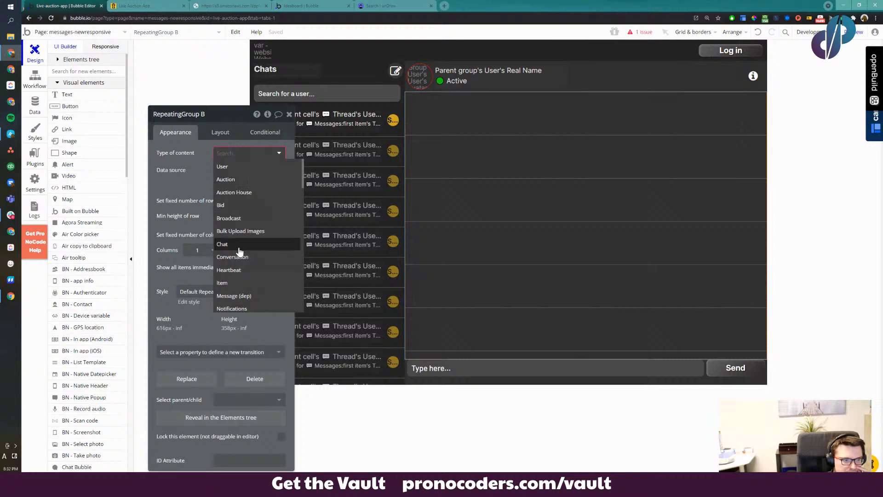
pyautogui.write('message')
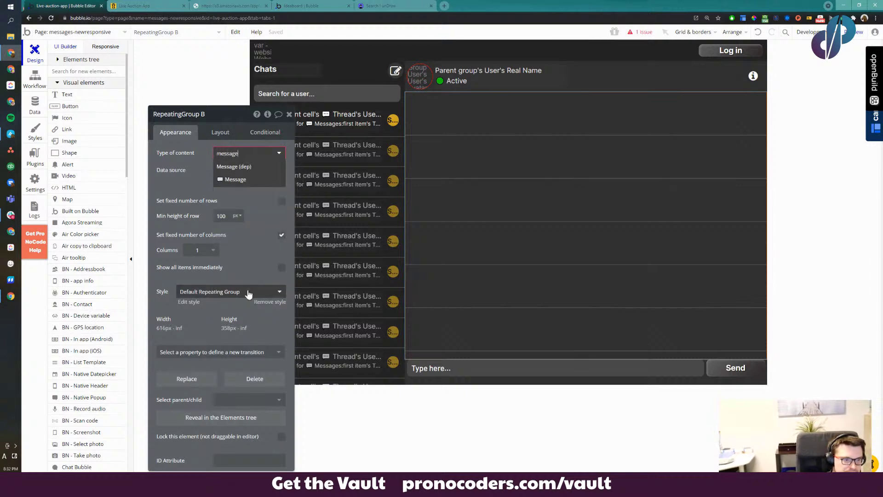
pyautogui.click(239, 177)
# Set the repeating group's data source to a search for Messages constrained to Thread = Parent group's Thread
pyautogui.click(239, 174)
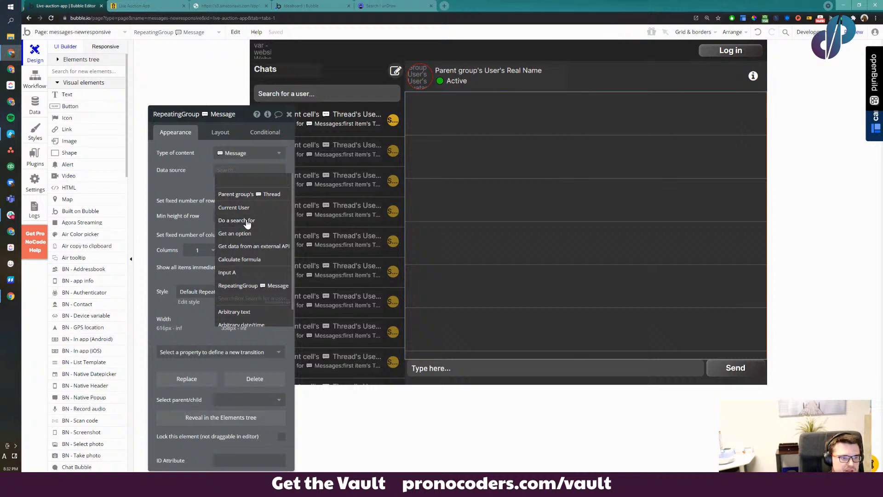
pyautogui.click(247, 222)
pyautogui.click(384, 133)
pyautogui.write('mess')
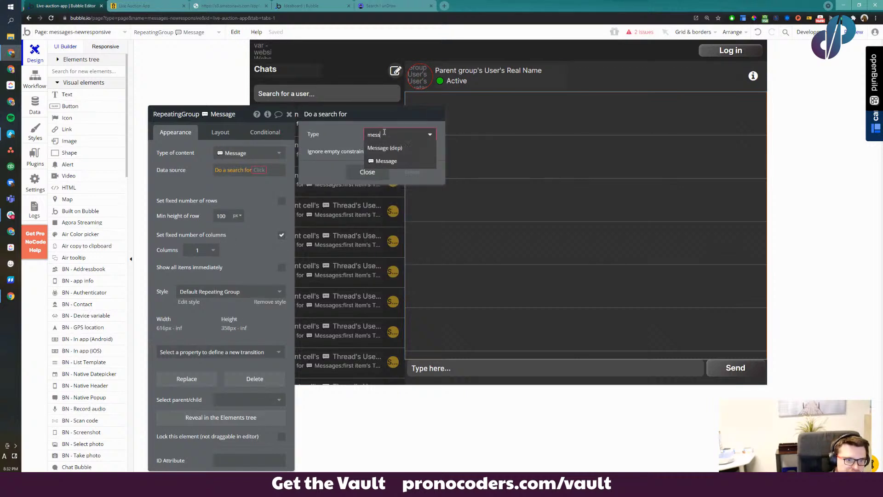
pyautogui.click(397, 161)
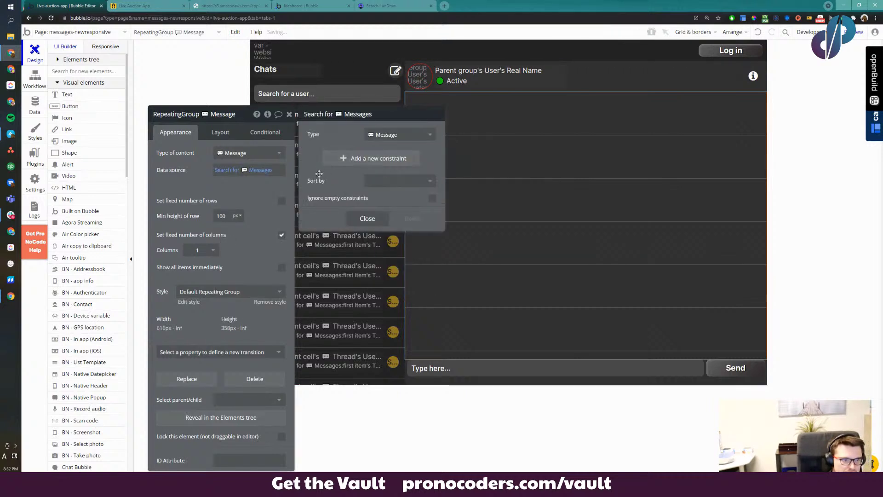
pyautogui.click(373, 159)
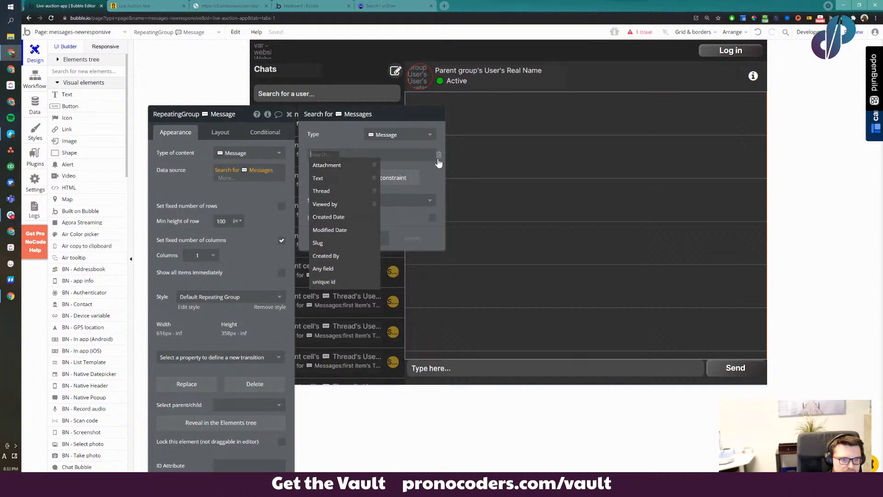
pyautogui.click(318, 191)
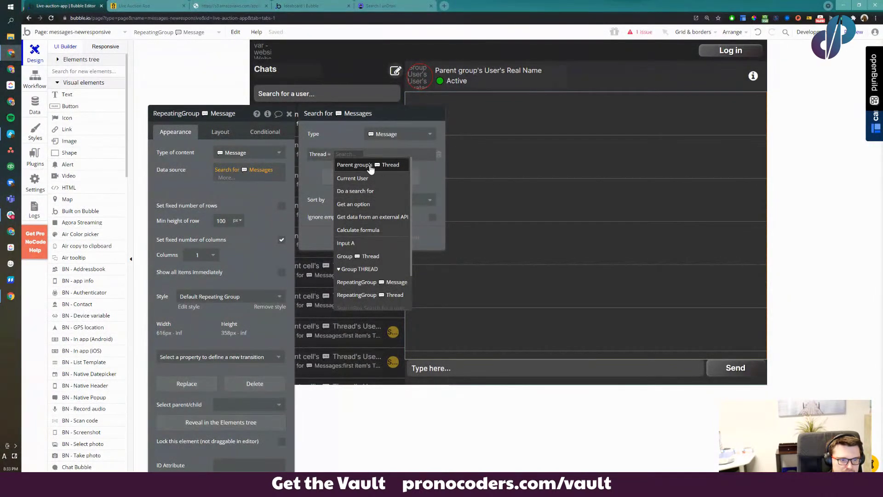
pyautogui.click(370, 170)
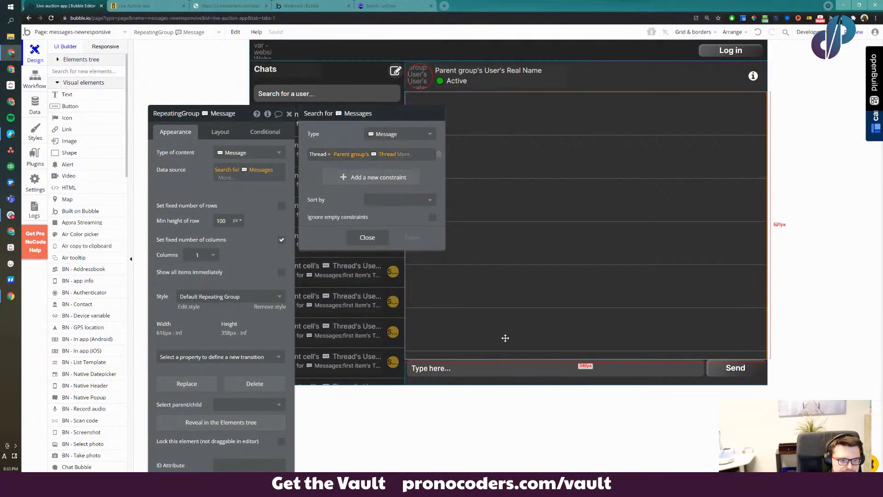
pyautogui.click(367, 240)
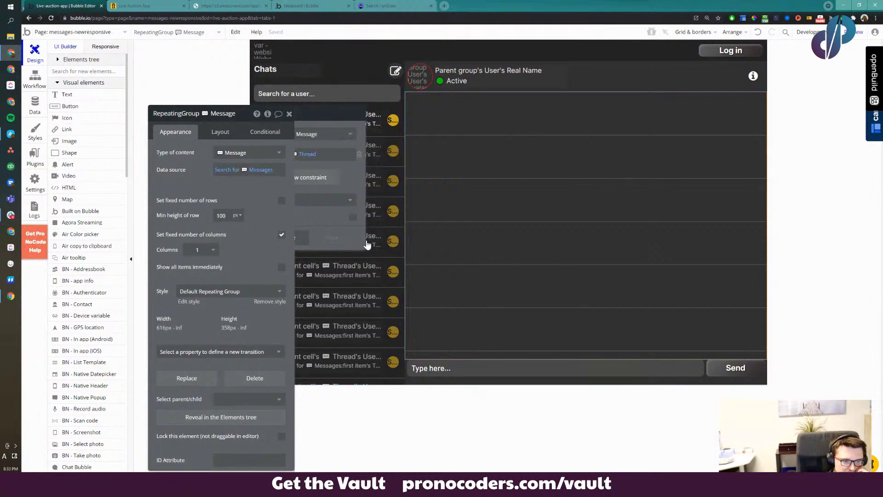
# Check the message search's sort options and look at the message order in the Facebook Messenger reference chat
pyautogui.click(257, 169)
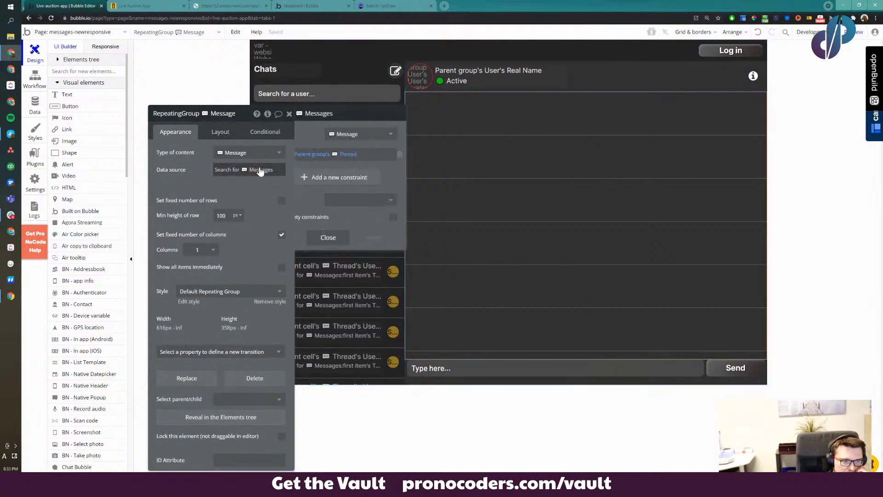
pyautogui.click(383, 199)
pyautogui.click(327, 204)
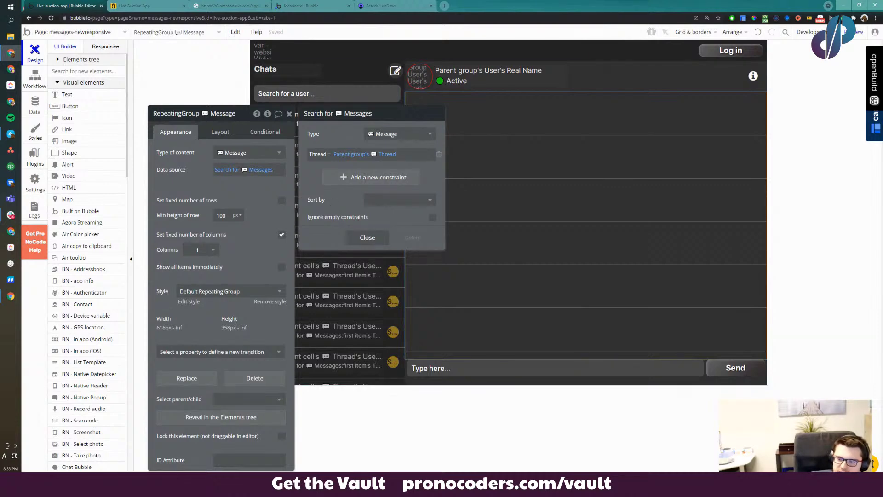
pyautogui.hotkey('alt', 'Tab')
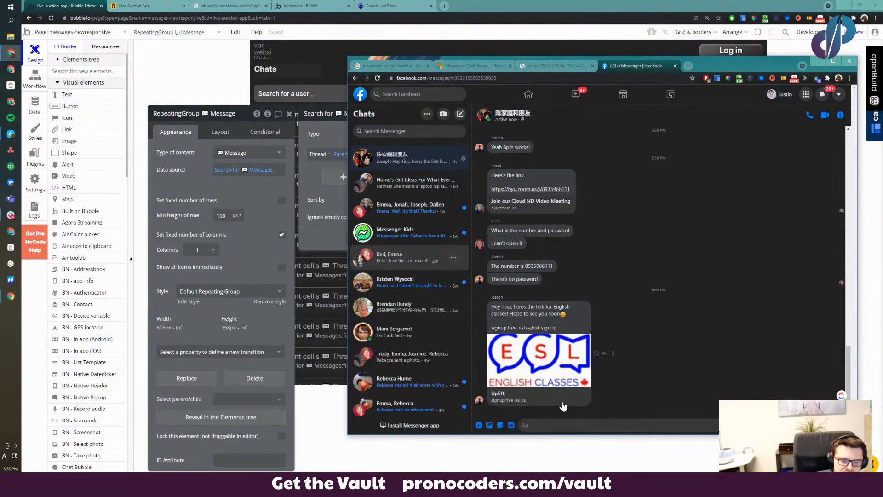
pyautogui.click(818, 61)
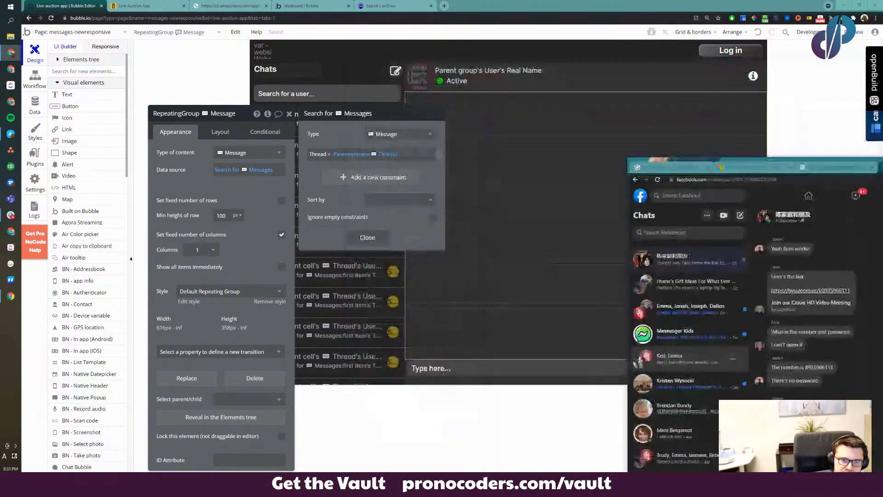
# Add an RG | Reverse plugin element to the conversation area of the page
pyautogui.moveTo(389, 120); pyautogui.dragTo(321, 95)
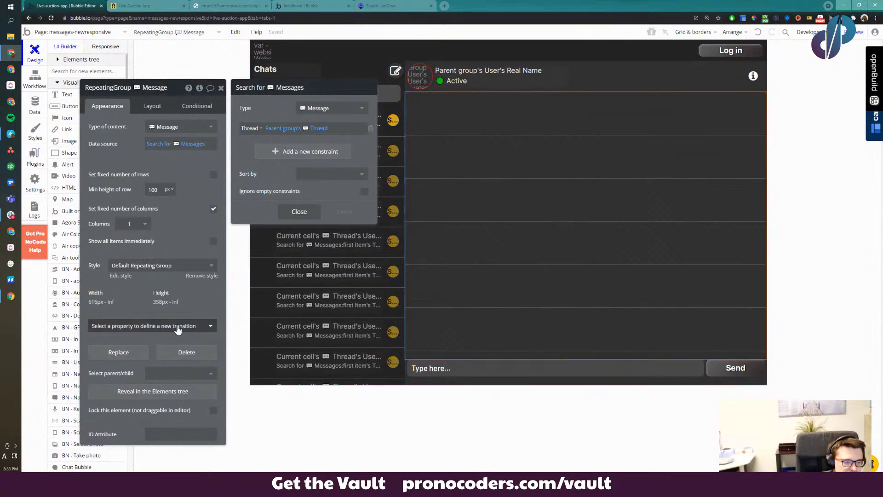
pyautogui.moveTo(130, 314); pyautogui.dragTo(235, 266)
pyautogui.scroll(-10, 102, 357)
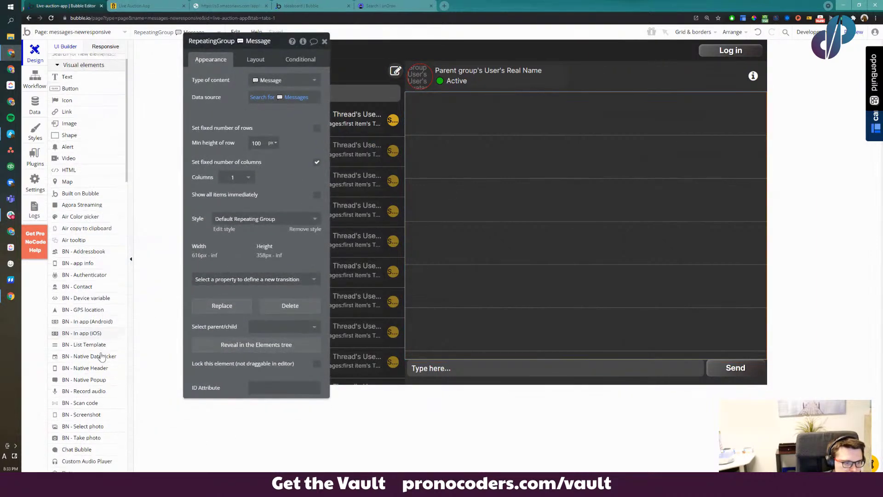
pyautogui.scroll(-8, 102, 357)
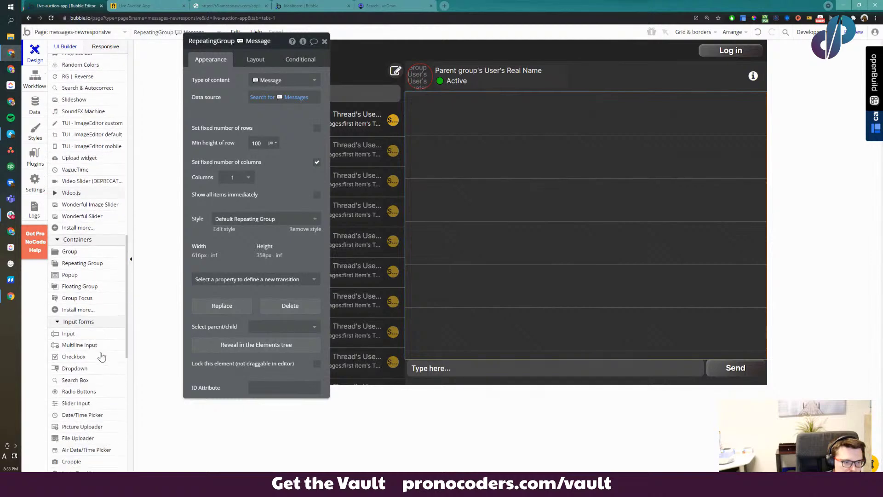
pyautogui.scroll(-1, 99, 359)
pyautogui.scroll(3, 95, 335)
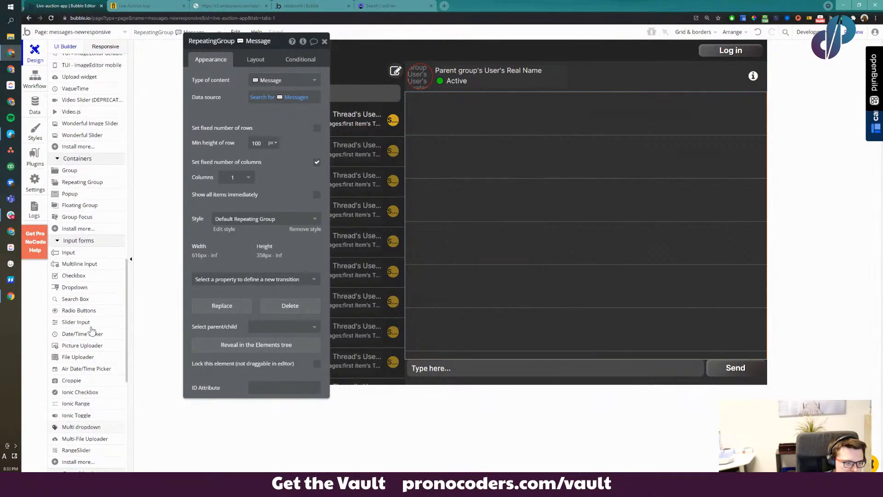
pyautogui.scroll(-4, 94, 350)
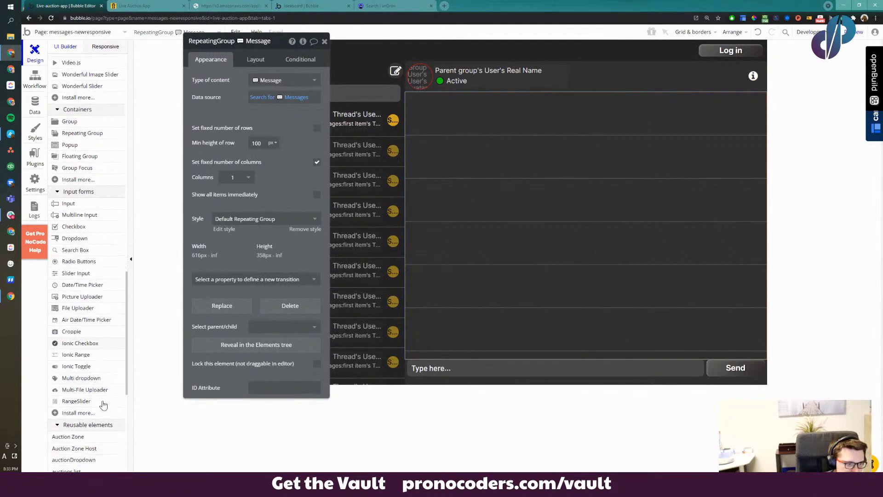
pyautogui.scroll(2, 89, 368)
pyautogui.scroll(6, 86, 361)
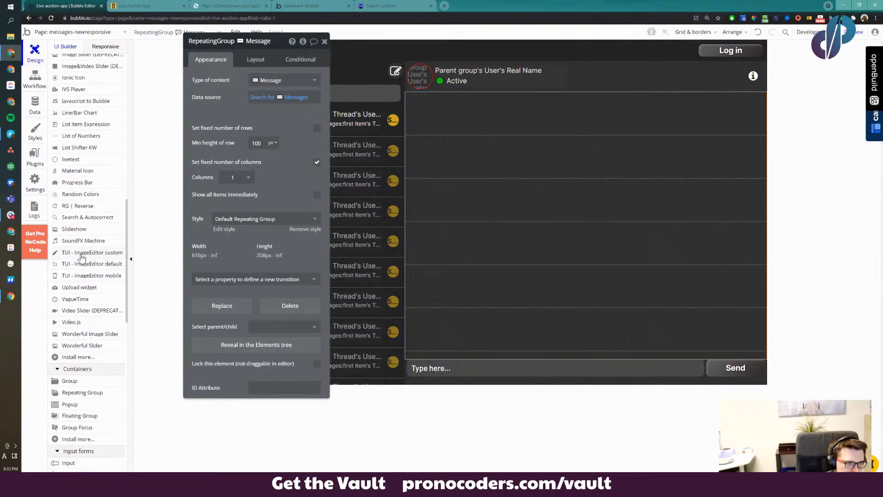
pyautogui.click(87, 207)
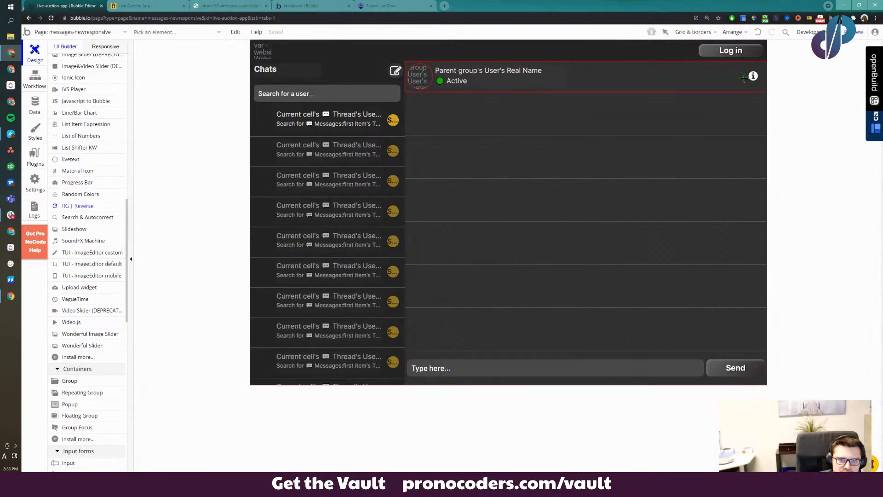
pyautogui.click(761, 147)
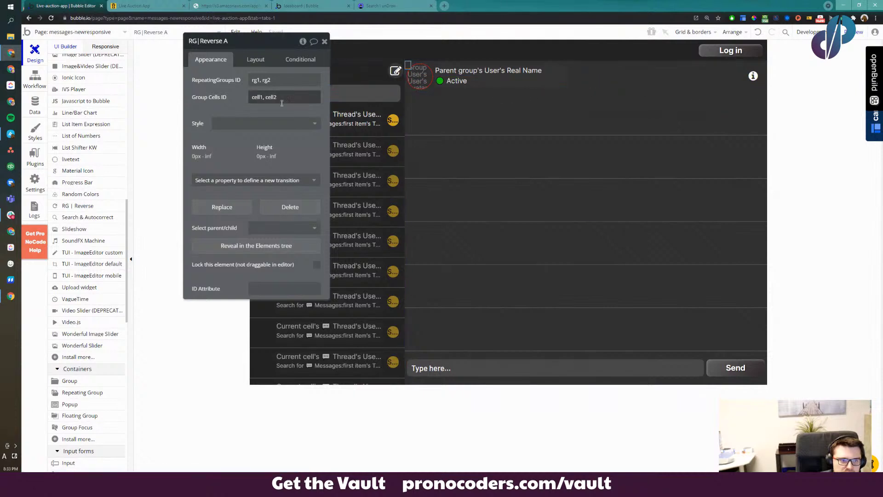
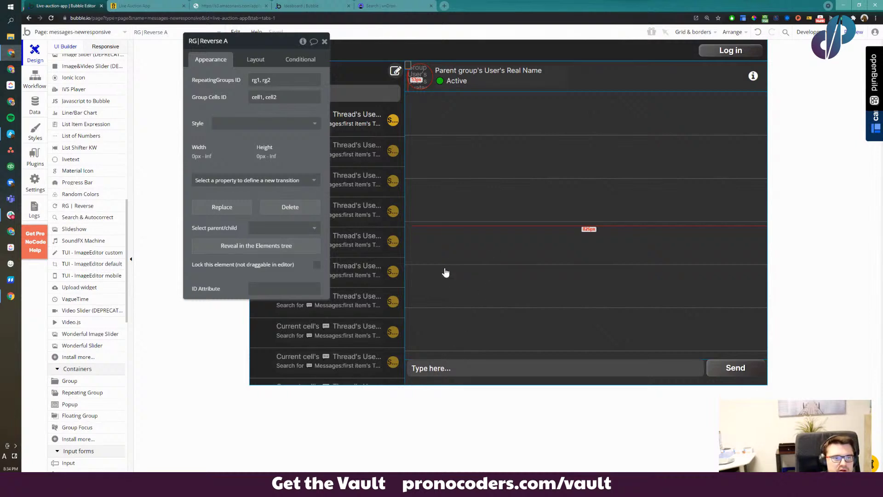
# Set the RG | Reverse element's RepeatingGroups ID to rg1 and its Group Cells ID to cell1
pyautogui.click(297, 81)
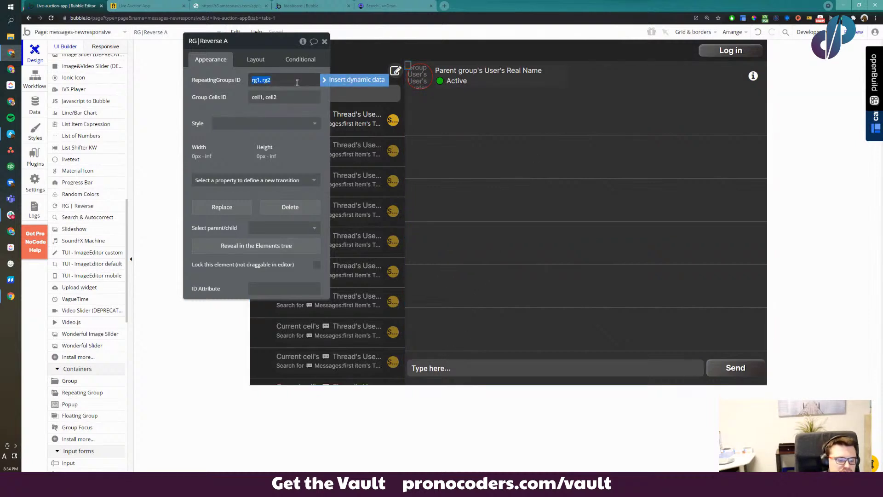
pyautogui.write('rg1')
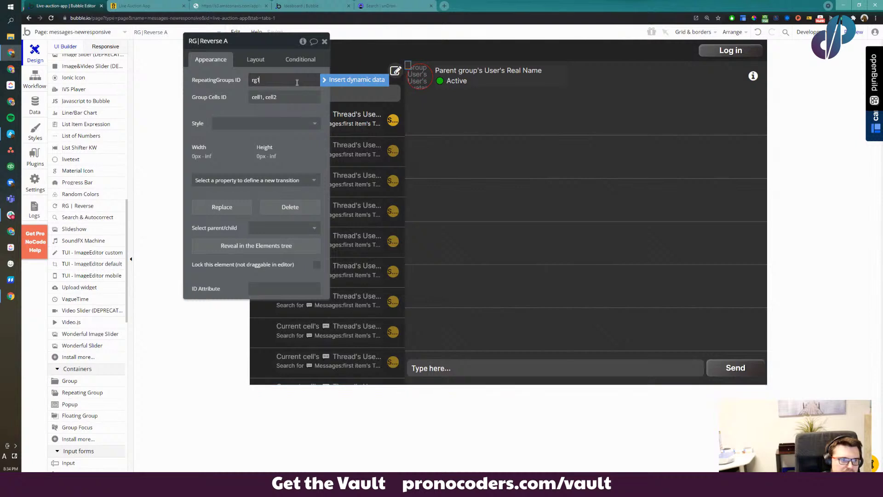
pyautogui.click(294, 92)
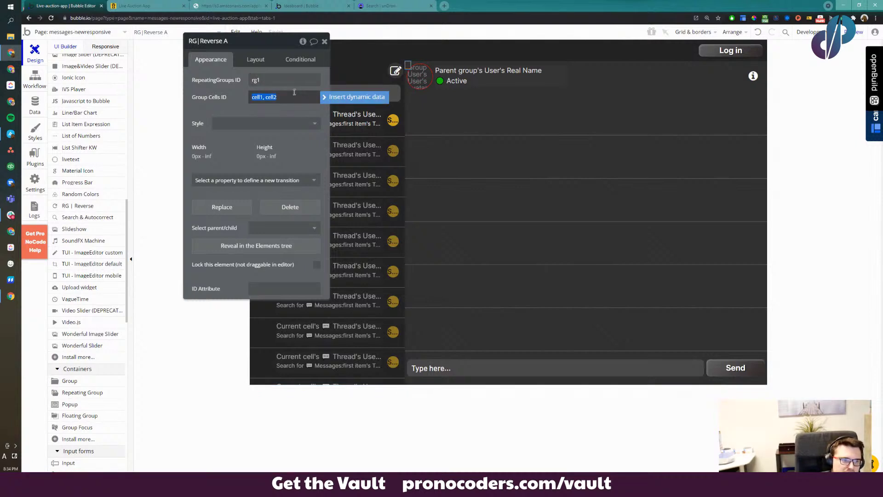
pyautogui.write('cell1,')
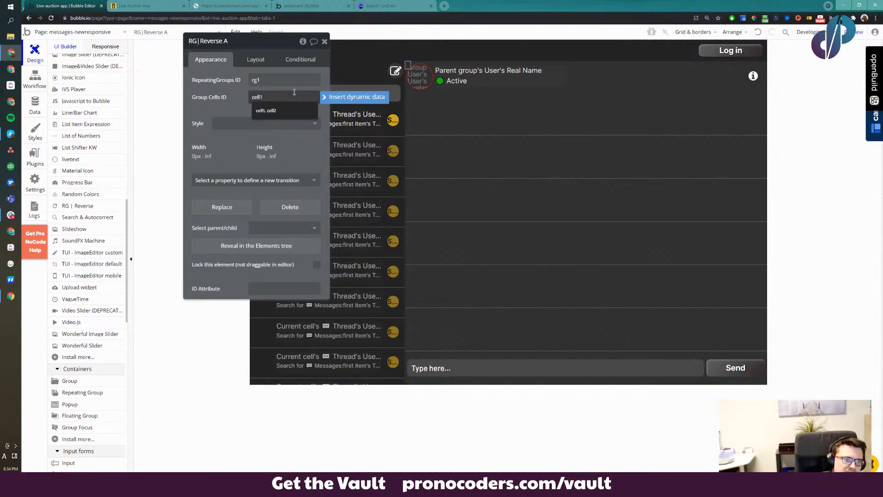
pyautogui.click(233, 100)
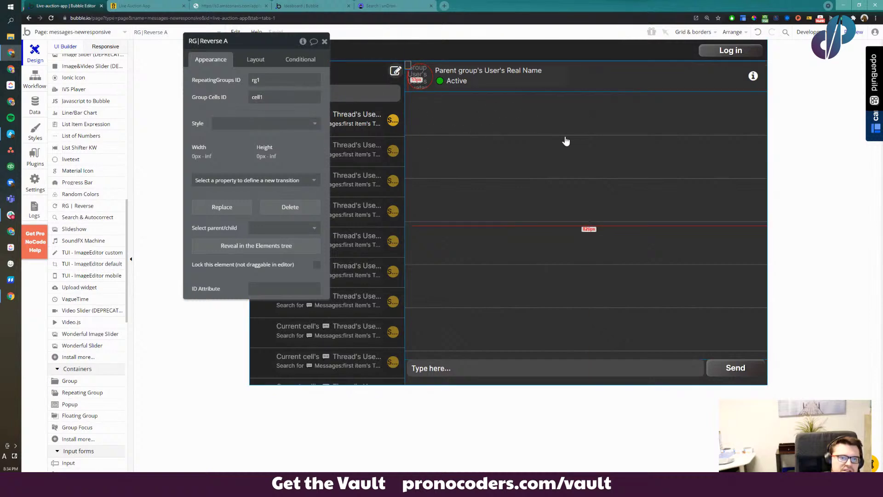
# Give the message repeating group the ID attribute rg1, matching the RG | Reverse element
pyautogui.click(276, 80)
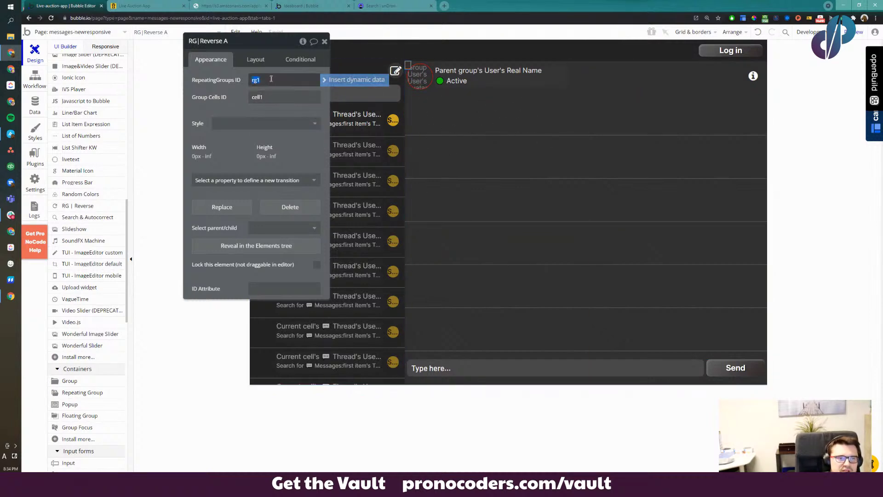
pyautogui.click(532, 202)
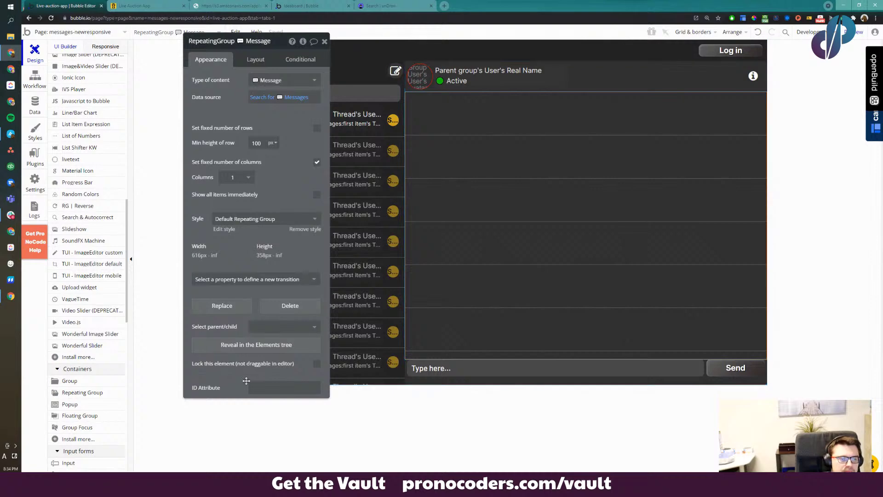
pyautogui.click(266, 387)
pyautogui.write('rg1')
pyautogui.click(583, 256)
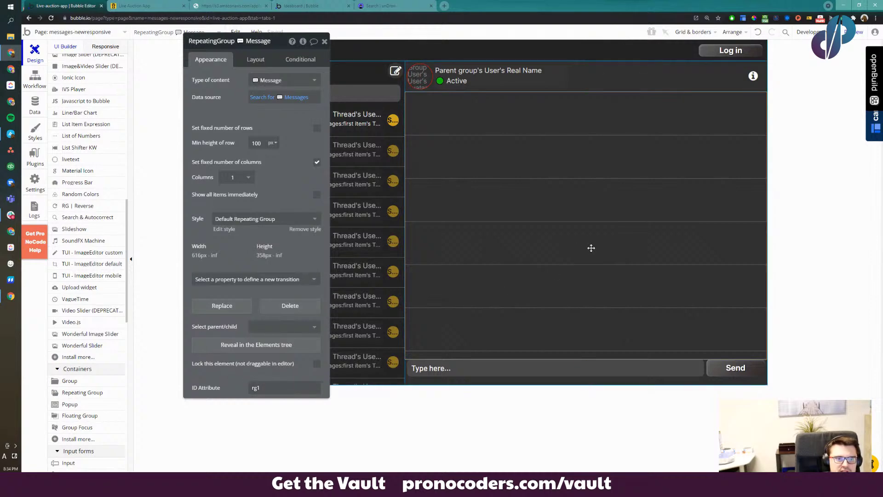
# Try to draw a group across the first cell of the message repeating group
pyautogui.scroll(15, 85, 101)
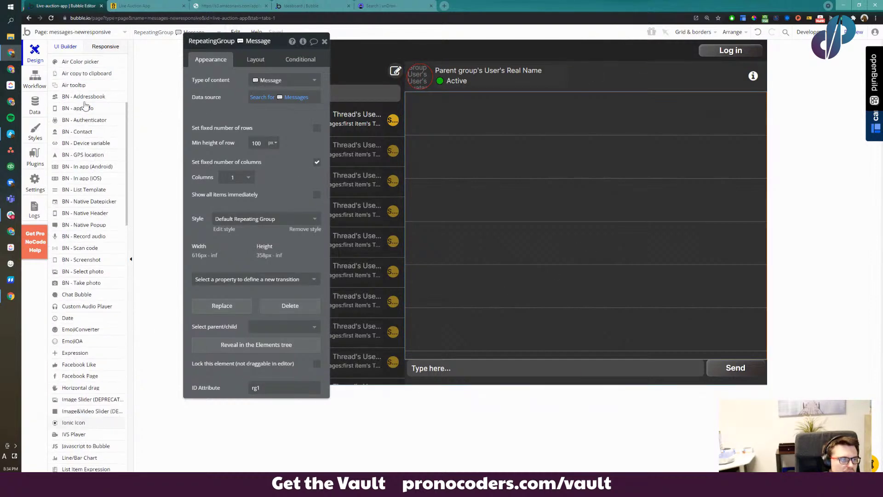
pyautogui.scroll(-15, 92, 299)
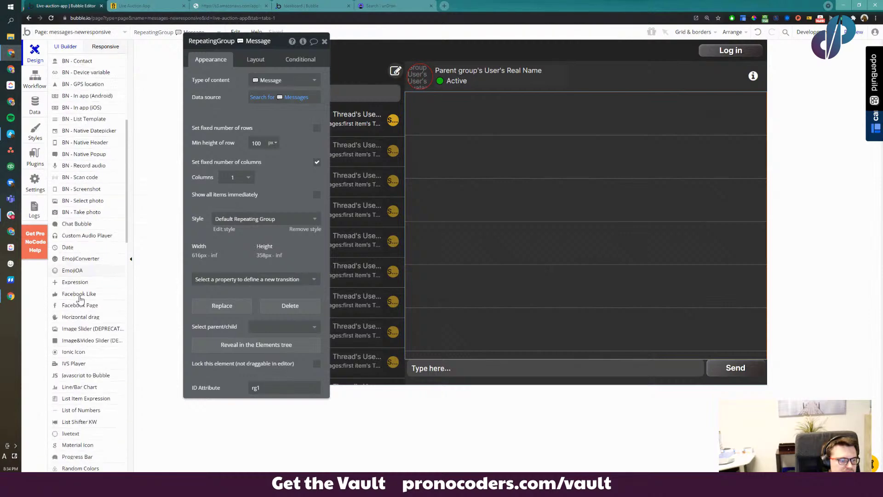
pyautogui.scroll(-1, 93, 341)
pyautogui.click(69, 277)
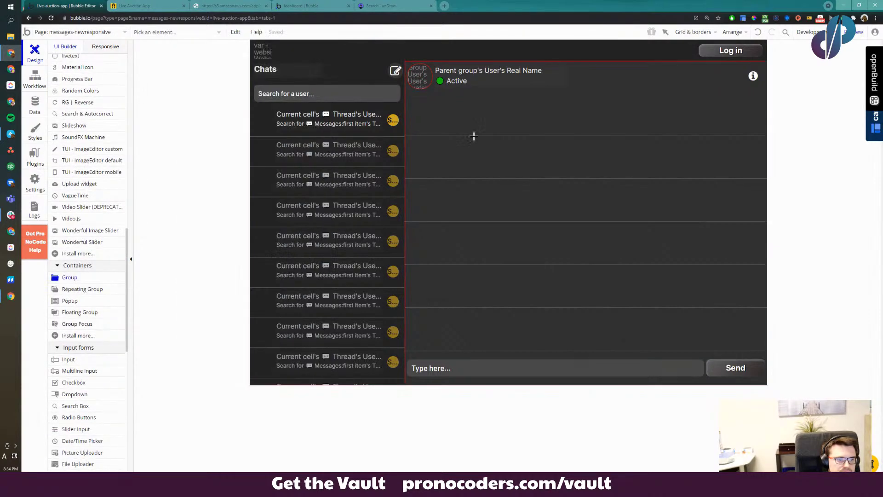
pyautogui.moveTo(412, 109); pyautogui.dragTo(711, 136)
pyautogui.click(699, 155)
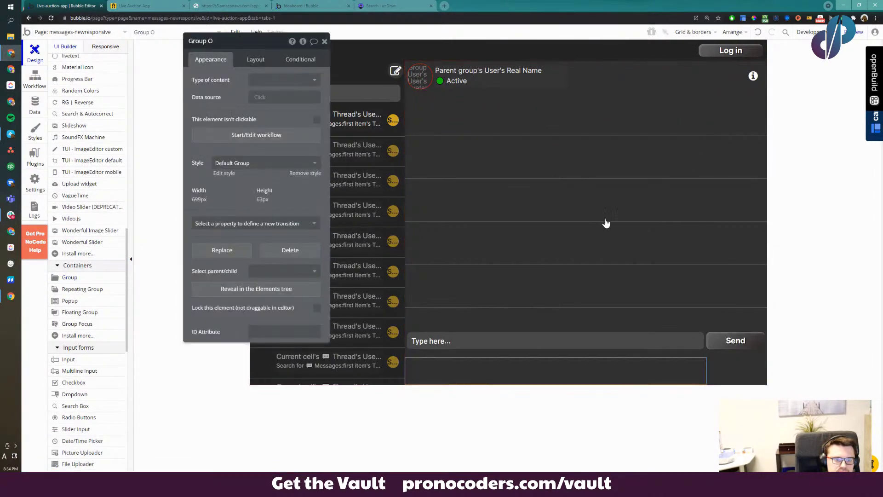
pyautogui.hotkey('ctrl', 'z')
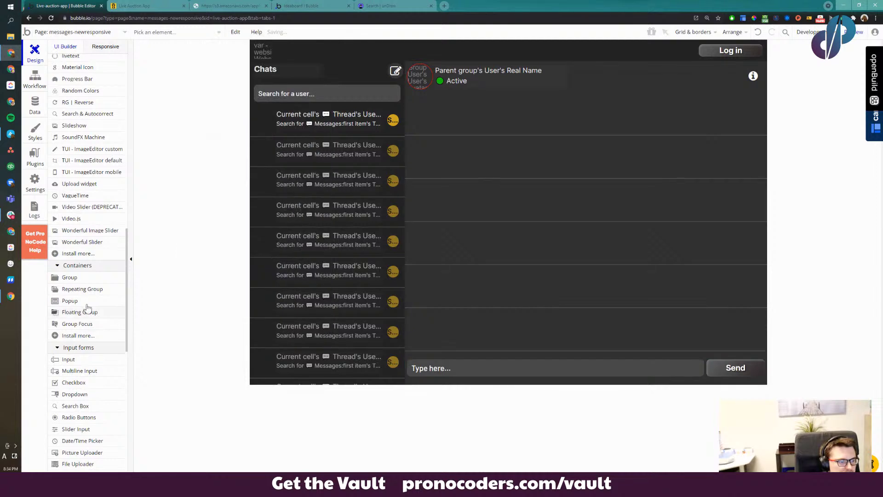
# Draw a group about 438 by 78 px in the first message cell and set the repeating group's cell container layout to Align to parent
pyautogui.click(70, 277)
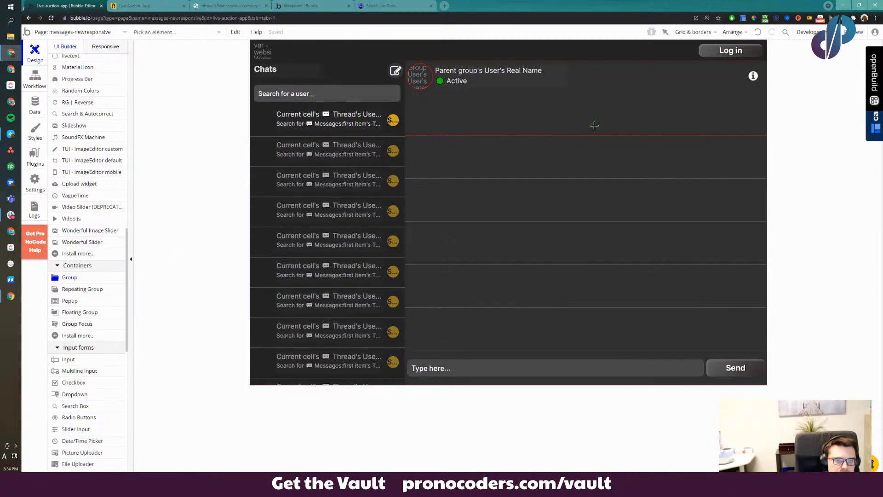
pyautogui.moveTo(594, 125)
pyautogui.mouseDown()
pyautogui.moveTo(415, 106)
pyautogui.moveTo(405, 92)
pyautogui.mouseUp()
pyautogui.click(639, 121)
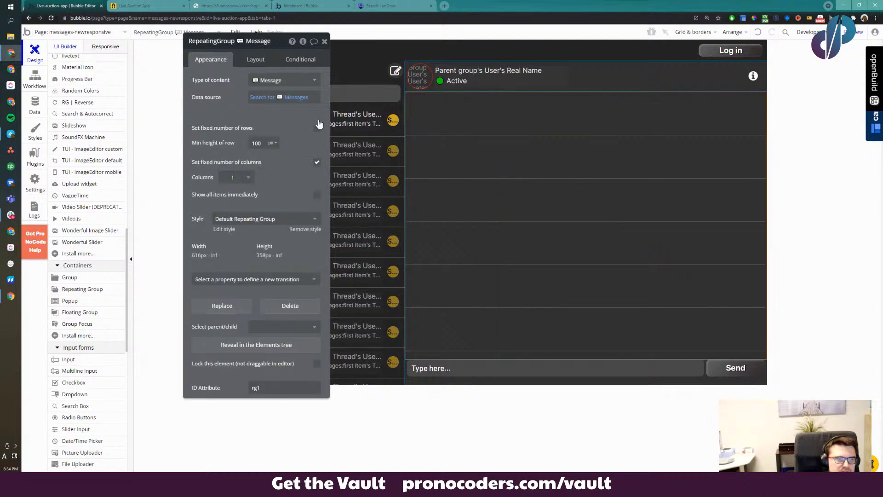
pyautogui.click(255, 59)
pyautogui.click(281, 80)
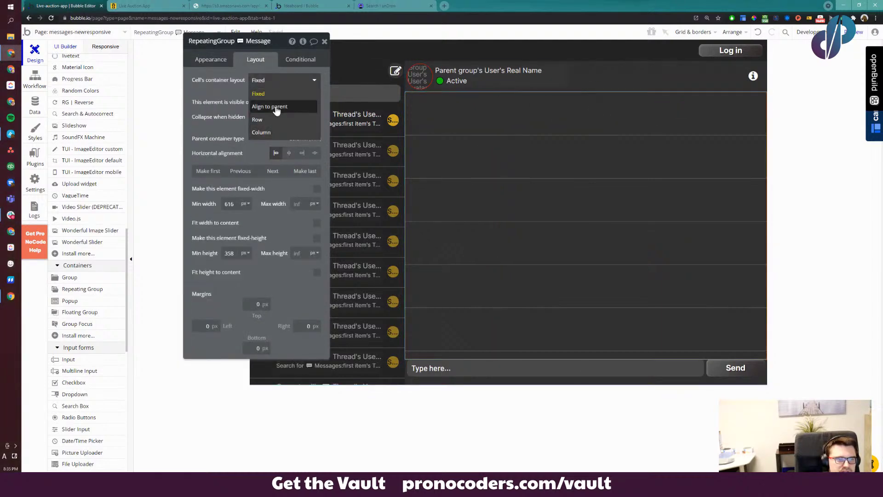
pyautogui.click(276, 107)
# Set the new cell group's container layout to Column and turn off its fixed width and fit-height-to-content options
pyautogui.click(589, 117)
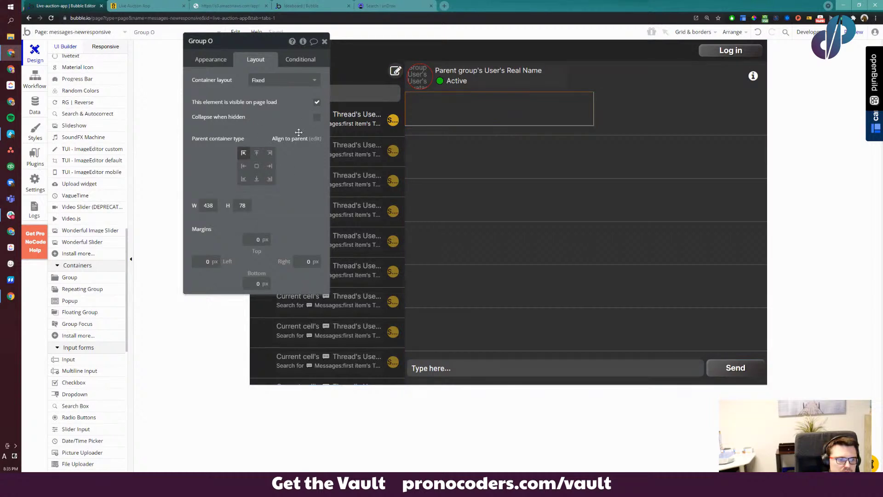
pyautogui.click(628, 118)
pyautogui.click(570, 113)
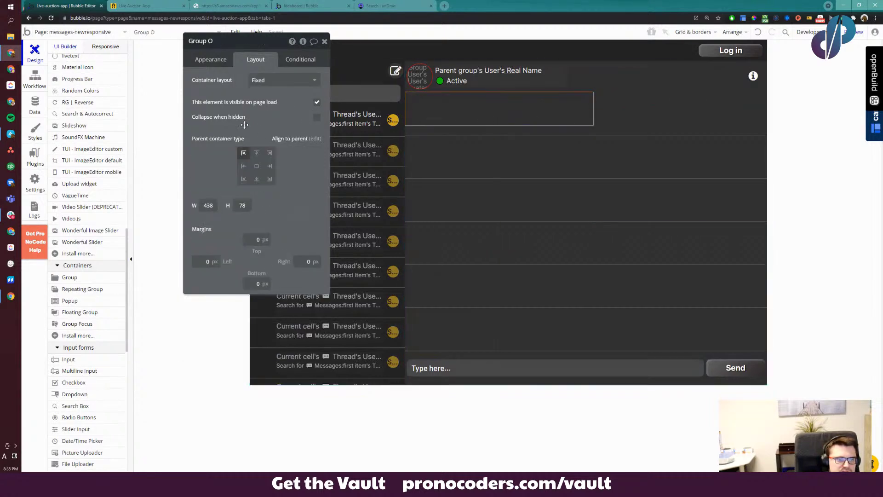
pyautogui.click(269, 80)
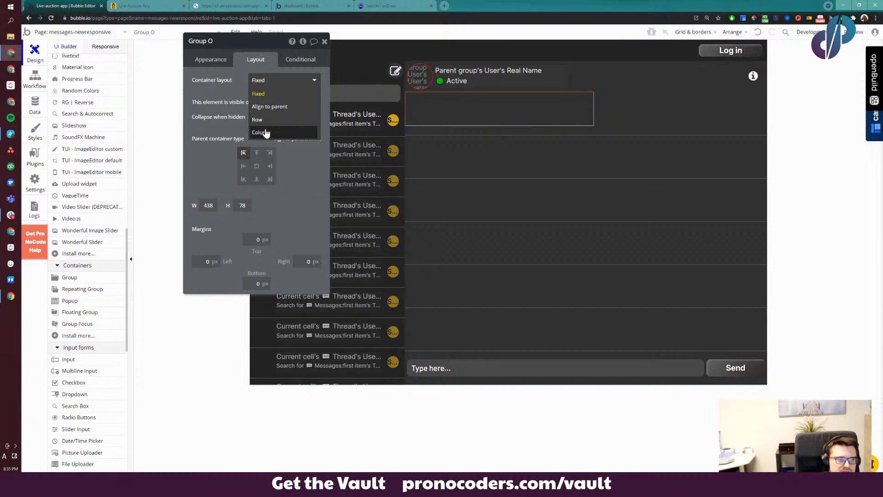
pyautogui.click(308, 132)
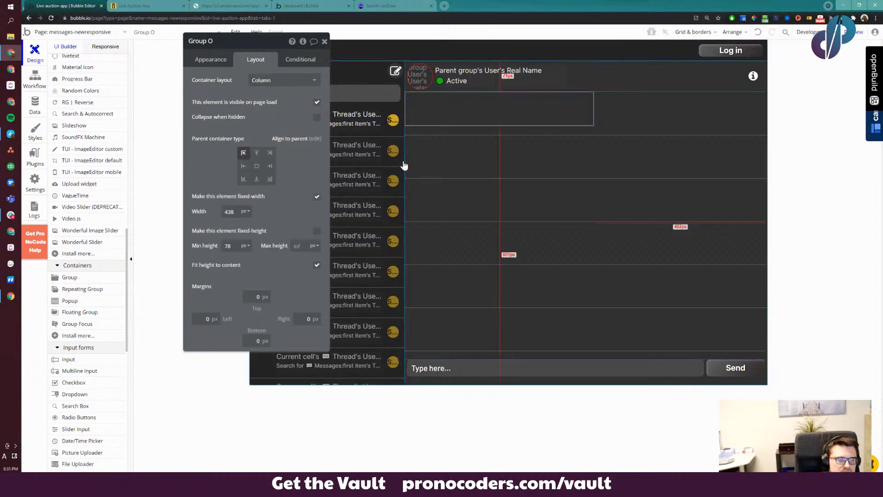
pyautogui.click(317, 198)
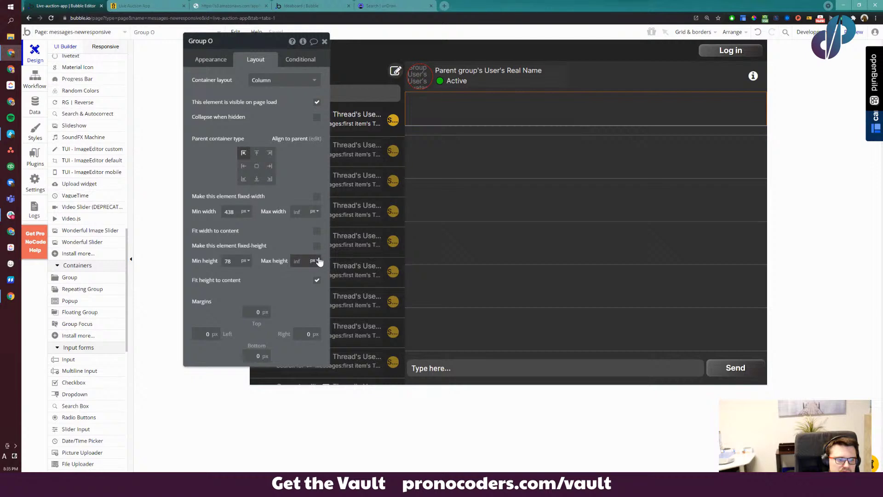
pyautogui.click(316, 281)
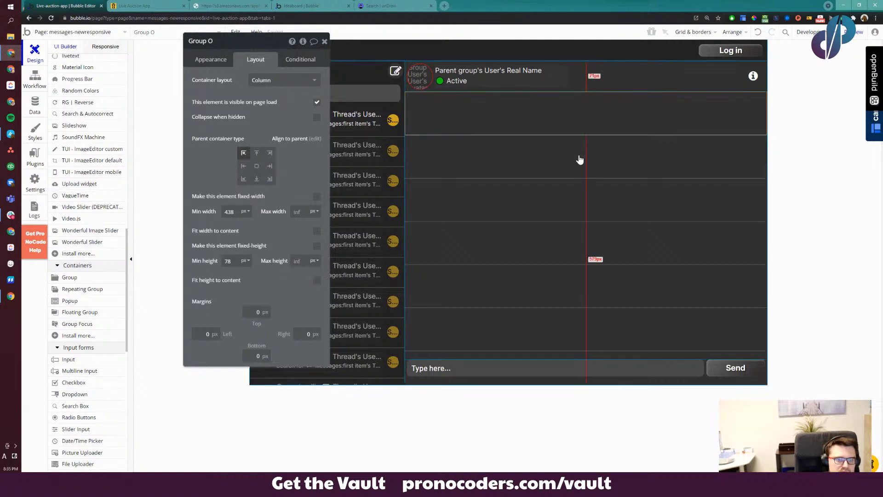
pyautogui.click(529, 180)
pyautogui.click(263, 81)
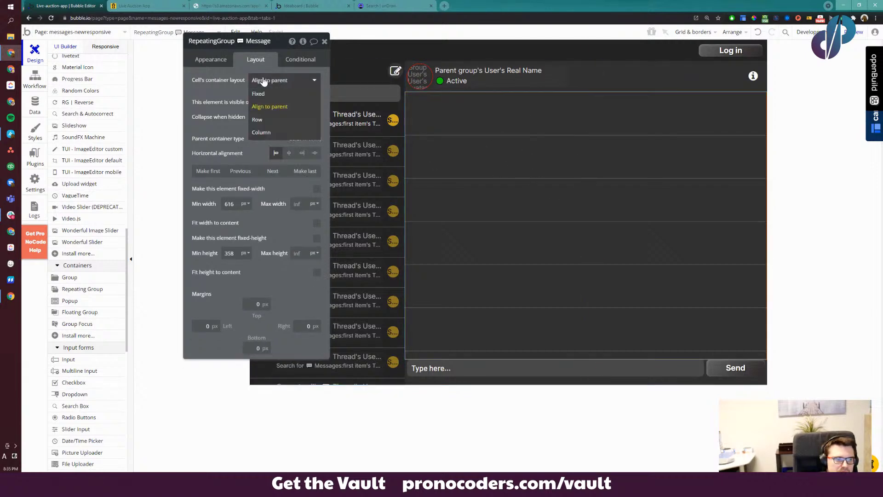
pyautogui.click(265, 86)
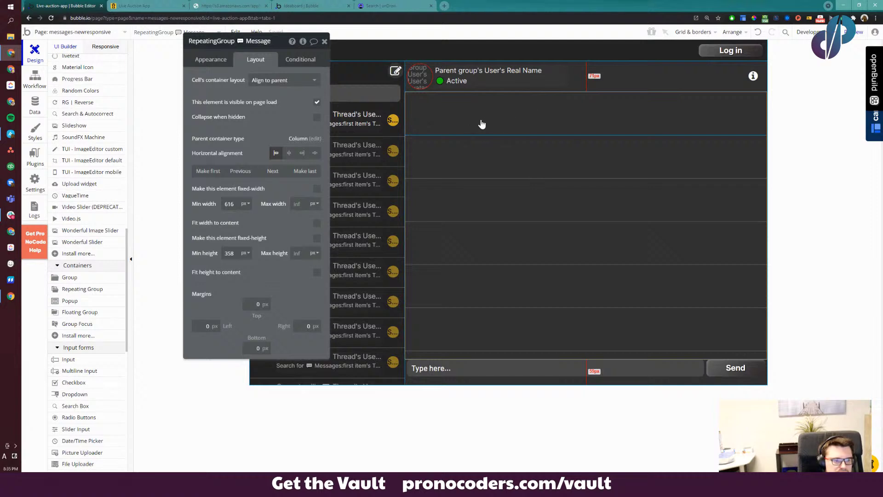
# Give the group inside the message cell the ID attribute cell1
pyautogui.click(537, 111)
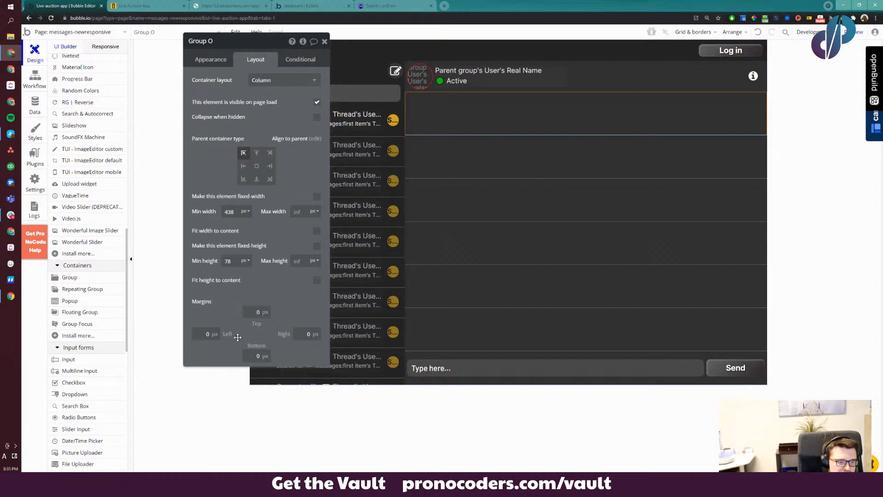
pyautogui.click(211, 59)
pyautogui.click(285, 331)
pyautogui.write('ce')
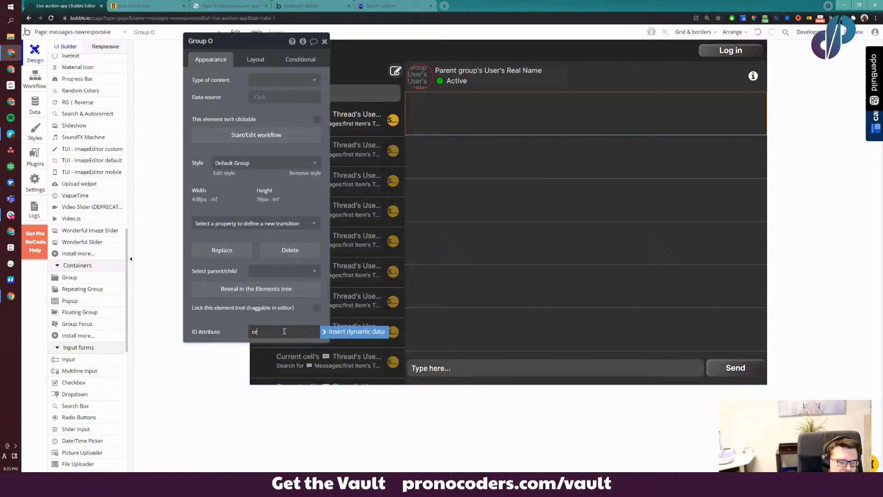
pyautogui.write('ll1')
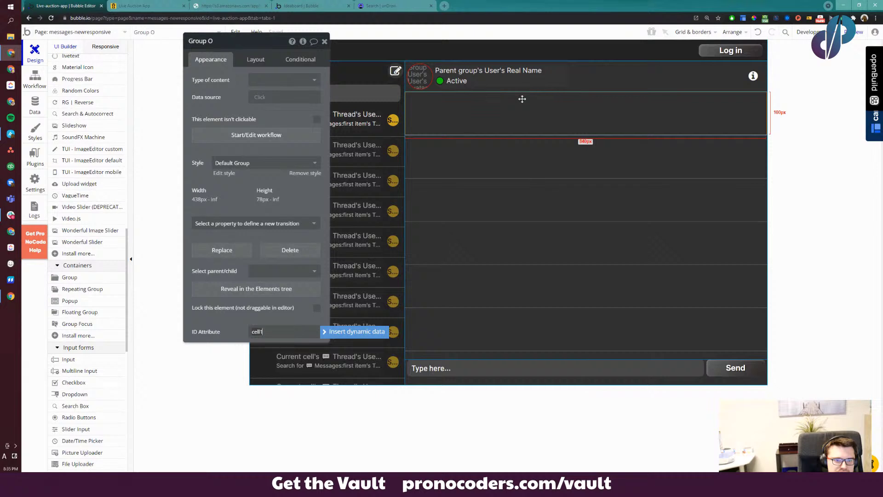
pyautogui.click(499, 308)
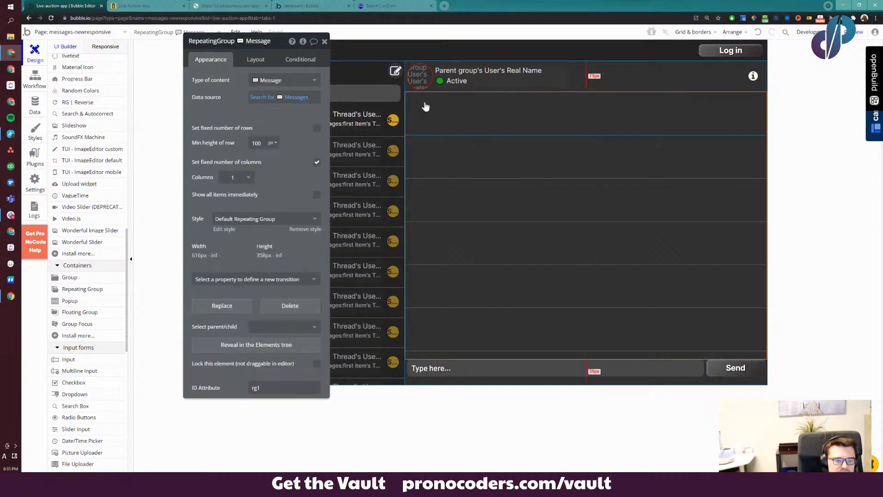
# Set the cell group's type of content to Message and its data source to Current cell's Message
pyautogui.click(506, 109)
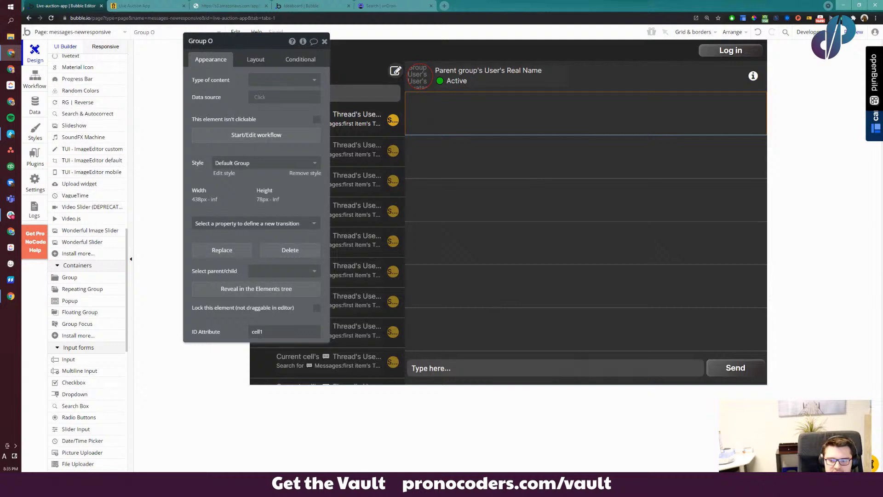
pyautogui.scroll(10, 90, 226)
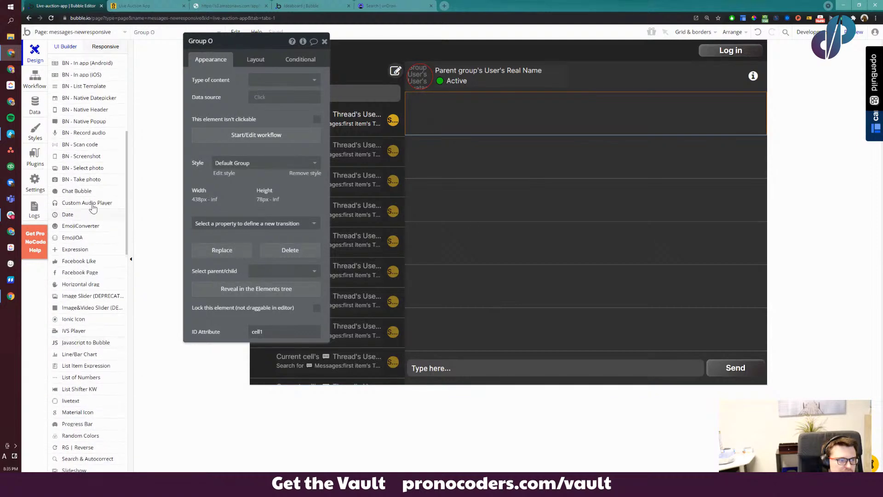
pyautogui.scroll(5, 86, 174)
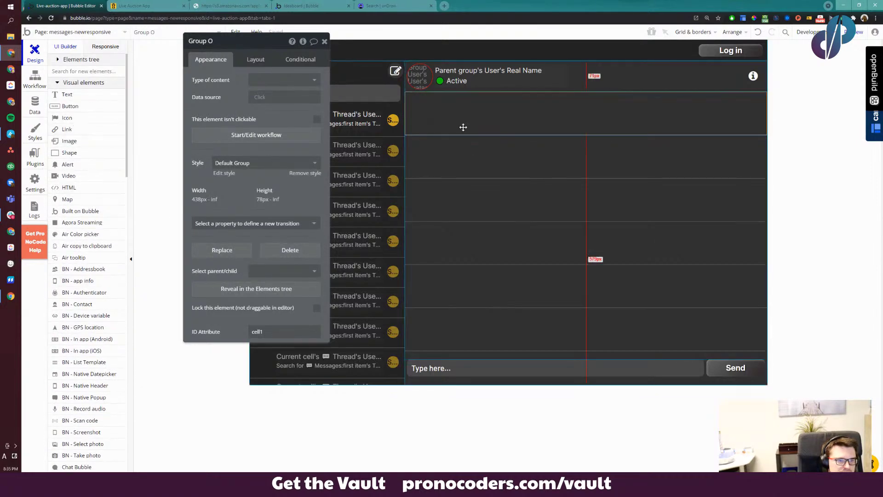
pyautogui.click(253, 84)
pyautogui.scroll(-5, 282, 181)
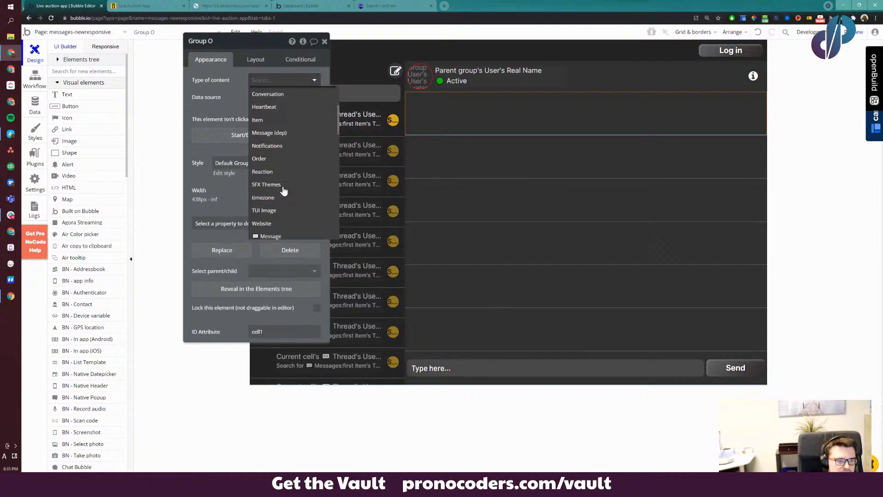
pyautogui.click(271, 133)
pyautogui.click(265, 97)
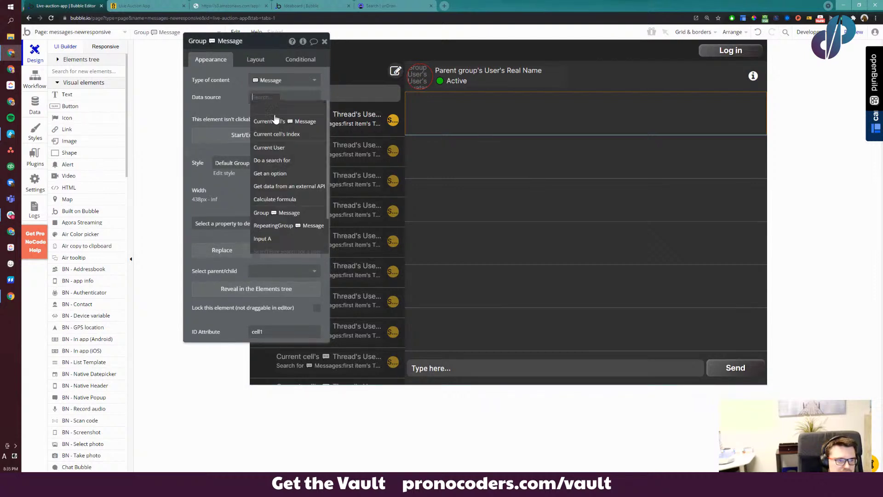
pyautogui.click(279, 122)
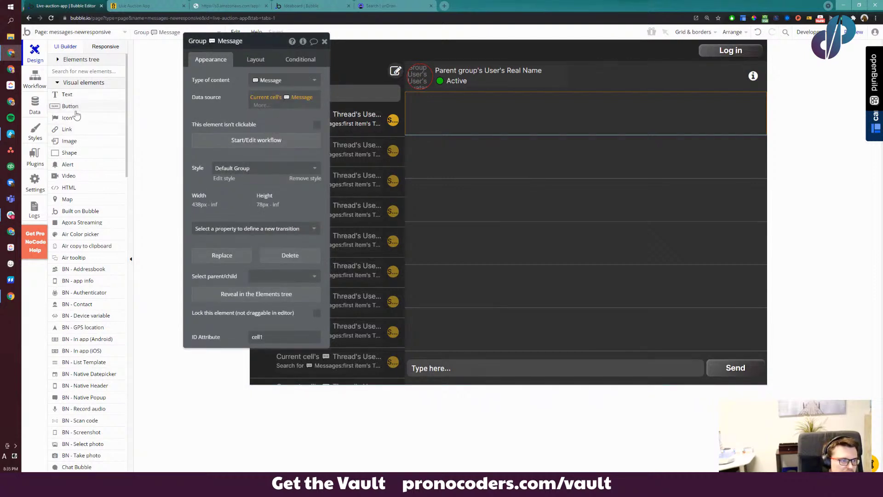
pyautogui.click(74, 107)
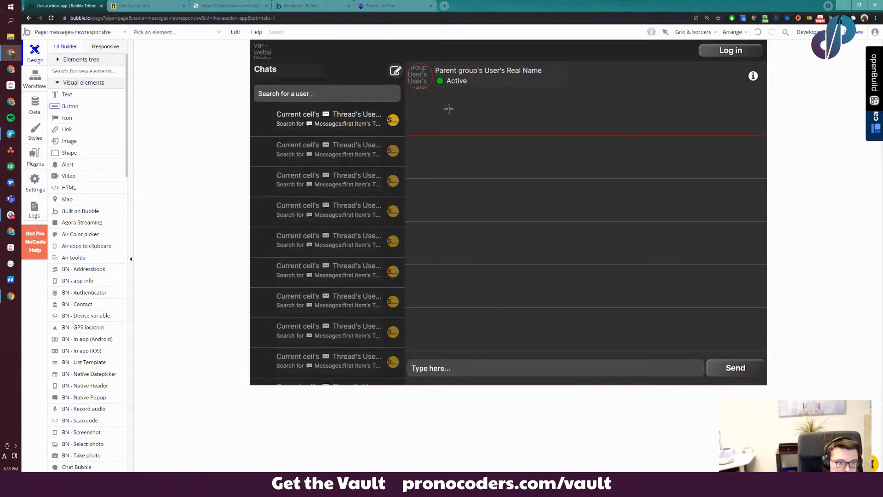
pyautogui.click(463, 127)
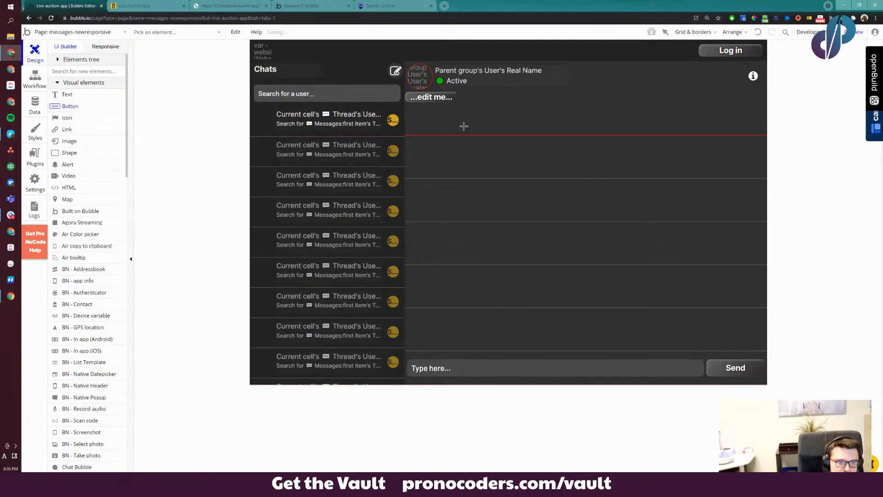
pyautogui.hotkey('ctrl', 'z')
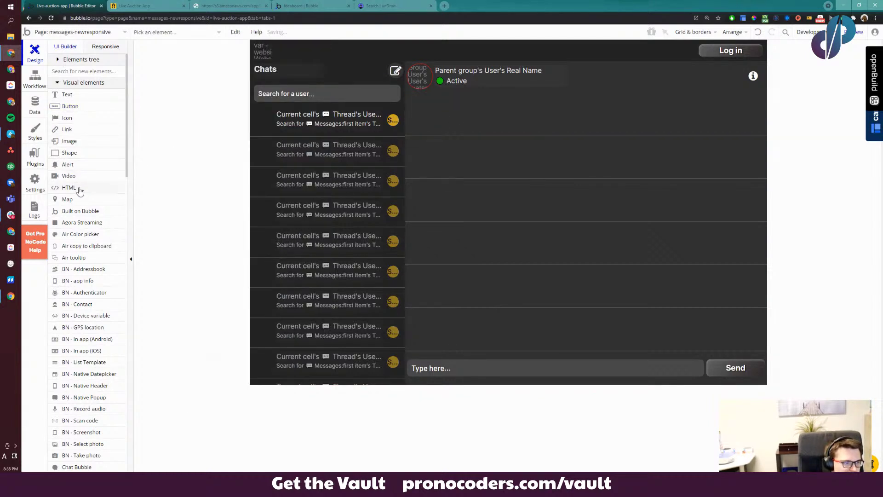
# Draw an image element about 39 px square inside the group in the first message cell
pyautogui.scroll(-4, 89, 221)
pyautogui.scroll(-15, 89, 299)
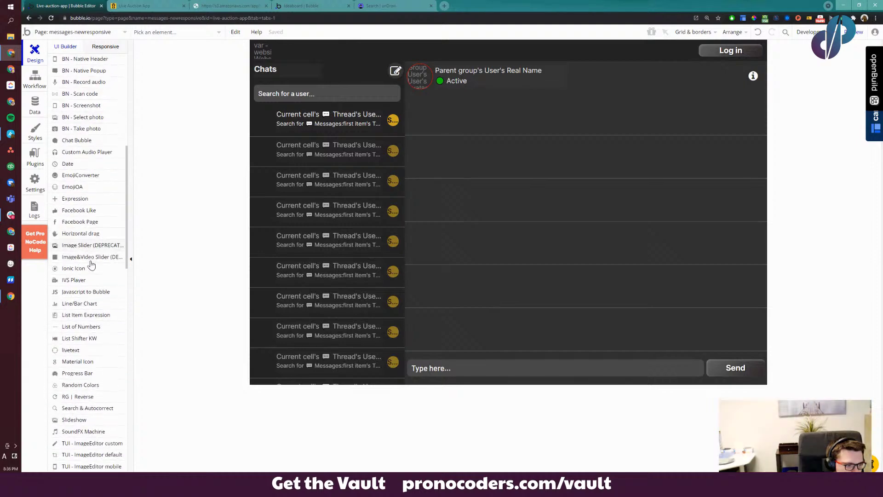
pyautogui.scroll(-6, 86, 353)
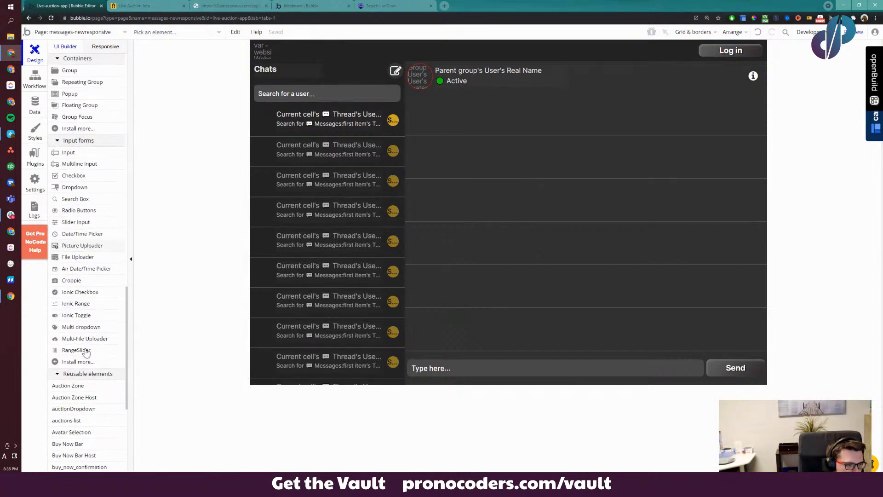
pyautogui.scroll(10, 85, 345)
pyautogui.scroll(15, 86, 332)
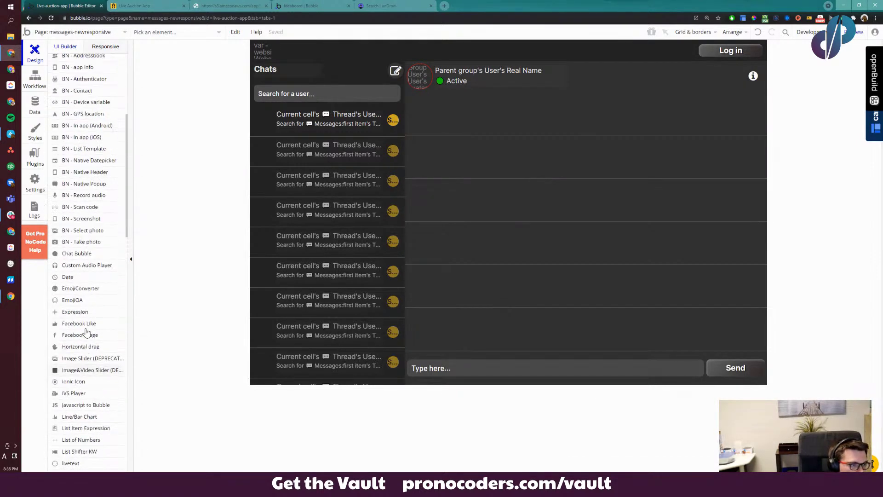
pyautogui.scroll(2, 91, 197)
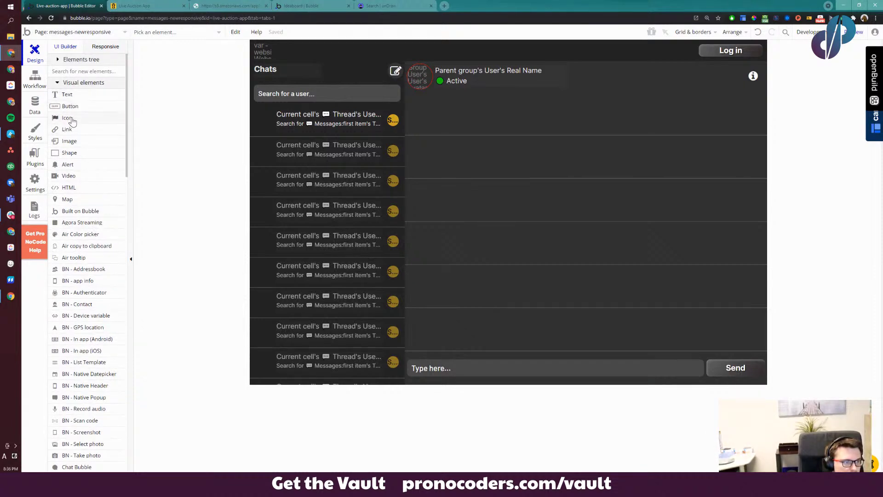
pyautogui.click(69, 142)
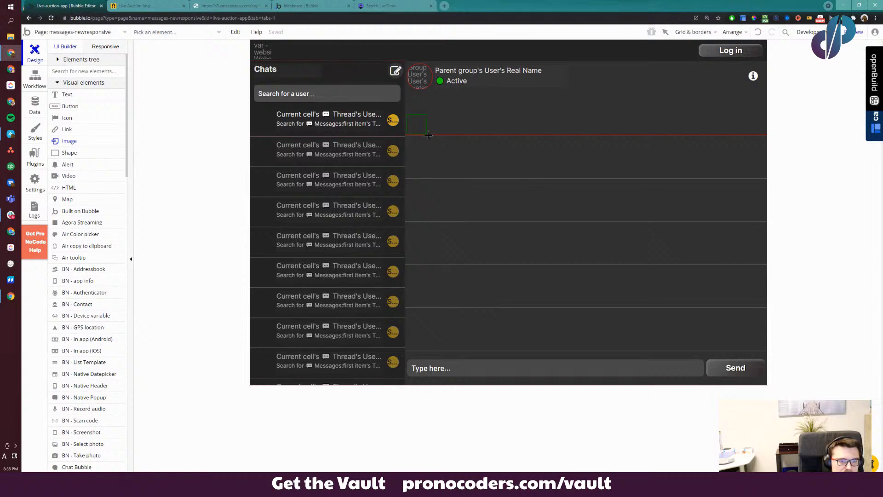
pyautogui.click(496, 144)
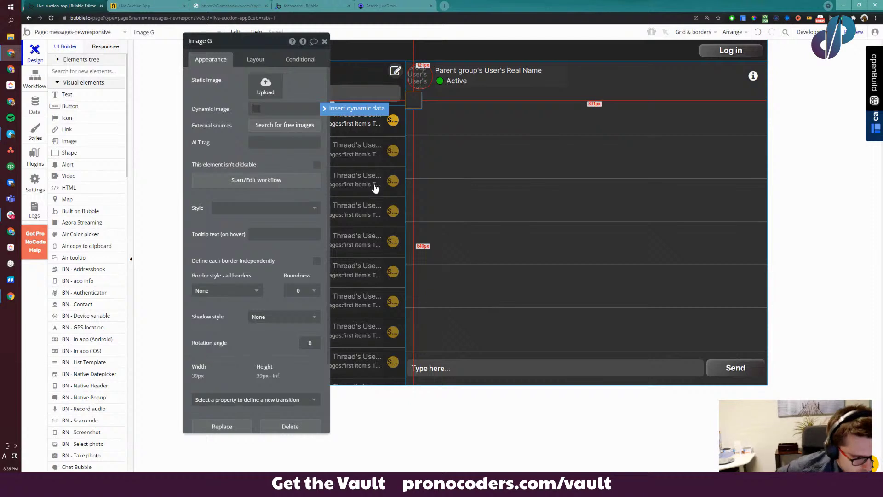
# Set the image's dynamic source to Parent group's Message's Creator's Avatar
pyautogui.click(340, 108)
pyautogui.click(318, 134)
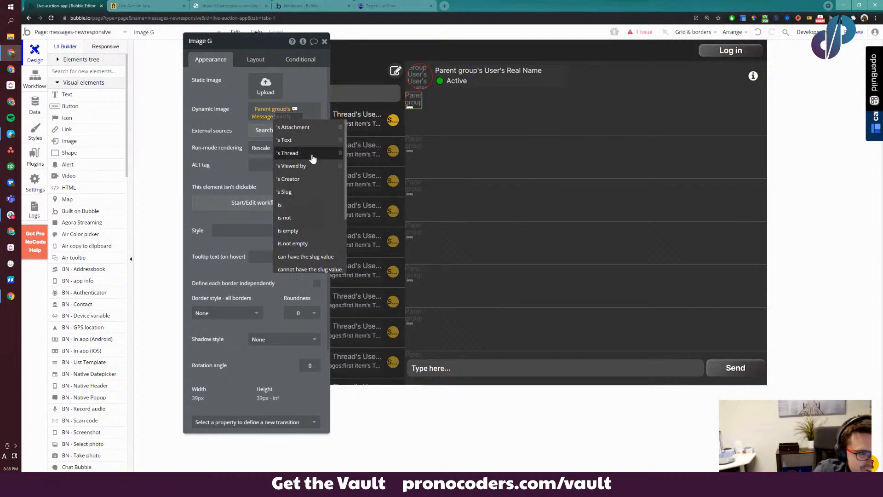
pyautogui.click(298, 179)
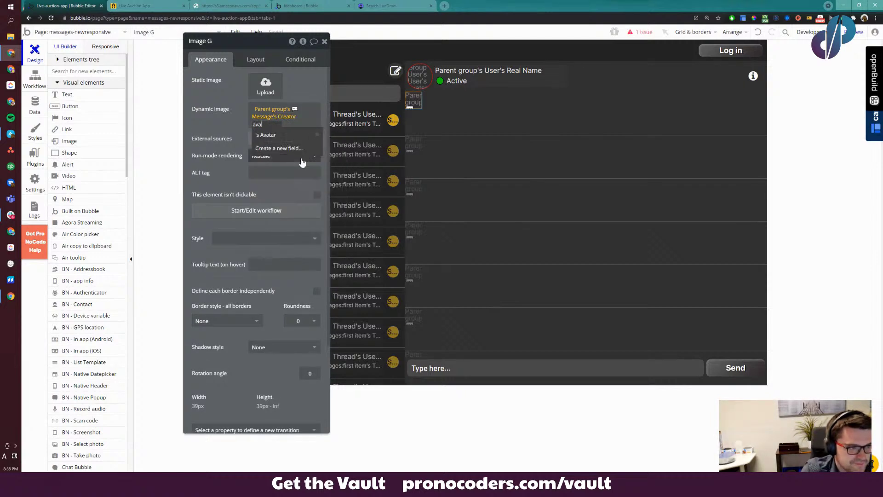
pyautogui.click(293, 146)
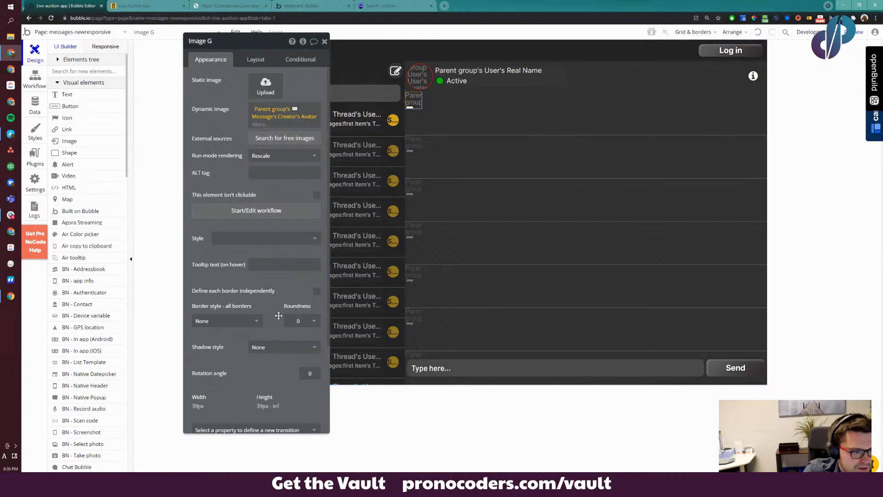
# Set the avatar image's roundness to 20 and open its layout settings
pyautogui.click(311, 322)
pyautogui.click(302, 394)
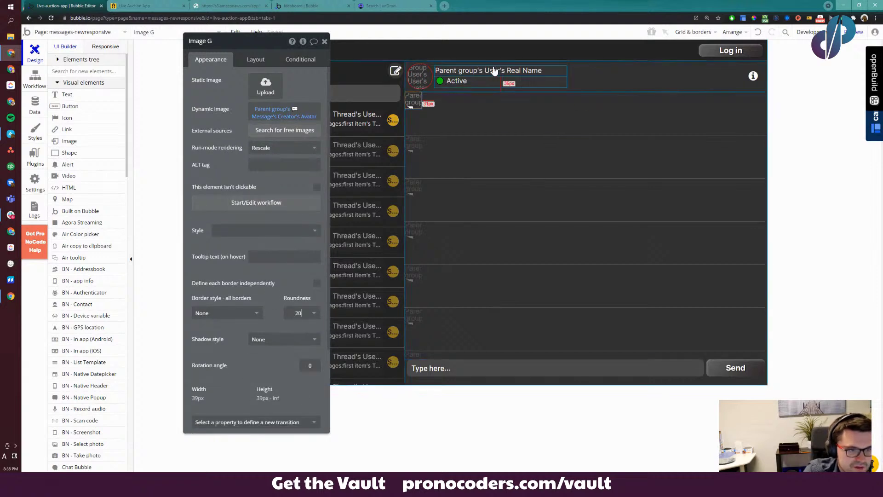
pyautogui.click(266, 399)
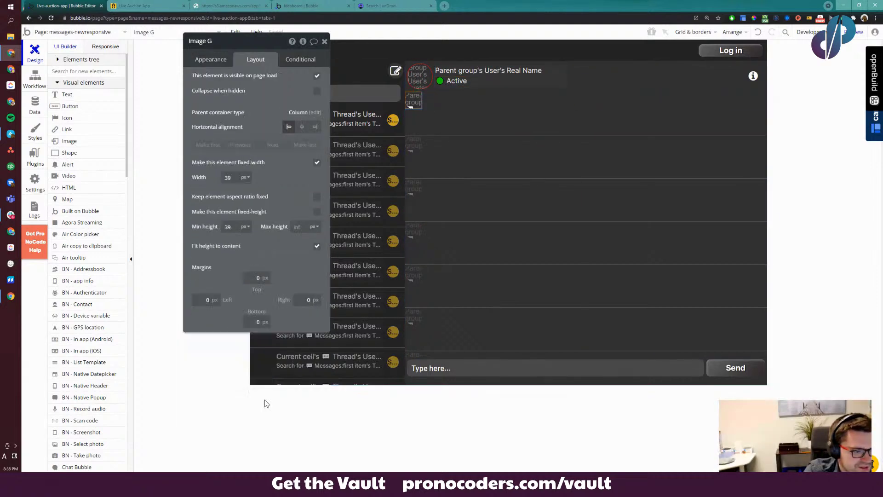
# Make the avatar image fixed-height and set the message group's container layout to Row
pyautogui.click(317, 209)
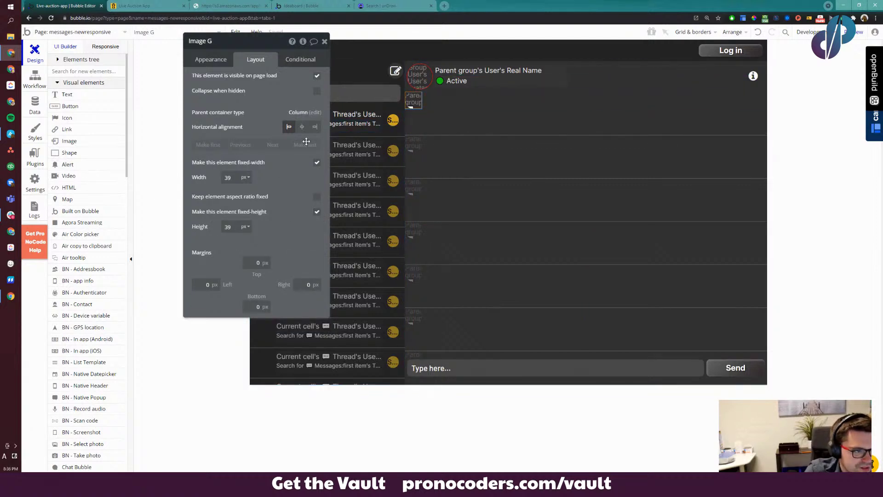
pyautogui.click(491, 119)
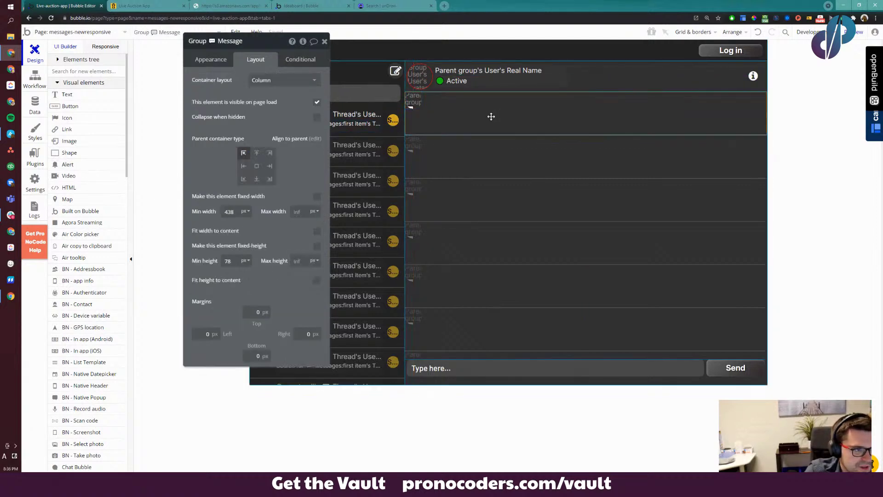
pyautogui.click(283, 80)
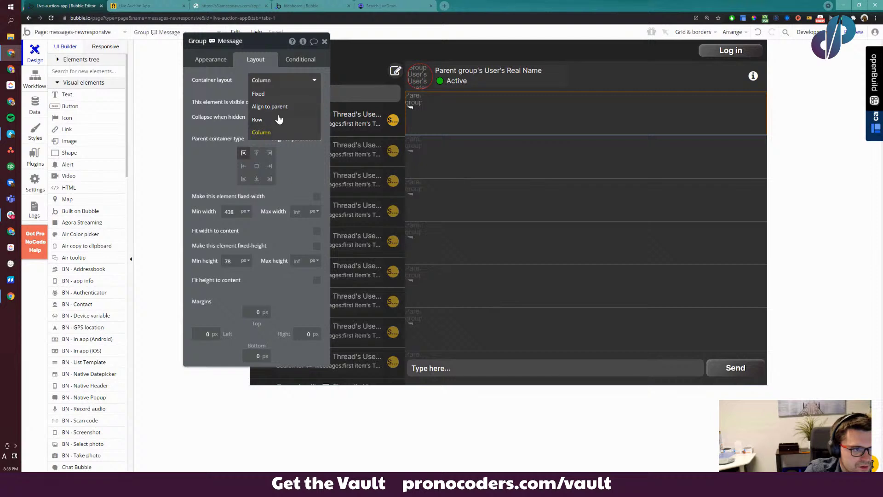
pyautogui.click(271, 120)
# Align the avatar image vertically to the bottom of the message group's row
pyautogui.click(414, 100)
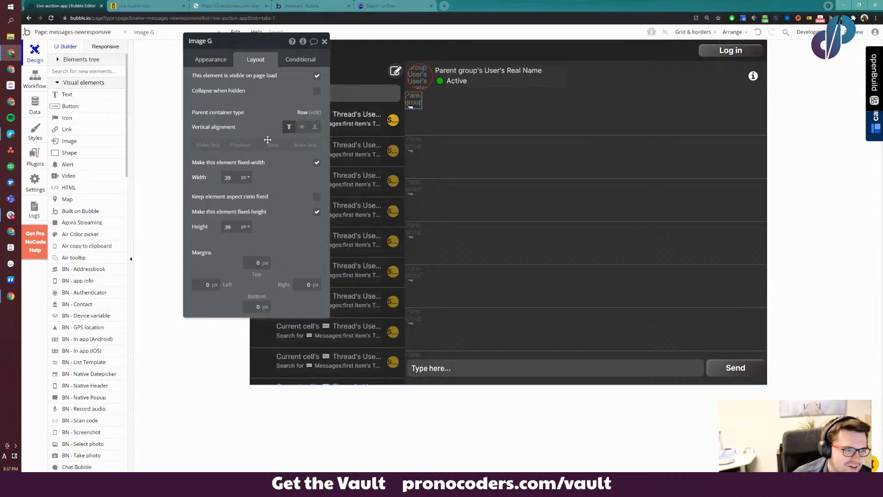
pyautogui.click(315, 128)
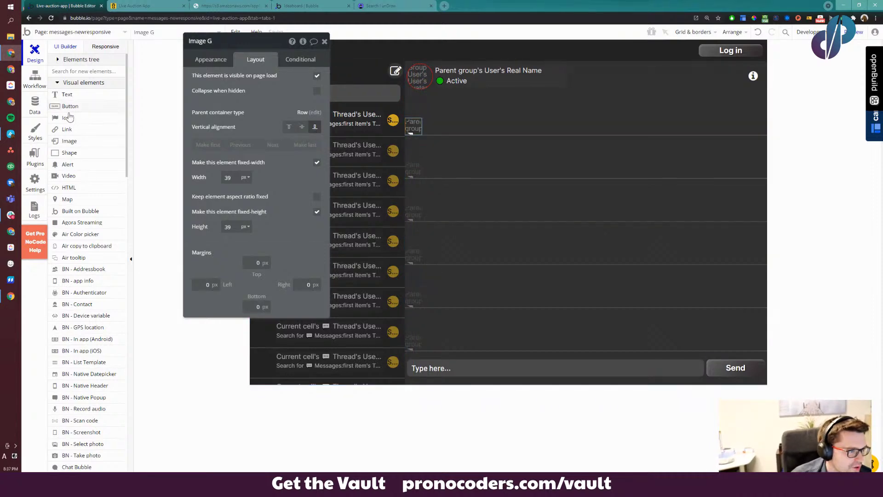
# Add a text element beside the avatar in the first message cell and align it vertically to the bottom
pyautogui.scroll(-3, 75, 302)
pyautogui.scroll(3, 76, 308)
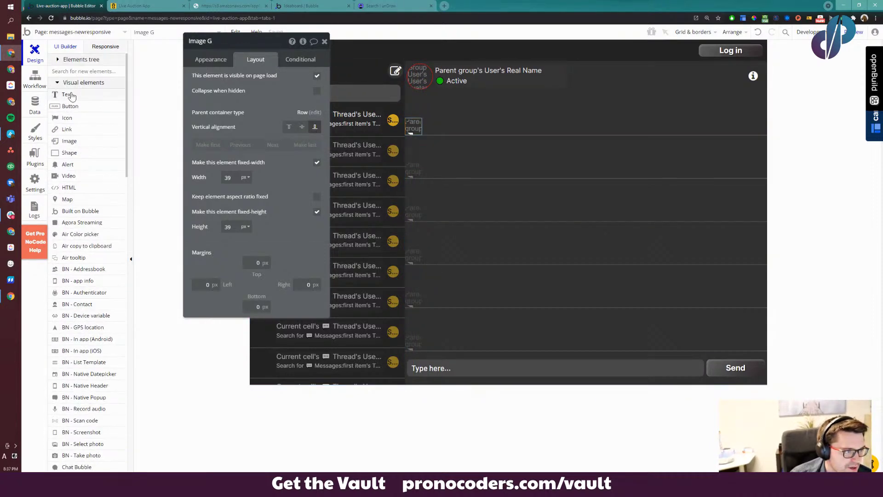
pyautogui.click(67, 95)
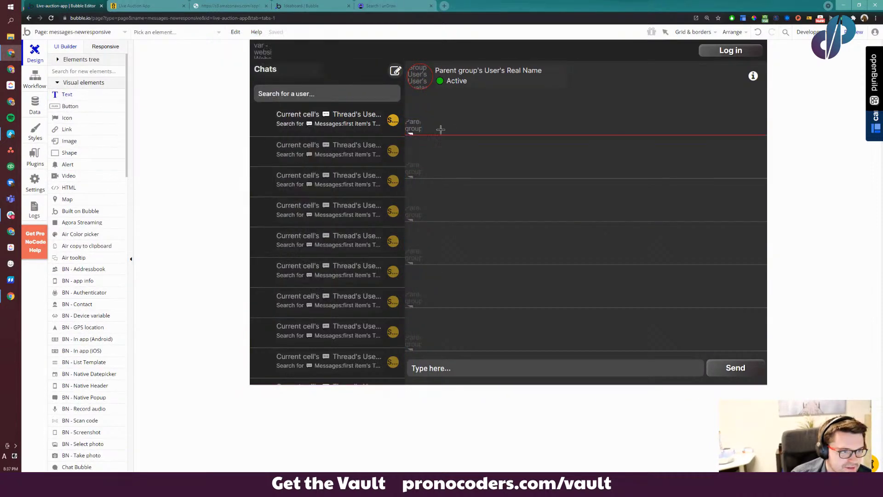
pyautogui.click(511, 127)
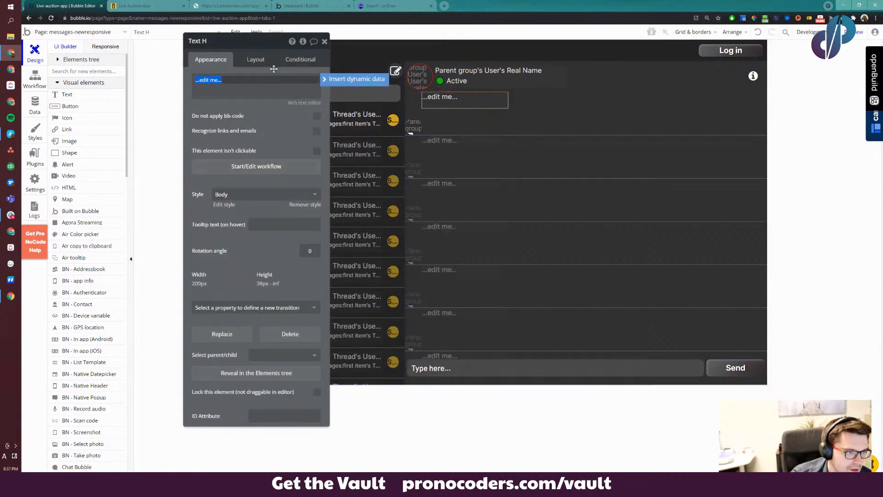
pyautogui.click(286, 58)
pyautogui.click(255, 59)
pyautogui.click(302, 127)
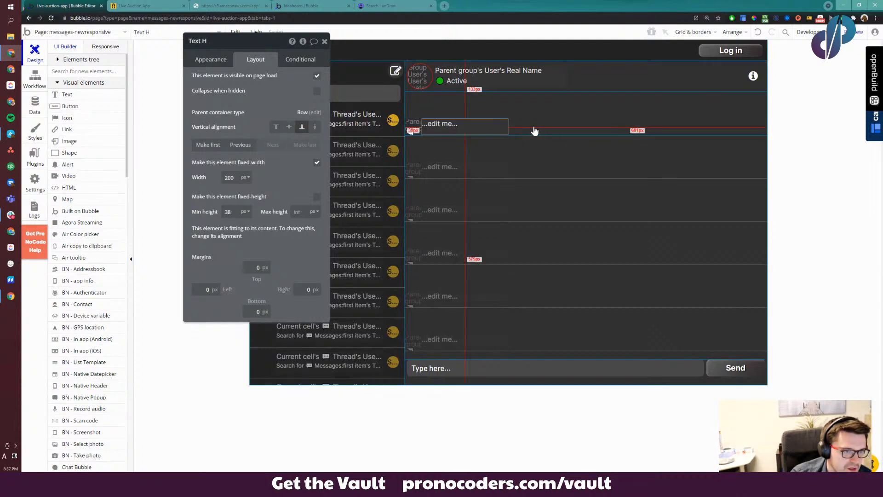
# Turn off fixed width for the new text element and give it left and right margins of 25 px
pyautogui.click(203, 60)
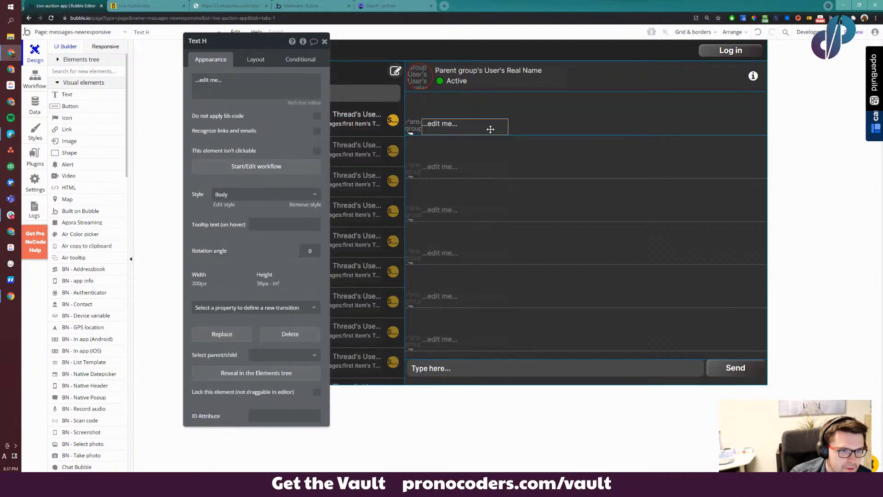
pyautogui.click(256, 60)
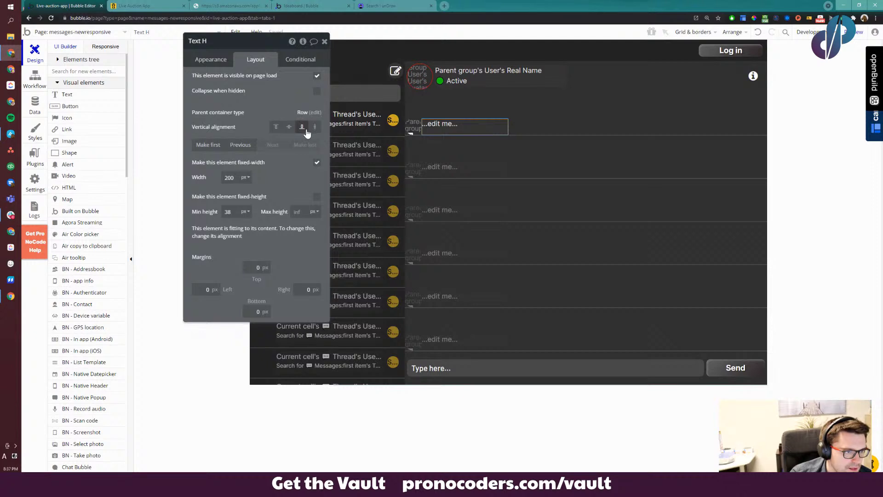
pyautogui.click(317, 164)
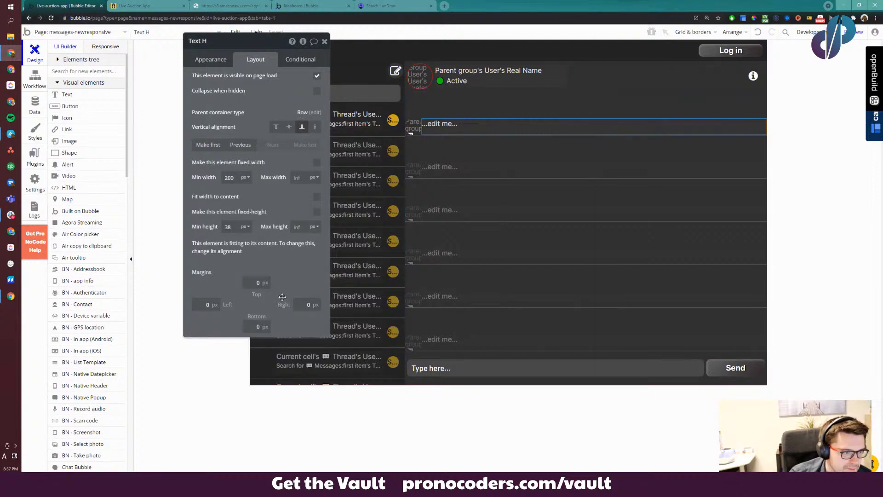
pyautogui.click(301, 302)
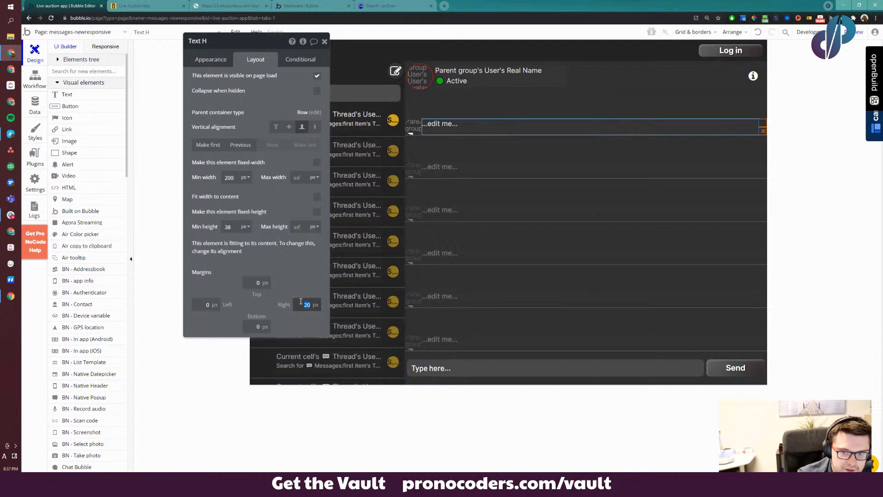
pyautogui.click(198, 305)
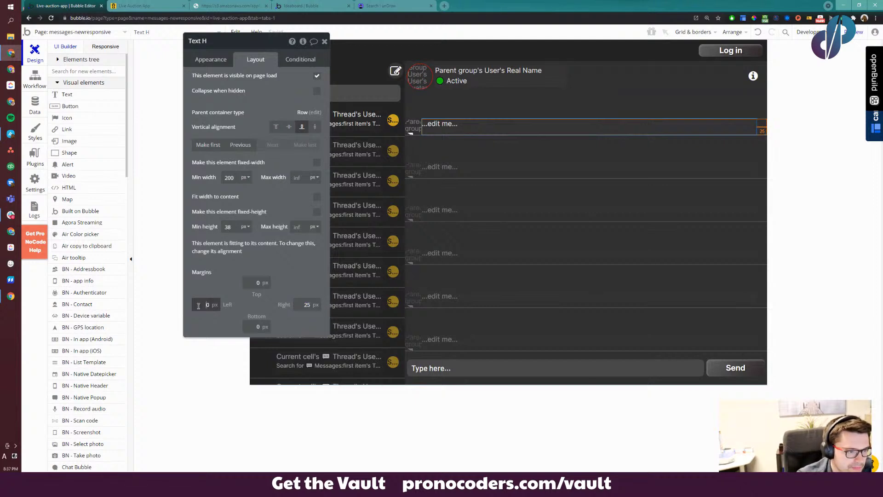
pyautogui.write('15')
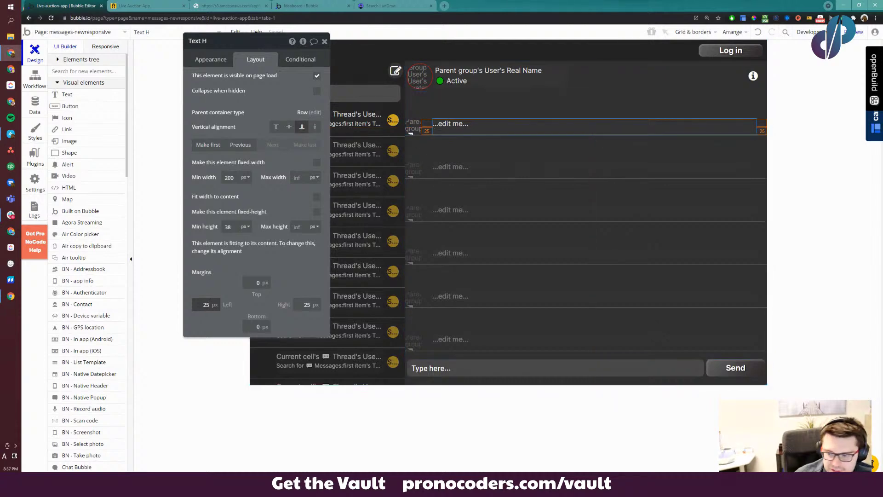
# Bring up the Facebook Messenger window and examine how its conversation arranges avatars and message bubbles
pyautogui.moveTo(882, 83); pyautogui.dragTo(735, 73)
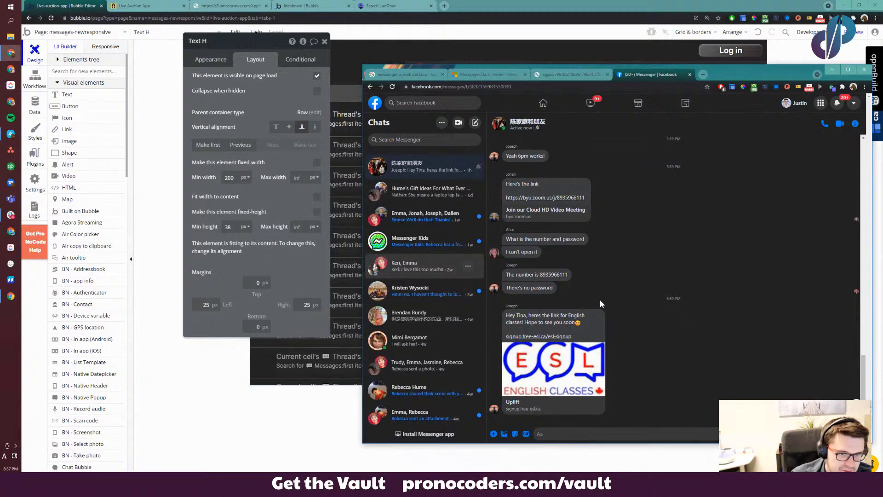
pyautogui.scroll(2, 599, 300)
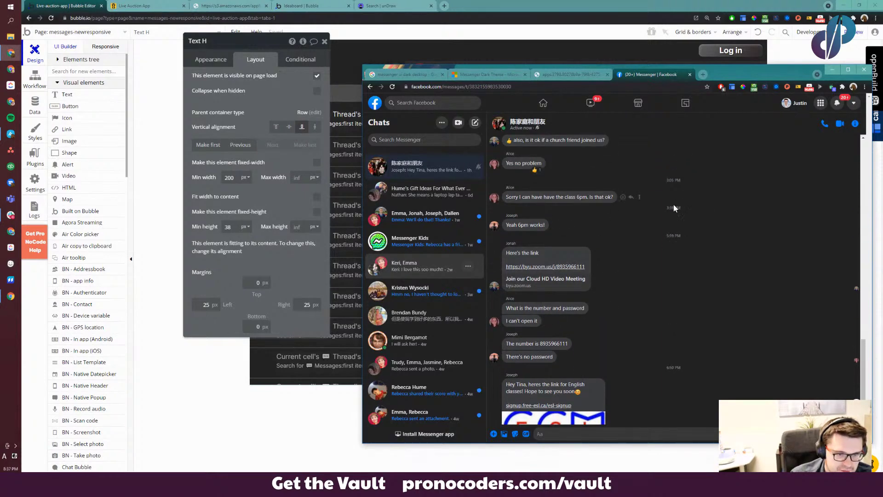
pyautogui.scroll(1, 680, 226)
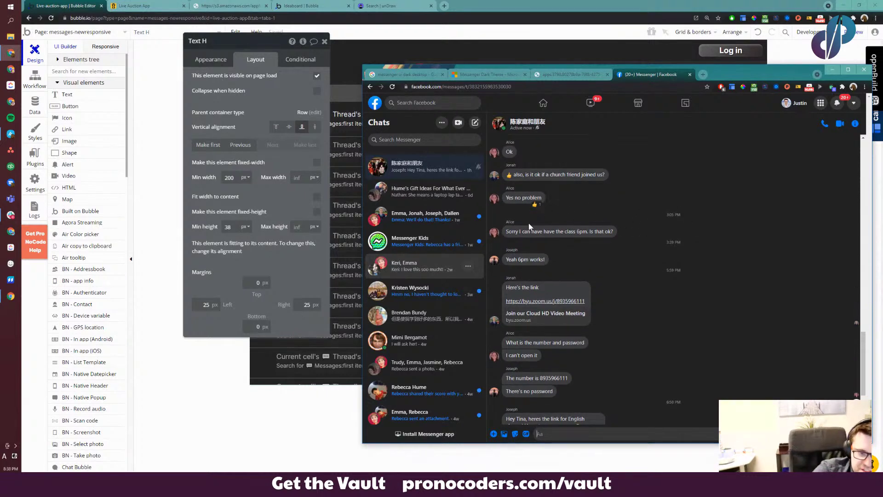
pyautogui.scroll(-3, 529, 222)
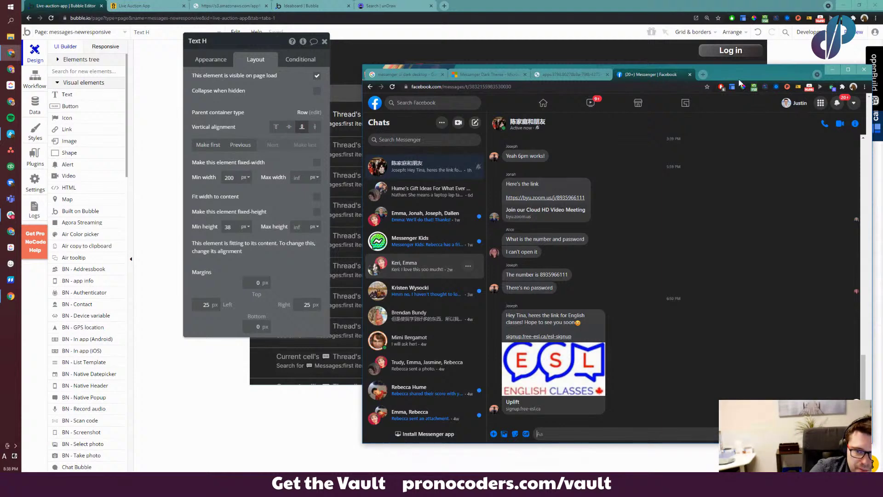
pyautogui.moveTo(739, 80); pyautogui.dragTo(882, 203)
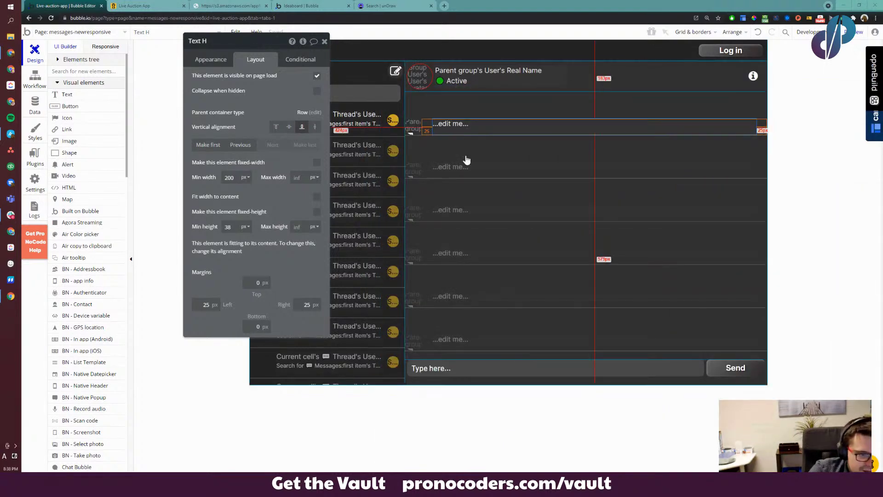
# Set the left margin of the avatar image in the message cell to 10 px
pyautogui.click(416, 125)
pyautogui.click(419, 125)
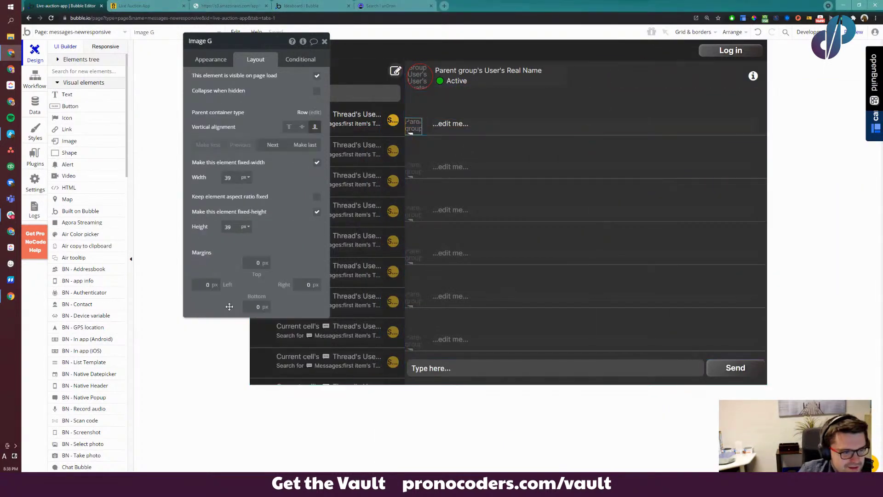
pyautogui.click(207, 286)
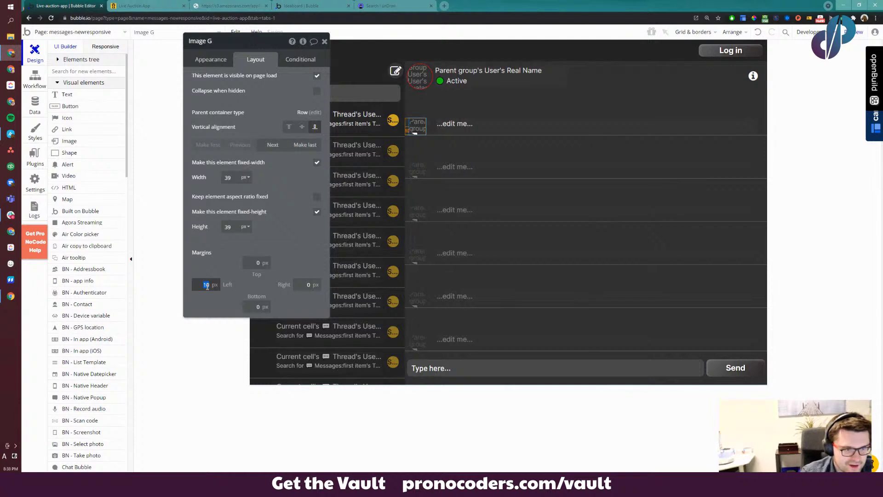
pyautogui.write('10')
# Set the text element's content dynamically to Parent group's Message's Text
pyautogui.click(478, 125)
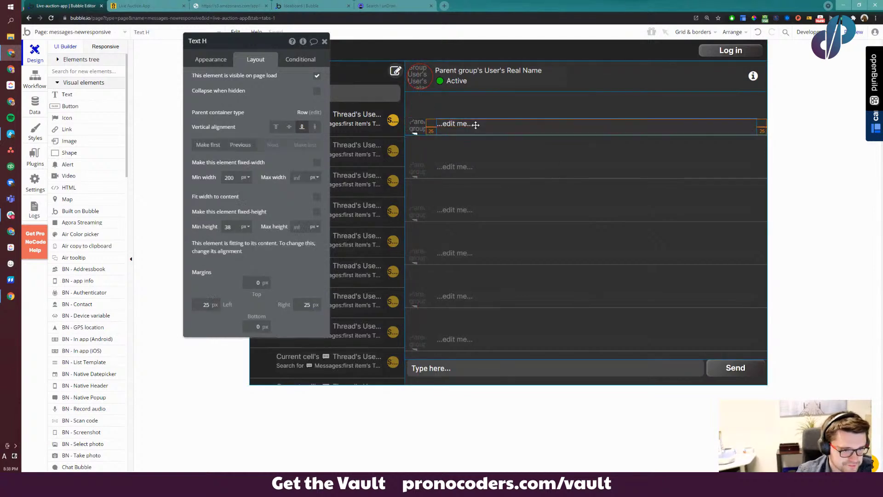
pyautogui.click(211, 59)
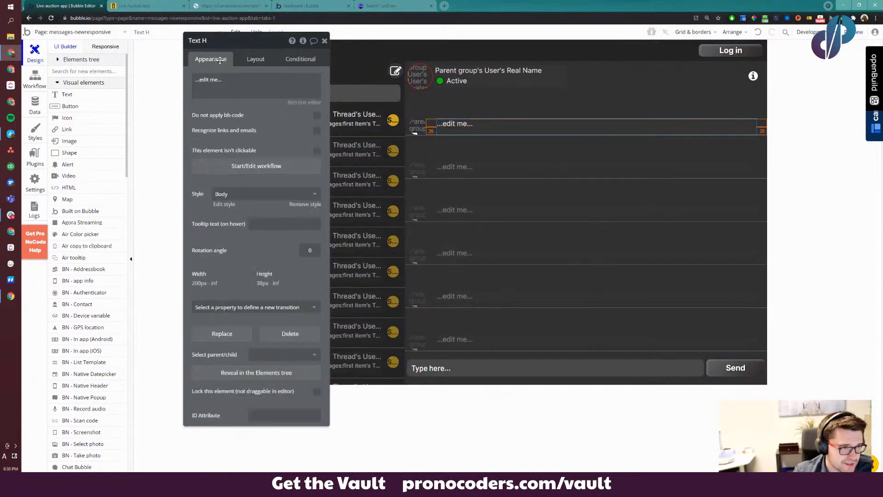
pyautogui.click(346, 85)
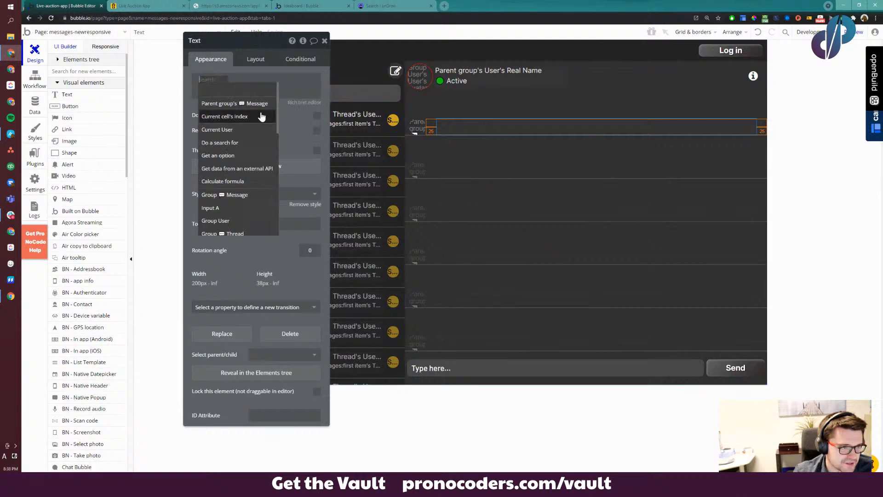
pyautogui.click(237, 102)
pyautogui.click(271, 80)
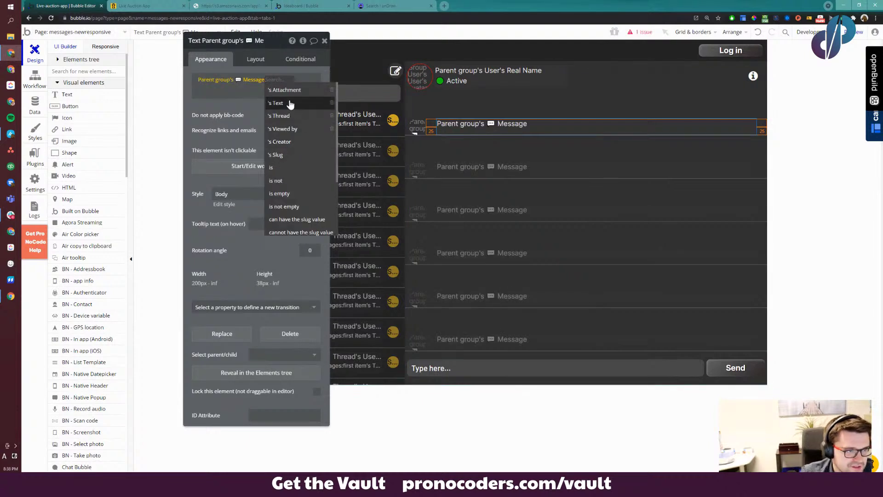
pyautogui.click(291, 104)
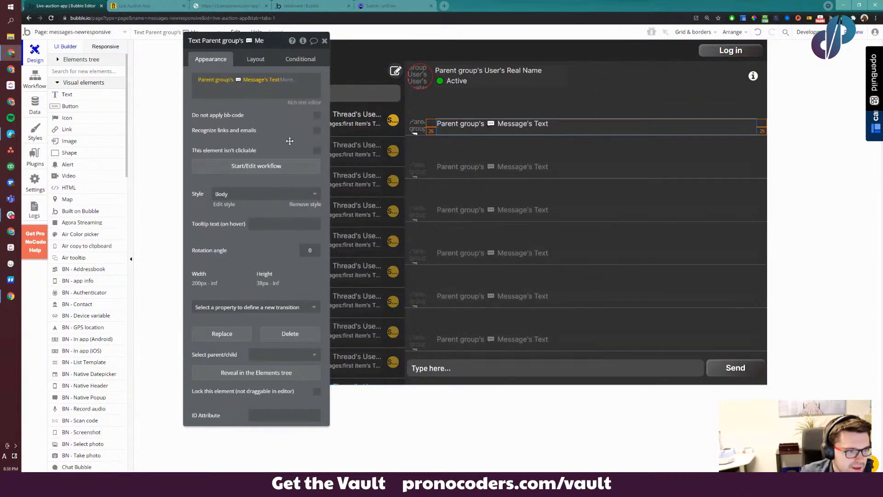
pyautogui.click(289, 141)
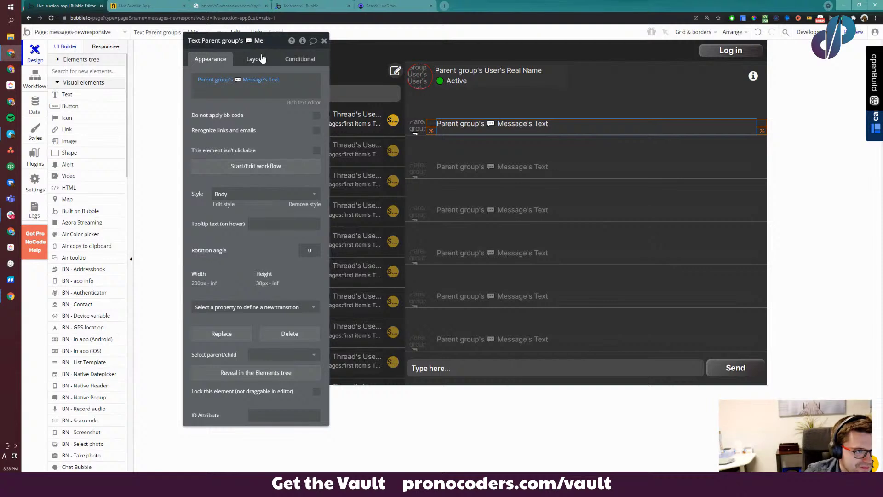
# Set the message text's minimum height to 42 px
pyautogui.click(265, 56)
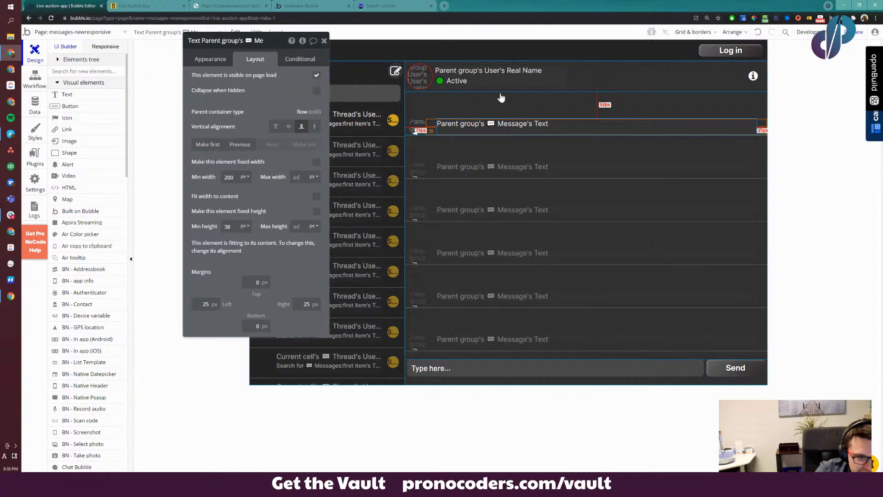
pyautogui.doubleClick(228, 227)
pyautogui.write('20')
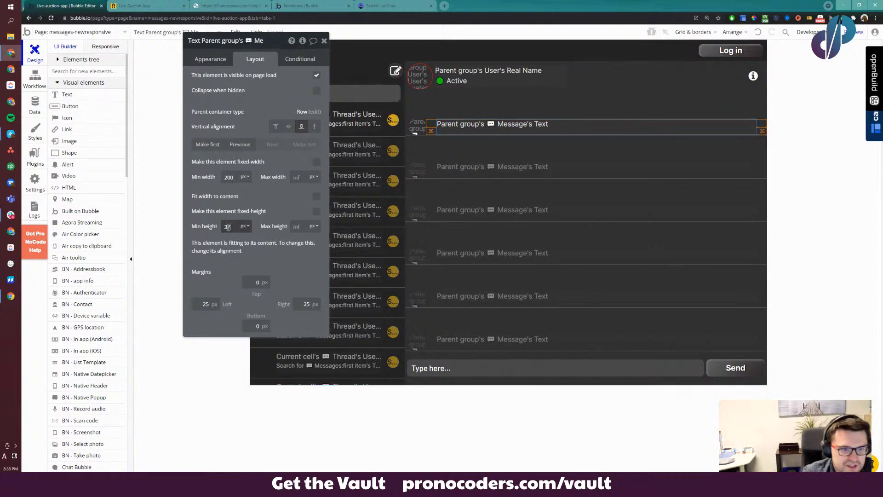
pyautogui.press('BackSpace')
pyautogui.press('BackSpace')
pyautogui.write('42')
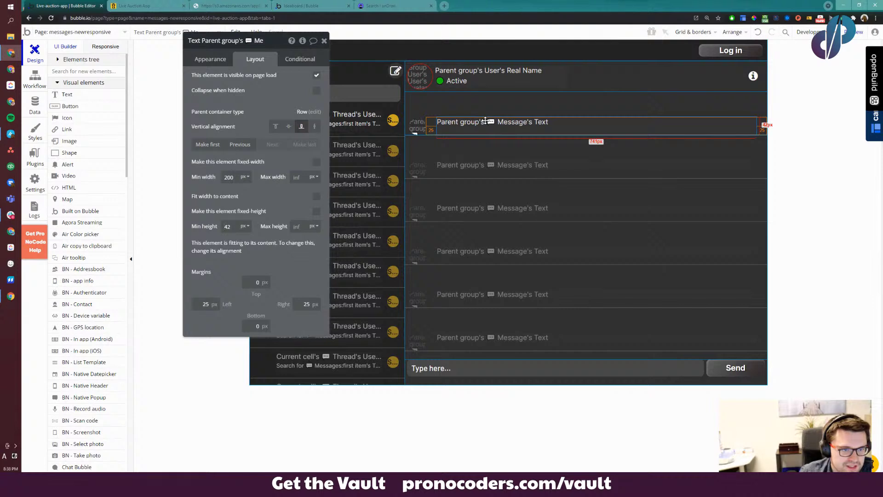
# Remove the Body style from the message text and check its border style options
pyautogui.click(225, 62)
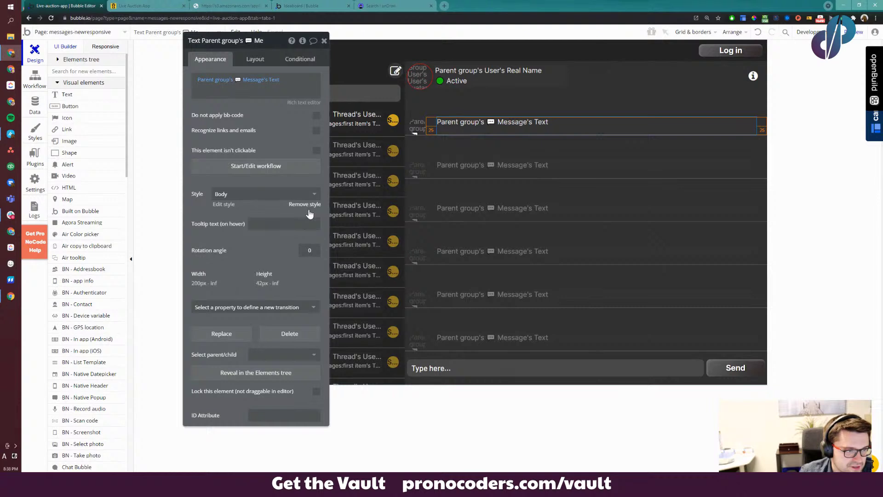
pyautogui.click(307, 206)
pyautogui.scroll(-5, 291, 323)
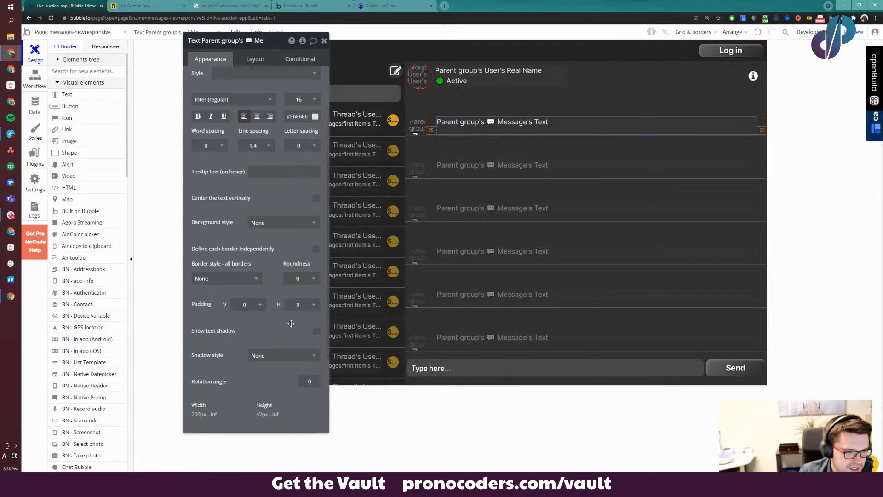
pyautogui.scroll(-2, 291, 324)
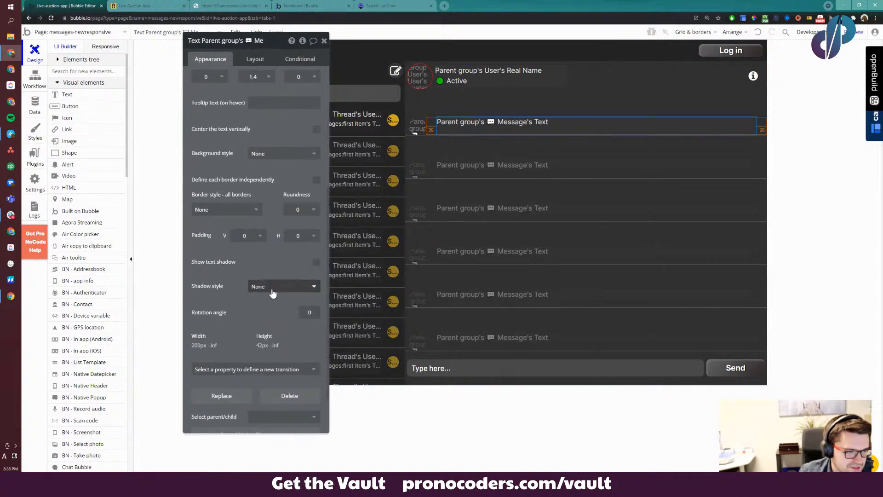
pyautogui.click(228, 213)
pyautogui.click(229, 214)
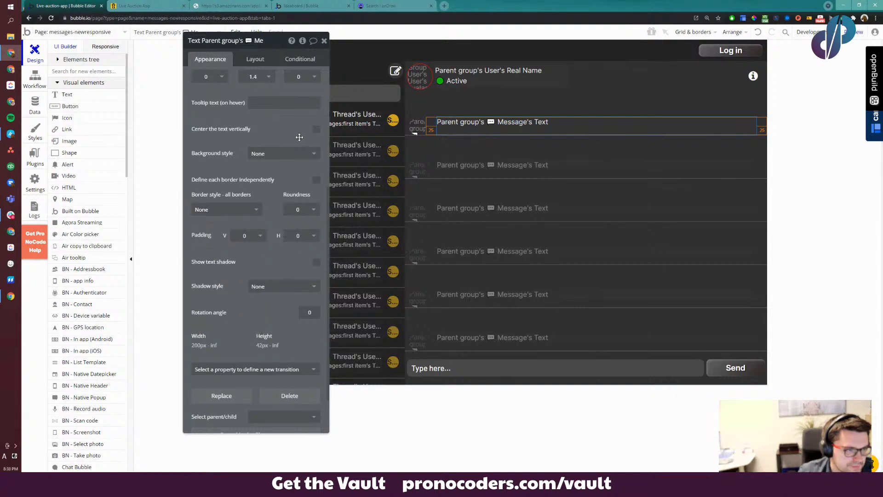
# Center the message text vertically and set both its vertical and horizontal padding to 10
pyautogui.click(317, 129)
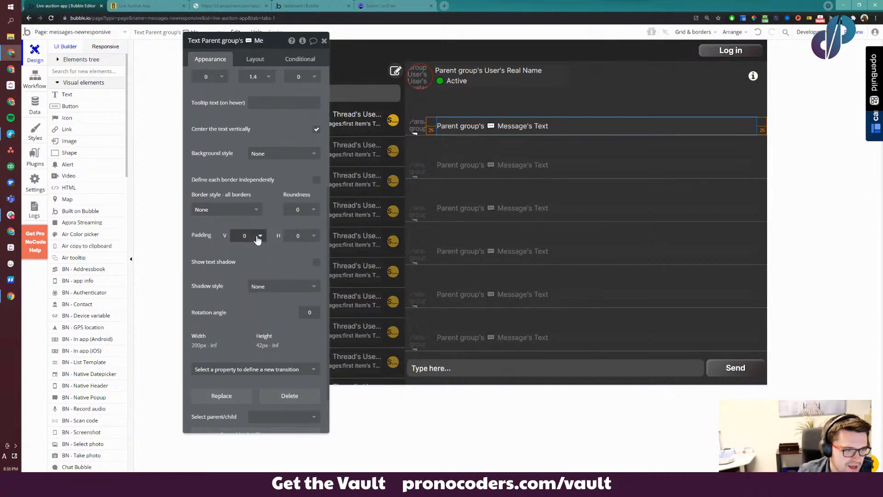
pyautogui.click(304, 236)
pyautogui.click(298, 297)
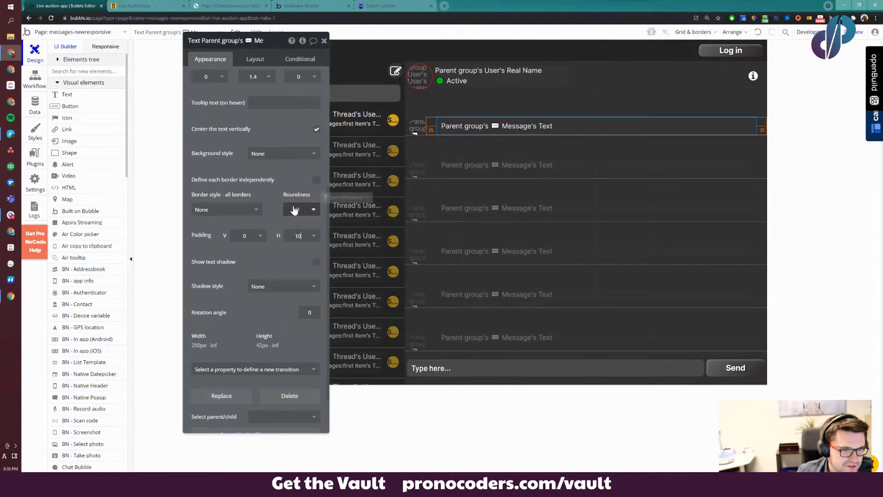
pyautogui.click(258, 243)
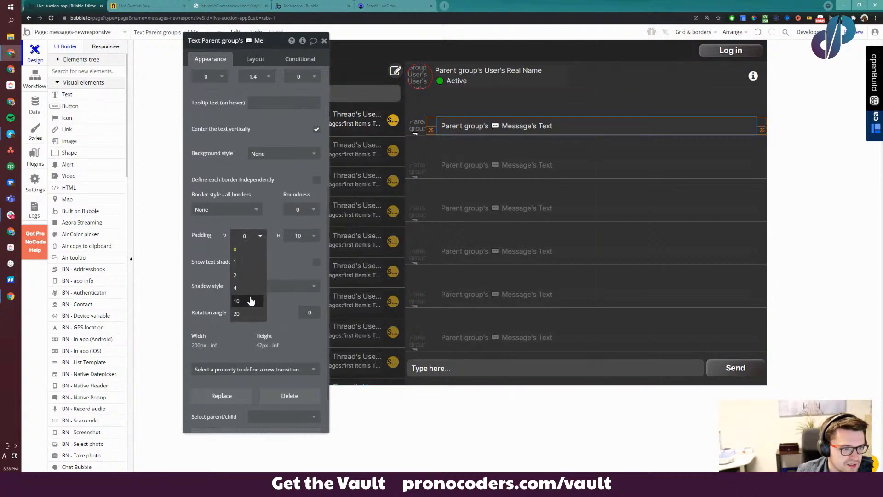
pyautogui.click(249, 299)
# Set the message text's corner roundness to 20
pyautogui.click(256, 60)
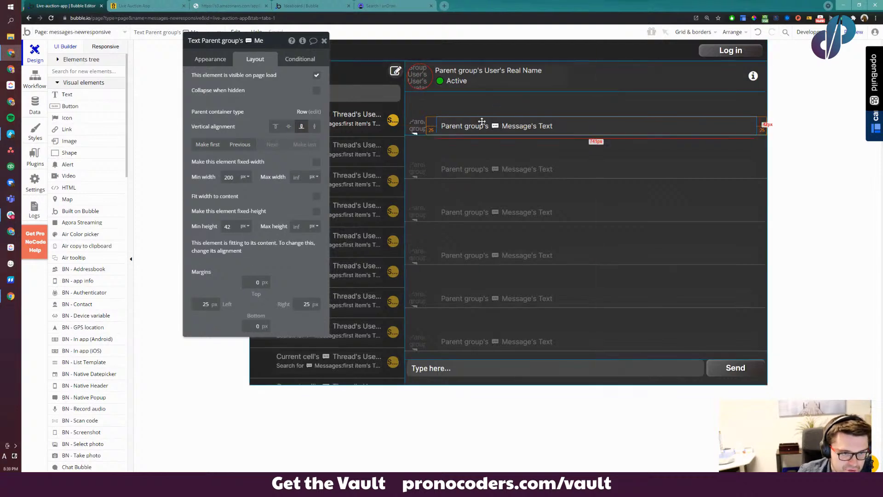
pyautogui.click(222, 60)
pyautogui.scroll(-2, 256, 230)
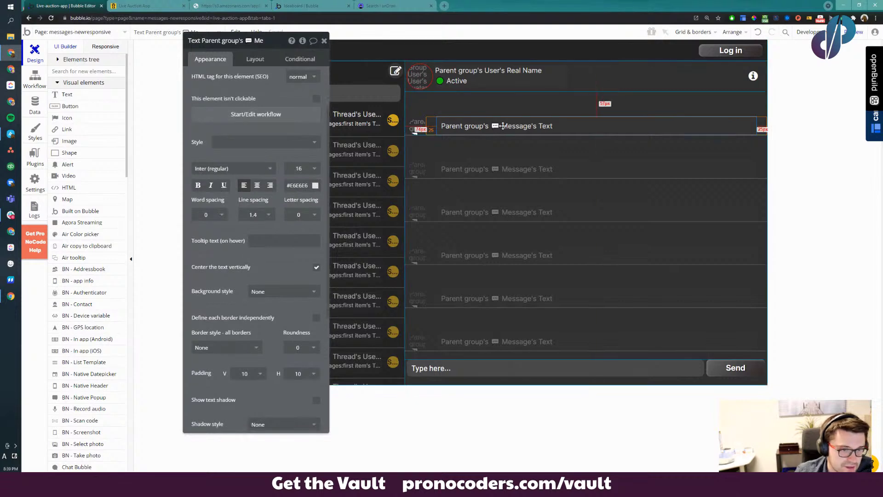
pyautogui.scroll(-3, 276, 258)
pyautogui.click(313, 244)
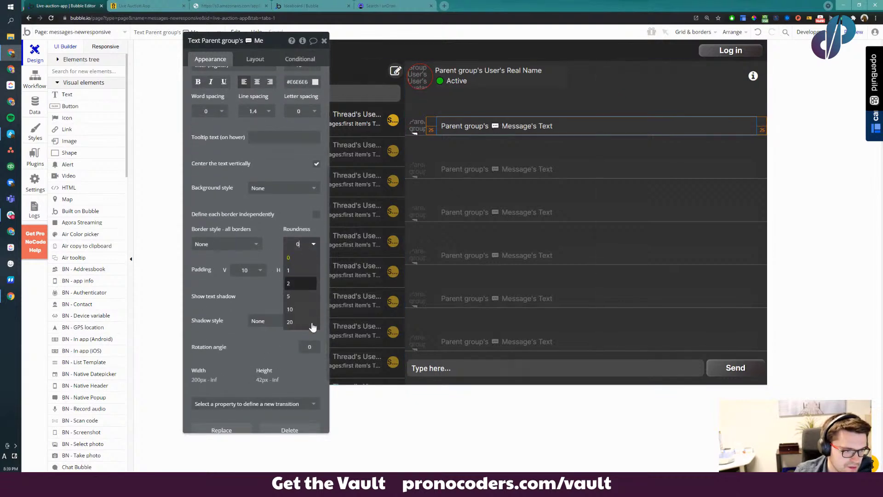
pyautogui.click(303, 322)
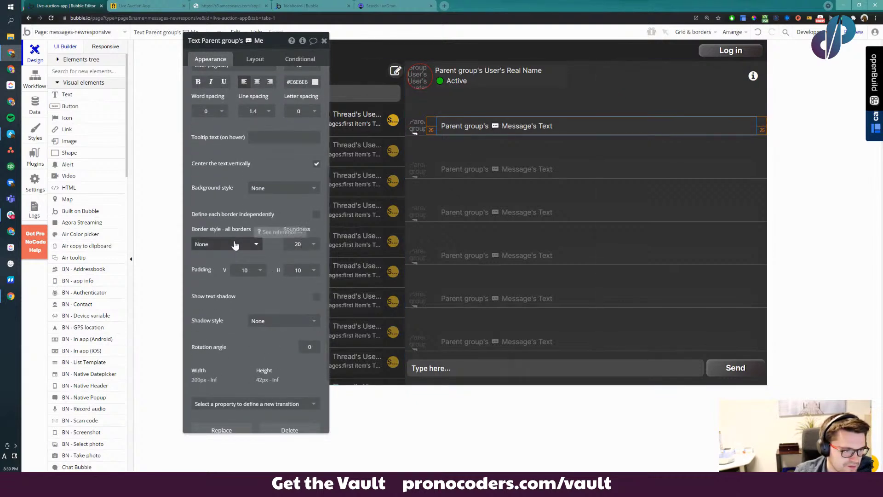
# Give the message text a flat color background of #575757
pyautogui.click(276, 187)
pyautogui.click(265, 203)
pyautogui.click(264, 205)
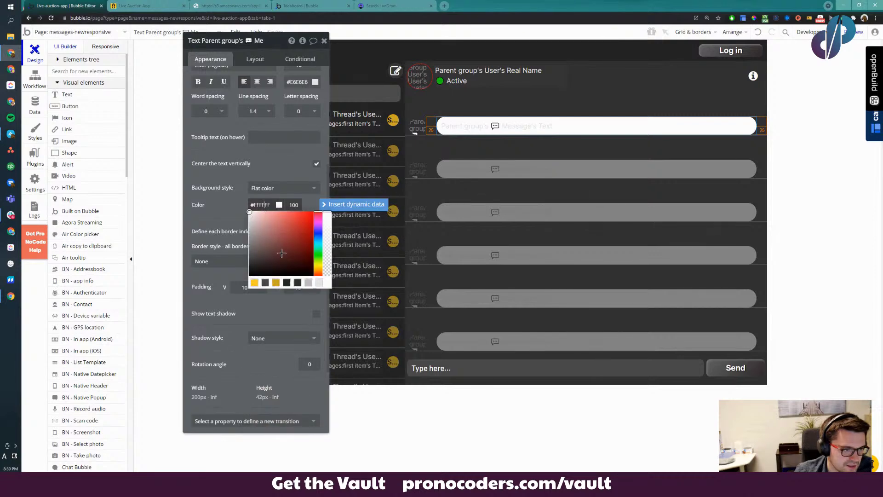
pyautogui.moveTo(288, 248)
pyautogui.mouseDown()
pyautogui.moveTo(233, 243)
pyautogui.moveTo(215, 260)
pyautogui.mouseUp()
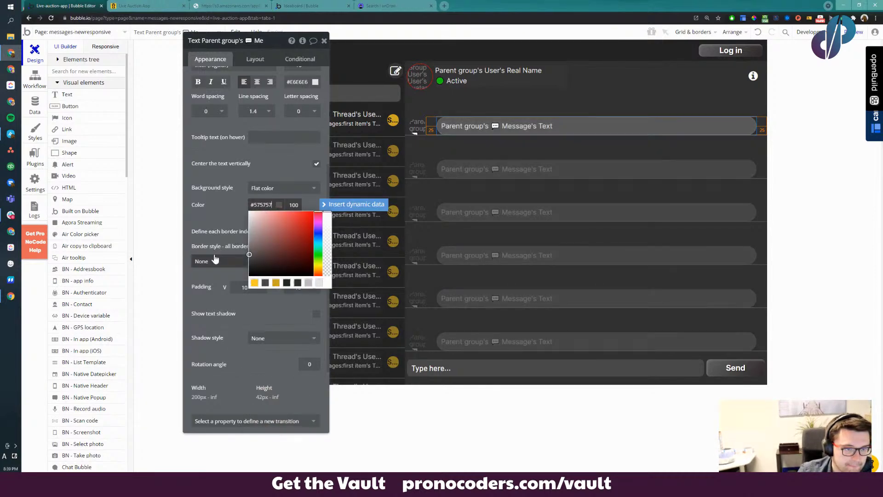
# Set the message text's corner roundness to 10
pyautogui.click(297, 260)
pyautogui.click(298, 260)
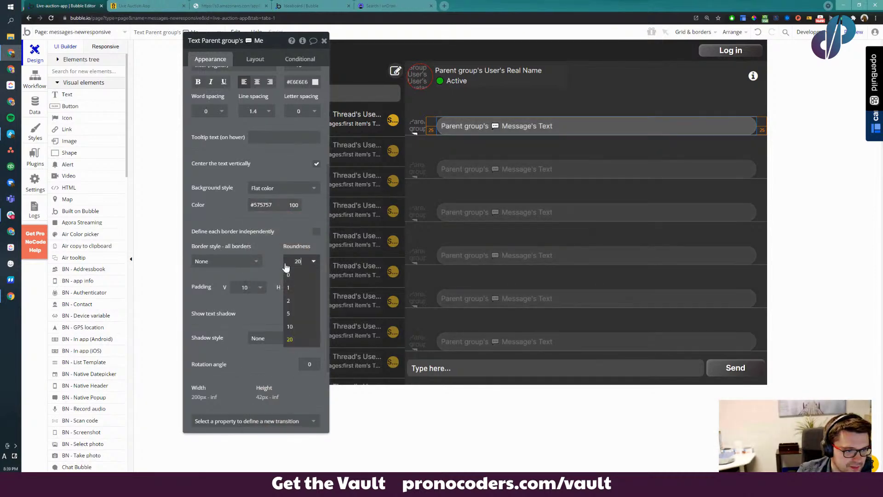
pyautogui.click(302, 326)
pyautogui.click(476, 150)
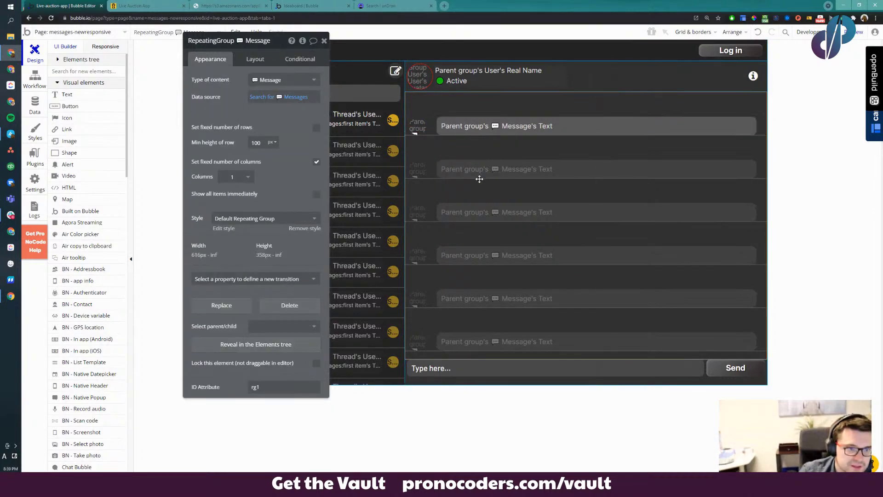
# Set the left margin of the message text to 10 px
pyautogui.click(498, 126)
pyautogui.scroll(-3, 290, 367)
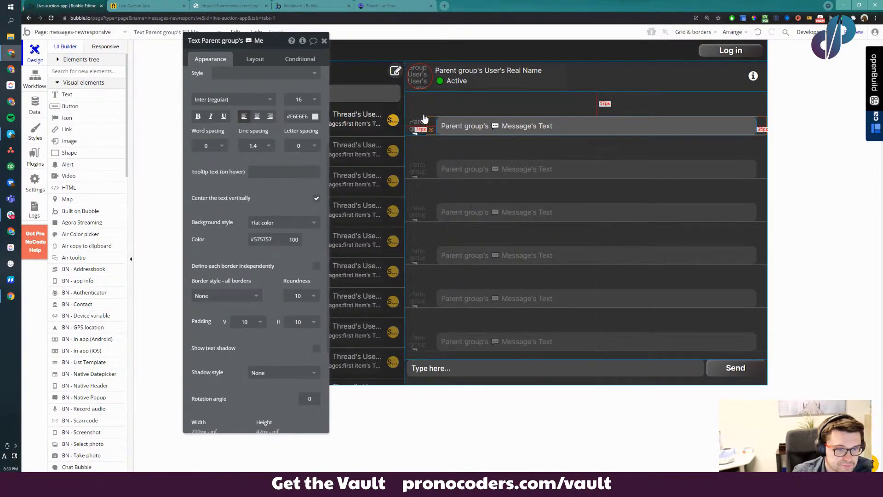
pyautogui.click(713, 170)
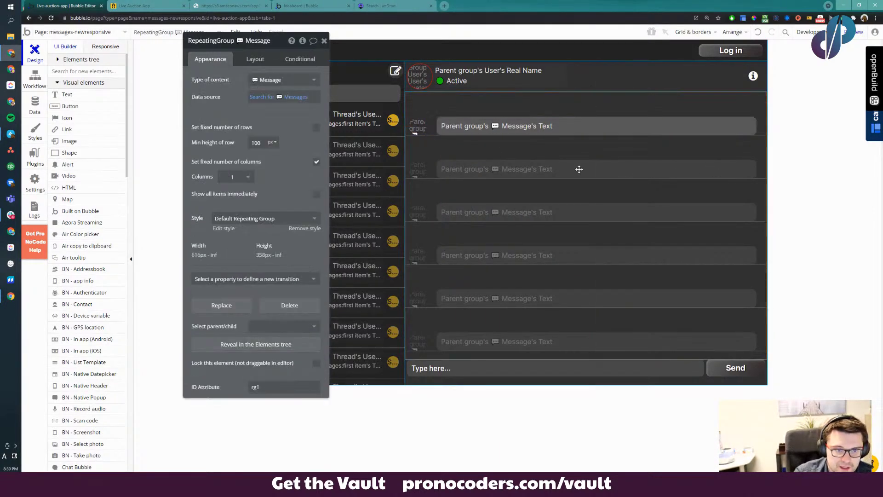
pyautogui.click(446, 122)
pyautogui.scroll(-5, 286, 364)
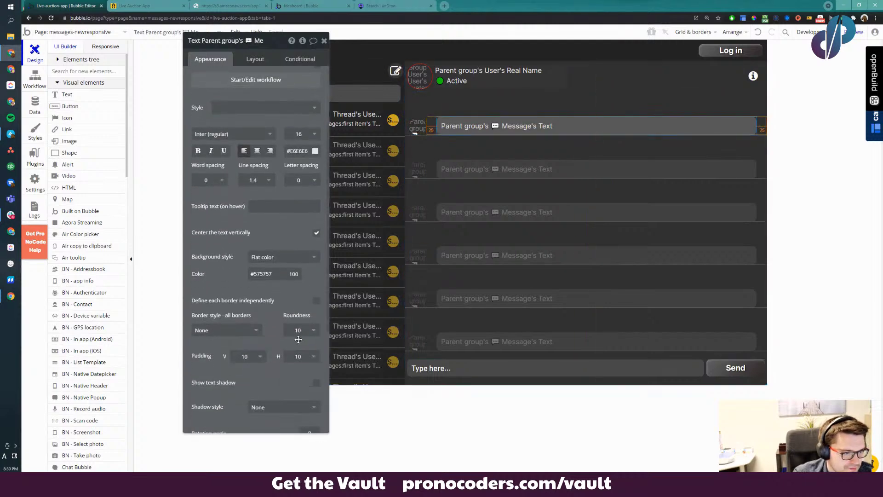
pyautogui.click(255, 58)
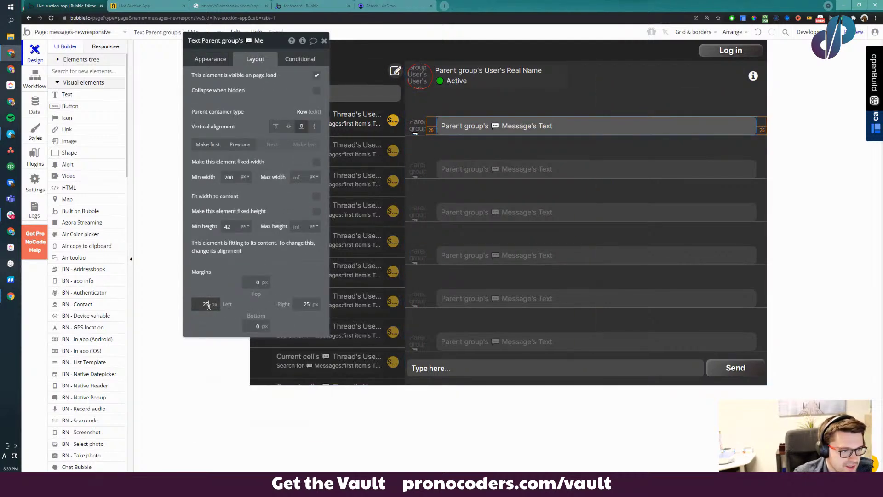
pyautogui.press('BackSpace')
pyautogui.press('BackSpace')
pyautogui.write('15')
pyautogui.press('BackSpace')
pyautogui.write('0')
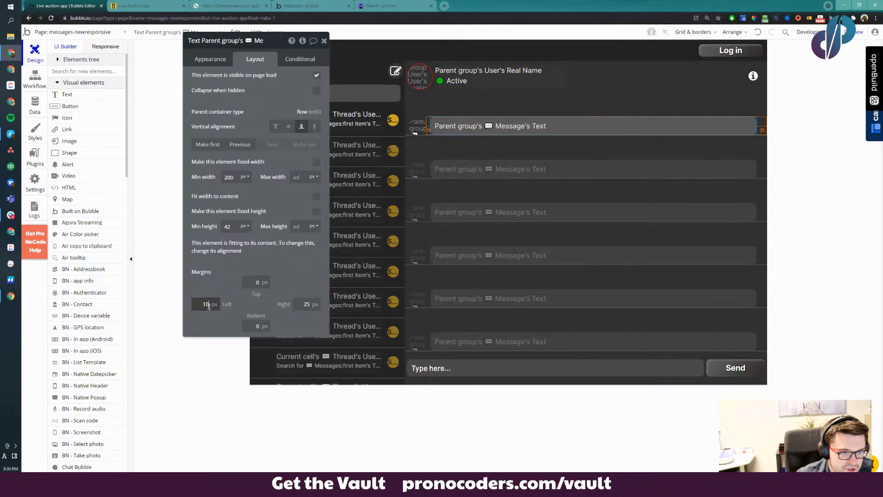
pyautogui.click(417, 133)
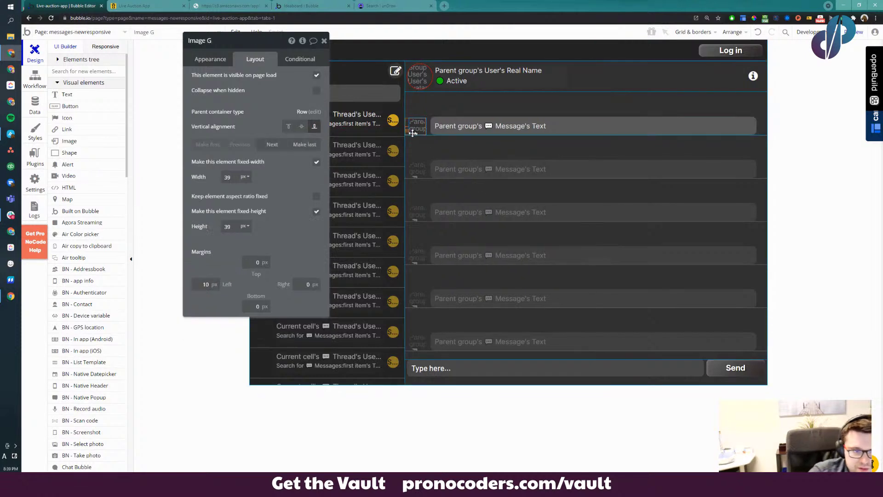
pyautogui.click(478, 205)
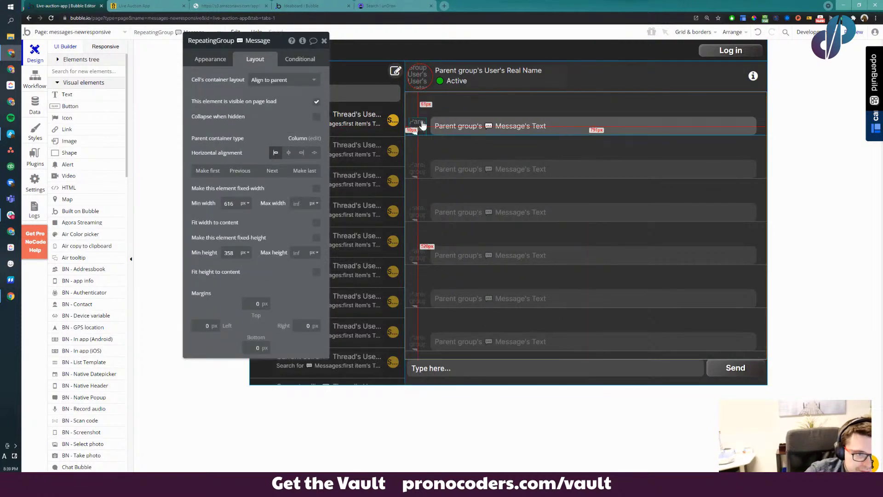
pyautogui.click(444, 106)
# Create a workflow that runs when the Send button is clicked
pyautogui.click(737, 379)
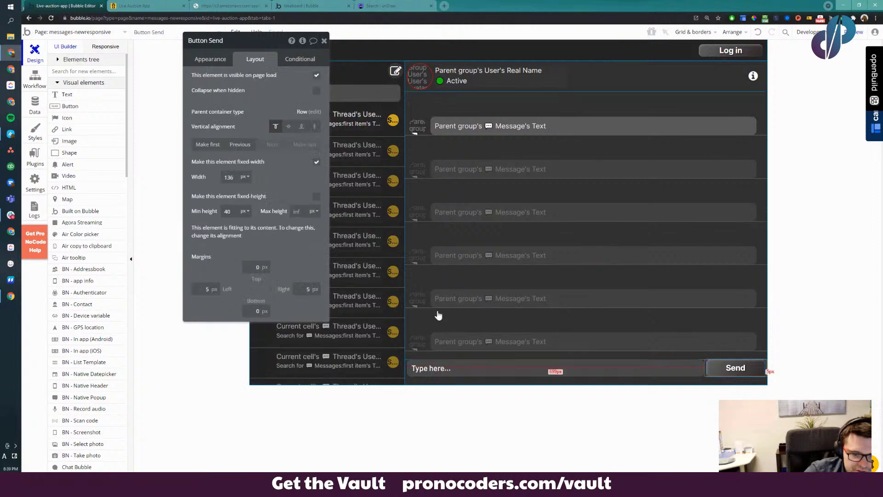
pyautogui.click(212, 59)
pyautogui.click(274, 122)
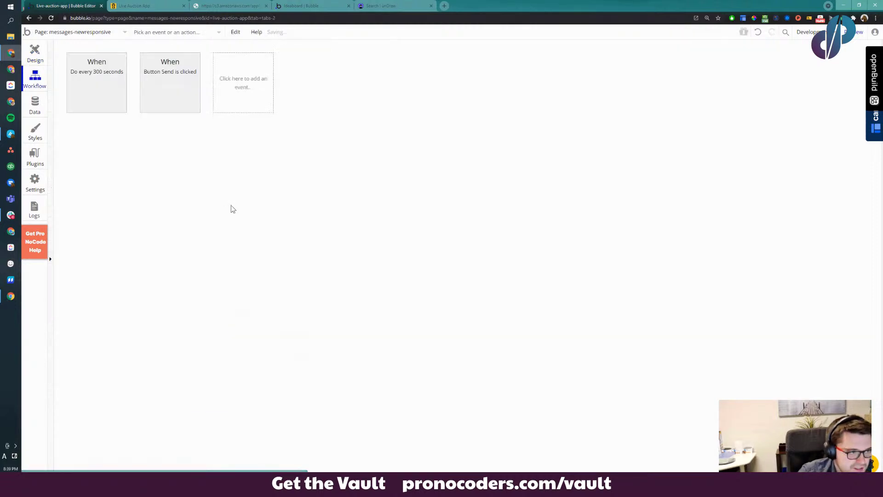
pyautogui.click(119, 139)
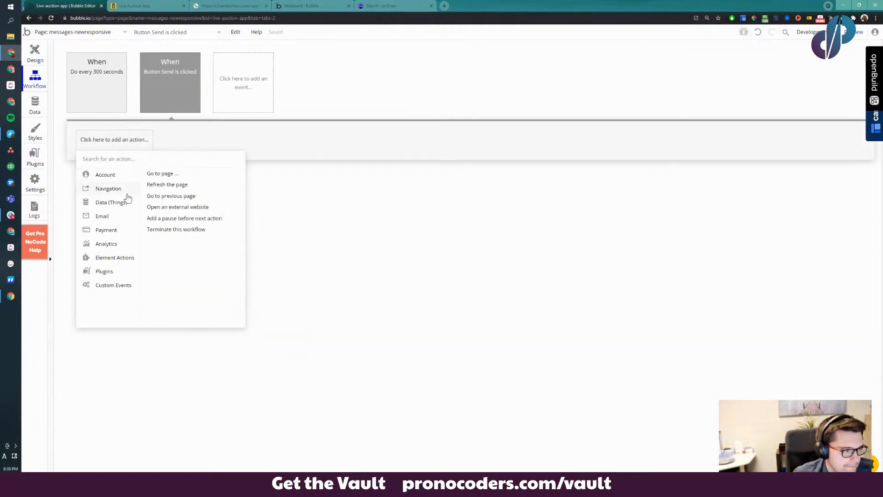
pyautogui.moveTo(125, 202)
pyautogui.click(168, 185)
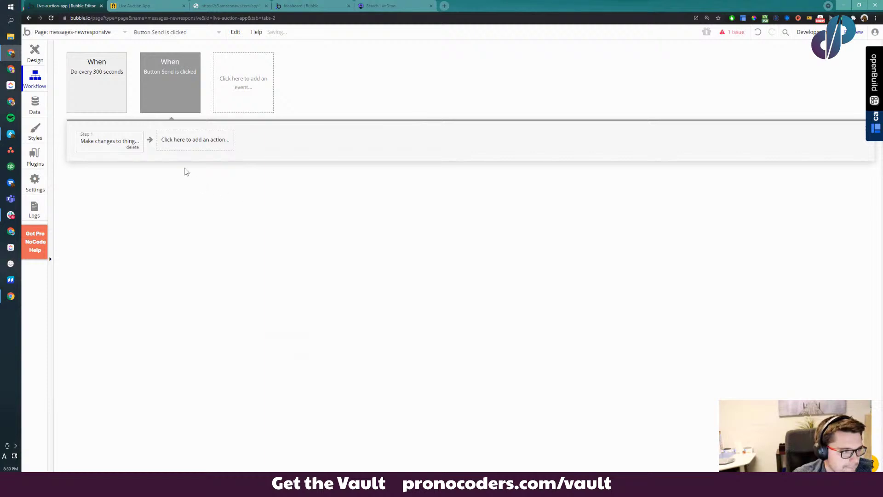
pyautogui.click(133, 147)
pyautogui.click(114, 140)
pyautogui.click(98, 142)
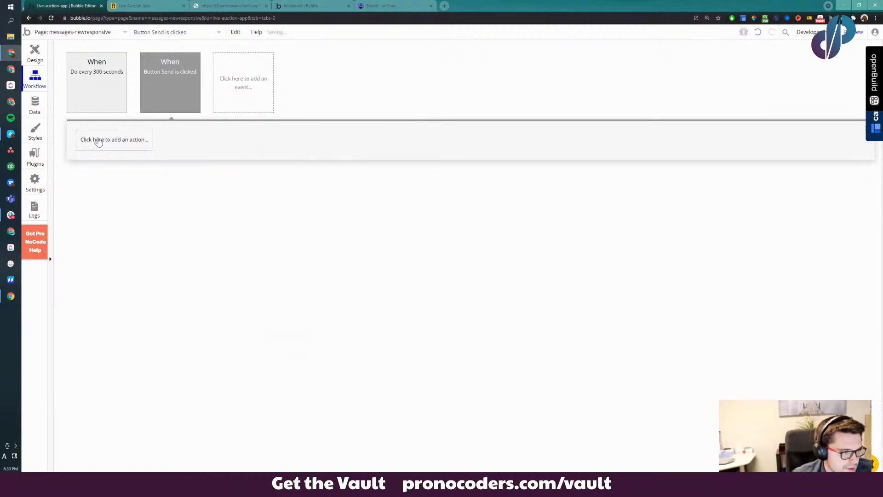
# Add a Create a new thing action to the Send workflow and set its type to the current Message type, not Message (dep)
pyautogui.click(100, 143)
pyautogui.moveTo(113, 204)
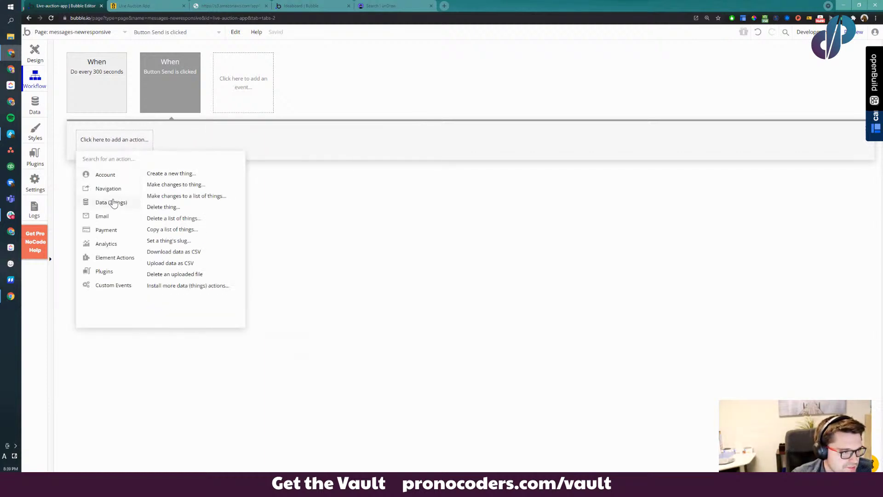
pyautogui.click(193, 175)
pyautogui.click(92, 143)
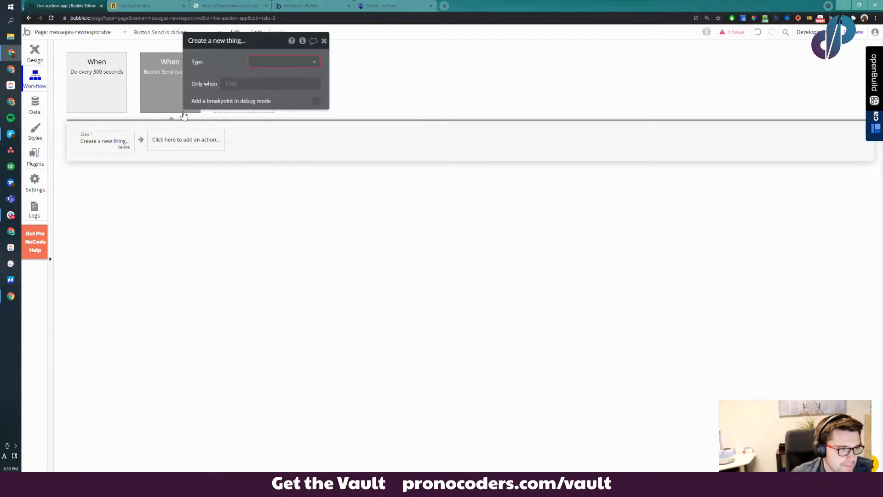
pyautogui.click(278, 62)
pyautogui.write('message')
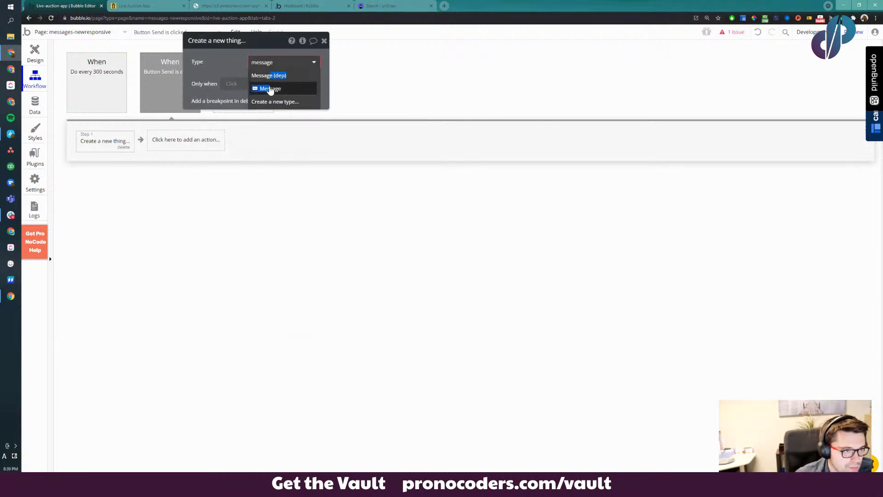
pyautogui.click(271, 89)
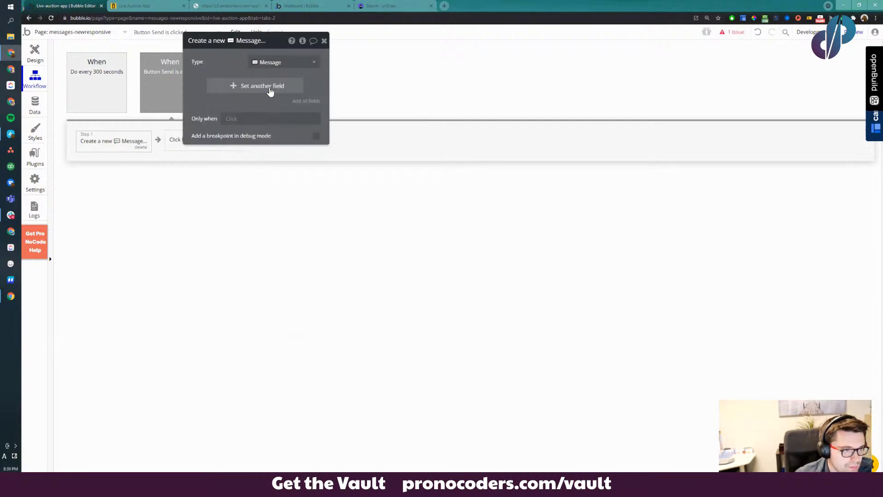
# Set the new message's Text field to Input A's value
pyautogui.click(271, 87)
pyautogui.click(211, 82)
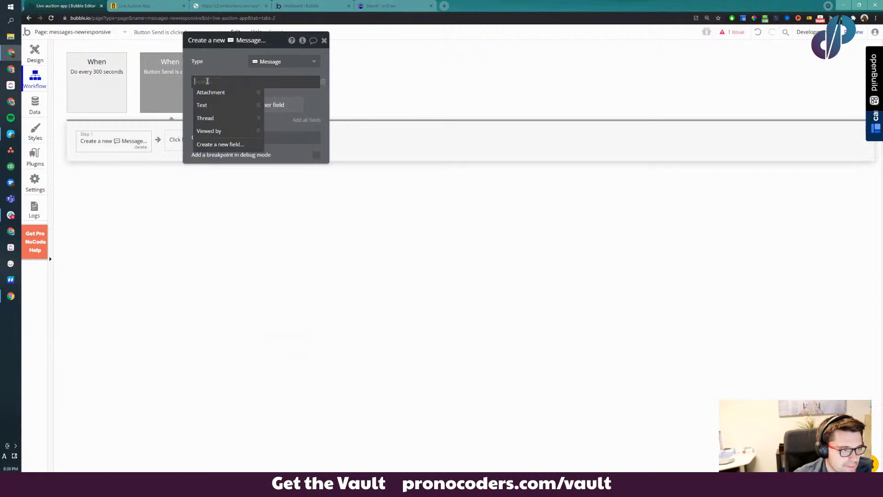
pyautogui.click(214, 105)
pyautogui.click(222, 83)
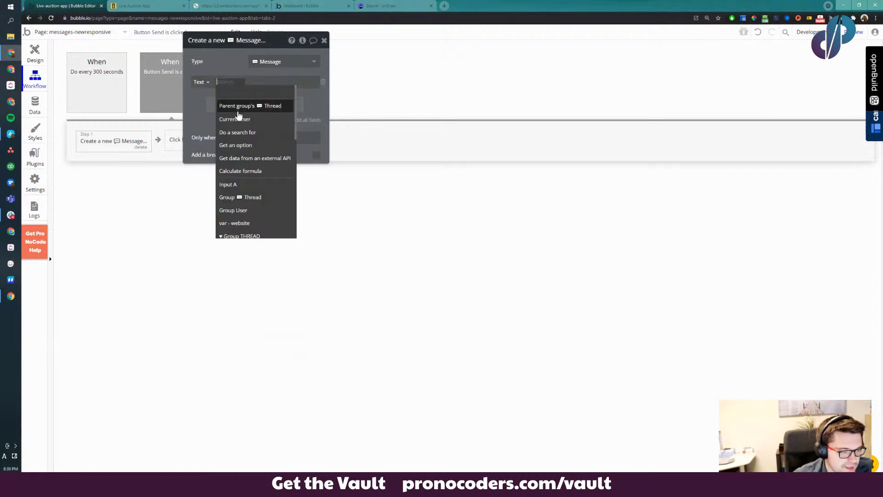
pyautogui.write('inp')
pyautogui.click(238, 115)
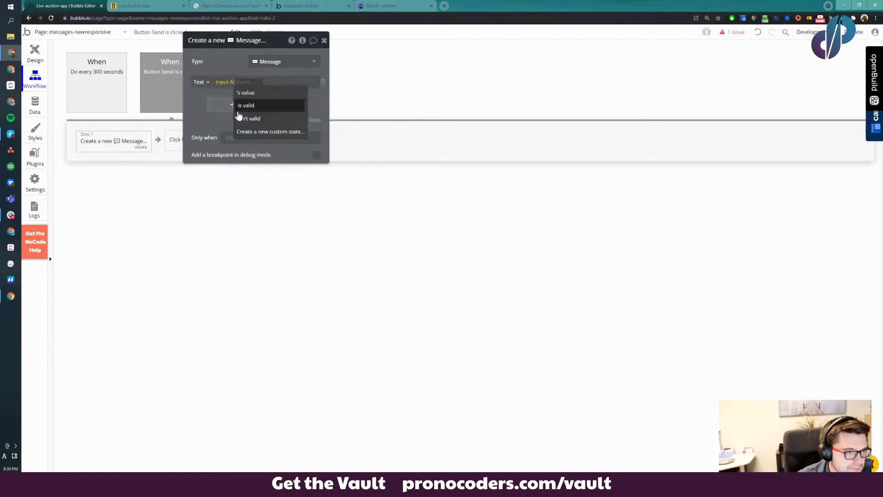
pyautogui.click(251, 93)
# Set the new message's Thread field to Group Thread's Thread
pyautogui.click(238, 105)
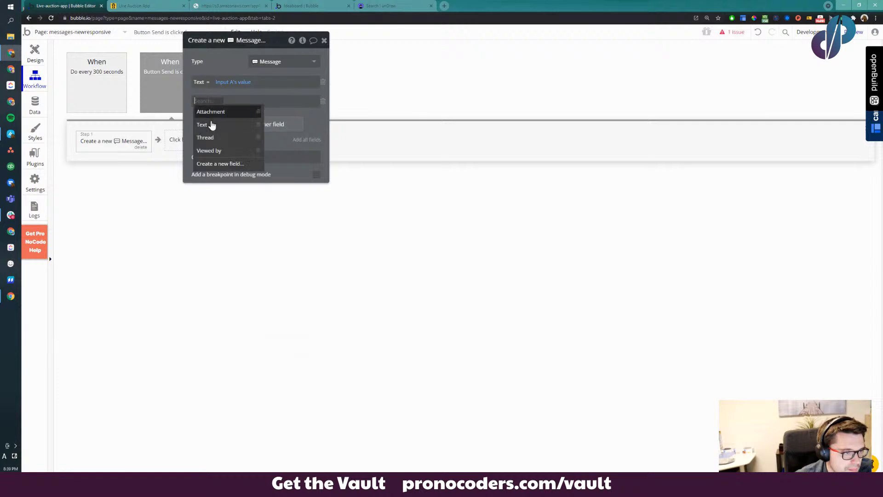
pyautogui.click(208, 138)
pyautogui.click(223, 101)
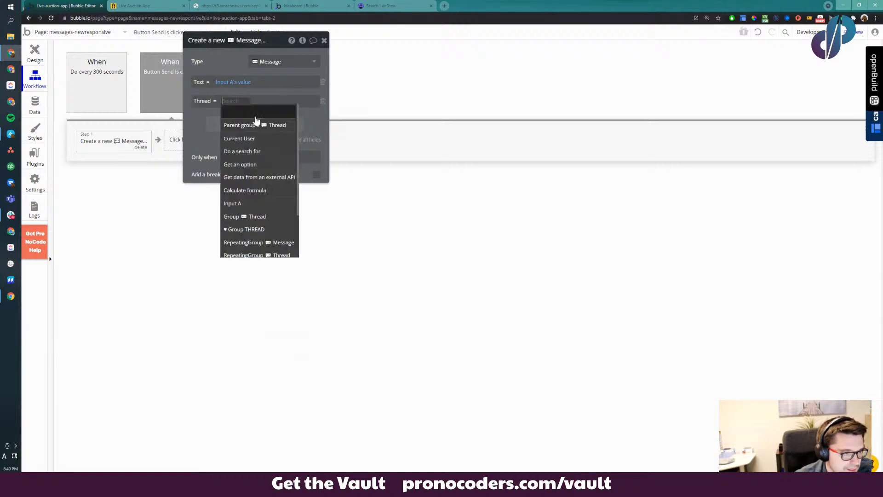
pyautogui.write('thread')
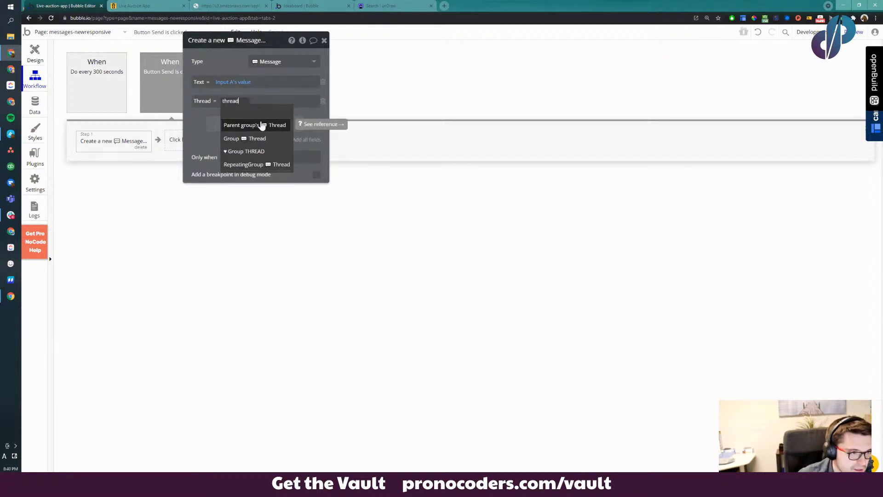
pyautogui.click(248, 138)
pyautogui.click(287, 111)
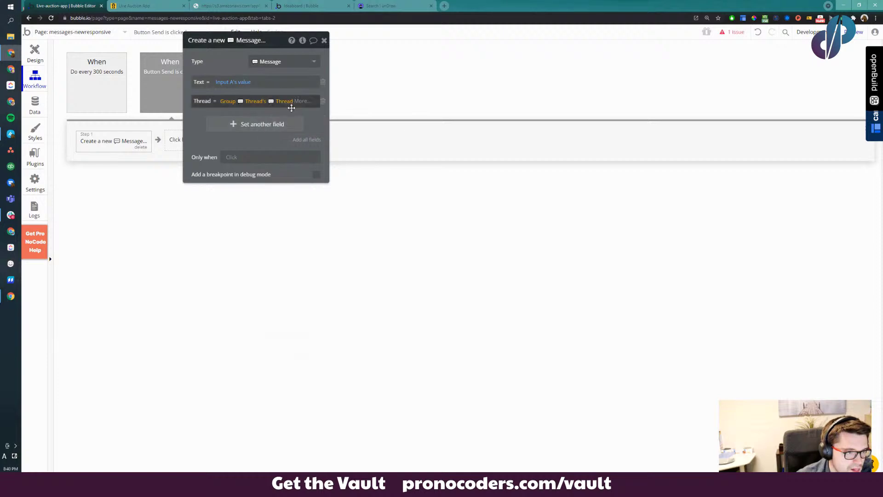
# Add the Current User to the new message's Viewed by list and remove the extra empty field
pyautogui.click(251, 129)
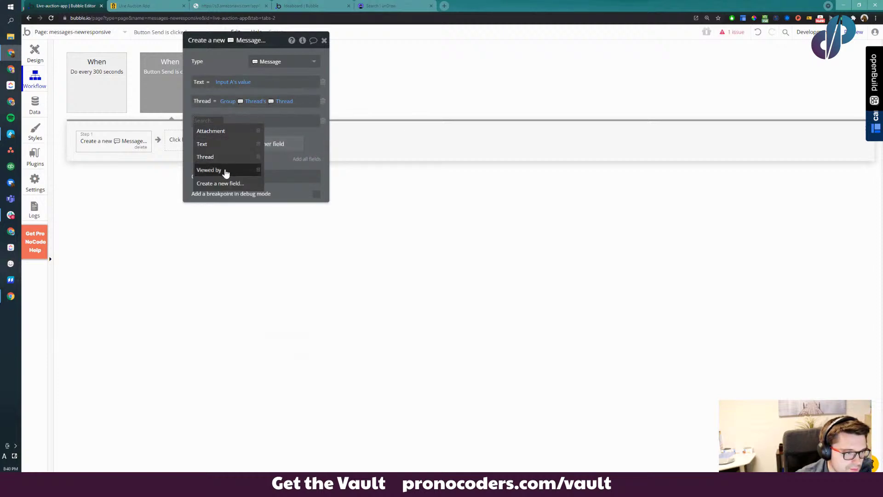
pyautogui.click(226, 171)
pyautogui.click(234, 135)
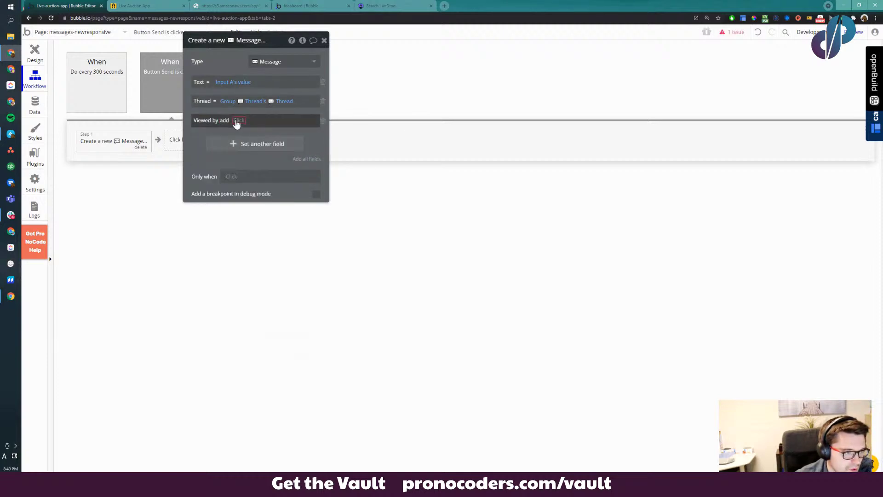
pyautogui.click(237, 121)
pyautogui.click(258, 156)
pyautogui.click(232, 145)
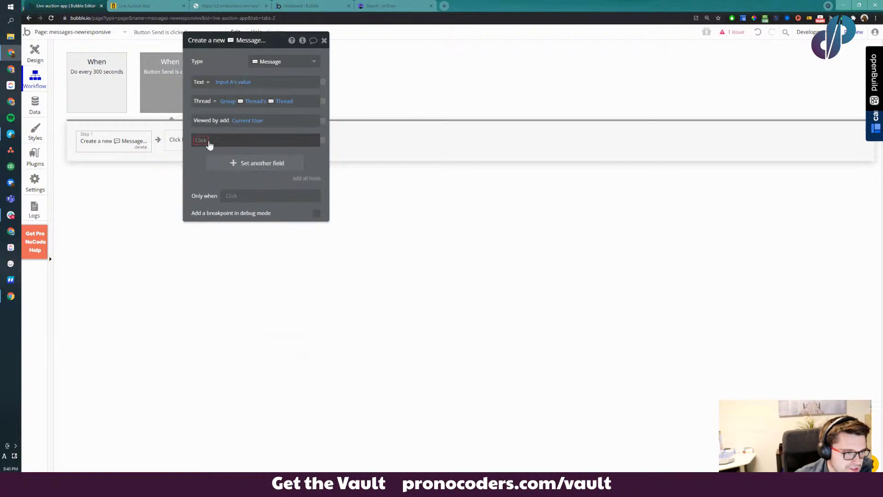
pyautogui.click(322, 141)
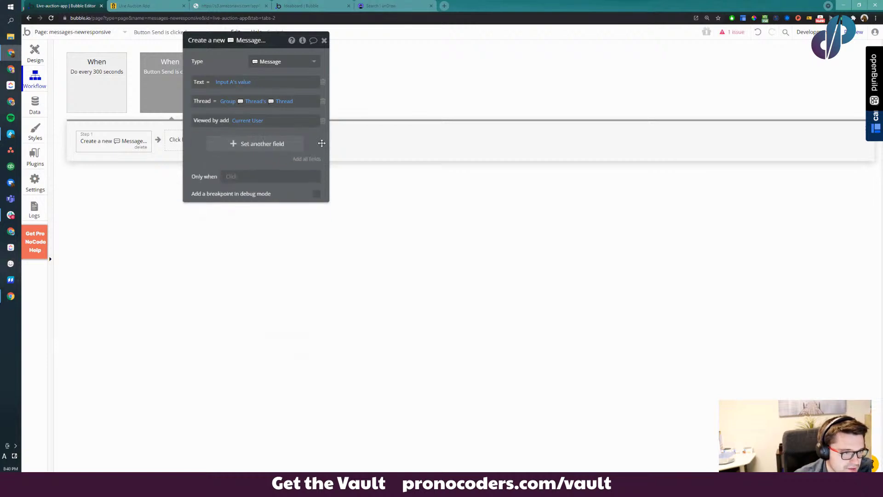
# Add a Reset relevant inputs action to the Send button's workflow, following the message creation
pyautogui.click(40, 59)
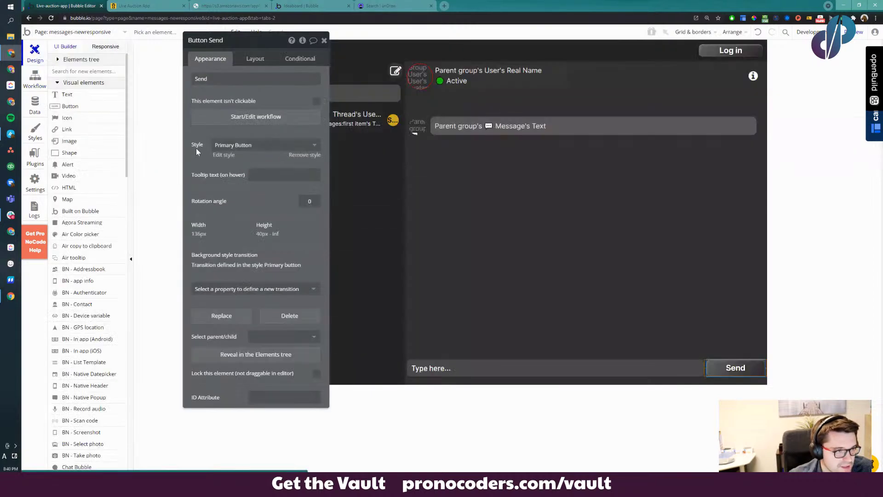
pyautogui.click(614, 366)
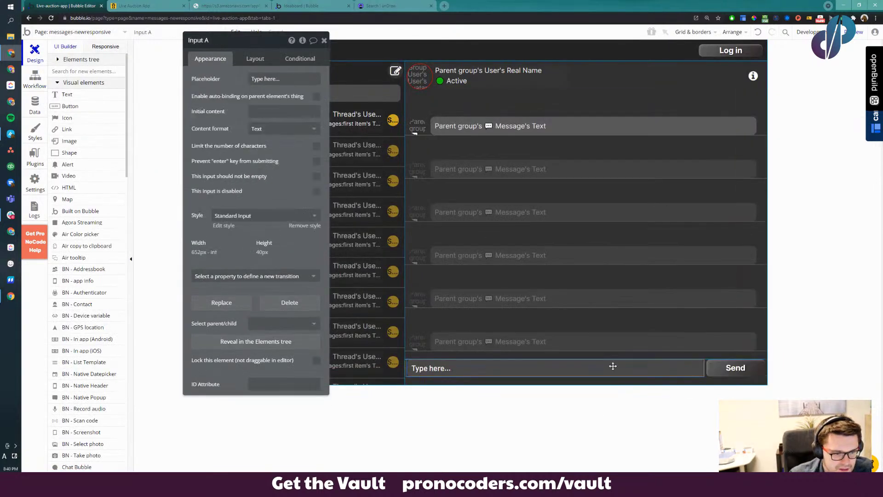
pyautogui.click(721, 369)
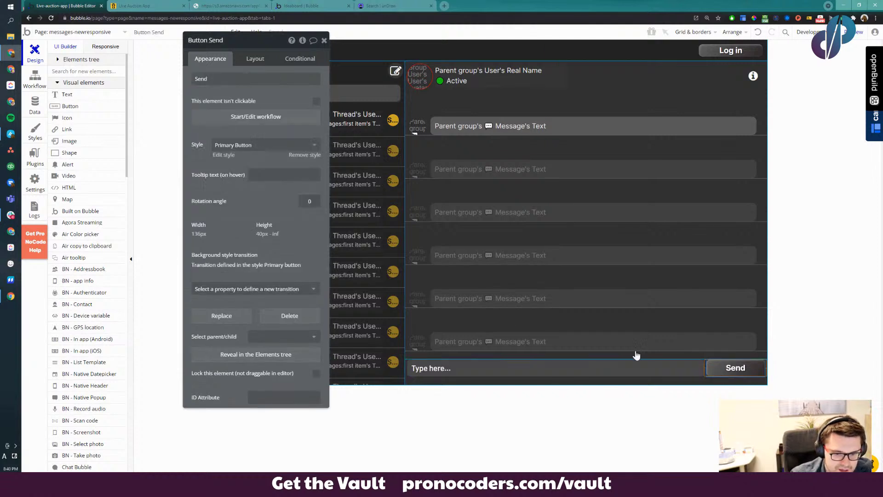
pyautogui.click(252, 119)
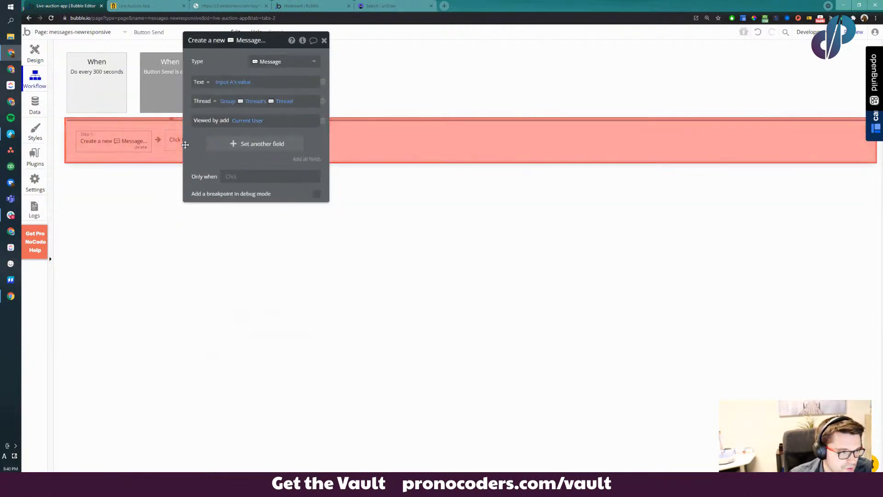
pyautogui.click(186, 140)
pyautogui.click(281, 166)
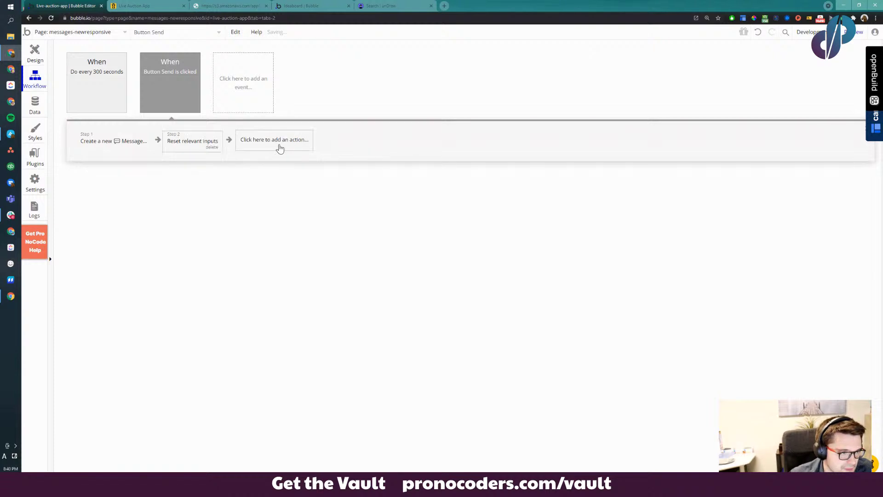
# Add a Set focus to an input element action to the Send workflow, targeting Input A
pyautogui.click(279, 147)
pyautogui.write('set fo')
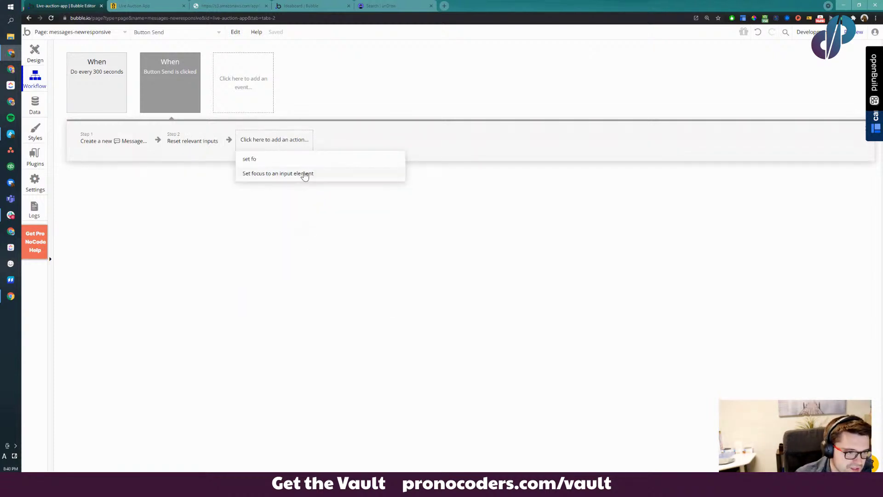
pyautogui.click(306, 173)
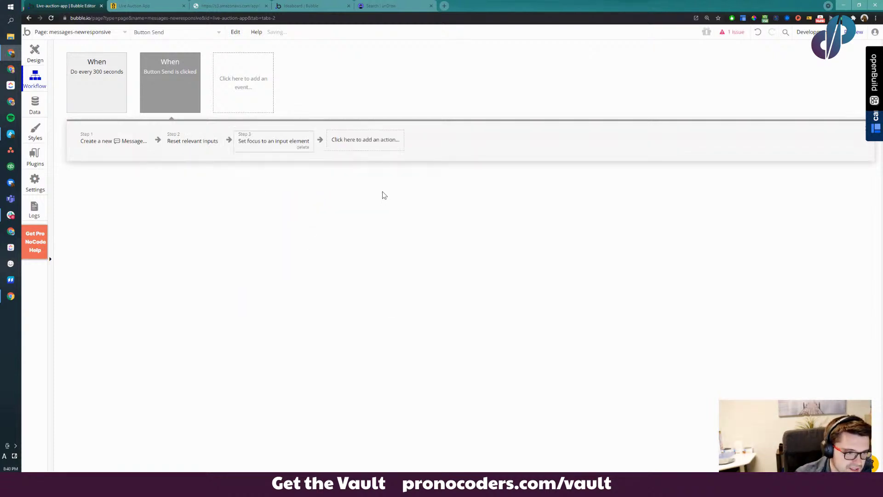
pyautogui.click(269, 146)
pyautogui.click(254, 64)
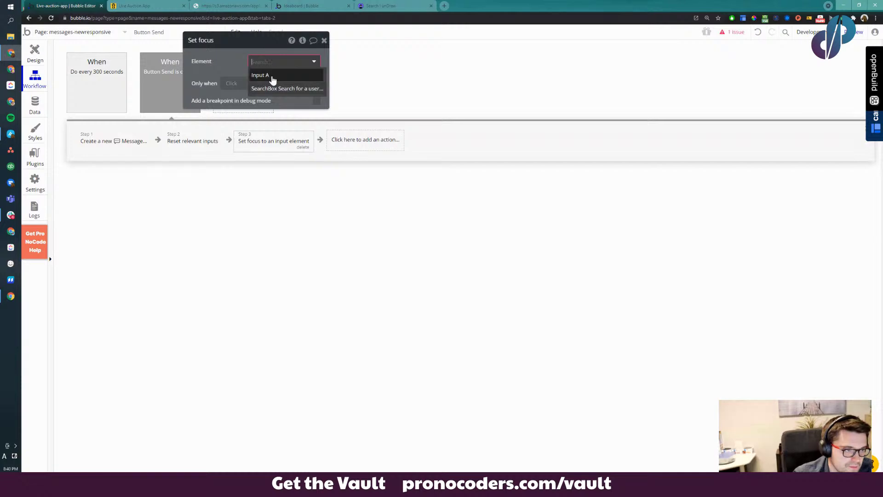
pyautogui.click(269, 76)
# Look over the application data views and the list of custom data types
pyautogui.click(35, 51)
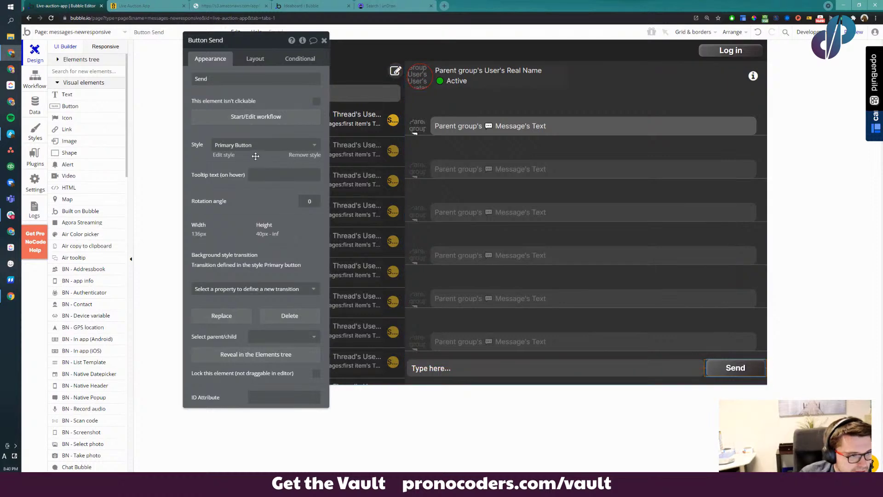
pyautogui.moveTo(221, 168); pyautogui.dragTo(124, 200)
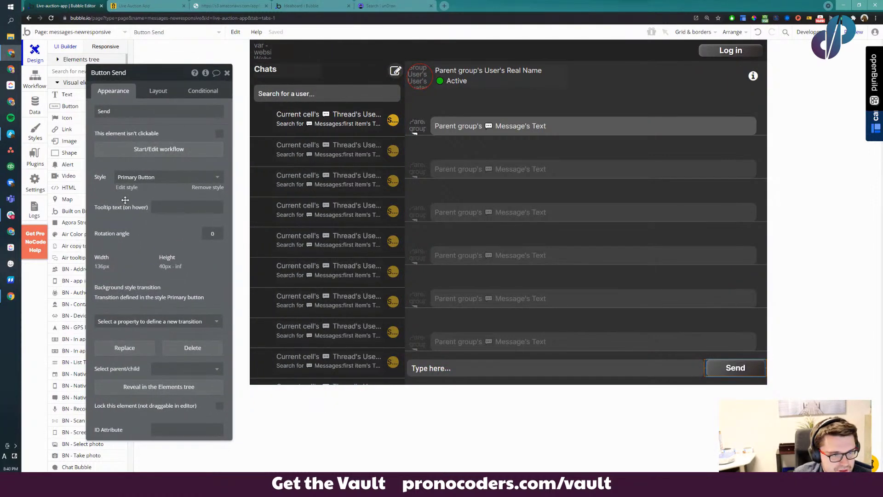
pyautogui.click(35, 105)
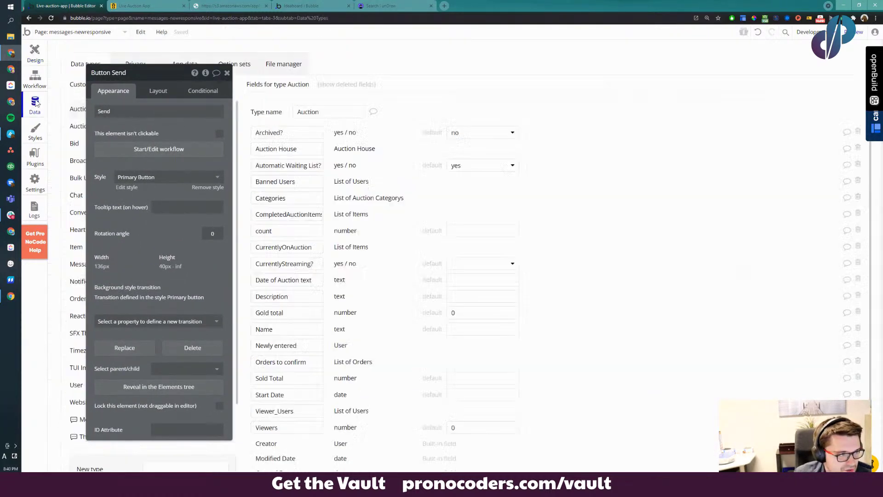
pyautogui.click(195, 67)
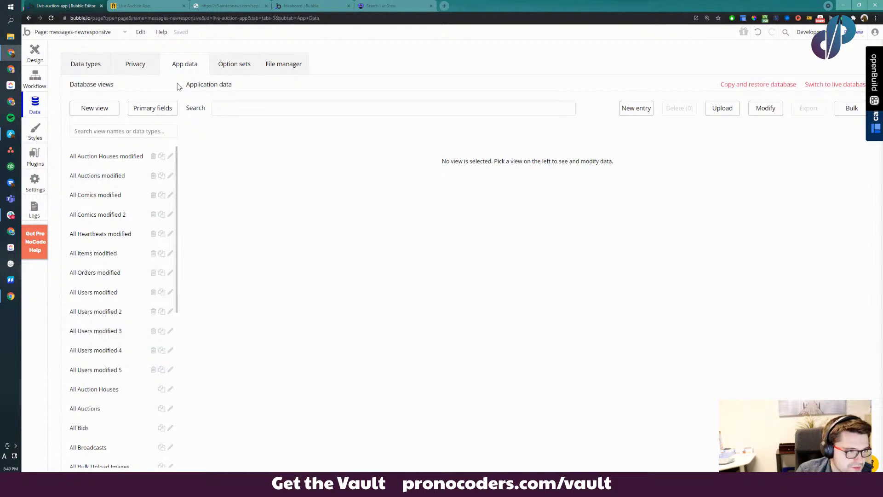
pyautogui.click(87, 71)
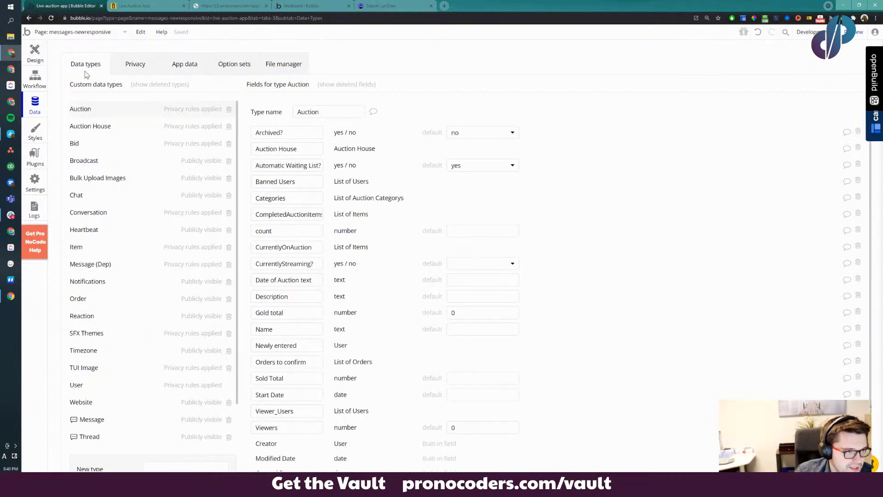
# Preview the messages-newresponsive page with a fresh load, and return to the Bubble editor
pyautogui.click(858, 32)
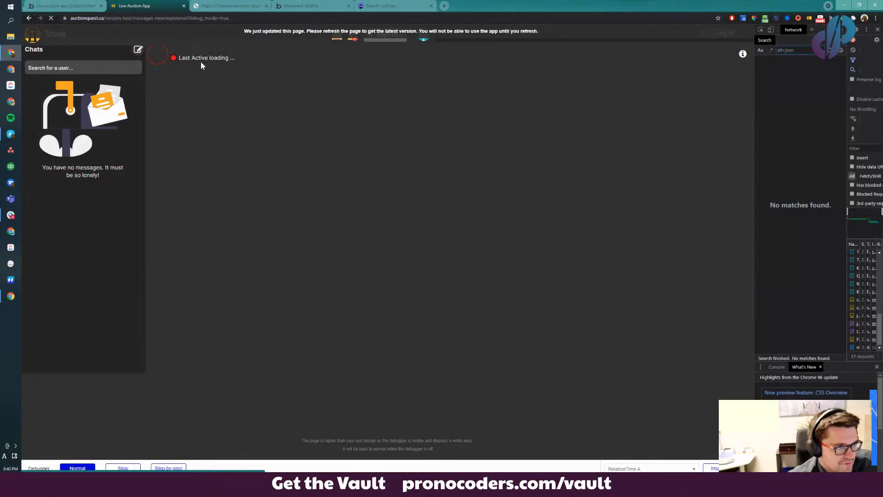
pyautogui.click(199, 18)
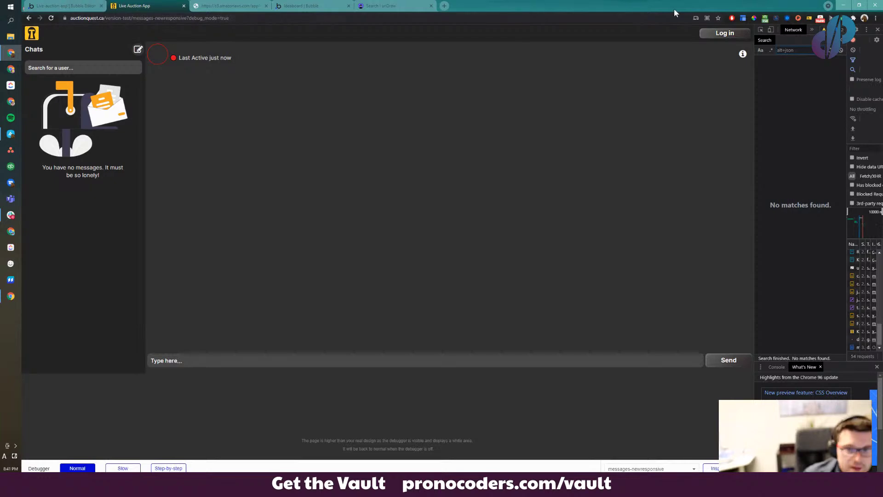
pyautogui.hotkey('ctrl', '1')
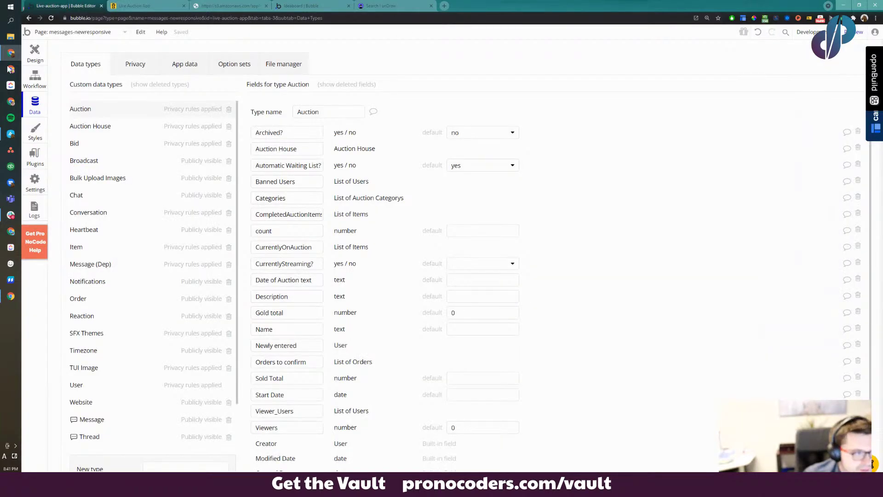
# Create a workflow that runs when the Log in button is clicked
pyautogui.click(35, 52)
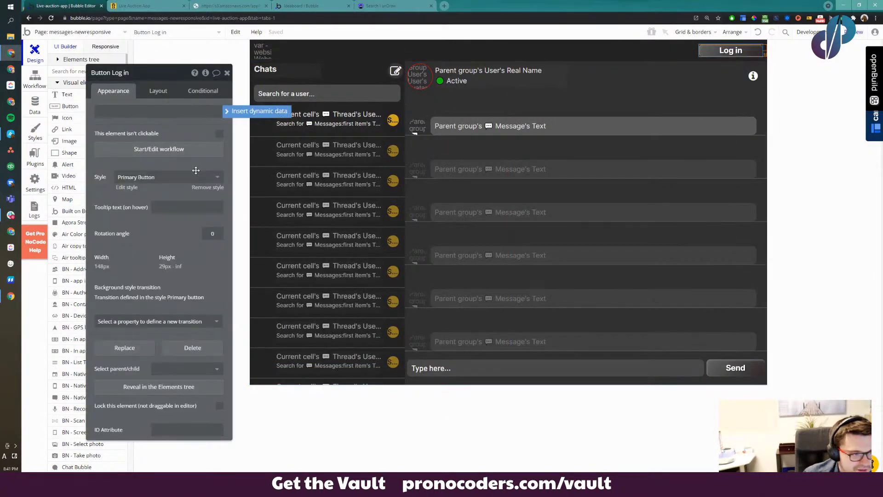
pyautogui.click(193, 150)
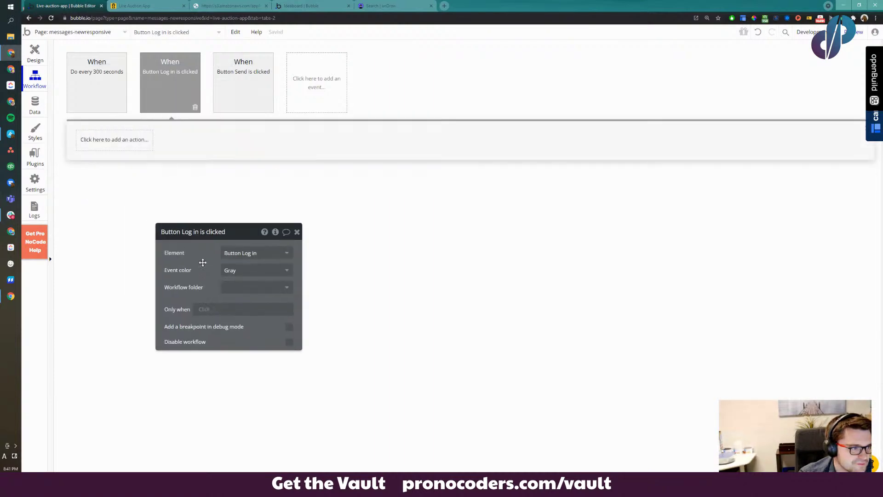
pyautogui.click(102, 142)
pyautogui.write('login')
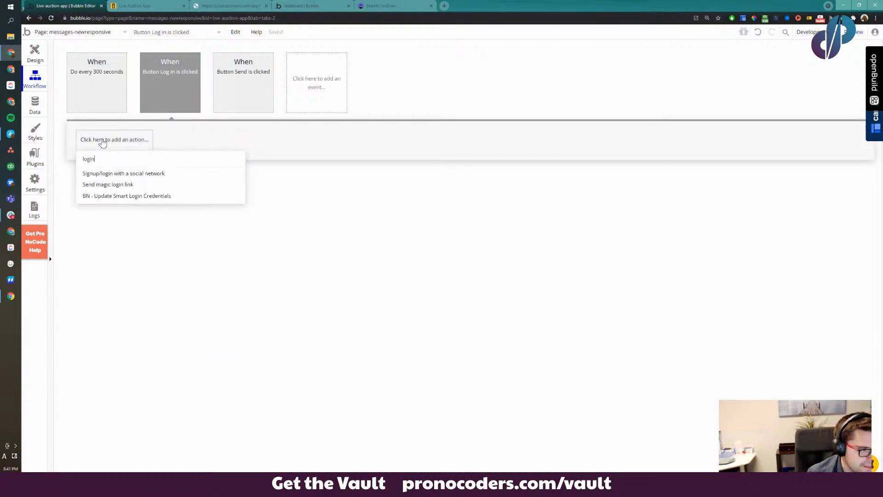
pyautogui.press('BackSpace')
pyautogui.press('BackSpace')
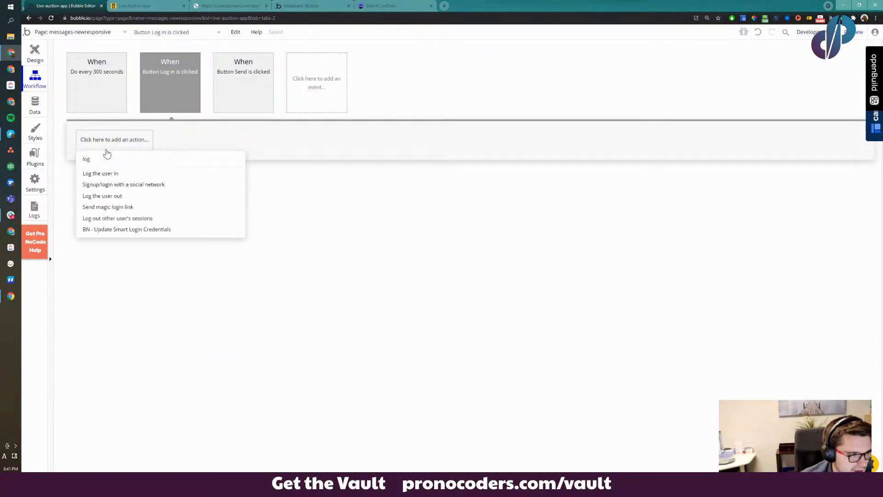
pyautogui.click(115, 173)
pyautogui.click(112, 148)
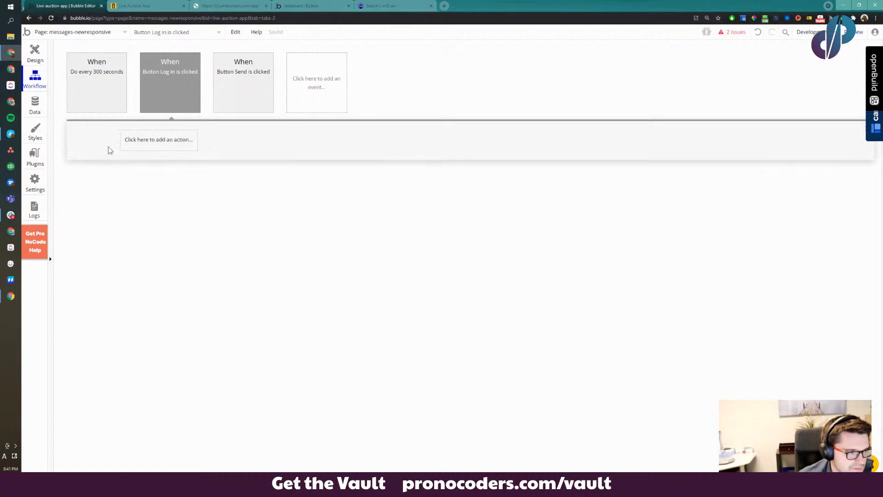
pyautogui.click(100, 144)
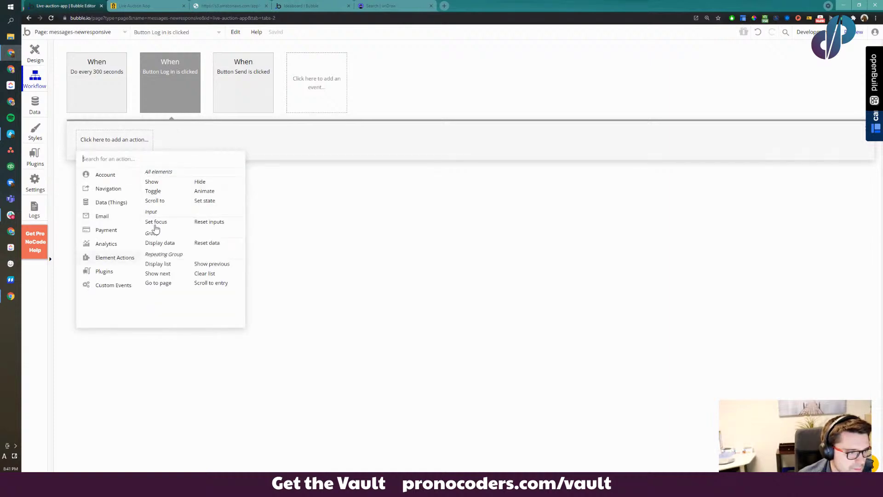
pyautogui.moveTo(110, 205)
pyautogui.click(178, 188)
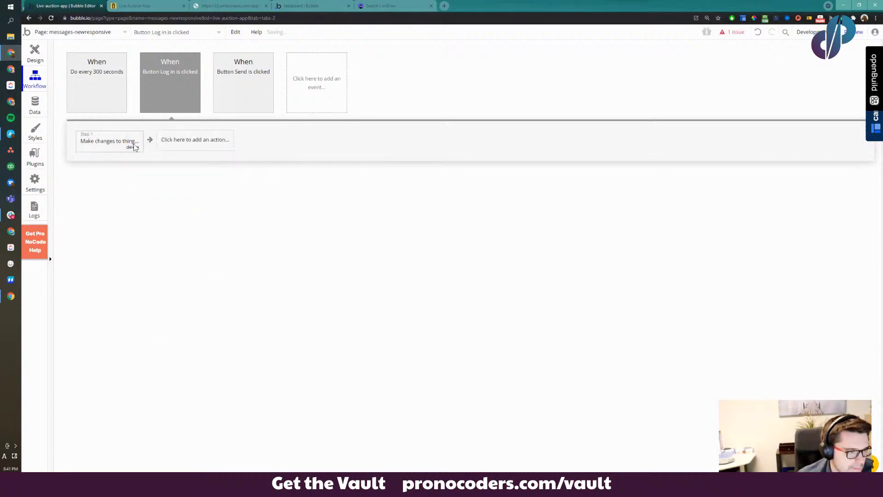
pyautogui.click(132, 148)
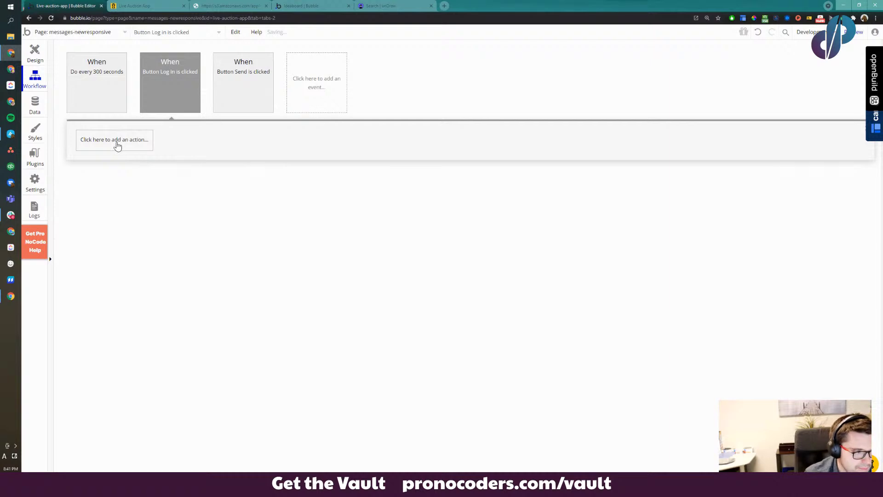
# Add a Go to page action to the Log in workflow with login as its destination
pyautogui.click(117, 146)
pyautogui.write('go to')
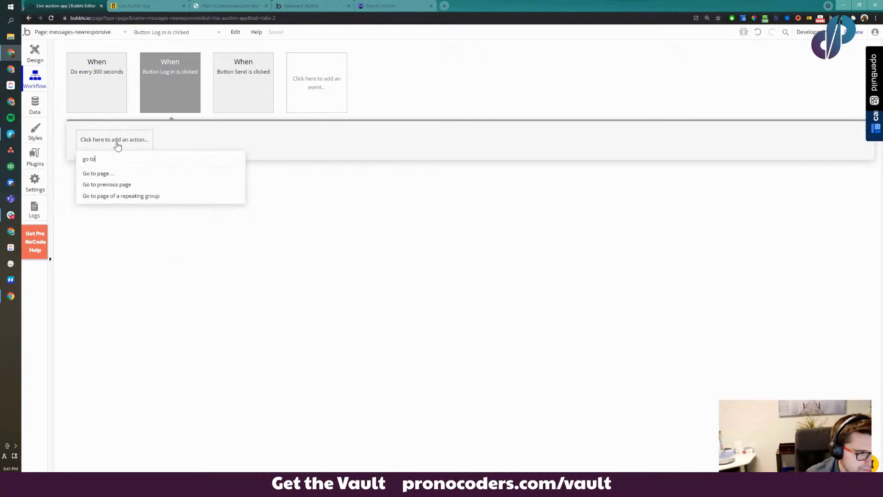
pyautogui.click(109, 174)
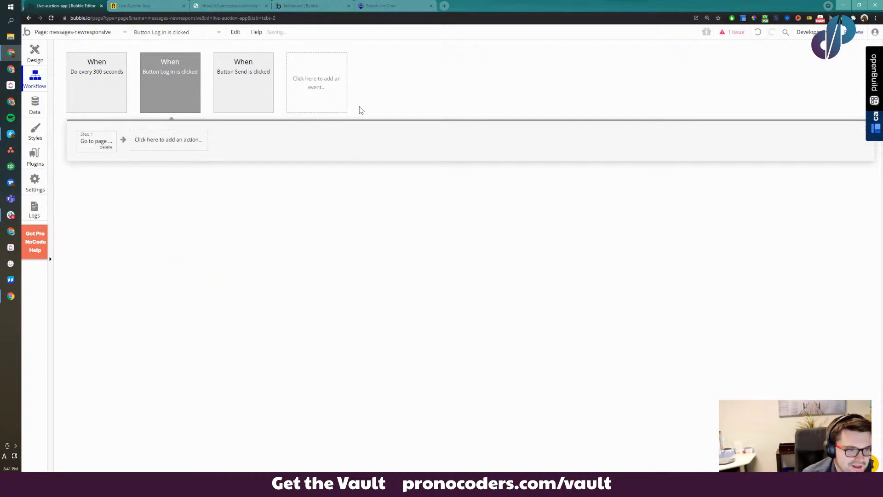
pyautogui.click(92, 141)
pyautogui.click(251, 254)
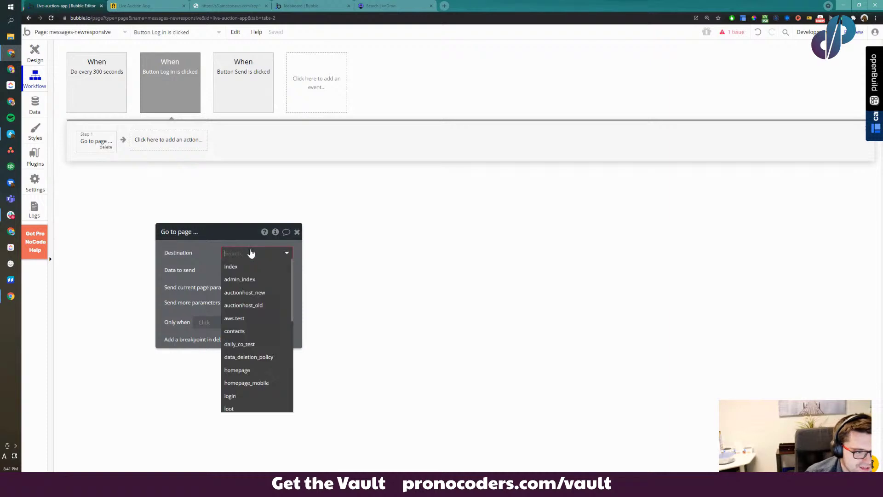
pyautogui.write('logi')
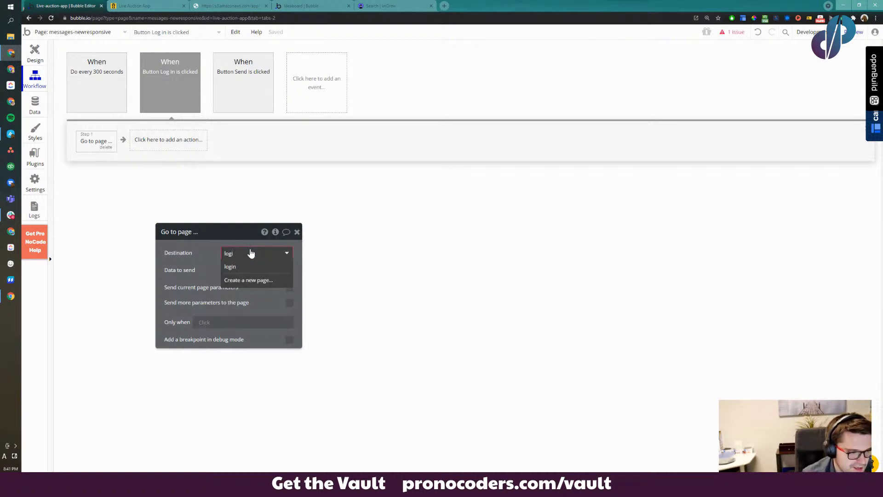
pyautogui.click(248, 266)
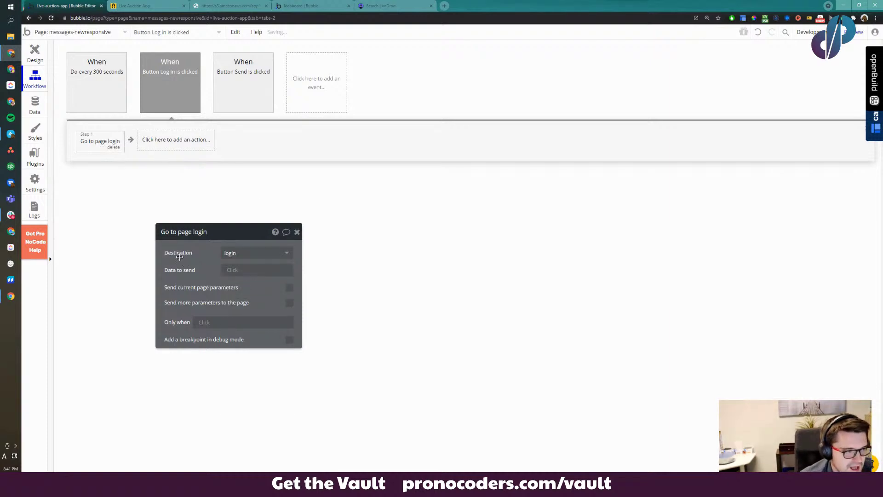
# Reload the messages-newresponsive preview, test its Log in button, and open the email sign-in form on the login page
pyautogui.click(35, 53)
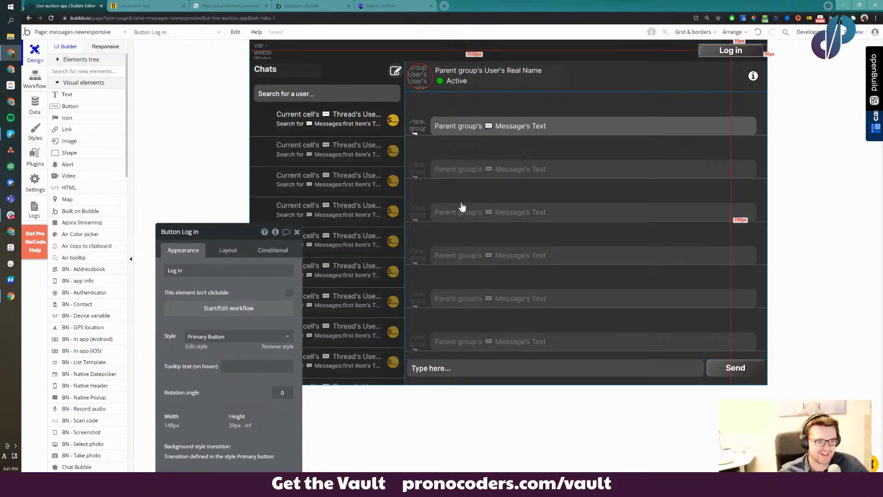
pyautogui.click(129, 4)
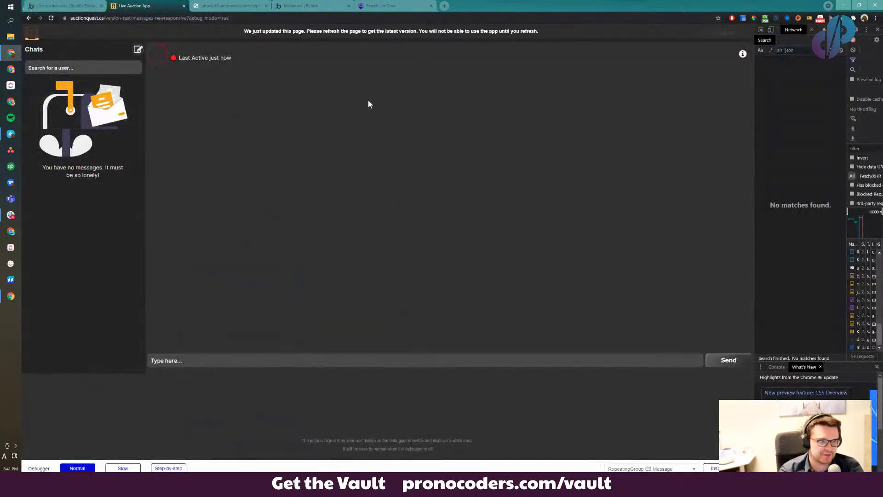
pyautogui.click(380, 31)
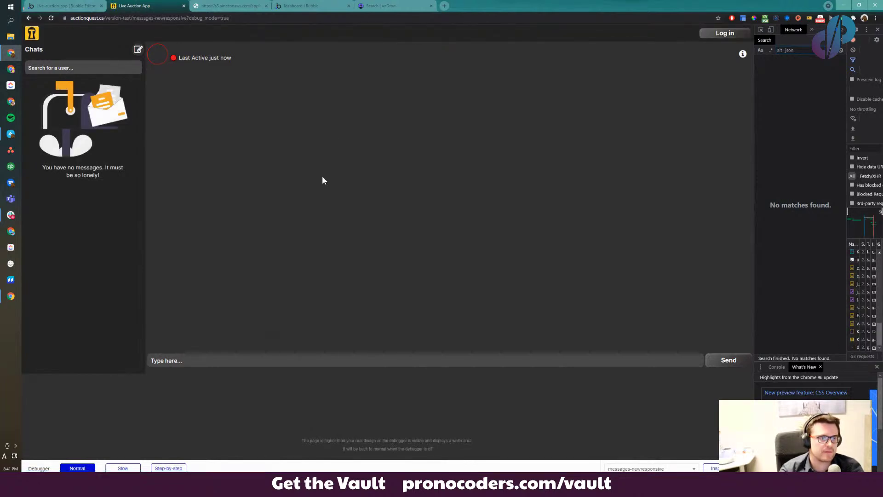
pyautogui.click(726, 32)
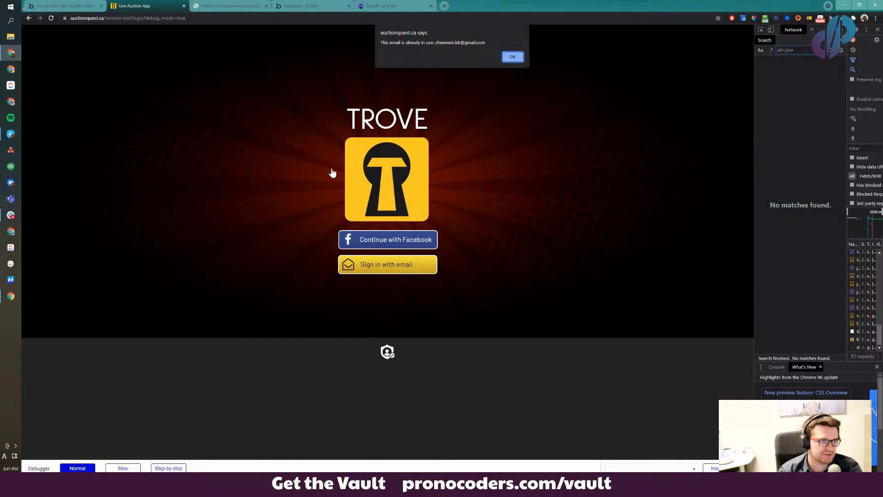
pyautogui.click(512, 57)
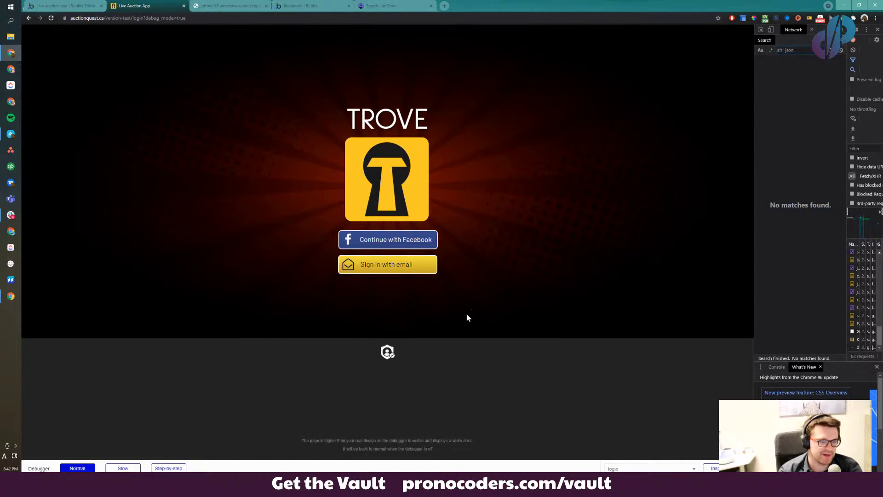
pyautogui.click(407, 264)
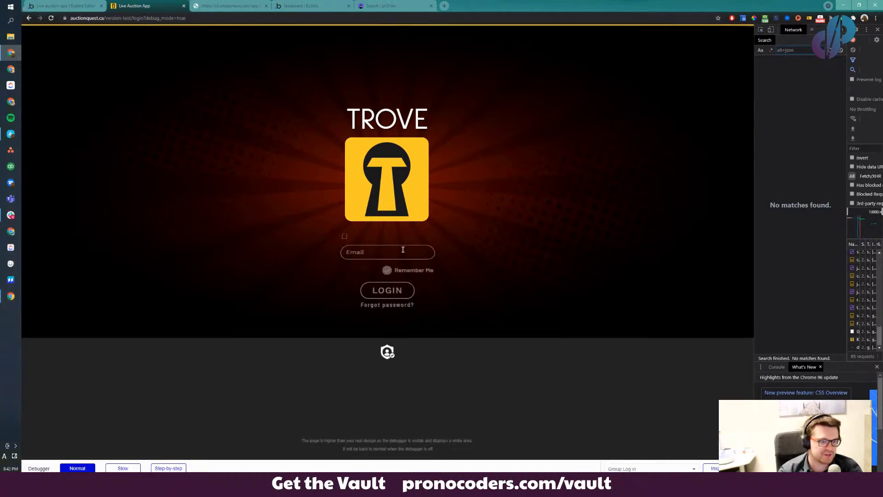
# Run the app as an existing user from the All Users data view, and close the extra preview tab
pyautogui.click(69, 6)
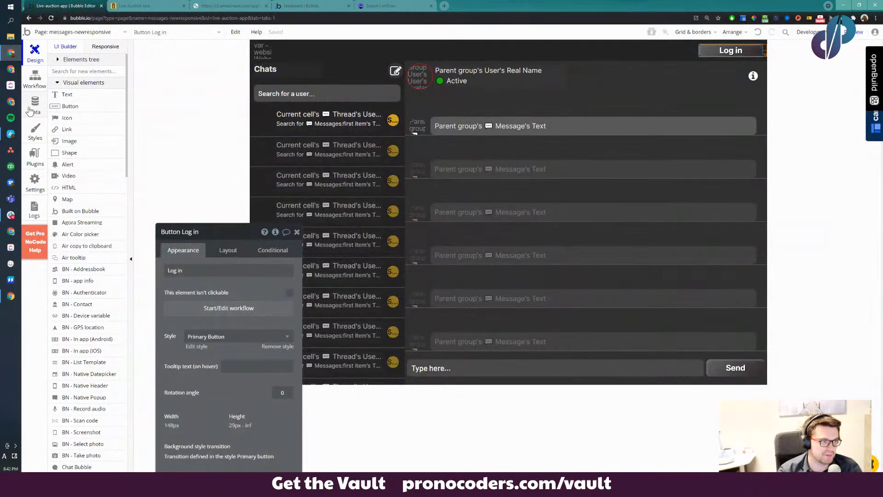
pyautogui.click(29, 111)
pyautogui.click(186, 64)
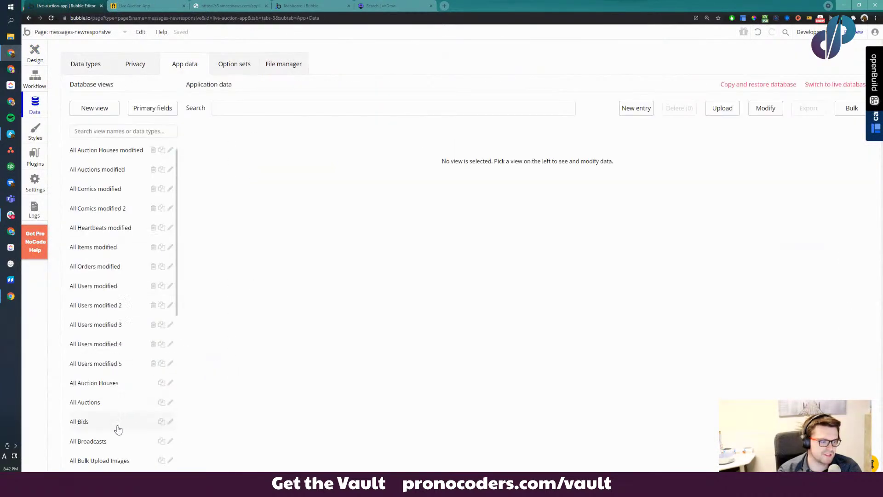
pyautogui.scroll(-6, 118, 429)
pyautogui.click(81, 402)
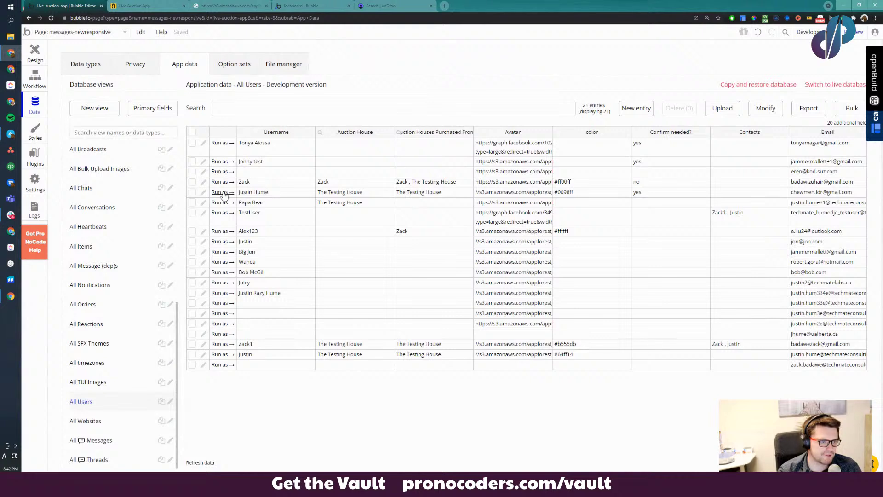
pyautogui.click(223, 193)
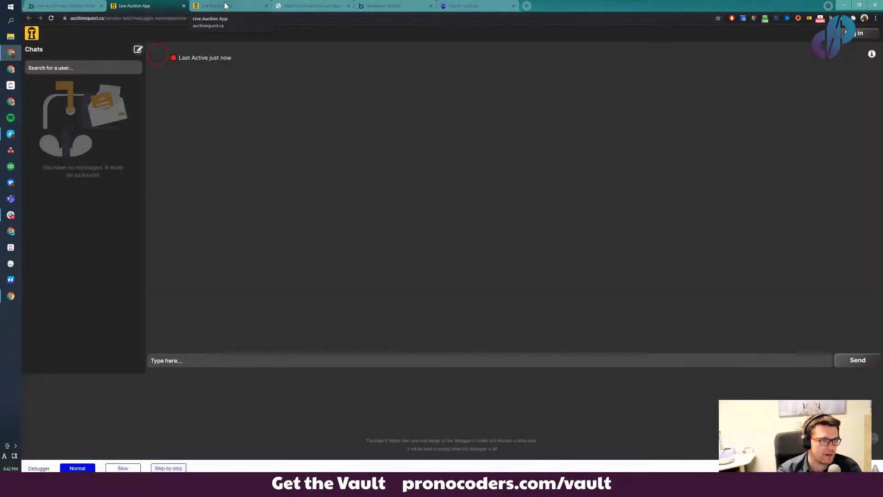
pyautogui.middleClick(231, 4)
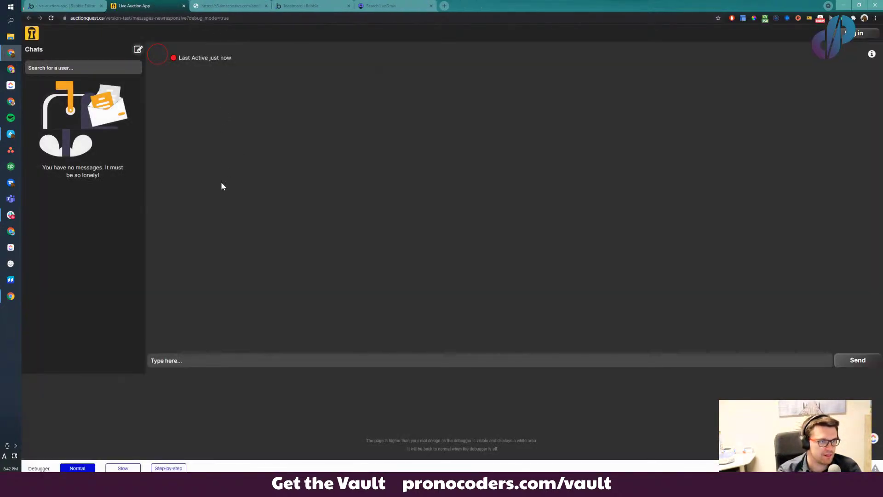
pyautogui.click(94, 69)
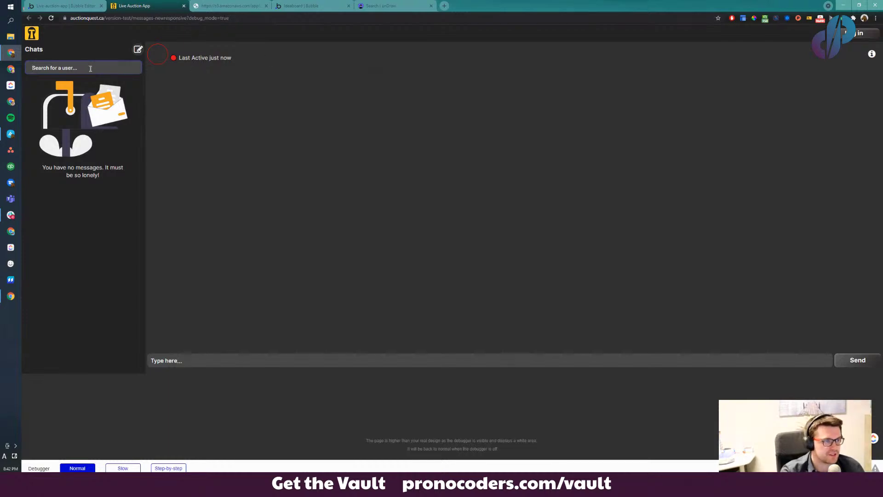
# Return to the Bubble editor and open the All Threads view in the application data
pyautogui.click(88, 6)
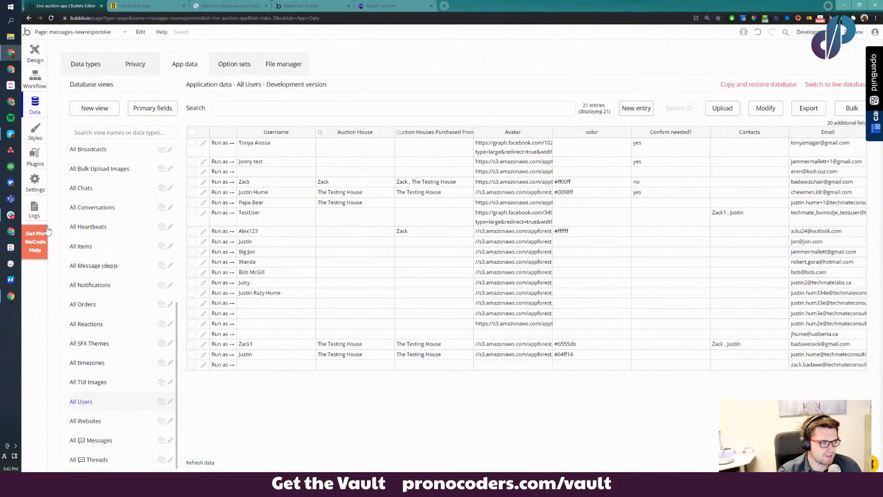
pyautogui.click(36, 185)
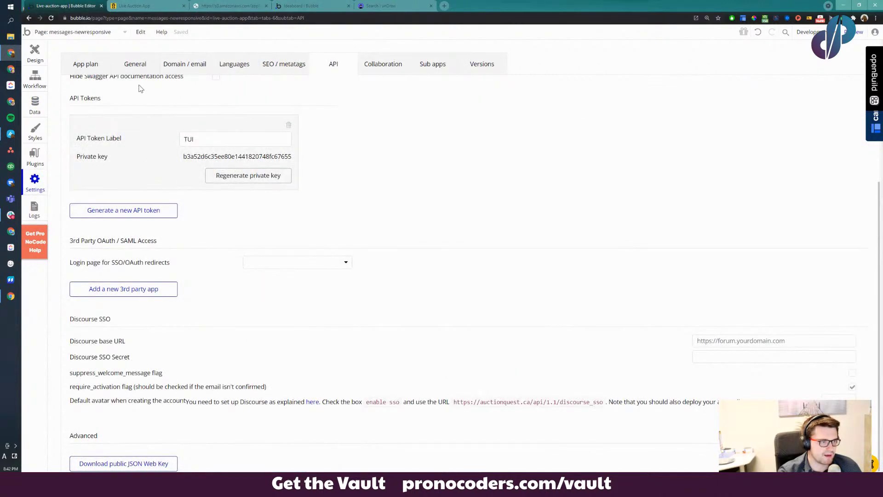
pyautogui.click(38, 111)
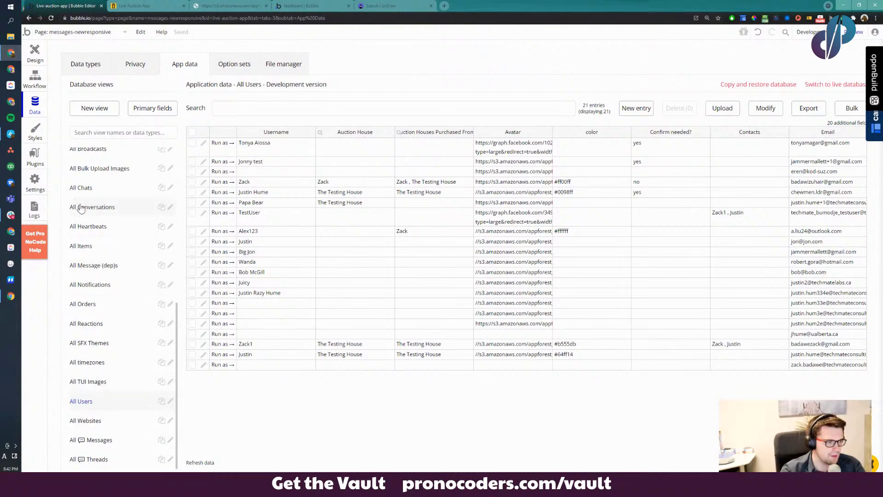
pyautogui.scroll(6, 94, 317)
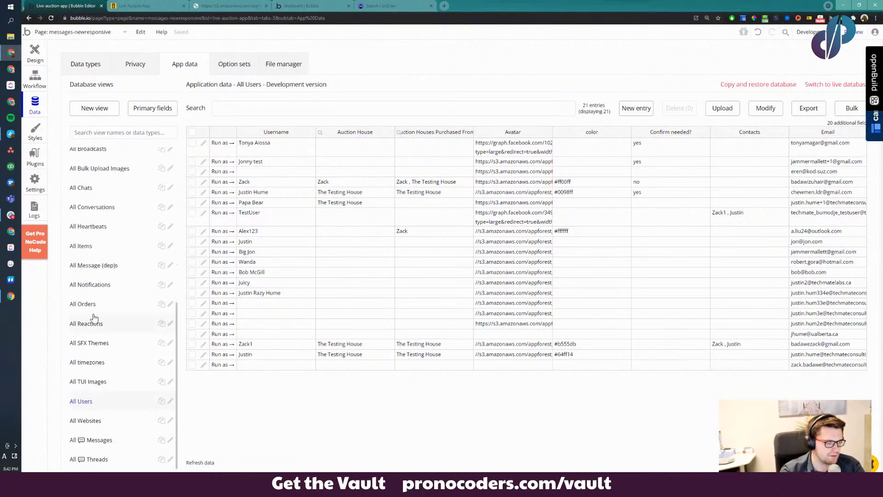
pyautogui.scroll(-6, 94, 317)
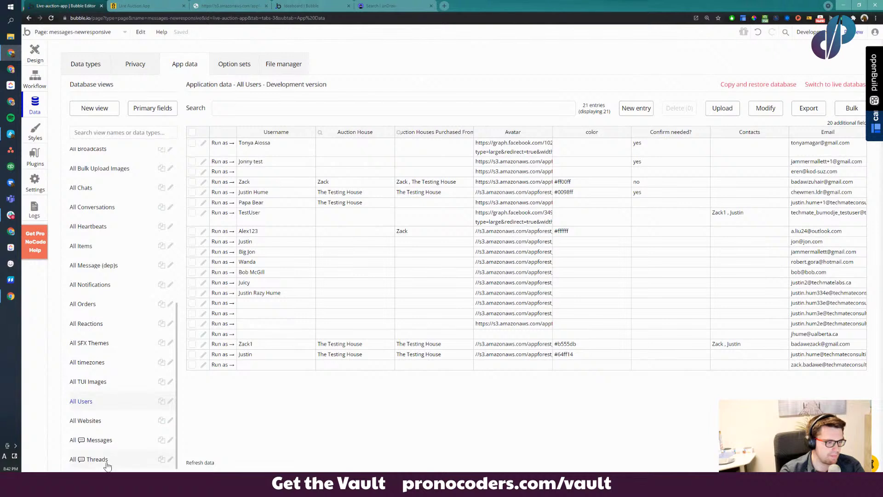
pyautogui.click(96, 459)
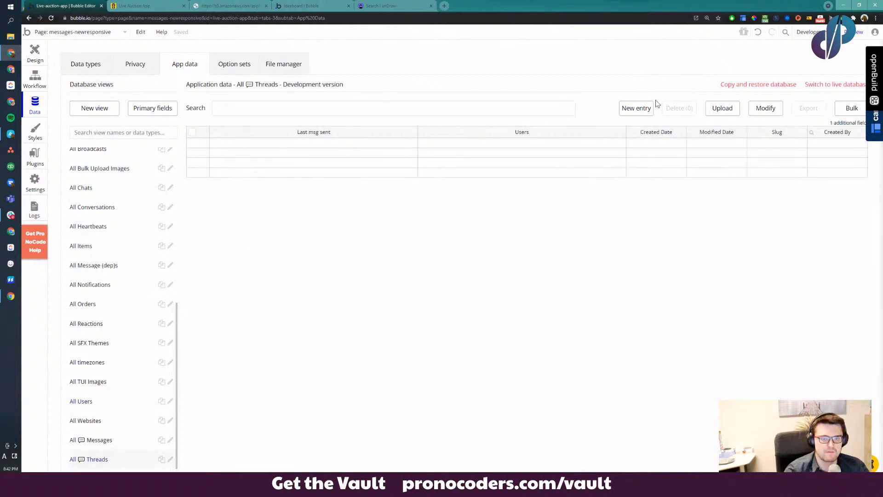
pyautogui.click(644, 108)
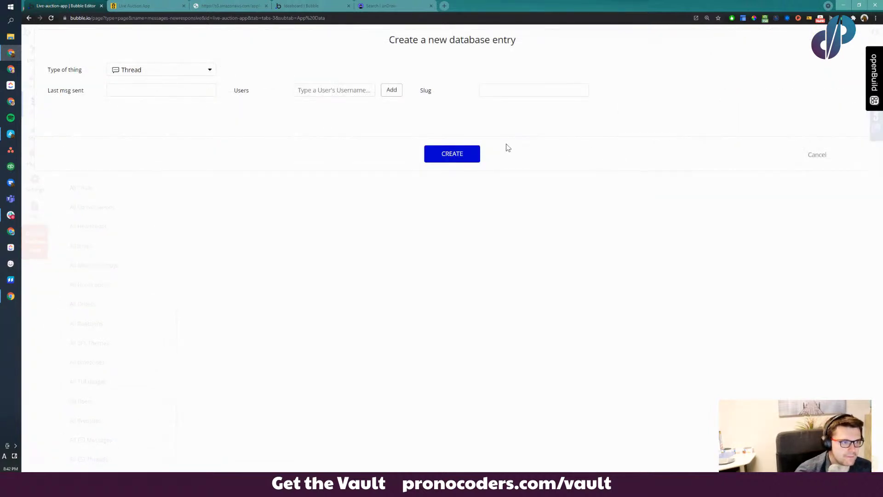
pyautogui.click(203, 93)
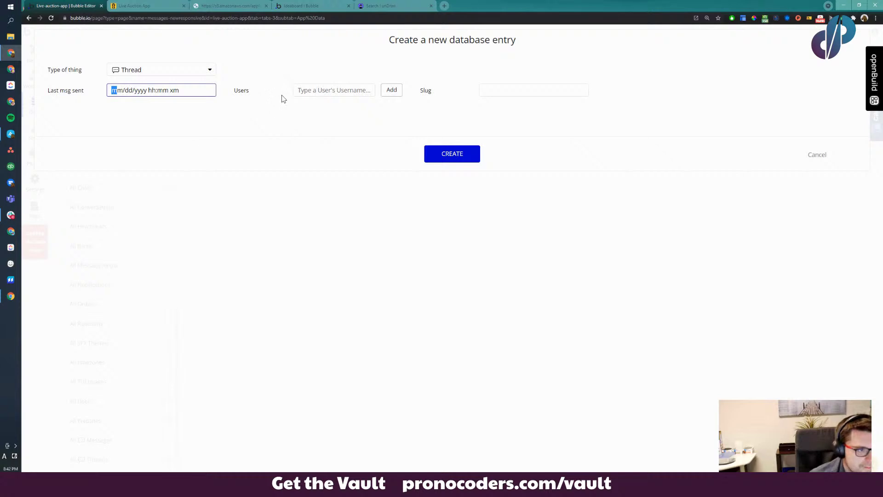
pyautogui.click(313, 91)
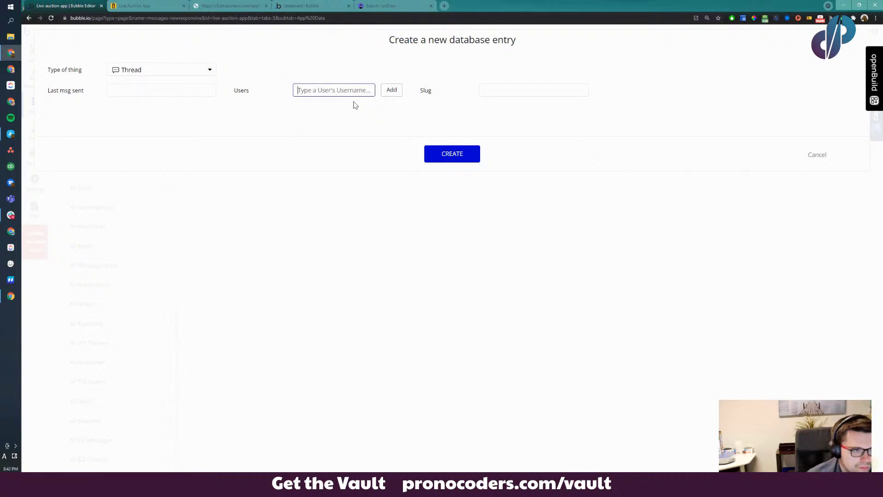
pyautogui.write('Th')
pyautogui.press('BackSpace')
pyautogui.press('BackSpace')
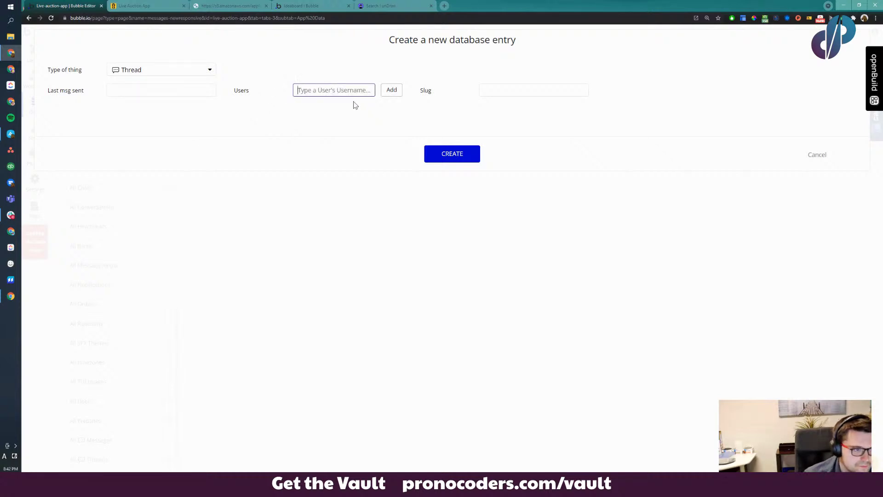
pyautogui.write('To')
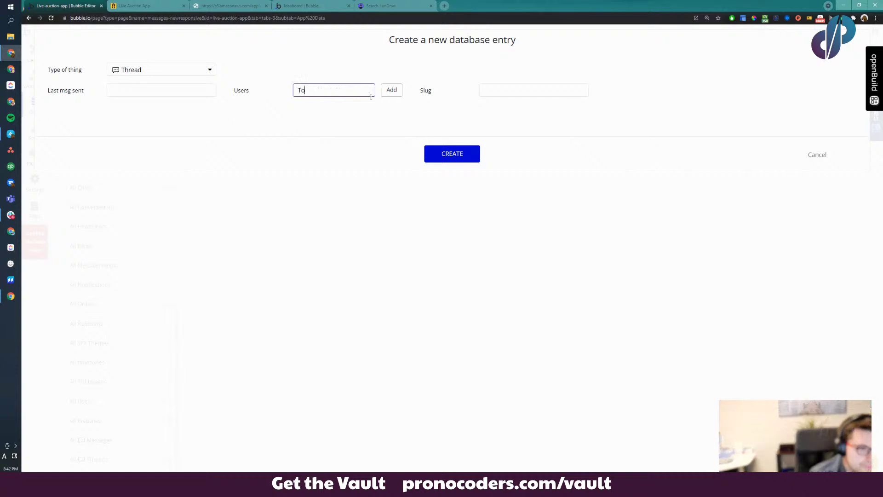
pyautogui.write('nya')
pyautogui.click(355, 109)
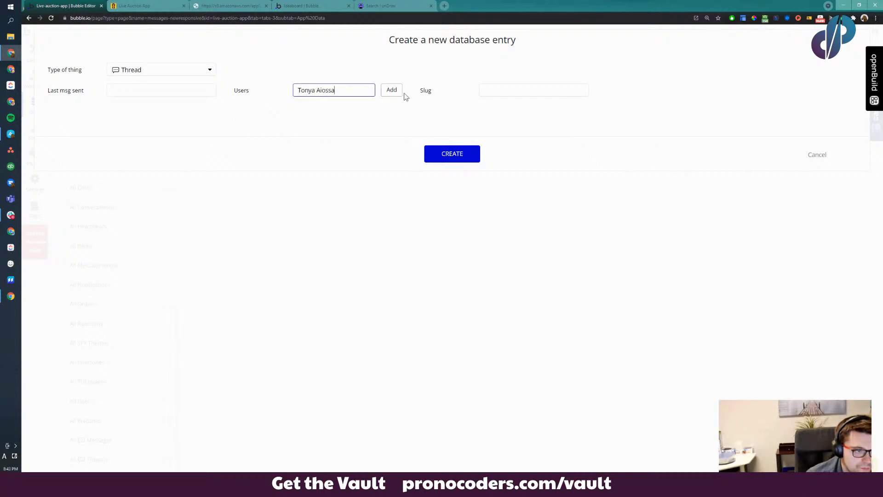
pyautogui.click(392, 90)
pyautogui.click(353, 102)
pyautogui.write('Justin')
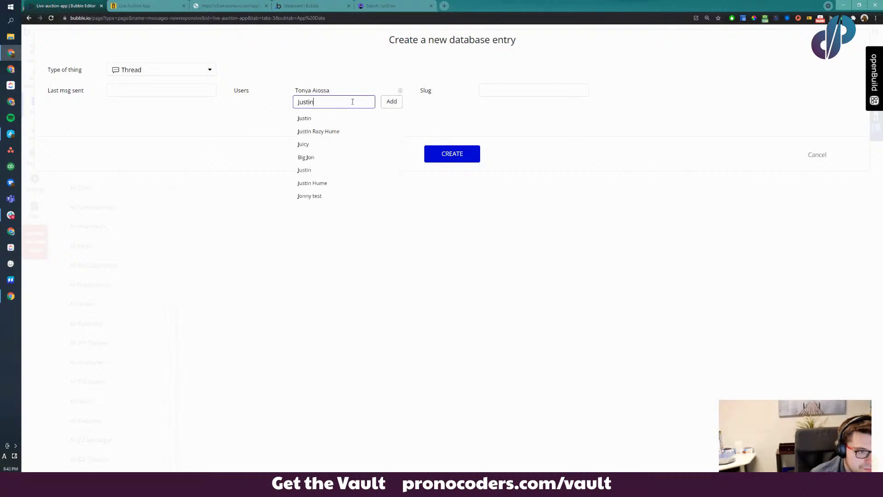
pyautogui.click(341, 121)
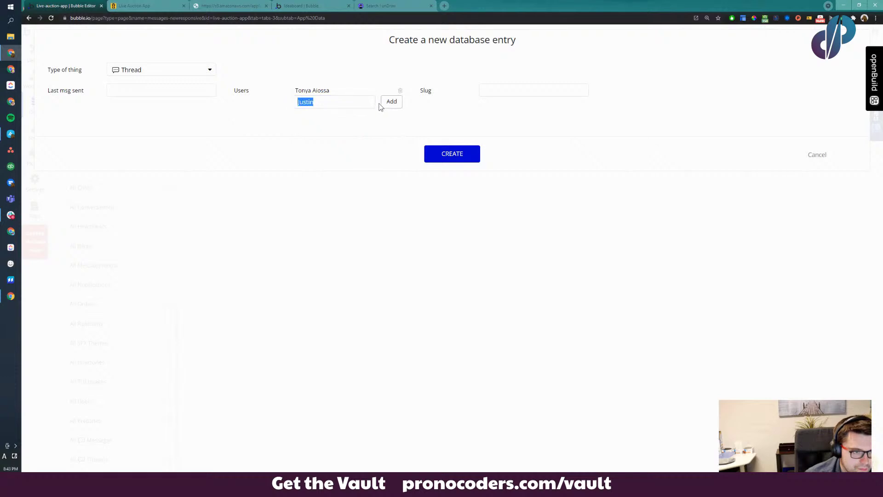
pyautogui.click(366, 105)
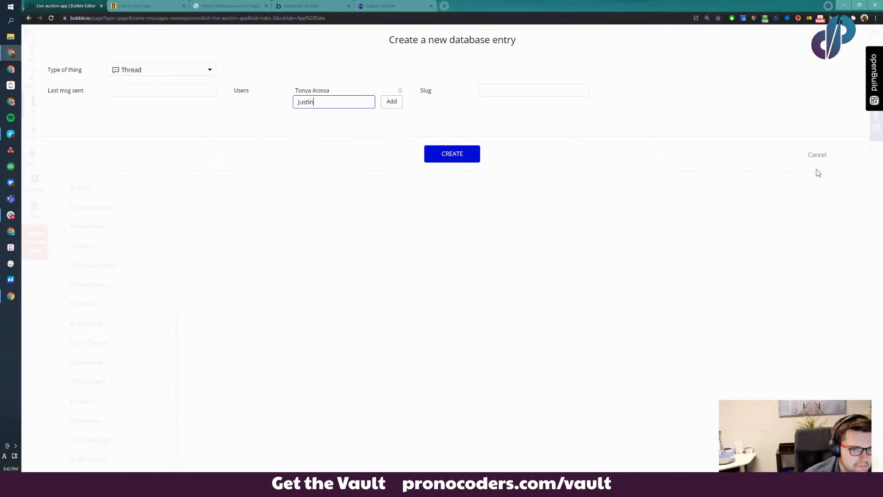
pyautogui.click(817, 155)
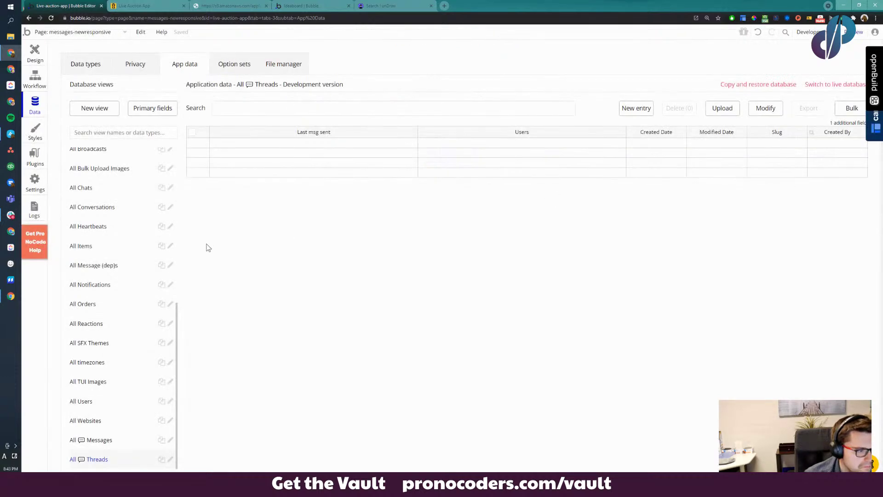
# Check the exact username of the second thread participant in the All Users data view
pyautogui.click(42, 189)
pyautogui.click(37, 109)
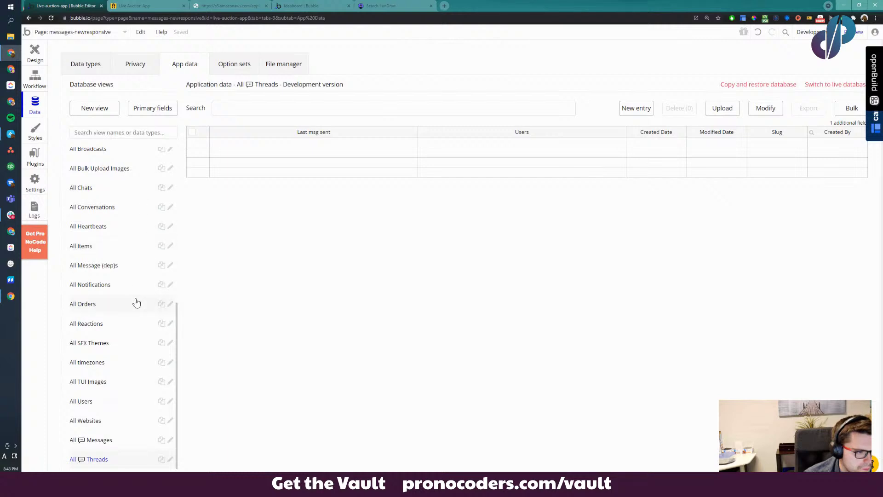
pyautogui.click(81, 402)
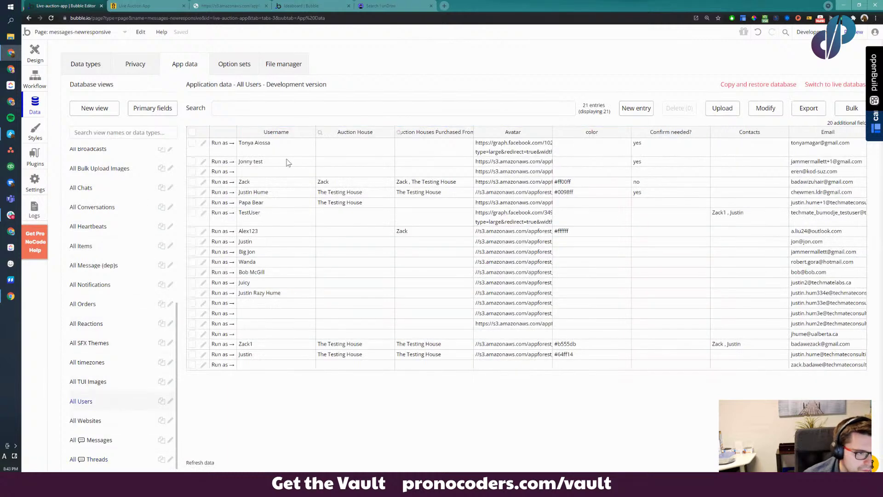
pyautogui.click(259, 196)
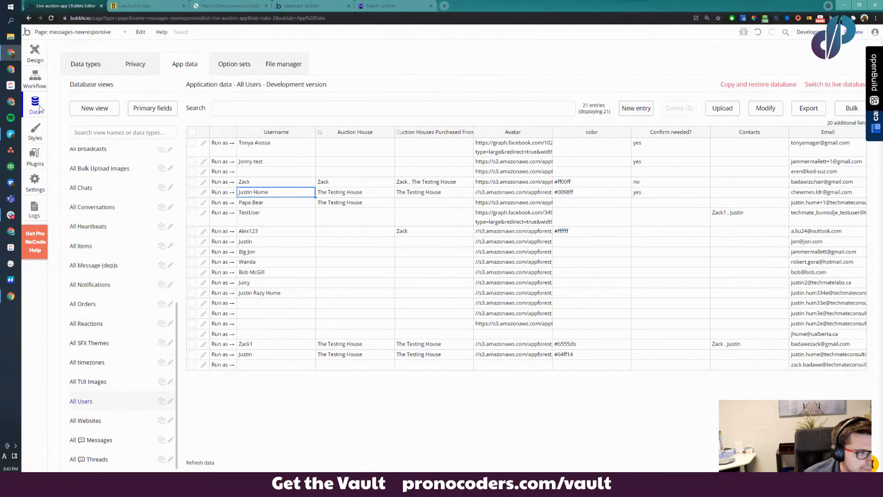
# Start a new Thread entry from the All Threads data view and add the first participant to its Users list
pyautogui.click(102, 458)
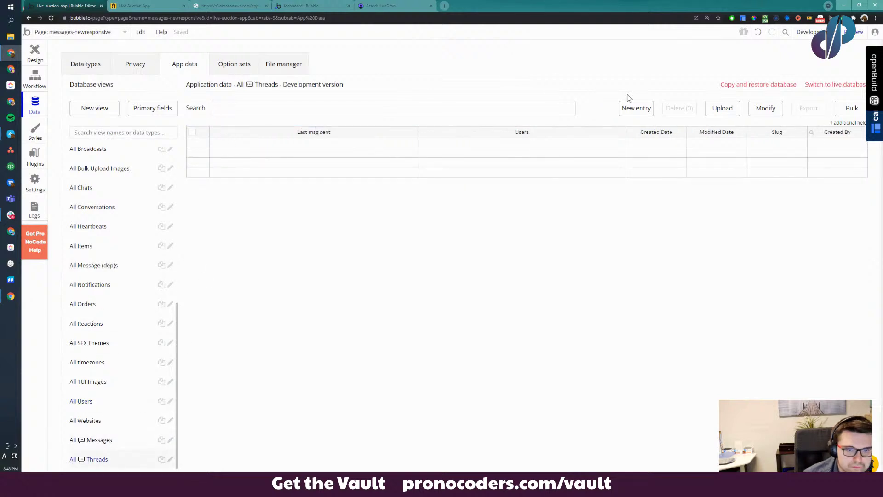
pyautogui.click(639, 110)
pyautogui.click(353, 96)
pyautogui.write('T')
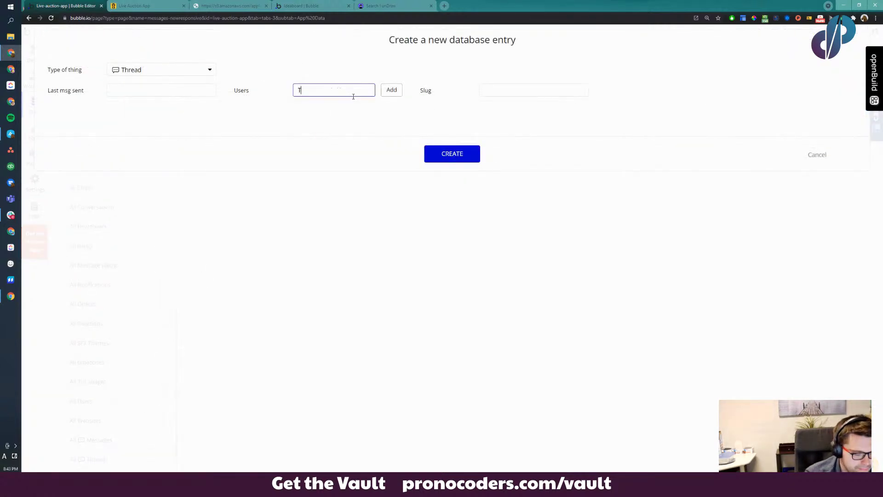
pyautogui.write('onya')
pyautogui.click(346, 108)
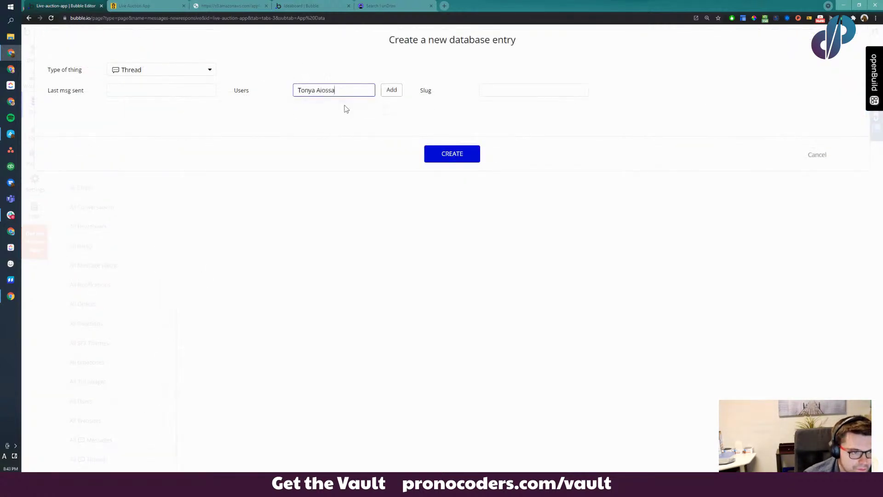
pyautogui.click(391, 91)
# Add the second participant to the new thread's Users list and create the entry
pyautogui.click(355, 100)
pyautogui.write('Justin')
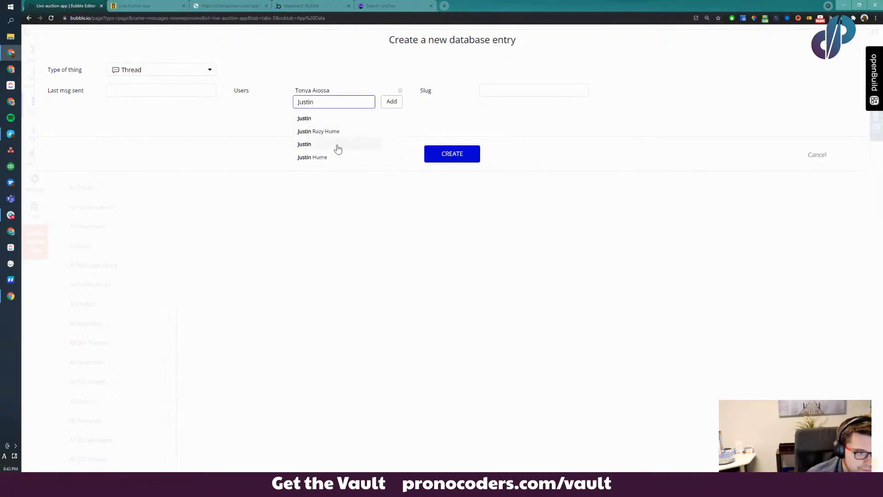
pyautogui.click(330, 161)
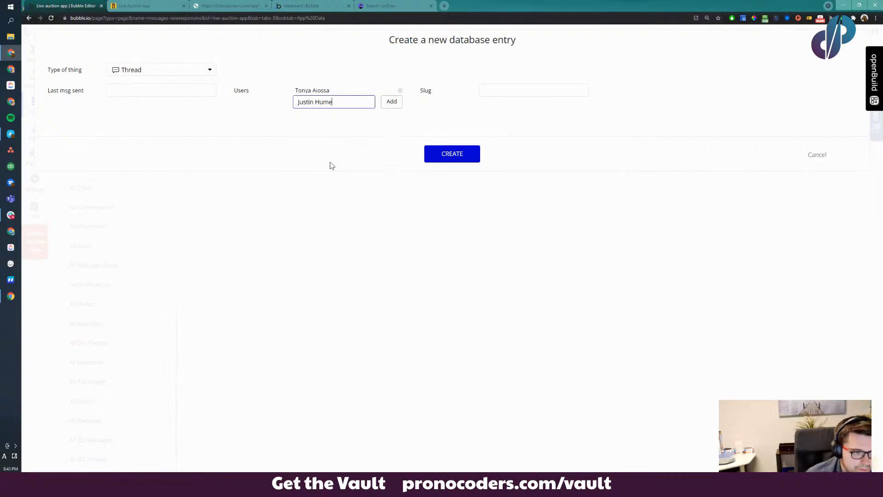
pyautogui.click(392, 102)
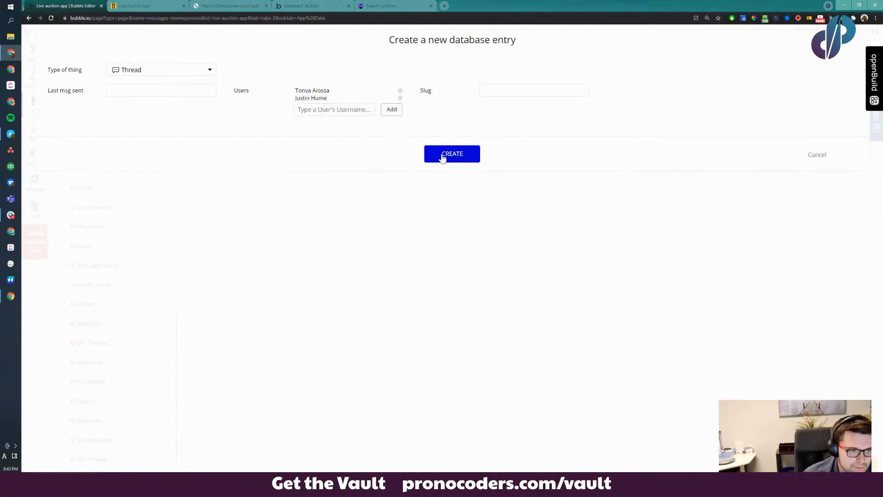
pyautogui.click(149, 92)
pyautogui.click(435, 154)
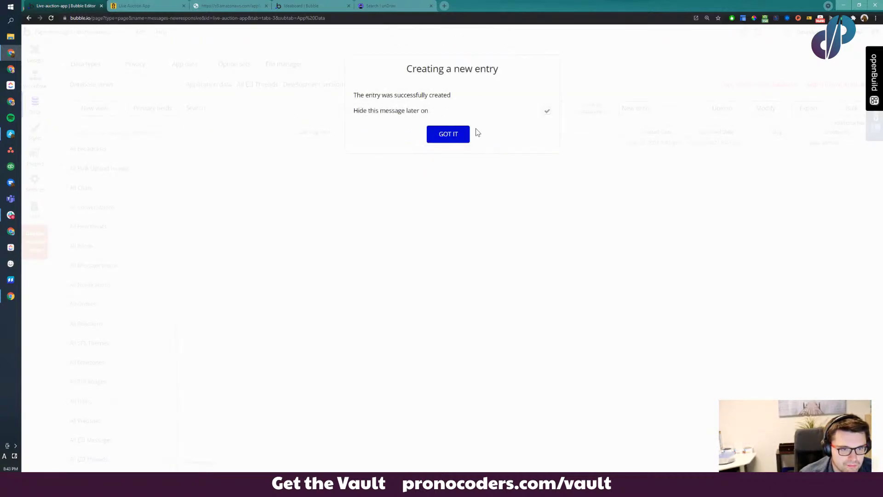
pyautogui.click(449, 134)
# Return the editor to the page design and reload the chat page preview to check the threads list
pyautogui.click(35, 54)
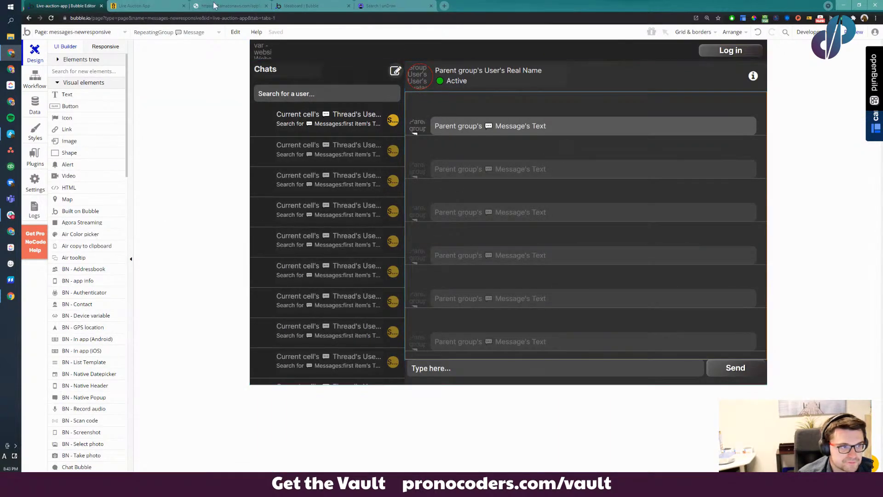
pyautogui.click(138, 5)
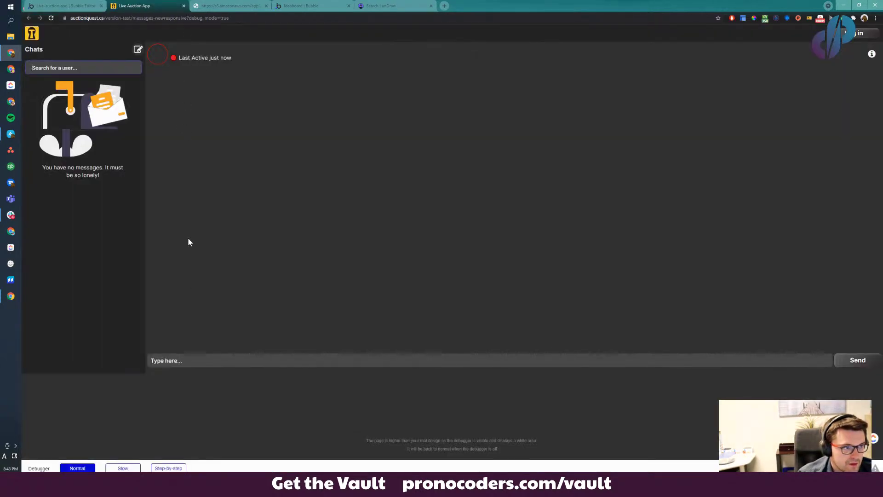
pyautogui.click(52, 18)
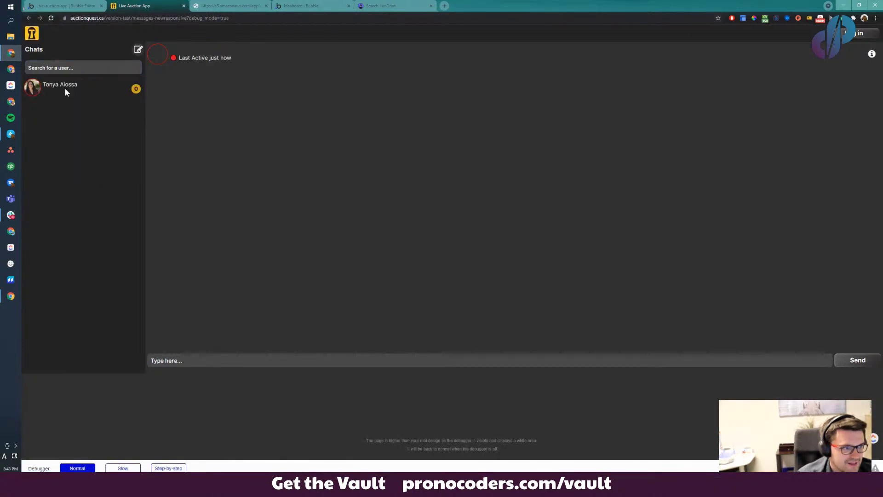
# Back in the Bubble editor, try to group the thread cell's avatar, name text, last-message text and yellow badge together
pyautogui.click(88, 5)
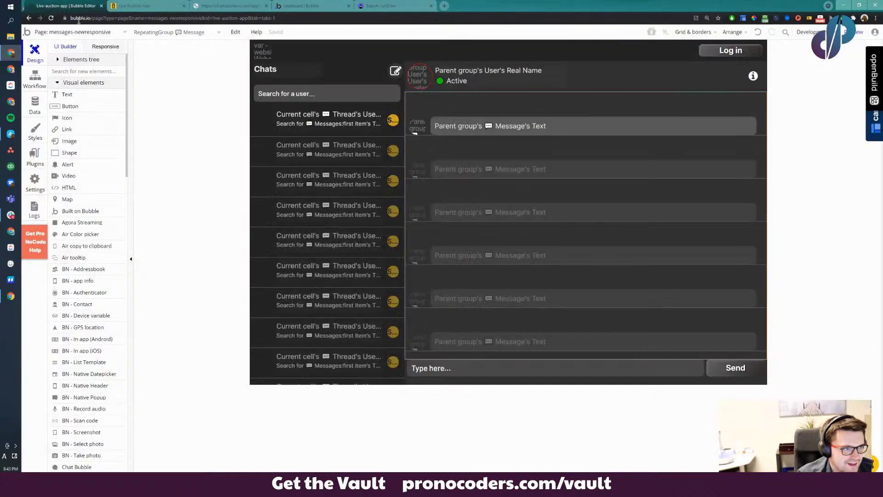
pyautogui.click(338, 132)
pyautogui.click(294, 115)
pyautogui.click(271, 119)
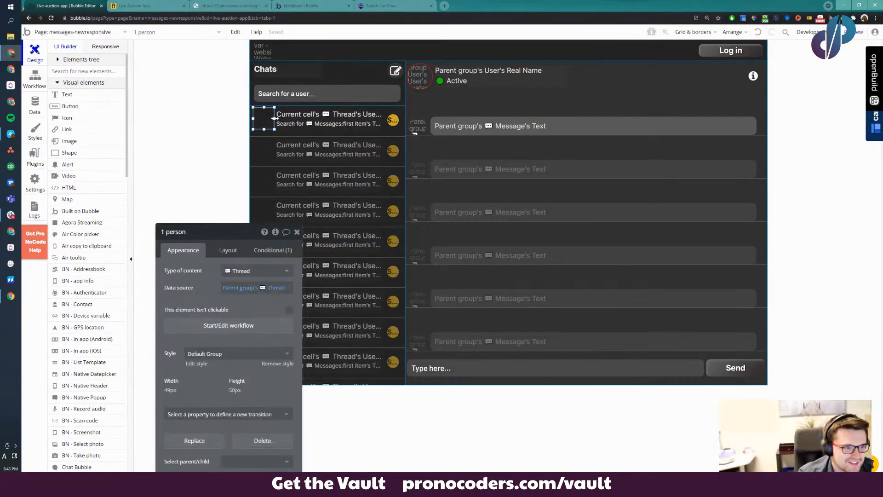
pyautogui.keyDown('shift'); pyautogui.click(309, 115); pyautogui.keyUp('shift')
pyautogui.keyDown('shift'); pyautogui.click(308, 123); pyautogui.keyUp('shift')
pyautogui.keyDown('shift'); pyautogui.click(392, 120); pyautogui.keyUp('shift')
pyautogui.rightClick(395, 122)
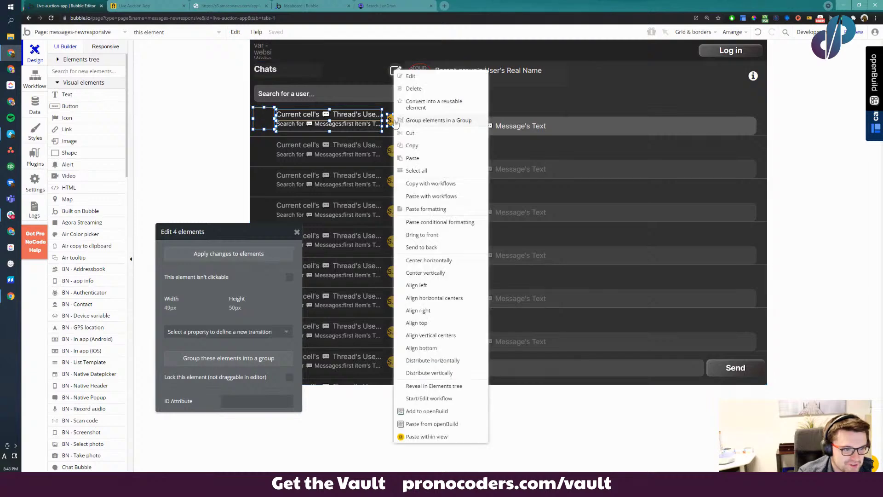
pyautogui.click(439, 121)
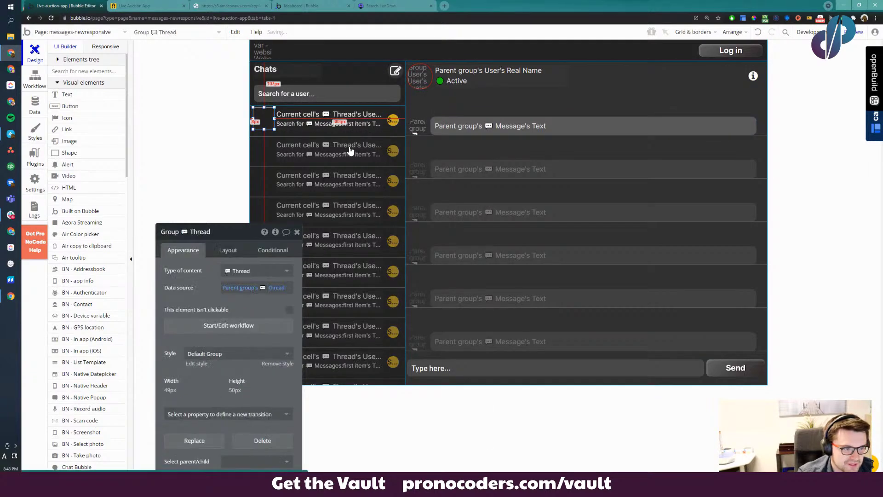
# Group the name text, last-message text and yellow badge of the first thread cell into one group
pyautogui.click(308, 118)
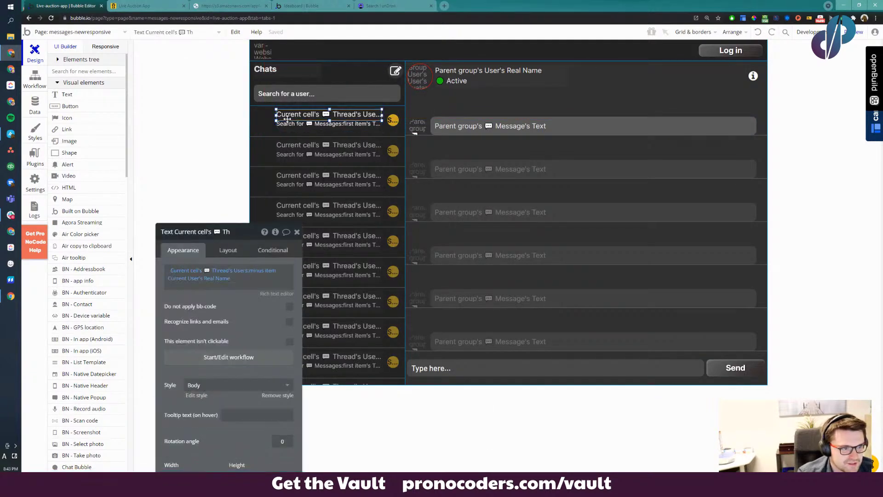
pyautogui.rightClick(289, 118)
pyautogui.click(336, 195)
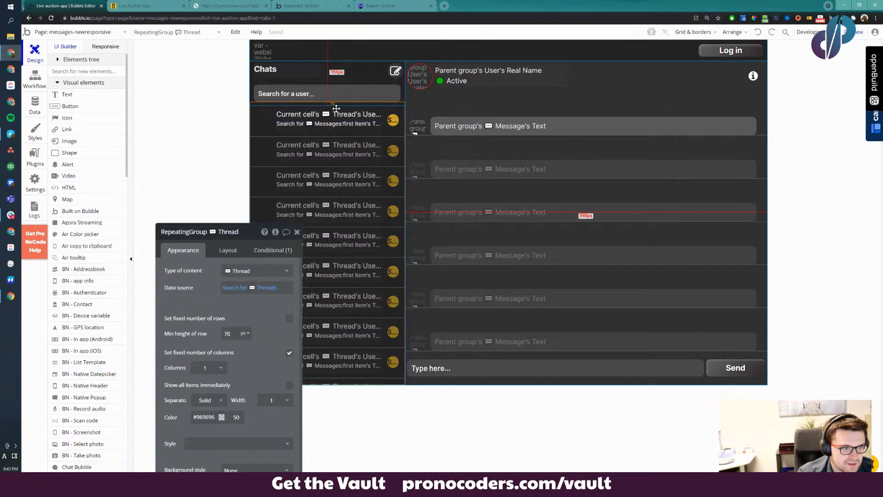
pyautogui.click(390, 120)
pyautogui.keyDown('shift'); pyautogui.click(369, 125); pyautogui.keyUp('shift')
pyautogui.keyDown('shift'); pyautogui.click(367, 118); pyautogui.keyUp('shift')
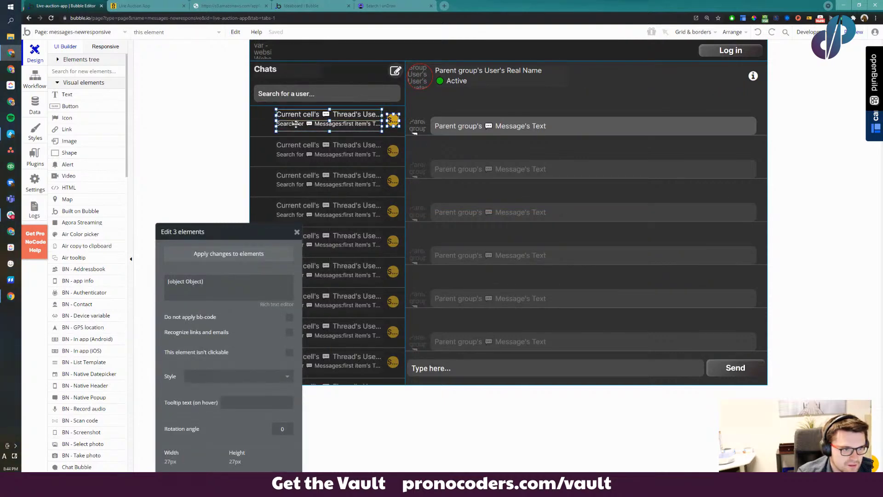
pyautogui.rightClick(304, 119)
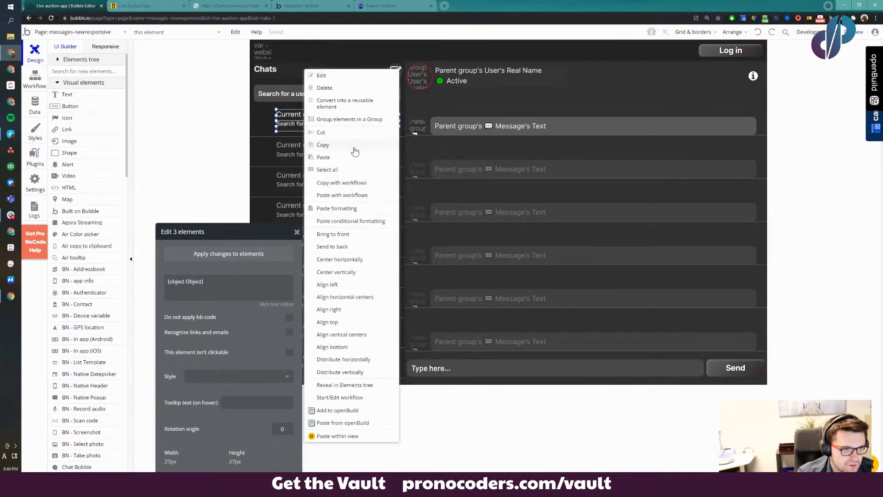
pyautogui.click(349, 121)
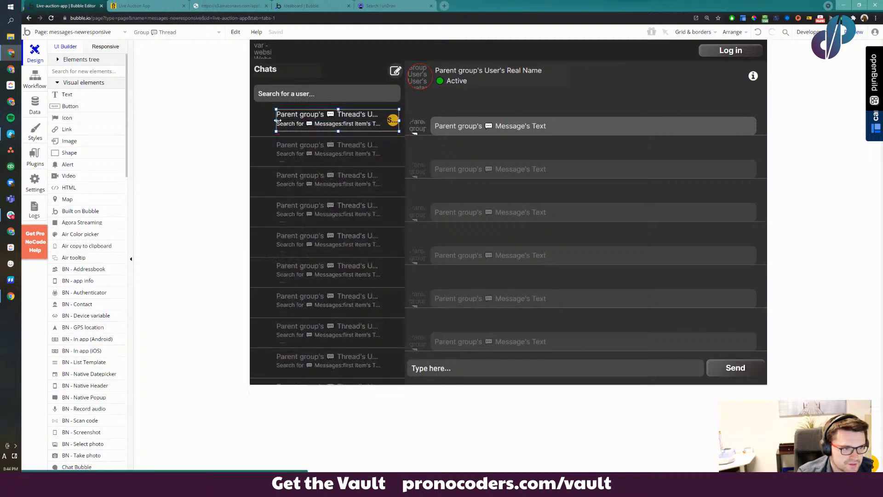
# Enlarge the new thread group to fill the whole repeating group cell, 360 px wide and 70 px high
pyautogui.moveTo(277, 120); pyautogui.dragTo(260, 120)
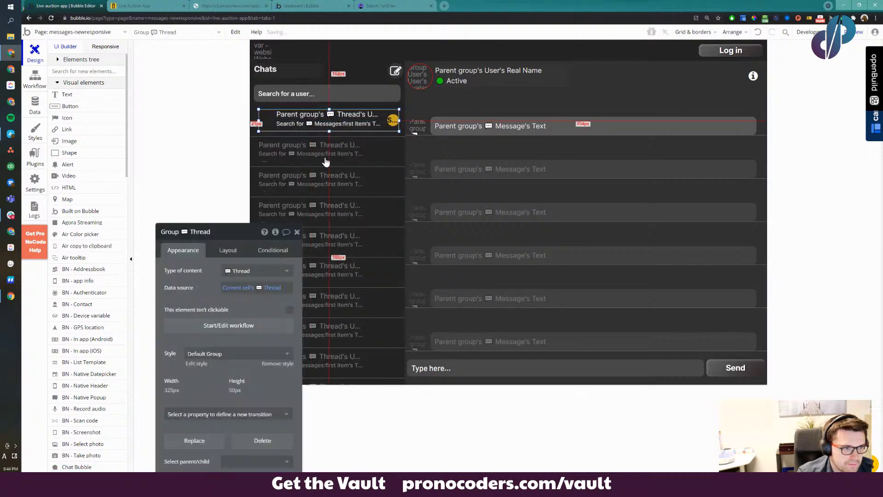
pyautogui.click(256, 119)
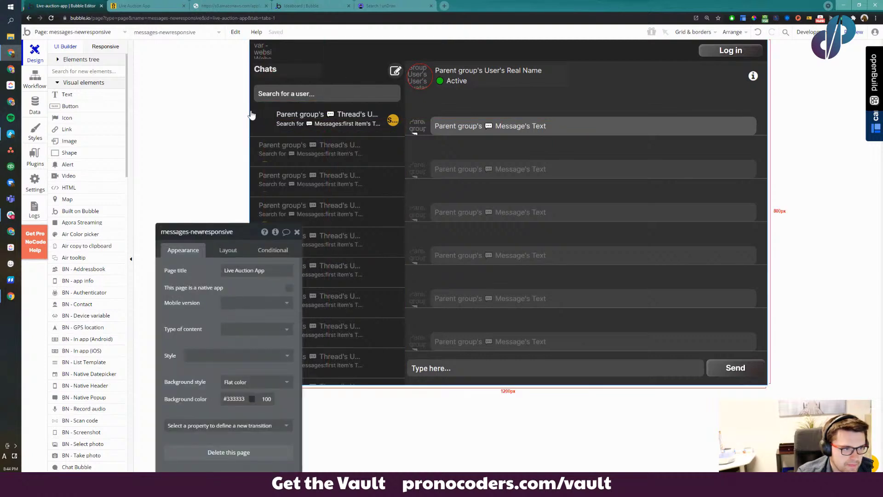
pyautogui.click(254, 119)
pyautogui.click(388, 122)
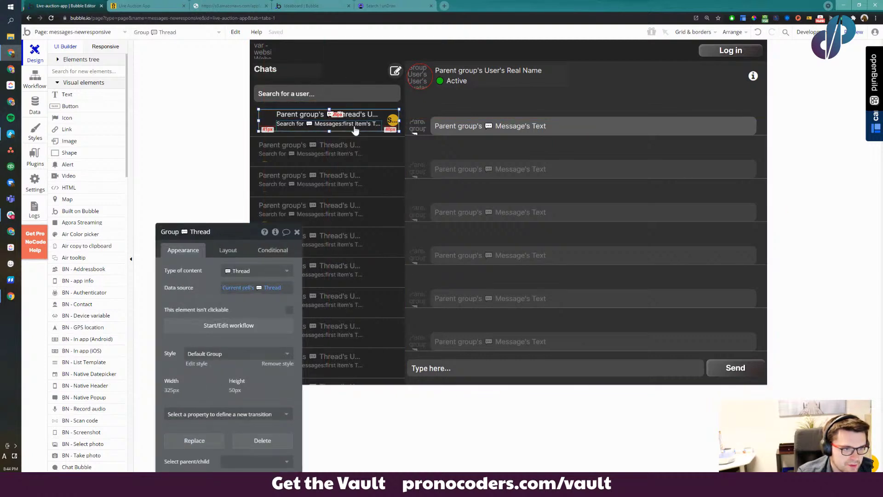
pyautogui.moveTo(418, 102); pyautogui.dragTo(417, 103)
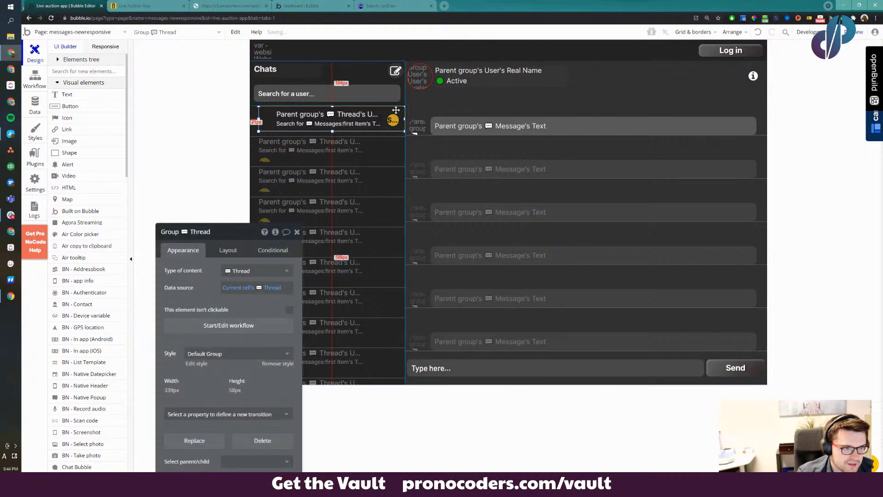
pyautogui.moveTo(258, 131); pyautogui.dragTo(237, 139)
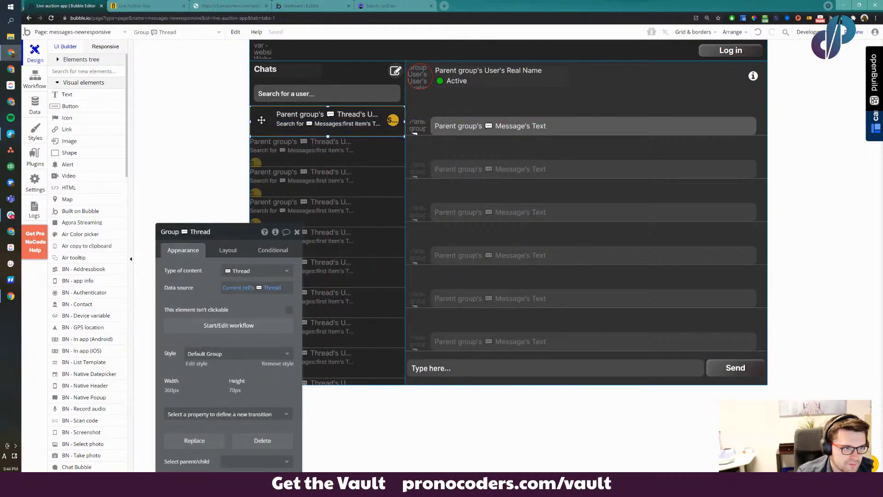
# Examine the elements tree under Group C and Group D down to the contents of the Thread repeating group
pyautogui.click(62, 61)
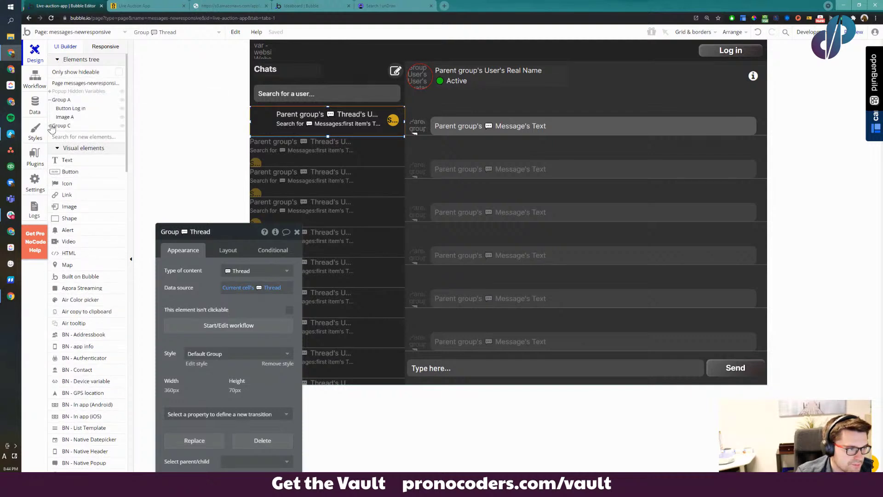
pyautogui.click(50, 126)
pyautogui.click(62, 134)
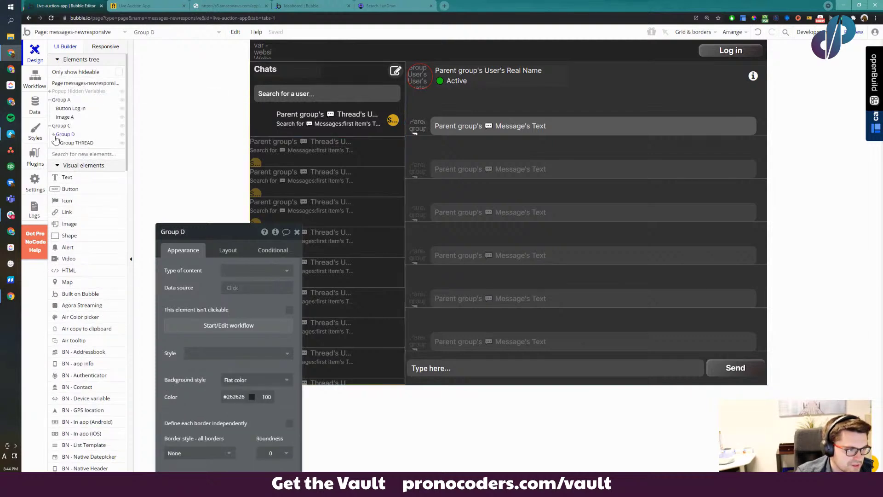
pyautogui.click(65, 144)
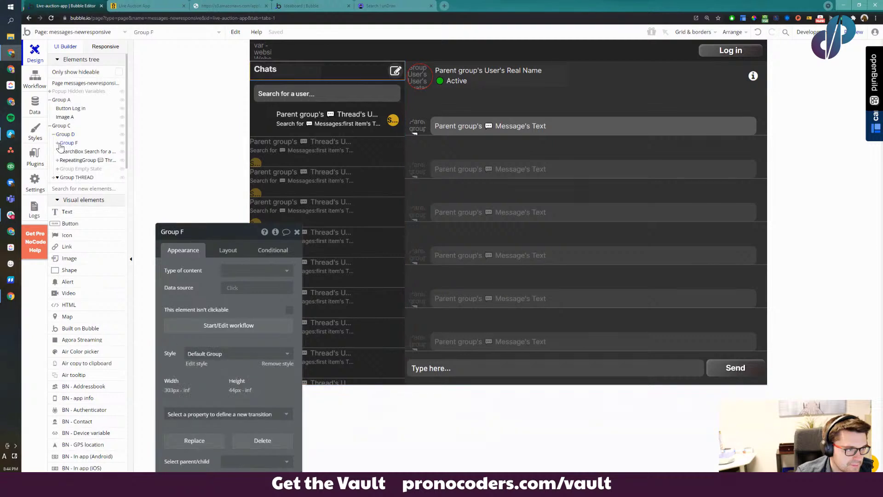
pyautogui.click(59, 144)
pyautogui.click(73, 152)
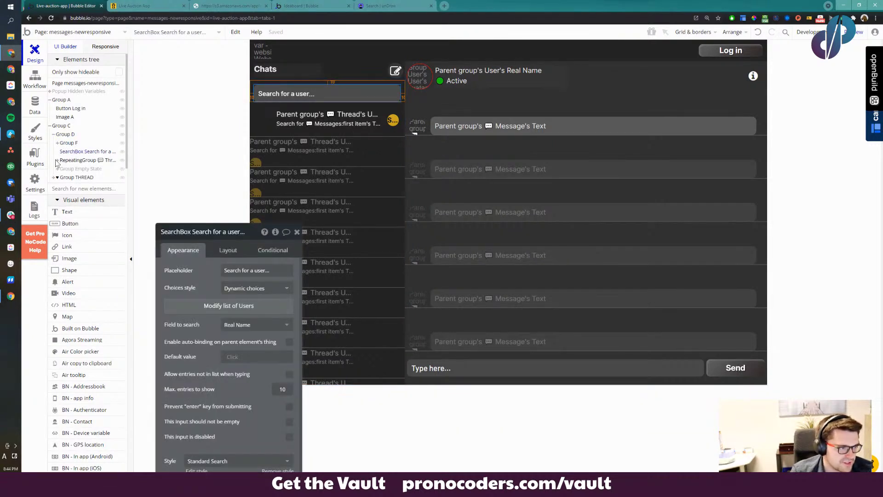
pyautogui.click(57, 161)
pyautogui.click(57, 160)
pyautogui.click(62, 169)
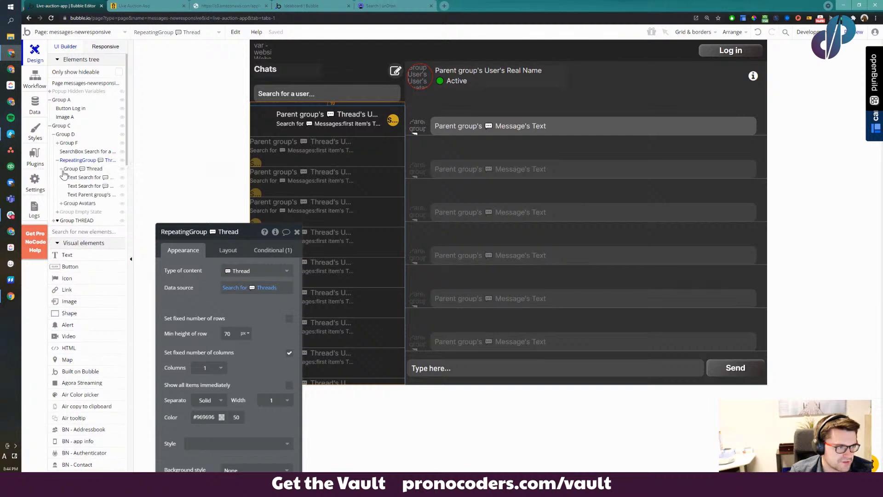
pyautogui.click(72, 169)
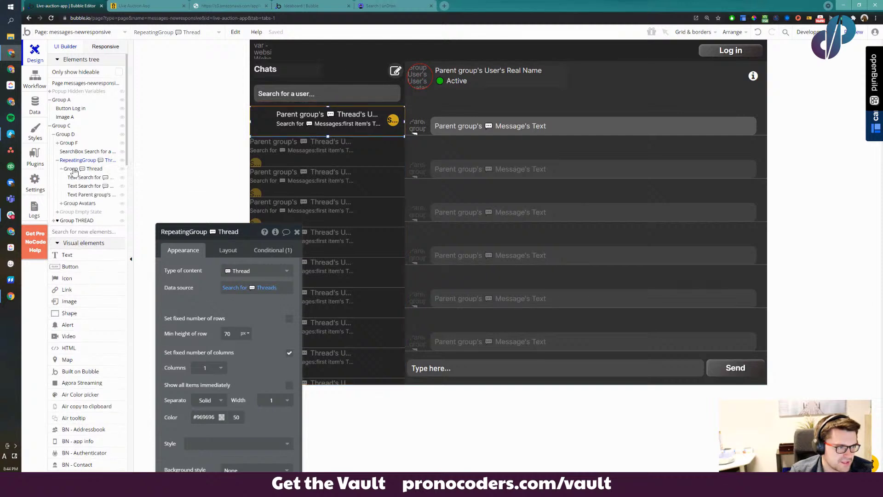
# Move the 1 person avatar element out of Group Avatars into the enlarged Group Thread
pyautogui.click(71, 203)
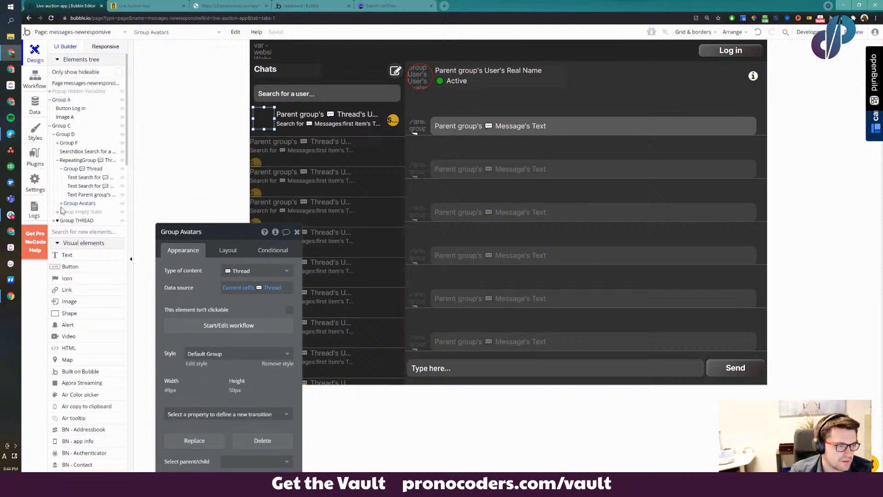
pyautogui.click(60, 205)
pyautogui.click(265, 121)
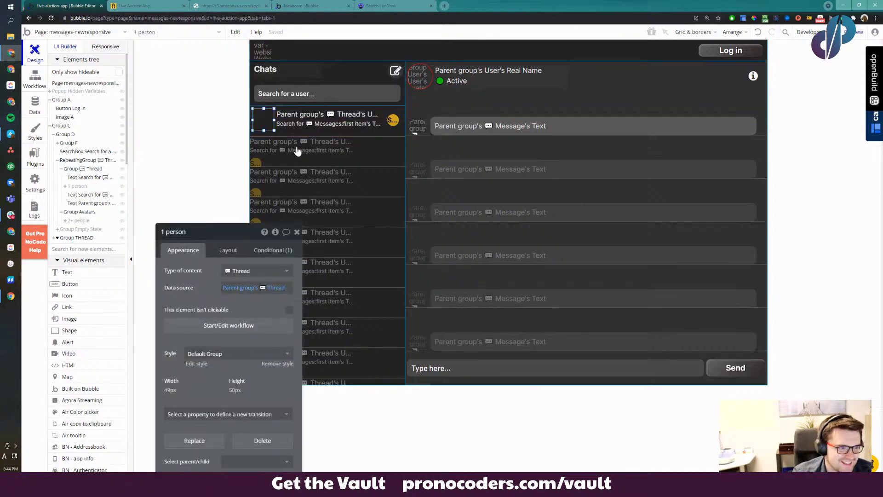
pyautogui.click(306, 139)
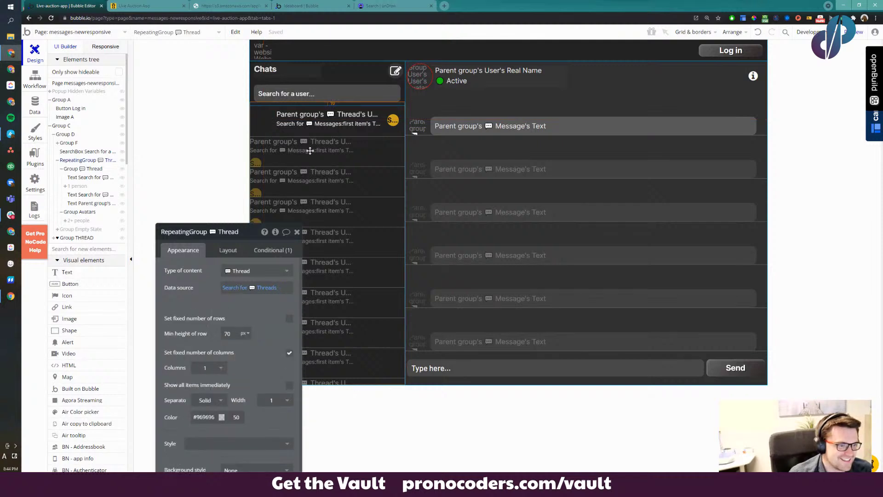
pyautogui.click(268, 124)
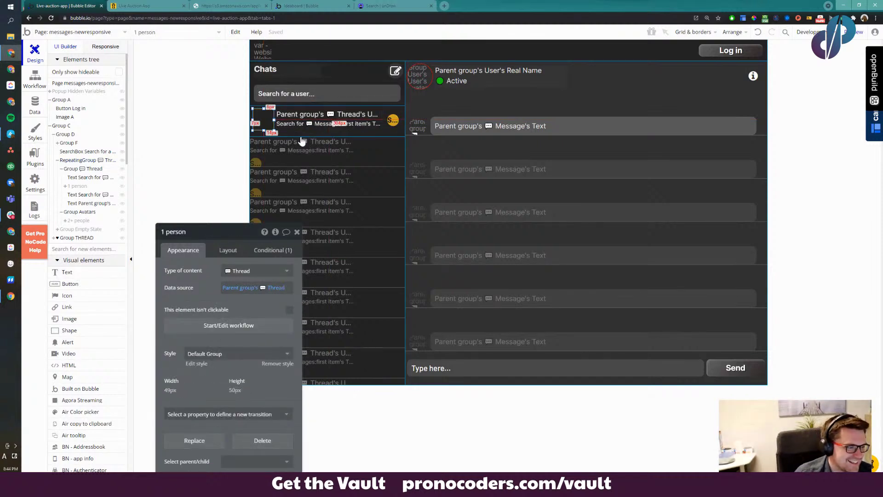
pyautogui.click(349, 212)
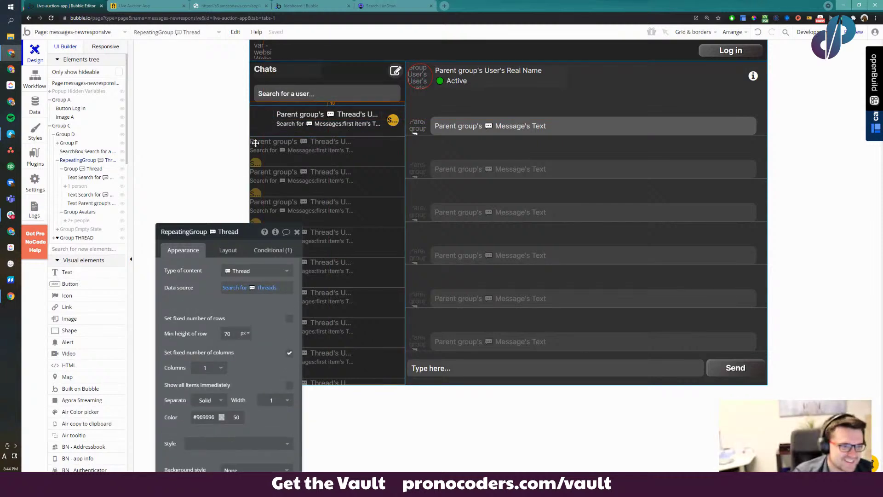
# Remove the Default Repeating Group style from the Message repeating group and set its separator to None
pyautogui.click(107, 47)
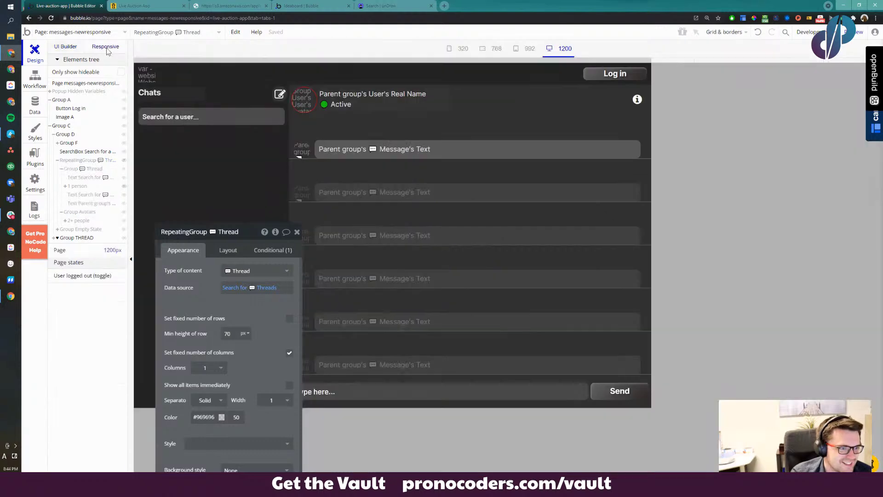
pyautogui.moveTo(206, 289); pyautogui.dragTo(707, 130)
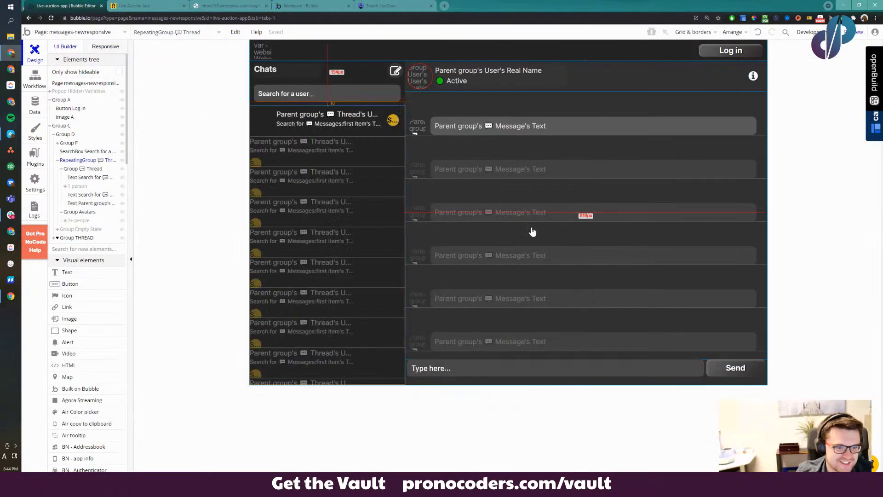
pyautogui.doubleClick(544, 211)
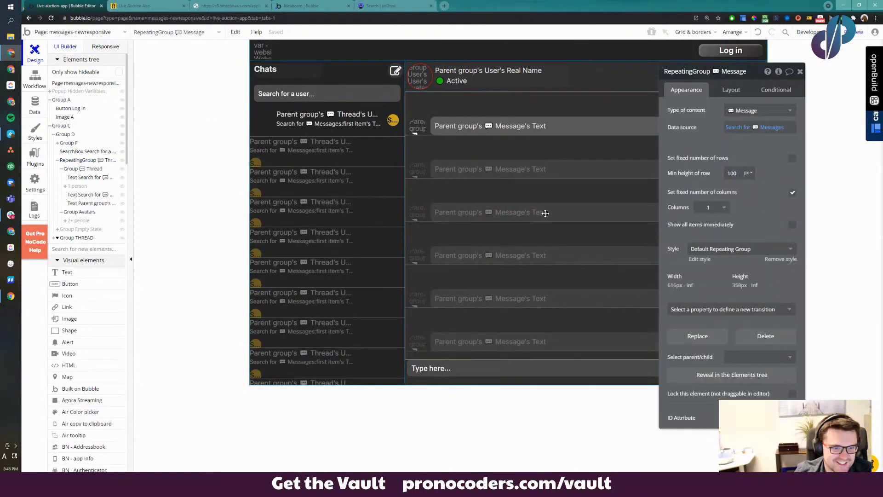
pyautogui.click(724, 250)
pyautogui.click(729, 276)
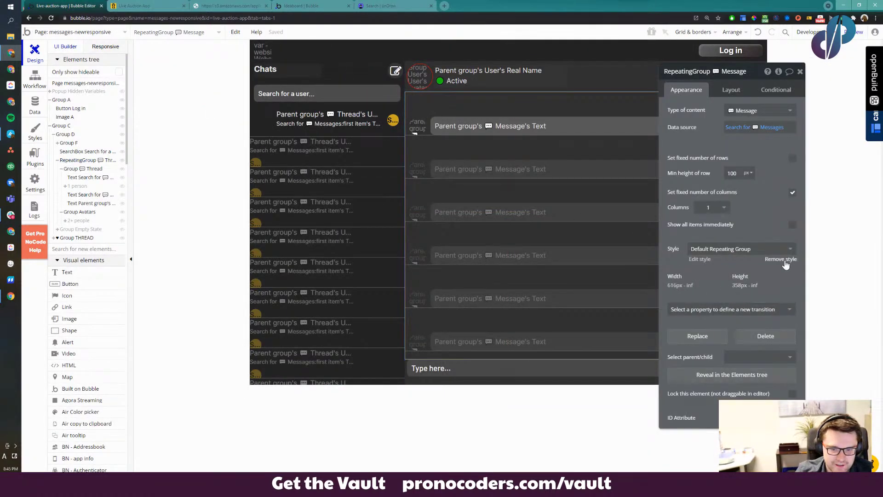
pyautogui.click(713, 239)
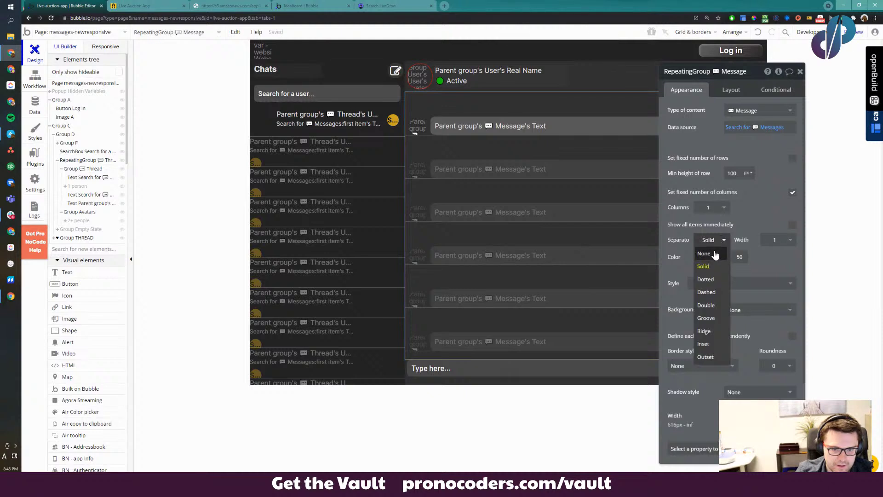
pyautogui.click(711, 252)
# Create a workflow that runs when Group Thread in the first Chats list cell is clicked
pyautogui.click(294, 149)
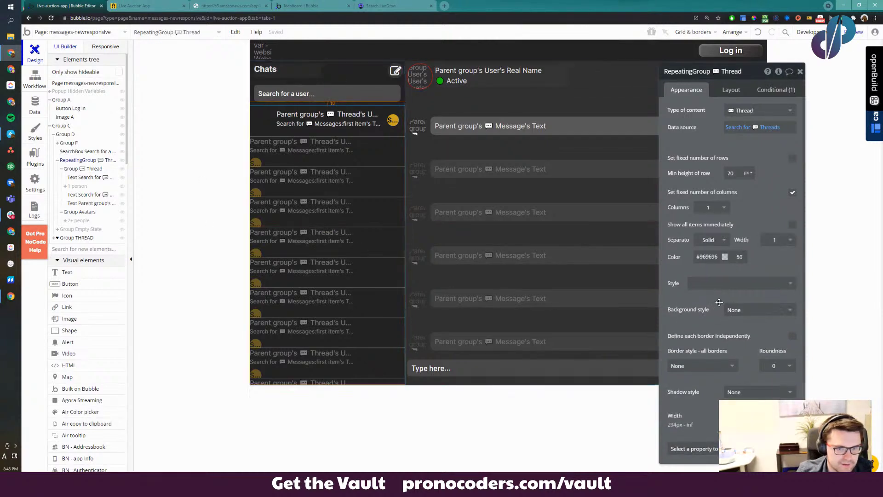
pyautogui.click(359, 164)
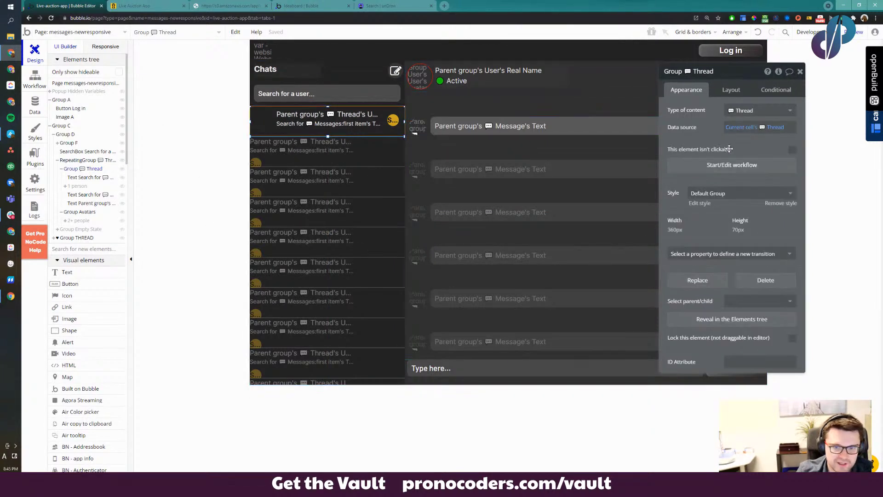
pyautogui.click(729, 161)
pyautogui.click(117, 141)
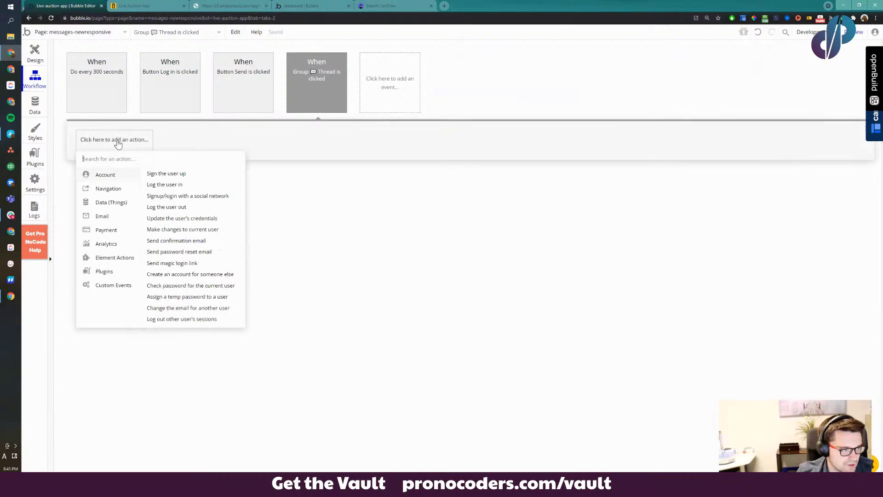
pyautogui.write('show')
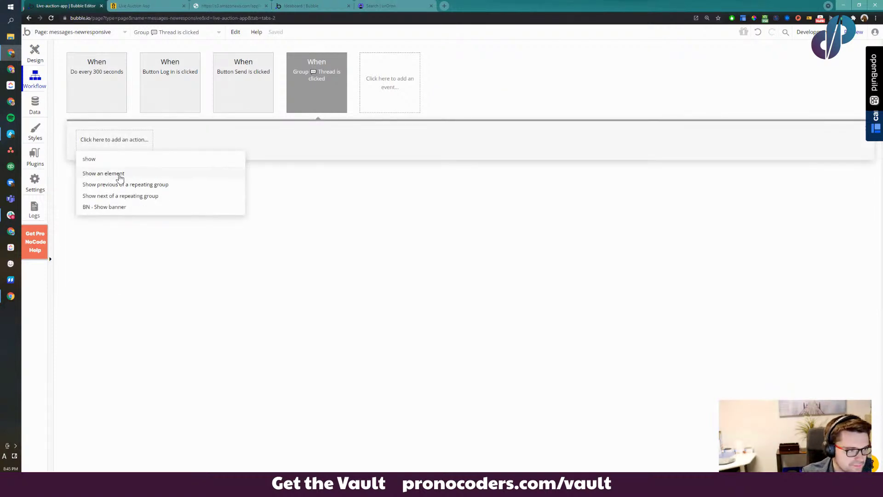
pyautogui.click(117, 174)
pyautogui.click(115, 146)
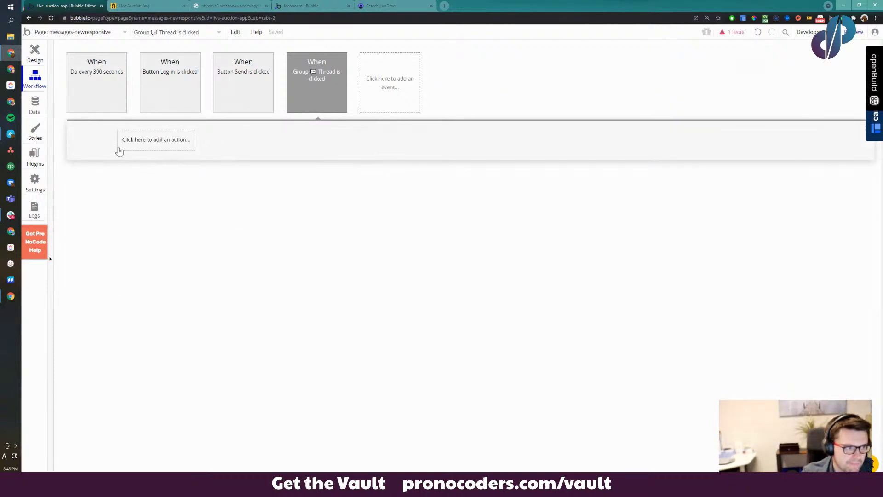
# Add a Display data in a group/popup action to the Group Thread click workflow, targeting ♥ Group THREAD
pyautogui.click(118, 142)
pyautogui.write('display')
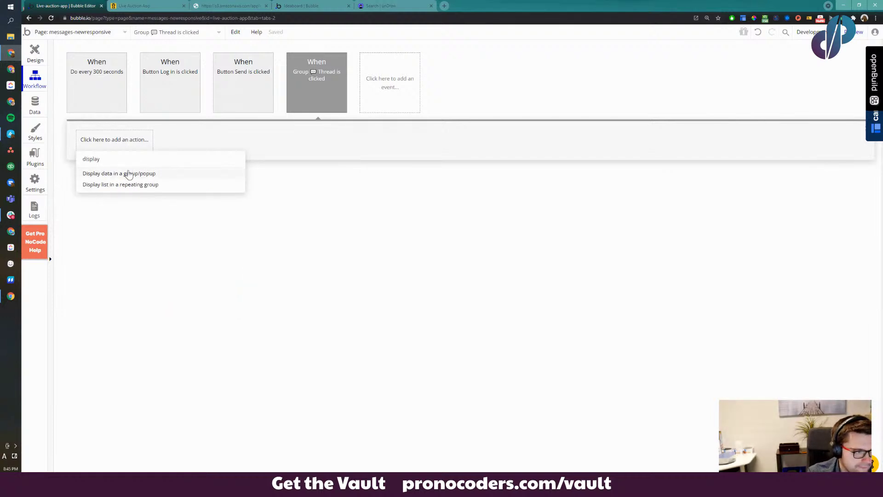
pyautogui.click(129, 174)
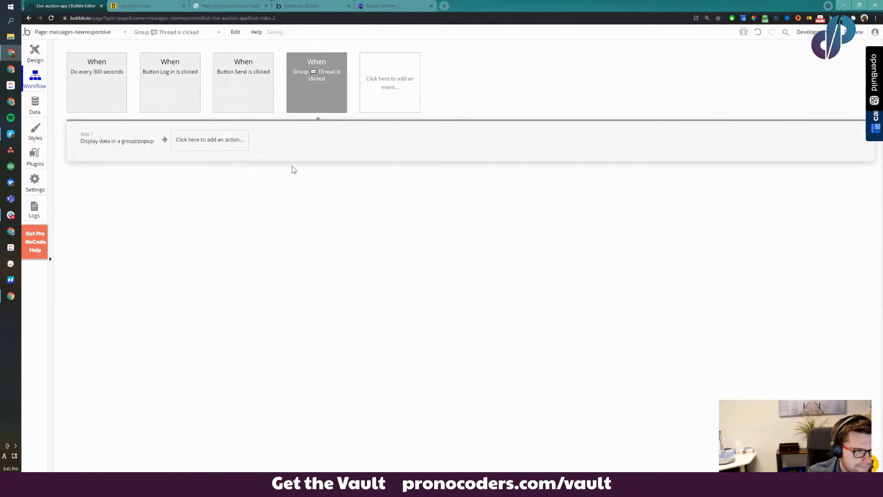
pyautogui.click(129, 143)
pyautogui.click(790, 94)
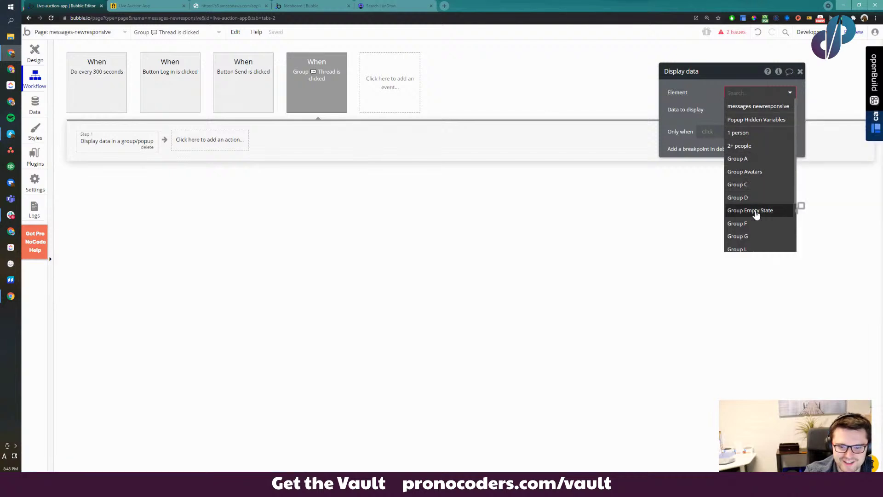
pyautogui.scroll(-2, 759, 210)
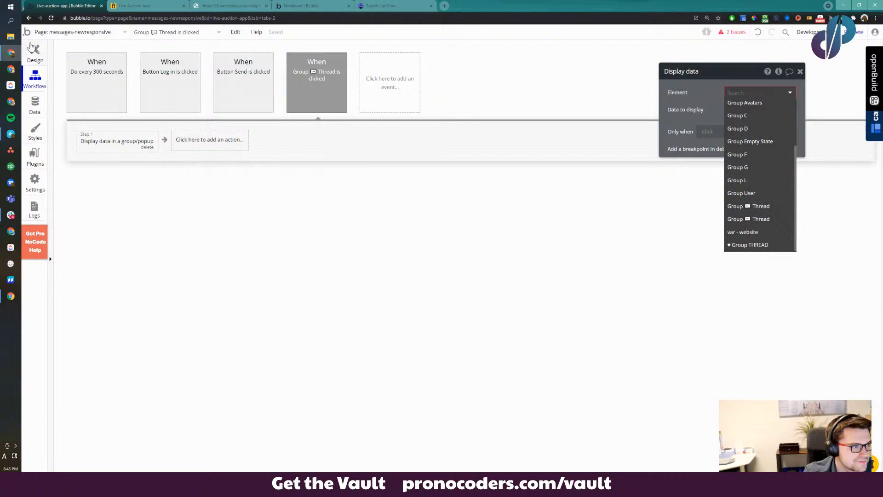
pyautogui.scroll(-1, 766, 226)
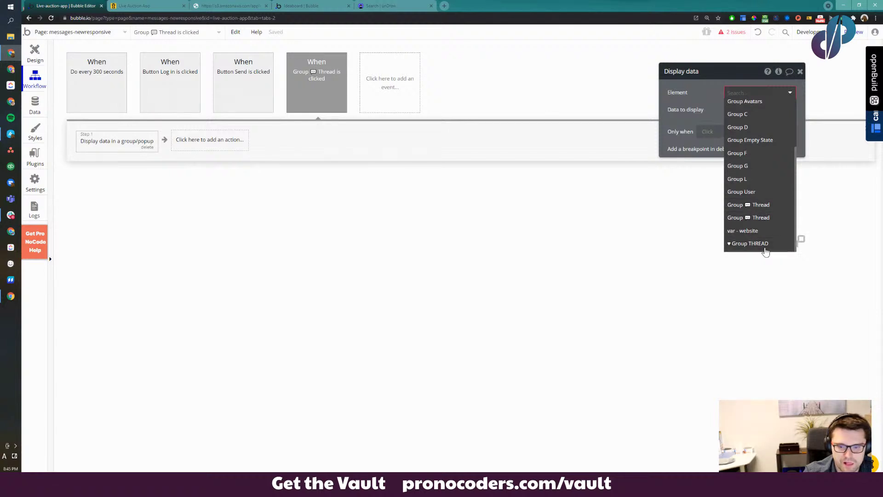
pyautogui.click(765, 244)
# Set the data displayed in ♥ Group THREAD to Current cell's Thread
pyautogui.click(736, 111)
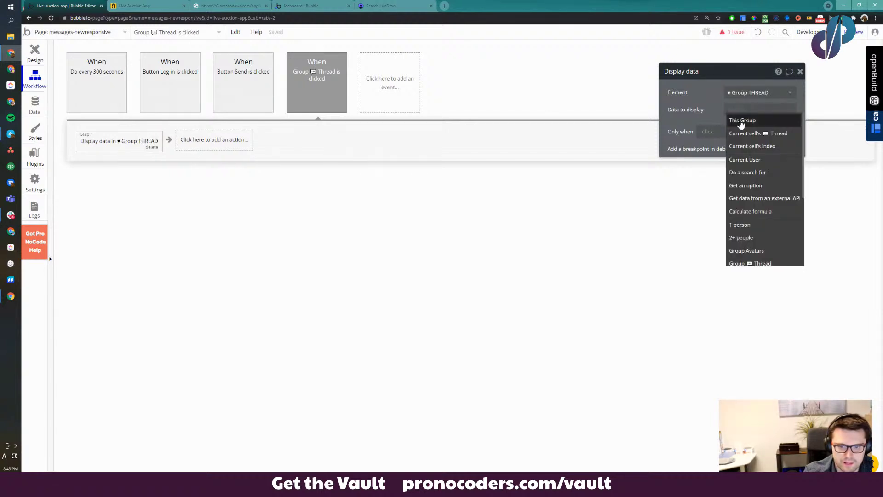
pyautogui.click(736, 109)
pyautogui.click(736, 110)
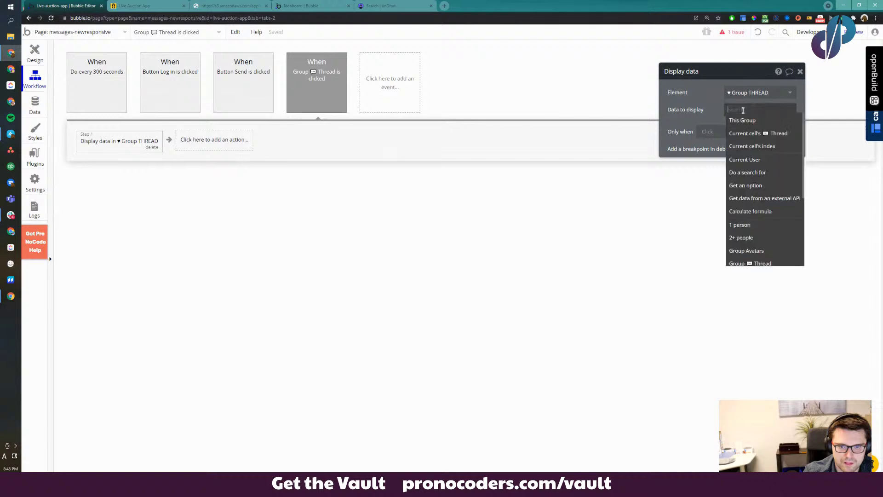
pyautogui.click(775, 138)
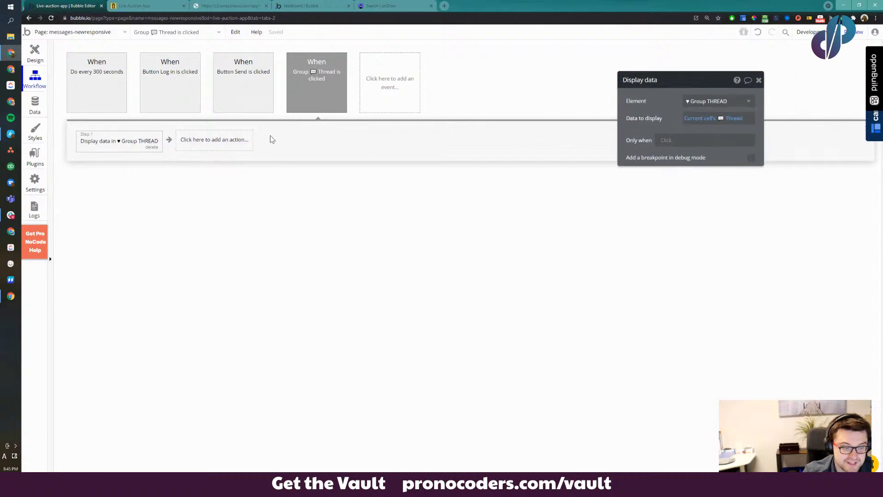
# Return to the page design and open the layout settings of the Message repeating group
pyautogui.click(35, 54)
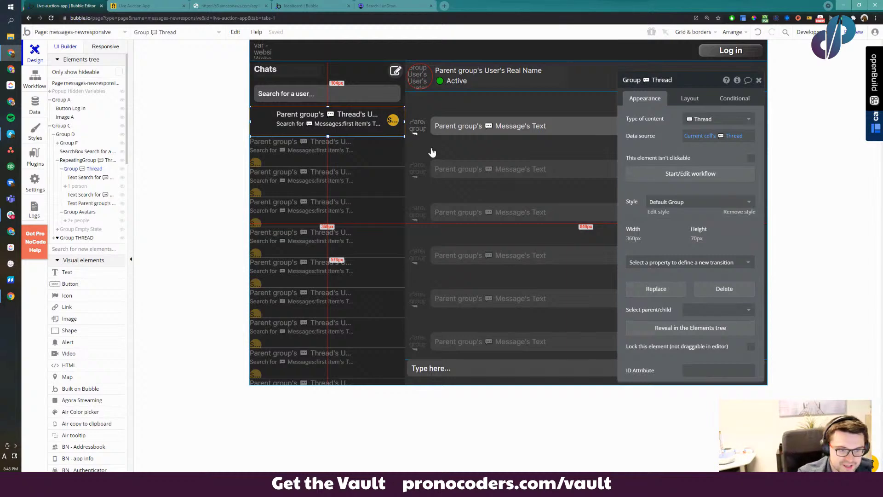
pyautogui.moveTo(699, 79); pyautogui.dragTo(486, 168)
pyautogui.moveTo(486, 208); pyautogui.dragTo(601, 158)
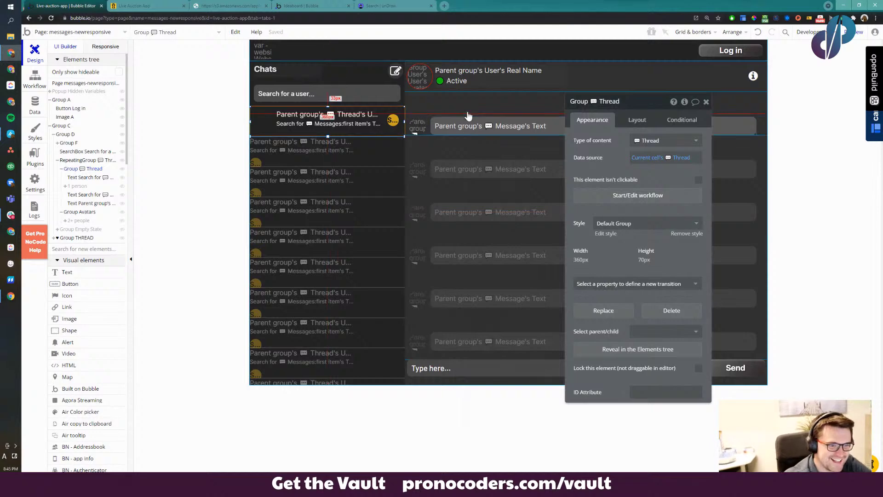
pyautogui.click(466, 164)
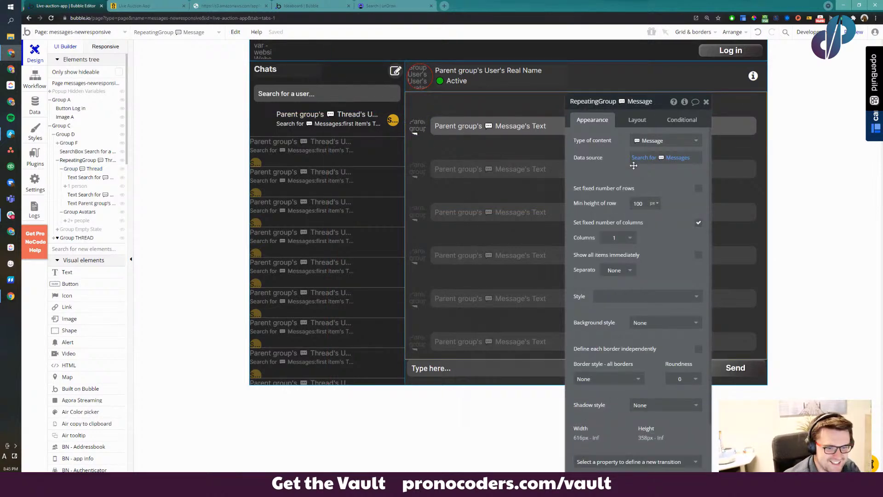
pyautogui.click(636, 119)
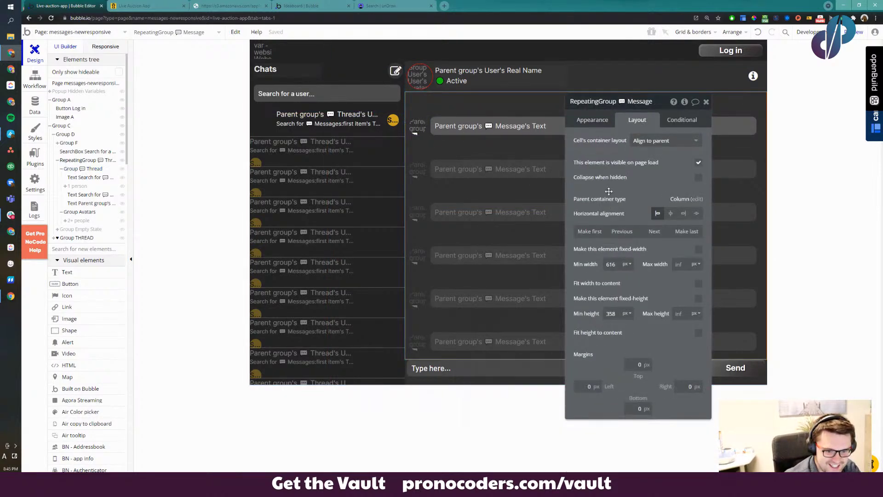
pyautogui.moveTo(635, 290); pyautogui.dragTo(609, 277)
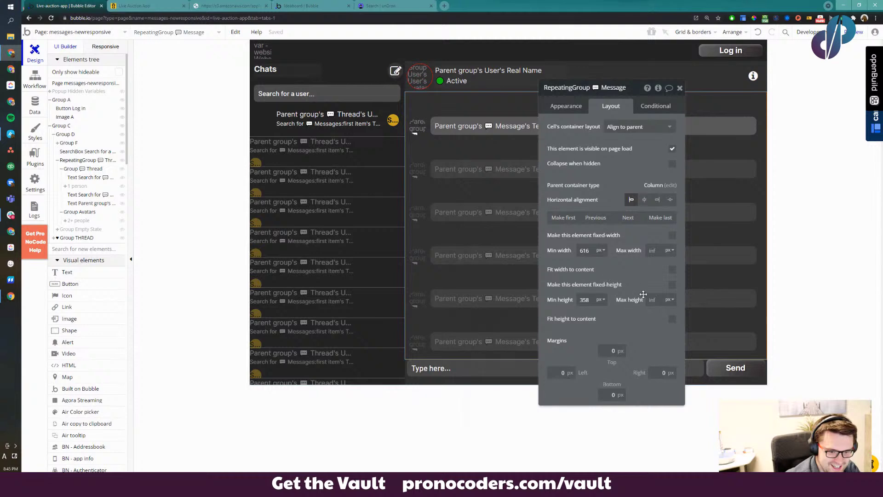
# Try fitting the height to content on the Message repeating group and on Group Message inside it
pyautogui.click(670, 321)
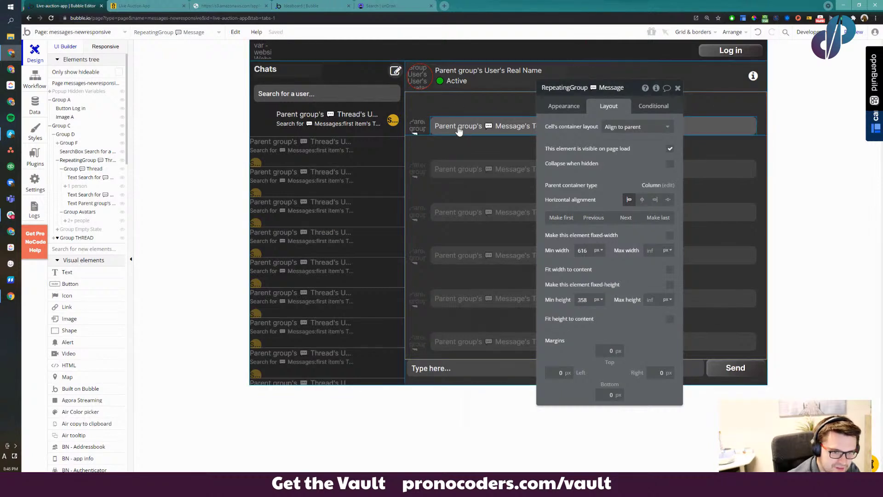
pyautogui.click(465, 104)
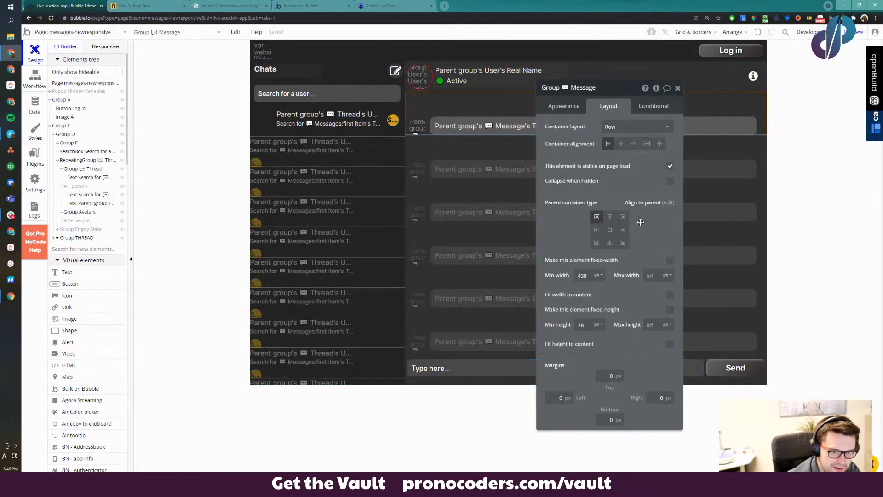
pyautogui.click(670, 345)
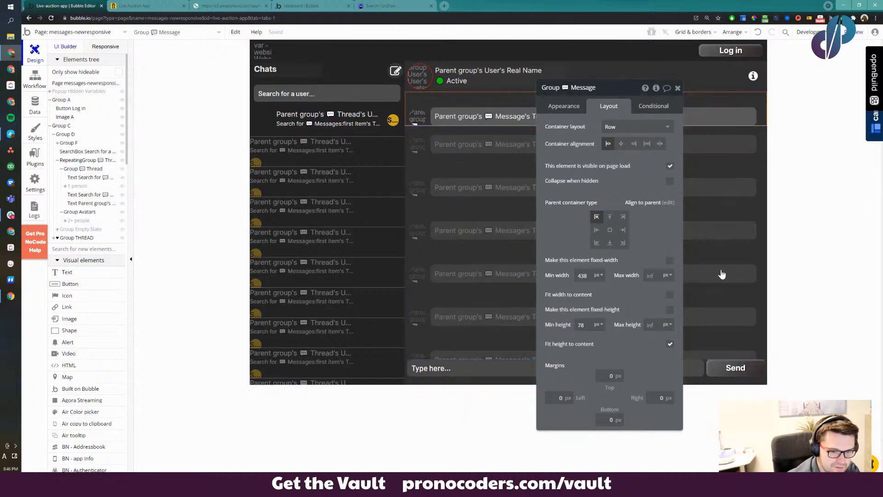
pyautogui.click(670, 345)
# Set the Message repeating group's minimum height to 0 px and make Group Message fit its height to content
pyautogui.click(473, 255)
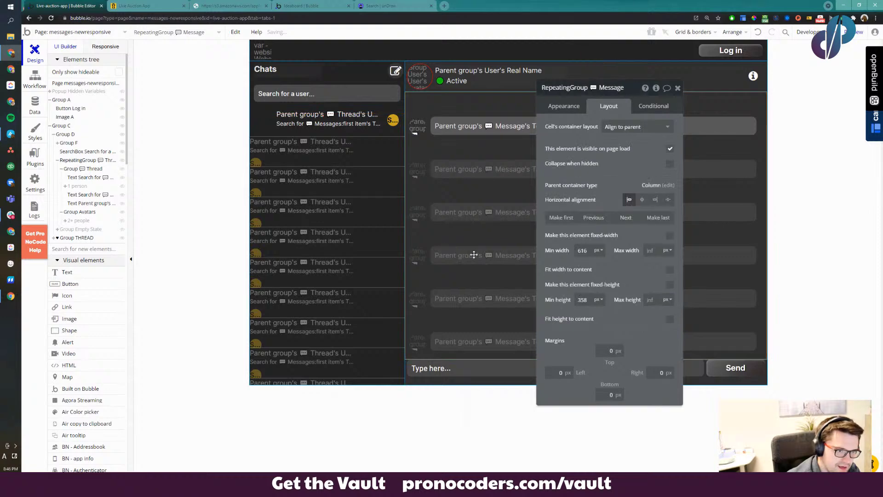
pyautogui.moveTo(543, 288); pyautogui.dragTo(149, 281)
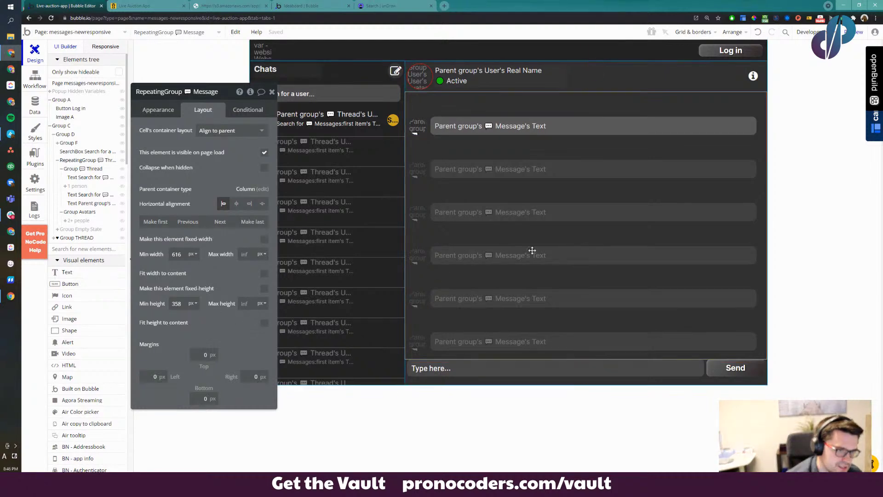
pyautogui.click(180, 304)
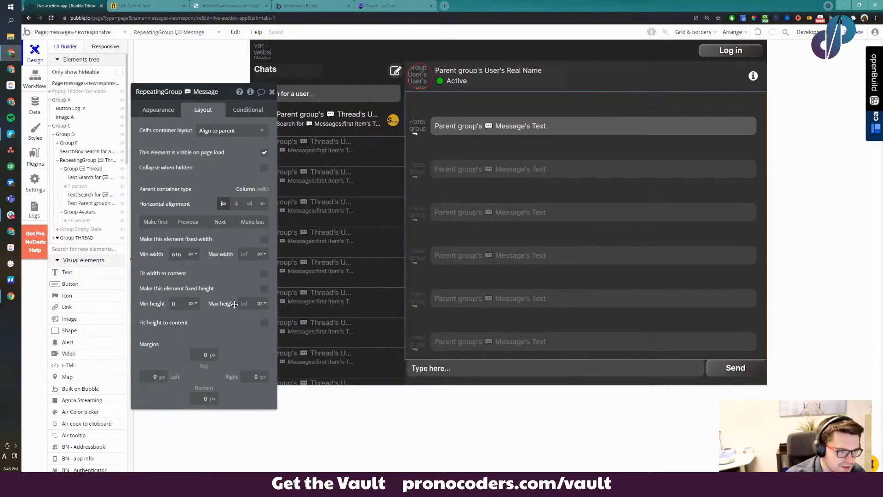
pyautogui.click(474, 113)
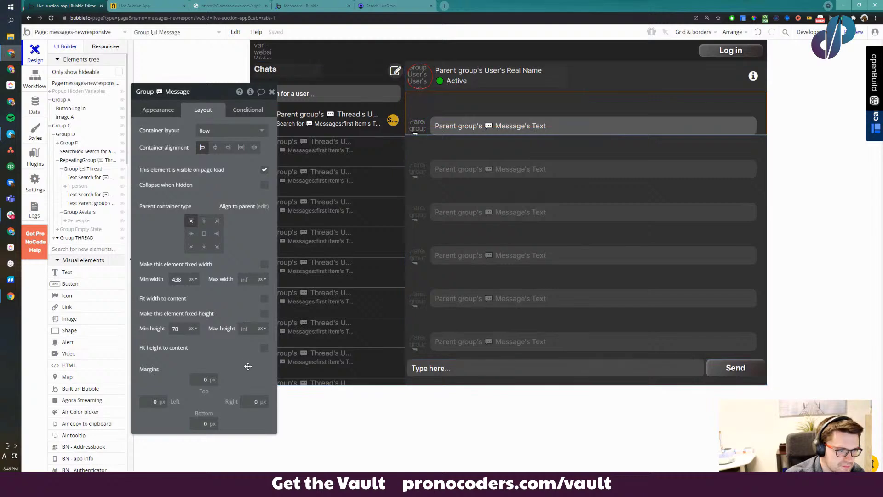
# Set the Message repeating group's minimum row height to 0 px and select Group Message in its first cell
pyautogui.click(540, 293)
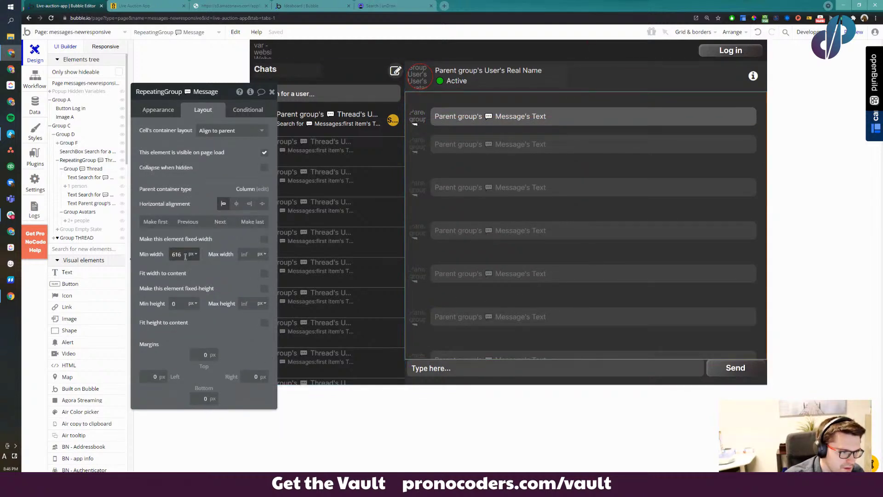
pyautogui.click(186, 256)
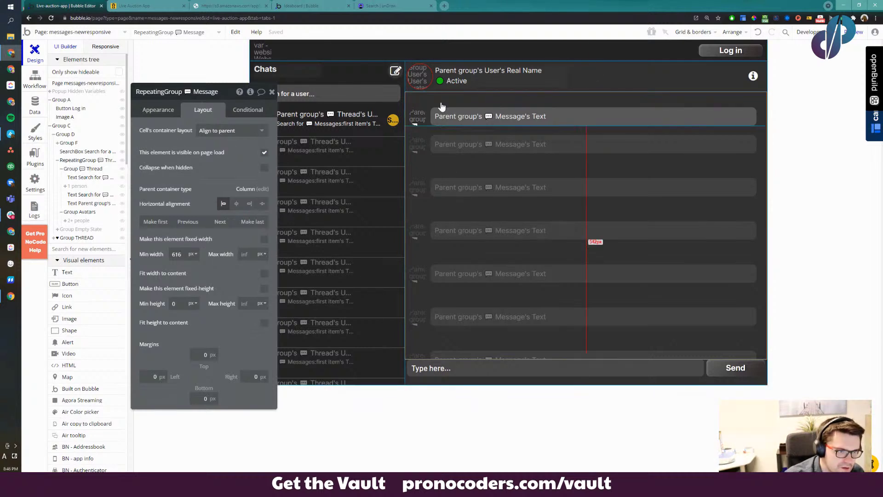
pyautogui.click(458, 138)
pyautogui.click(459, 137)
pyautogui.click(159, 109)
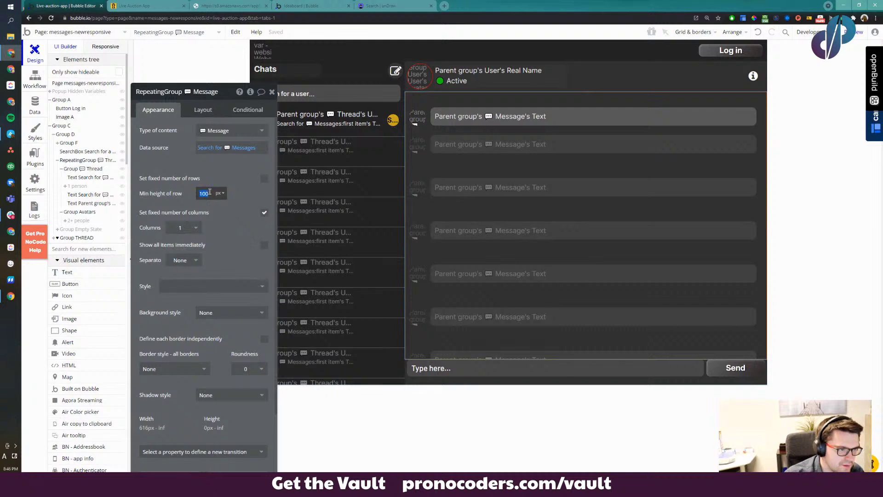
pyautogui.write('0')
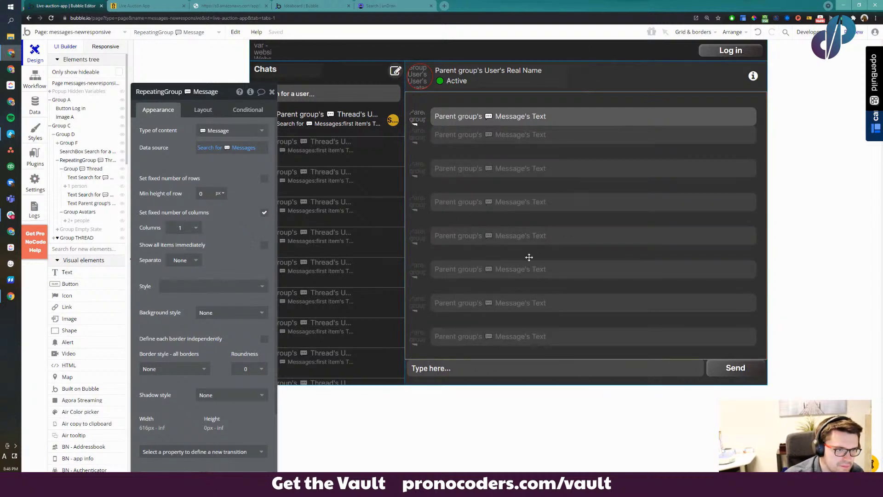
pyautogui.click(489, 106)
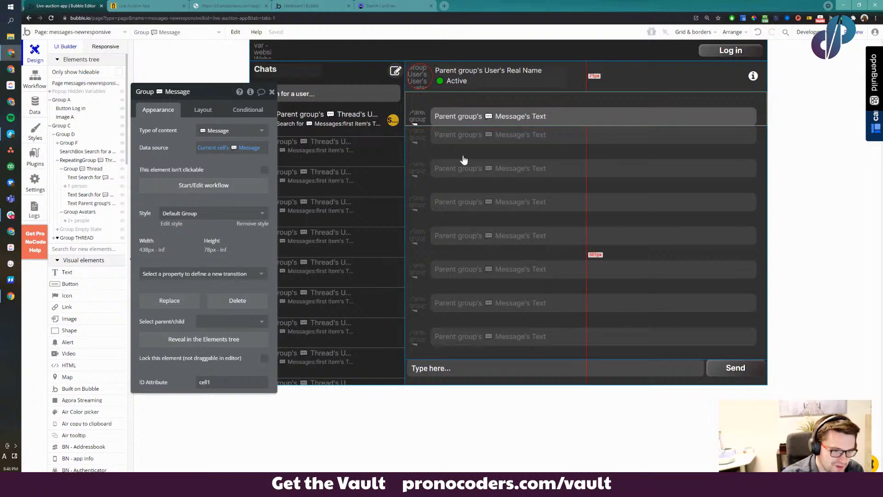
# Send the test messages "Hahahahahaha" and "Can you see me?" in the chat page preview
pyautogui.click(203, 113)
pyautogui.click(161, 110)
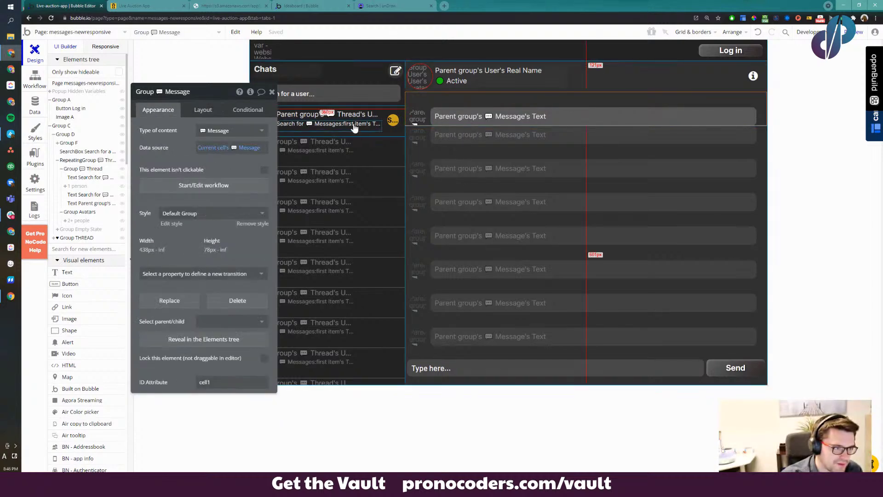
pyautogui.click(147, 5)
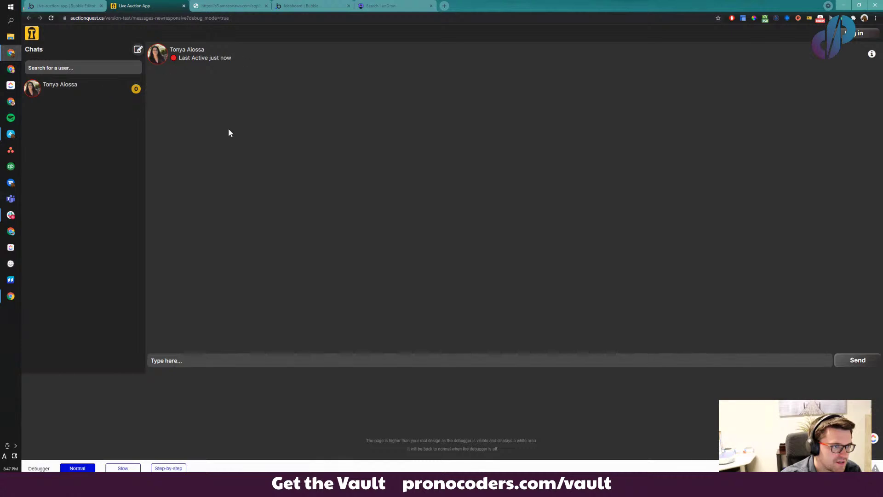
pyautogui.click(218, 362)
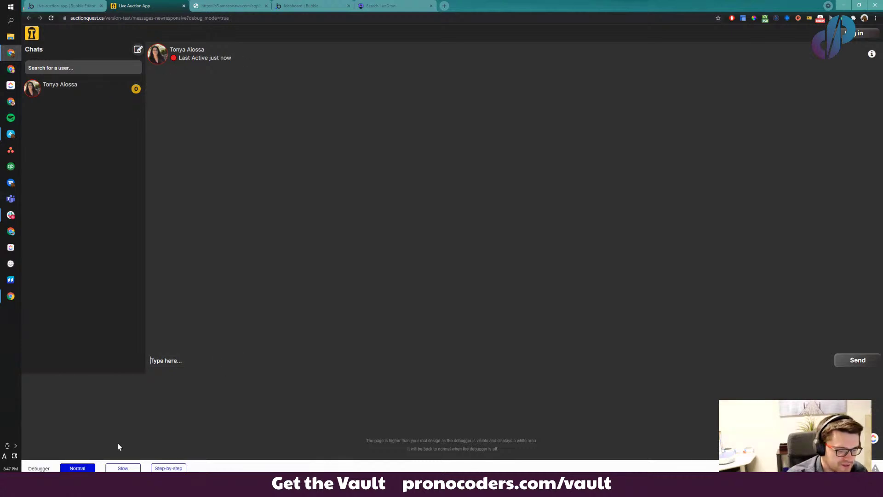
pyautogui.write('Hahahahahaha')
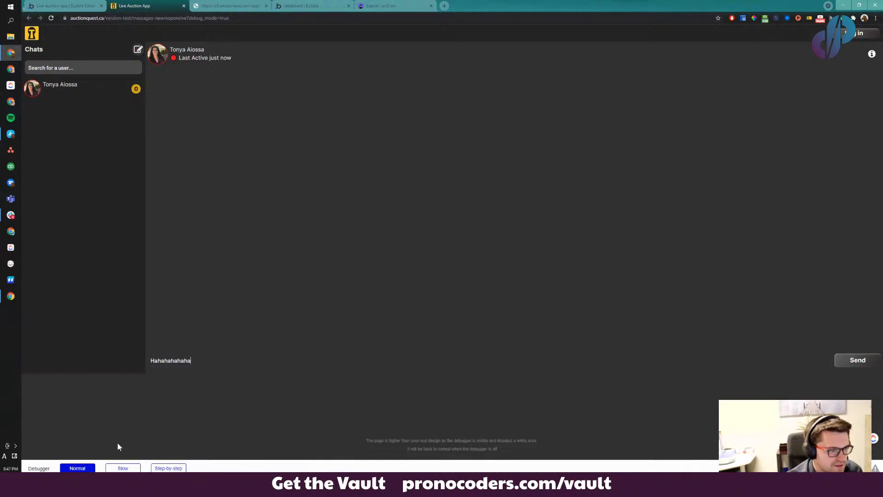
pyautogui.press('Return')
pyautogui.write('Can yo')
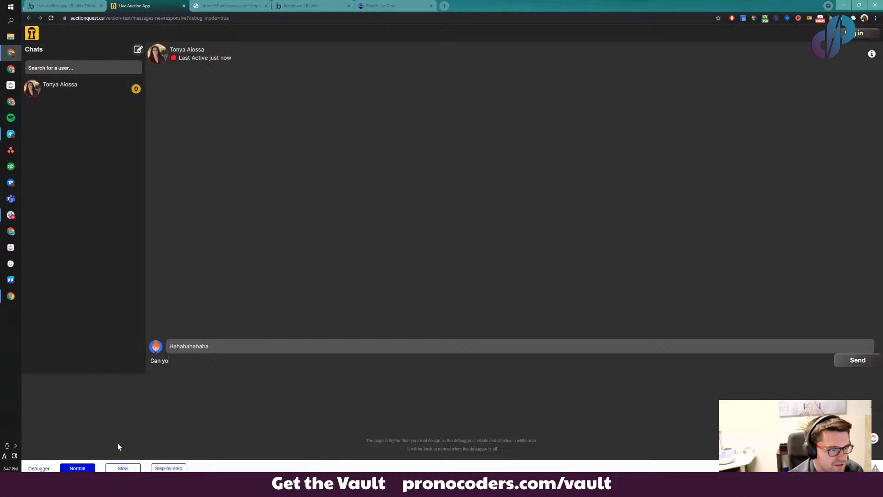
pyautogui.write('u see me?')
pyautogui.press('Return')
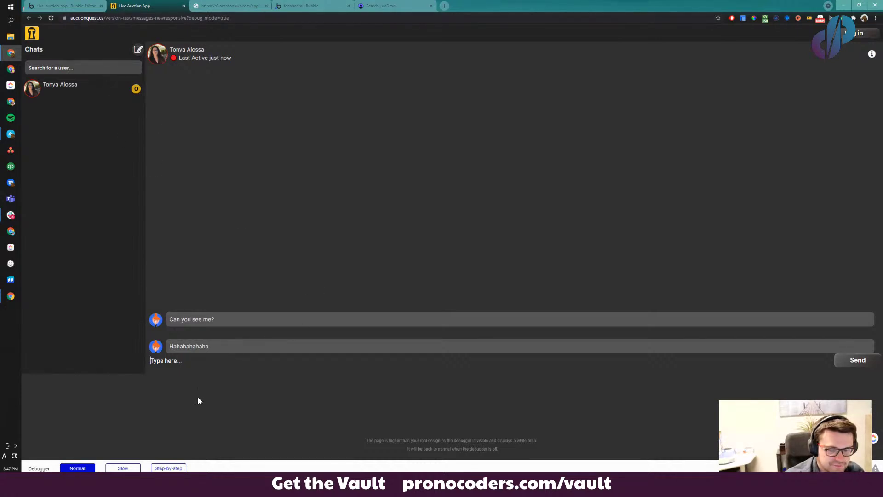
# Reload the chat page preview with debug mode off and select its page address
pyautogui.doubleClick(231, 17)
pyautogui.write('false')
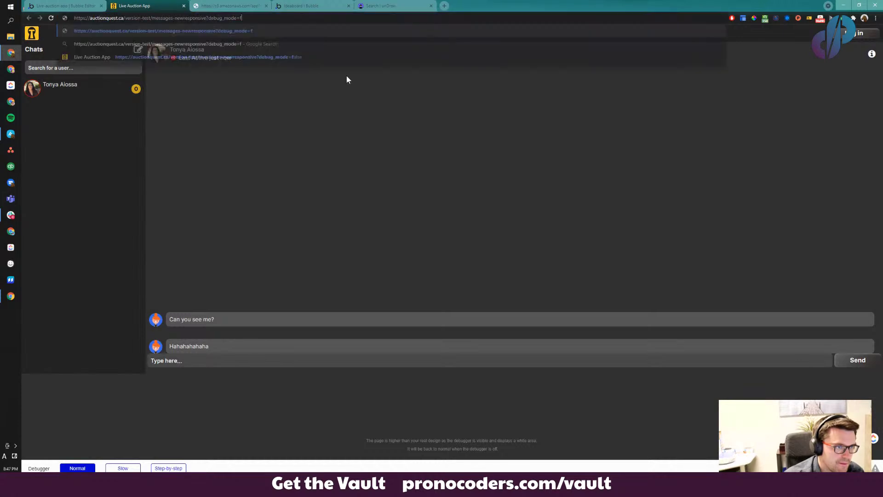
pyautogui.press('Return')
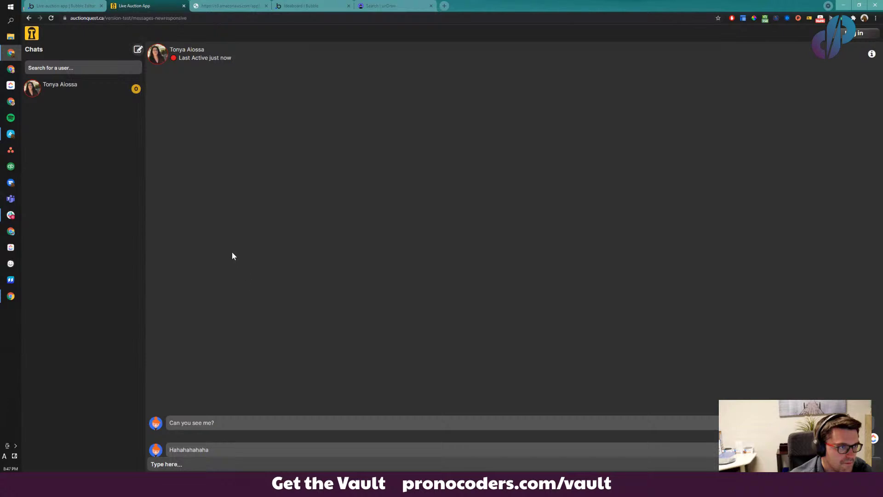
pyautogui.click(66, 4)
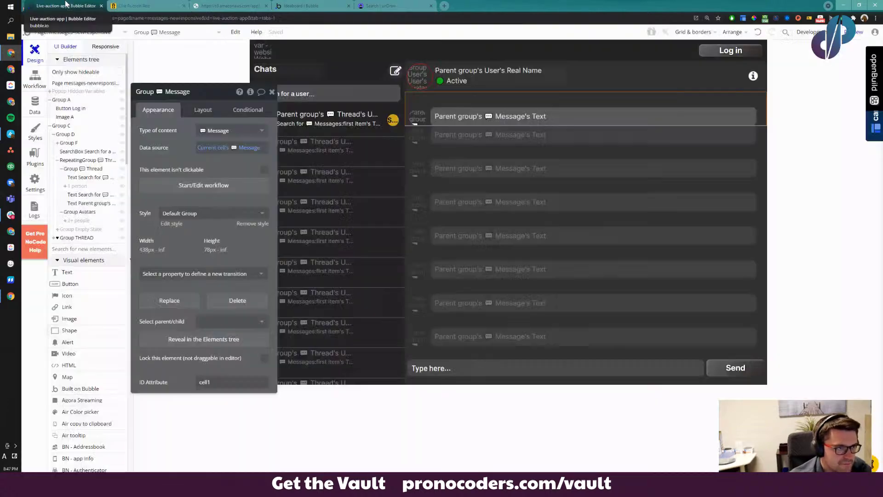
pyautogui.click(132, 5)
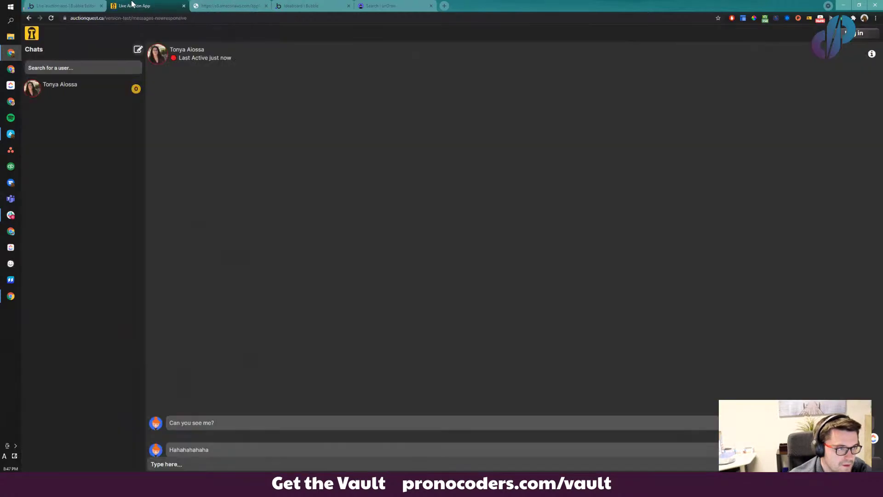
pyautogui.click(166, 19)
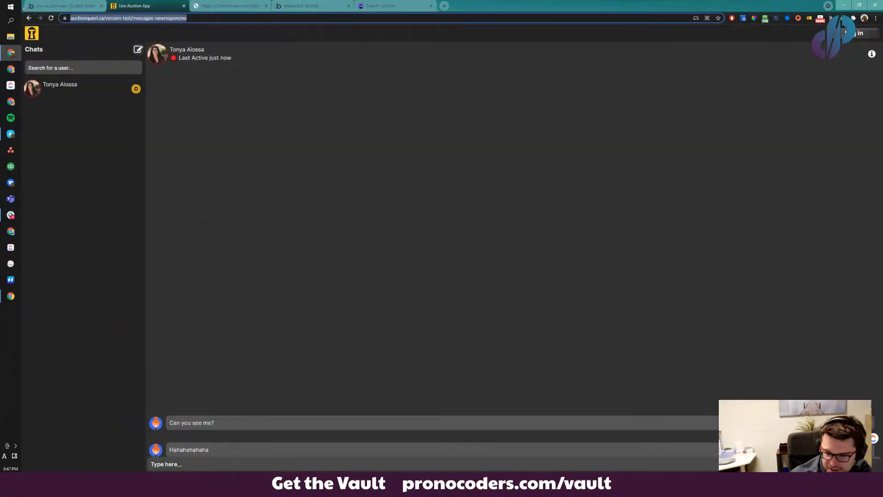
pyautogui.hotkey('alt', 'Tab')
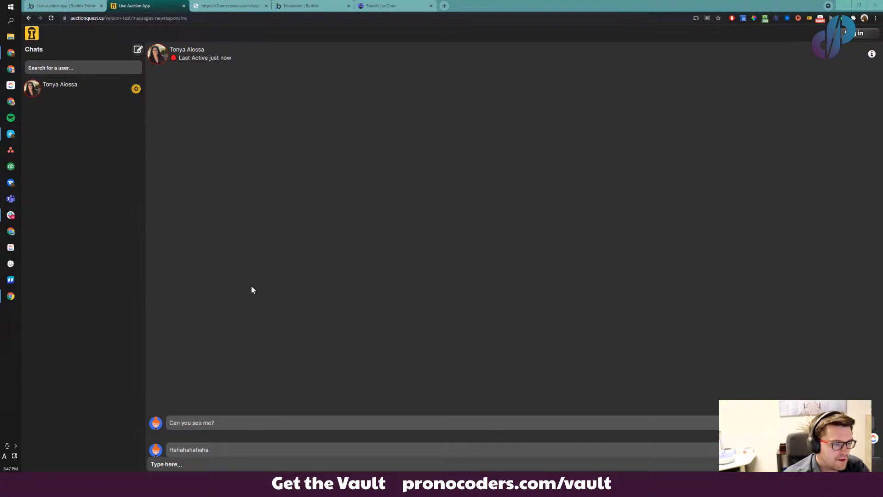
pyautogui.click(178, 169)
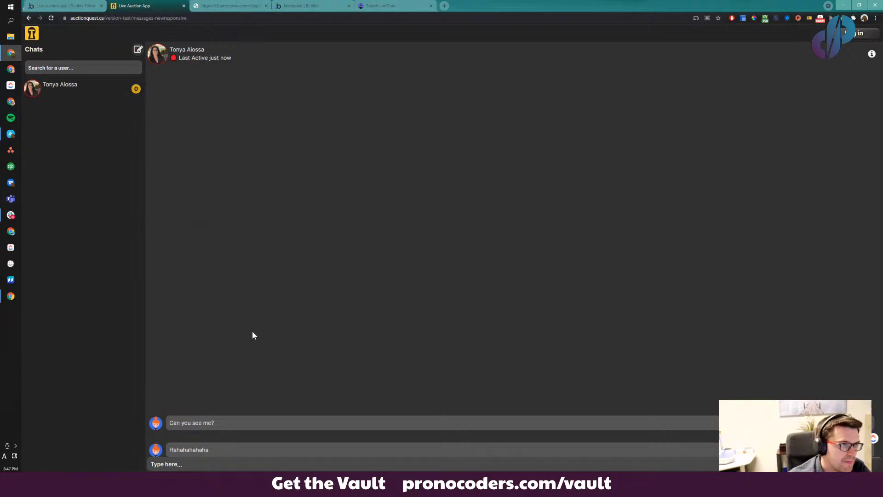
pyautogui.hotkey('ctrl', '+')
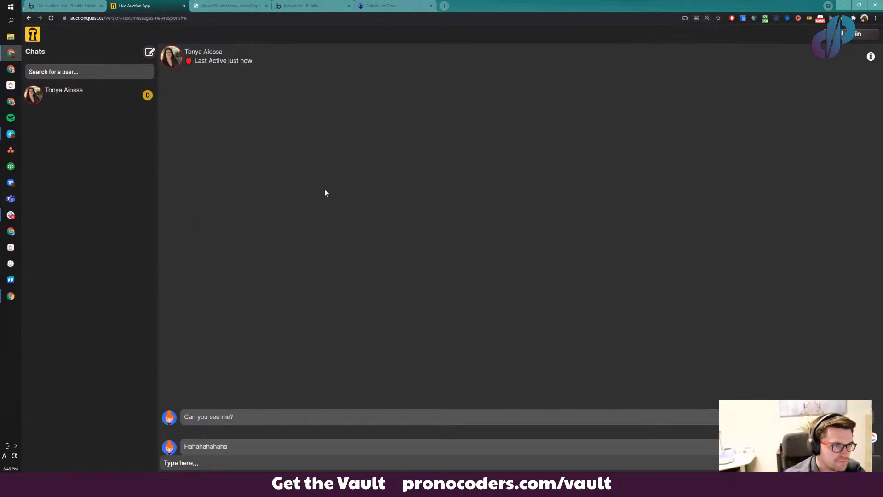
pyautogui.click(216, 462)
pyautogui.click(297, 262)
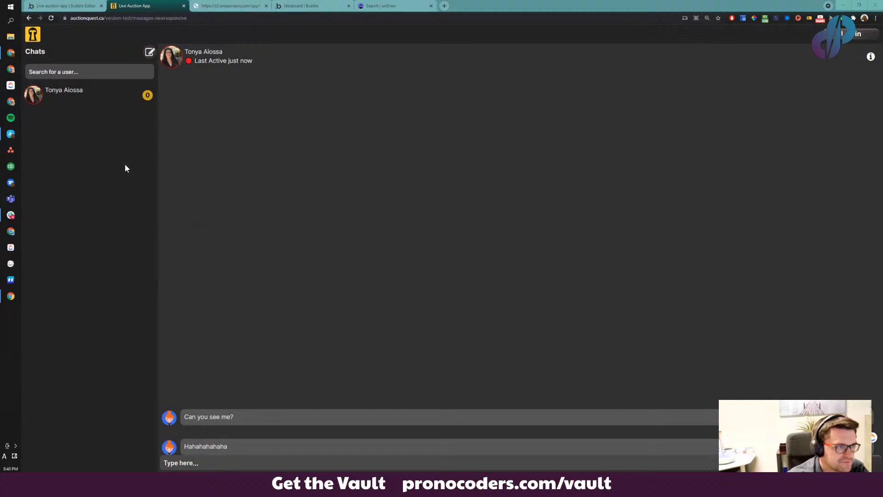
pyautogui.click(223, 458)
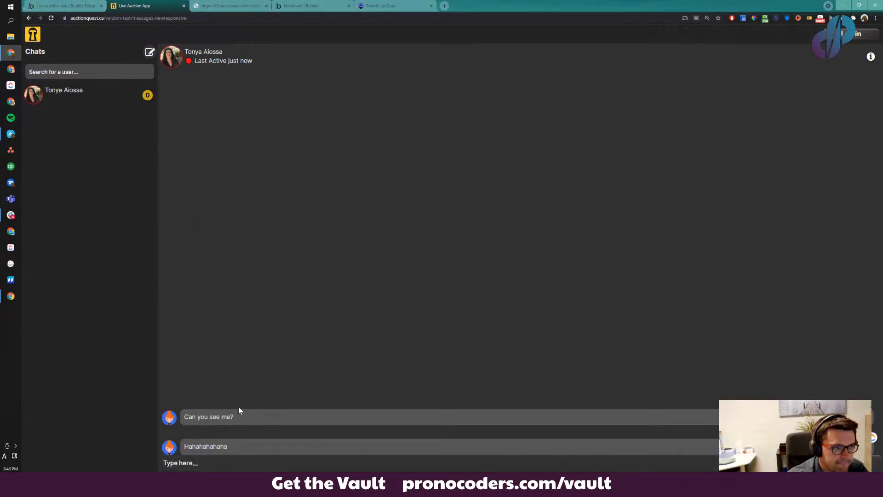
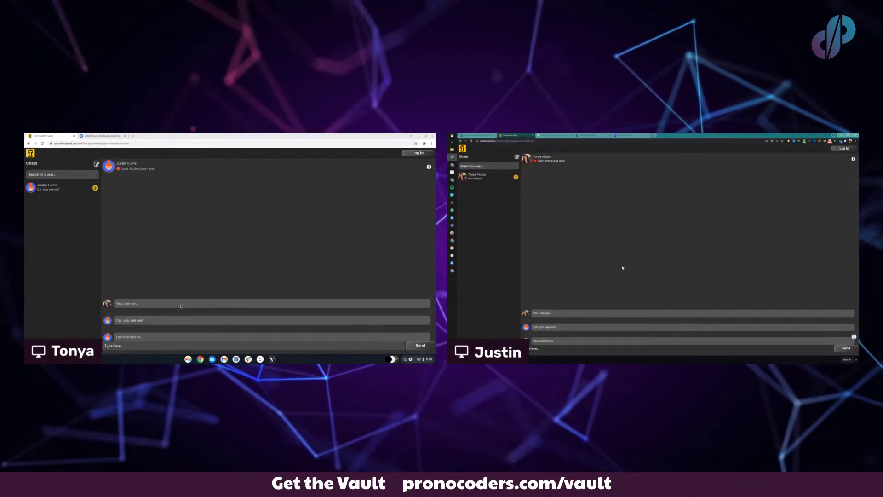
pyautogui.click(142, 346)
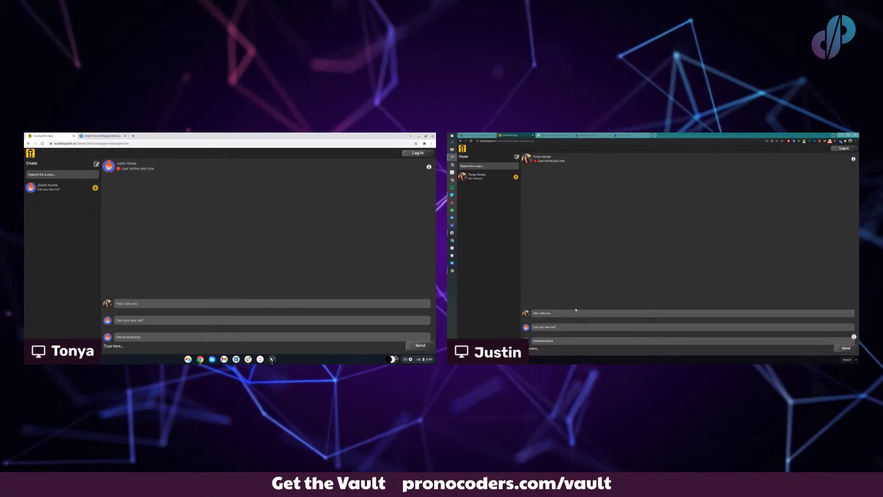
# Sort the Message repeating group's message search by Created Date in ascending order
pyautogui.click(479, 135)
pyautogui.click(695, 267)
pyautogui.click(550, 201)
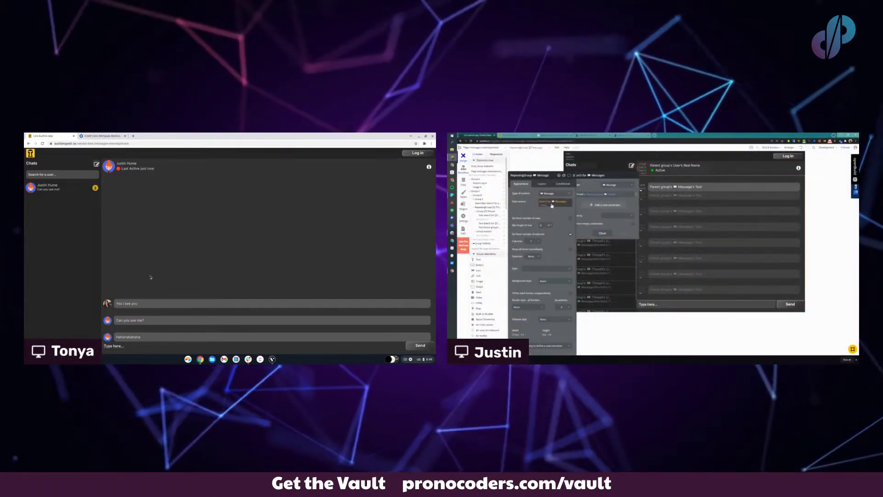
pyautogui.click(625, 216)
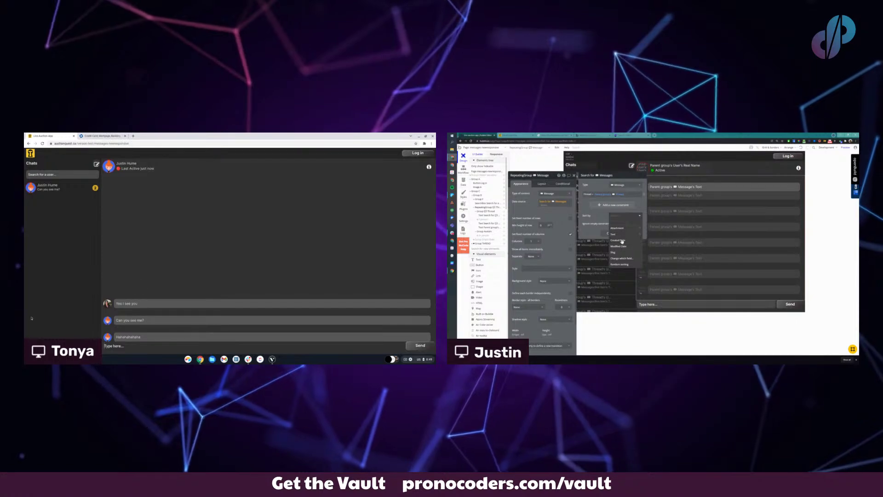
pyautogui.click(618, 240)
pyautogui.click(614, 224)
pyautogui.click(617, 235)
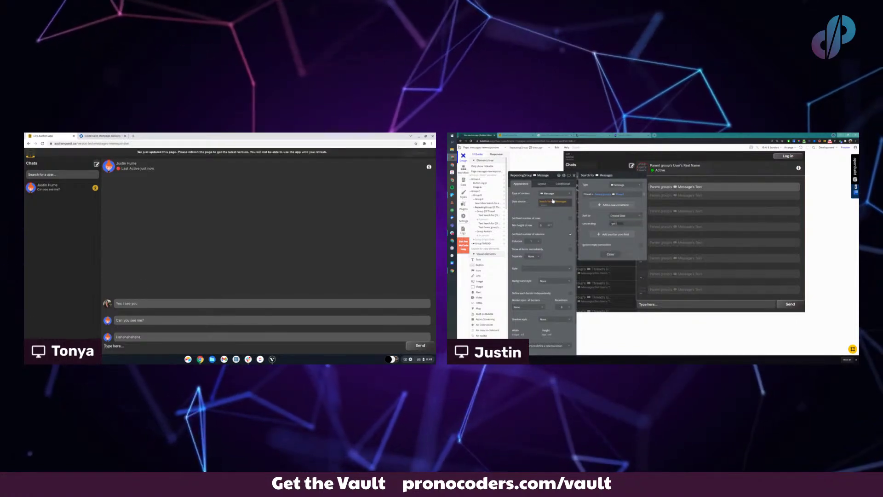
# Refresh the chat page in both users' browsers to check the new message order
pyautogui.click(515, 135)
pyautogui.hotkey('ctrl', 'r')
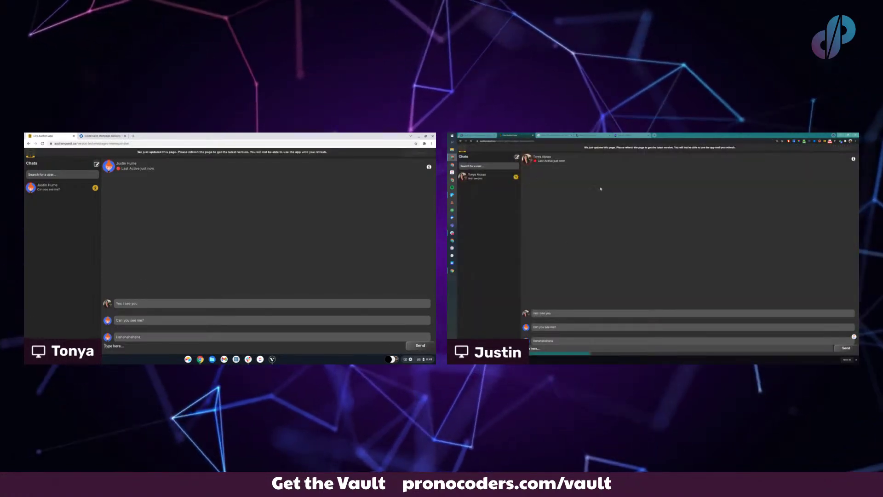
pyautogui.click(193, 152)
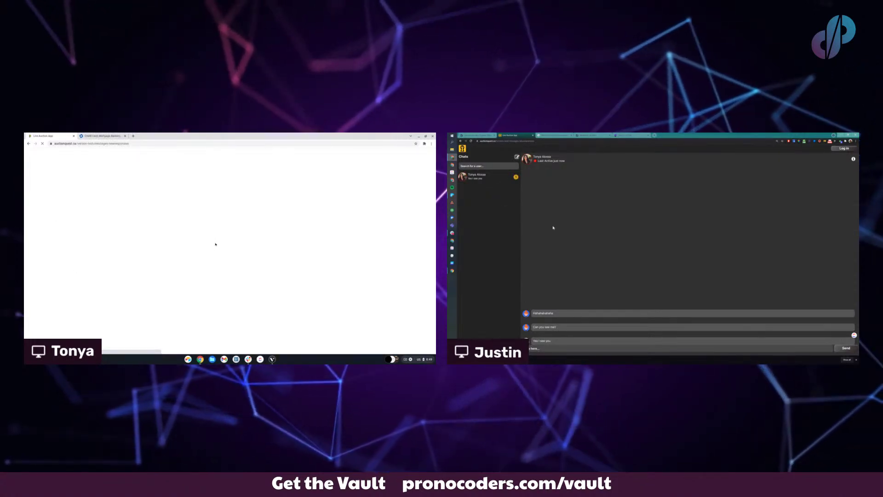
pyautogui.hotkey('ctrl', 'shift', 'Tab')
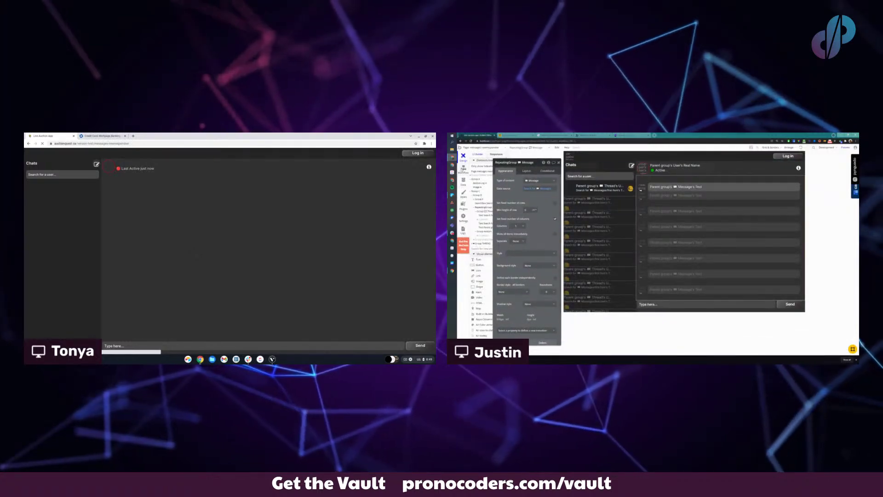
pyautogui.hotkey('ctrl', 'Tab')
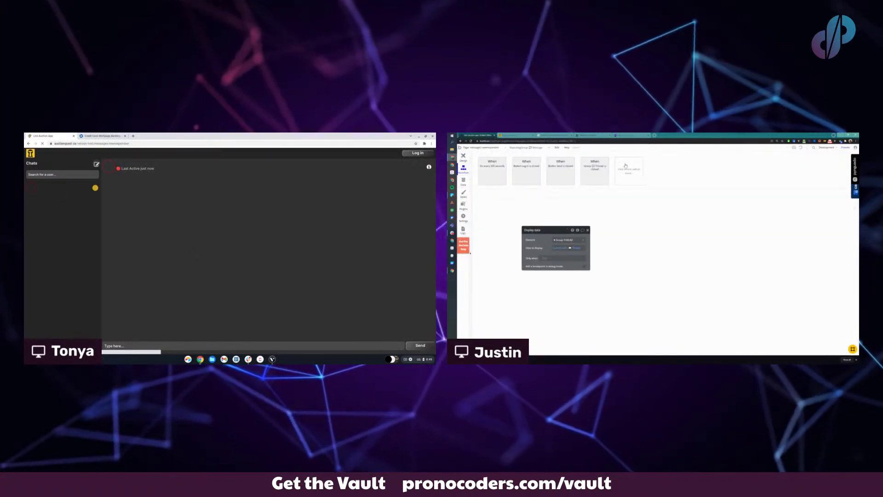
pyautogui.click(624, 171)
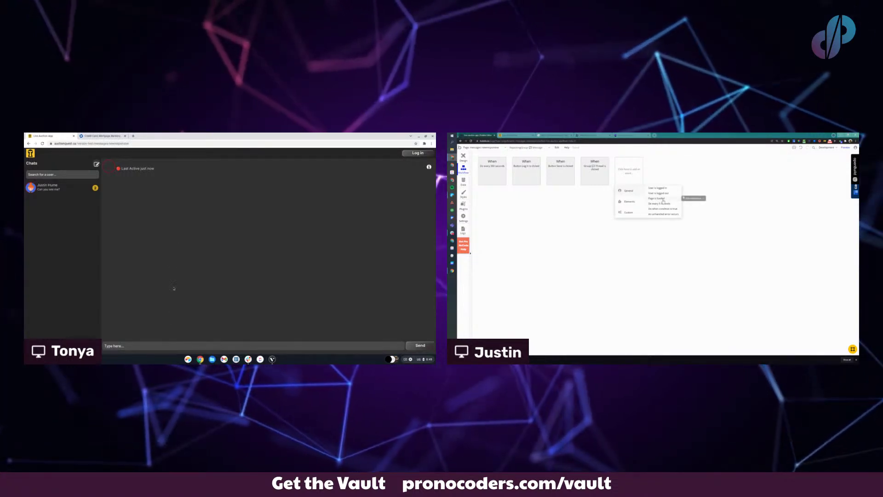
pyautogui.click(596, 286)
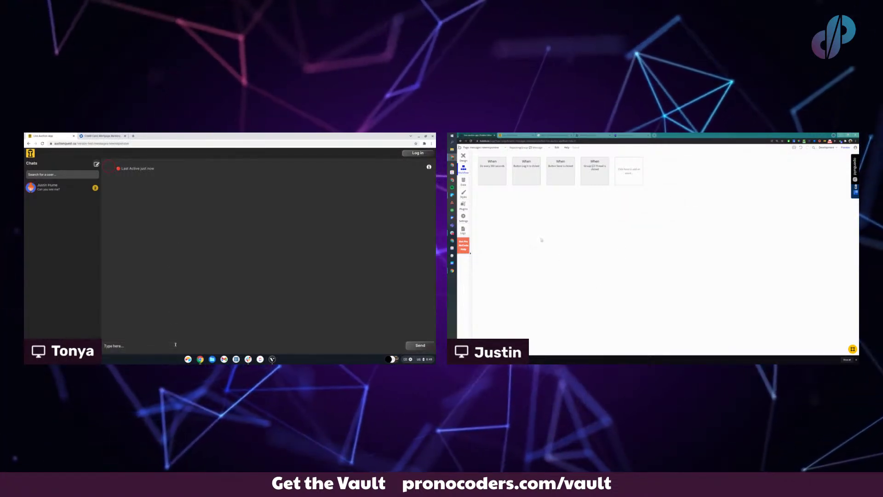
pyautogui.click(463, 156)
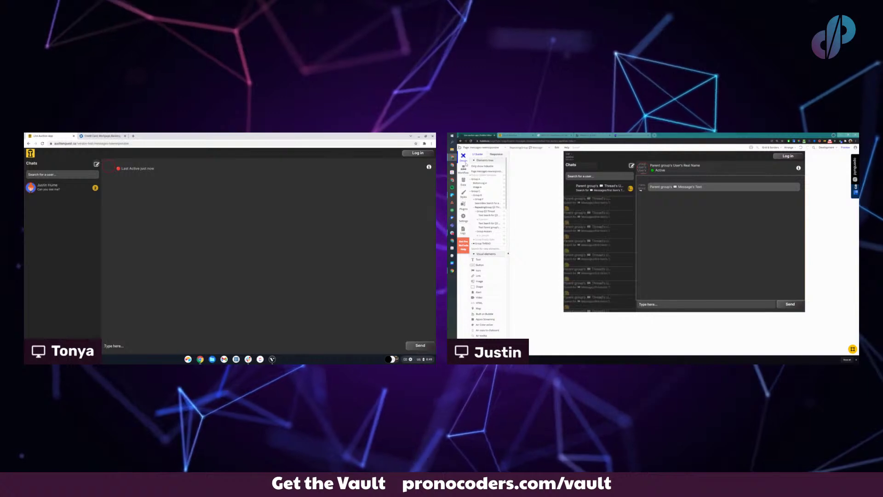
# Send the test message "Hello hello" from the second user's chat window and check it in the first user's preview
pyautogui.hotkey('ctrl', 'Tab')
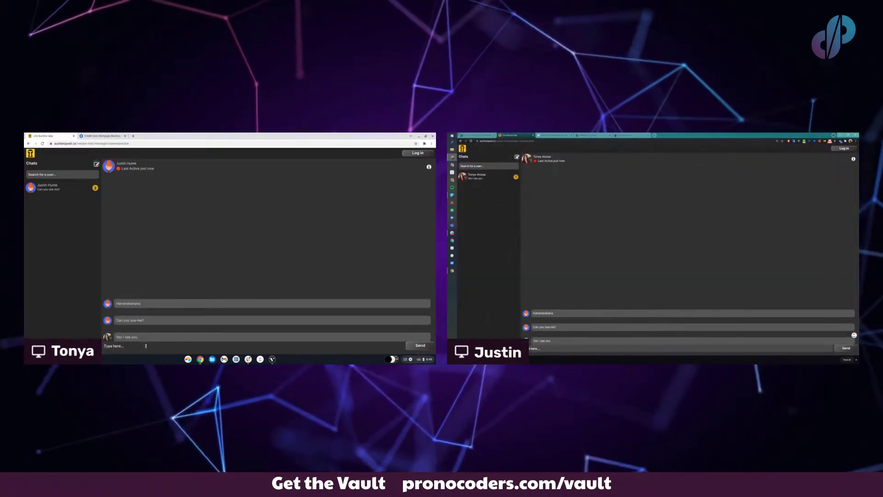
pyautogui.write('Hello hello')
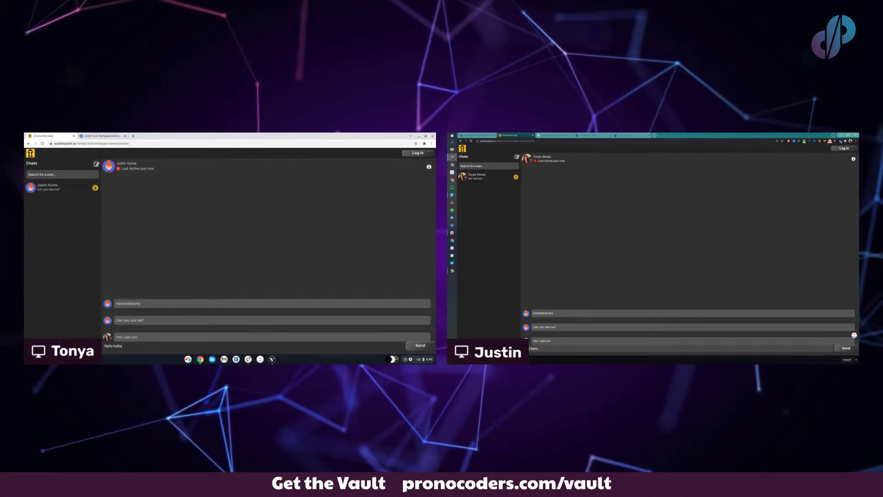
pyautogui.press('Return')
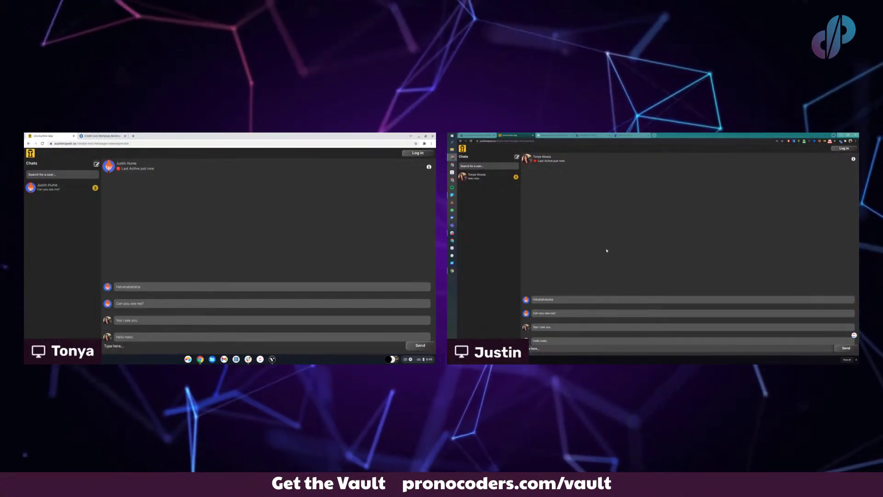
# Return to the page design and increase the top margin of the Message repeating group in its layout settings
pyautogui.hotkey('ctrl', 'shift', 'Tab')
pyautogui.doubleClick(718, 276)
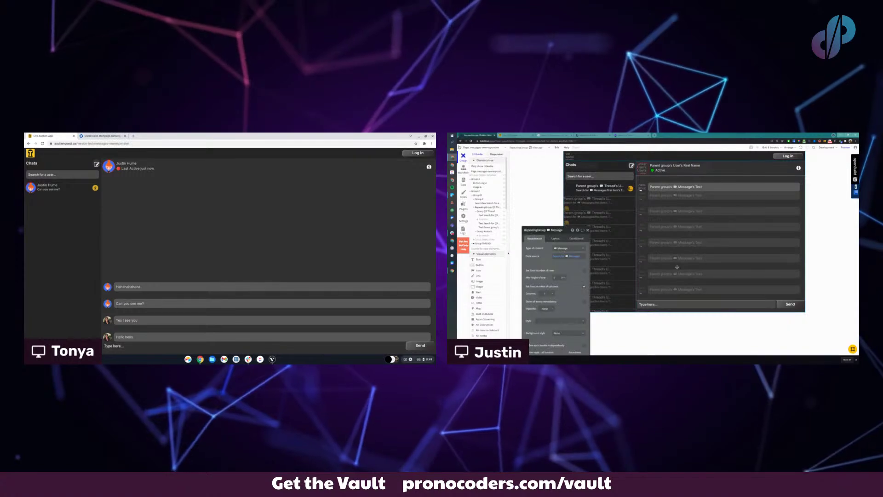
pyautogui.moveTo(558, 241); pyautogui.dragTo(557, 160)
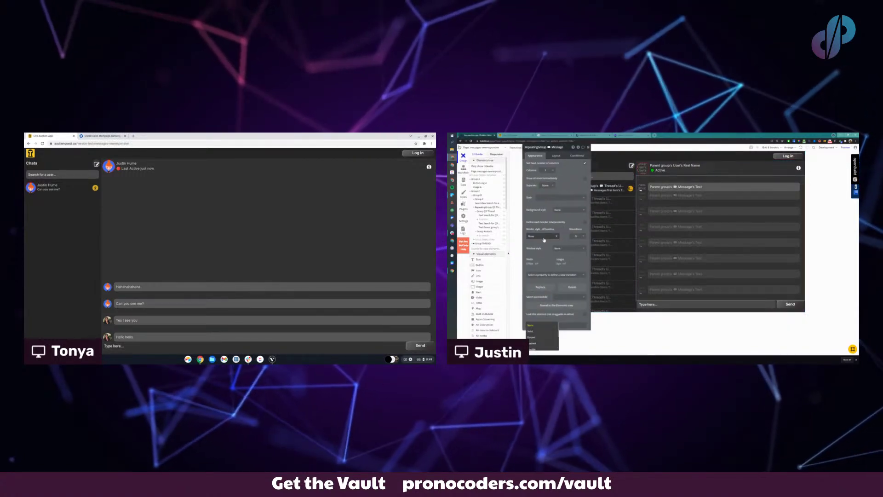
pyautogui.click(556, 156)
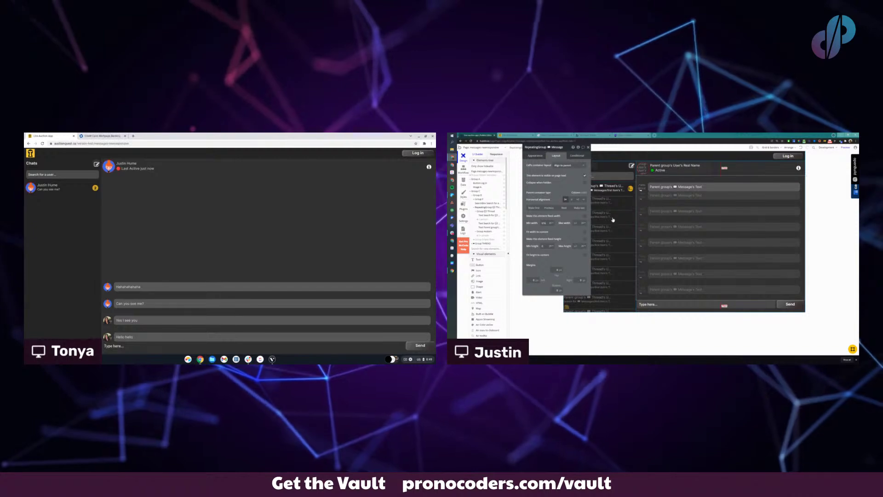
pyautogui.click(557, 270)
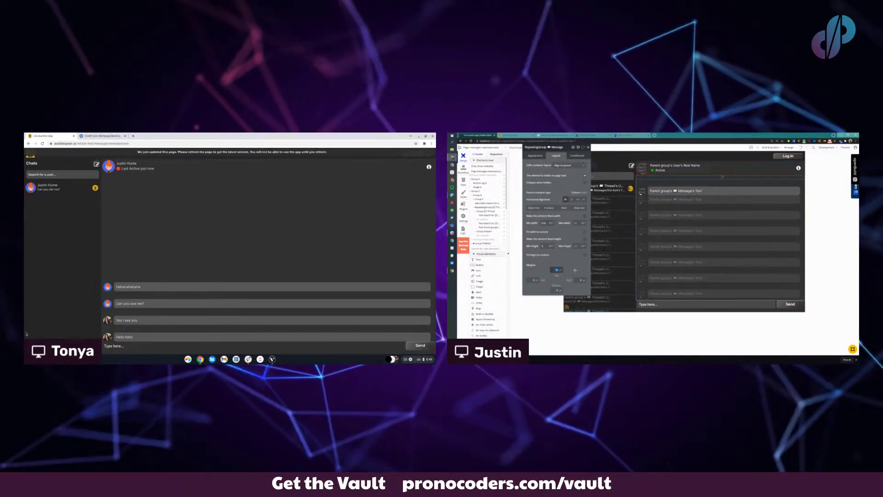
# Refresh the first user's chat preview and open the conversation with the second user to check the message spacing
pyautogui.click(512, 134)
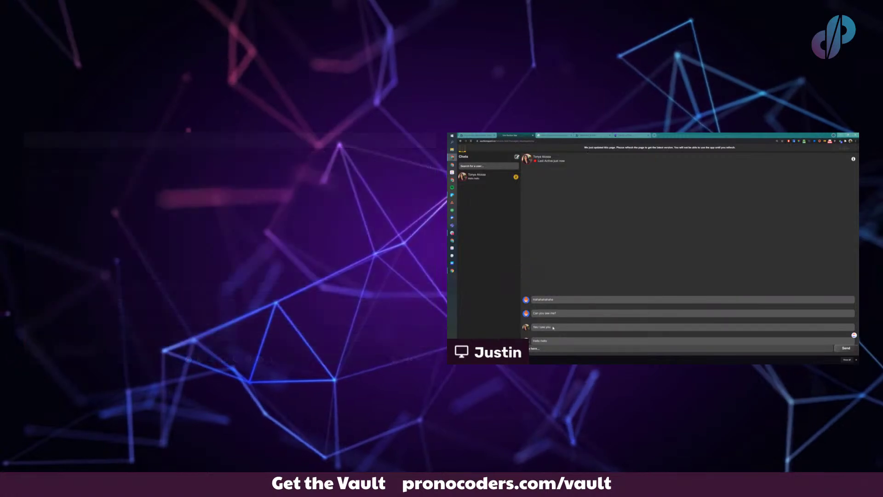
pyautogui.press('F5')
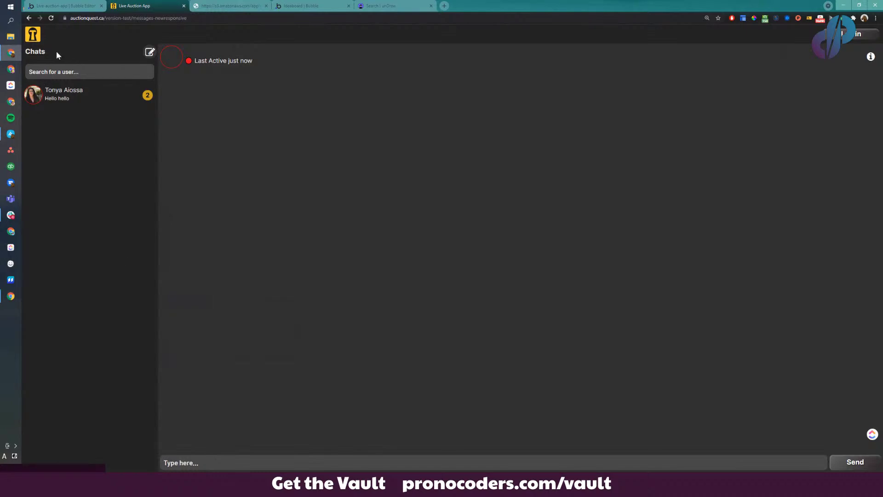
pyautogui.click(77, 89)
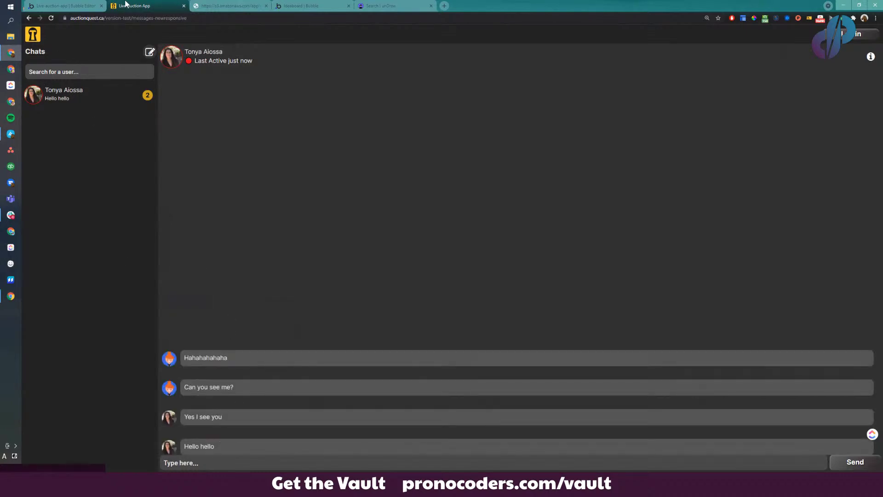
# Set the Message repeating group's bottom margin to 20 px in the page design
pyautogui.click(89, 5)
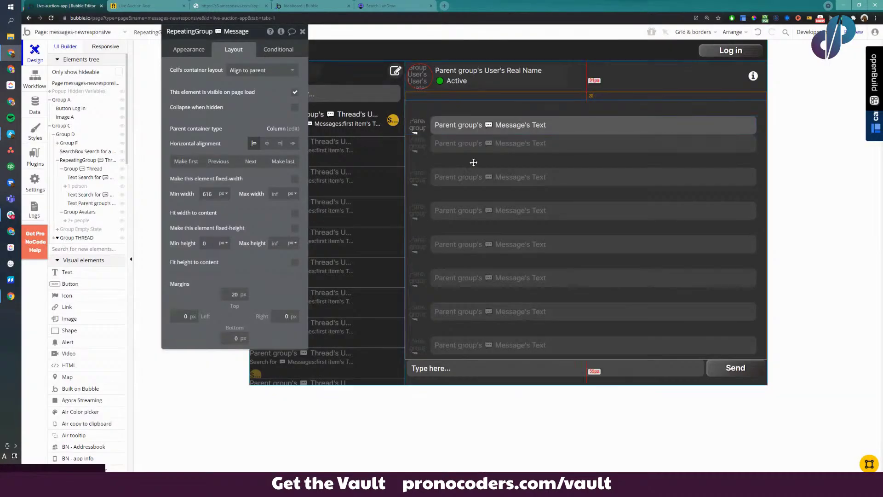
pyautogui.click(236, 338)
pyautogui.write('20')
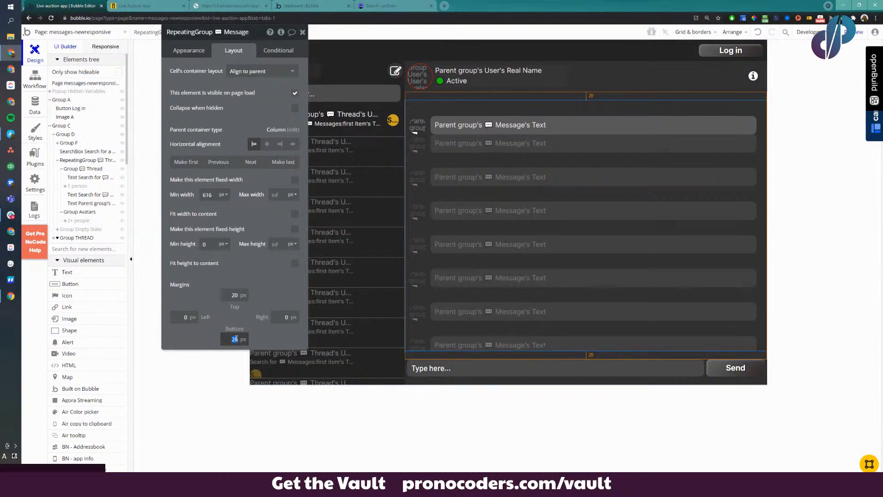
# Reload the chat preview, reopen the conversation with the second user and send the test message "Can"
pyautogui.click(171, 2)
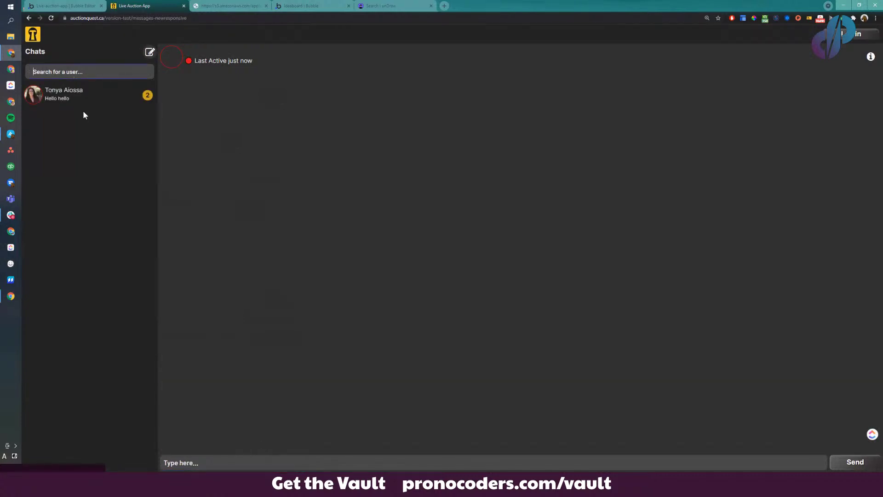
pyautogui.click(90, 101)
pyautogui.click(246, 460)
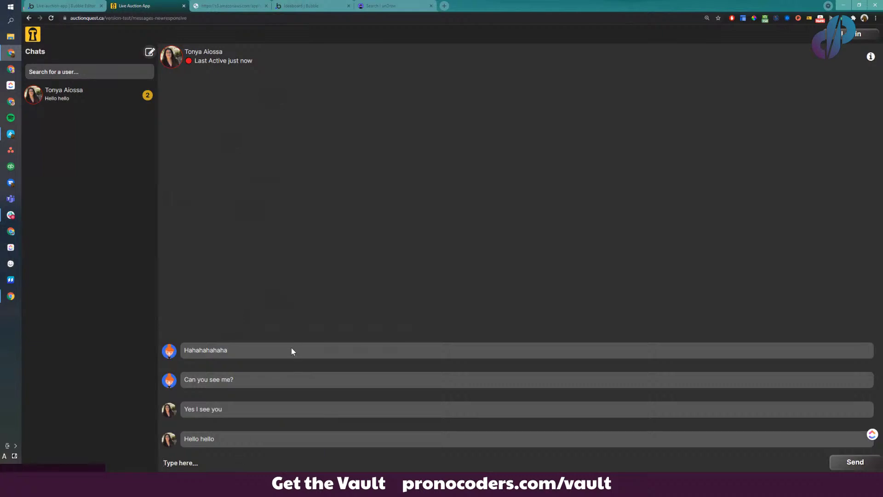
pyautogui.write('Can')
pyautogui.press('Return')
# Send a run of filler messages, from "dfhjsdfhjks df" and "fsd" to "gdsgjhskdjfg", to fill the conversation's message list
pyautogui.write('d')
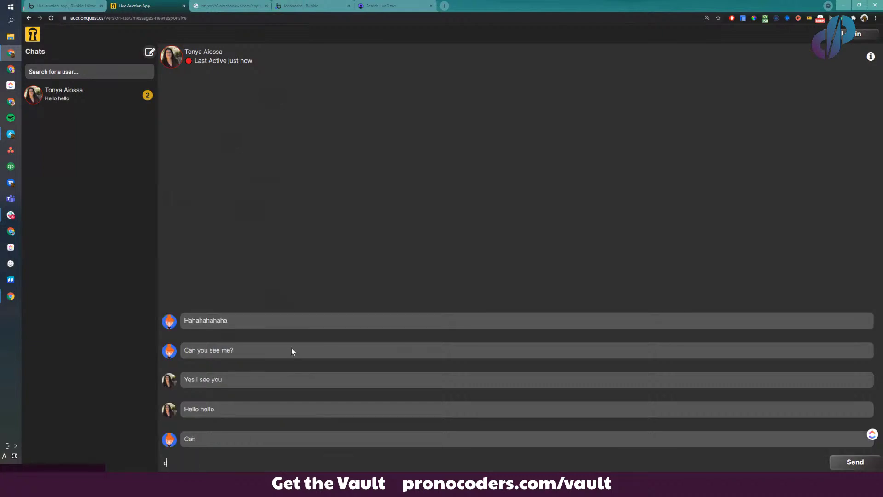
pyautogui.write('fhjsdfhjks df')
pyautogui.press('Return')
pyautogui.write('fsd sd sd sd s f')
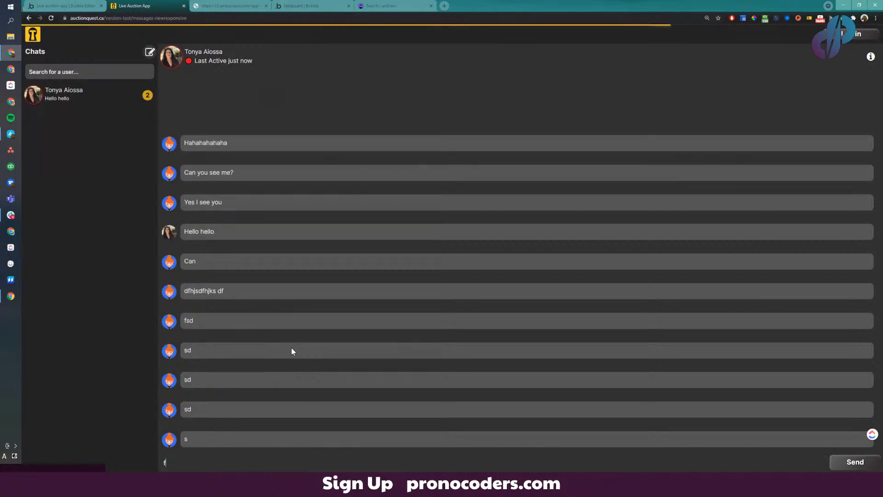
pyautogui.press('Return')
pyautogui.write('f f f ')
pyautogui.write('gdsgjhskdjfg')
pyautogui.press('Return')
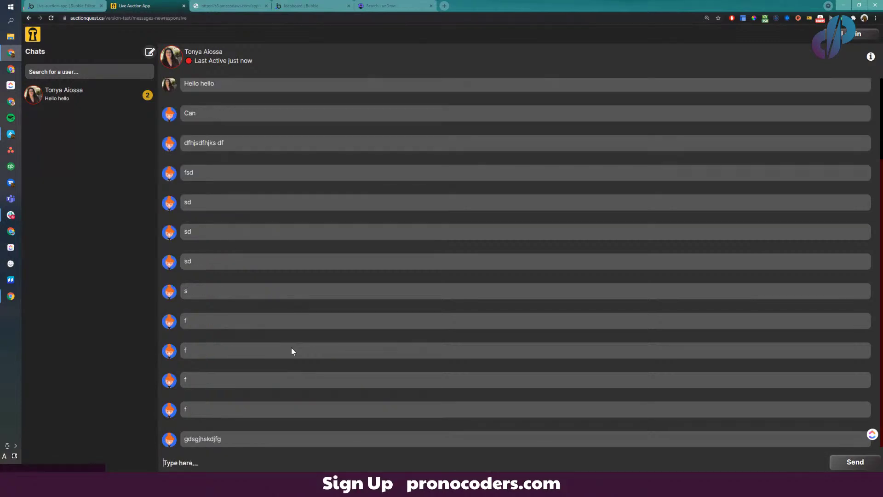
# Check how the filled message list scrolls between the conversation header and the message input
pyautogui.scroll(3, 418, 283)
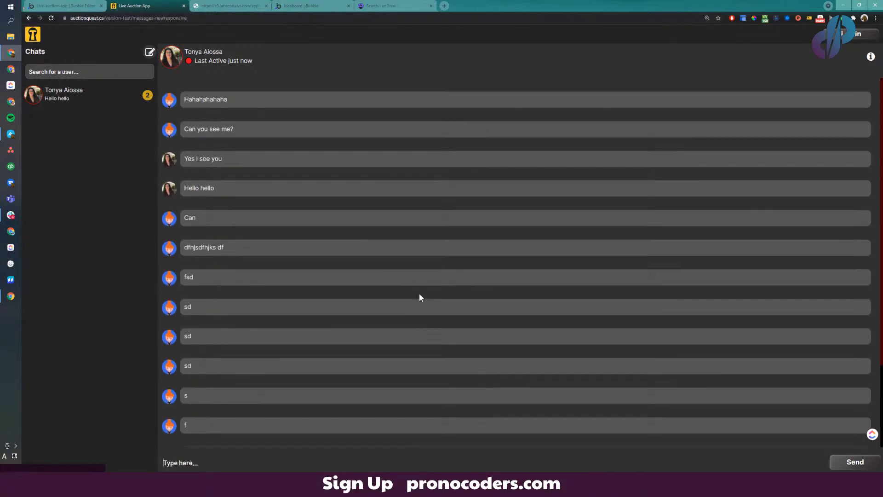
pyautogui.scroll(-3, 419, 296)
pyautogui.scroll(3, 418, 295)
pyautogui.scroll(-3, 418, 296)
pyautogui.scroll(3, 417, 303)
pyautogui.scroll(-3, 418, 309)
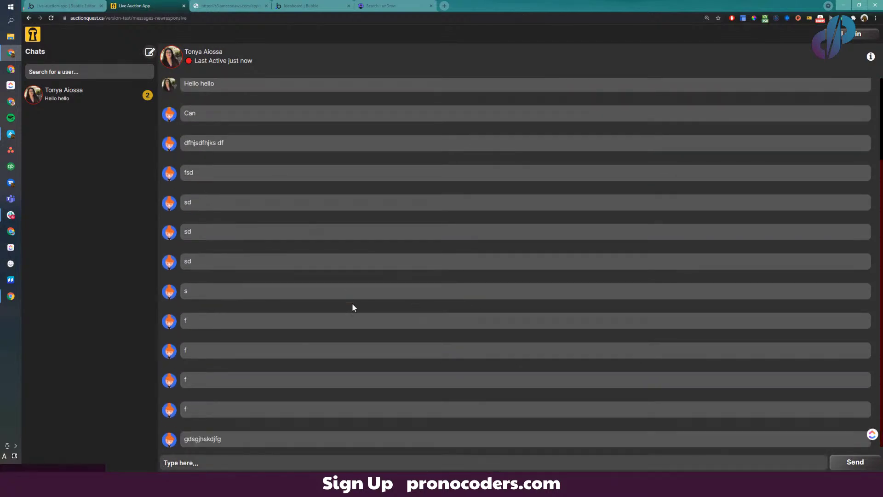
# Return to the page design and move the Message repeating group's property editor clear of the chat list
pyautogui.click(77, 8)
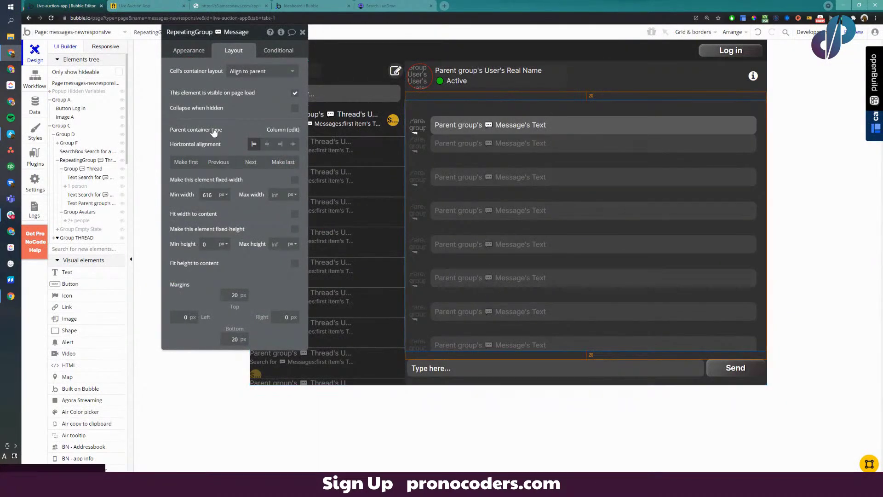
pyautogui.moveTo(210, 131); pyautogui.dragTo(239, 178)
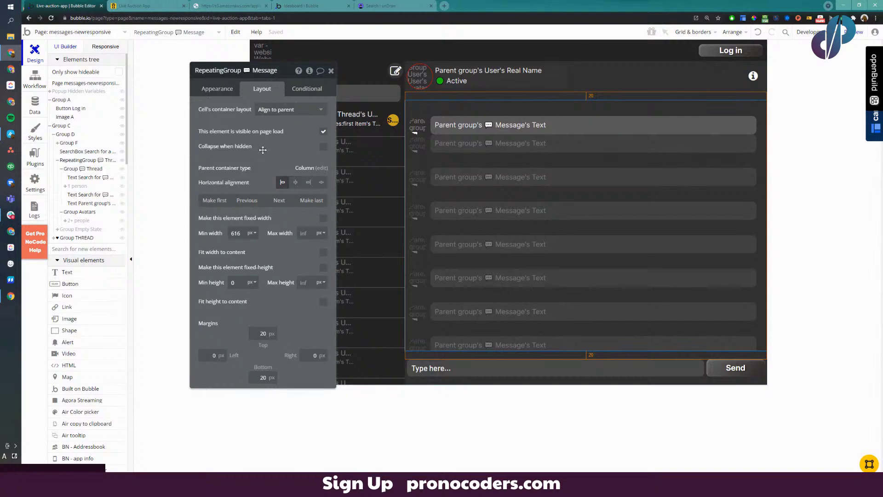
pyautogui.moveTo(264, 150); pyautogui.dragTo(261, 163)
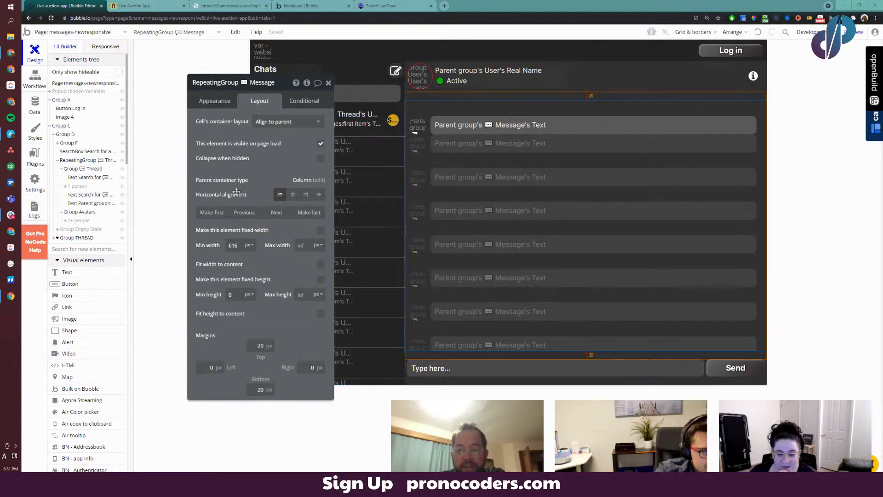
pyautogui.moveTo(237, 187); pyautogui.dragTo(146, 168)
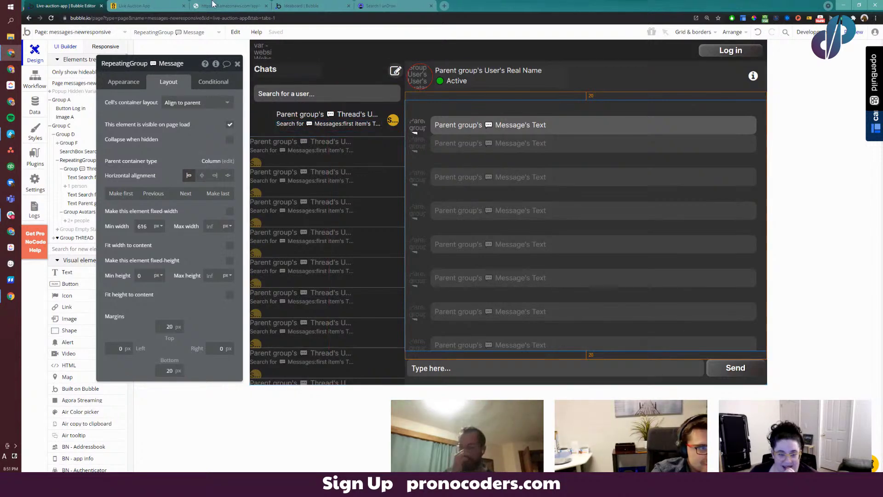
# Inspect the conversation's earliest messages and avatars up close in the chat preview
pyautogui.click(151, 5)
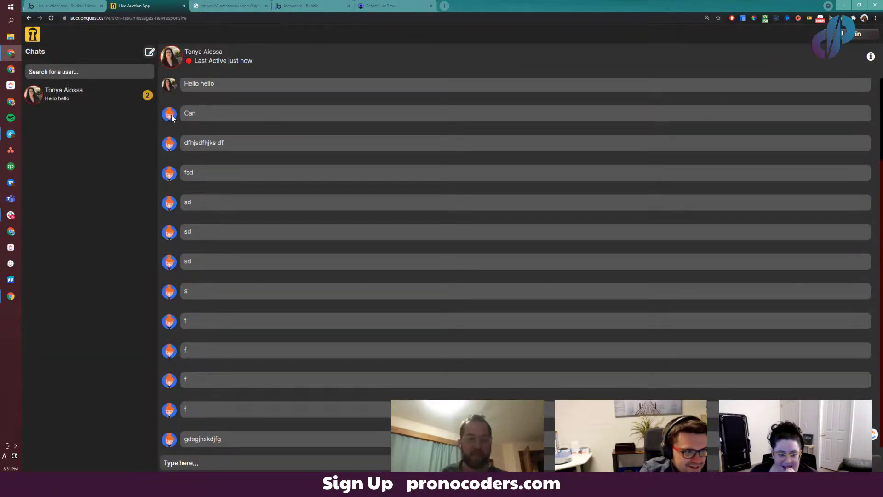
pyautogui.scroll(3, 193, 184)
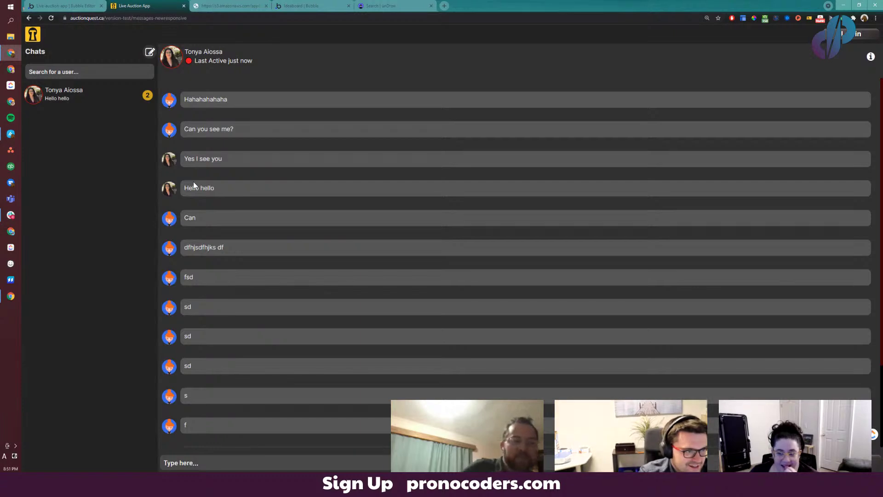
pyautogui.scroll(6, 186, 167)
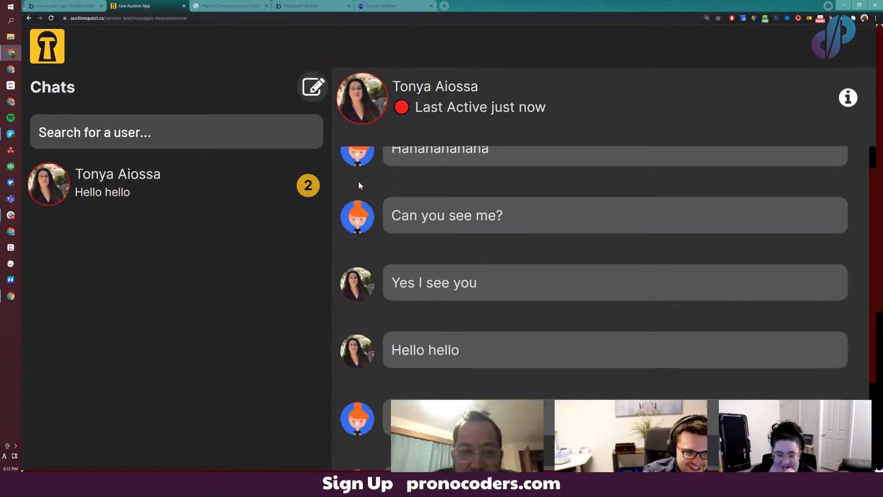
pyautogui.scroll(5, 359, 183)
pyautogui.scroll(-6, 279, 242)
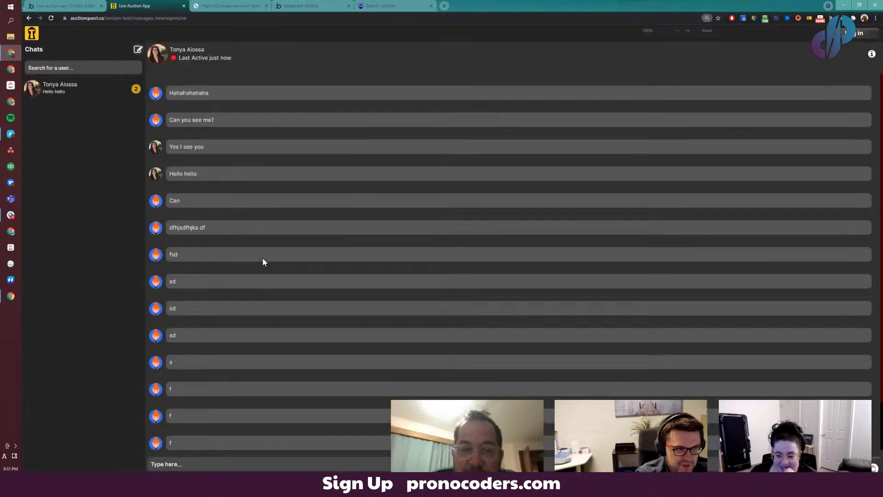
pyautogui.hotkey('ctrl', 't')
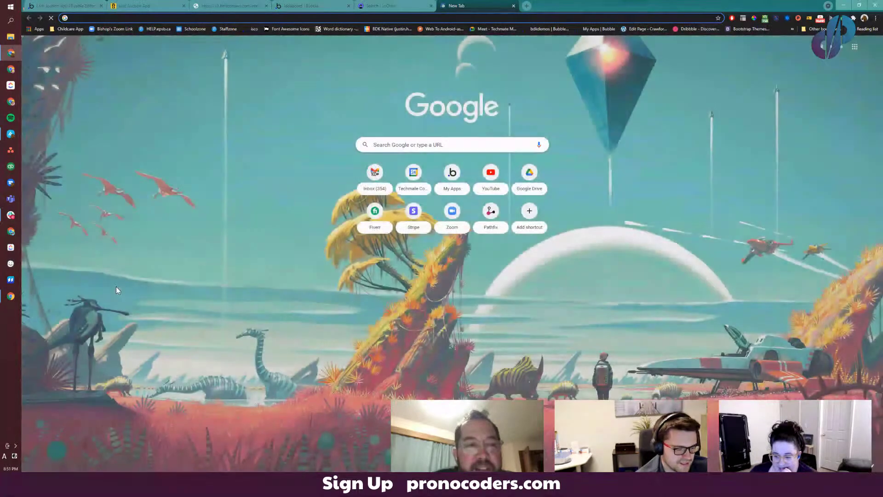
pyautogui.write('pi')
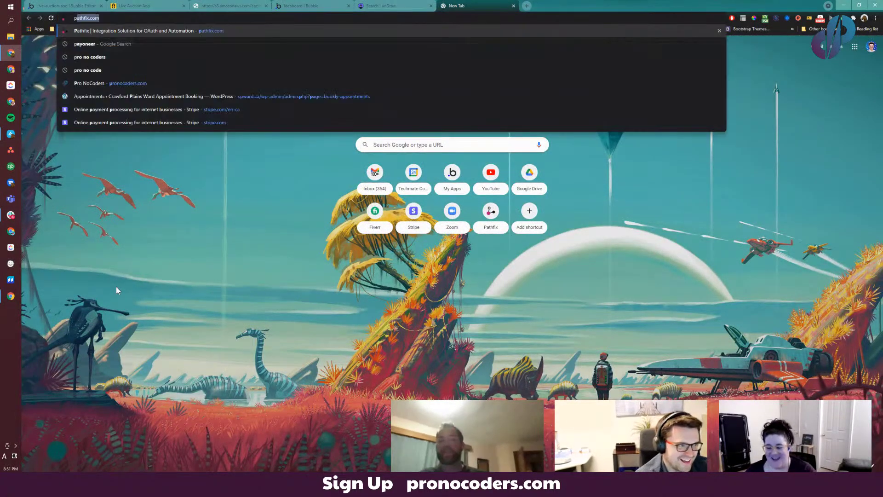
pyautogui.press('Escape')
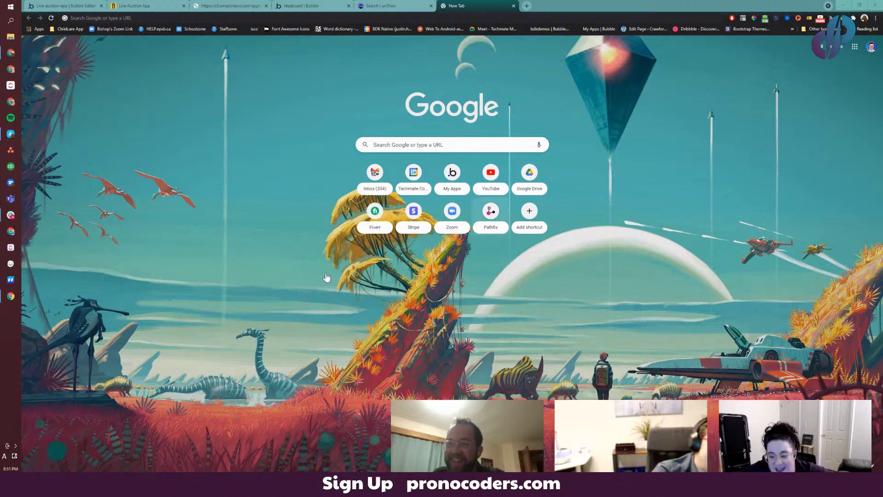
pyautogui.click(496, 79)
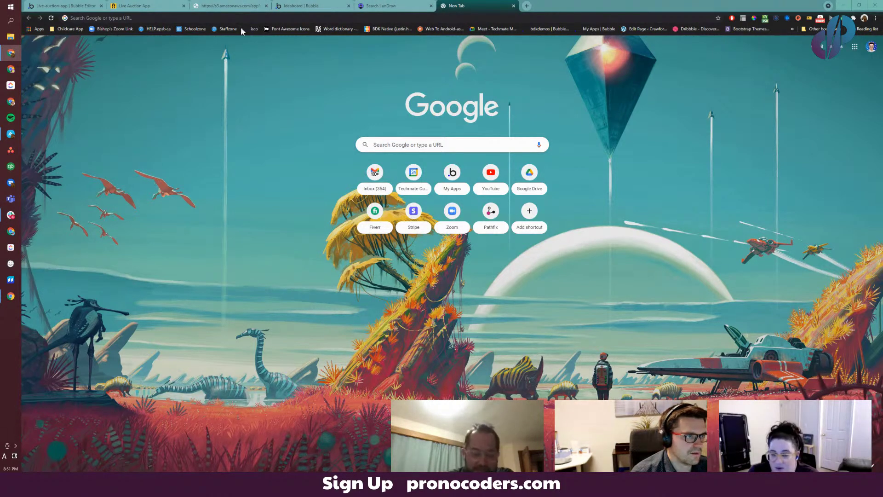
pyautogui.moveTo(689, 4); pyautogui.dragTo(502, 1)
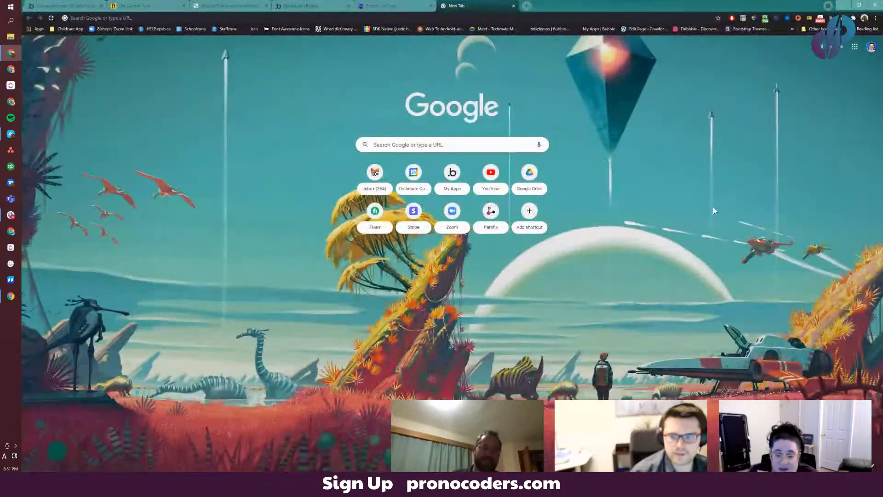
pyautogui.hotkey('alt', 'Tab')
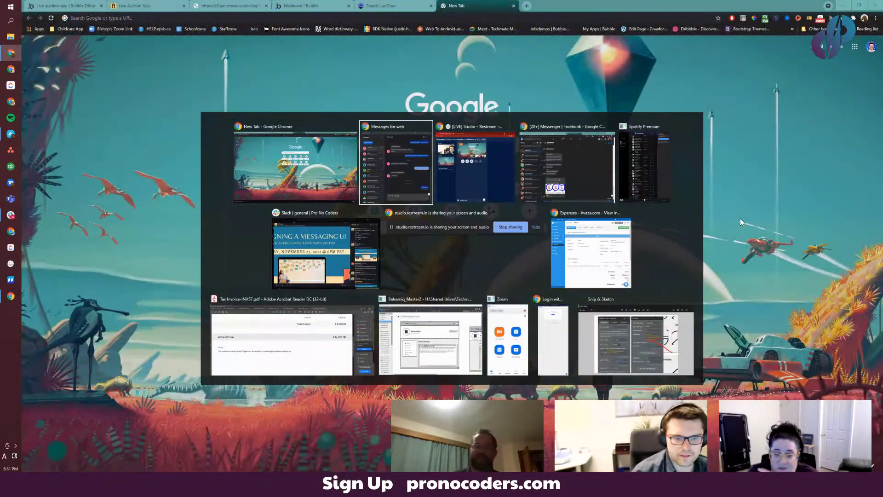
pyautogui.click(544, 174)
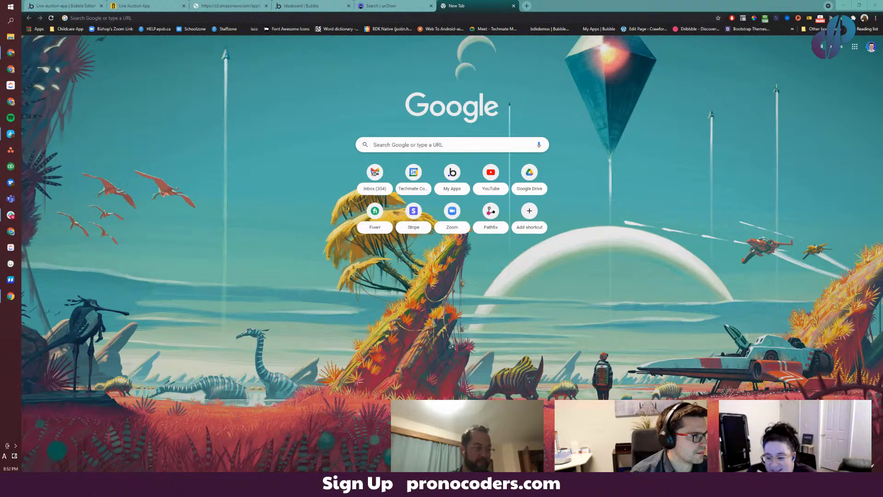
pyautogui.click(133, 175)
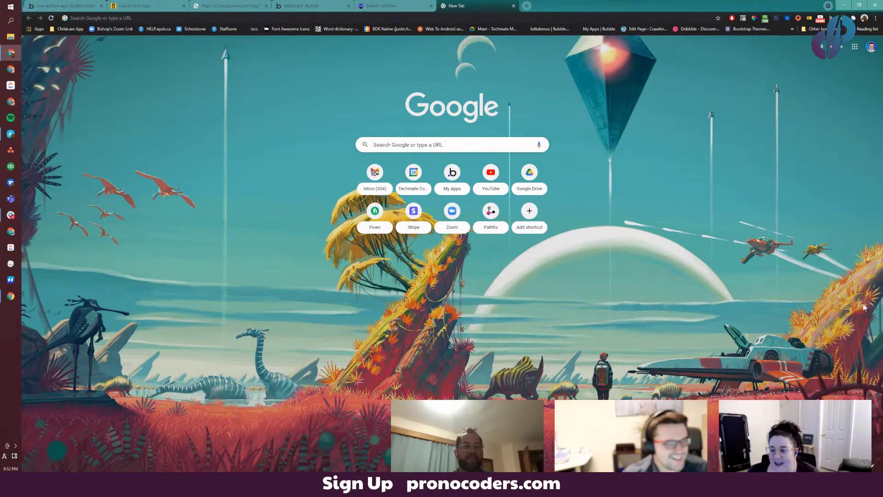
pyautogui.middleClick(484, 5)
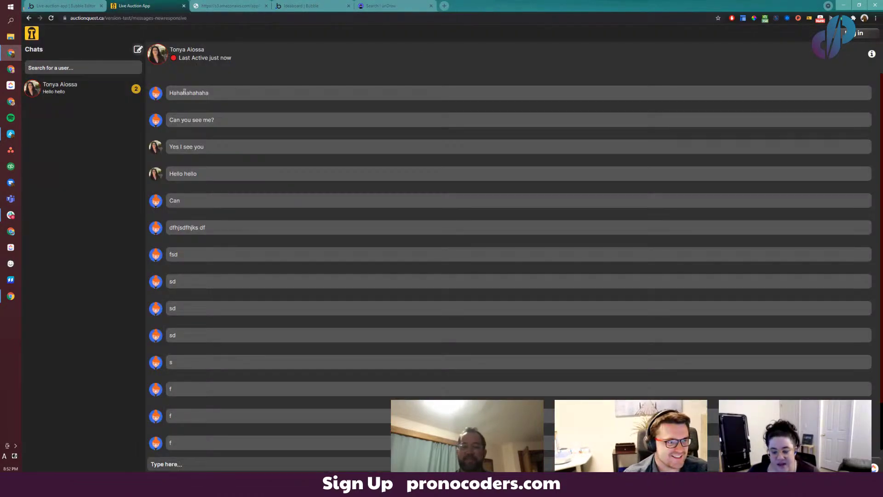
pyautogui.scroll(-2, 231, 221)
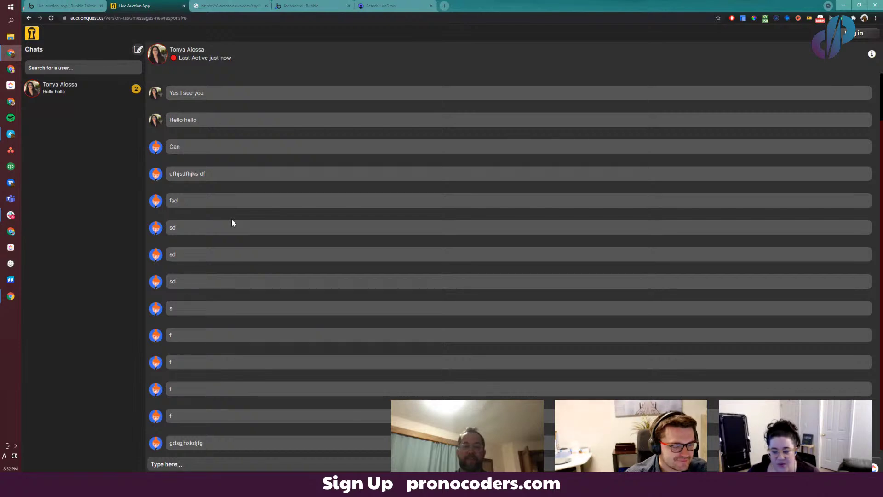
pyautogui.scroll(2, 237, 258)
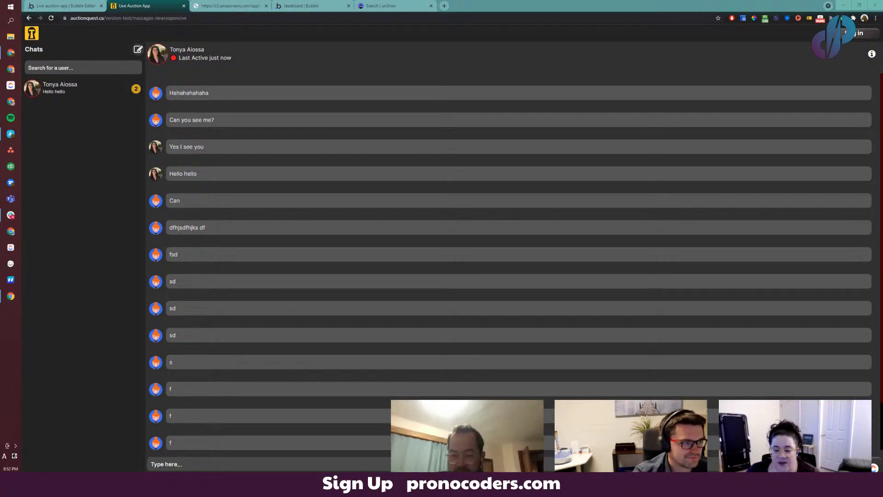
pyautogui.moveTo(16, 134)
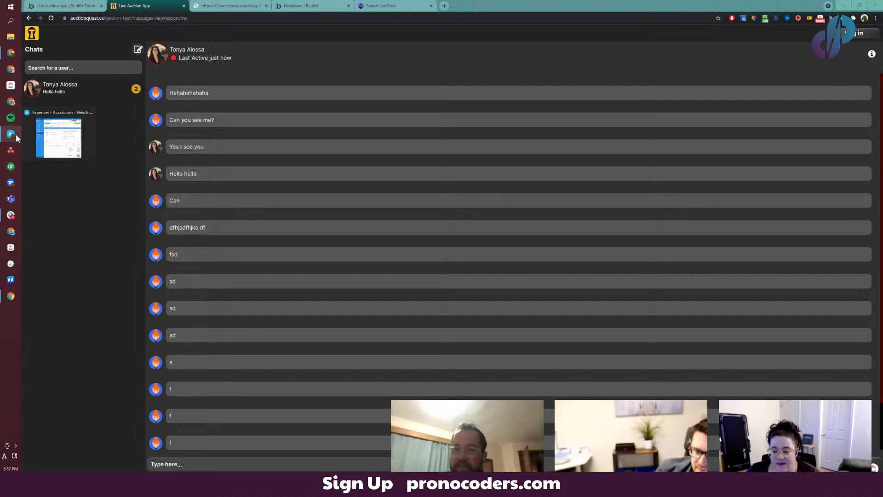